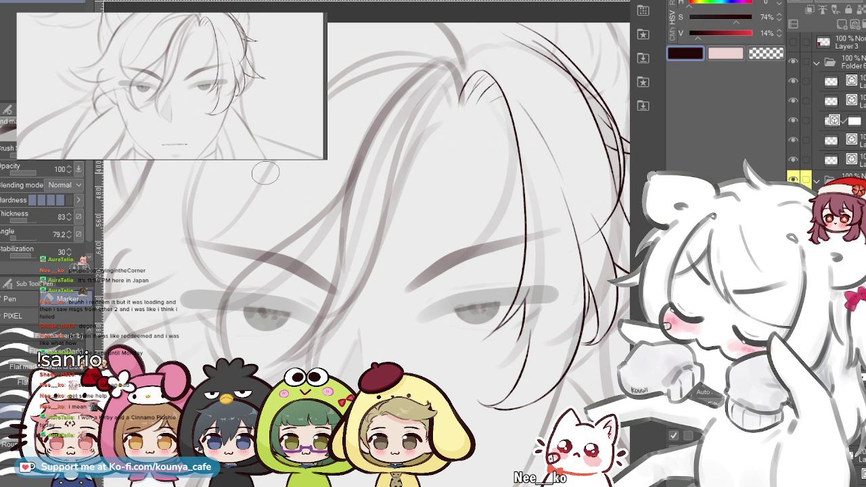
- Add a grey fill layer behind the portrait sketch
scroll(235, 246, up, 2)
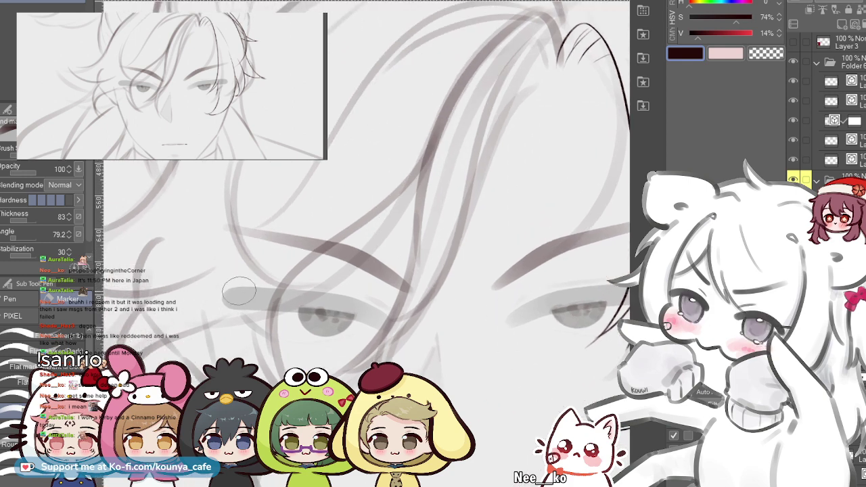
drag(481, 200, 405, 208)
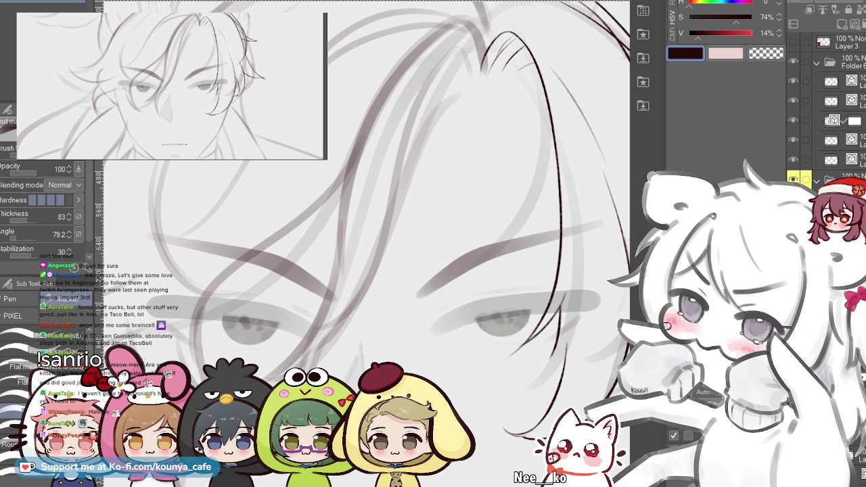
scroll(291, 159, down, 2)
scroll(482, 227, down, 2)
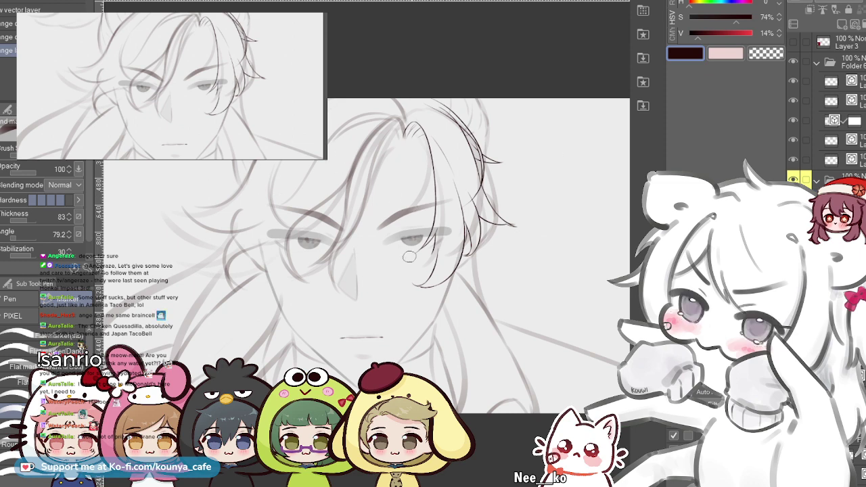
scroll(826, 108, down, 5)
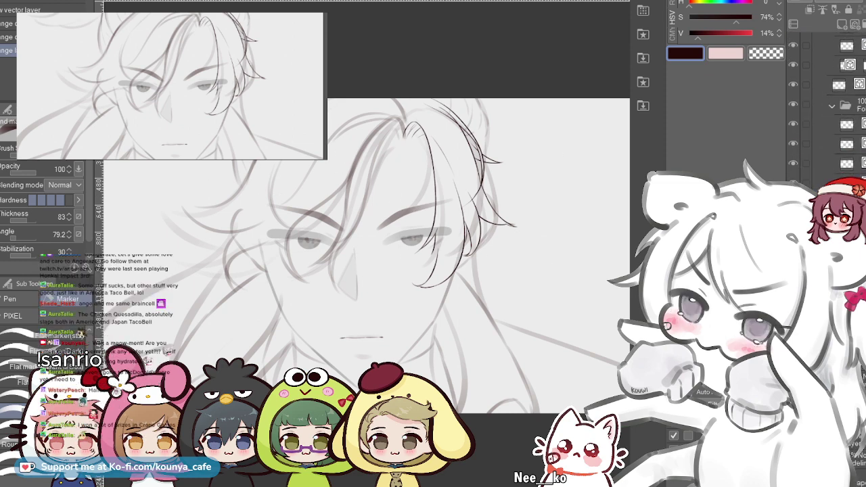
scroll(825, 102, up, 2)
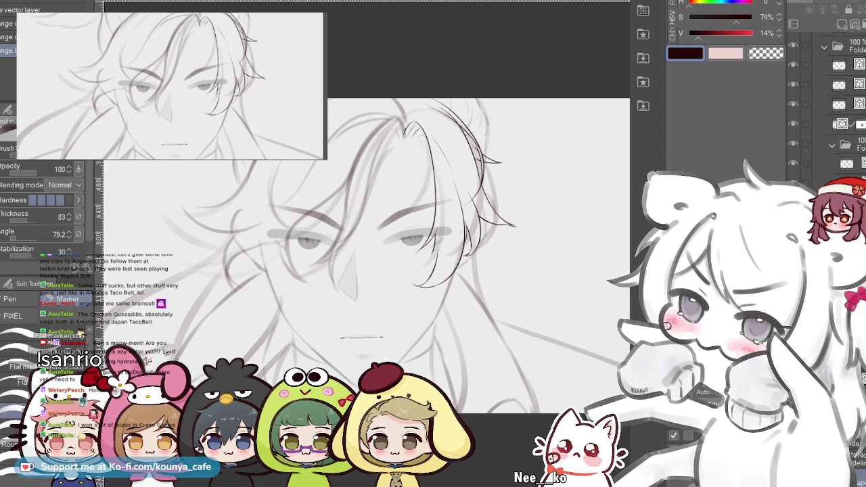
key(Return)
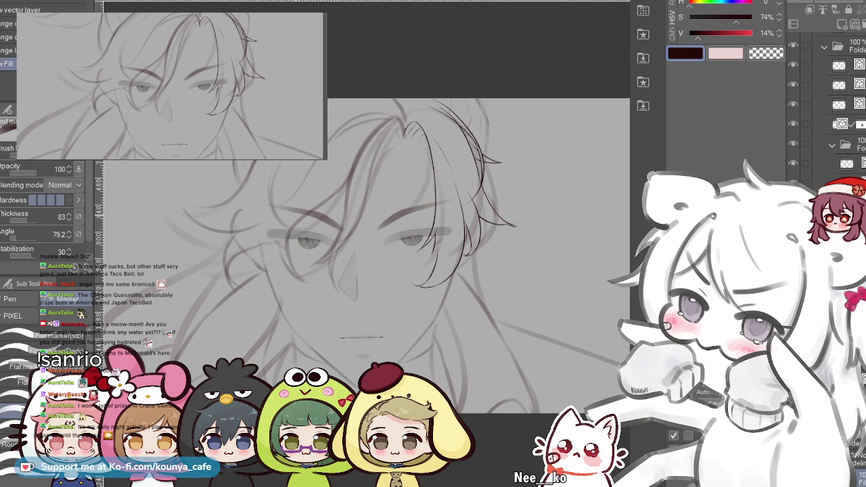
- Set the main colour to dark grey (H 228, S 6%, V 32%) and the sub colour to light grey (H 220, S 2%, V 76%)
click(309, 225)
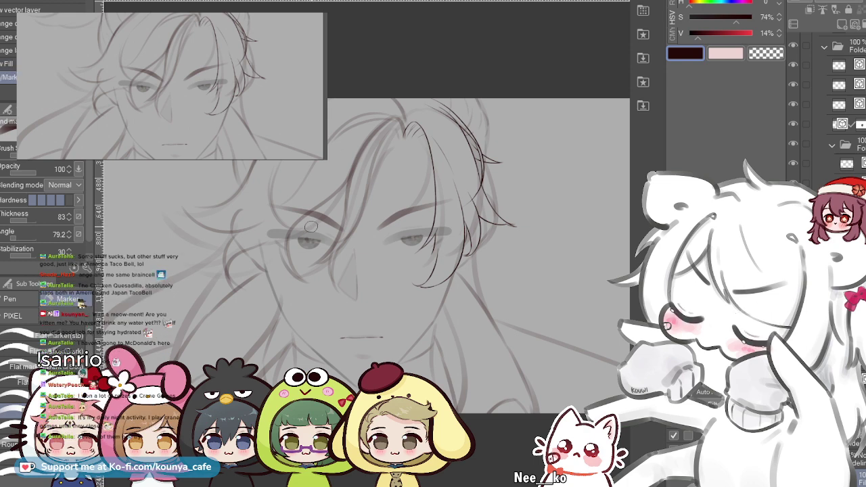
drag(433, 190, 433, 203)
scroll(433, 203, up, 1)
drag(325, 201, 339, 207)
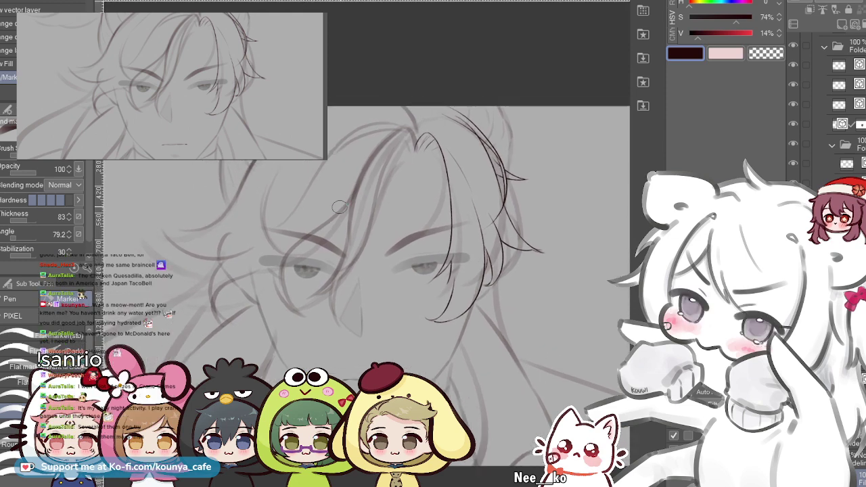
scroll(827, 112, up, 5)
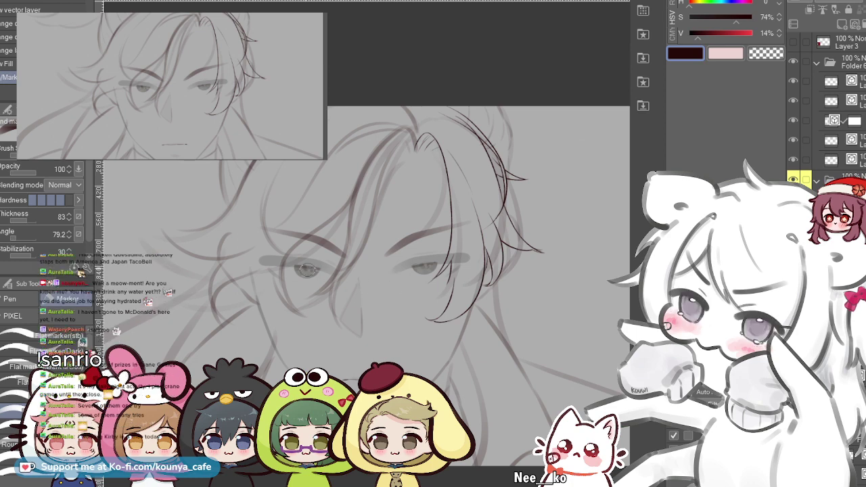
drag(446, 270, 414, 264)
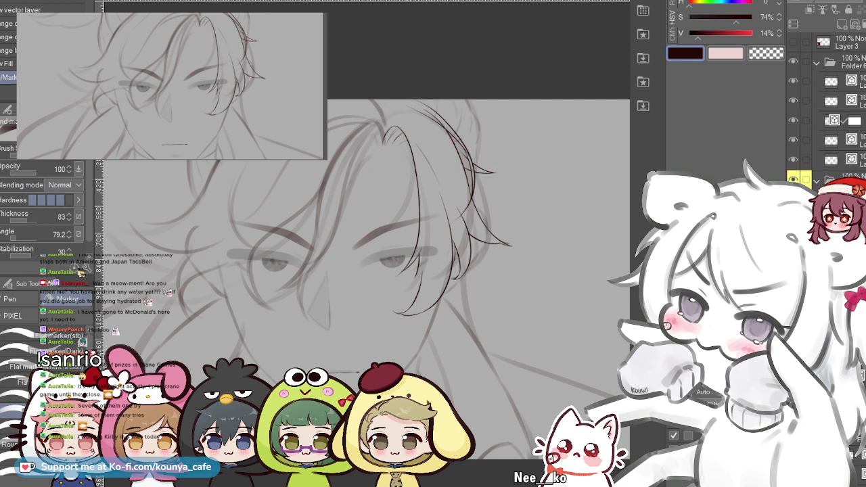
scroll(404, 127, up, 1)
key(x)
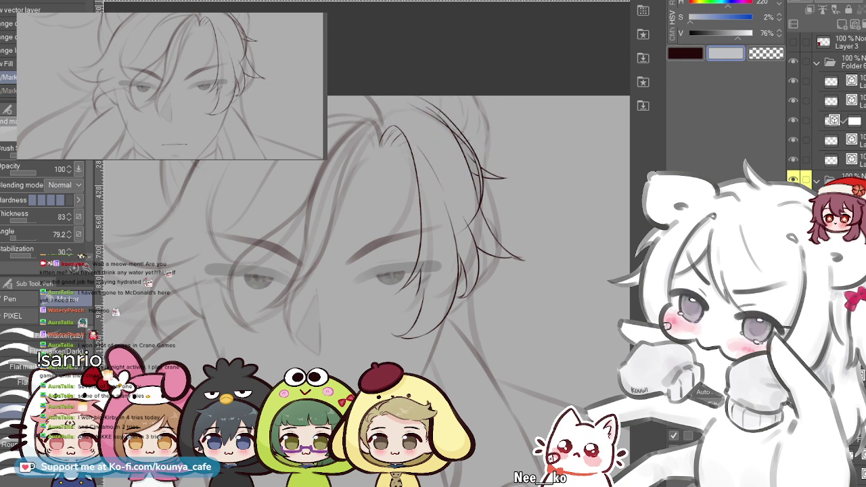
key(x)
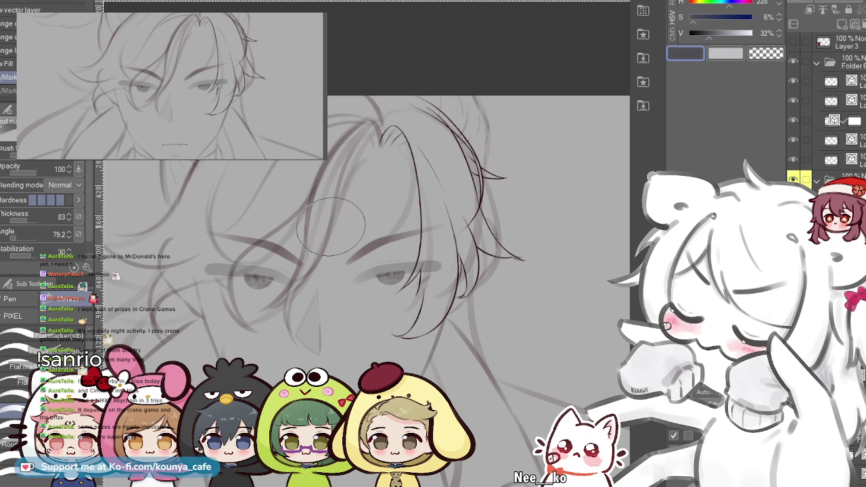
- Try soft dark grey marker strokes along the inked hair strands on the right side of the face
scroll(344, 210, down, 3)
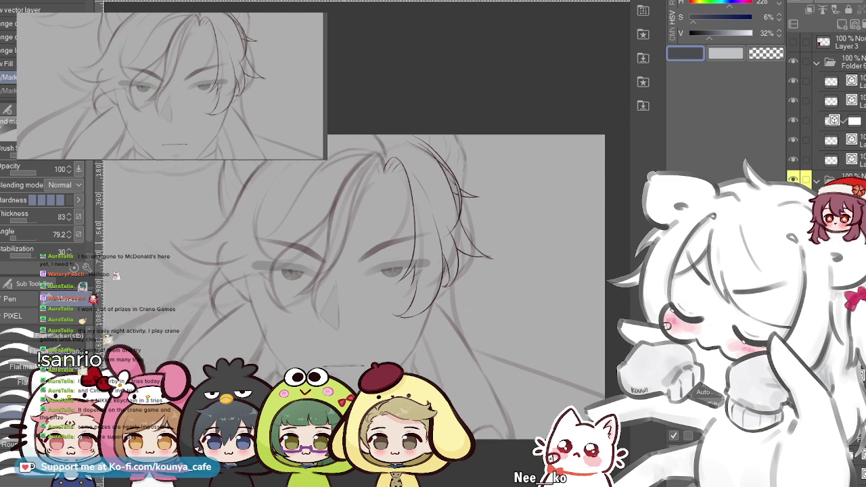
scroll(332, 232, up, 2)
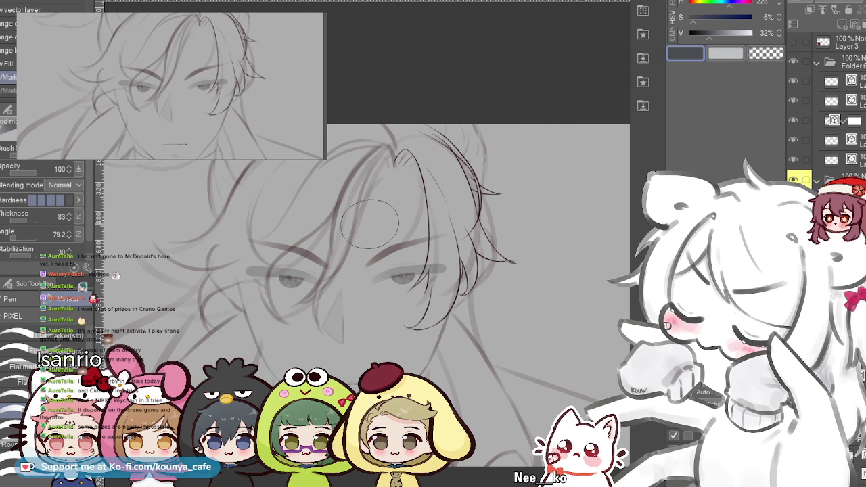
drag(430, 173, 434, 271)
key(ctrl+z)
drag(430, 183, 429, 302)
key(ctrl+z)
drag(437, 159, 409, 301)
key(ctrl+z)
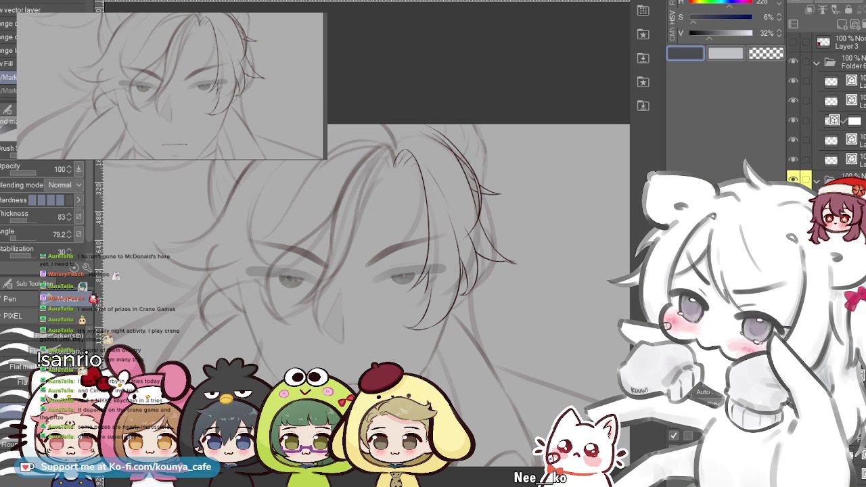
- Try shading the hair sweeping down the left side of the face with broad dark grey marker strokes
drag(321, 168, 271, 196)
key(ctrl+z)
drag(312, 169, 232, 241)
key(ctrl+z)
drag(325, 149, 244, 227)
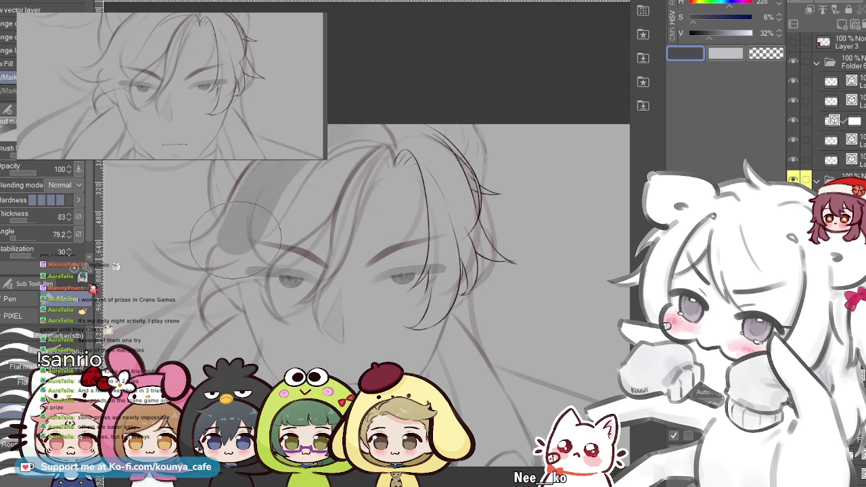
mouse_move(267, 199)
mouse_down()
mouse_move(196, 252)
mouse_move(195, 217)
mouse_move(263, 209)
mouse_move(221, 219)
mouse_move(242, 231)
mouse_move(265, 160)
mouse_move(202, 251)
mouse_up()
key(ctrl+z)
mouse_move(266, 202)
mouse_down()
mouse_move(360, 132)
mouse_move(280, 208)
mouse_up()
key(ctrl+z)
mouse_move(333, 150)
mouse_down()
mouse_move(277, 220)
mouse_move(193, 260)
mouse_up()
key(ctrl+z)
mouse_move(385, 138)
mouse_down()
mouse_move(348, 140)
mouse_move(273, 234)
mouse_move(223, 275)
mouse_move(252, 250)
mouse_move(232, 256)
mouse_up()
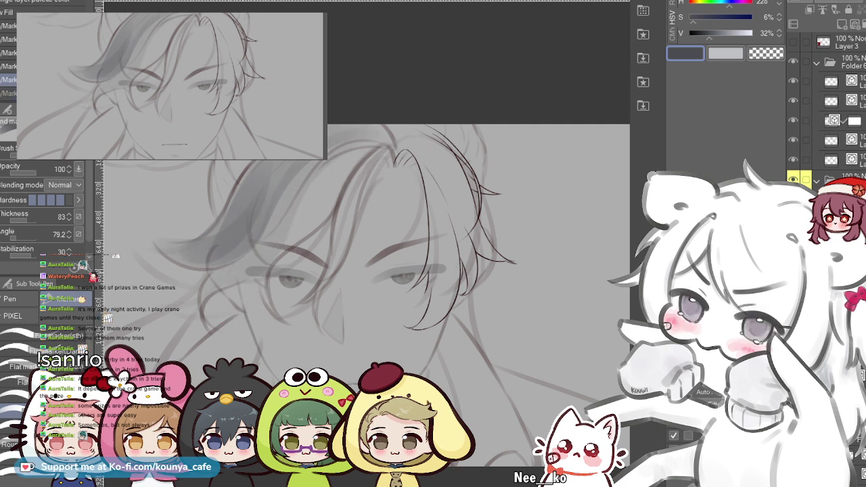
- Undo the dark marker shading on the hair at the left side of the face
drag(262, 257, 303, 184)
key(ctrl+z)
key(ctrl+z)
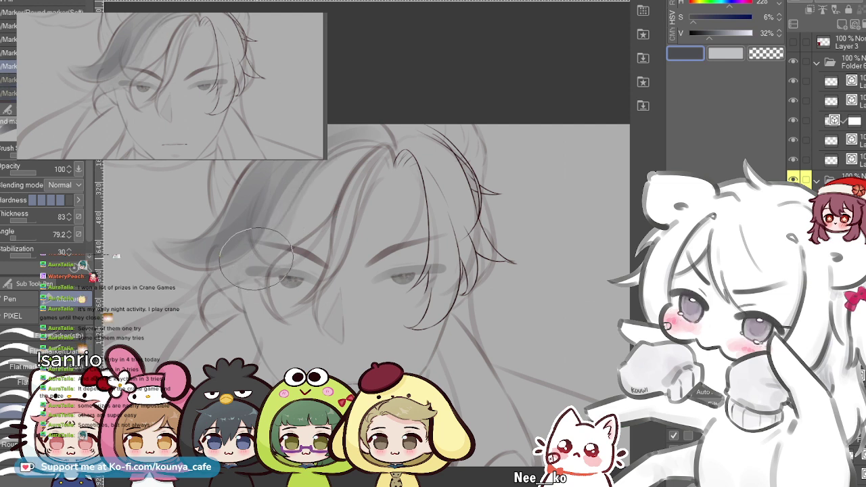
key(ctrl+z)
key(ctrl+z)
key(ctrl+z)
key(ctrl+z)
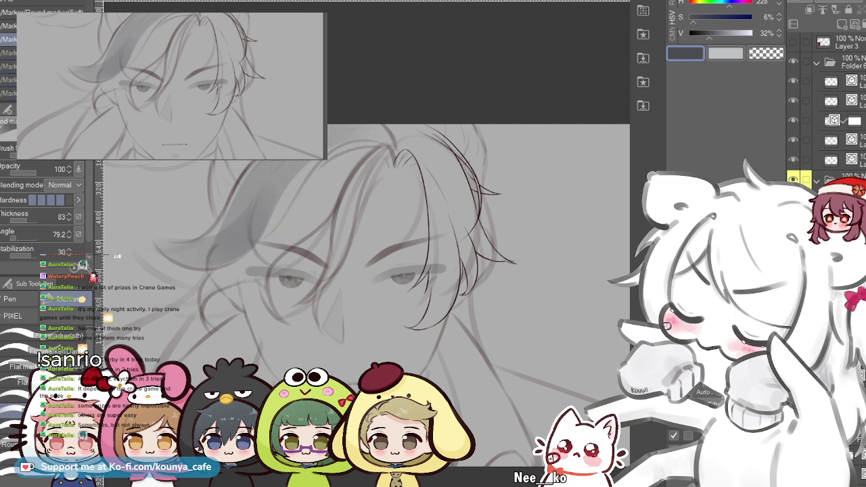
- Recolour the background fill layer with the dark grey and select the layer in the first folder inside DRFT
scroll(826, 109, down, 5)
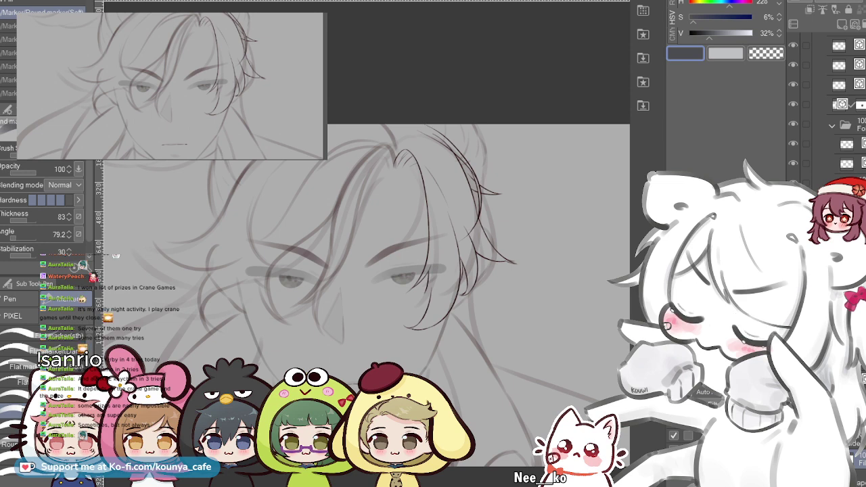
key(alt+Delete)
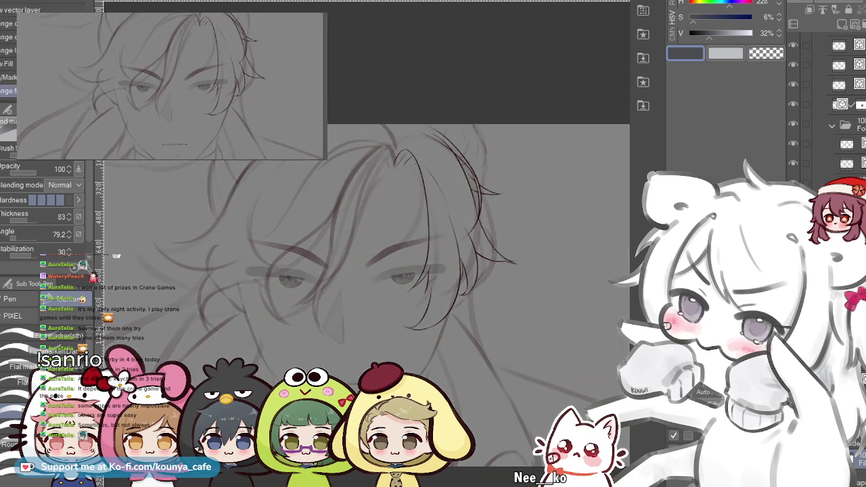
scroll(827, 108, up, 5)
scroll(827, 108, up, 3)
click(839, 156)
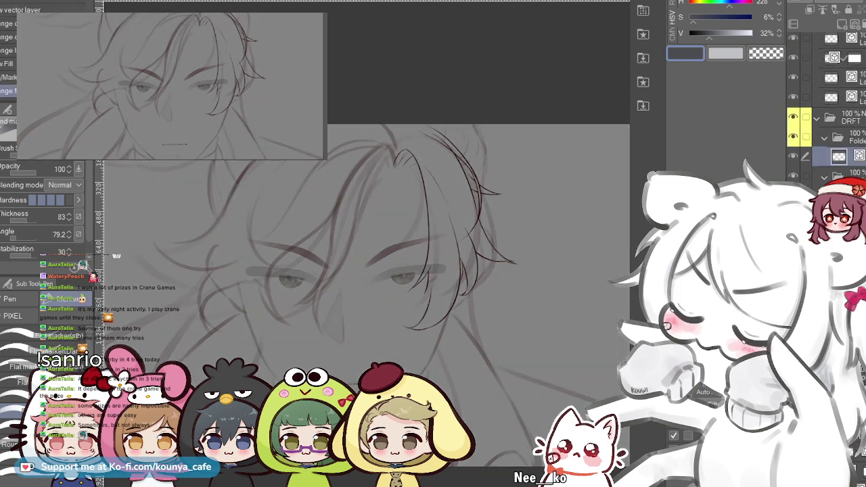
click(853, 137)
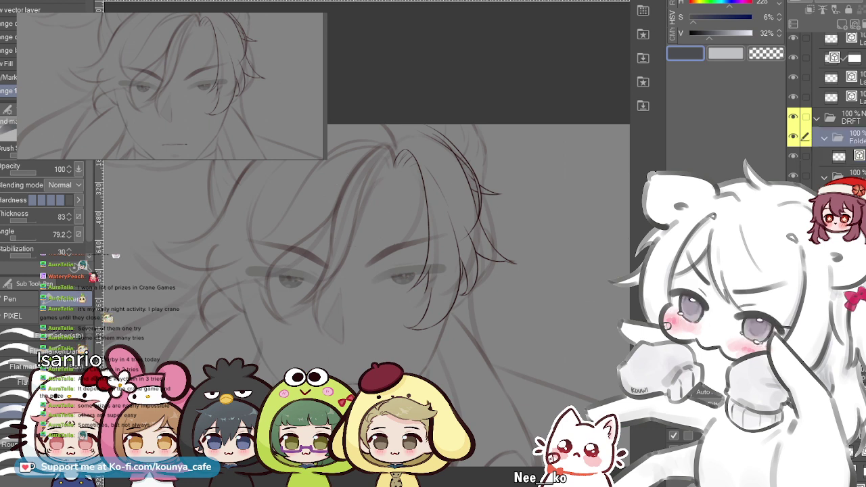
click(839, 156)
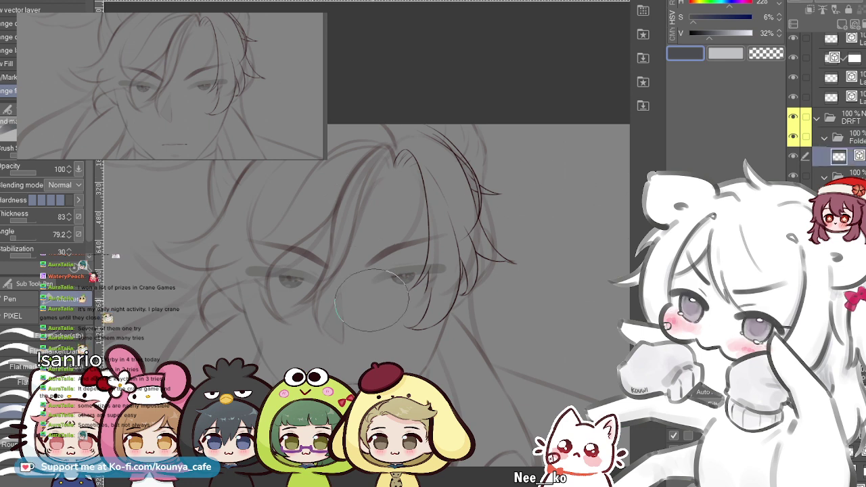
- Paint soft light grey marker highlights across the crown of the hair on both sides of the parting
key(x)
drag(433, 160, 438, 179)
key(ctrl+z)
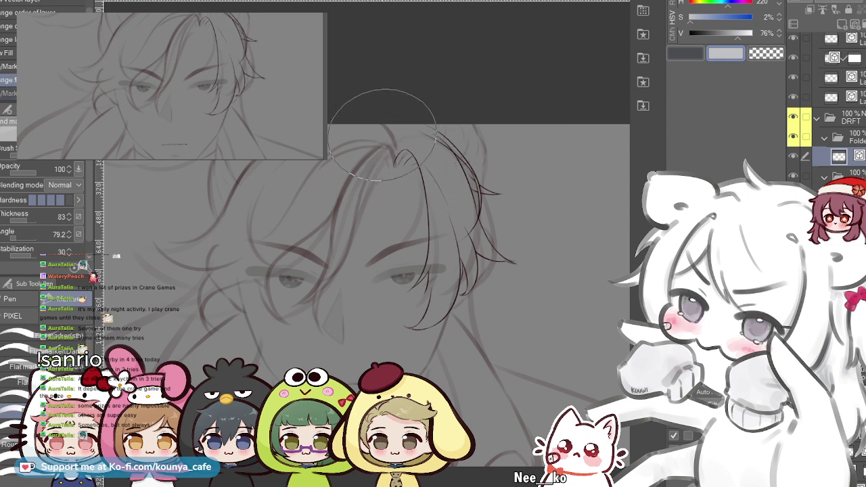
mouse_move(289, 159)
mouse_down()
mouse_move(261, 162)
mouse_move(285, 174)
mouse_move(335, 148)
mouse_move(331, 172)
mouse_up()
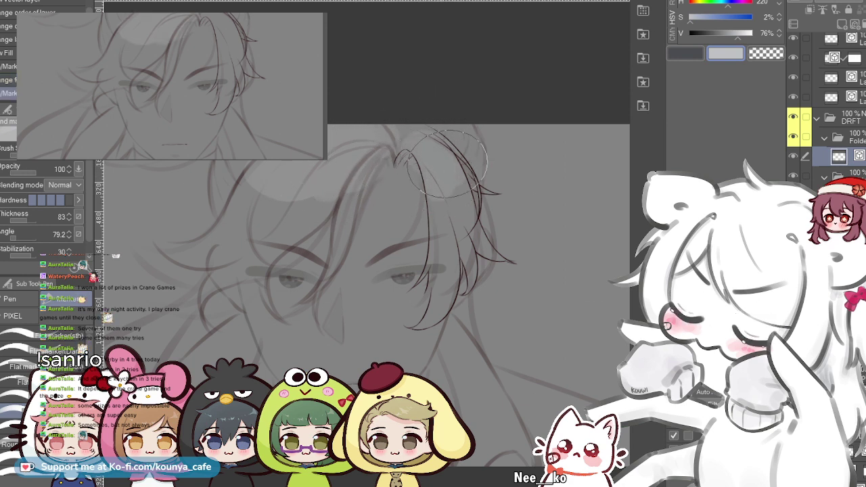
key(ctrl+z)
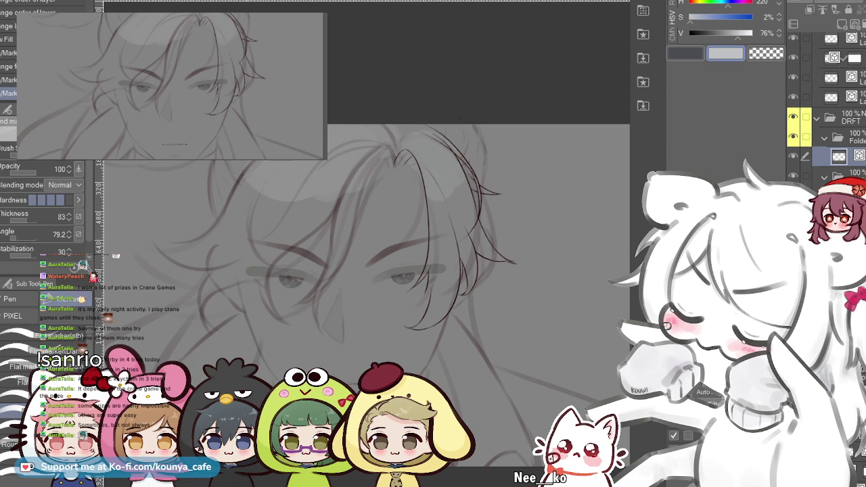
key(ctrl+y)
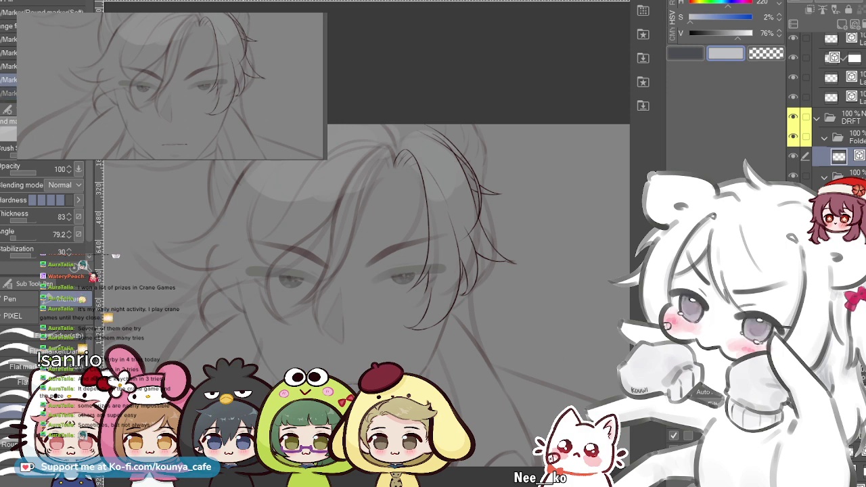
- Paint soft light grey highlights inside the ear shapes at both sides of the head
scroll(226, 157, up, 1)
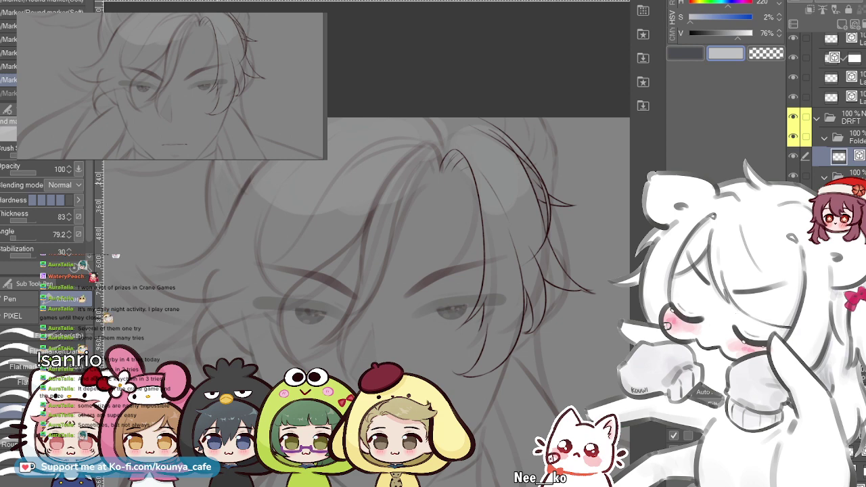
drag(222, 173, 245, 191)
scroll(245, 191, up, 1)
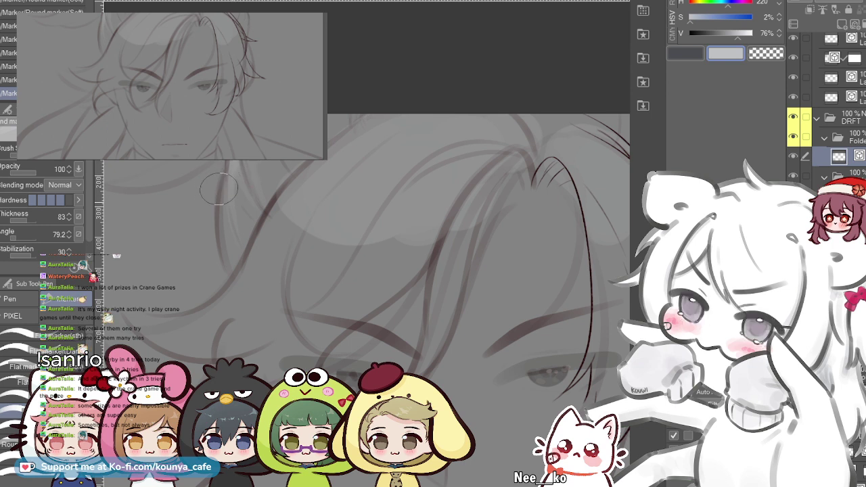
key(ctrl+z)
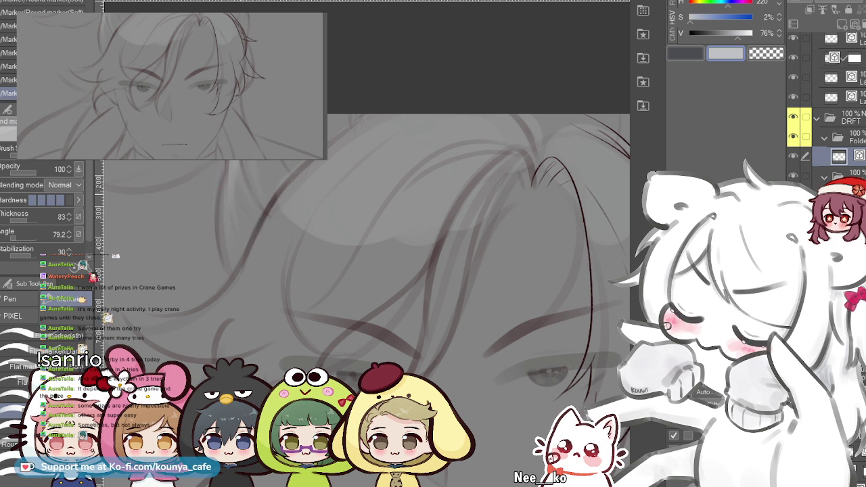
scroll(250, 172, down, 1)
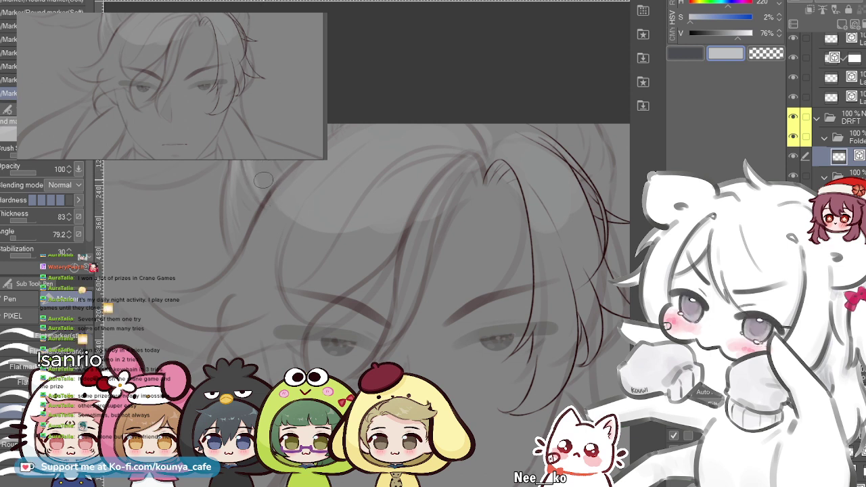
scroll(251, 163, up, 2)
drag(264, 164, 154, 151)
scroll(379, 285, down, 4)
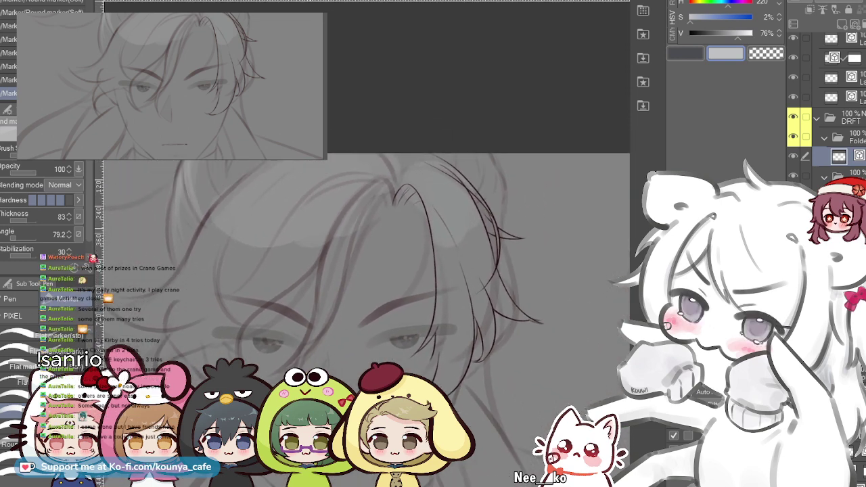
scroll(409, 150, up, 3)
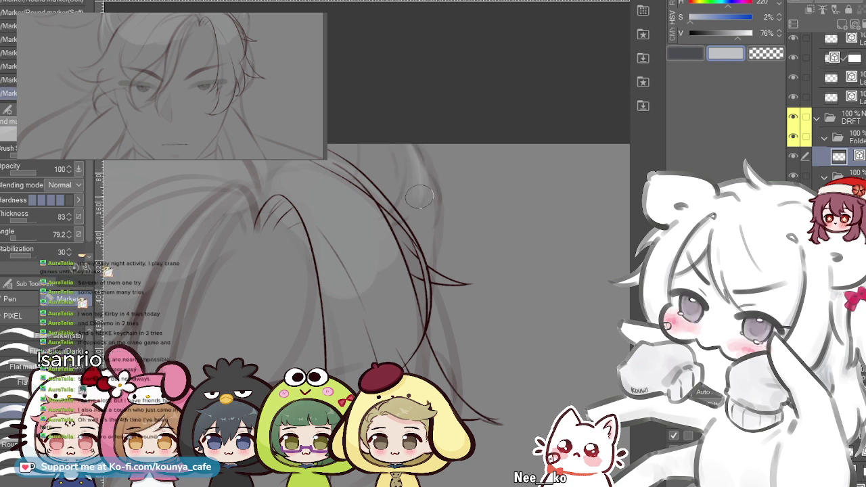
scroll(399, 210, up, 2)
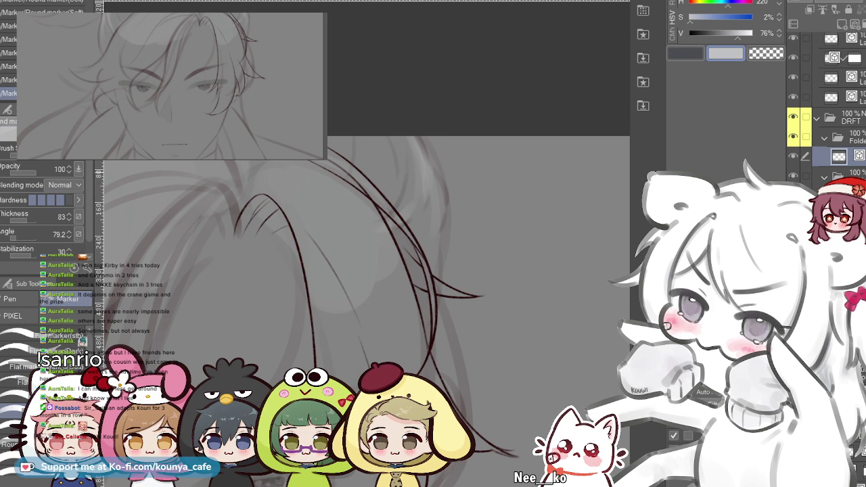
- Paint soft light grey marker strokes over the crown hair right of the parting, replacing the first stroke with a new one
scroll(411, 173, down, 2)
drag(412, 173, 443, 180)
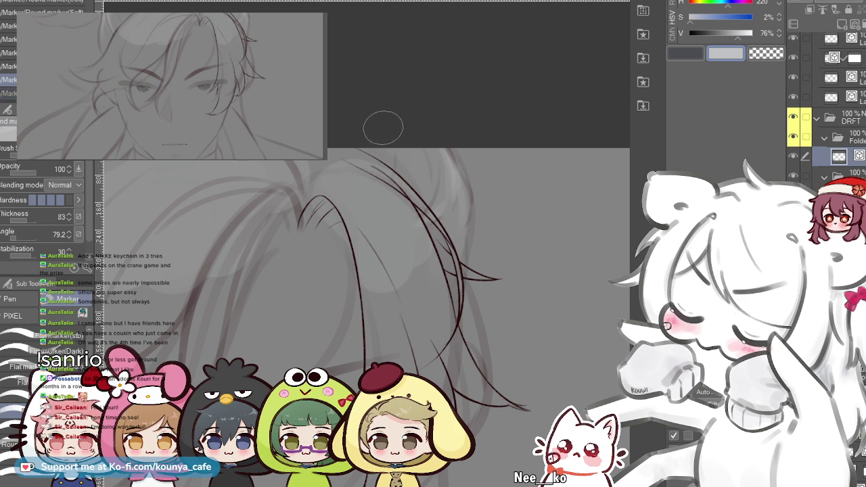
scroll(391, 157, up, 2)
key(ctrl+z)
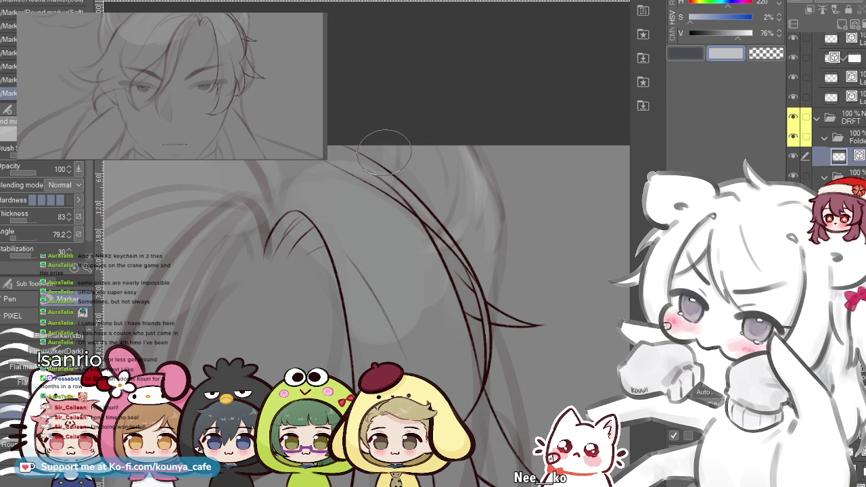
scroll(384, 155, down, 2)
drag(386, 171, 446, 189)
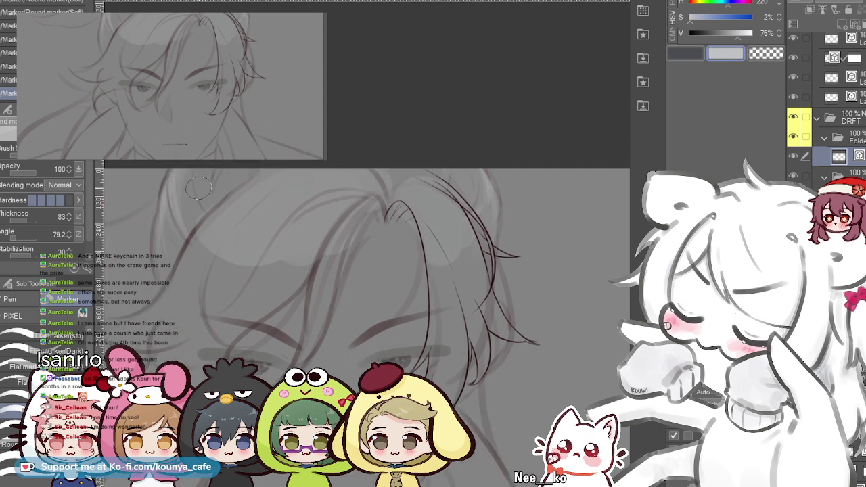
- Undo the last light grey marker stroke on the hair
scroll(185, 185, up, 2)
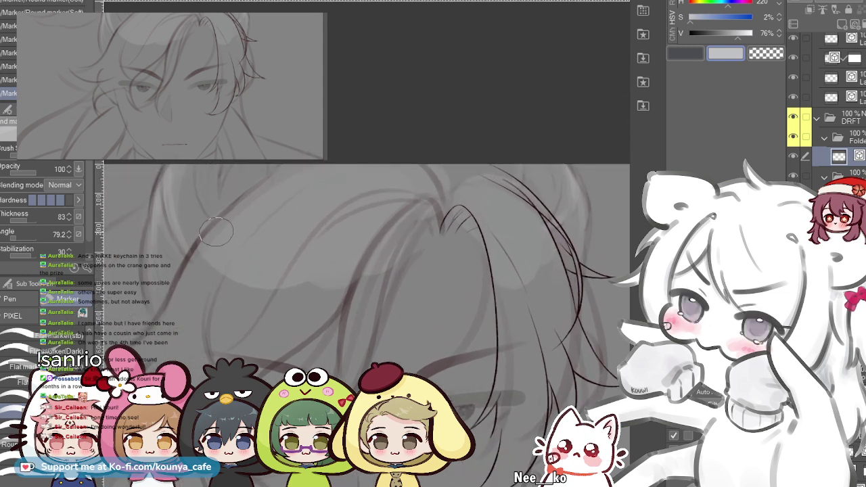
scroll(215, 232, up, 2)
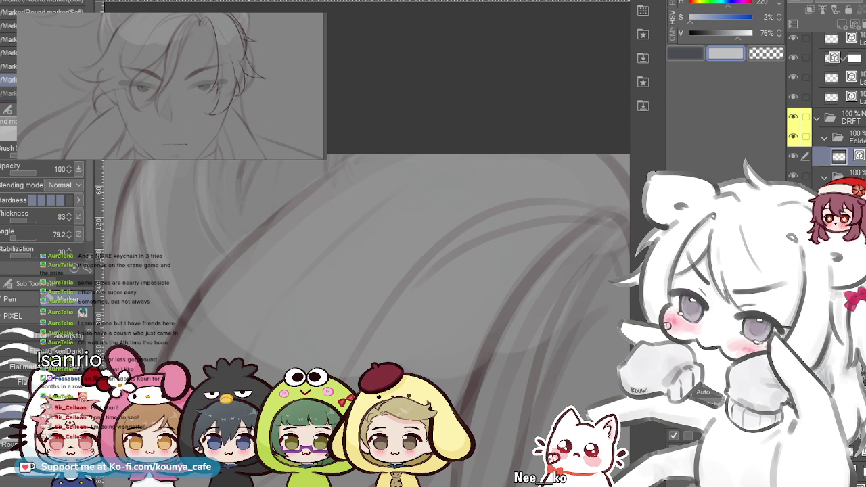
scroll(246, 185, down, 4)
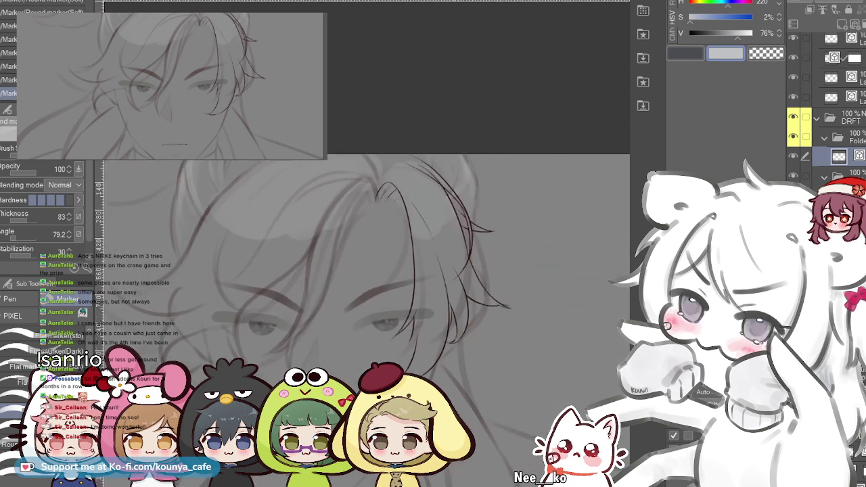
scroll(455, 155, up, 2)
key(ctrl+z)
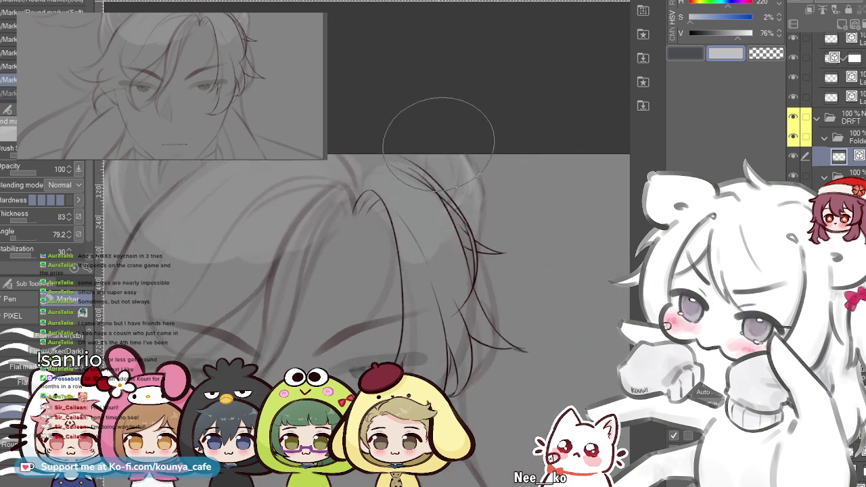
- Build up the soft light grey highlight across the crown left of the parting, reworking the stroke near the upper hair outline
scroll(392, 160, down, 1)
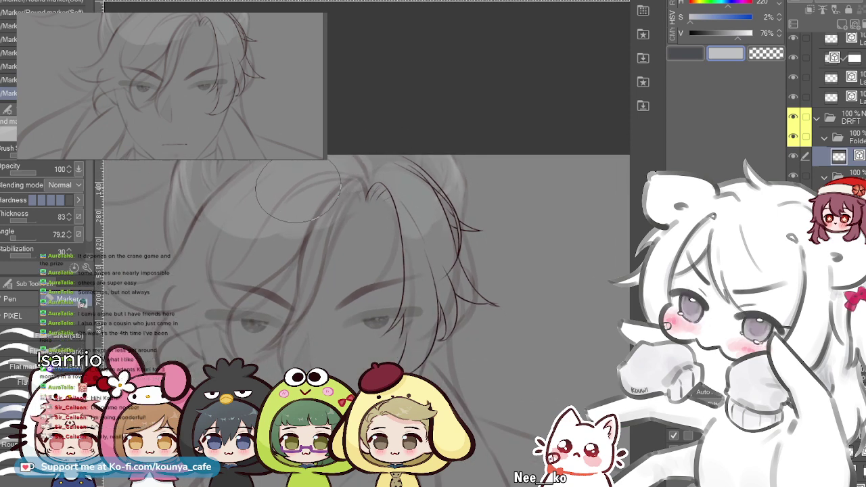
scroll(271, 213, up, 2)
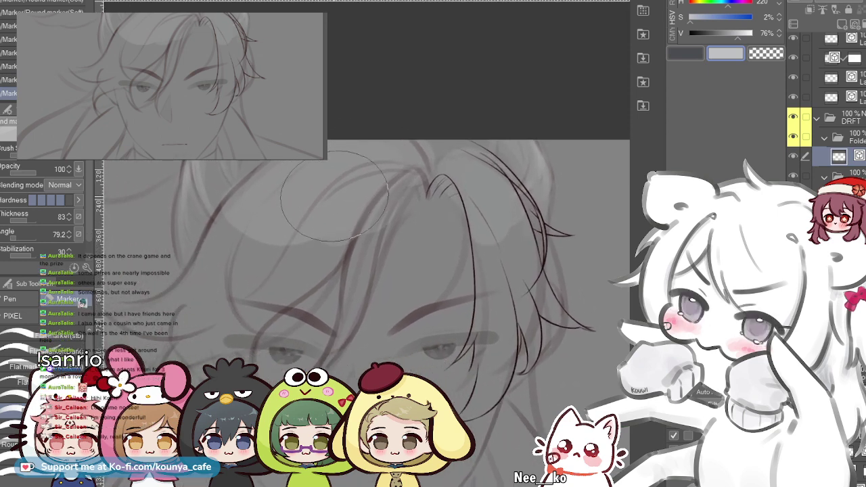
scroll(268, 205, up, 4)
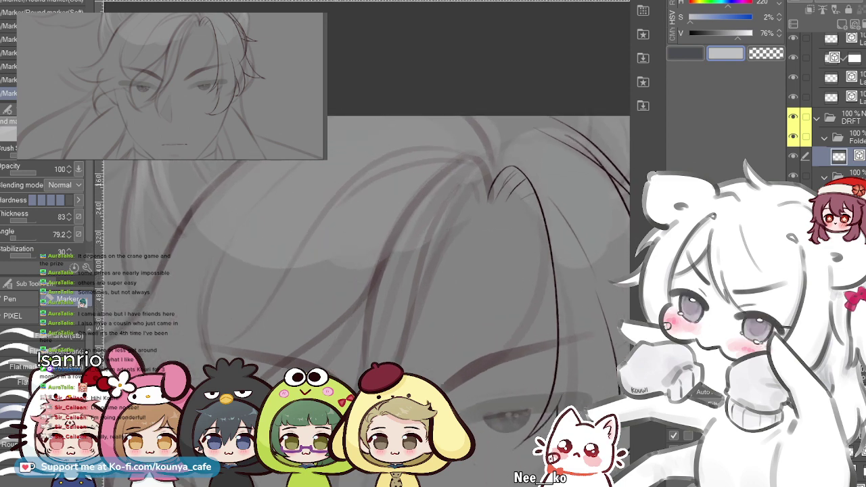
scroll(330, 193, down, 3)
scroll(320, 178, up, 2)
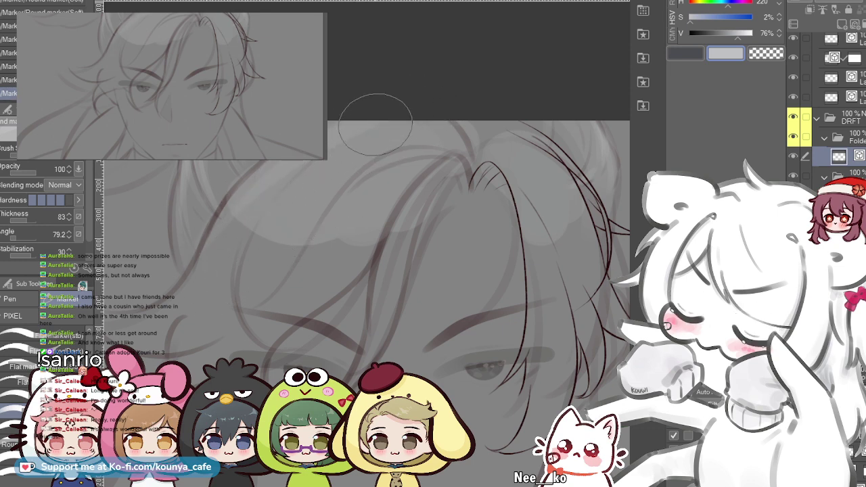
mouse_move(380, 165)
mouse_down()
mouse_move(305, 195)
mouse_move(290, 186)
mouse_move(324, 184)
mouse_up()
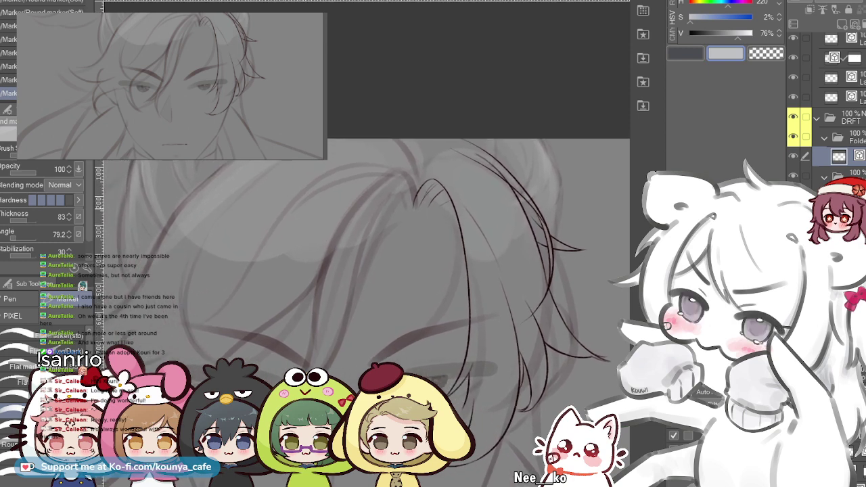
drag(255, 209, 289, 207)
scroll(263, 236, up, 2)
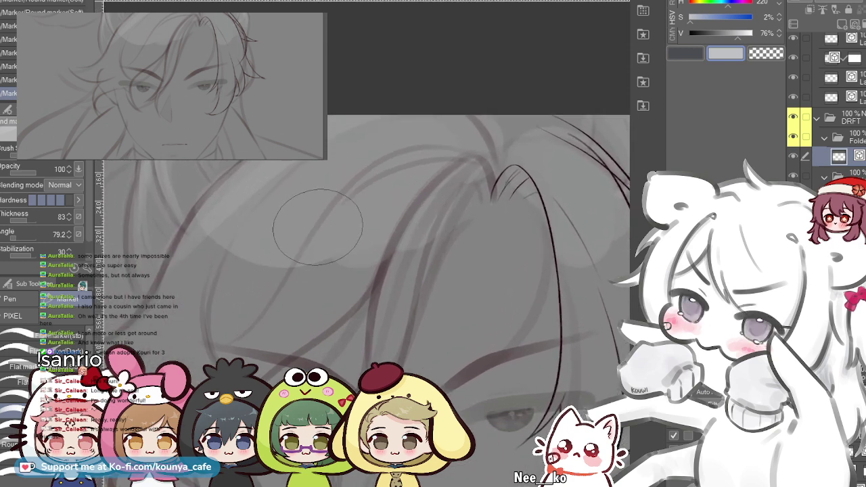
drag(336, 151, 338, 136)
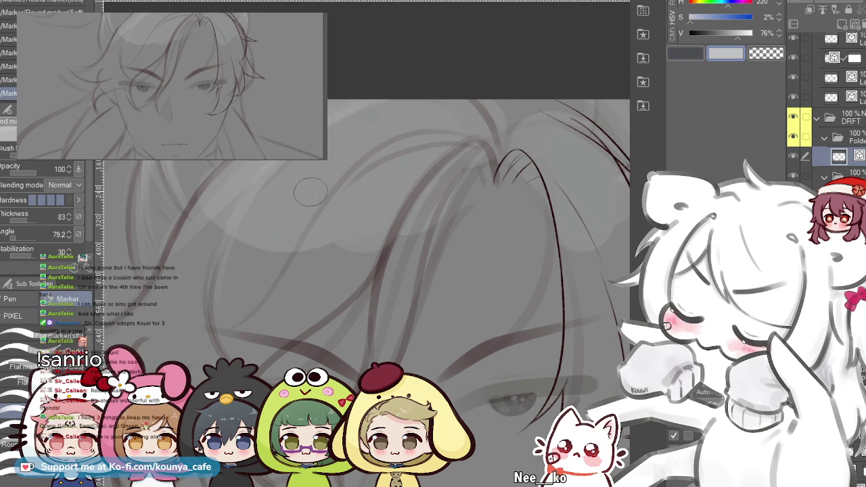
drag(315, 140, 350, 148)
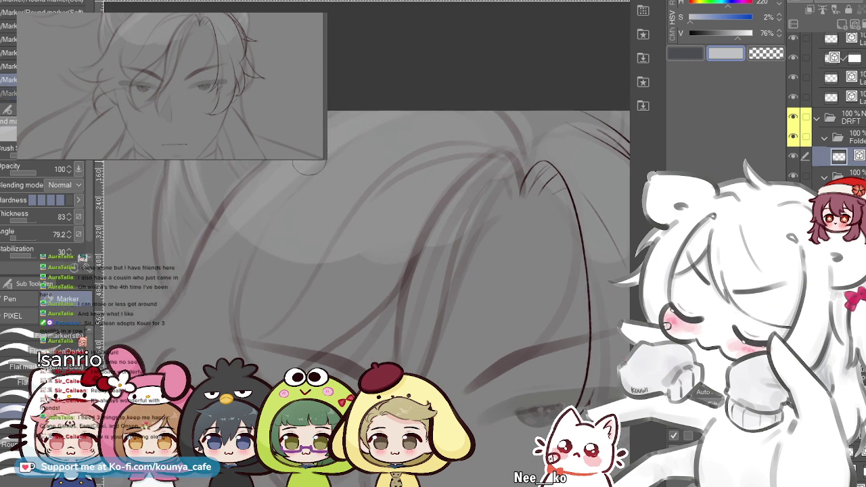
key(ctrl+z)
drag(338, 183, 330, 184)
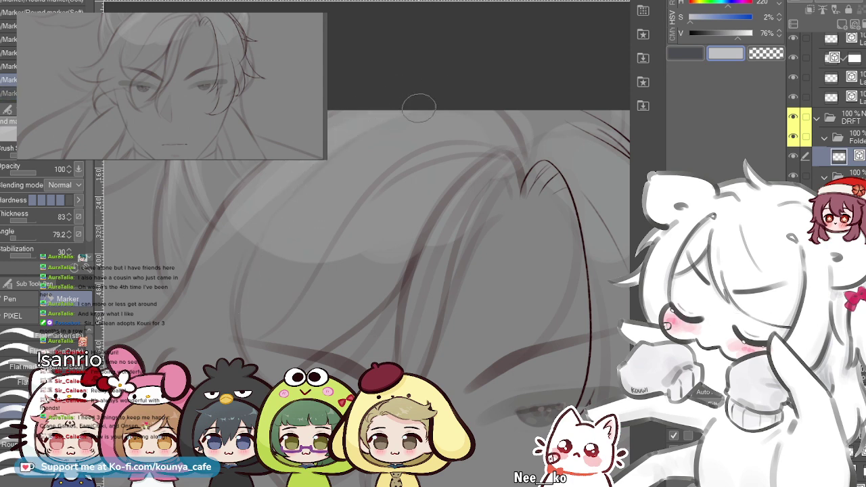
- Add light grey marker strokes to the hair lock right of the parting, undoing and repainting one of them
scroll(342, 140, down, 4)
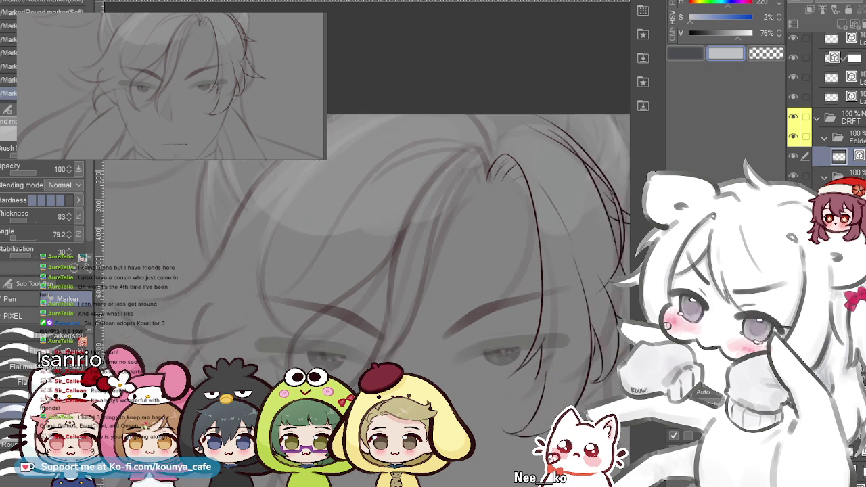
scroll(345, 203, up, 4)
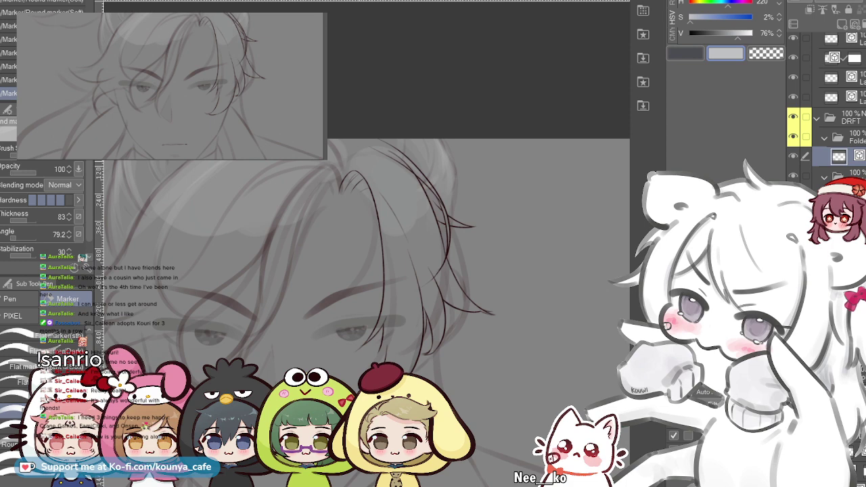
drag(402, 196, 342, 219)
drag(341, 164, 414, 213)
key(ctrl+z)
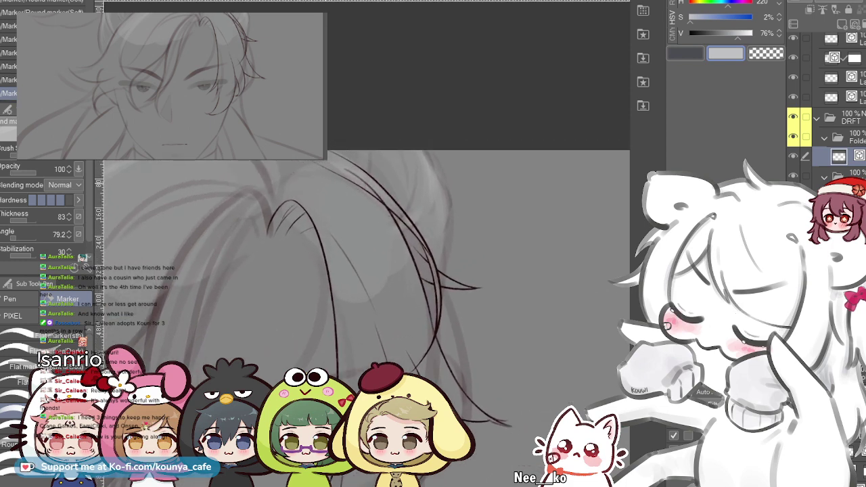
scroll(378, 203, down, 2)
drag(339, 230, 420, 179)
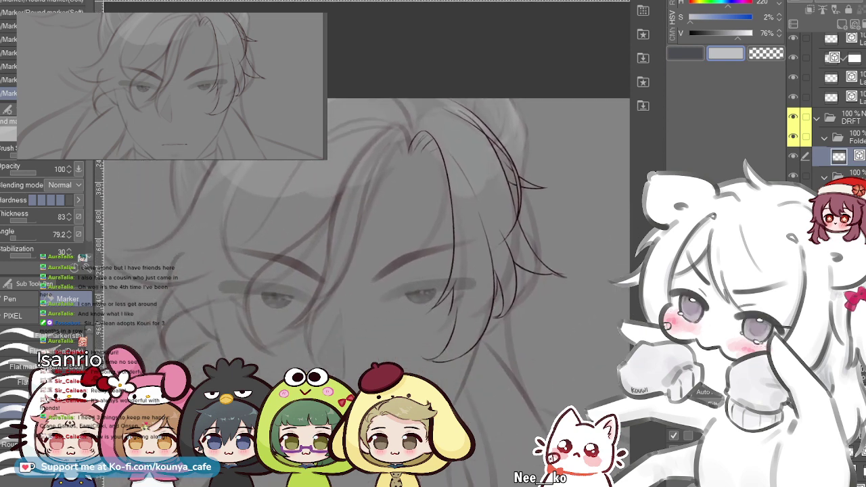
- Paint a light grey highlight along the outer strands of the hair right of the parting, following the dark line art
scroll(365, 196, up, 2)
drag(379, 230, 419, 196)
scroll(338, 176, down, 2)
mouse_move(379, 217)
mouse_down()
mouse_move(377, 196)
mouse_move(406, 174)
mouse_up()
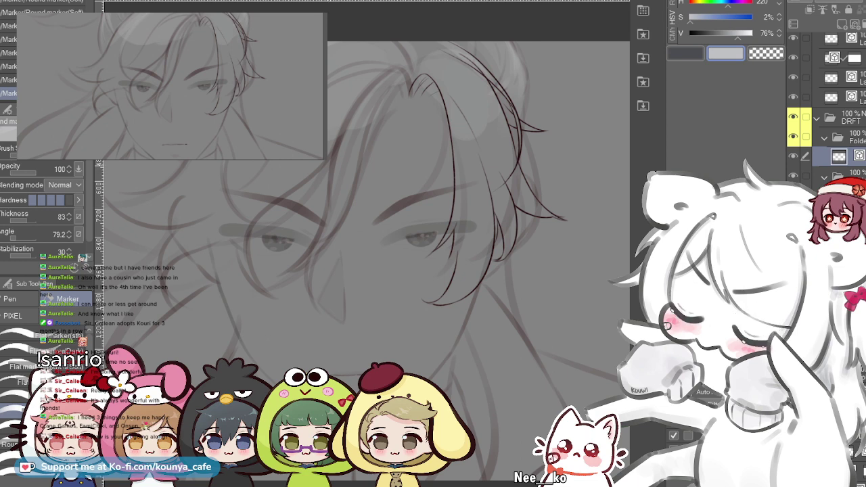
scroll(406, 166, up, 2)
drag(315, 121, 271, 155)
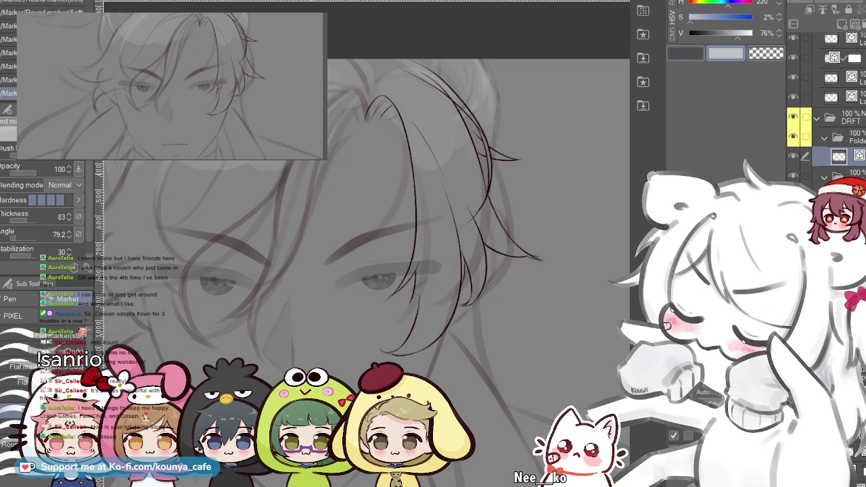
scroll(331, 172, up, 3)
drag(370, 186, 332, 182)
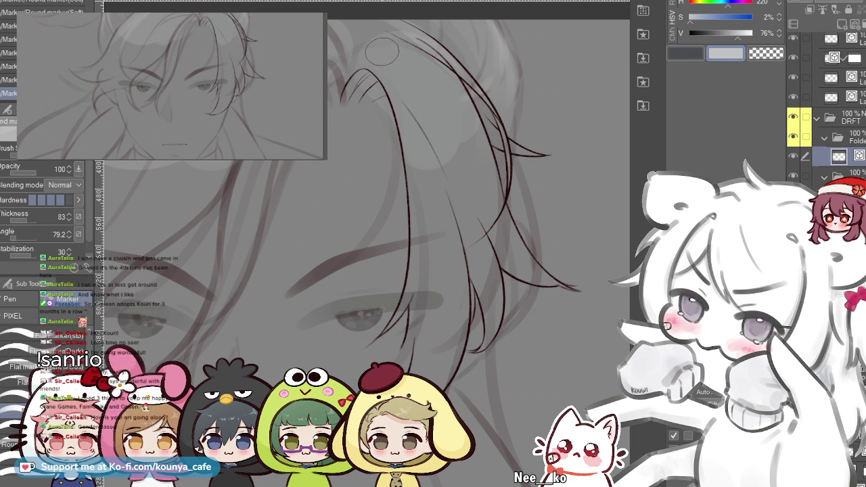
scroll(381, 51, up, 4)
mouse_move(381, 48)
mouse_down()
mouse_move(332, 68)
mouse_move(433, 157)
mouse_up()
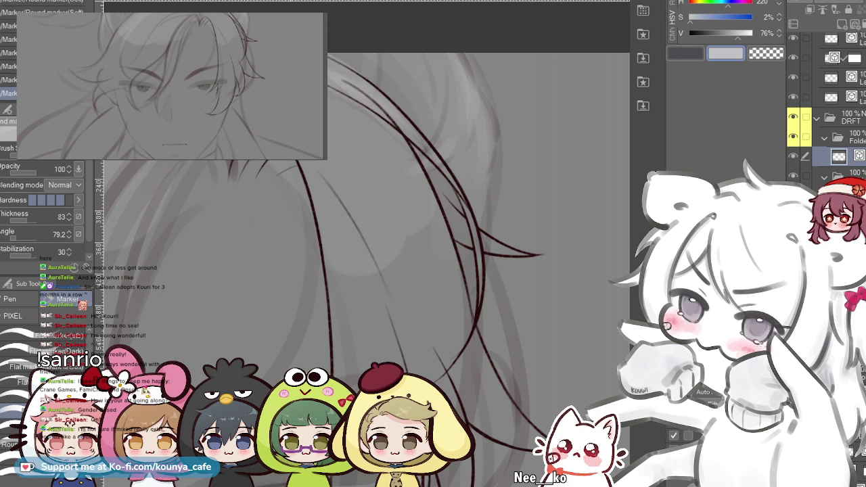
drag(328, 71, 424, 125)
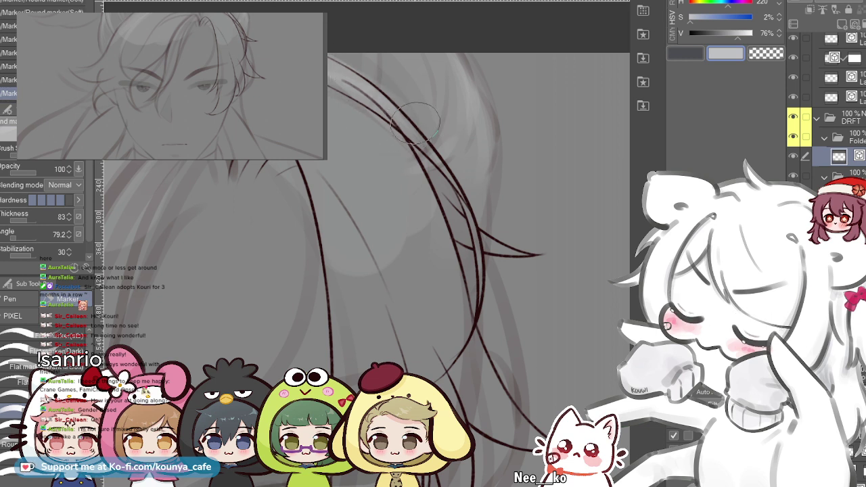
key(period)
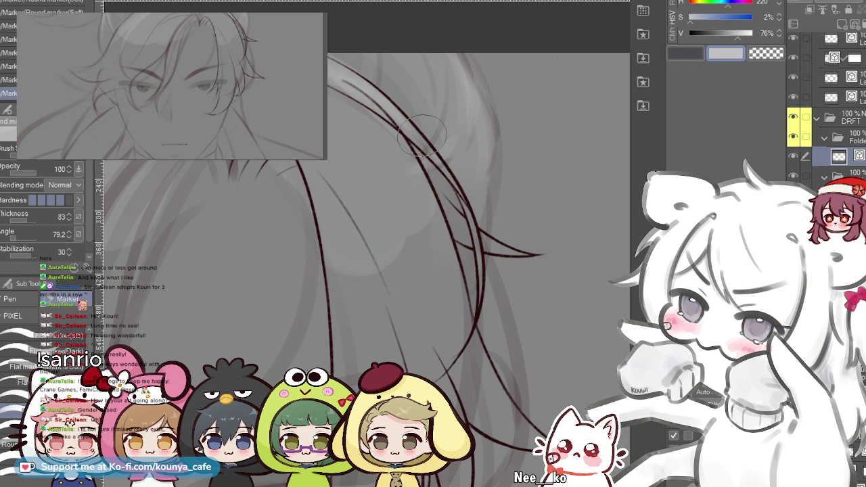
scroll(496, 154, down, 4)
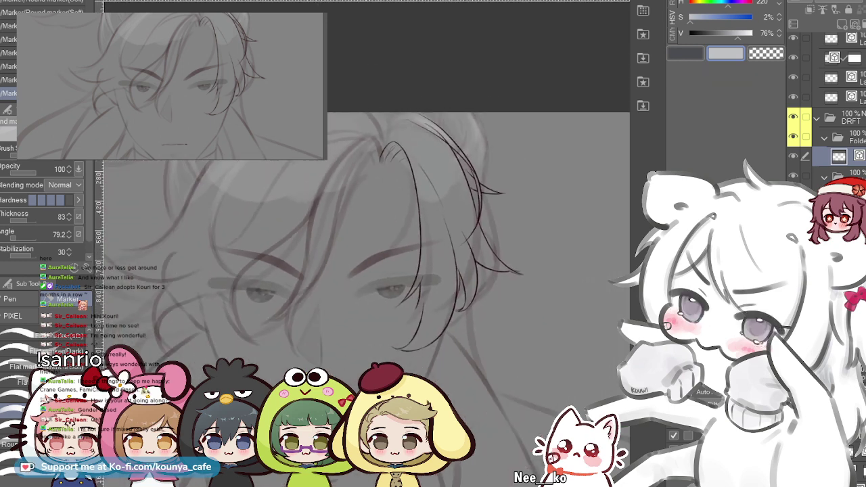
- Try painting thin light grey streaks along the fringe strands left of the parting
scroll(371, 140, down, 2)
scroll(302, 135, up, 2)
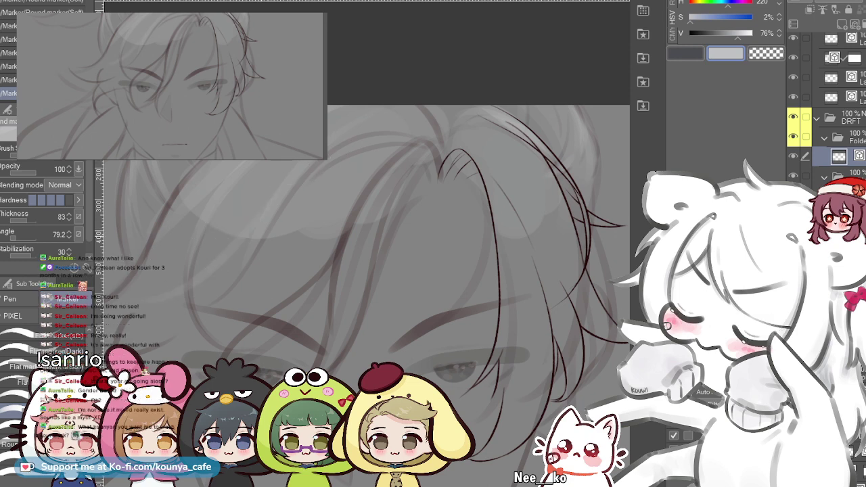
scroll(413, 223, down, 2)
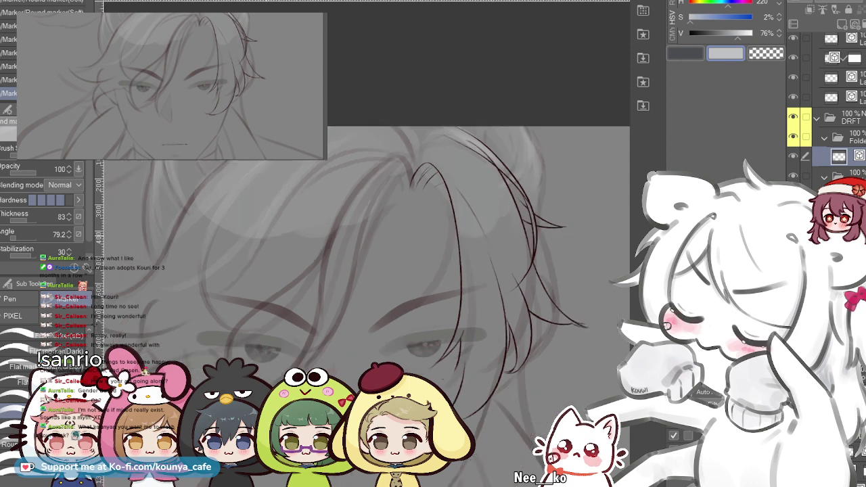
scroll(260, 259, up, 2)
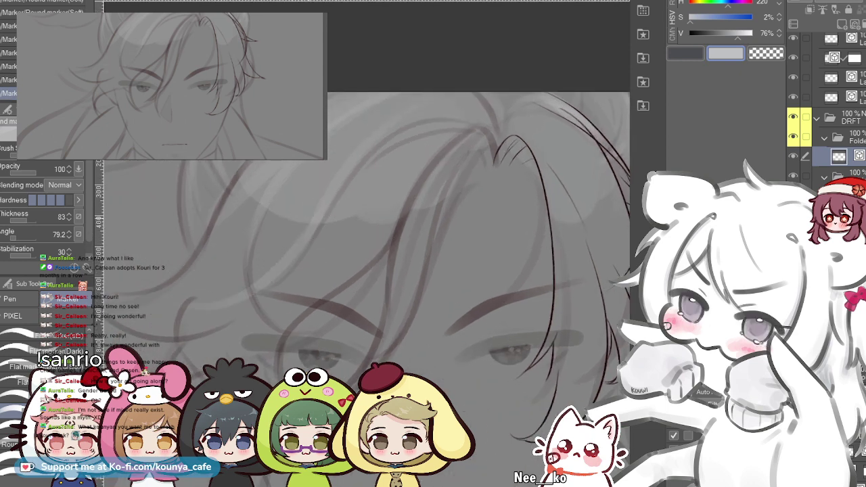
scroll(278, 257, down, 3)
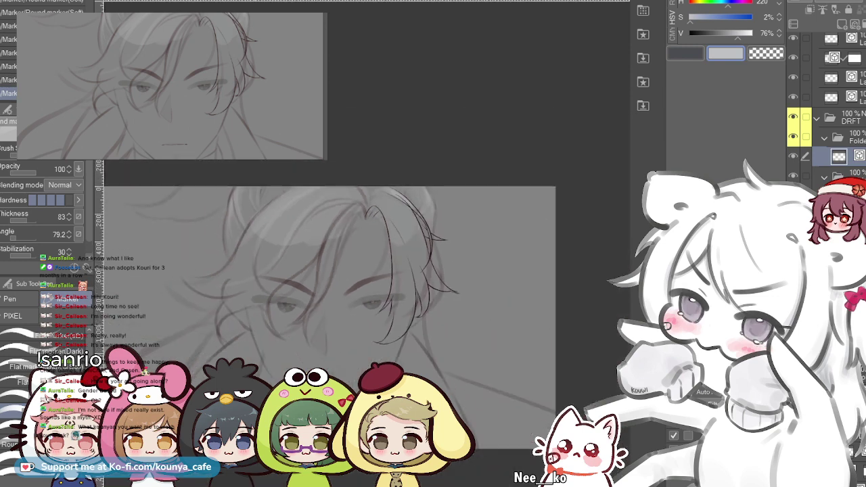
drag(279, 257, 336, 245)
scroll(318, 223, up, 3)
key(ctrl+z)
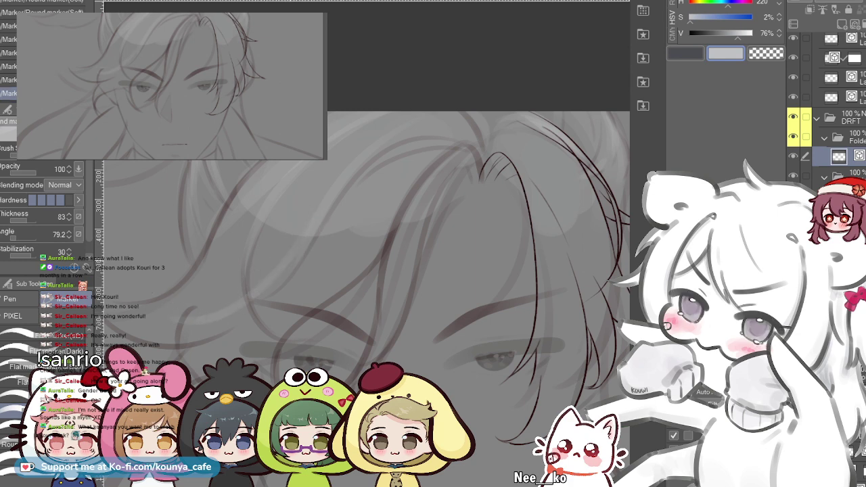
- Try a light grey stroke from the parting down the inner lock on the right side of the hair
scroll(324, 203, down, 2)
scroll(323, 177, up, 3)
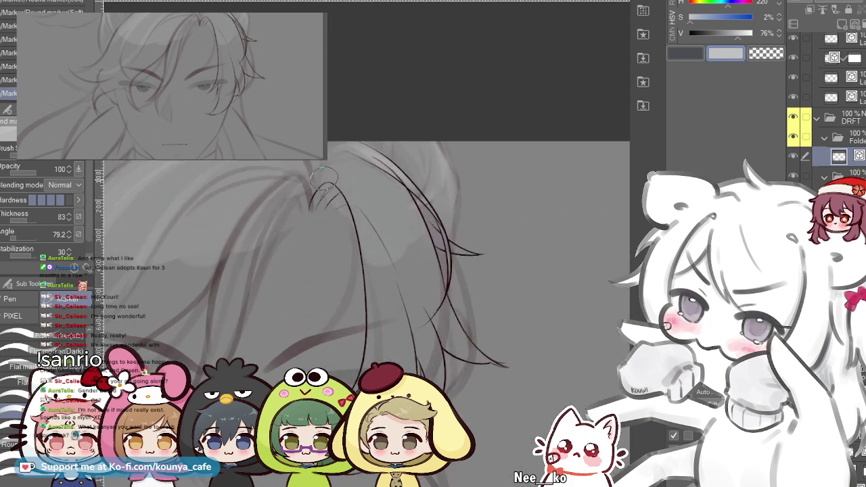
key(ctrl+z)
drag(362, 196, 412, 293)
key(ctrl+z)
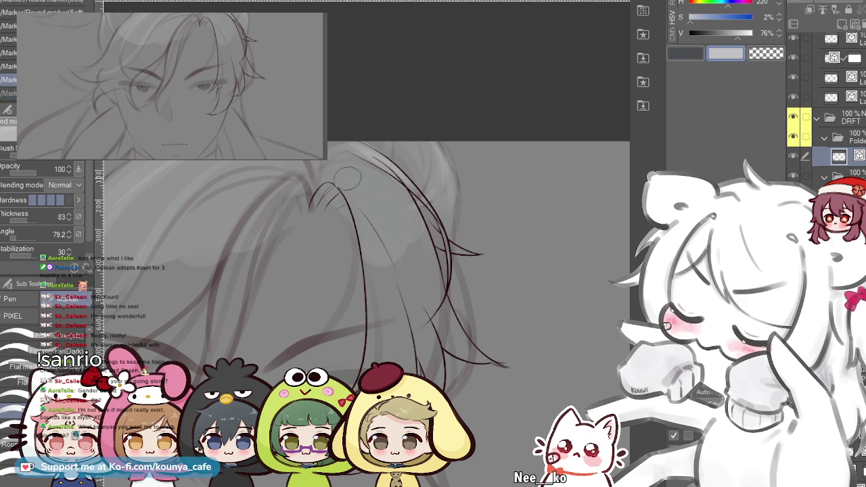
scroll(323, 183, up, 1)
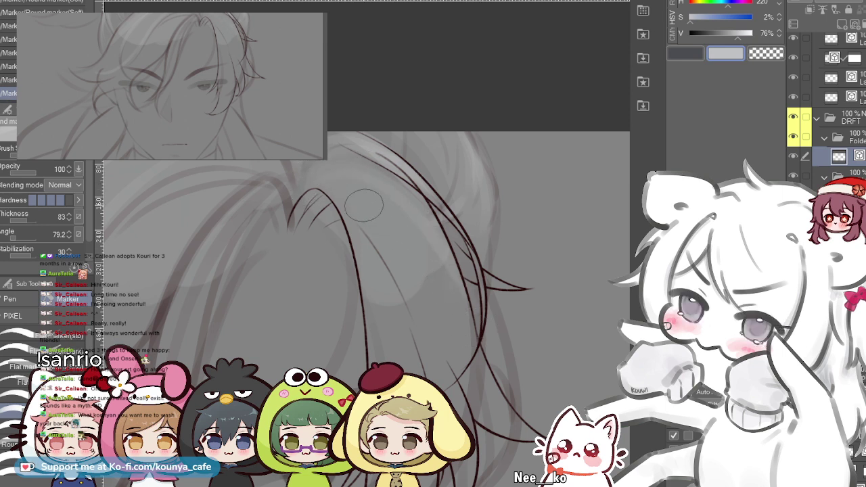
- Examine the light grey highlights in the hair on both sides of the parting, up close and across the whole head
drag(419, 241, 399, 241)
scroll(341, 211, down, 1)
scroll(342, 211, up, 1)
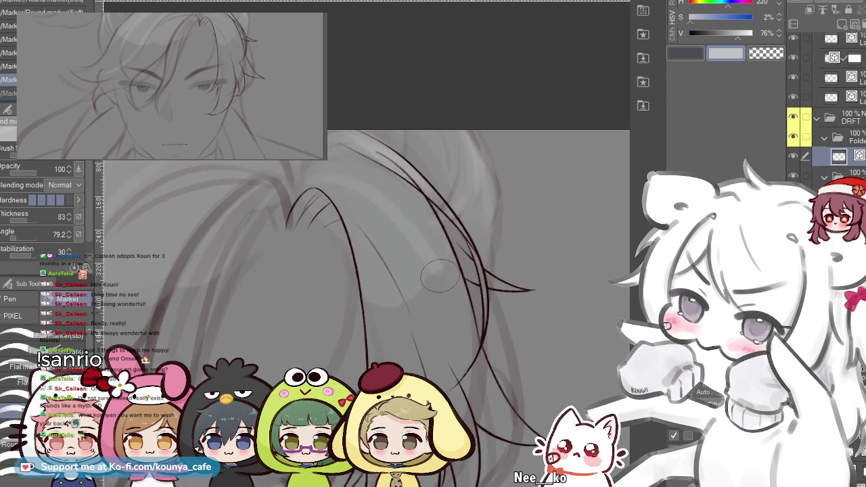
drag(424, 251, 440, 286)
scroll(356, 192, down, 3)
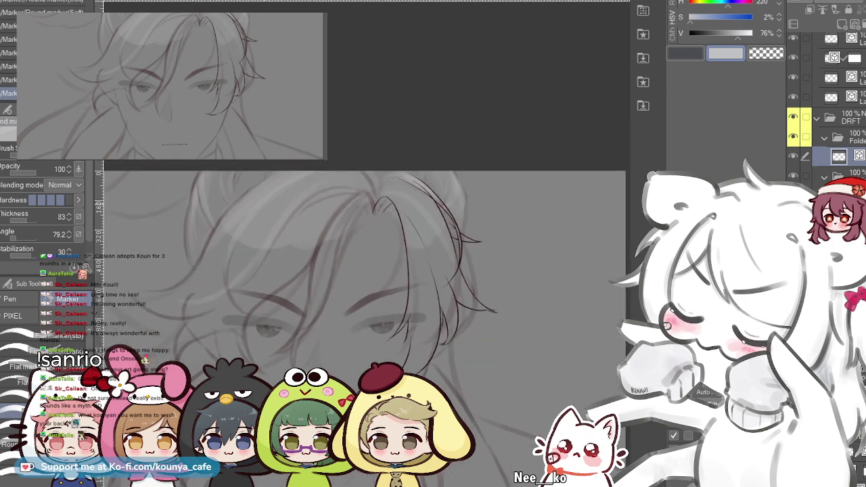
scroll(312, 201, up, 3)
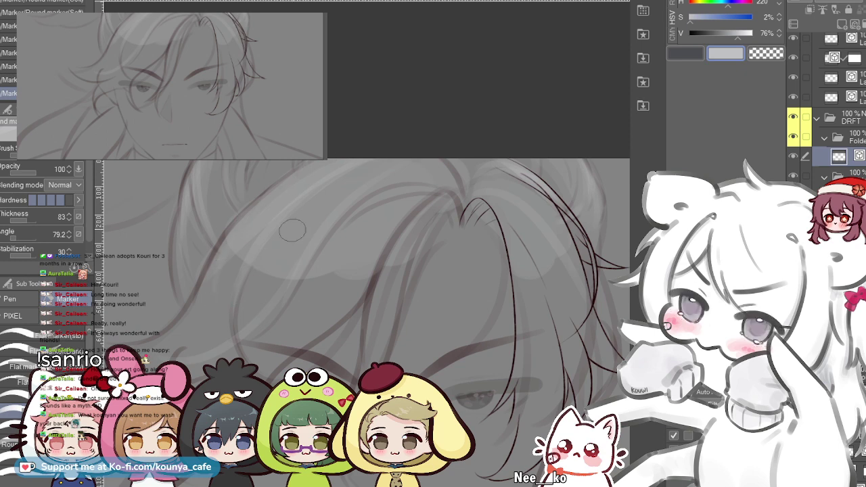
key(ctrl+plus)
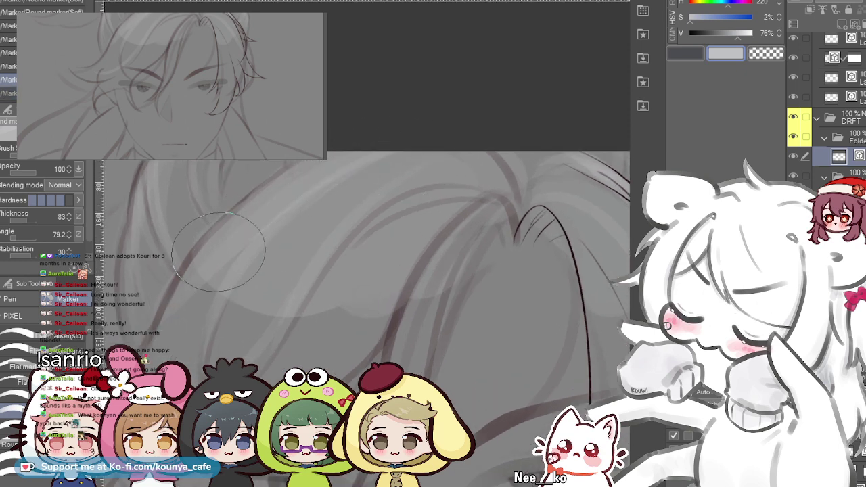
key(ctrl+minus)
key(ctrl+minus)
key(ctrl+minus)
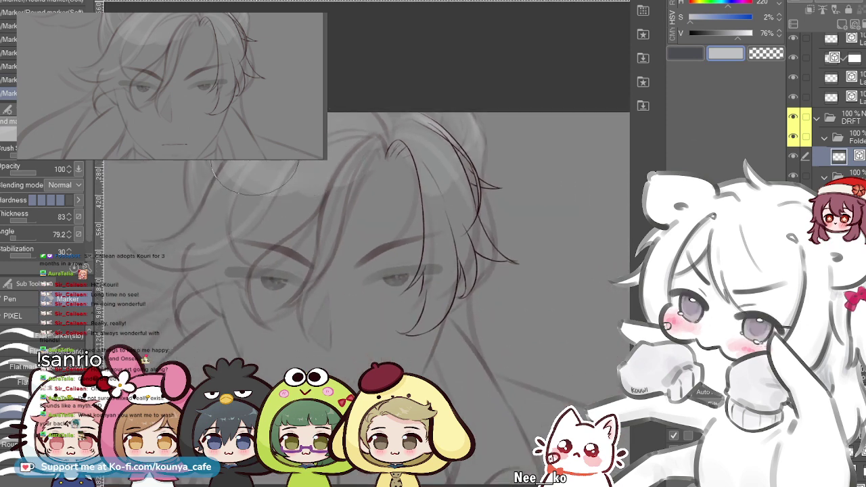
key(ctrl+plus)
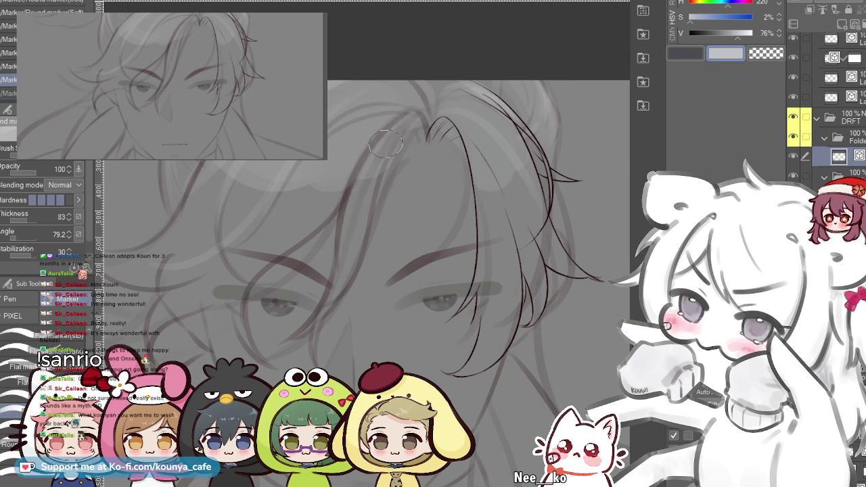
- Try light grey marker strokes down the long fringe strand left of the parting, from its root towards the brow
drag(410, 121, 346, 249)
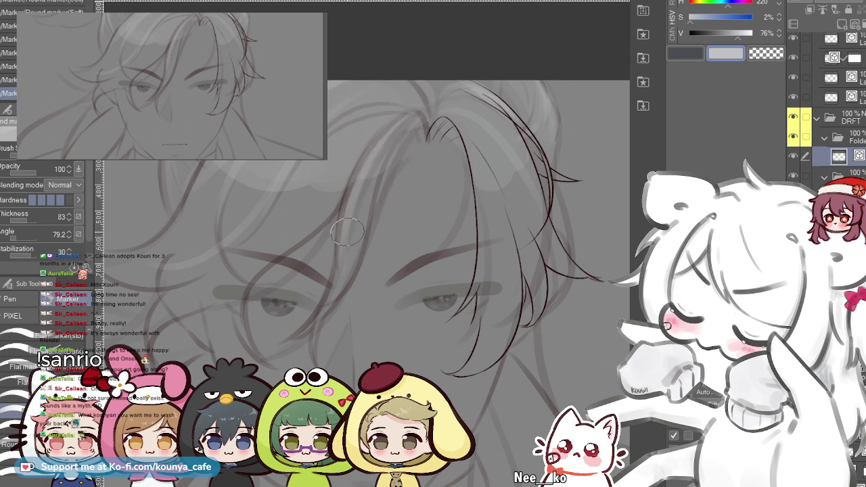
scroll(349, 228, up, 2)
mouse_move(406, 124)
mouse_down()
mouse_move(346, 230)
mouse_move(336, 283)
mouse_up()
key(ctrl+z)
key(ctrl+z)
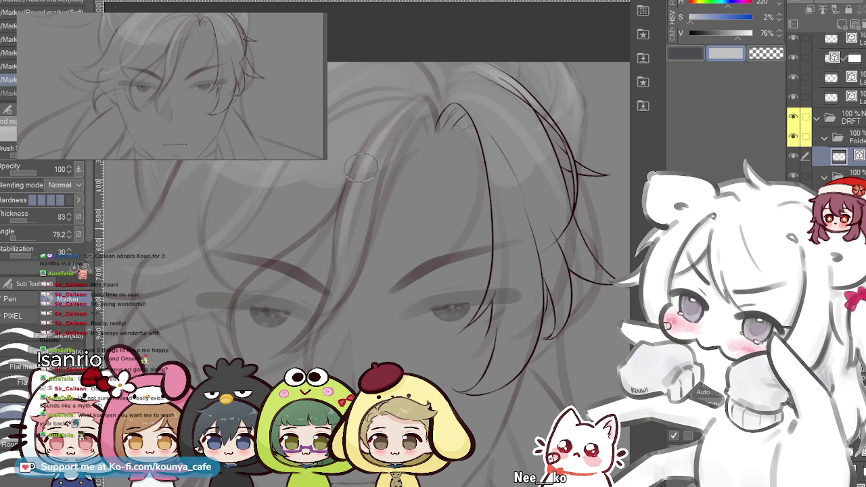
- Paint a light grey streak along the long fringe strand left of the parting, undoing and repainting it between the dark lines
scroll(375, 141, up, 1)
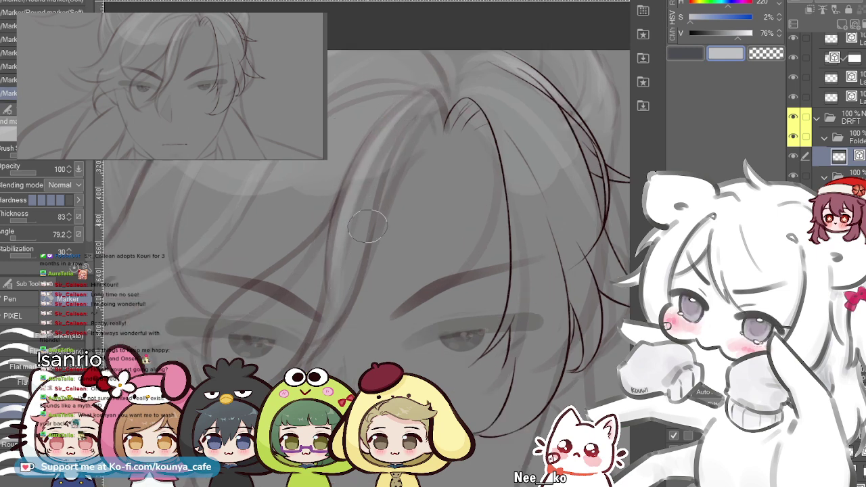
mouse_move(433, 81)
mouse_down()
mouse_move(351, 188)
mouse_move(349, 218)
mouse_up()
key(ctrl+z)
mouse_move(433, 84)
mouse_down()
mouse_move(358, 194)
mouse_move(343, 265)
mouse_up()
key(ctrl+z)
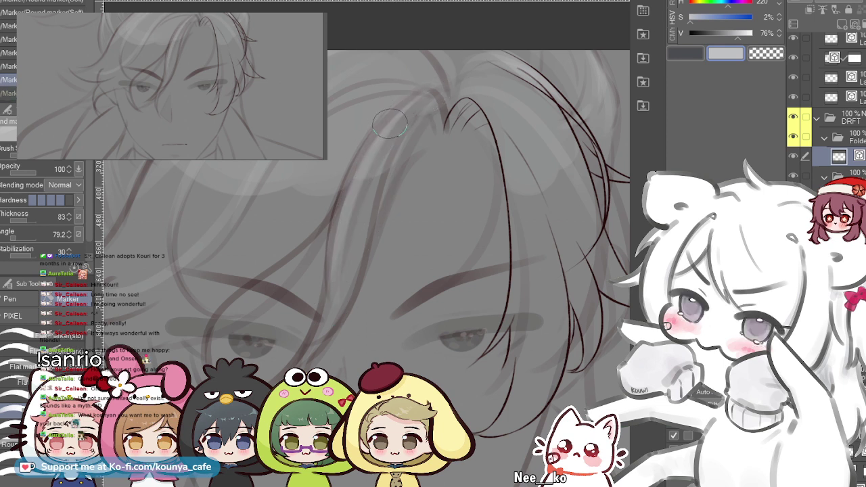
drag(374, 147, 334, 282)
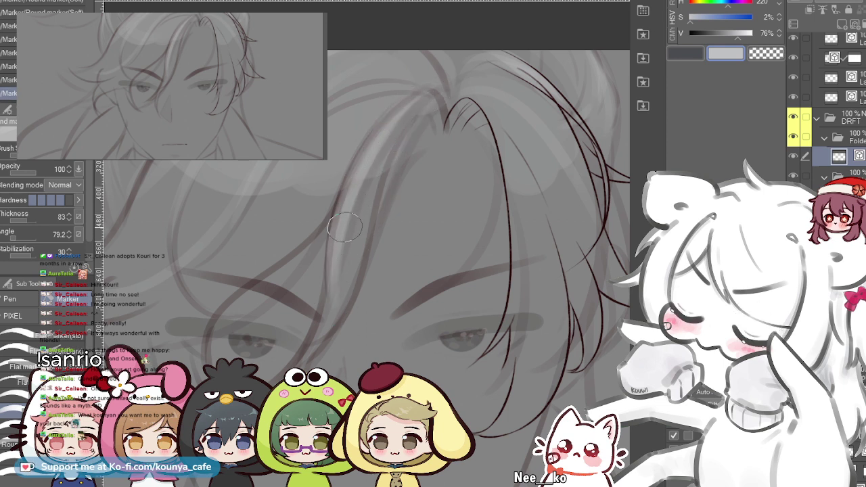
- Extend the fringe strand's light grey streak down past the inner end of the brow, undoing and redrawing the stroke
drag(347, 203, 306, 345)
key(ctrl+z)
drag(337, 227, 297, 343)
key(ctrl+z)
drag(337, 232, 293, 342)
key(ctrl+z)
drag(332, 279, 290, 360)
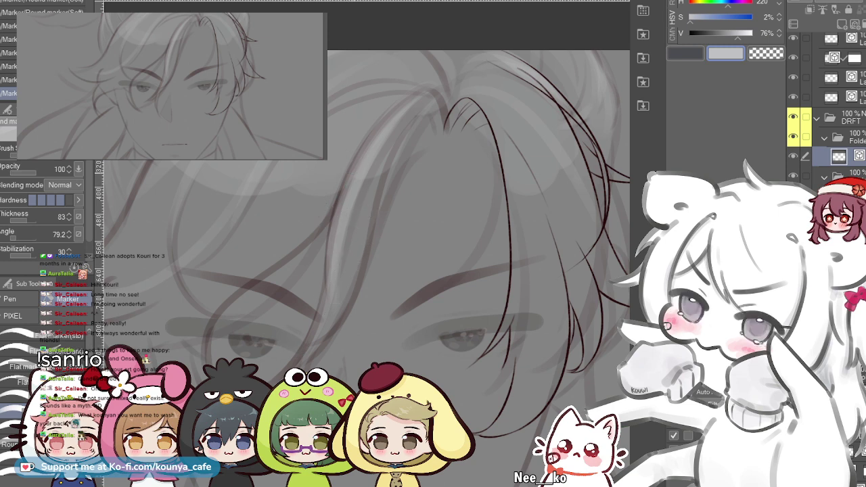
- Paint a broad, soft light grey highlight over the upper part of the hair lock right of the parting
scroll(423, 190, up, 1)
drag(466, 223, 379, 233)
scroll(379, 233, down, 1)
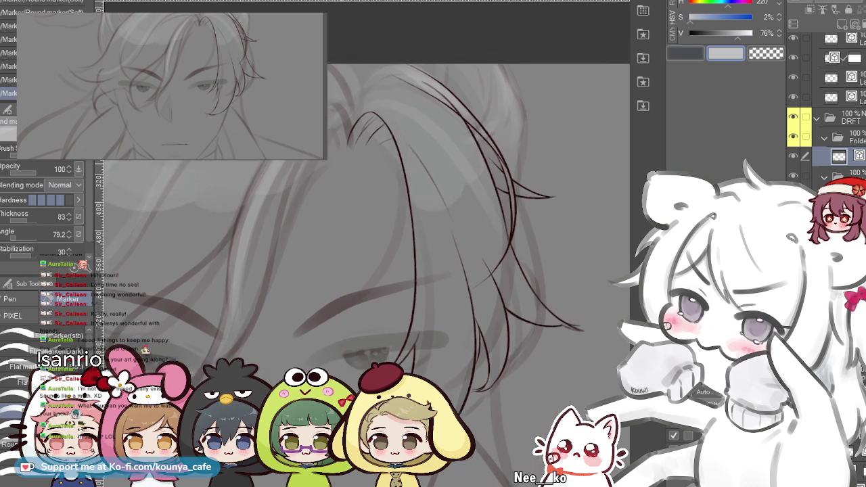
drag(406, 173, 358, 165)
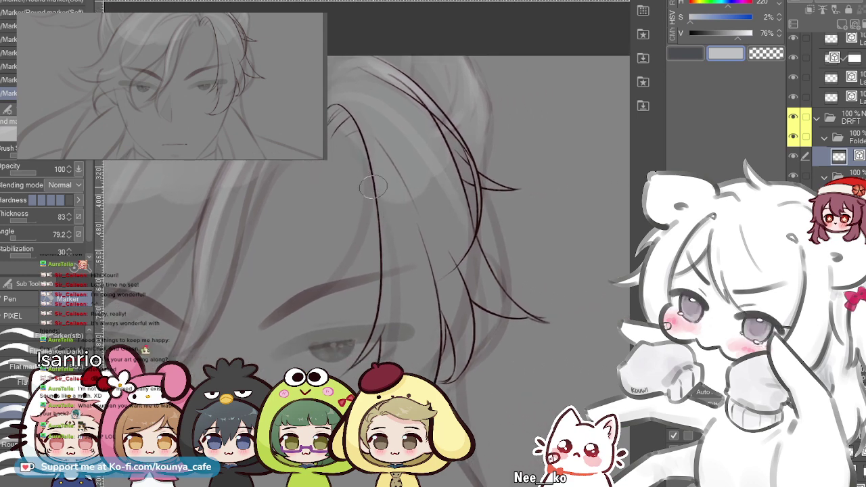
drag(422, 188, 394, 196)
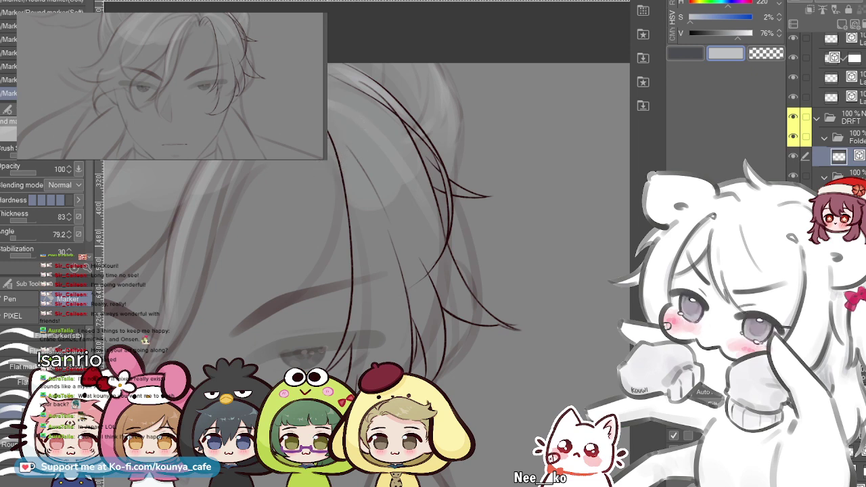
drag(331, 253, 373, 232)
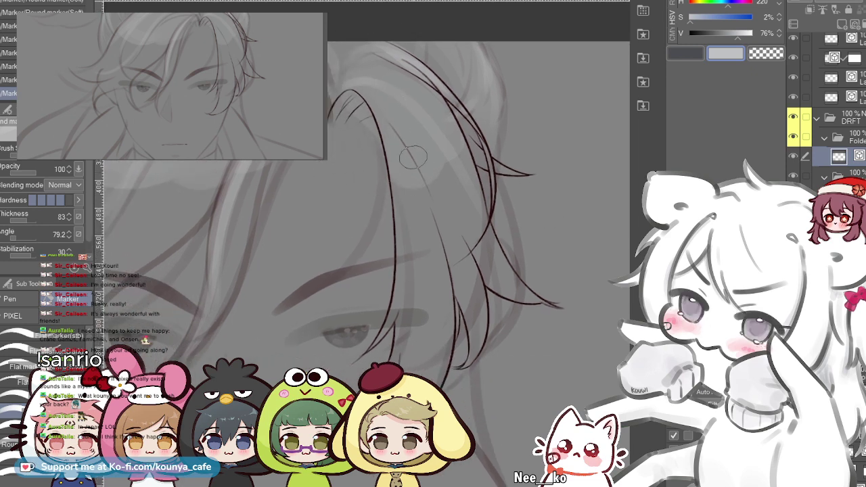
drag(378, 69, 408, 175)
key(ctrl+z)
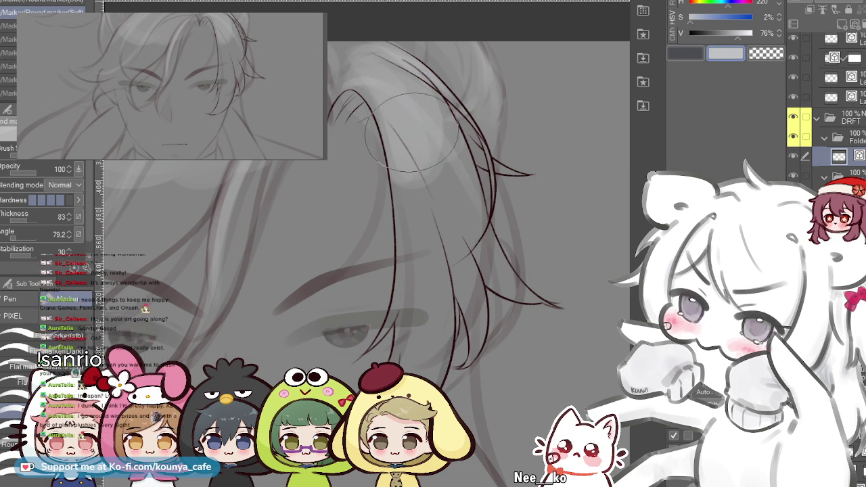
- Try light grey strokes from the crown down the middle of the lock right of the parting, below the broad highlight
scroll(485, 134, down, 2)
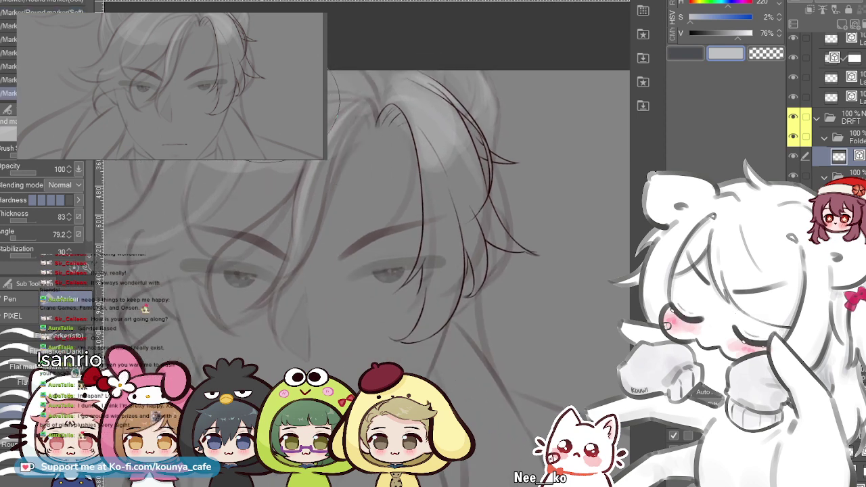
scroll(450, 166, up, 3)
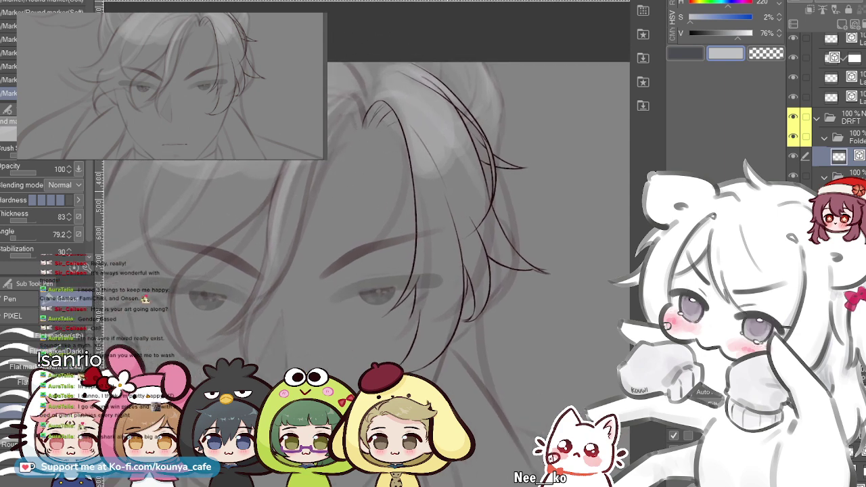
scroll(602, 169, up, 2)
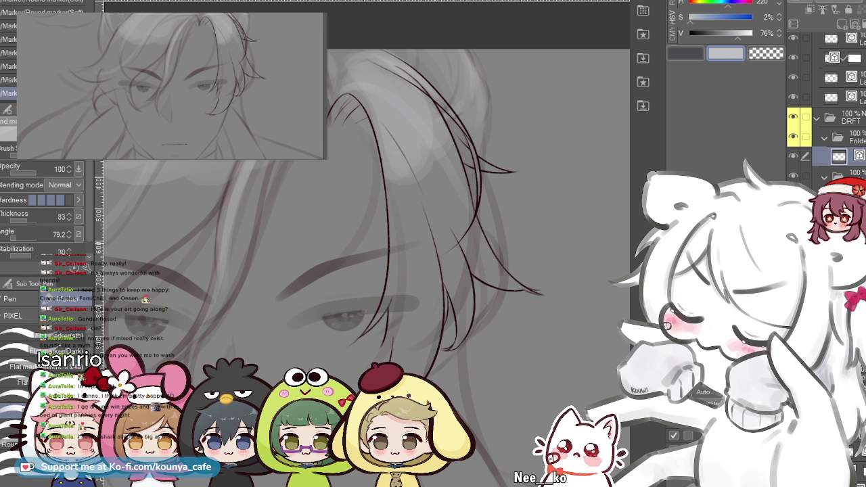
drag(403, 108, 381, 101)
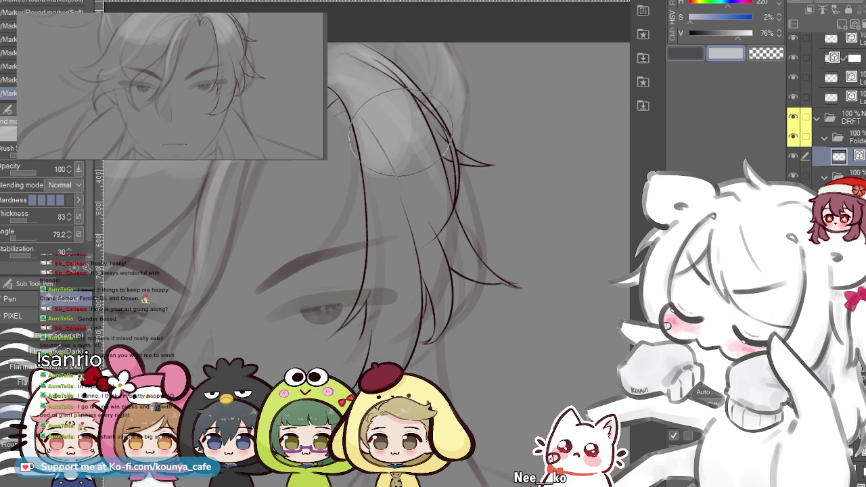
drag(408, 185, 410, 224)
key(ctrl+z)
drag(355, 80, 404, 247)
key(ctrl+z)
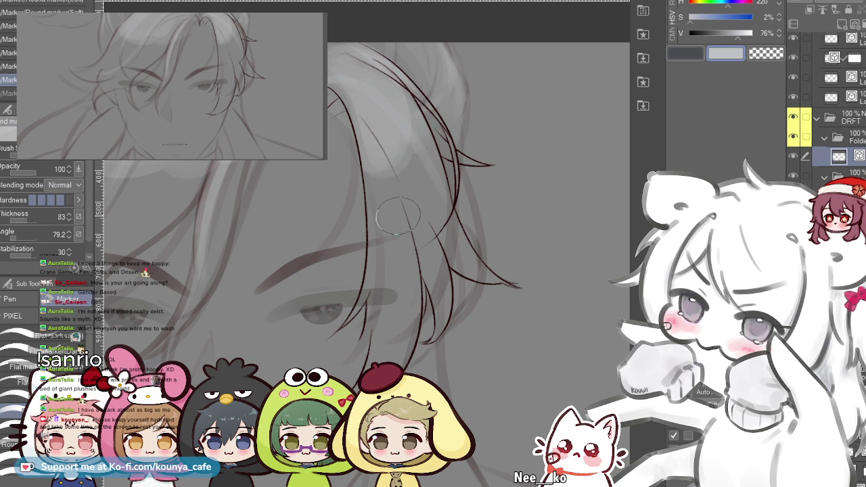
- Try small light grey touches on the broad highlight of the lock right of the parting, undoing the last one
scroll(364, 119, up, 2)
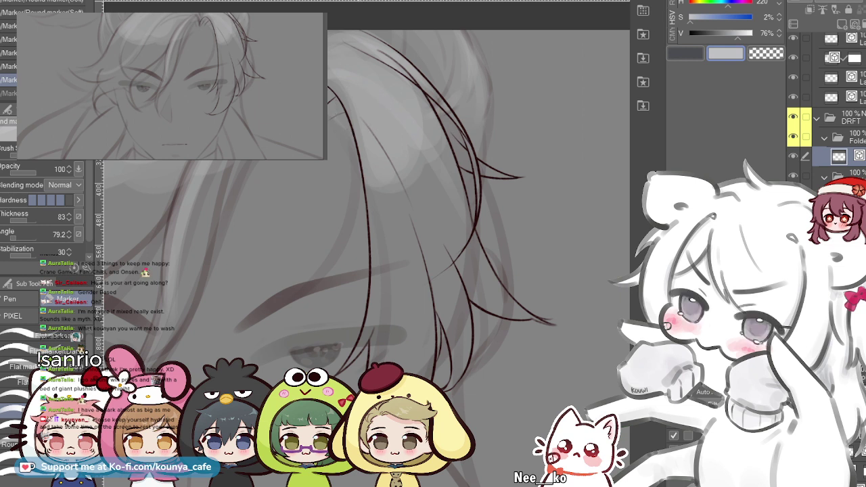
drag(474, 223, 468, 238)
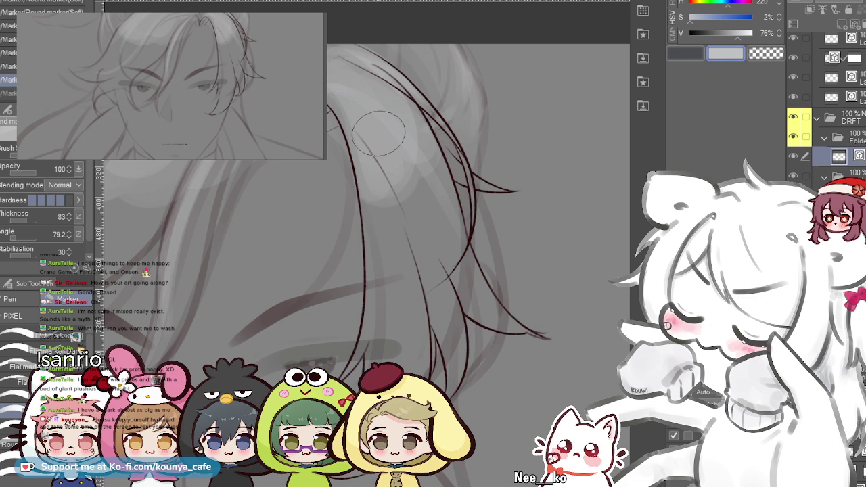
drag(406, 224, 381, 212)
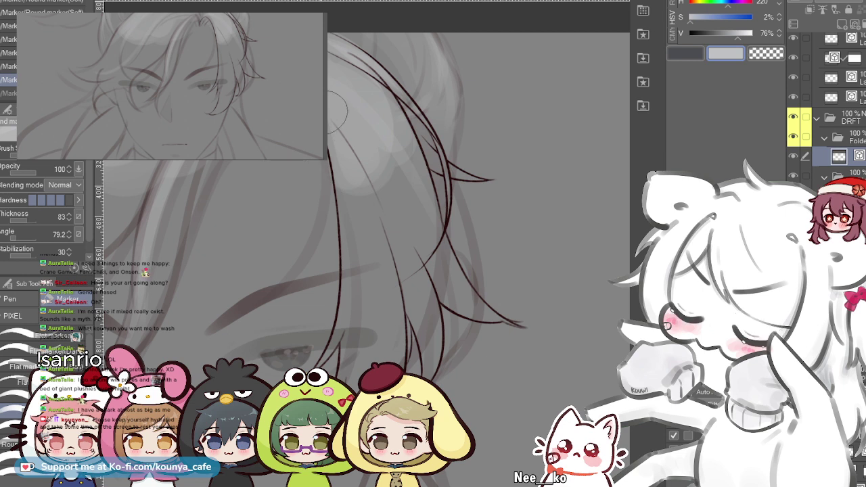
click(362, 150)
drag(325, 111, 339, 113)
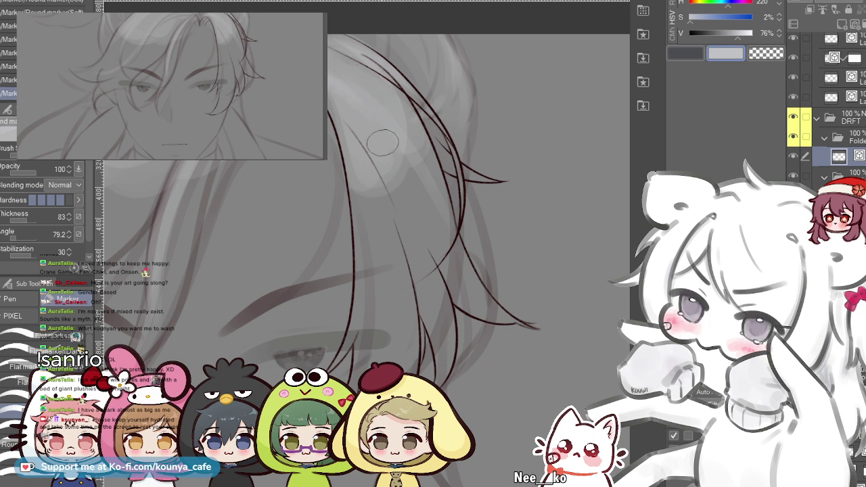
click(8, 93)
drag(378, 142, 357, 139)
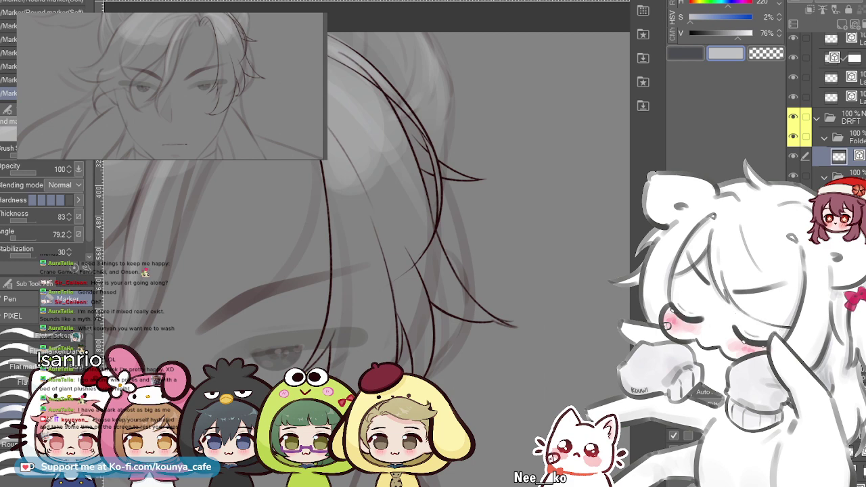
key(ctrl+z)
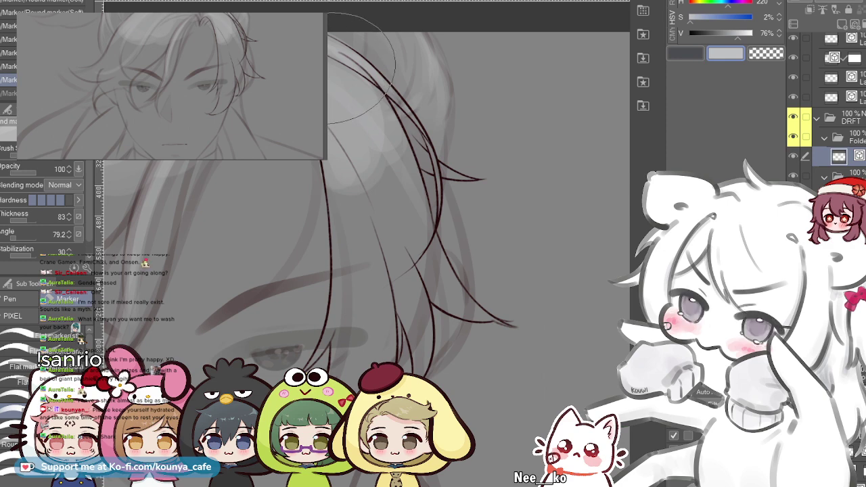
- Paint a wide light grey stroke from the crown down the lock right of the parting, undoing a repeat along its inner edge
drag(320, 56, 329, 62)
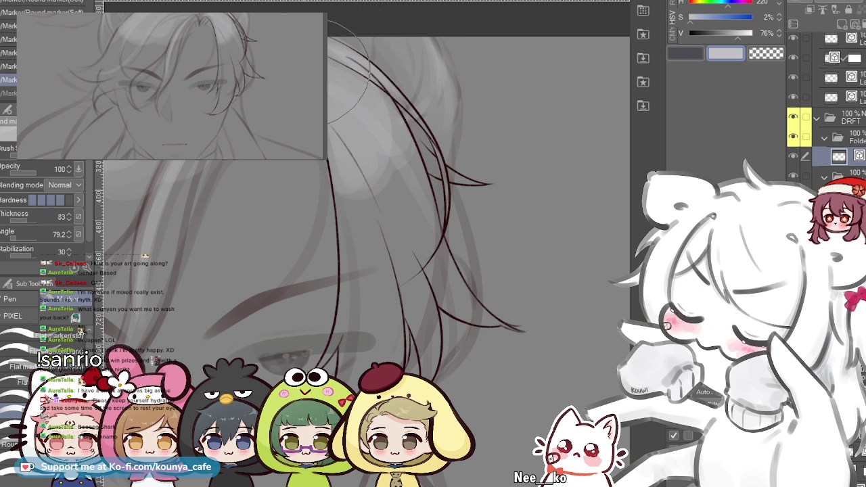
drag(358, 120, 342, 102)
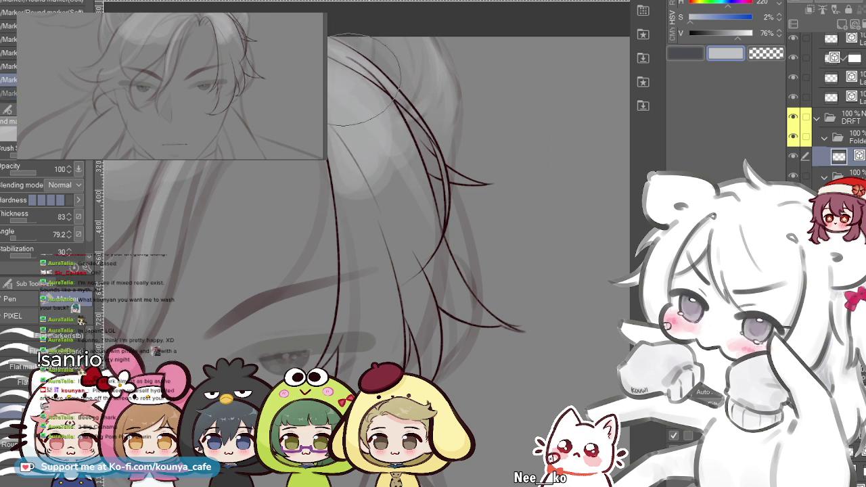
drag(325, 89, 368, 249)
drag(325, 92, 348, 255)
key(ctrl+z)
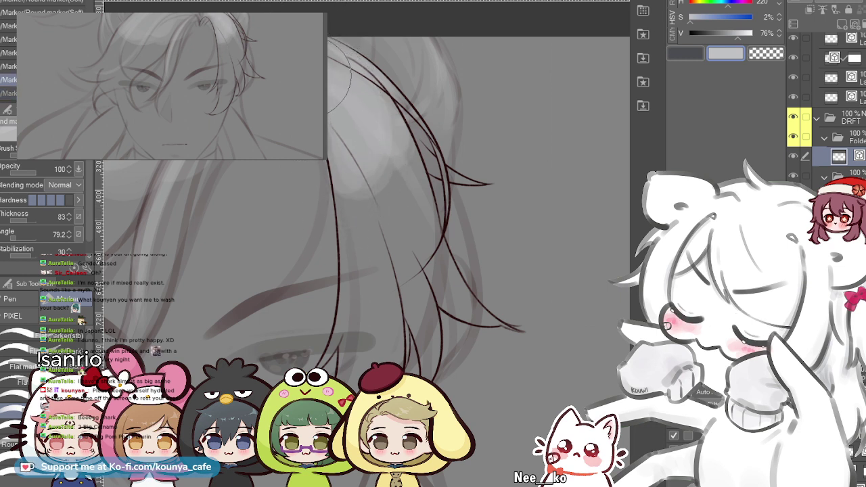
- Try shorter wide light grey strokes over the middle of the highlighted lock right of the parting
drag(350, 135, 365, 241)
key(ctrl+z)
drag(346, 115, 357, 209)
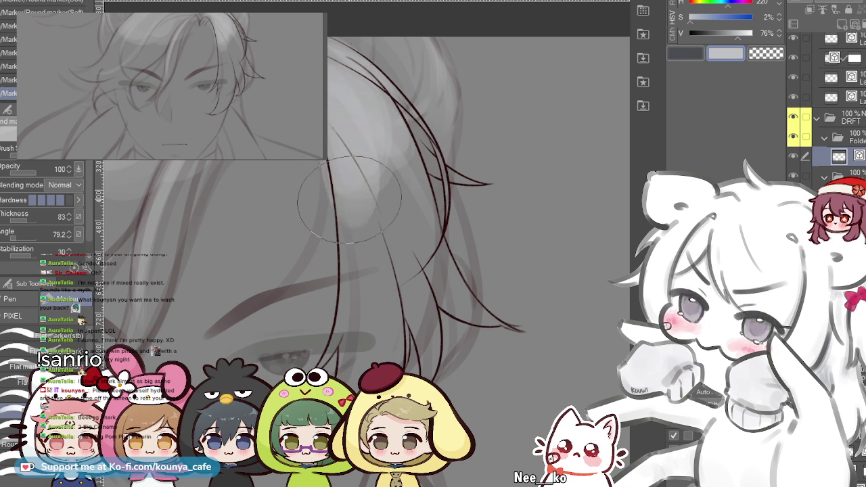
key(ctrl+z)
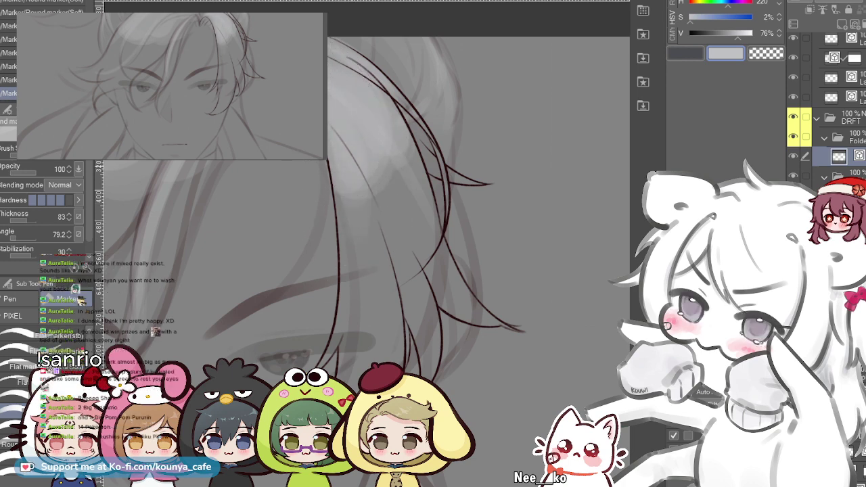
drag(348, 163, 372, 180)
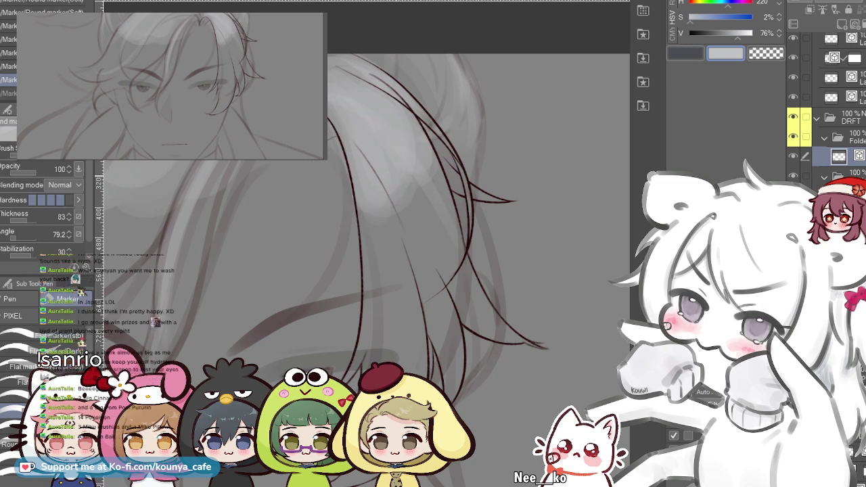
scroll(380, 168, up, 1)
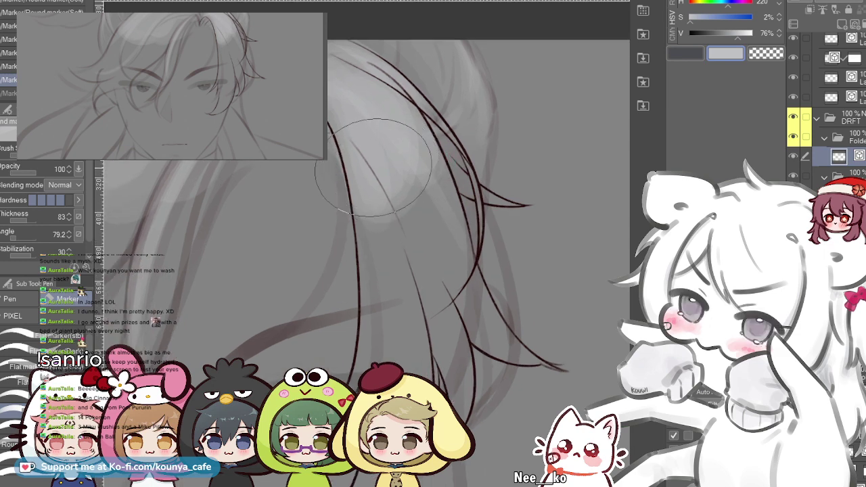
- Touch up the outer edge of the lock right of the parting with small light grey strokes, undoing one
scroll(374, 167, up, 3)
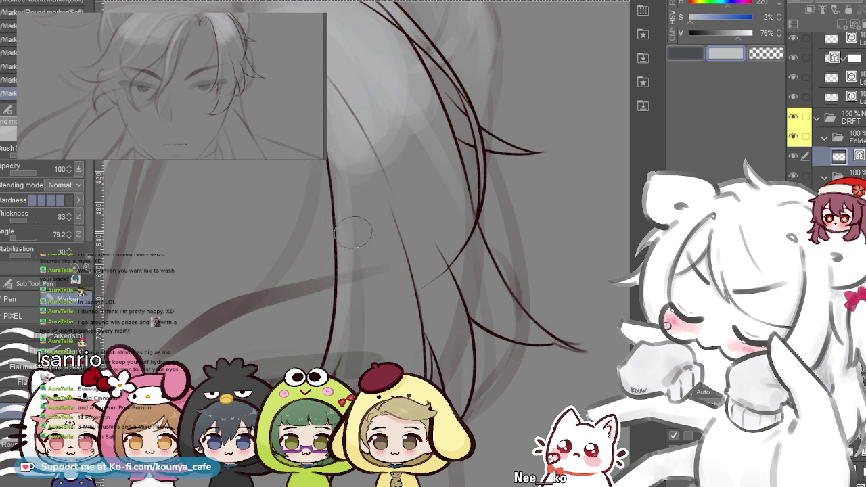
scroll(350, 177, down, 2)
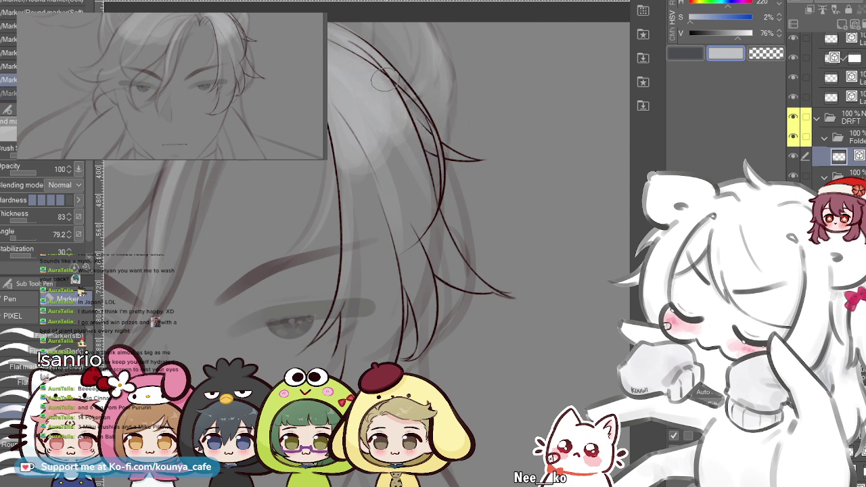
key(ctrl+z)
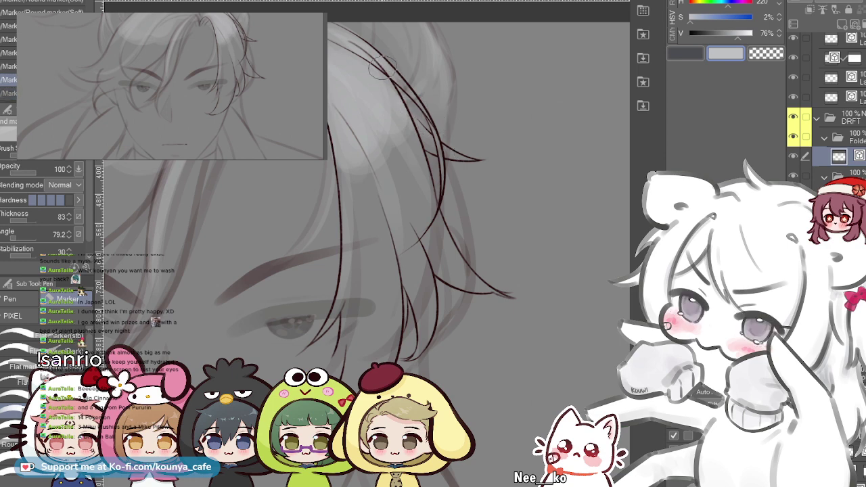
key(comma)
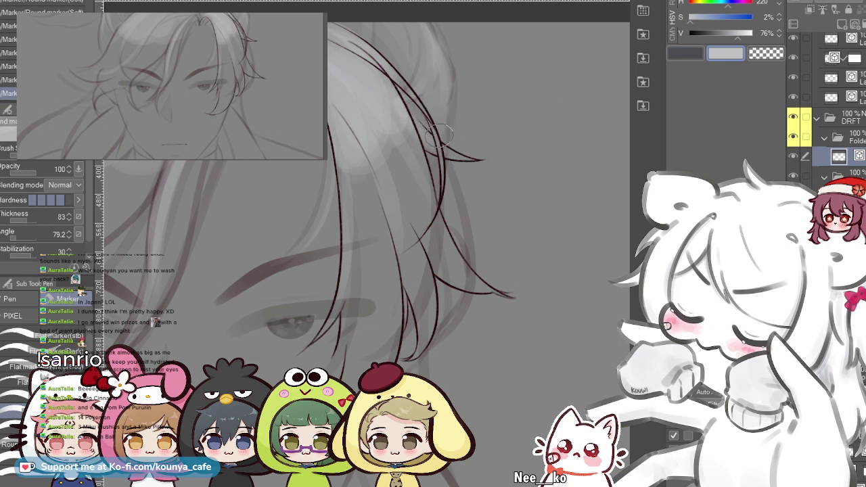
scroll(419, 115, down, 2)
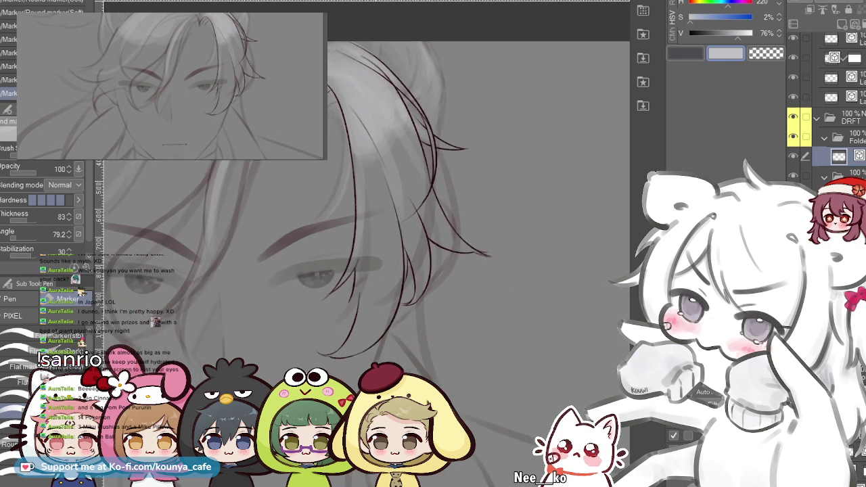
scroll(420, 115, down, 2)
mouse_move(416, 132)
mouse_down()
mouse_move(467, 144)
mouse_move(422, 145)
mouse_up()
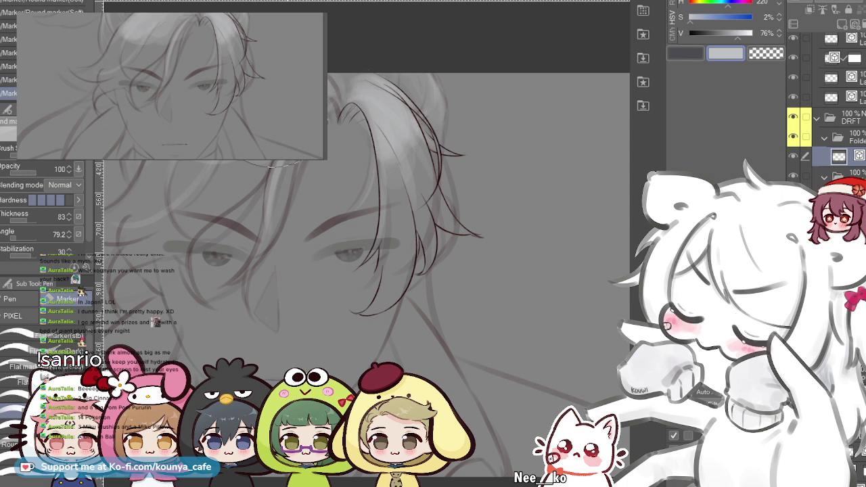
- Paint a long light grey stroke down the lock right of the parting, undoing and repeating the first attempt
drag(393, 101, 418, 210)
key(ctrl+z)
drag(389, 101, 412, 227)
drag(249, 91, 313, 90)
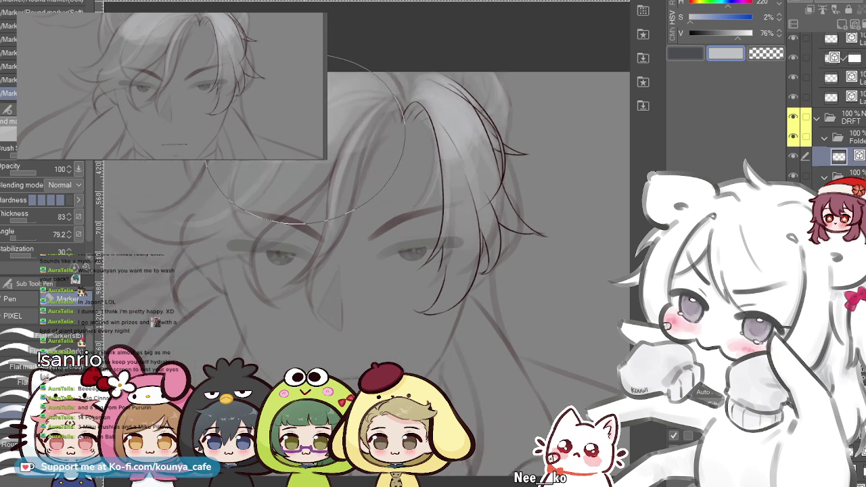
- Enlarge the brush and try very broad light grey strokes over the fringe left of the parting, undoing the first
key(])
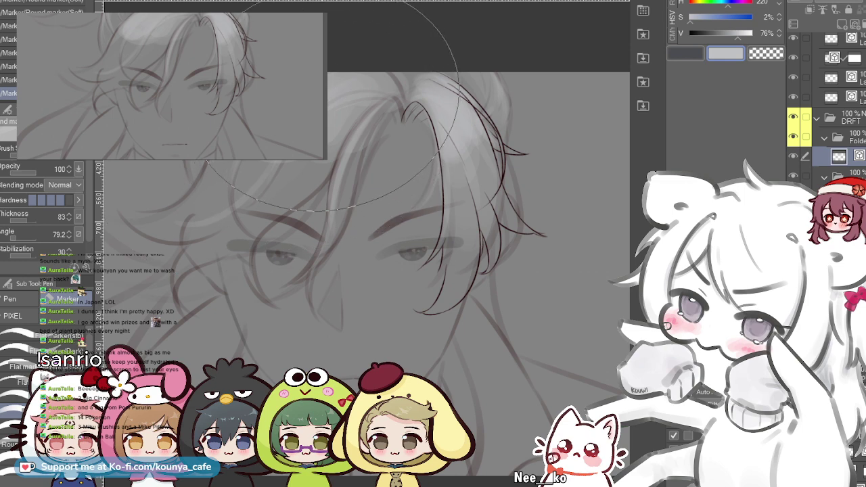
key(ctrl+z)
key(])
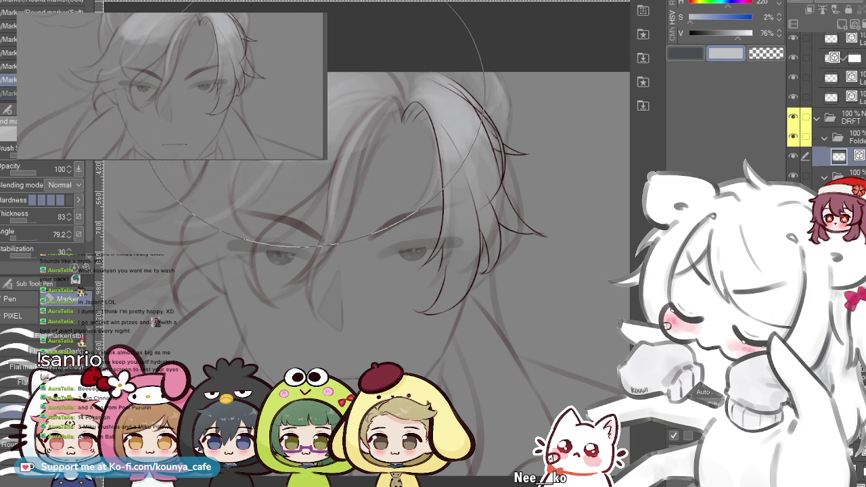
key(period)
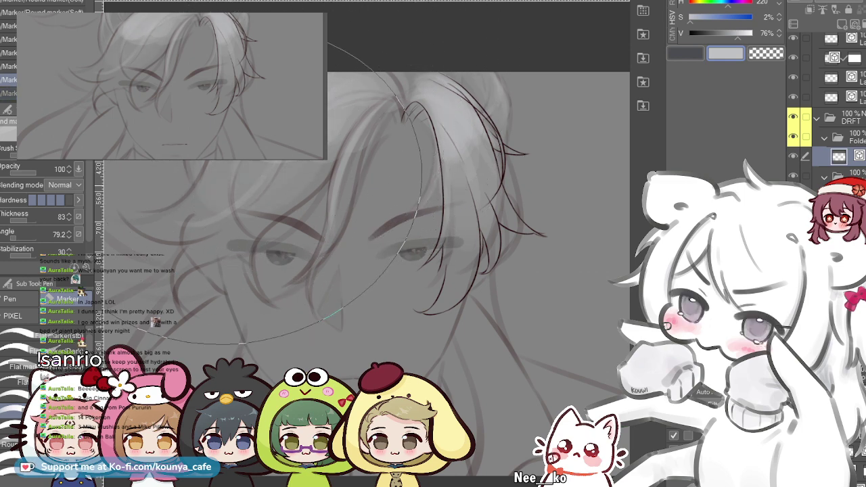
key(period)
key(comma)
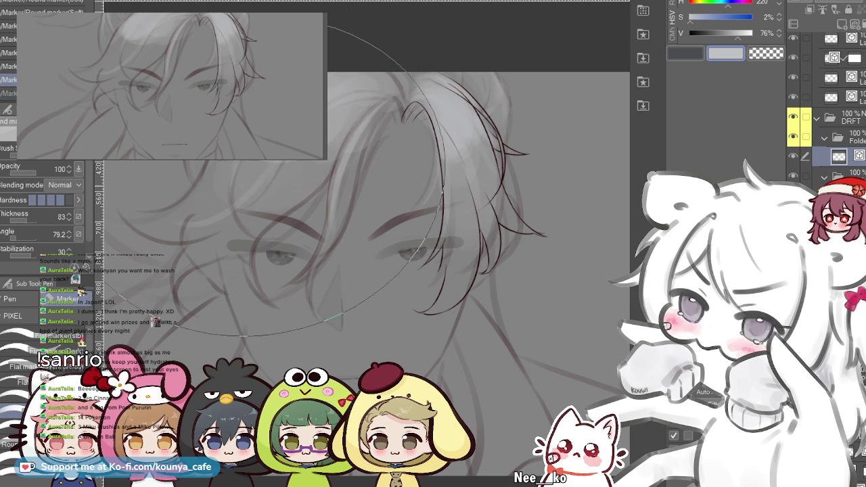
key(period)
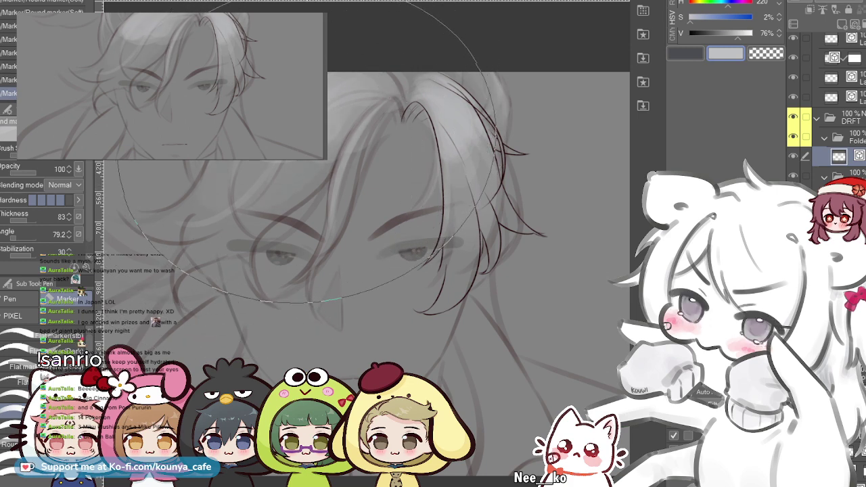
- Build up a broad, rounded light grey highlight across the upper fringe left of the parting
scroll(299, 121, up, 3)
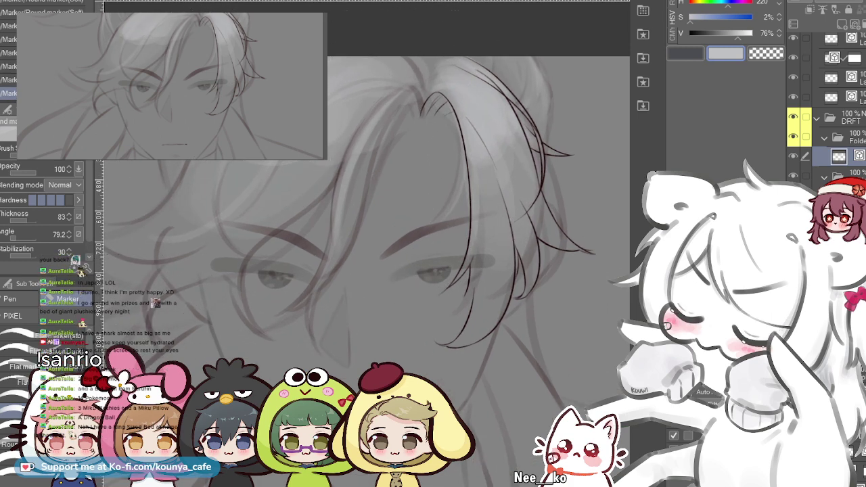
scroll(404, 168, up, 1)
drag(404, 168, 365, 163)
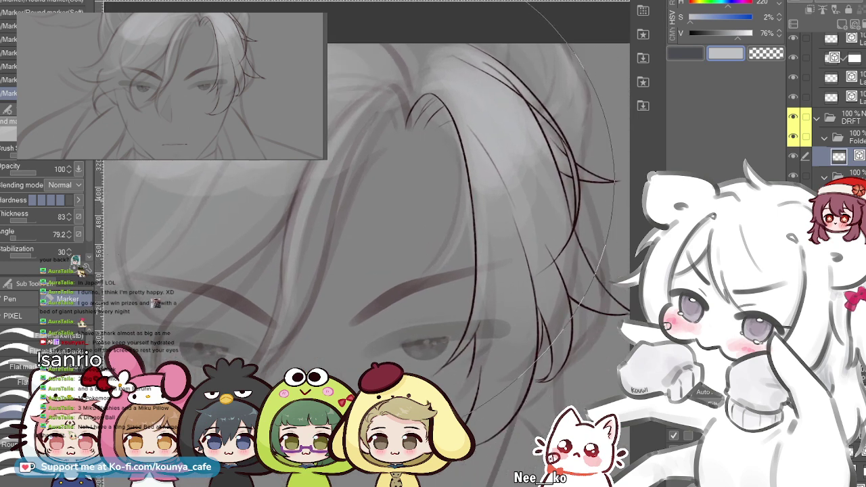
drag(374, 206, 410, 214)
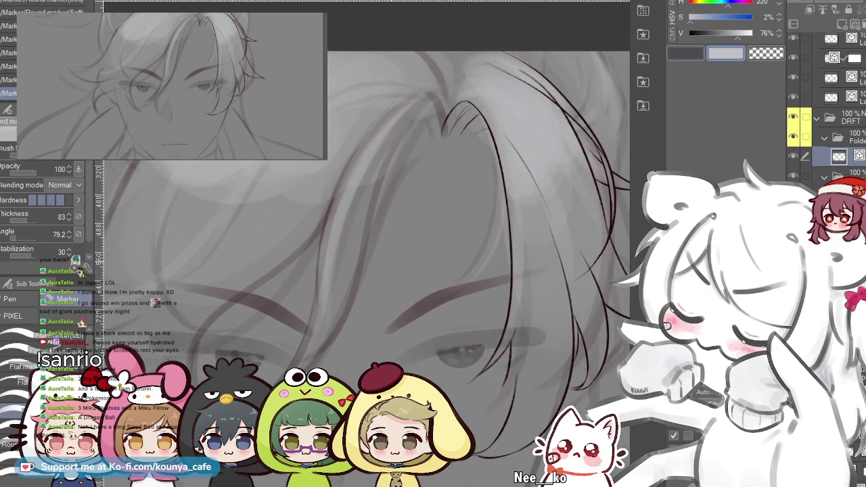
scroll(284, 169, right, 2)
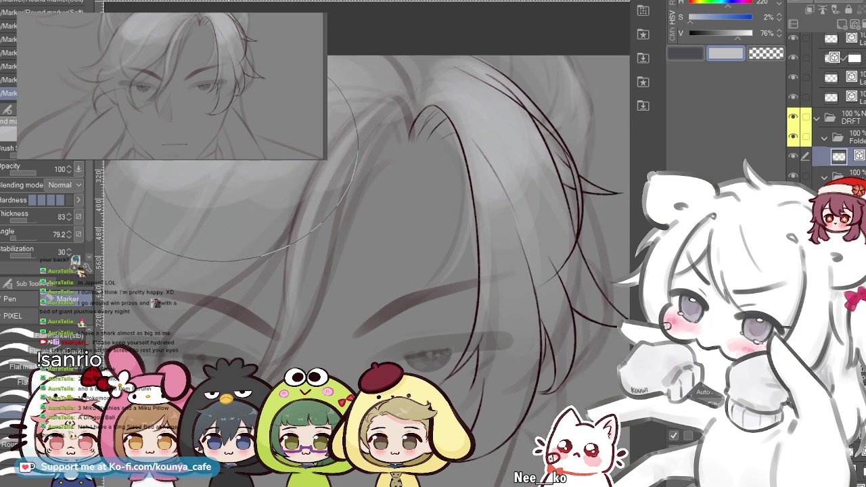
mouse_move(226, 153)
mouse_down()
mouse_move(239, 155)
mouse_move(229, 159)
mouse_up()
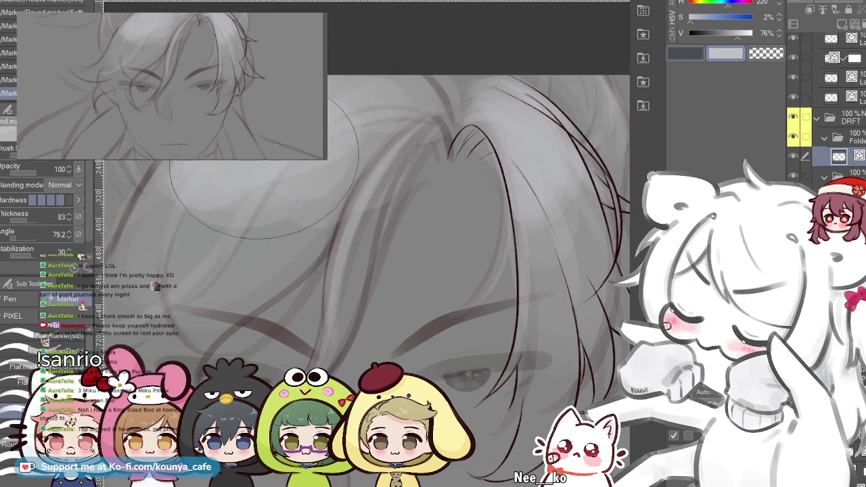
- Extend the broad fringe highlight toward the parting and even out its lower edge with large light grey strokes
scroll(257, 182, down, 2)
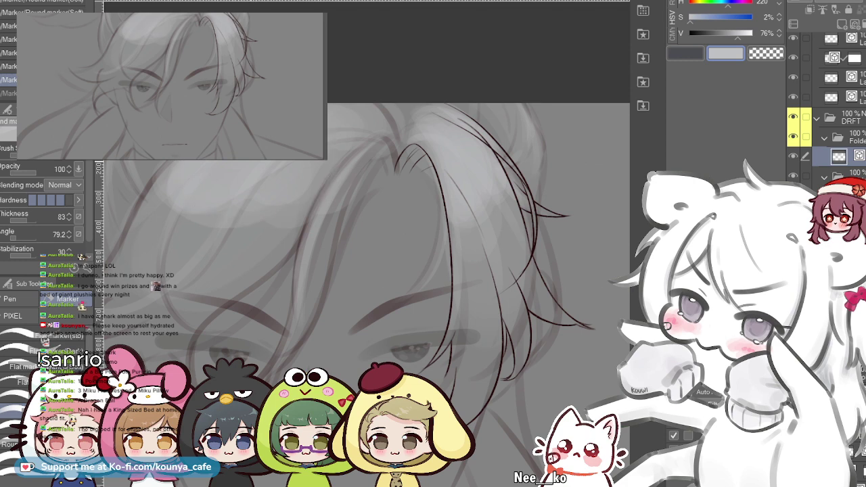
scroll(220, 122, up, 1)
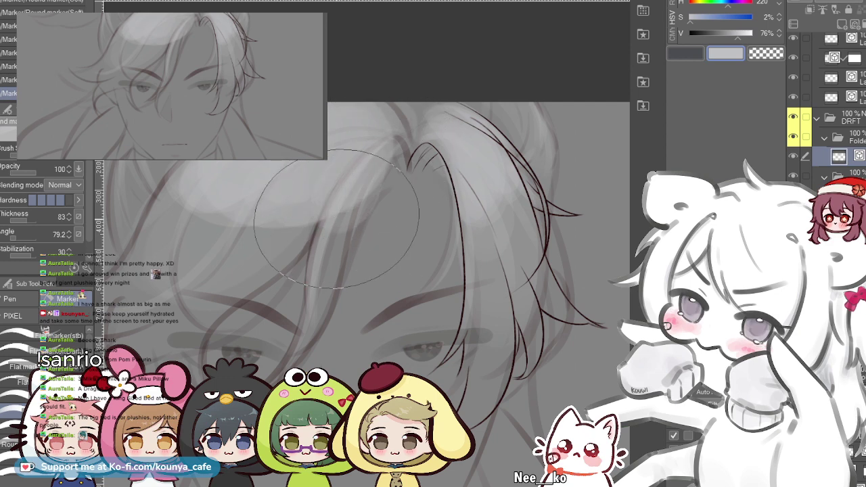
scroll(364, 157, down, 5)
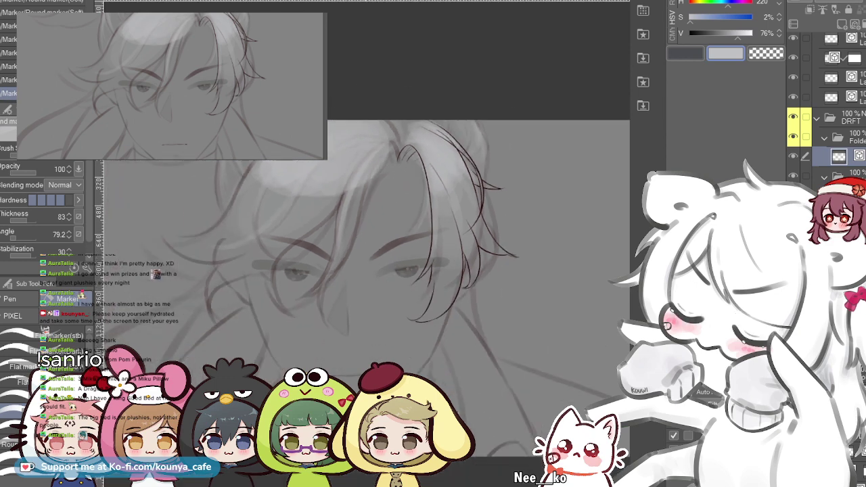
scroll(345, 163, up, 4)
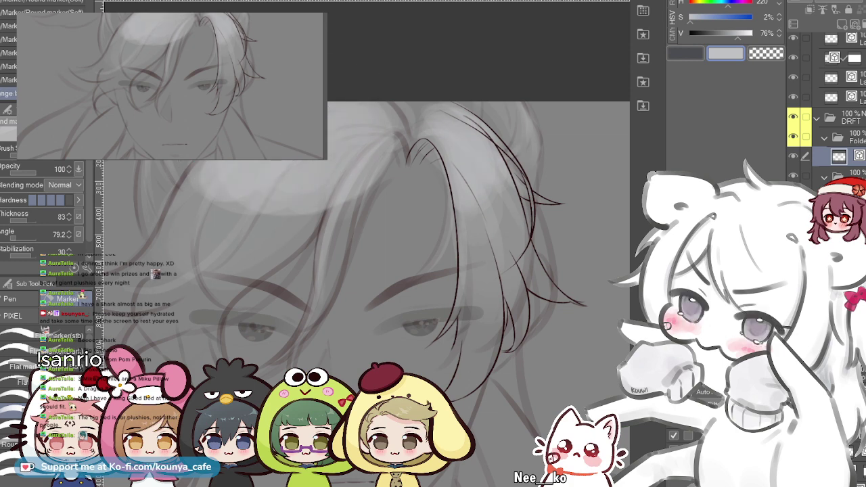
scroll(430, 257, down, 2)
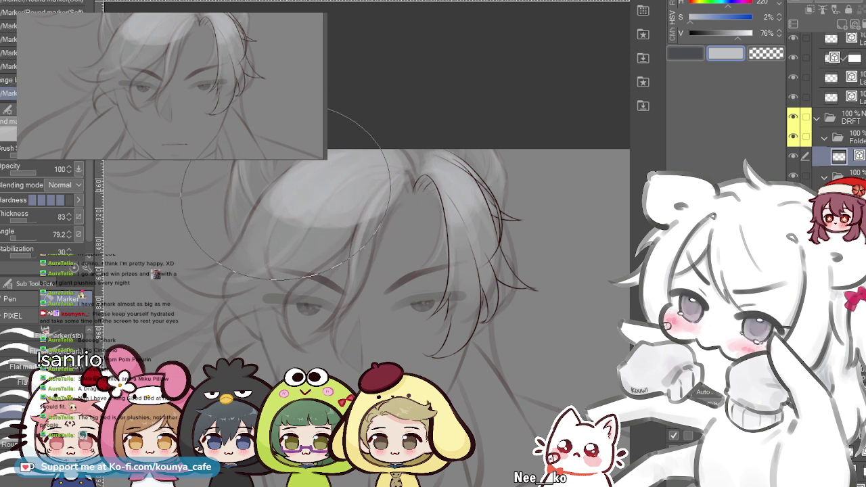
key(ctrl+plus)
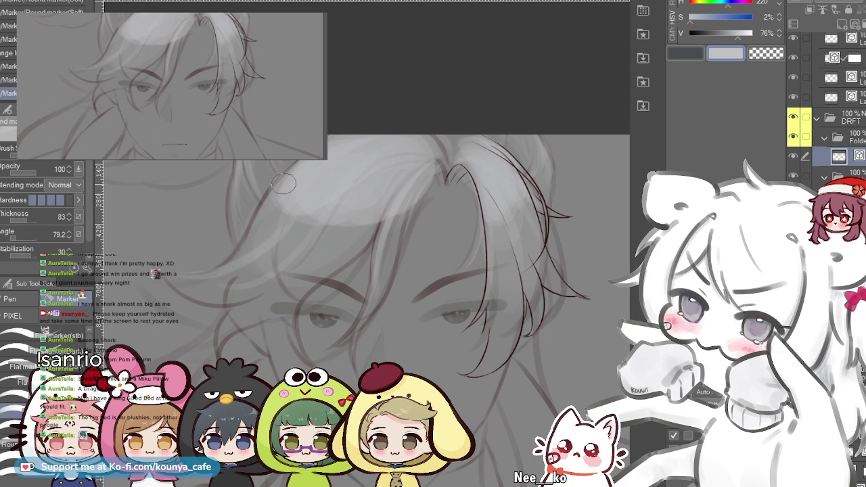
- Try narrow light grey strokes along the outward-flicking lock beside the fringe left of the parting, undoing them
scroll(214, 281, up, 1)
mouse_move(199, 283)
mouse_down()
mouse_move(237, 303)
mouse_move(231, 337)
mouse_up()
key(ctrl+z)
scroll(238, 301, up, 1)
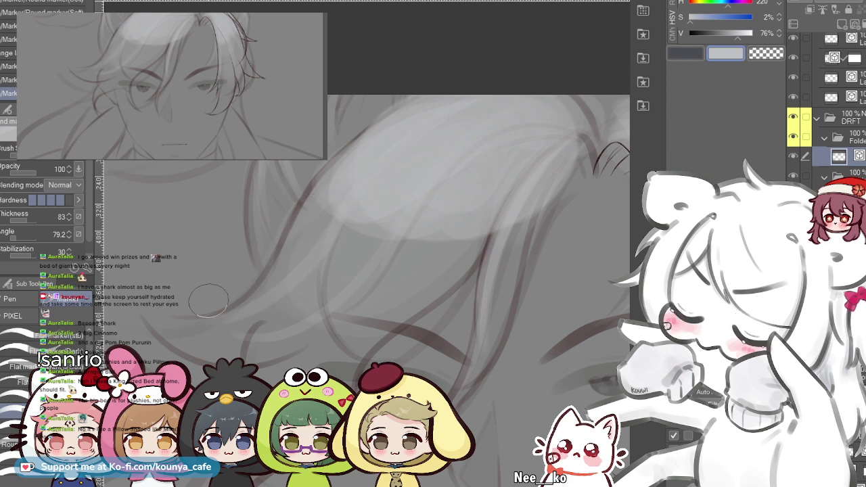
key(ctrl+z)
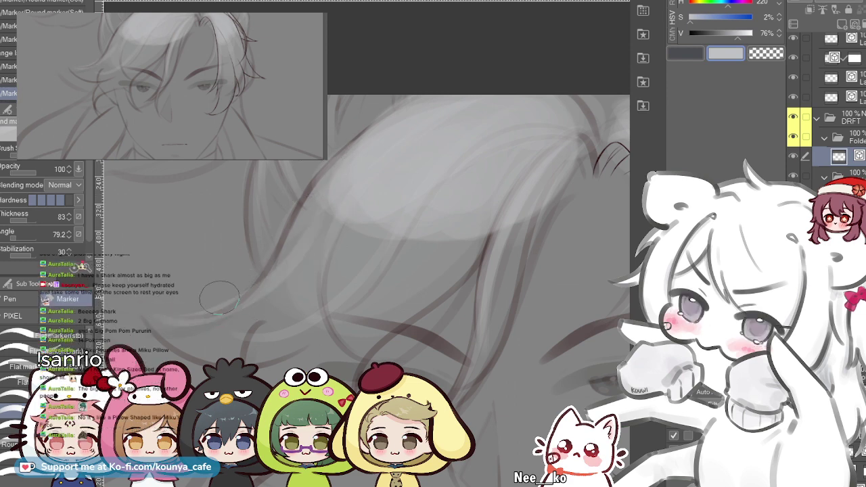
key(period)
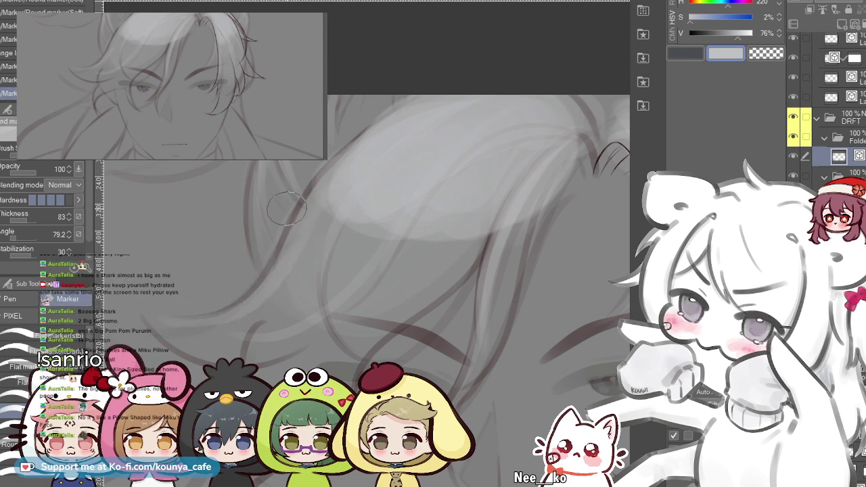
key(ctrl+z)
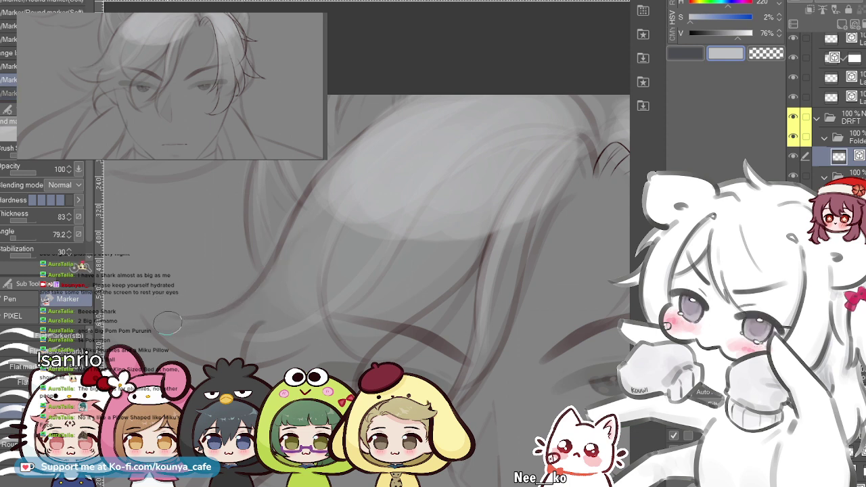
key(ctrl+z)
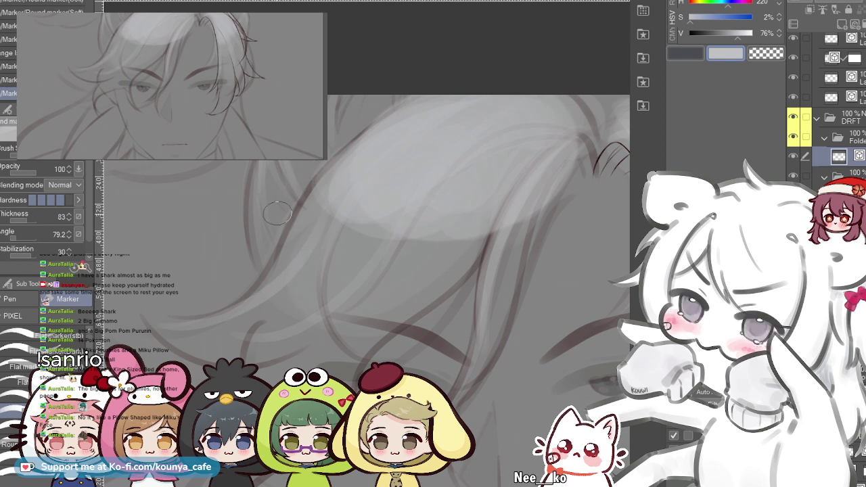
- Try long light grey strokes between the fringe highlight and the tip of the outward-flicking lock, undoing each one
drag(318, 223, 154, 318)
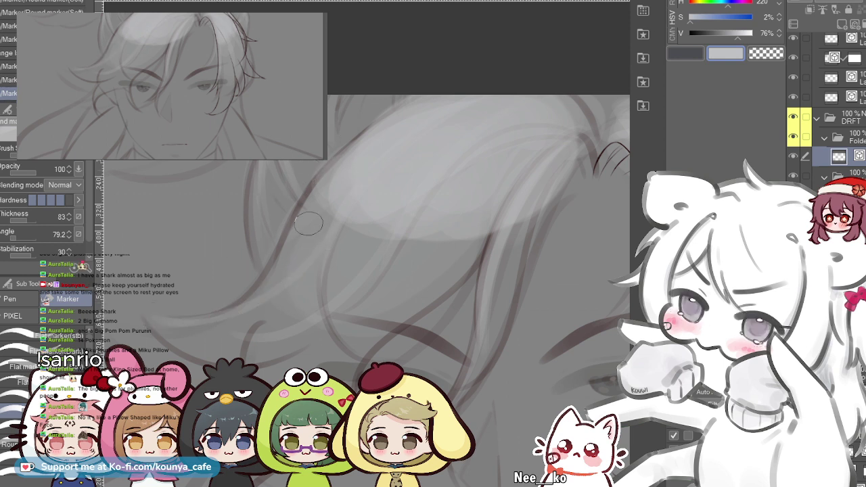
key(ctrl+z)
mouse_move(177, 315)
mouse_down()
mouse_move(211, 312)
mouse_move(289, 229)
mouse_up()
key(ctrl+z)
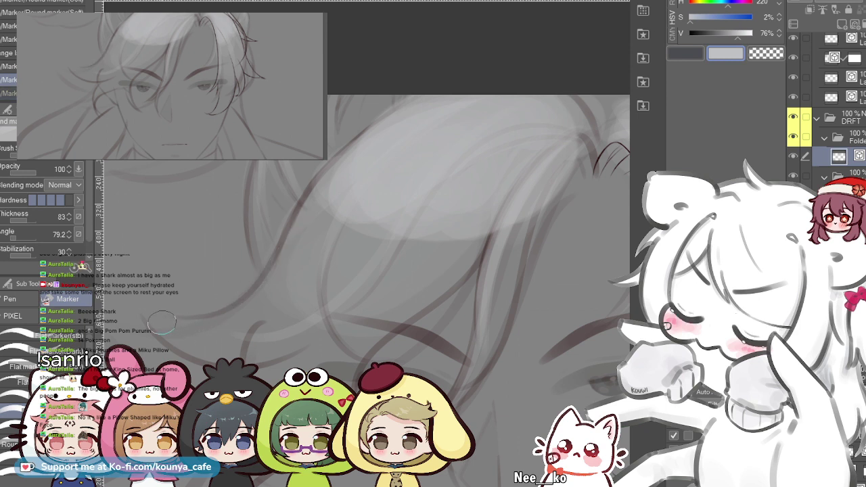
key(ctrl+z)
drag(291, 254, 192, 320)
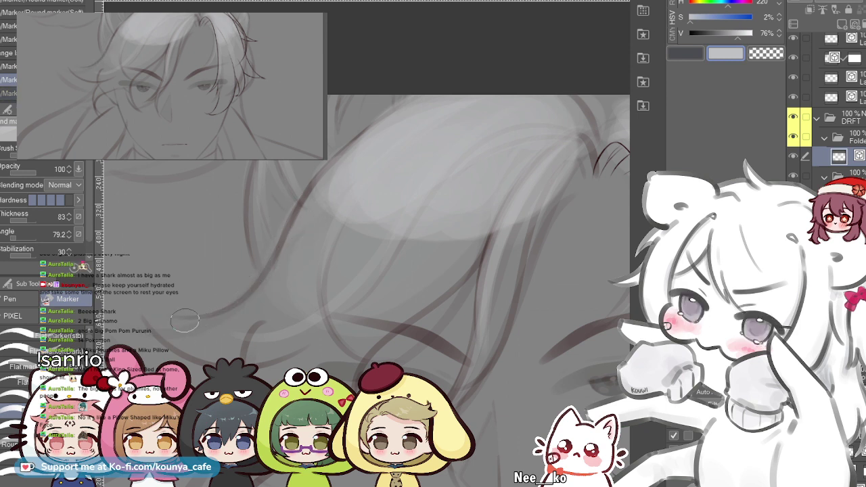
key(ctrl+z)
- Paint a light grey highlight from the fringe down to the tip of the outward-flicking lock
drag(318, 213, 176, 315)
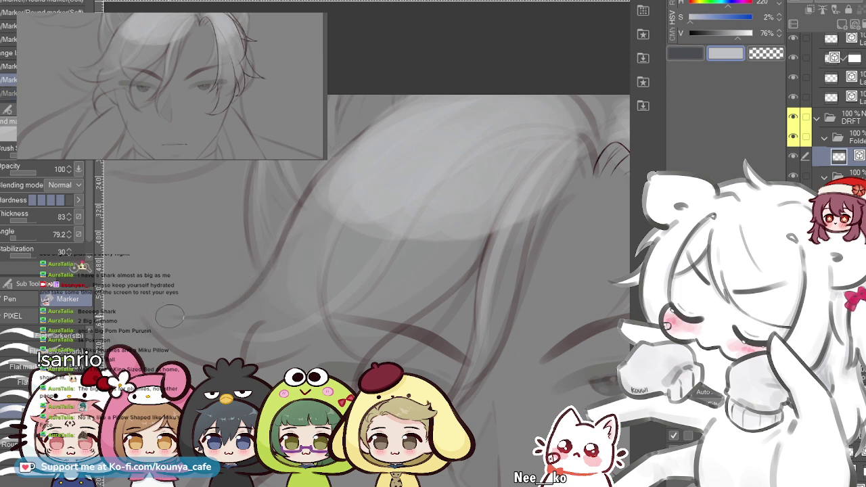
drag(238, 309, 230, 312)
scroll(315, 221, down, 5)
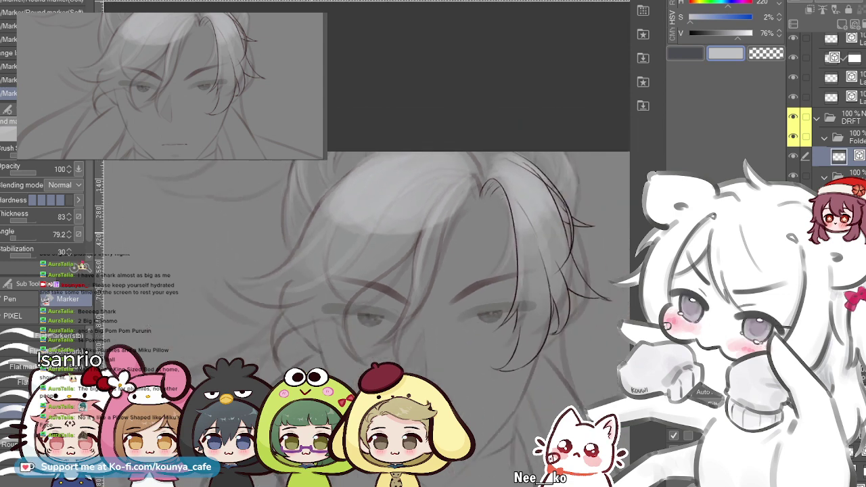
- Examine the highlights on the fringe and the outward-flicking lock, both close up and from farther away
drag(318, 222, 379, 242)
scroll(299, 224, up, 6)
scroll(323, 226, down, 3)
scroll(365, 242, down, 1)
scroll(361, 264, down, 2)
scroll(360, 271, up, 2)
drag(406, 284, 277, 247)
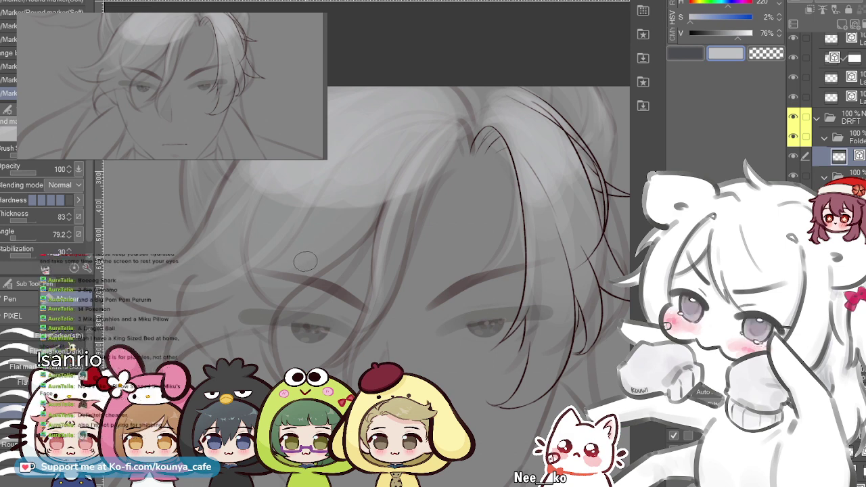
drag(305, 262, 377, 261)
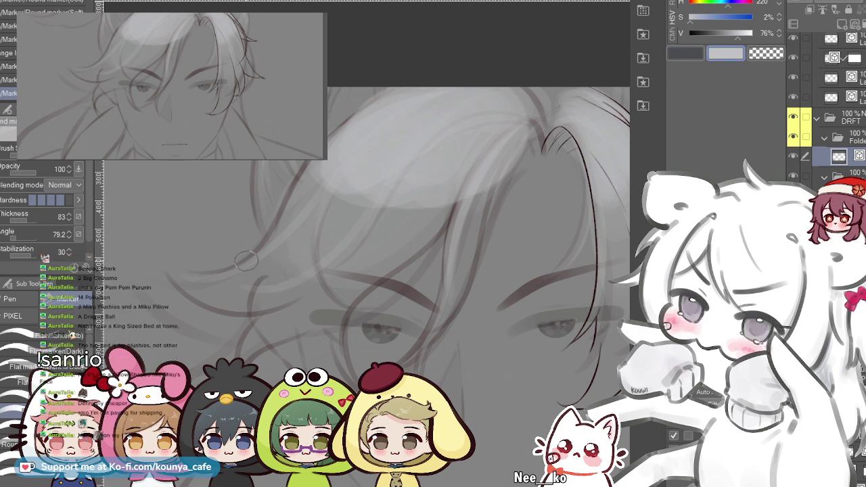
- Paint light grey highlights on the side of the nose and on the cheek beneath the eye partly covered by hair
drag(379, 265, 278, 228)
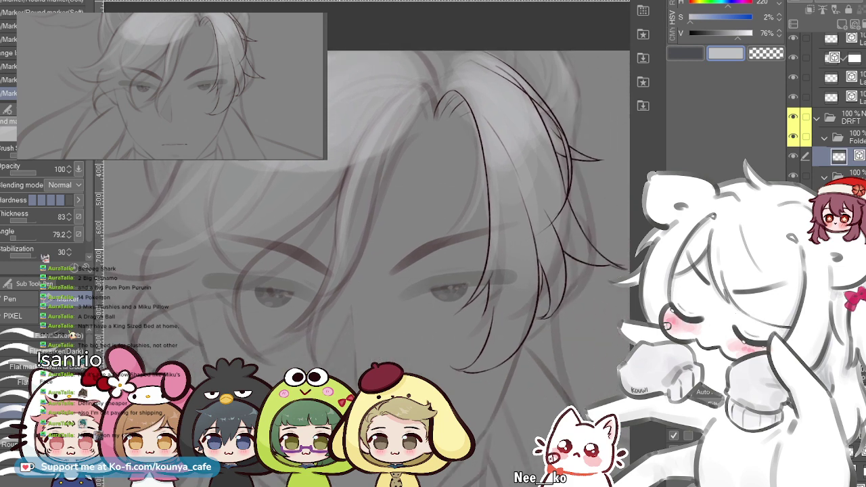
scroll(262, 261, down, 3)
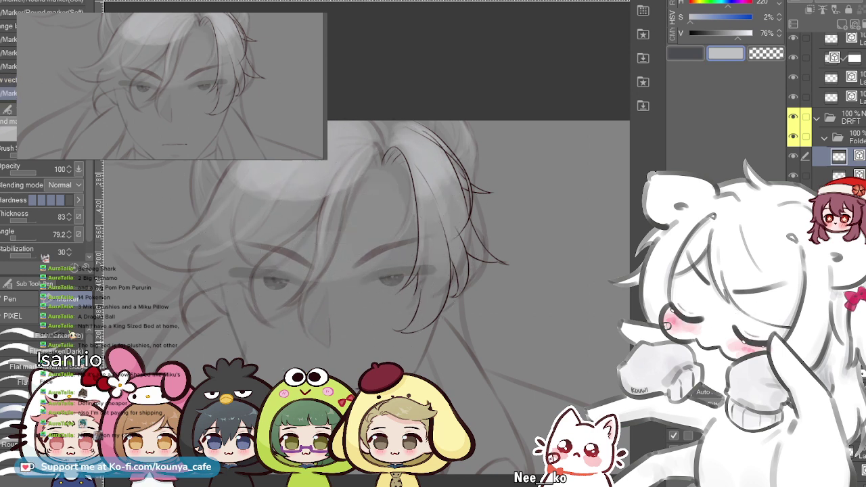
key(bracketleft)
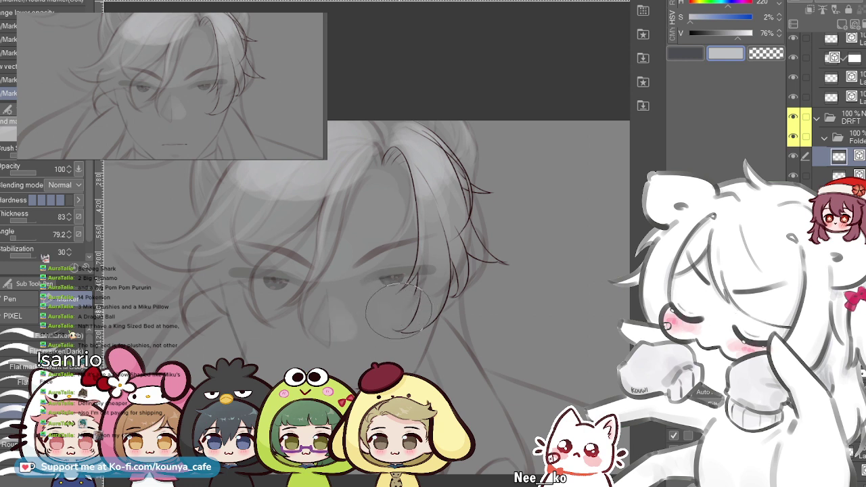
key(ctrl+z)
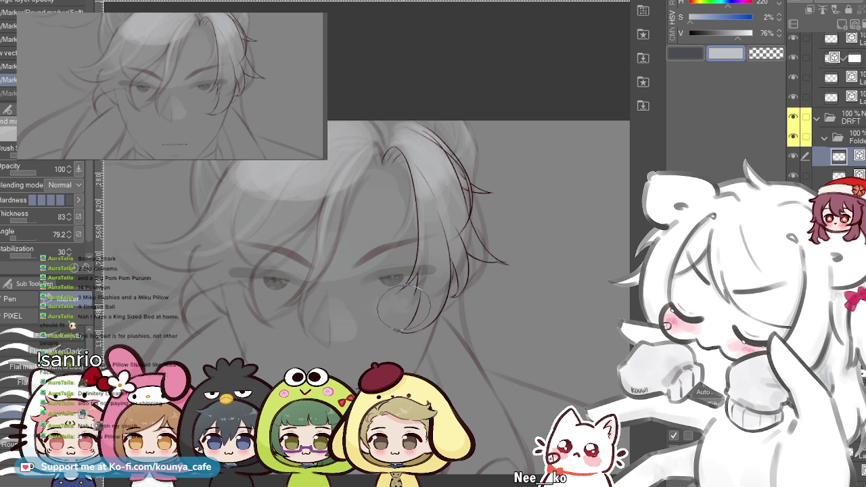
drag(403, 306, 395, 315)
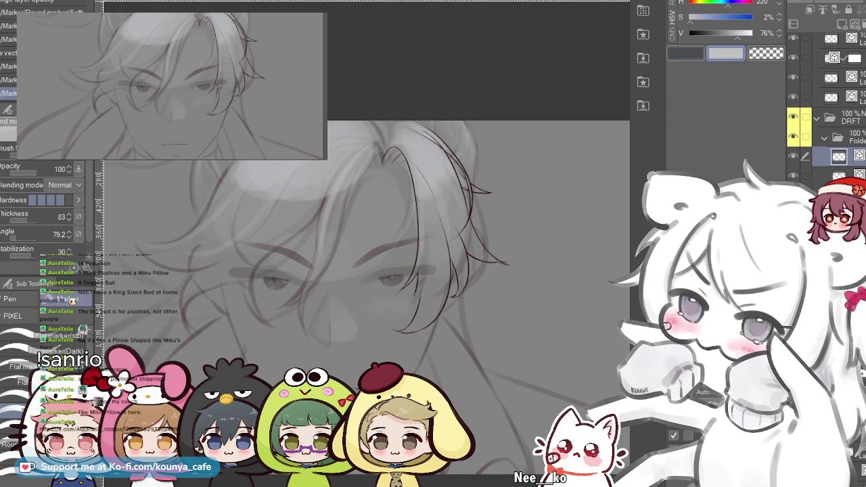
scroll(365, 314, up, 3)
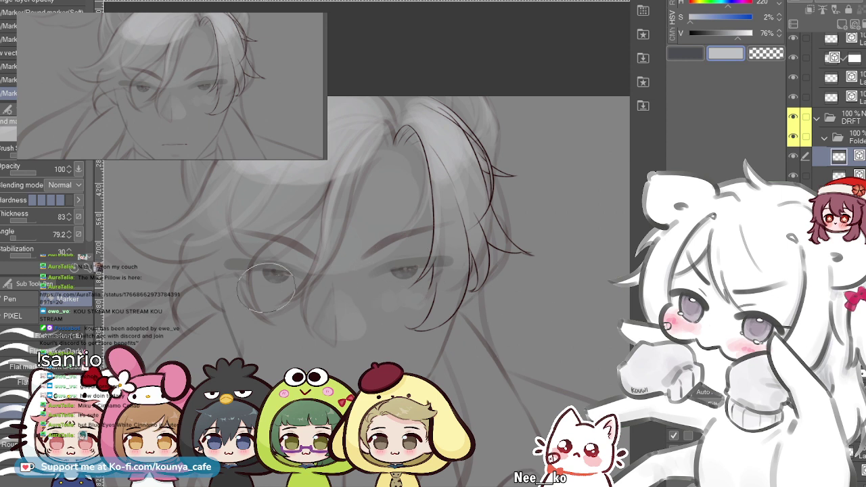
- Try wide light grey marker strokes across the lower face with a much larger brush, undoing them
scroll(406, 271, down, 1)
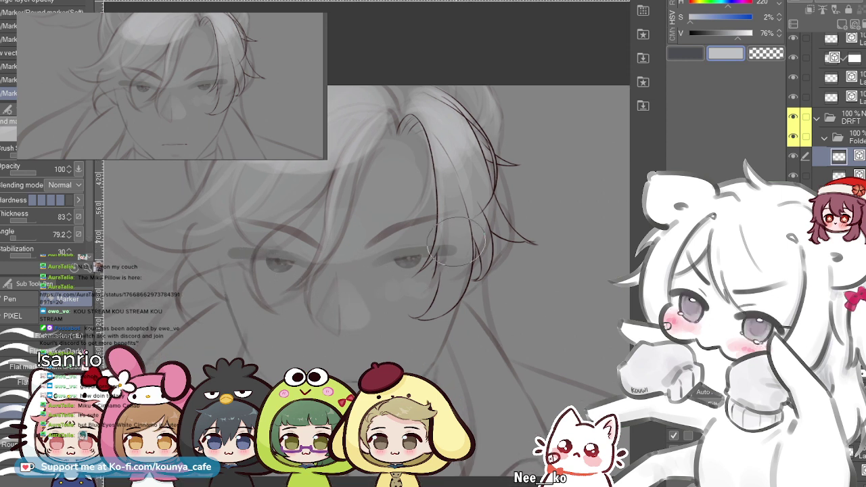
key(])
drag(342, 397, 321, 400)
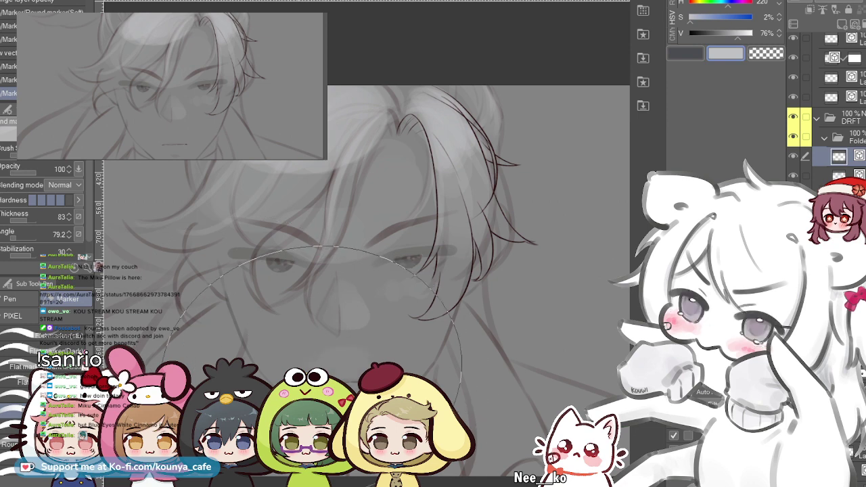
key(ctrl+z)
drag(375, 406, 346, 352)
scroll(347, 304, down, 2)
mouse_move(298, 404)
mouse_down()
mouse_move(316, 426)
mouse_move(336, 409)
mouse_up()
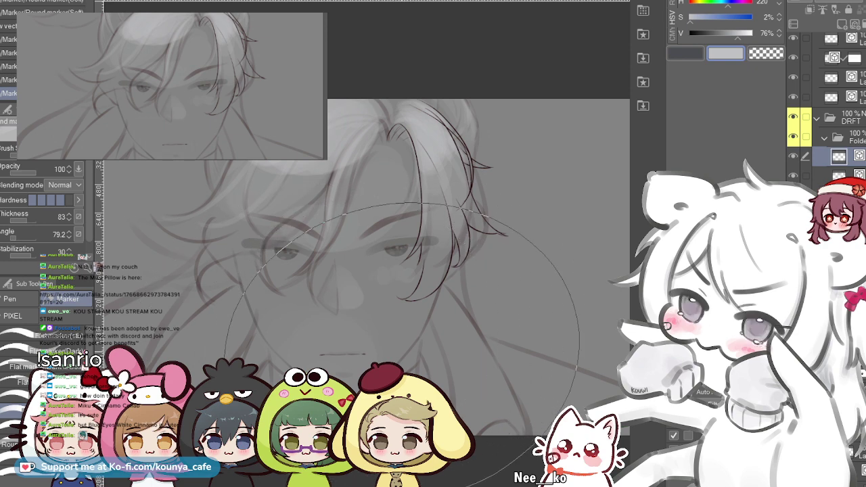
- Airbrush a soft light grey glow over the lower half of the face with a large soft brush
key(b)
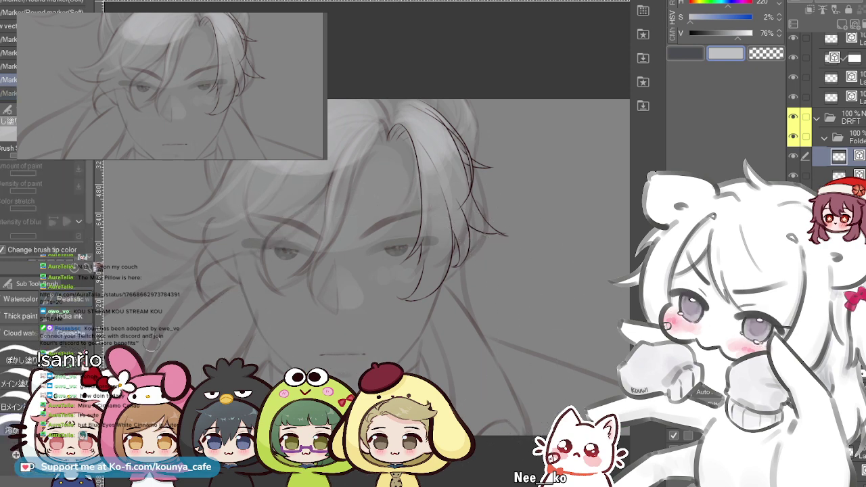
key(b)
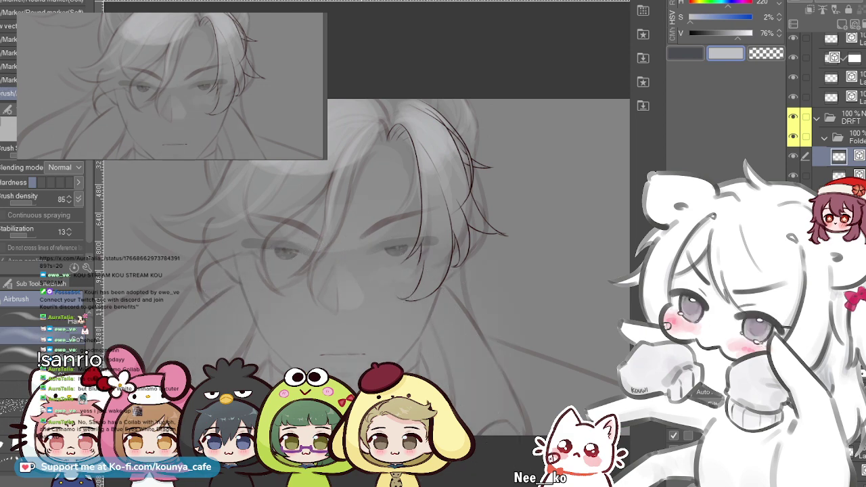
key(ctrl+z)
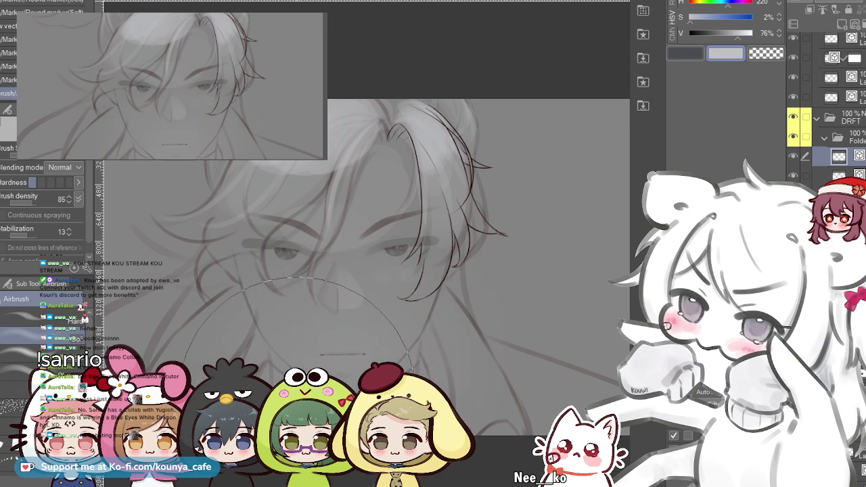
scroll(271, 373, down, 2)
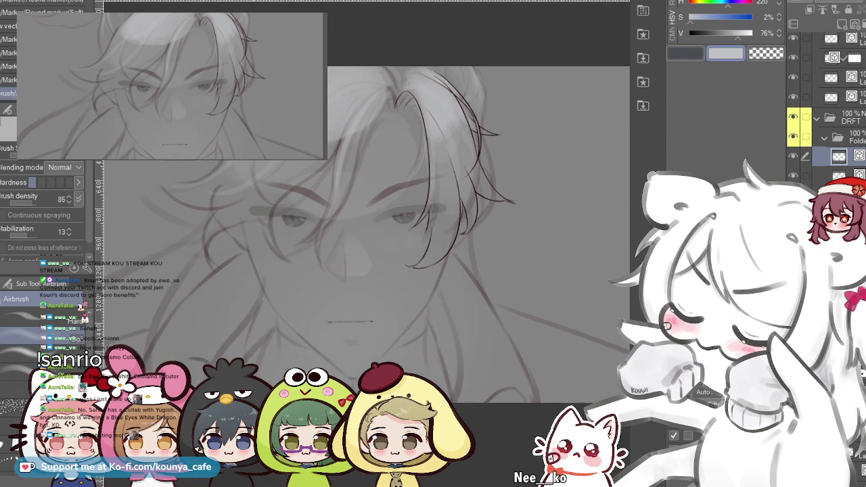
- Erase the airbrushed light spilling over the hair left of the jaw with a greatly enlarged hard eraser
key(e)
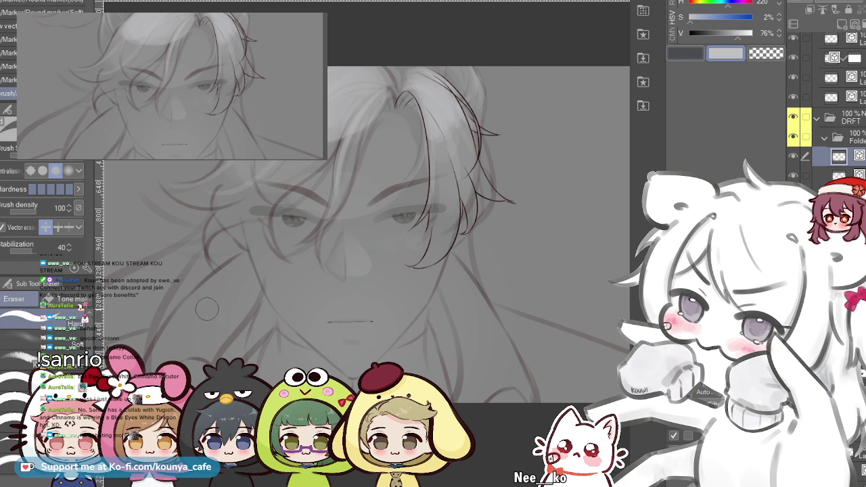
key(])
key(])
key(])
key(])
key(])
key(])
key(])
key(])
drag(184, 305, 177, 272)
drag(267, 319, 189, 288)
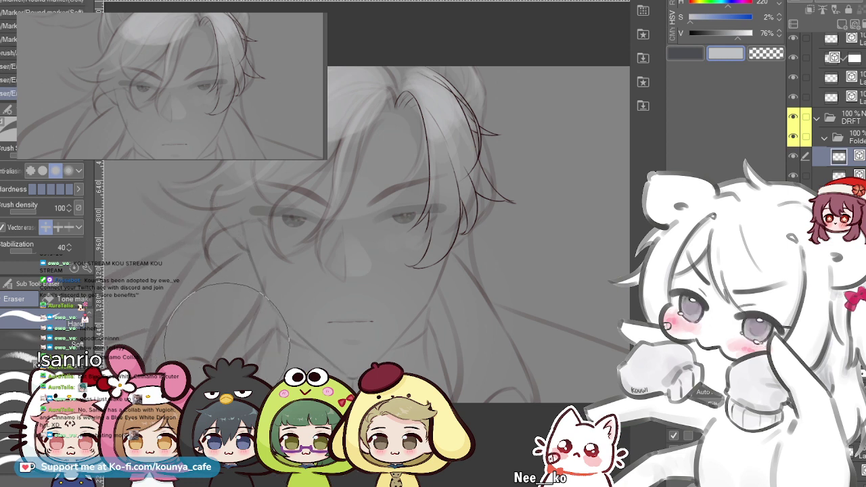
- Add a layer mask to the face lighting layer and mask out the glow over the hair left of the face
key(ctrl+m)
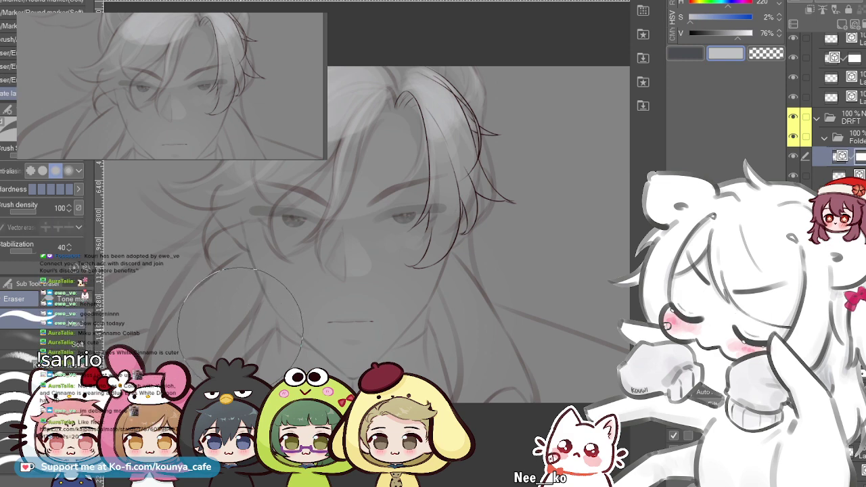
mouse_move(234, 321)
mouse_down()
mouse_move(251, 319)
mouse_move(227, 332)
mouse_up()
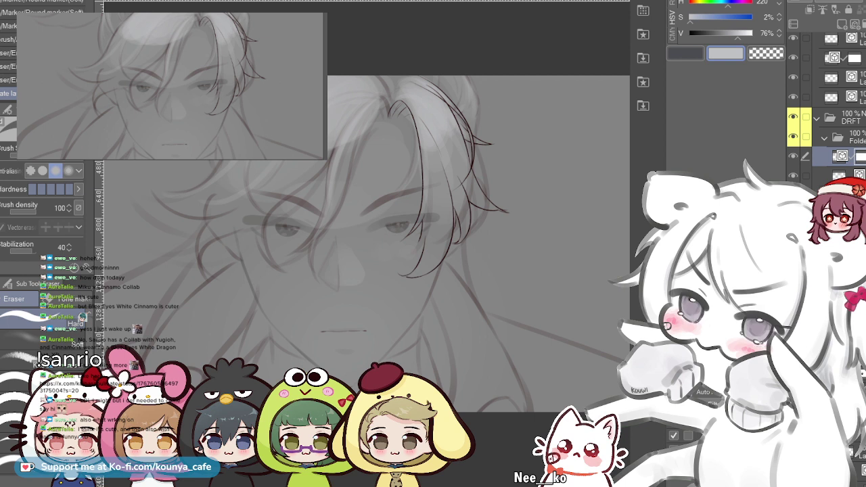
mouse_move(261, 322)
mouse_down()
mouse_move(274, 317)
mouse_move(169, 257)
mouse_up()
drag(214, 321, 181, 244)
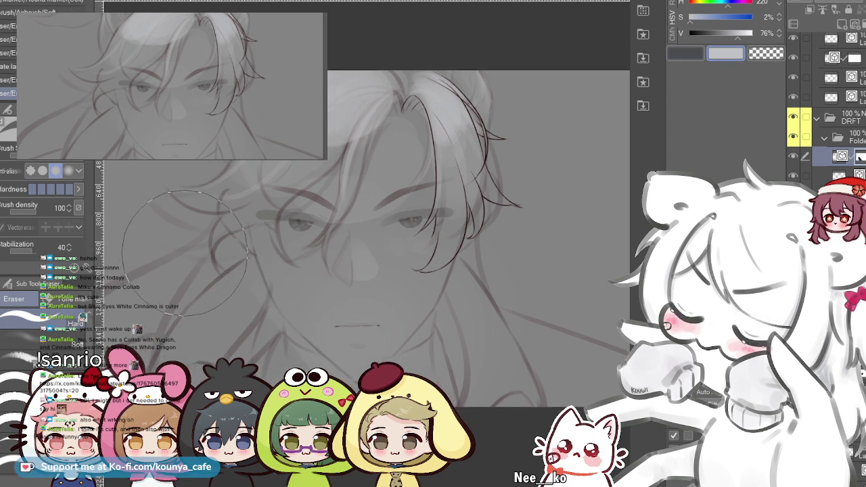
drag(211, 307, 181, 237)
drag(237, 315, 212, 230)
drag(267, 335, 220, 264)
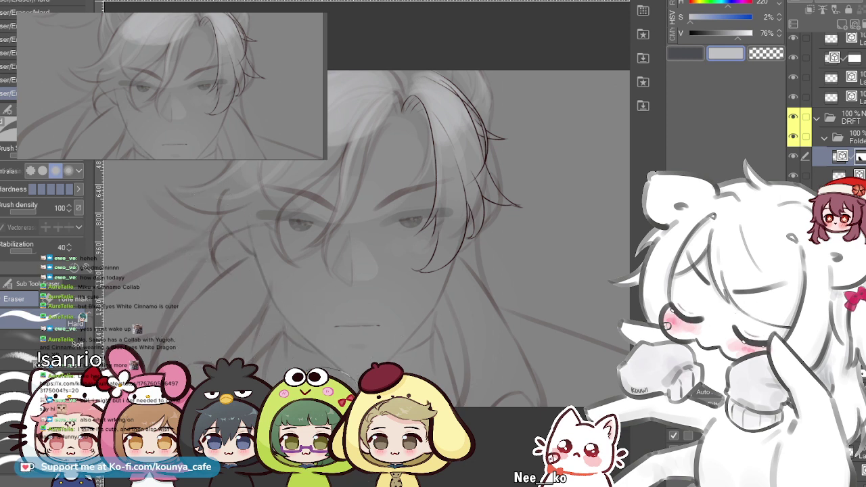
- Mask out the glow on the neck below the chin and on the hair right of the jaw, adjusting the eraser size
drag(369, 414, 331, 407)
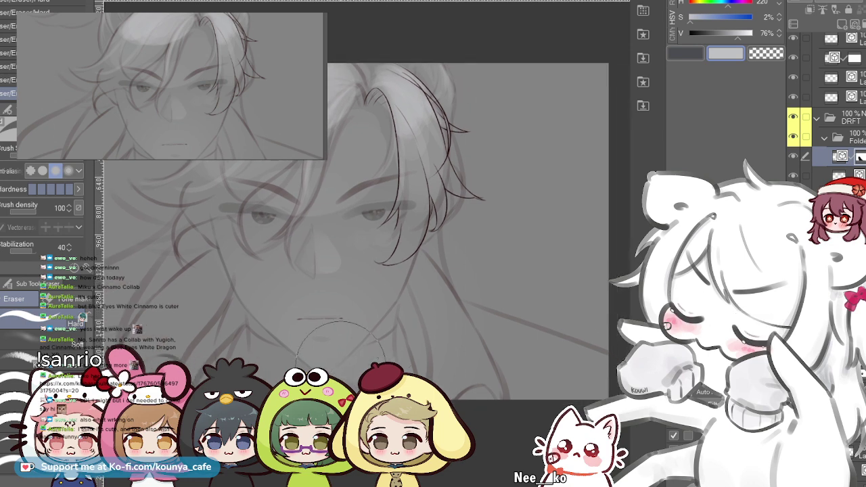
key(])
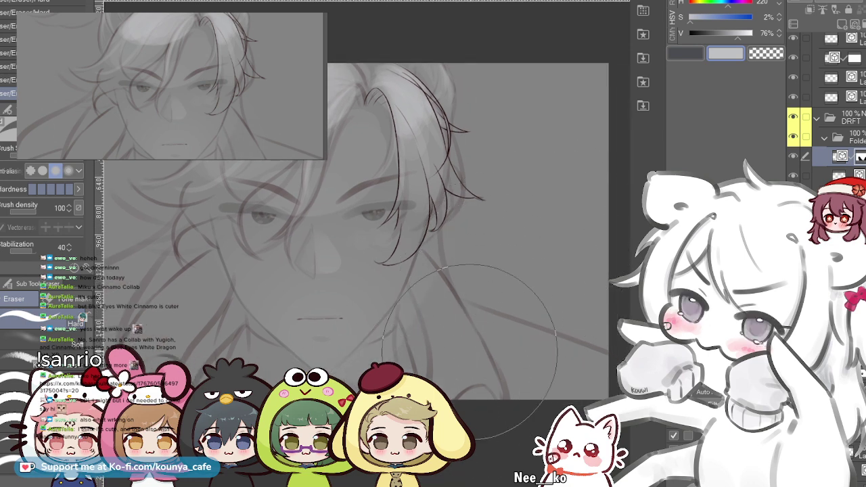
scroll(473, 271, up, 2)
key([)
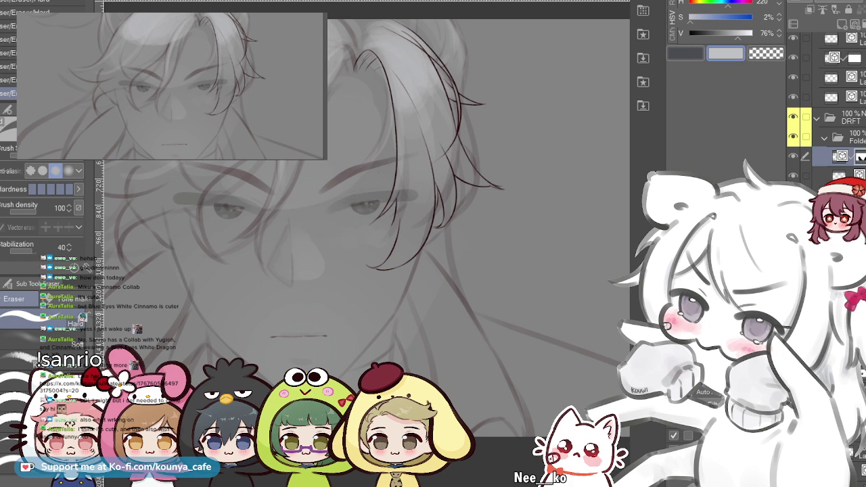
drag(440, 252, 452, 234)
key([)
key([)
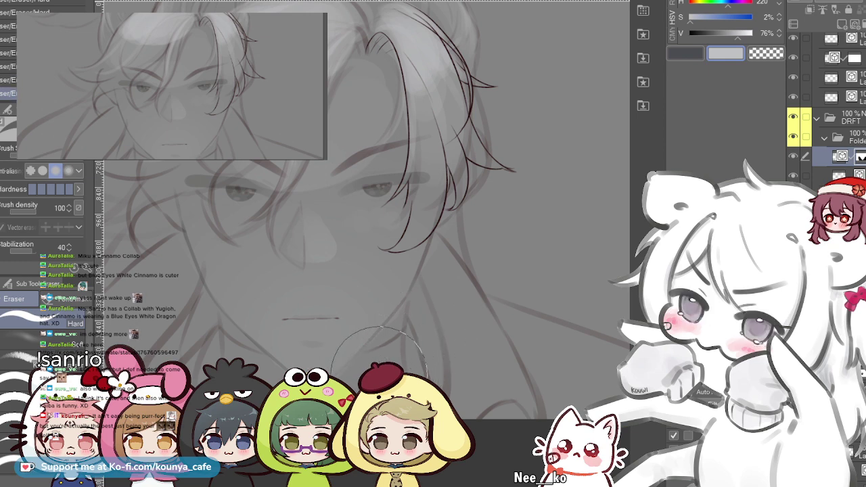
- Examine the masked face lighting close up and across the whole portrait
scroll(372, 369, down, 3)
scroll(318, 372, up, 2)
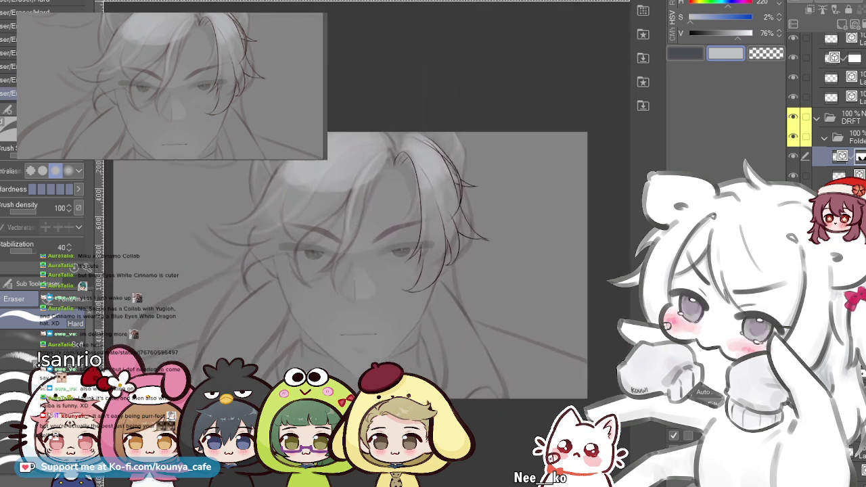
scroll(317, 286, down, 1)
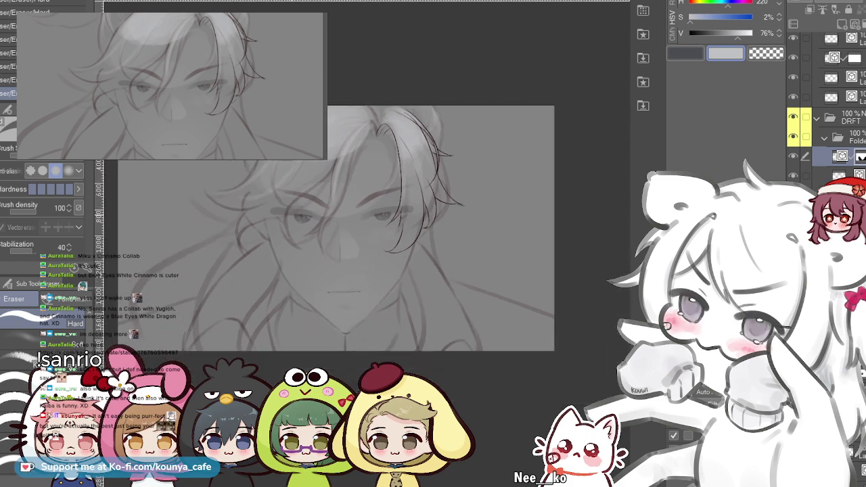
scroll(352, 230, up, 1)
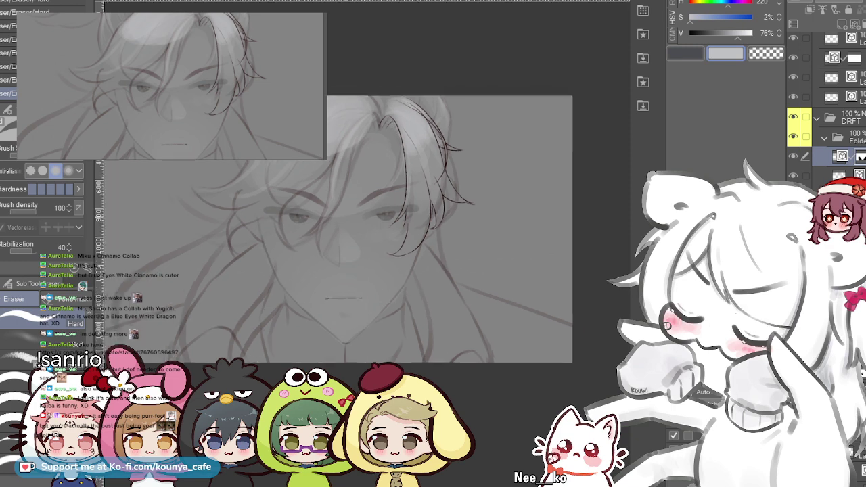
scroll(372, 237, up, 1)
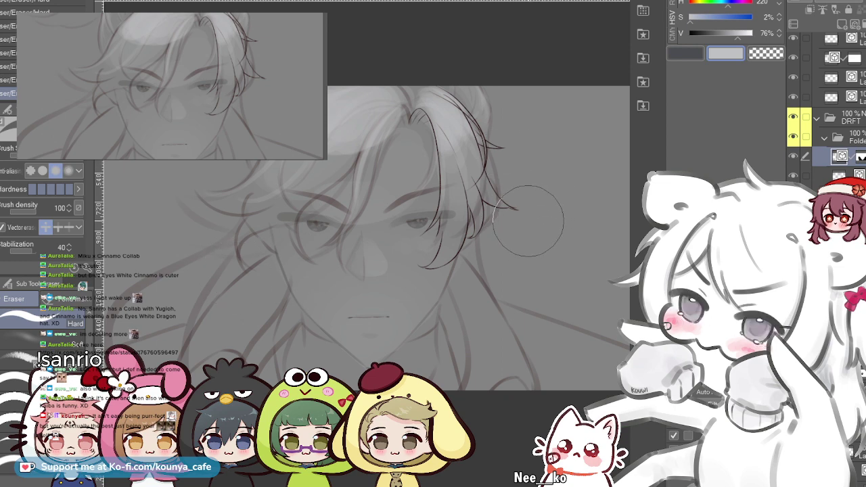
key(ctrl+minus)
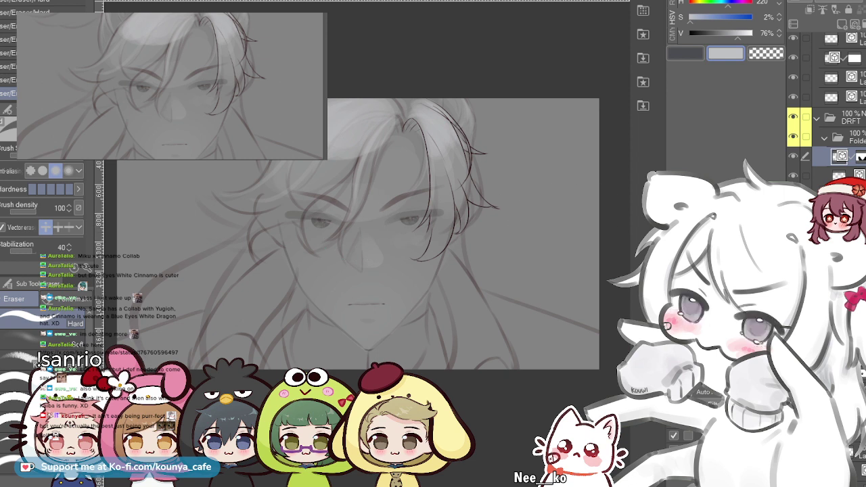
click(850, 175)
click(850, 156)
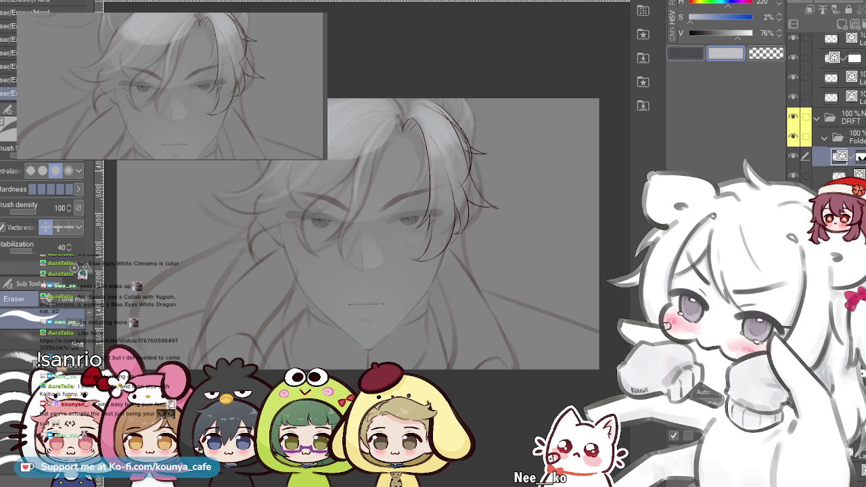
drag(335, 177, 337, 193)
scroll(338, 192, up, 1)
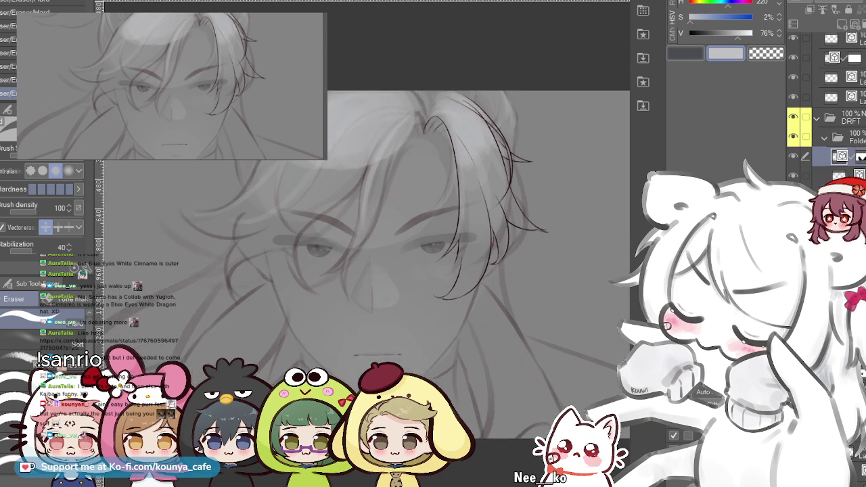
scroll(437, 277, down, 2)
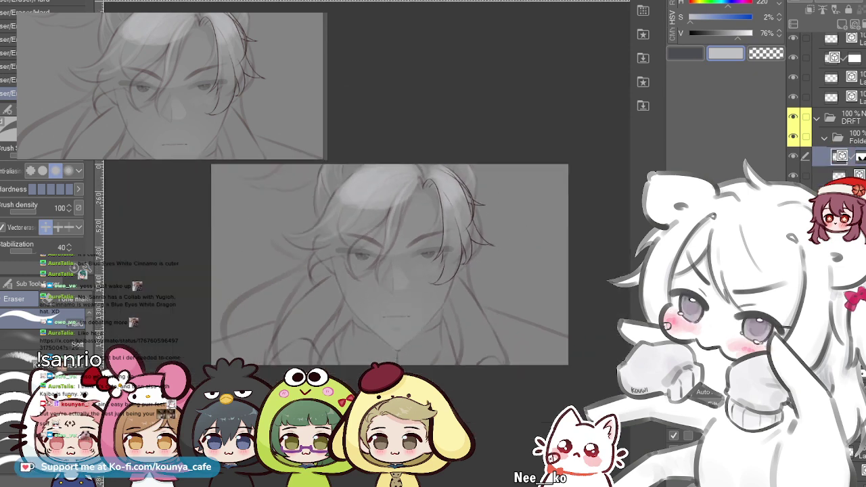
- Add a raster layer beneath the masked face lighting layer and airbrush soft light grey over the long hair and shoulders
click(839, 175)
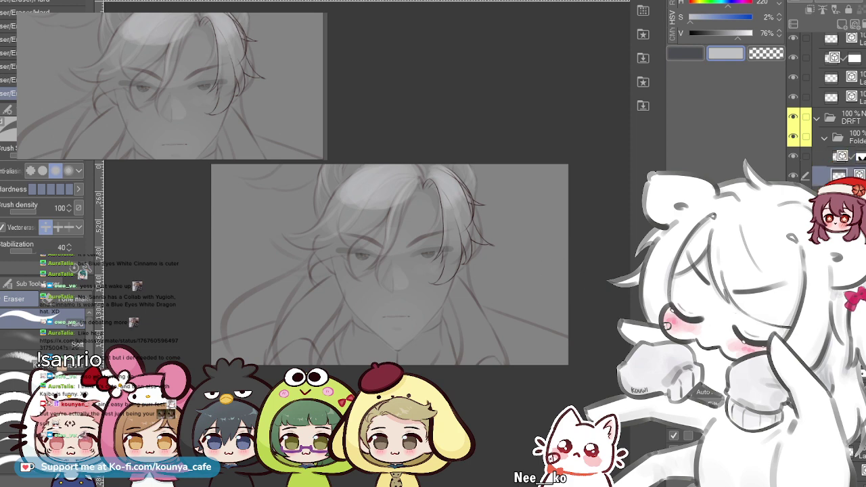
key(ctrl+shift+n)
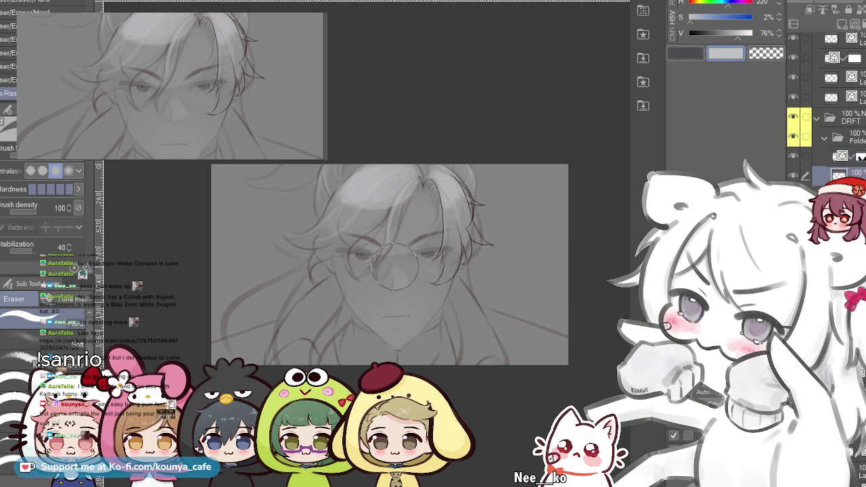
key(b)
key(b)
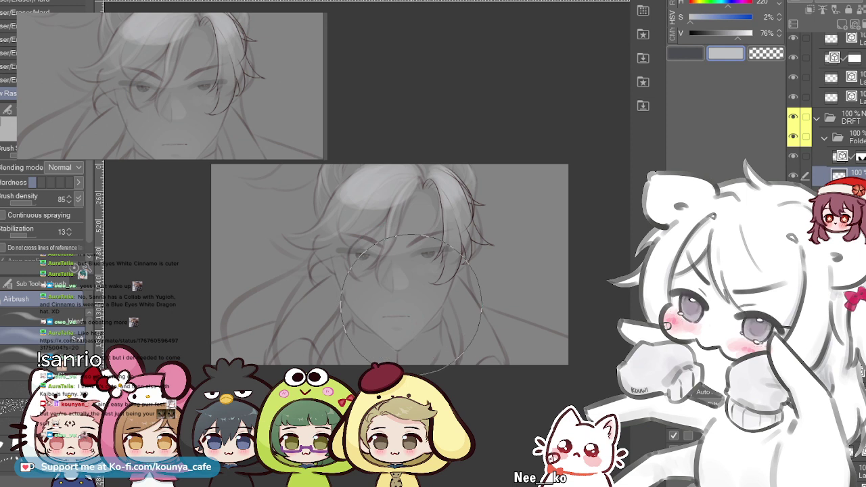
scroll(449, 293, up, 2)
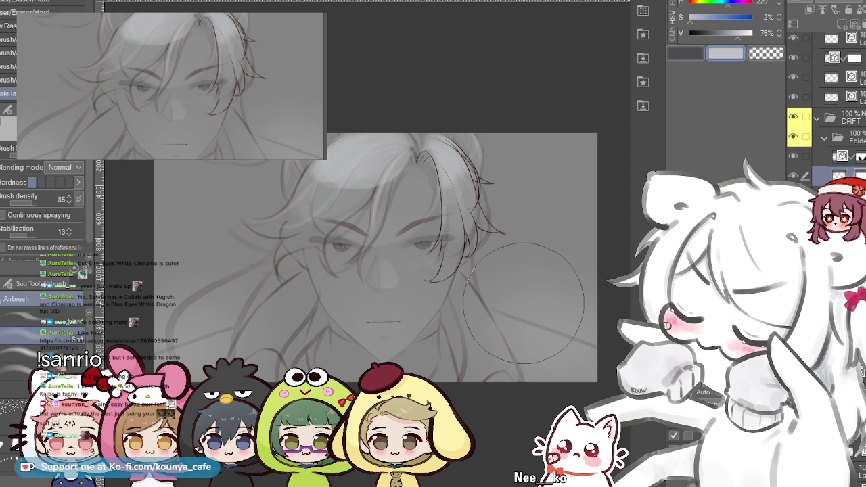
- Erase the light grey glow spilling past the hair and shoulder outlines, reducing the size of the hard eraser
key(e)
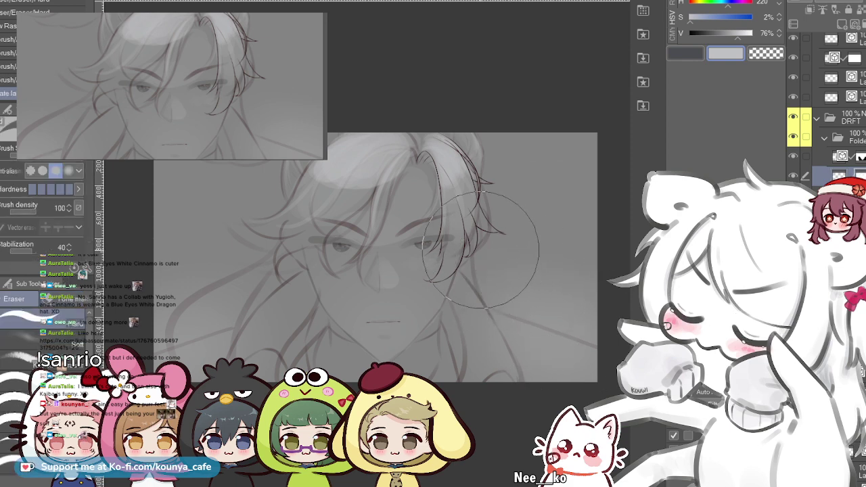
mouse_move(551, 272)
mouse_down()
mouse_move(483, 270)
mouse_move(489, 304)
mouse_up()
key([)
key([)
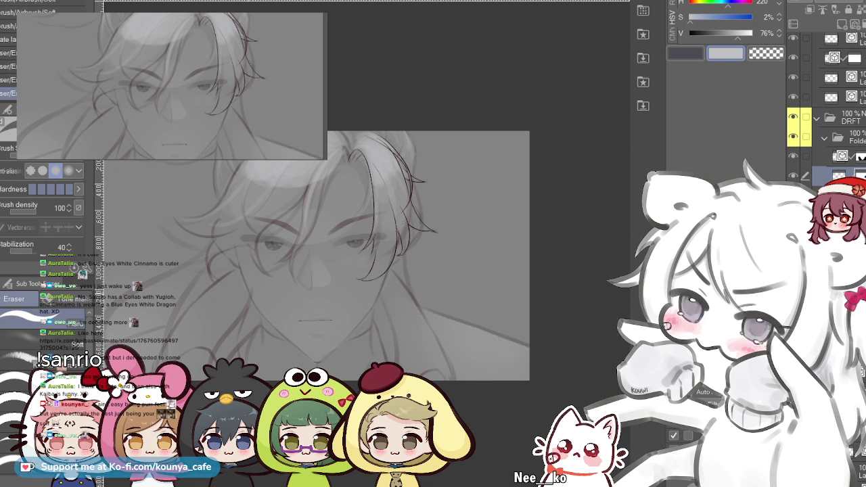
drag(151, 298, 238, 292)
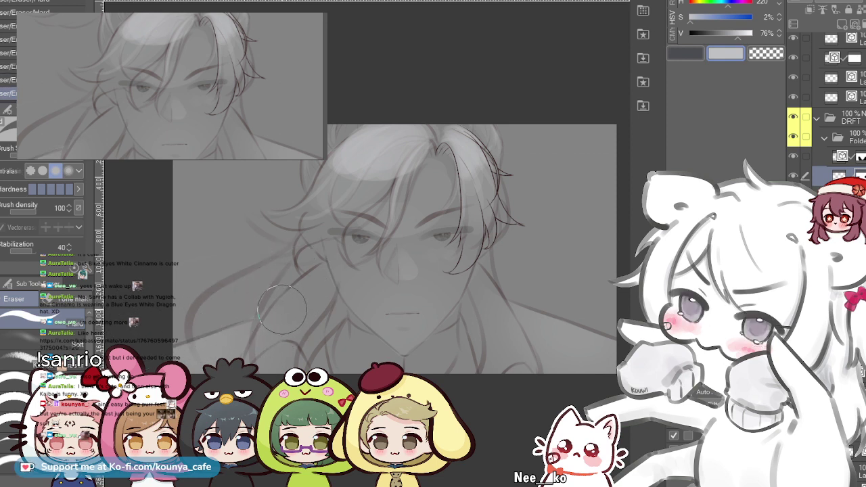
- Examine the cleaned-up hair and shoulder lighting close up and across the whole portrait
scroll(226, 302, up, 1)
drag(227, 302, 166, 321)
scroll(322, 284, up, 2)
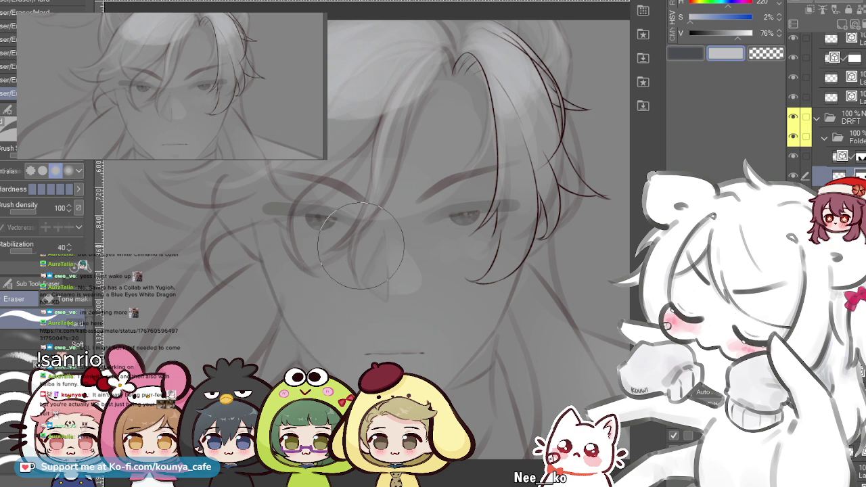
scroll(353, 227, down, 3)
scroll(384, 221, up, 3)
drag(384, 221, 424, 255)
scroll(419, 258, down, 1)
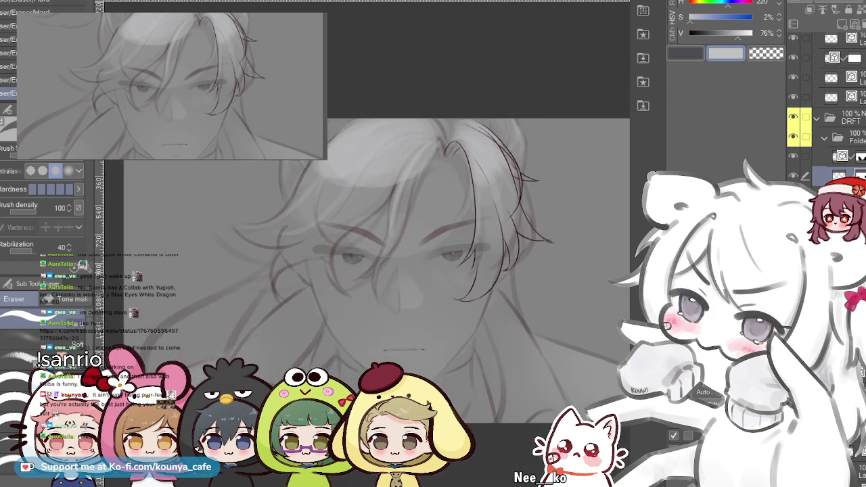
scroll(403, 256, down, 2)
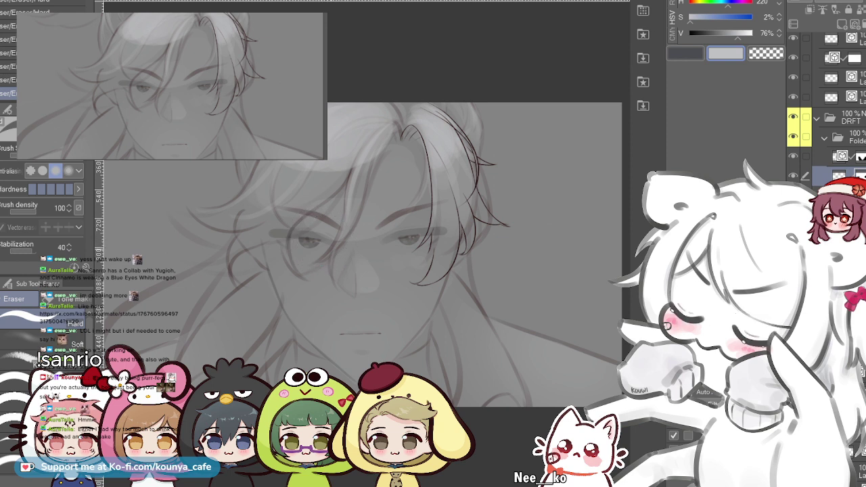
drag(368, 260, 335, 266)
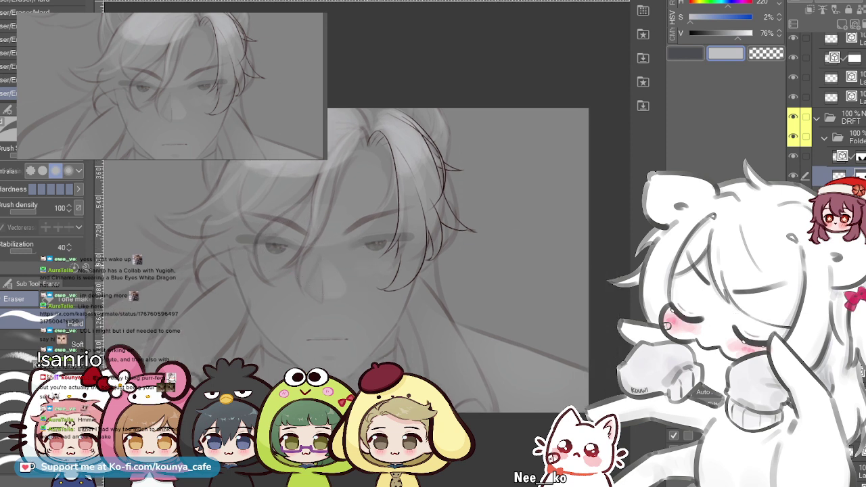
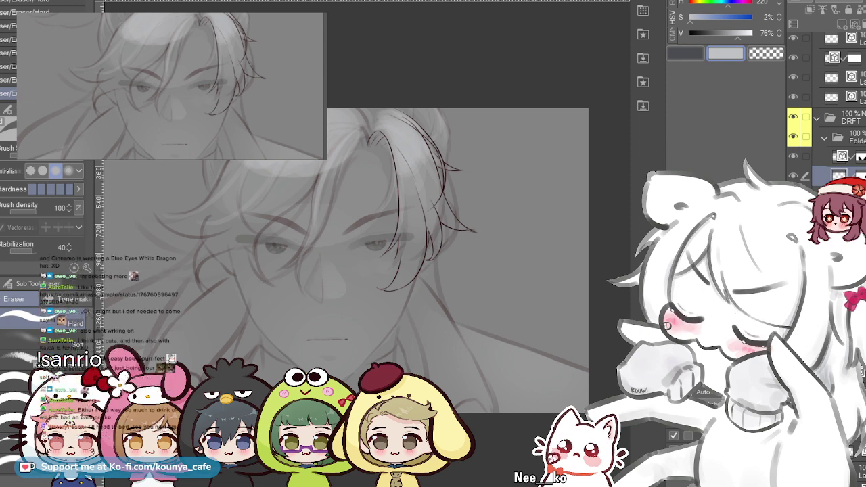
- Collapse the lighting folder inside the DRFT folder, add a new vector layer and place it directly beneath that folder
click(824, 137)
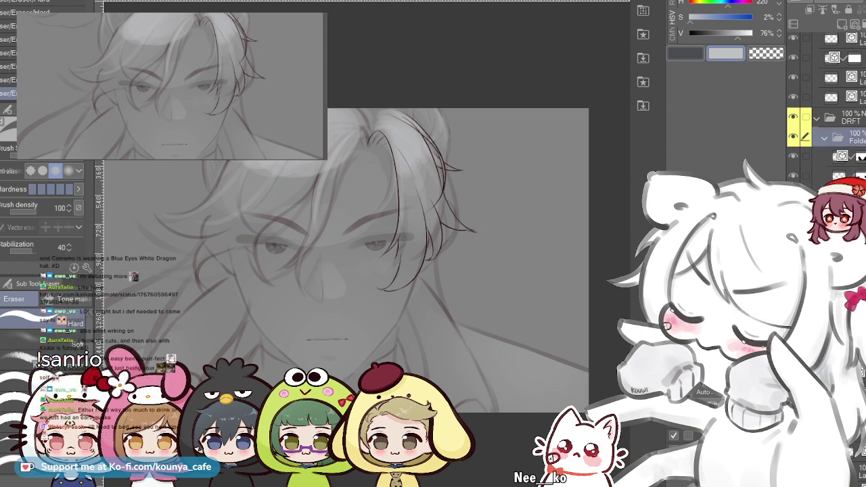
click(855, 24)
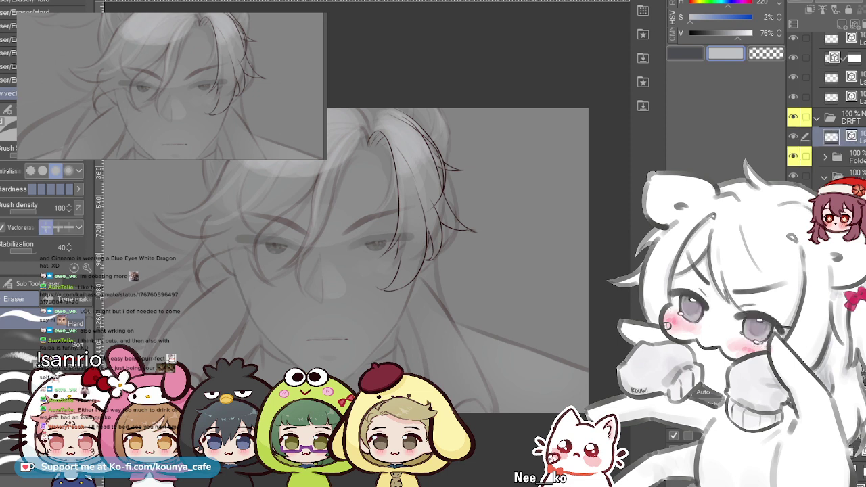
drag(854, 137, 853, 165)
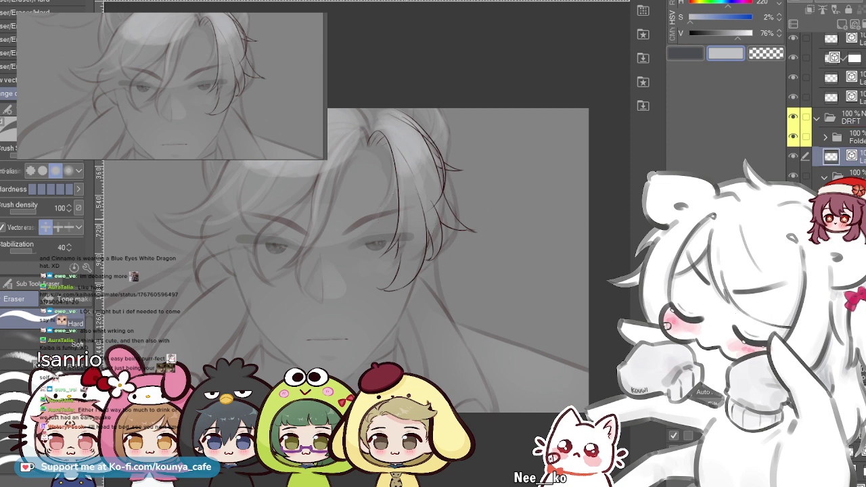
- Sample a light warm grey from the highlighted hair above the eye as the drawing colour
scroll(404, 216, down, 3)
drag(404, 216, 409, 226)
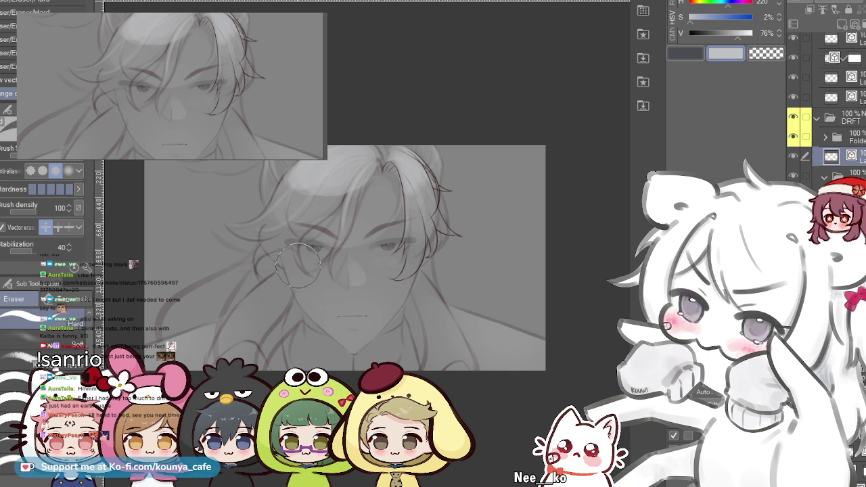
drag(298, 264, 313, 260)
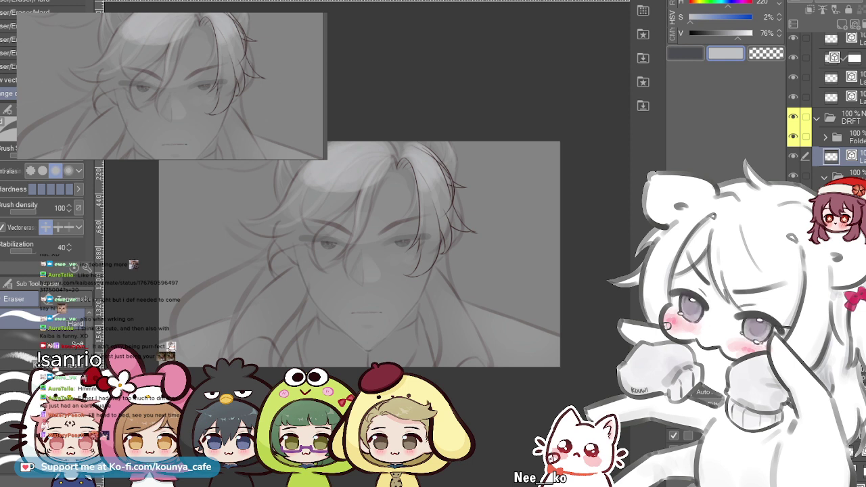
alt+click(404, 177)
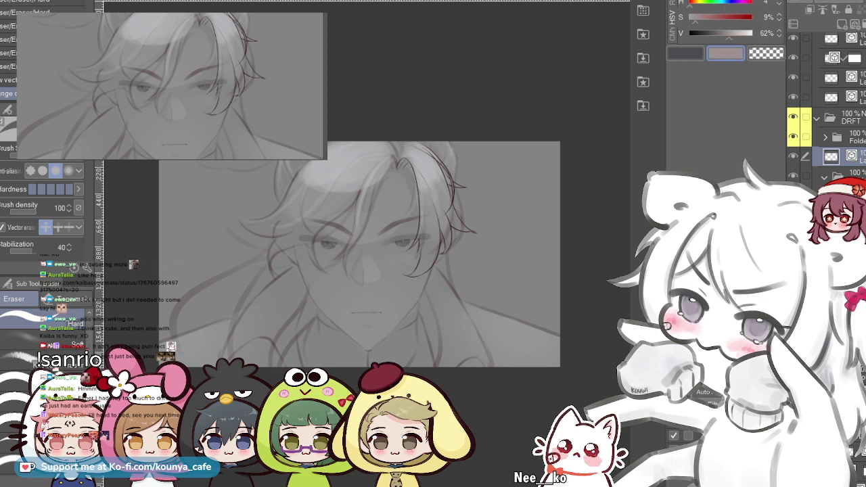
alt+click(406, 190)
alt+click(407, 188)
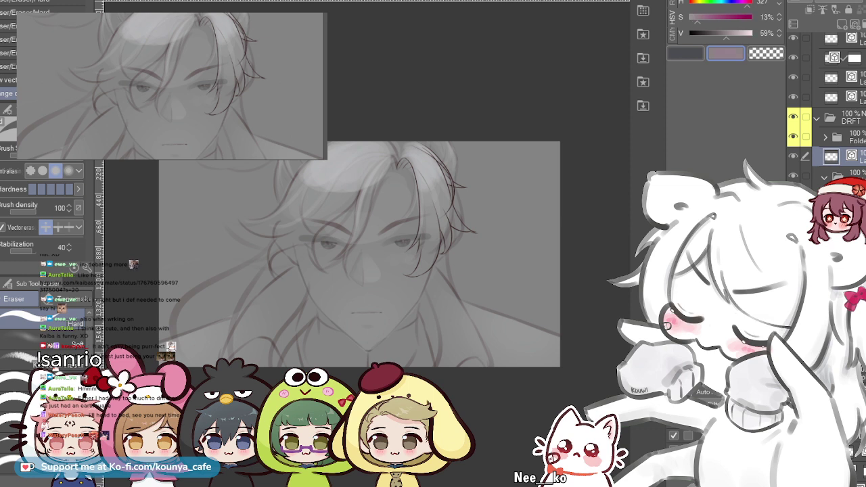
alt+click(405, 177)
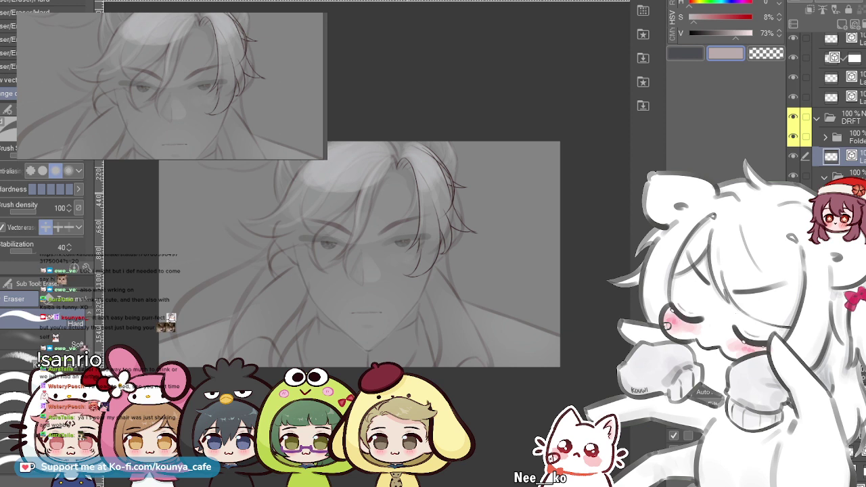
- Try a broad light grey marker stroke over the hair and background beside the face, and undo it
scroll(407, 200, down, 2)
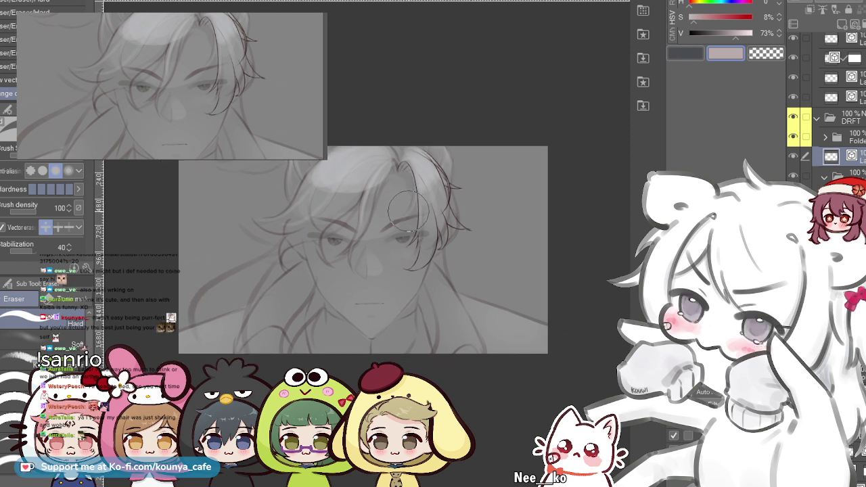
drag(431, 163, 414, 168)
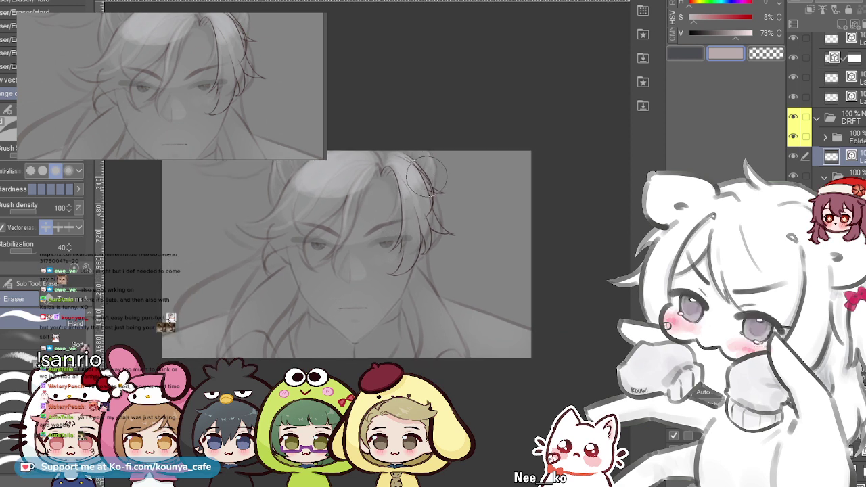
key(p)
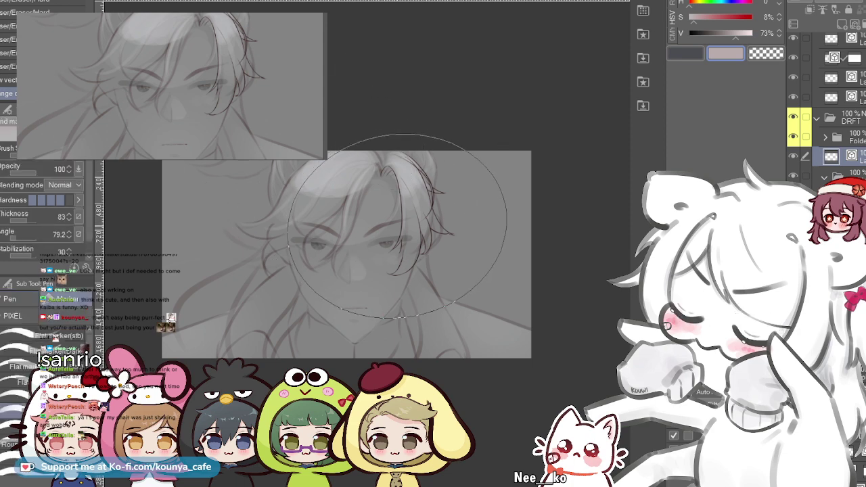
scroll(376, 211, up, 2)
drag(376, 211, 341, 207)
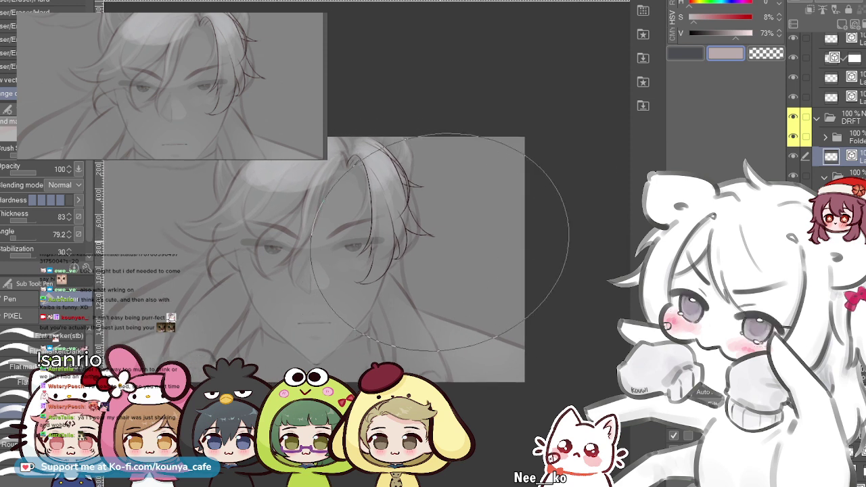
mouse_move(409, 118)
mouse_down()
mouse_move(406, 149)
mouse_move(417, 284)
mouse_up()
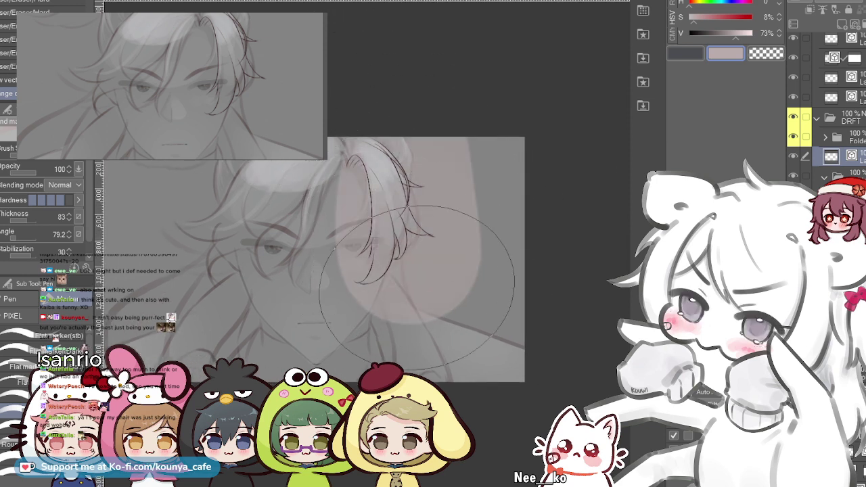
key(ctrl+z)
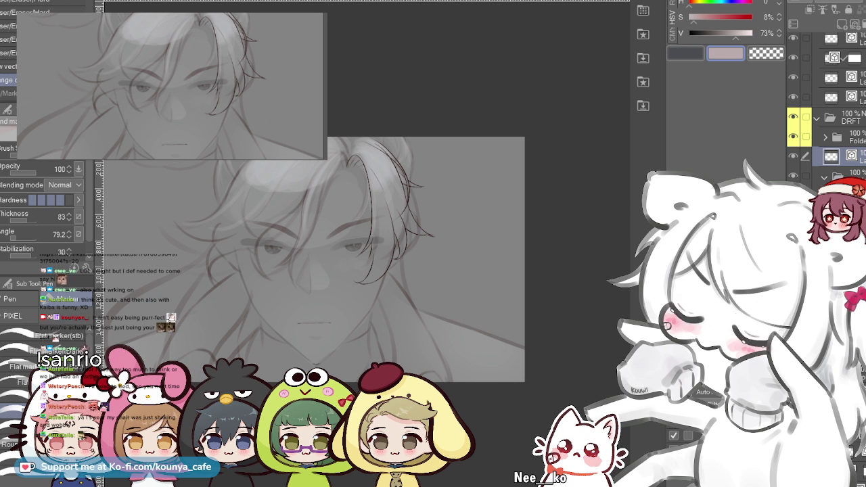
- Examine the hair and facial sketch lines around the eye close up
mouse_move(326, 248)
mouse_down()
mouse_move(383, 210)
mouse_move(389, 220)
mouse_move(443, 220)
mouse_move(430, 219)
mouse_up()
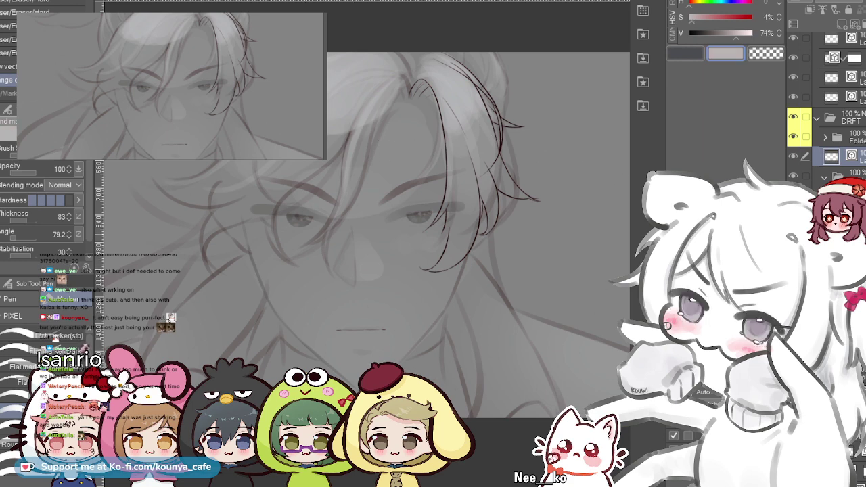
scroll(324, 241, up, 2)
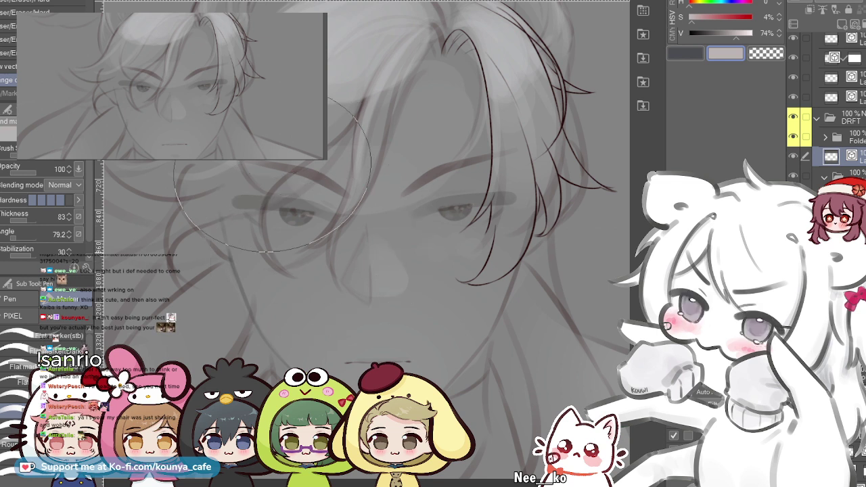
scroll(271, 181, up, 3)
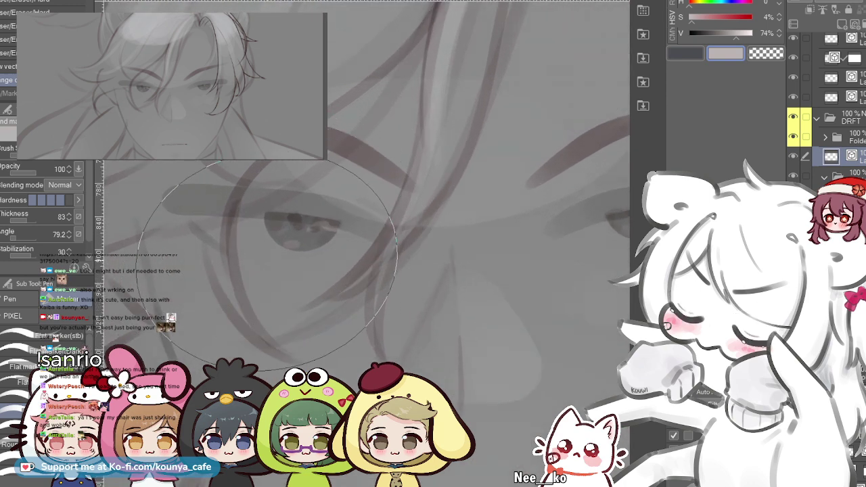
scroll(271, 242, up, 3)
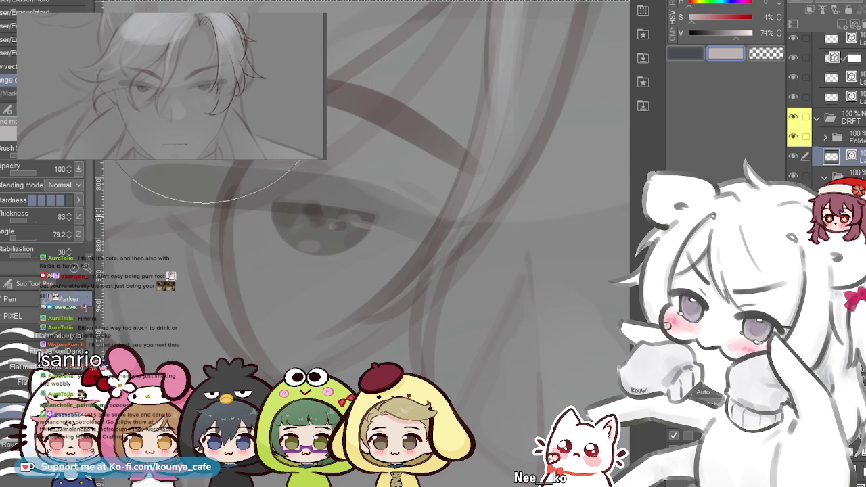
drag(223, 206, 239, 224)
key(ctrl+z)
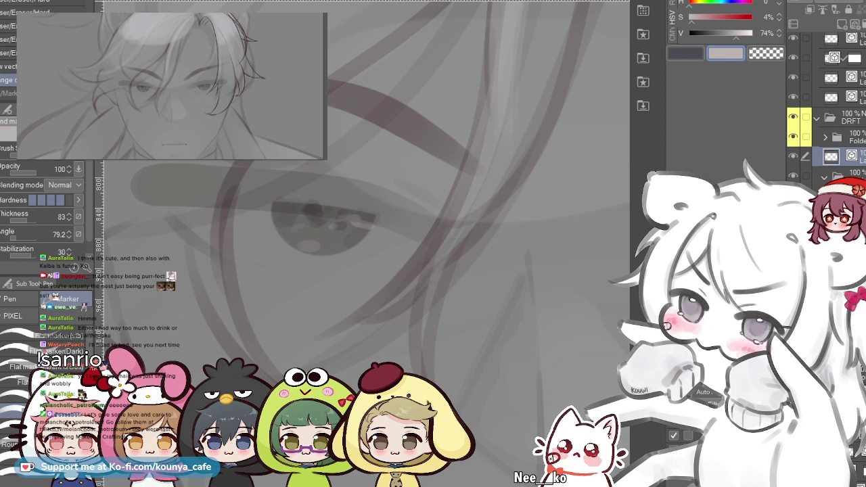
- Compare the portrait with the DRFT folder, and separately the light grey shading, hidden and shown
scroll(829, 102, up, 3)
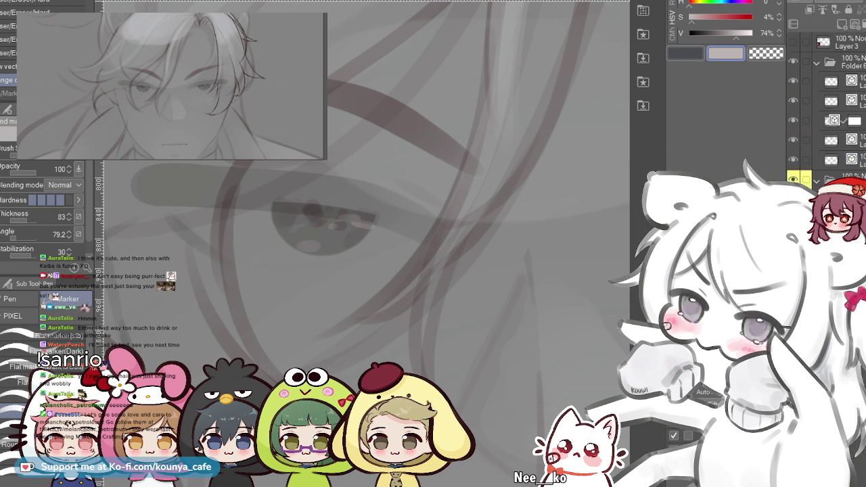
click(793, 179)
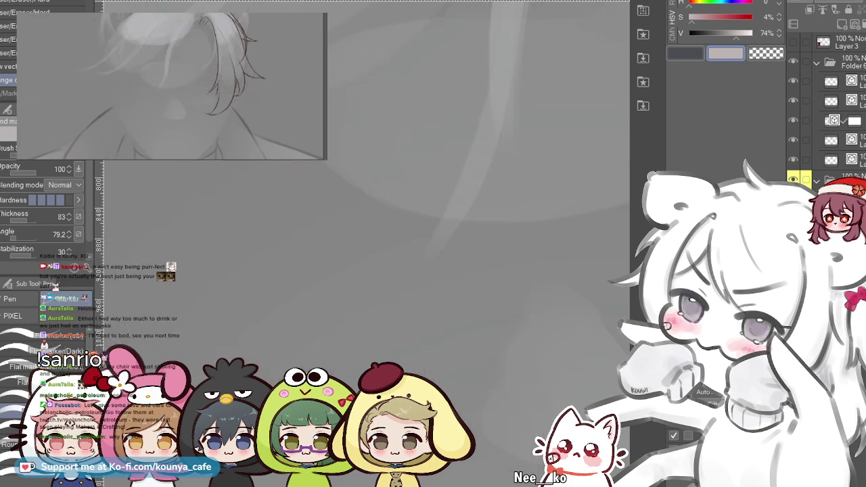
click(793, 180)
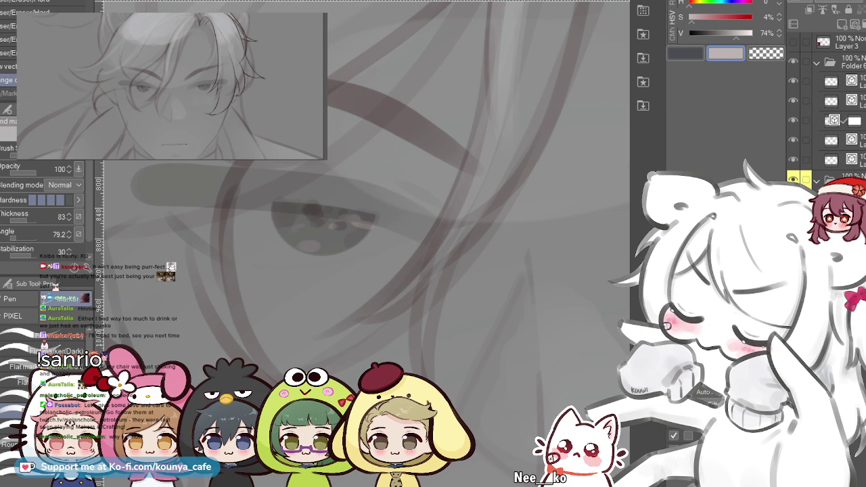
scroll(429, 241, down, 5)
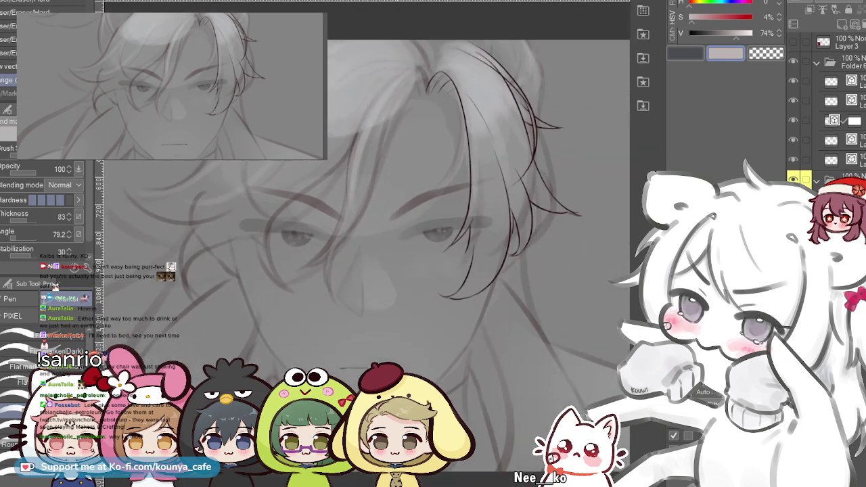
scroll(428, 247, down, 1)
key(ctrl+minus)
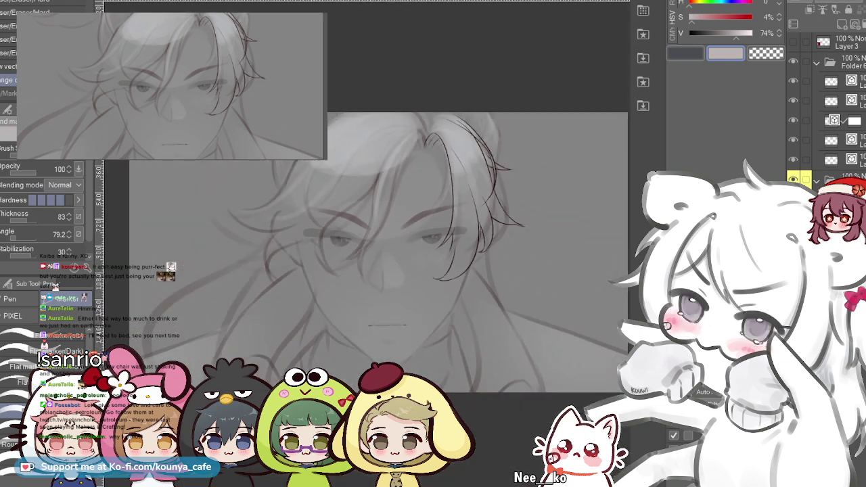
key(ctrl+z)
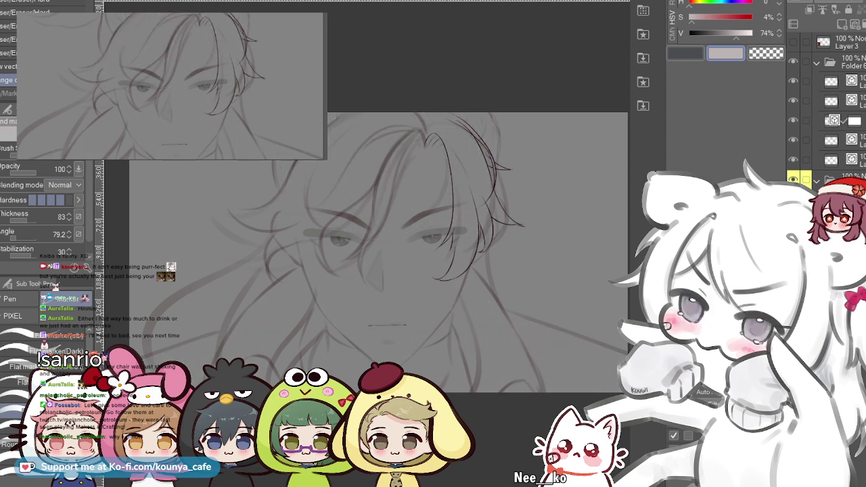
key(ctrl+y)
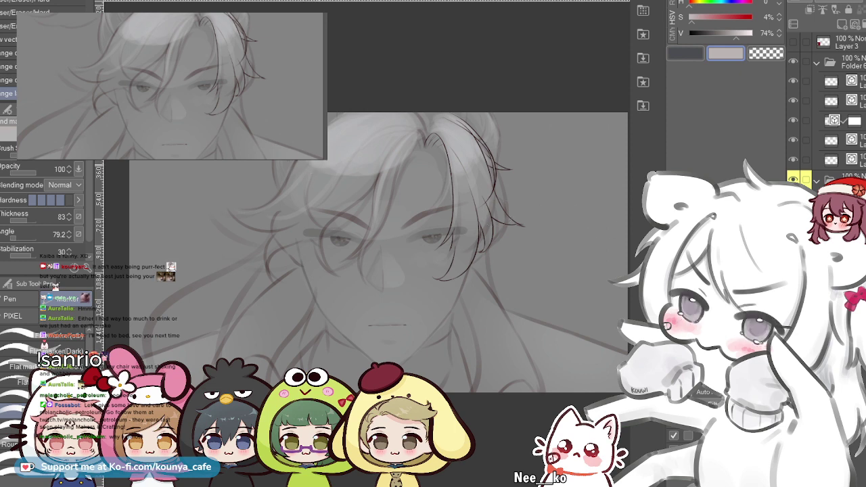
scroll(382, 178, down, 3)
drag(381, 177, 368, 223)
scroll(381, 191, up, 3)
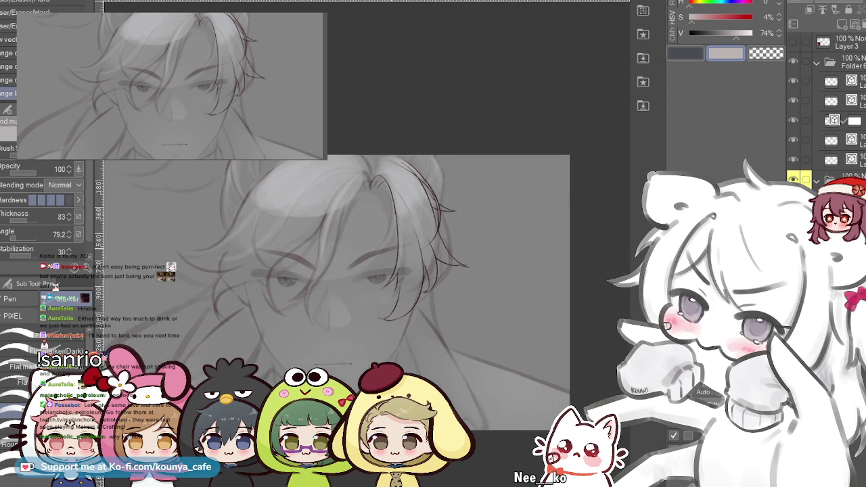
- Examine the portrait's face and the eye beneath the inked hair strands at several magnifications
scroll(315, 203, down, 1)
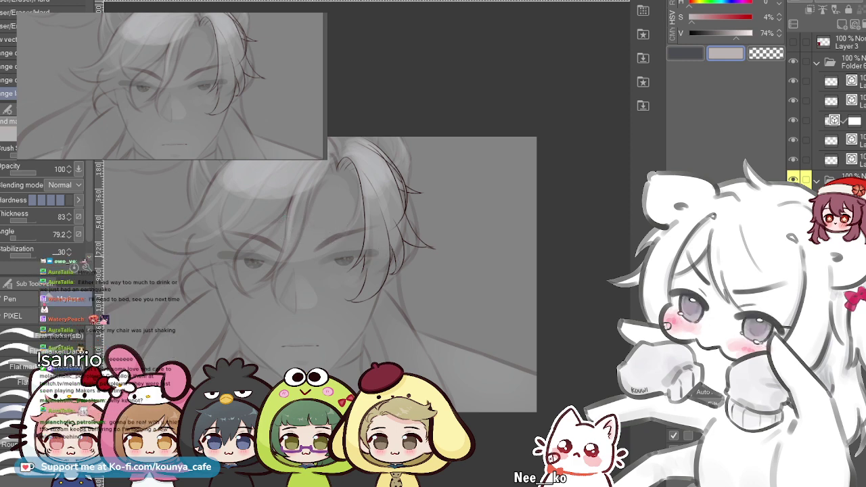
scroll(291, 228, down, 1)
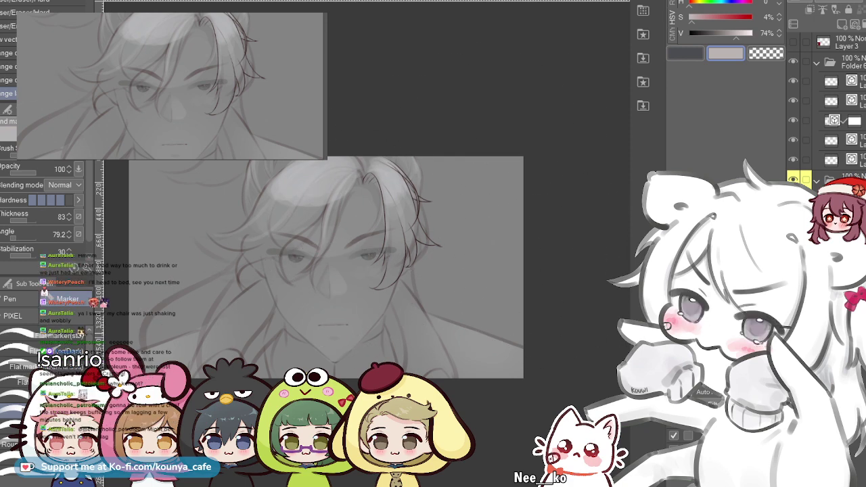
scroll(347, 330, up, 5)
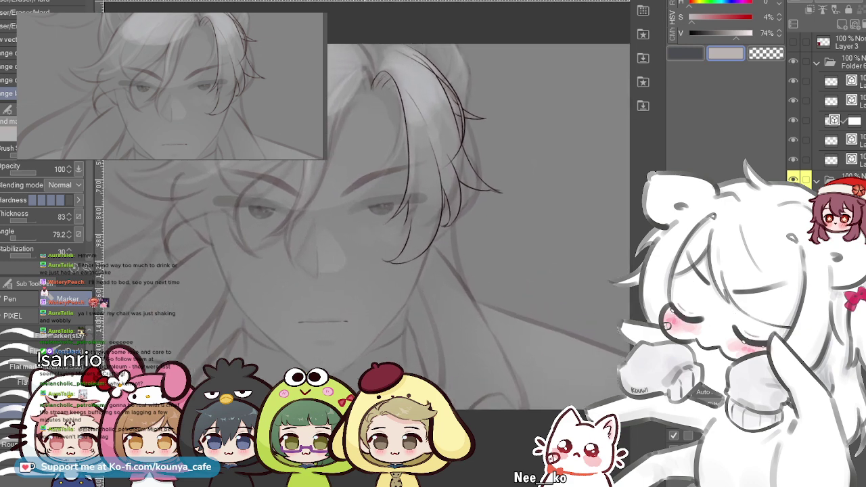
scroll(346, 318, up, 3)
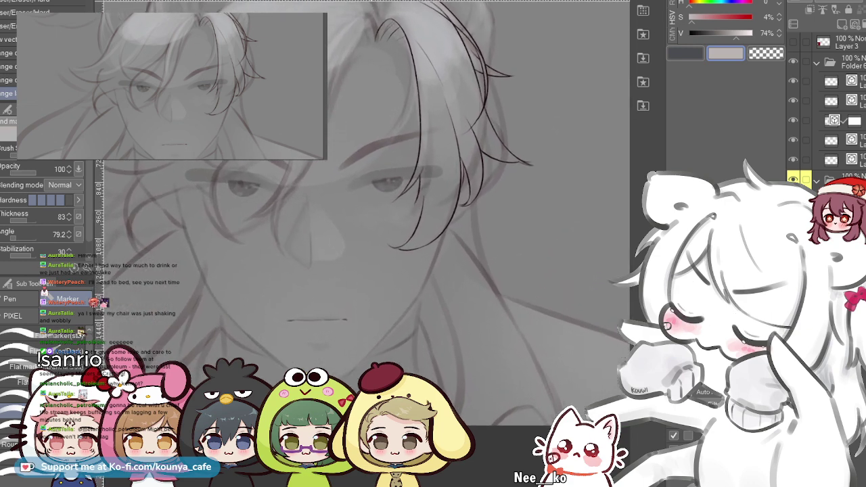
scroll(347, 318, up, 3)
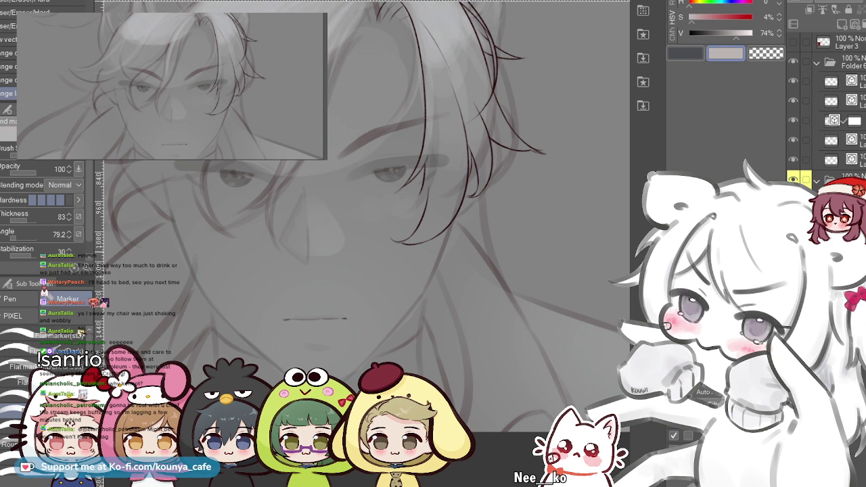
drag(379, 237, 384, 252)
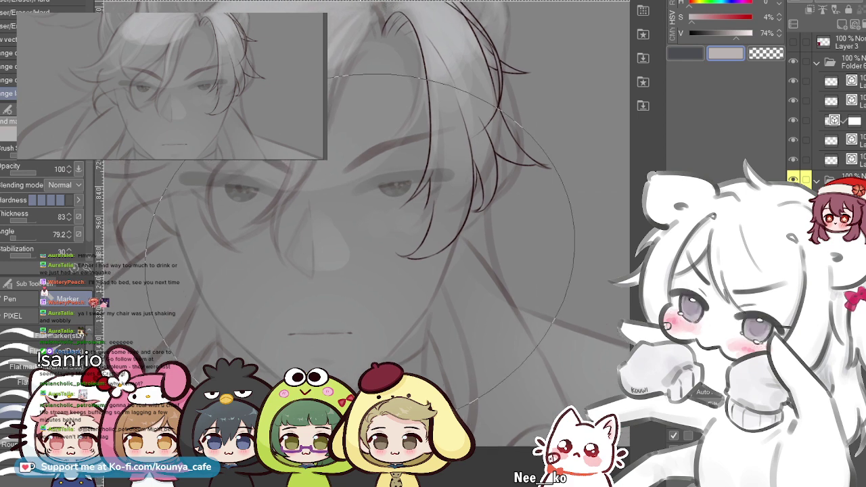
scroll(399, 186, up, 3)
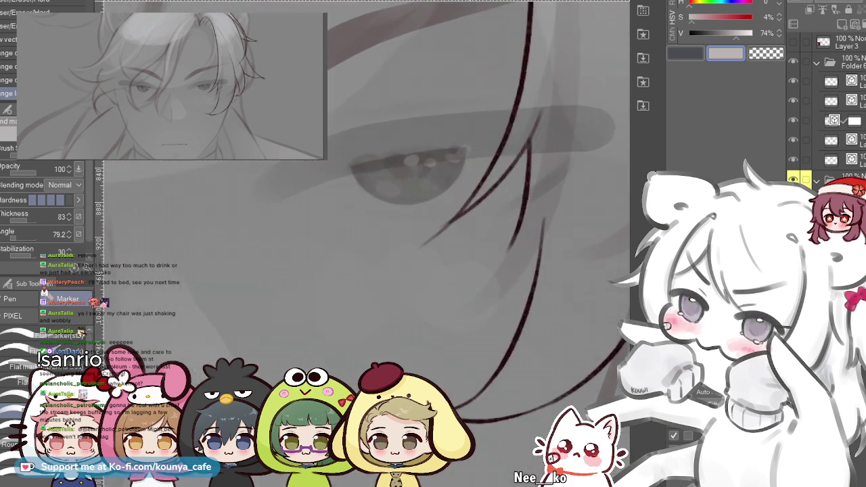
scroll(271, 142, down, 3)
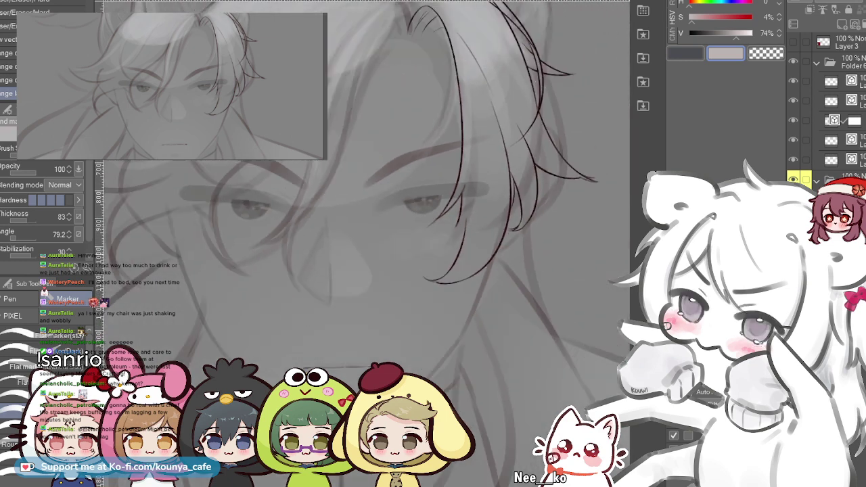
- Try two light warm grey marker strokes across the eye beneath the inked hair strands, undoing each one
scroll(406, 219, up, 5)
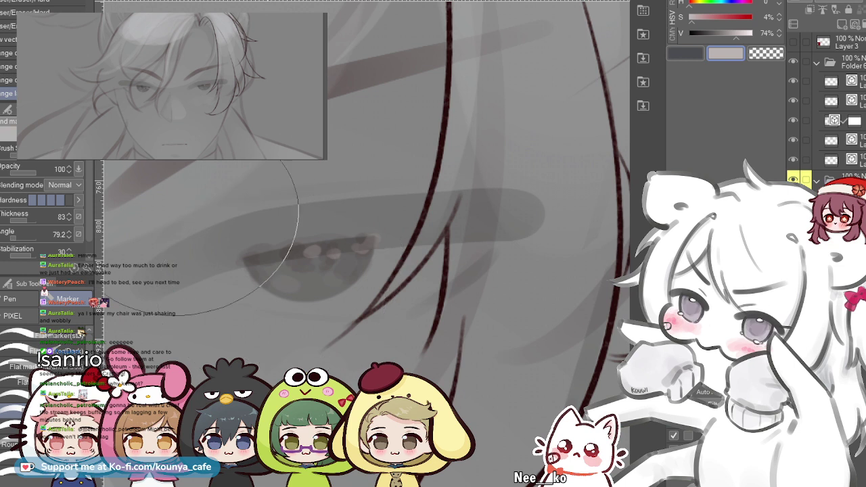
drag(207, 291, 395, 253)
key(ctrl+z)
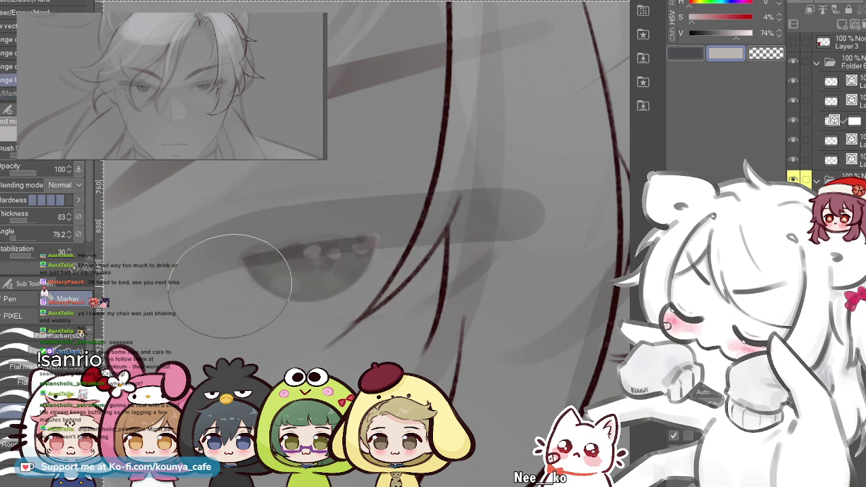
drag(190, 301, 474, 243)
key(ctrl+z)
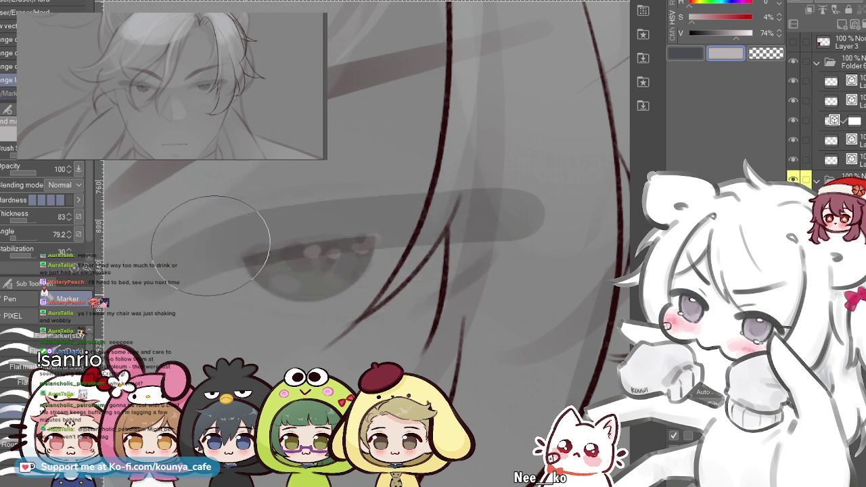
- Set the drawing colour to a neutral light grey with 0% saturation, and try marker strokes along the eye white, undoing them
click(690, 17)
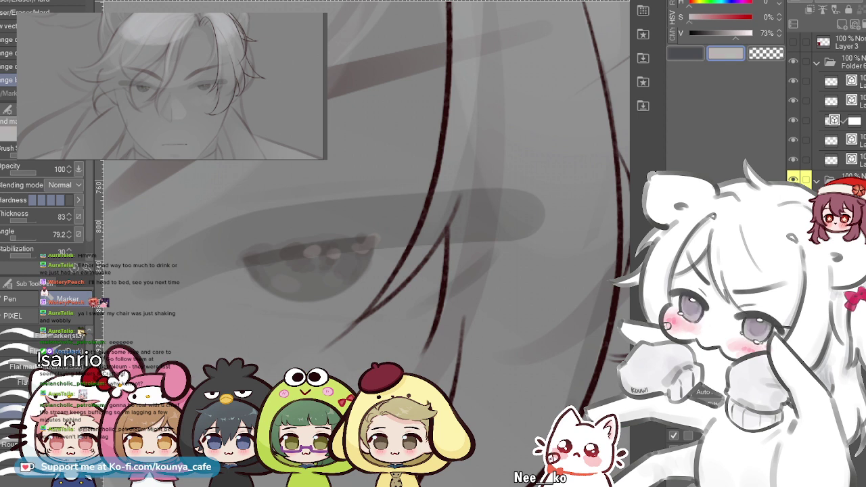
drag(181, 289, 448, 249)
key(ctrl+z)
mouse_move(183, 296)
mouse_down()
mouse_move(249, 263)
mouse_move(475, 243)
mouse_up()
key(ctrl+z)
mouse_move(181, 294)
mouse_down()
mouse_move(242, 262)
mouse_move(475, 243)
mouse_up()
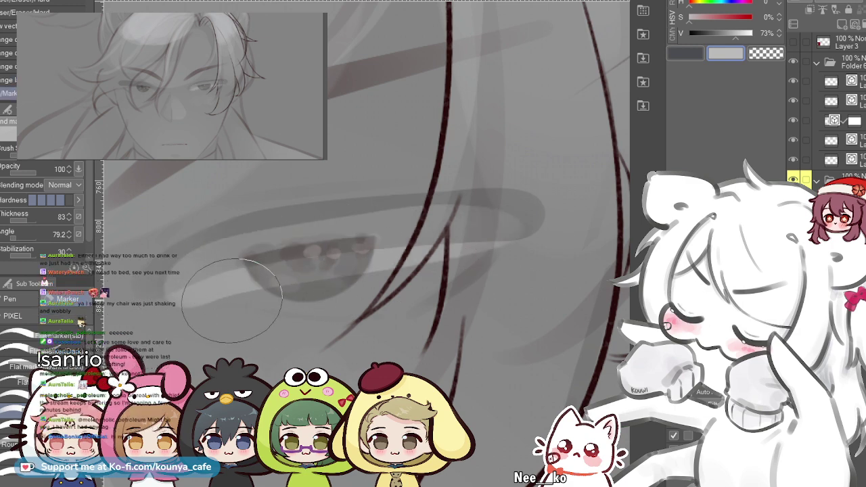
key(ctrl+y)
key(ctrl+z)
key(ctrl+y)
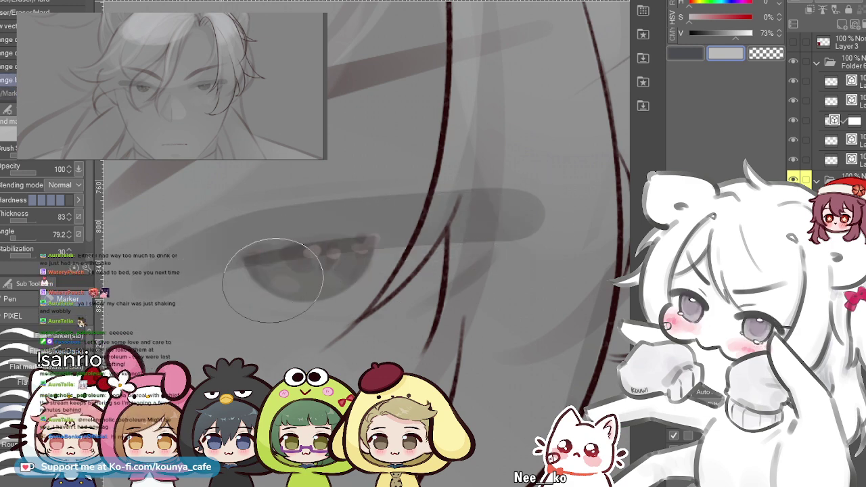
- Try layered light grey strokes over the upper lid and lower white of the same eye, and undo them
drag(193, 276, 484, 238)
key(ctrl+z)
mouse_move(195, 276)
mouse_down()
mouse_move(272, 246)
mouse_move(511, 228)
mouse_up()
drag(215, 290, 460, 233)
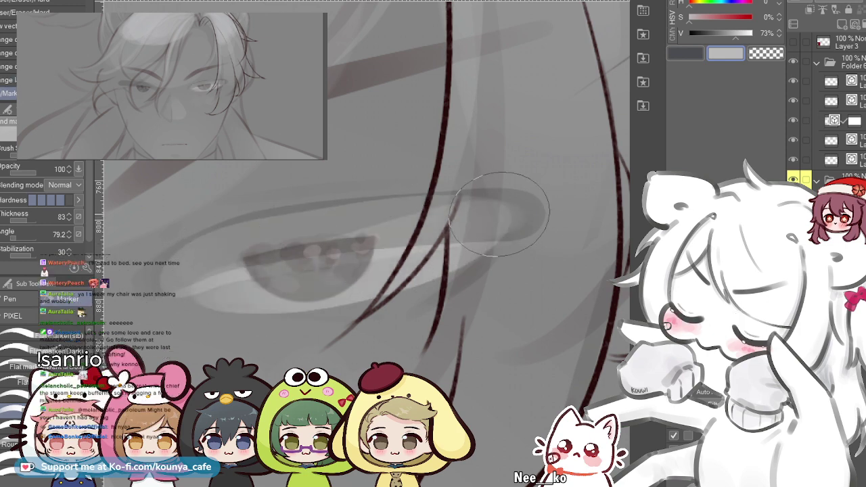
key(ctrl+z)
key(ctrl+z)
- Enlarge the marker and paint a soft light grey stroke across the white of the eye beneath the inked hair, comparing it undone and redone
key(])
key(])
drag(206, 284, 452, 249)
key(ctrl+z)
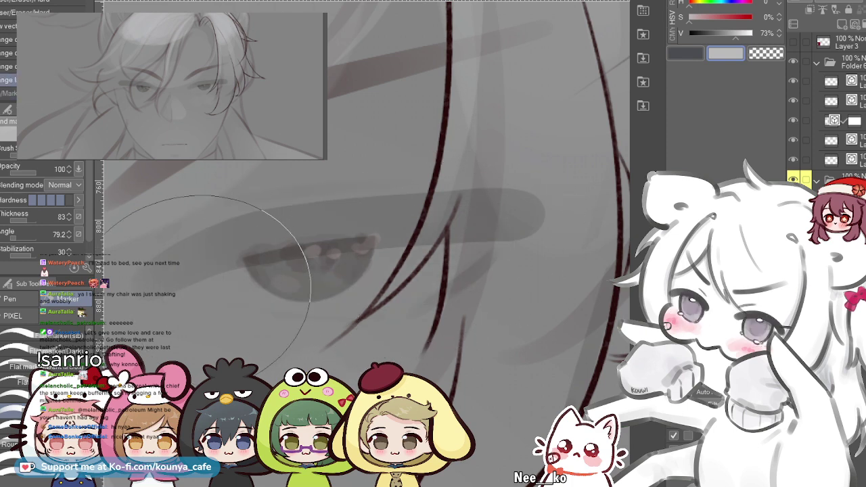
drag(203, 285, 436, 248)
scroll(291, 270, down, 5)
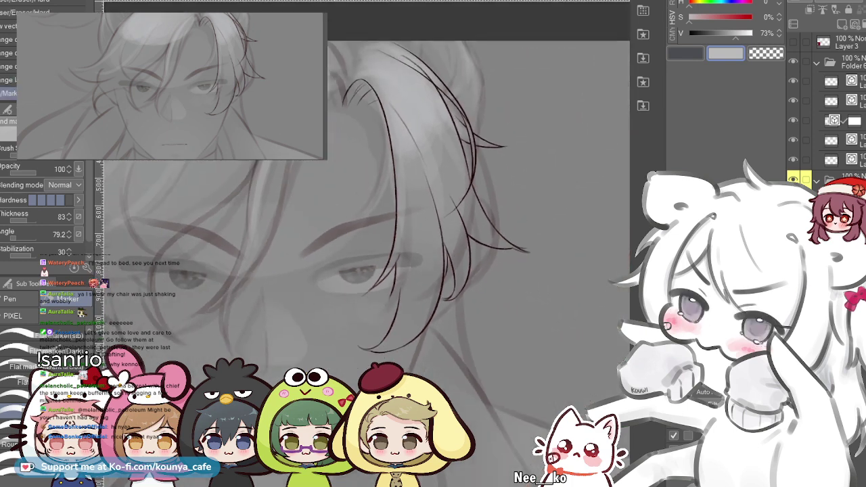
scroll(291, 271, up, 5)
key(ctrl+z)
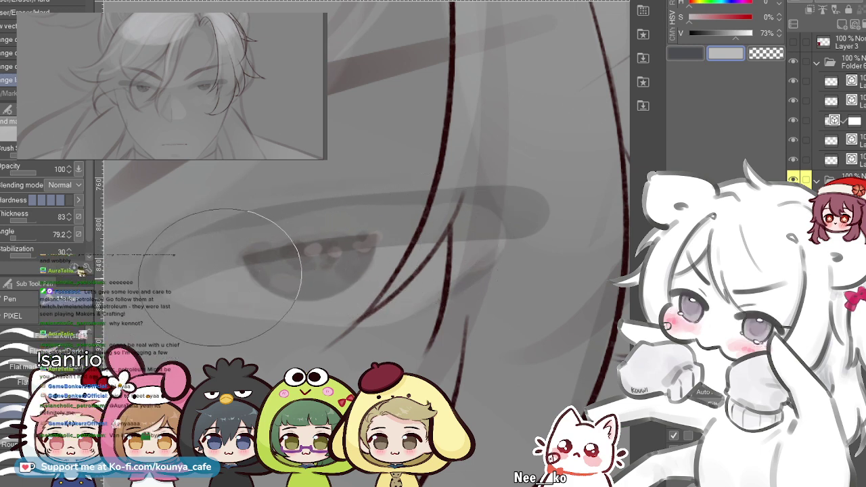
key(ctrl+y)
- Paint light grey marker strokes across the white and inner corner of the other eye, undoing unsuitable attempts
scroll(392, 254, down, 6)
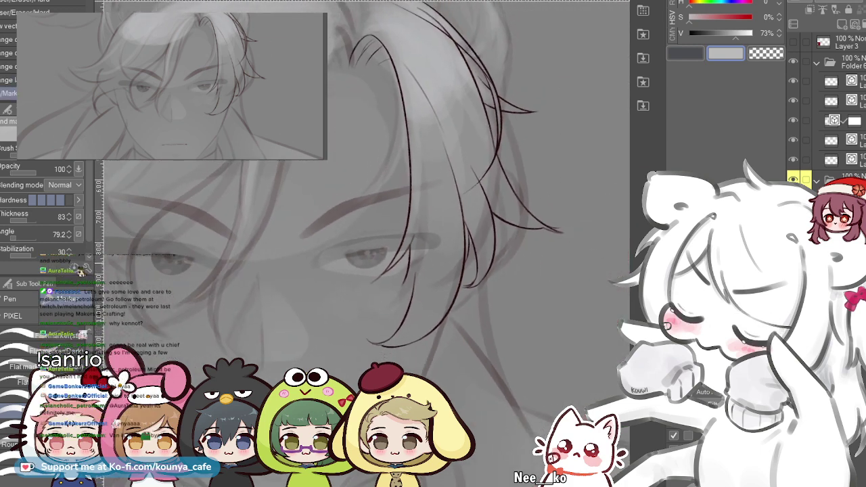
scroll(399, 251, up, 5)
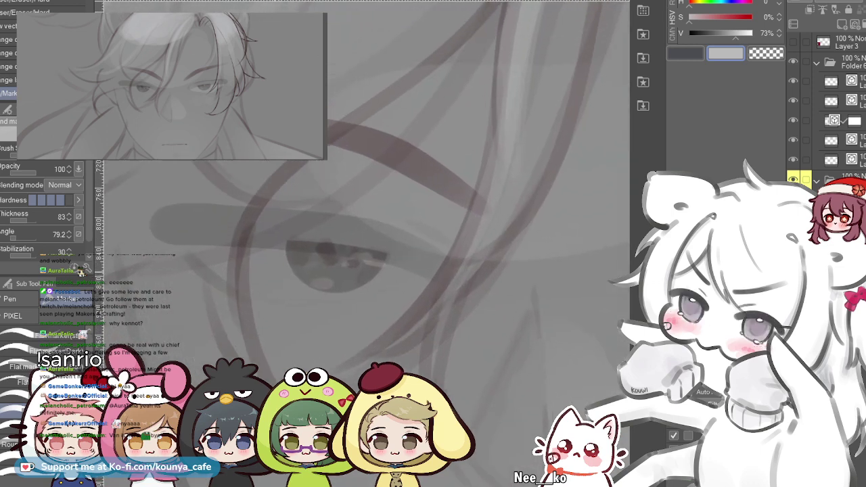
scroll(399, 251, up, 1)
mouse_move(171, 246)
mouse_down()
mouse_move(258, 301)
mouse_move(196, 267)
mouse_move(328, 296)
mouse_move(360, 291)
mouse_up()
key(ctrl+z)
key(ctrl+z)
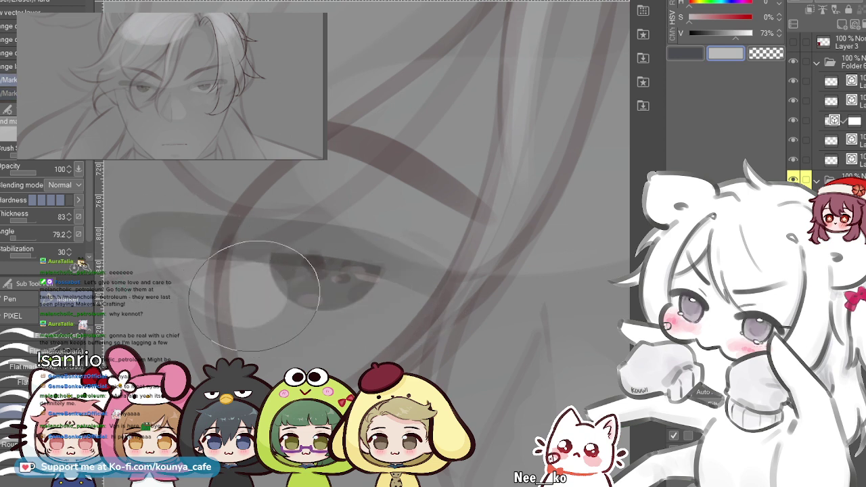
key(ctrl+z)
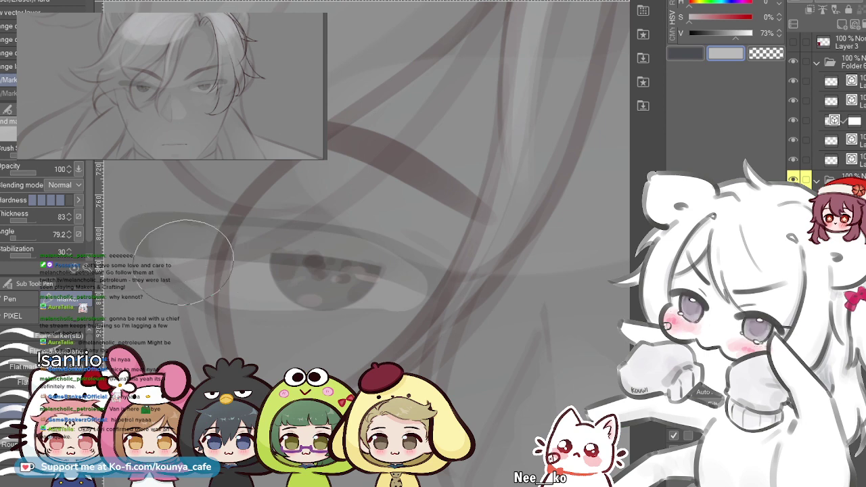
drag(384, 289, 412, 282)
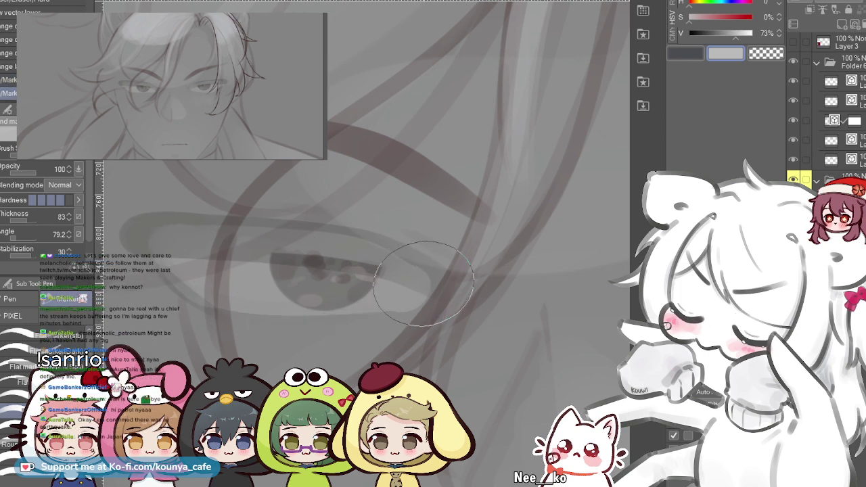
drag(362, 246, 404, 275)
- Compare both eyes and undo the light grey strokes painted on the eye beneath the loose sketched hair
scroll(400, 270, down, 5)
scroll(173, 233, up, 2)
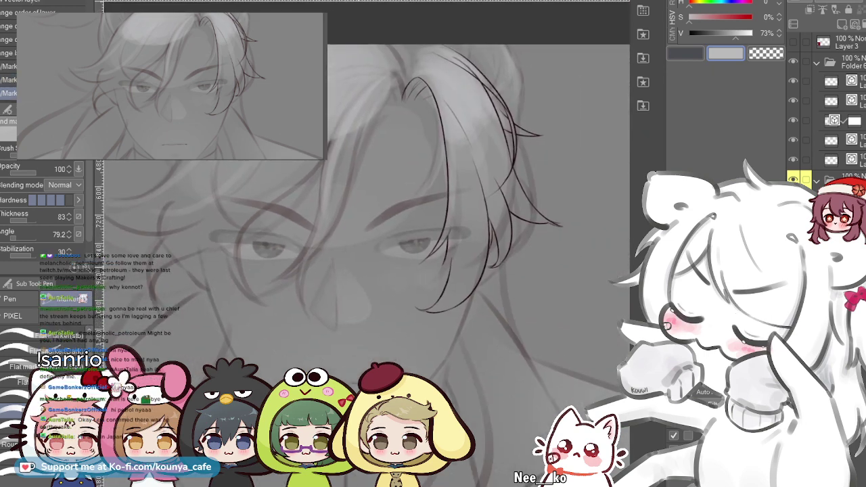
scroll(173, 233, up, 2)
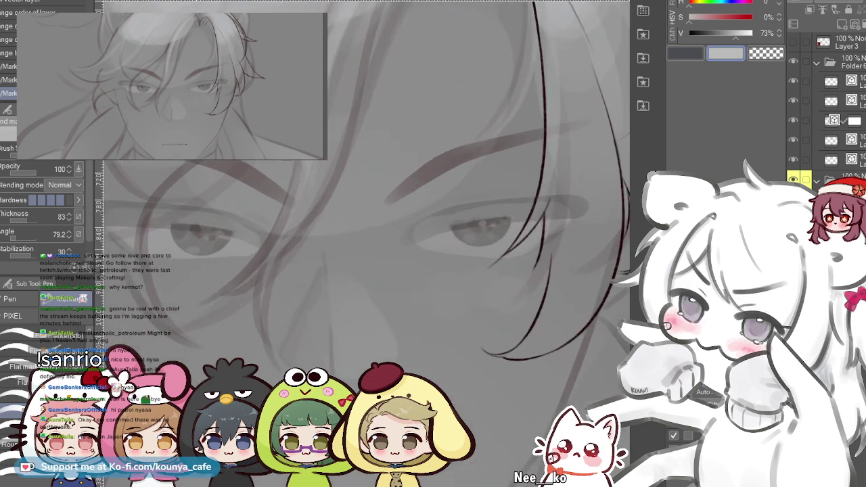
scroll(233, 196, down, 1)
drag(233, 196, 286, 217)
key(ctrl+z)
key(ctrl+z)
key(ctrl+z)
key(ctrl+y)
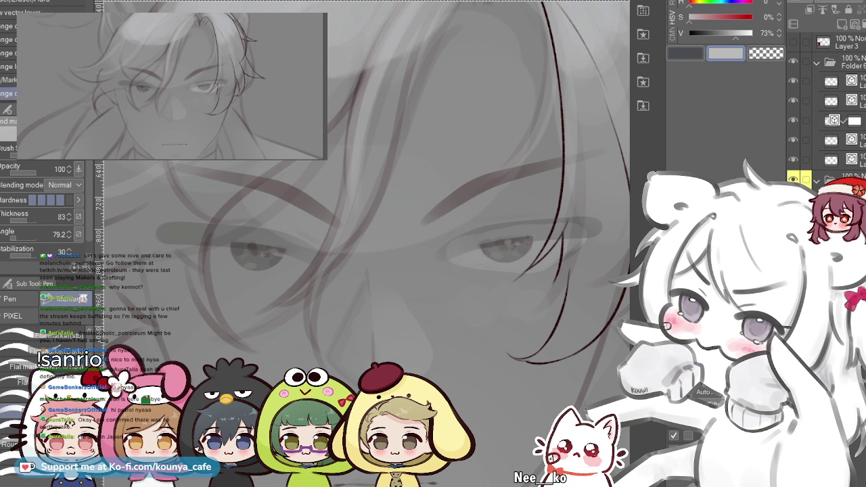
- Mirror a copy of the painted light grey eye white horizontally and position it over the other eye
key(ctrl+t)
key(h)
drag(555, 249, 313, 249)
key(Return)
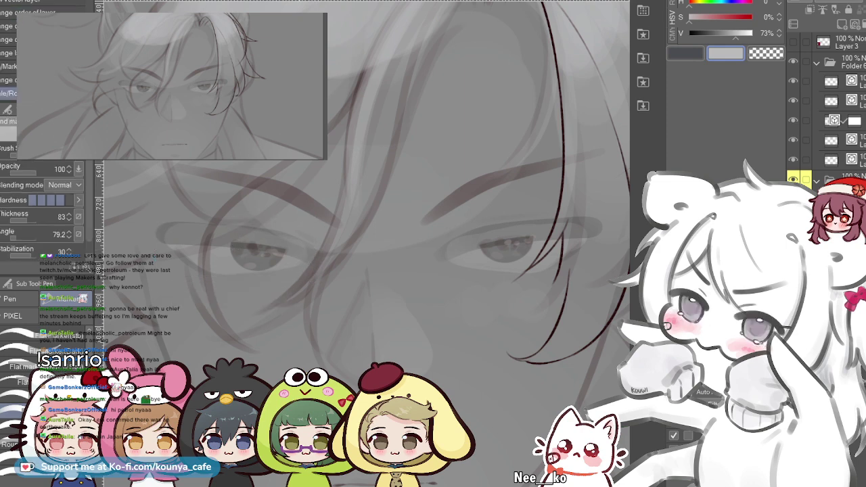
scroll(290, 218, down, 5)
drag(291, 219, 323, 229)
key(ctrl+plus)
key(ctrl+plus)
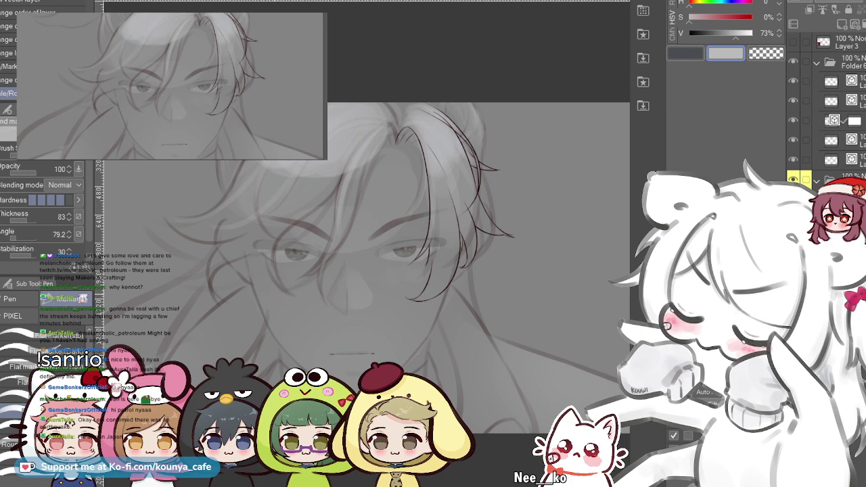
- Add a new vector layer and change its position in the layer order
scroll(282, 311, up, 2)
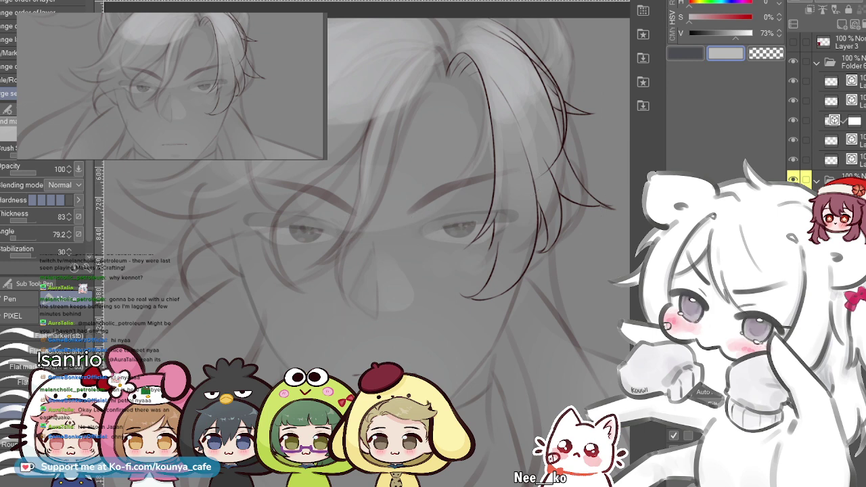
scroll(474, 290, down, 2)
mouse_move(488, 299)
mouse_down()
mouse_move(406, 287)
mouse_move(444, 273)
mouse_up()
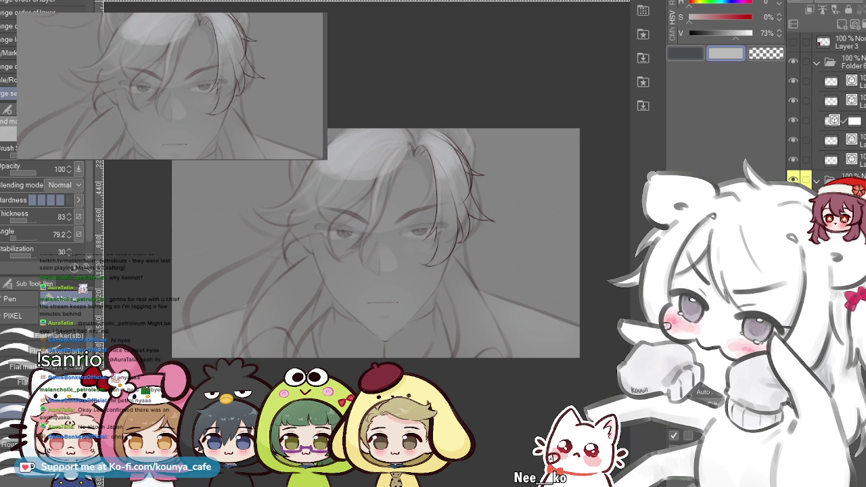
key(ctrl+shift+n)
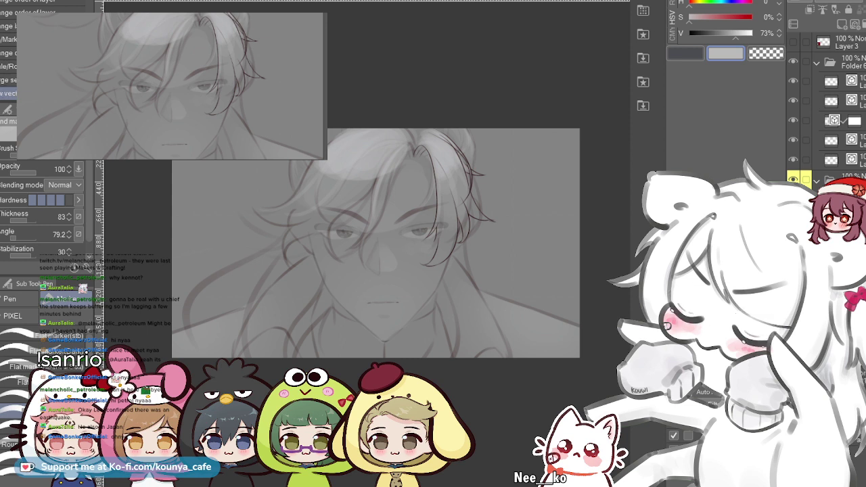
key(ctrl+bracketright)
key(ctrl+z)
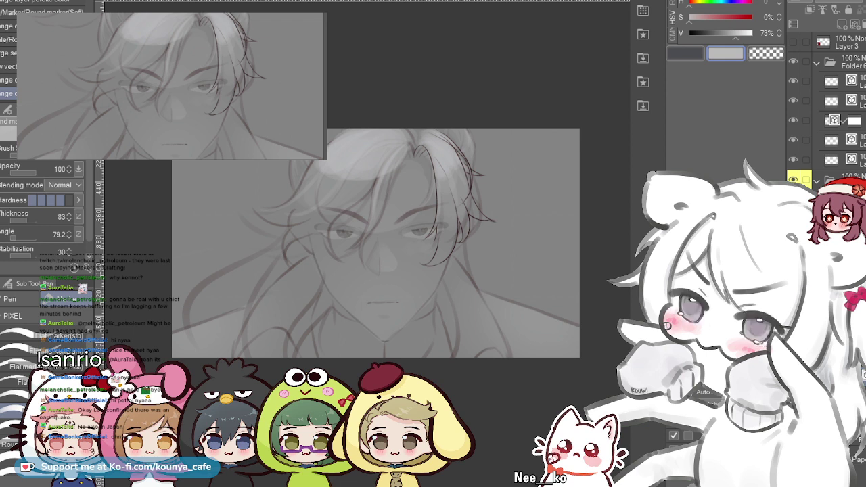
- Shade the background around the figure with dark grey soft marker strokes, concentrating on the corners and outer edges
key(ctrl+minus)
key(ctrl+minus)
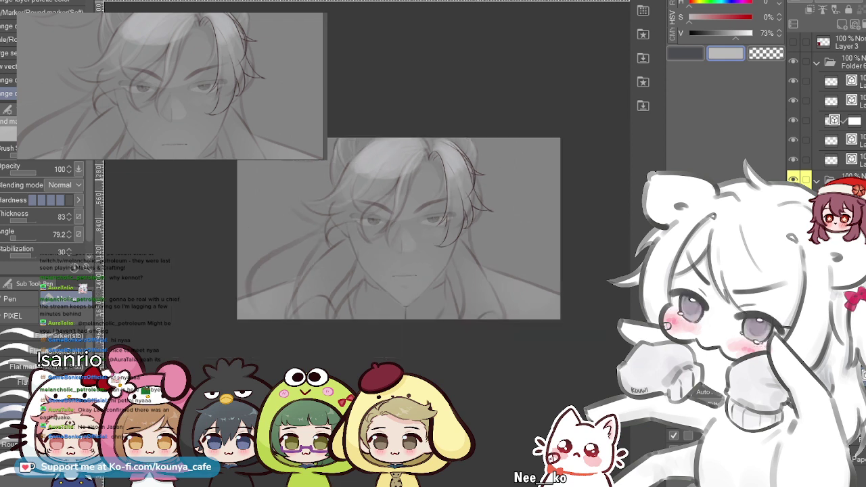
key(x)
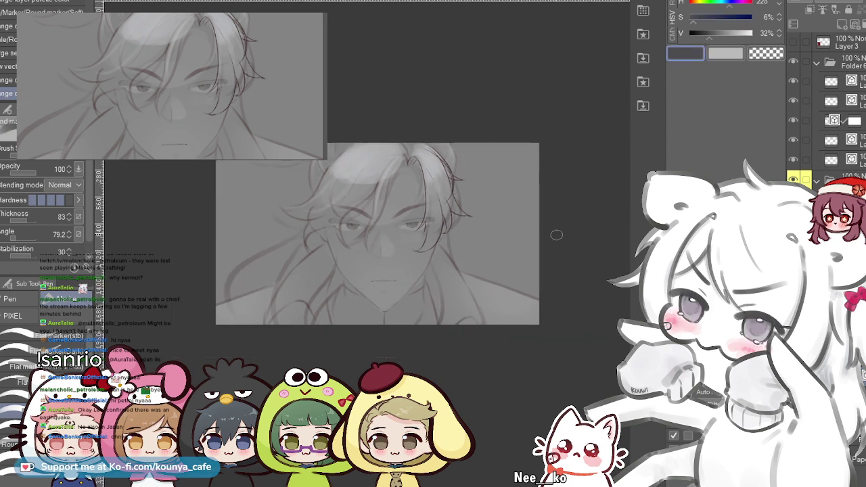
drag(488, 207, 466, 213)
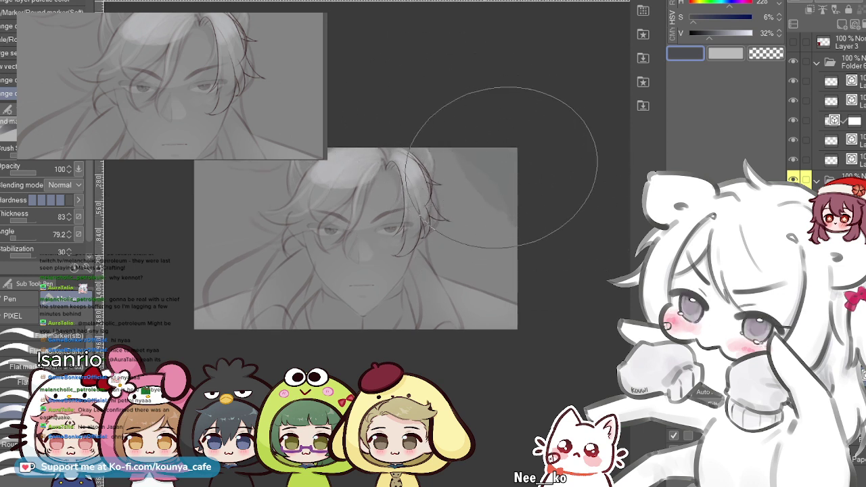
drag(546, 228, 541, 234)
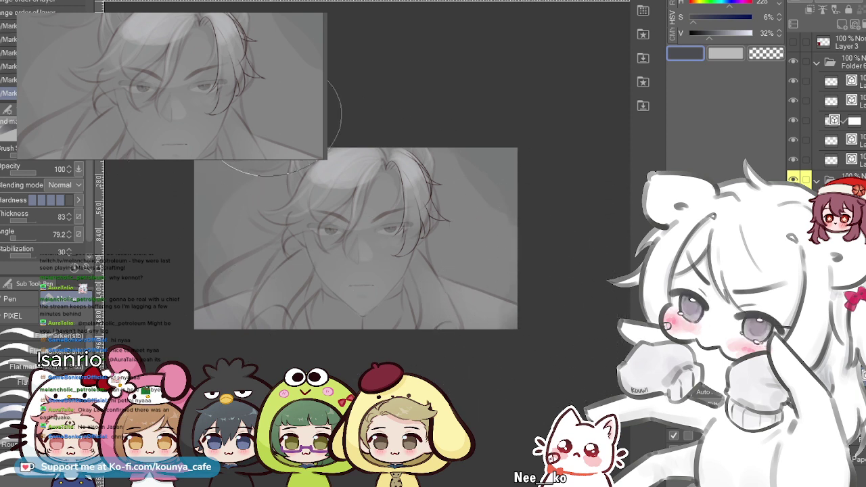
scroll(236, 150, down, 1)
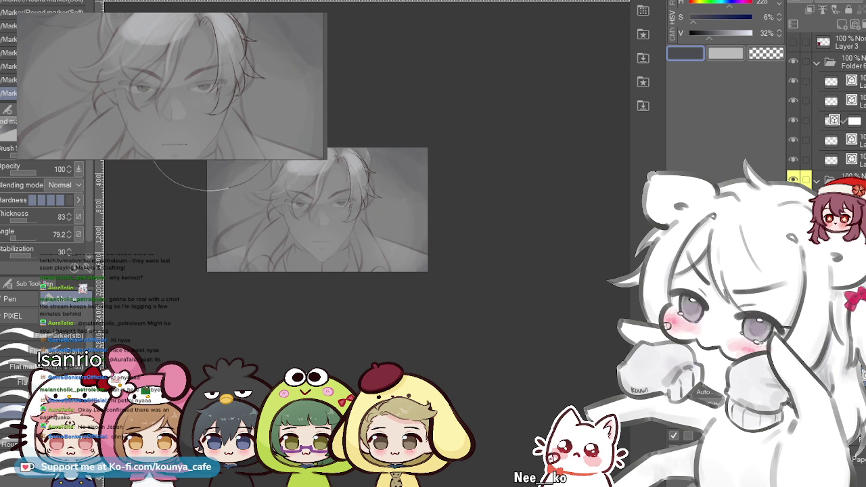
scroll(355, 149, up, 3)
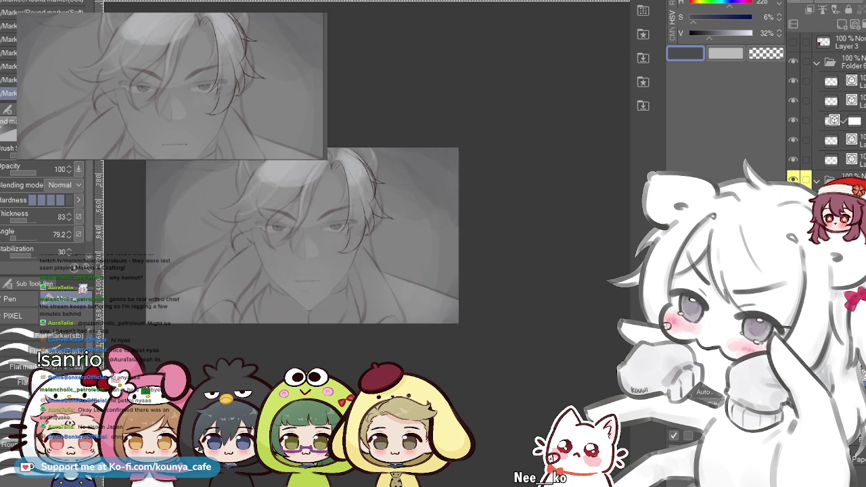
- Rasterize the background shading layer and smooth its dark grey strokes into soft gradients with the Blend tool
drag(355, 149, 413, 147)
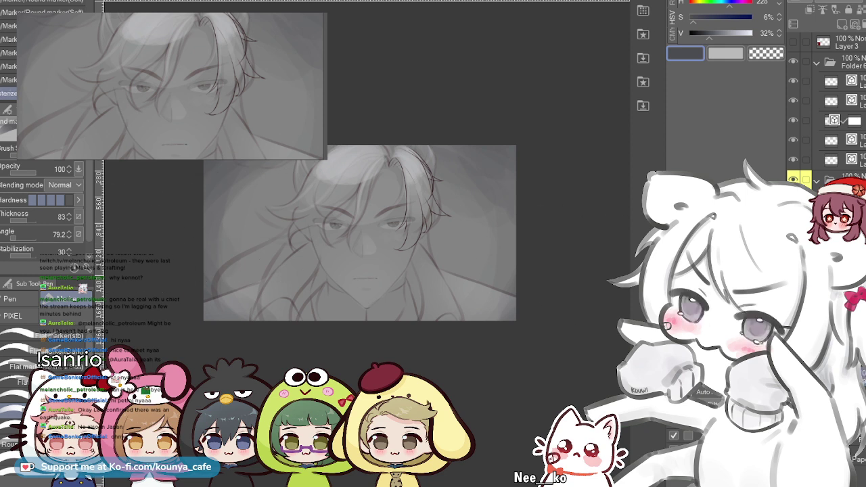
key(j)
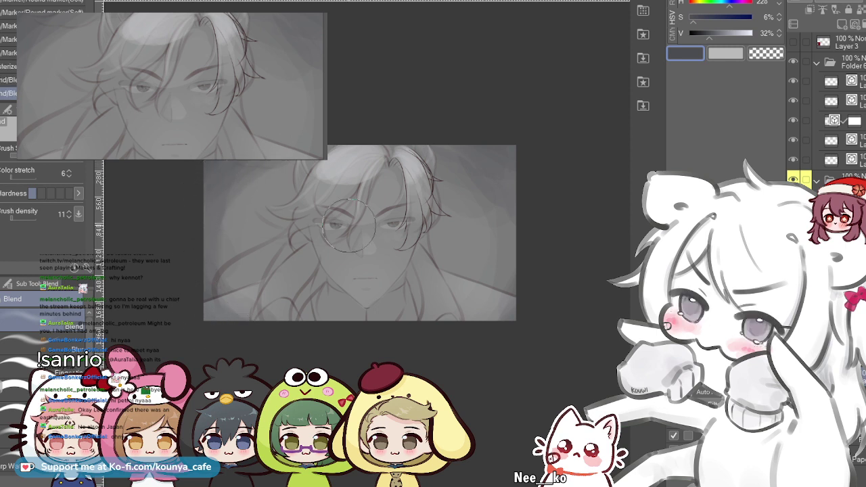
drag(484, 162, 460, 170)
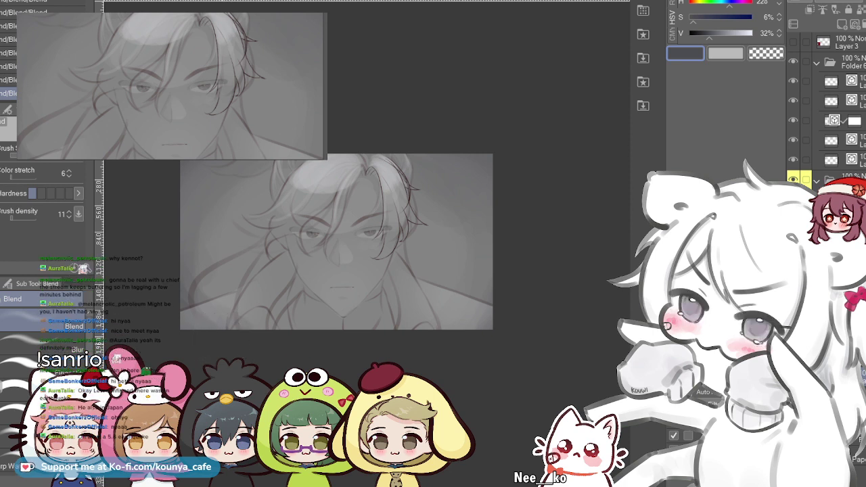
drag(200, 287, 244, 292)
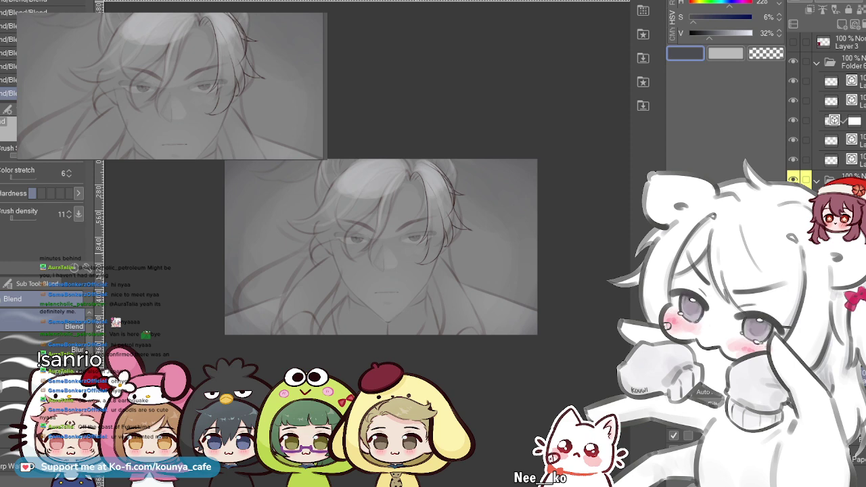
- Add a new raster layer and paint light grey marker over the shoulder on the portrait's left side
scroll(406, 233, up, 3)
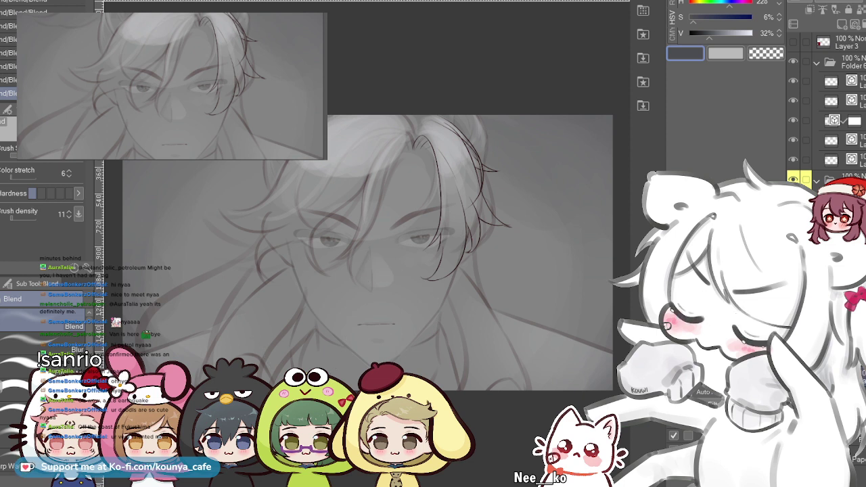
key(x)
key(ctrl+shift+n)
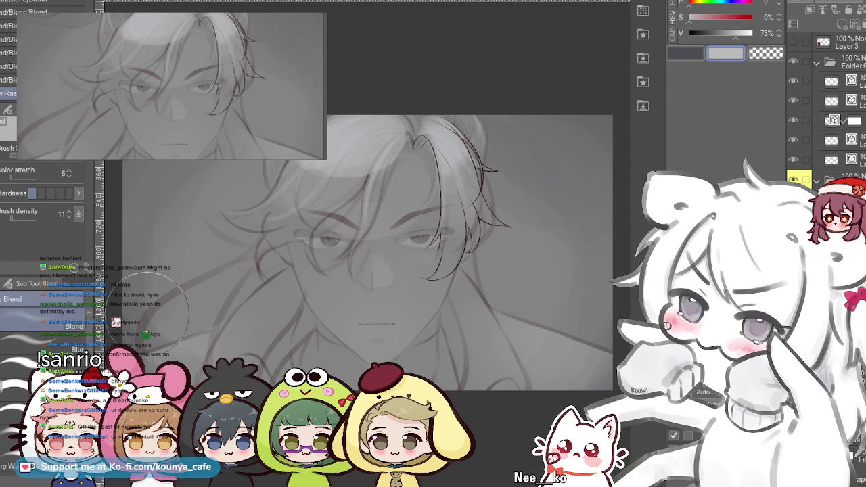
key(p)
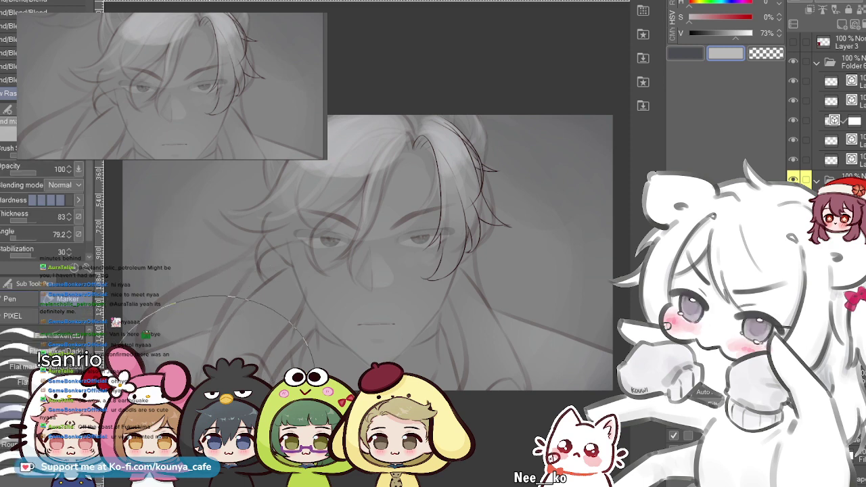
drag(129, 416, 136, 409)
key(ctrl+z)
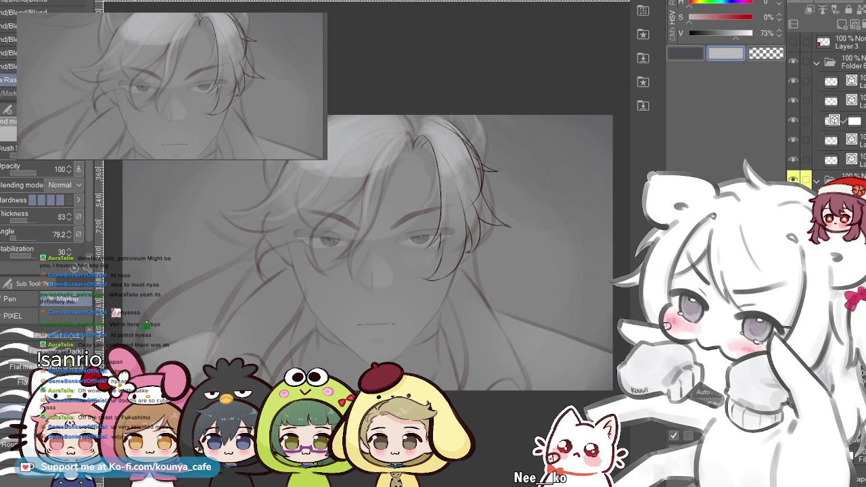
drag(195, 349, 197, 354)
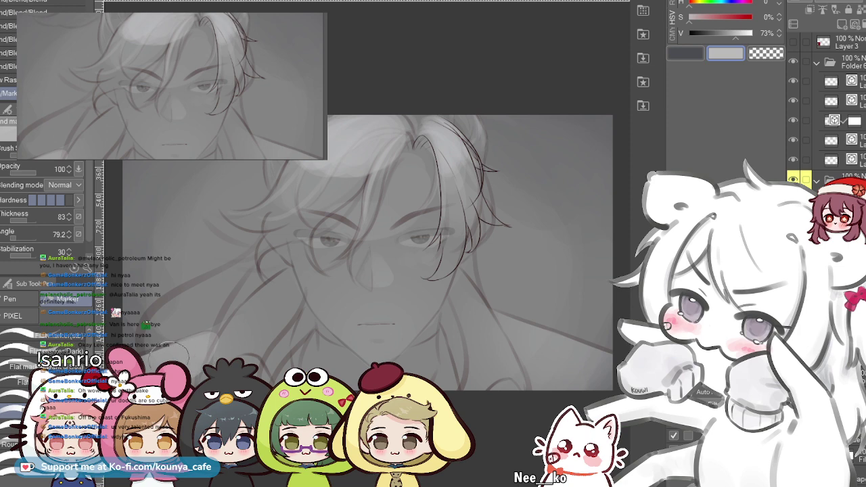
- Try light grey marker strokes across the shoulder on the portrait's right side, undoing the attempts
mouse_move(496, 319)
mouse_down()
mouse_move(572, 349)
mouse_move(544, 339)
mouse_up()
key(ctrl+z)
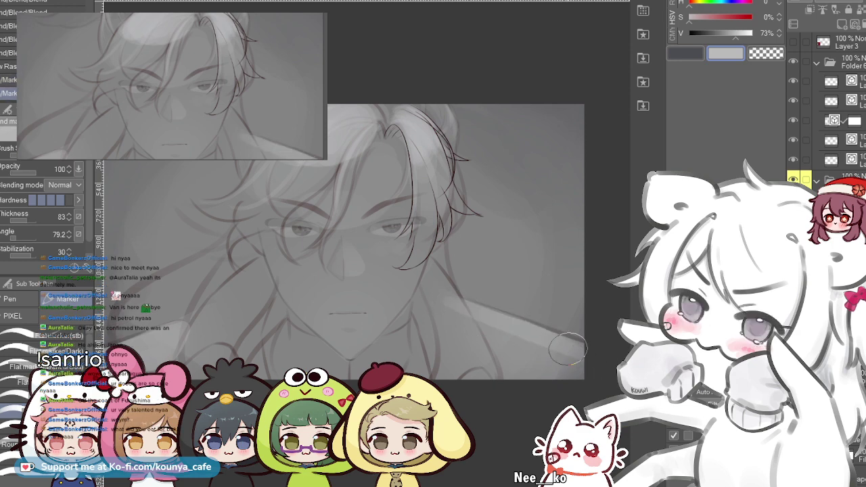
key(period)
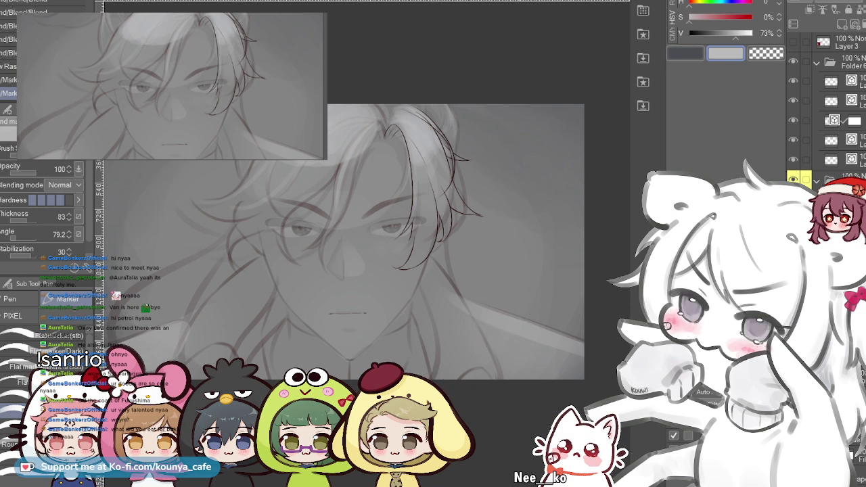
scroll(512, 316, up, 3)
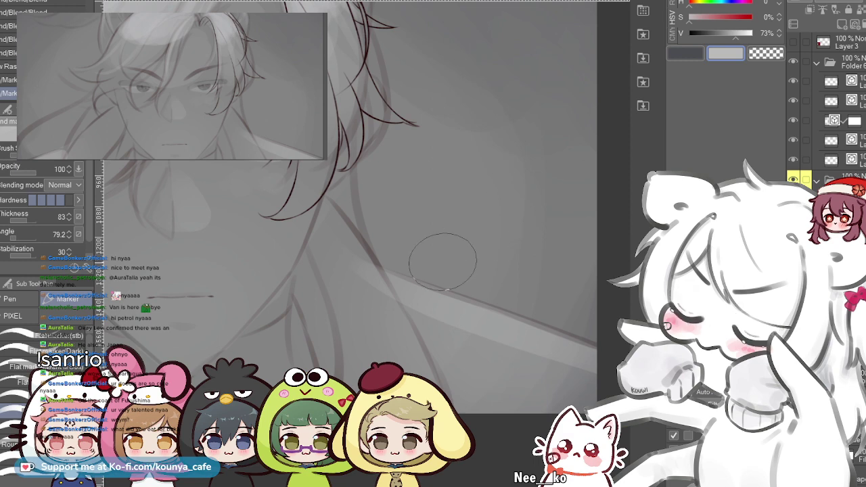
key(ctrl+z)
scroll(423, 292, down, 2)
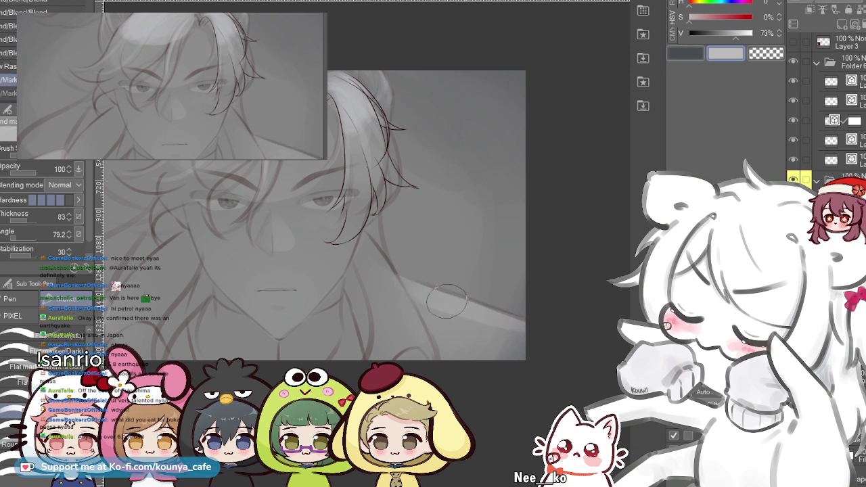
scroll(490, 298, down, 2)
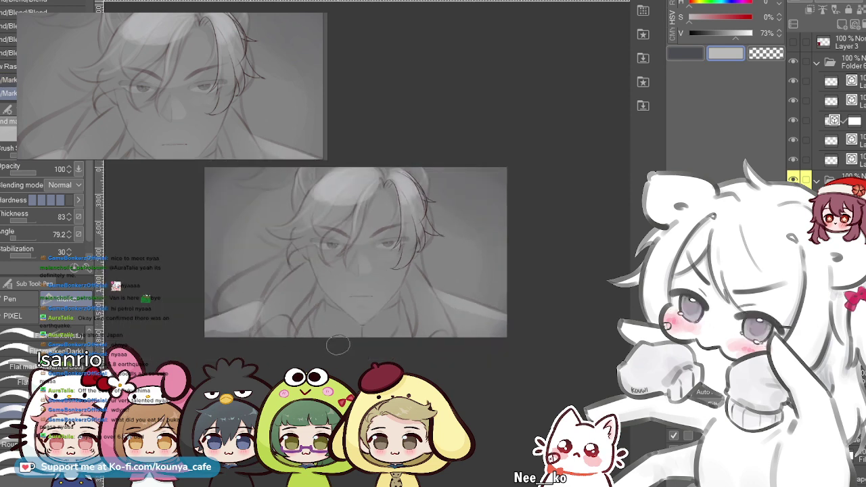
- Paint long light grey marker strokes along the upper edge of the portrait's right shoulder
scroll(467, 324, up, 3)
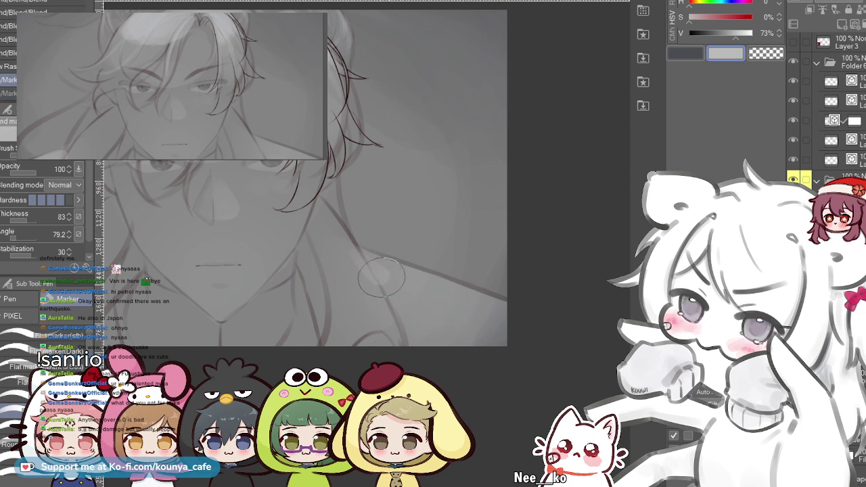
drag(345, 241, 504, 303)
mouse_move(370, 257)
mouse_down()
mouse_move(413, 288)
mouse_move(502, 305)
mouse_up()
scroll(478, 296, down, 3)
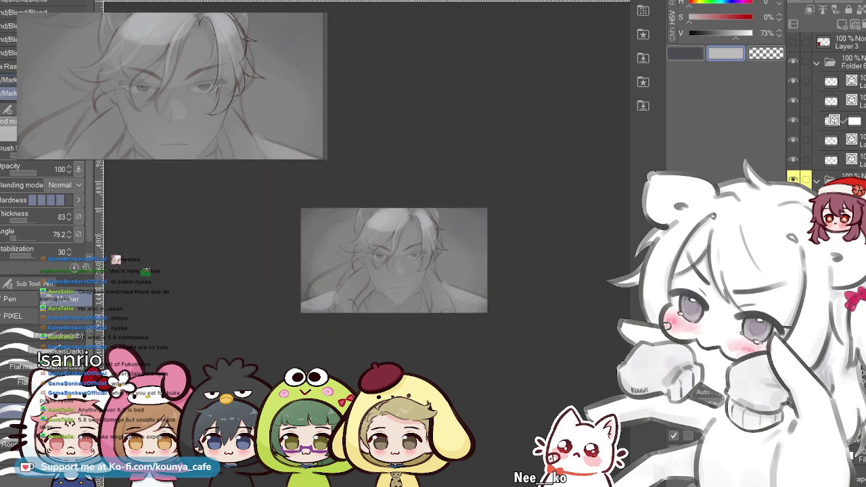
- Paint light grey marker along the line between the portrait's right jaw and shoulder, undoing unsuitable strokes
scroll(418, 292, up, 5)
scroll(466, 293, down, 2)
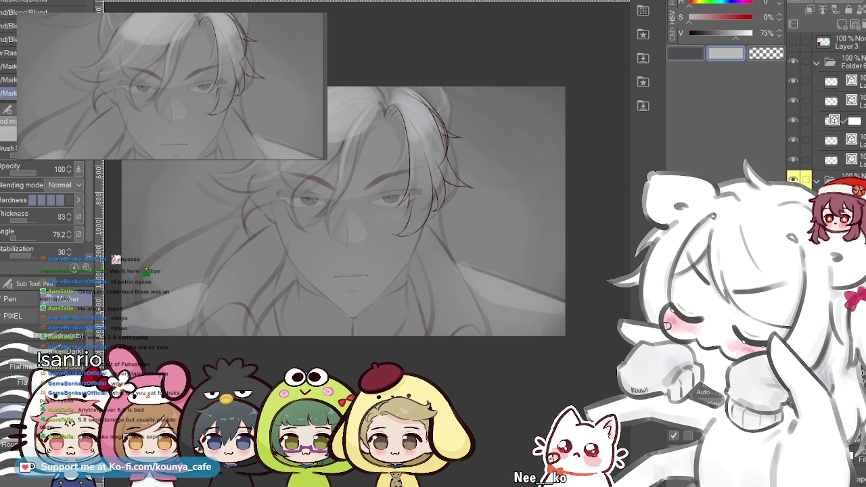
scroll(379, 241, down, 2)
scroll(379, 241, up, 3)
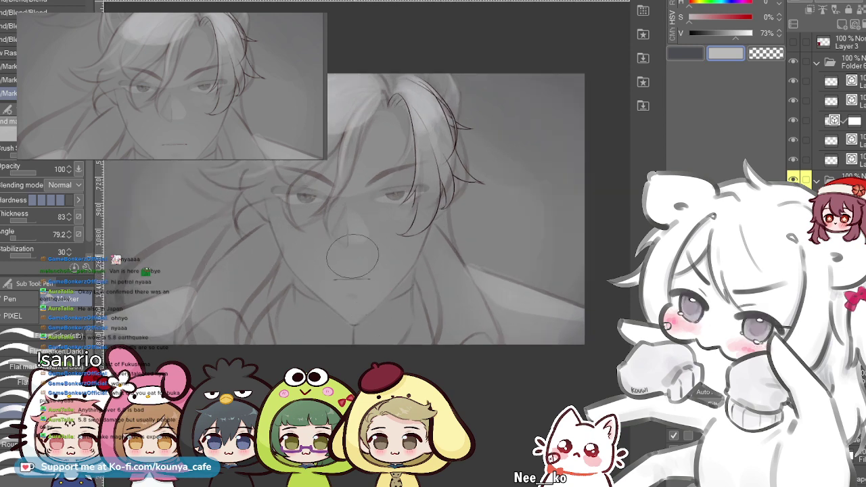
drag(444, 239, 481, 318)
key(ctrl+z)
mouse_move(440, 238)
mouse_down()
mouse_move(474, 302)
mouse_move(433, 235)
mouse_move(467, 276)
mouse_up()
key(ctrl+z)
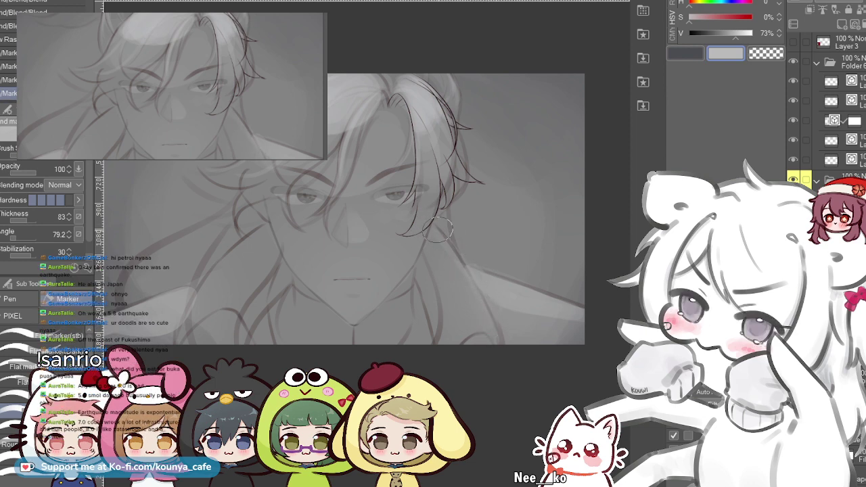
- Try light grey marker strokes along the line running from the portrait's left ear down to the shoulder
drag(249, 248, 281, 235)
key(comma)
scroll(251, 244, up, 2)
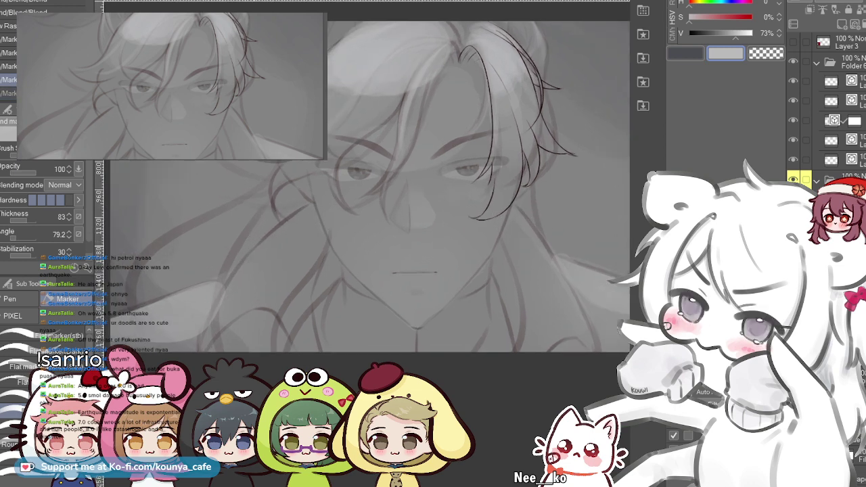
key(ctrl+plus)
key(ctrl+plus)
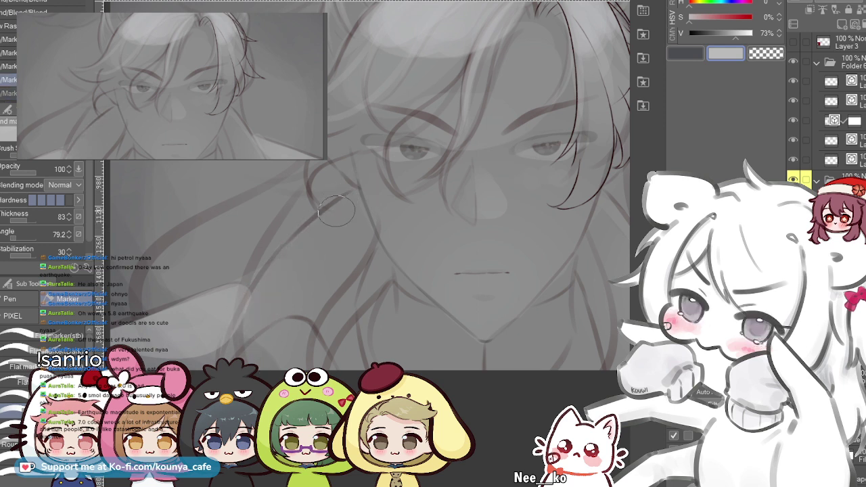
drag(264, 272, 265, 275)
key(ctrl+z)
drag(348, 198, 257, 287)
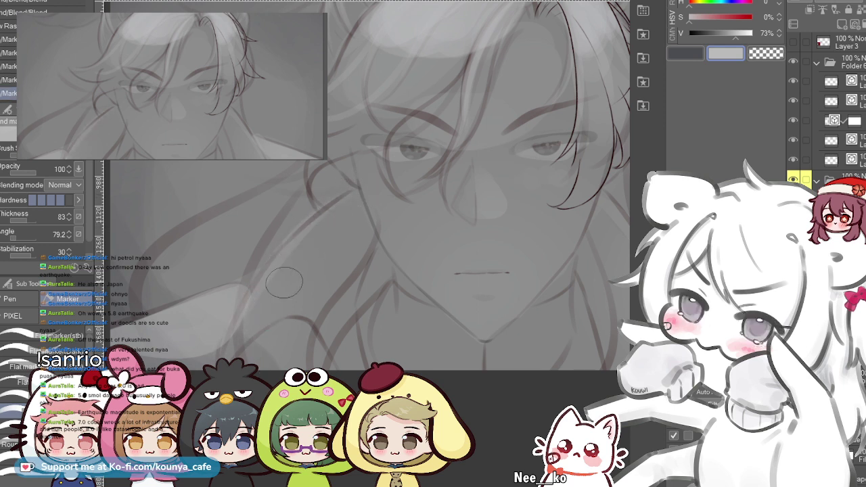
key(comma)
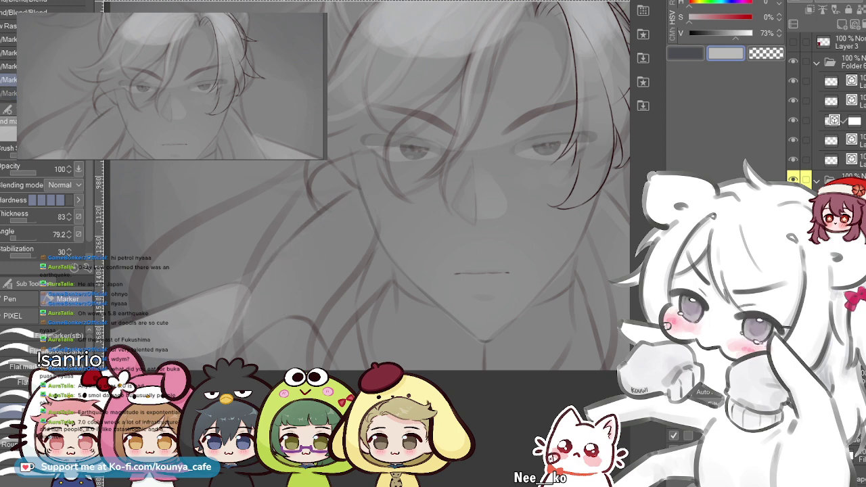
- Paint a narrow light grey marker band beneath the line from the left ear to the shoulder, undoing unsuitable strokes
scroll(322, 256, up, 2)
mouse_move(396, 176)
mouse_down()
mouse_move(294, 259)
mouse_move(274, 321)
mouse_up()
key(ctrl+z)
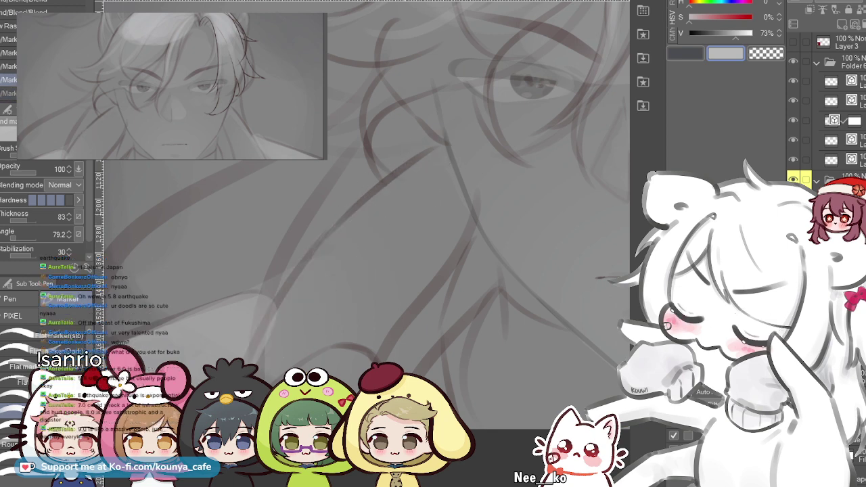
drag(446, 163, 286, 313)
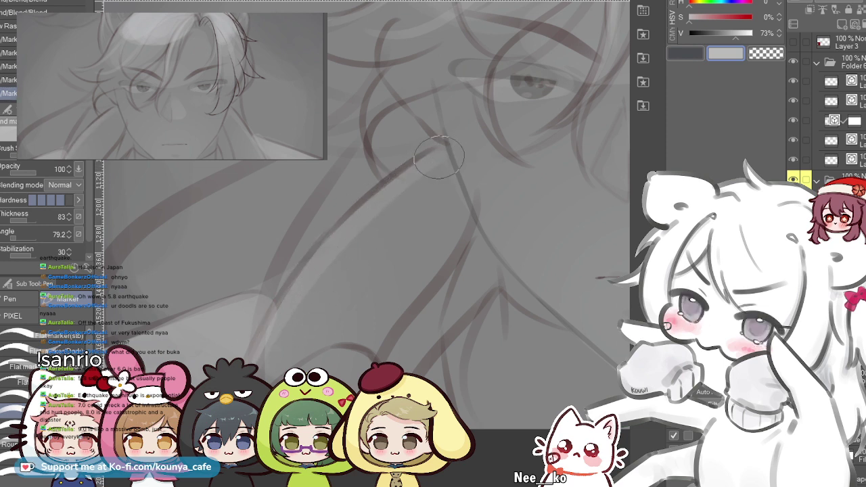
key(comma)
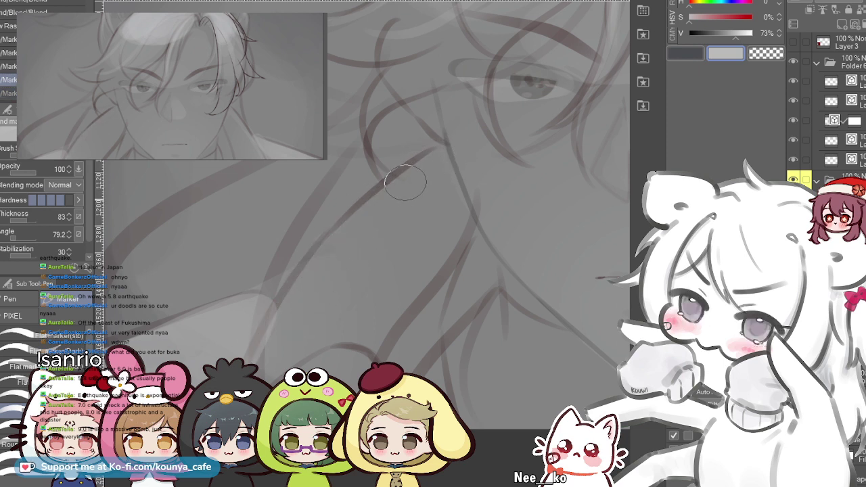
key(period)
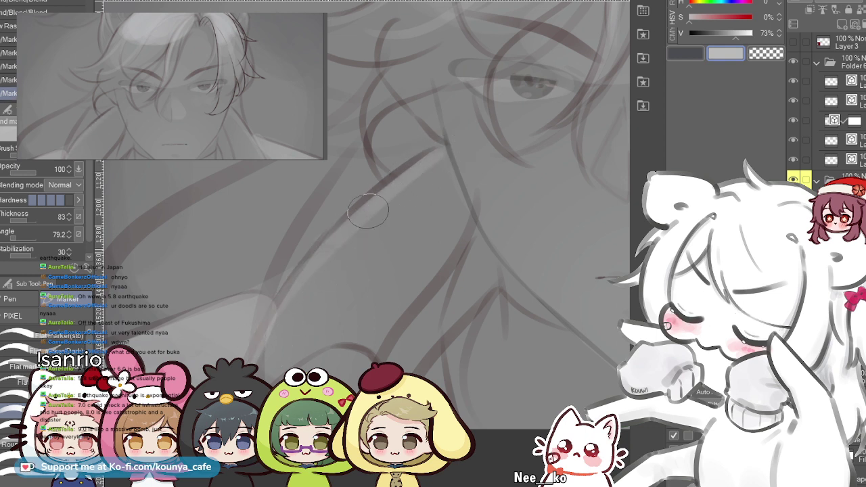
key(period)
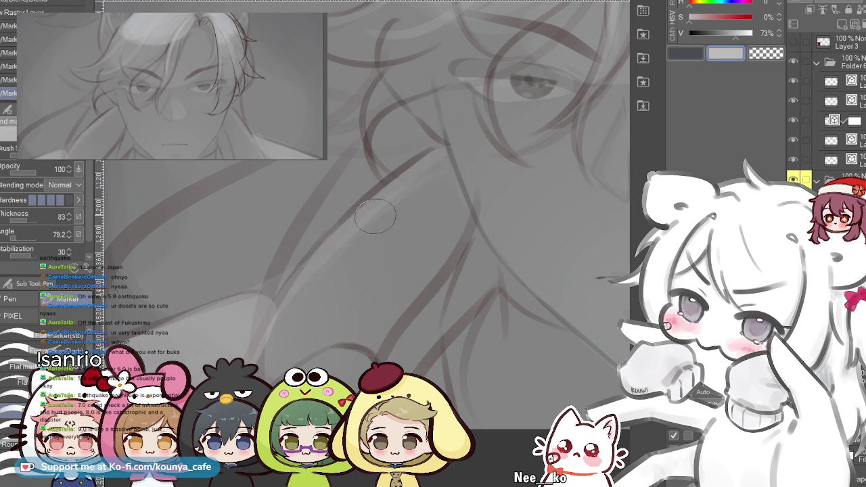
key(period)
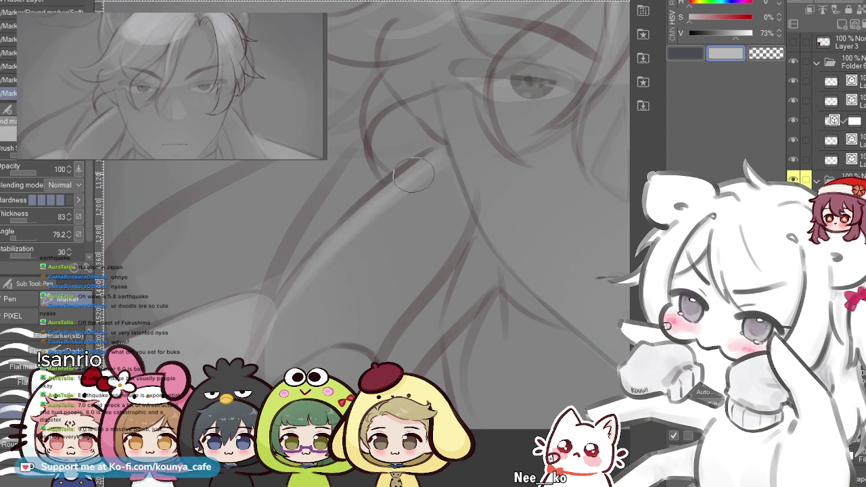
- Try a light grey marker stroke between the jaw and the shoulder on the portrait's right side
scroll(307, 266, down, 5)
scroll(383, 325, down, 1)
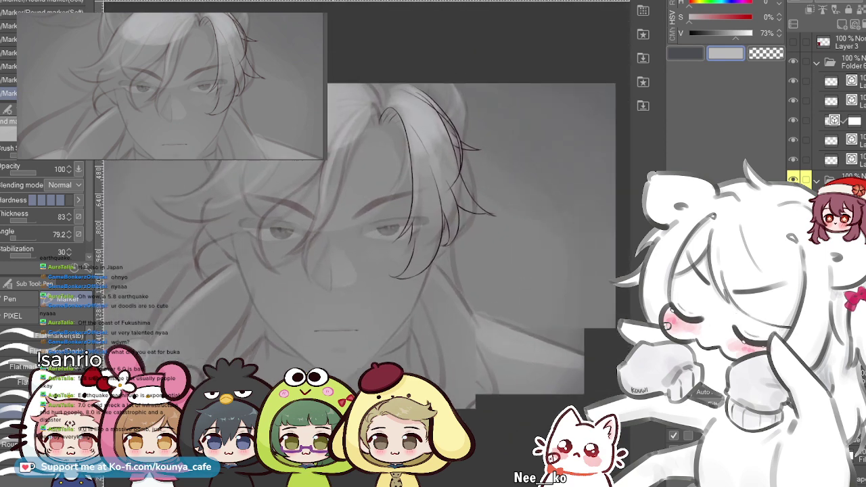
scroll(383, 324, up, 2)
scroll(382, 325, down, 2)
scroll(455, 267, up, 1)
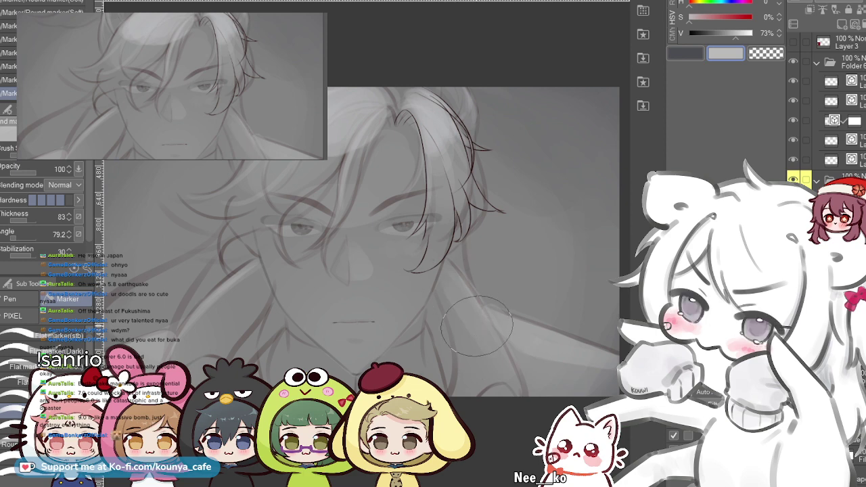
drag(465, 314, 463, 339)
key(ctrl+z)
- Enlarge the marker and paint a broad, soft light grey stroke from beneath the left ear toward the shoulder, undoing unsuitable strokes
key(])
key(])
key(])
key(])
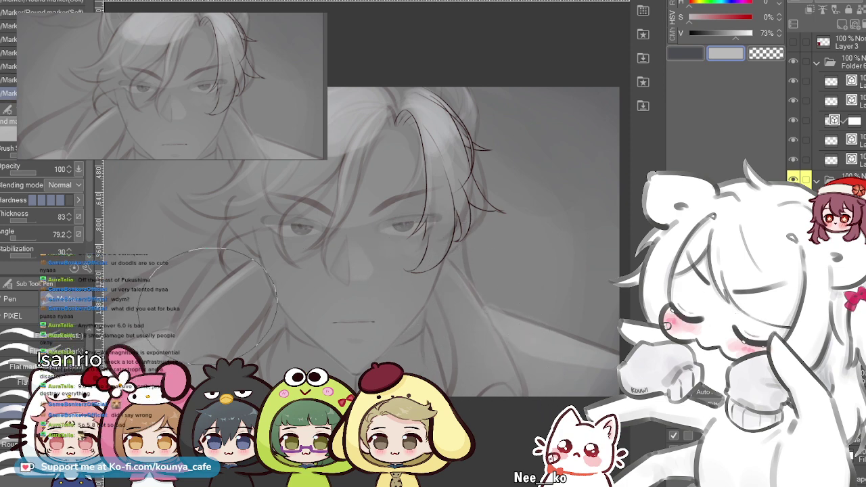
scroll(150, 339, up, 2)
drag(294, 228, 339, 223)
drag(381, 277, 355, 318)
key(ctrl+z)
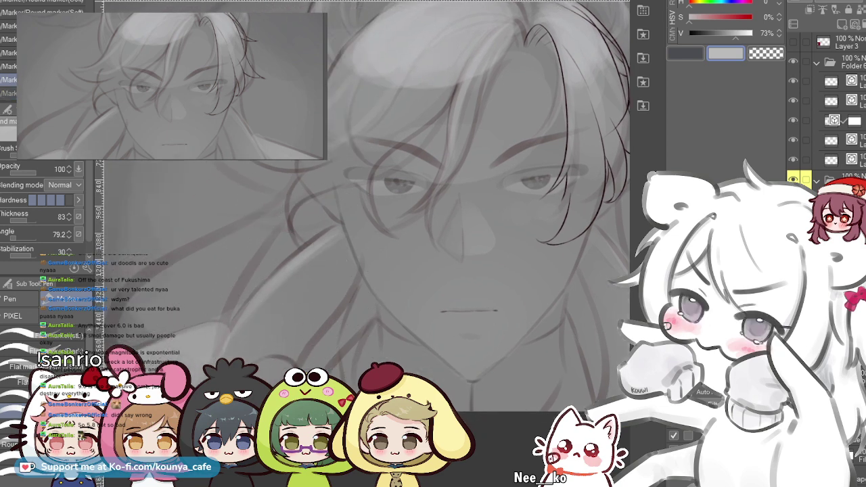
drag(321, 264, 235, 314)
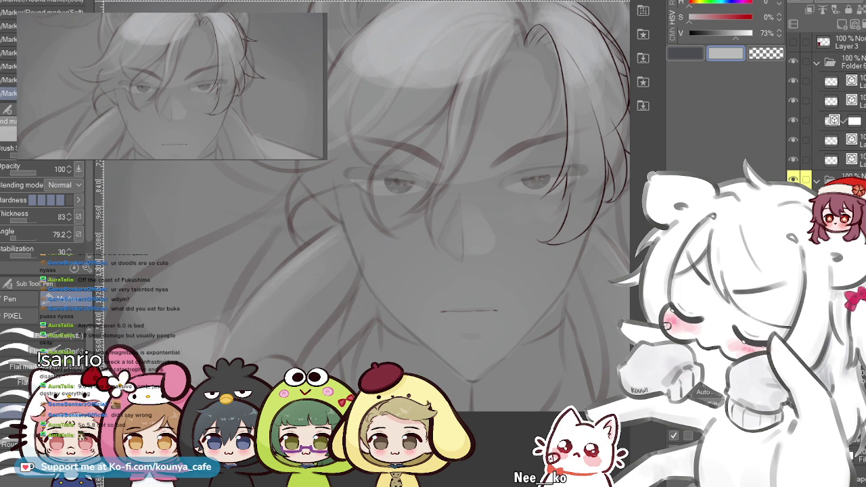
scroll(298, 274, down, 2)
drag(250, 283, 222, 288)
scroll(321, 271, down, 1)
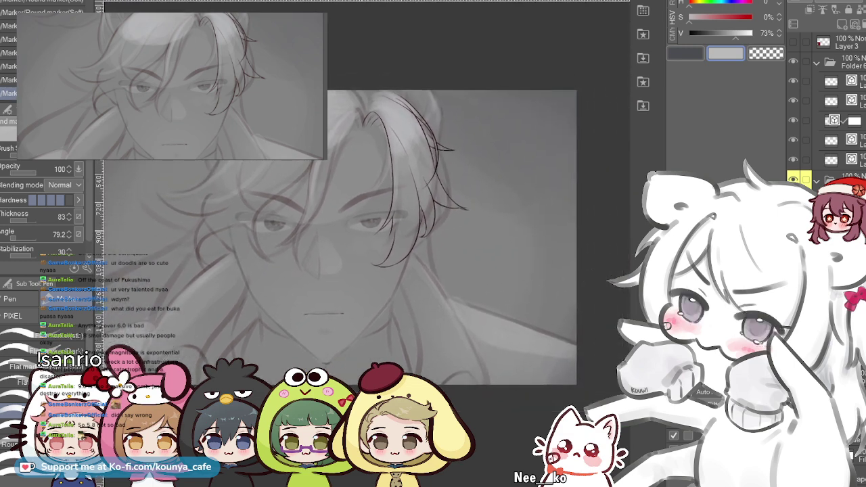
scroll(378, 260, up, 3)
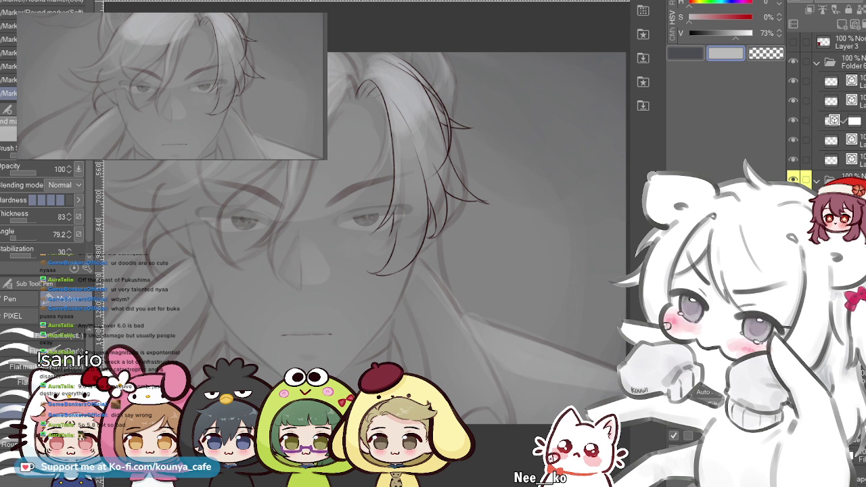
- Try light grey marker strokes over the hair strands above the portrait's right eye
drag(327, 348, 369, 340)
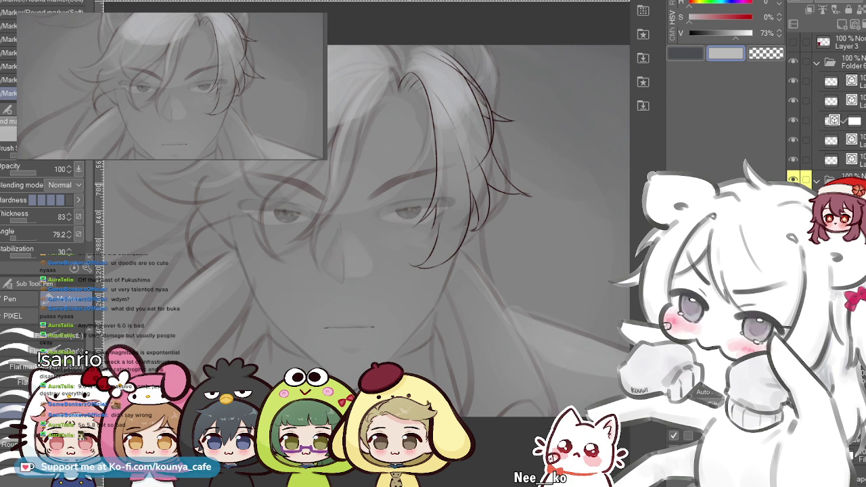
scroll(408, 185, down, 3)
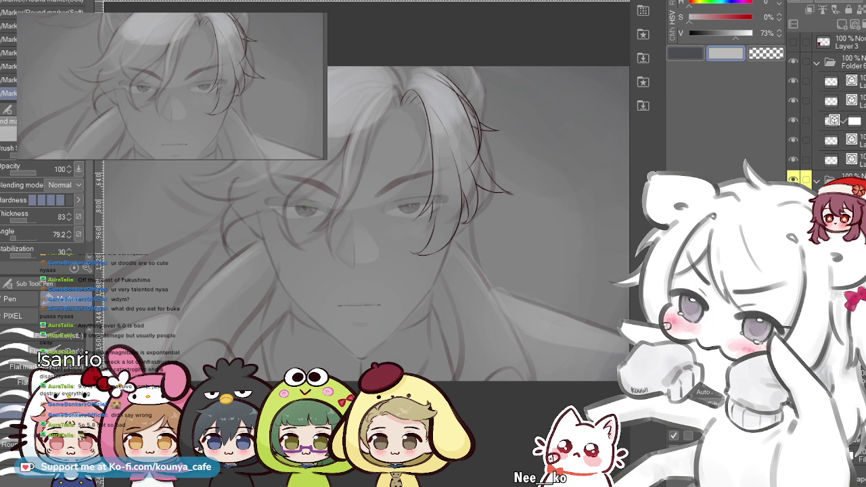
drag(406, 224, 439, 239)
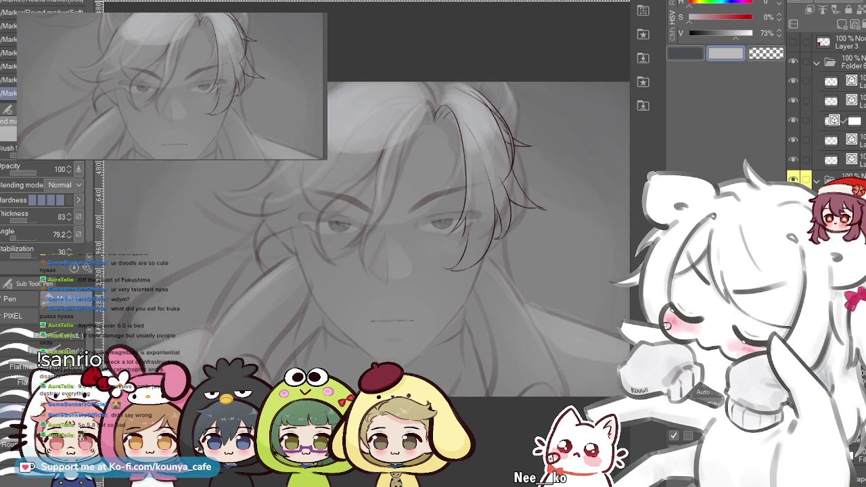
key(ctrl+z)
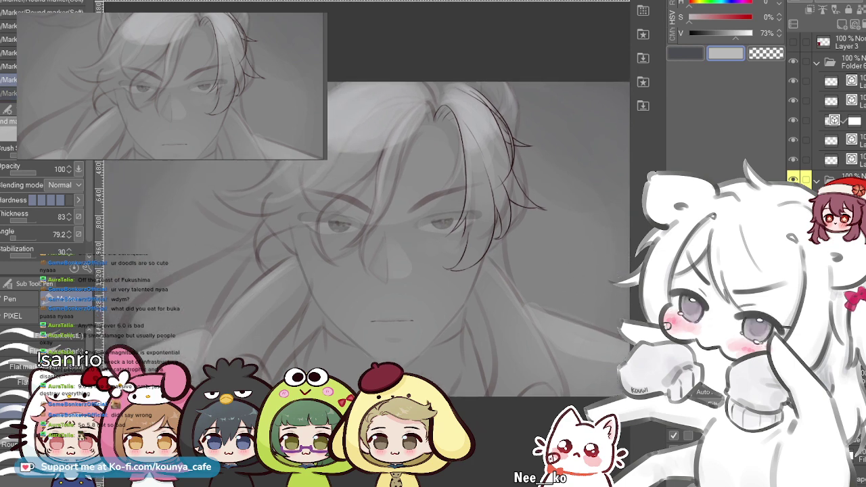
drag(482, 179, 452, 207)
key(ctrl+z)
drag(458, 207, 469, 182)
key(ctrl+z)
key(ctrl+z)
key(ctrl+z)
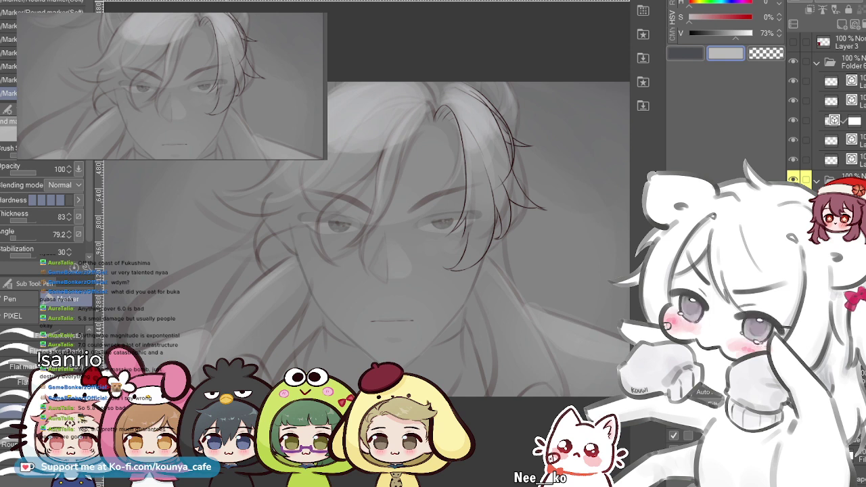
key(ctrl+z)
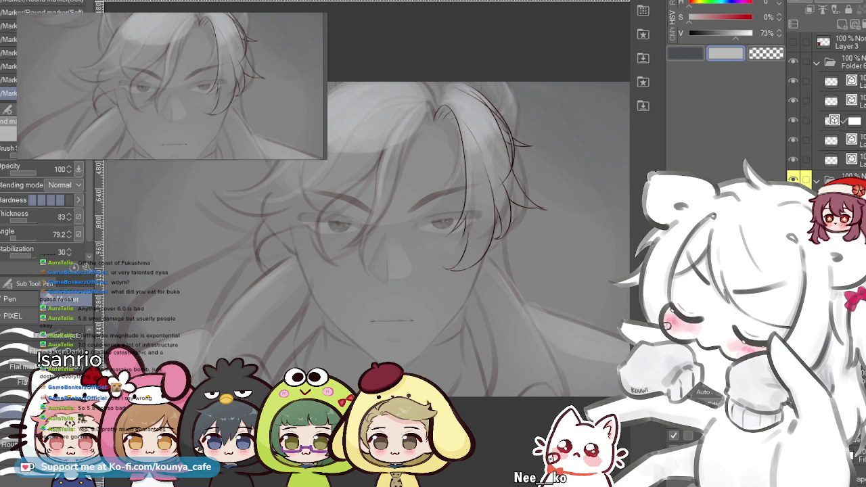
- Try long light grey marker strokes along the curved sketch lines in the background beside the hair
scroll(245, 135, up, 6)
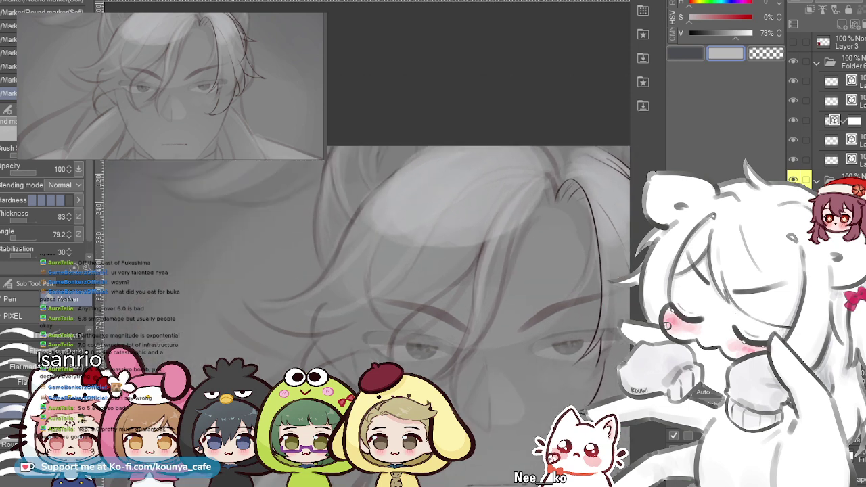
key(ctrl+z)
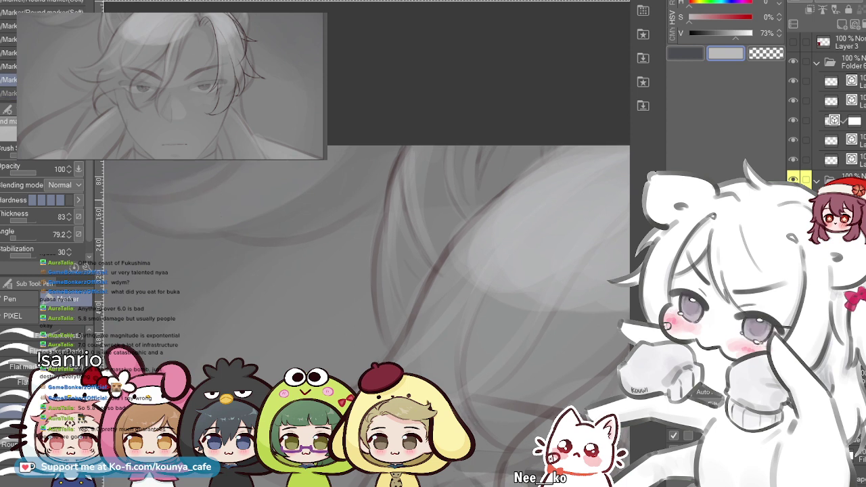
drag(184, 201, 246, 199)
drag(179, 198, 317, 160)
key(ctrl+z)
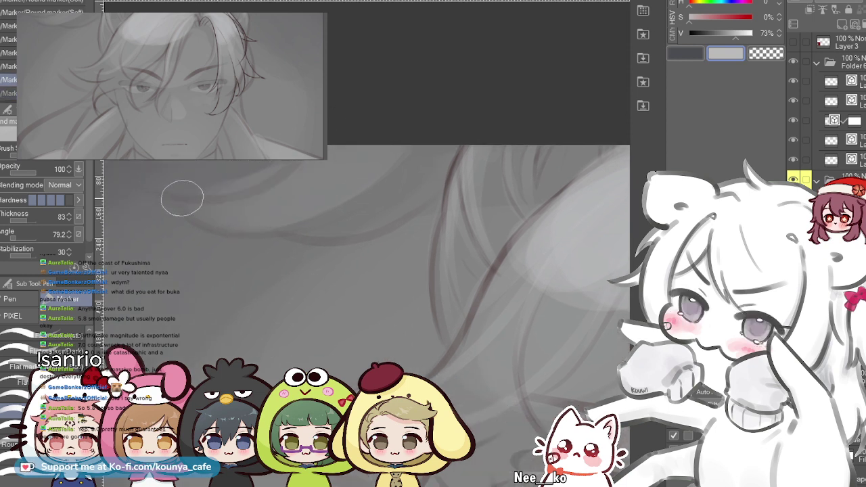
drag(223, 205, 379, 162)
key(ctrl+z)
key(comma)
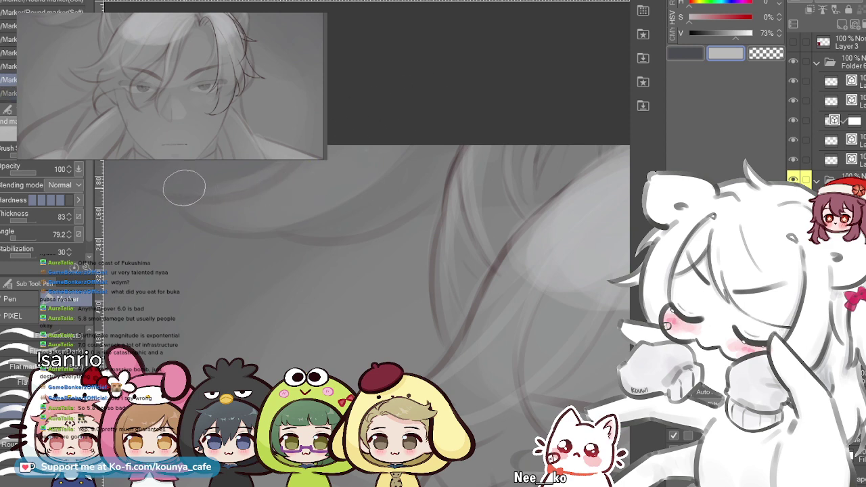
key(period)
scroll(350, 152, down, 3)
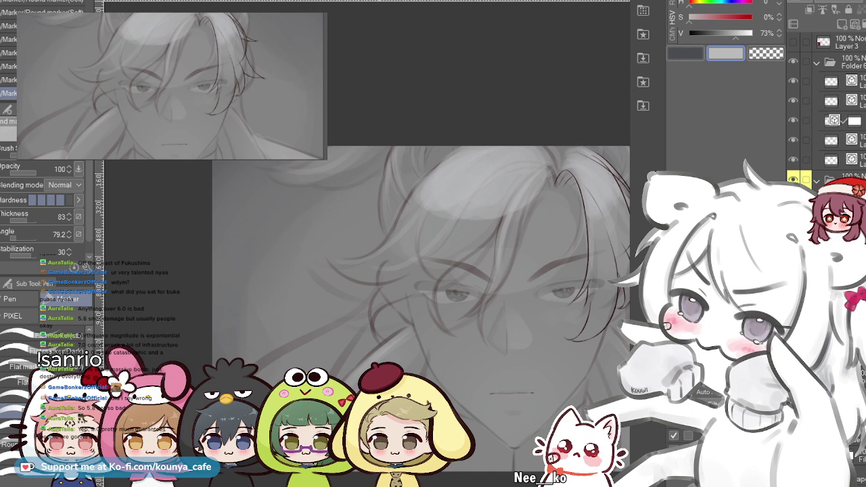
- Save the drawing
scroll(359, 155, down, 2)
scroll(391, 161, up, 1)
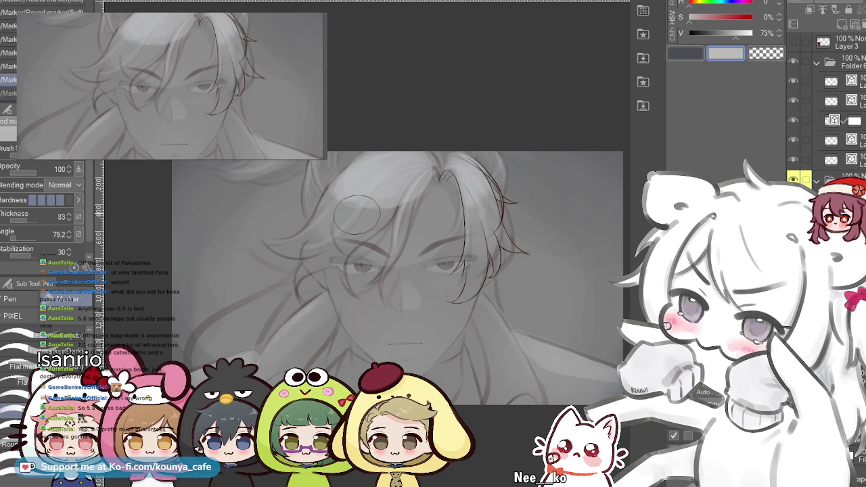
key(ctrl+s)
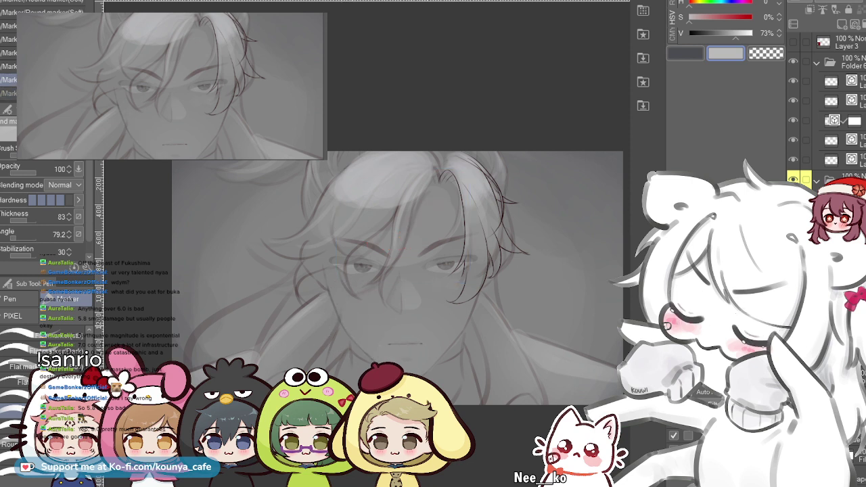
- Paint soft light grey marker over the portrait's left cheek and jaw, undoing unsuitable strokes
drag(336, 297, 389, 362)
key(ctrl+z)
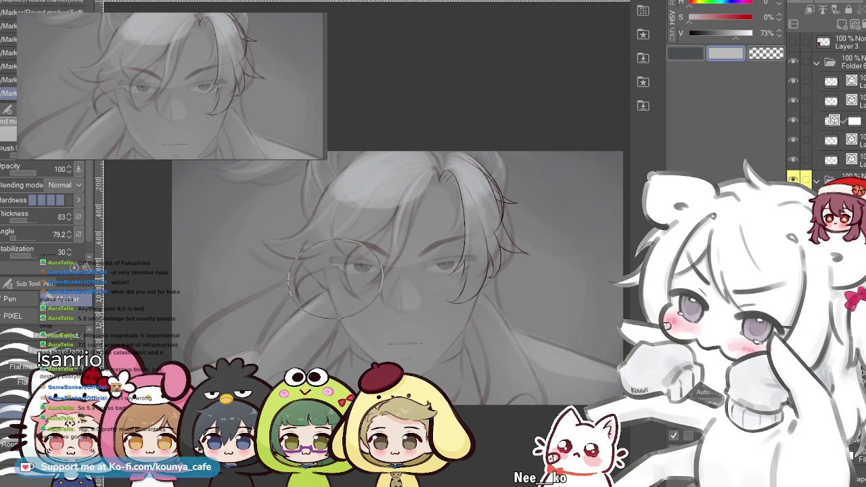
key(ctrl+z)
drag(356, 322, 370, 304)
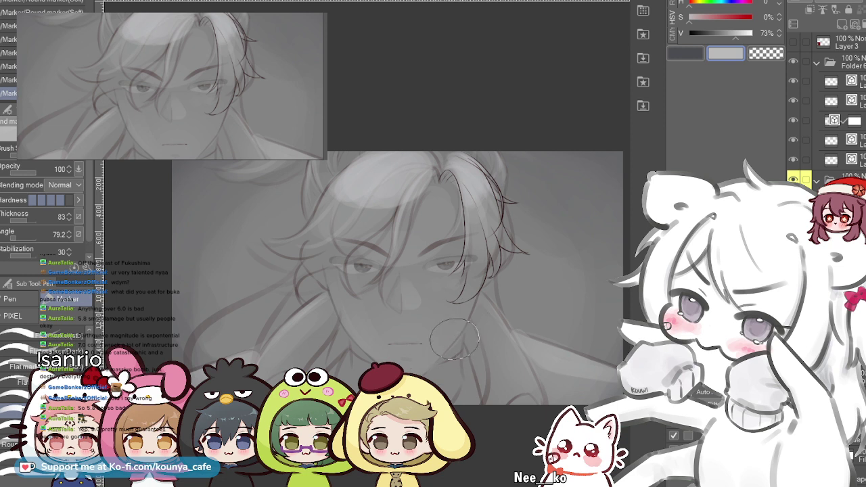
- Examine the greyscale shading of the eyes, nose, cheeks and jaw up close and across the whole portrait
key(bracketright)
key(bracketright)
key(bracketright)
key(bracketright)
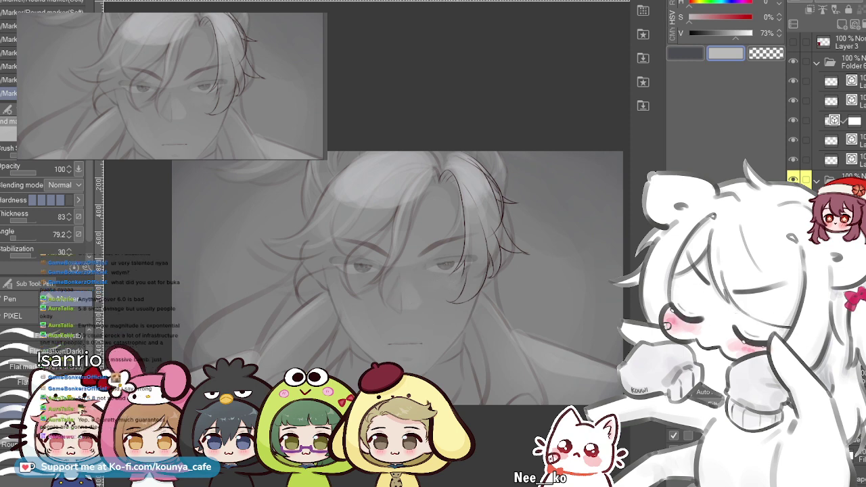
drag(447, 271, 437, 263)
key(ctrl+plus)
key(ctrl+plus)
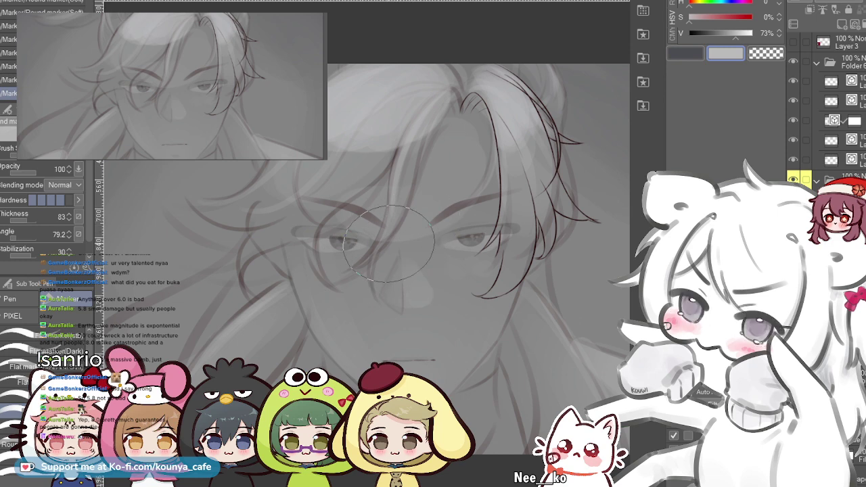
key(ctrl+minus)
key(ctrl+minus)
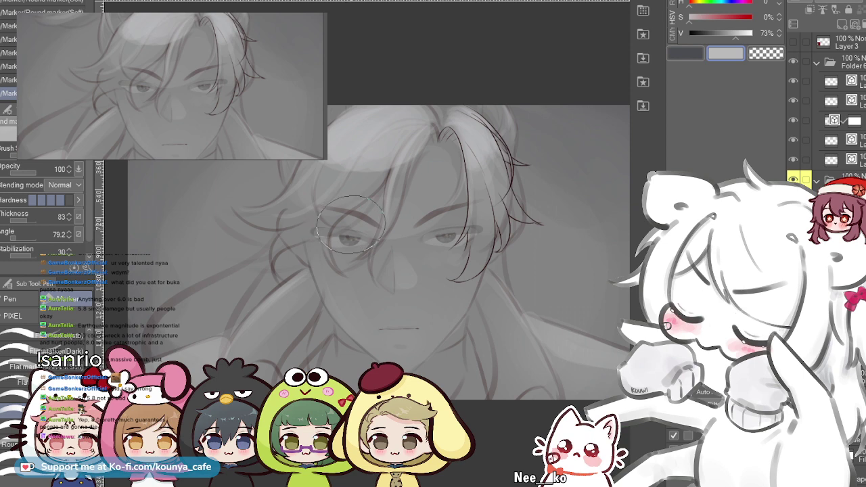
drag(407, 223, 384, 221)
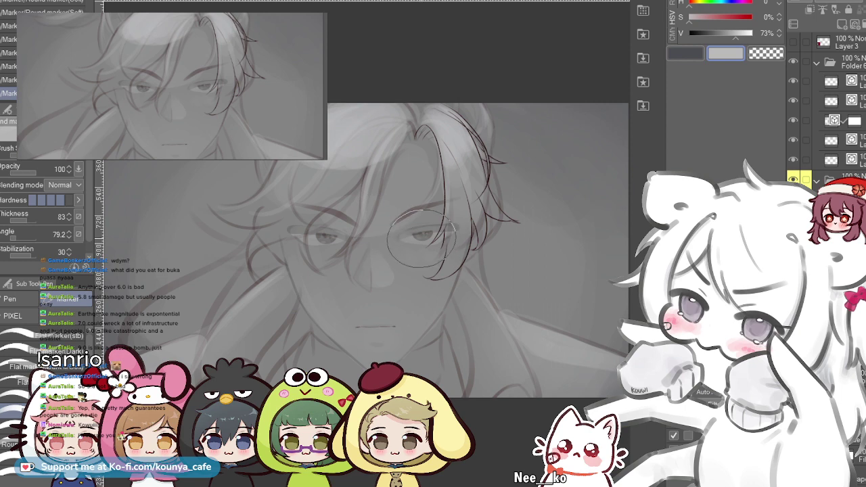
scroll(397, 264, up, 4)
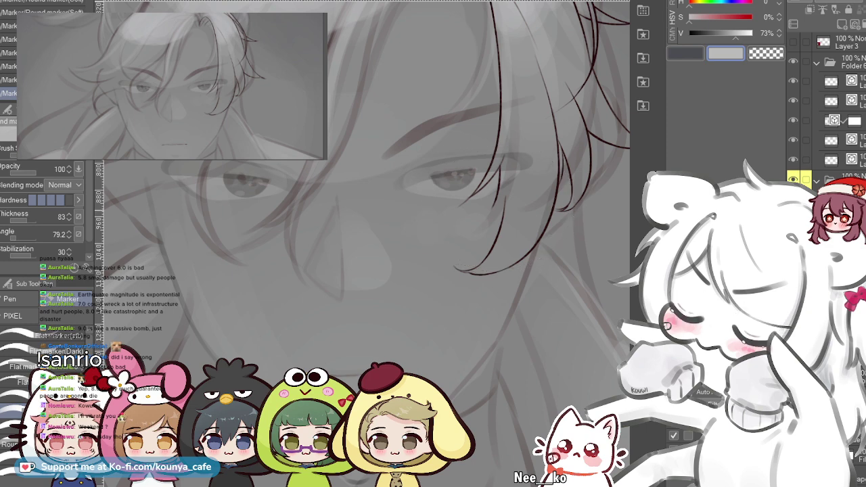
scroll(482, 221, down, 3)
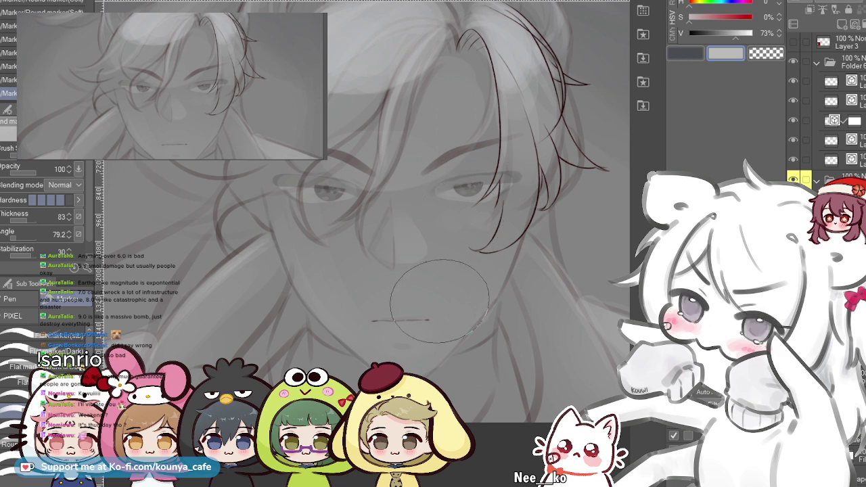
drag(466, 197, 438, 236)
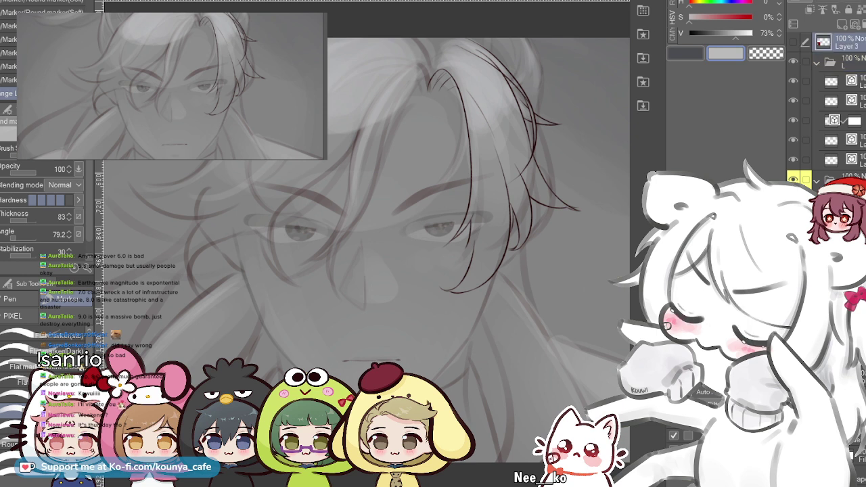
- Collapse the layer folders L and DRFT and select the hidden-opacity Folder 1 beneath them
scroll(825, 108, down, 1)
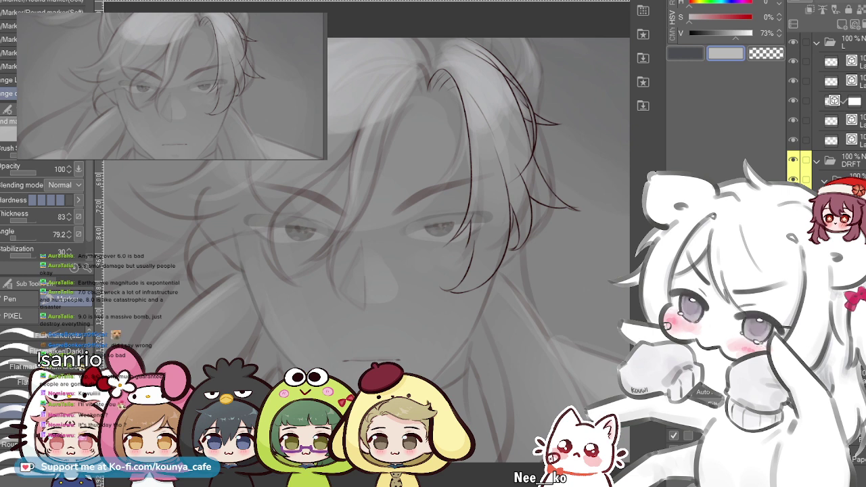
click(847, 43)
click(816, 43)
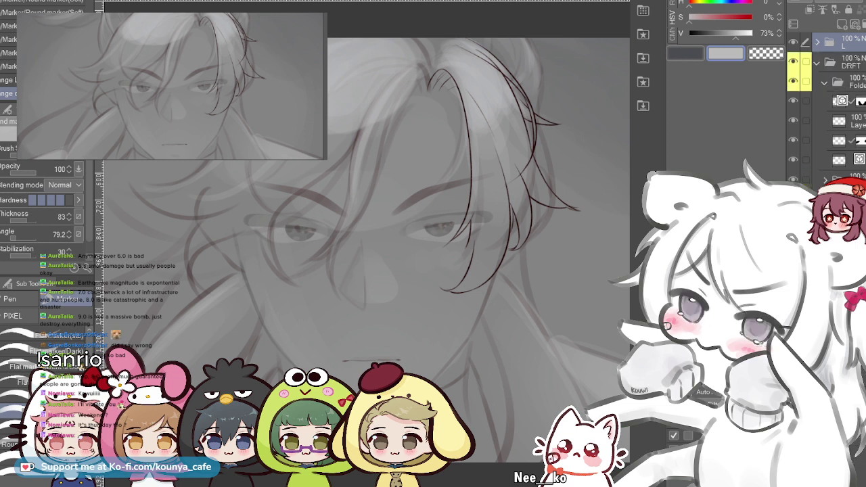
click(817, 62)
click(849, 82)
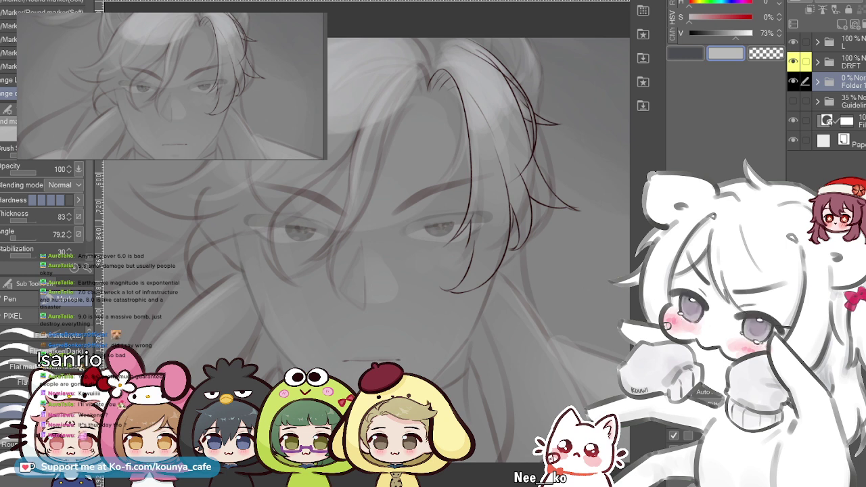
- Create a raster layer in a new folder named P above Folder 1 and sample a dark grey from the drawing
key(ctrl+shift+n)
key(ctrl+g)
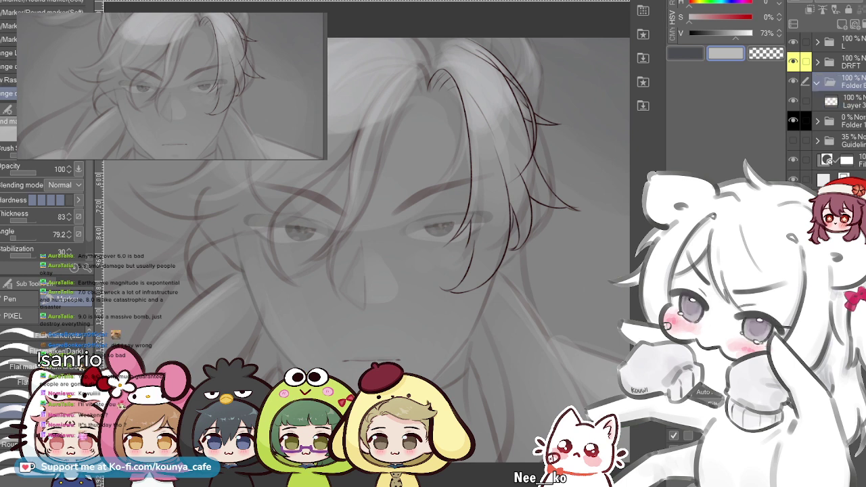
click(850, 101)
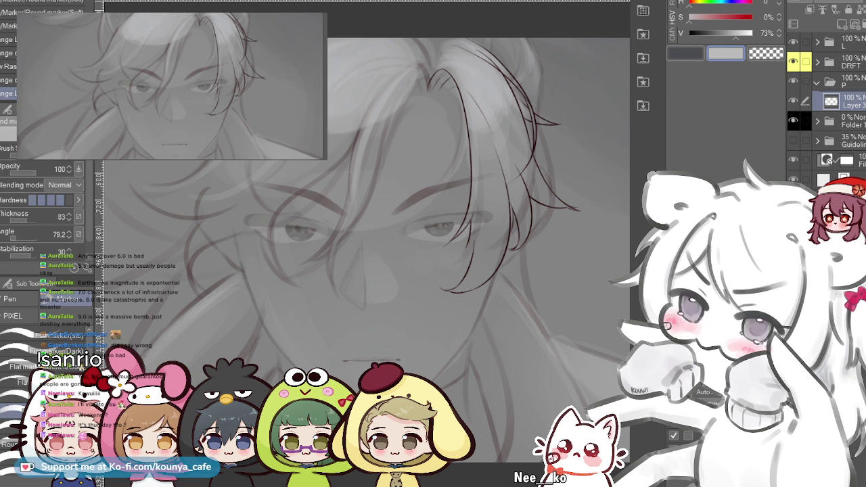
alt+click(468, 139)
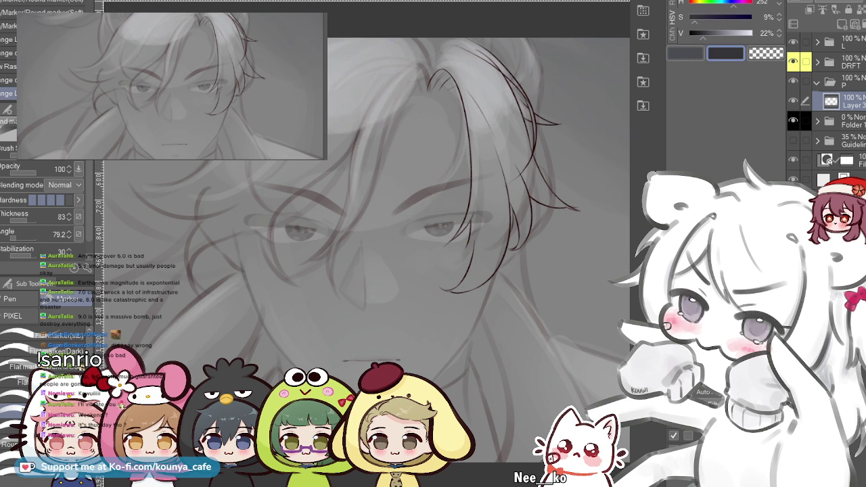
- Switch to the Round marker (Dark) brush and try dark grey strokes over the hair beside the head, undoing unsuitable ones
click(13, 413)
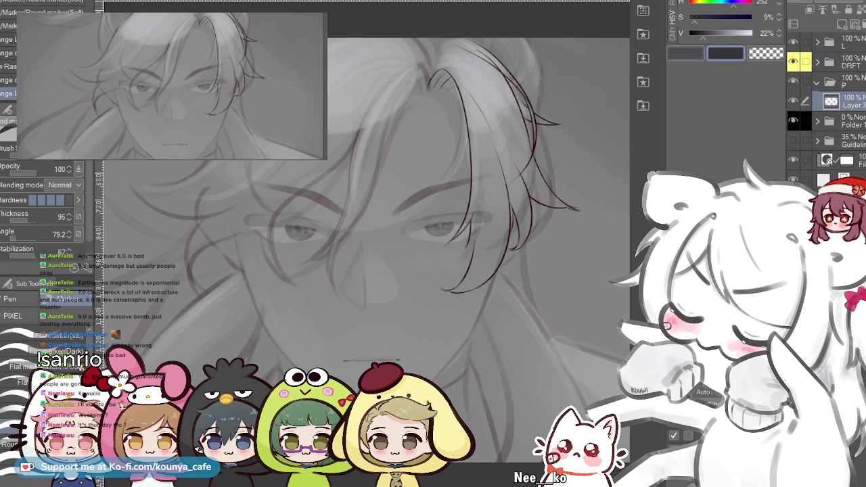
drag(339, 98, 269, 184)
key(ctrl+z)
mouse_move(304, 125)
mouse_down()
mouse_move(254, 164)
mouse_move(201, 184)
mouse_up()
key(ctrl+z)
drag(162, 114, 224, 246)
key(ctrl+z)
mouse_move(153, 126)
mouse_down()
mouse_move(142, 177)
mouse_move(174, 171)
mouse_up()
mouse_move(152, 152)
mouse_down()
mouse_move(199, 160)
mouse_move(229, 271)
mouse_up()
key(ctrl+z)
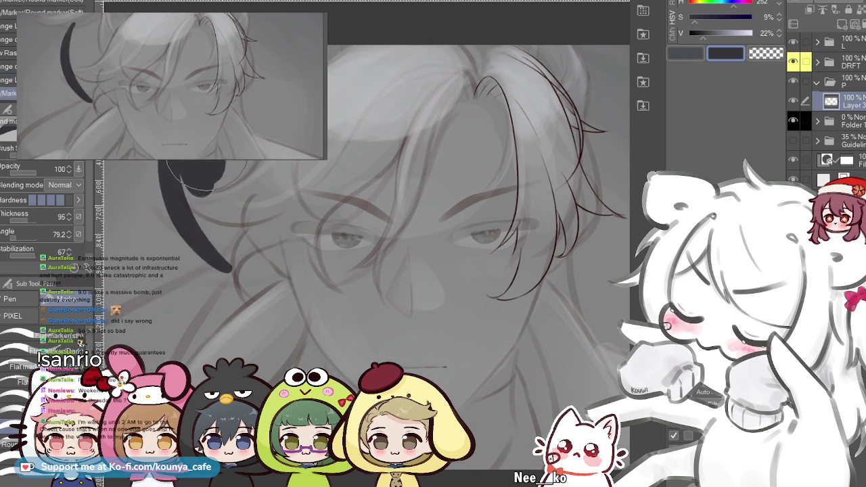
drag(208, 147, 239, 152)
drag(205, 178, 274, 237)
drag(160, 208, 242, 206)
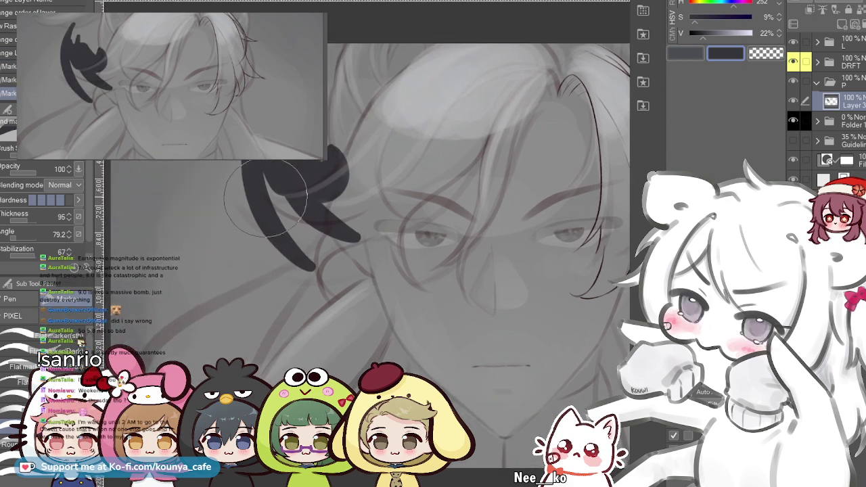
drag(176, 112, 184, 256)
key(ctrl+z)
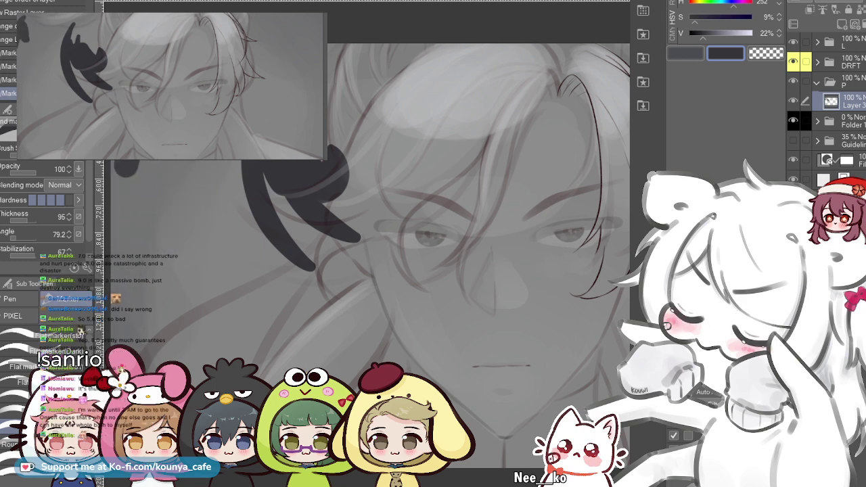
drag(161, 132, 243, 150)
drag(318, 353, 254, 321)
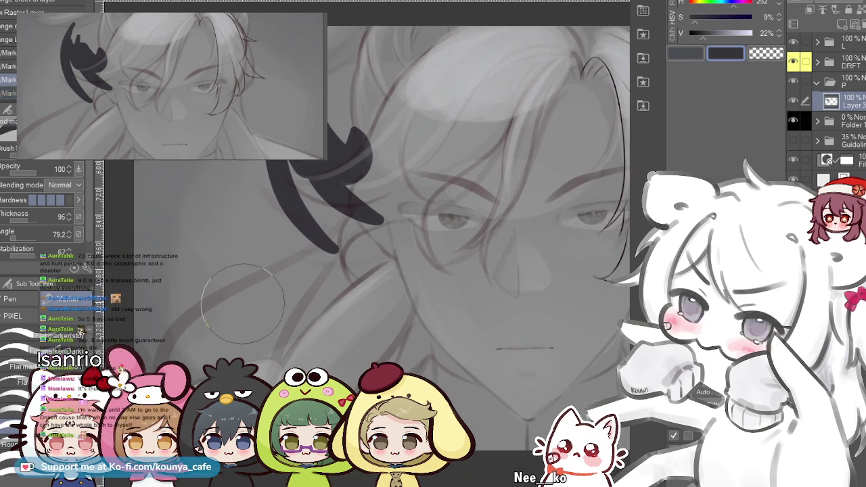
drag(233, 273, 339, 352)
key(ctrl+z)
drag(254, 272, 299, 284)
mouse_move(362, 225)
mouse_down()
mouse_move(389, 146)
mouse_move(379, 142)
mouse_move(360, 142)
mouse_move(338, 169)
mouse_move(284, 156)
mouse_move(276, 209)
mouse_move(337, 210)
mouse_move(348, 76)
mouse_up()
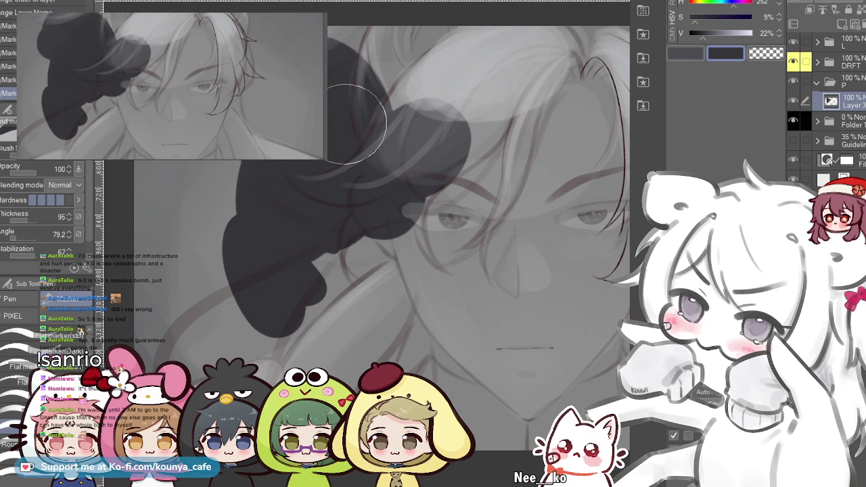
key(Delete)
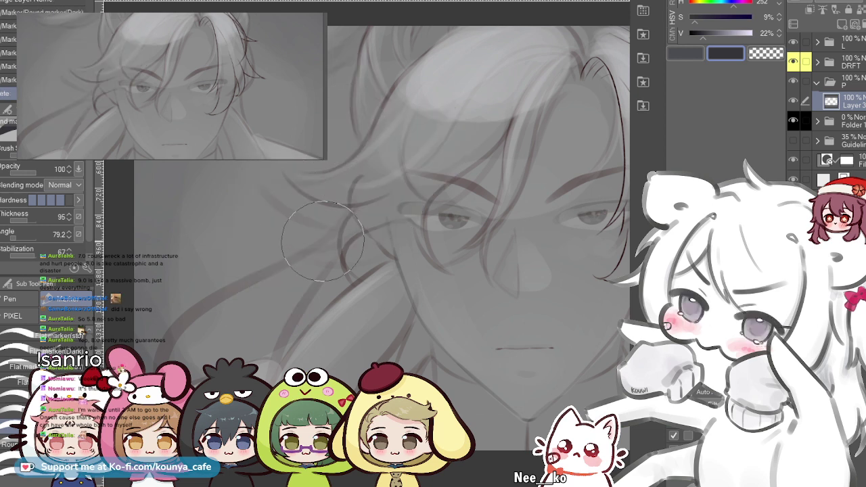
- Expand the DRFT folder, then collapse and hide its topmost subfolder containing the soft shading
mouse_move(331, 246)
mouse_down()
mouse_move(182, 252)
mouse_move(145, 264)
mouse_up()
mouse_move(379, 257)
mouse_down()
mouse_move(362, 259)
mouse_move(403, 246)
mouse_move(325, 266)
mouse_up()
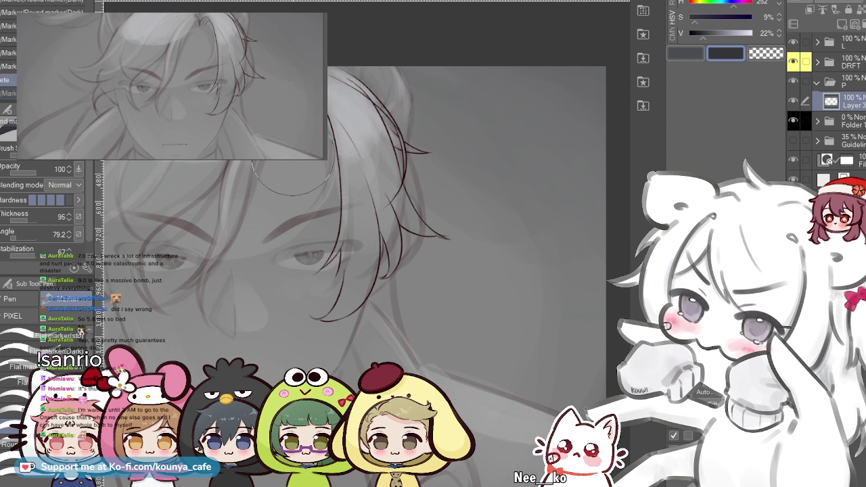
click(817, 62)
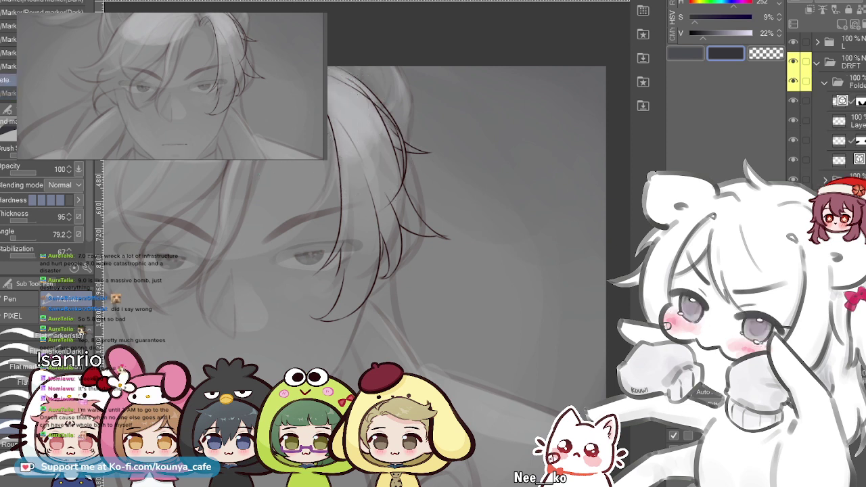
click(824, 81)
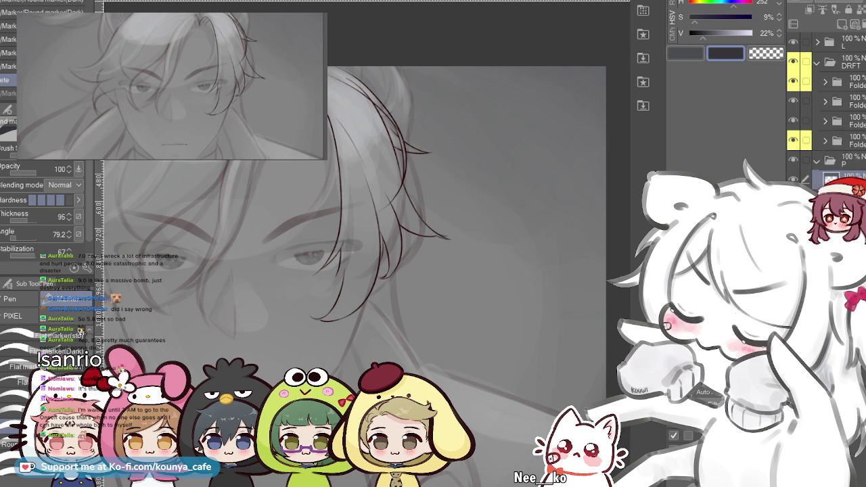
click(792, 81)
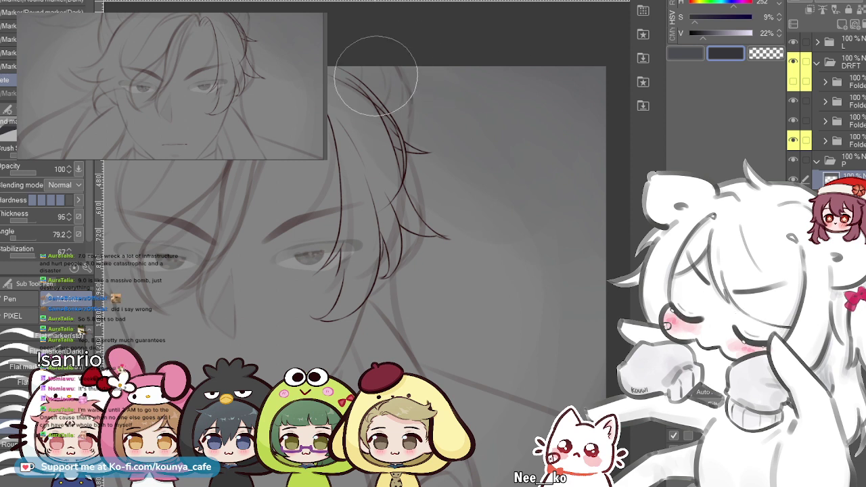
- Try broad dark grey marker strokes down the fringe lock beside the parting, undoing each one
mouse_move(306, 87)
mouse_down()
mouse_move(347, 102)
mouse_move(368, 150)
mouse_up()
key(ctrl+z)
drag(318, 79, 365, 227)
key(ctrl+z)
drag(318, 75, 334, 243)
scroll(341, 108, up, 1)
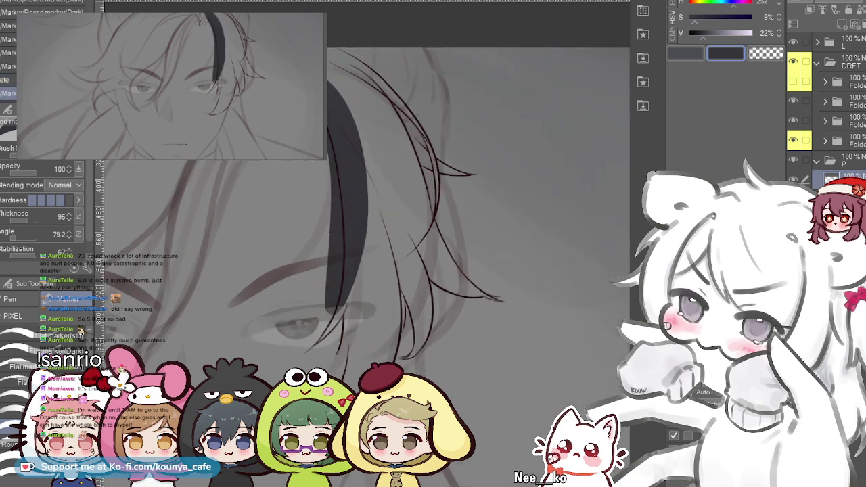
key(ctrl+z)
drag(329, 67, 405, 216)
key(ctrl+z)
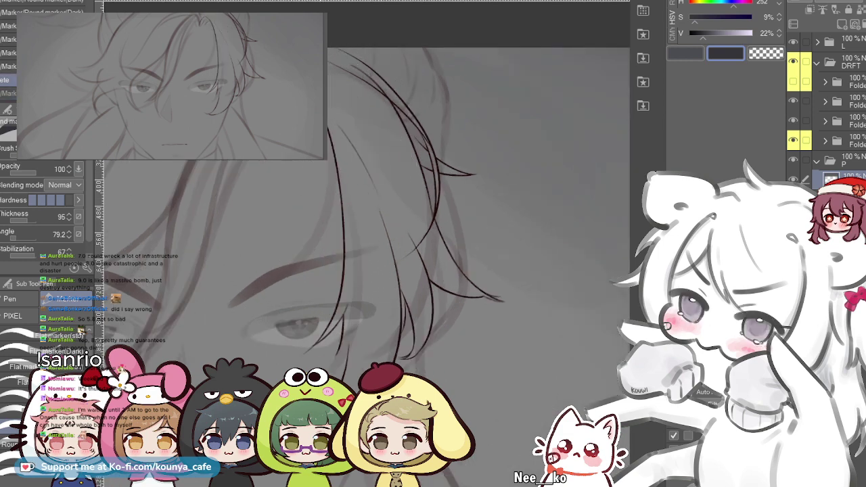
- Try shorter and longer dark strokes from the hair parting over the inked fringe, undoing each one
drag(330, 67, 405, 223)
key(ctrl+z)
drag(332, 65, 356, 108)
key(ctrl+z)
drag(335, 78, 399, 244)
drag(357, 115, 335, 157)
key(ctrl+z)
drag(328, 114, 407, 220)
key(ctrl+z)
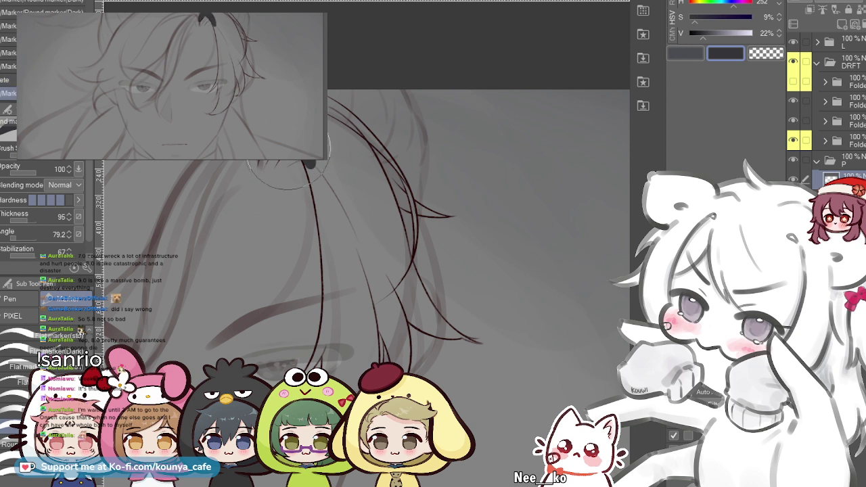
key(ctrl+z)
drag(314, 155, 329, 234)
key(ctrl+z)
drag(267, 139, 337, 215)
key(ctrl+z)
drag(261, 152, 345, 271)
key(ctrl+z)
- Fill the inked fringe lock with overlapping dark grey marker strokes from the parting down past the eyebrow
key(e)
key(p)
drag(324, 146, 345, 316)
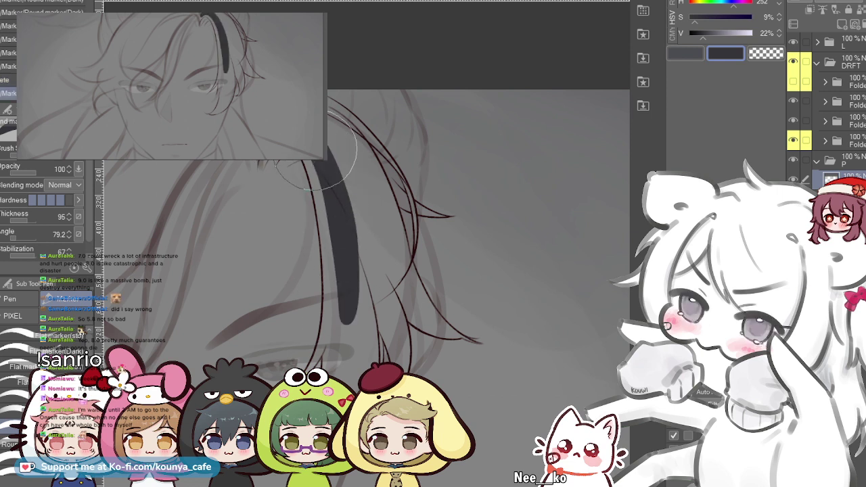
drag(308, 150, 333, 284)
key(ctrl+z)
mouse_move(310, 150)
mouse_down()
mouse_move(339, 321)
mouse_move(318, 247)
mouse_up()
scroll(308, 145, up, 1)
mouse_move(322, 140)
mouse_down()
mouse_move(363, 217)
mouse_move(377, 317)
mouse_move(373, 304)
mouse_up()
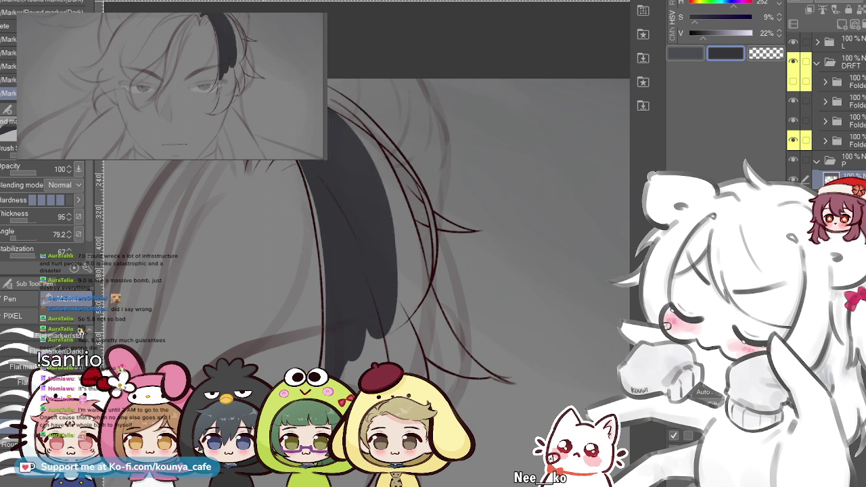
drag(336, 127, 405, 310)
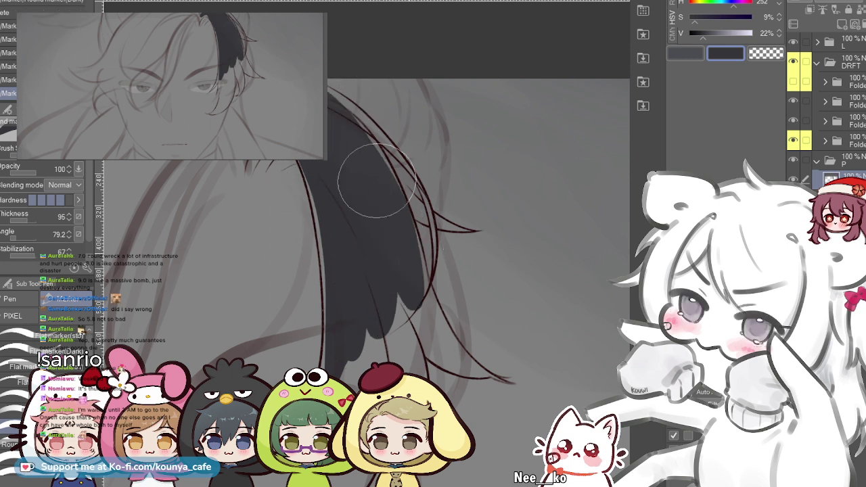
drag(309, 94, 404, 249)
key(ctrl+z)
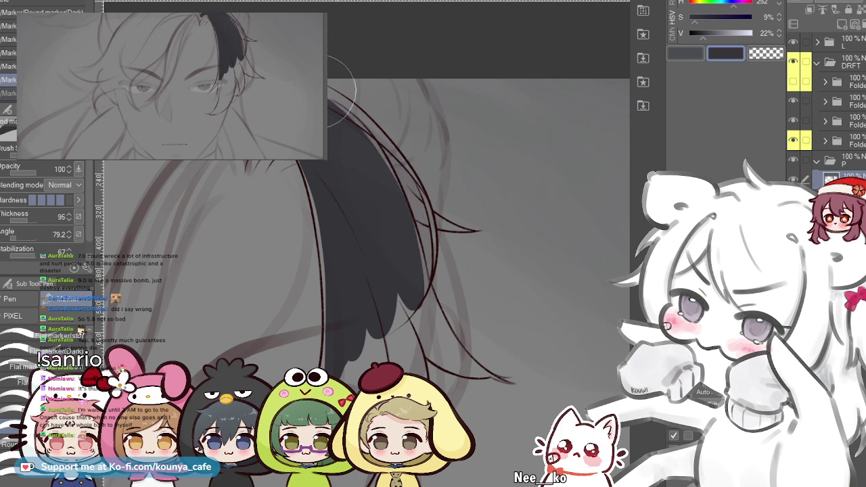
scroll(347, 99, up, 3)
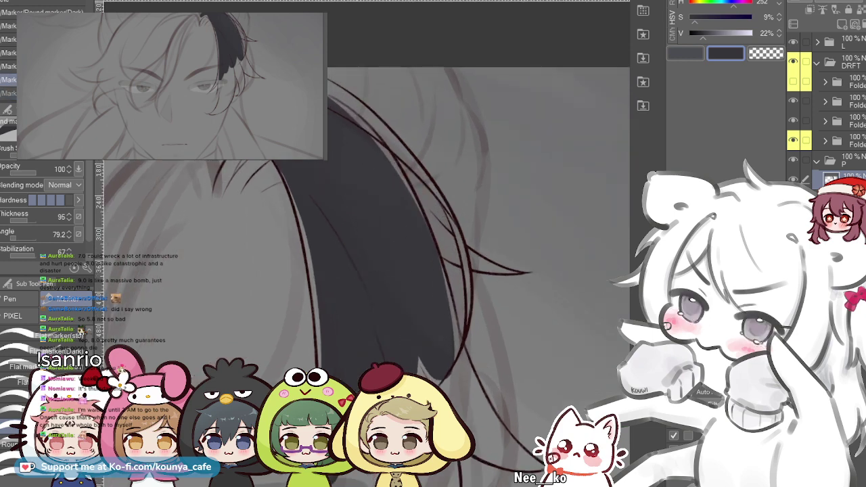
drag(349, 90, 323, 84)
drag(323, 143, 427, 360)
key(ctrl+z)
drag(323, 147, 385, 314)
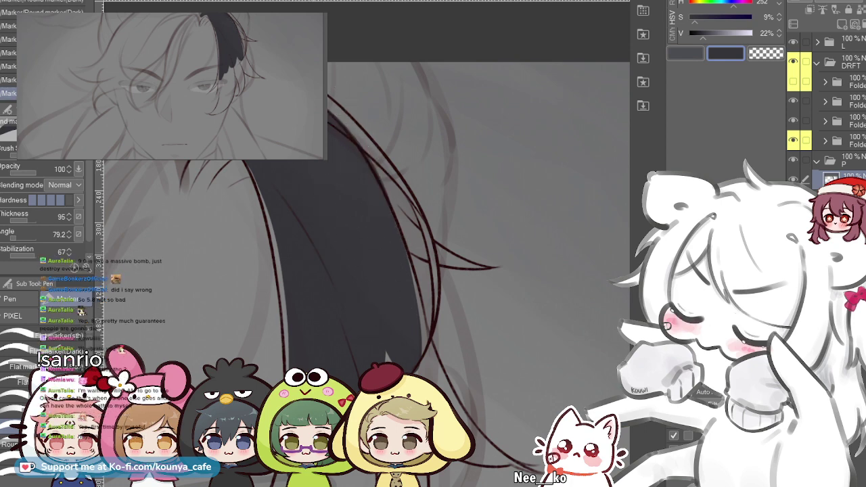
scroll(327, 112, up, 1)
scroll(327, 111, down, 1)
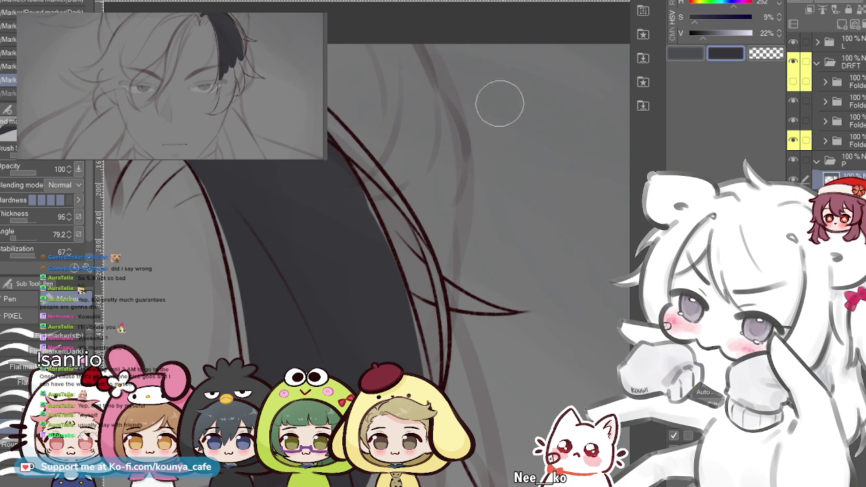
- Lower the opacity of the line folder L to 55% and reselect the raster layer inside folder P
click(850, 62)
click(850, 43)
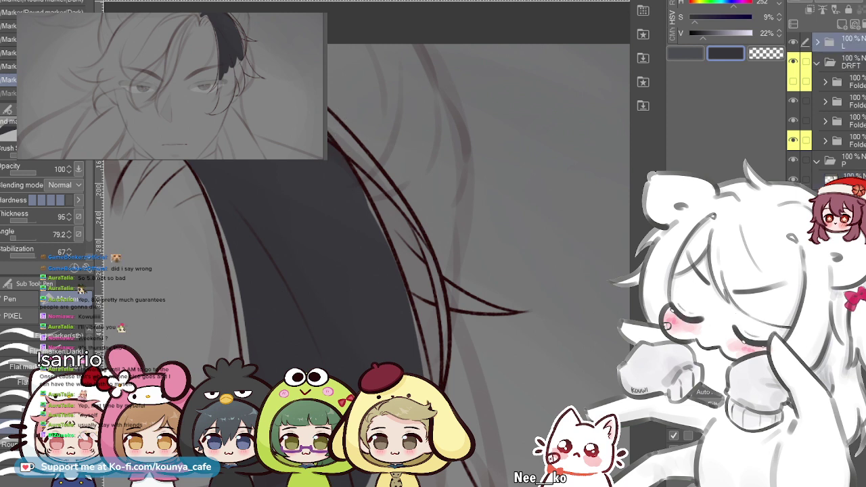
click(854, 1)
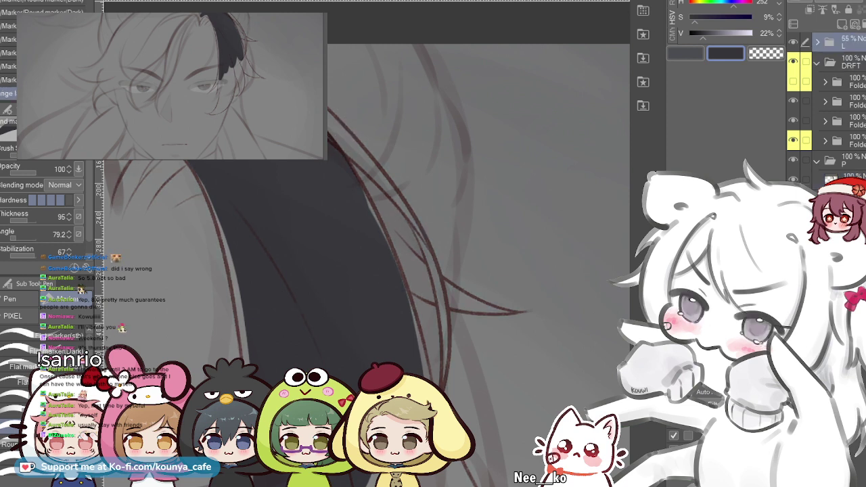
click(849, 161)
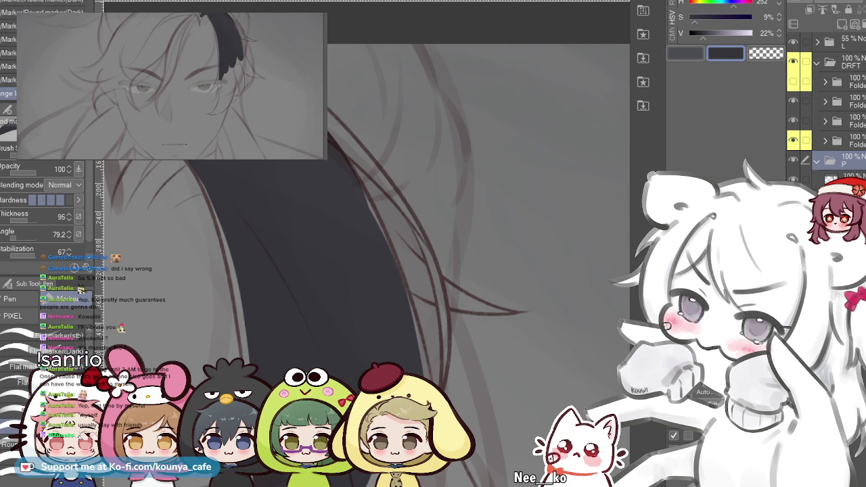
click(850, 178)
key(ctrl+z)
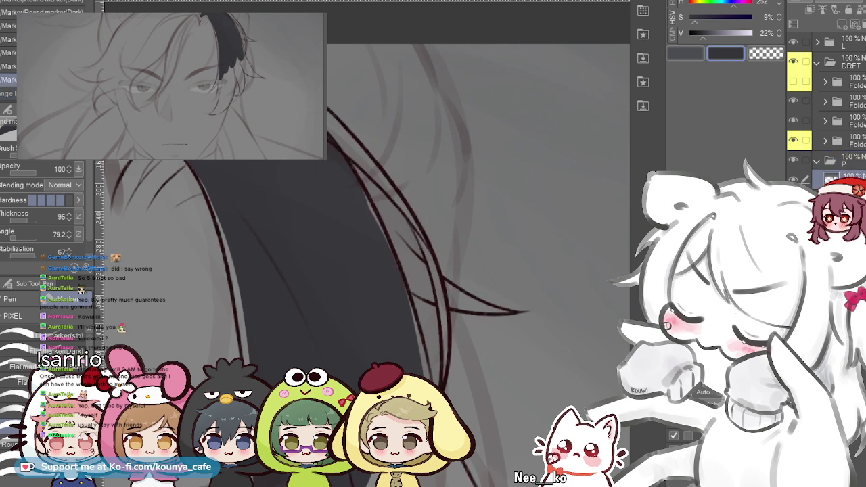
key(ctrl+y)
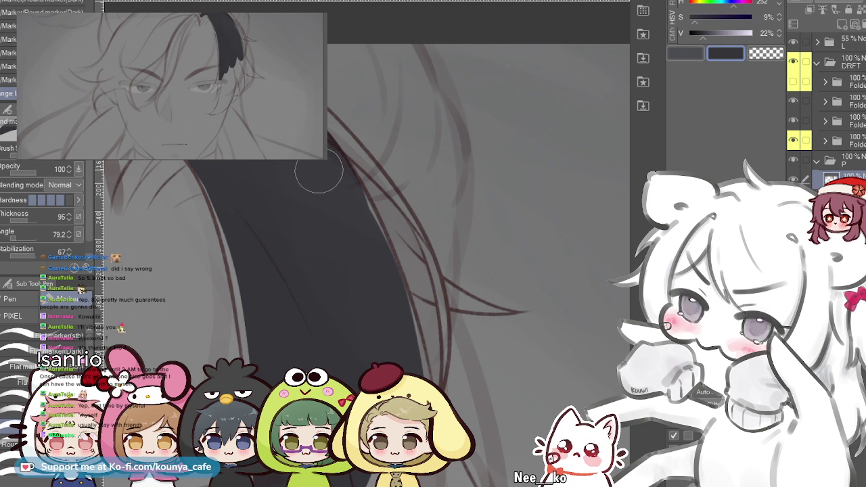
- Set the main colour to near-white with 1% saturation and 100% value, and return to the dark grey sub colour
key(c)
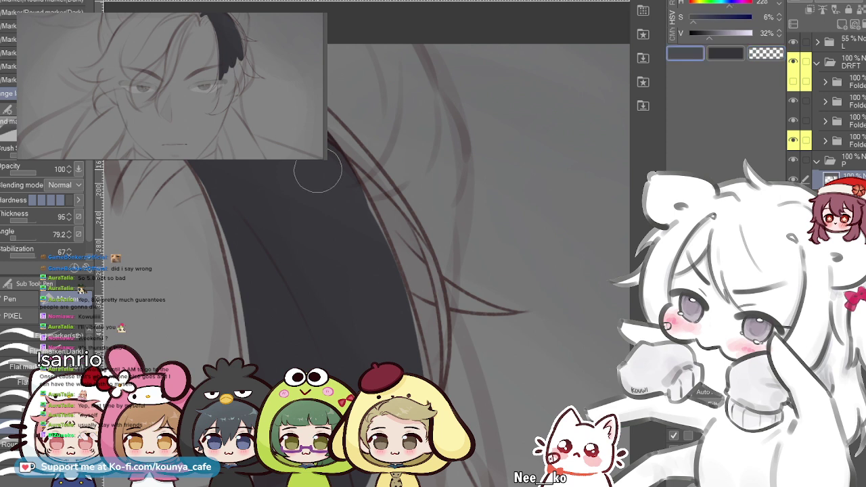
click(703, 1)
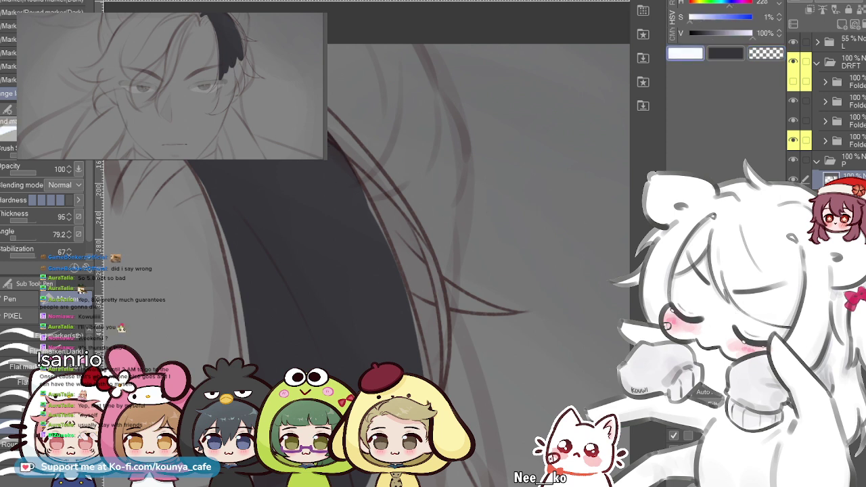
key(c)
key(x)
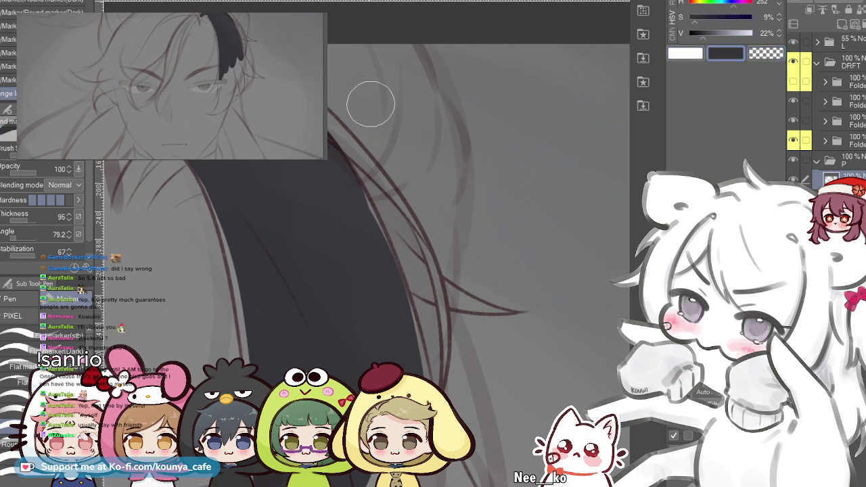
drag(325, 85, 454, 413)
key(ctrl+z)
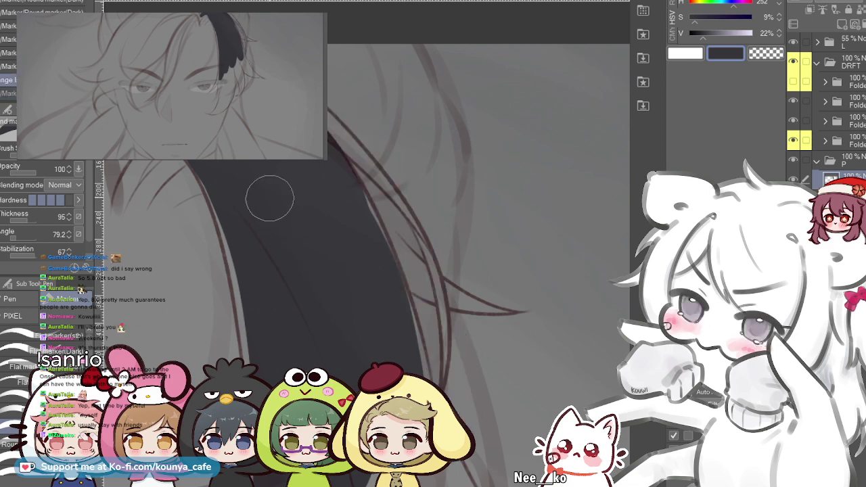
- Clean up the edges of the dark fringe fill with transparent colour and switch back to dark grey
key(c)
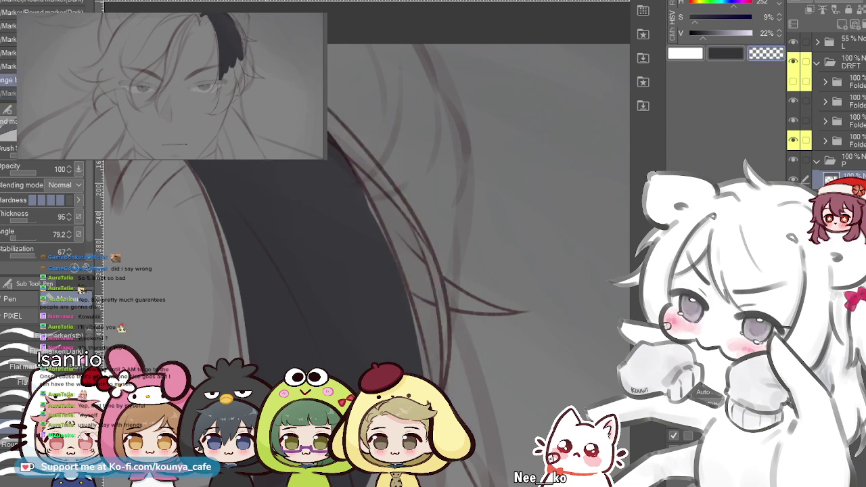
drag(331, 125, 441, 371)
drag(332, 248, 370, 136)
drag(317, 188, 291, 189)
drag(307, 152, 327, 193)
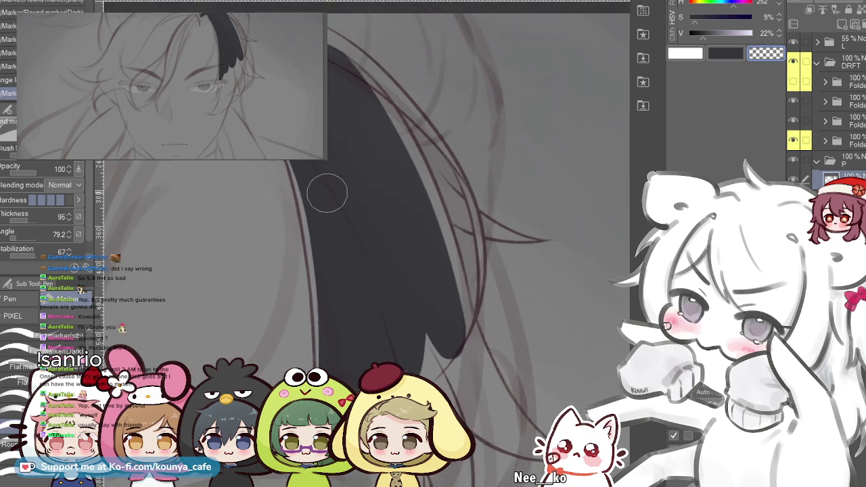
key(c)
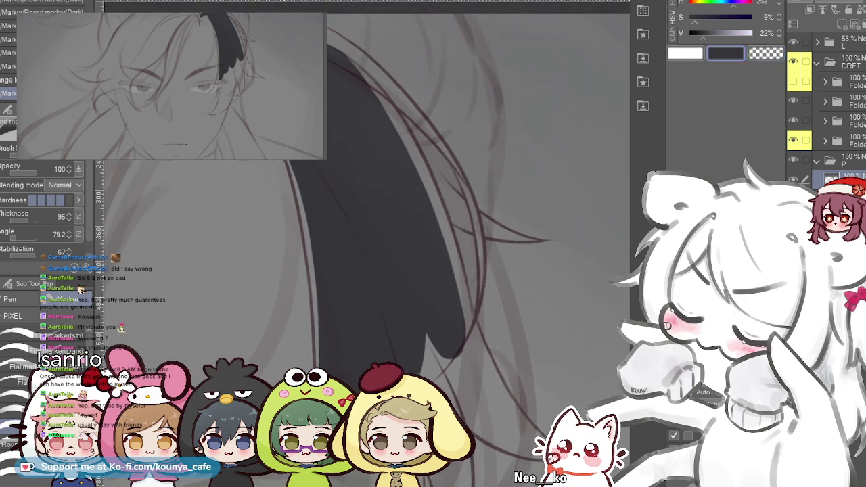
- Try to extend the dark grey fill to the fringe lock's face-side line with long downward strokes
scroll(301, 165, up, 2)
mouse_move(302, 25)
mouse_down()
mouse_move(344, 130)
mouse_move(350, 358)
mouse_up()
drag(341, 101, 354, 371)
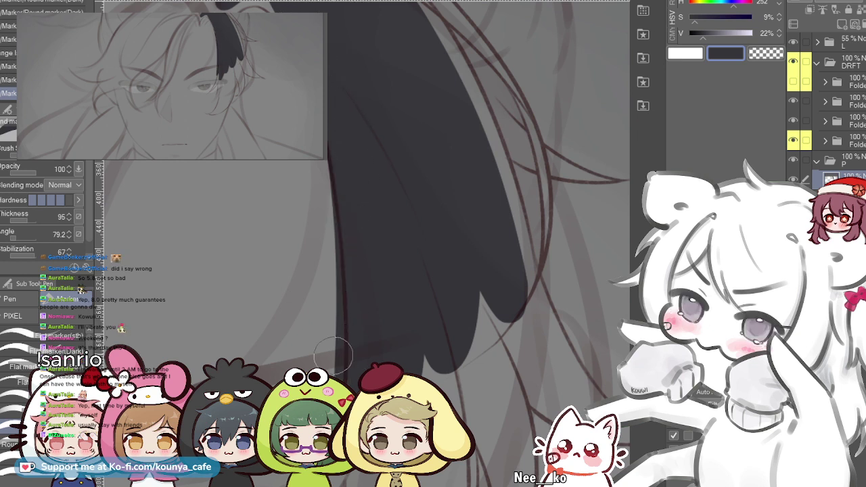
key(ctrl+z)
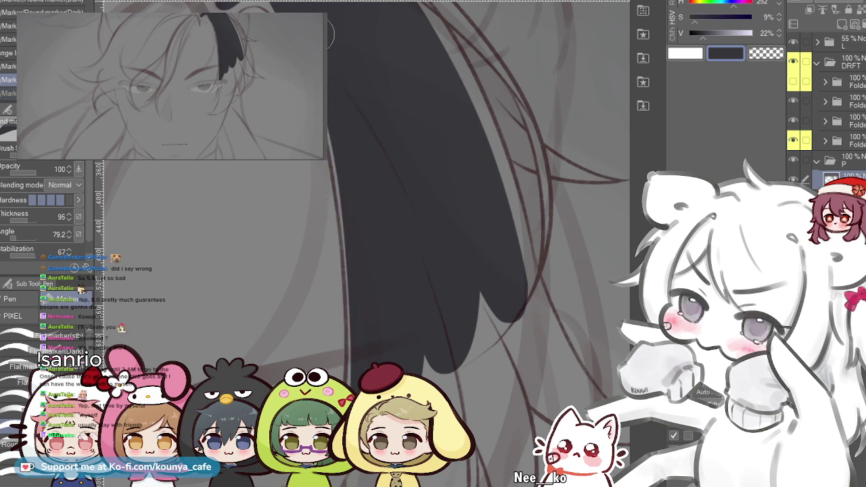
drag(321, 39, 352, 377)
key(ctrl+z)
- Try to close the gap along the fringe lock's upper face-side curve with dark grey marker strokes, undoing them
drag(336, 69, 351, 82)
scroll(354, 94, up, 3)
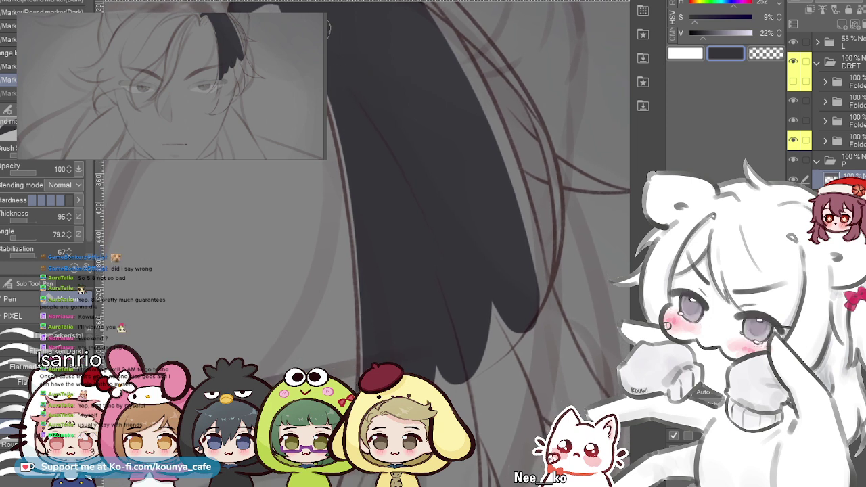
scroll(332, 37, up, 2)
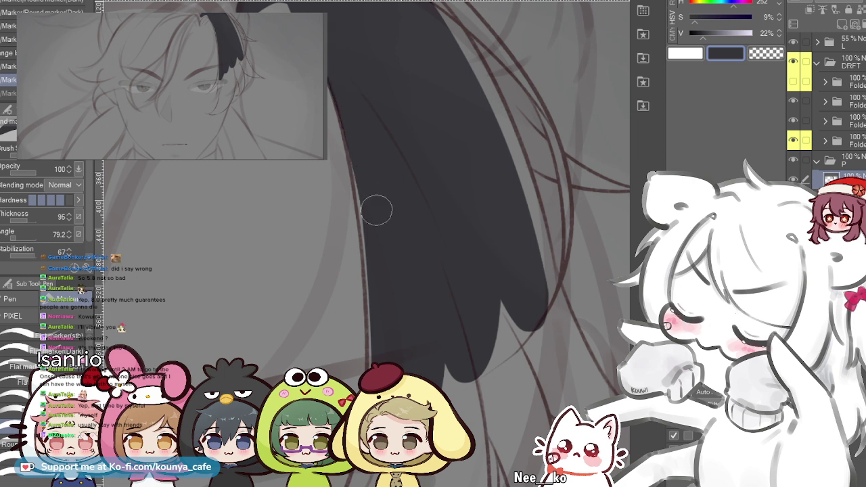
key(ctrl+y)
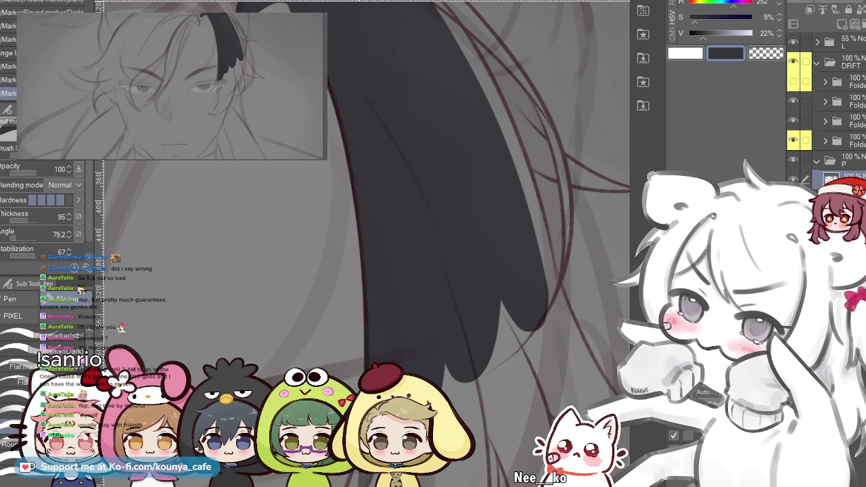
key(ctrl+z)
mouse_move(331, 51)
mouse_down()
mouse_move(352, 108)
mouse_move(381, 355)
mouse_up()
key(ctrl+z)
drag(337, 49, 372, 194)
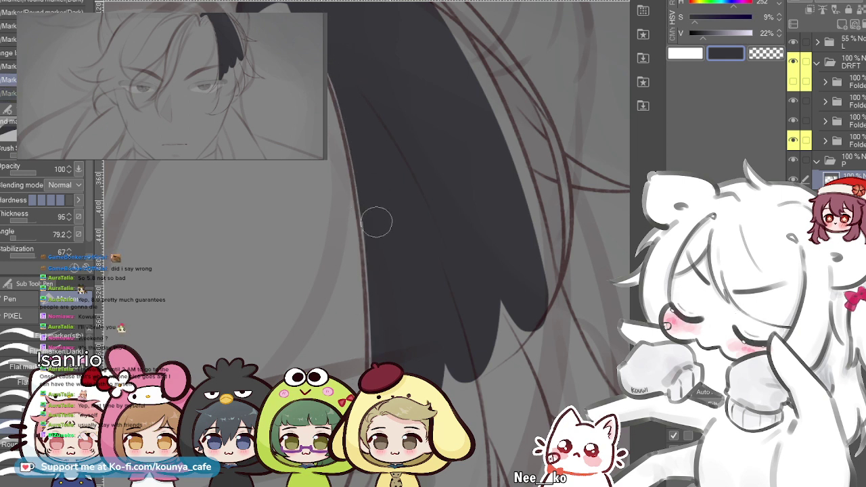
mouse_move(343, 54)
mouse_down()
mouse_move(378, 222)
mouse_move(400, 213)
mouse_up()
key(ctrl+z)
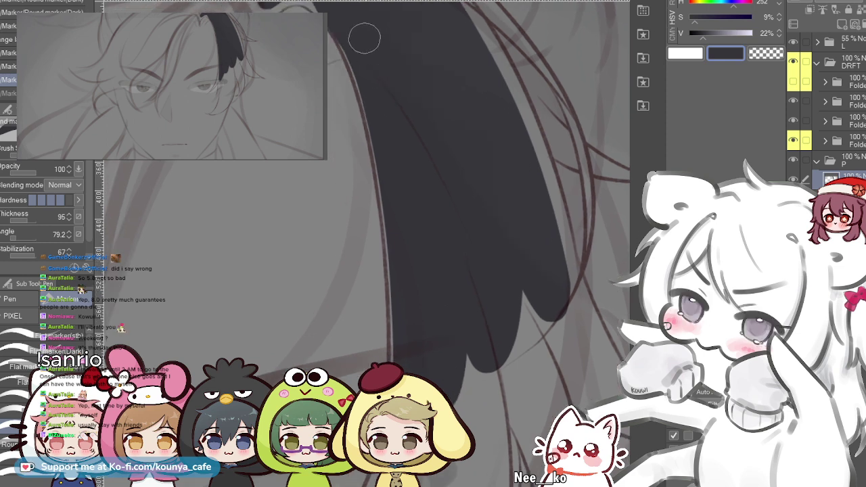
- Try a dark grey stroke along the fringe's inner edge and compare the fill by undoing and redoing it
drag(394, 216, 406, 348)
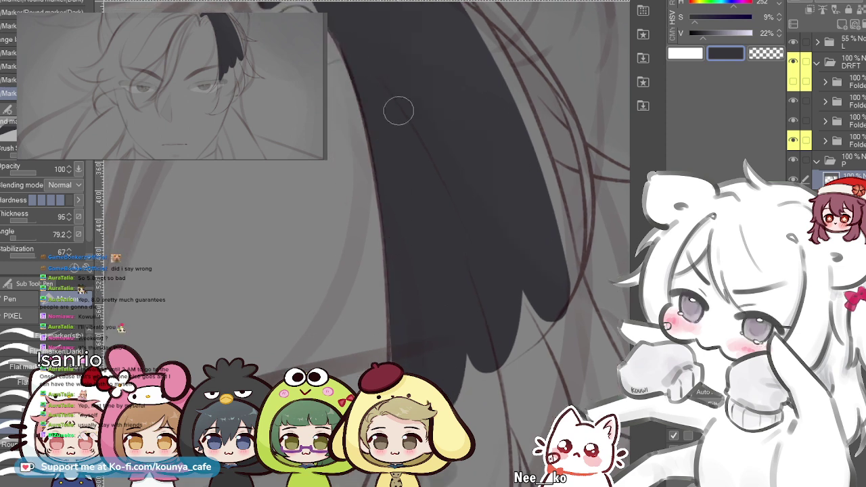
key(ctrl+z)
key(ctrl+z)
key(ctrl+y)
key(ctrl+z)
key(ctrl+y)
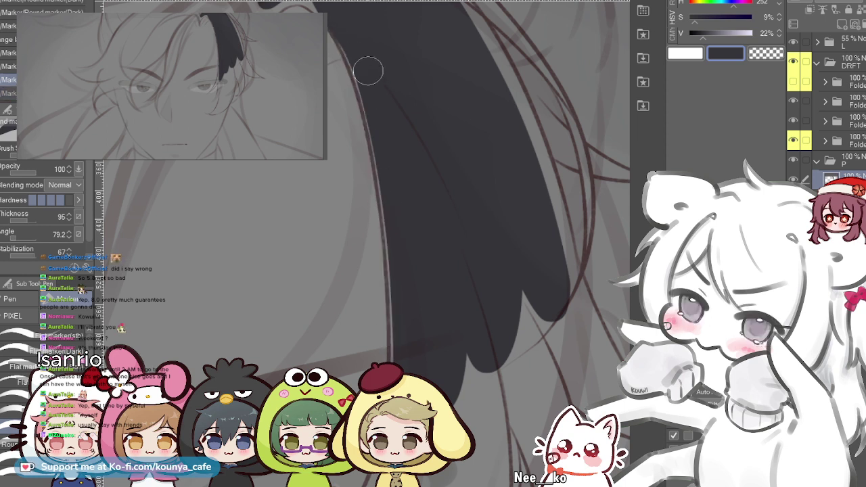
key(period)
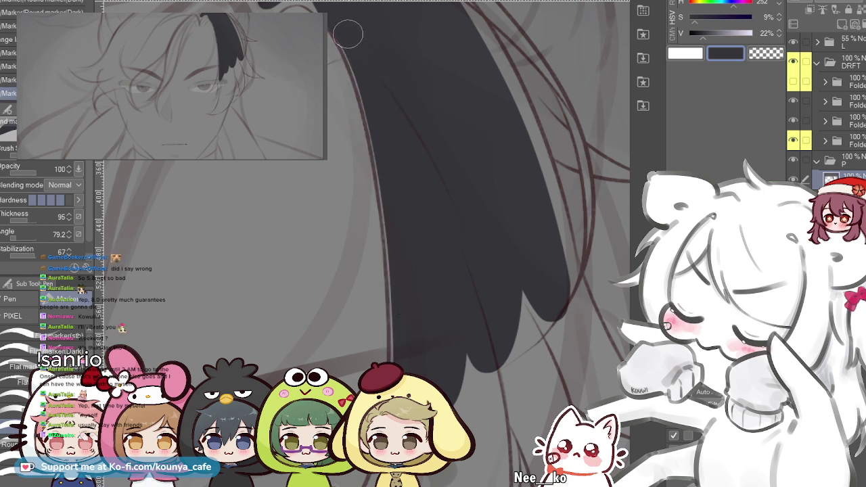
key(ctrl+y)
key(ctrl+z)
key(ctrl+y)
key(ctrl+z)
key(ctrl+y)
key(ctrl+z)
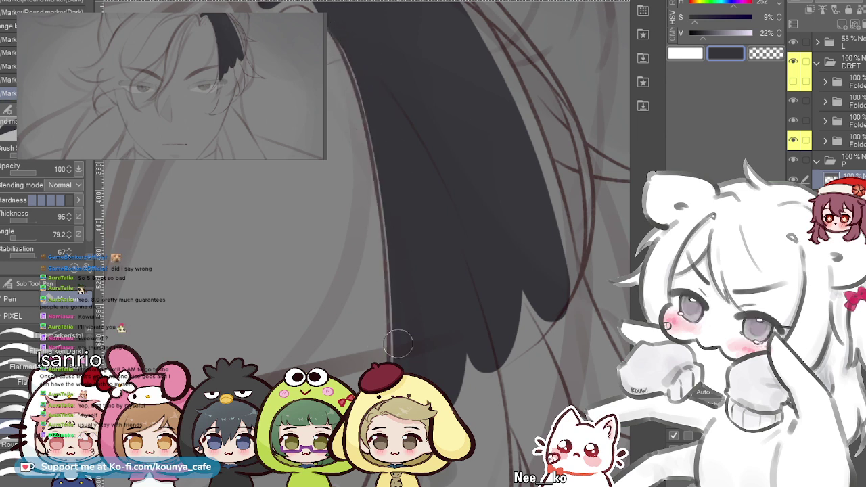
- Retry the long dark grey stroke from the top of the fringe's face-side line down to the eyebrow, undoing each attempt
drag(344, 25, 395, 231)
key(ctrl+z)
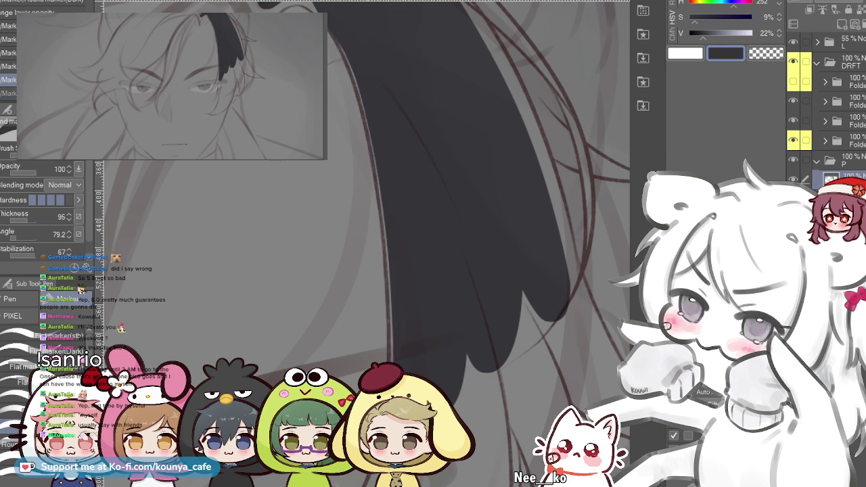
drag(348, 34, 400, 285)
key(ctrl+z)
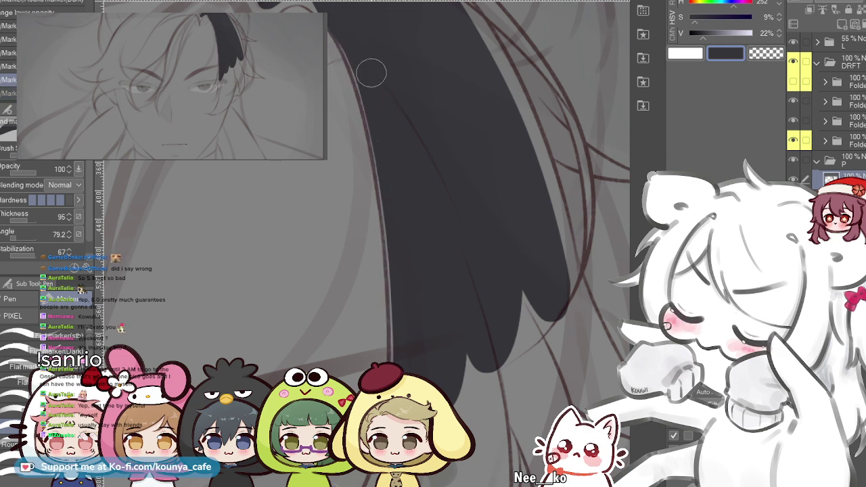
drag(345, 28, 392, 359)
key(ctrl+z)
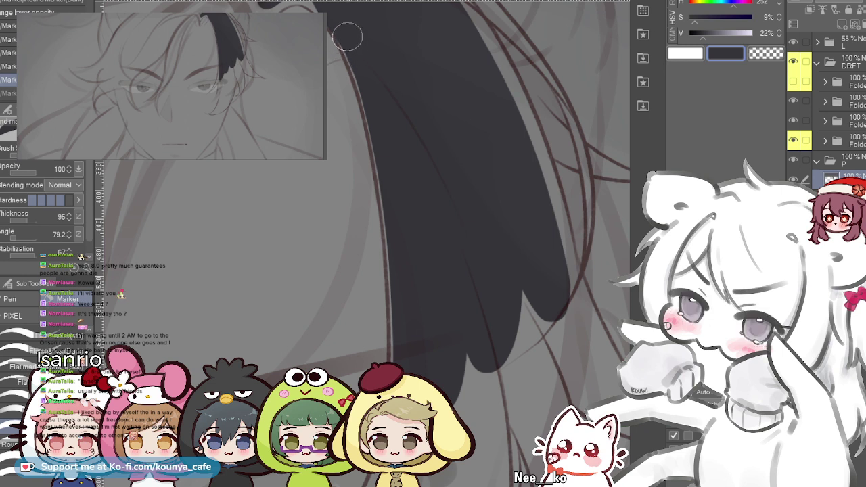
drag(404, 268, 405, 358)
drag(380, 122, 405, 357)
key(ctrl+z)
mouse_move(344, 37)
mouse_down()
mouse_move(385, 174)
mouse_move(399, 297)
mouse_up()
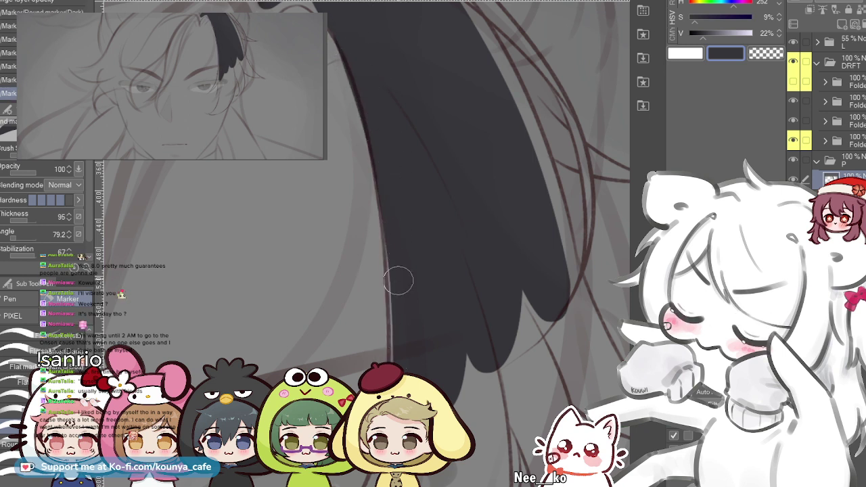
key(ctrl+z)
drag(352, 50, 403, 358)
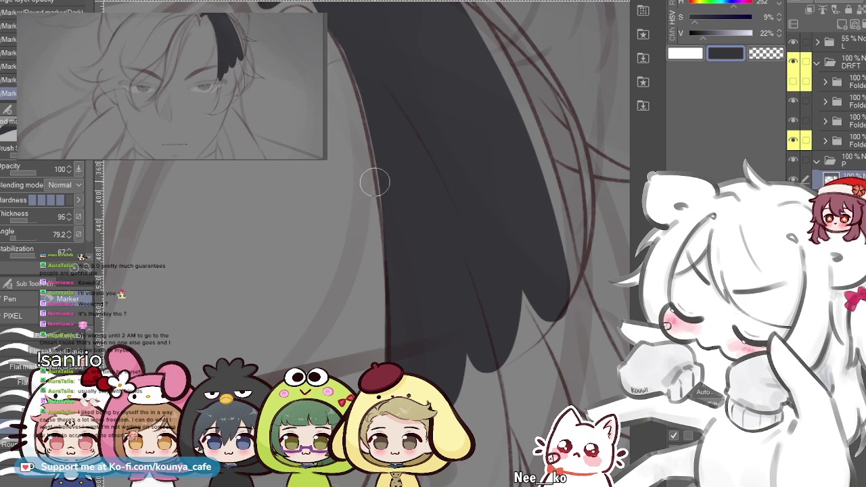
key(ctrl+z)
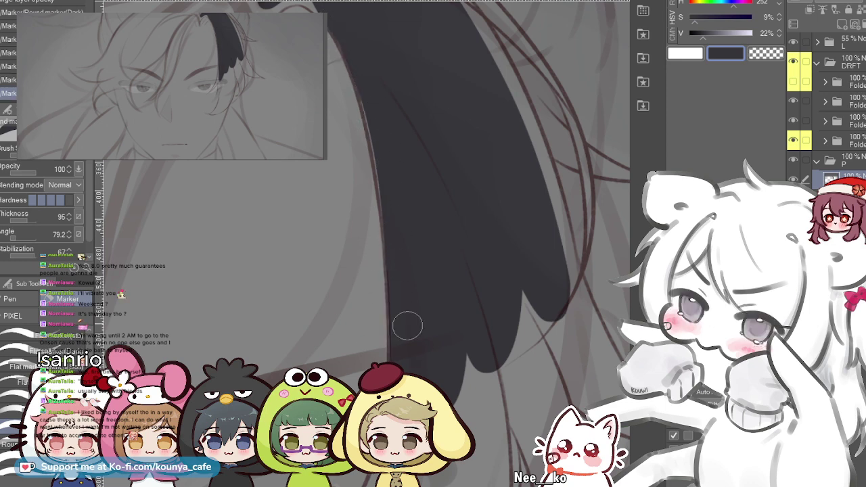
- Extend the dark grey fill to the fringe lock's face-side inked line with a long marker stroke down to the eyebrow
mouse_move(349, 41)
mouse_down()
mouse_move(381, 89)
mouse_move(416, 355)
mouse_up()
key(ctrl+z)
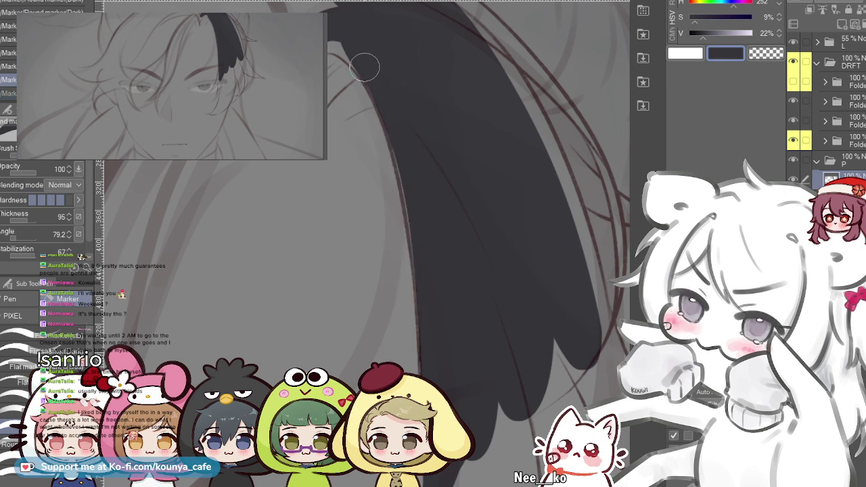
scroll(385, 117, up, 2)
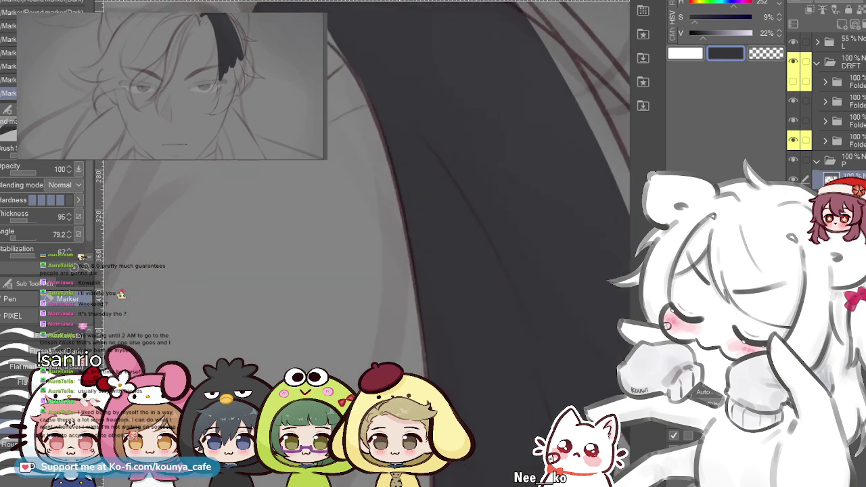
scroll(334, 170, up, 2)
key(ctrl+z)
key(ctrl+y)
scroll(347, 159, down, 5)
scroll(330, 98, up, 3)
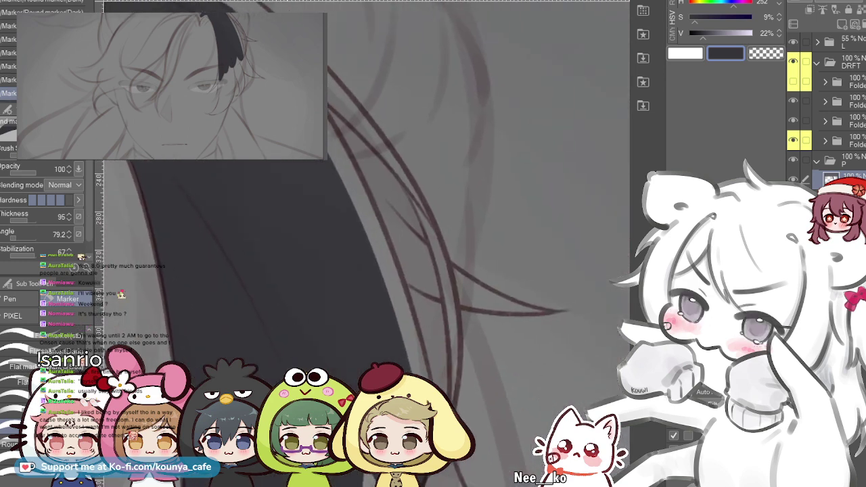
- Try to extend the dark grey fill to the fringe lock's outer inked line with long marker strokes, undoing them
scroll(330, 98, down, 1)
drag(323, 108, 397, 355)
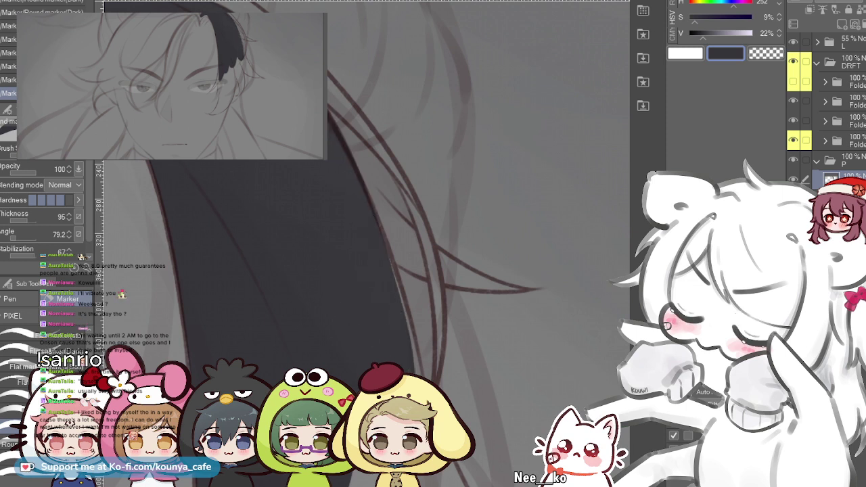
key(ctrl+z)
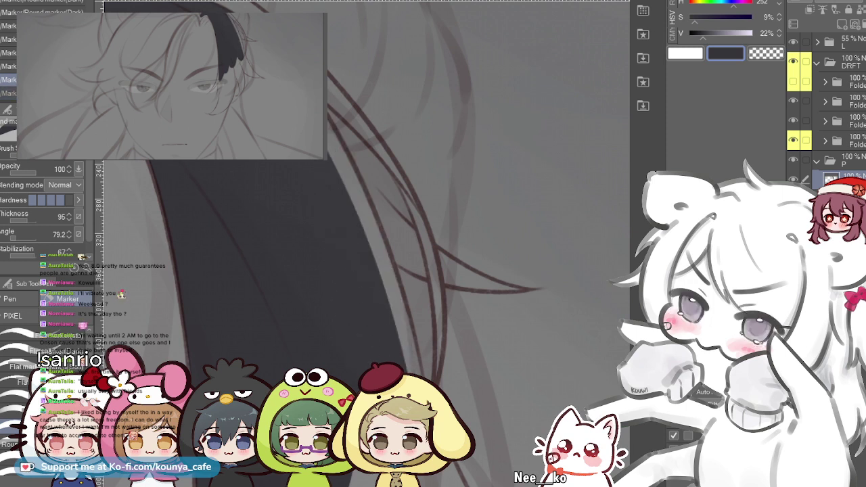
drag(323, 110, 398, 356)
key(ctrl+z)
drag(324, 138, 357, 240)
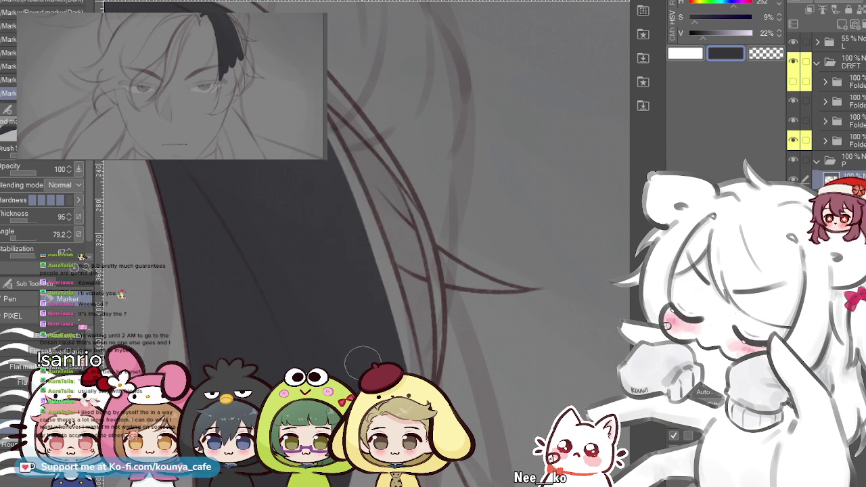
drag(315, 107, 411, 362)
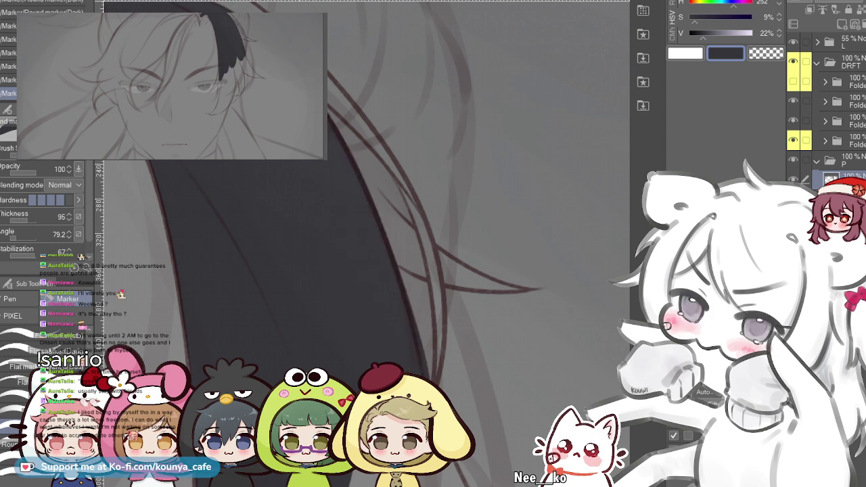
key(ctrl+y)
scroll(288, 111, up, 2)
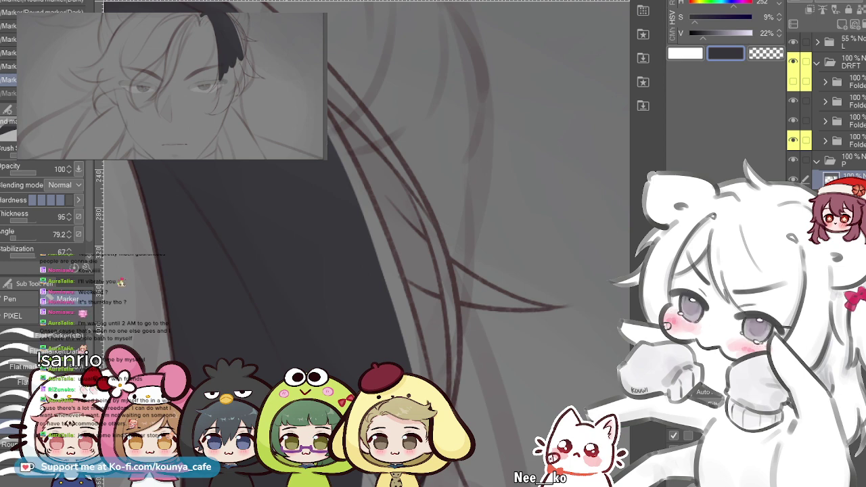
scroll(328, 122, down, 3)
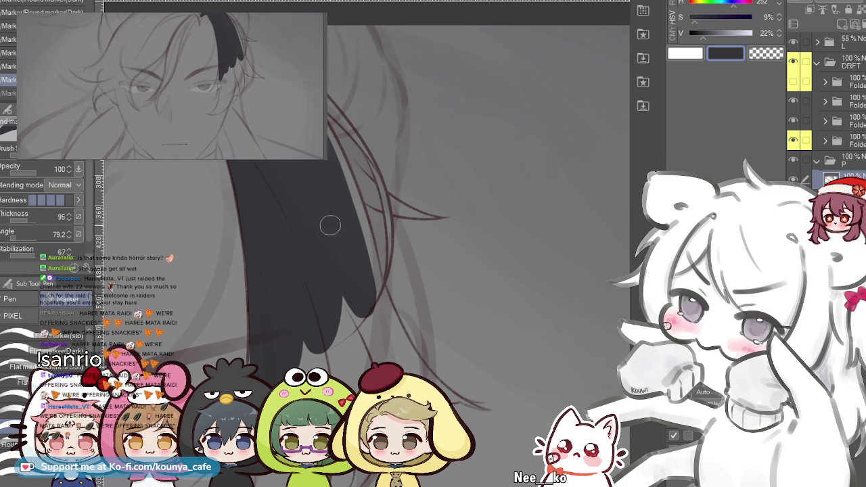
drag(299, 227, 367, 217)
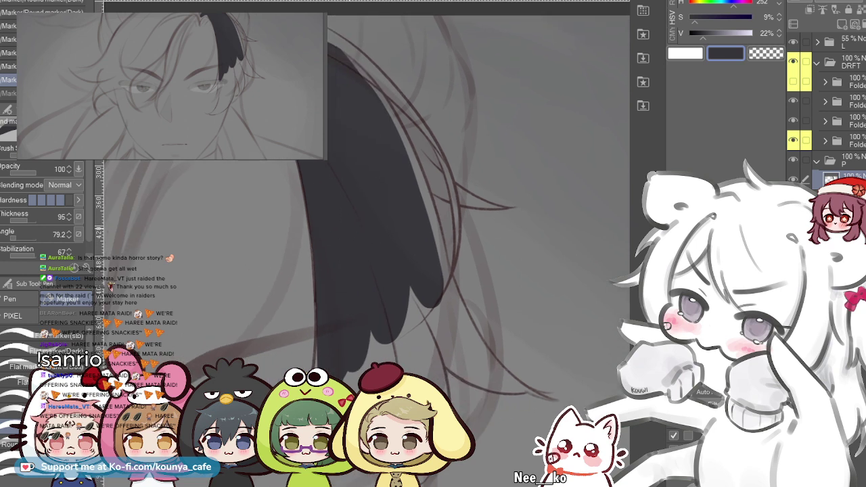
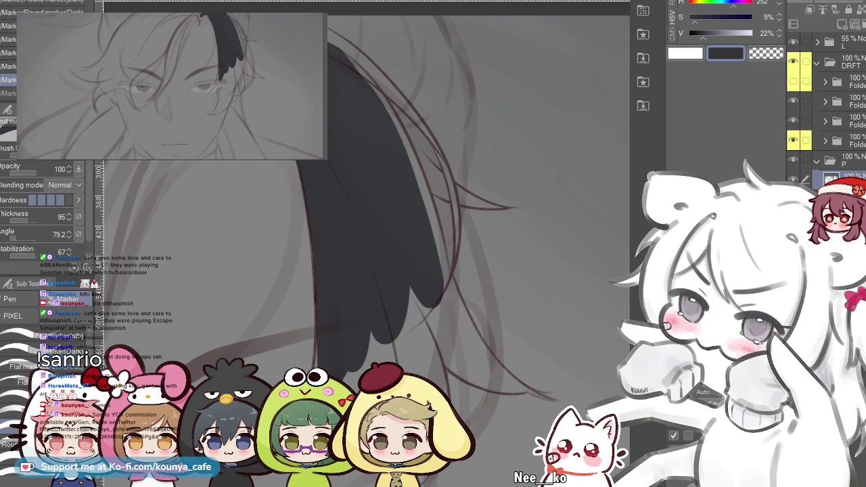
click(850, 161)
click(846, 179)
click(850, 161)
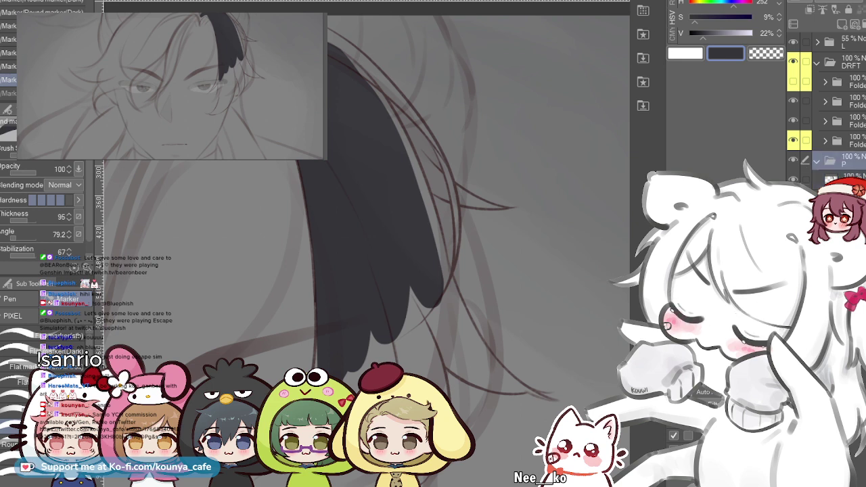
click(846, 179)
click(849, 161)
click(846, 178)
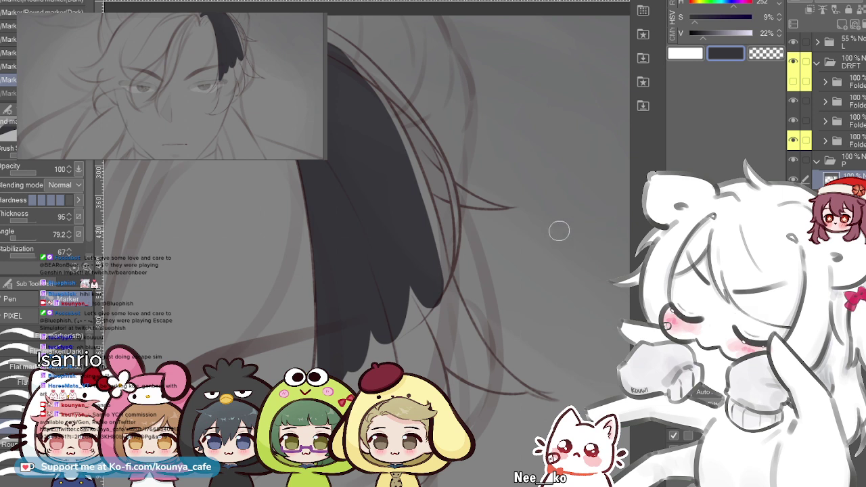
key(x)
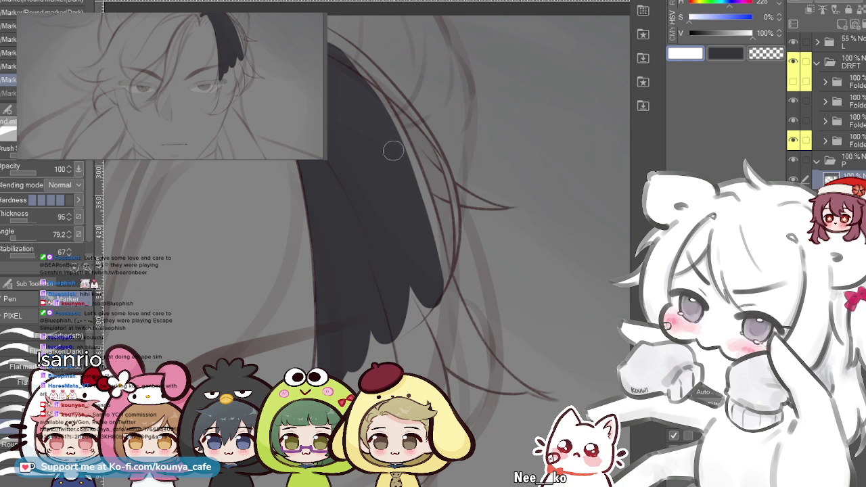
scroll(352, 143, down, 2)
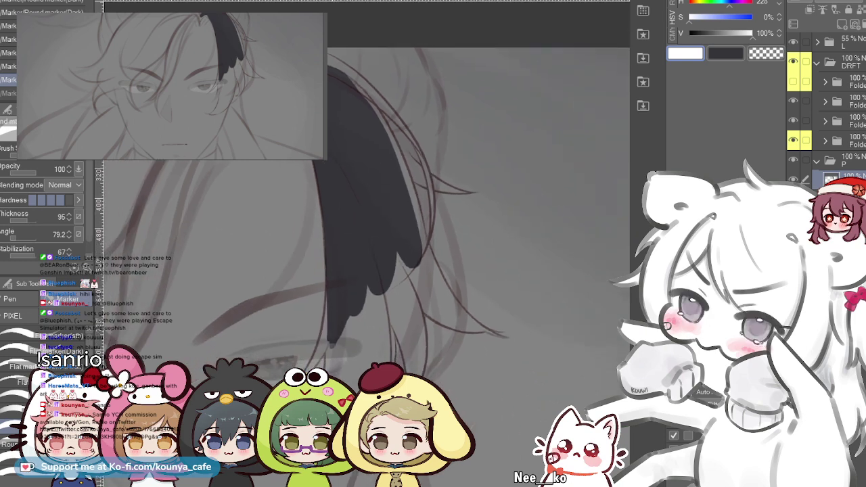
drag(351, 144, 471, 131)
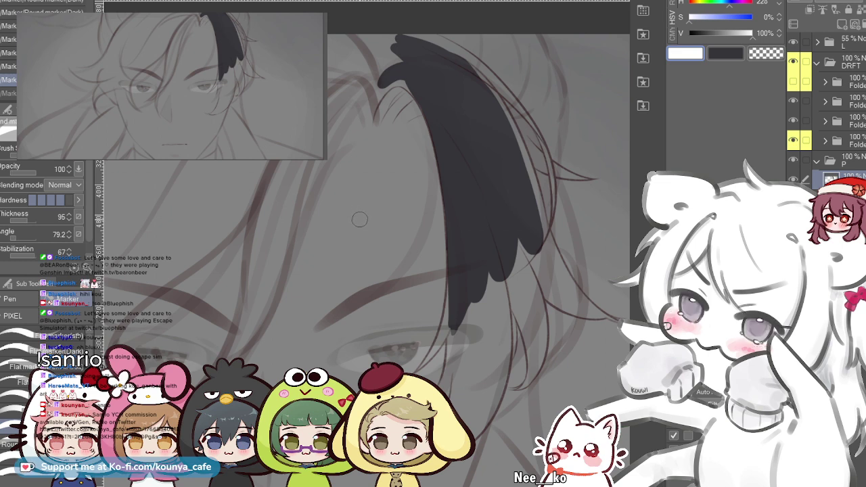
scroll(376, 75, up, 2)
mouse_move(405, 97)
mouse_down()
mouse_move(214, 161)
mouse_move(274, 158)
mouse_move(308, 143)
mouse_move(311, 159)
mouse_up()
key(ctrl+z)
key(x)
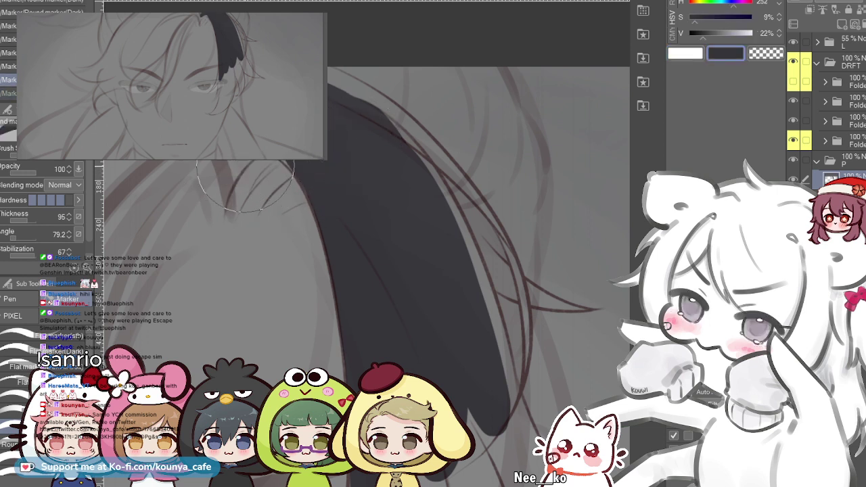
- Paint the short hair strands at the hairline parting in the dark grey, joining them to the large dark lock
mouse_move(227, 190)
mouse_down()
mouse_move(272, 171)
mouse_move(243, 174)
mouse_move(298, 183)
mouse_up()
key(ctrl+z)
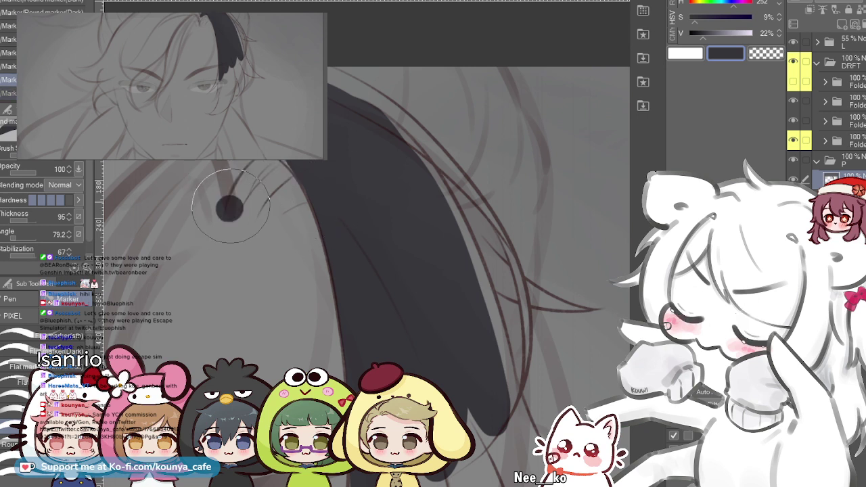
key(ctrl+z)
mouse_move(234, 203)
mouse_down()
mouse_move(280, 173)
mouse_move(295, 176)
mouse_up()
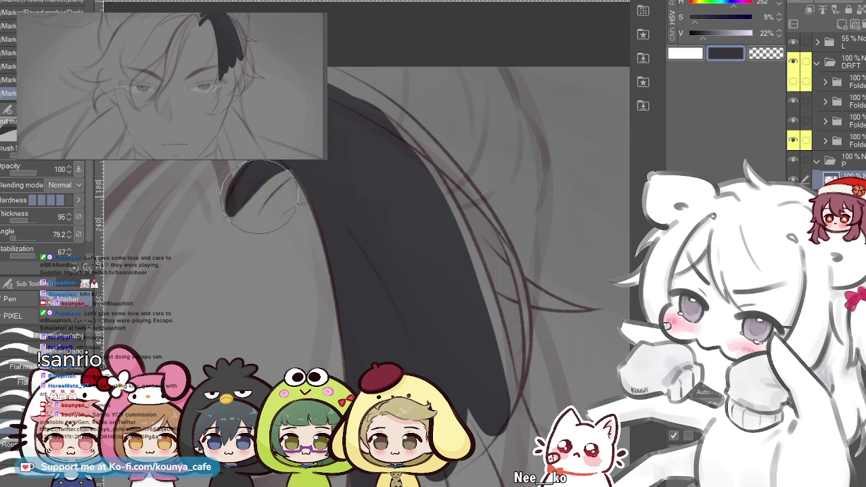
drag(244, 161, 304, 162)
key(ctrl+z)
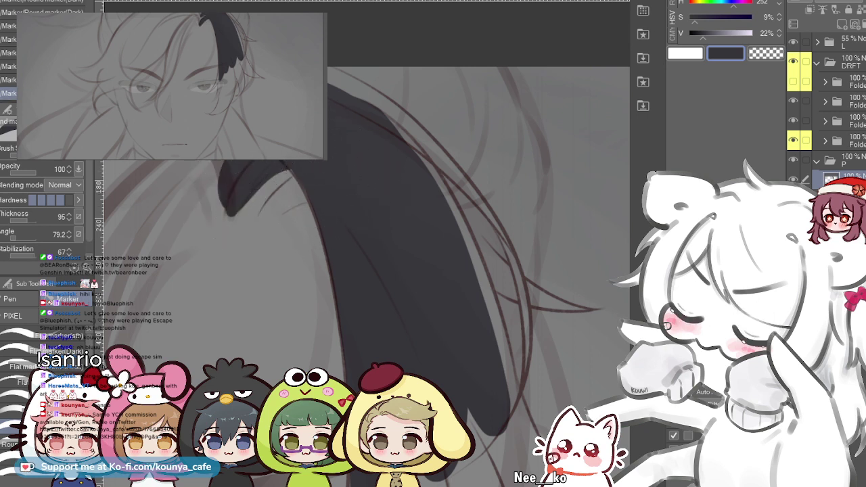
drag(249, 170, 348, 146)
key(ctrl+z)
mouse_move(248, 193)
mouse_down()
mouse_move(270, 175)
mouse_move(311, 188)
mouse_up()
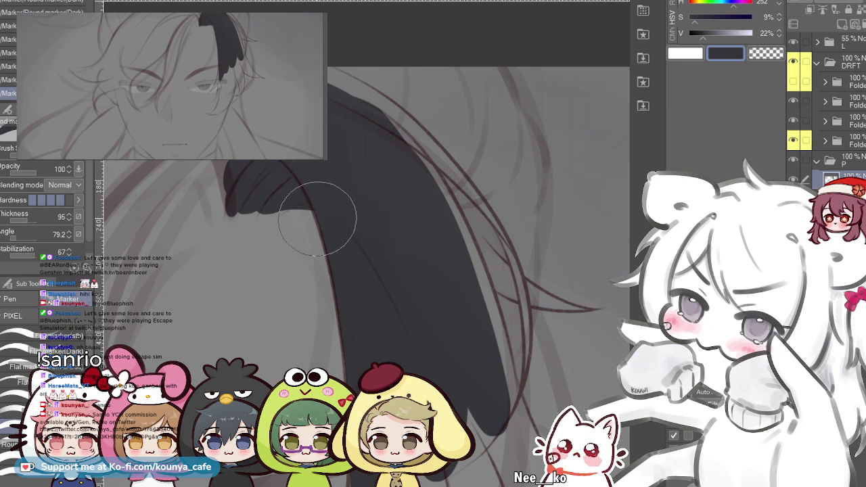
drag(278, 207, 301, 197)
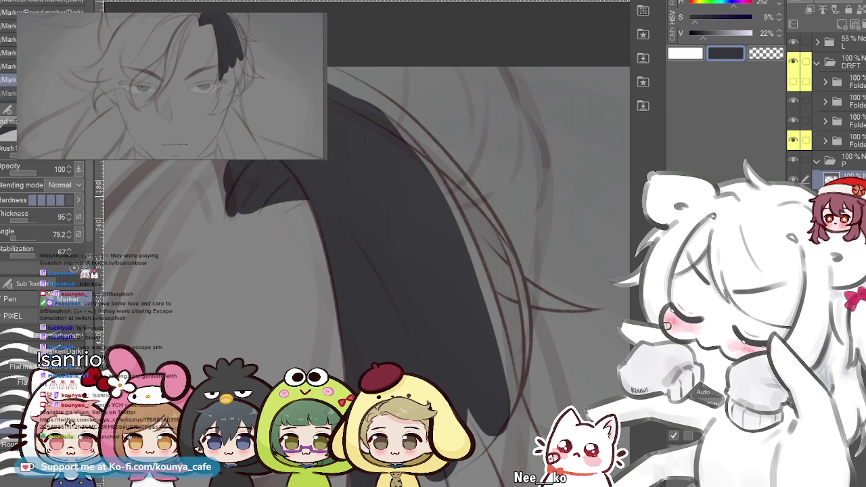
- Add a thin, curved, pointed dark strand beneath the hairline tuft, beside the large dark lock
scroll(294, 202, up, 3)
key(ctrl+z)
key(period)
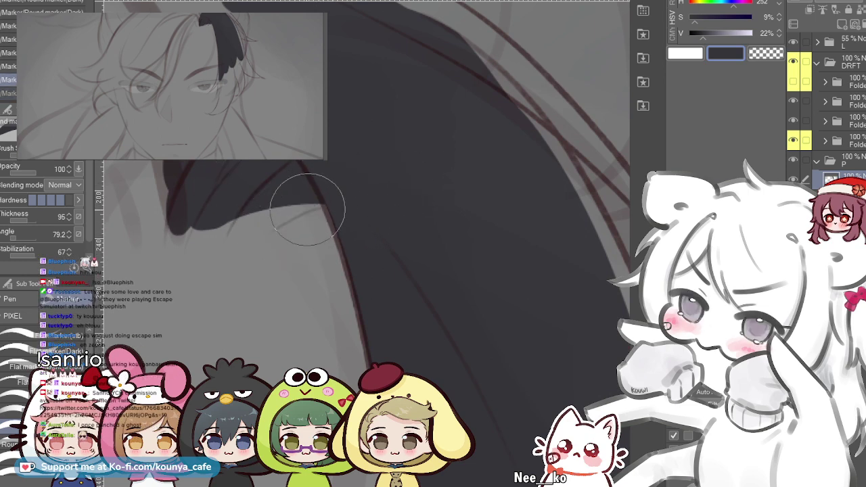
key(period)
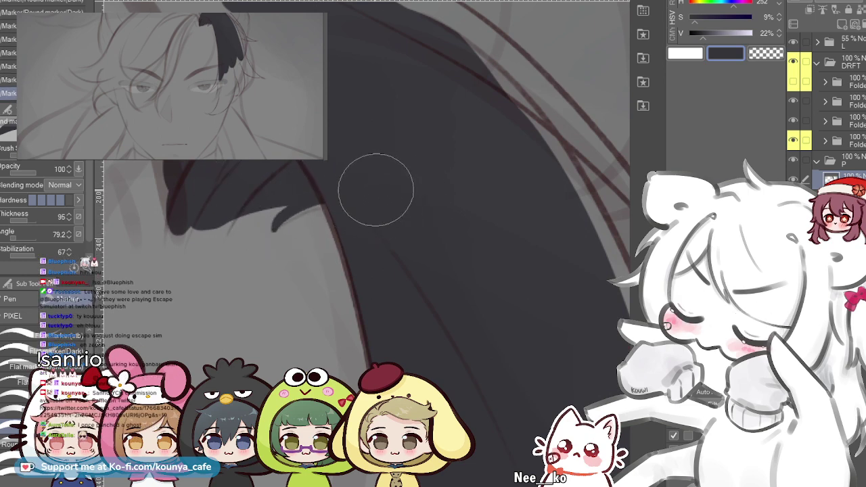
key(comma)
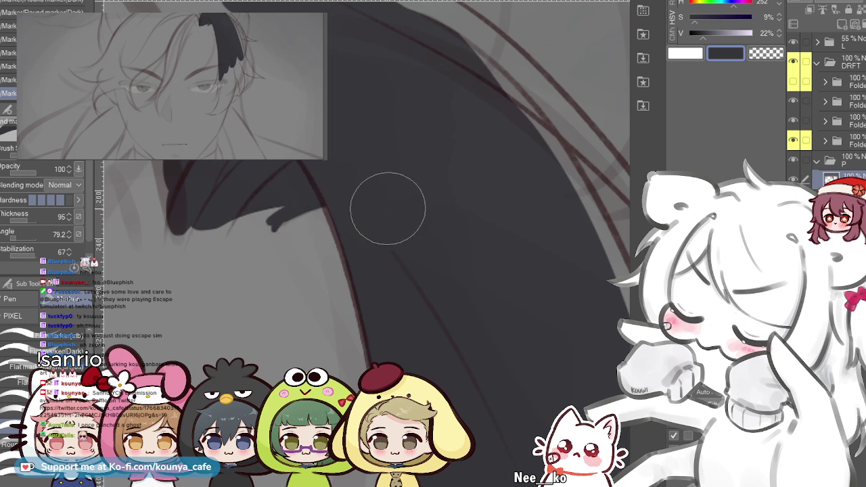
key(period)
key(comma)
drag(322, 216, 278, 221)
key(period)
drag(333, 203, 288, 220)
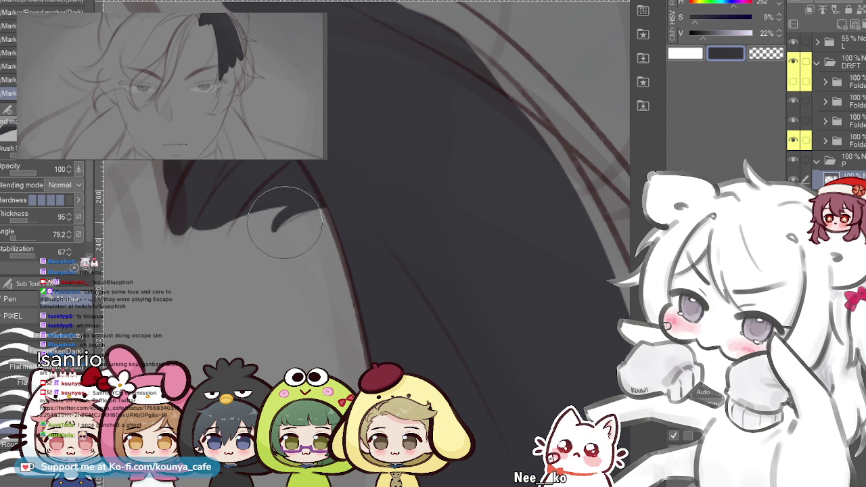
- Fill the crown and the outer side of the hair with dark strokes beyond the sketched side strands
scroll(305, 215, down, 3)
drag(277, 165, 299, 152)
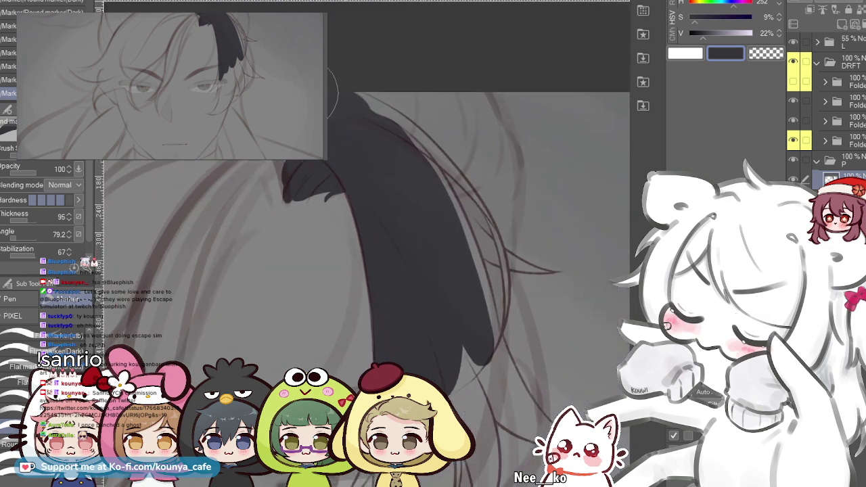
scroll(308, 91, down, 3)
mouse_move(363, 83)
mouse_down()
mouse_move(398, 148)
mouse_move(386, 81)
mouse_move(407, 145)
mouse_move(405, 122)
mouse_move(392, 82)
mouse_move(424, 229)
mouse_move(432, 110)
mouse_up()
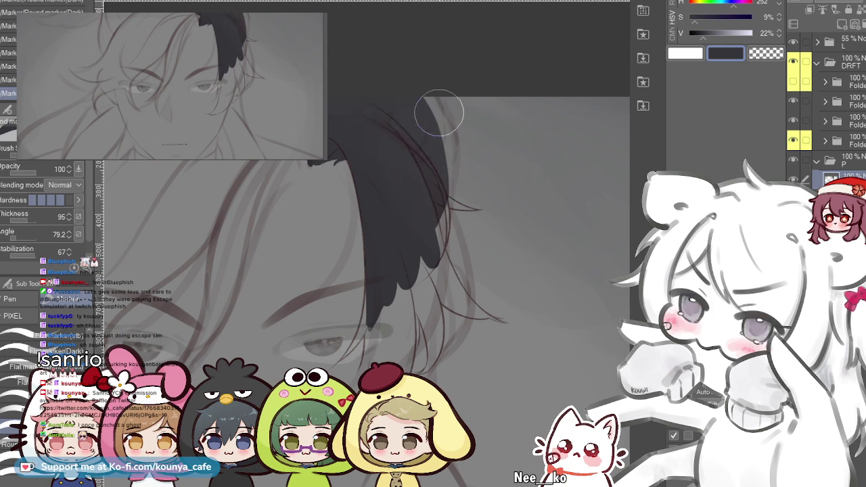
scroll(432, 111, up, 3)
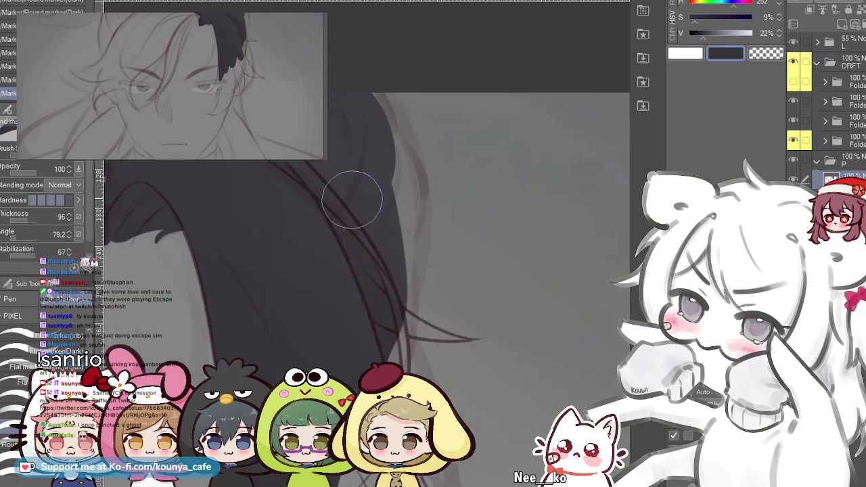
mouse_move(332, 72)
mouse_down()
mouse_move(390, 184)
mouse_move(375, 104)
mouse_move(366, 81)
mouse_move(383, 203)
mouse_up()
key(ctrl+z)
key(ctrl+z)
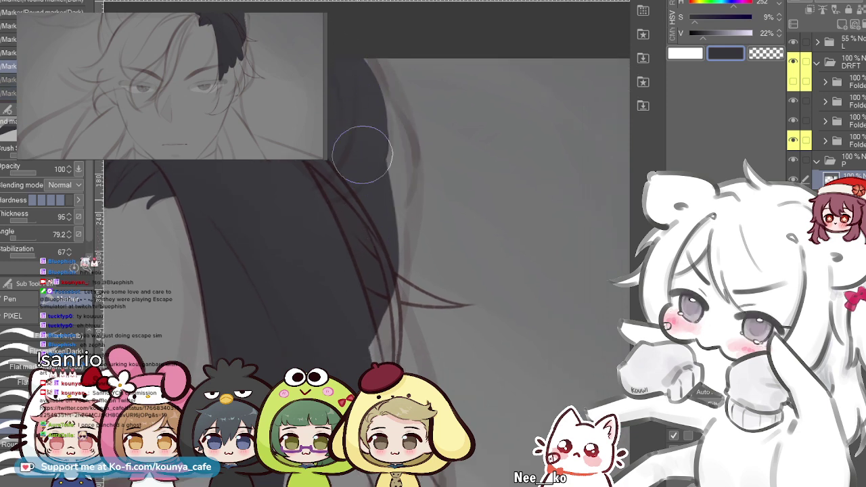
- Extend the dark hair fill to the sketched outline where the crown meets the canvas's upper edge
scroll(358, 116, up, 2)
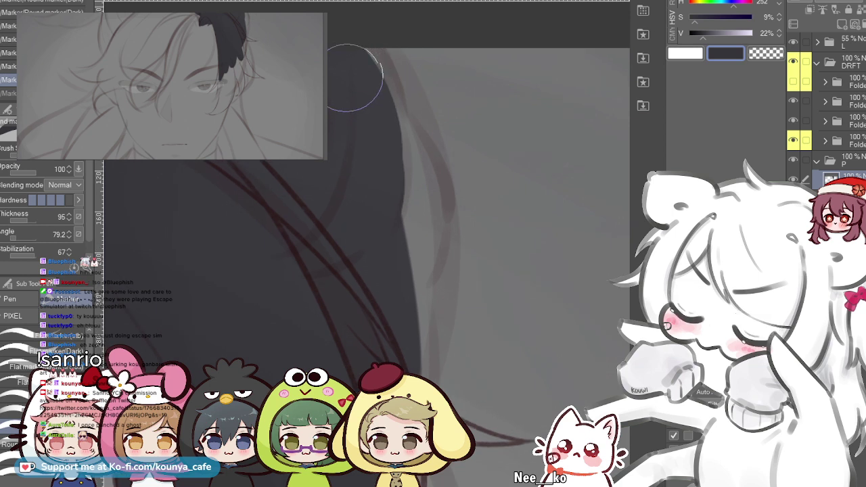
mouse_move(359, 75)
mouse_down()
mouse_move(366, 212)
mouse_move(373, 93)
mouse_move(351, 49)
mouse_move(374, 120)
mouse_move(369, 186)
mouse_up()
mouse_move(369, 138)
mouse_down()
mouse_move(372, 191)
mouse_move(364, 92)
mouse_move(383, 165)
mouse_up()
key(ctrl+z)
key(period)
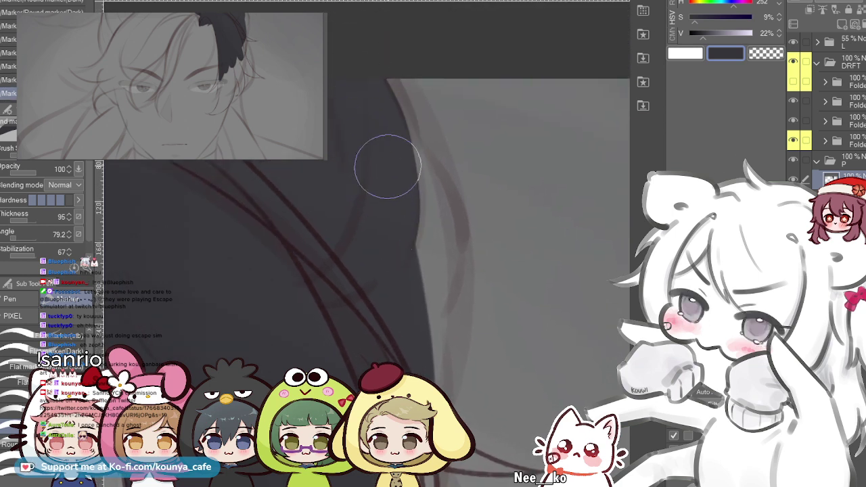
mouse_move(351, 71)
mouse_down()
mouse_move(385, 121)
mouse_move(394, 196)
mouse_up()
key(ctrl+z)
mouse_move(361, 57)
mouse_down()
mouse_move(406, 158)
mouse_move(404, 169)
mouse_move(364, 79)
mouse_move(396, 208)
mouse_up()
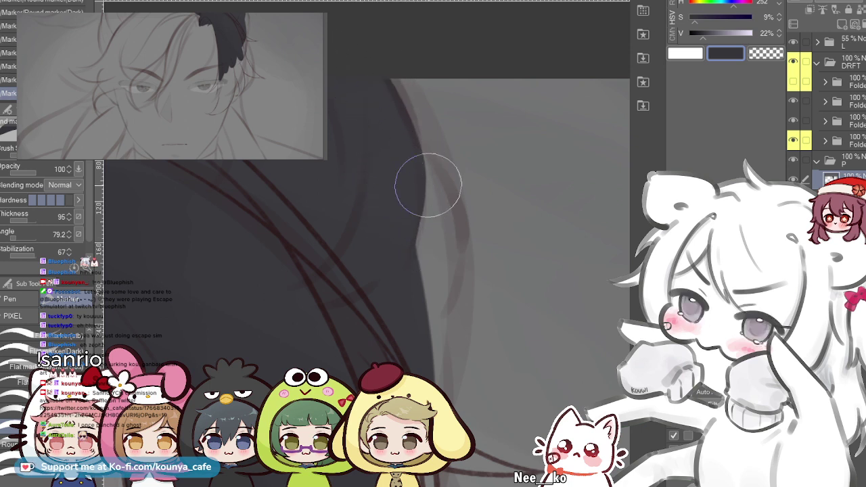
- Round out the dark hair's outer contour below the crown with a long curved marker stroke along the sketched outline
drag(423, 181, 398, 131)
mouse_move(373, 74)
mouse_down()
mouse_move(388, 120)
mouse_move(401, 270)
mouse_up()
key(ctrl+z)
drag(374, 109, 400, 270)
key(ctrl+z)
mouse_move(371, 101)
mouse_down()
mouse_move(400, 172)
mouse_move(390, 303)
mouse_up()
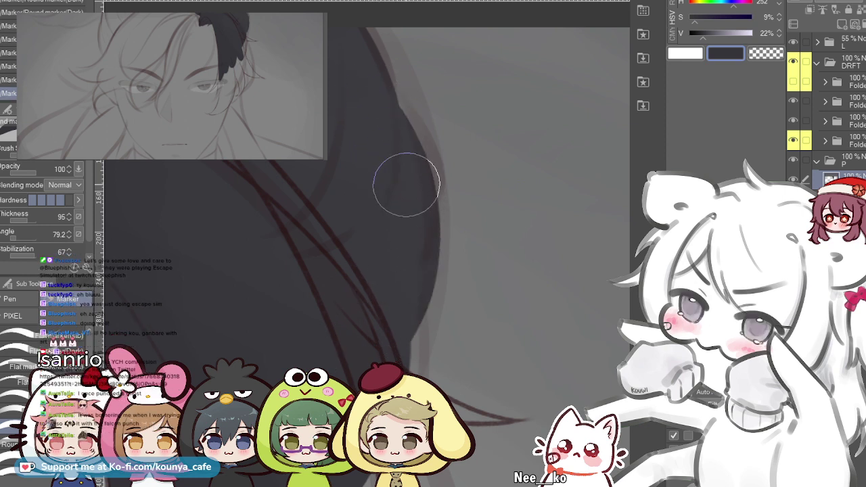
key(ctrl+z)
mouse_move(372, 102)
mouse_down()
mouse_move(393, 146)
mouse_move(383, 258)
mouse_up()
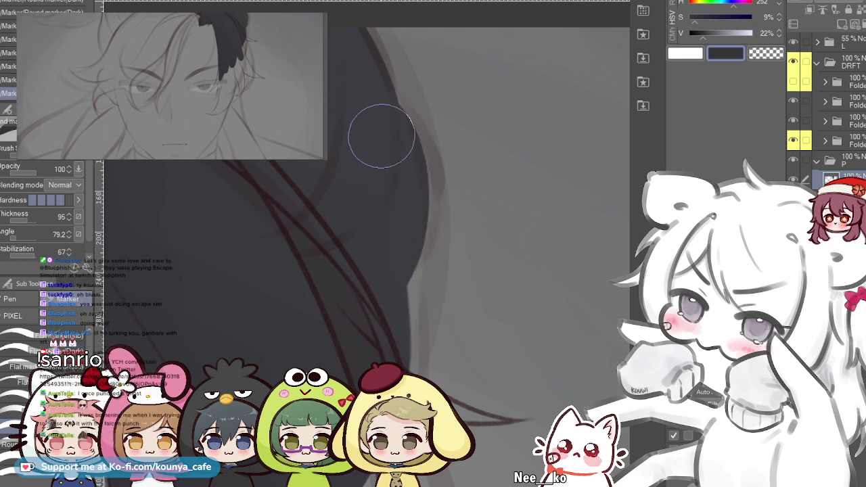
drag(378, 94, 395, 277)
key(ctrl+z)
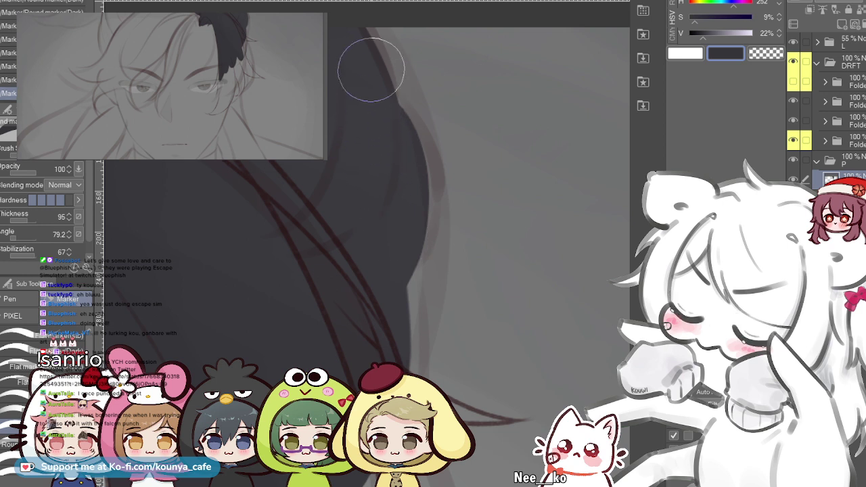
- Refine the crown's outer edge with smaller marker strokes and widen the curve along the side of the head
drag(363, 62, 367, 126)
key(comma)
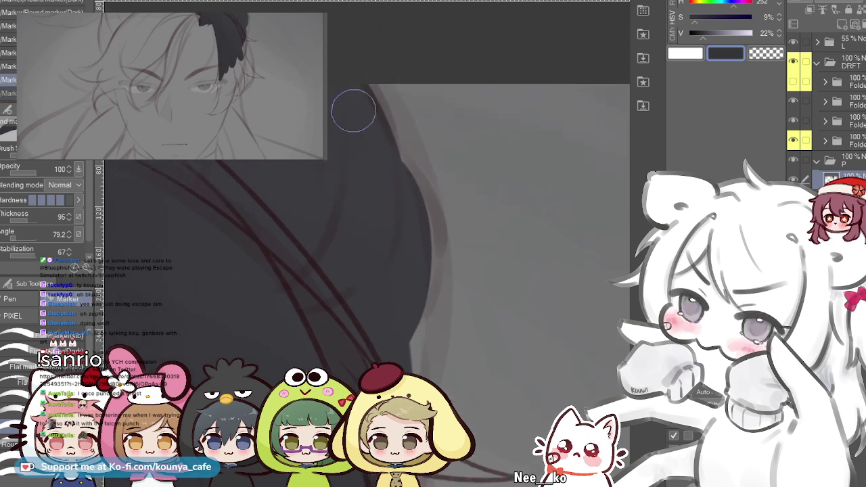
mouse_move(377, 122)
mouse_down()
mouse_move(377, 160)
mouse_move(380, 123)
mouse_move(345, 66)
mouse_move(393, 187)
mouse_up()
key(comma)
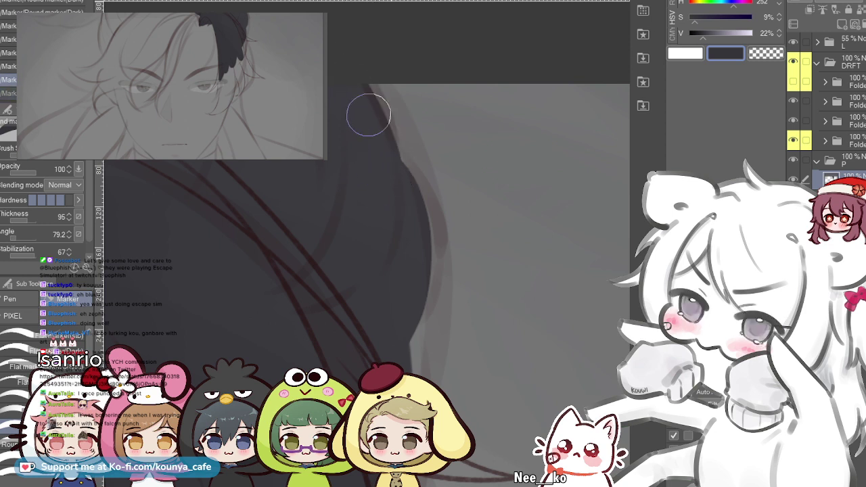
drag(361, 88, 384, 179)
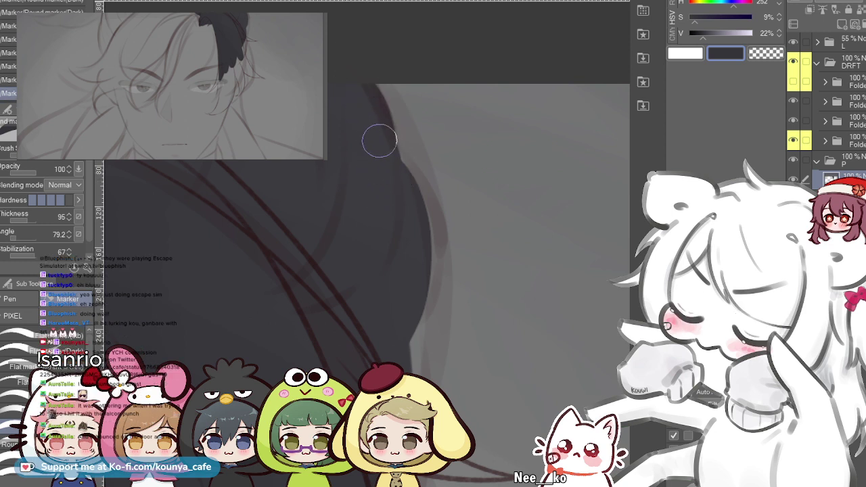
key(ctrl+z)
drag(355, 76, 381, 139)
mouse_move(400, 201)
mouse_down()
mouse_move(377, 87)
mouse_move(397, 174)
mouse_up()
key(comma)
key(period)
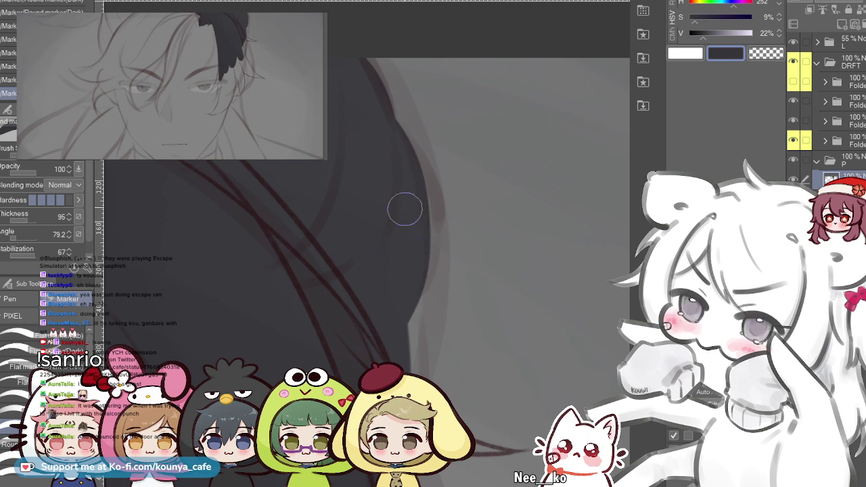
drag(391, 133, 394, 272)
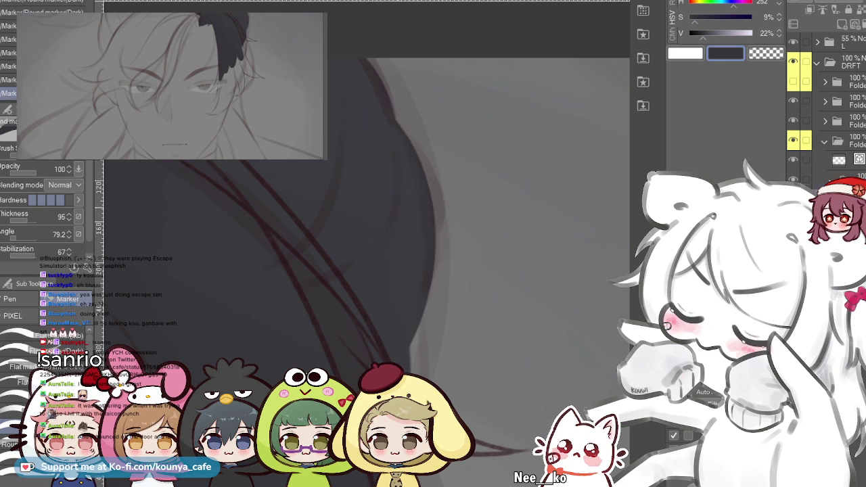
- Fill the gap between the outer hair curve and the large lock with long dark strokes down the side strands
key(ctrl+minus)
key(ctrl+minus)
scroll(487, 78, down, 2)
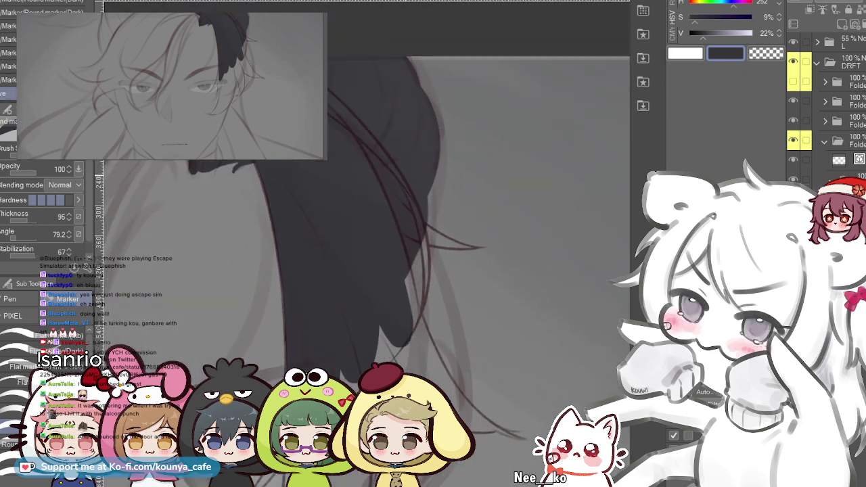
mouse_move(410, 148)
mouse_down()
mouse_move(388, 262)
mouse_move(414, 205)
mouse_move(386, 264)
mouse_up()
drag(416, 142, 371, 329)
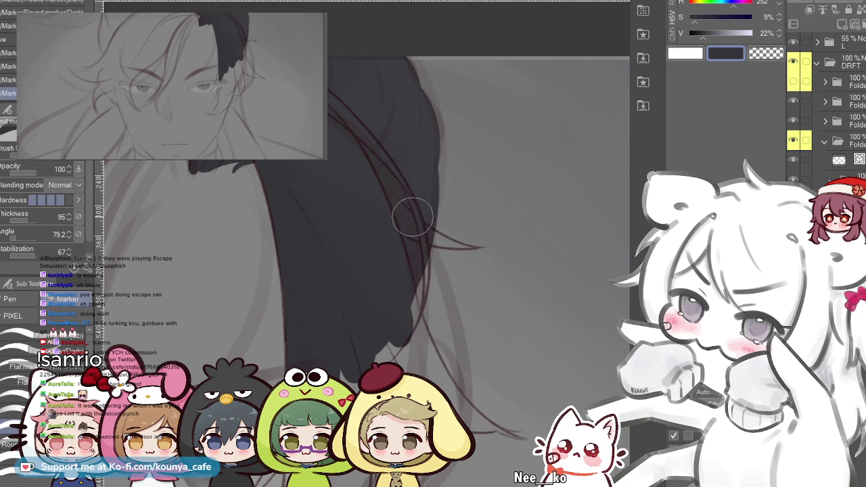
scroll(430, 120, down, 4)
scroll(431, 123, down, 1)
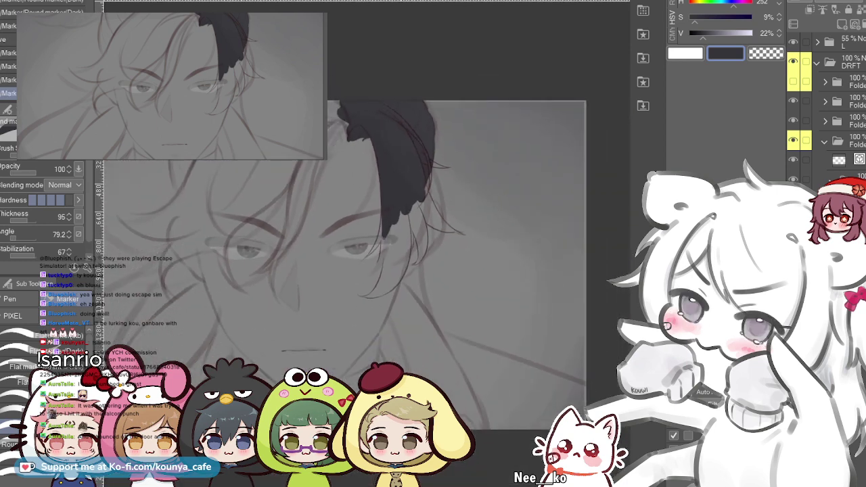
scroll(431, 123, up, 2)
drag(431, 123, 408, 204)
scroll(421, 170, up, 2)
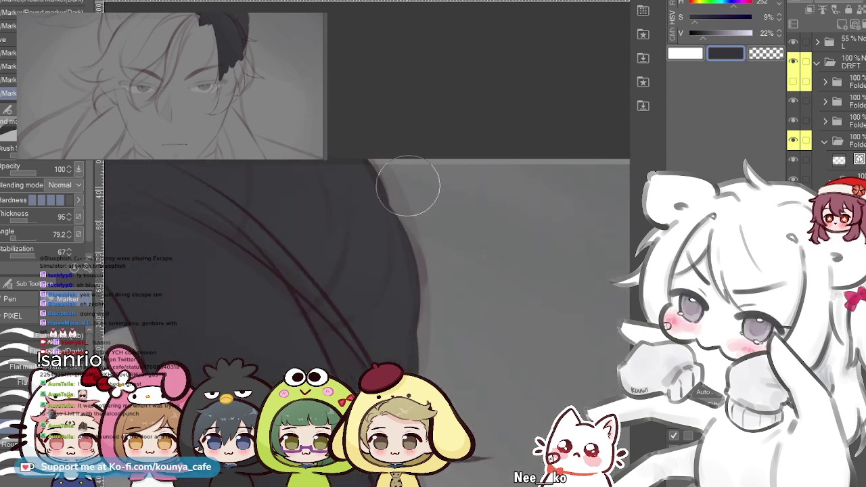
- Smooth the dark hair's outer edge below the crown with a short marker stroke along the sketched contour
scroll(422, 170, up, 1)
drag(427, 267, 417, 224)
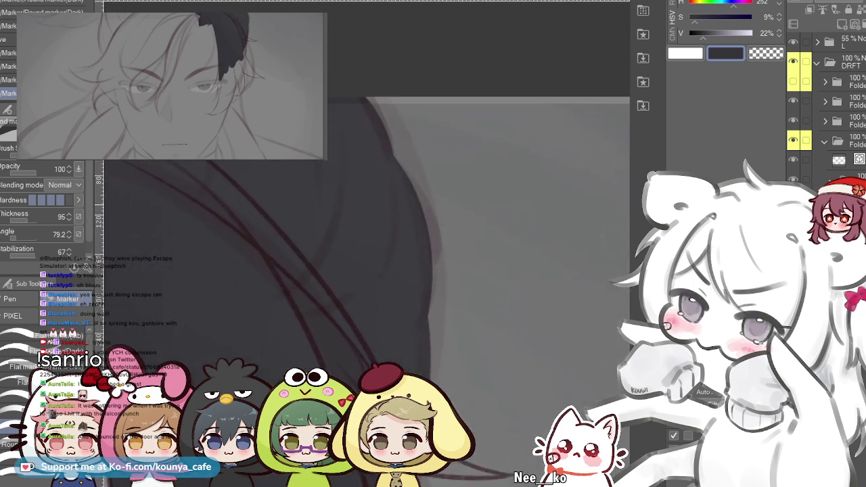
scroll(418, 224, down, 2)
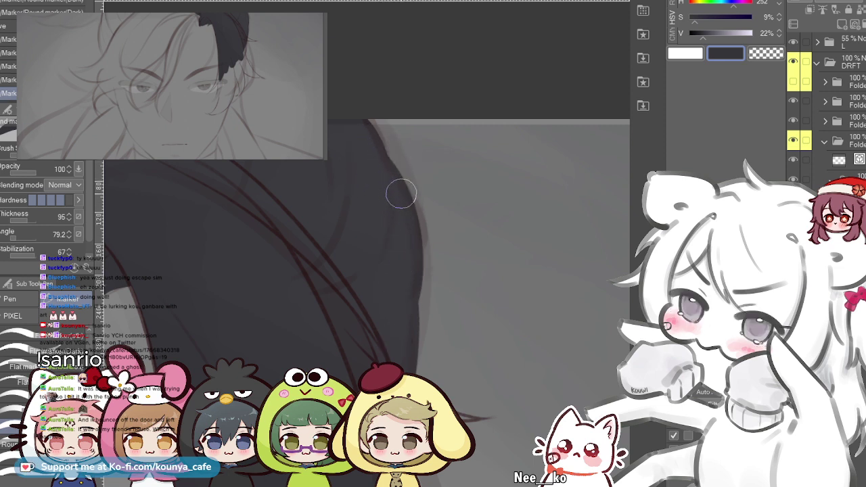
scroll(339, 271, down, 5)
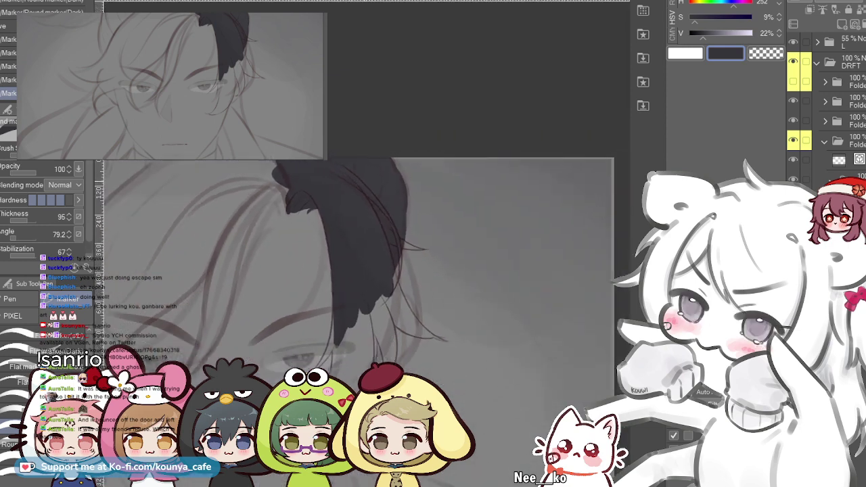
scroll(406, 208, up, 5)
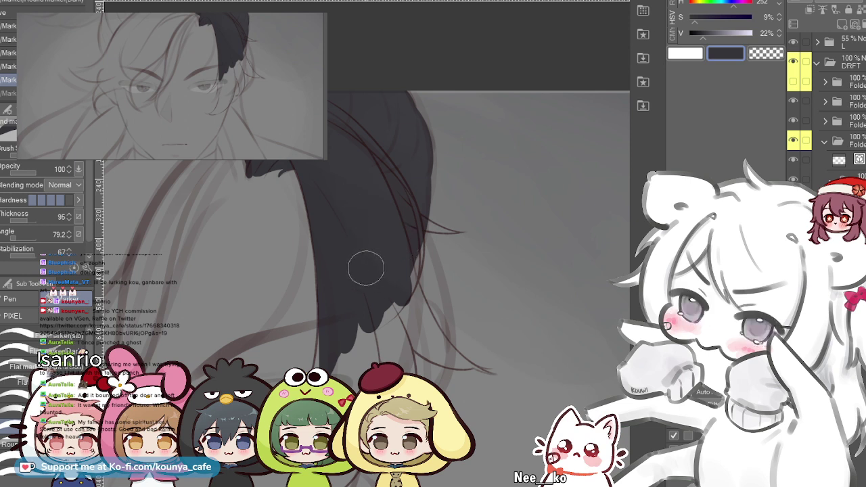
- Enlarge the marker and sweep dark strokes from the hair parting across the crown towards the opposite temple
scroll(331, 203, down, 2)
drag(331, 271, 466, 300)
key(])
key(])
key(])
key(])
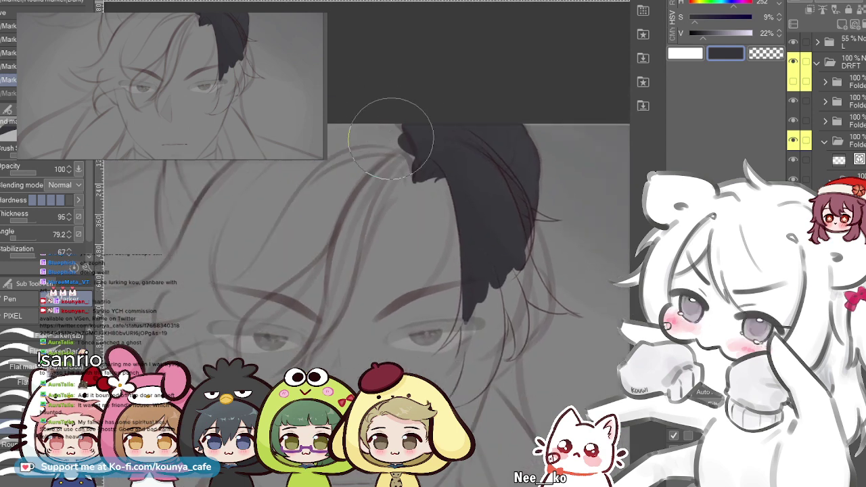
drag(420, 121, 278, 195)
mouse_move(429, 136)
mouse_down()
mouse_move(352, 158)
mouse_move(219, 269)
mouse_up()
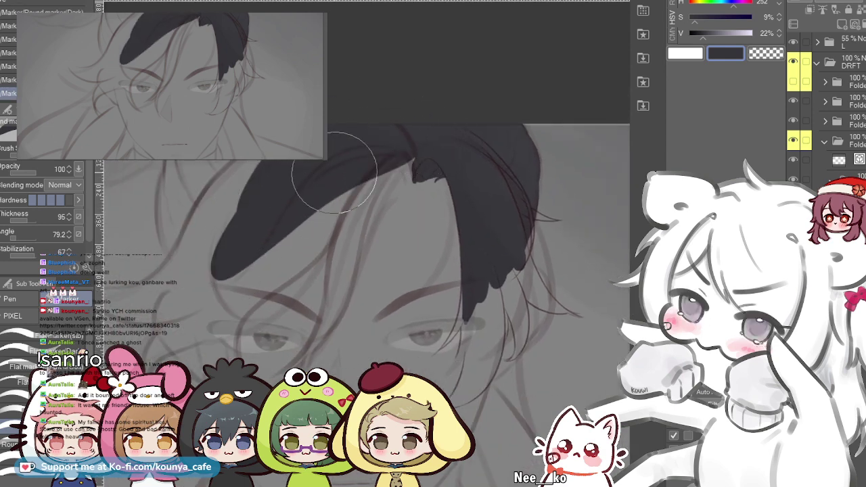
- Redo the last sweep higher along the crown and fill the dark mass out to the far side of the head
key(ctrl+z)
mouse_move(425, 138)
mouse_down()
mouse_move(345, 154)
mouse_move(232, 256)
mouse_move(402, 162)
mouse_move(419, 123)
mouse_move(312, 154)
mouse_move(264, 181)
mouse_move(350, 81)
mouse_move(269, 140)
mouse_up()
drag(227, 184, 220, 227)
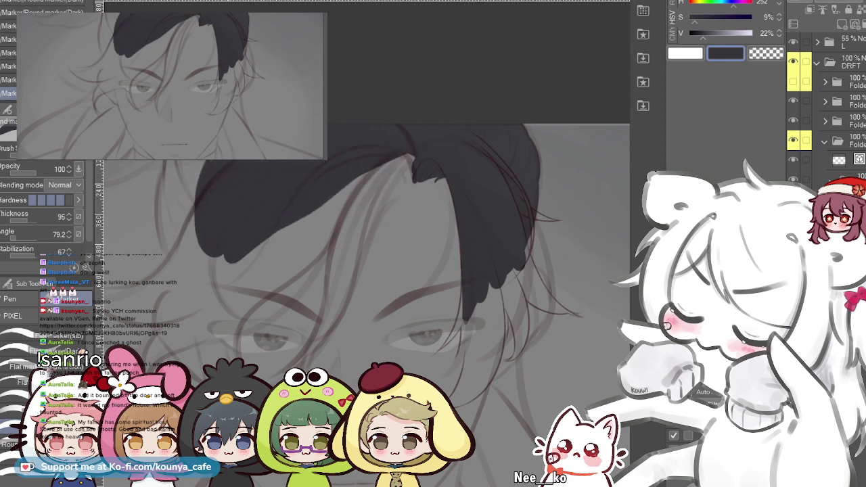
drag(220, 162, 212, 212)
scroll(195, 169, up, 3)
drag(195, 169, 269, 182)
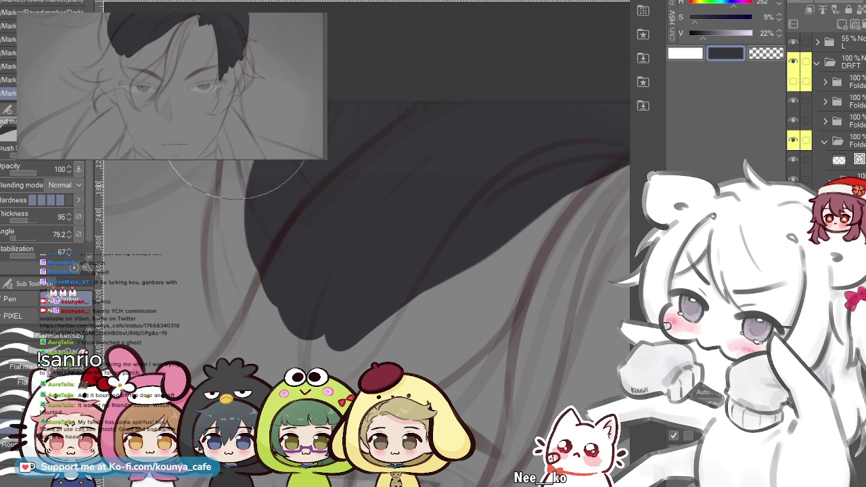
- Extend the dark fill down the far side of the head along the sketched contour, ending in a pointed tip
drag(250, 153, 279, 317)
key(ctrl+z)
mouse_move(254, 153)
mouse_down()
mouse_move(257, 328)
mouse_move(241, 322)
mouse_up()
key(ctrl+z)
drag(238, 152, 241, 339)
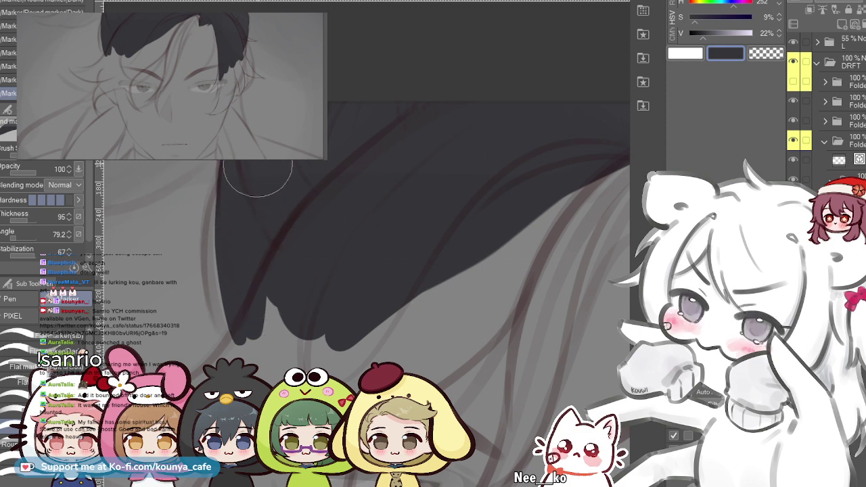
scroll(398, 115, down, 3)
scroll(281, 191, up, 1)
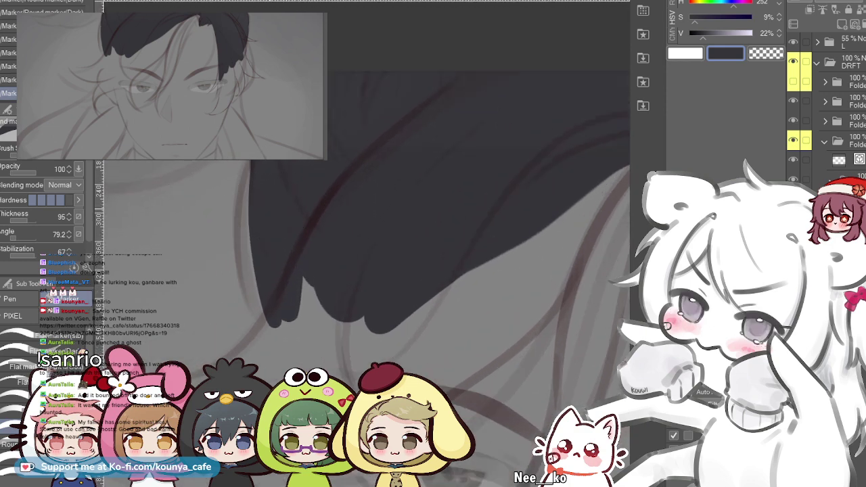
drag(260, 203, 274, 354)
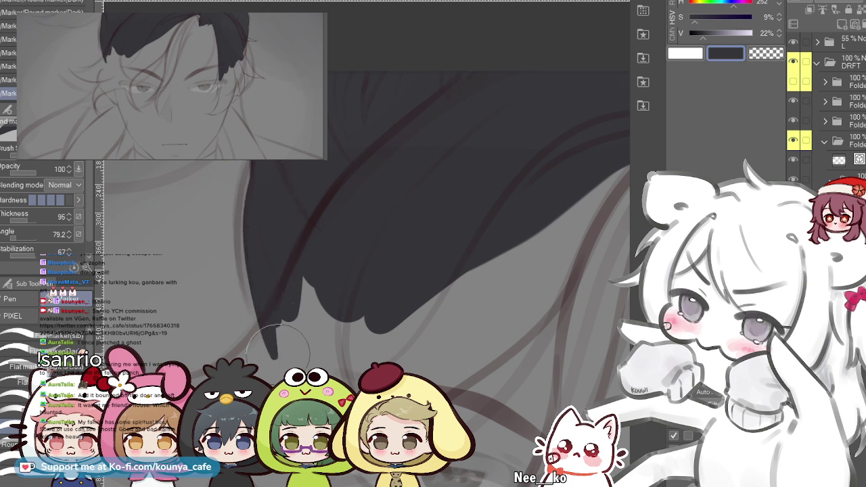
drag(260, 196, 269, 370)
key(ctrl+z)
scroll(251, 187, up, 1)
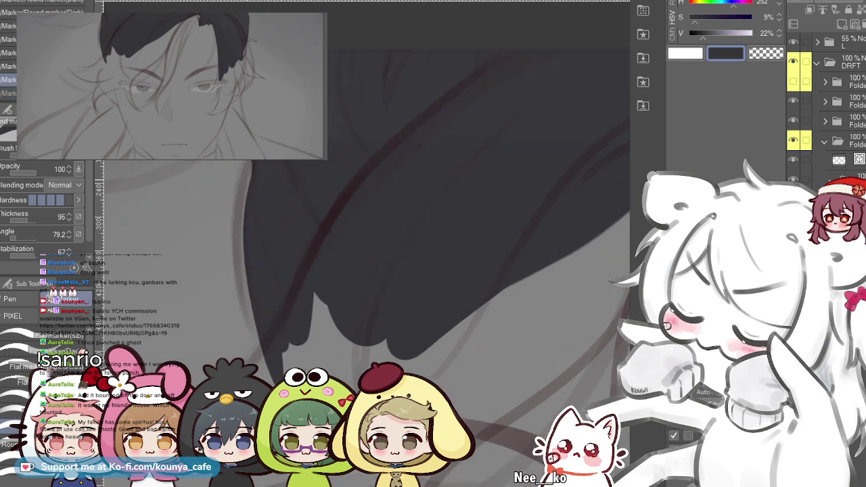
drag(268, 209, 293, 365)
key(ctrl+z)
drag(263, 177, 289, 367)
key(ctrl+z)
drag(277, 193, 293, 366)
key(ctrl+z)
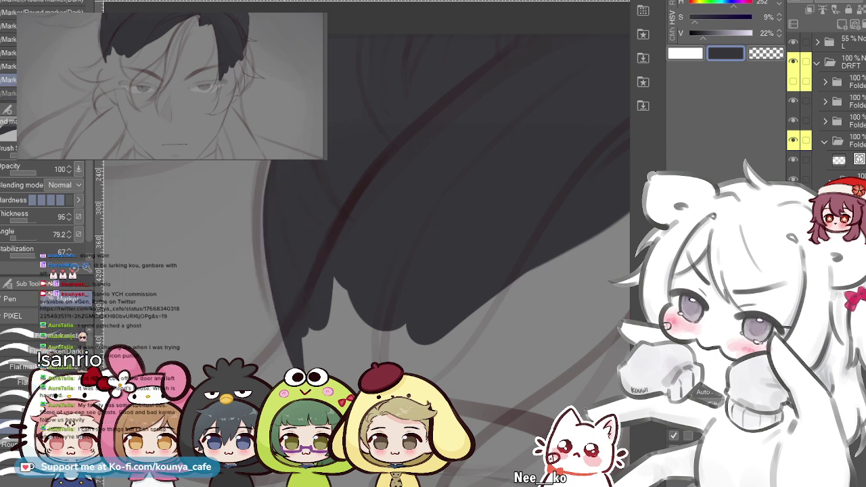
- Add a long stroke down the side contour to the temple and widen the hair's outer edge towards the crown
drag(280, 142, 292, 362)
key(ctrl+z)
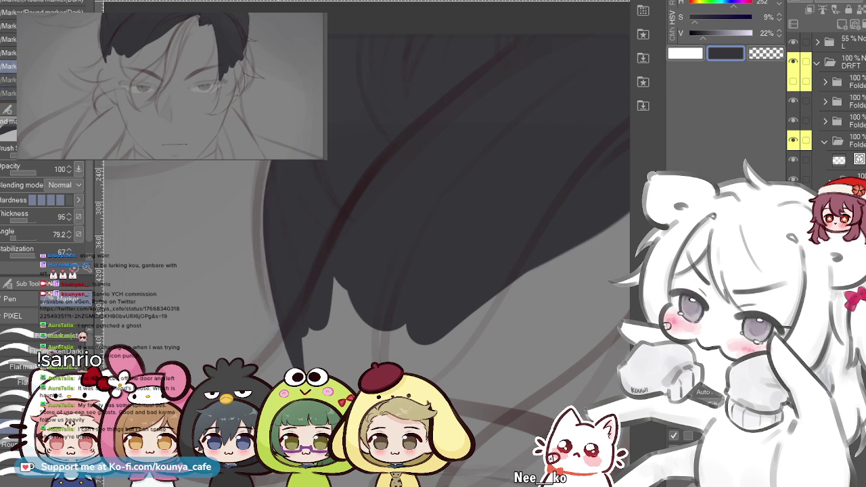
key(ctrl+y)
key(ctrl+z)
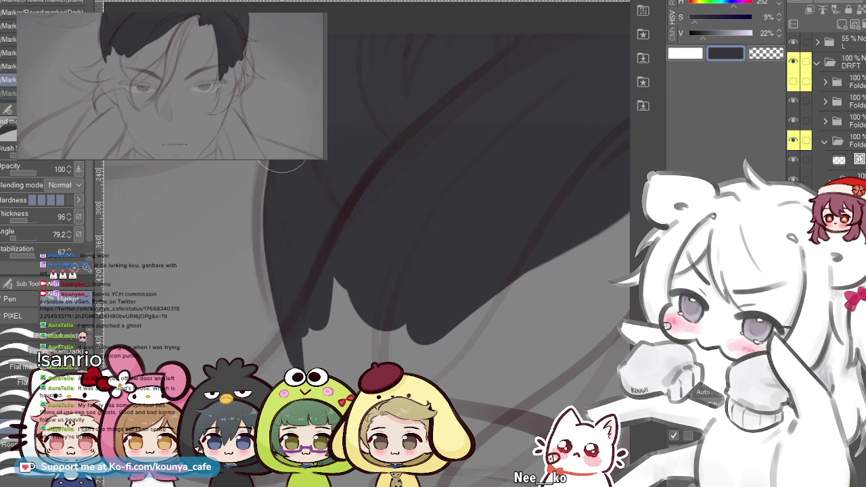
key(ctrl+y)
scroll(285, 155, down, 2)
drag(286, 156, 262, 202)
scroll(298, 128, down, 4)
drag(311, 132, 300, 143)
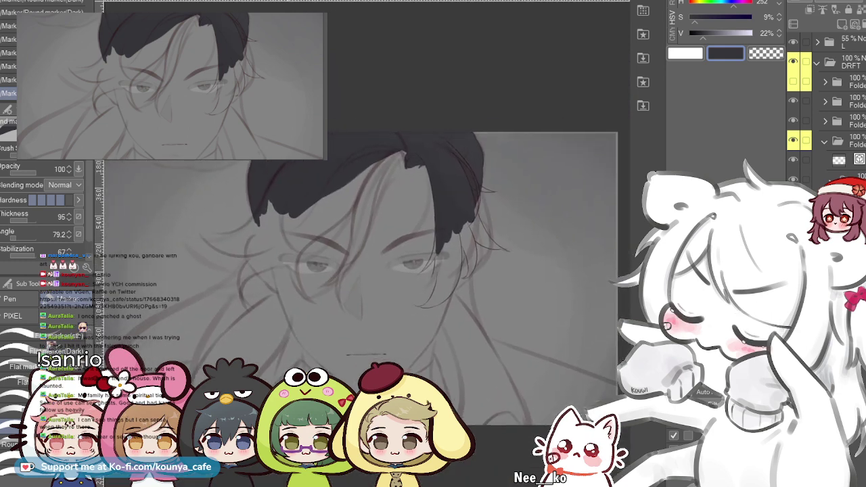
- Fill the jagged gaps at the side lock's lower end near the temple and thicken its inner edge
scroll(328, 146, up, 2)
drag(263, 196, 259, 265)
key(ctrl+z)
drag(265, 217, 262, 274)
mouse_move(294, 205)
mouse_down()
mouse_move(271, 271)
mouse_move(352, 194)
mouse_up()
scroll(396, 179, up, 1)
scroll(418, 182, up, 1)
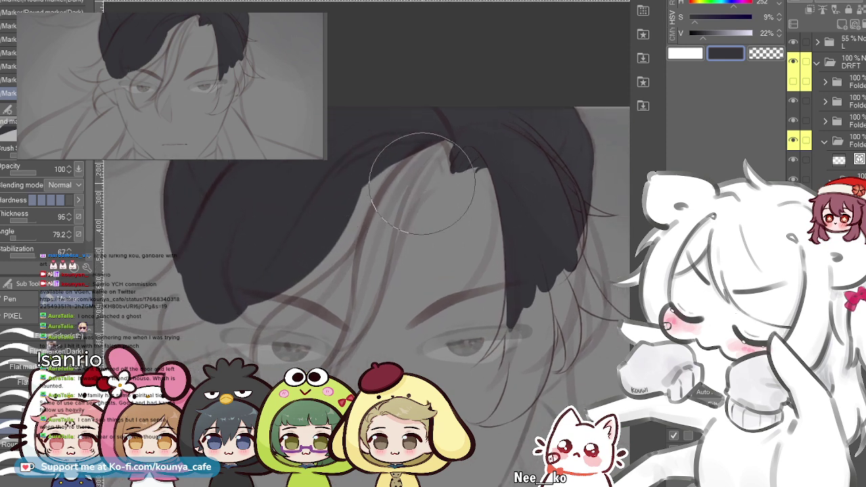
- Extend the dark fill from the parting along the sketched hairline down towards the brow
mouse_move(443, 128)
mouse_down()
mouse_move(392, 166)
mouse_move(289, 278)
mouse_up()
key(ctrl+z)
mouse_move(435, 131)
mouse_down()
mouse_move(412, 144)
mouse_move(336, 240)
mouse_move(270, 274)
mouse_up()
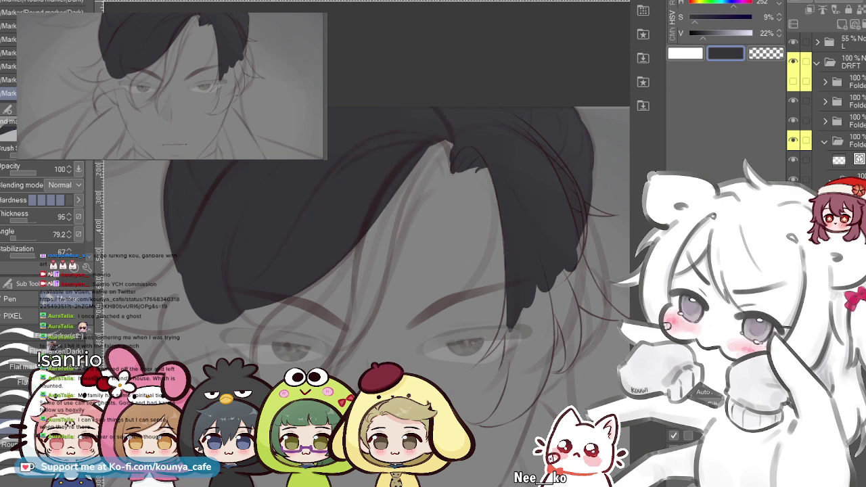
scroll(229, 269, up, 3)
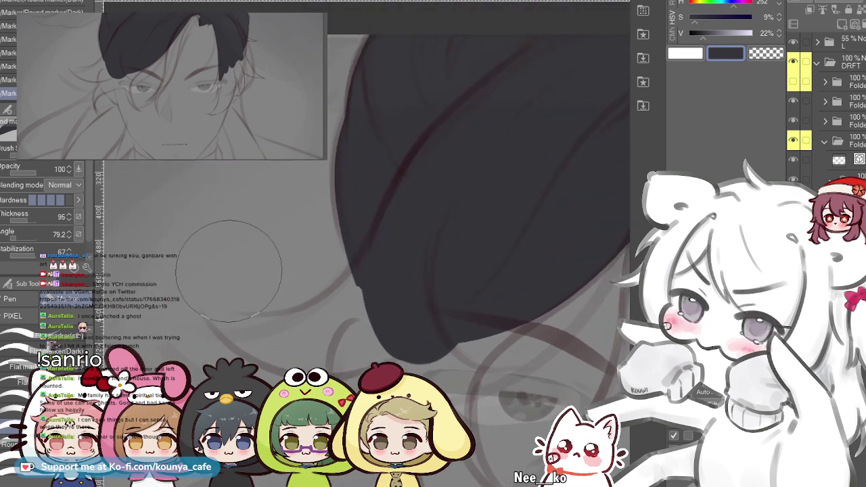
drag(207, 299, 339, 246)
key(ctrl+z)
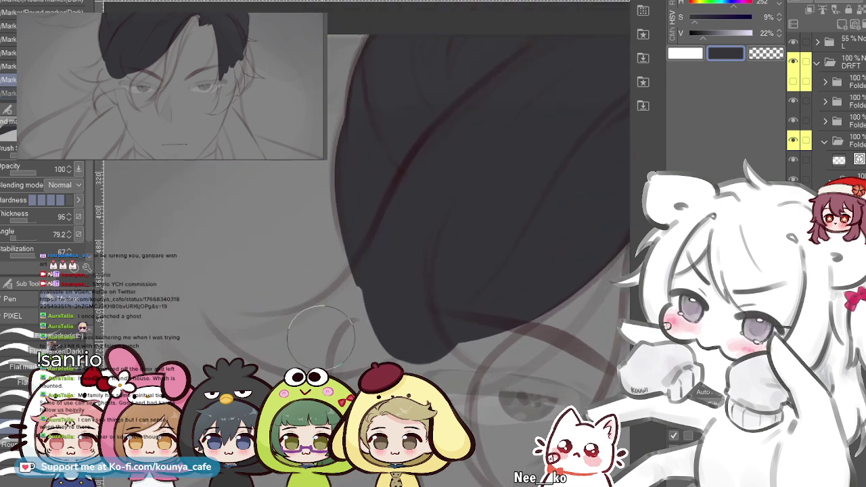
- Mirror the canvas horizontally and try a marker stroke along the flicked side strand
key(h)
drag(295, 282, 219, 271)
scroll(321, 274, up, 3)
drag(242, 209, 380, 342)
key(ctrl+z)
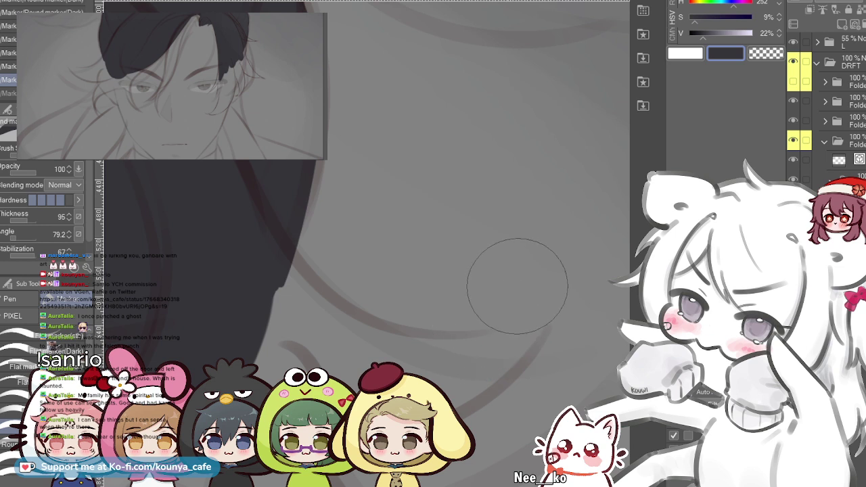
mouse_move(510, 335)
mouse_down()
mouse_move(388, 333)
mouse_move(299, 276)
mouse_move(243, 189)
mouse_up()
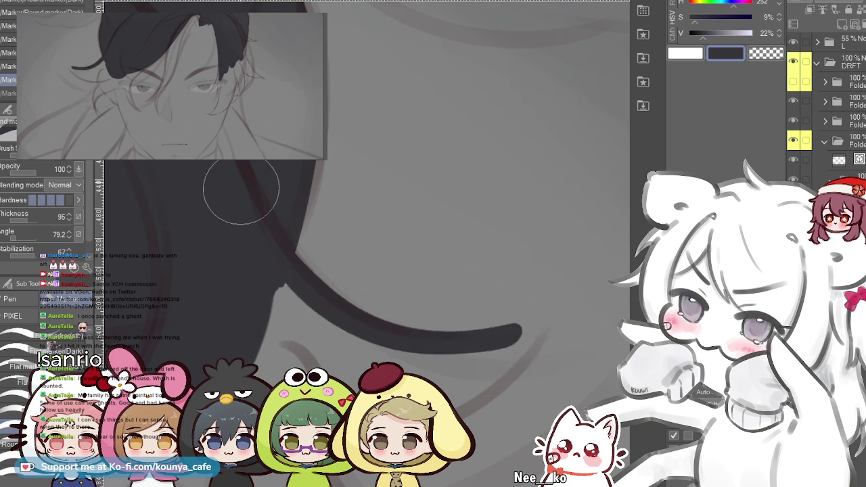
key(ctrl+z)
mouse_move(518, 305)
mouse_down()
mouse_move(332, 257)
mouse_move(329, 193)
mouse_up()
key(ctrl+z)
mouse_move(507, 316)
mouse_down()
mouse_move(441, 331)
mouse_move(297, 277)
mouse_up()
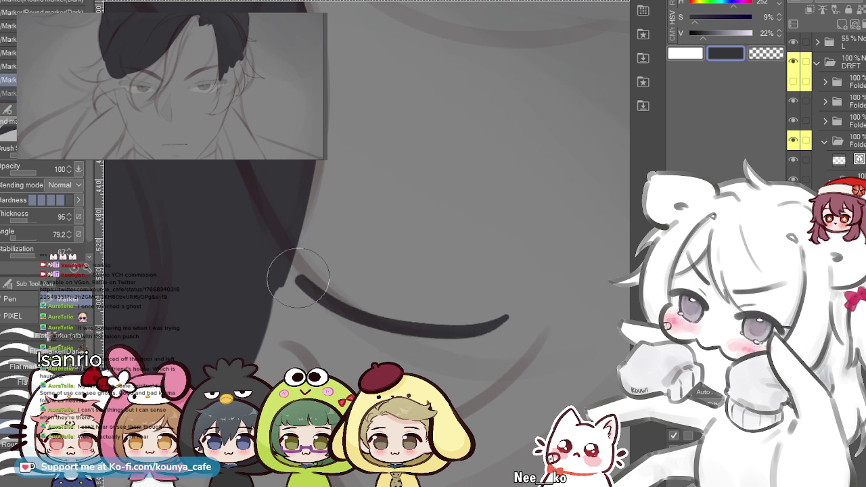
key(ctrl+z)
mouse_move(517, 339)
mouse_down()
mouse_move(377, 309)
mouse_move(253, 196)
mouse_up()
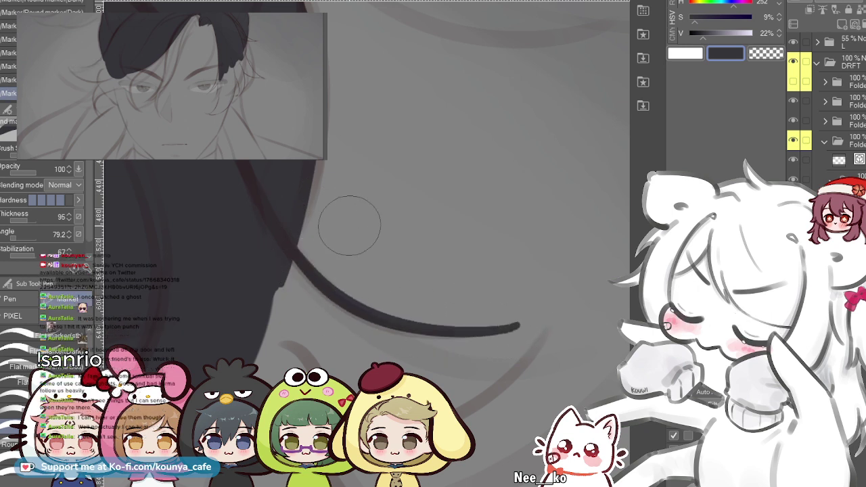
key(ctrl+z)
mouse_move(535, 321)
mouse_down()
mouse_move(422, 333)
mouse_move(320, 200)
mouse_up()
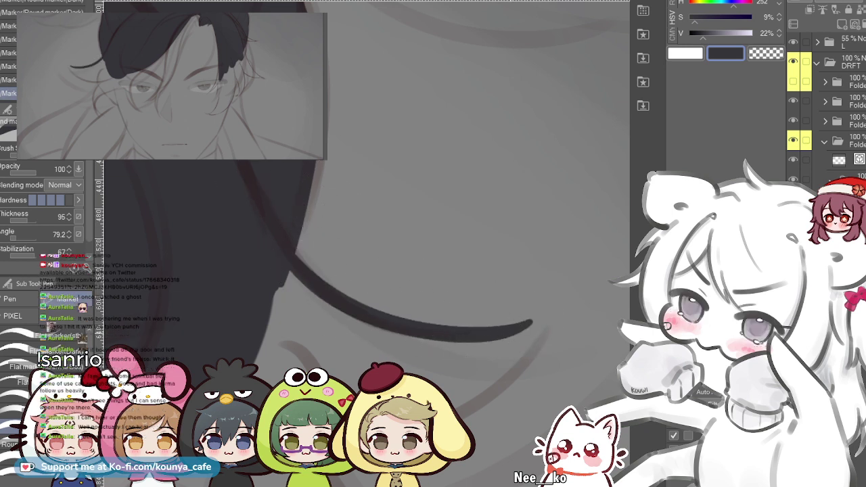
key(ctrl+z)
- Draw the flicked side strand's upper edge as one thin curve between its outer tip and the hair mass
mouse_move(535, 328)
mouse_down()
mouse_move(338, 293)
mouse_move(291, 257)
mouse_up()
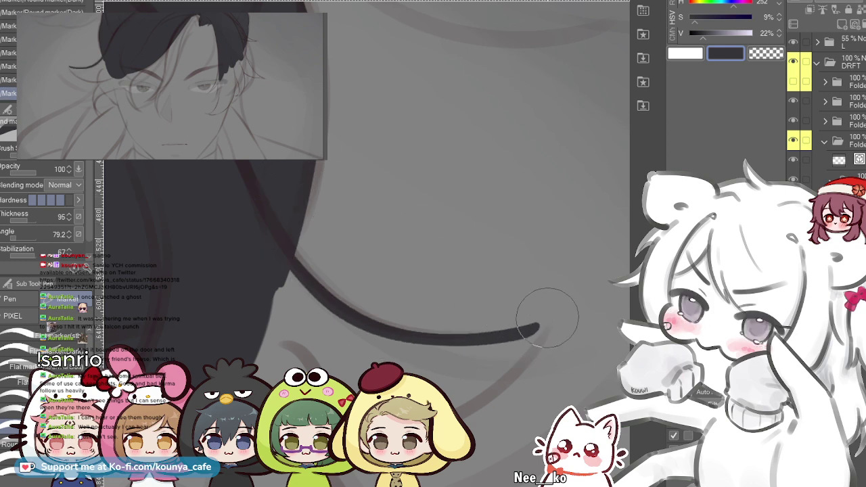
scroll(534, 328, down, 2)
scroll(284, 379, up, 1)
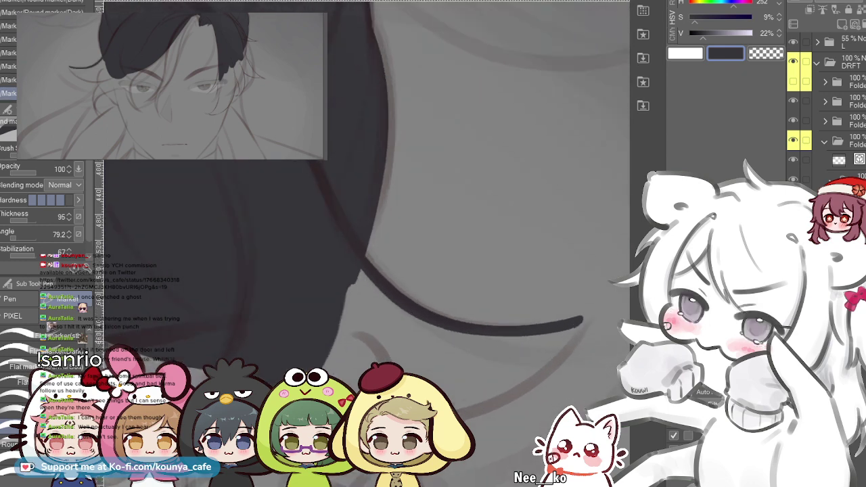
drag(298, 380, 254, 365)
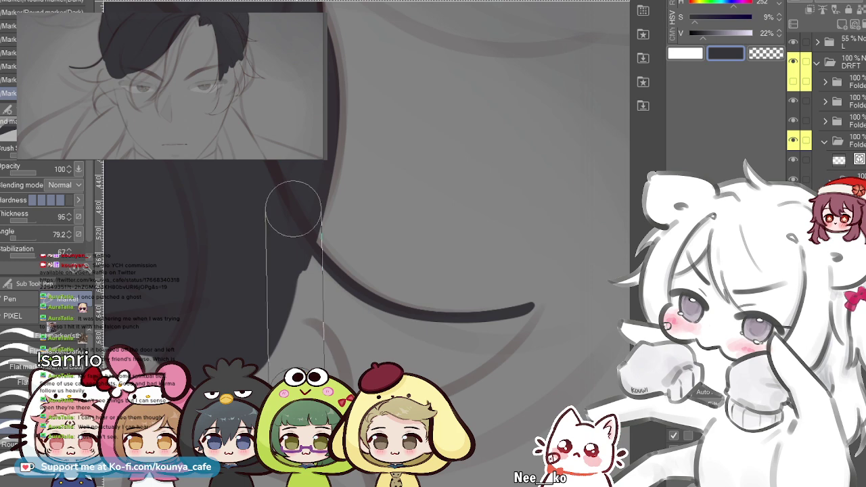
- Flip the canvas back and draw the side strand's thicker lower curve from its tip into the hair mass
key(h)
mouse_move(202, 307)
mouse_down()
mouse_move(416, 365)
mouse_move(460, 341)
mouse_up()
key(ctrl+z)
key(ctrl+z)
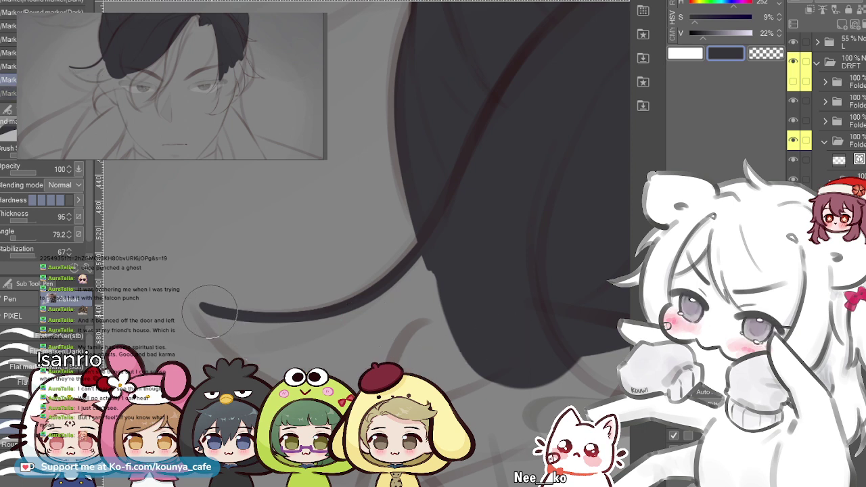
drag(466, 378, 482, 374)
key(ctrl+z)
mouse_move(201, 306)
mouse_down()
mouse_move(274, 366)
mouse_move(477, 370)
mouse_up()
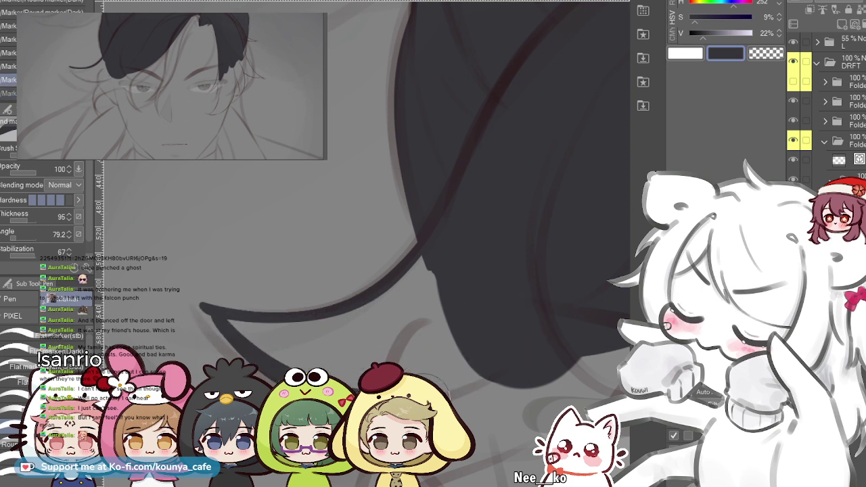
key(ctrl+z)
mouse_move(203, 307)
mouse_down()
mouse_move(389, 388)
mouse_move(476, 370)
mouse_up()
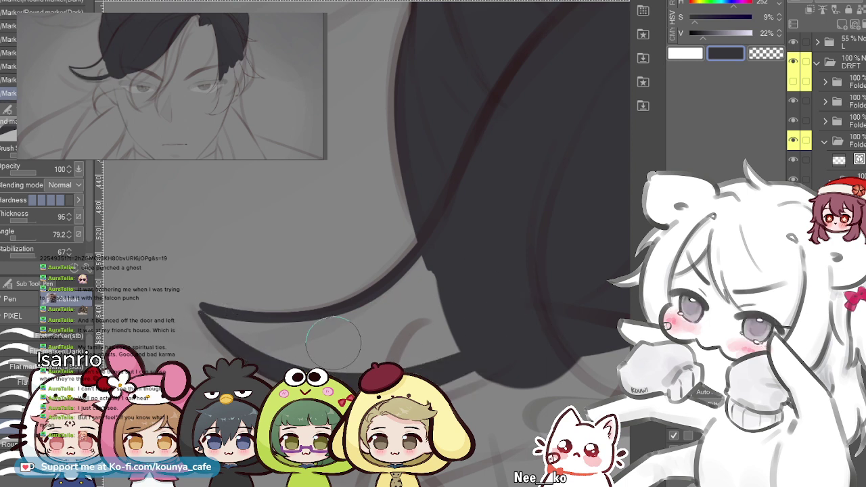
key(ctrl+z)
mouse_move(203, 306)
mouse_down()
mouse_move(360, 369)
mouse_move(474, 354)
mouse_up()
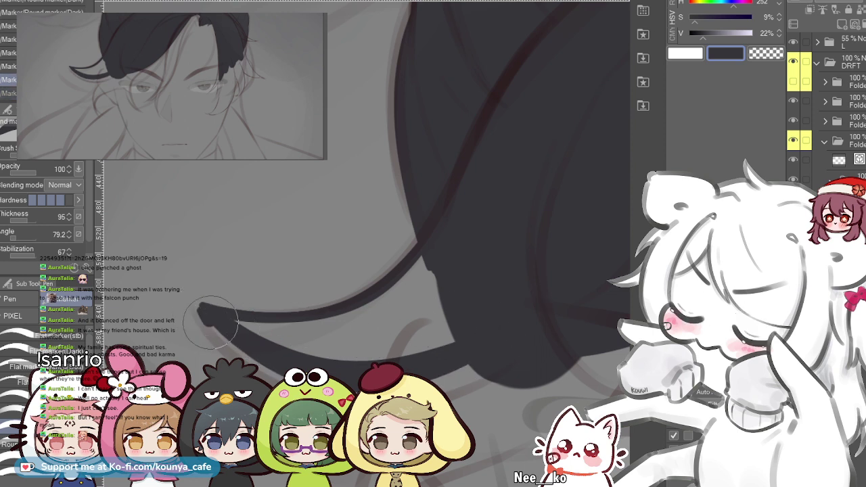
- Refine the side strand's pointed tip where its upper and lower curves meet
key(.)
scroll(321, 341, up, 2)
key(ctrl+z)
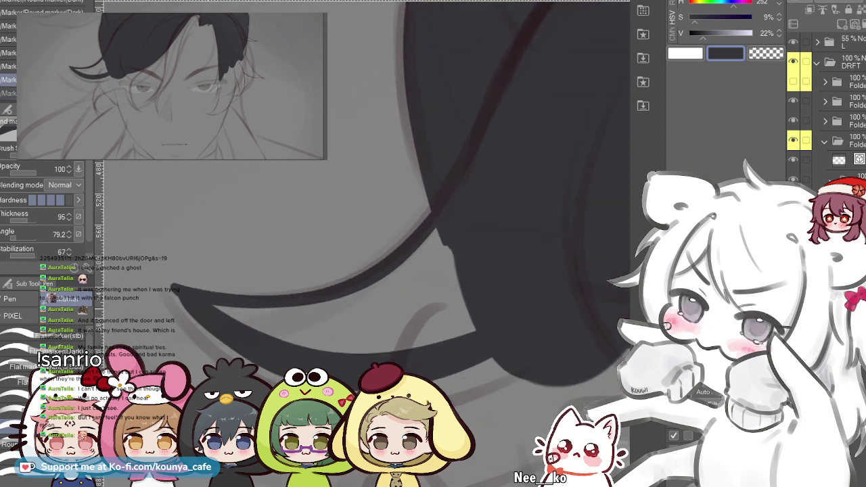
drag(186, 304, 182, 317)
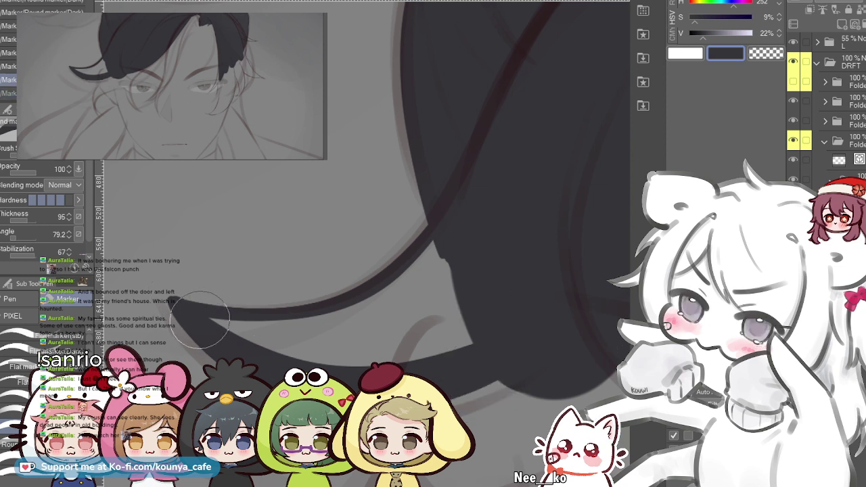
key(ctrl+y)
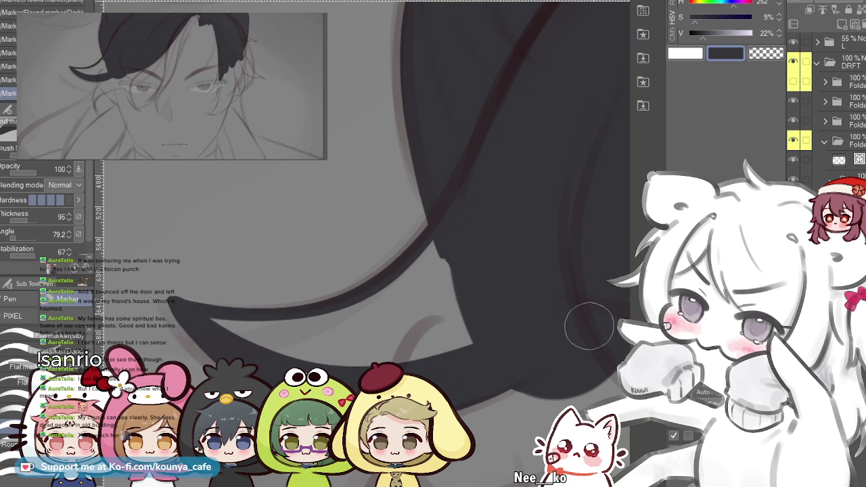
- Broaden the flicked side strand's lower curve inward with dark marker strokes from its tip toward the hair mass
scroll(287, 334, down, 2)
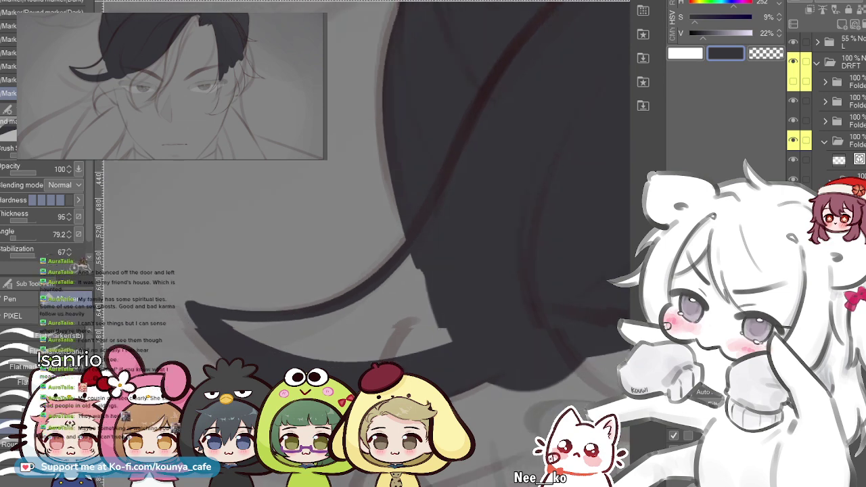
drag(287, 334, 246, 332)
scroll(378, 203, up, 2)
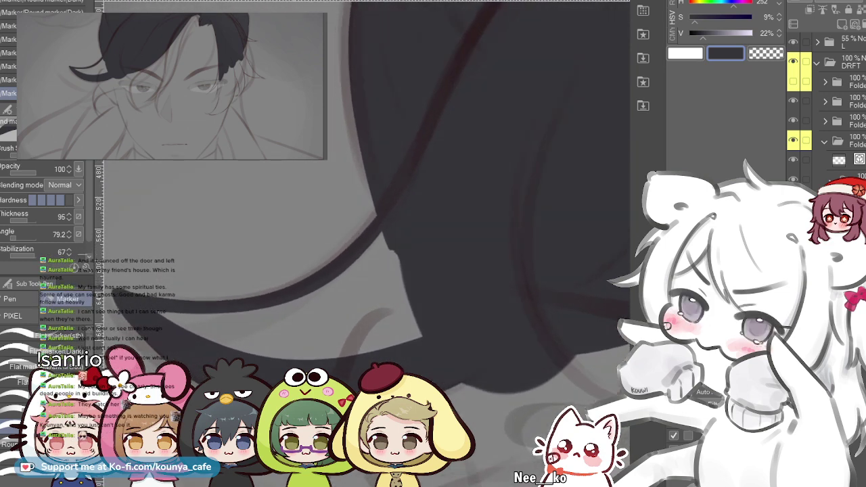
drag(206, 332, 346, 357)
key(ctrl+z)
drag(180, 323, 384, 356)
mouse_move(269, 343)
mouse_down()
mouse_move(354, 322)
mouse_move(270, 322)
mouse_move(400, 290)
mouse_move(409, 311)
mouse_up()
key(ctrl+z)
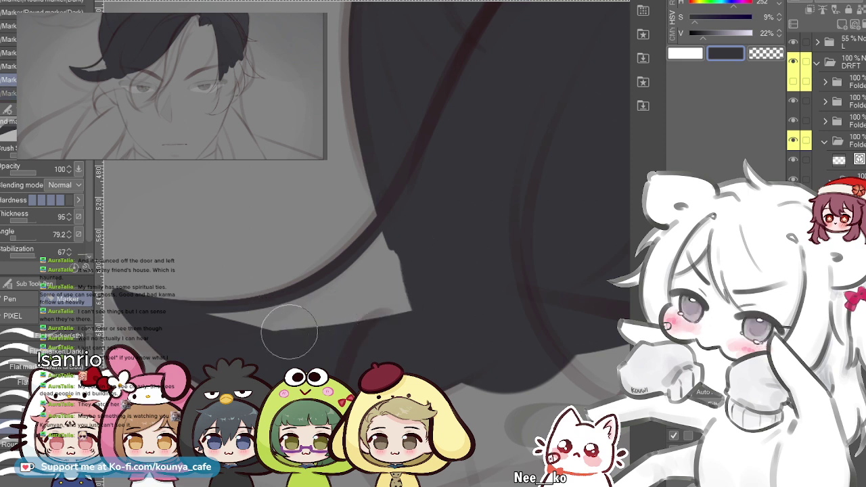
- Enlarge the brush and fill the remaining gap between the side strand's upper and lower curves with the dark hair colour
key(bracketright)
drag(272, 330, 395, 302)
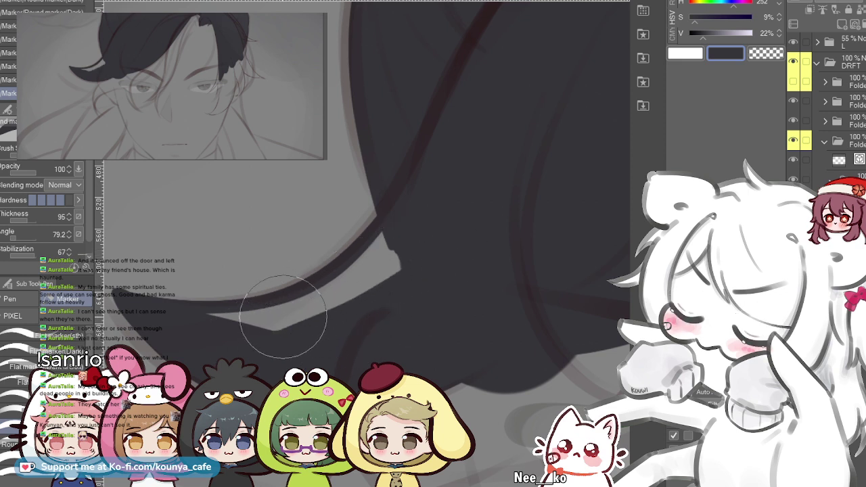
drag(200, 316, 333, 315)
mouse_move(231, 315)
mouse_down()
mouse_move(408, 277)
mouse_move(321, 311)
mouse_move(272, 314)
mouse_move(361, 295)
mouse_move(418, 260)
mouse_move(335, 301)
mouse_move(292, 310)
mouse_move(405, 218)
mouse_up()
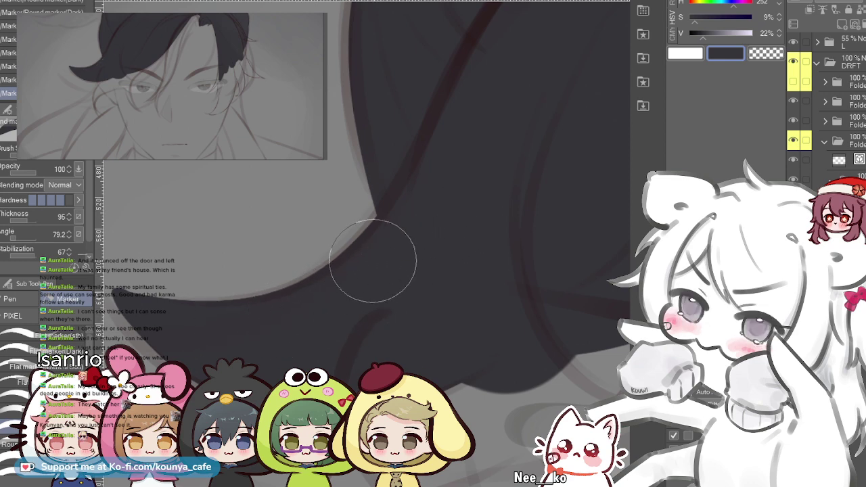
- Trim the upper edge of the side strand's tip using the marker with transparent colour
scroll(367, 254, down, 2)
scroll(206, 293, up, 5)
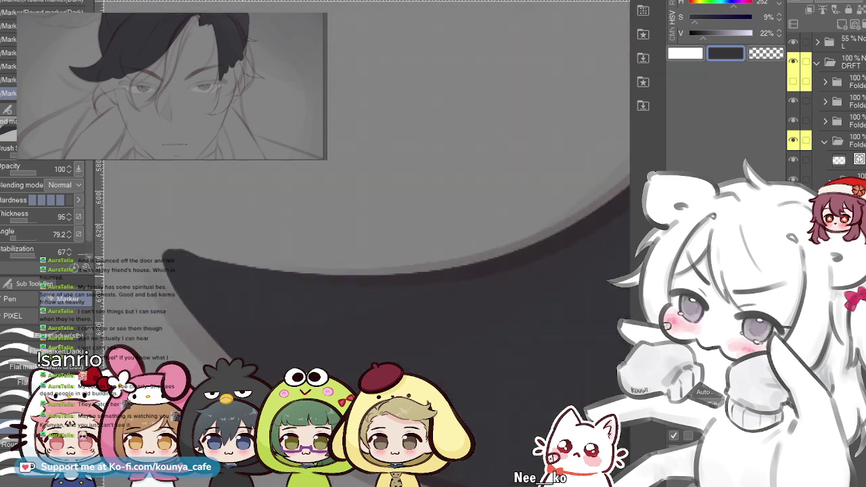
scroll(224, 291, down, 3)
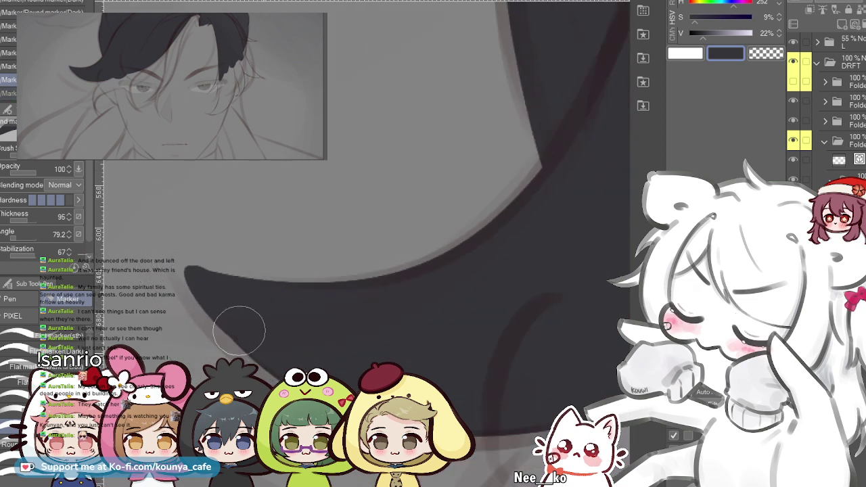
key(c)
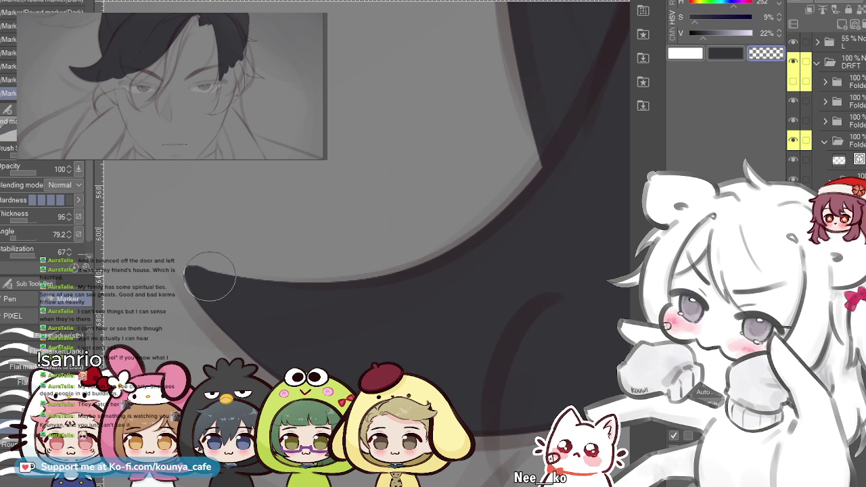
key(c)
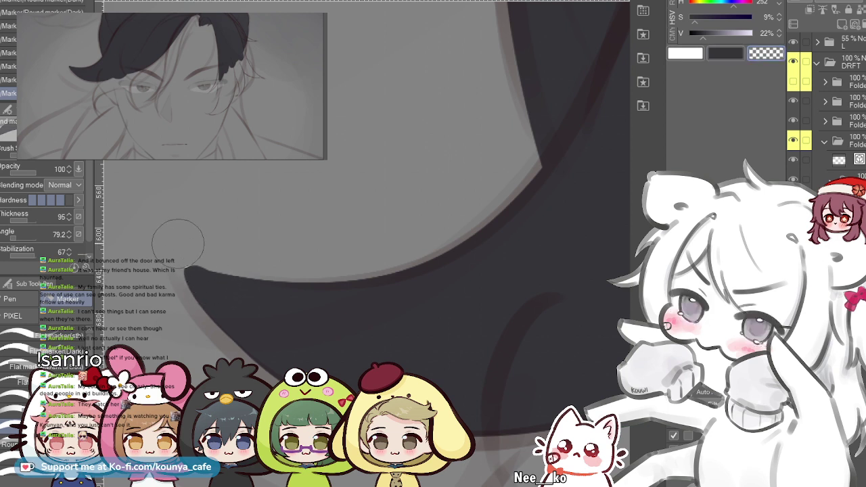
key(ctrl+z)
drag(238, 271, 262, 266)
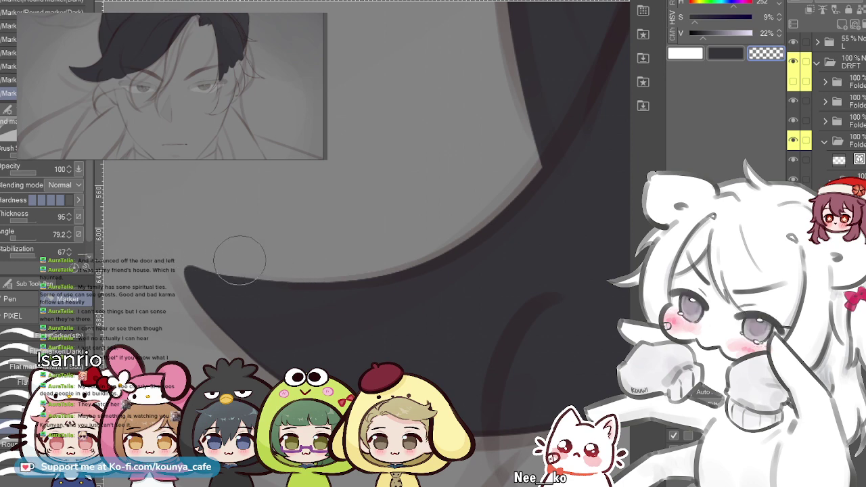
scroll(232, 234, down, 3)
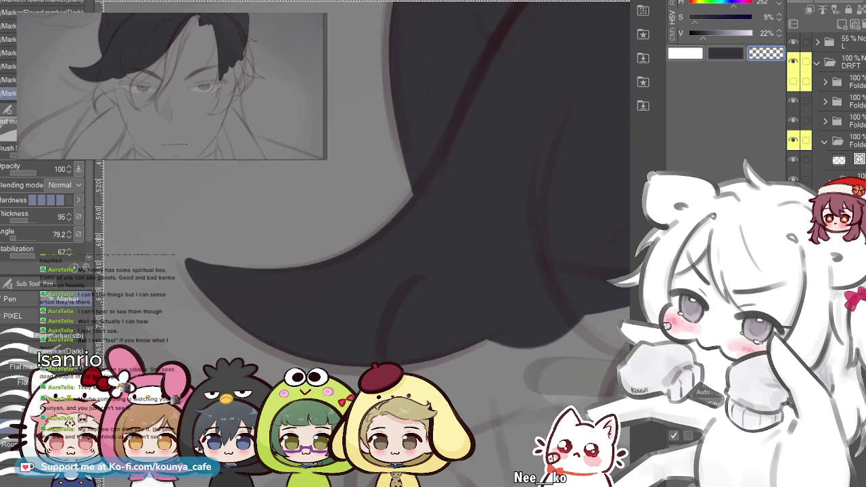
scroll(246, 261, down, 3)
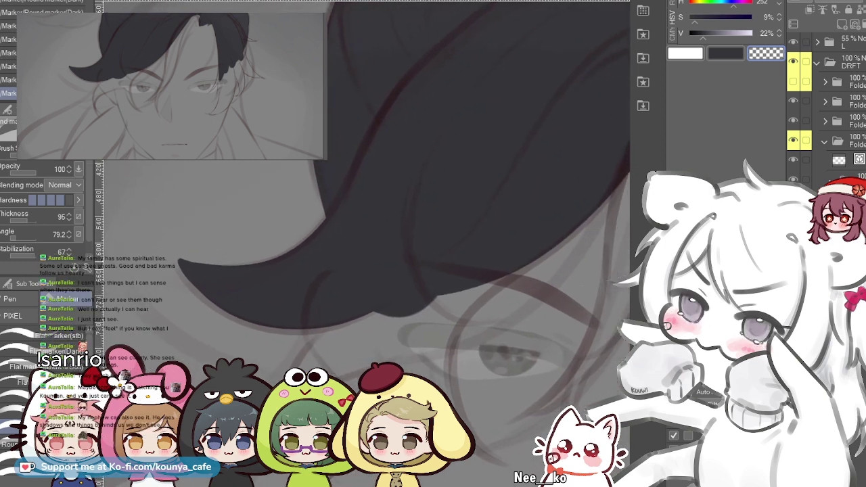
scroll(183, 240, up, 3)
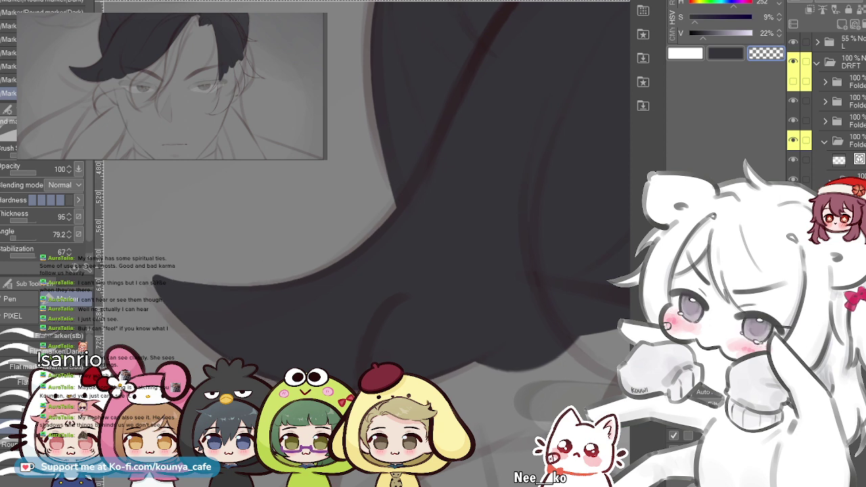
drag(241, 261, 264, 256)
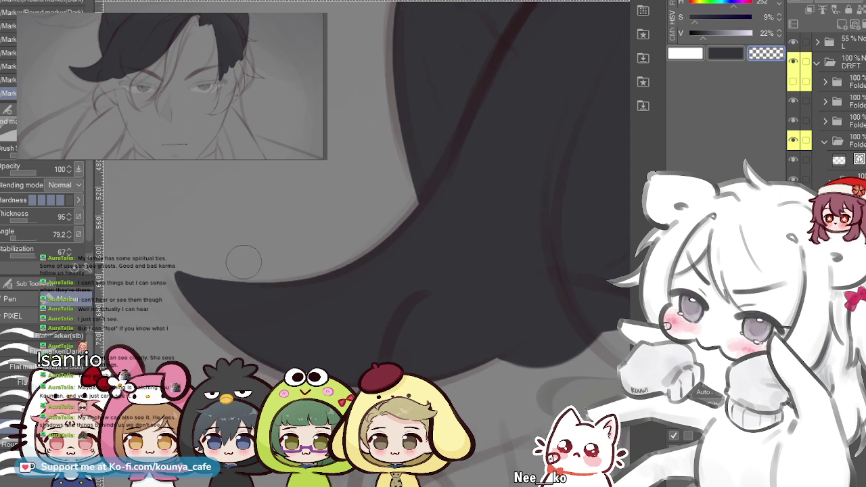
- Return to the dark colour, mirror the canvas and smooth the side strand's lower edge where it joins the hair mass
key(x)
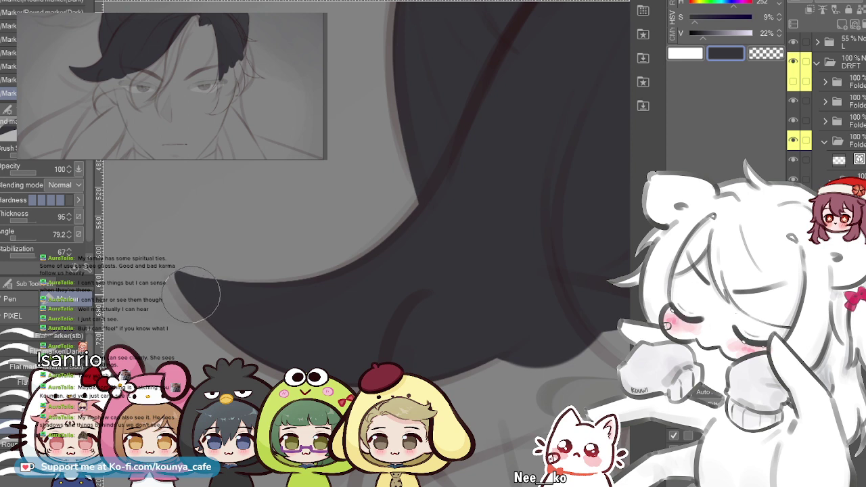
scroll(190, 293, down, 1)
key(ctrl+z)
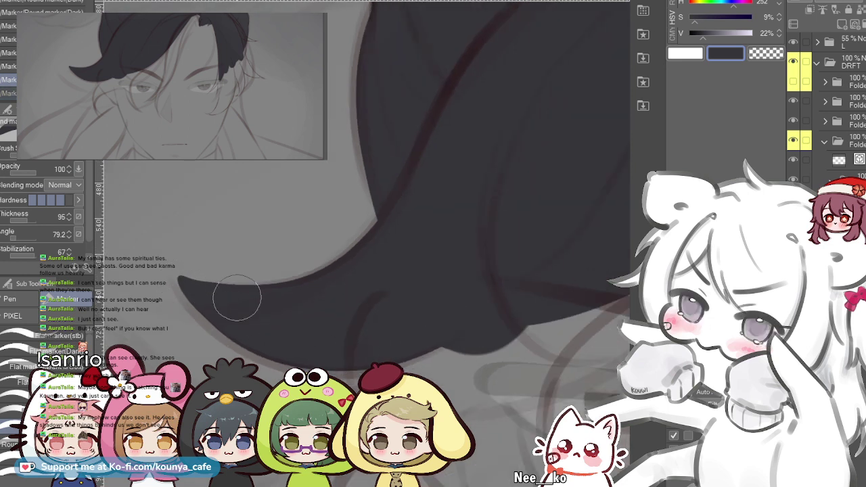
key(period)
key(ctrl+z)
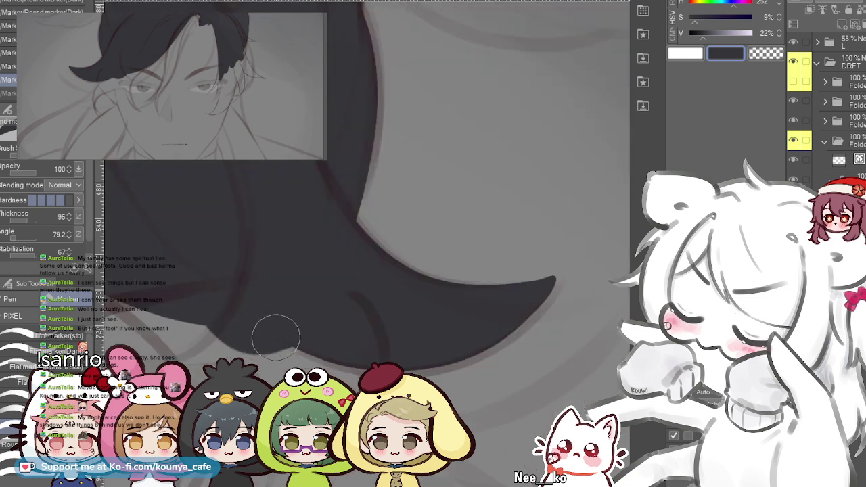
drag(263, 336, 238, 333)
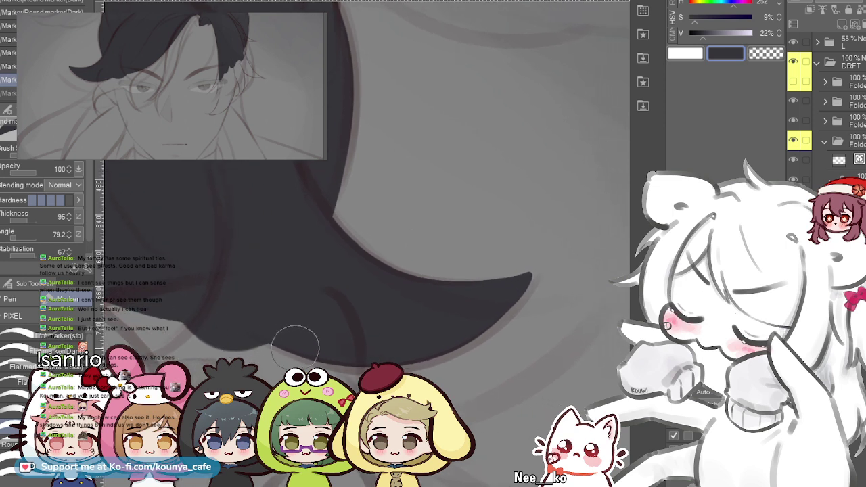
scroll(297, 349, up, 2)
drag(297, 348, 269, 349)
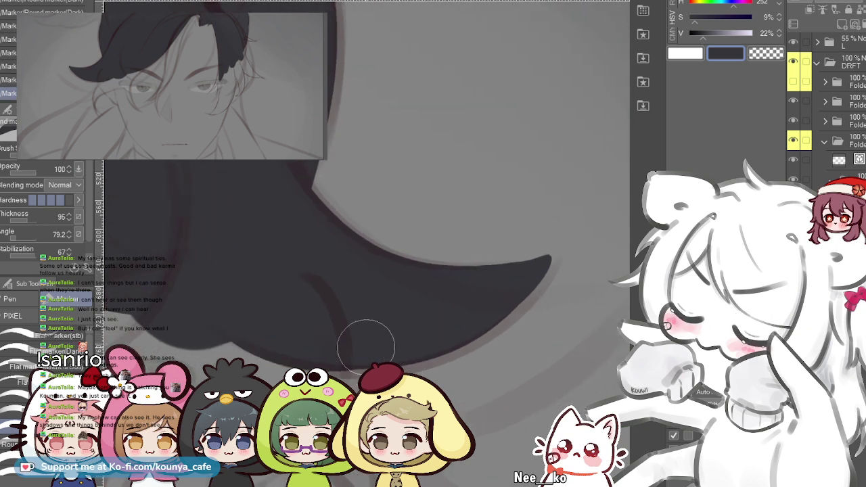
drag(357, 345, 497, 254)
- Flip the canvas back, undo the last lower-edge stroke and retouch the side strand's pointed tip
key(shift+h)
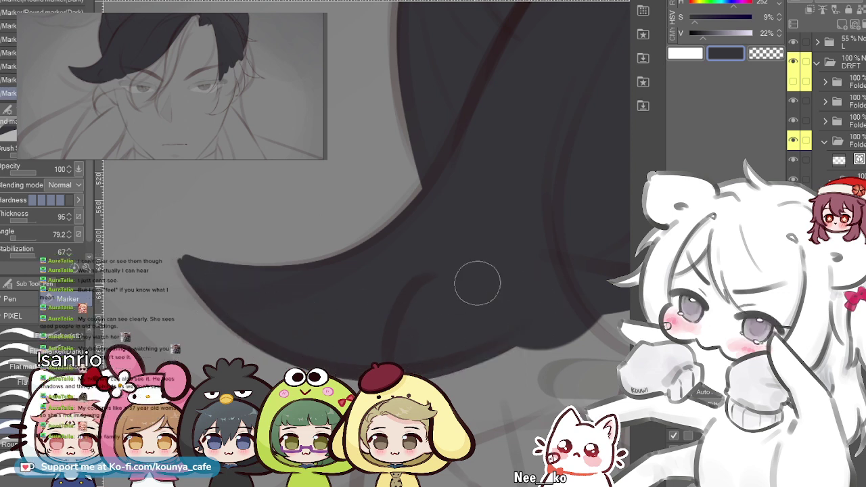
key(ctrl+z)
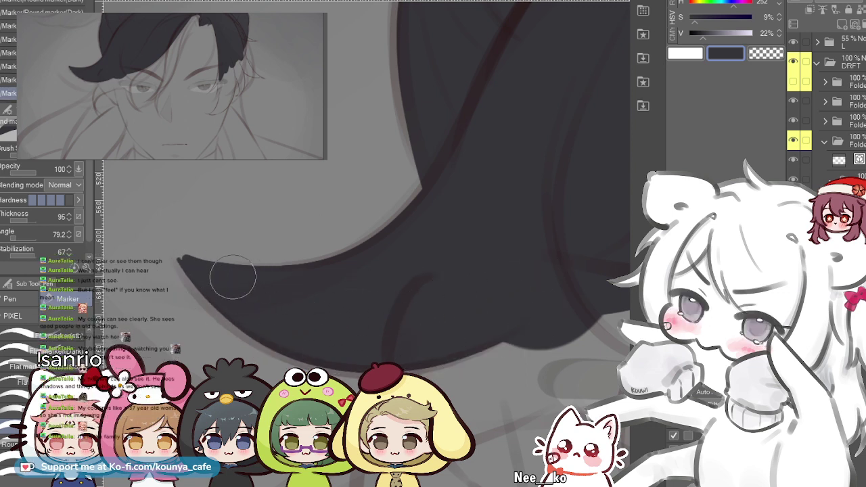
mouse_move(186, 258)
mouse_down()
mouse_move(207, 262)
mouse_move(239, 301)
mouse_up()
scroll(216, 267, down, 3)
drag(406, 270, 335, 248)
scroll(336, 233, up, 1)
scroll(278, 213, down, 2)
scroll(365, 270, down, 3)
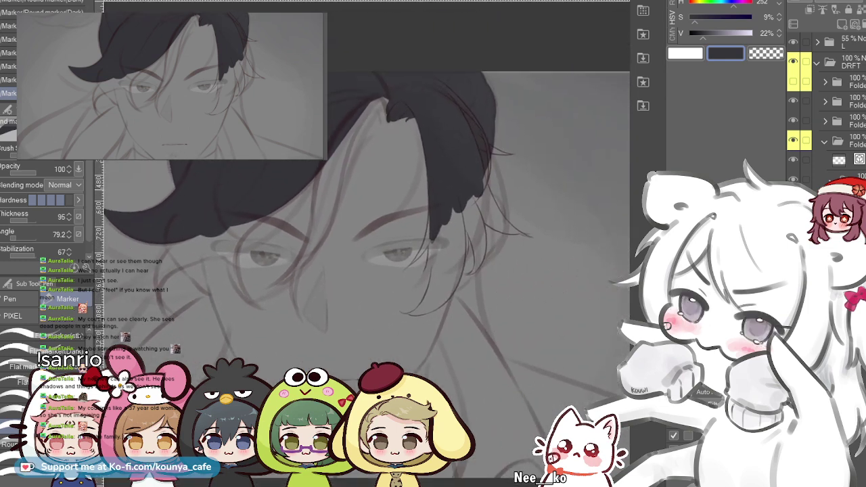
- Block in a dark front lock falling from the hair parting down over the forehead
scroll(365, 271, up, 2)
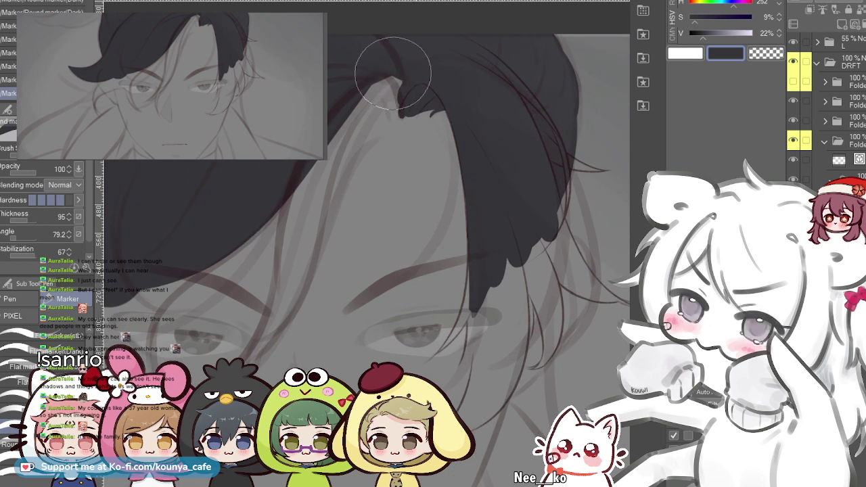
mouse_move(406, 88)
mouse_down()
mouse_move(311, 137)
mouse_move(409, 86)
mouse_move(380, 97)
mouse_move(287, 274)
mouse_up()
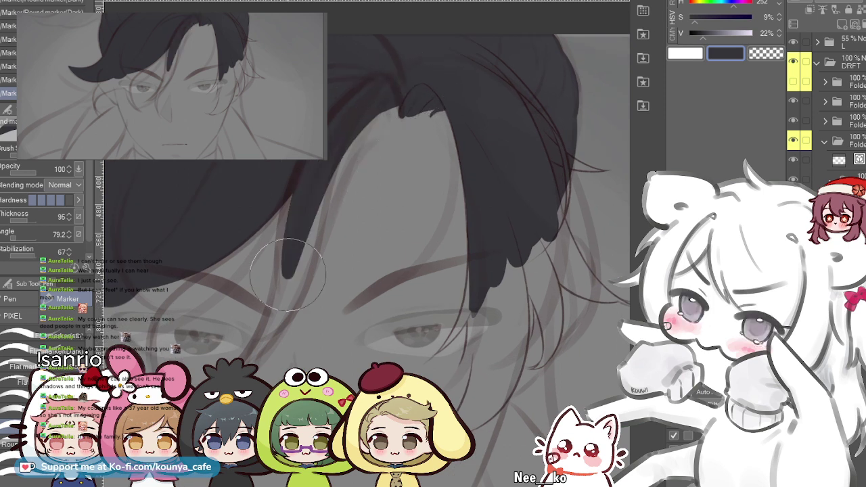
drag(298, 199, 284, 298)
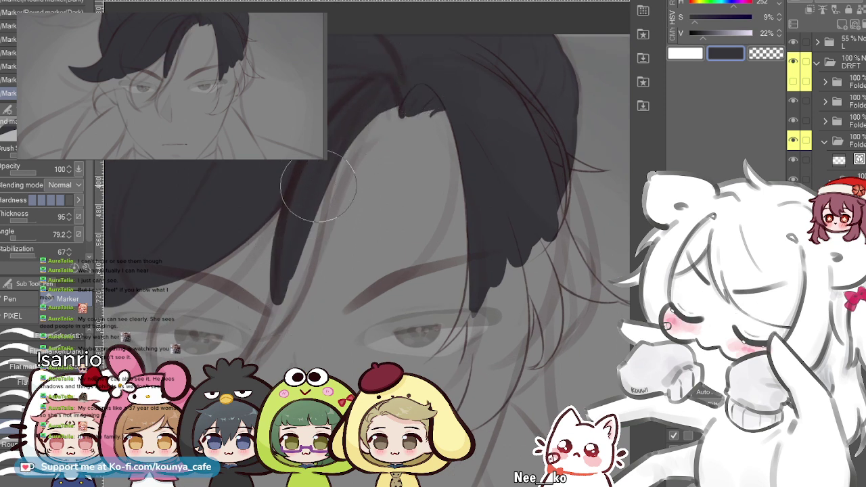
key(ctrl+z)
- Redraw the front lock's outer edge with a narrow stroke running down toward the inner brow, undoing unsatisfactory attempts
scroll(365, 243, up, 2)
scroll(325, 212, up, 2)
drag(324, 213, 356, 187)
drag(373, 82, 336, 279)
key(ctrl+z)
drag(364, 88, 328, 264)
key(ctrl+z)
drag(370, 71, 335, 255)
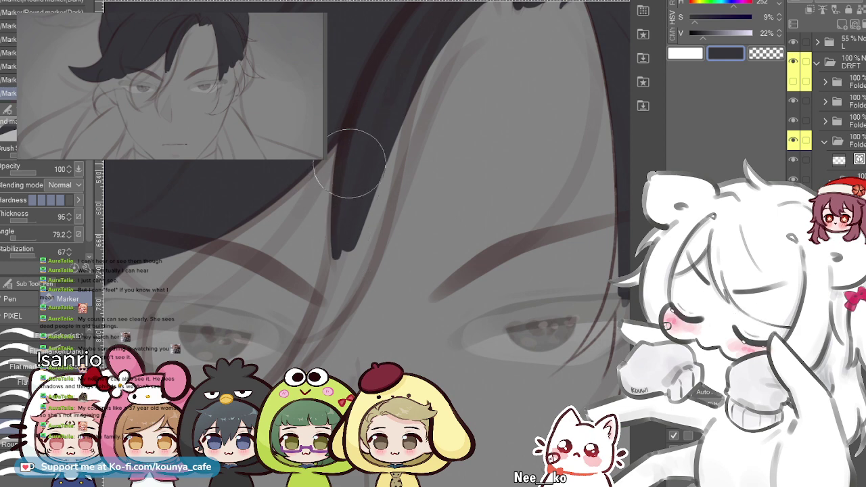
key(ctrl+z)
drag(377, 84, 333, 276)
key(ctrl+z)
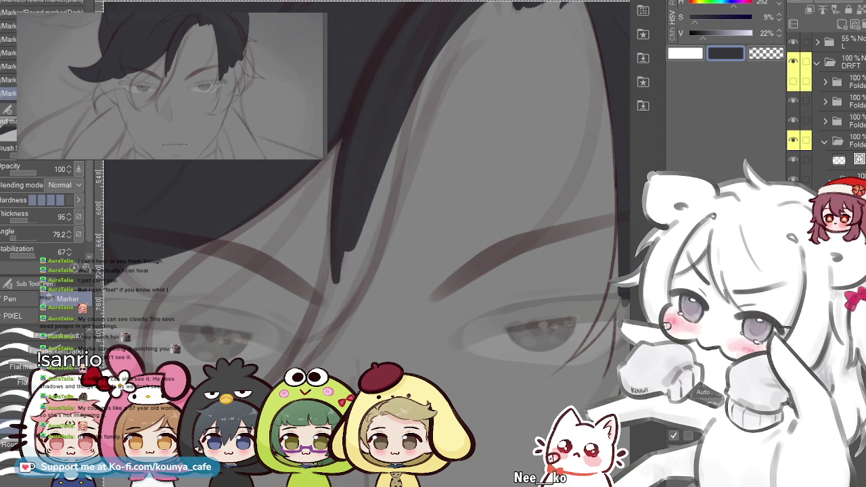
- Rotate the view and extend the front lock past the brow with one thin tapering curve, redrawing it until it follows the sketch
scroll(222, 295, up, 2)
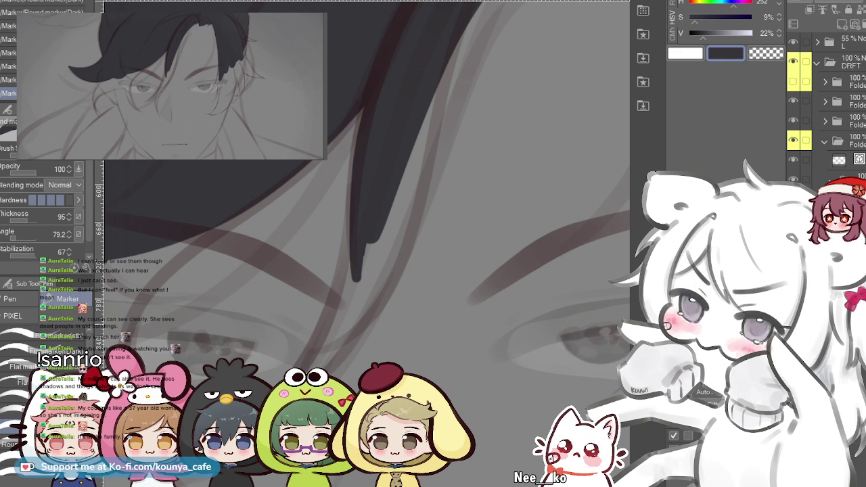
mouse_move(313, 339)
mouse_down()
mouse_move(268, 286)
mouse_move(266, 208)
mouse_move(291, 166)
mouse_move(309, 213)
mouse_up()
mouse_move(253, 161)
mouse_down()
mouse_move(389, 273)
mouse_move(414, 277)
mouse_up()
key(ctrl+z)
mouse_move(251, 161)
mouse_down()
mouse_move(303, 233)
mouse_move(388, 283)
mouse_move(304, 224)
mouse_move(387, 272)
mouse_up()
key(ctrl+z)
key(ctrl+z)
drag(252, 162, 414, 291)
key(ctrl+z)
drag(255, 161, 353, 256)
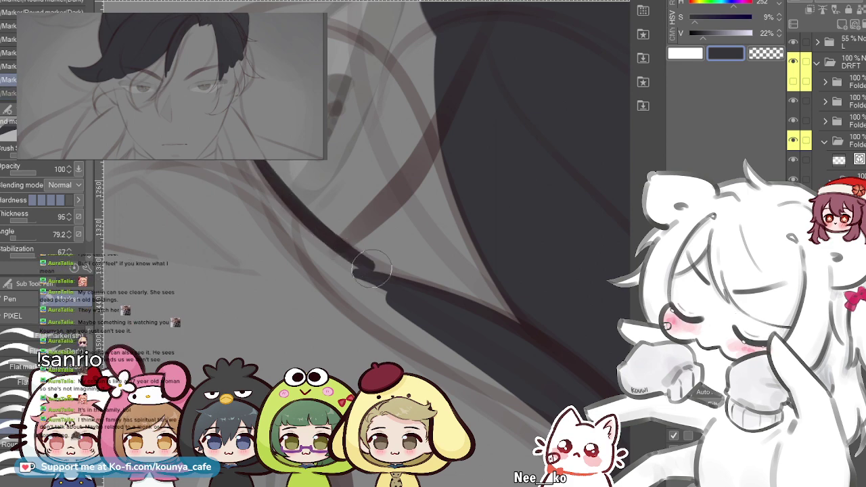
key(ctrl+z)
drag(254, 161, 405, 277)
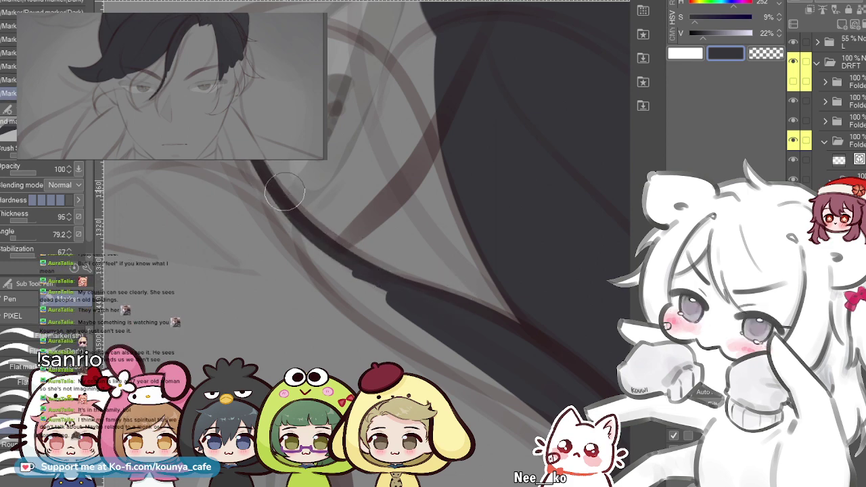
key(ctrl+z)
drag(253, 161, 386, 271)
key(ctrl+z)
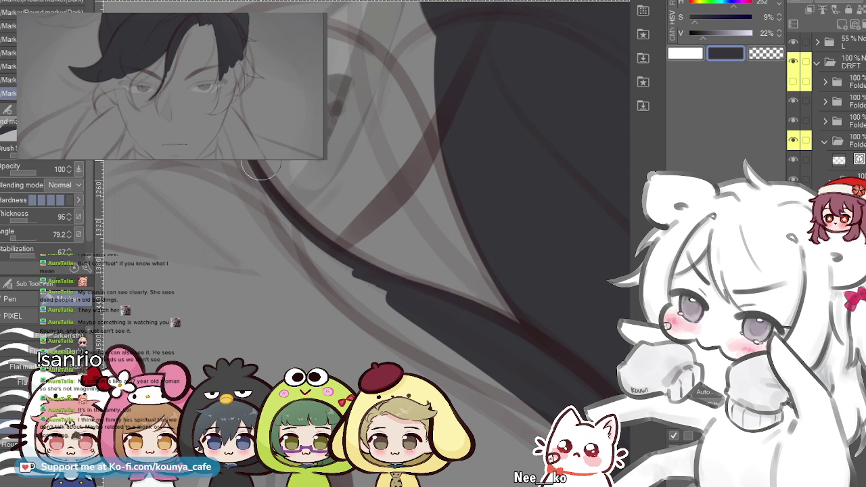
key(ctrl+z)
drag(250, 161, 414, 280)
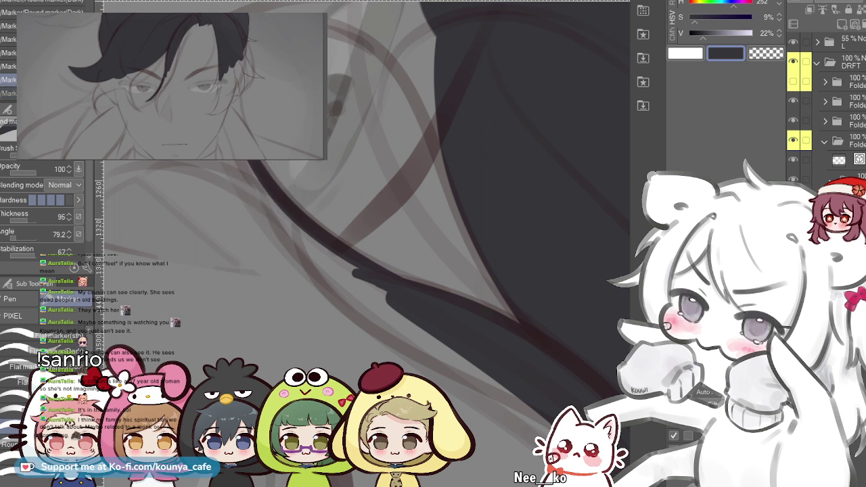
- Thicken the front lock's lower extension with a second dark stroke that merges its stepped edge into one smooth taper
mouse_move(262, 186)
mouse_down()
mouse_move(248, 154)
mouse_move(292, 220)
mouse_move(352, 270)
mouse_up()
key(ctrl+z)
mouse_move(248, 164)
mouse_down()
mouse_move(292, 219)
mouse_move(439, 330)
mouse_up()
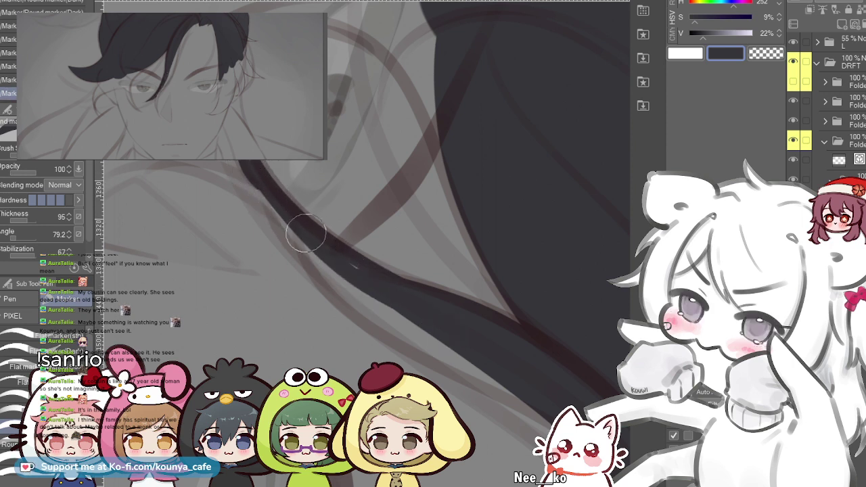
drag(277, 207, 250, 185)
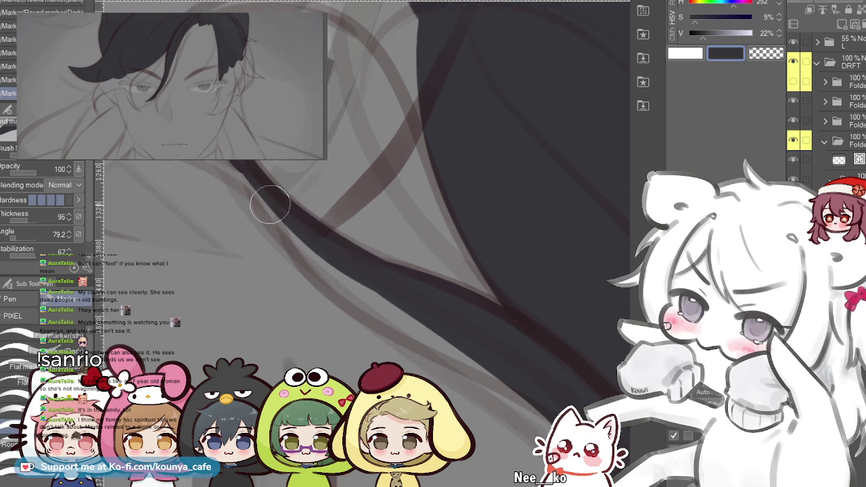
scroll(304, 232, down, 2)
drag(276, 220, 373, 295)
key(ctrl+z)
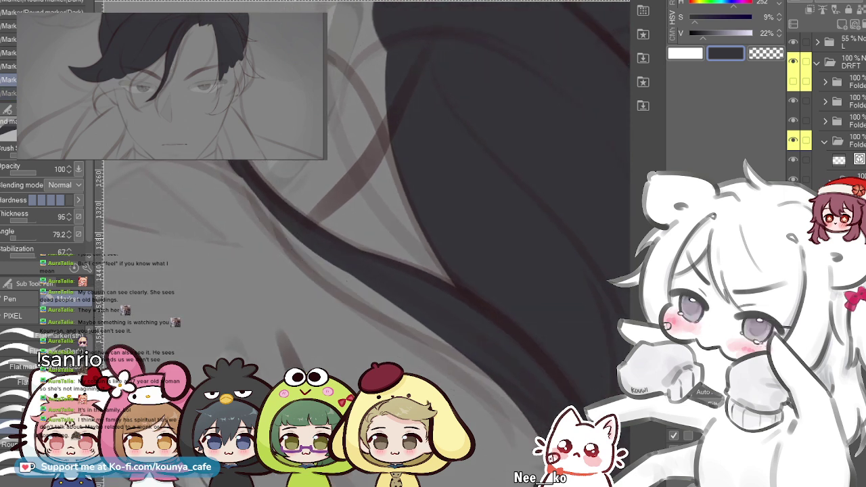
- Widen the front lock's narrow lower section with dark strokes along its nose-side edge, redrawing until the stroke follows the sketch
drag(249, 176, 414, 328)
key(ctrl+z)
drag(252, 181, 405, 318)
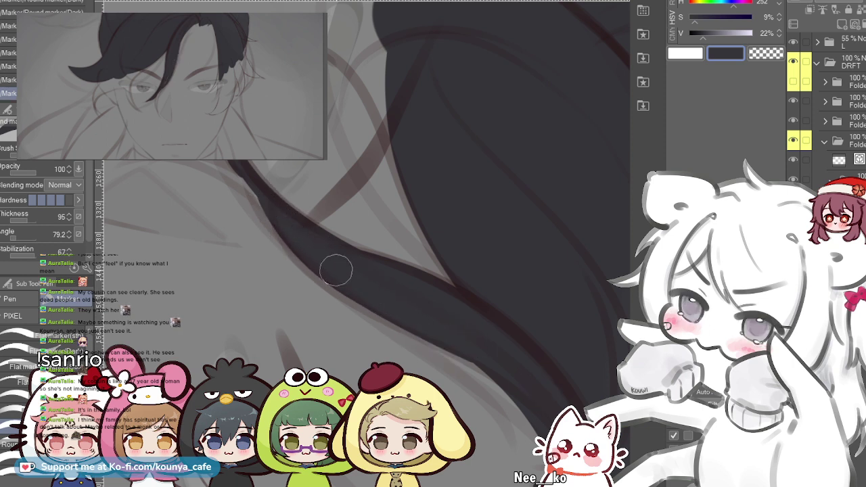
key(ctrl+plus)
mouse_move(236, 192)
mouse_down()
mouse_move(212, 187)
mouse_move(226, 187)
mouse_move(218, 184)
mouse_move(330, 317)
mouse_up()
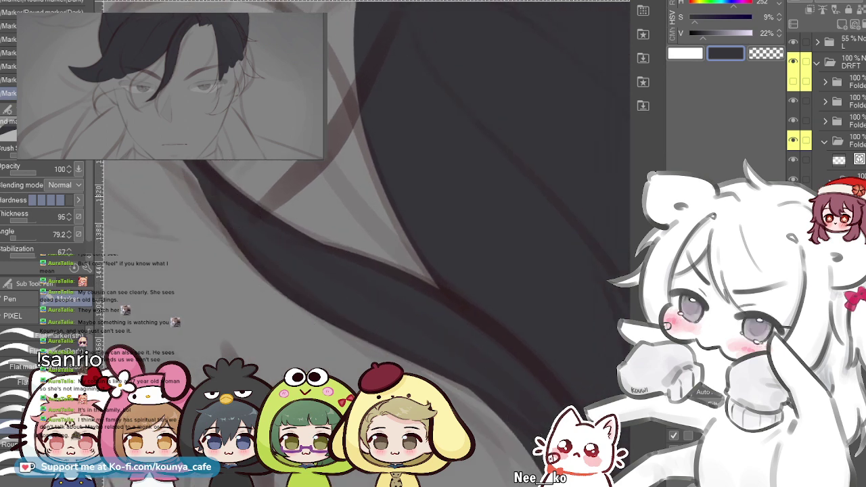
- Try long strokes from the front lock's thin end along its nose-side edge, undoing each attempt
key(ctrl+z)
mouse_move(197, 169)
mouse_down()
mouse_move(304, 305)
mouse_move(504, 427)
mouse_up()
key(ctrl+z)
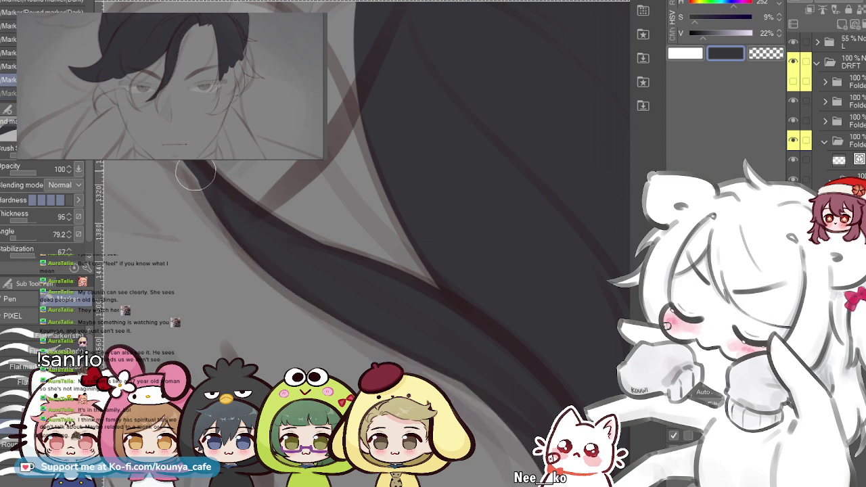
key(ctrl+z)
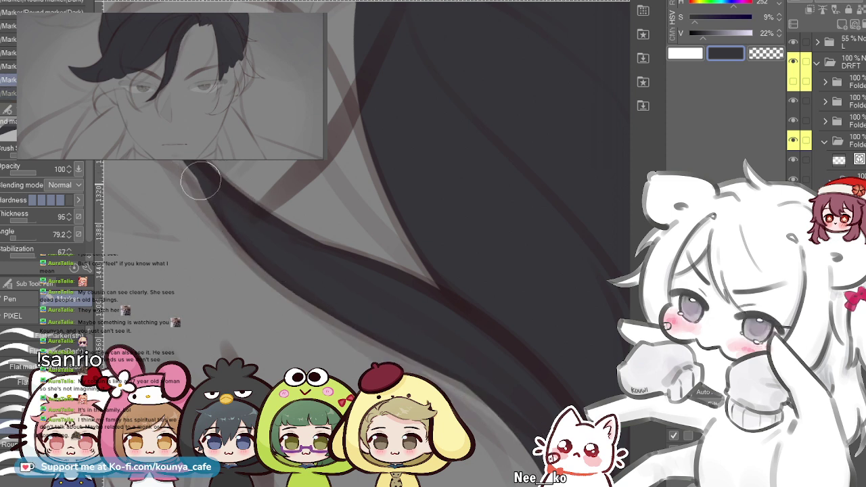
mouse_move(199, 175)
mouse_down()
mouse_move(253, 264)
mouse_move(419, 367)
mouse_up()
key(ctrl+z)
mouse_move(212, 194)
mouse_down()
mouse_move(303, 300)
mouse_move(477, 398)
mouse_move(490, 396)
mouse_move(500, 420)
mouse_up()
key(ctrl+z)
click(8, 79)
- Smooth the wider part of the front lock's nose-side edge with one long dark stroke, undoing the unsatisfactory attempts
drag(270, 271, 489, 406)
key(ctrl+z)
drag(291, 292, 490, 410)
key(ctrl+z)
drag(255, 247, 505, 414)
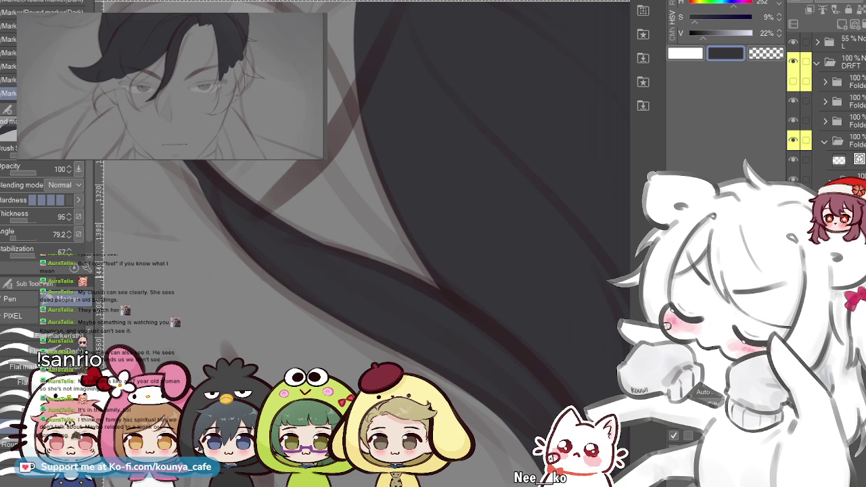
- Examine the front lock's overall shape against the face, from the hair parting down to its tip beside the eye
scroll(287, 269, down, 2)
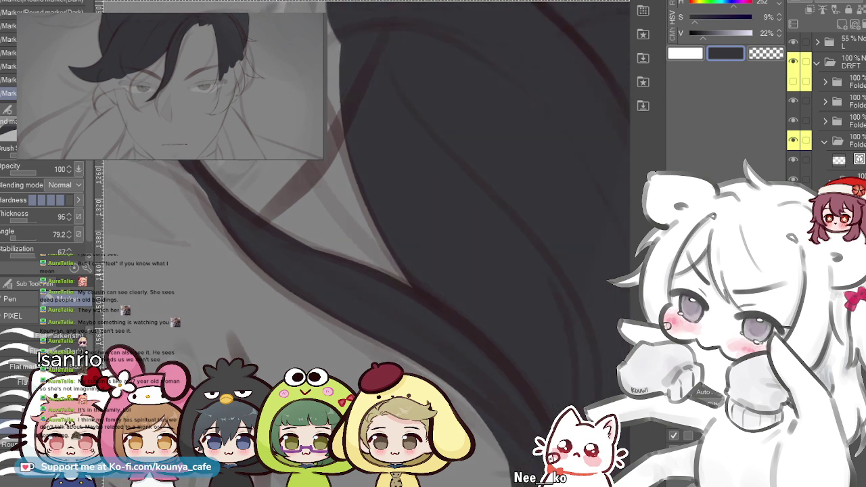
scroll(279, 263, down, 2)
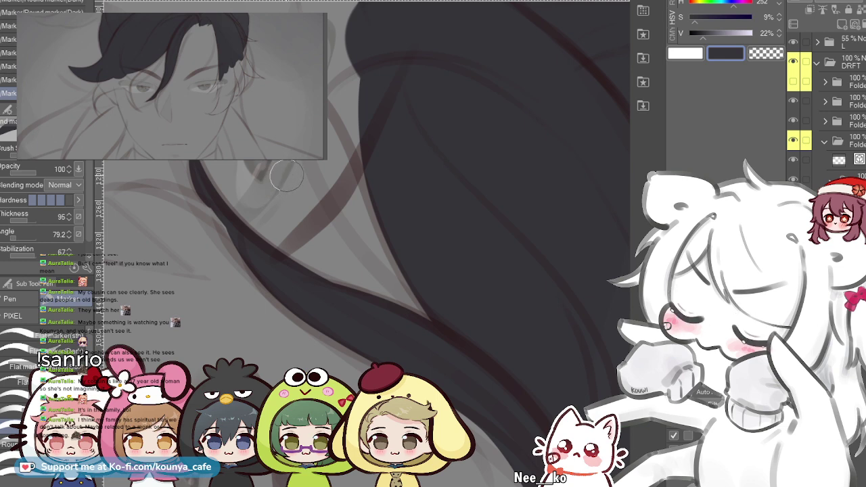
key(h)
drag(433, 318, 425, 162)
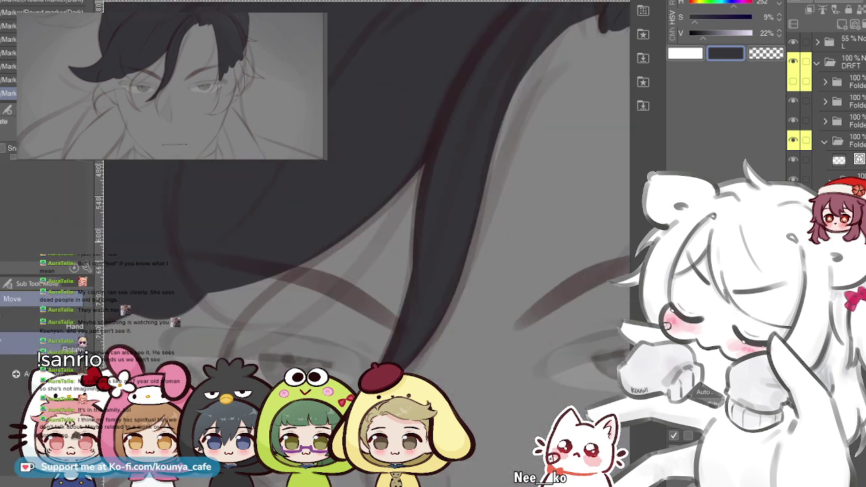
key(p)
scroll(339, 233, down, 5)
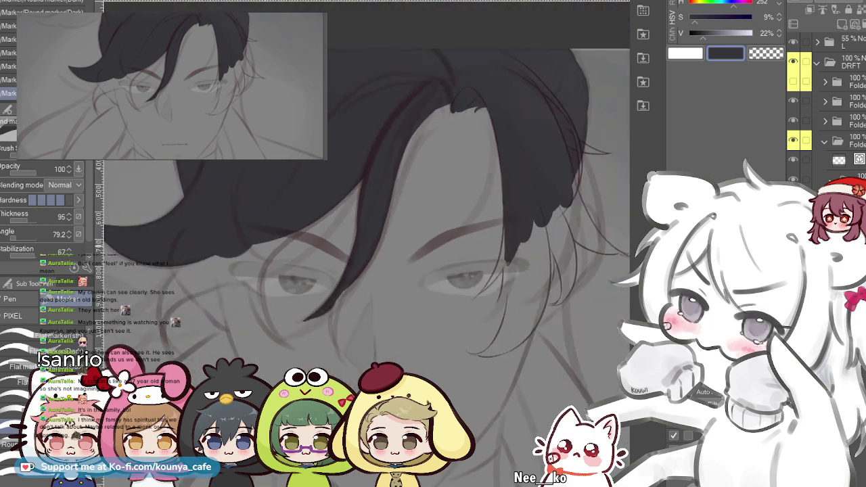
drag(312, 267, 365, 244)
scroll(332, 244, up, 5)
drag(368, 278, 355, 253)
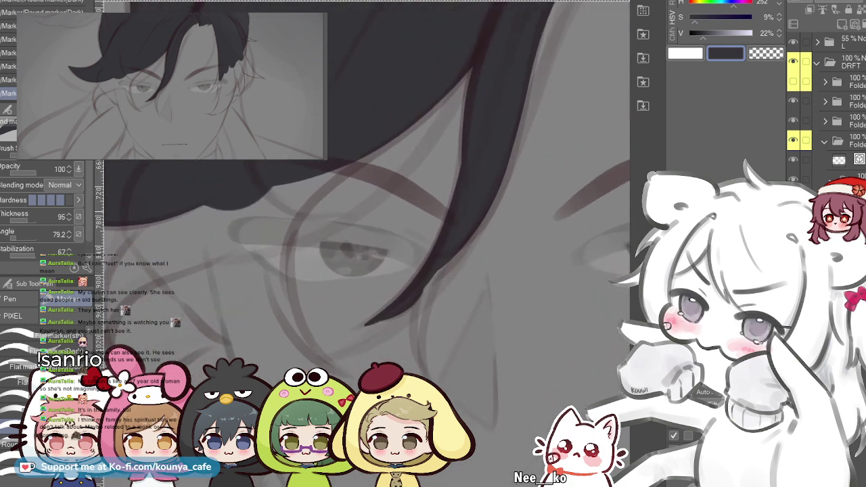
scroll(318, 169, up, 1)
scroll(406, 238, up, 1)
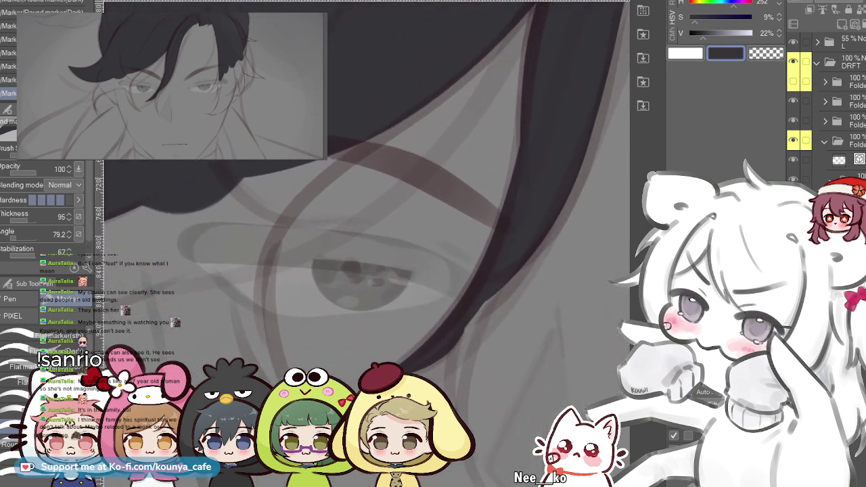
drag(406, 240, 342, 213)
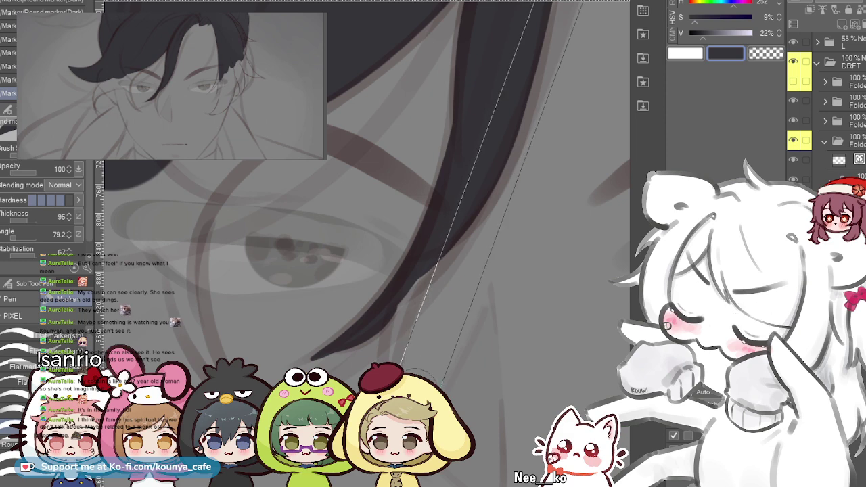
- Mirror the view and try a thin curved strand branching from the front lock down beside the nose bridge
key(shift+h)
scroll(314, 280, up, 2)
drag(313, 278, 320, 216)
drag(305, 178, 348, 402)
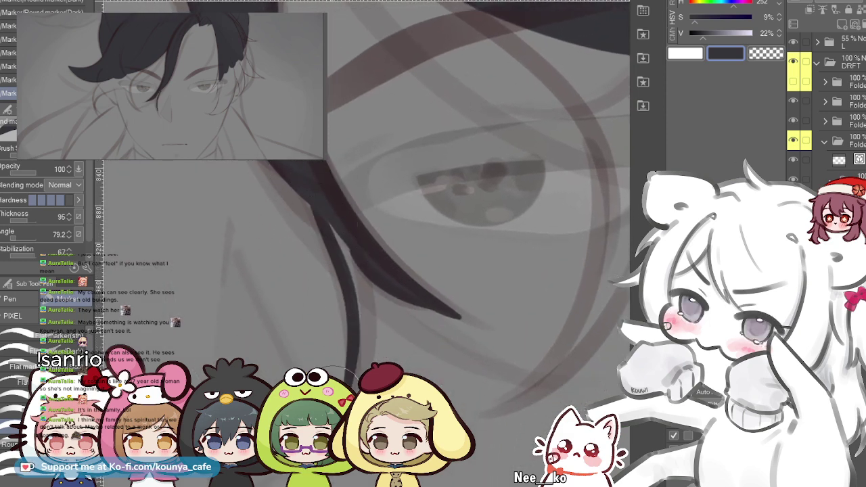
key(ctrl+z)
drag(331, 224, 358, 393)
key(ctrl+z)
drag(313, 191, 351, 330)
- Try further versions of the thin branching strand closer to the front lock's tip, undoing them
scroll(351, 269, up, 1)
drag(352, 267, 352, 255)
mouse_move(323, 184)
mouse_down()
mouse_move(339, 162)
mouse_move(372, 368)
mouse_up()
key(ctrl+z)
mouse_move(329, 139)
mouse_down()
mouse_move(350, 219)
mouse_move(358, 362)
mouse_up()
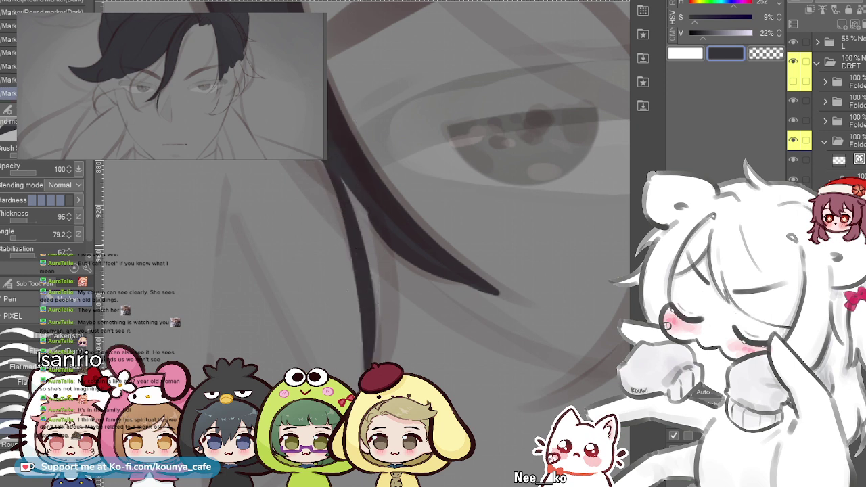
key(ctrl+z)
drag(332, 136, 373, 351)
scroll(353, 320, up, 1)
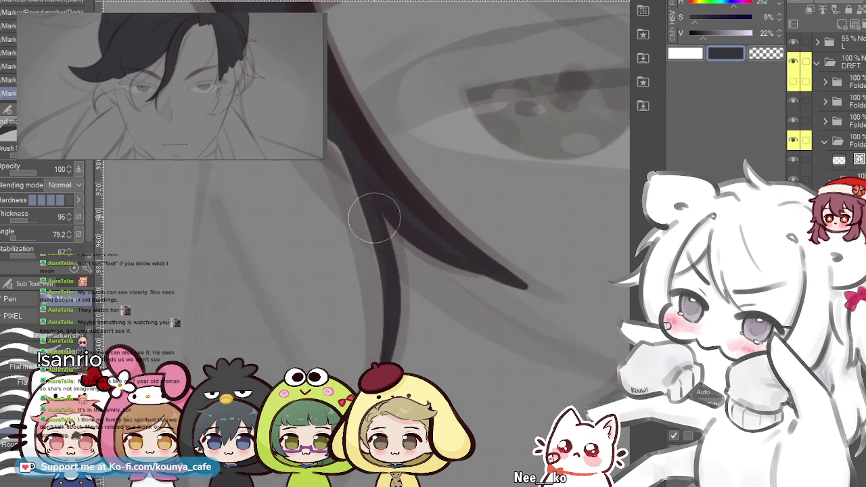
key(ctrl+z)
drag(363, 181, 374, 375)
key(ctrl+z)
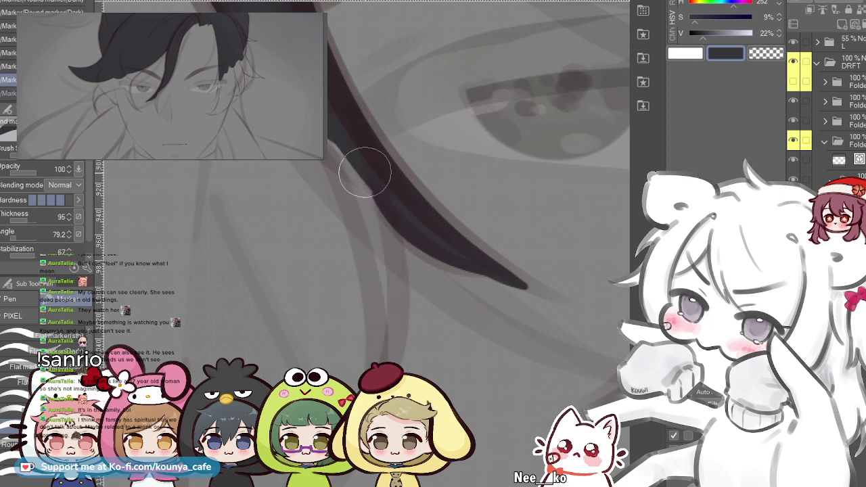
- Draw the eye-side edge of a second strand splitting off the front lock and curving down beside the nose
key(ctrl+z)
mouse_move(368, 166)
mouse_down()
mouse_move(395, 308)
mouse_move(385, 372)
mouse_up()
key(ctrl+z)
drag(368, 162, 393, 370)
key(ctrl+z)
drag(373, 178, 383, 368)
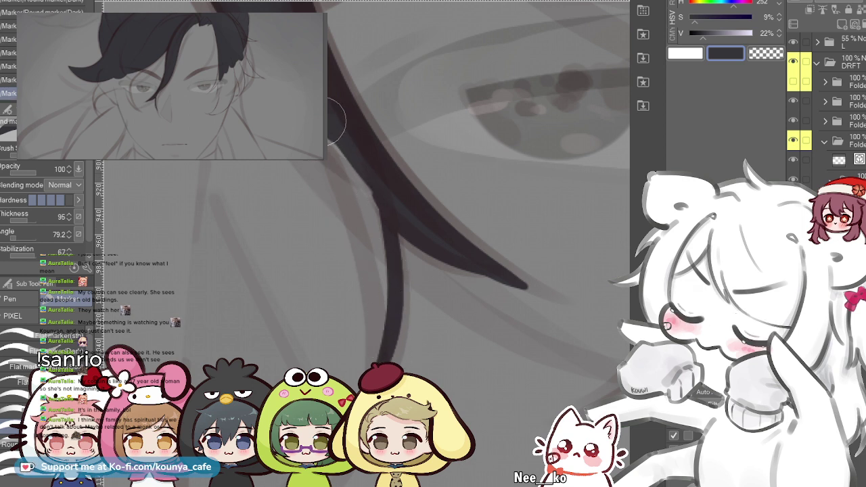
- Thicken the split-off strand on its nose side with dark strokes, merging its upper end smoothly into the front lock
drag(333, 124, 382, 327)
key(ctrl+z)
drag(337, 124, 379, 339)
key(ctrl+z)
mouse_move(334, 128)
mouse_down()
mouse_move(353, 183)
mouse_move(380, 353)
mouse_up()
key(ctrl+z)
drag(338, 125, 381, 358)
drag(358, 159, 383, 268)
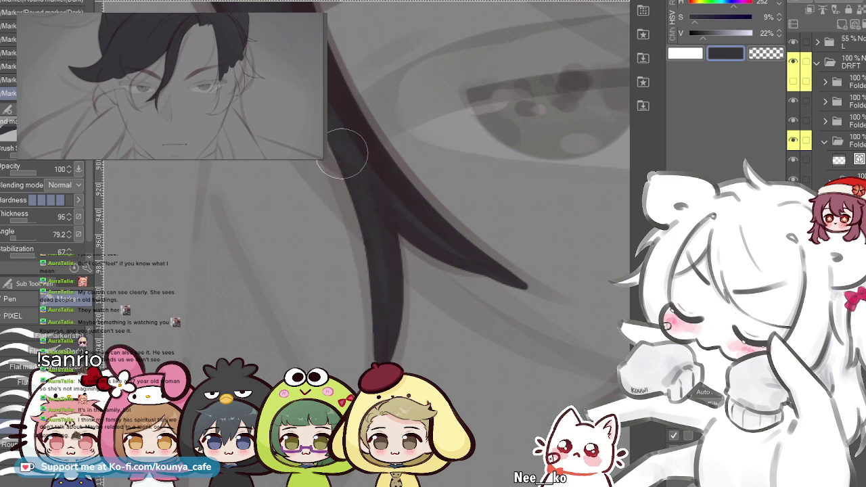
mouse_move(328, 124)
mouse_down()
mouse_move(347, 176)
mouse_move(369, 361)
mouse_up()
key(comma)
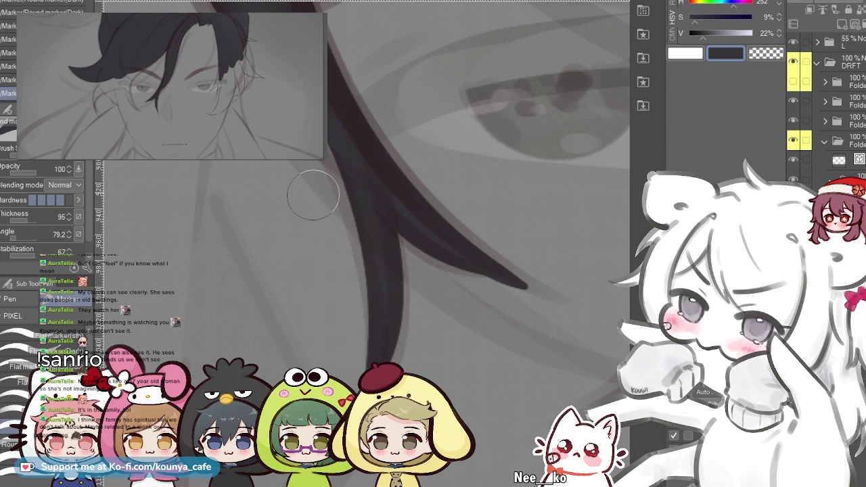
- Refine the front lock's forehead-side edge below the hair parting with short dark strokes, undoing the poor ones
key(ctrl+minus)
drag(273, 66, 339, 195)
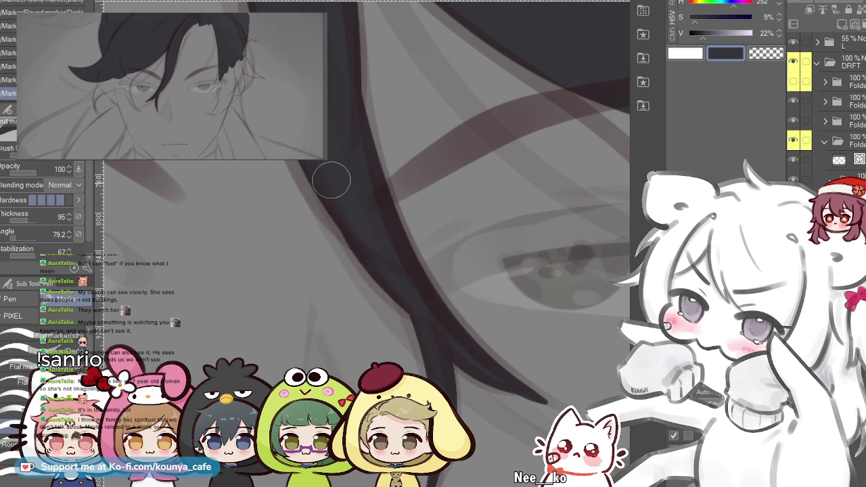
drag(401, 111, 421, 134)
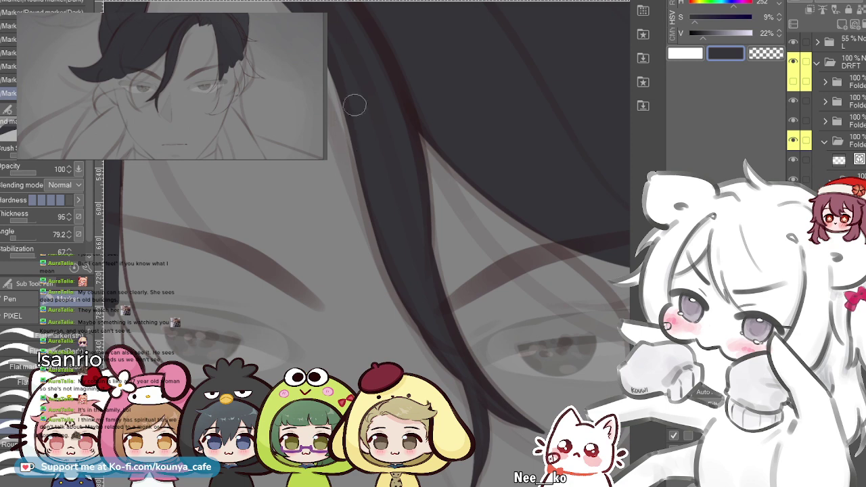
scroll(354, 104, down, 1)
drag(426, 166, 440, 207)
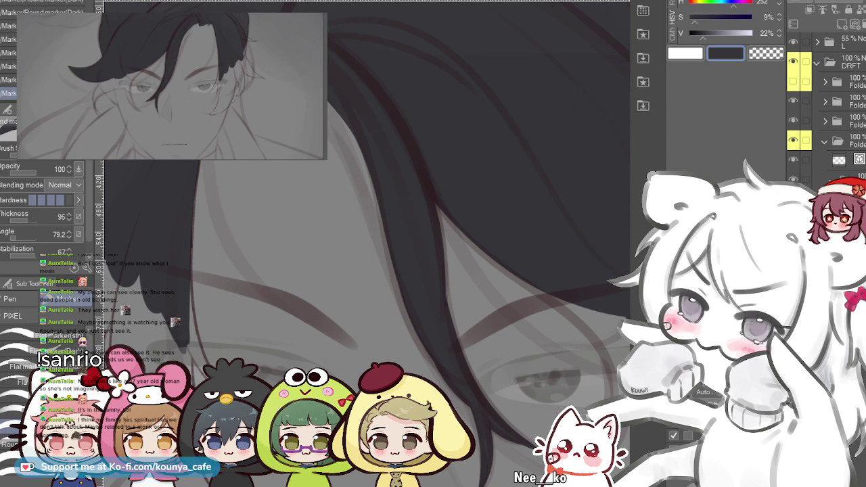
drag(377, 202, 388, 252)
key(ctrl+z)
drag(336, 78, 366, 158)
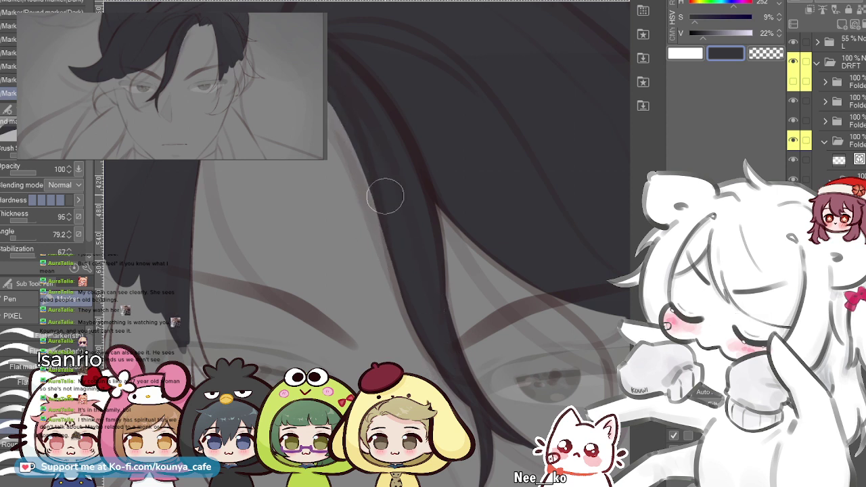
key(Up)
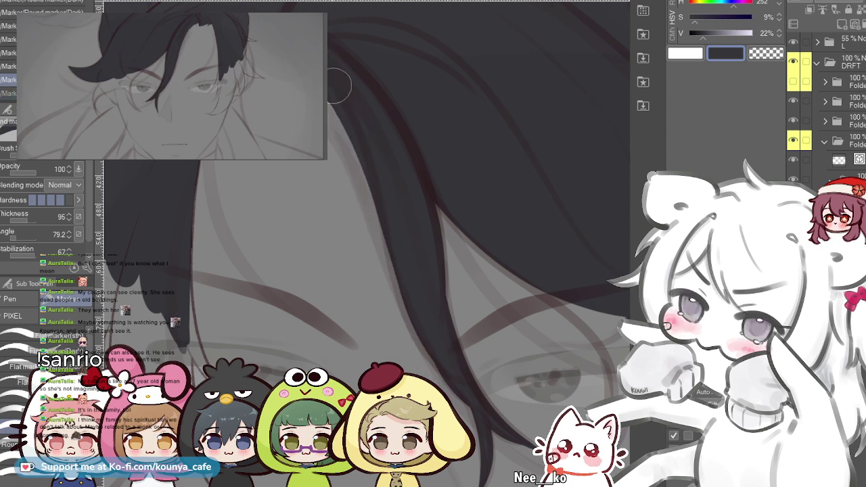
scroll(443, 205, down, 3)
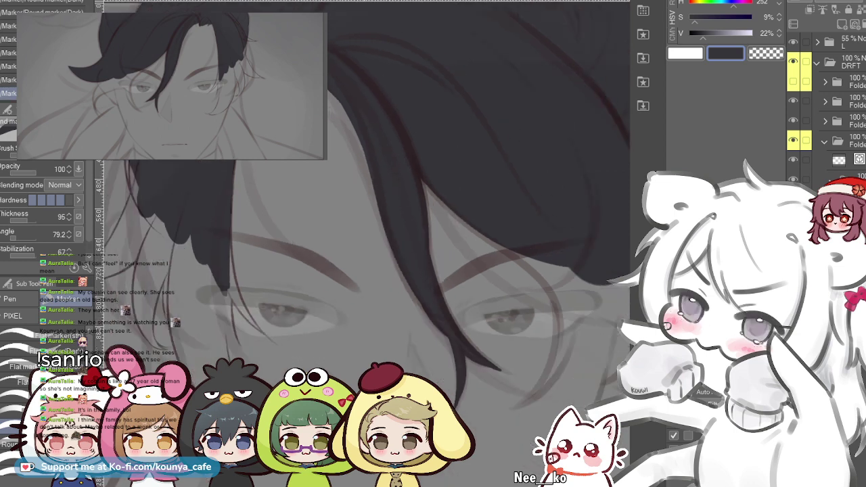
- Flip the view back and rework the front lock's curved edge from the parting down the forehead, redrawing the stroke several times
scroll(354, 108, up, 3)
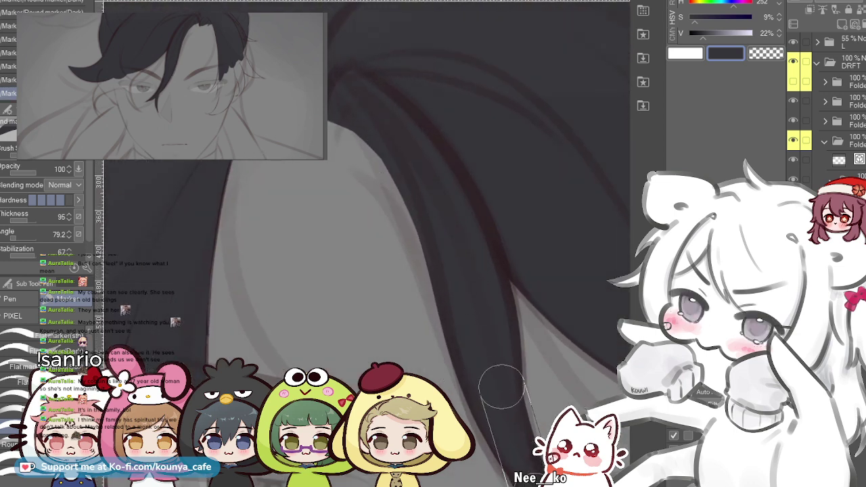
key(h)
scroll(438, 192, down, 3)
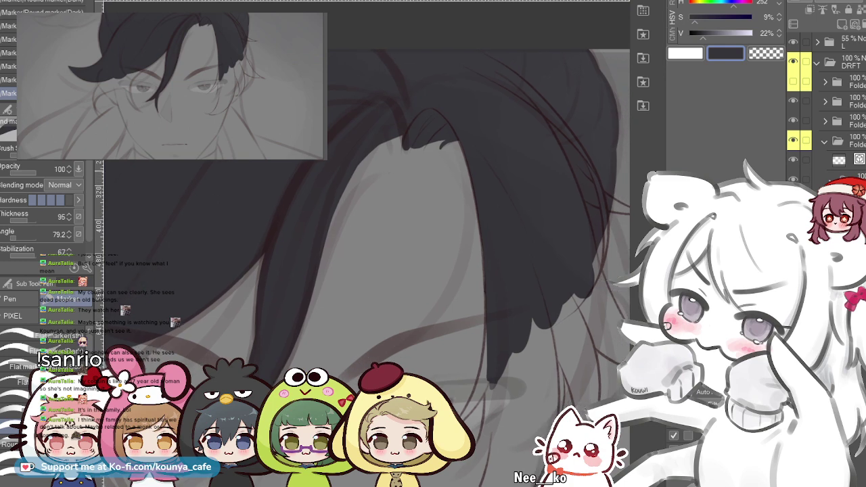
scroll(433, 145, up, 3)
scroll(358, 157, up, 1)
drag(393, 143, 410, 127)
scroll(387, 134, down, 1)
mouse_move(432, 84)
mouse_down()
mouse_move(343, 196)
mouse_move(331, 228)
mouse_up()
key(ctrl+z)
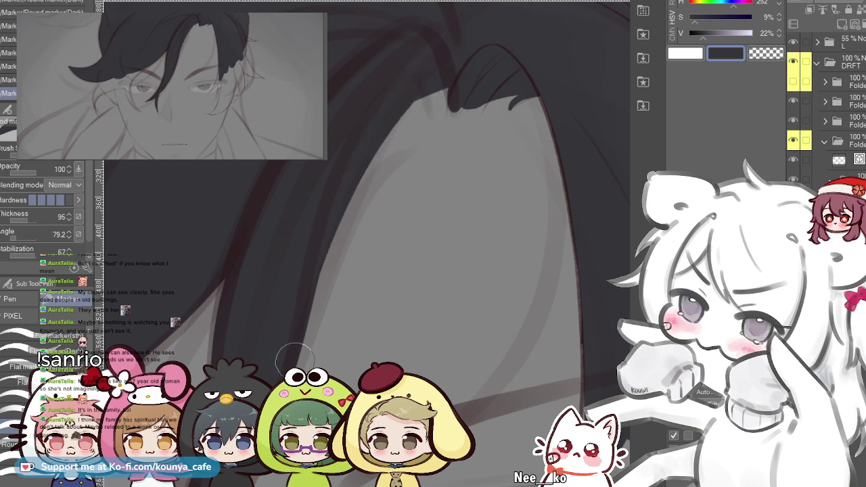
key(ctrl+z)
mouse_move(429, 94)
mouse_down()
mouse_move(336, 194)
mouse_move(333, 211)
mouse_up()
key(ctrl+z)
drag(420, 97, 351, 174)
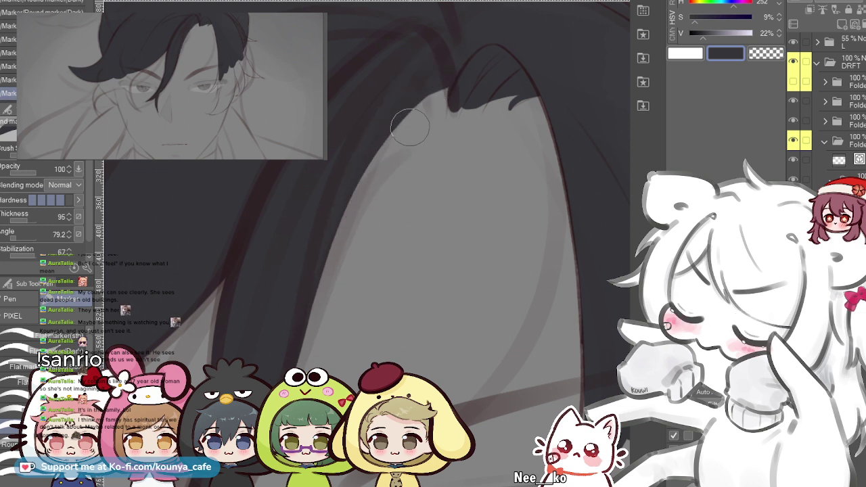
- Try several dark strokes for the outer curve of a new strand hanging beside the eye, undoing each one
scroll(365, 243, down, 5)
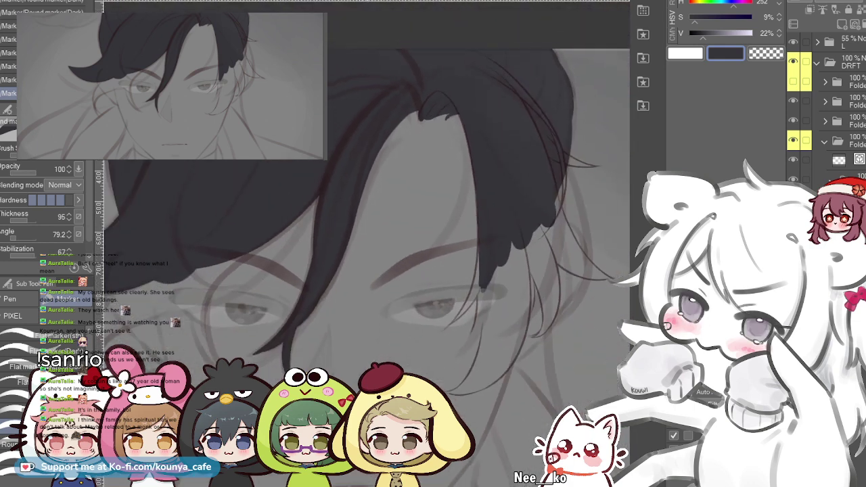
drag(365, 257, 377, 233)
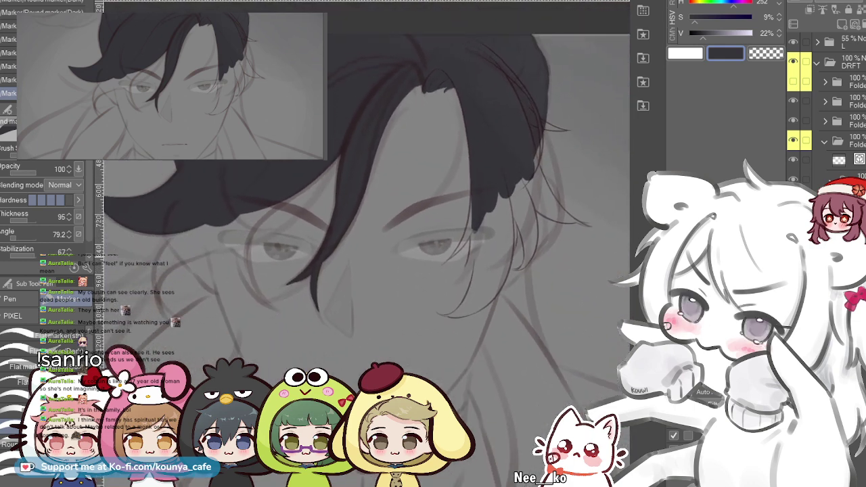
scroll(365, 244, up, 2)
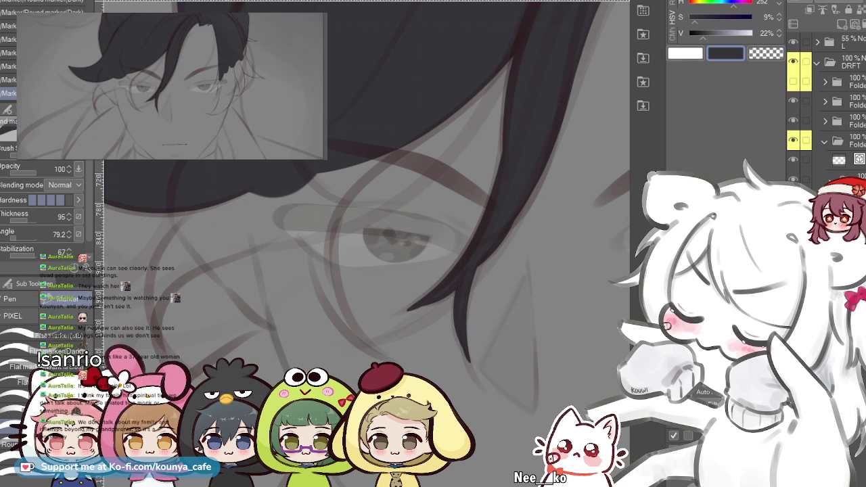
scroll(366, 244, up, 1)
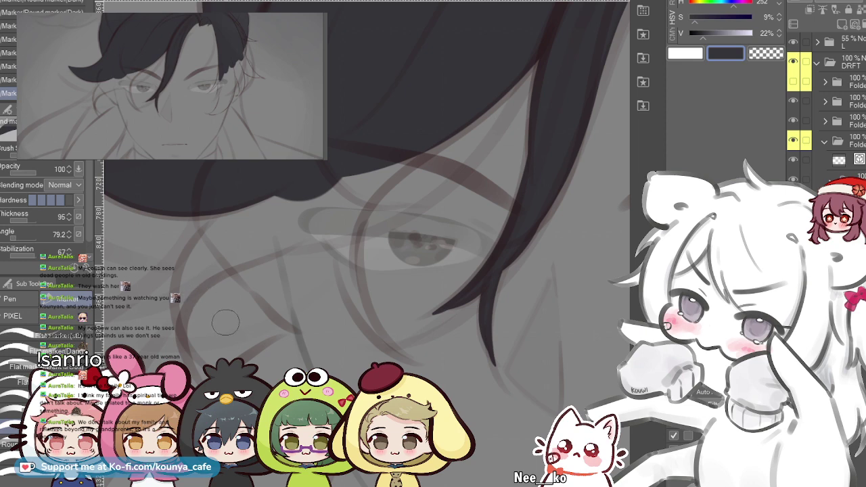
scroll(213, 288, up, 1)
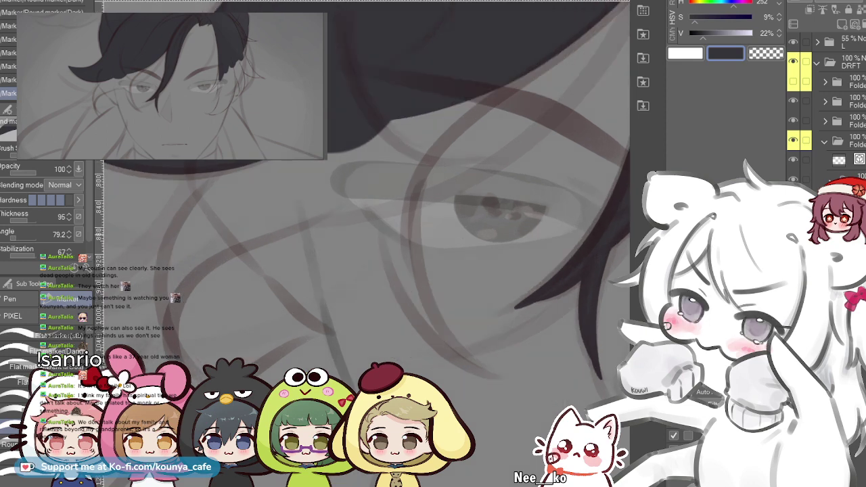
scroll(213, 287, up, 1)
key(ctrl+z)
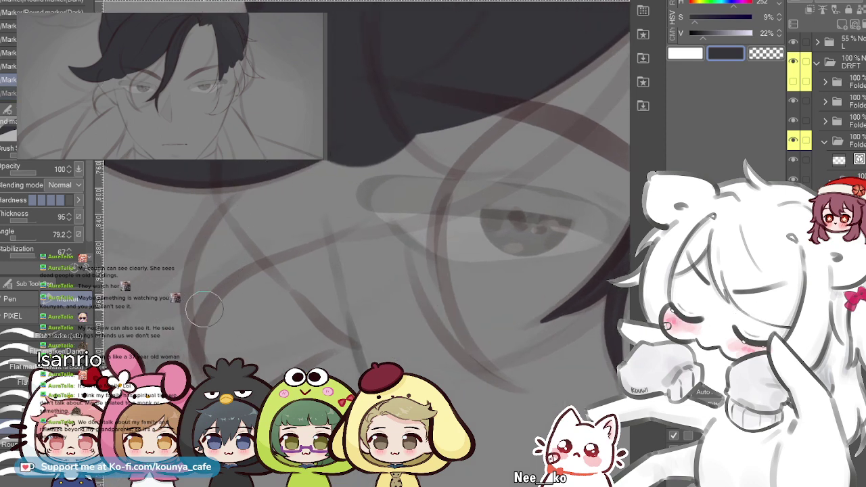
mouse_move(190, 325)
mouse_down()
mouse_move(192, 300)
mouse_move(242, 184)
mouse_up()
scroll(169, 274, up, 2)
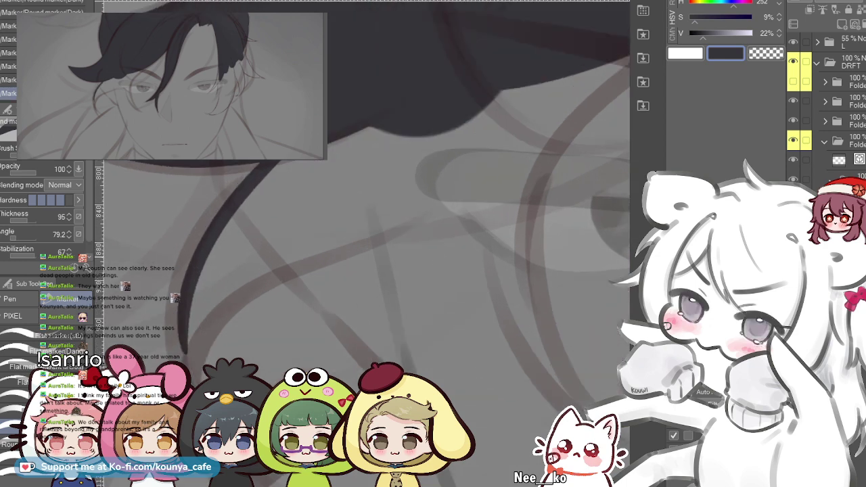
key(ctrl+z)
mouse_move(197, 361)
mouse_down()
mouse_move(195, 291)
mouse_move(258, 180)
mouse_move(298, 167)
mouse_up()
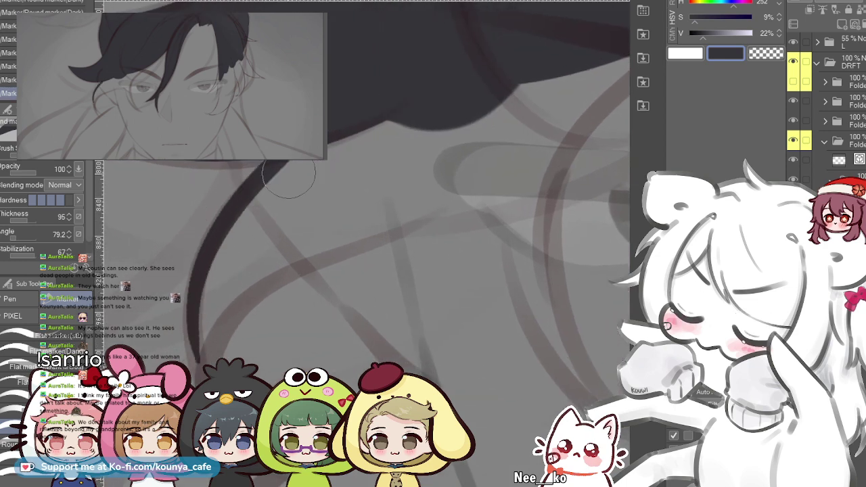
key(ctrl+z)
drag(211, 259, 262, 188)
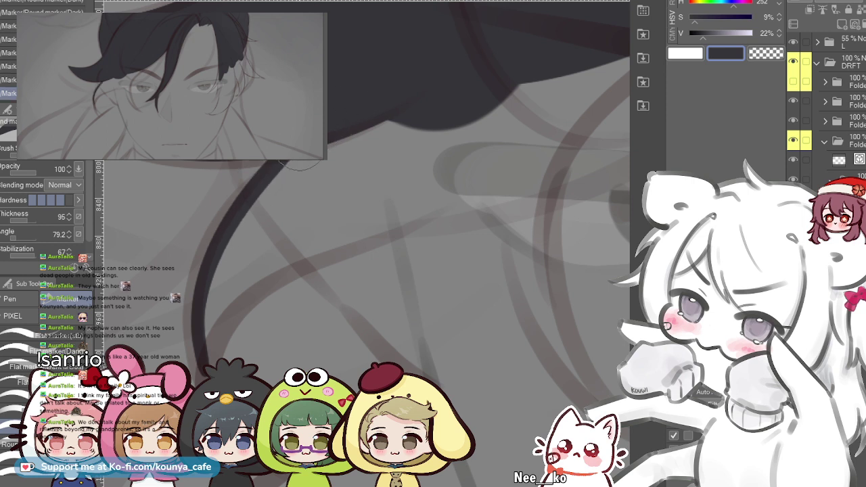
key(ctrl+z)
mouse_move(205, 366)
mouse_down()
mouse_move(200, 304)
mouse_move(267, 174)
mouse_up()
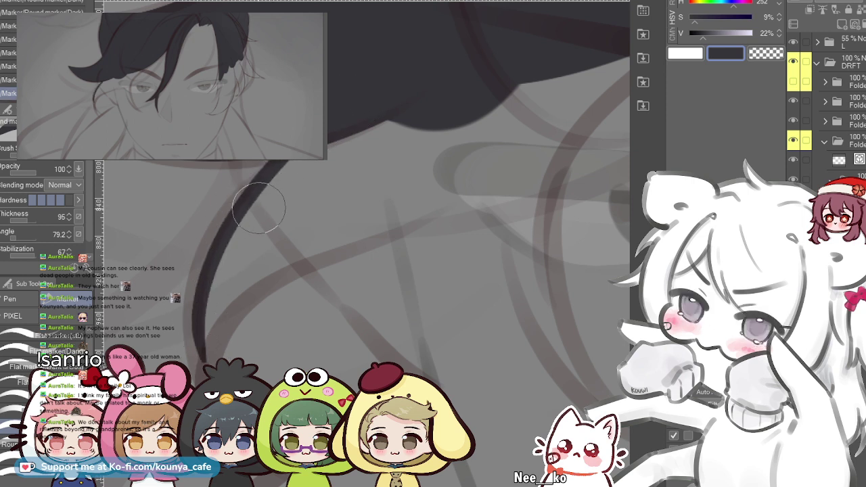
key(ctrl+z)
mouse_move(202, 355)
mouse_down()
mouse_move(219, 261)
mouse_move(354, 115)
mouse_up()
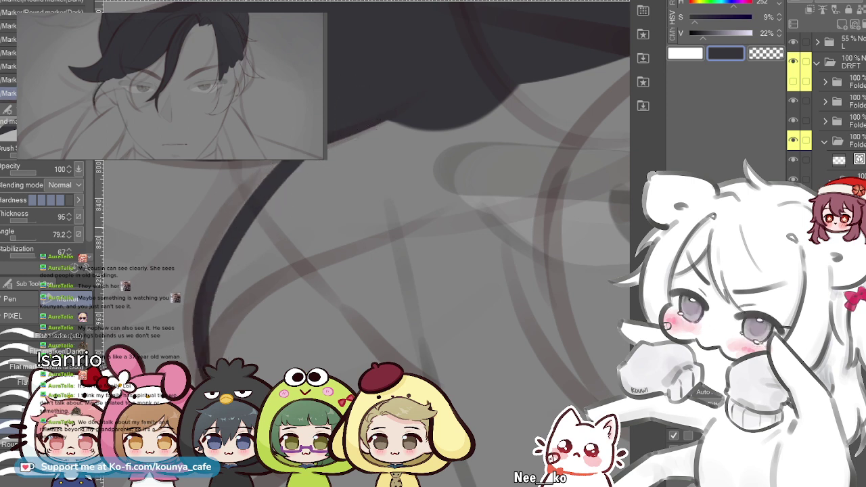
scroll(366, 223, up, 1)
key(ctrl+z)
- Draw the outer curve of the strand beside the eye, joining it to the side hair's lower edge and redrawing poor strokes
mouse_move(226, 298)
mouse_down()
mouse_move(305, 139)
mouse_move(335, 128)
mouse_up()
key(ctrl+z)
mouse_move(232, 364)
mouse_down()
mouse_move(227, 274)
mouse_move(374, 94)
mouse_up()
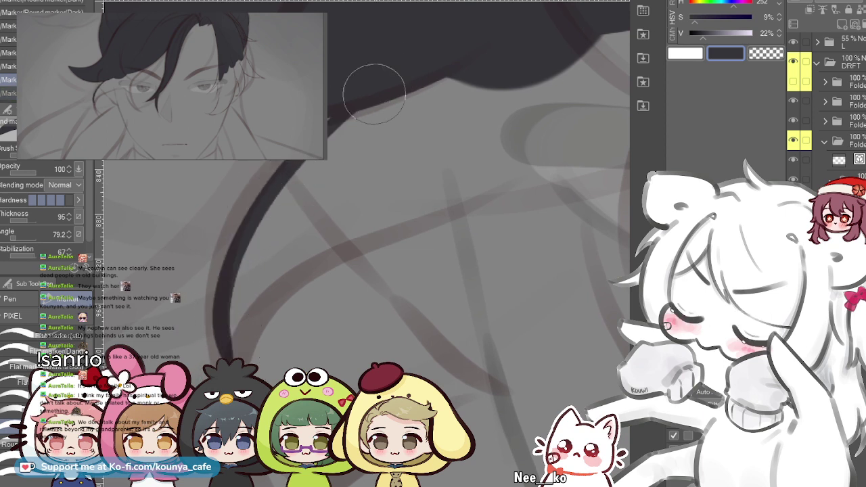
key(ctrl+z)
mouse_move(230, 365)
mouse_down()
mouse_move(223, 257)
mouse_move(357, 102)
mouse_up()
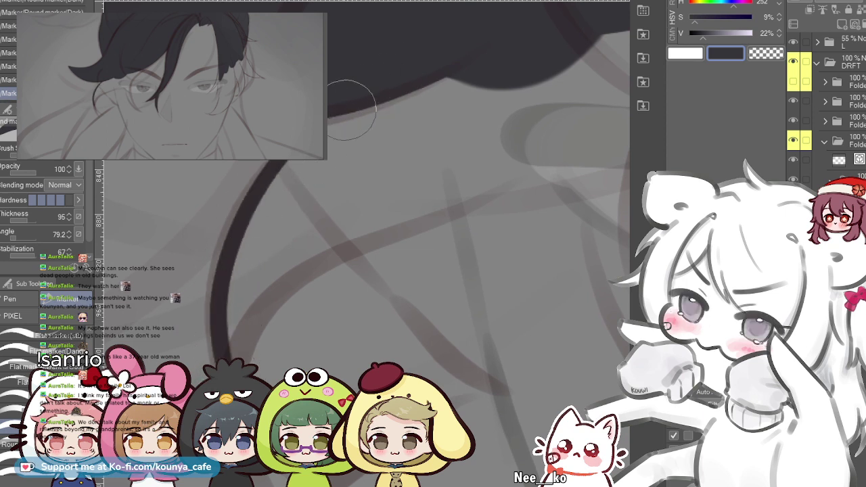
key(ctrl+z)
mouse_move(230, 365)
mouse_down()
mouse_move(231, 259)
mouse_move(358, 108)
mouse_up()
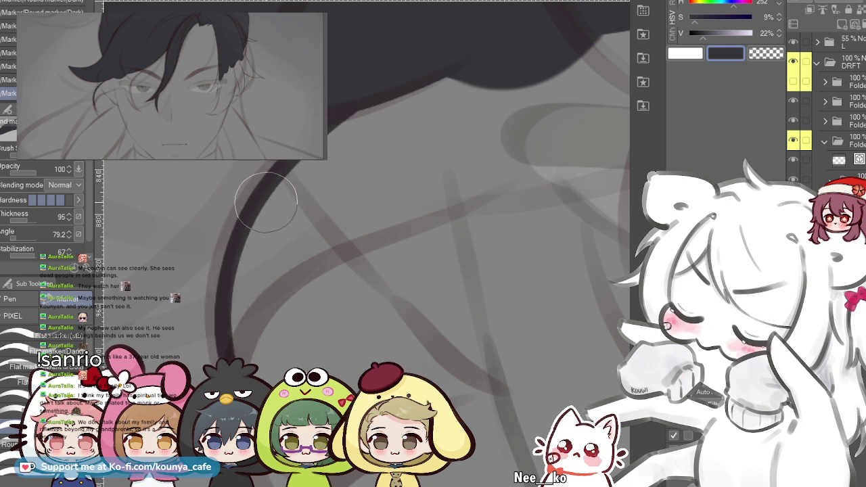
- Draw the inner edge of the new strand's lower end, curving up from its pointed tip toward the face
scroll(260, 227, down, 3)
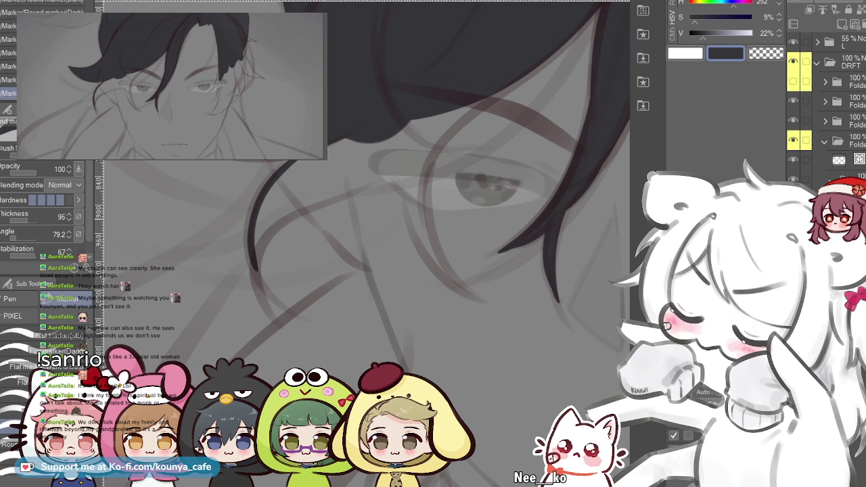
scroll(260, 228, down, 1)
drag(422, 203, 403, 207)
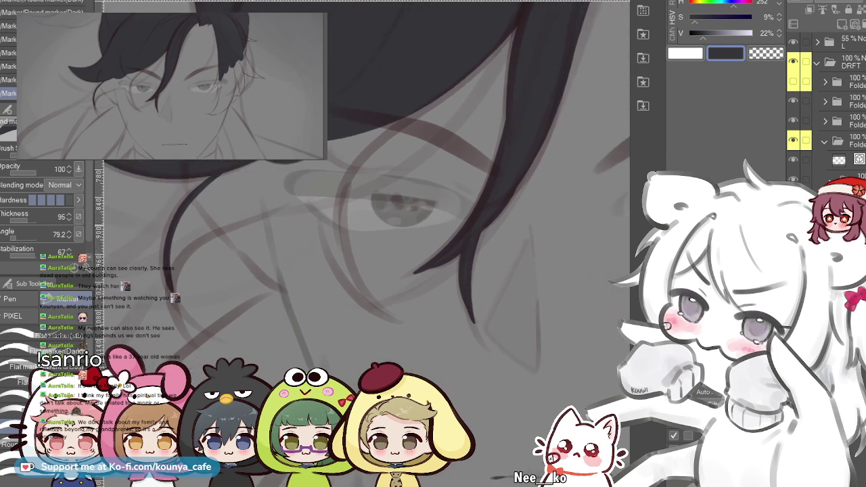
drag(404, 205, 420, 222)
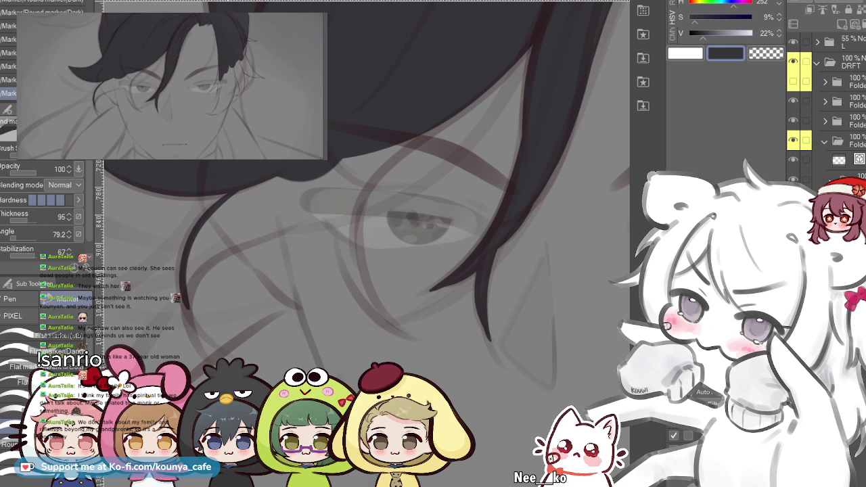
scroll(193, 291, up, 5)
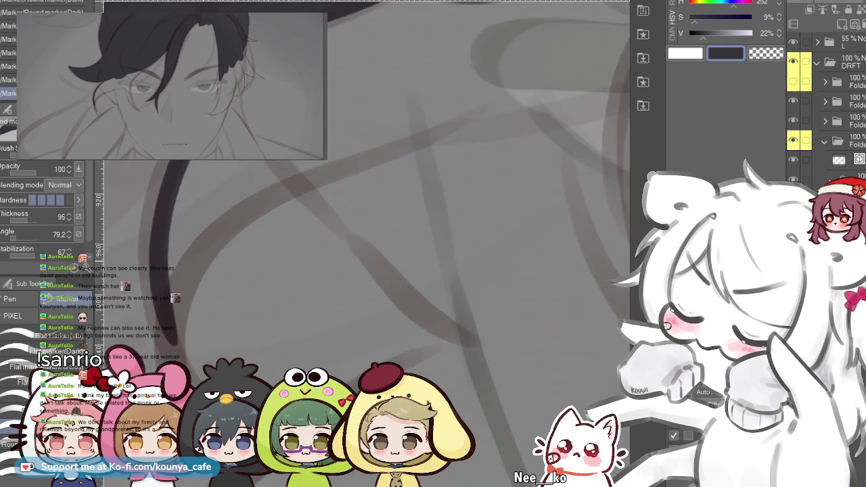
scroll(213, 260, down, 1)
scroll(229, 236, down, 2)
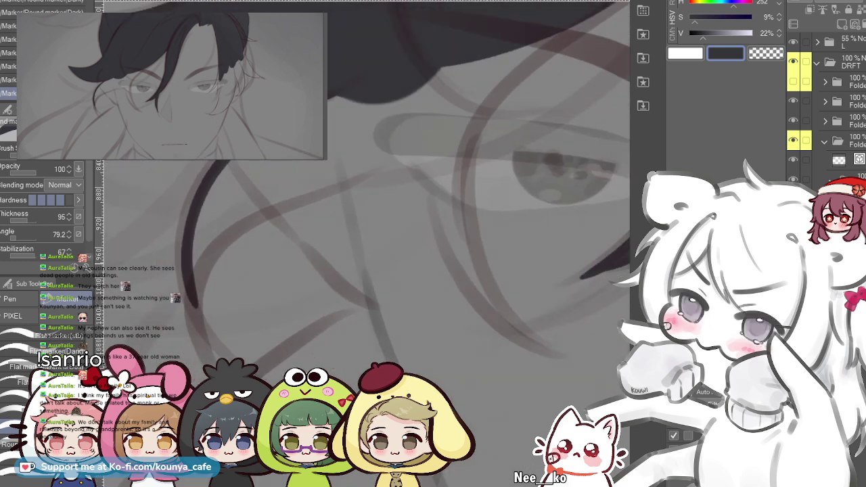
scroll(199, 293, down, 2)
drag(208, 290, 193, 309)
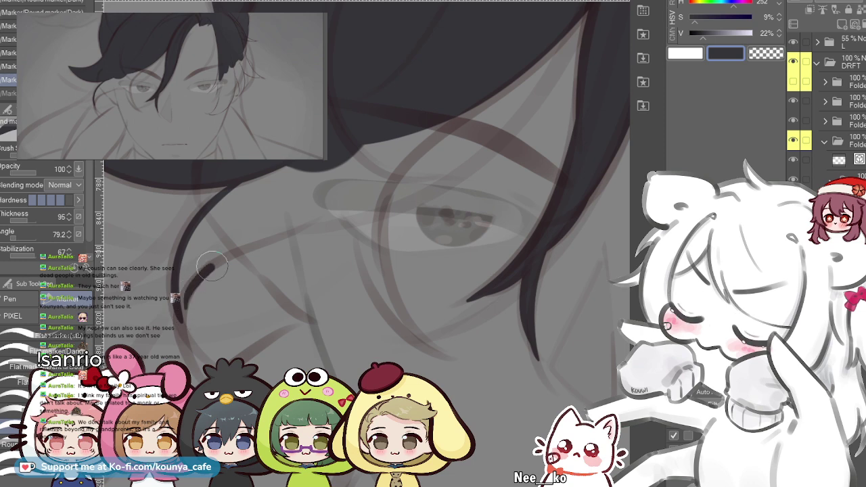
scroll(200, 282, up, 3)
drag(172, 341, 242, 241)
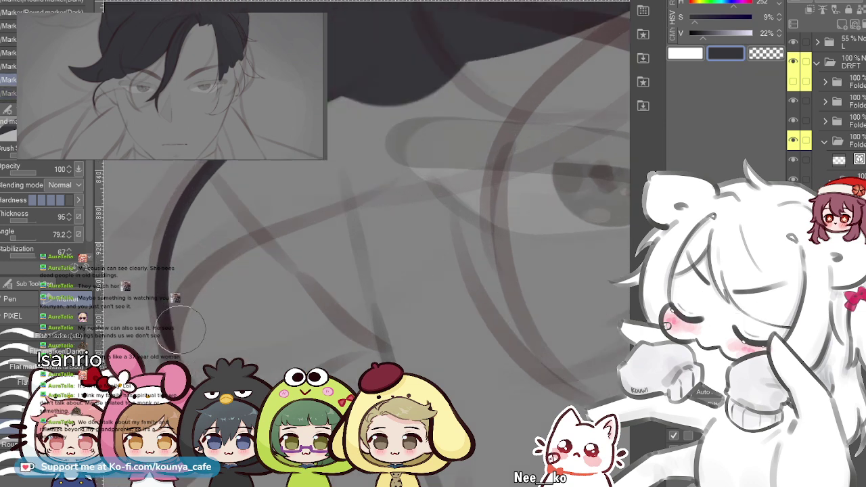
mouse_move(175, 345)
mouse_down()
mouse_move(175, 311)
mouse_move(279, 230)
mouse_up()
scroll(265, 230, down, 3)
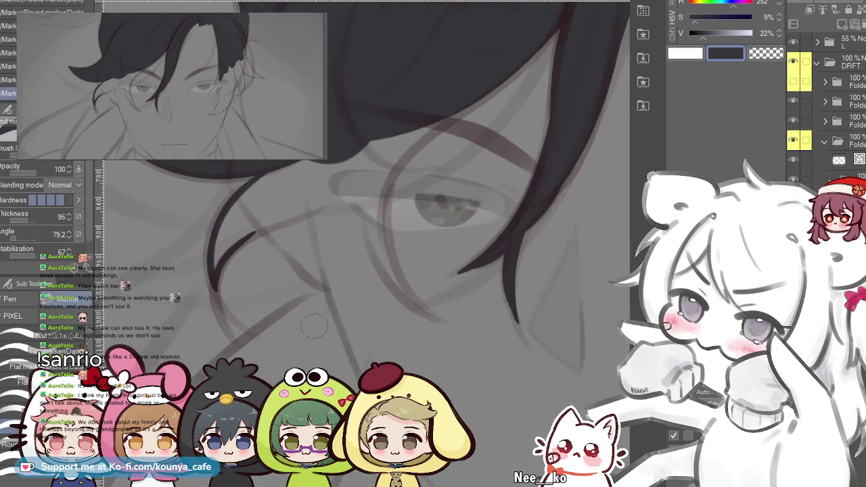
- Flip the view and draw the strand's face-side edge from the hair above the eye to the lower inner stroke, undoing poor attempts
key(h)
drag(447, 257, 408, 280)
scroll(332, 223, up, 1)
drag(238, 196, 220, 200)
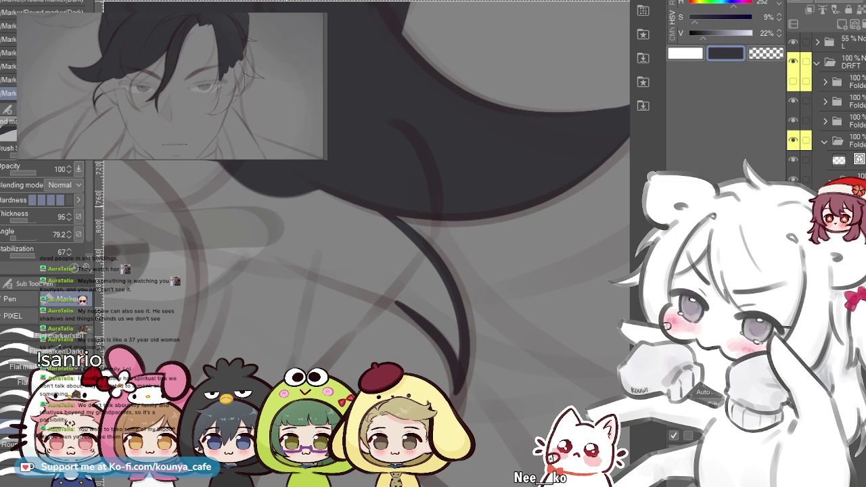
scroll(355, 201, up, 1)
drag(406, 284, 390, 290)
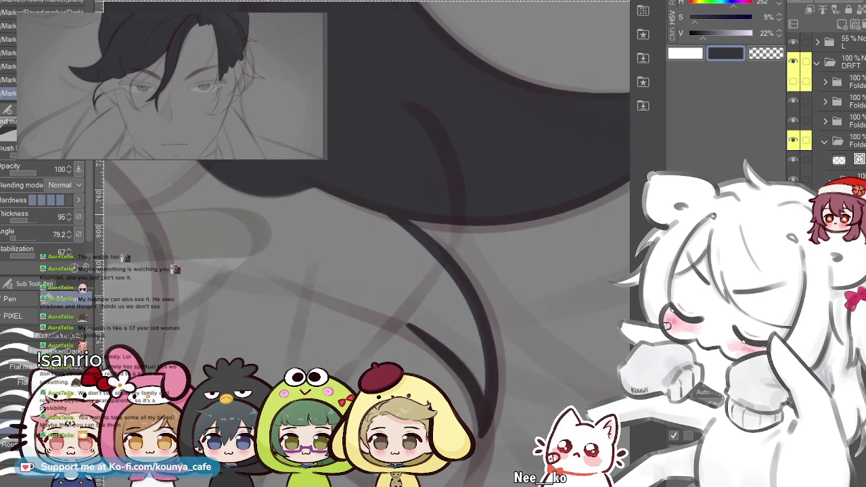
drag(216, 183, 259, 198)
drag(205, 165, 426, 335)
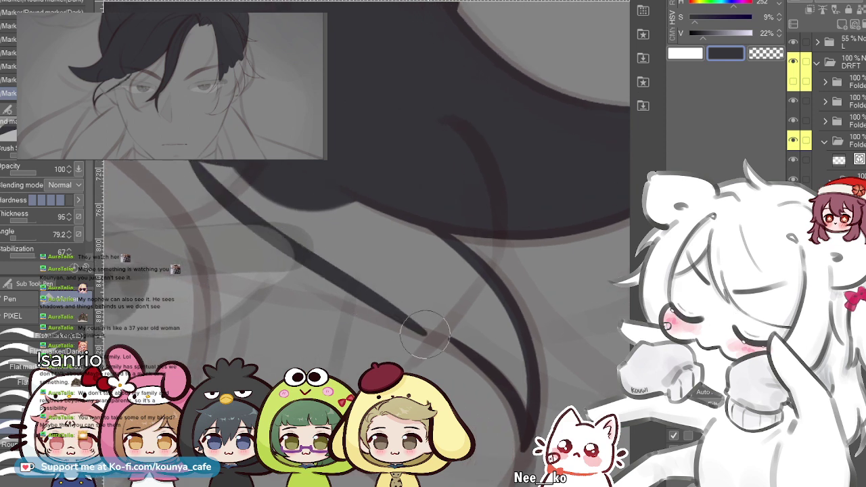
key(ctrl+z)
mouse_move(200, 165)
mouse_down()
mouse_move(291, 260)
mouse_move(466, 339)
mouse_up()
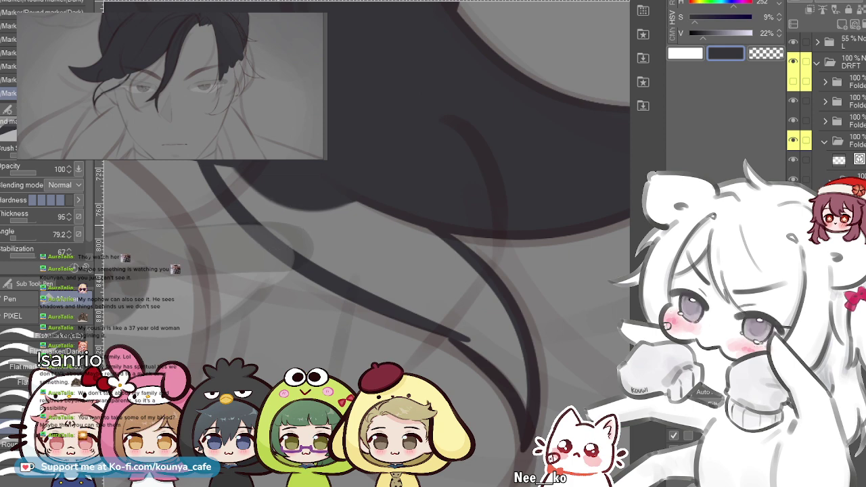
key(ctrl+z)
key(ctrl+z)
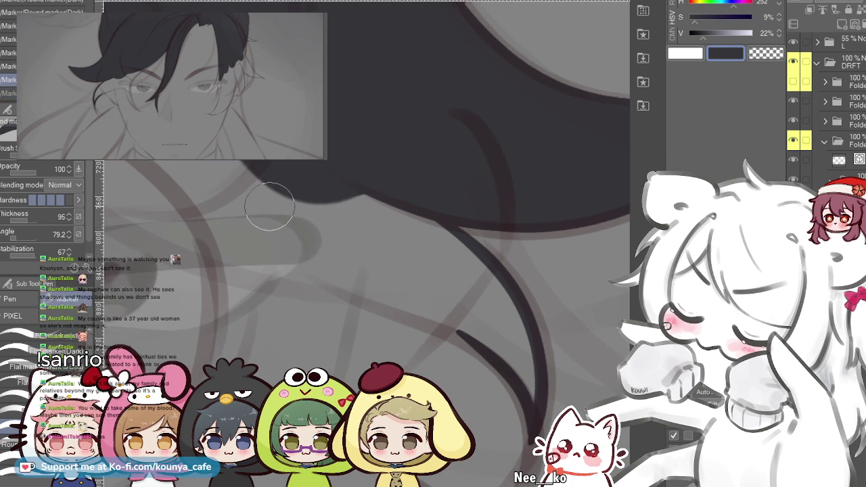
drag(214, 158, 477, 332)
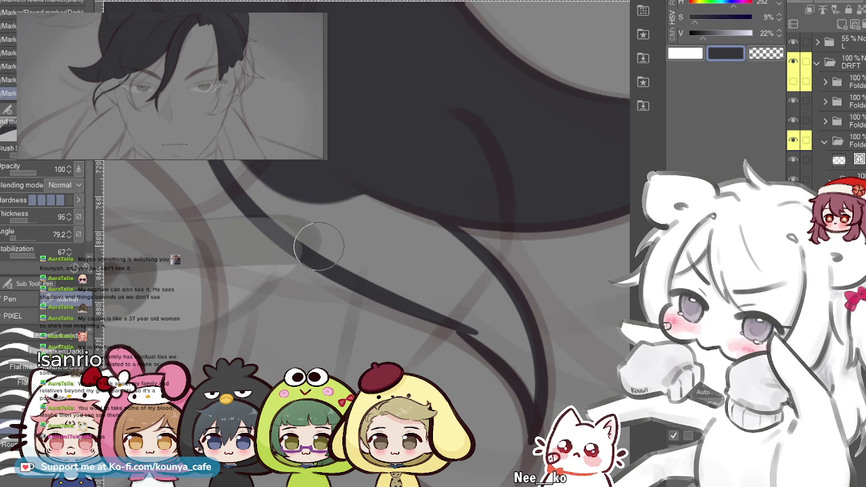
- Fill the enclosed area between the new strand's edges and the side hair with the dark hair colour
key(g)
key(g)
click(411, 256)
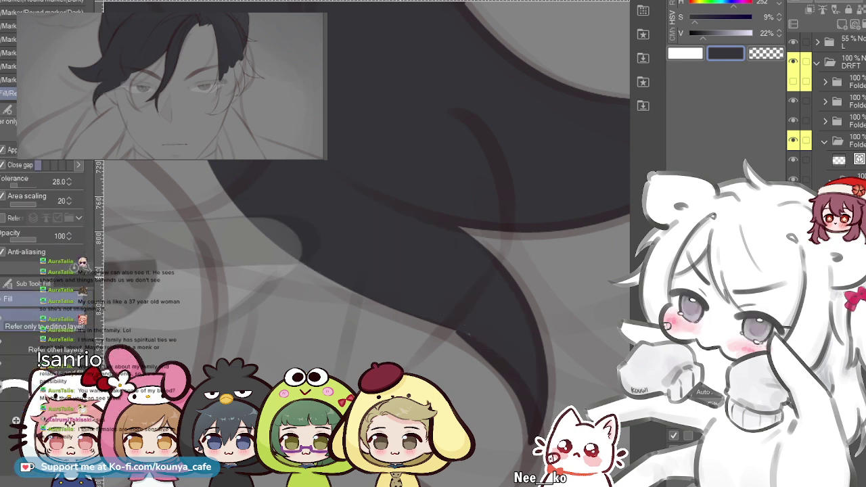
- Smooth the join along the filled strand's face-side edge with a smaller marker brush, and flip the view back
key(p)
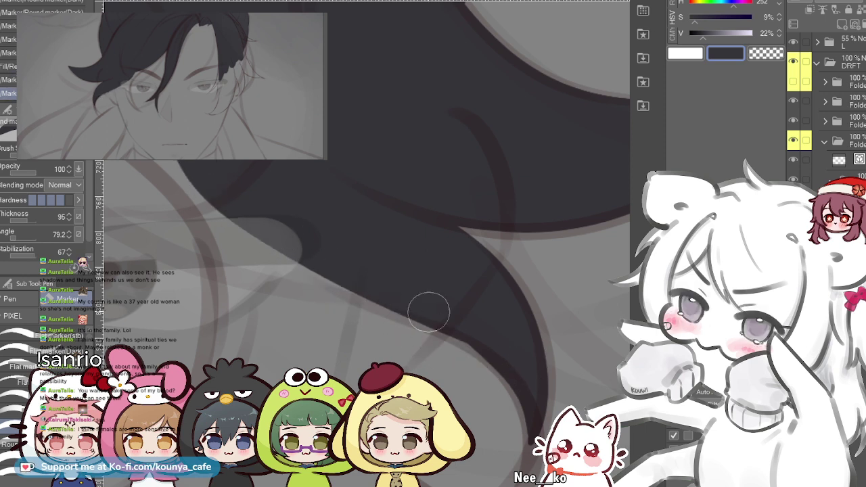
scroll(464, 345, up, 2)
drag(465, 346, 374, 294)
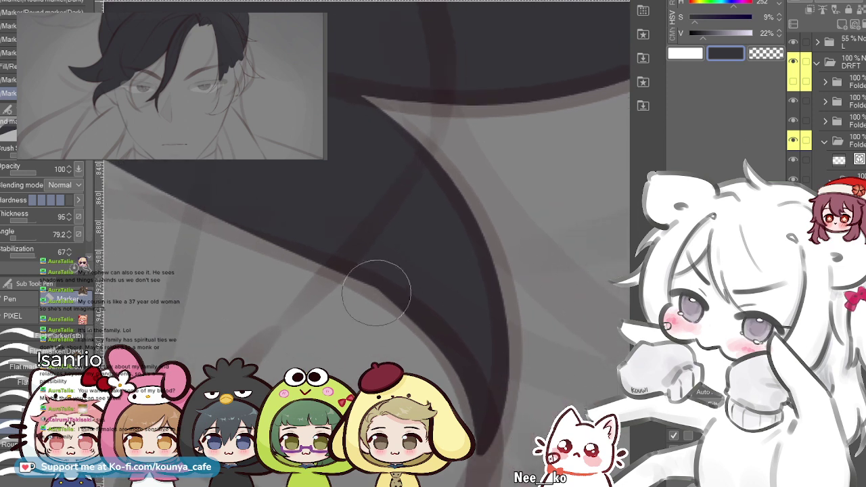
key([)
key([)
drag(324, 242, 364, 264)
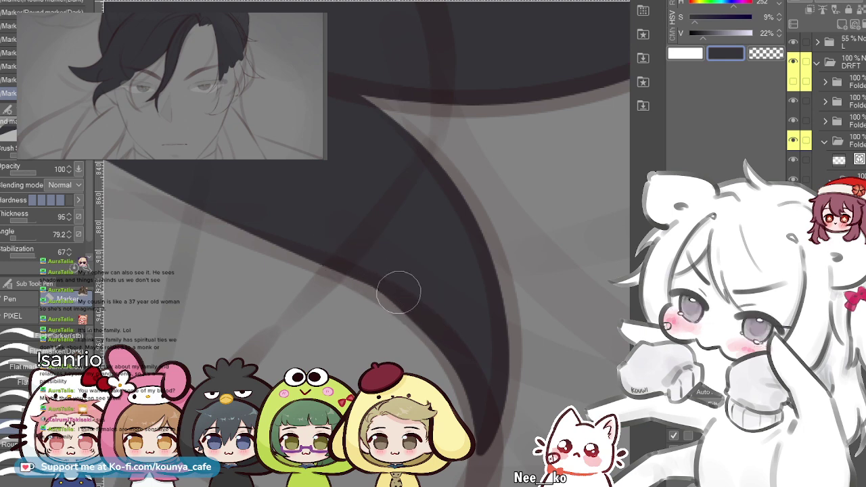
scroll(379, 252, down, 5)
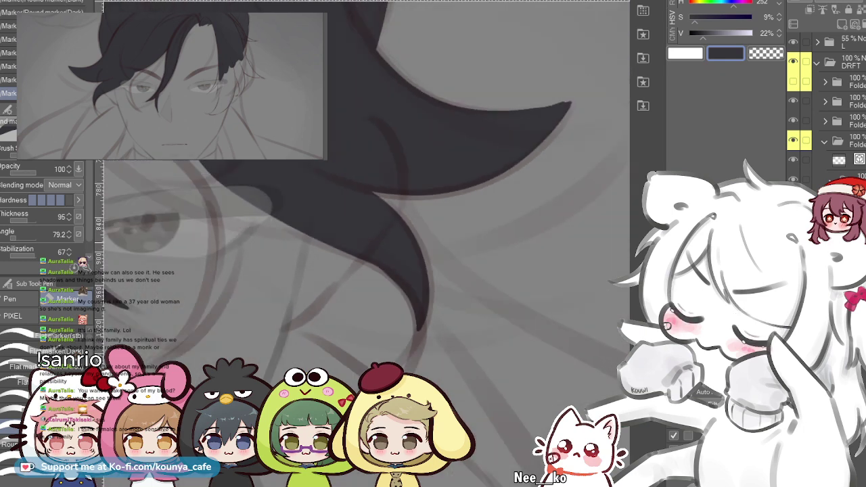
drag(241, 205, 287, 236)
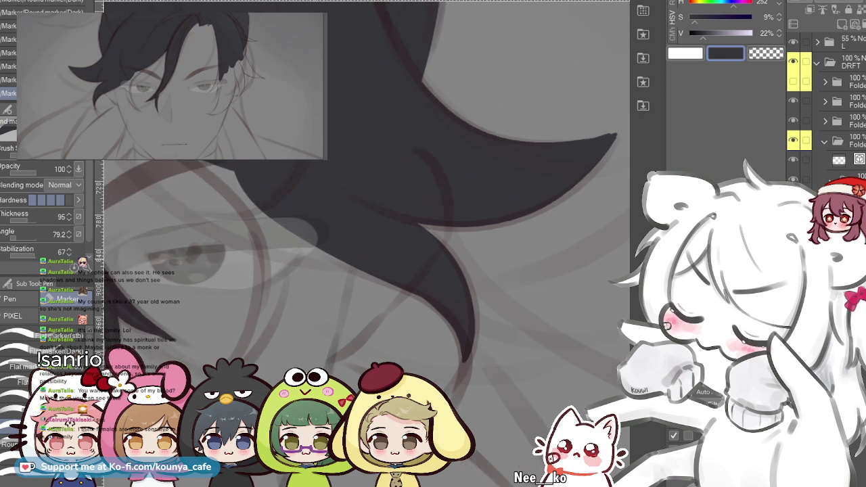
key(shift+h)
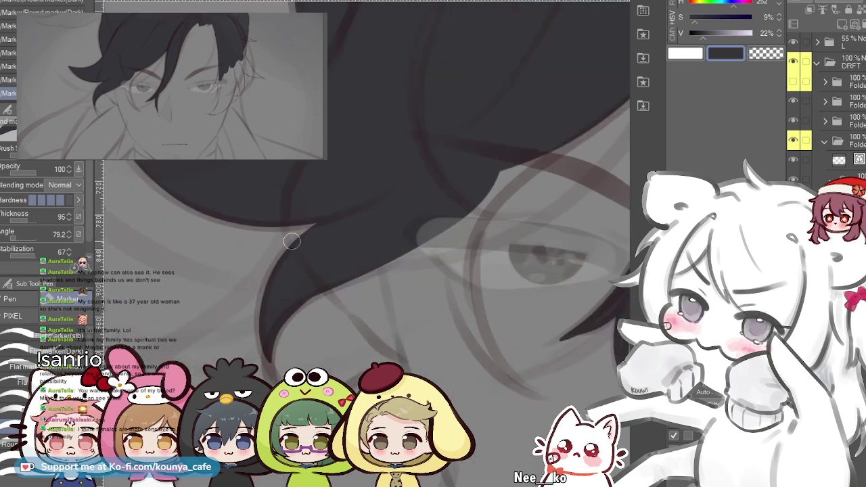
scroll(290, 359, up, 2)
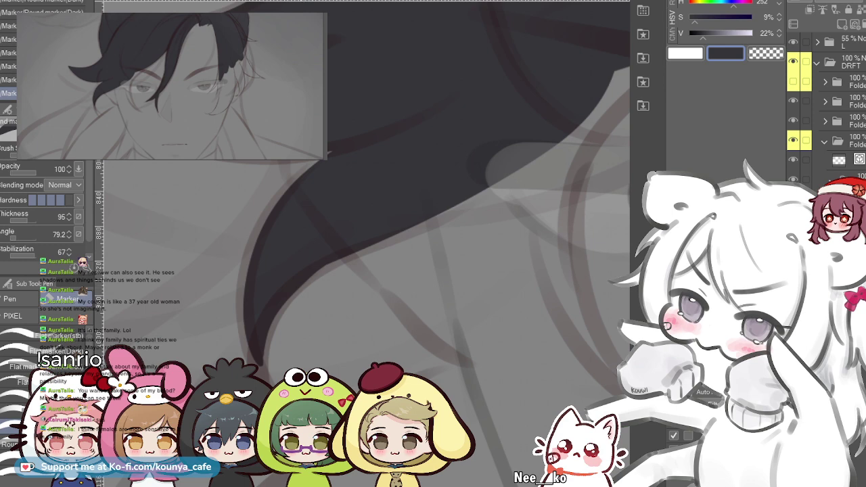
scroll(244, 297, down, 2)
mouse_move(459, 189)
mouse_down()
mouse_move(411, 170)
mouse_move(319, 190)
mouse_up()
scroll(319, 190, up, 2)
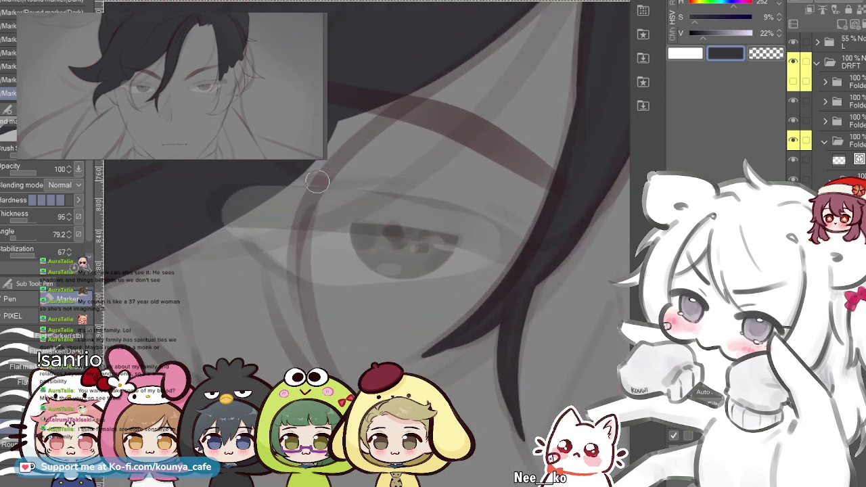
drag(267, 203, 320, 355)
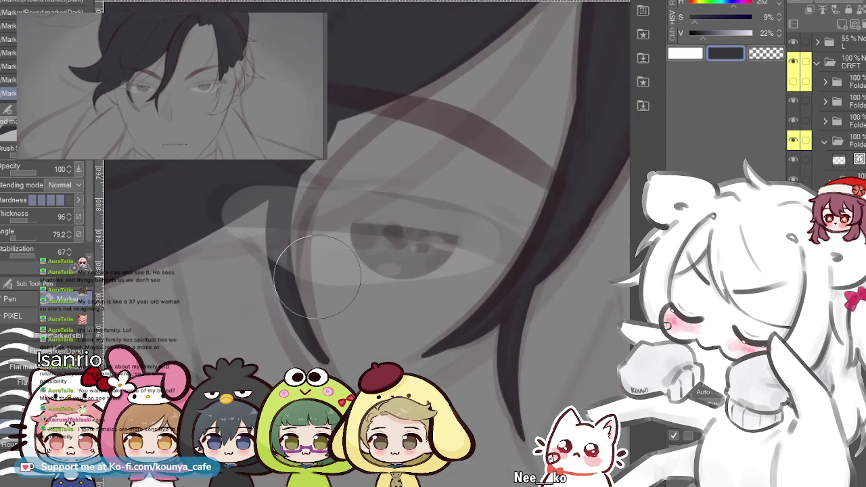
key(ctrl+z)
drag(281, 194, 331, 359)
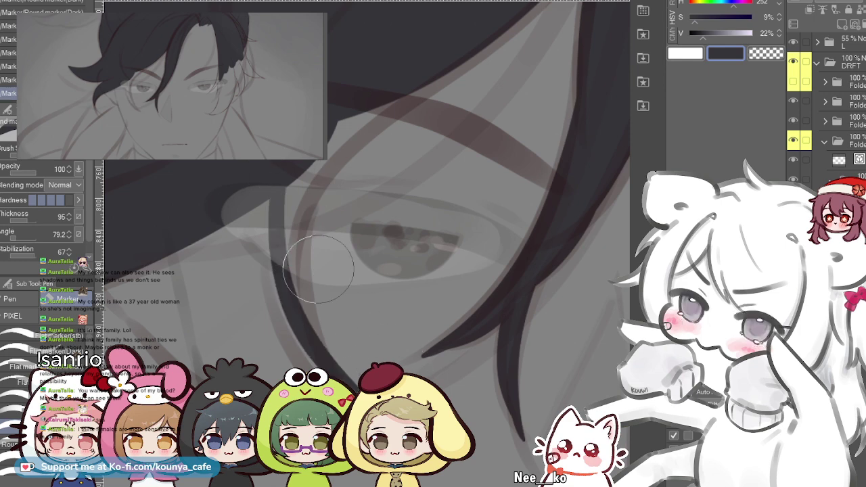
key(ctrl+z)
drag(308, 263, 270, 263)
mouse_move(248, 188)
mouse_down()
mouse_move(251, 314)
mouse_move(292, 376)
mouse_move(241, 231)
mouse_move(291, 375)
mouse_up()
key(ctrl+z)
key(ctrl+z)
drag(253, 193, 291, 374)
key(ctrl+z)
drag(247, 189, 291, 373)
key(ctrl+z)
drag(242, 189, 279, 376)
key(ctrl+z)
drag(246, 189, 280, 379)
key(ctrl+z)
mouse_move(248, 186)
mouse_down()
mouse_move(253, 329)
mouse_move(289, 377)
mouse_up()
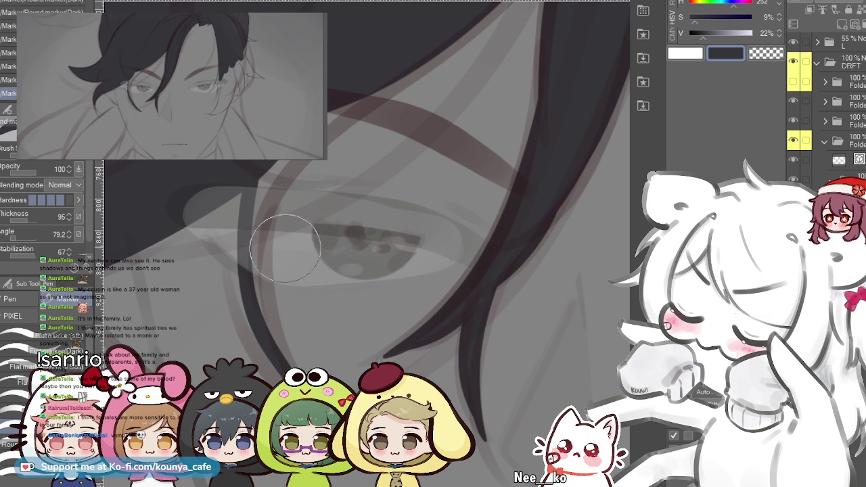
key(ctrl+z)
drag(234, 194, 277, 380)
key(ctrl+z)
drag(230, 233, 282, 382)
scroll(203, 362, up, 2)
key(ctrl+z)
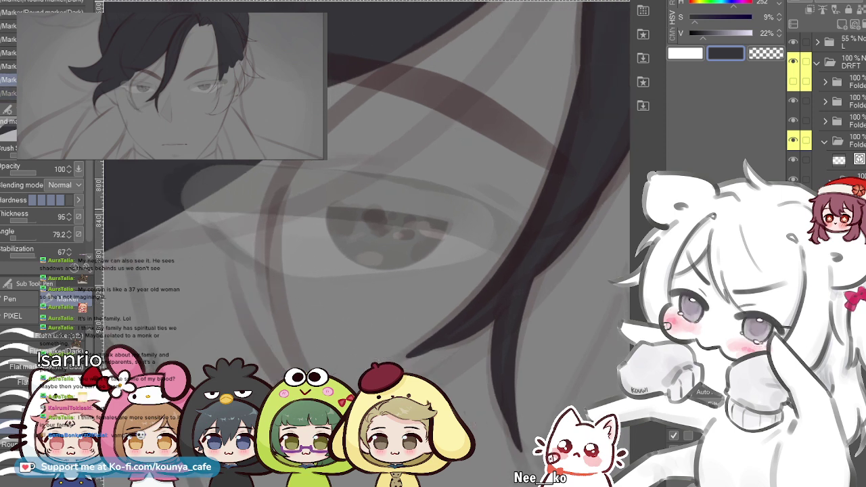
drag(227, 165, 288, 376)
key(ctrl+z)
drag(230, 166, 267, 358)
key(ctrl+z)
drag(233, 162, 284, 372)
key(ctrl+z)
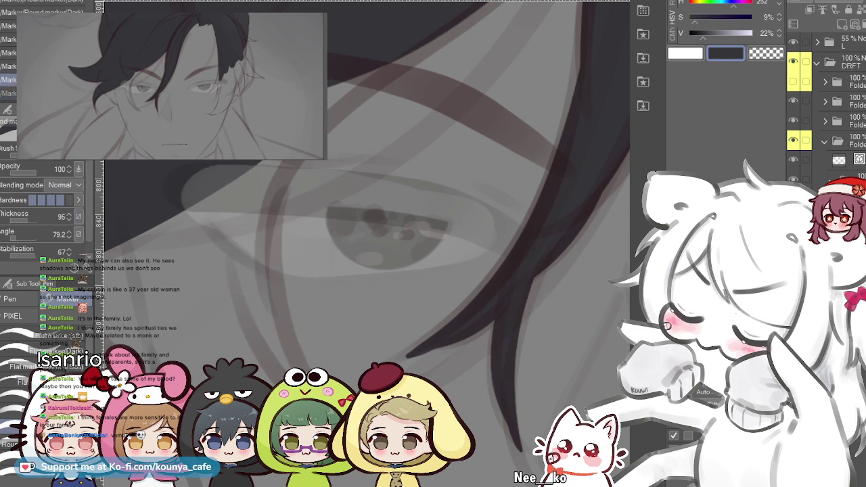
- Lower the marker's stabilization to 45 and draw the outer edge of a thin strand curving down past the eye's outer corner, undoing poor attempts
drag(28, 255, 27, 256)
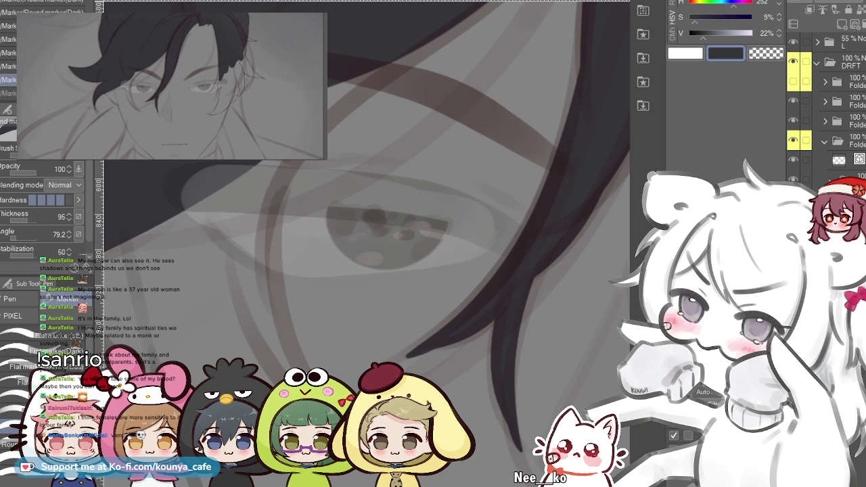
drag(243, 163, 291, 372)
key(ctrl+z)
drag(257, 178, 291, 365)
key(ctrl+z)
drag(227, 265, 287, 376)
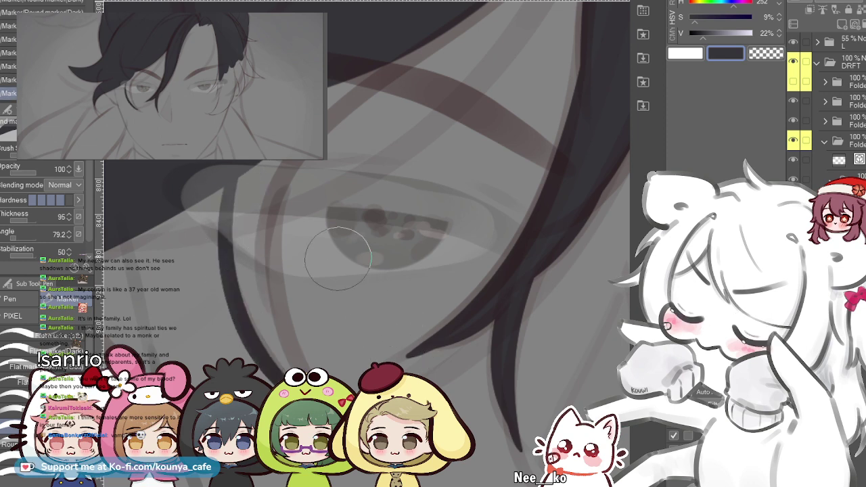
key(ctrl+z)
key(ctrl+z)
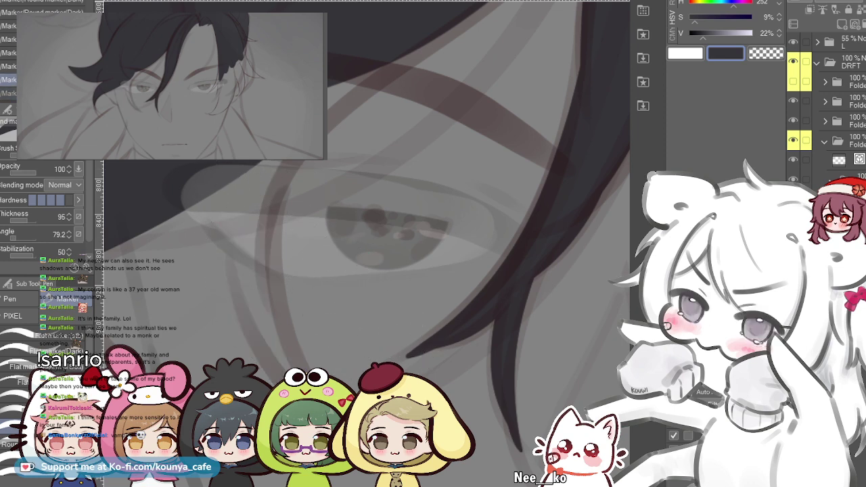
drag(241, 166, 288, 377)
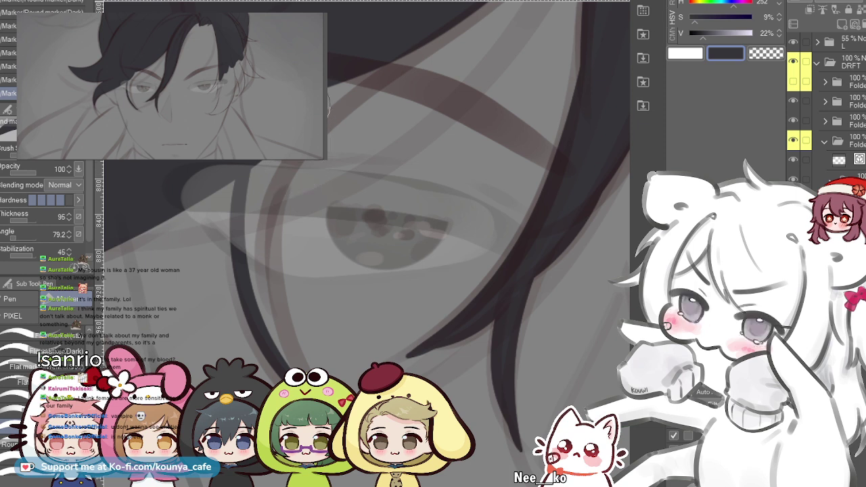
- Draw the thin strand's face-side edge from the hair above the eye down to meet the outer stroke near the tip
drag(297, 162, 261, 369)
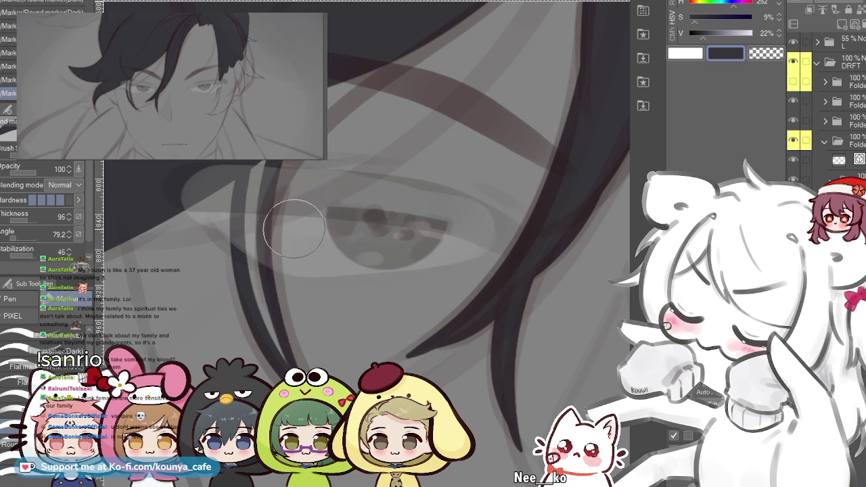
drag(288, 143, 301, 366)
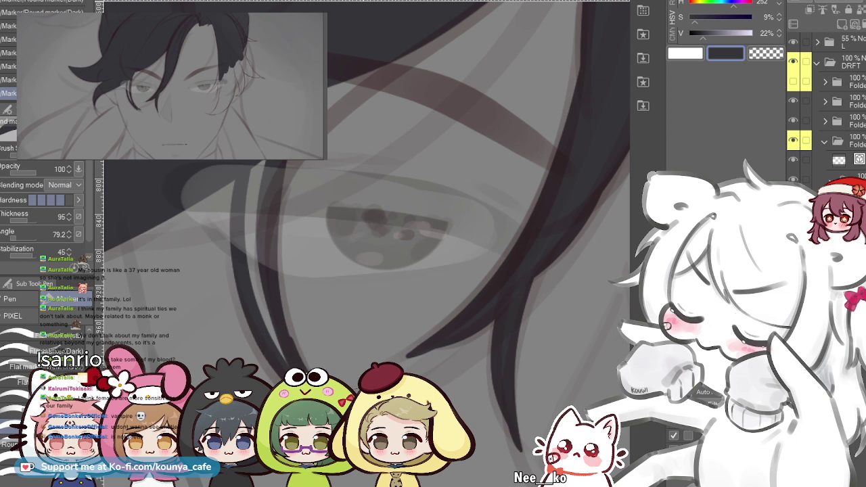
key(ctrl+z)
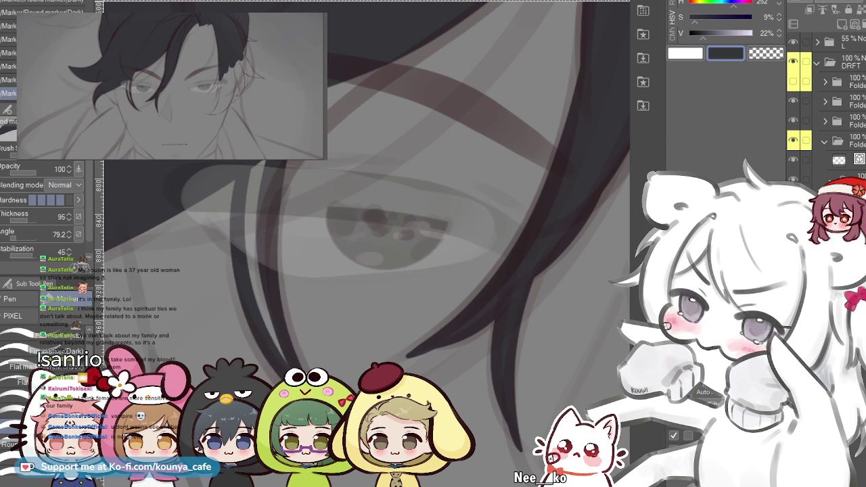
drag(295, 355, 311, 386)
- Fill the narrow gap between the thin strand's two edges with the dark hair colour and return to the marker
scroll(305, 354, down, 2)
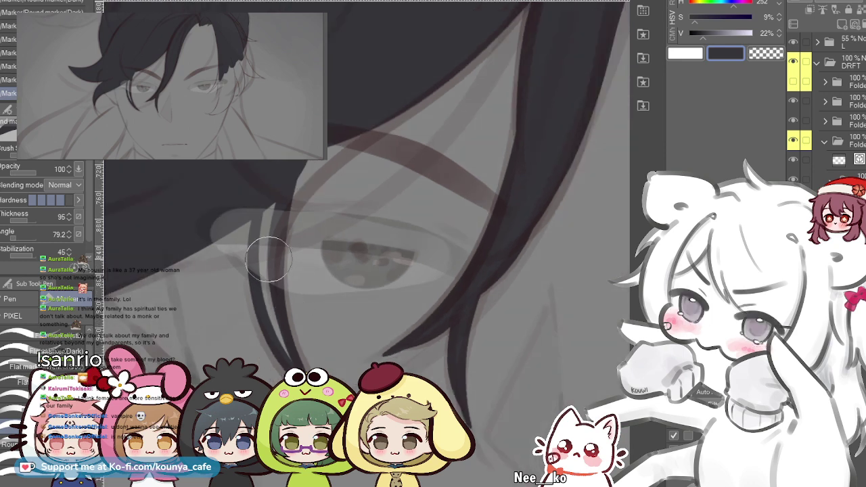
key(g)
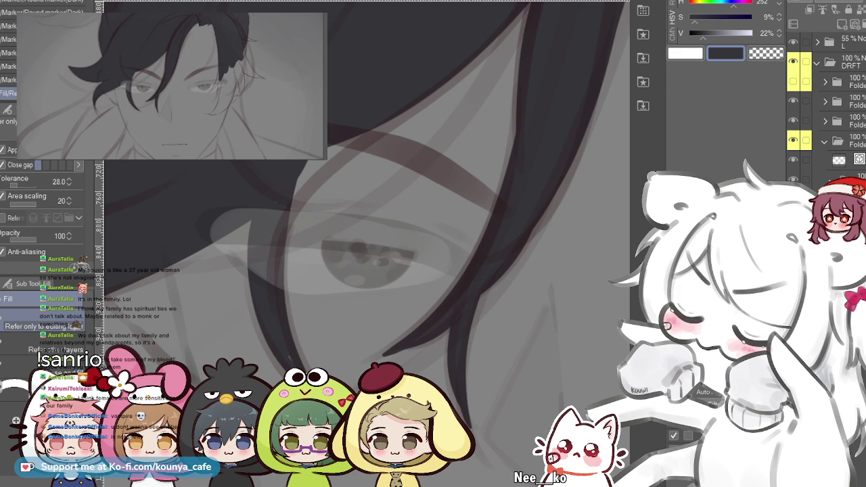
key(p)
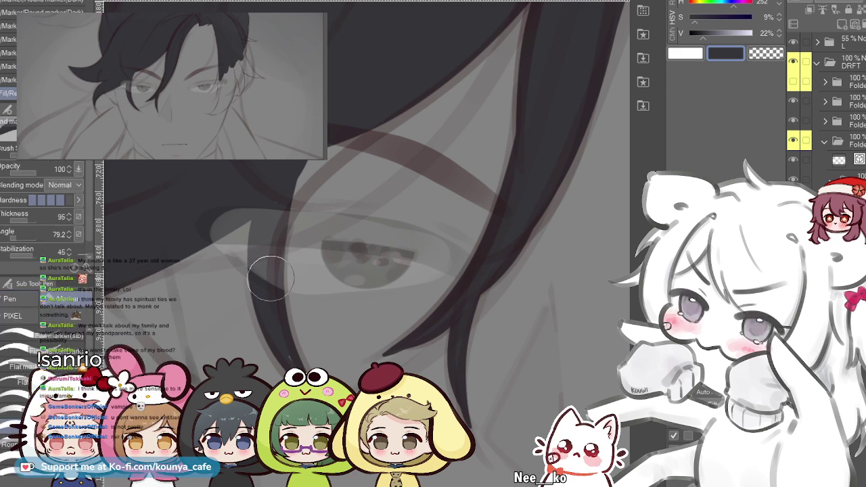
- Flip the view horizontally and examine the filled strand's shape against the eye and the surrounding hair
drag(347, 269, 318, 272)
scroll(338, 237, up, 3)
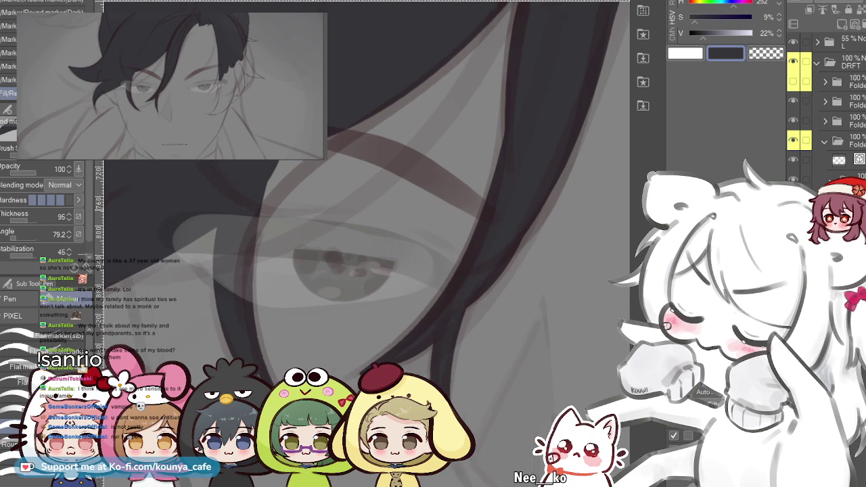
scroll(308, 226, up, 1)
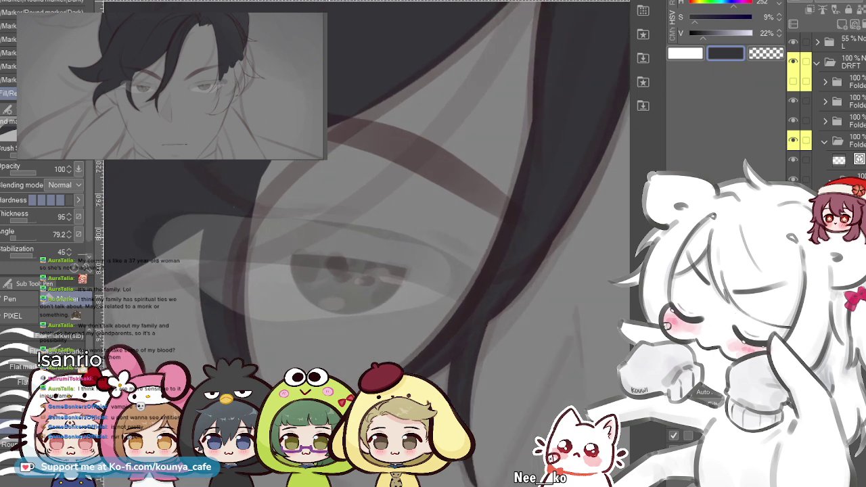
scroll(339, 247, down, 3)
drag(267, 272, 316, 272)
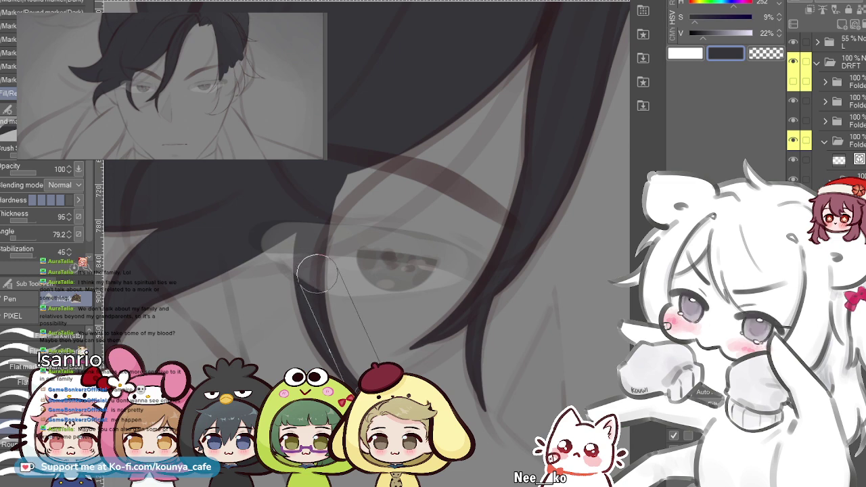
key(shift+h)
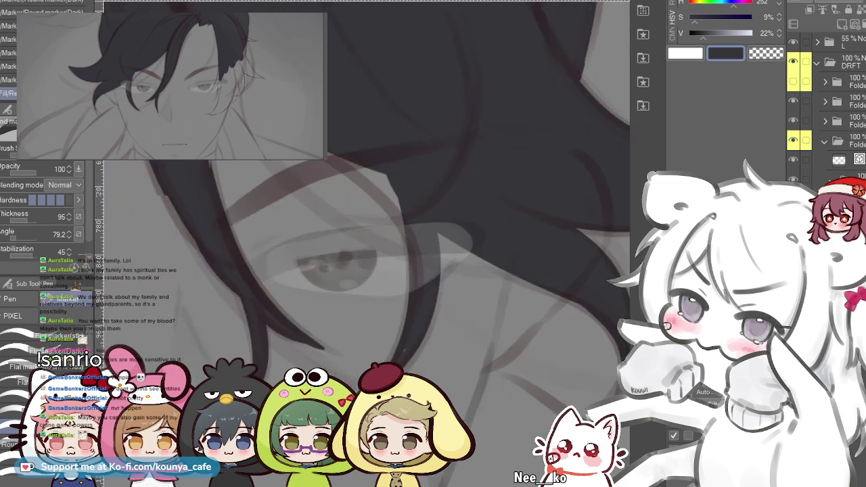
scroll(301, 183, up, 1)
scroll(301, 183, down, 3)
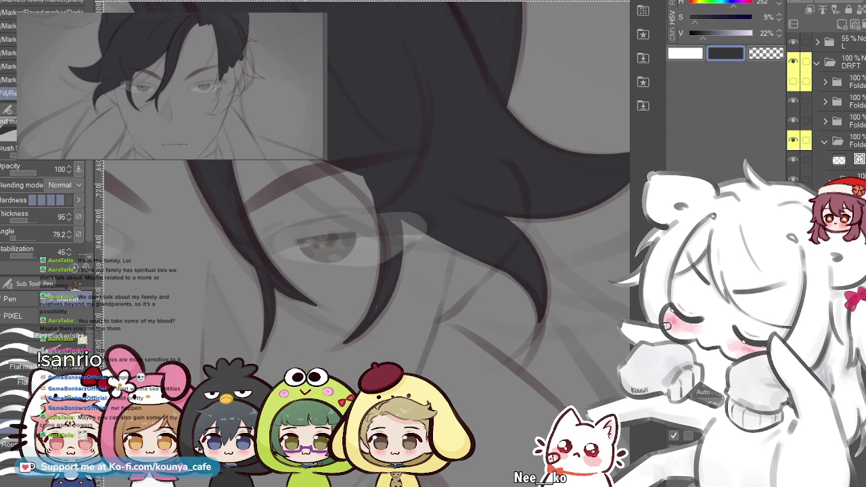
drag(379, 223, 480, 320)
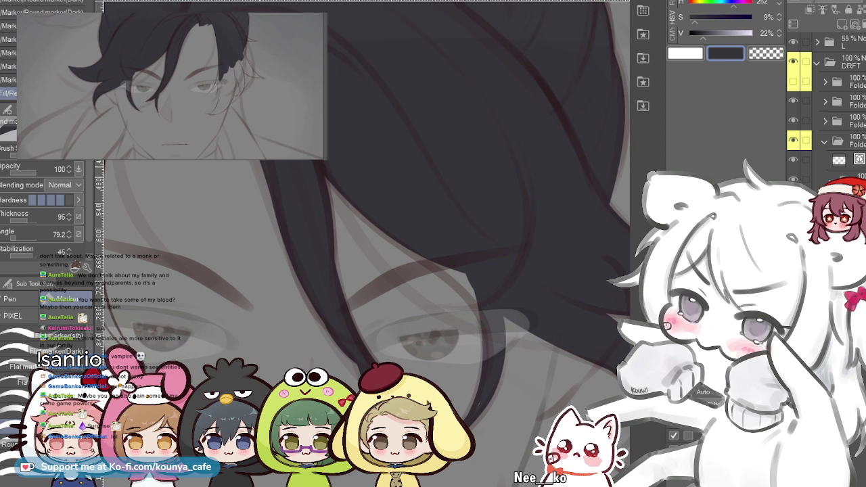
scroll(366, 223, down, 3)
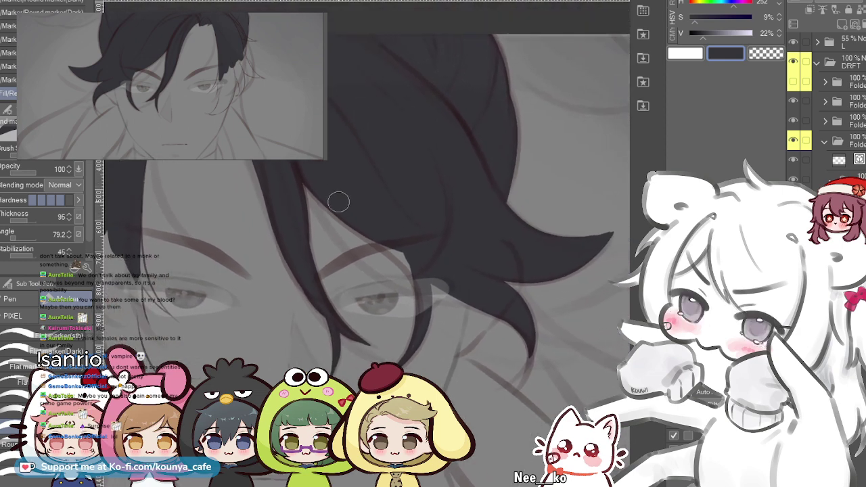
- Refine the dark hair edge above the eyebrow with marker strokes, undoing poor ones, and flip the view back
scroll(339, 202, up, 4)
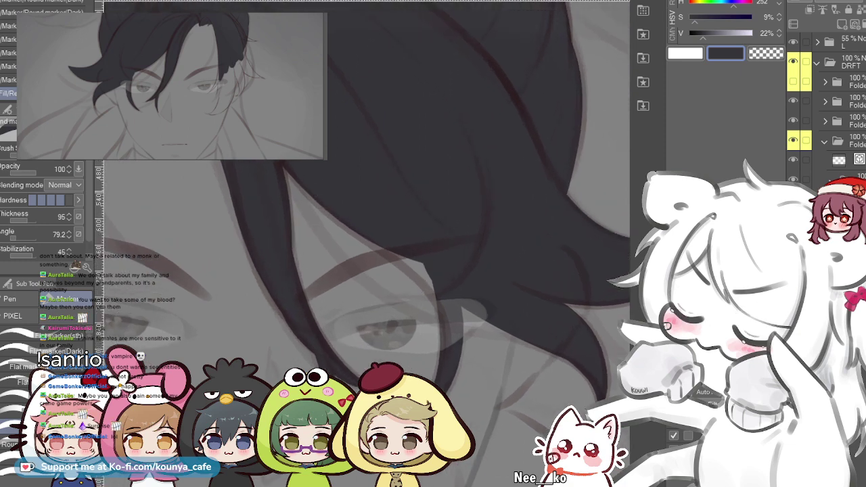
drag(406, 230, 377, 249)
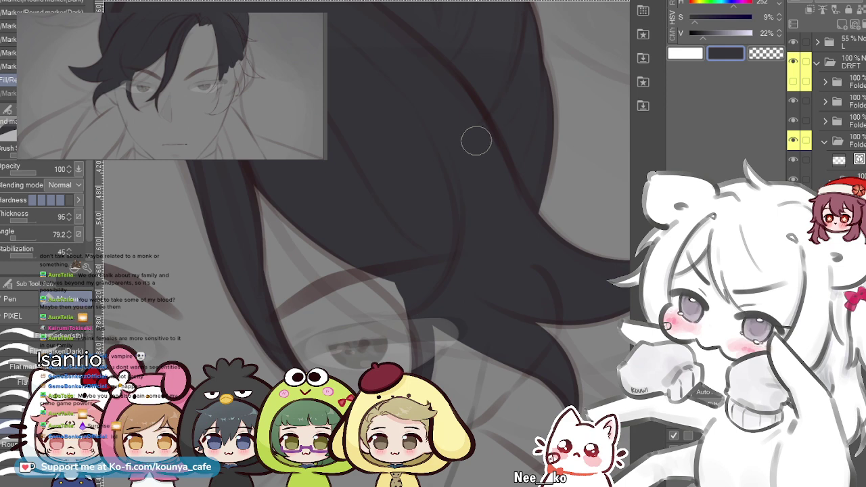
drag(357, 242, 331, 233)
scroll(368, 287, up, 1)
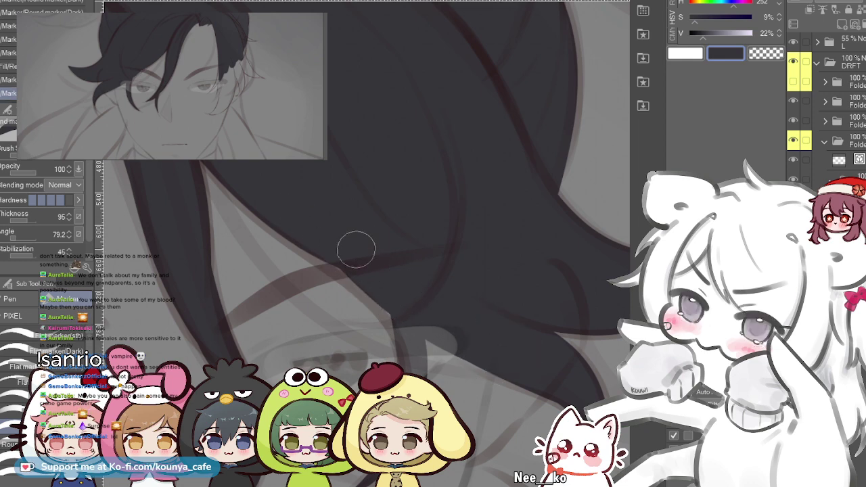
scroll(389, 267, down, 3)
scroll(399, 258, up, 4)
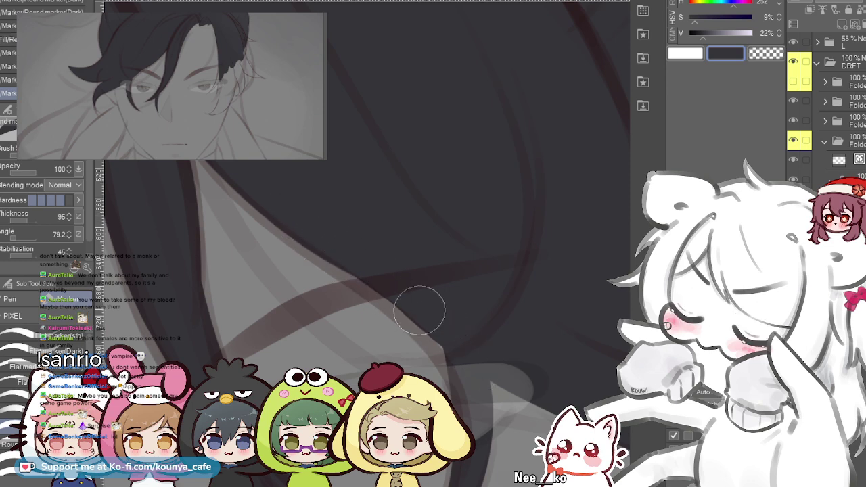
scroll(308, 196, down, 2)
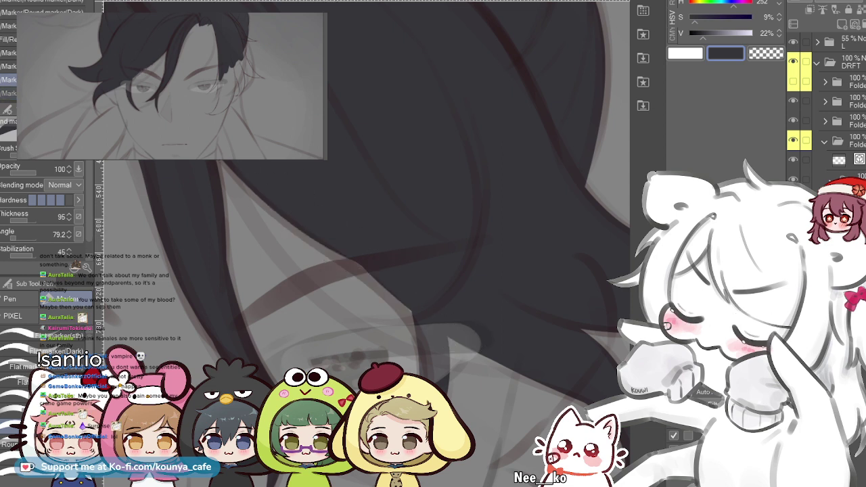
key(ctrl+z)
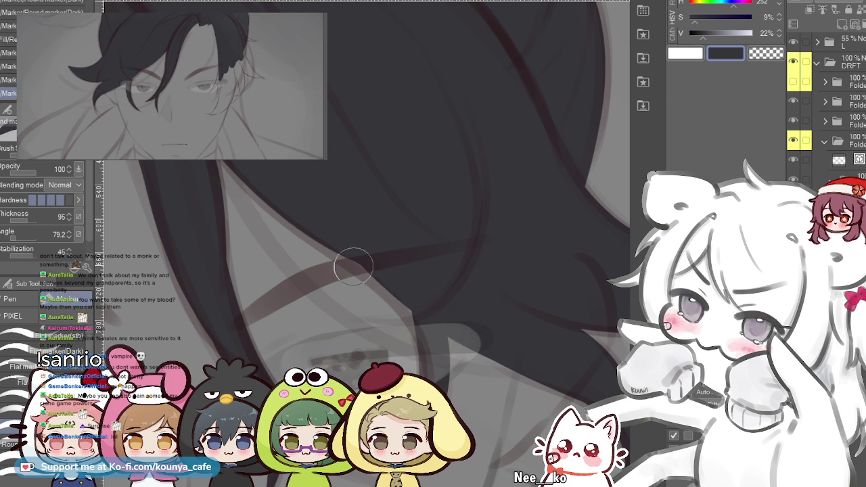
drag(251, 176, 271, 206)
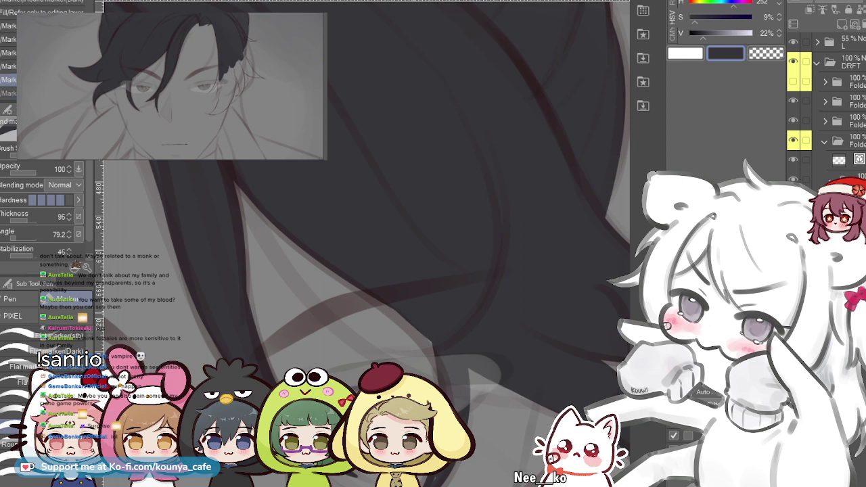
key(ctrl+z)
key(ctrl+z)
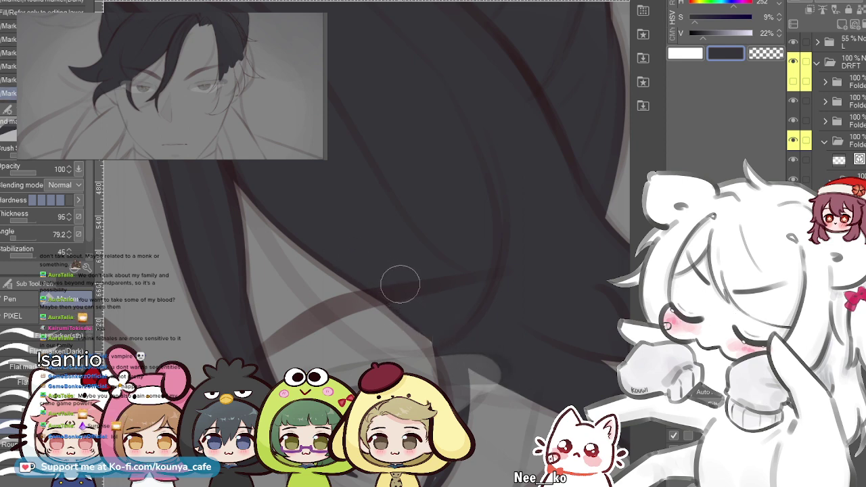
scroll(402, 291, down, 1)
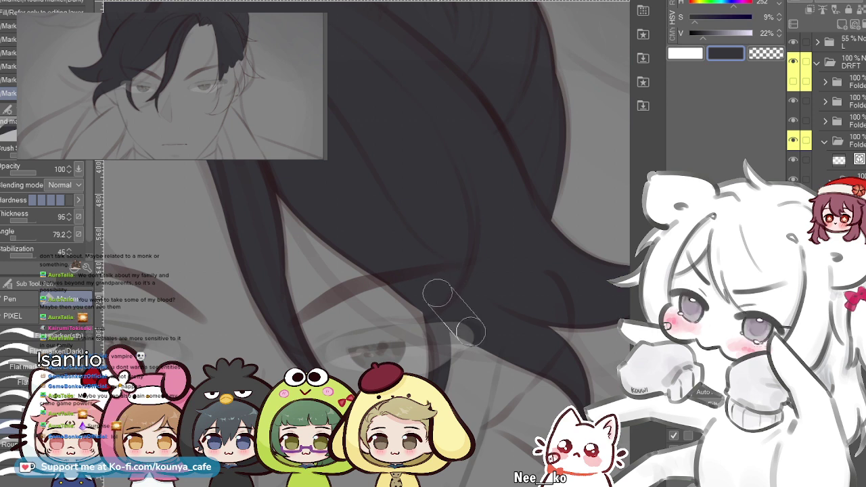
key(shift+h)
scroll(392, 169, down, 2)
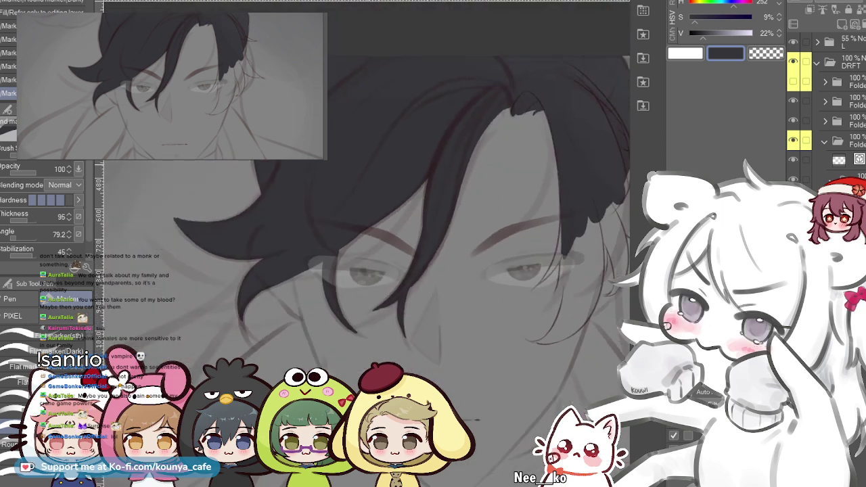
scroll(387, 152, down, 2)
scroll(389, 171, up, 4)
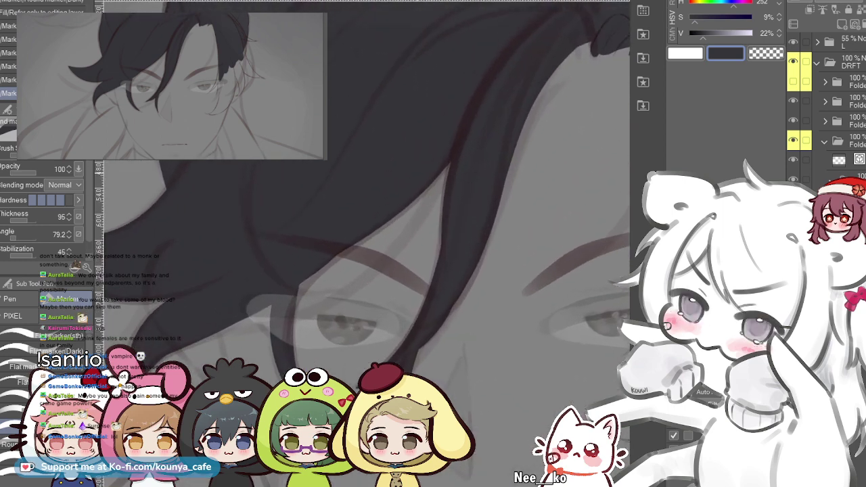
- Add a new raster layer and flip the view horizontally around the gap above the covered eye
scroll(310, 272, down, 1)
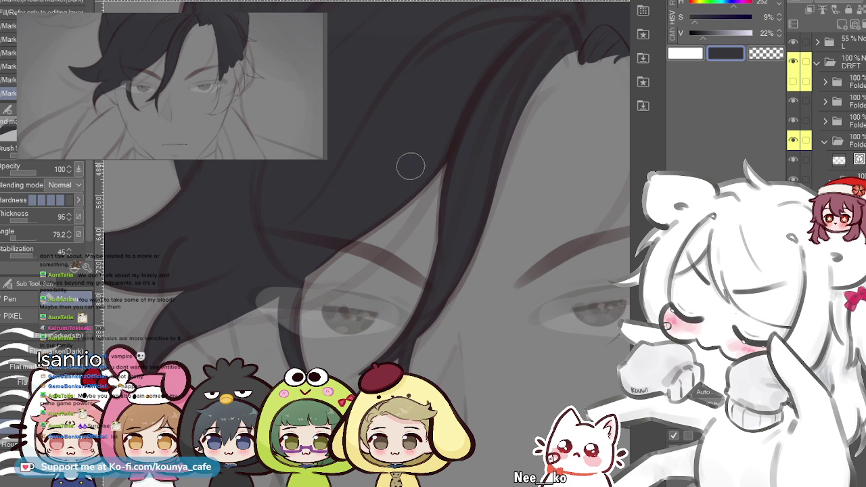
key(ctrl+shift+n)
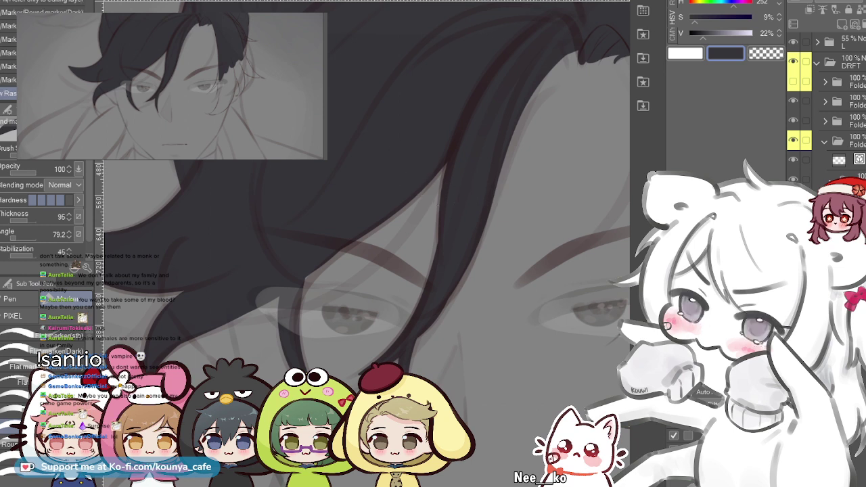
key(h)
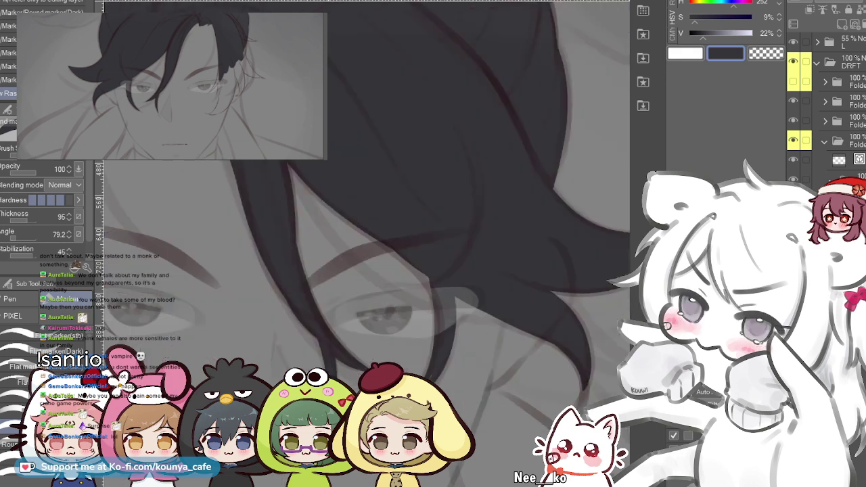
scroll(271, 203, down, 2)
drag(324, 188, 295, 207)
scroll(296, 206, up, 3)
- Draw a thin dark strand curving from the split in the front hair across the eyebrow towards the outer eye corner, comparing stroke versions
drag(249, 193, 391, 332)
key(ctrl+z)
drag(253, 197, 404, 332)
key(ctrl+z)
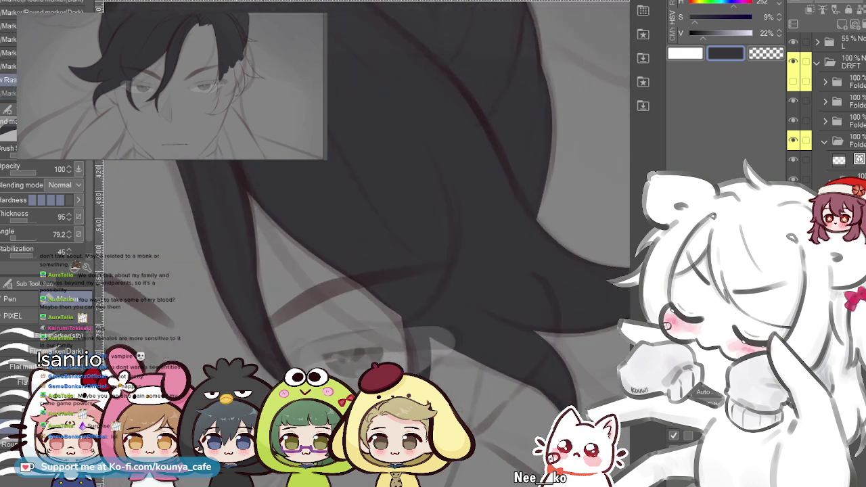
key(ctrl+y)
key(ctrl+z)
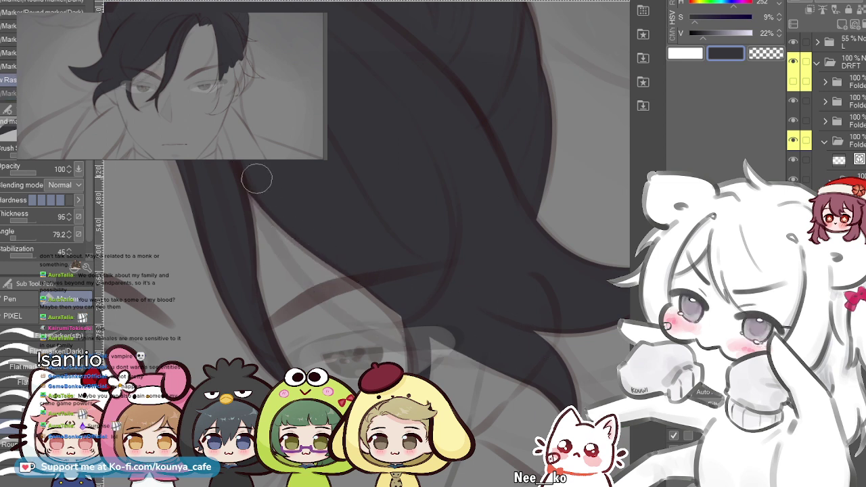
key(ctrl+y)
key(ctrl+z)
key(ctrl+y)
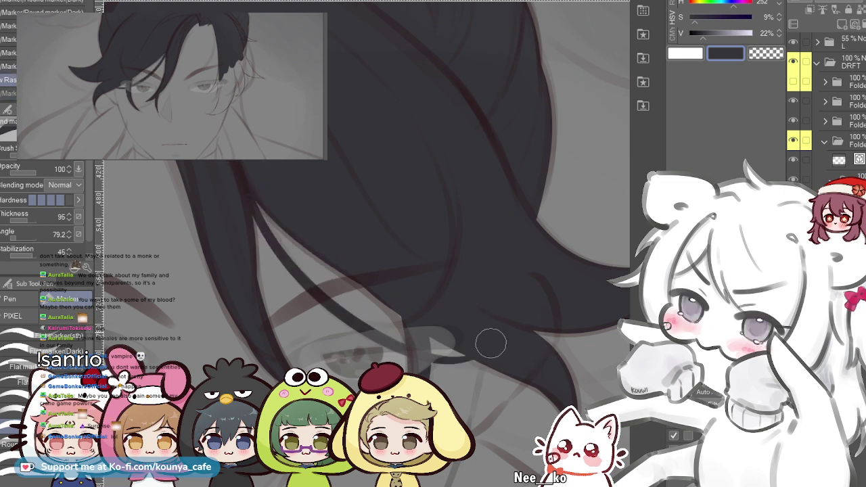
key(ctrl+z)
key(ctrl+y)
key(ctrl+z)
key(ctrl+y)
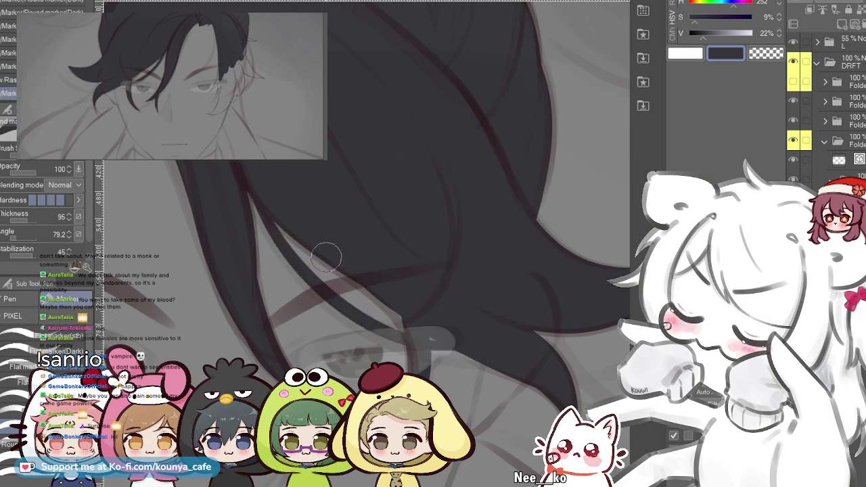
- Widen the upper part of the new strand with a second marker stroke, undoing poor ones
drag(265, 201, 461, 354)
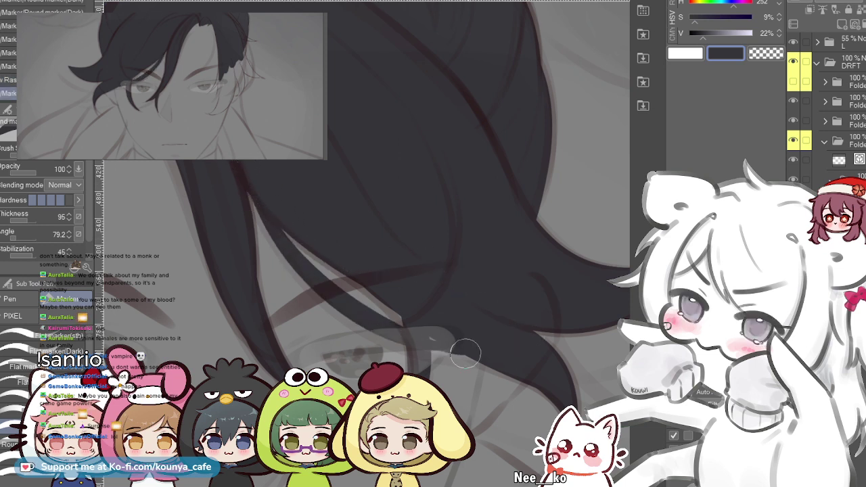
key(ctrl+z)
drag(276, 208, 455, 359)
key(ctrl+z)
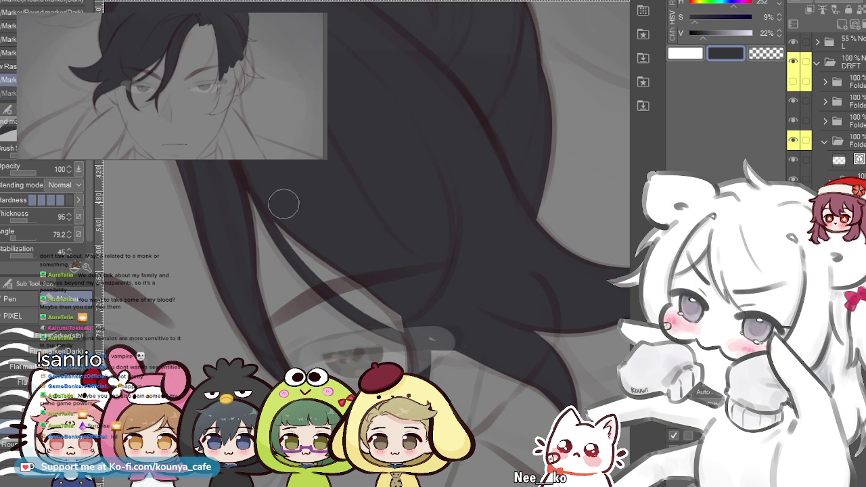
key(ctrl+y)
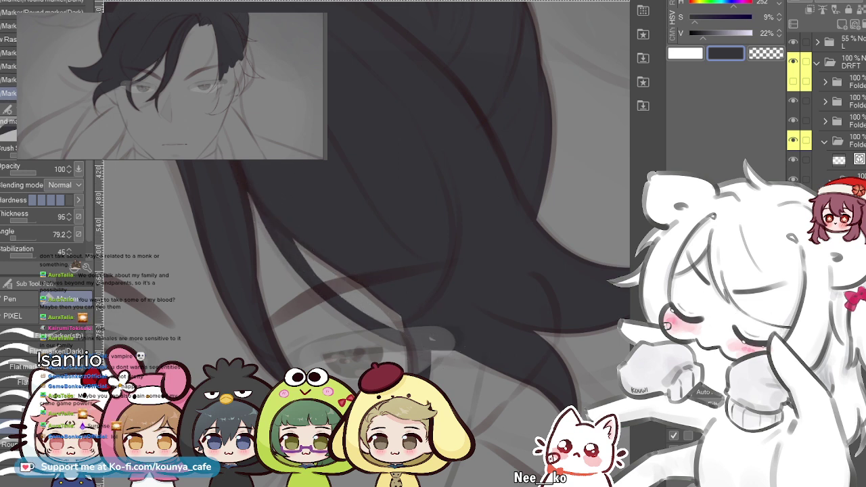
key(ctrl+z)
key(ctrl+y)
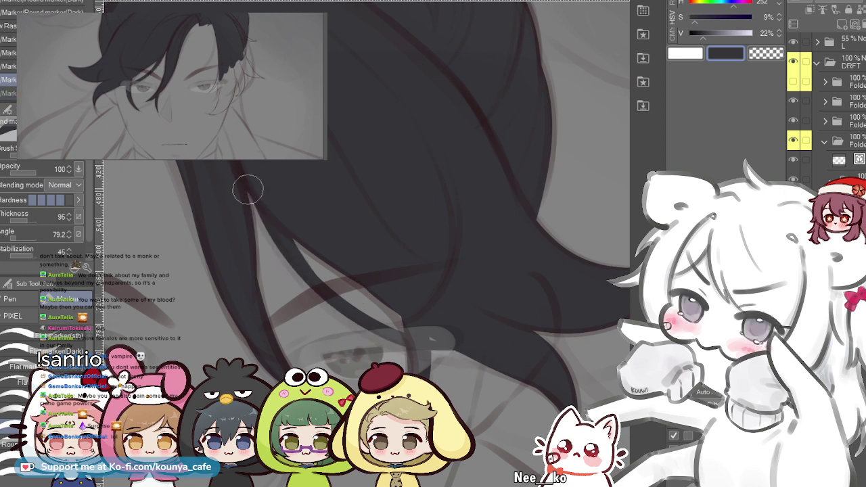
- Compare alternative marker strokes along the new strand by undoing and redoing them, and retry its lower end near the outer eye corner
key(ctrl+y)
key(ctrl+z)
key(ctrl+y)
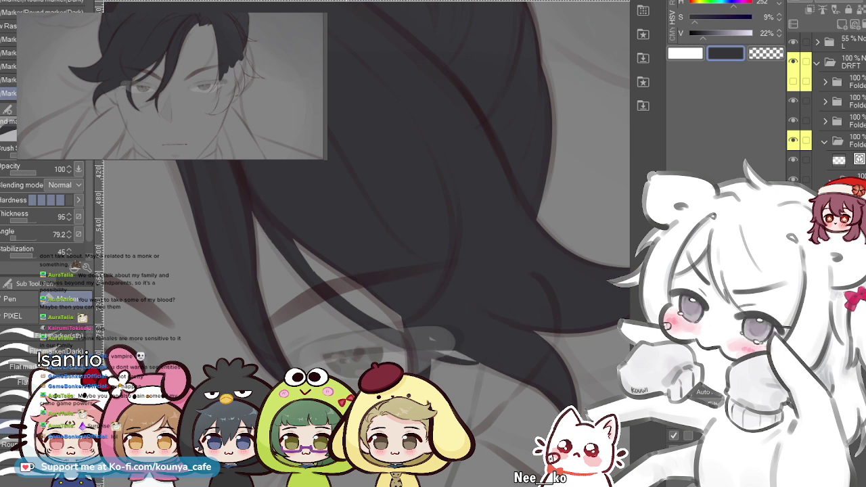
key(ctrl+z)
key(ctrl+y)
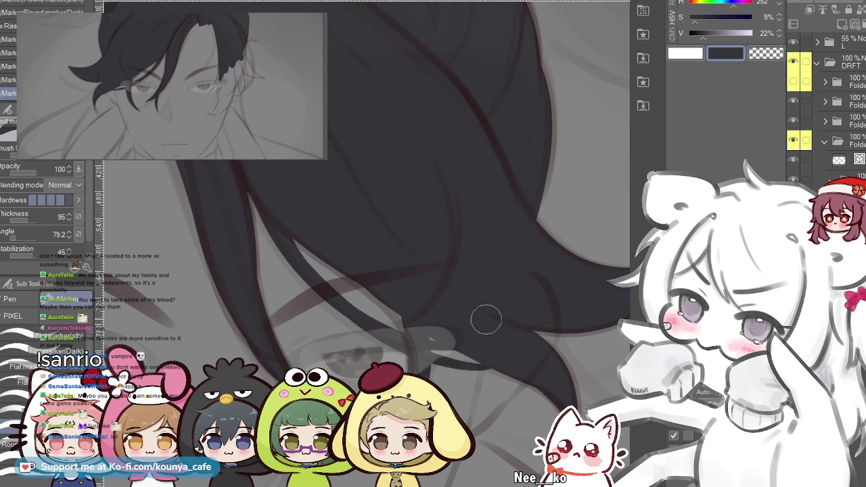
drag(252, 172, 406, 328)
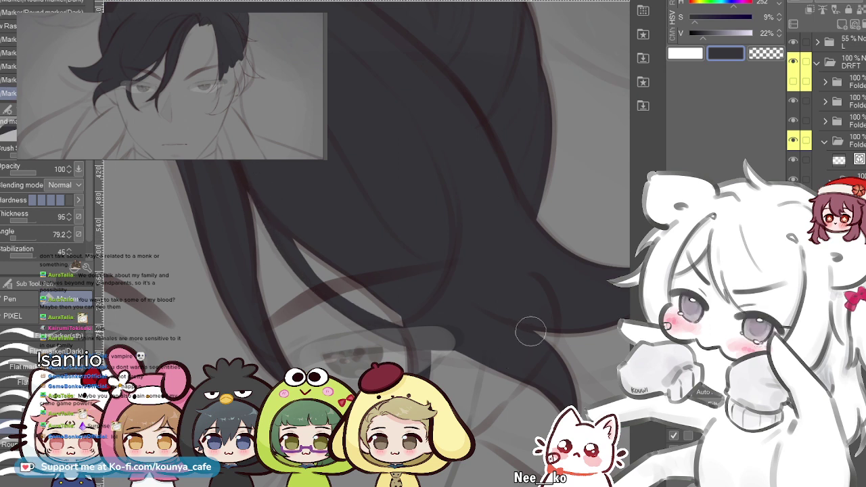
key(ctrl+z)
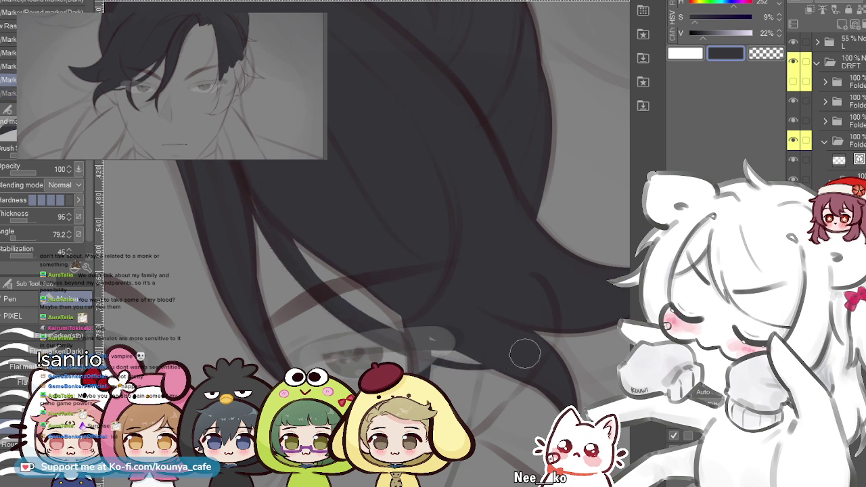
key(ctrl+z)
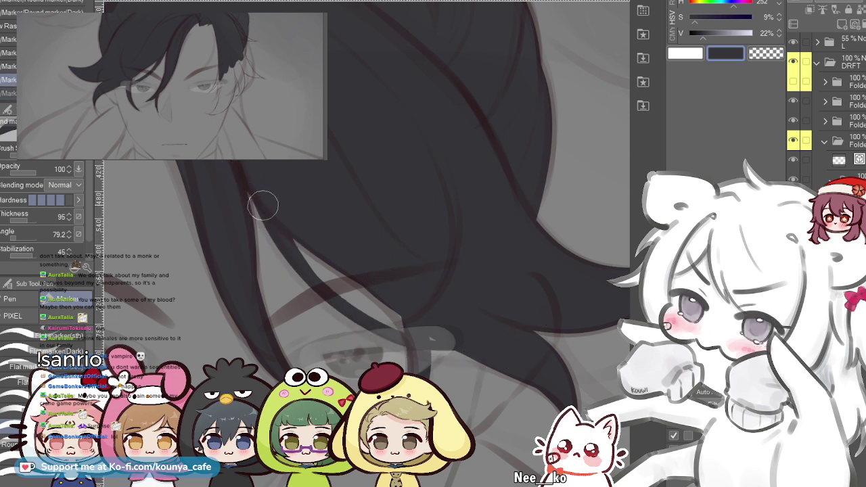
key(ctrl+y)
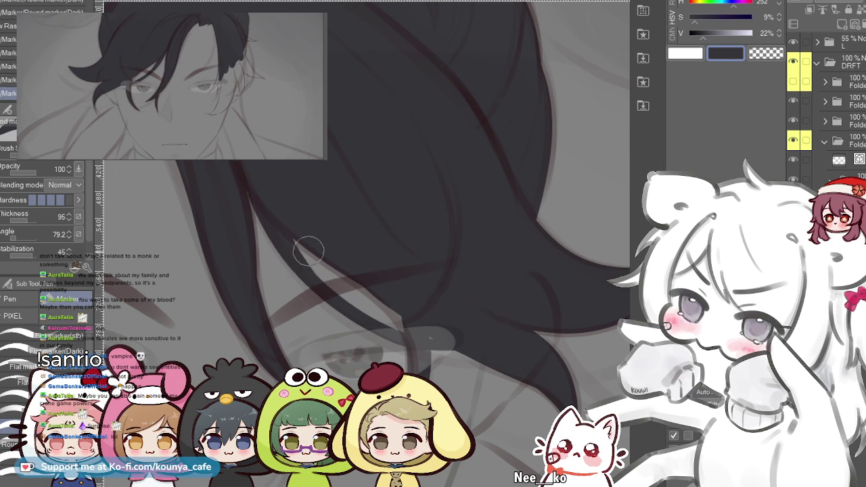
- Thicken the strand from its root down to the hair beside the eye with repeated marker strokes, undoing unsuitable ones
drag(287, 230, 424, 324)
key(ctrl+z)
drag(297, 245, 416, 328)
key(ctrl+z)
mouse_move(287, 227)
mouse_down()
mouse_move(326, 289)
mouse_move(427, 329)
mouse_up()
key(ctrl+z)
key(ctrl+y)
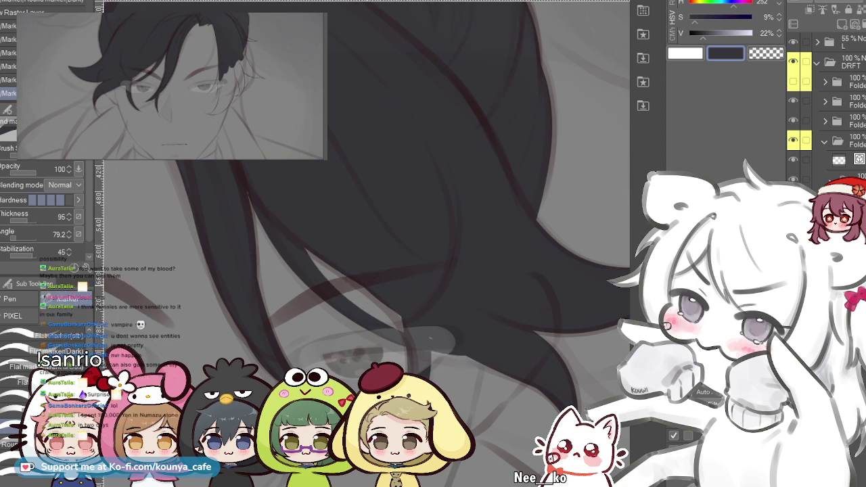
key(ctrl+z)
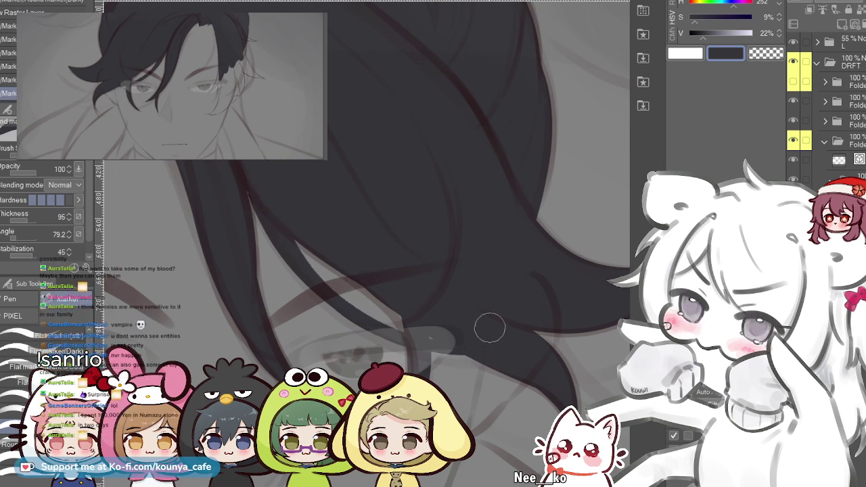
key(ctrl+z)
drag(290, 224, 473, 352)
scroll(379, 247, up, 2)
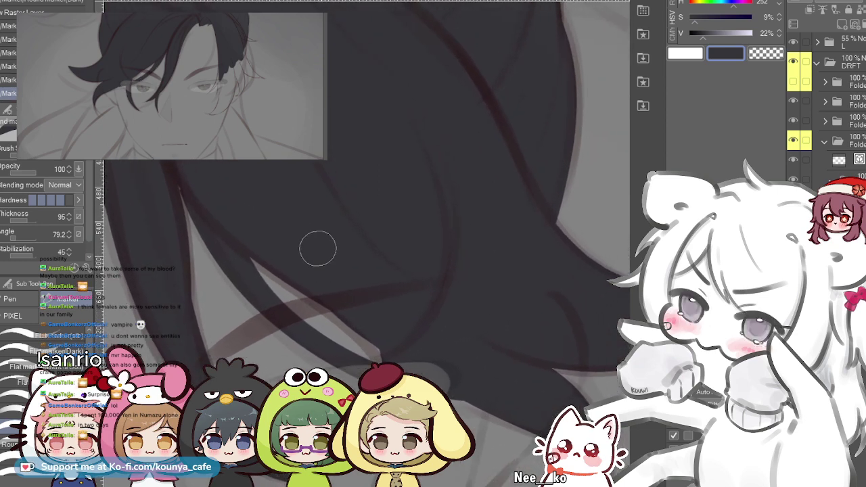
- Redraw the strand's edge facing the main hair mass so a narrow skin gap remains above the eyebrow
key(ctrl+z)
key(ctrl+z)
drag(232, 222, 518, 373)
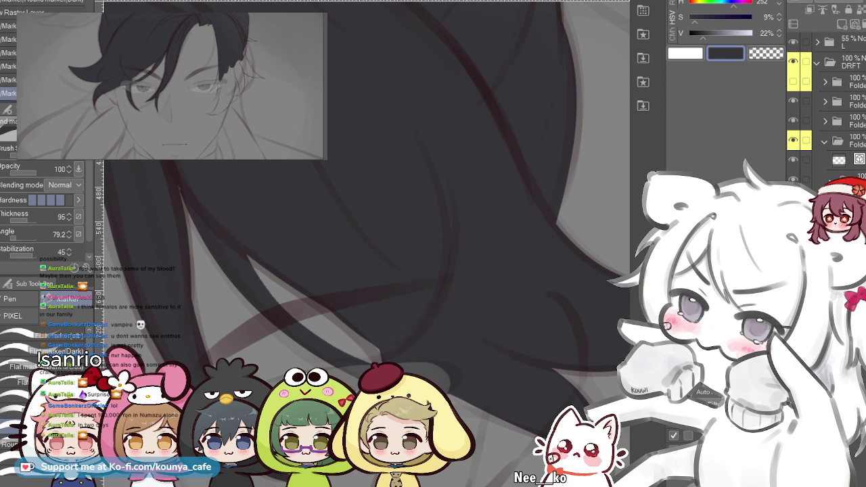
key(ctrl+z)
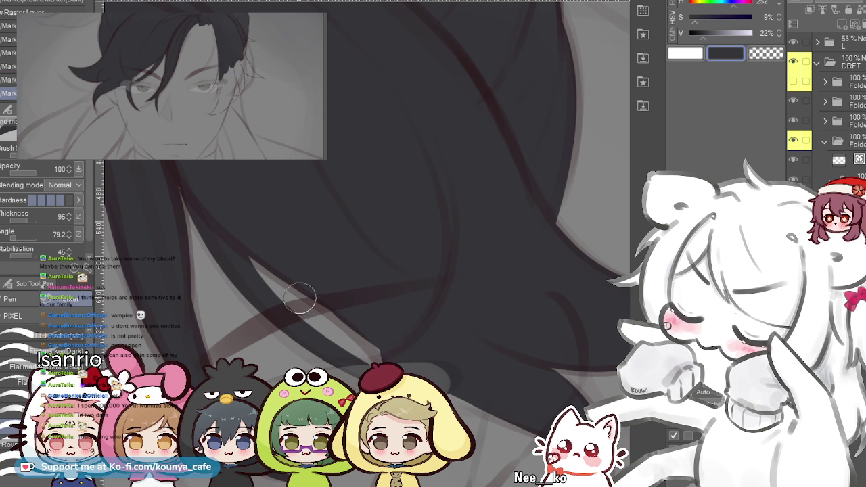
key(ctrl+y)
key(ctrl+z)
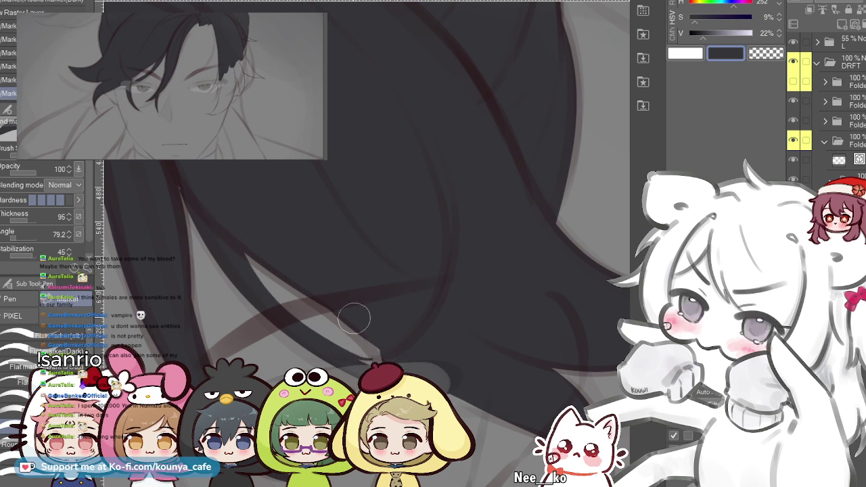
key(ctrl+y)
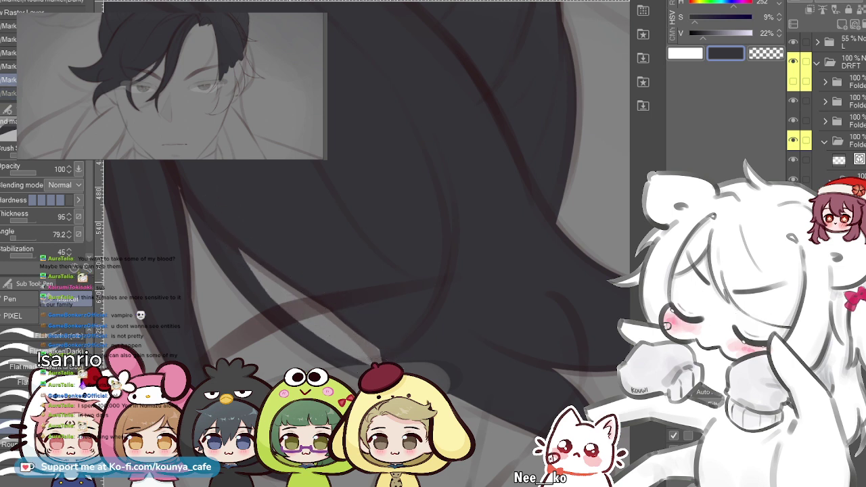
drag(233, 238, 342, 340)
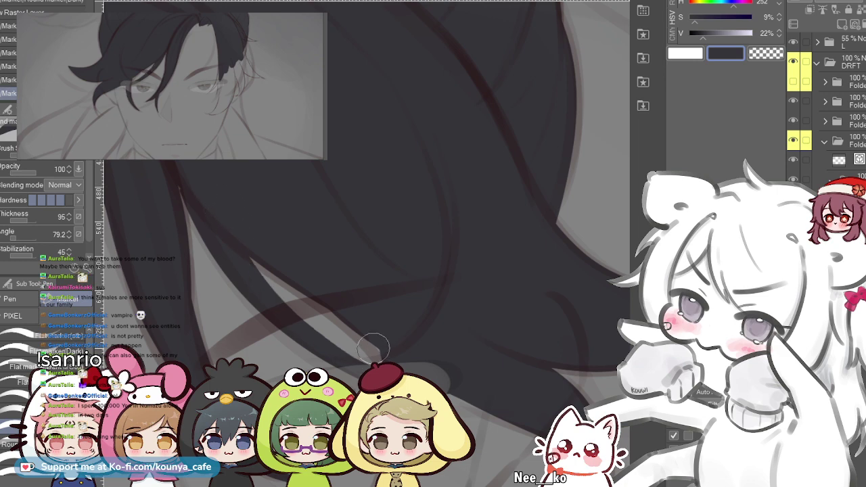
key(ctrl+z)
key(ctrl+y)
- Examine the new strand in both normal and flipped views, at close range and against the whole face
scroll(408, 250, down, 3)
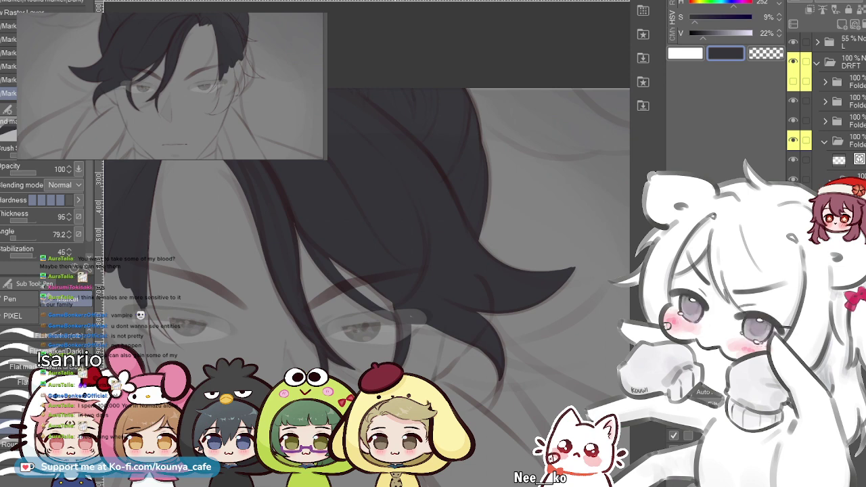
key(h)
drag(467, 271, 355, 253)
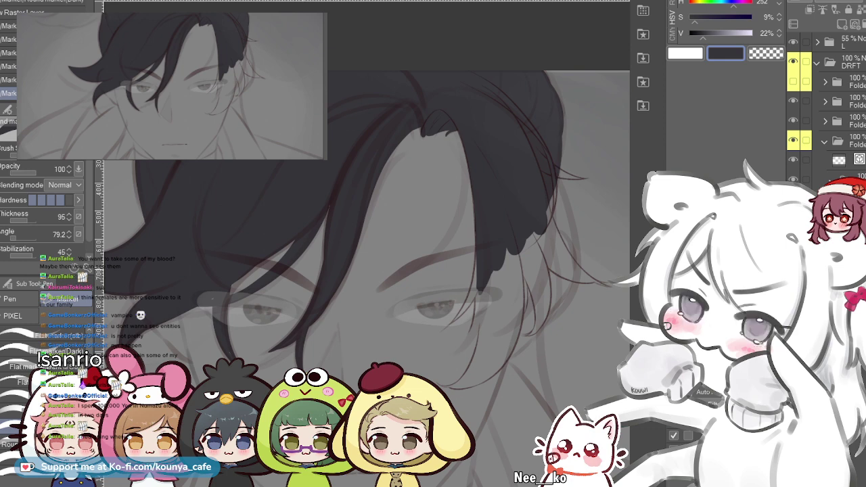
scroll(270, 248, up, 5)
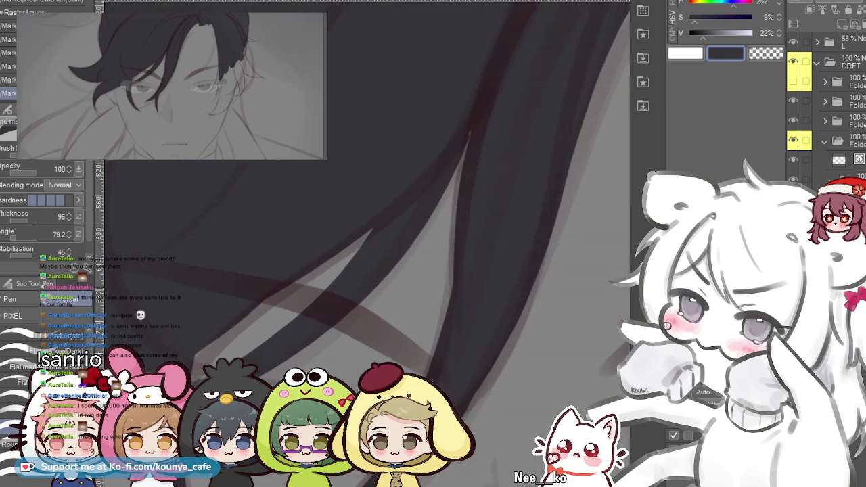
scroll(348, 287, down, 1)
key(h)
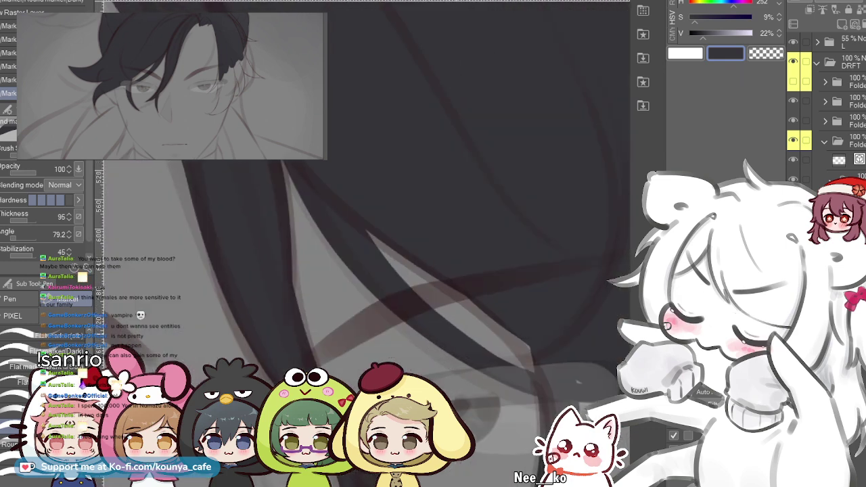
scroll(362, 252, up, 1)
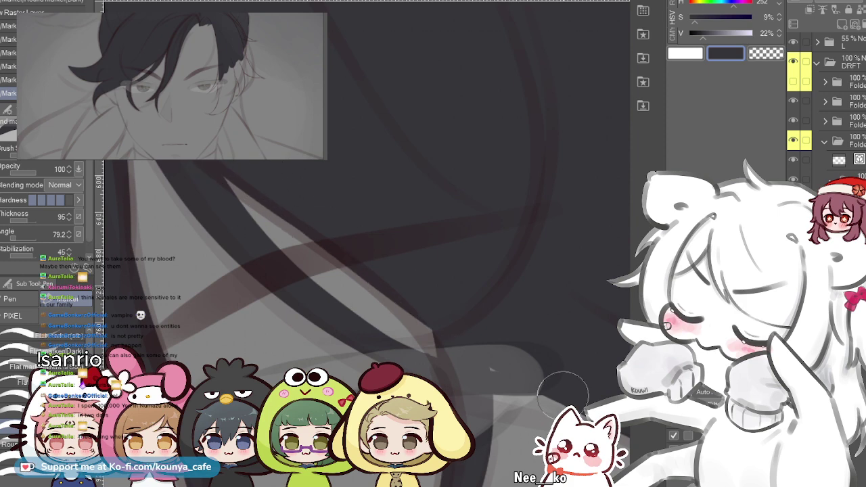
scroll(364, 255, down, 3)
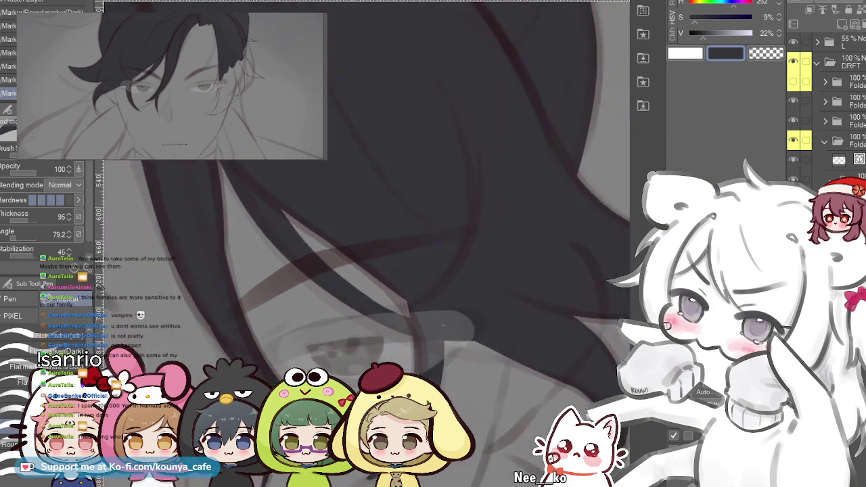
key(h)
- Try thin marker strokes along the outer sketch line of the loose lock on the portrait's right side, undoing each one
drag(548, 263, 146, 201)
scroll(440, 154, up, 3)
drag(438, 155, 305, 255)
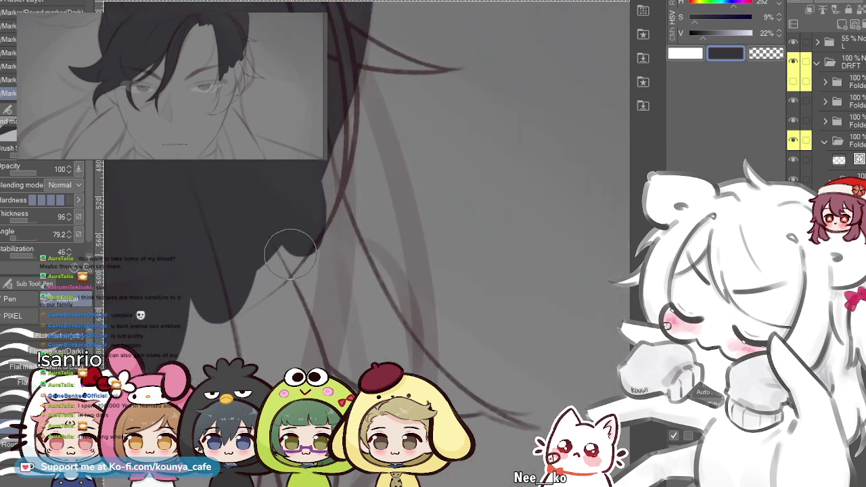
drag(315, 240, 260, 237)
drag(248, 156, 275, 152)
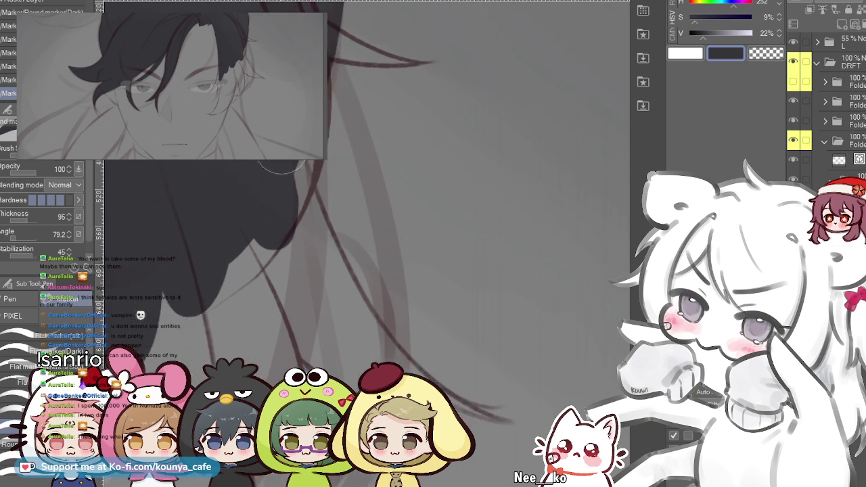
drag(311, 186, 405, 355)
key(ctrl+z)
drag(312, 177, 413, 363)
key(ctrl+z)
drag(303, 169, 414, 361)
key(ctrl+z)
drag(303, 169, 405, 370)
key(ctrl+z)
drag(316, 205, 446, 382)
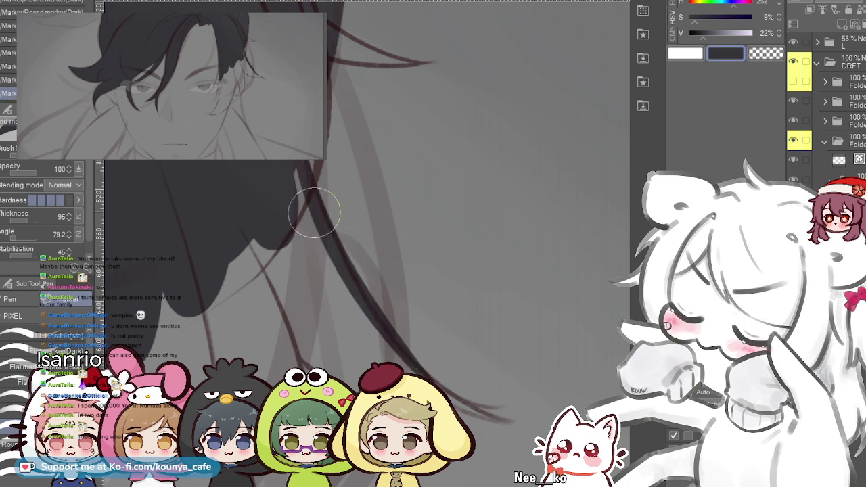
key(ctrl+z)
drag(299, 173, 465, 394)
key(ctrl+z)
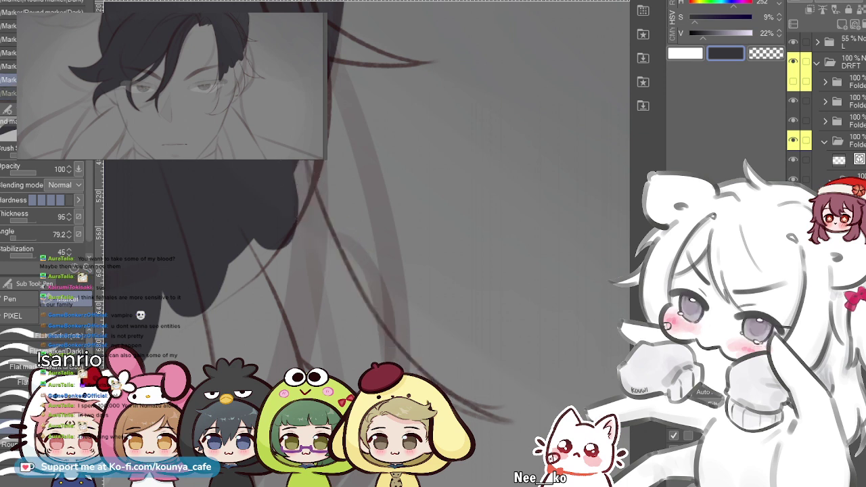
mouse_move(302, 166)
mouse_down()
mouse_move(353, 277)
mouse_move(435, 374)
mouse_up()
key(ctrl+z)
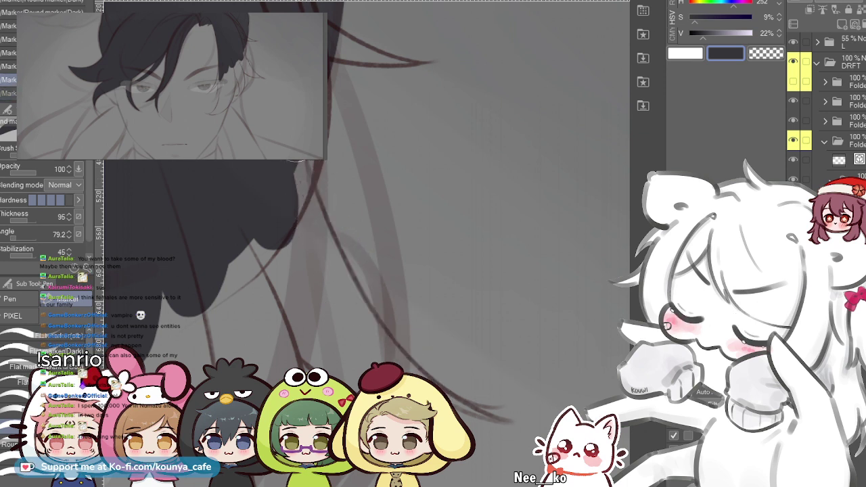
drag(304, 165, 454, 374)
key(ctrl+z)
- Try a thicker tapered stroke along the lock's outer curve and compare the drawing with and without it
scroll(346, 292, up, 2)
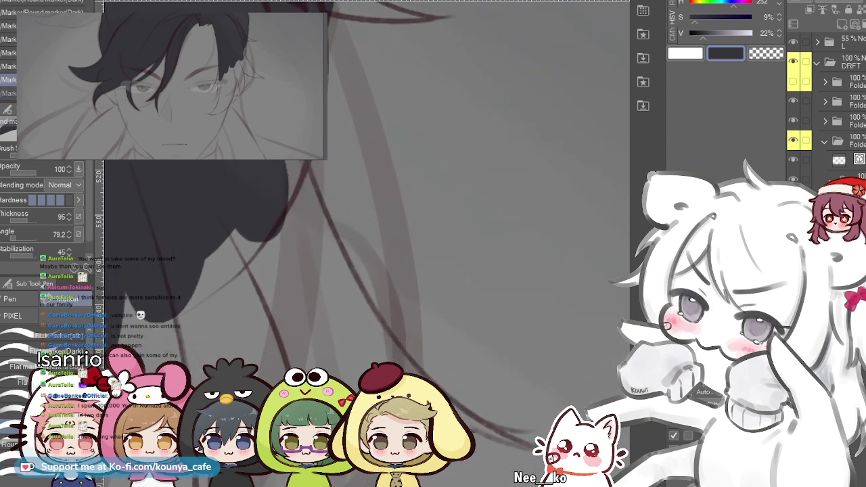
drag(319, 117, 317, 102)
drag(290, 159, 372, 316)
key(ctrl+z)
key(ctrl+y)
key(ctrl+z)
key(ctrl+y)
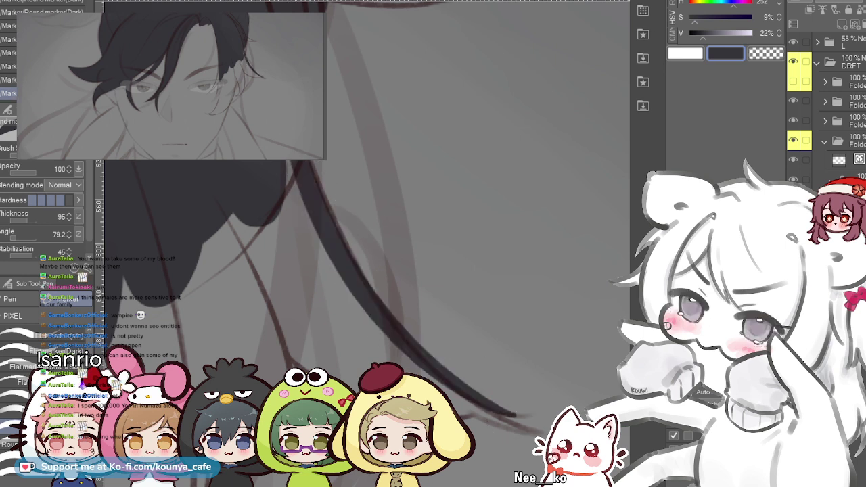
key(ctrl+z)
- Try several long tapered strokes from the lock's root toward its flicked tip, undoing each unsuitable curve
drag(291, 161, 520, 416)
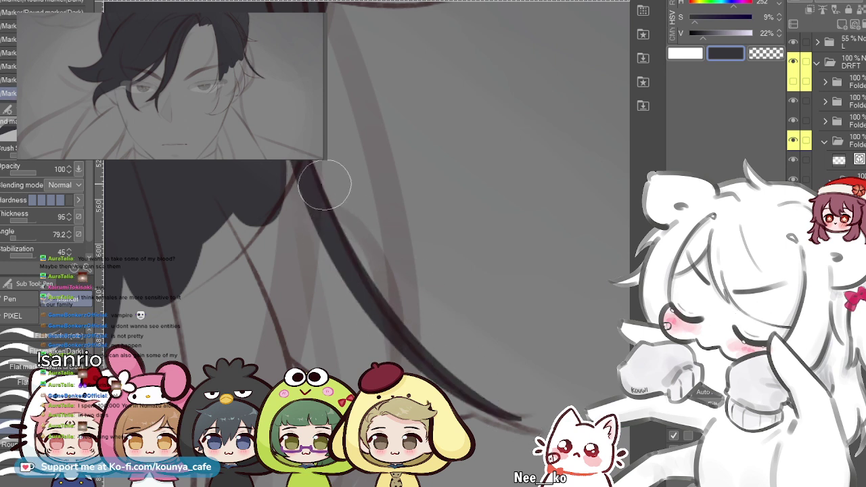
key(ctrl+z)
drag(291, 162, 508, 433)
key(ctrl+z)
mouse_move(291, 162)
mouse_down()
mouse_move(433, 373)
mouse_move(518, 430)
mouse_up()
key(ctrl+z)
drag(337, 245, 515, 409)
key(ctrl+z)
drag(301, 161, 490, 423)
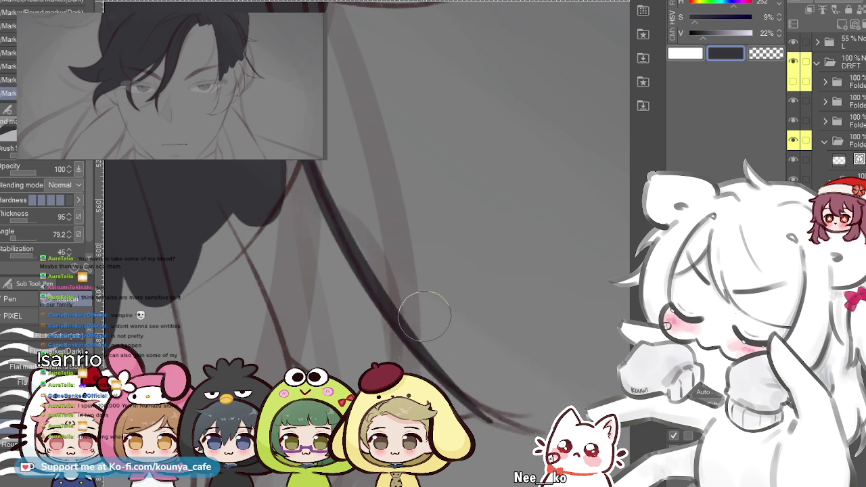
key(ctrl+z)
drag(301, 161, 507, 423)
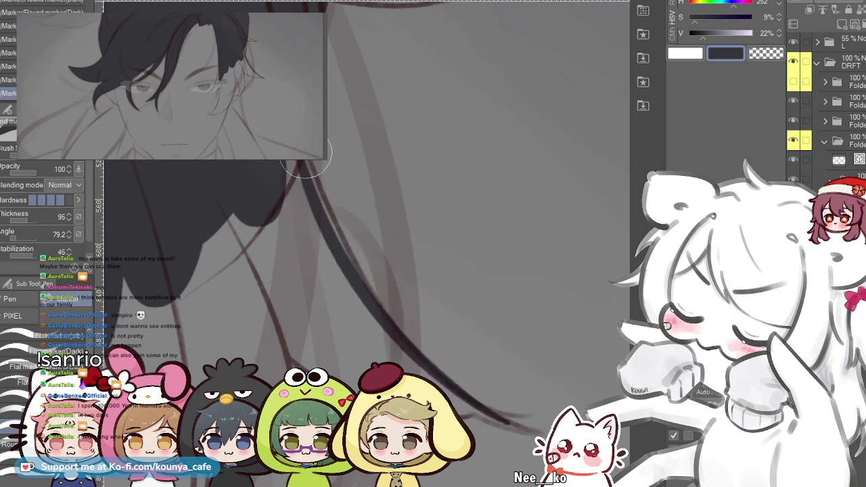
key(ctrl+z)
drag(301, 161, 518, 436)
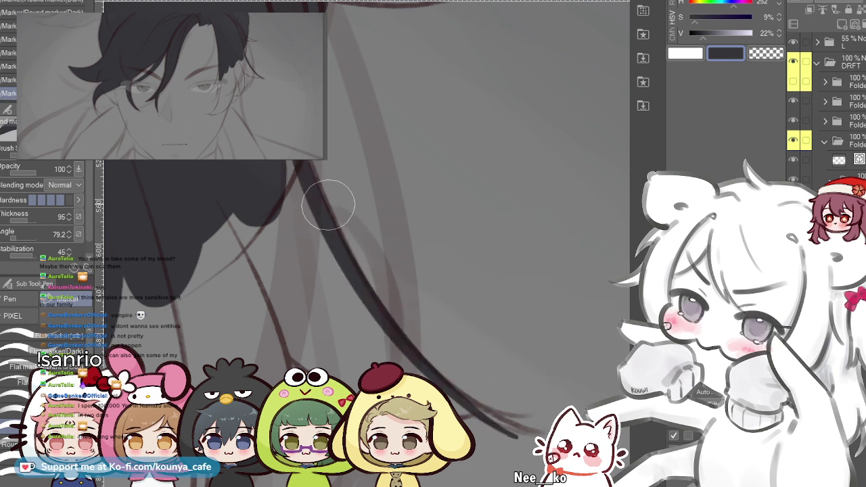
key(ctrl+z)
mouse_move(301, 161)
mouse_down()
mouse_move(425, 369)
mouse_move(521, 421)
mouse_up()
key(ctrl+z)
mouse_move(302, 161)
mouse_down()
mouse_move(324, 209)
mouse_move(473, 406)
mouse_up()
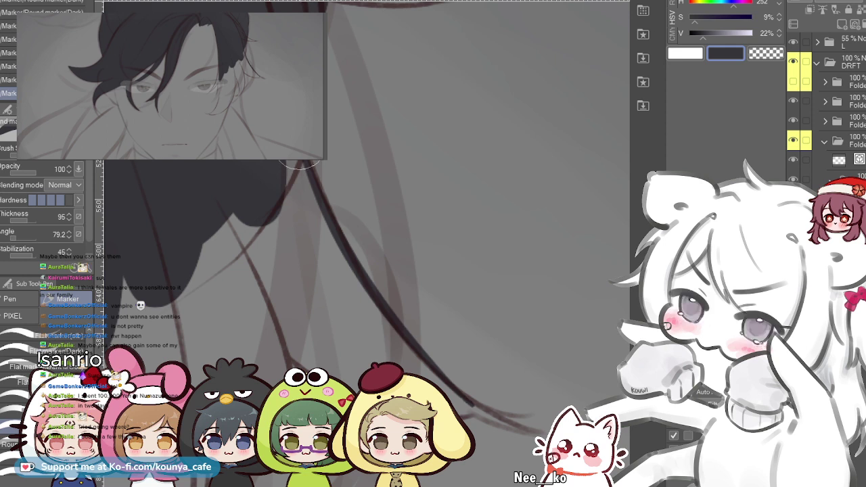
key(ctrl+z)
mouse_move(308, 152)
mouse_down()
mouse_move(429, 367)
mouse_move(481, 414)
mouse_up()
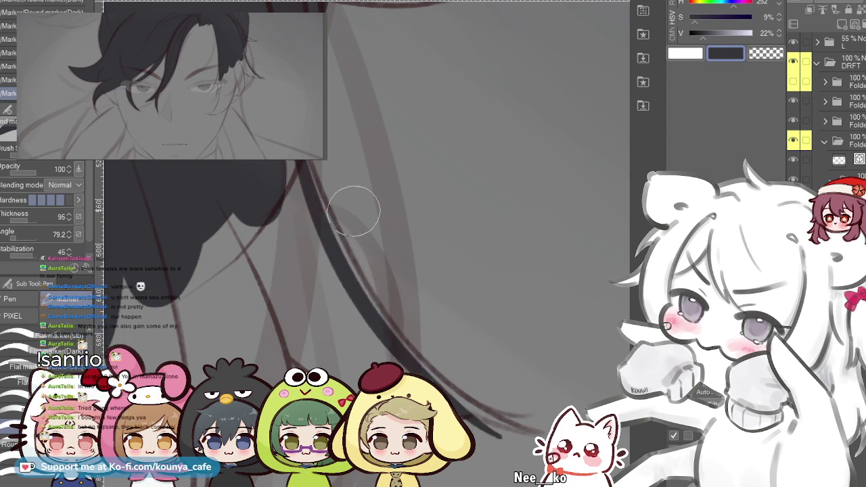
key(ctrl+z)
- Redraw the lock's outer edge as one smooth curve from root to near the tip, retrying until a stroke is kept
drag(329, 171, 310, 176)
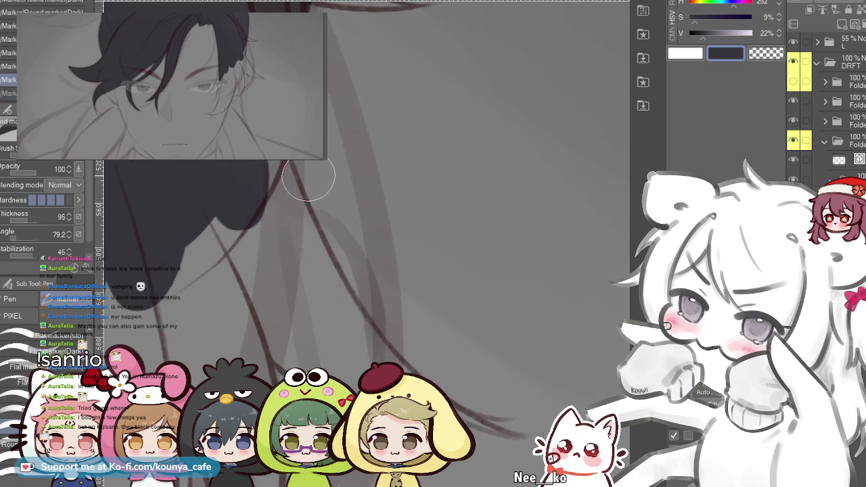
mouse_move(284, 148)
mouse_down()
mouse_move(312, 223)
mouse_move(443, 389)
mouse_up()
key(ctrl+z)
drag(277, 152, 485, 430)
key(ctrl+z)
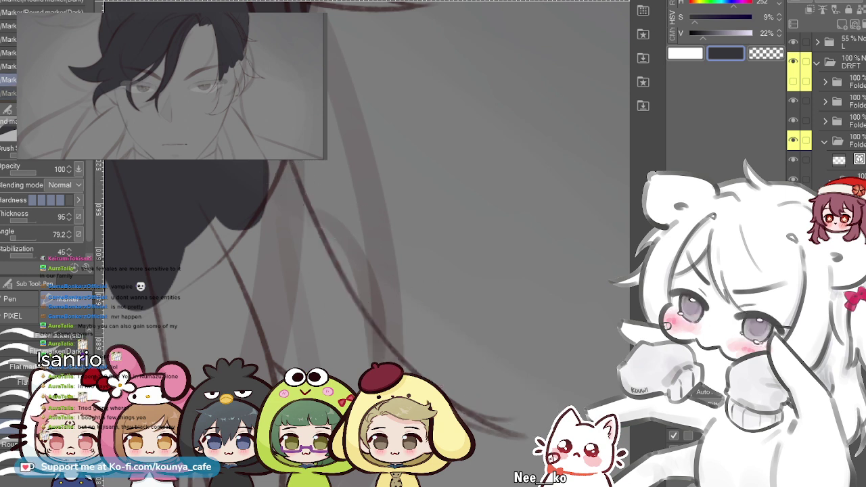
drag(284, 162, 518, 433)
key(ctrl+z)
drag(283, 164, 507, 433)
key(ctrl+z)
drag(283, 162, 504, 423)
key(ctrl+z)
mouse_move(284, 162)
mouse_down()
mouse_move(337, 279)
mouse_move(497, 431)
mouse_up()
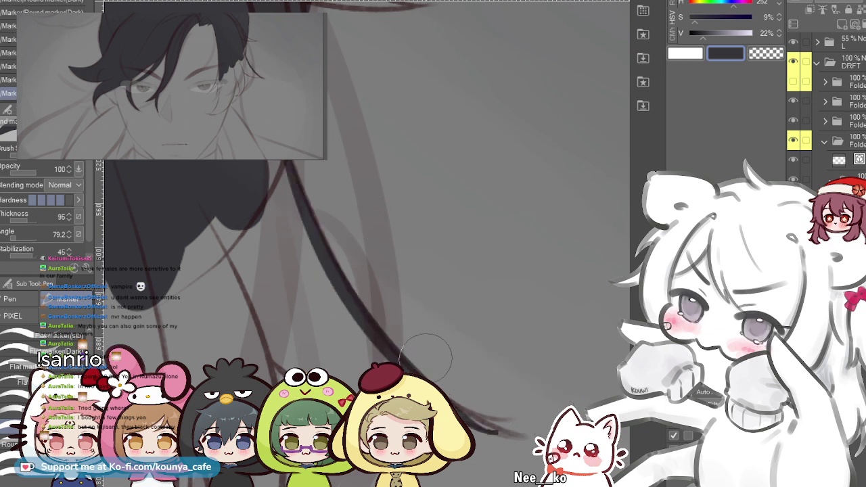
key(ctrl+z)
drag(284, 166, 527, 450)
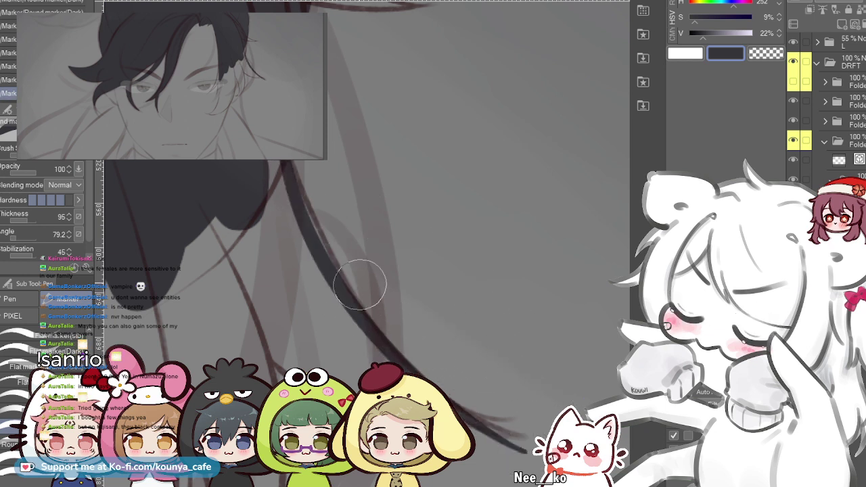
key(ctrl+z)
mouse_move(284, 163)
mouse_down()
mouse_move(374, 357)
mouse_move(521, 447)
mouse_up()
key(ctrl+z)
drag(284, 163, 487, 418)
key(ctrl+z)
mouse_move(284, 162)
mouse_down()
mouse_move(358, 291)
mouse_move(508, 427)
mouse_up()
key(ctrl+z)
mouse_move(284, 162)
mouse_down()
mouse_move(320, 249)
mouse_move(416, 373)
mouse_up()
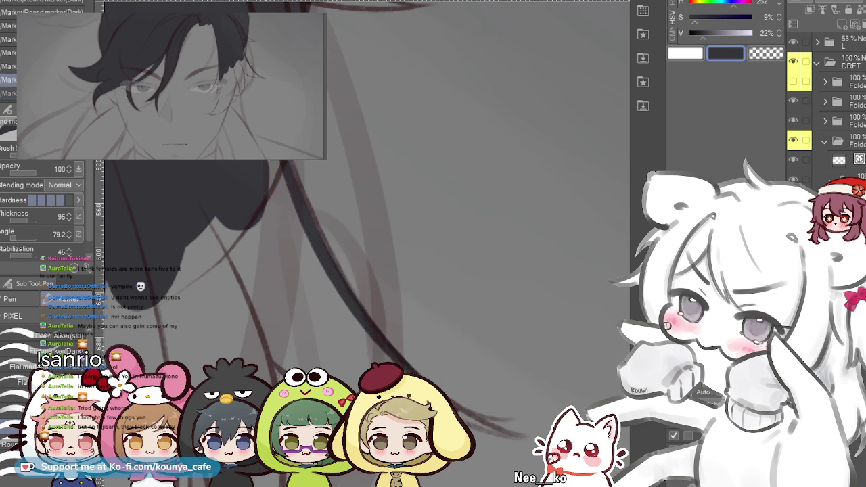
key(ctrl+y)
key(ctrl+y)
- Enlarge the marker and fill the lock between its outer edge and the main hair mass with the dark base colour
drag(236, 220, 251, 216)
key(])
drag(230, 177, 329, 310)
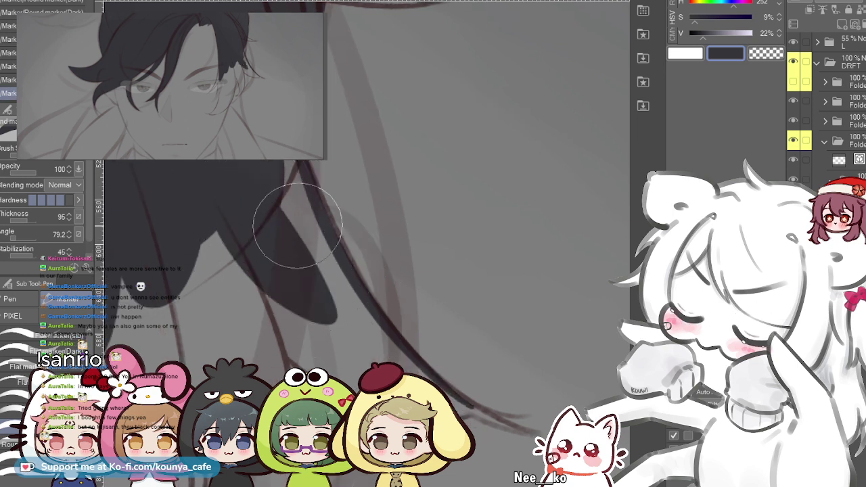
drag(298, 170, 349, 328)
drag(297, 167, 356, 316)
mouse_move(283, 204)
mouse_down()
mouse_move(396, 351)
mouse_move(395, 324)
mouse_up()
mouse_move(226, 192)
mouse_down()
mouse_move(450, 368)
mouse_move(316, 278)
mouse_move(296, 232)
mouse_move(431, 359)
mouse_up()
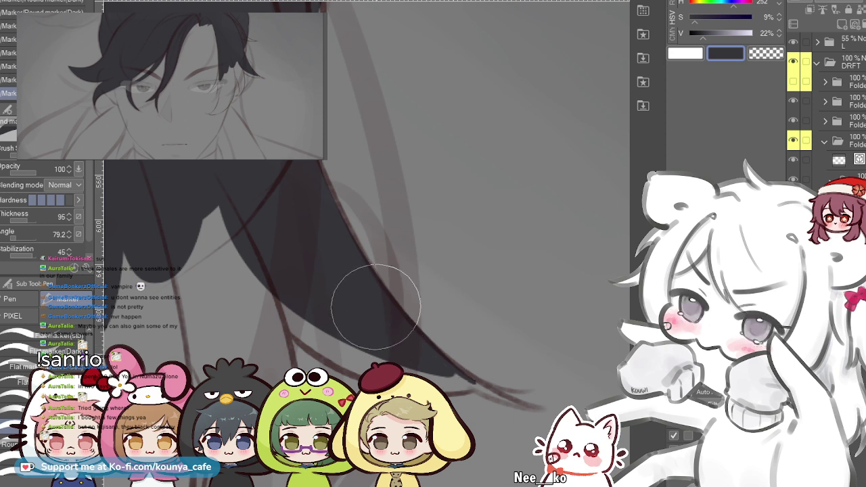
- Compare the last fill strokes by undoing and redoing them, and reshape the lock's inner edge into a smooth curve toward the tip
key(ctrl+z)
key(ctrl+z)
key(ctrl+y)
key(ctrl+y)
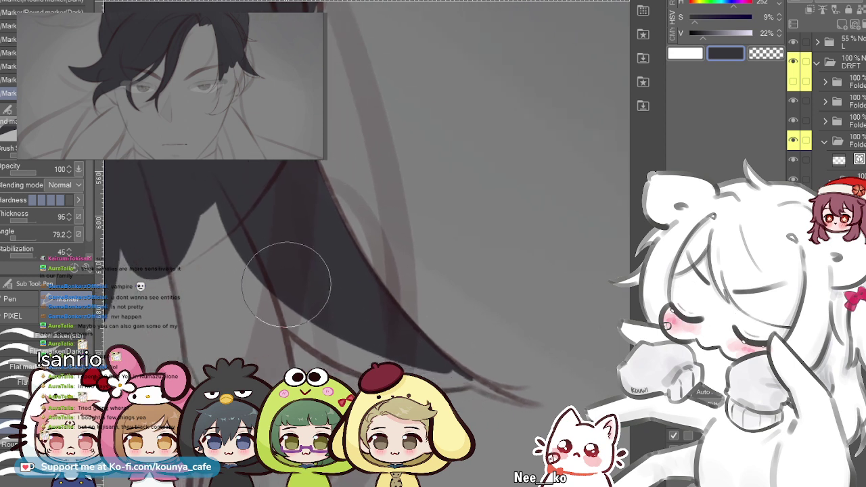
drag(213, 200, 330, 315)
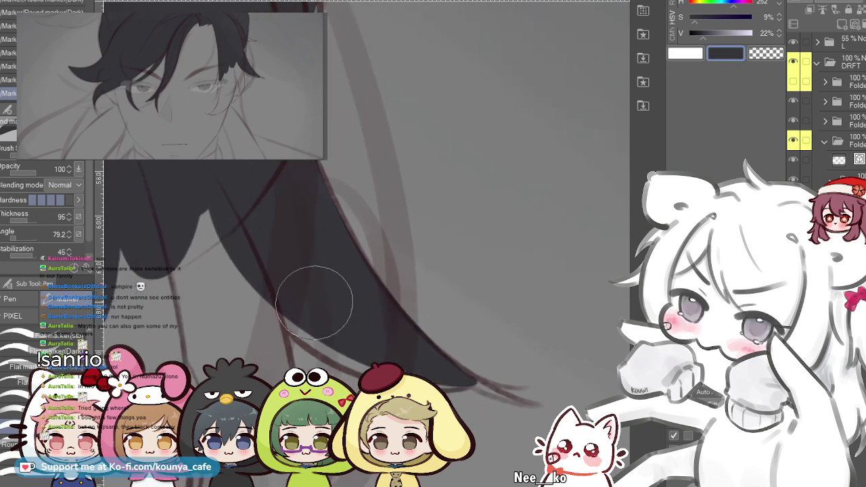
key(ctrl+z)
mouse_move(183, 174)
mouse_down()
mouse_move(326, 320)
mouse_move(445, 357)
mouse_up()
key(ctrl+z)
mouse_move(201, 198)
mouse_down()
mouse_move(250, 263)
mouse_move(449, 374)
mouse_up()
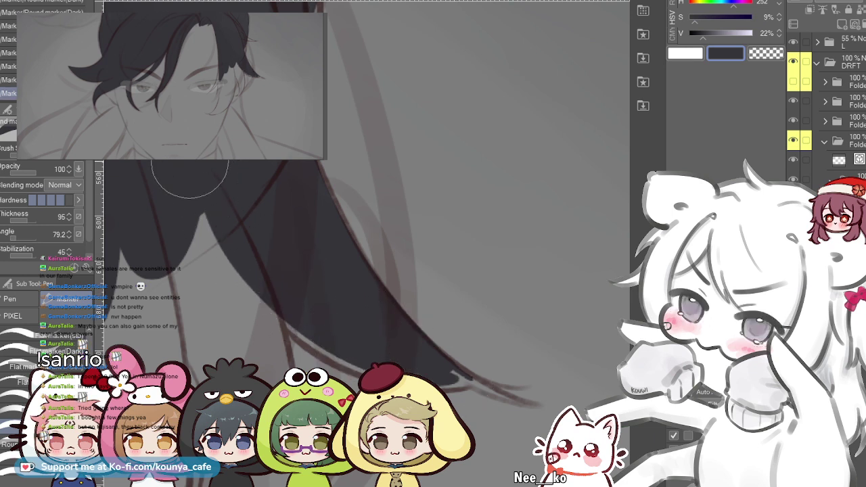
mouse_move(193, 181)
mouse_down()
mouse_move(222, 230)
mouse_move(440, 383)
mouse_up()
key(ctrl+z)
drag(193, 171, 463, 354)
key(ctrl+z)
scroll(265, 267, up, 1)
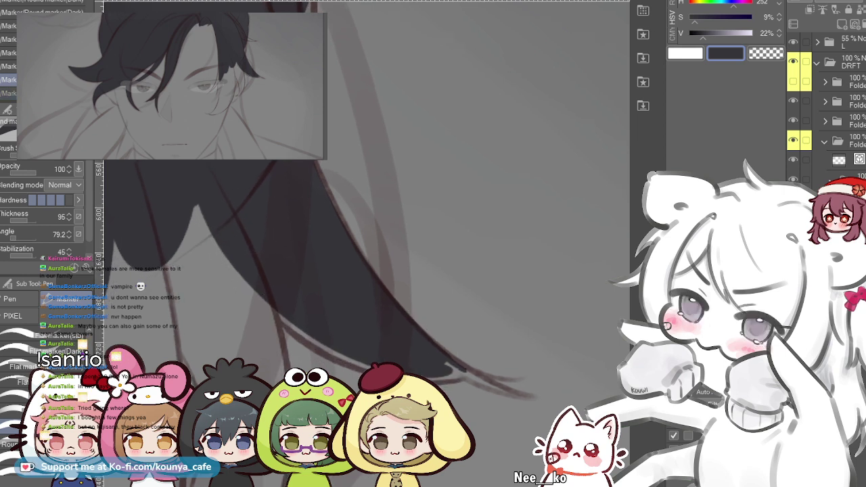
- Try alternative marker strokes along the lock's inner edge and lower end, reverting the unsuitable ones
drag(239, 236, 253, 242)
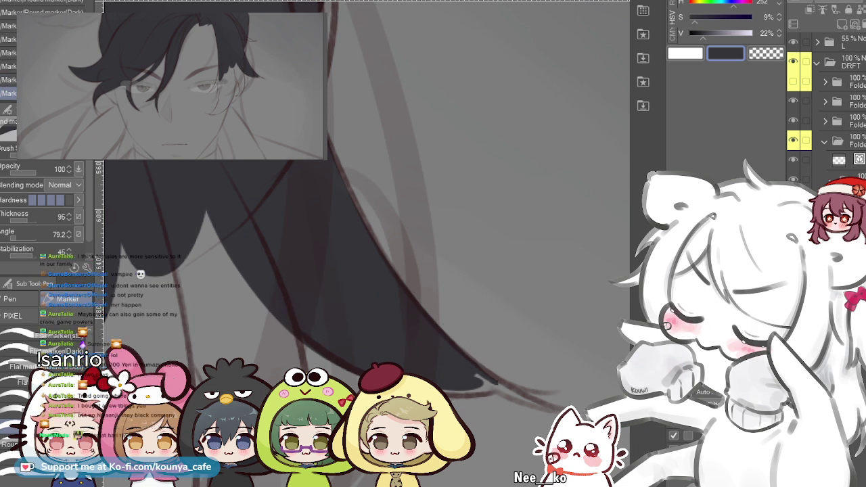
drag(365, 270, 357, 266)
scroll(313, 329, up, 1)
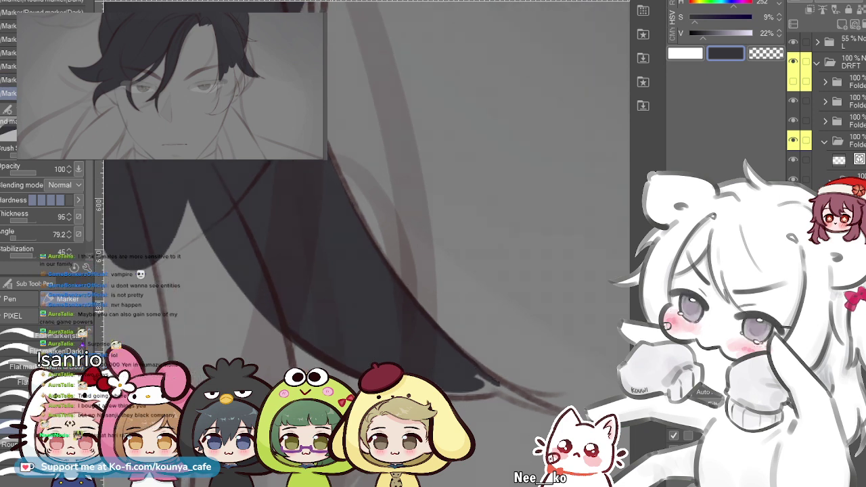
key(ctrl+z)
drag(253, 270, 415, 329)
key(ctrl+z)
drag(217, 197, 324, 337)
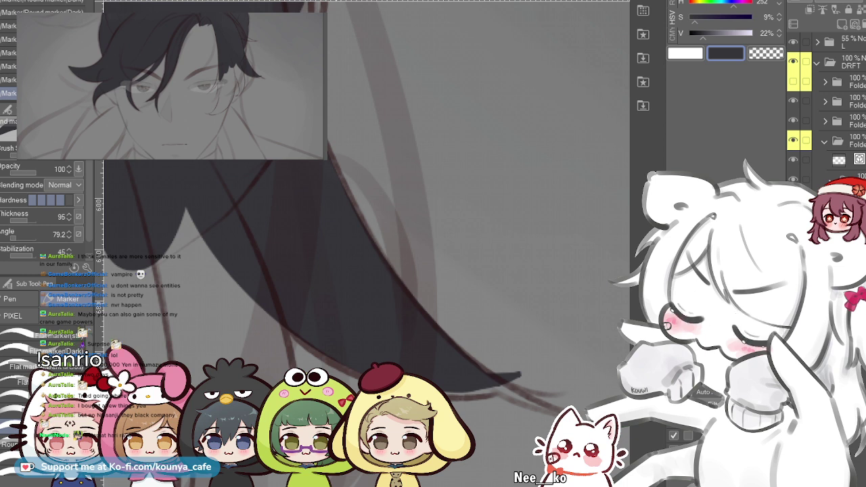
key(comma)
key(period)
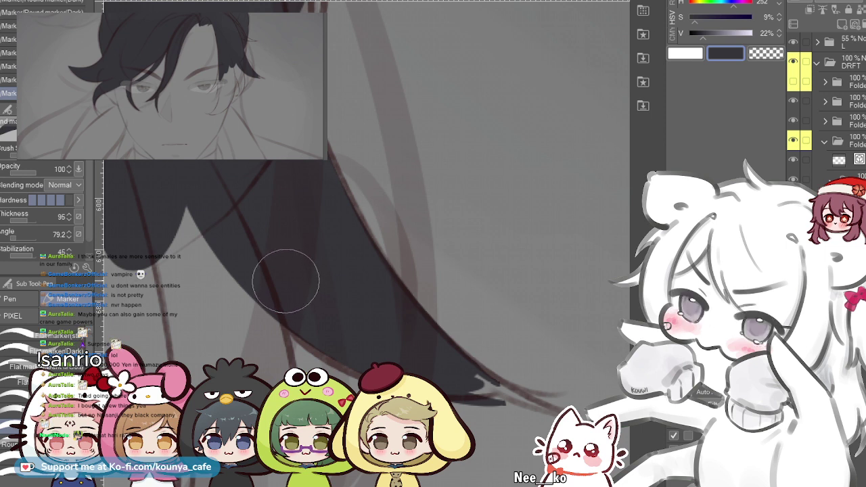
key(comma)
drag(182, 178, 502, 391)
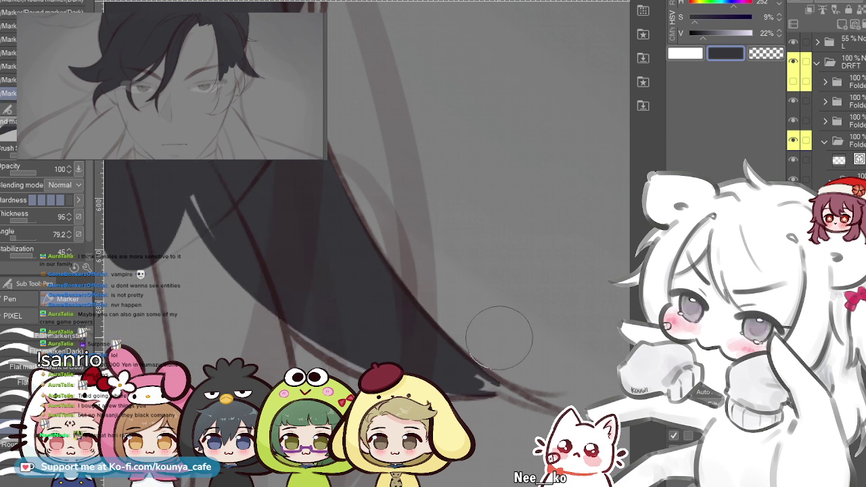
key(comma)
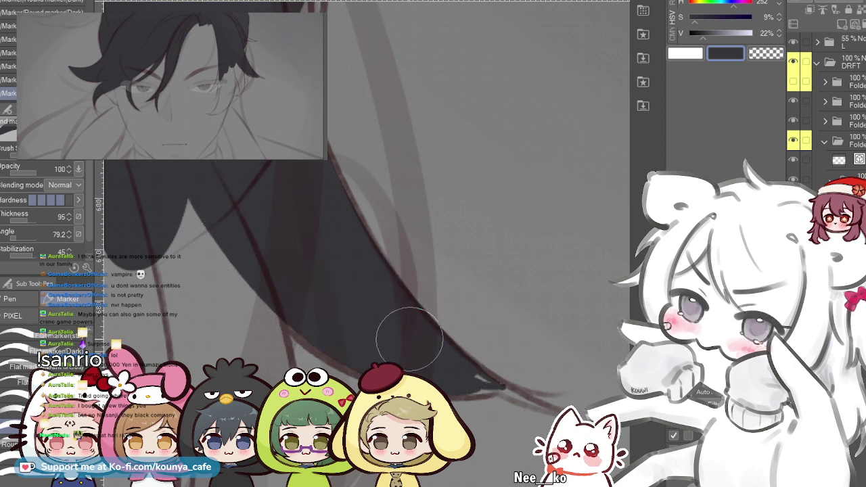
key(period)
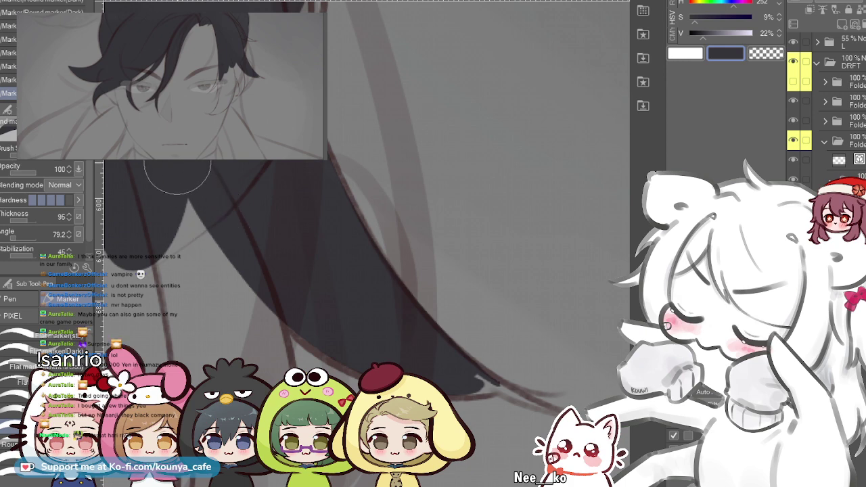
- Check the lock's end in flipped view and extend it into a thin pointed tip along the sketch line
key(shift+h)
drag(300, 372, 390, 298)
scroll(329, 334, up, 3)
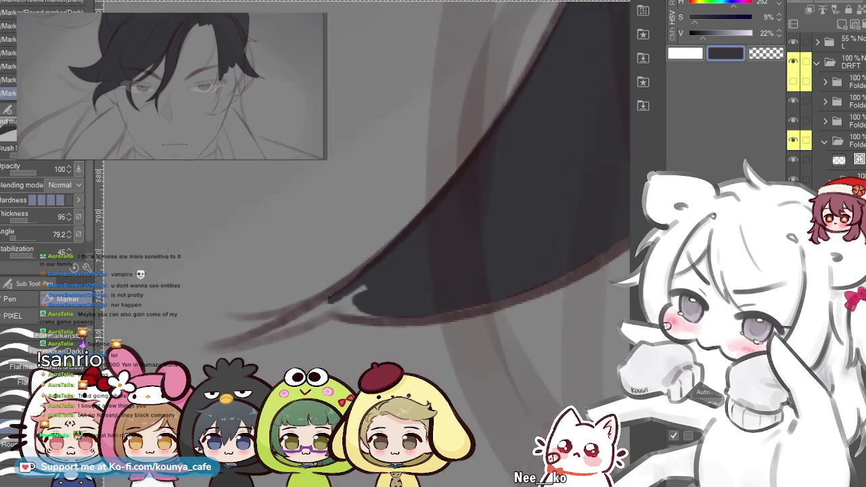
key(shift+h)
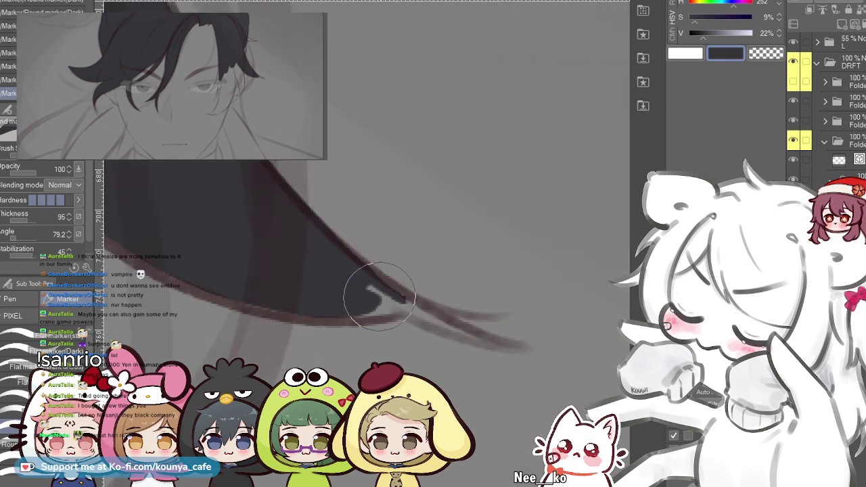
scroll(358, 291, up, 1)
scroll(367, 297, up, 2)
drag(239, 219, 494, 367)
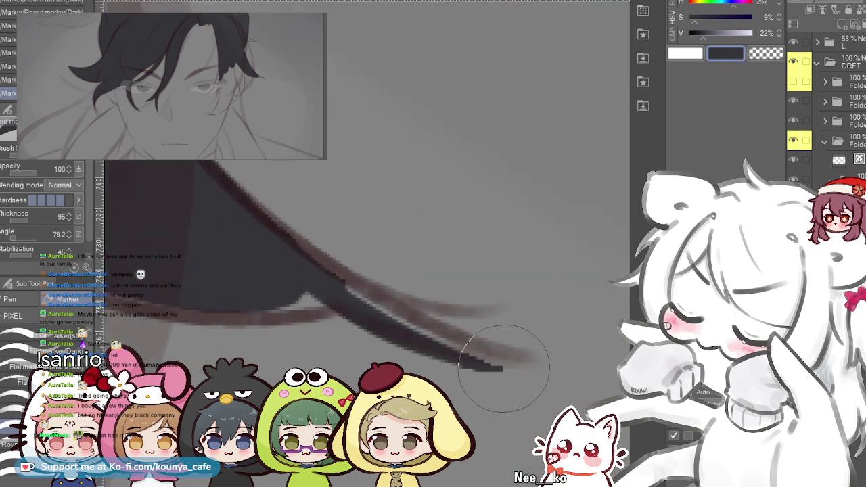
key(ctrl+z)
mouse_move(229, 185)
mouse_down()
mouse_move(408, 313)
mouse_move(534, 355)
mouse_up()
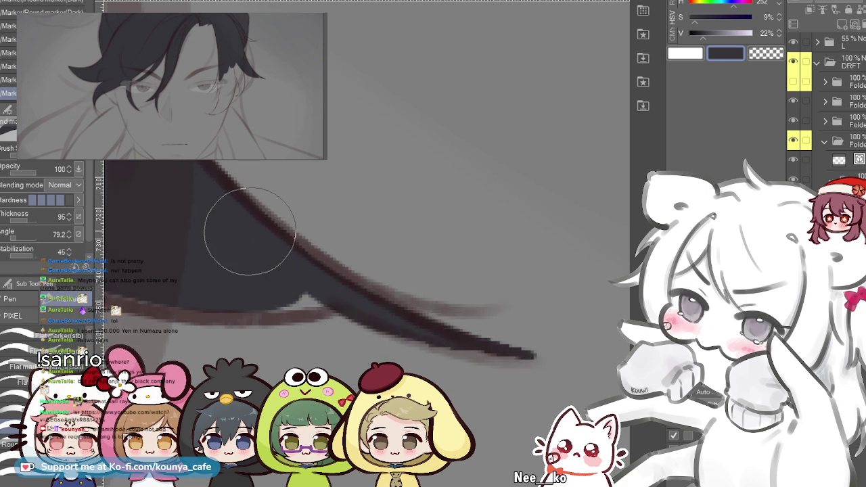
- Try marker strokes along the tapered lock's lower edge from the sketch line crossing toward the tip, reverting each one
drag(360, 305, 474, 334)
scroll(299, 294, down, 1)
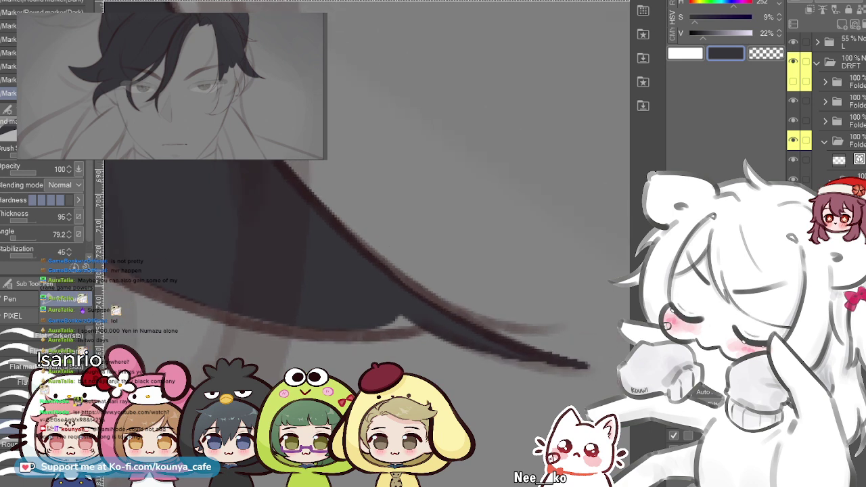
scroll(317, 301, down, 1)
drag(317, 301, 341, 292)
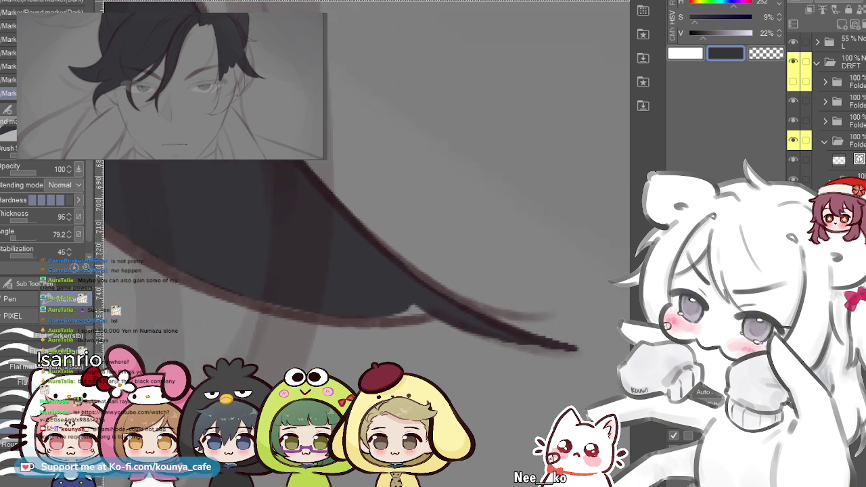
drag(341, 292, 387, 305)
scroll(387, 305, down, 1)
scroll(387, 297, down, 1)
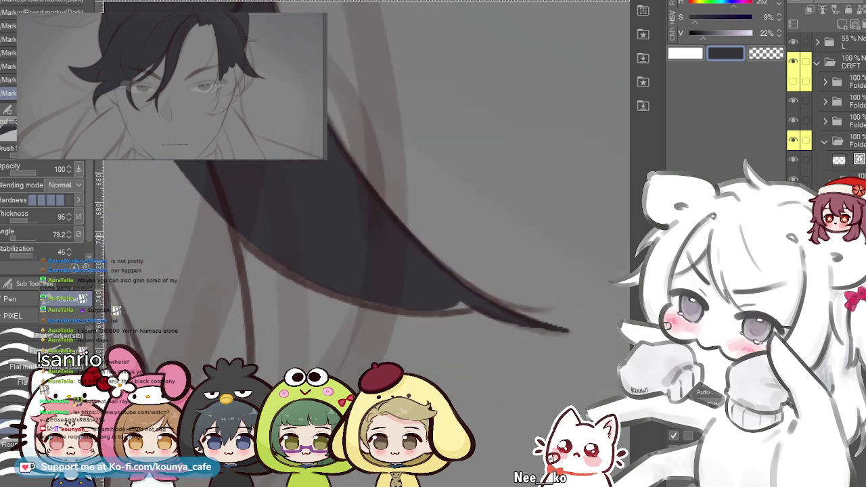
key(ctrl+z)
scroll(300, 240, up, 3)
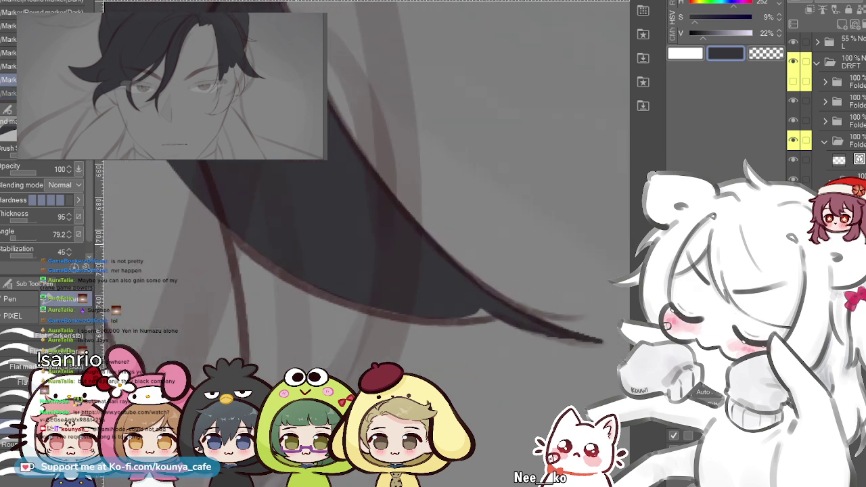
mouse_move(191, 216)
mouse_down()
mouse_move(417, 322)
mouse_move(436, 321)
mouse_up()
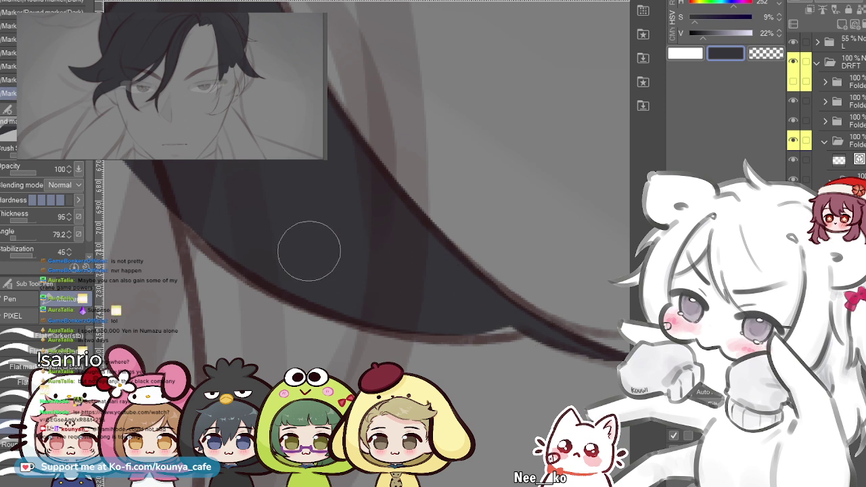
key(ctrl+z)
mouse_move(169, 201)
mouse_down()
mouse_move(344, 304)
mouse_move(437, 320)
mouse_up()
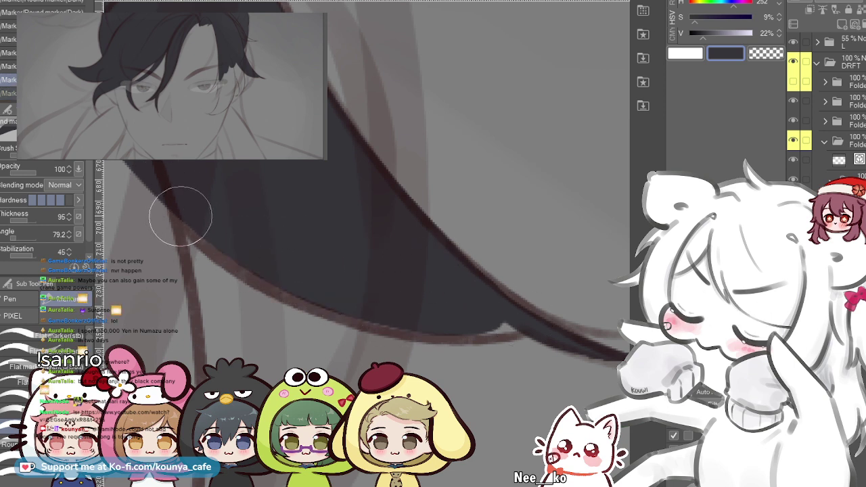
drag(264, 270, 559, 336)
key(ctrl+z)
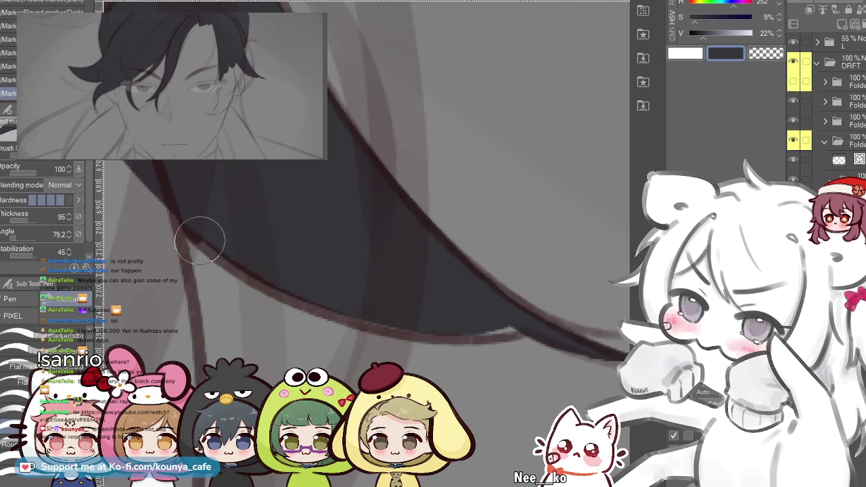
- Reduce the marker size and extend the lock's lower edge in a smooth curve along the sketch line toward the tip
drag(183, 221, 526, 329)
key(ctrl+z)
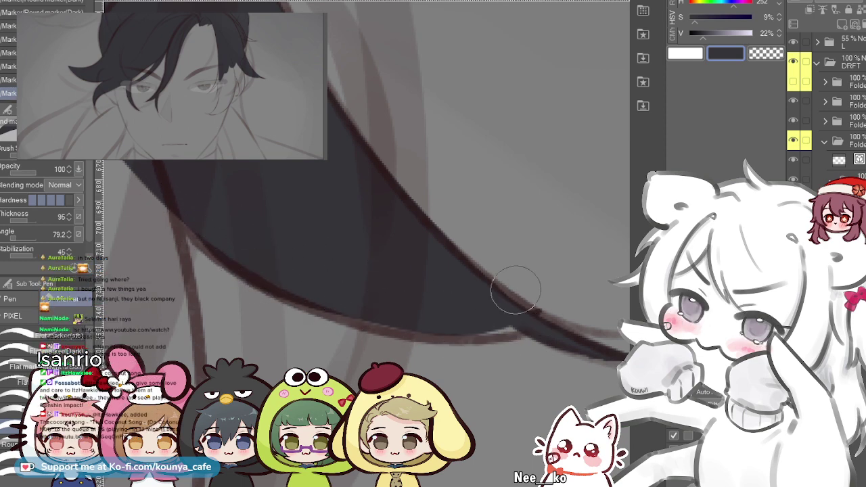
drag(193, 218, 545, 322)
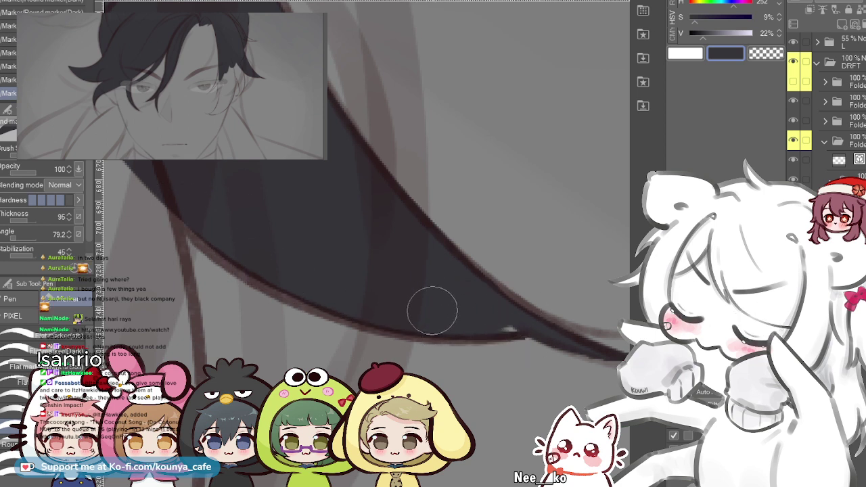
mouse_move(242, 288)
mouse_down()
mouse_move(279, 287)
mouse_move(316, 303)
mouse_up()
scroll(316, 234, down, 2)
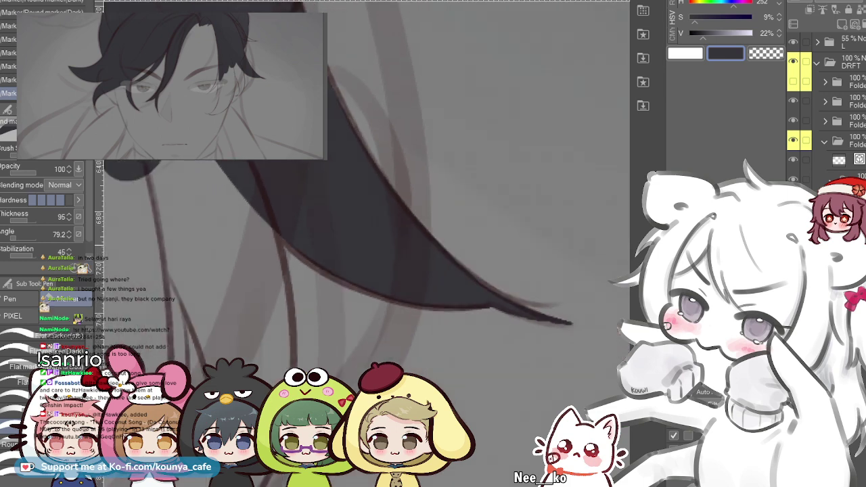
- Try a marker stroke that widens the lock's inner edge from its root down to the lower curve, and undo it
drag(316, 234, 354, 278)
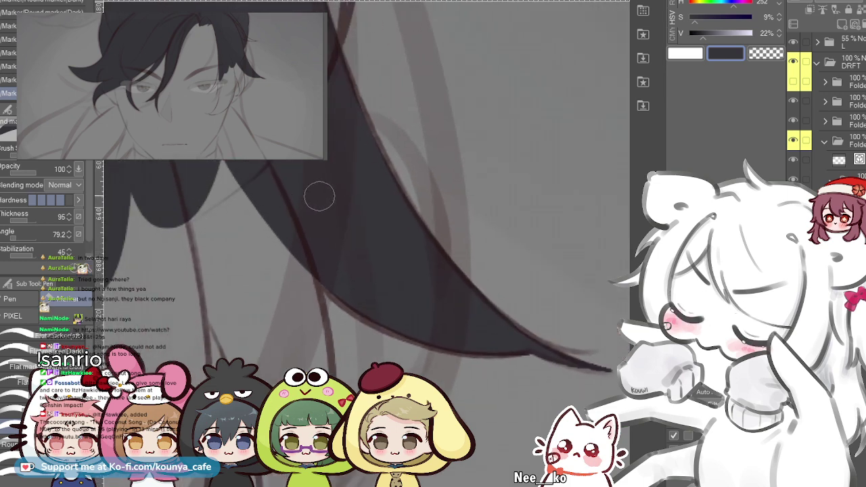
scroll(325, 260, up, 2)
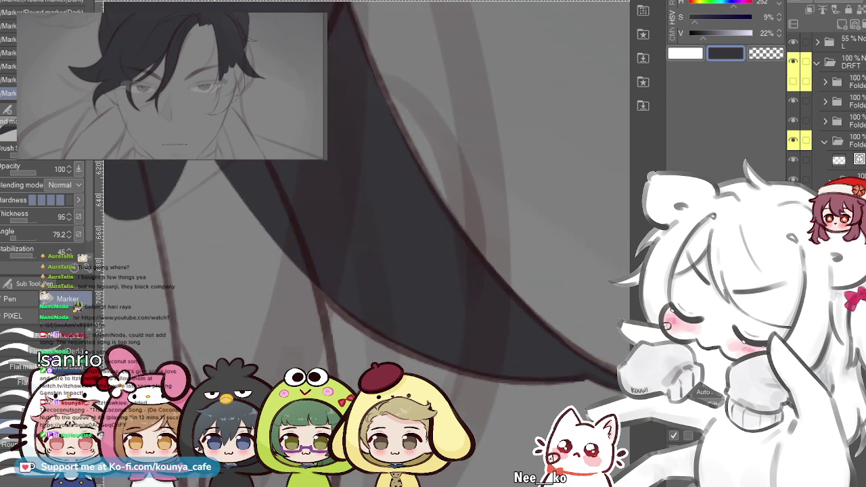
drag(223, 166, 484, 382)
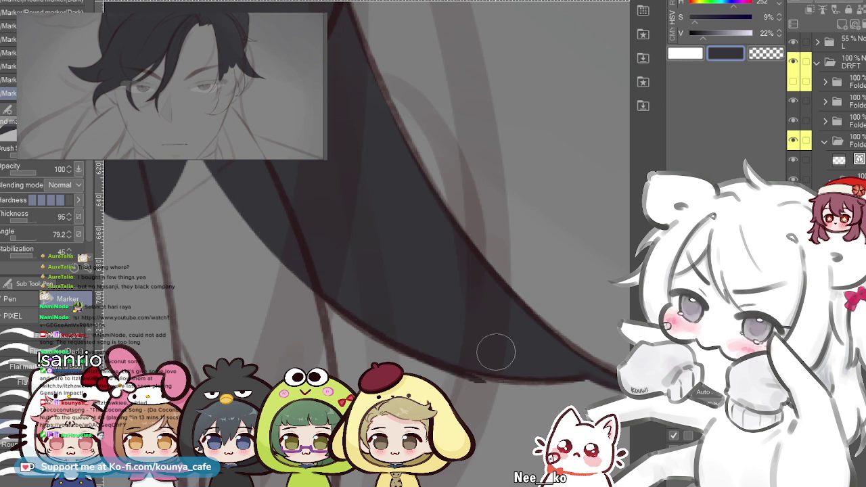
key(ctrl+z)
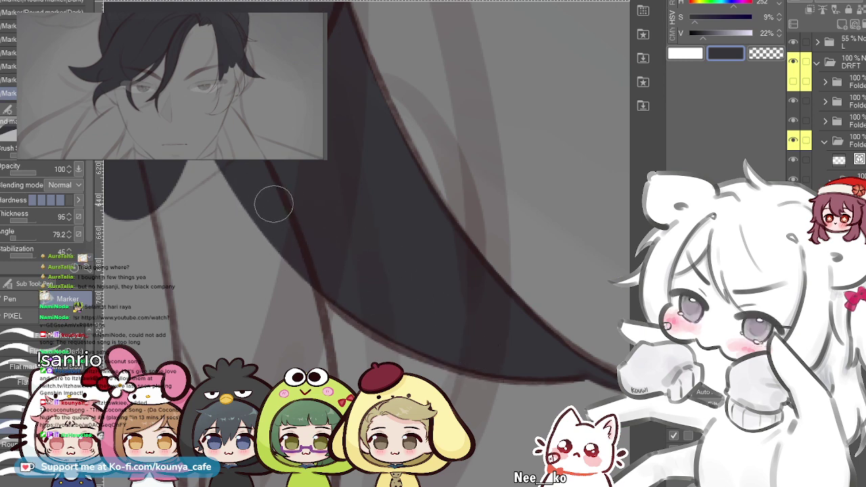
- Enlarge the marker and block in a wide dark strand hanging from the main hair mass beside the eye
scroll(274, 169, down, 2)
drag(274, 169, 401, 88)
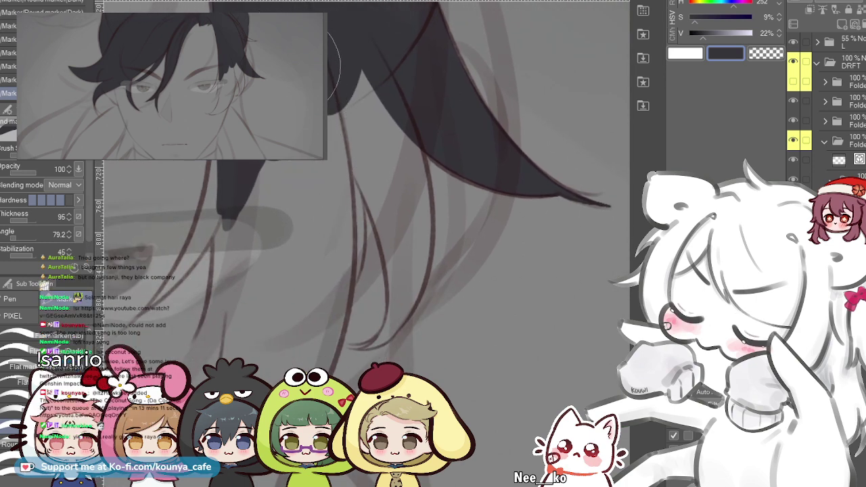
drag(304, 339, 302, 182)
drag(320, 73, 309, 362)
drag(365, 203, 376, 225)
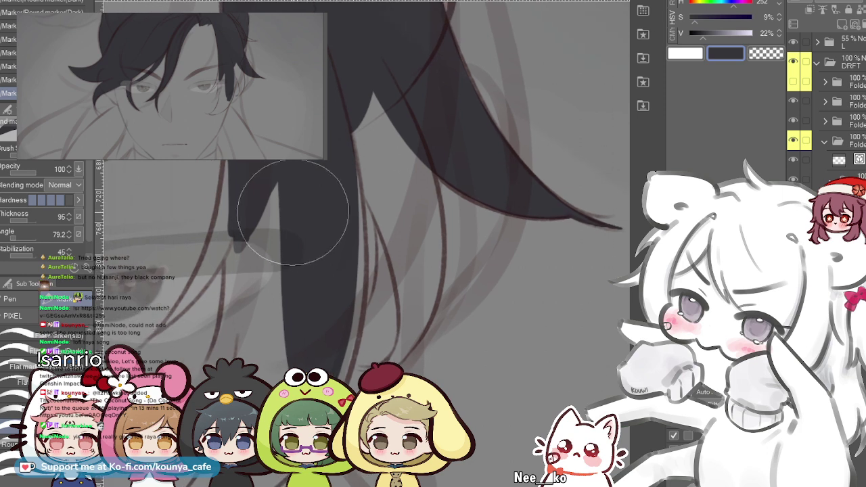
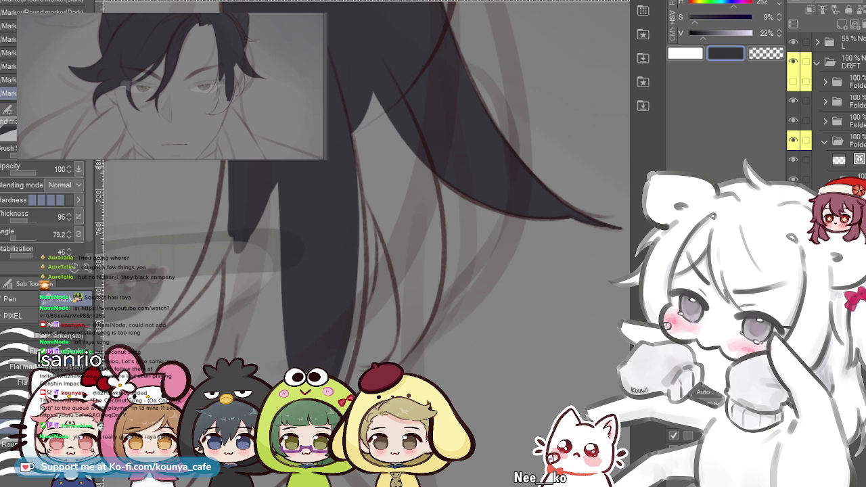
drag(298, 300, 328, 289)
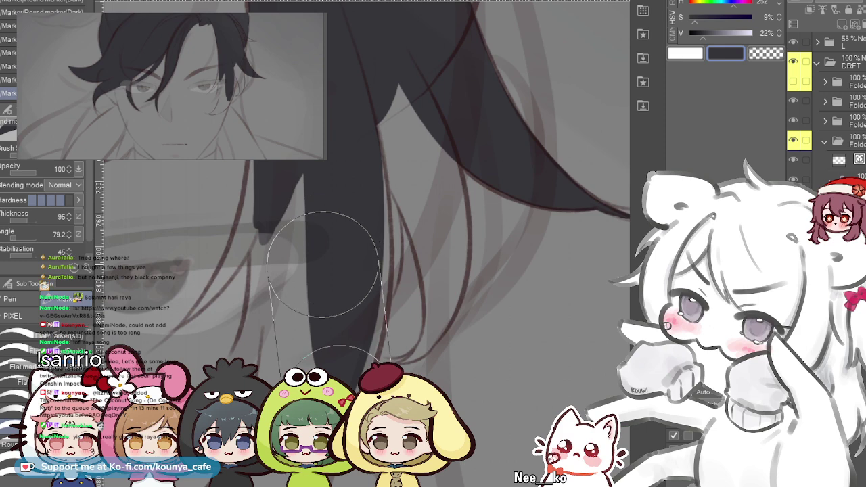
- Flip the view and block in a dark strand between the tapered lock and the wide strand, reverting unsuitable strokes
key(h)
drag(286, 218, 271, 203)
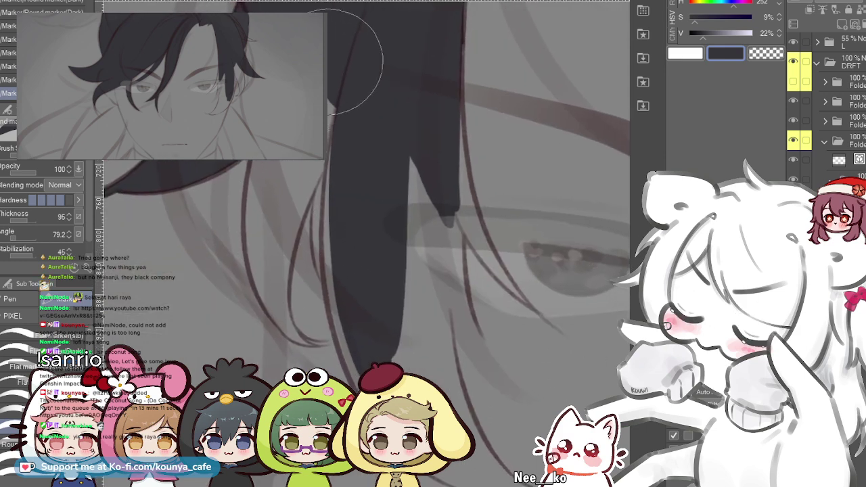
drag(261, 162, 269, 261)
drag(302, 158, 275, 271)
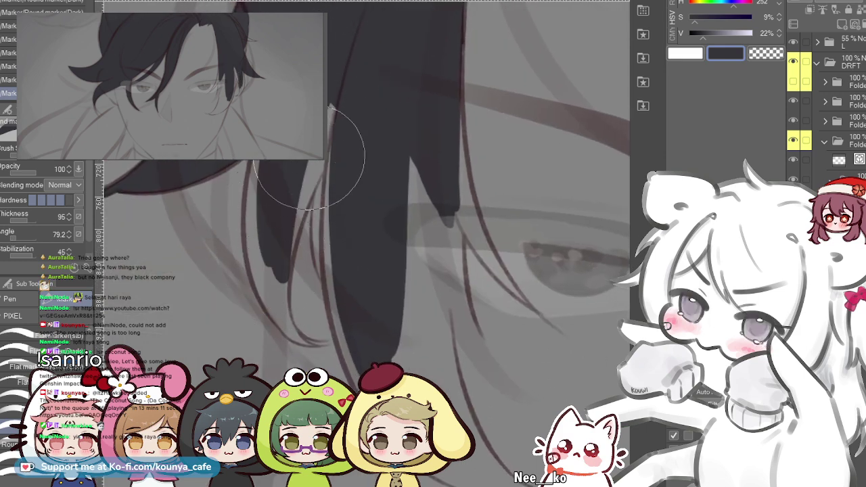
scroll(302, 145, up, 2)
key(ctrl+z)
mouse_move(345, 71)
mouse_down()
mouse_move(290, 177)
mouse_move(274, 314)
mouse_up()
drag(300, 142, 275, 365)
key(ctrl+z)
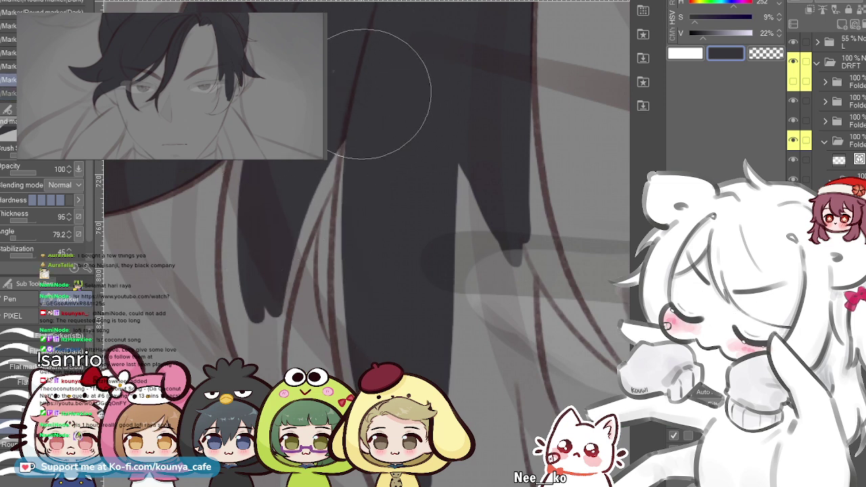
drag(369, 89, 269, 353)
key(ctrl+z)
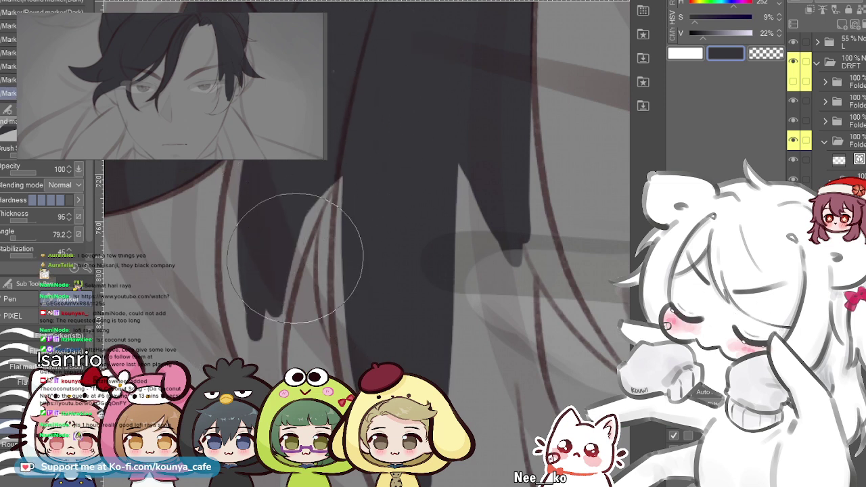
- Try alternative marker strokes that lengthen the middle strand downward along its outer side, reverting the unsuitable ones
scroll(366, 243, up, 2)
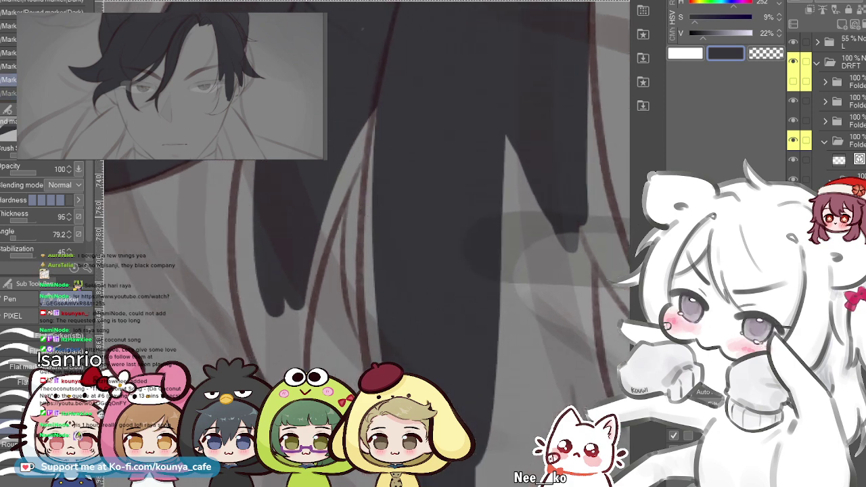
drag(284, 81, 276, 372)
key(ctrl+z)
drag(282, 98, 284, 379)
key(ctrl+z)
drag(265, 163, 301, 359)
key(ctrl+z)
drag(278, 94, 279, 378)
key(ctrl+z)
drag(282, 81, 279, 372)
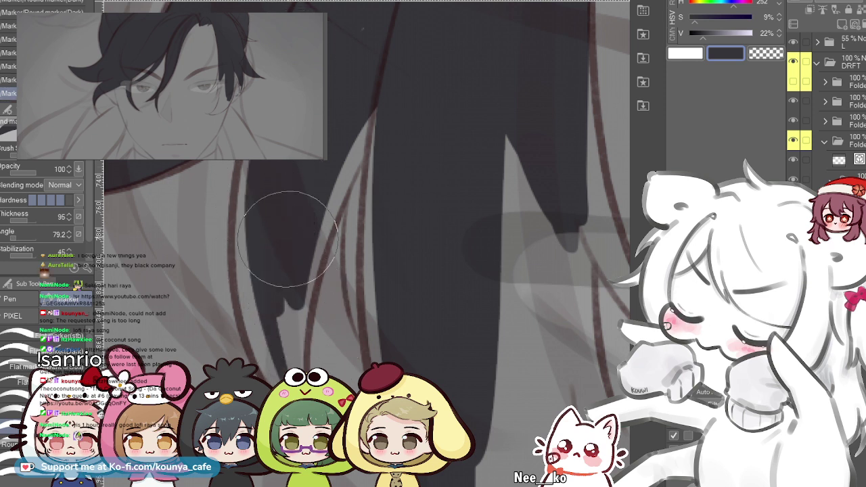
key(ctrl+z)
drag(283, 85, 285, 378)
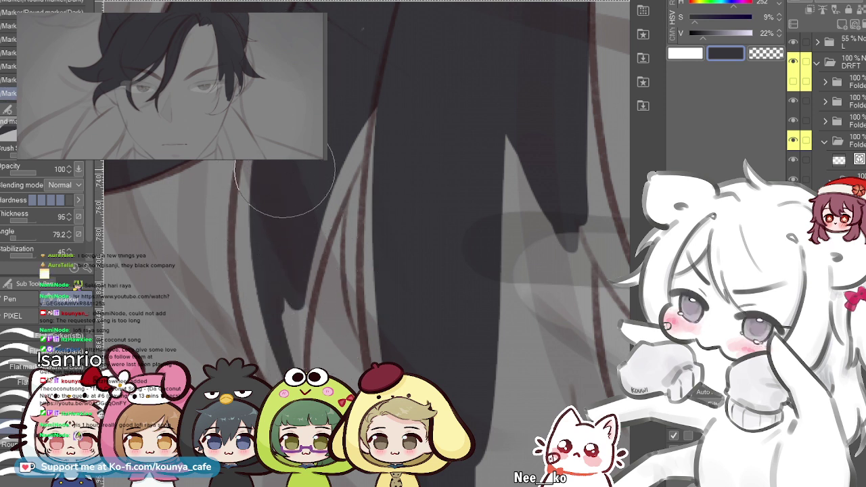
key(ctrl+z)
drag(282, 88, 299, 373)
key(ctrl+z)
drag(272, 88, 294, 375)
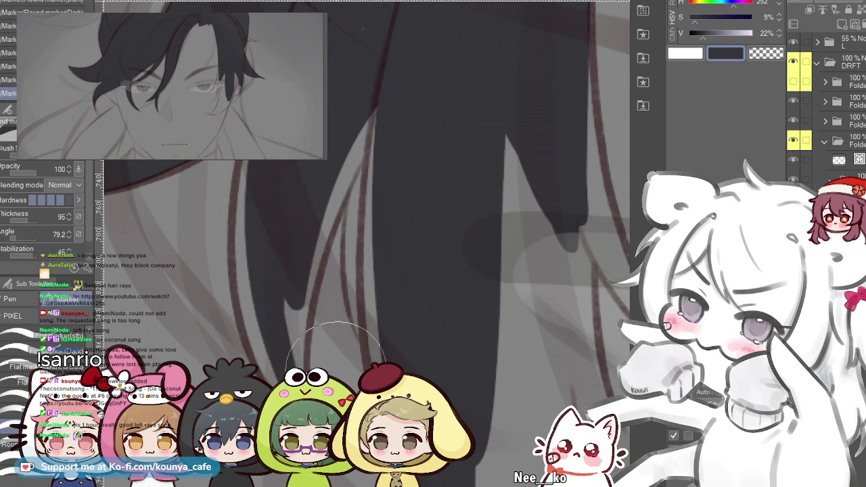
key(ctrl+z)
drag(298, 163, 244, 379)
key(ctrl+z)
- Extend the middle strand downward with a smaller marker and shape its inner edge along the curved sketch line
drag(249, 159, 295, 369)
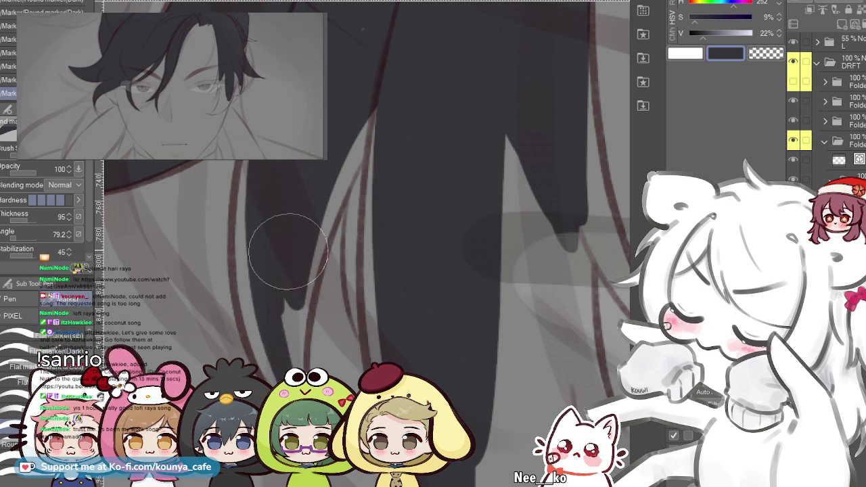
drag(293, 166, 294, 364)
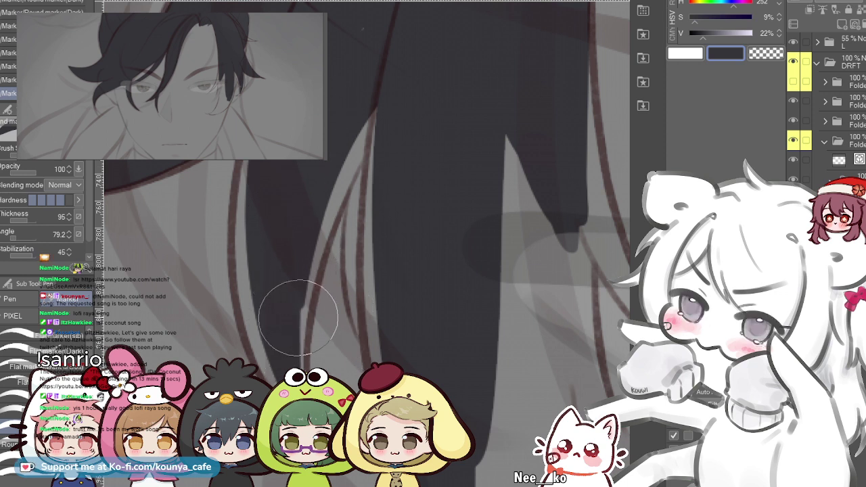
mouse_move(397, 114)
mouse_down()
mouse_move(363, 155)
mouse_move(294, 340)
mouse_up()
key(ctrl+z)
mouse_move(387, 98)
mouse_down()
mouse_move(304, 253)
mouse_move(291, 335)
mouse_up()
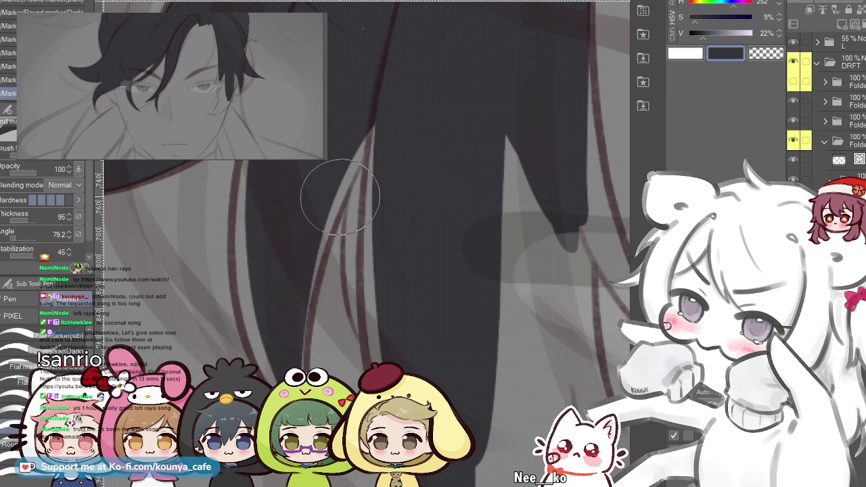
key(ctrl+z)
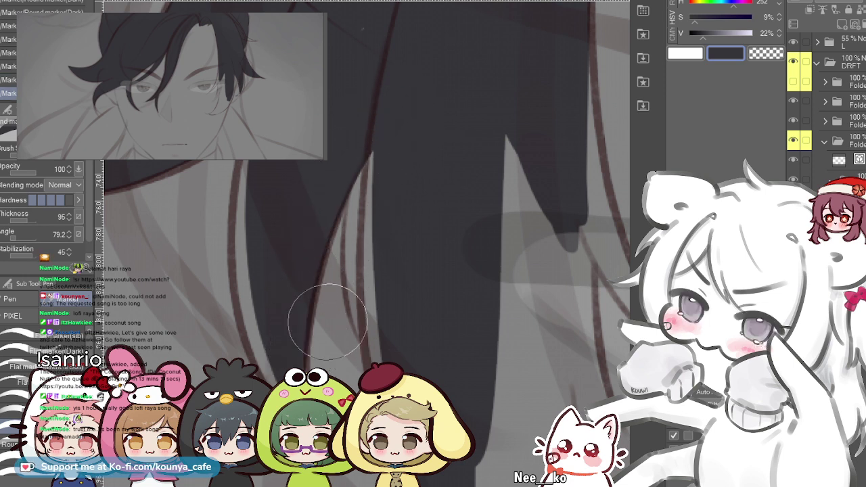
- Widen the middle strand's outer edge toward the sketch line and check its shape in the unflipped view
drag(379, 257, 416, 255)
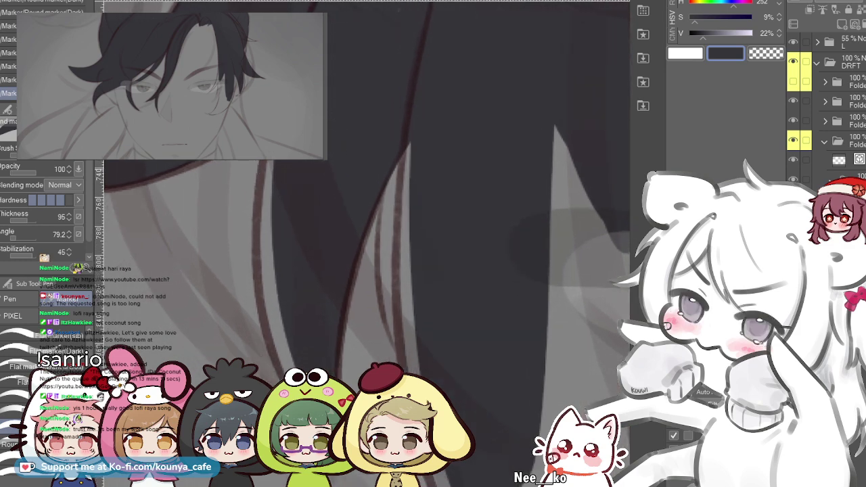
drag(301, 91, 295, 376)
key(ctrl+z)
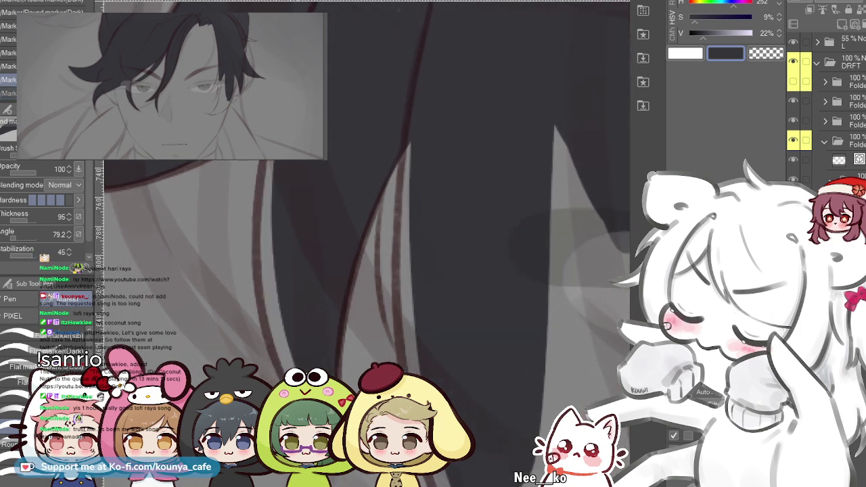
drag(292, 163, 303, 373)
key(ctrl+z)
key(period)
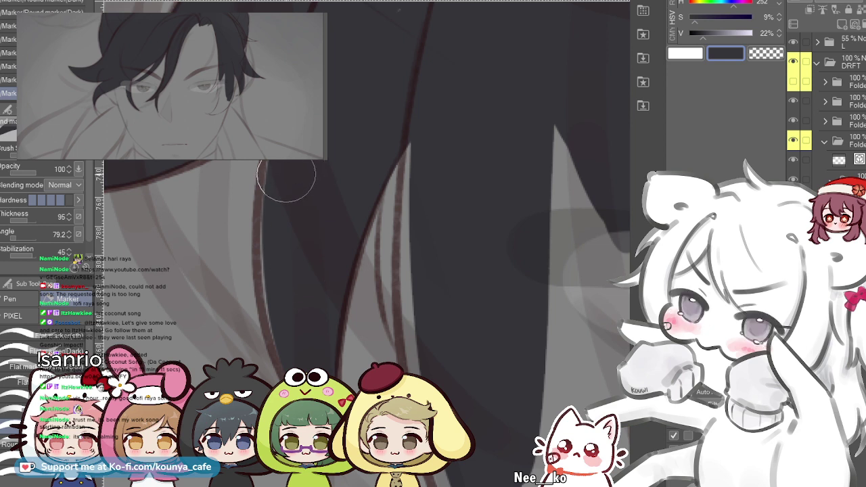
drag(324, 206, 316, 203)
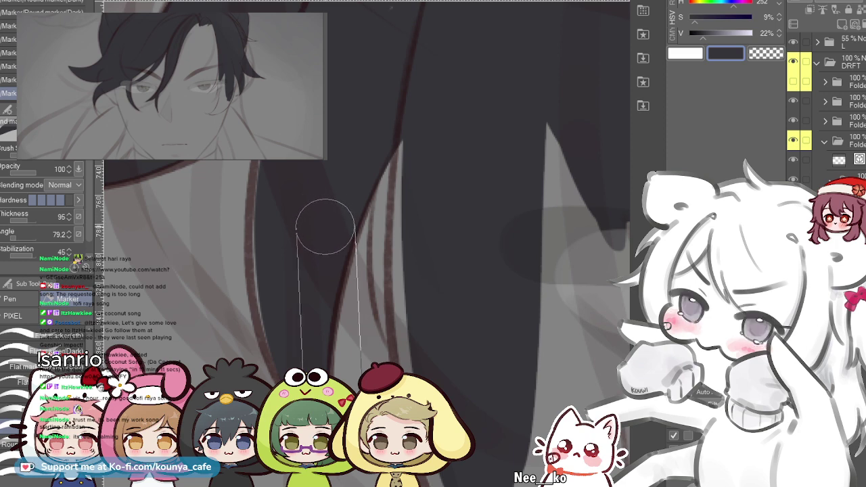
key(h)
mouse_move(324, 203)
mouse_down()
mouse_move(338, 163)
mouse_move(416, 130)
mouse_up()
scroll(339, 166, down, 3)
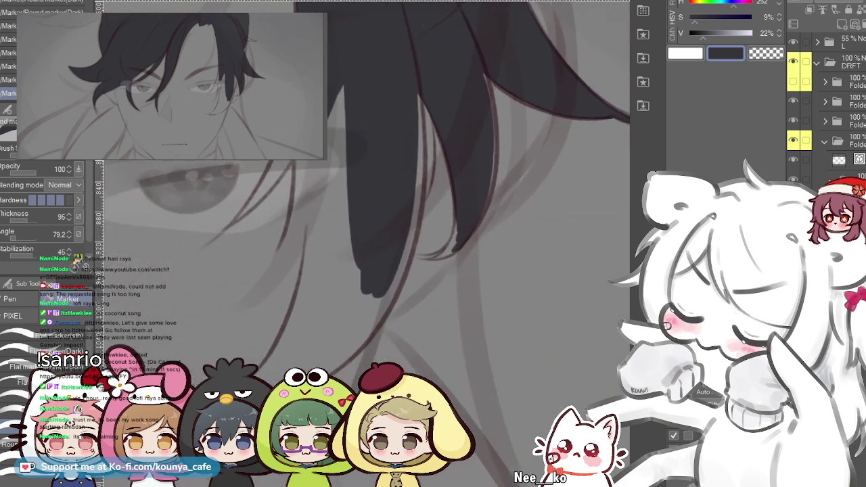
- Extend the middle strand downward along its inner side with a large marker, reverting unsuitable strokes
scroll(347, 155, up, 1)
mouse_move(351, 59)
mouse_down()
mouse_move(344, 284)
mouse_move(284, 369)
mouse_up()
key(ctrl+z)
mouse_move(336, 47)
mouse_down()
mouse_move(346, 184)
mouse_move(267, 352)
mouse_up()
key(ctrl+z)
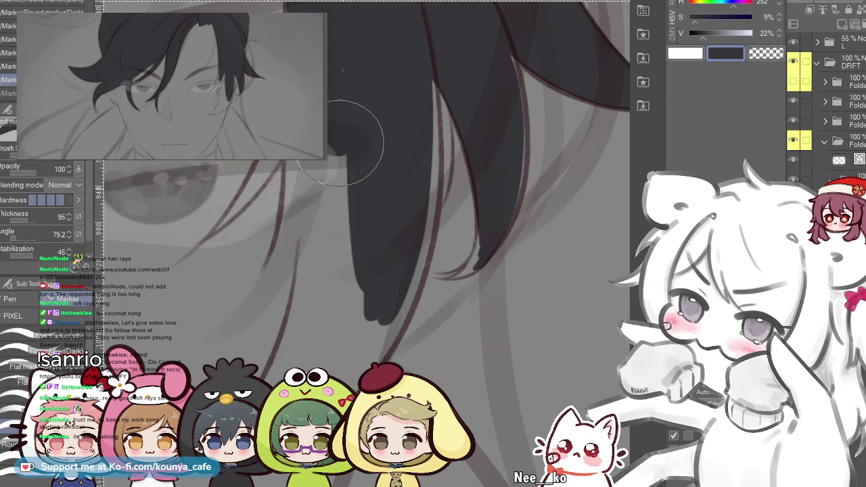
drag(337, 113, 306, 371)
drag(341, 290, 304, 352)
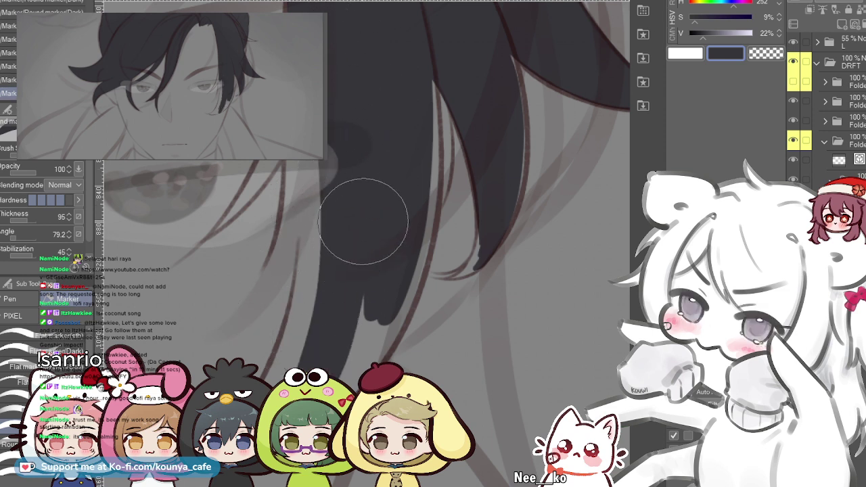
key(ctrl+z)
mouse_move(318, 85)
mouse_down()
mouse_move(323, 142)
mouse_move(293, 357)
mouse_up()
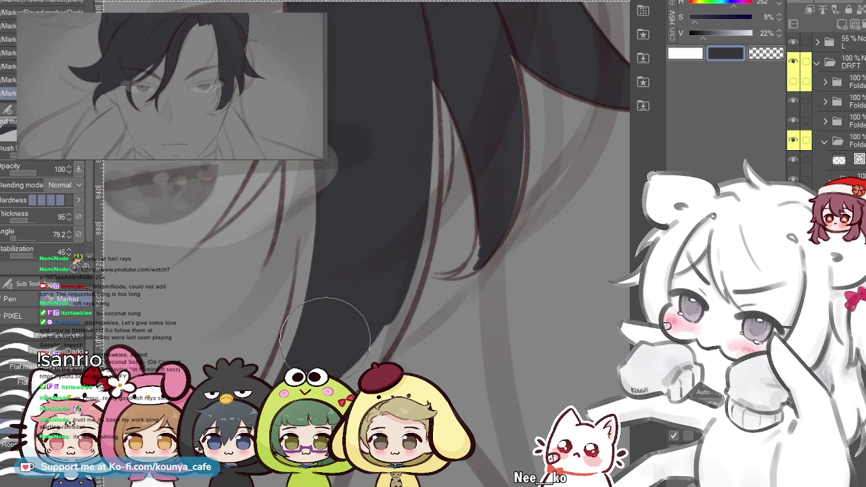
- Fill the lower outer side of the middle strand toward the curved sketch line
drag(386, 266, 347, 358)
mouse_move(407, 258)
mouse_down()
mouse_move(378, 330)
mouse_move(353, 322)
mouse_up()
key(ctrl+z)
drag(411, 264, 311, 386)
key(period)
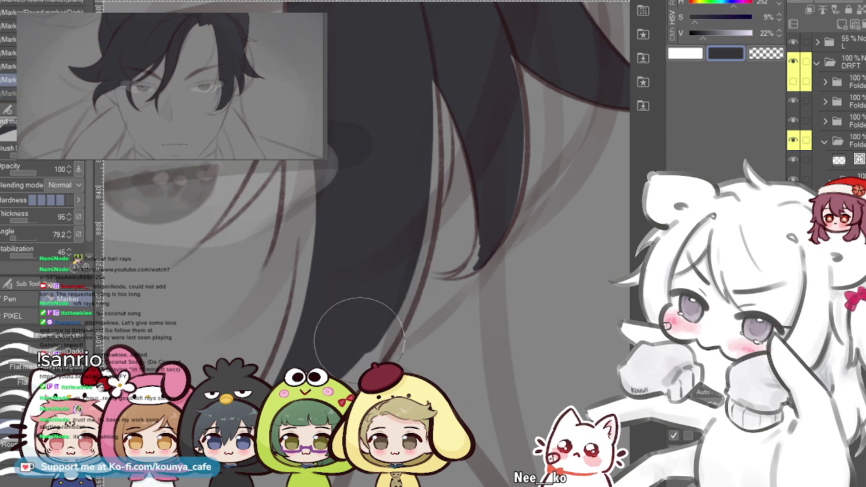
- Flip the view and extend the middle strand's outer edge to the sketch line with a smaller marker, reverting unsuitable strokes
key(h)
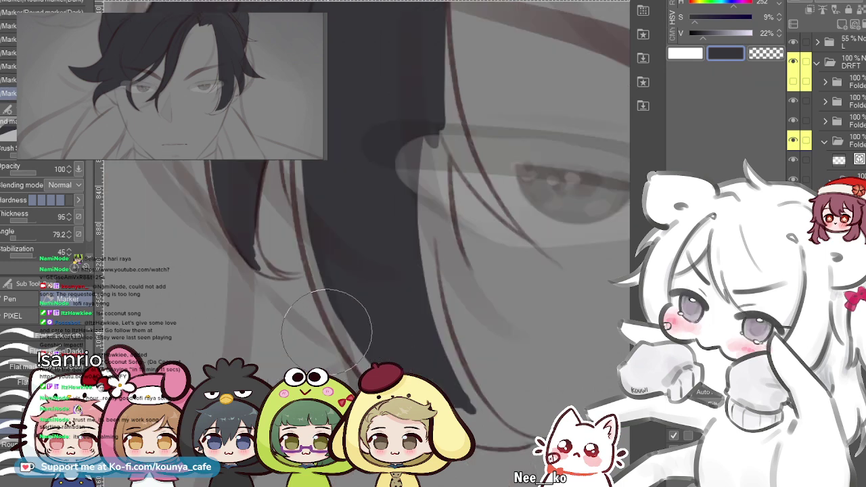
drag(344, 210, 303, 205)
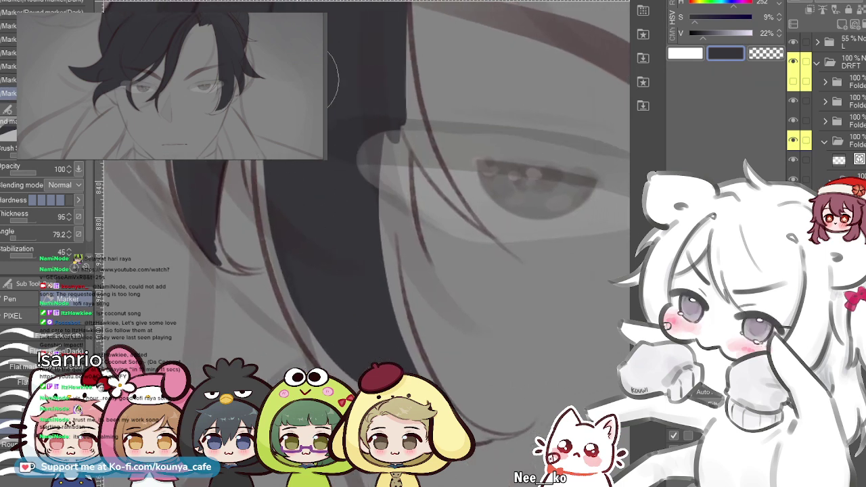
drag(287, 145, 350, 364)
key(ctrl+z)
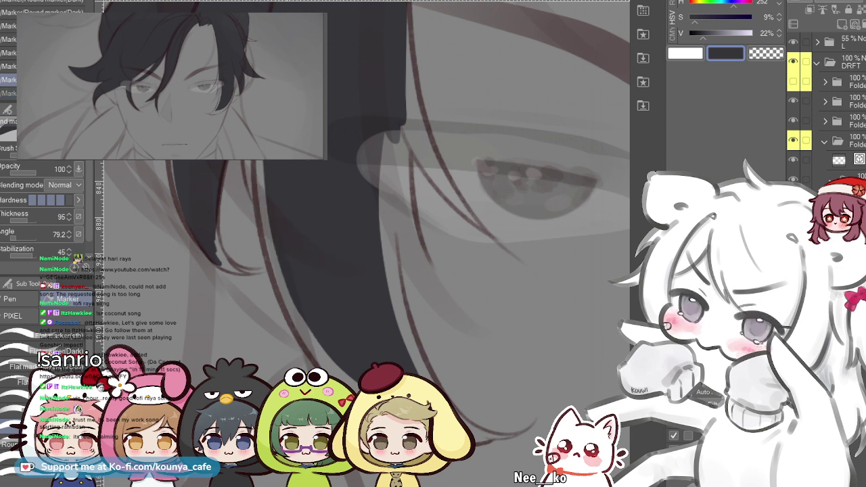
key(comma)
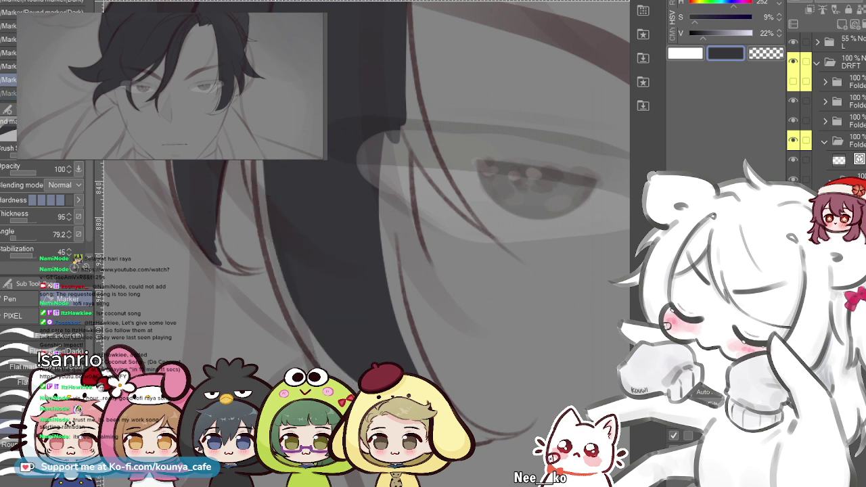
key(comma)
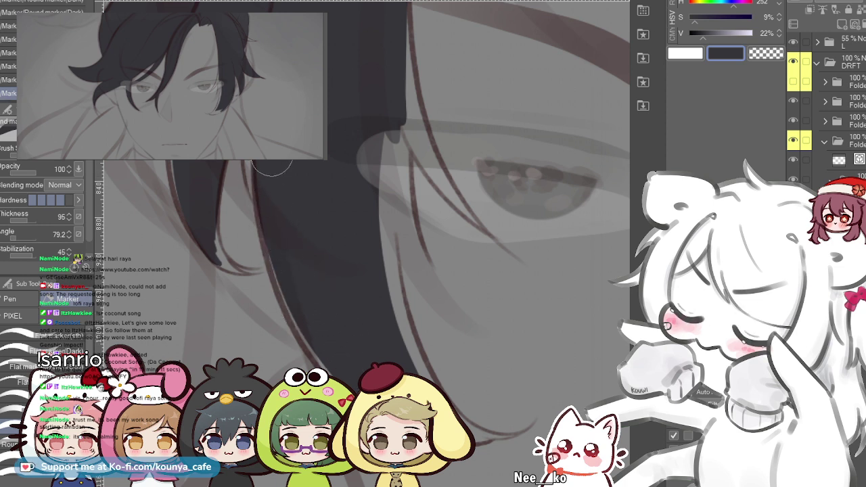
drag(274, 233, 360, 364)
key(ctrl+z)
drag(262, 203, 346, 352)
key(ctrl+z)
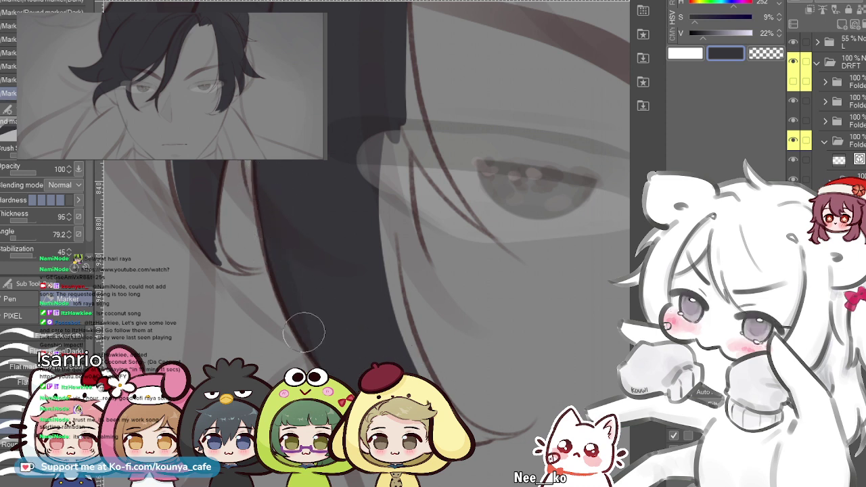
drag(276, 195, 244, 164)
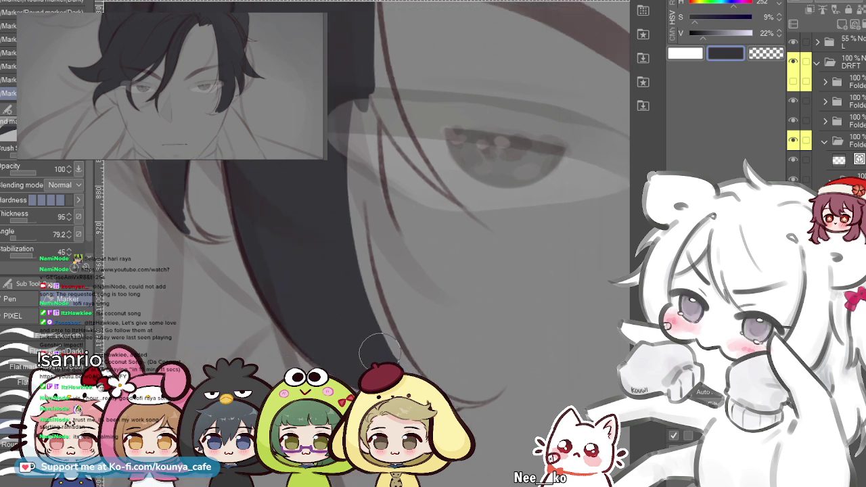
- Check the middle strand in the mirrored view and fill its lower inner edge up to the sketch line below the eye
key(h)
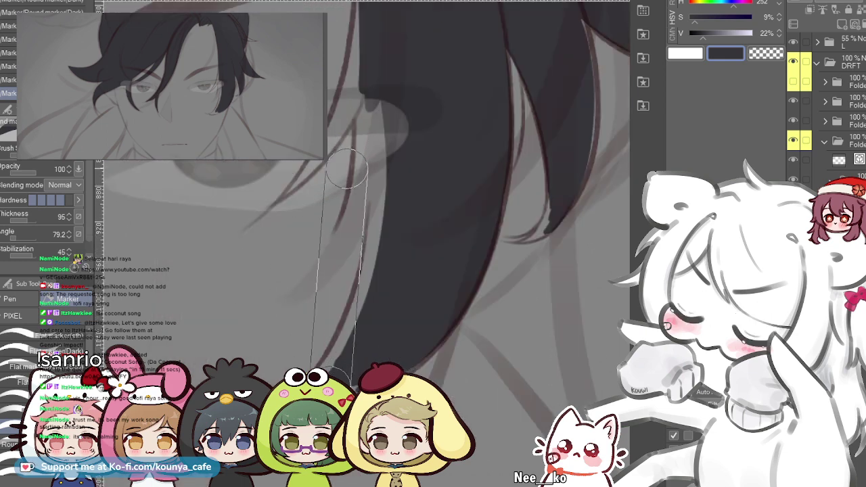
key(h)
drag(326, 163, 274, 173)
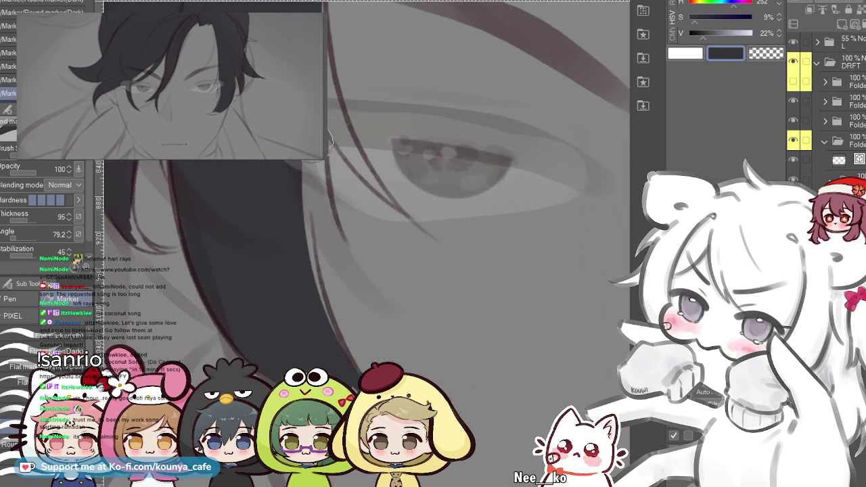
scroll(365, 191, up, 3)
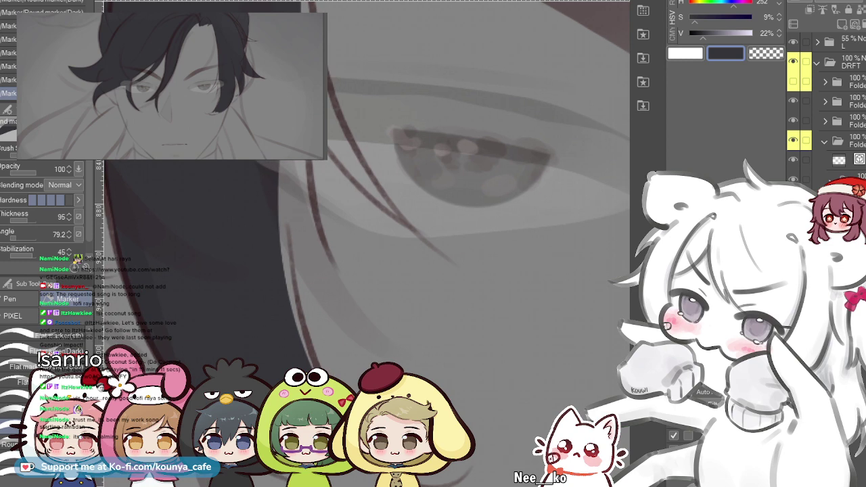
scroll(365, 191, down, 1)
drag(290, 184, 287, 300)
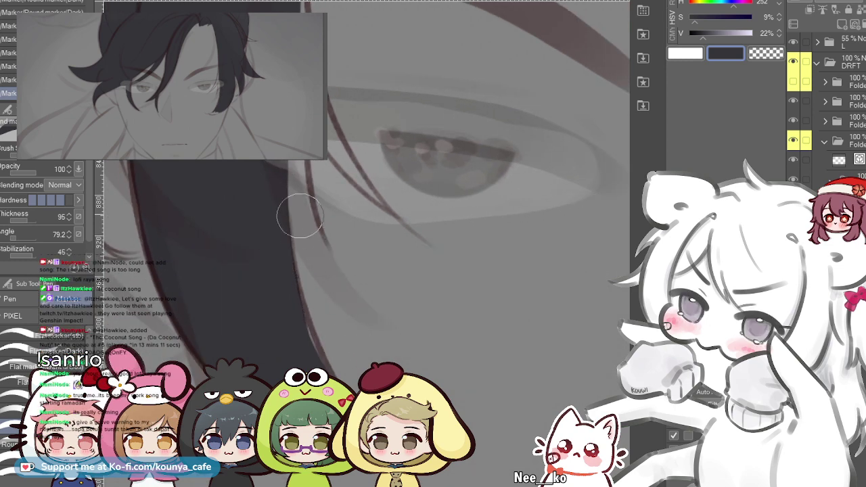
key(ctrl+z)
drag(287, 271, 303, 328)
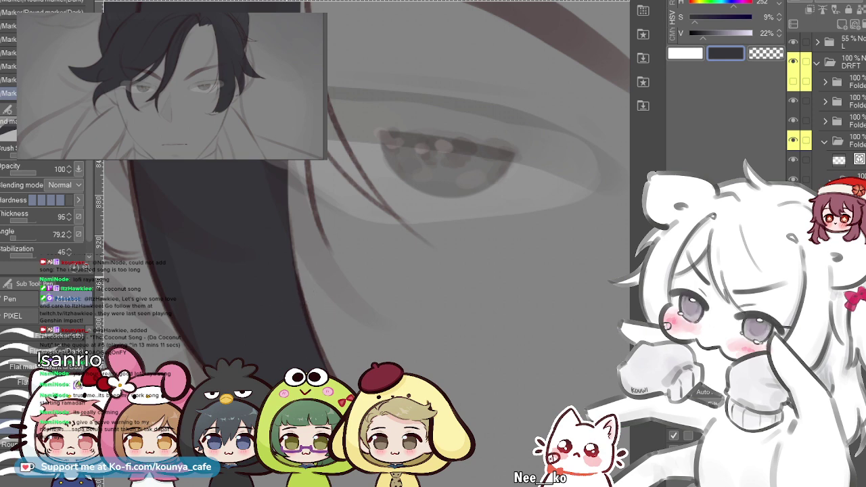
scroll(268, 271, down, 3)
drag(261, 270, 290, 309)
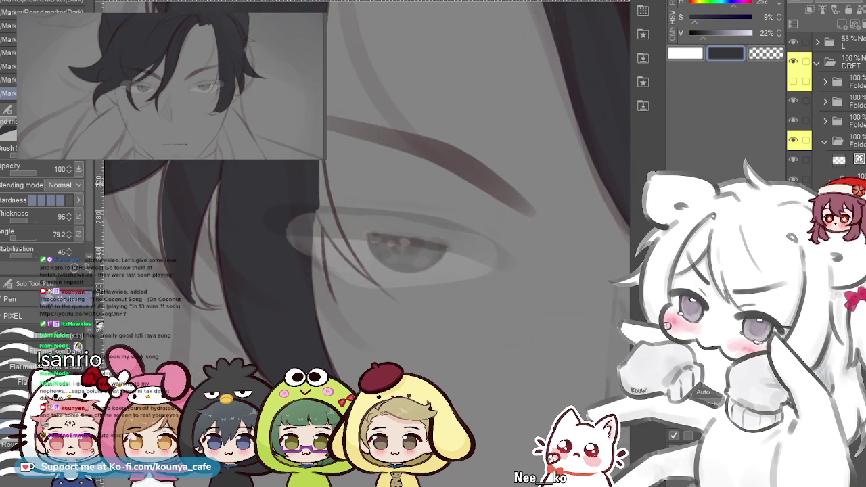
- Fill the upper outer edge of the tapered lock beside the middle strand up to its sketch line
scroll(203, 186, up, 3)
drag(251, 180, 247, 352)
key(ctrl+z)
mouse_move(245, 184)
mouse_down()
mouse_move(226, 266)
mouse_move(348, 243)
mouse_up()
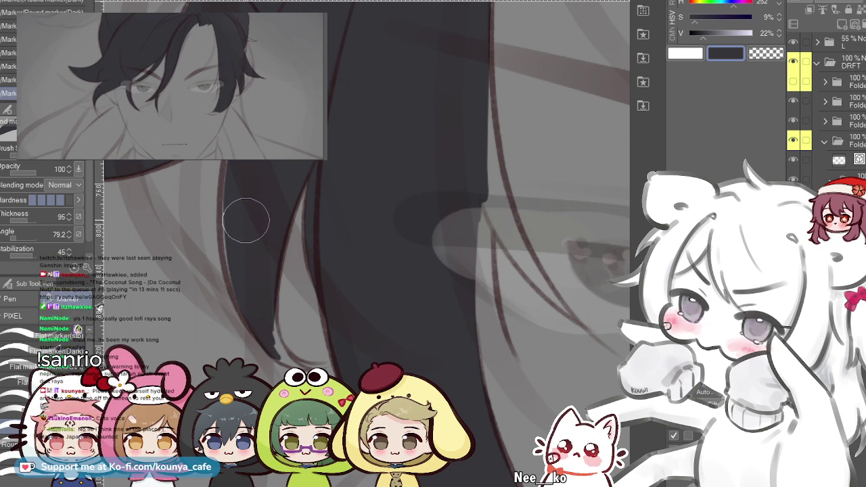
scroll(259, 197, up, 2)
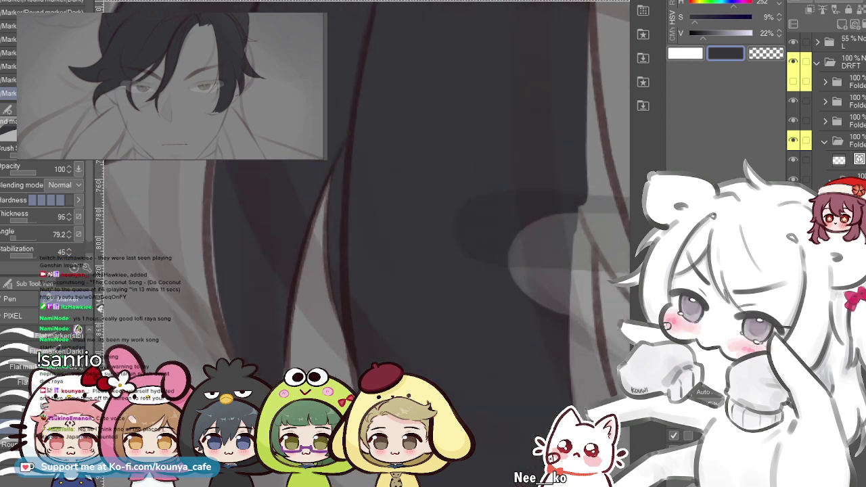
drag(244, 330, 238, 196)
key(ctrl+z)
scroll(240, 207, up, 1)
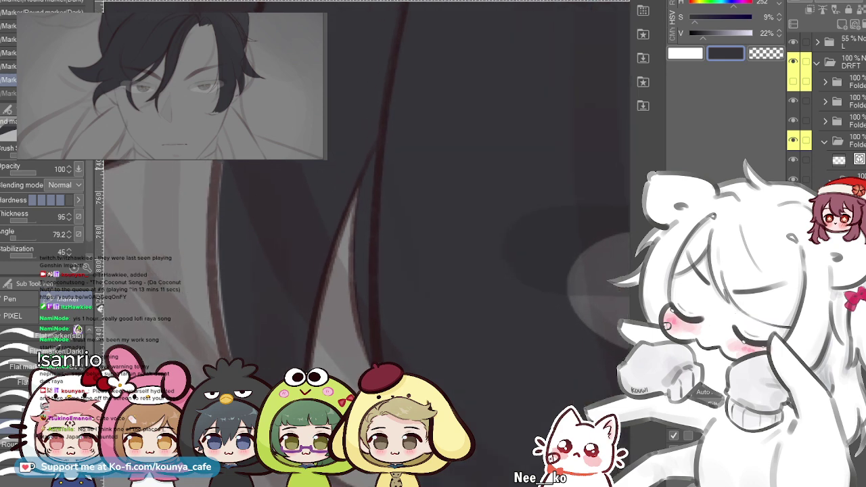
drag(246, 168, 243, 313)
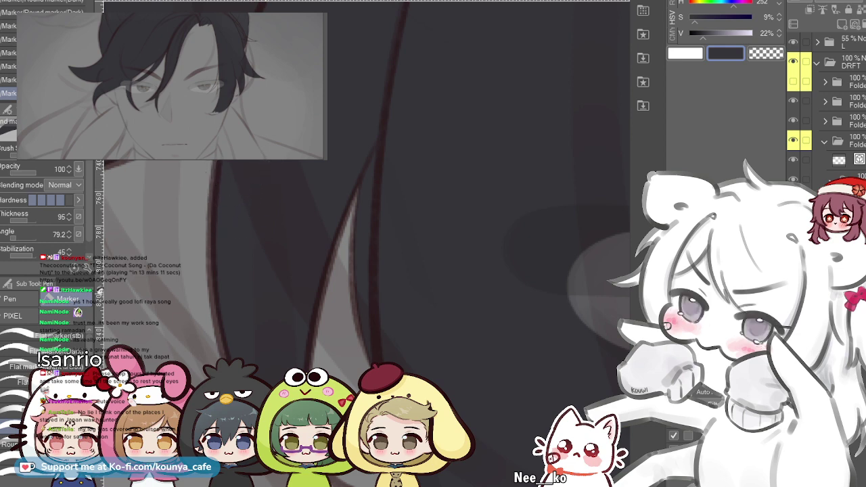
- Fill the inner edge of the tapered lock down toward its tip, reverting strokes that miss the sketch line
scroll(325, 169, down, 4)
scroll(318, 193, up, 1)
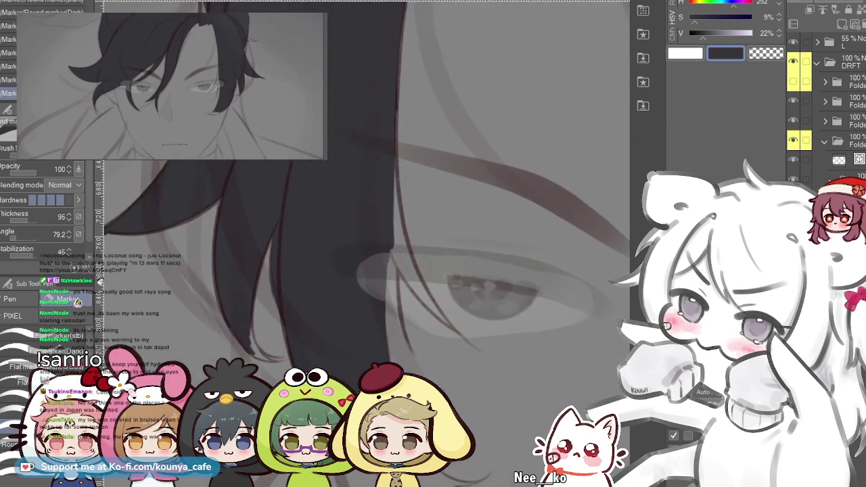
scroll(250, 246, up, 3)
scroll(241, 349, up, 2)
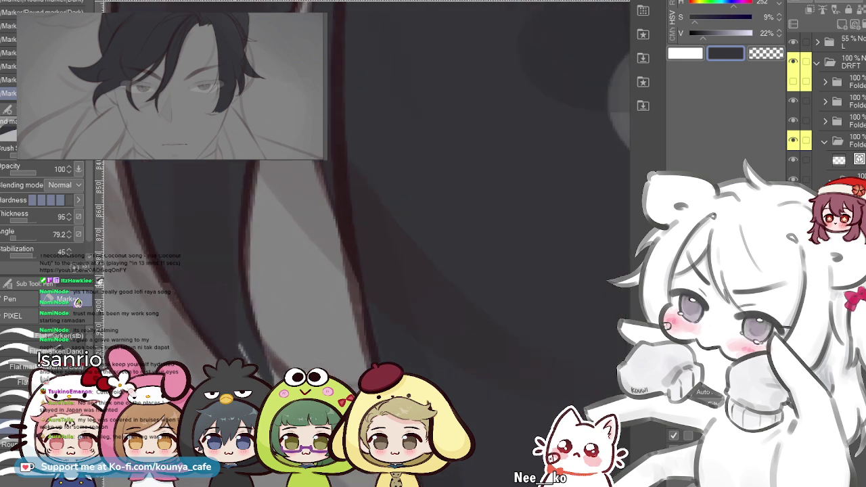
scroll(235, 291, up, 1)
key(ctrl+z)
drag(240, 187, 284, 344)
key(ctrl+z)
drag(230, 205, 261, 342)
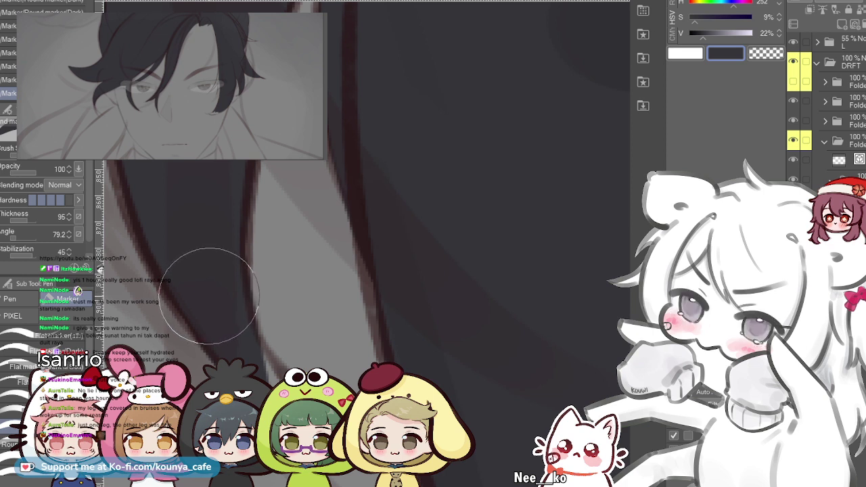
- Smooth the tapered lock's lower edges toward the tip with repeated marker strokes and check the tip in the flipped view
drag(203, 268, 296, 384)
key(ctrl+z)
drag(205, 271, 297, 382)
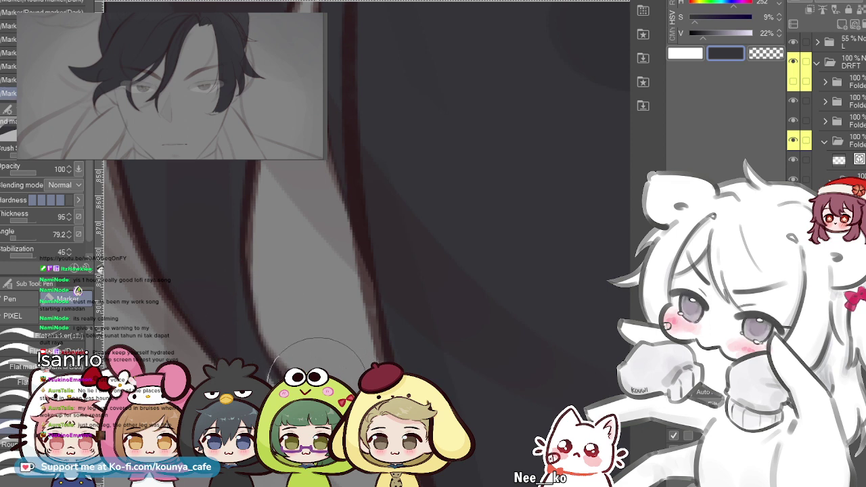
drag(205, 270, 298, 382)
key(comma)
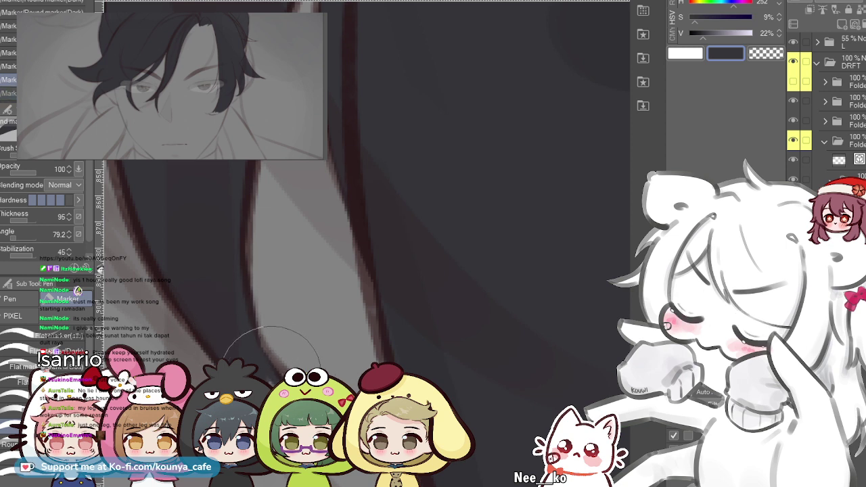
key(ctrl+z)
drag(244, 295, 265, 361)
key(ctrl+z)
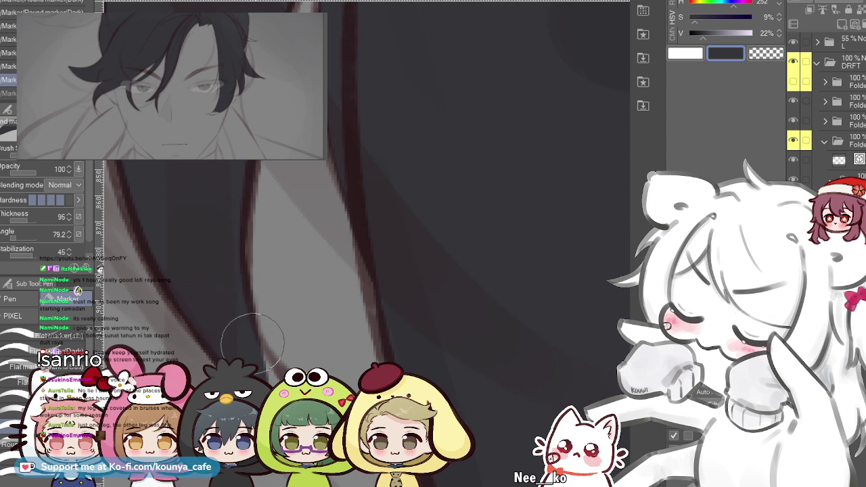
click(8, 67)
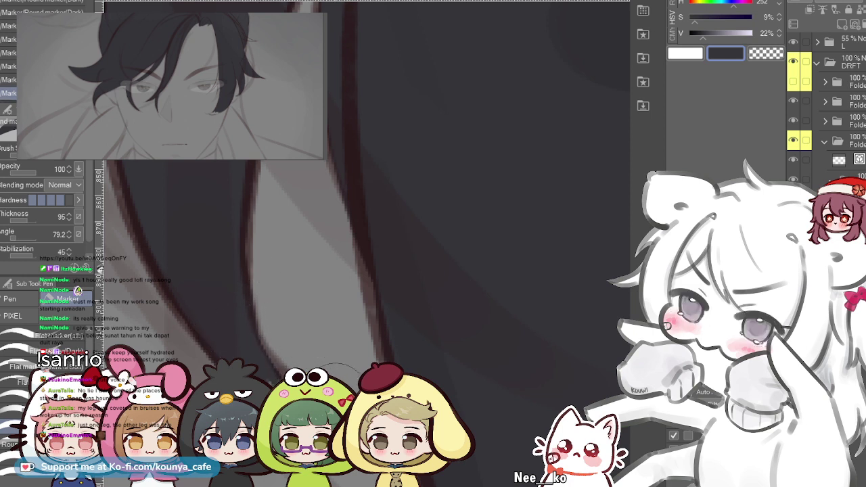
key(h)
drag(364, 418, 318, 377)
key(h)
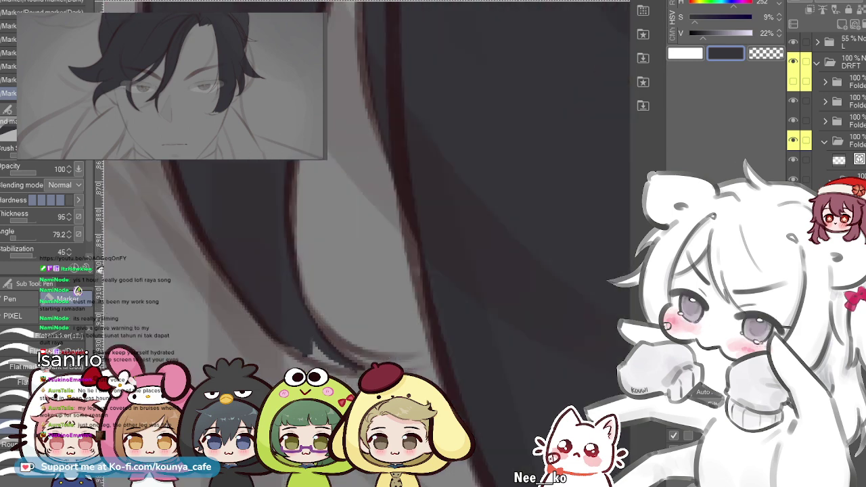
- Close the gap at the tapered lock's tip by filling along its outer curved sketch line
scroll(282, 288, down, 3)
drag(259, 342, 365, 373)
key(ctrl+z)
drag(222, 291, 374, 365)
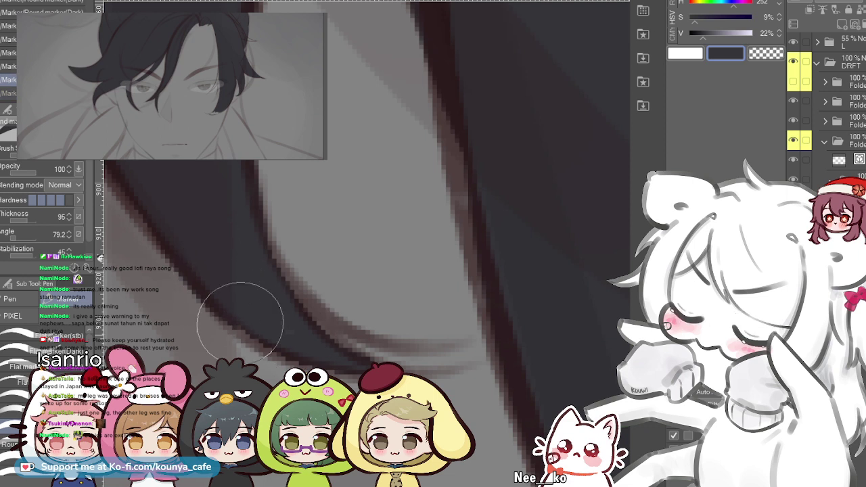
drag(223, 304, 330, 345)
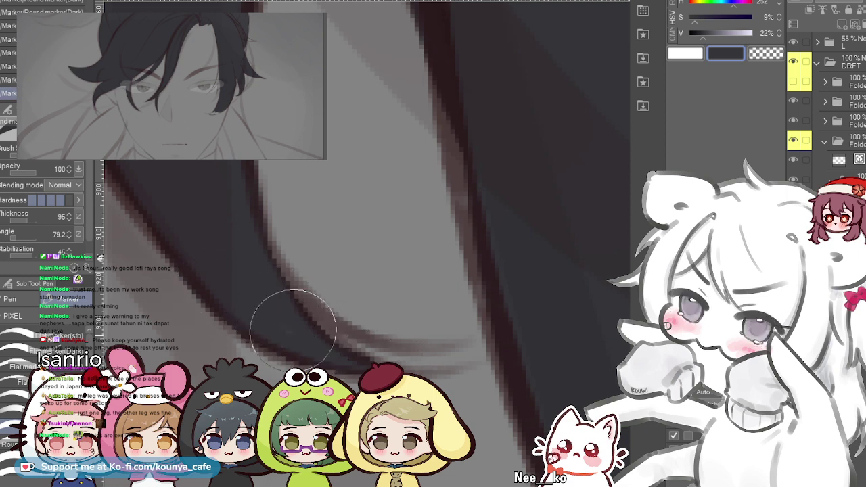
key(comma)
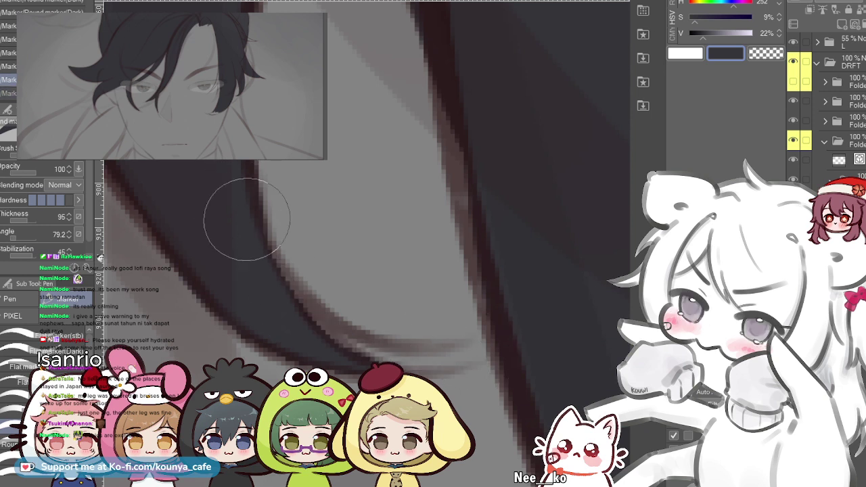
- Lengthen the tapered lock's tip into a fine curved point along the inner sketch line, reverting unsuitable strokes
drag(250, 213, 411, 352)
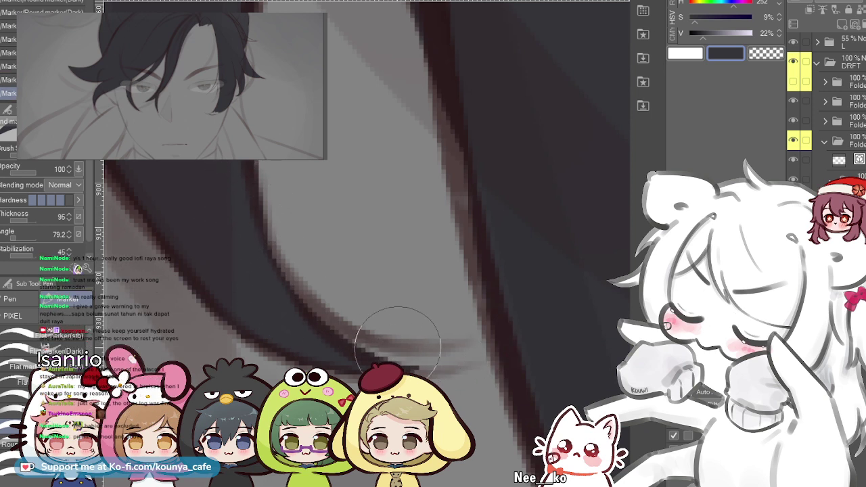
mouse_move(248, 211)
mouse_down()
mouse_move(356, 335)
mouse_move(463, 338)
mouse_up()
key(comma)
key(ctrl+z)
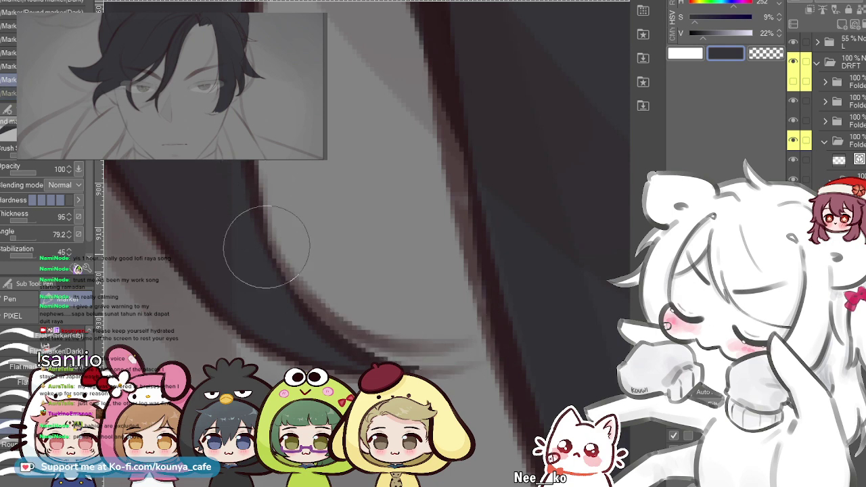
drag(253, 214, 418, 341)
scroll(302, 270, down, 9)
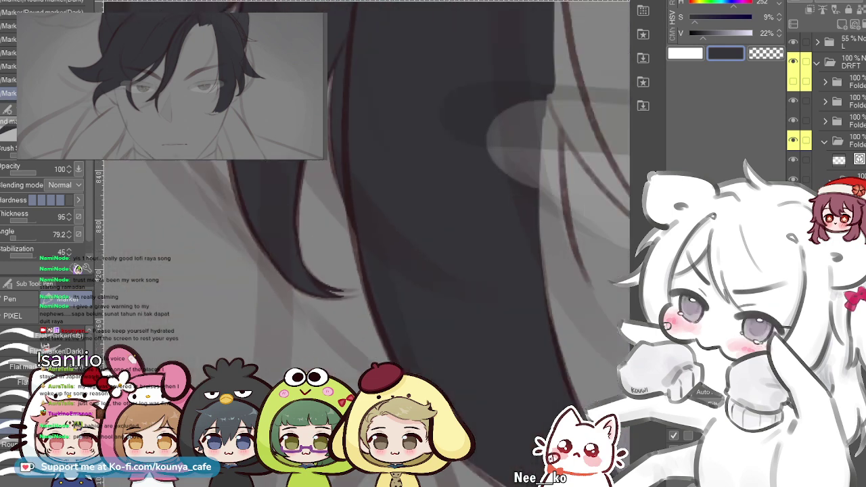
scroll(366, 223, down, 2)
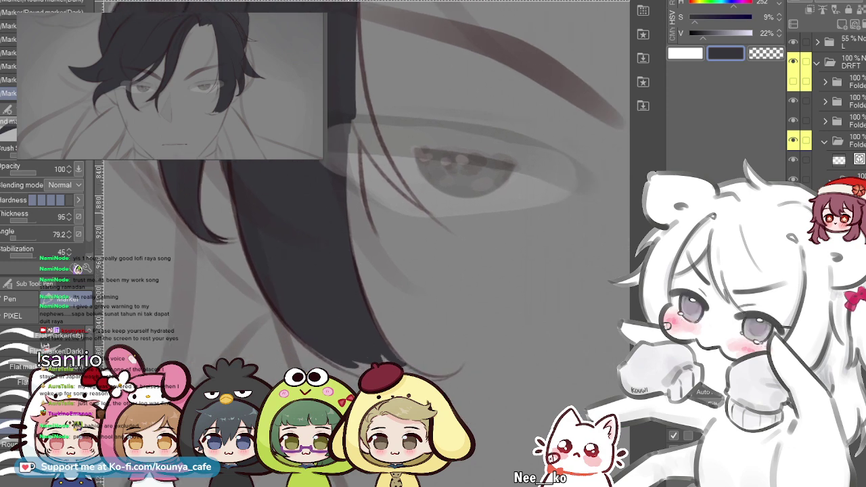
scroll(194, 284, up, 3)
scroll(166, 242, up, 2)
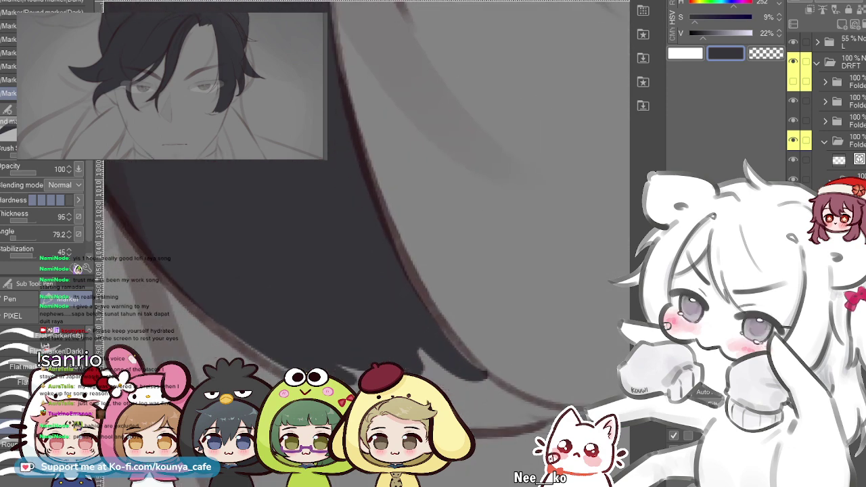
drag(177, 268, 272, 356)
key(ctrl+z)
drag(208, 304, 519, 406)
key(ctrl+z)
drag(184, 281, 336, 372)
key(ctrl+z)
drag(163, 237, 328, 385)
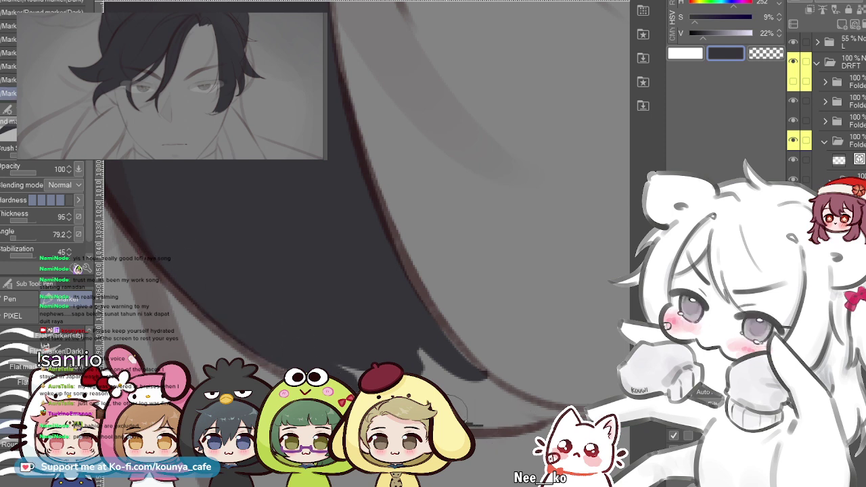
key(ctrl+z)
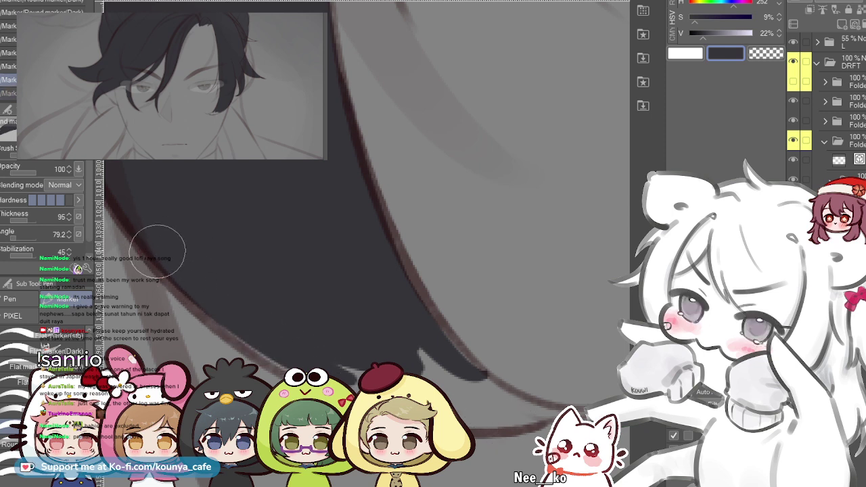
- Fill the ragged notches at the end of the broad tapered lock beside the eye, working in both normal and flipped views
key(period)
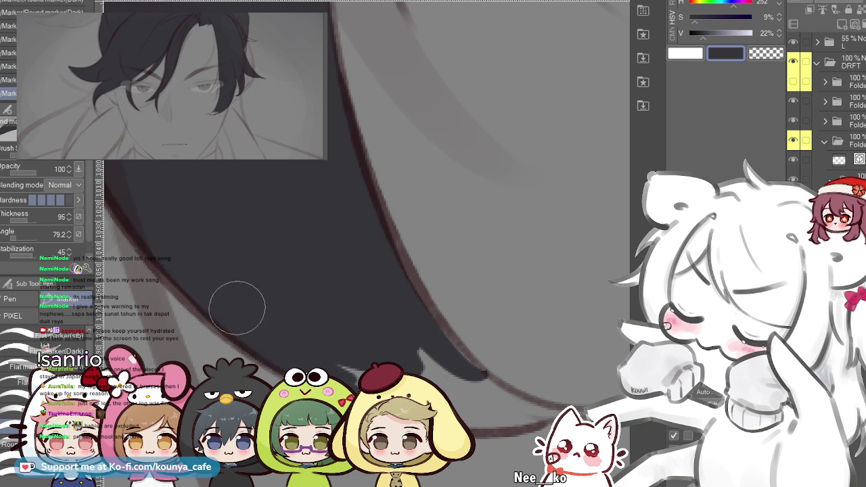
drag(440, 376, 477, 401)
mouse_move(376, 364)
mouse_down()
mouse_move(479, 404)
mouse_move(416, 359)
mouse_up()
drag(396, 325, 461, 392)
key(h)
drag(287, 328, 346, 264)
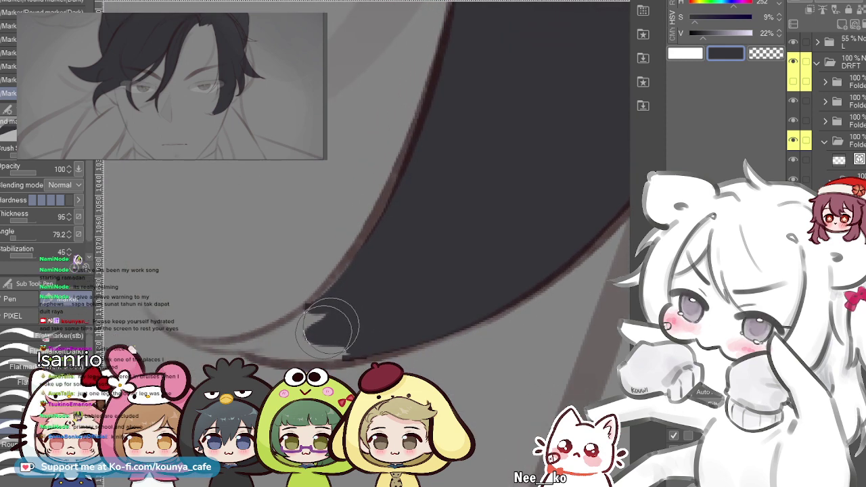
- Extend the broad lock's fill along the curved sketch line on its eye-facing side, reverting the stroke that misses it
key(h)
drag(387, 325, 404, 330)
drag(276, 282, 220, 329)
drag(243, 182, 292, 276)
mouse_move(292, 267)
mouse_down()
mouse_move(325, 323)
mouse_move(353, 340)
mouse_up()
key(ctrl+z)
key(comma)
drag(293, 284, 372, 337)
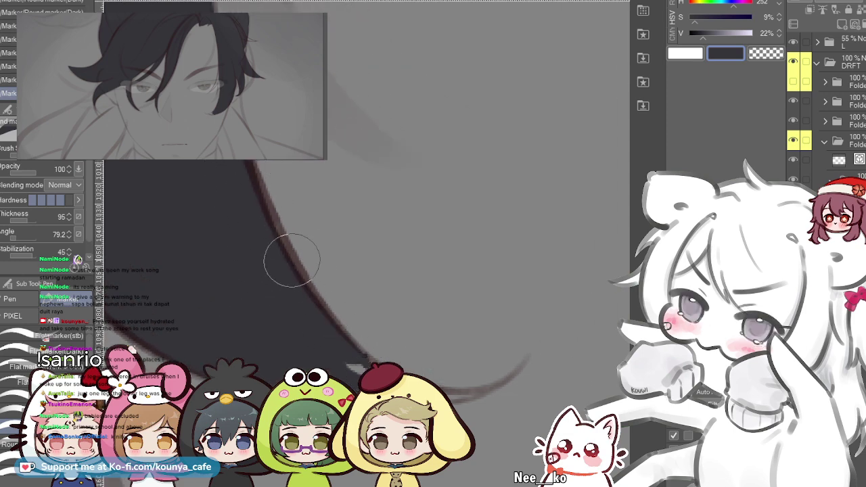
drag(242, 160, 372, 341)
key(period)
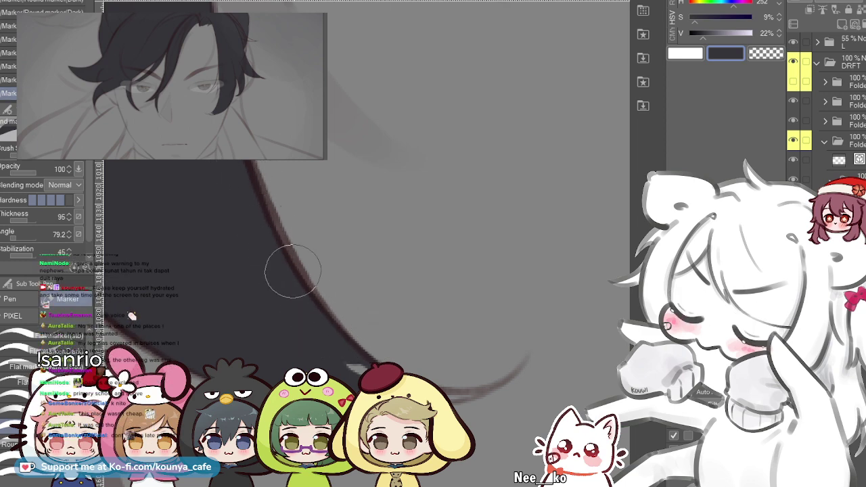
- Close the remaining gap at the broad lock's end in the flipped view and draw its tip out along the sketch line
scroll(372, 378, up, 2)
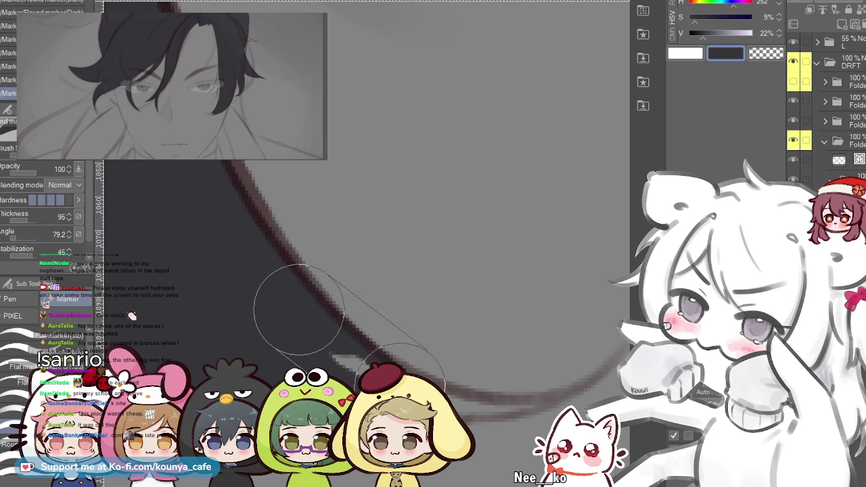
key(h)
mouse_move(238, 382)
mouse_down()
mouse_move(333, 360)
mouse_move(312, 359)
mouse_up()
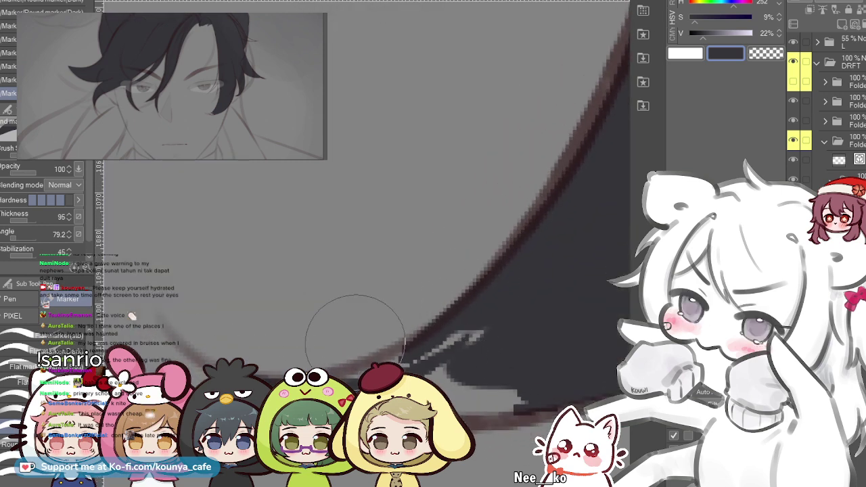
drag(466, 326, 414, 358)
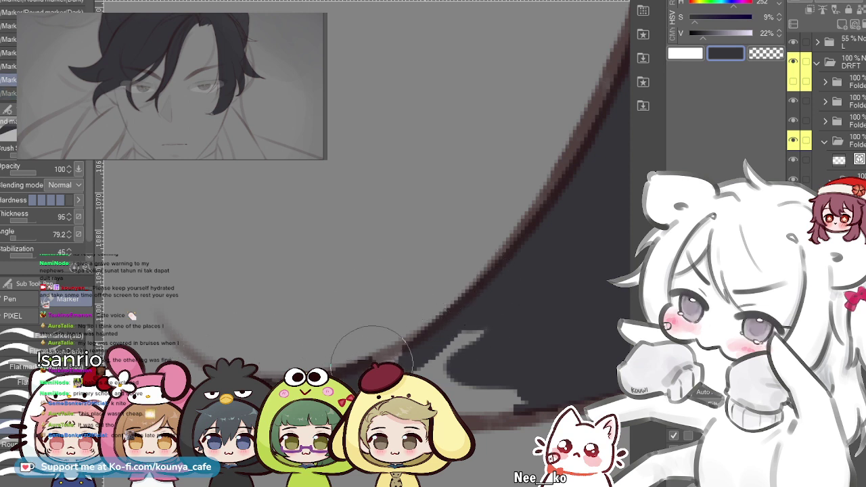
drag(361, 377, 272, 368)
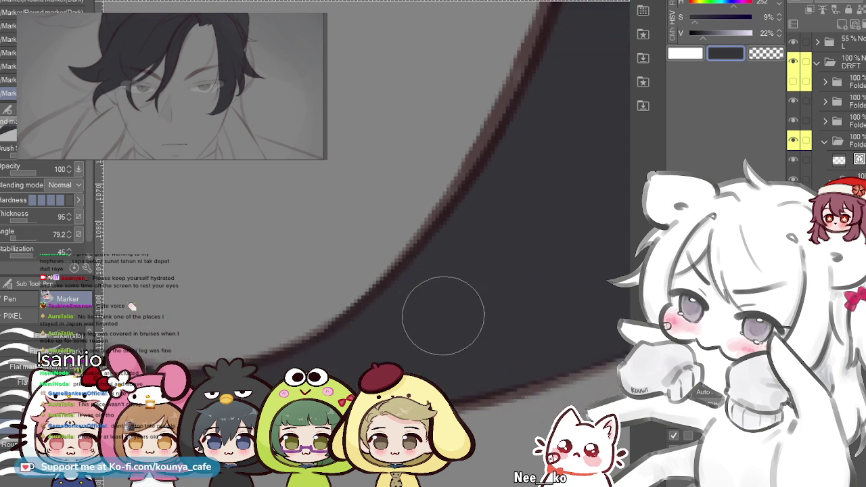
drag(444, 310, 328, 325)
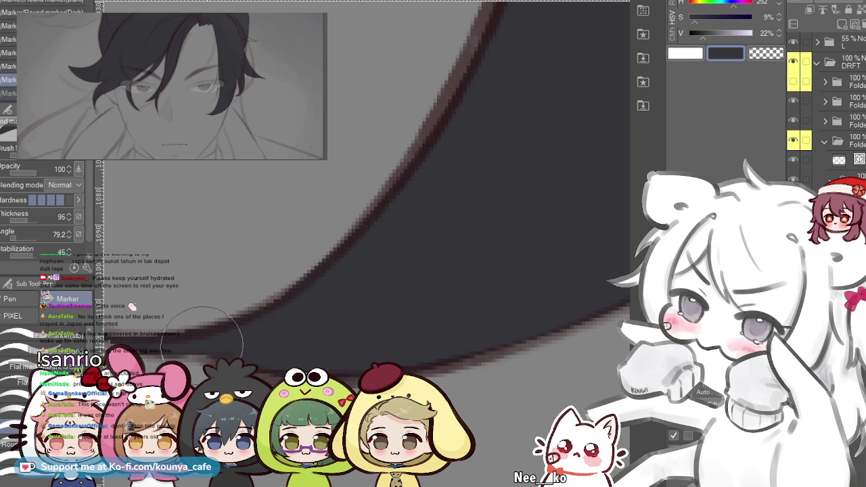
- Examine the broad lock's finished tip and edges at several magnifications in the flipped and normal views
scroll(264, 359, down, 2)
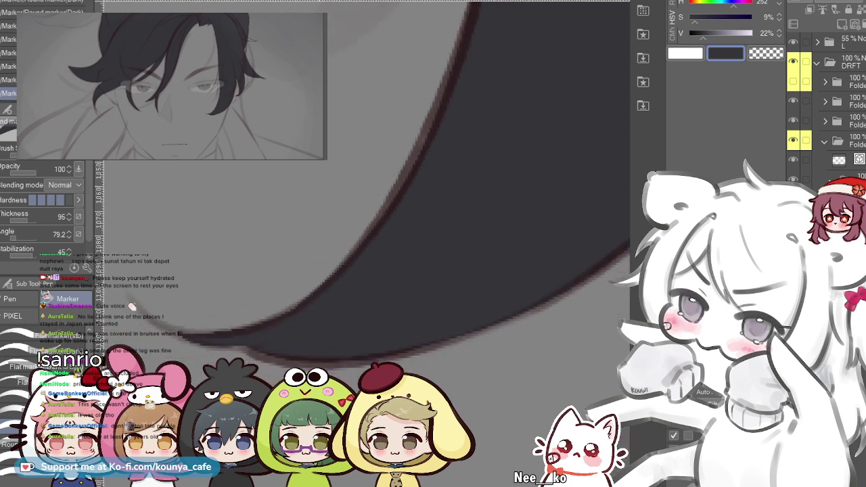
scroll(264, 358, down, 2)
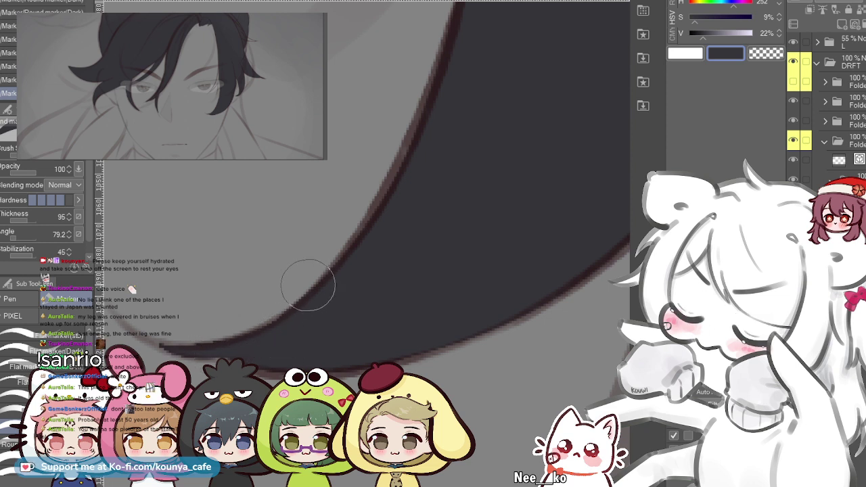
scroll(265, 347, up, 2)
scroll(316, 340, up, 1)
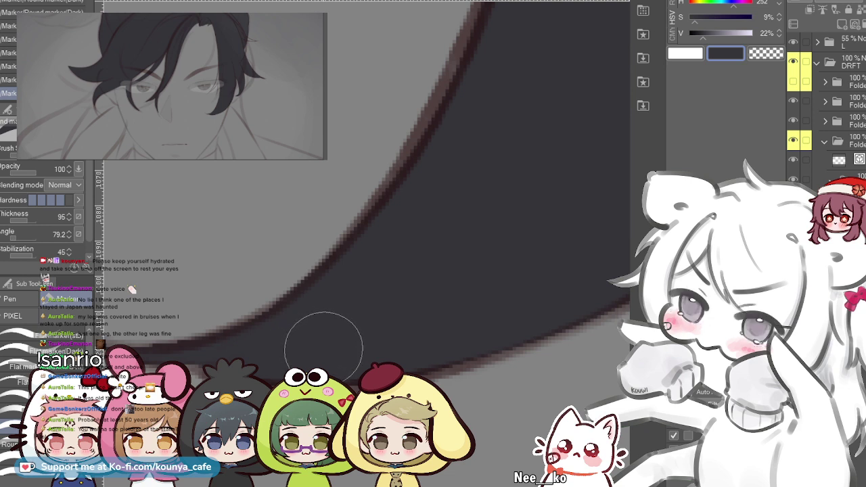
key(shift+h)
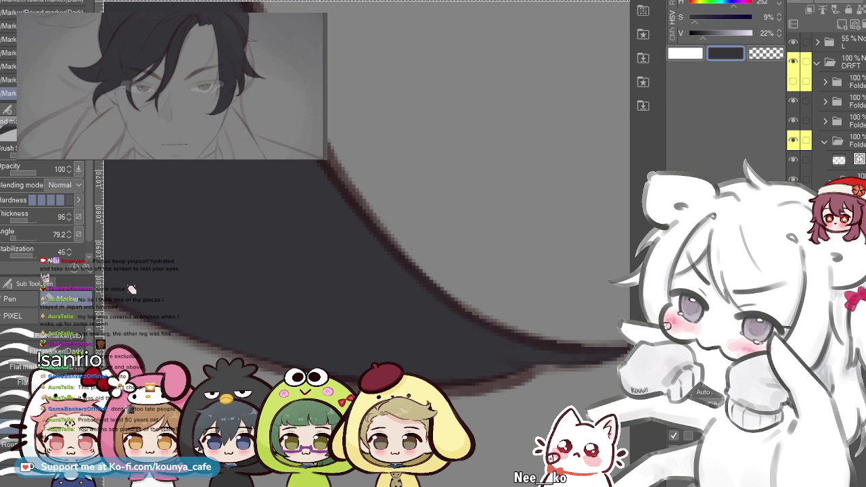
scroll(204, 309, down, 6)
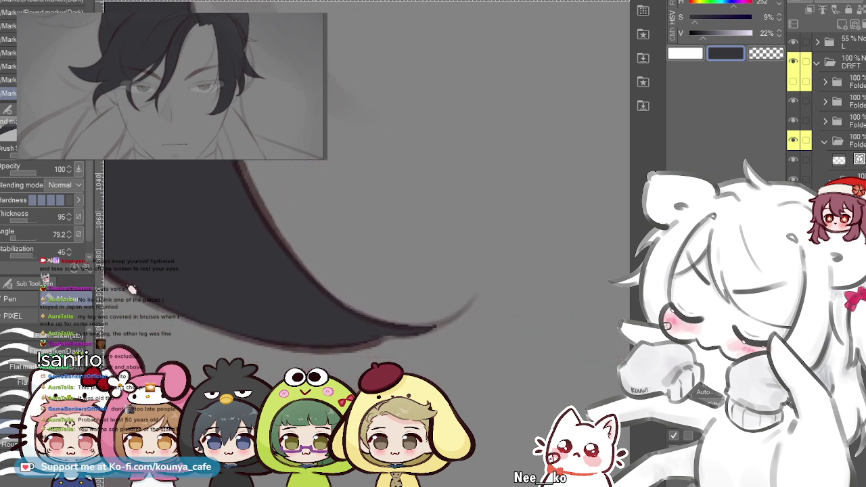
scroll(132, 289, up, 3)
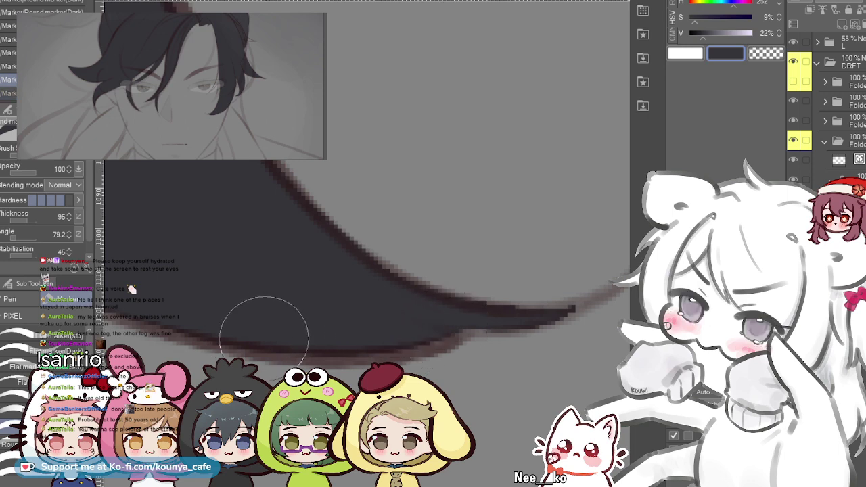
scroll(440, 321, down, 3)
scroll(379, 313, down, 3)
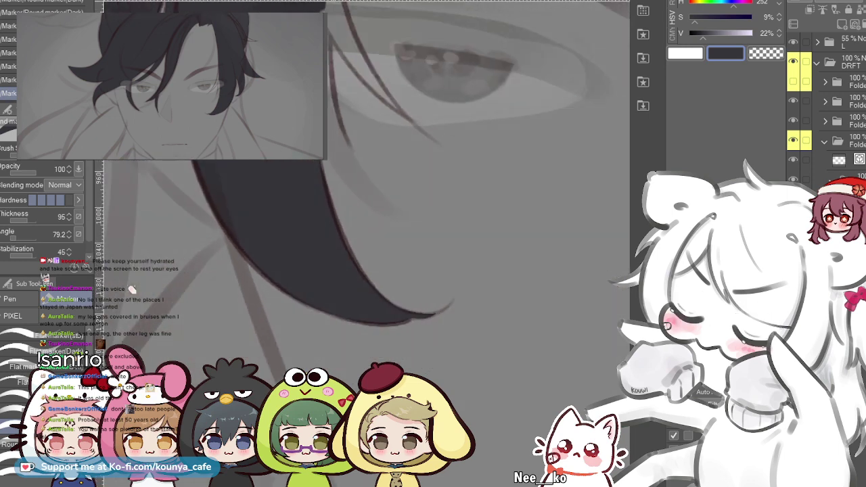
drag(379, 284, 327, 386)
mouse_move(300, 44)
mouse_down()
mouse_move(270, 94)
mouse_move(278, 327)
mouse_up()
scroll(261, 154, up, 2)
key(ctrl+z)
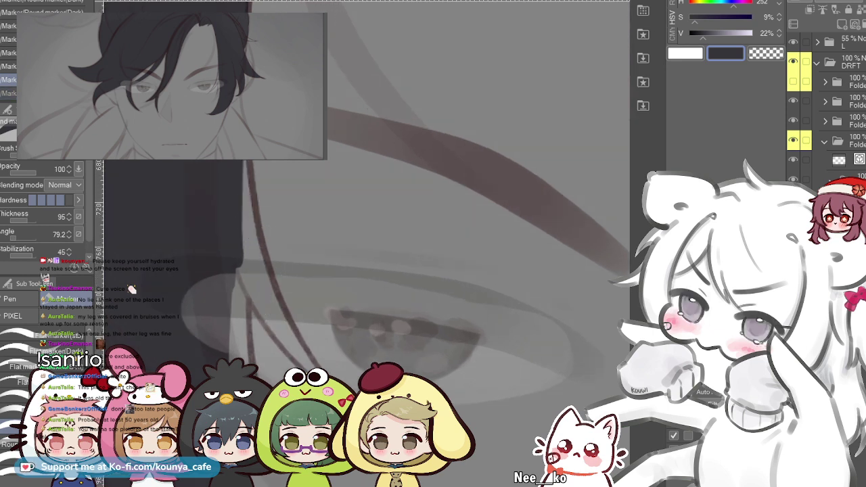
drag(245, 173, 288, 346)
key(ctrl+z)
drag(243, 167, 297, 362)
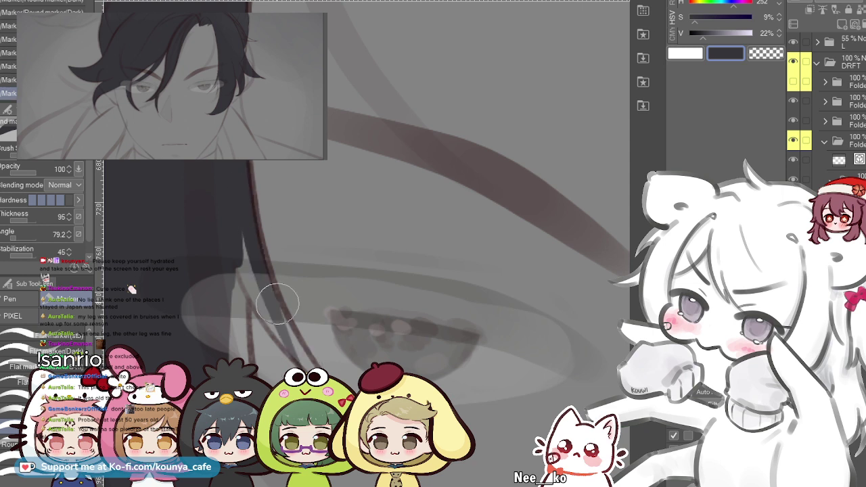
key(ctrl+z)
drag(242, 171, 281, 327)
key(ctrl+z)
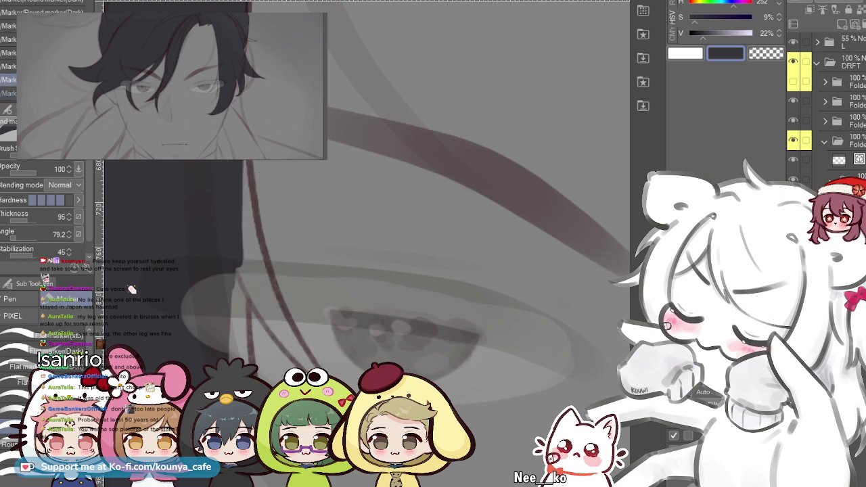
drag(245, 166, 284, 327)
key(ctrl+z)
drag(243, 165, 291, 345)
key(ctrl+z)
drag(242, 163, 297, 318)
key(ctrl+z)
drag(243, 161, 307, 321)
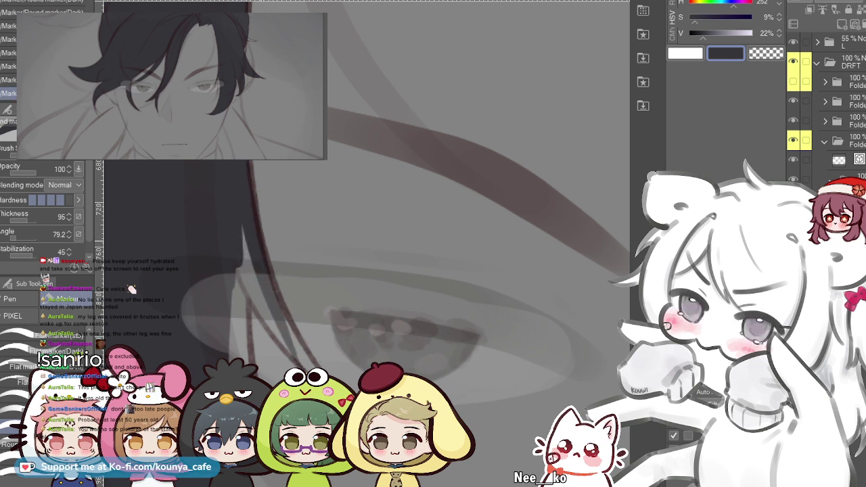
key(ctrl+z)
drag(243, 163, 296, 323)
key(ctrl+z)
- Fill the upper part of the thin strand over the eye's outer corner, following its sketch line down from the broad lock
drag(244, 164, 295, 326)
drag(246, 186, 298, 348)
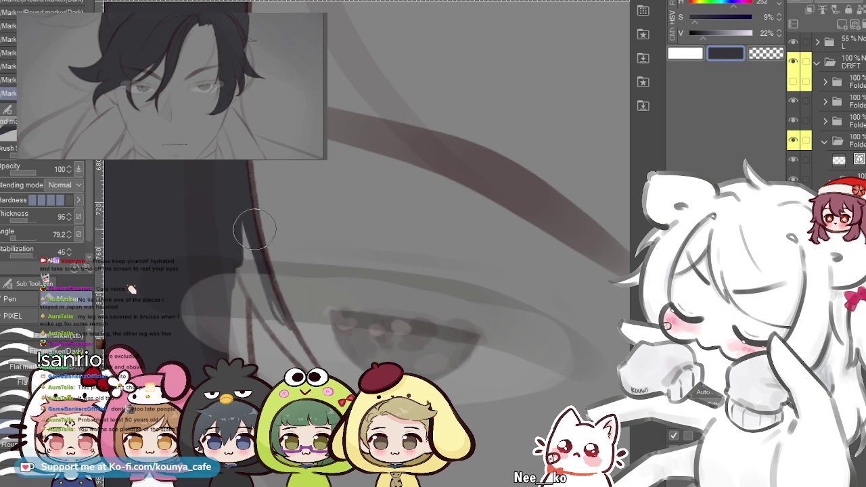
drag(230, 177, 257, 300)
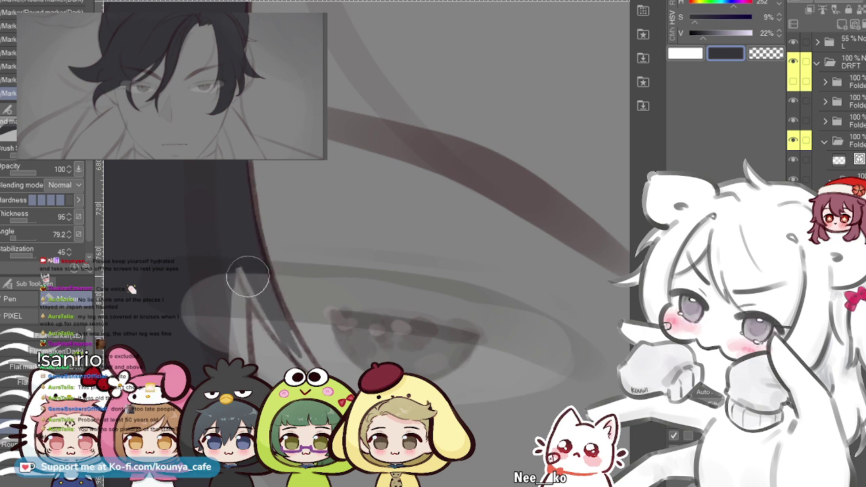
- Fill the lower part of the thin strand over the eye down to its pointed tip, reverting unsuitable strokes
scroll(308, 352, up, 2)
mouse_move(200, 180)
mouse_down()
mouse_move(305, 362)
mouse_move(280, 313)
mouse_up()
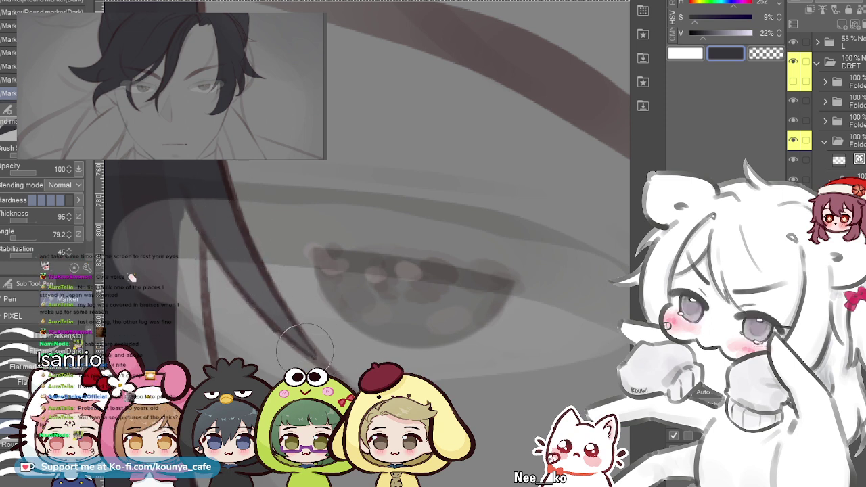
key(ctrl+z)
drag(284, 332, 317, 355)
key(ctrl+z)
drag(276, 325, 319, 354)
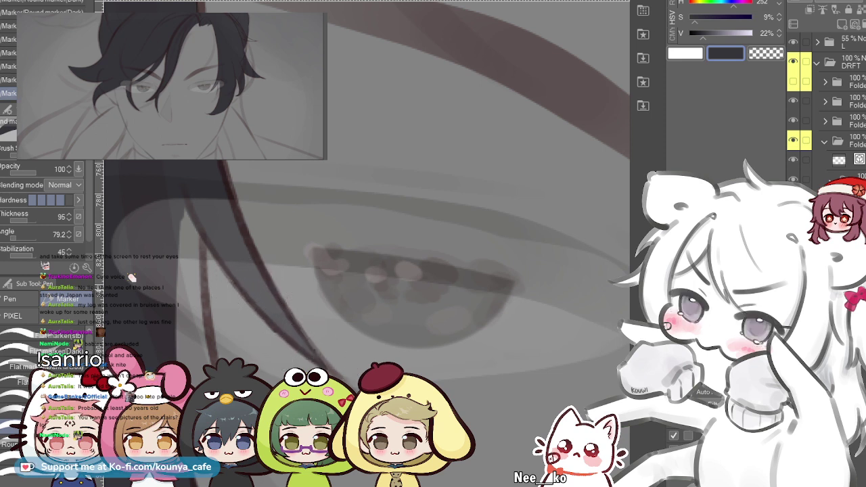
- Check the thin strand against the whole face and trim its edges toward the tip using the transparent colour
scroll(268, 317, down, 5)
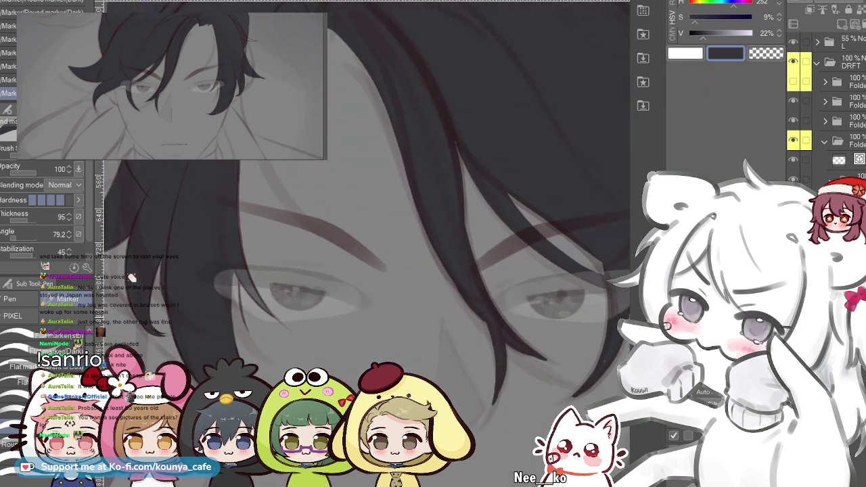
scroll(230, 312, up, 5)
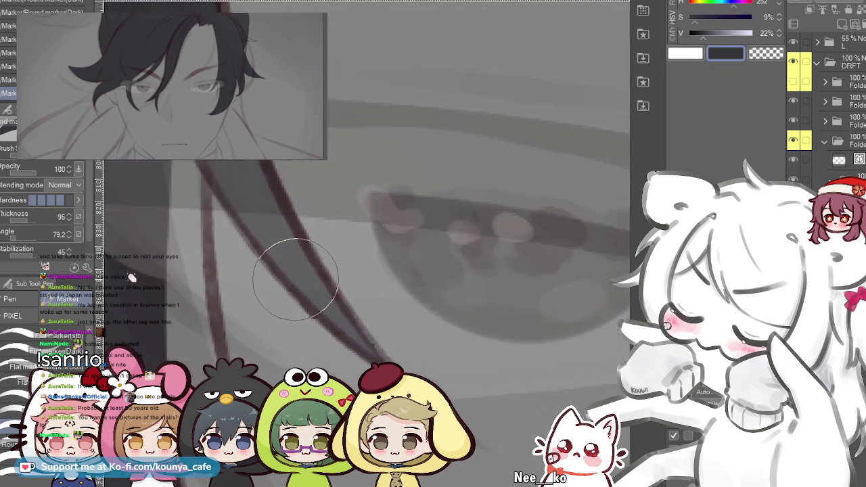
key(comma)
key(period)
key(comma)
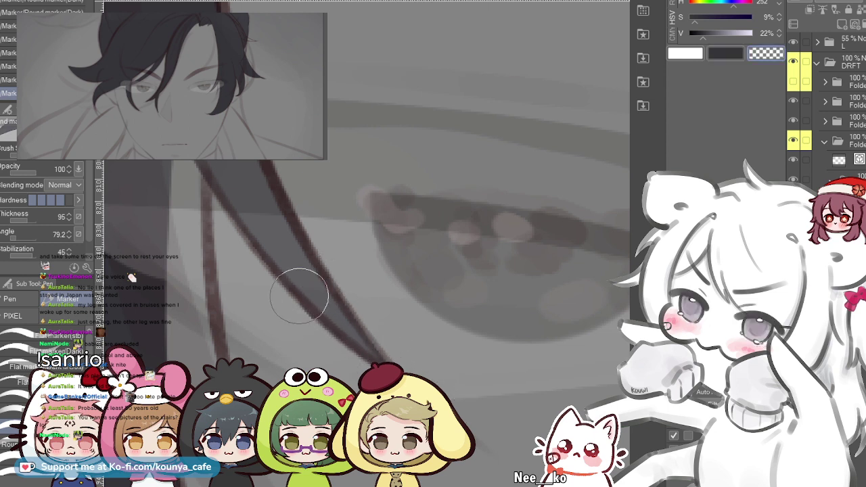
key(comma)
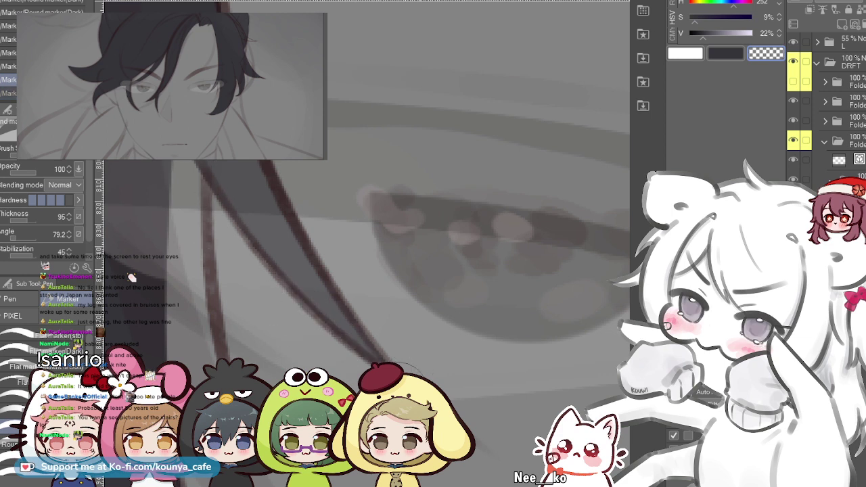
key(period)
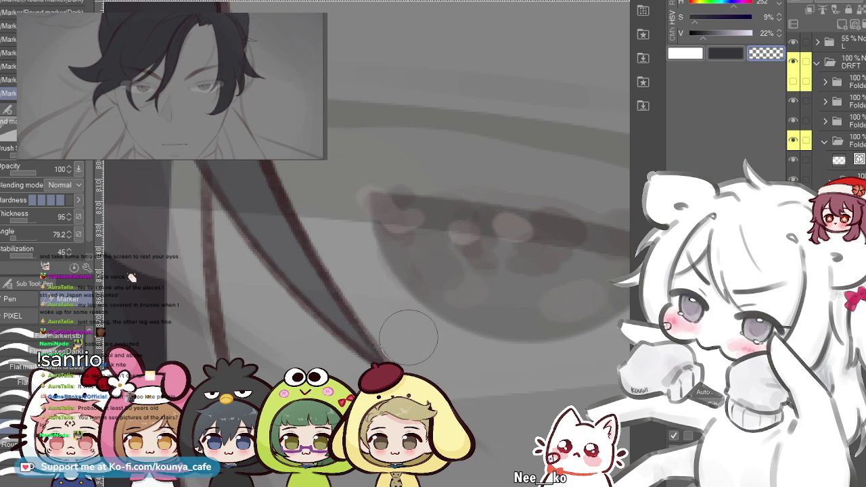
- Examine the hair strands hanging over the eyes, up close and across the whole face, in both normal and mirrored view
scroll(301, 161, down, 1)
drag(301, 161, 330, 211)
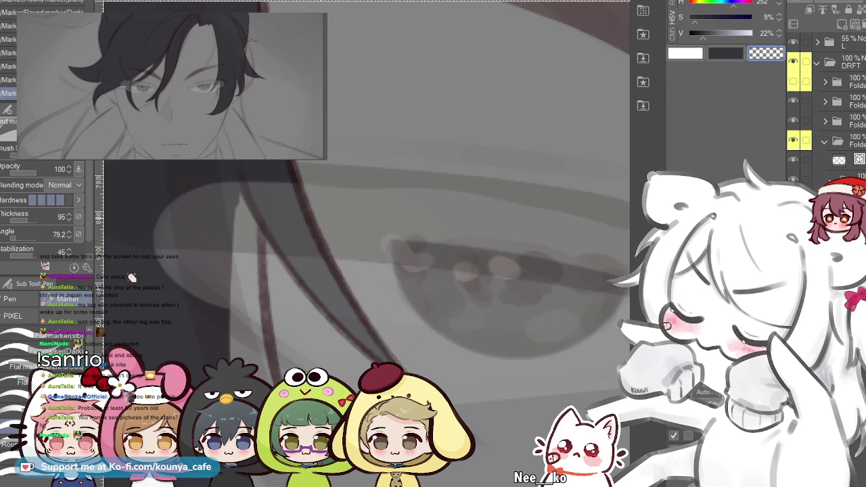
scroll(314, 217, down, 3)
scroll(365, 210, up, 2)
scroll(327, 218, up, 1)
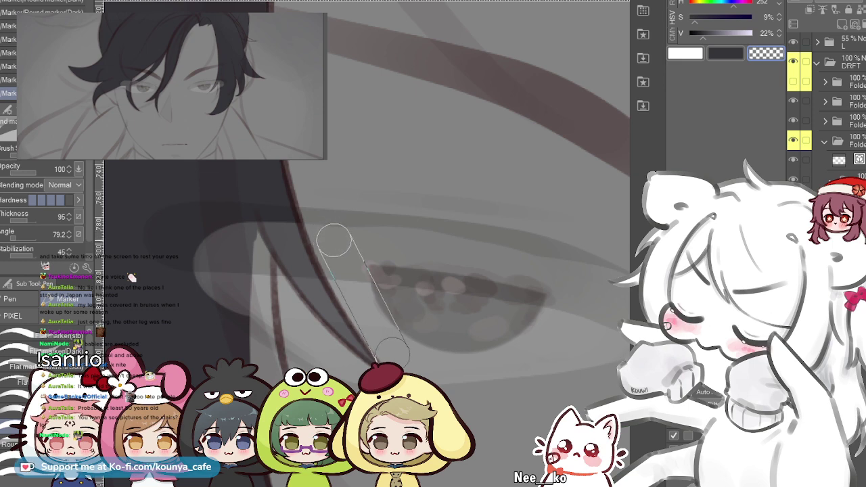
key(h)
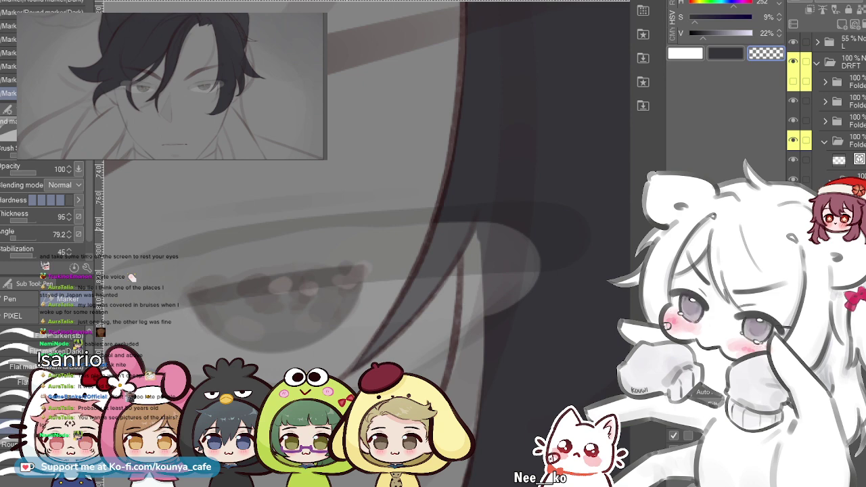
scroll(359, 237, down, 4)
drag(340, 268, 388, 305)
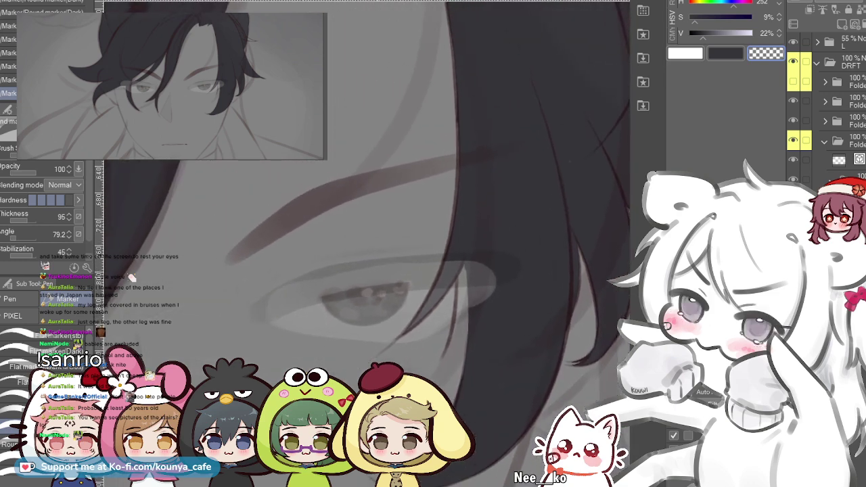
key(h)
key(ctrl+minus)
key(ctrl+minus)
scroll(365, 250, down, 3)
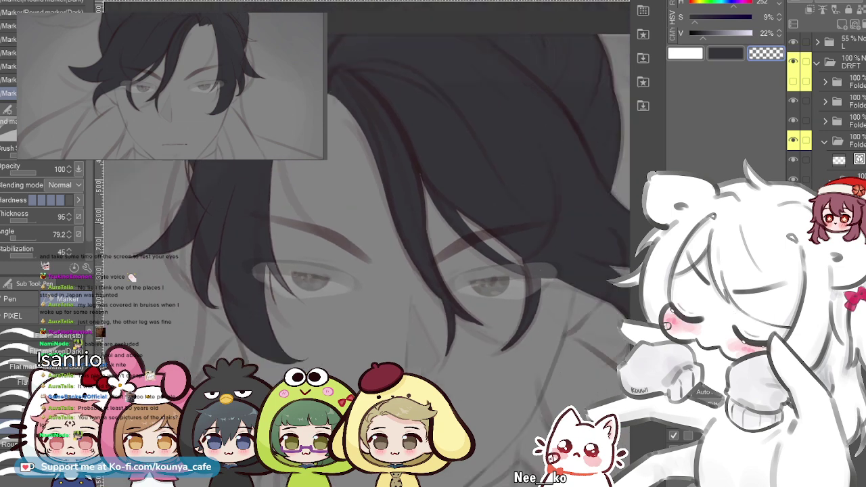
scroll(271, 247, down, 1)
drag(243, 209, 289, 232)
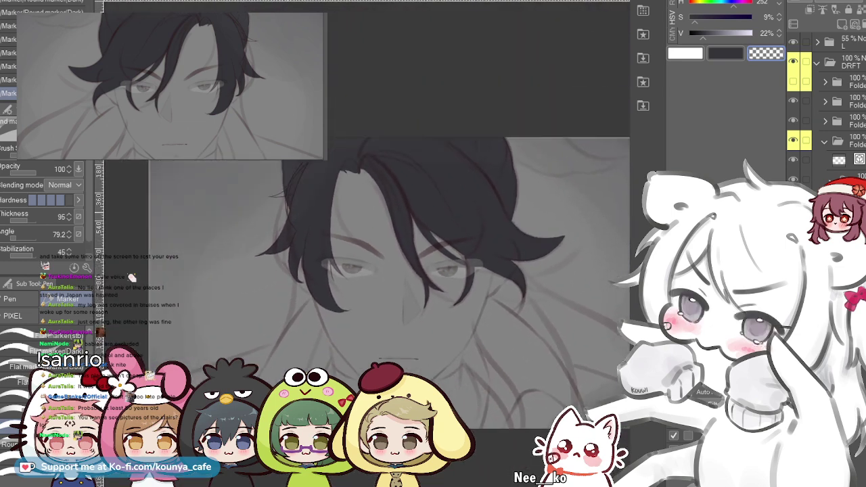
scroll(287, 219, up, 5)
scroll(302, 201, up, 3)
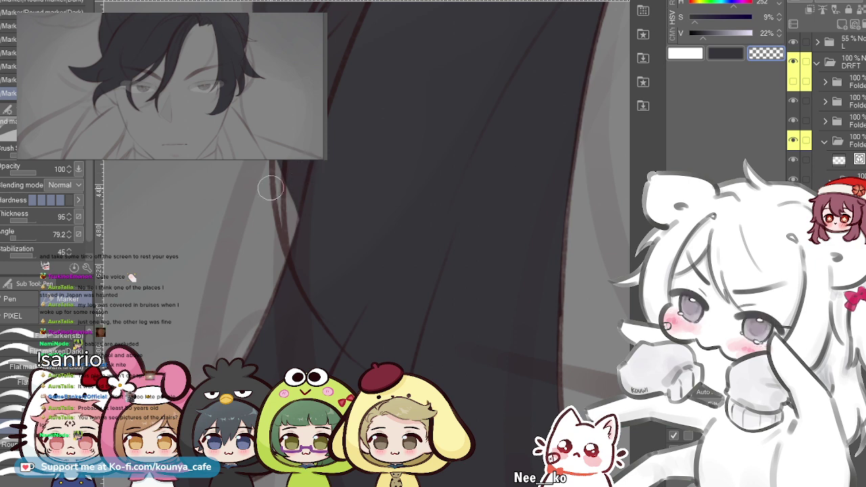
scroll(338, 87, up, 2)
scroll(348, 251, down, 1)
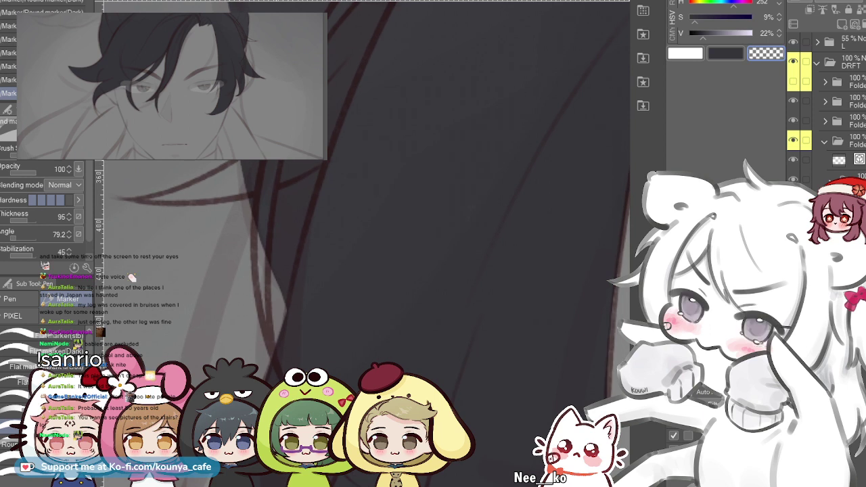
scroll(271, 203, up, 1)
scroll(264, 242, up, 1)
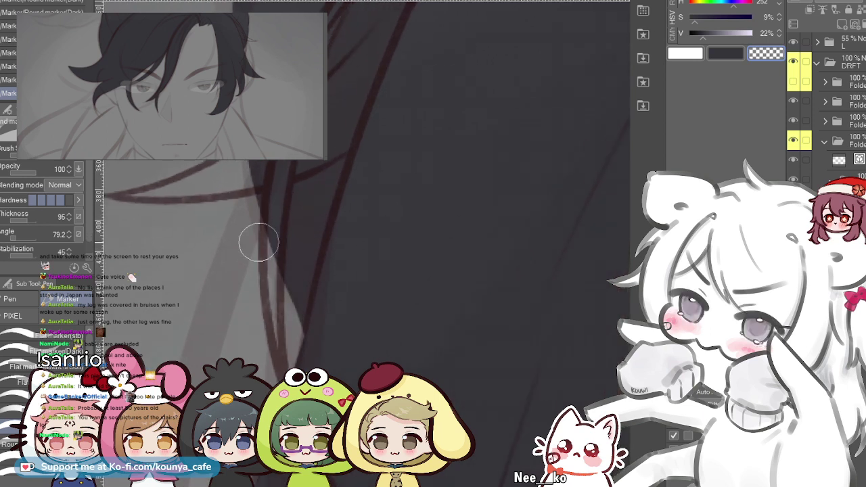
scroll(265, 241, up, 3)
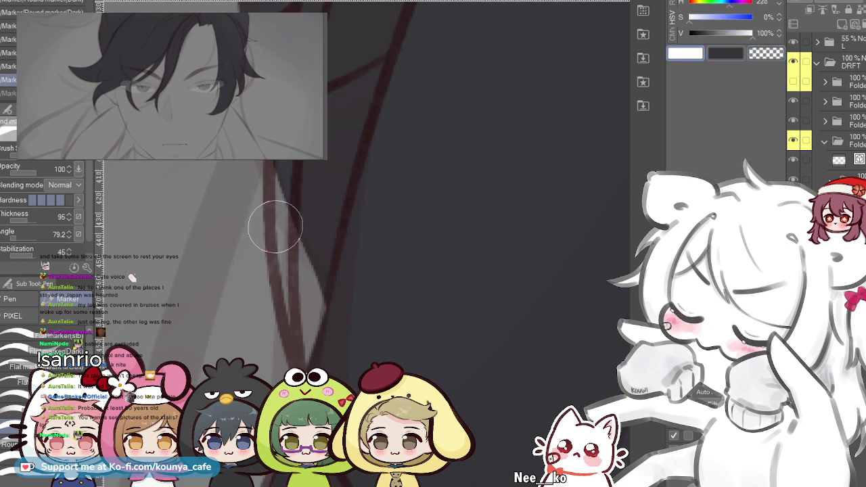
drag(269, 154, 301, 370)
key(ctrl+z)
drag(269, 156, 299, 369)
key(ctrl+z)
drag(268, 155, 300, 369)
key(ctrl+z)
drag(269, 155, 304, 373)
key(ctrl+z)
key(ctrl+y)
key(ctrl+z)
key(ctrl+y)
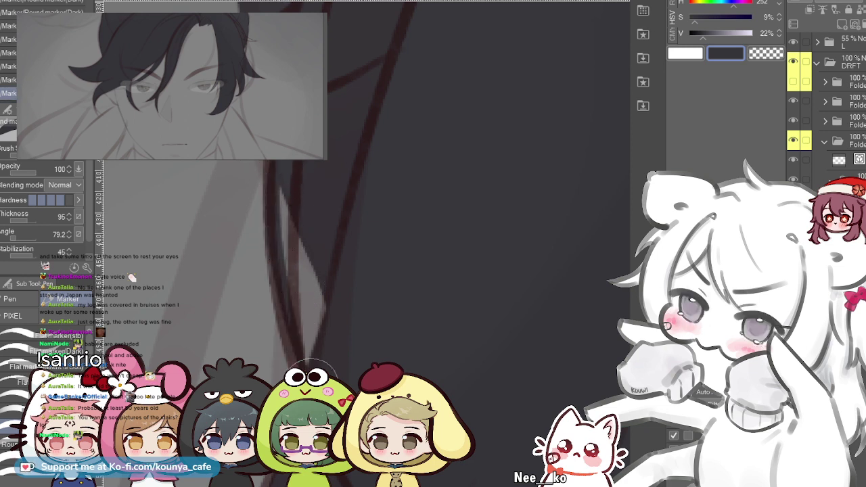
scroll(289, 212, up, 1)
key(ctrl+z)
drag(290, 212, 317, 177)
key(ctrl+z)
key(ctrl+z)
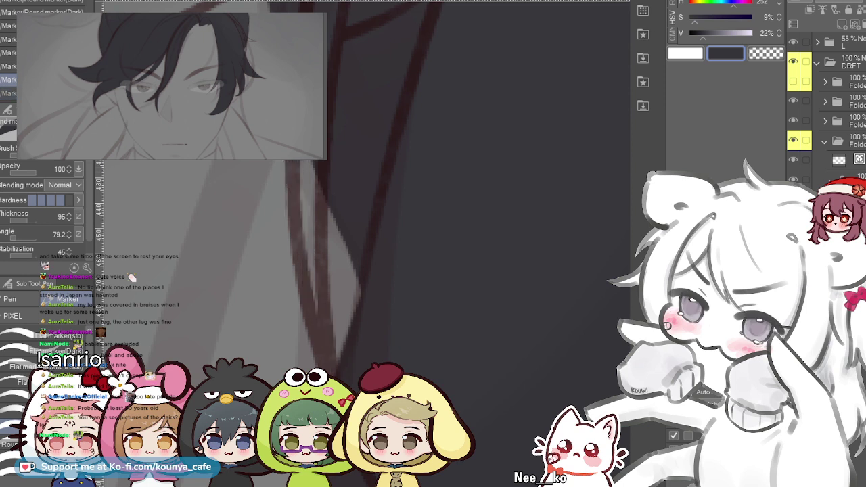
- Fill the narrow strand between its two outlines at the outer side of the hair with the dark hair colour
drag(298, 129, 319, 369)
key(ctrl+z)
drag(303, 102, 327, 372)
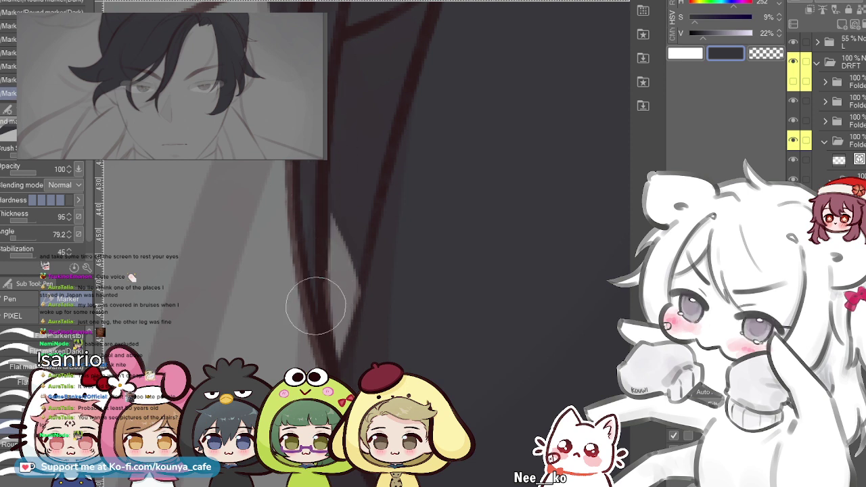
key(ctrl+z)
drag(311, 142, 335, 150)
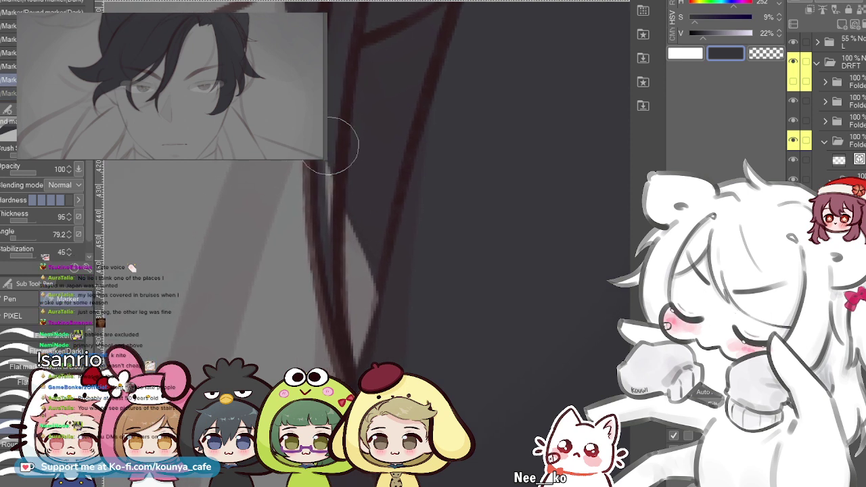
key(ctrl+y)
scroll(336, 145, down, 2)
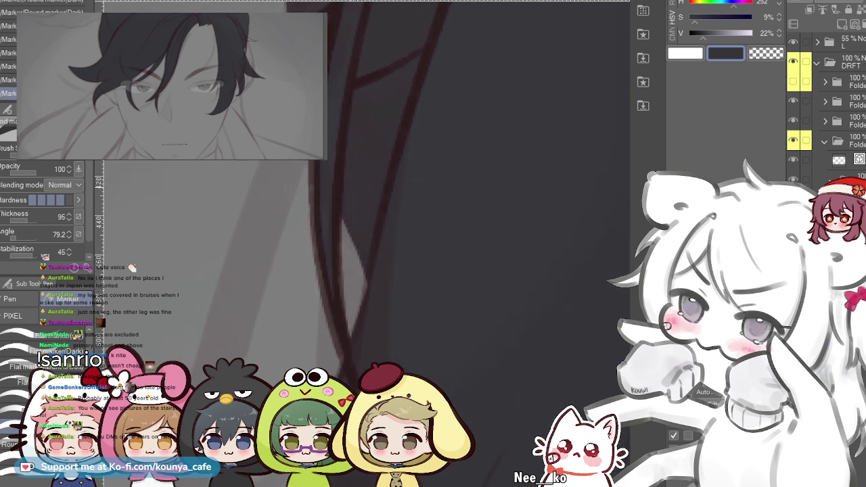
drag(358, 257, 354, 258)
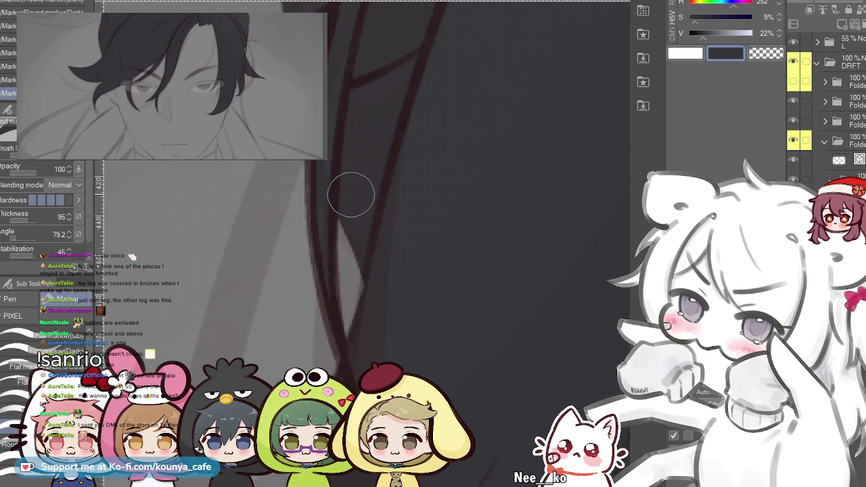
- Repaint the outer edge of the narrow side strand down to its tip in the dark hair colour
scroll(351, 195, up, 2)
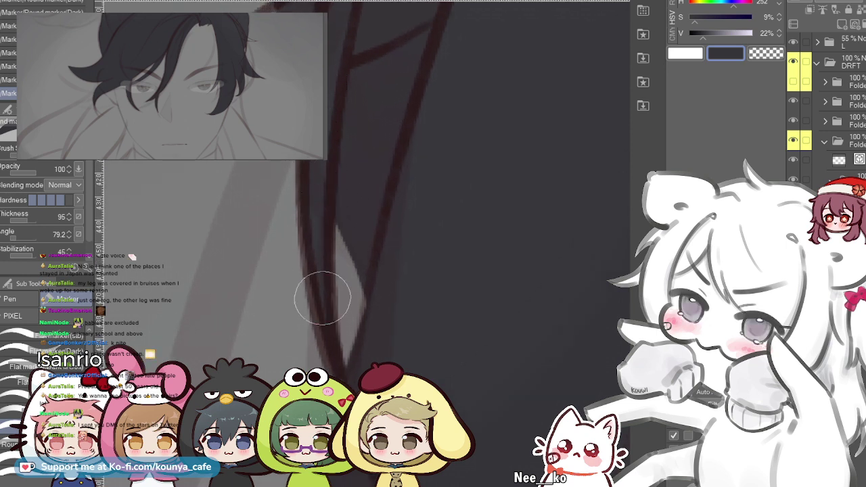
key(ctrl+z)
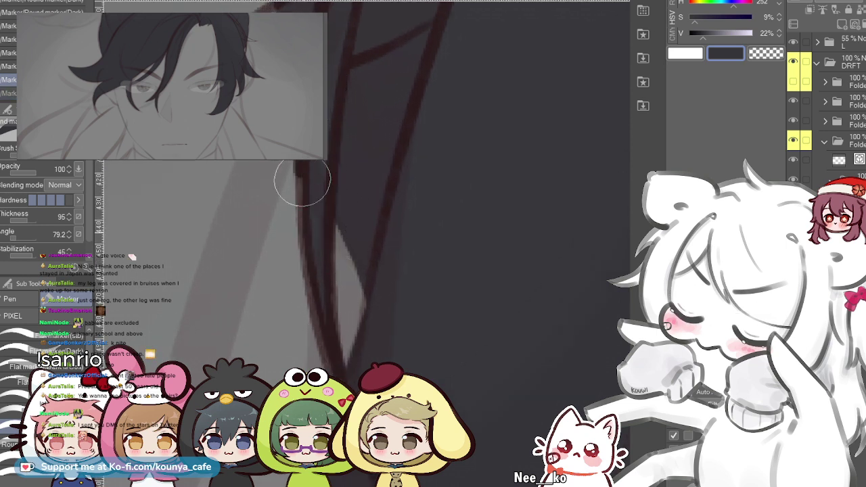
drag(306, 136, 330, 365)
key(ctrl+z)
drag(311, 222, 337, 369)
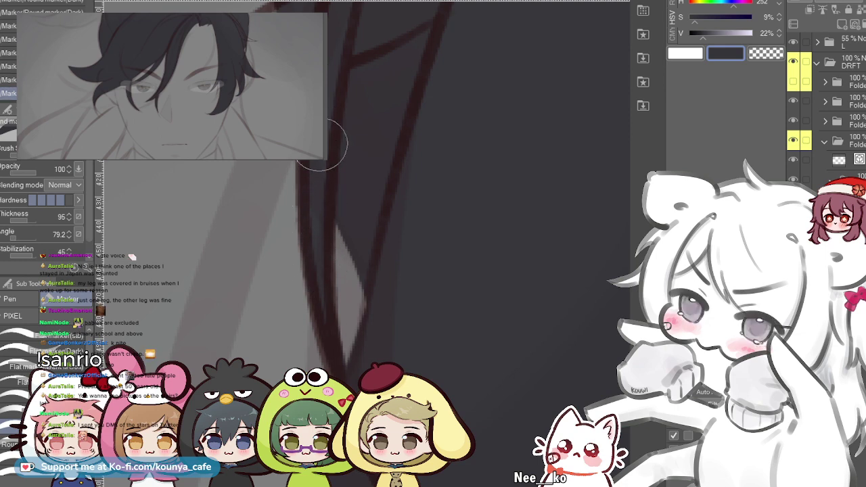
- Mirror the canvas view and paint a dark stroke along the upper outline of the pointed flyaway tuft
scroll(320, 146, down, 2)
drag(319, 145, 319, 257)
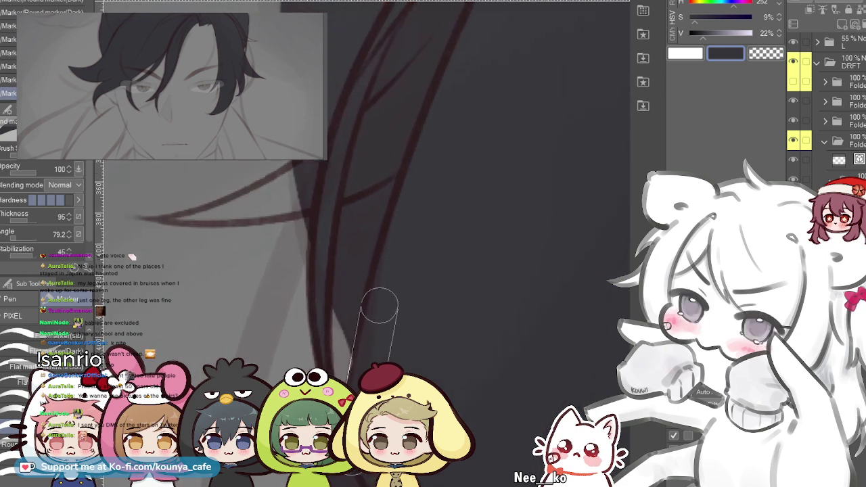
key(h)
drag(433, 189, 315, 290)
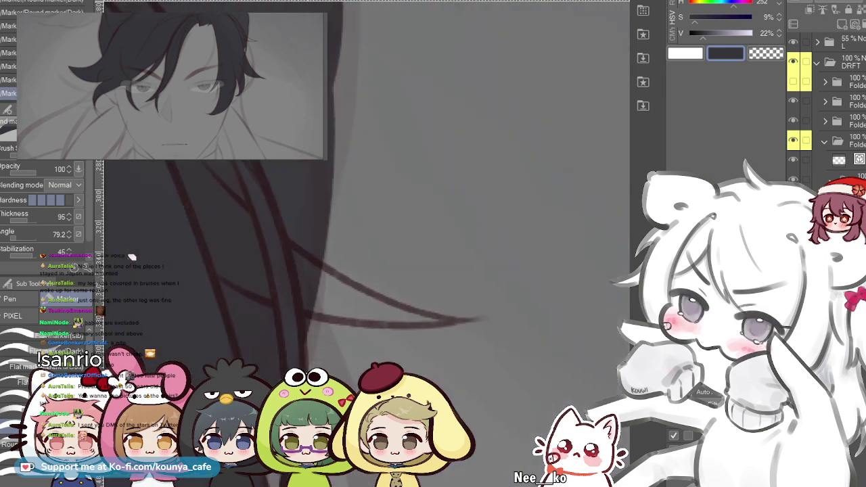
scroll(343, 295, up, 1)
drag(266, 243, 409, 317)
key(ctrl+z)
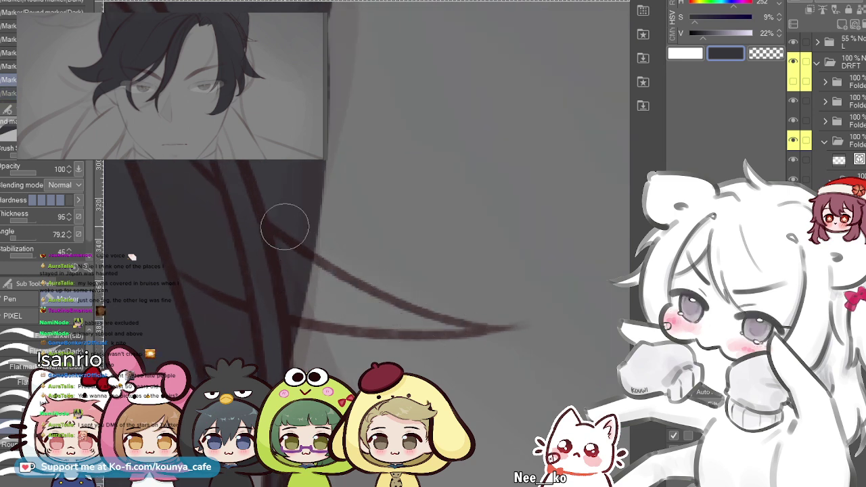
key(ctrl+z)
drag(308, 265, 478, 322)
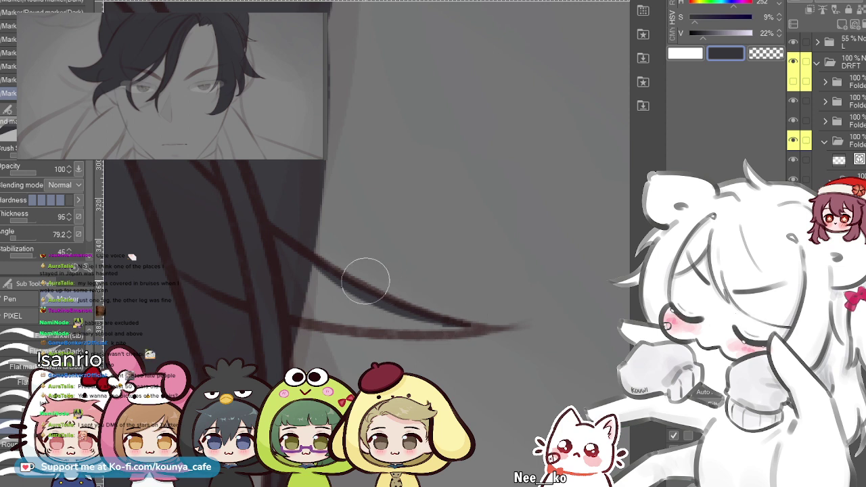
- Redo the dark colouring along the flyaway tuft's upper edge, following the sketch line out toward its tip
scroll(346, 284, up, 1)
key(ctrl+z)
mouse_move(264, 234)
mouse_down()
mouse_move(433, 332)
mouse_move(531, 344)
mouse_up()
key(ctrl+z)
drag(262, 240, 515, 332)
key(ctrl+z)
mouse_move(276, 232)
mouse_down()
mouse_move(316, 275)
mouse_move(531, 347)
mouse_up()
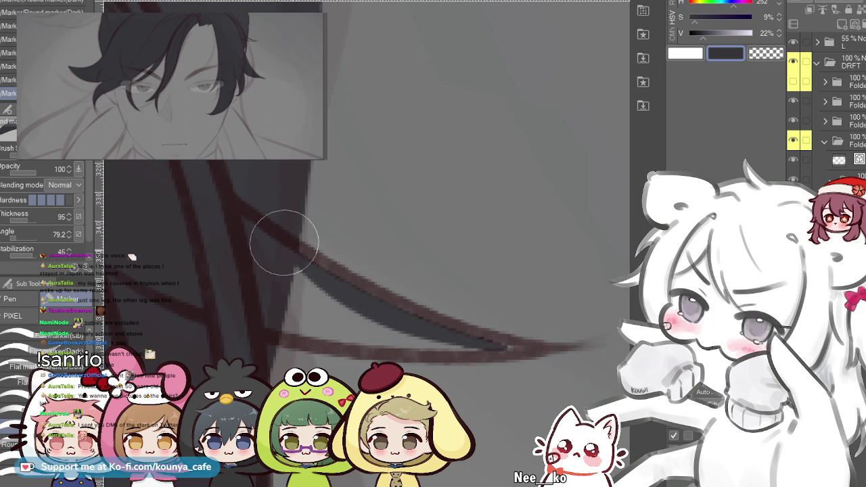
drag(271, 237, 575, 346)
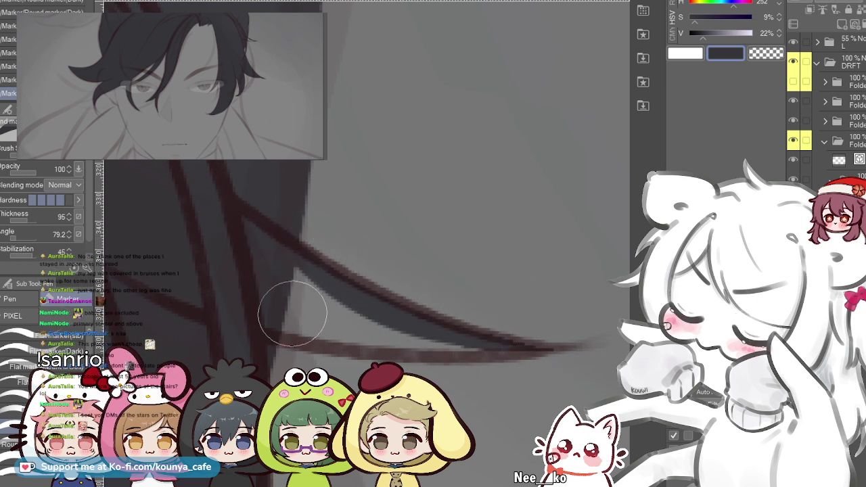
- Paint the flyaway tuft's lower edge and fill the gap between both edges with the dark hair colour
drag(315, 324, 278, 331)
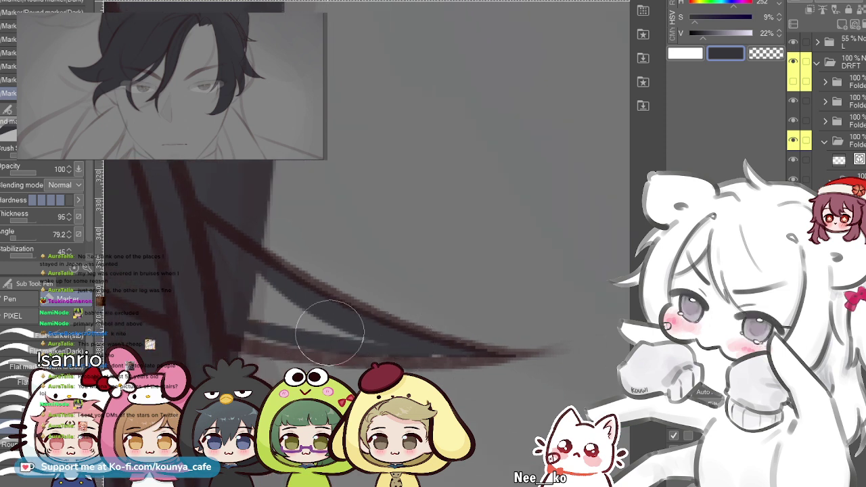
drag(214, 335, 417, 353)
key(ctrl+z)
drag(212, 333, 477, 358)
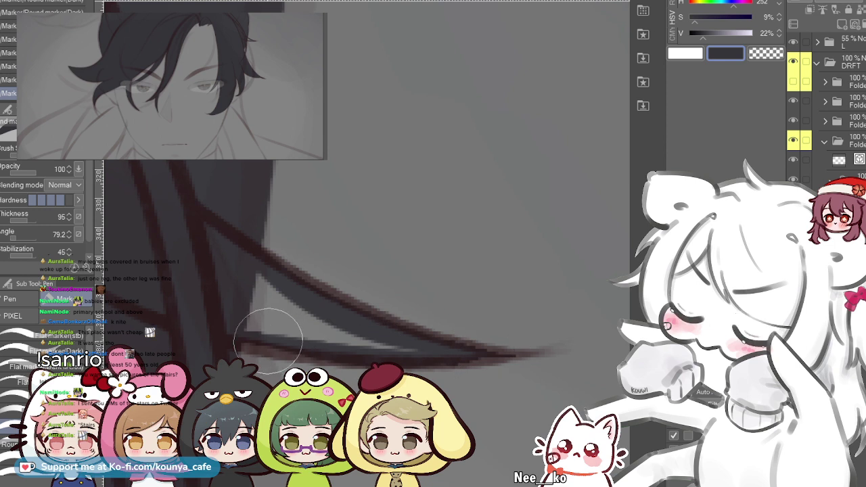
key(ctrl+z)
drag(209, 324, 468, 342)
key(ctrl+z)
mouse_move(237, 330)
mouse_down()
mouse_move(386, 338)
mouse_move(487, 359)
mouse_up()
key(ctrl+z)
drag(232, 329, 487, 357)
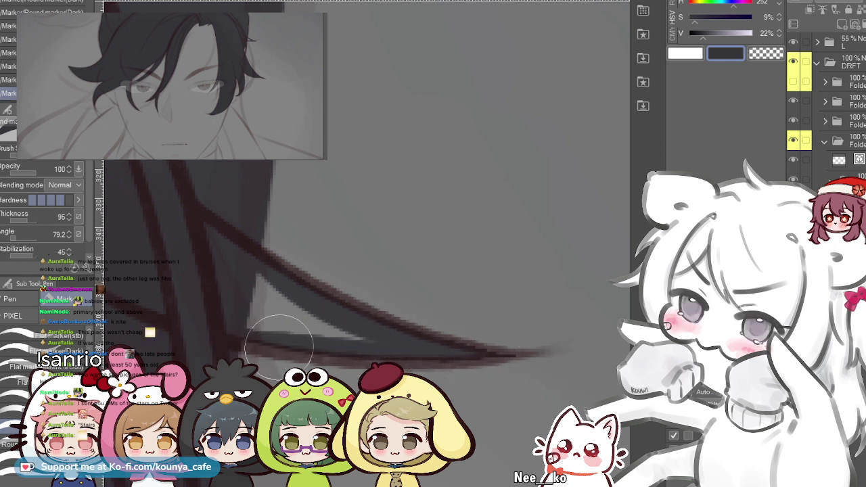
key(ctrl+z)
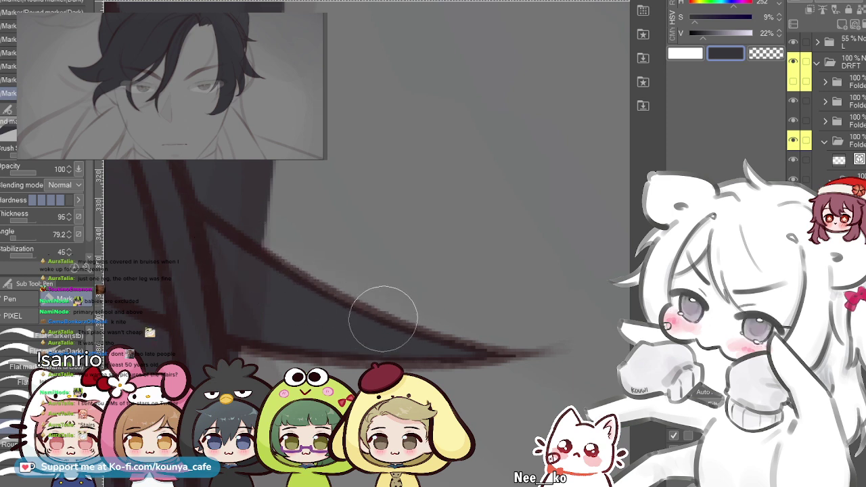
drag(287, 305, 296, 286)
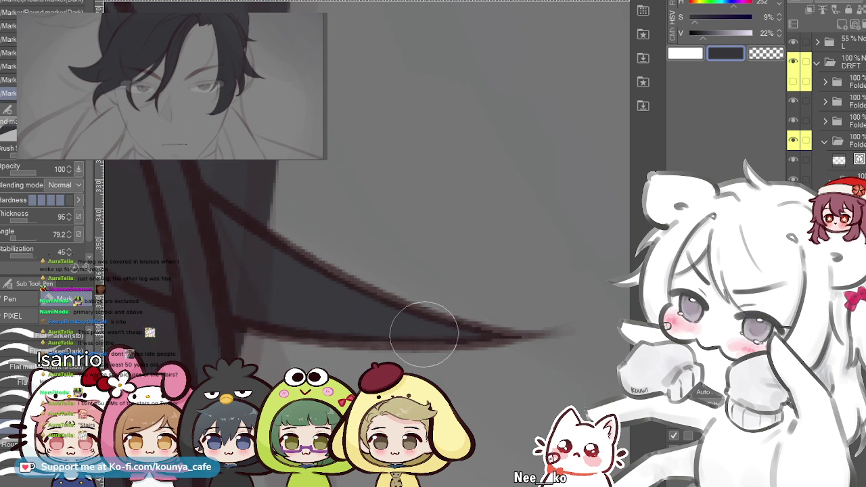
- Check the filled flyaway tuft against the overall hair silhouette and face in mirrored view
scroll(327, 284, down, 5)
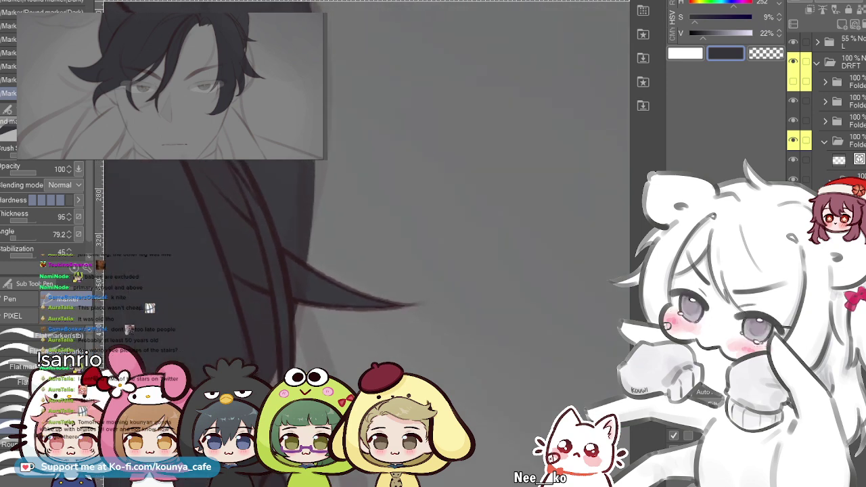
scroll(305, 271, down, 3)
scroll(308, 299, down, 1)
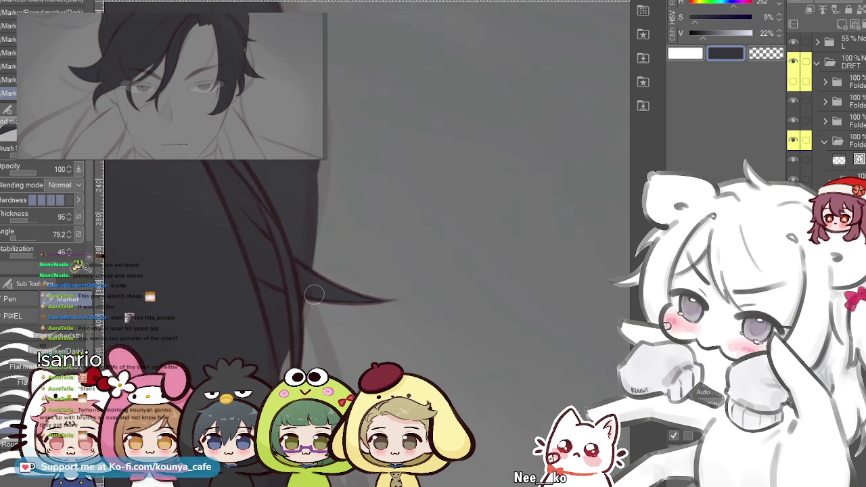
scroll(365, 270, down, 3)
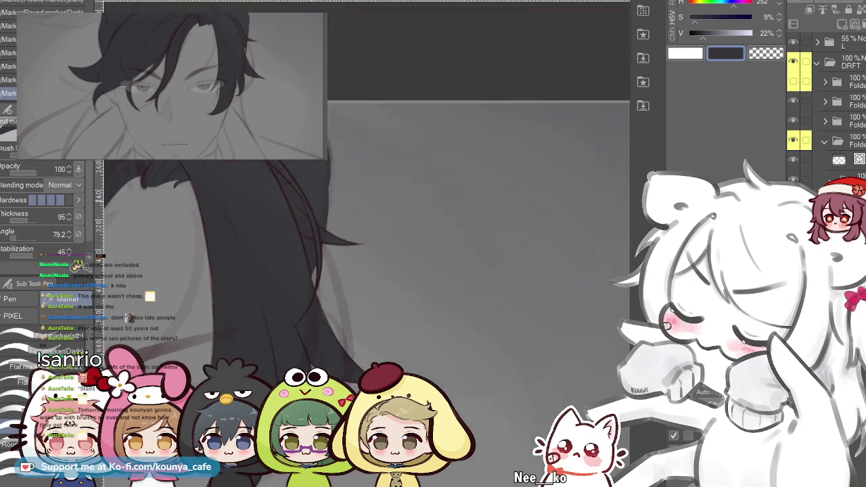
scroll(365, 270, down, 4)
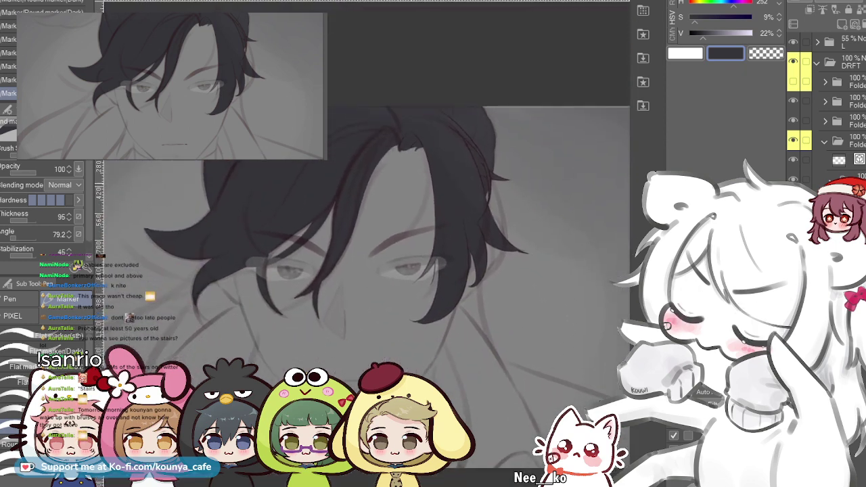
scroll(365, 270, up, 2)
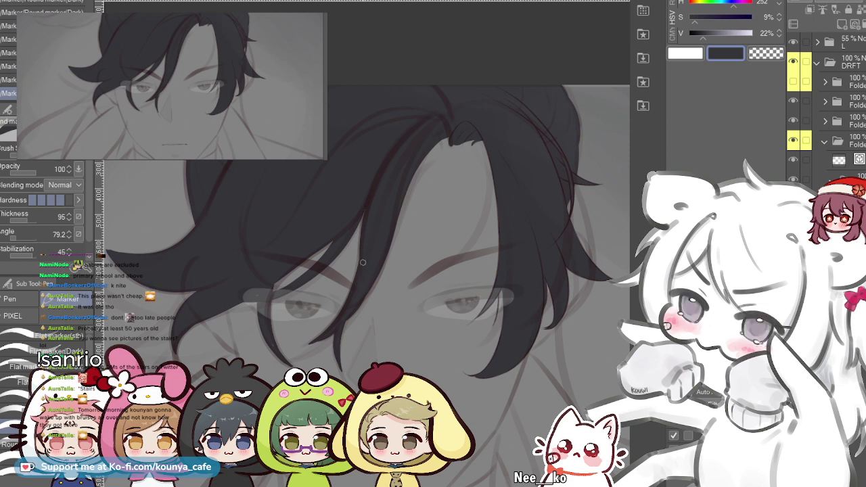
drag(466, 333, 410, 314)
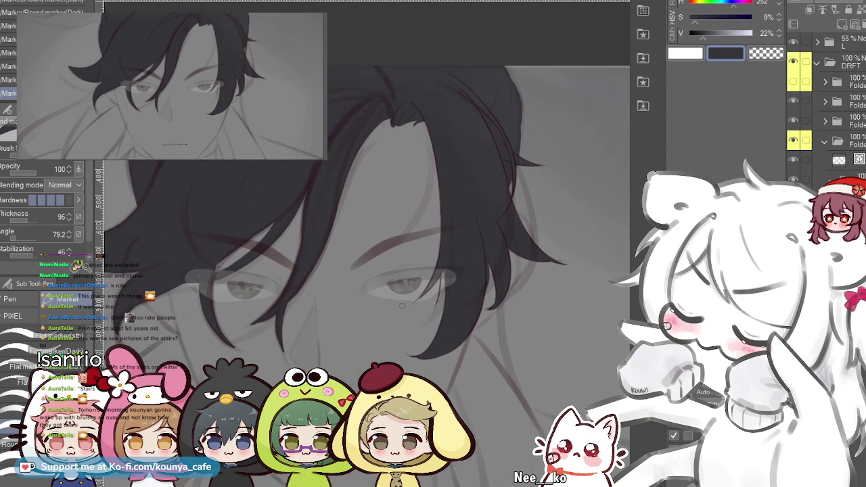
scroll(412, 214, up, 5)
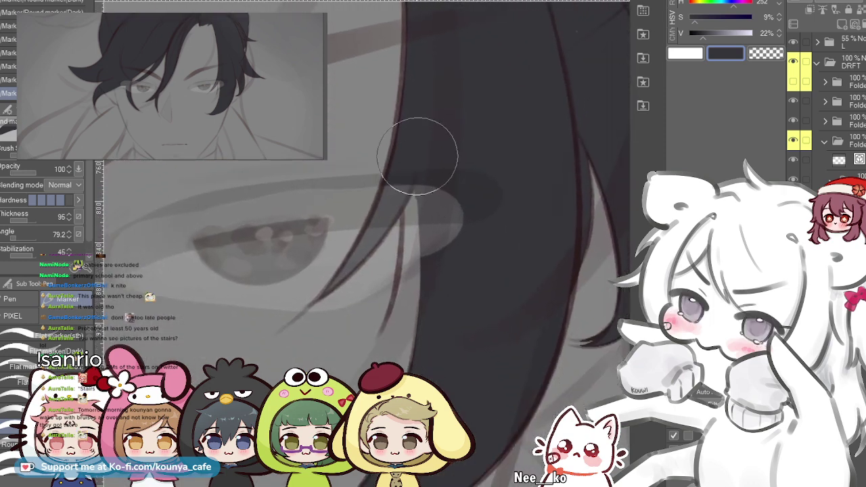
scroll(418, 195, up, 3)
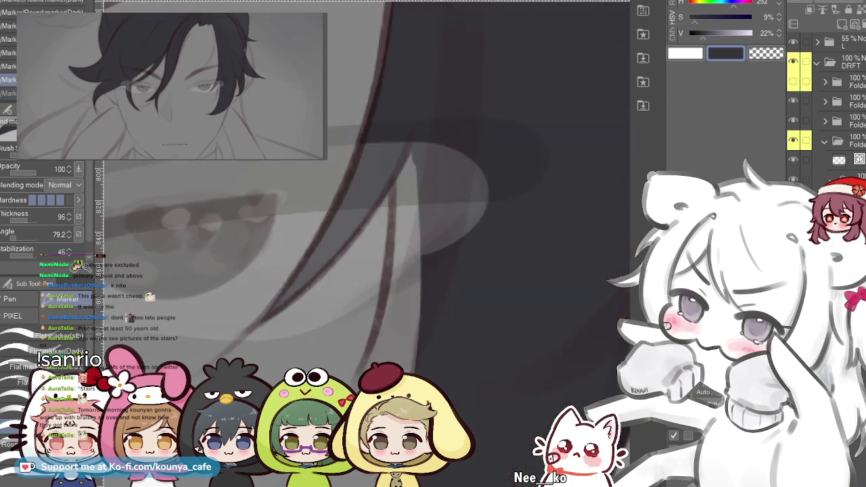
drag(418, 194, 401, 191)
drag(350, 158, 340, 347)
key(ctrl+z)
scroll(358, 203, up, 1)
scroll(354, 335, up, 1)
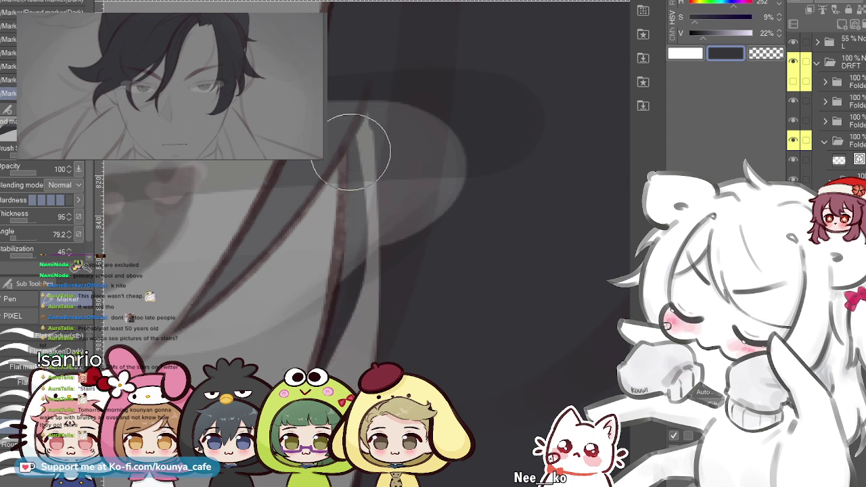
drag(352, 141, 330, 372)
key(ctrl+z)
mouse_move(353, 142)
mouse_down()
mouse_move(336, 325)
mouse_move(326, 376)
mouse_up()
key(ctrl+z)
drag(352, 135, 324, 376)
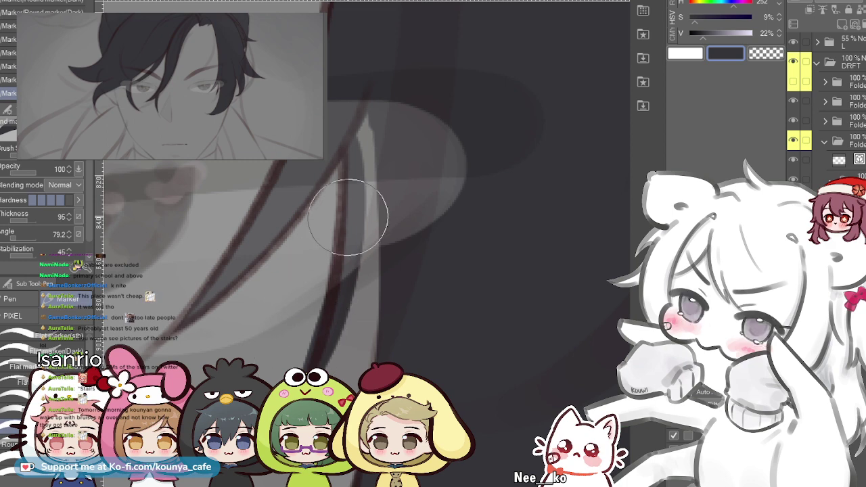
key(ctrl+z)
drag(343, 139, 299, 366)
key(ctrl+z)
scroll(357, 182, up, 1)
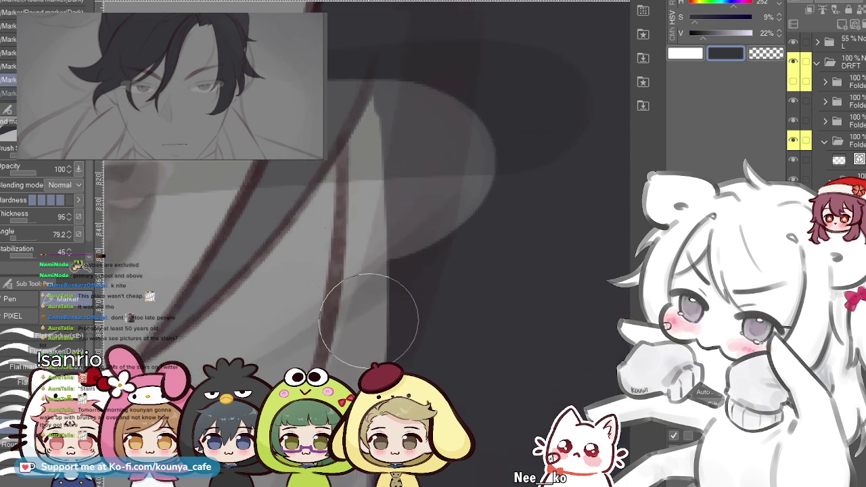
- Mirror the canvas view and paint the lower length of the thin strand beside the eye in the dark hair colour
key(shift+h)
drag(352, 310, 298, 259)
drag(361, 69, 347, 284)
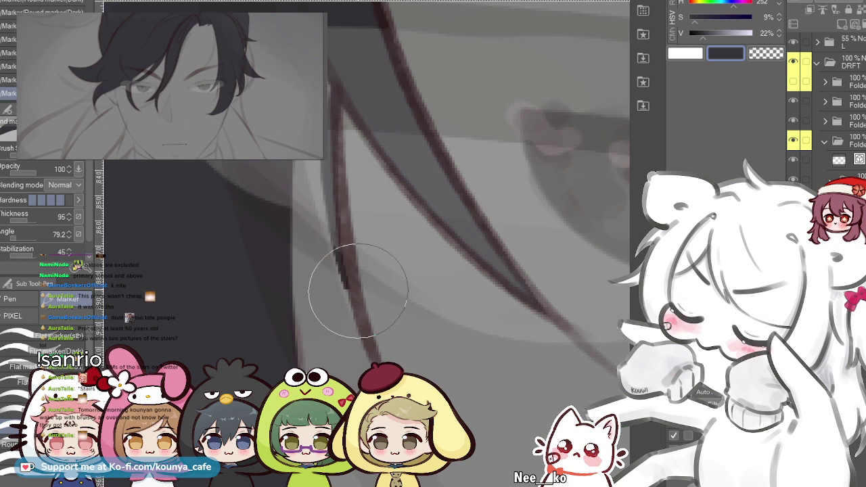
key(ctrl+z)
drag(358, 91, 355, 369)
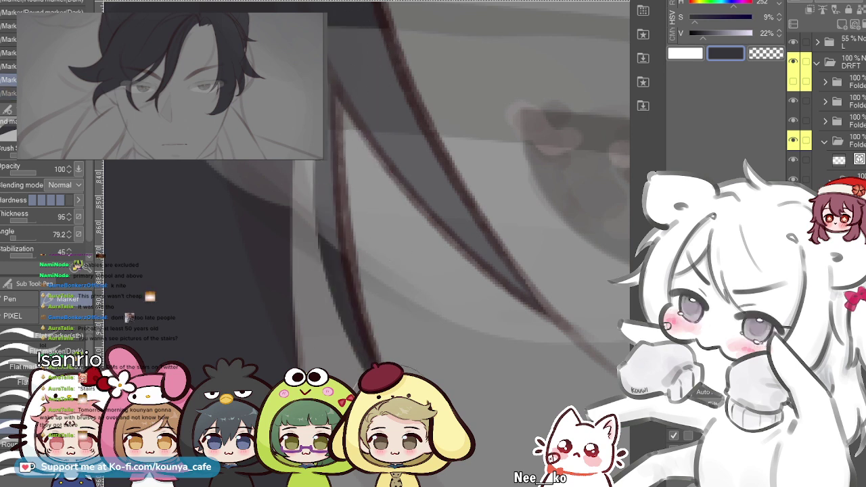
key(ctrl+z)
mouse_move(338, 76)
mouse_down()
mouse_move(349, 318)
mouse_move(365, 372)
mouse_move(335, 131)
mouse_move(384, 369)
mouse_up()
key(ctrl+z)
key(ctrl+z)
mouse_move(355, 50)
mouse_down()
mouse_move(347, 313)
mouse_move(372, 368)
mouse_up()
key(ctrl+z)
drag(348, 64, 373, 365)
key(ctrl+z)
mouse_move(343, 61)
mouse_down()
mouse_move(327, 177)
mouse_move(372, 369)
mouse_up()
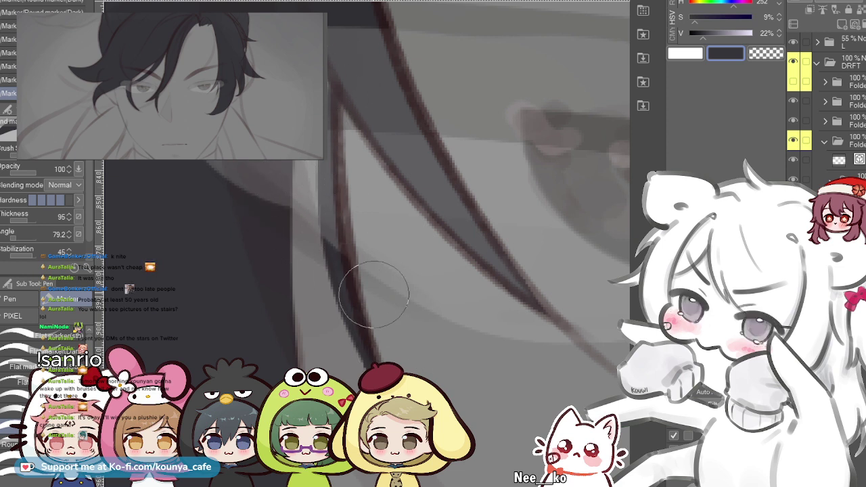
key(ctrl+z)
key(ctrl+z)
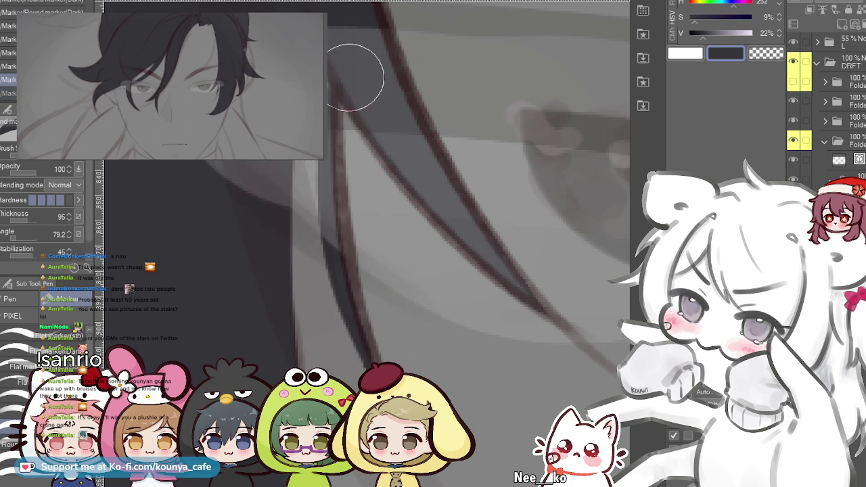
- Refine the thin strand's dark edge along its sketch line, tapering it toward the tip
drag(335, 162, 389, 350)
key(ctrl+z)
drag(340, 103, 389, 345)
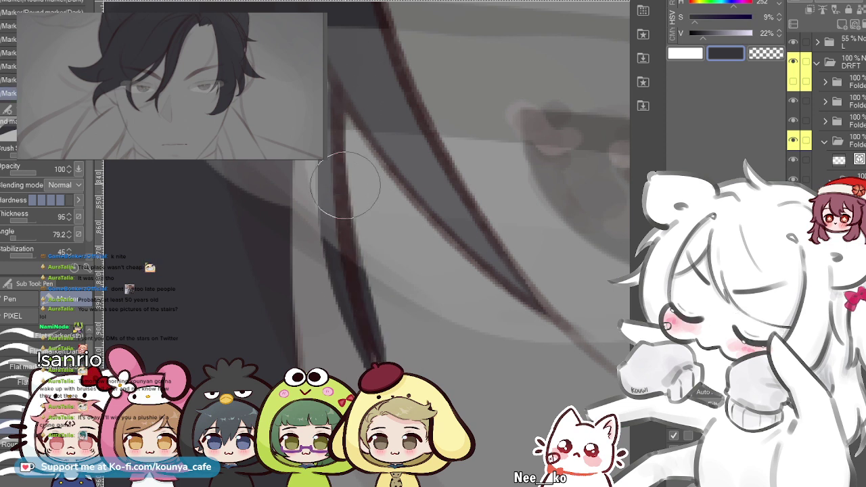
key(ctrl+z)
drag(348, 74, 353, 309)
key(ctrl+z)
mouse_move(348, 97)
mouse_down()
mouse_move(329, 121)
mouse_move(365, 347)
mouse_up()
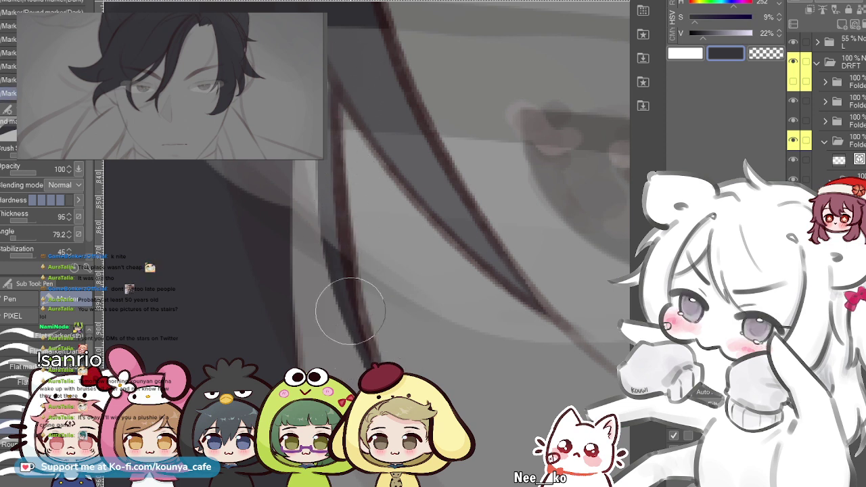
key(ctrl+z)
drag(343, 93, 390, 358)
key(ctrl+z)
drag(348, 88, 387, 385)
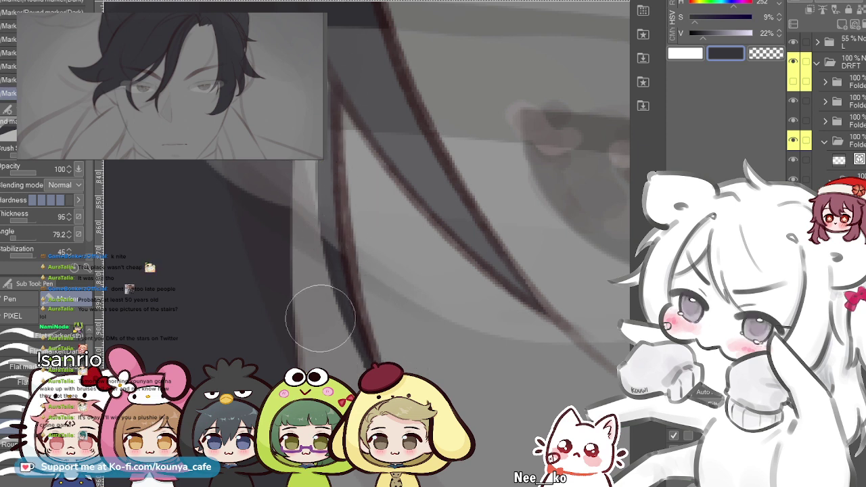
- Paint a curved stroke from the large side lock to the thin strand's tip and fill the gap between them with dark hair colour
drag(278, 223, 341, 365)
key(ctrl+z)
drag(279, 215, 382, 368)
key(ctrl+z)
drag(276, 223, 374, 367)
key(ctrl+z)
drag(279, 230, 360, 378)
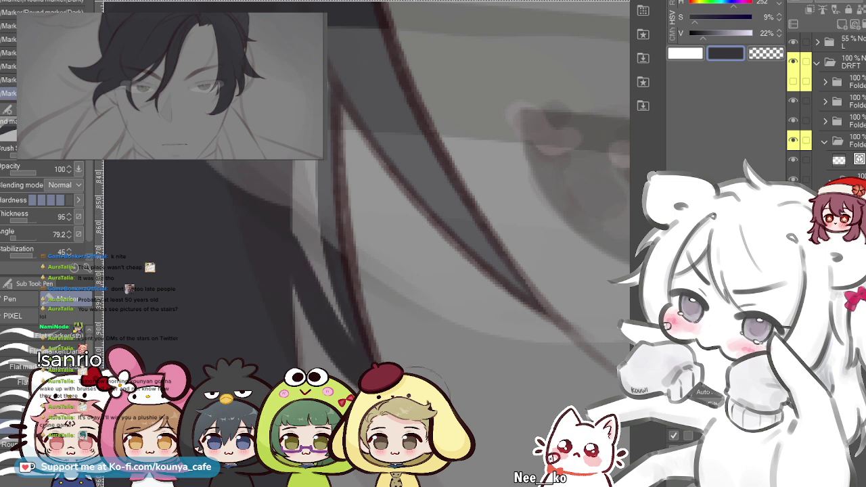
key(ctrl+z)
drag(277, 228, 379, 389)
key(ctrl+z)
drag(276, 221, 393, 400)
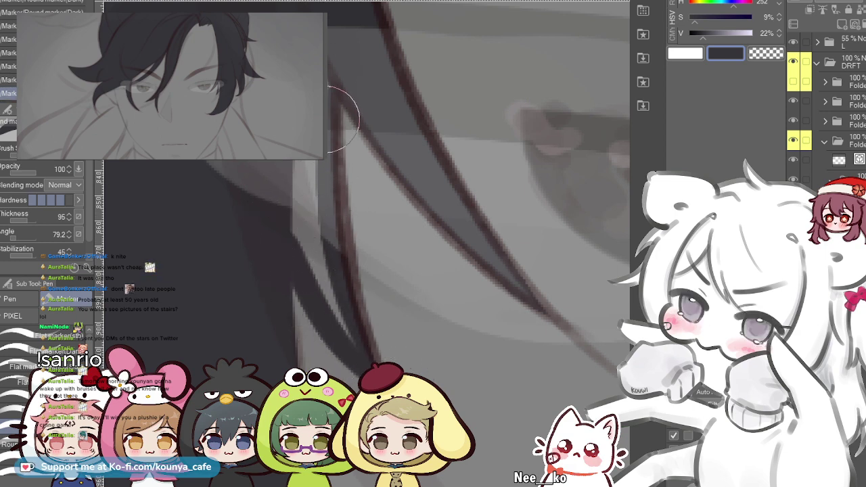
key(g)
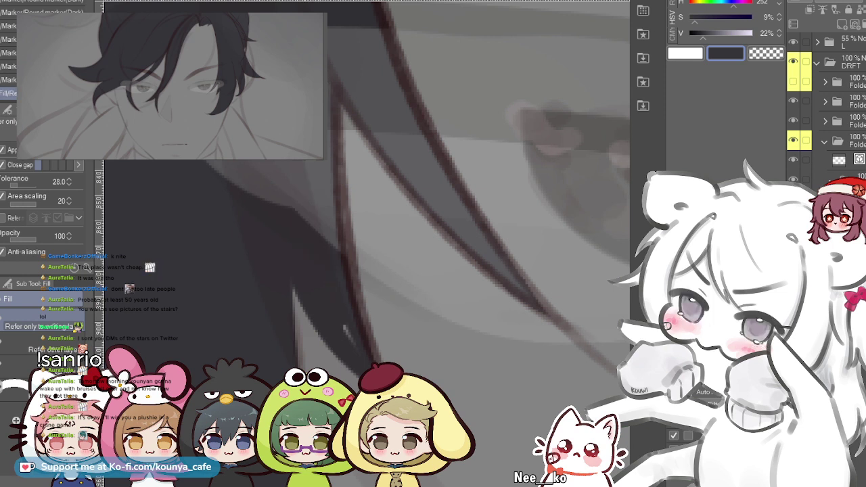
key(p)
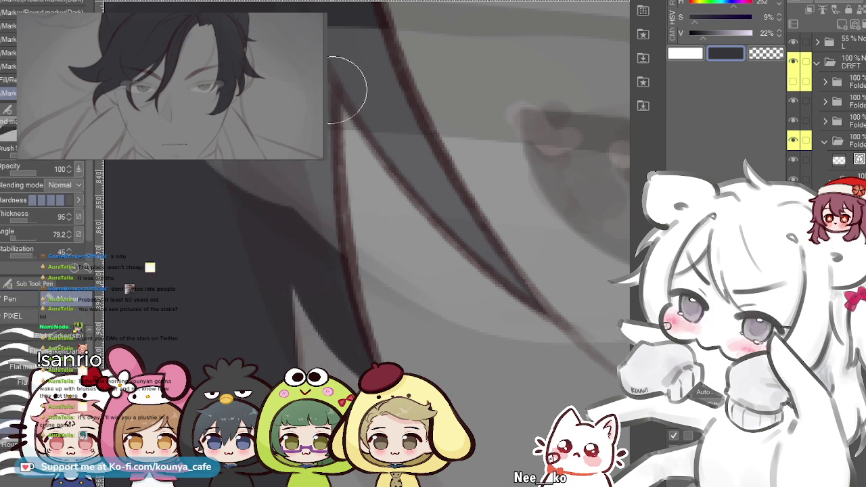
- Return the canvas to its unmirrored view and soften the hair edge at the forehead parting with a softer marker
scroll(349, 100, down, 6)
drag(379, 203, 367, 320)
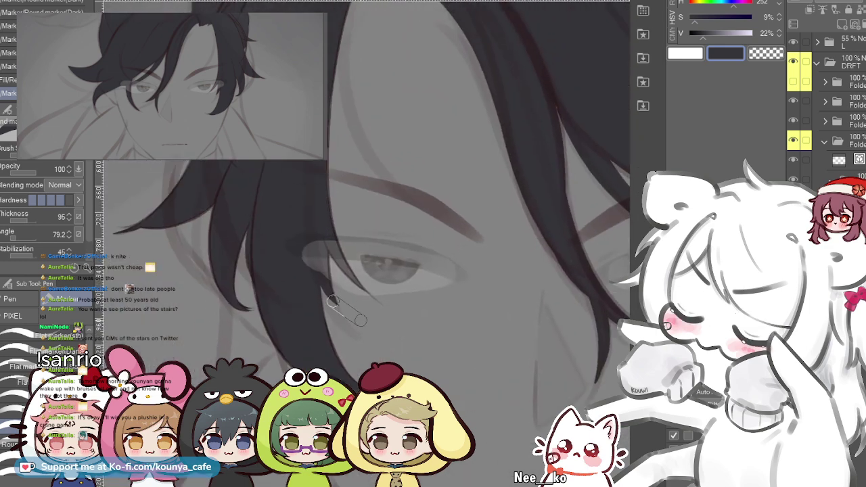
key(h)
scroll(365, 243, down, 5)
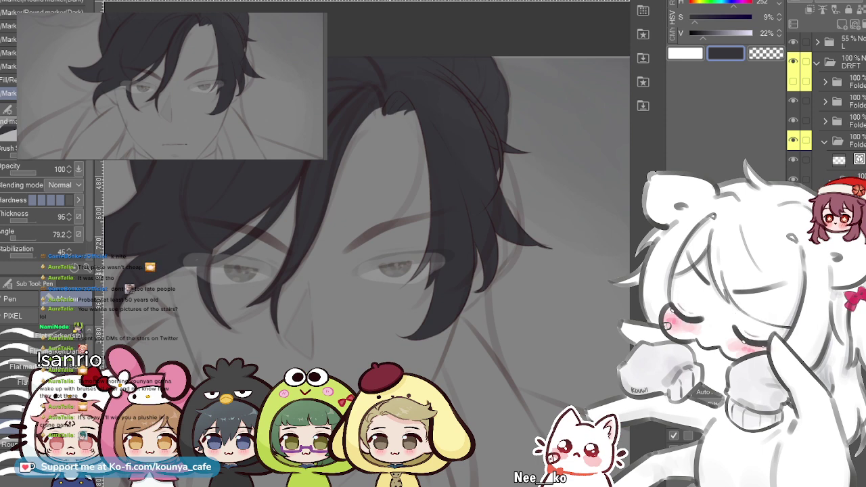
scroll(411, 109, up, 3)
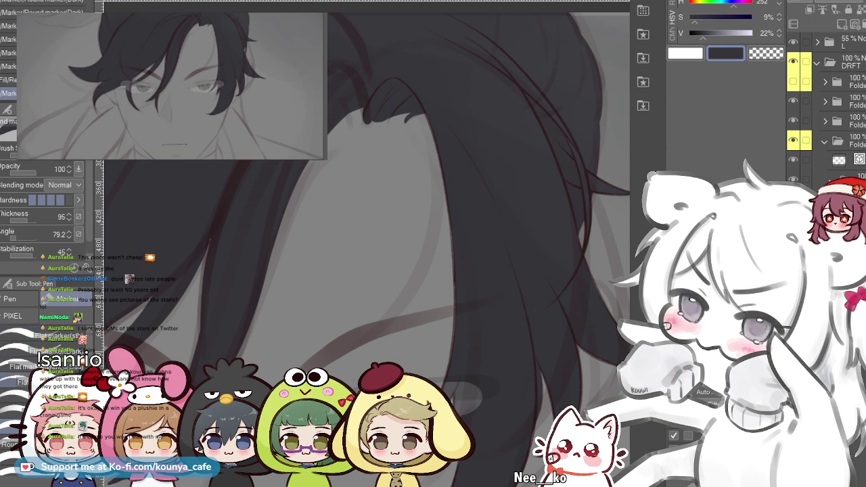
click(13, 411)
drag(406, 202, 340, 302)
mouse_move(377, 214)
mouse_down()
mouse_move(347, 234)
mouse_move(340, 215)
mouse_up()
drag(274, 215, 305, 205)
- Reduce the brush size and refine the lower edge of the small parting tuft with dark strokes
key([)
key([)
key([)
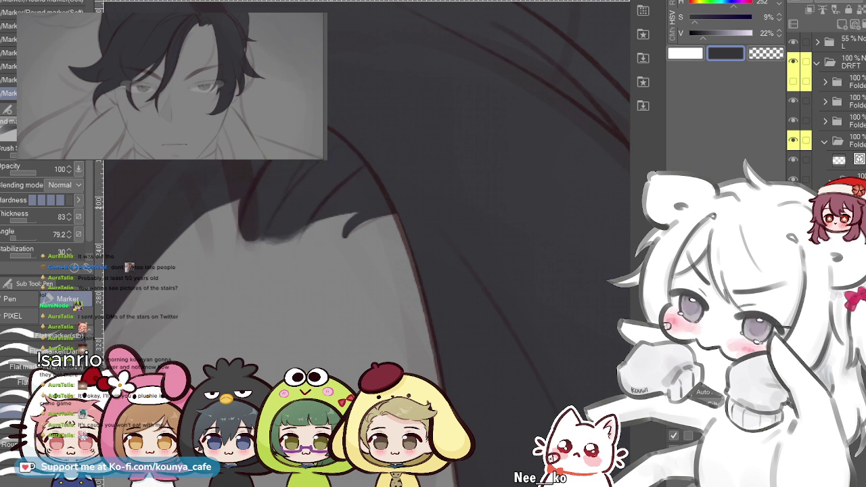
drag(326, 206, 298, 207)
scroll(318, 205, up, 5)
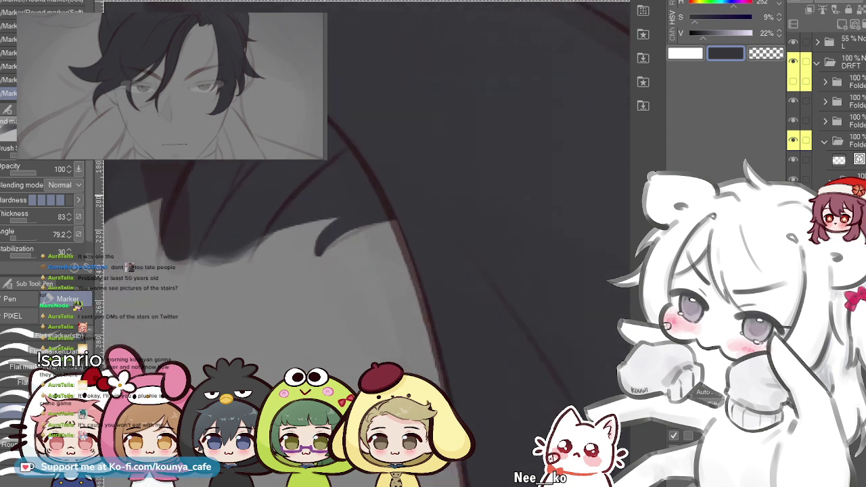
drag(206, 244, 287, 227)
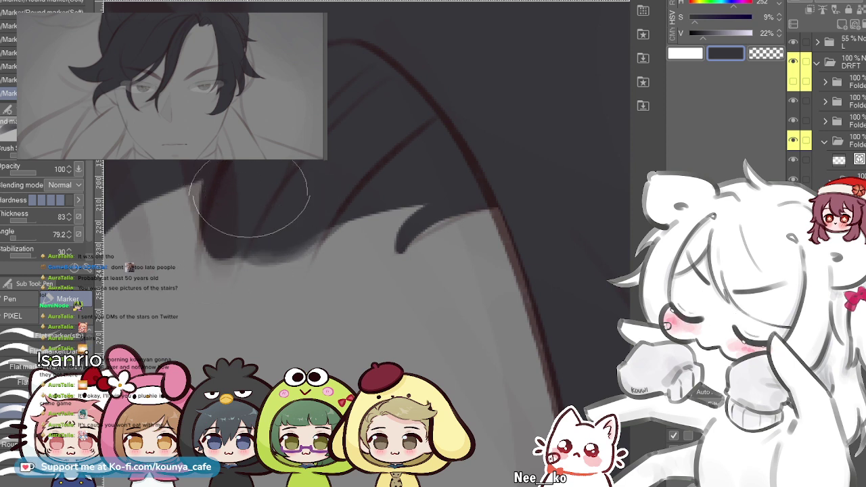
key(bracketleft)
key(bracketleft)
key(bracketleft)
key(bracketleft)
key(bracketleft)
key(bracketleft)
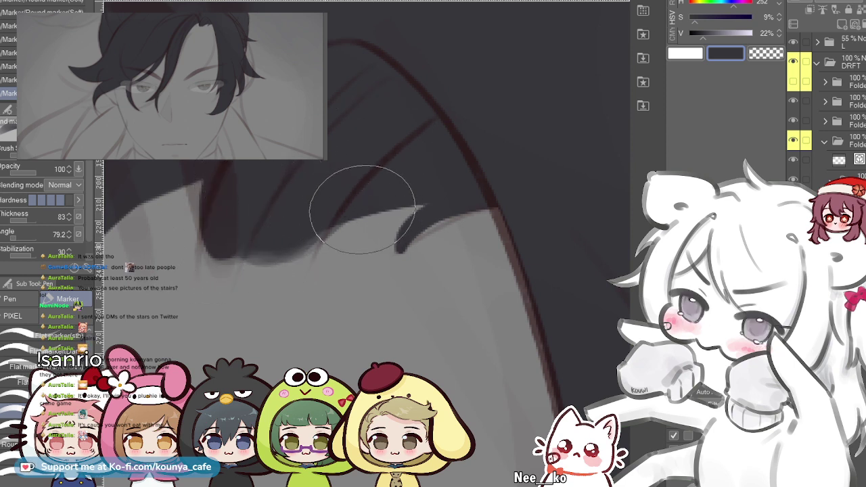
key(bracketleft)
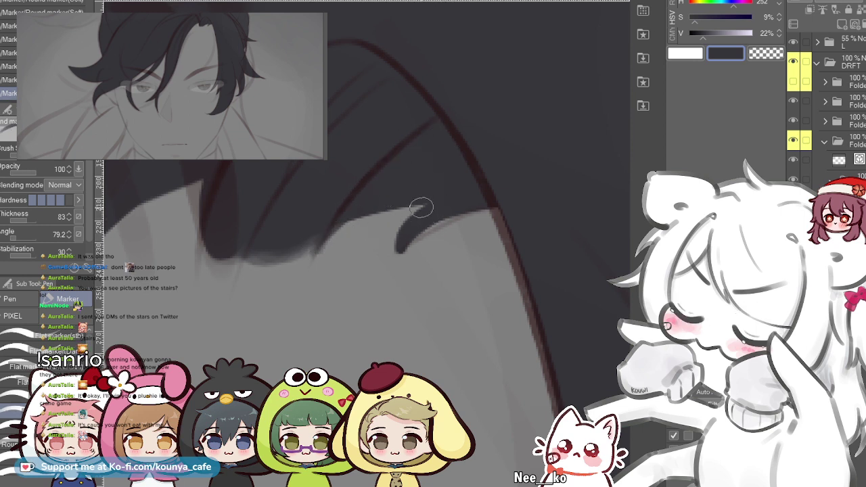
scroll(430, 208, down, 2)
drag(464, 227, 412, 216)
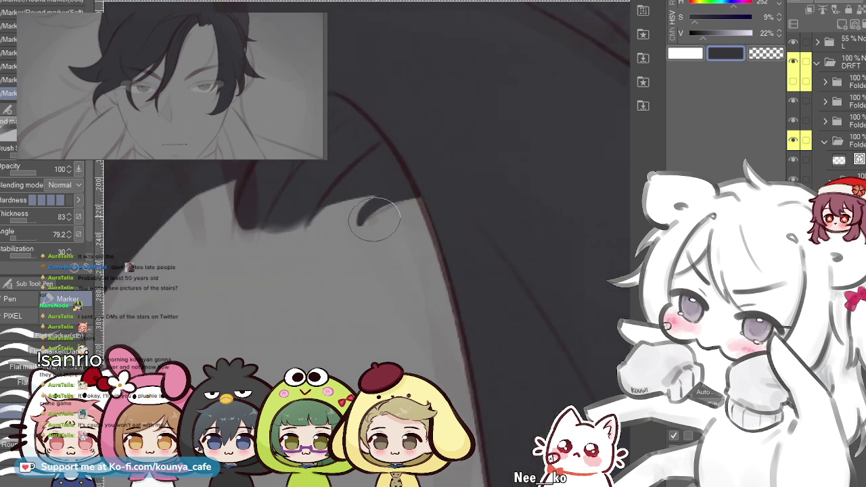
key(ctrl+z)
key(])
key(])
key(])
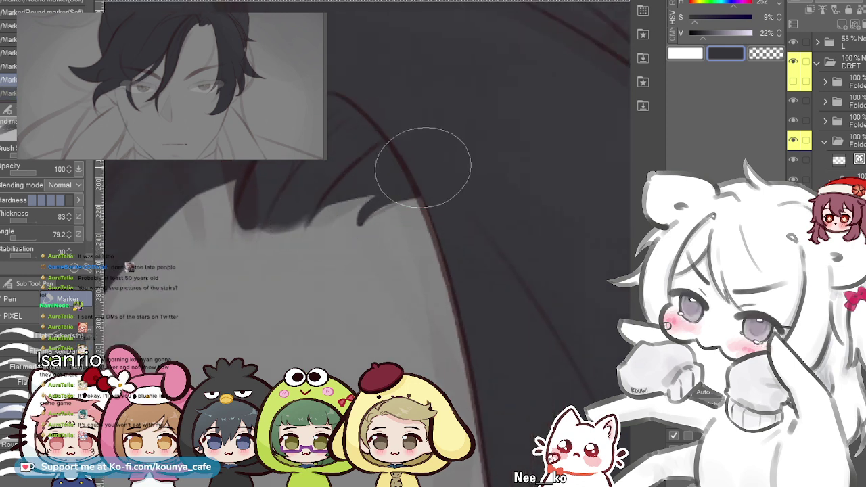
mouse_move(372, 184)
mouse_down()
mouse_move(338, 206)
mouse_move(340, 196)
mouse_up()
drag(407, 176, 381, 214)
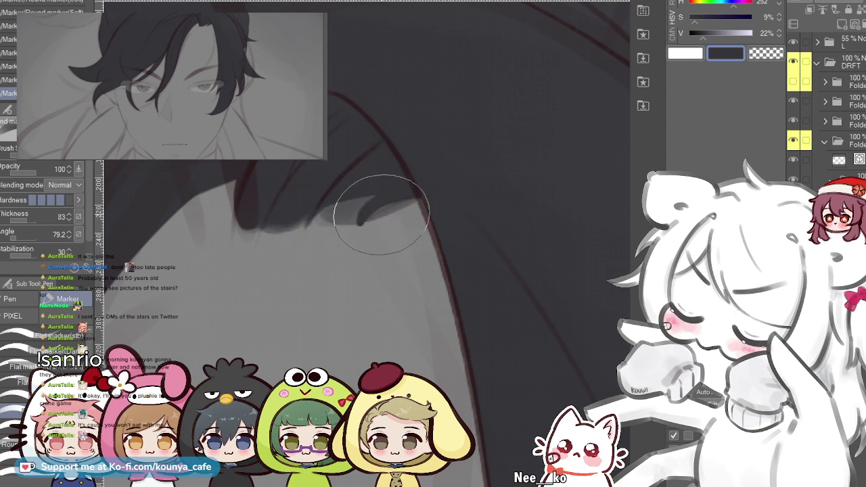
key(comma)
key(period)
drag(358, 204, 324, 233)
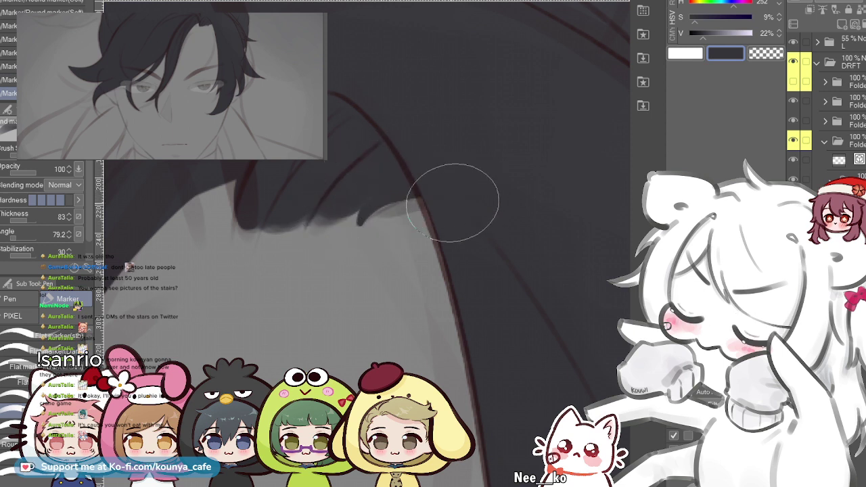
key(ctrl+z)
key(ctrl+z)
key(ctrl+z)
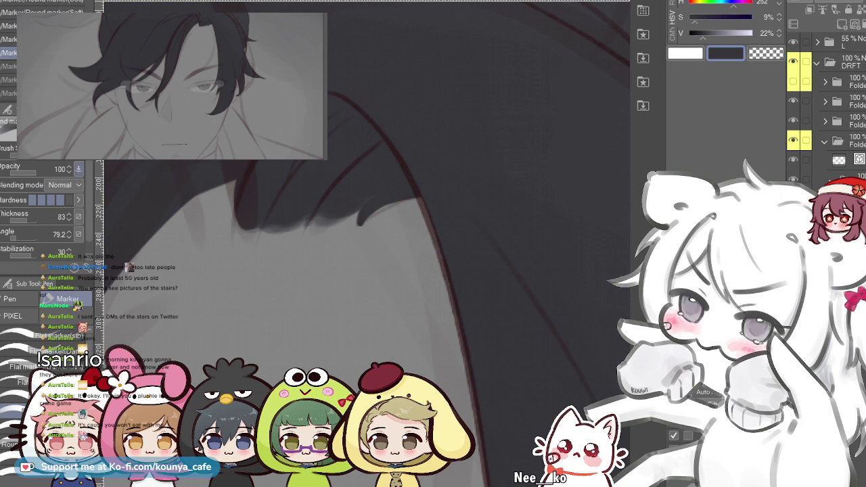
- Set the marker opacity to 60 and try a larger soft stroke beside the small curl at the hairline
click(29, 170)
drag(29, 170, 27, 170)
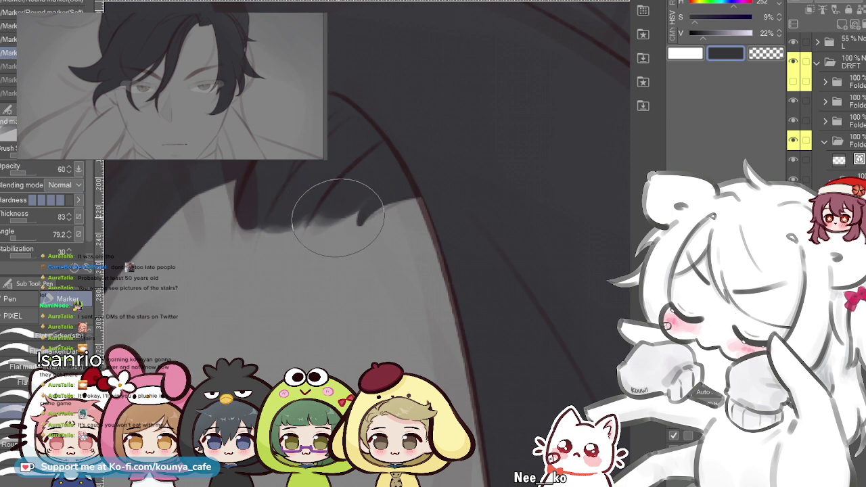
key(])
key(])
key(])
drag(395, 223, 420, 204)
key(ctrl+z)
- Adjust the soft marker and blend the dark hair edge around the small curl at the hairline
key([)
key([)
key([)
key([)
key(period)
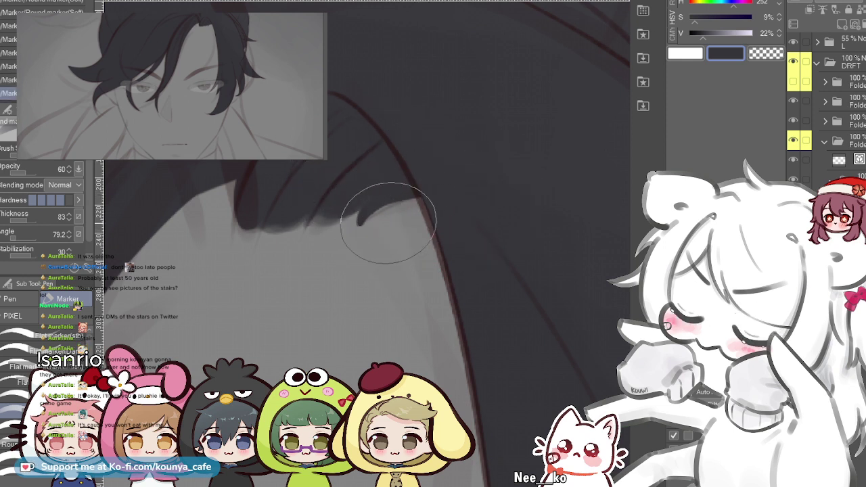
key(comma)
key(period)
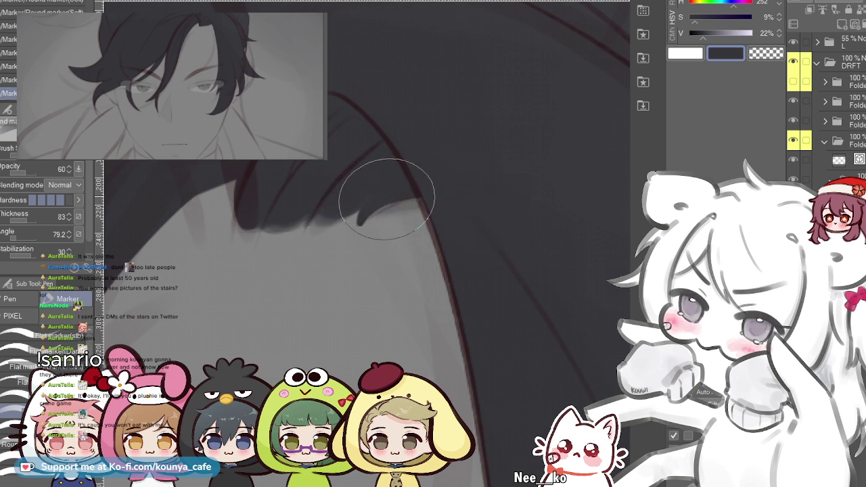
drag(465, 214, 483, 228)
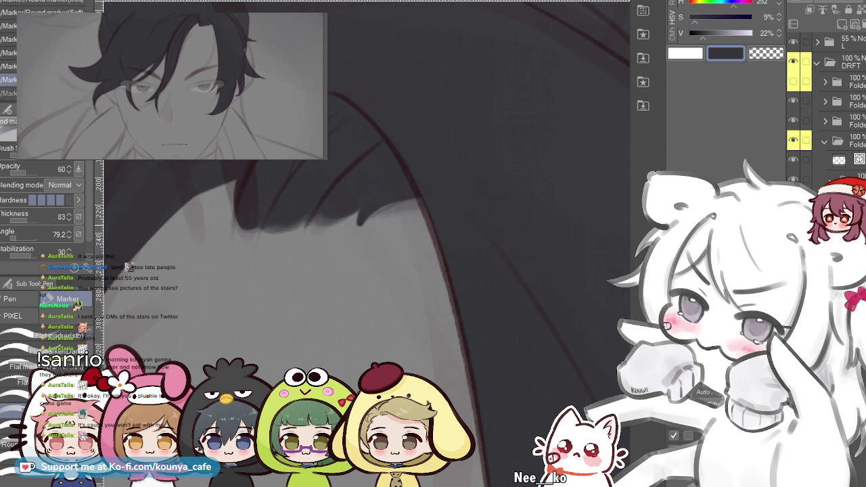
key(period)
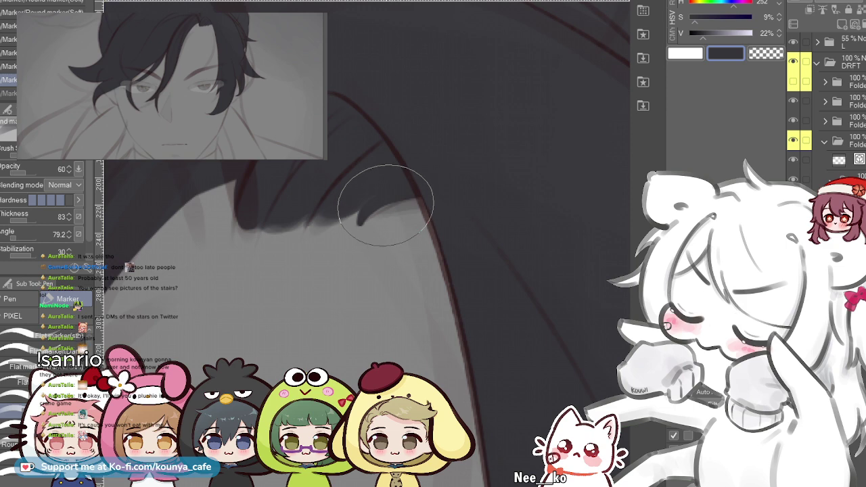
- Paint soft dark strokes over the hair edge between the small curl and the large lock's outline
scroll(399, 206, up, 1)
scroll(392, 204, up, 3)
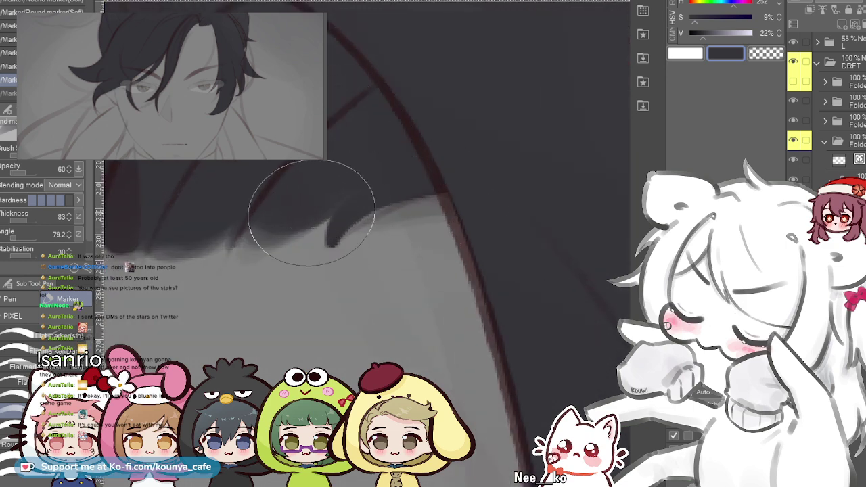
drag(321, 209, 374, 176)
scroll(366, 196, down, 3)
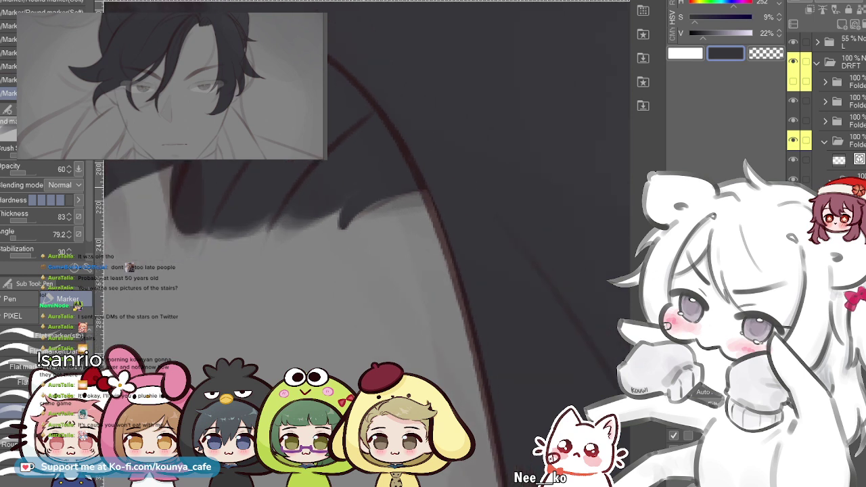
scroll(329, 203, up, 3)
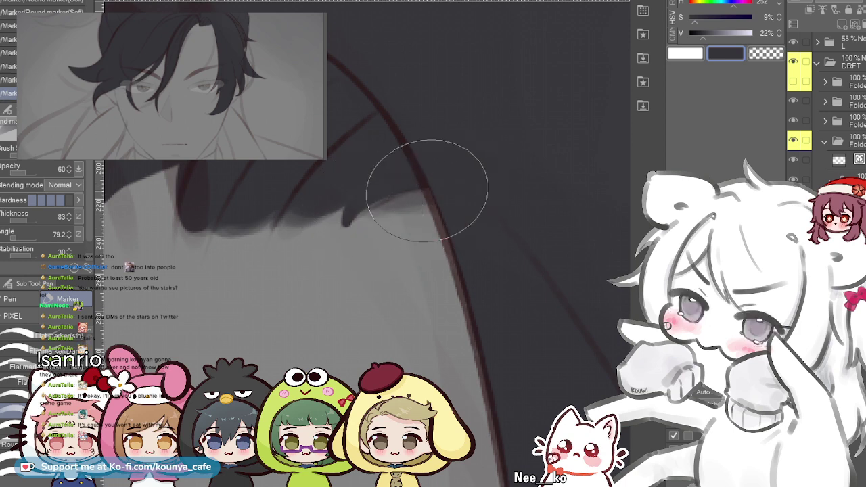
scroll(427, 190, down, 5)
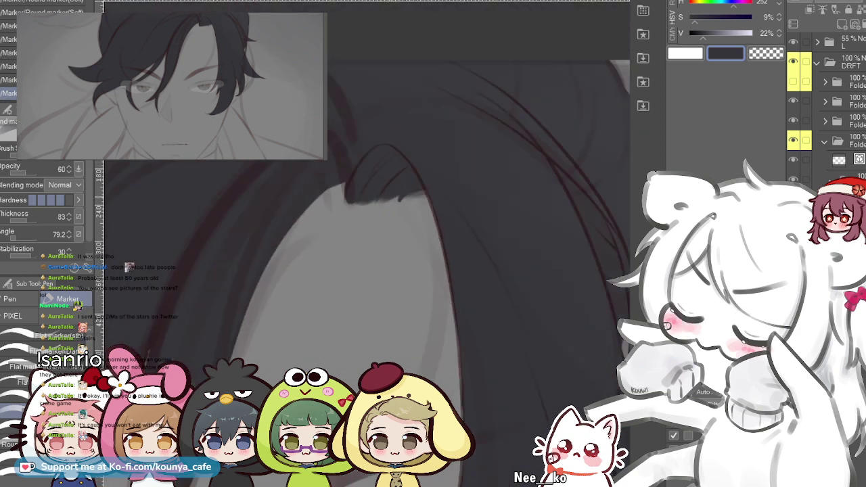
- Paint a soft dark hairline under the parting beside the tuft's base, undoing the stroke that does not fit
scroll(359, 196, down, 2)
scroll(358, 193, up, 5)
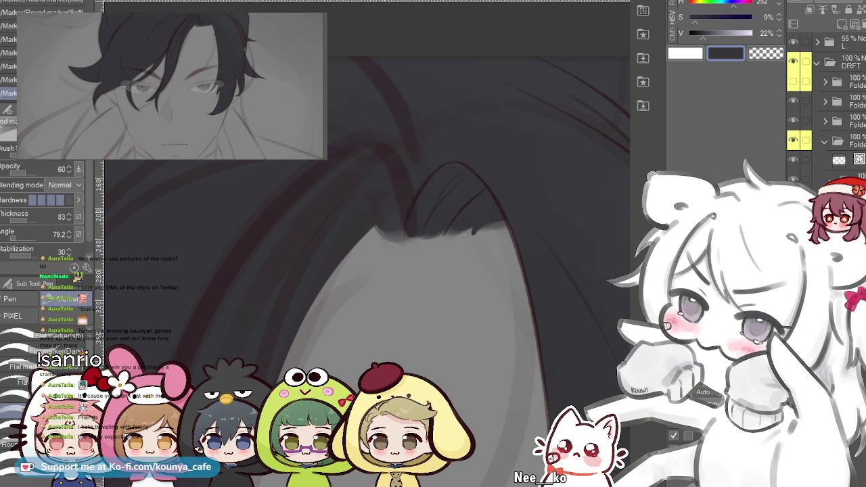
key(ctrl+z)
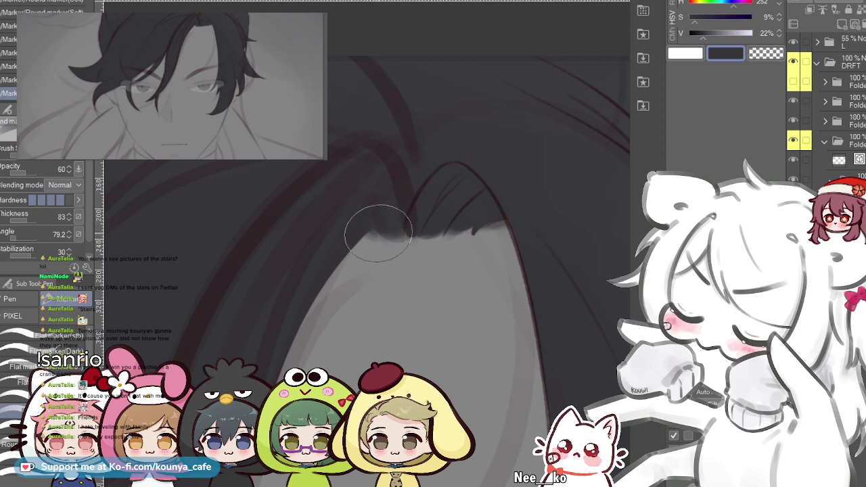
scroll(479, 223, down, 4)
scroll(411, 187, up, 4)
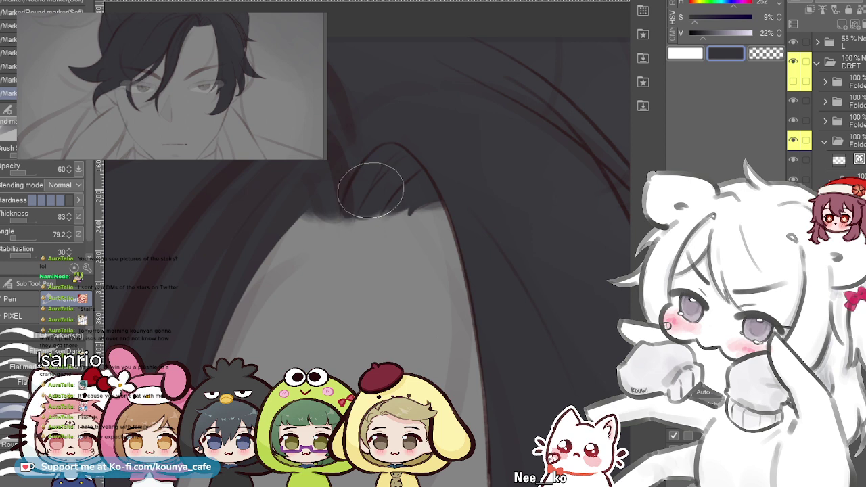
scroll(434, 184, up, 2)
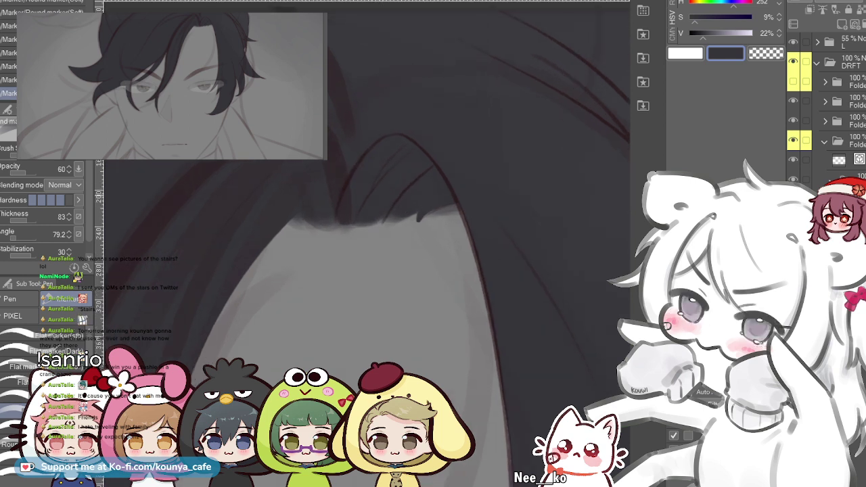
- Even out the soft lower edge of the hair across the parting and the small tuft at the forehead
scroll(364, 203, up, 2)
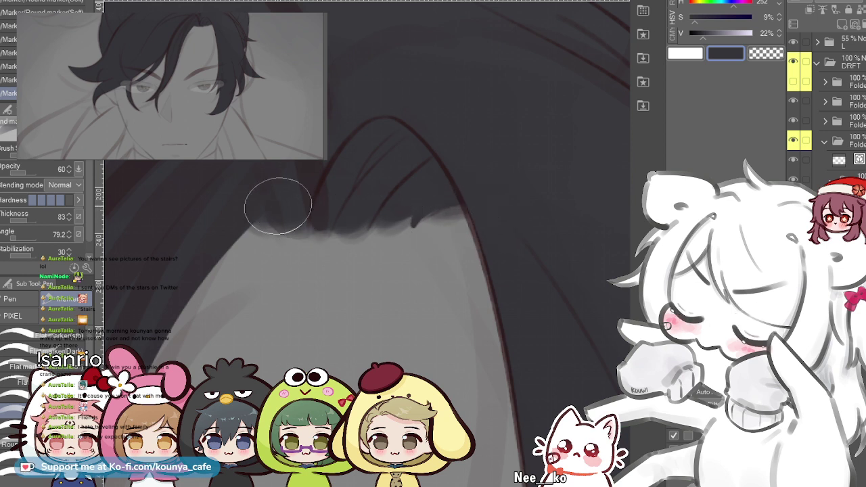
mouse_move(300, 220)
mouse_down()
mouse_move(272, 193)
mouse_move(281, 194)
mouse_move(296, 226)
mouse_up()
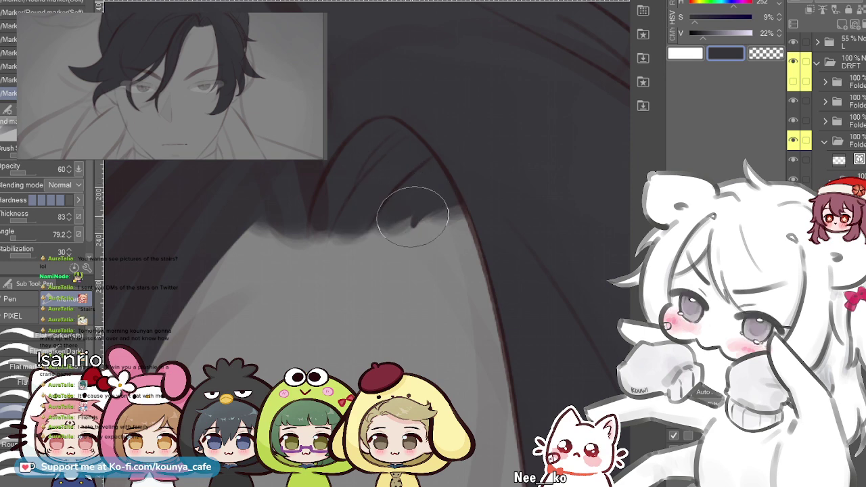
scroll(417, 186, down, 5)
scroll(418, 186, up, 2)
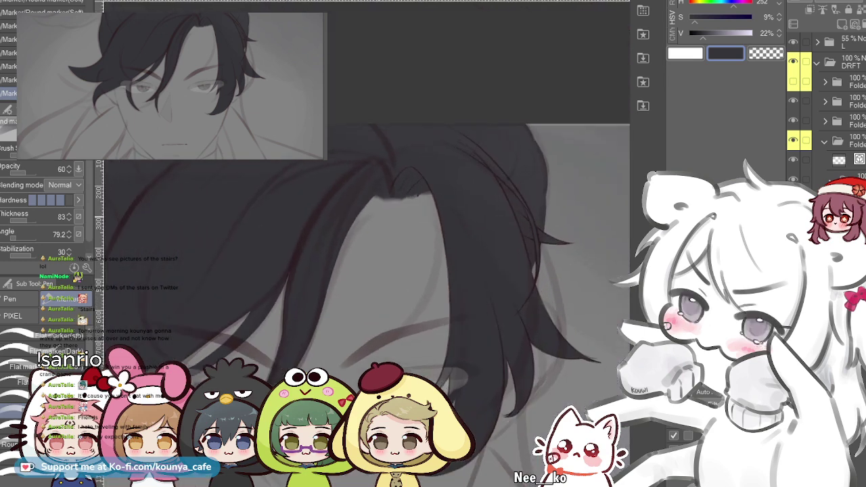
scroll(216, 370, up, 3)
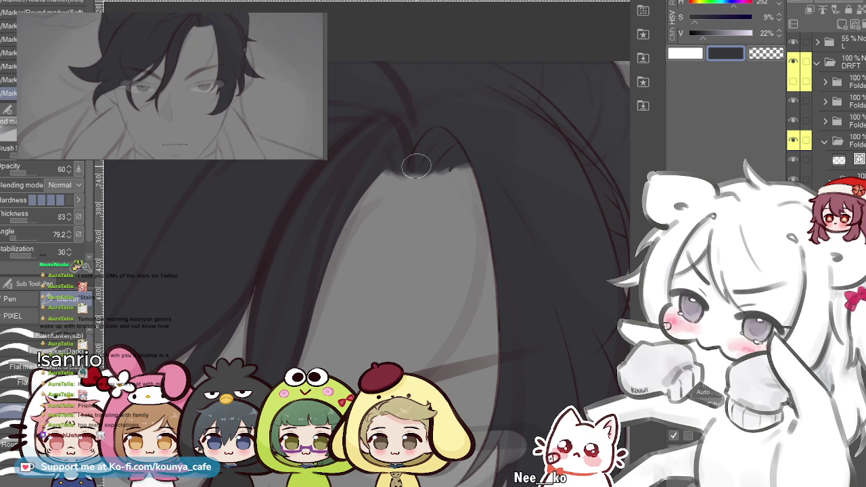
scroll(416, 166, down, 5)
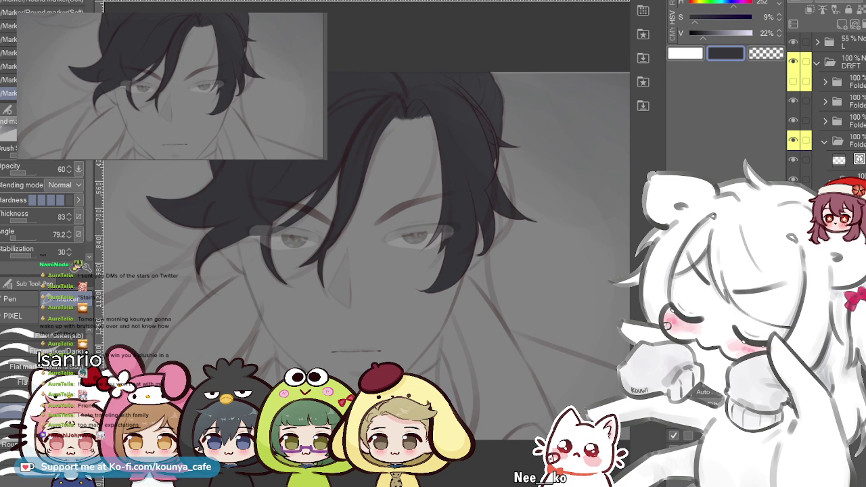
- Add a new raster layer for the skin and ready a light warm grey (H 22, S 4%, V 72%) marker at opacity 100
key(x)
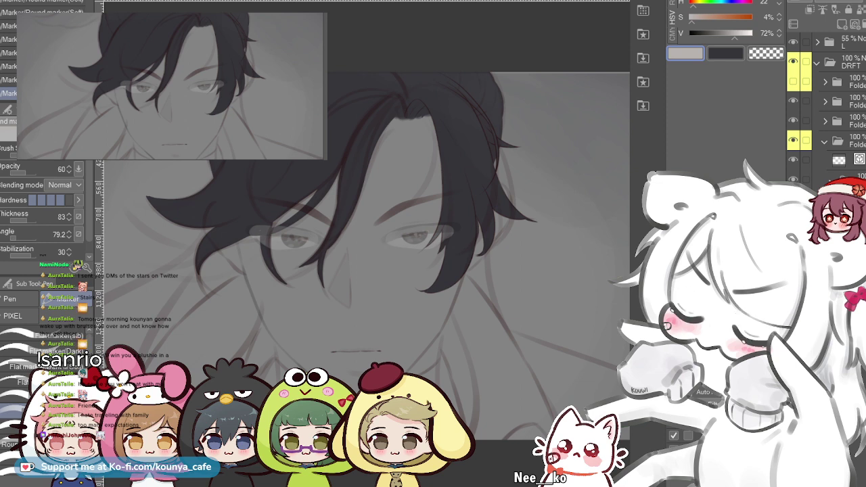
key(ctrl+shift+n)
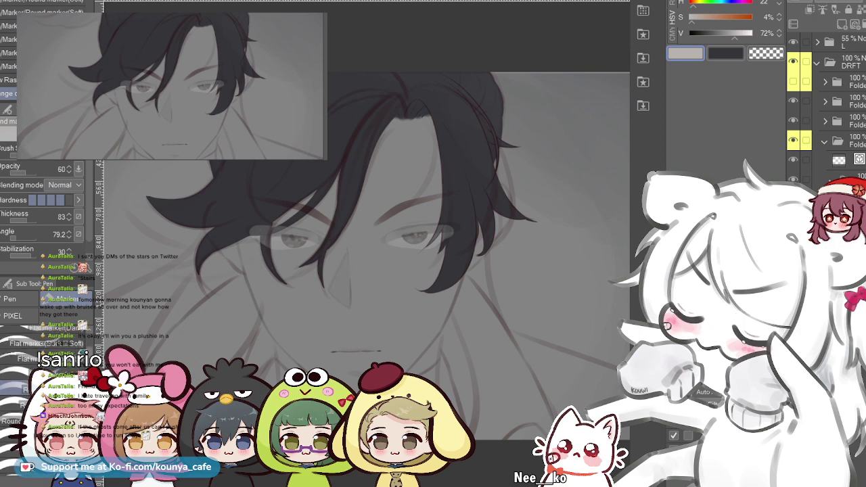
click(75, 267)
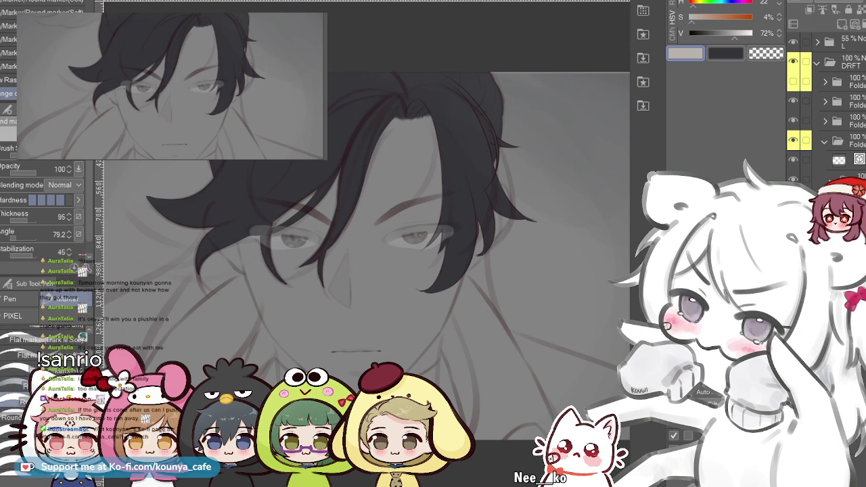
- Block in the face's light skin colour from the forehead over the cheeks and nose to the chin, using a smaller marker for the lower part
mouse_move(395, 115)
mouse_down()
mouse_move(344, 247)
mouse_move(414, 114)
mouse_move(355, 259)
mouse_move(324, 142)
mouse_move(317, 241)
mouse_move(344, 327)
mouse_move(368, 169)
mouse_move(394, 136)
mouse_move(358, 326)
mouse_move(408, 210)
mouse_move(418, 159)
mouse_move(403, 243)
mouse_move(339, 232)
mouse_up()
scroll(359, 318, up, 3)
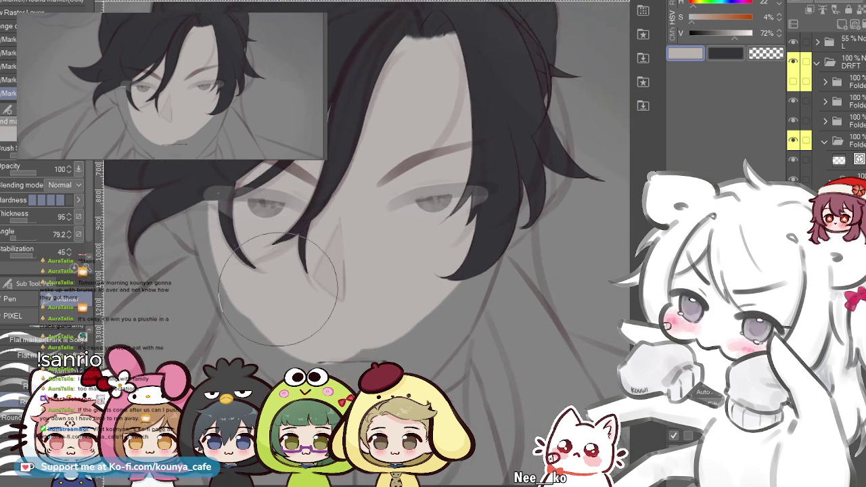
drag(258, 243, 282, 266)
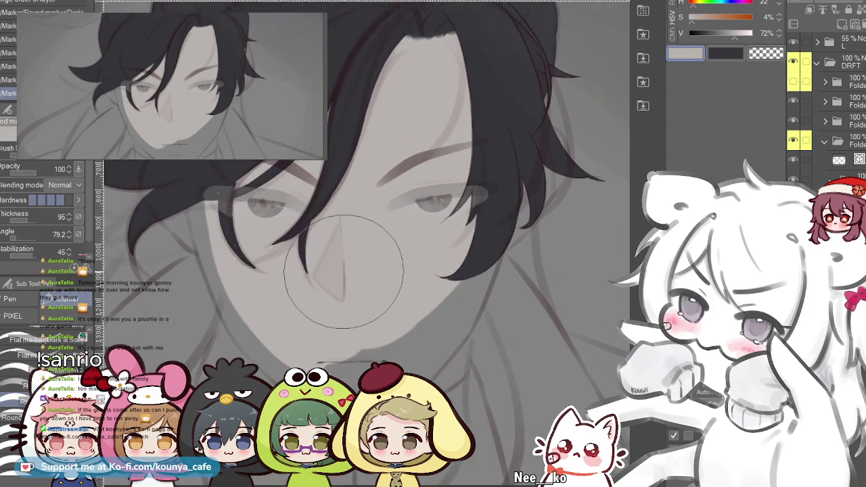
key(bracketleft)
key(bracketleft)
key(bracketleft)
mouse_move(345, 325)
mouse_down()
mouse_move(379, 338)
mouse_move(430, 289)
mouse_move(376, 230)
mouse_up()
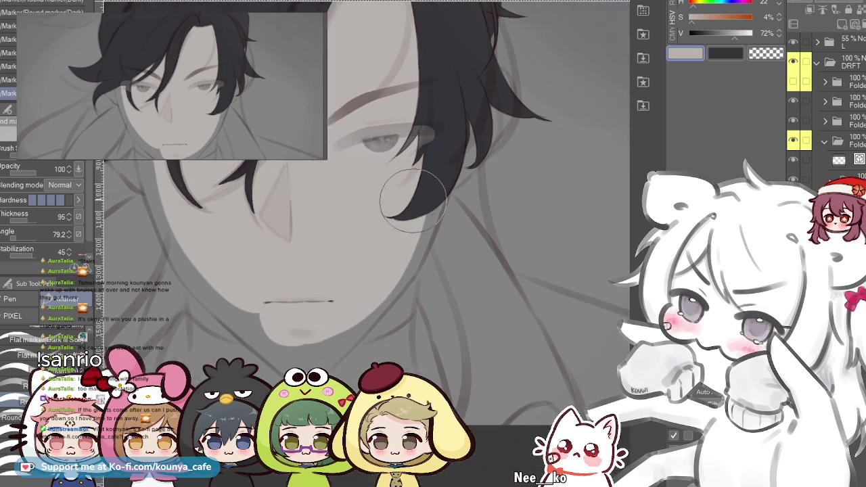
- Fill the skin colour along the jaw from the long front lock down to the chin
drag(297, 292, 361, 278)
key(ctrl+z)
mouse_move(479, 185)
mouse_down()
mouse_move(437, 190)
mouse_move(392, 257)
mouse_up()
drag(437, 188, 360, 300)
mouse_move(197, 162)
mouse_down()
mouse_move(270, 289)
mouse_move(252, 288)
mouse_up()
key(ctrl+z)
key(period)
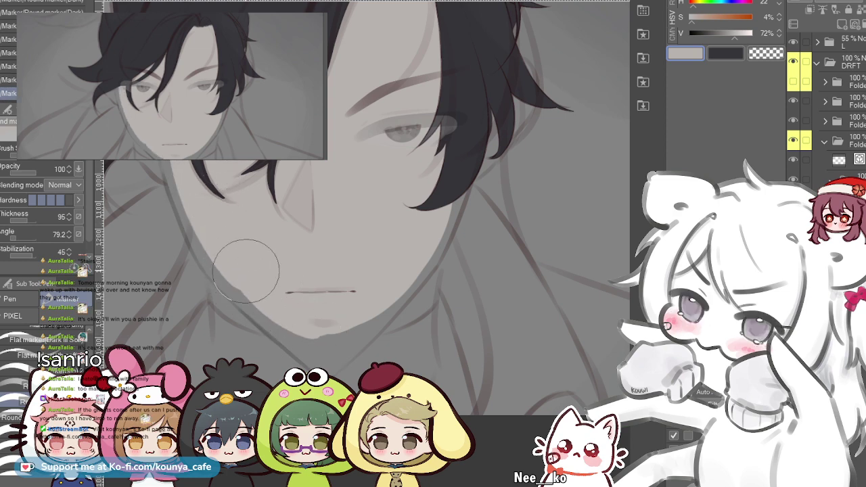
key(ctrl+plus)
drag(304, 297, 398, 308)
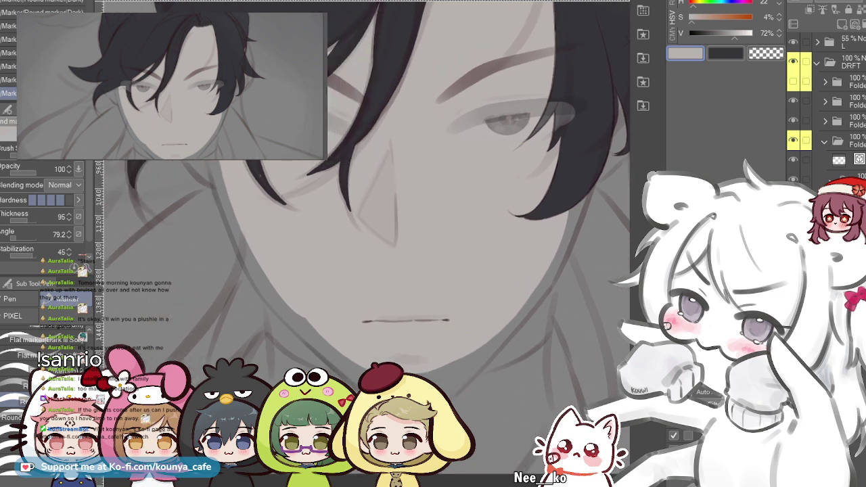
key(ctrl+z)
mouse_move(230, 169)
mouse_down()
mouse_move(251, 251)
mouse_move(306, 282)
mouse_up()
key(ctrl+z)
key(ctrl+plus)
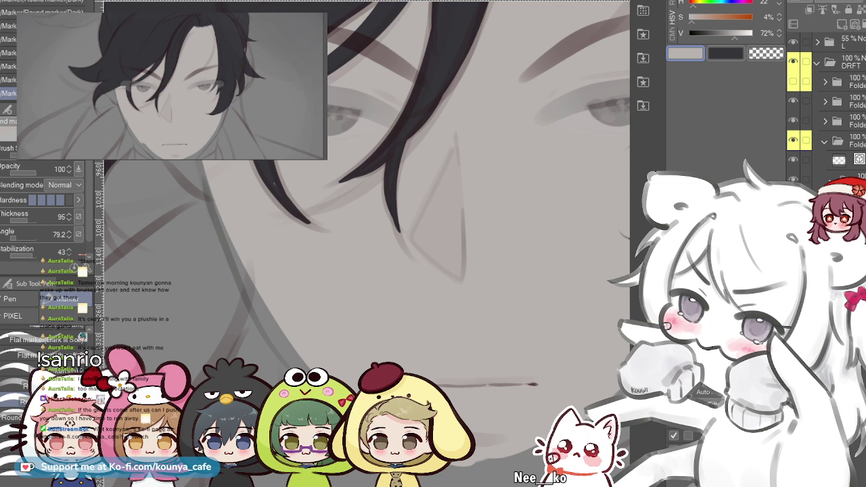
mouse_move(204, 196)
mouse_down()
mouse_move(202, 186)
mouse_move(272, 333)
mouse_up()
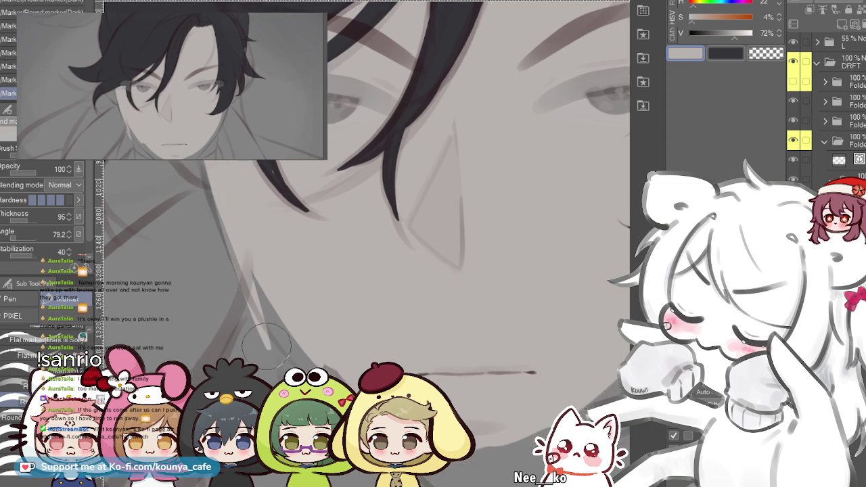
key(ctrl+z)
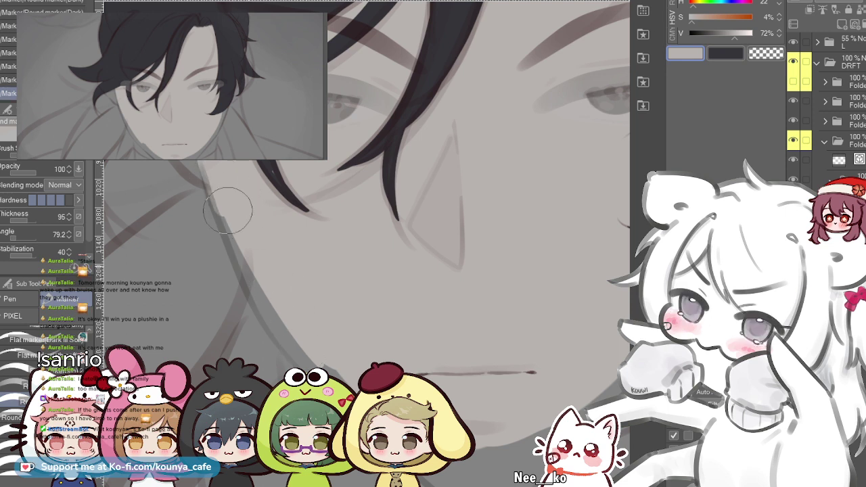
key(comma)
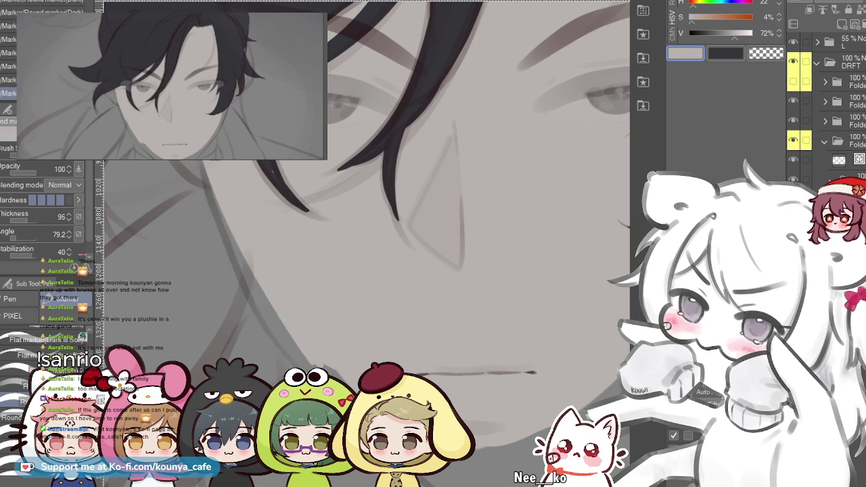
drag(226, 178, 282, 335)
key(ctrl+z)
drag(223, 183, 266, 304)
key(ctrl+z)
- Extend the skin colour down the cheek edge below the long front locks and onto the jaw
drag(230, 203, 261, 304)
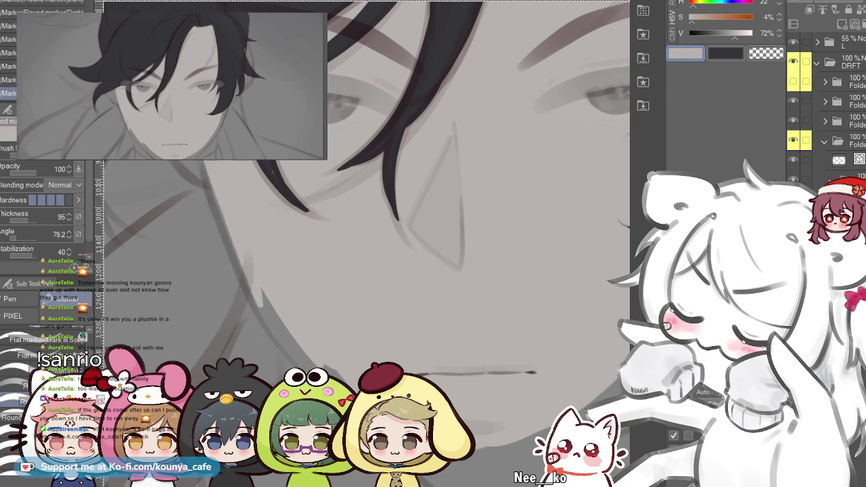
scroll(233, 222, up, 2)
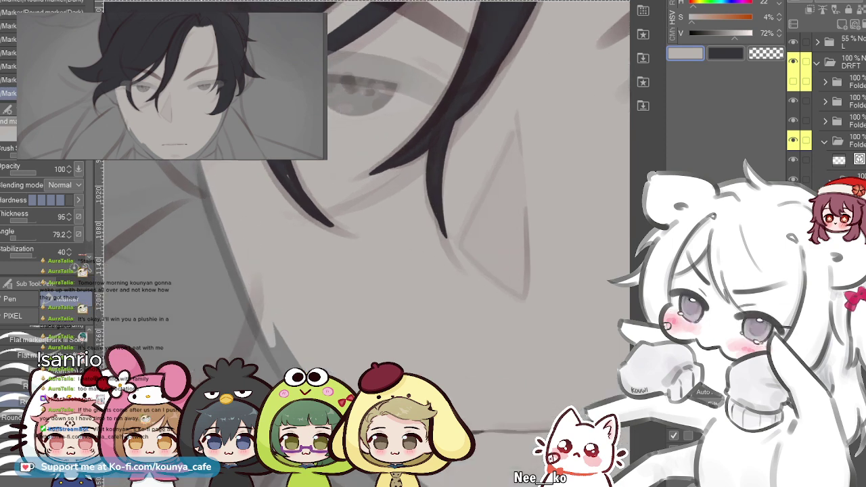
scroll(233, 209, up, 2)
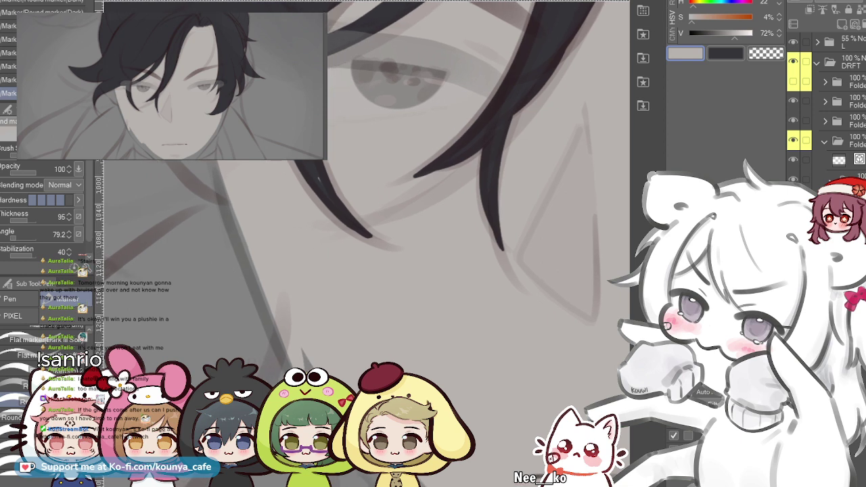
key(ctrl+z)
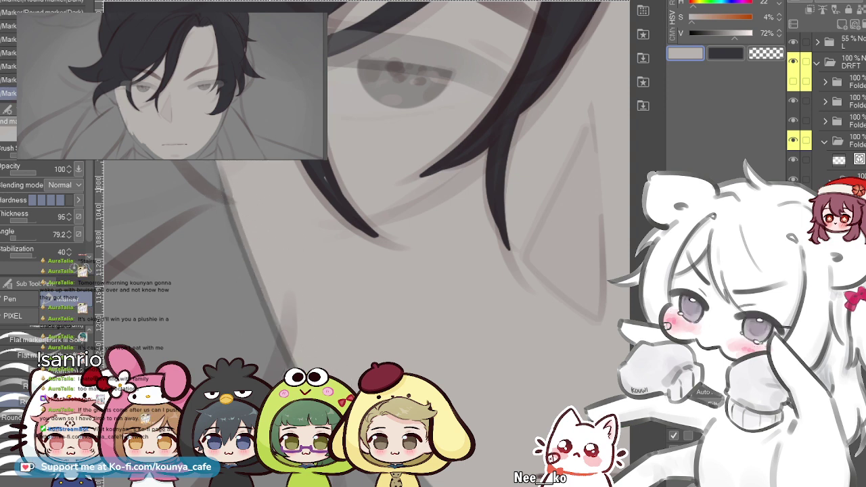
scroll(249, 177, down, 1)
scroll(311, 289, up, 1)
drag(340, 328, 257, 230)
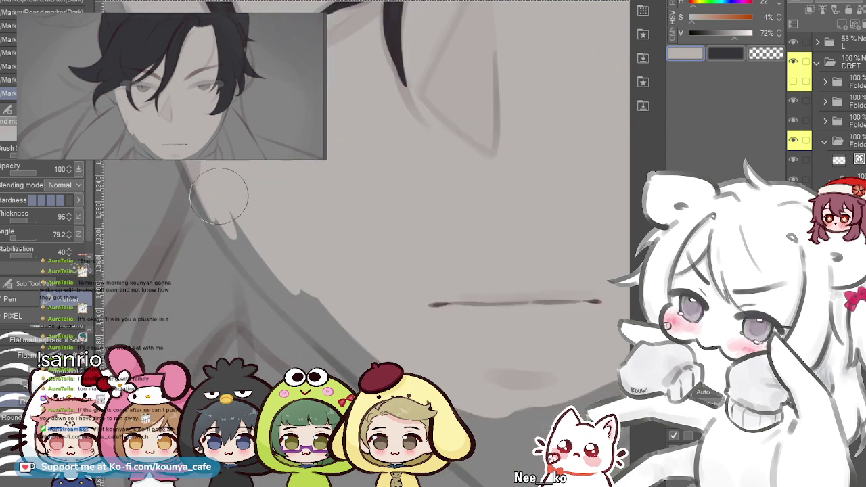
drag(216, 189, 307, 310)
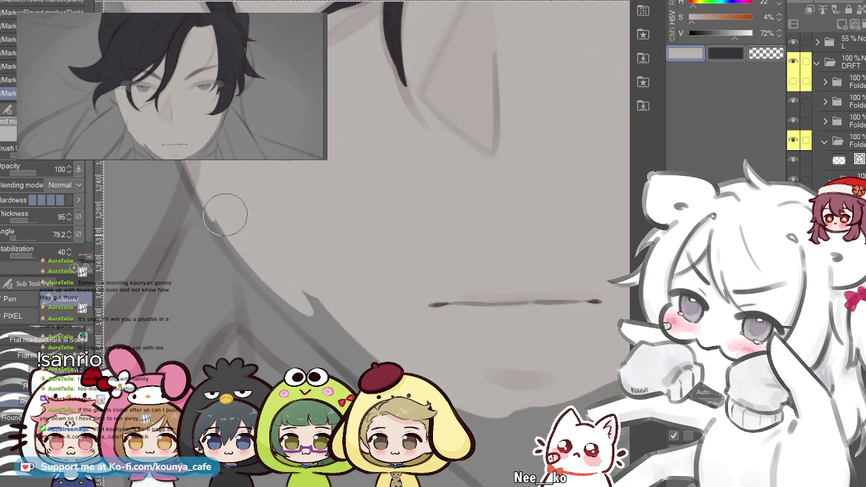
drag(227, 222, 223, 209)
scroll(270, 338, up, 1)
scroll(233, 204, up, 1)
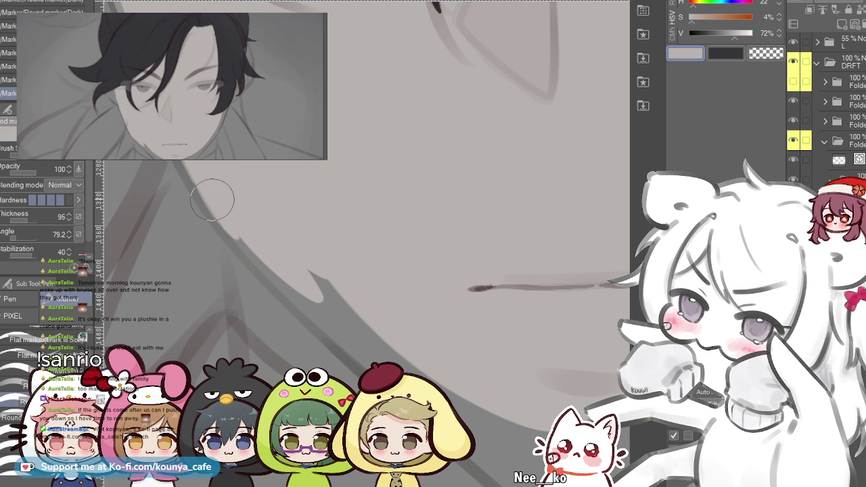
- Repaint the jaw's skin edge as one long smooth stroke from the cheek towards the chin
key(ctrl+z)
drag(191, 165, 357, 353)
key(ctrl+z)
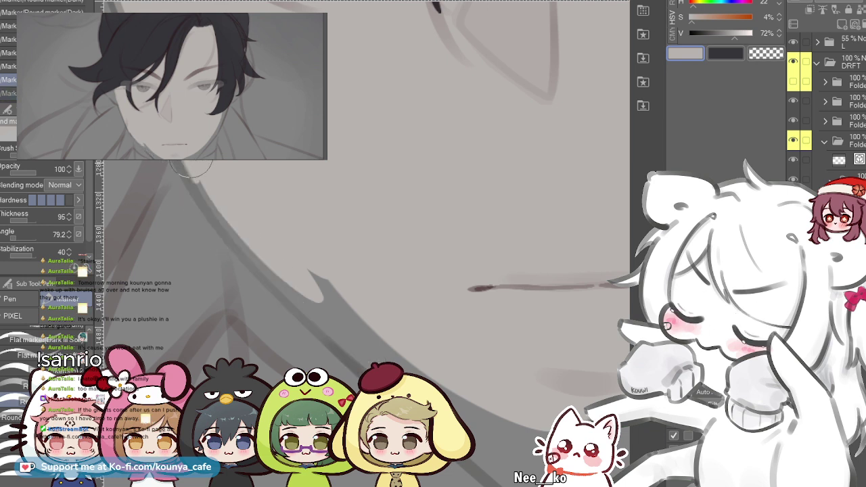
mouse_move(190, 161)
mouse_down()
mouse_move(245, 239)
mouse_move(482, 465)
mouse_up()
key(ctrl+z)
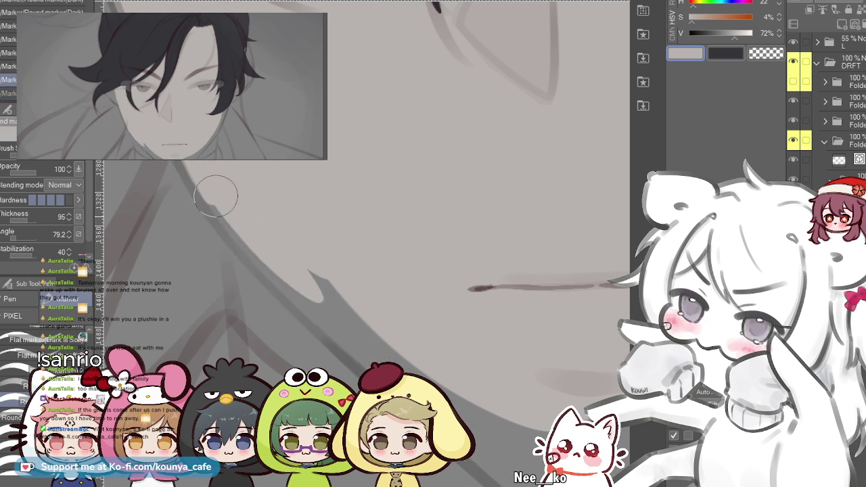
drag(199, 168, 488, 467)
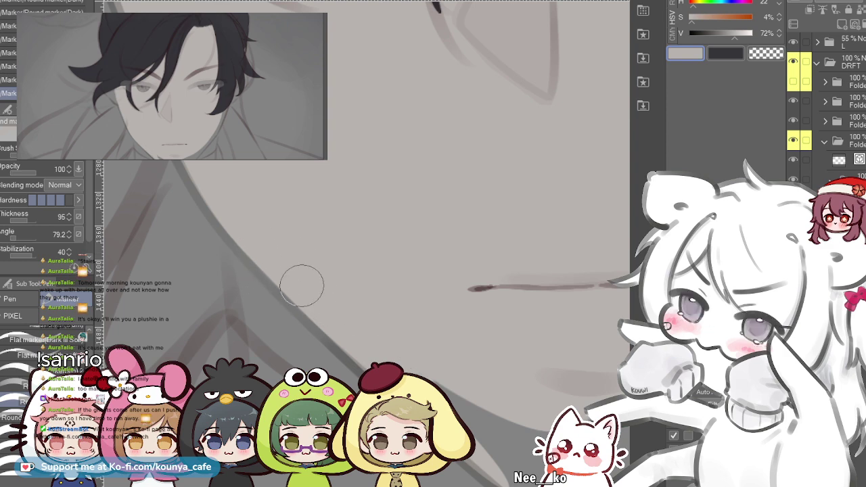
- Adjust the marker size and fill in the skin colour along the lower jaw beside the chin
scroll(294, 247, down, 3)
mouse_move(370, 313)
mouse_down()
mouse_move(337, 273)
mouse_move(334, 280)
mouse_move(402, 319)
mouse_up()
key(])
key(])
key(])
key(])
key(])
key(])
key(])
key(])
key(ctrl+z)
key([)
key([)
key([)
mouse_move(342, 276)
mouse_down()
mouse_move(416, 348)
mouse_move(358, 285)
mouse_move(408, 318)
mouse_move(467, 301)
mouse_up()
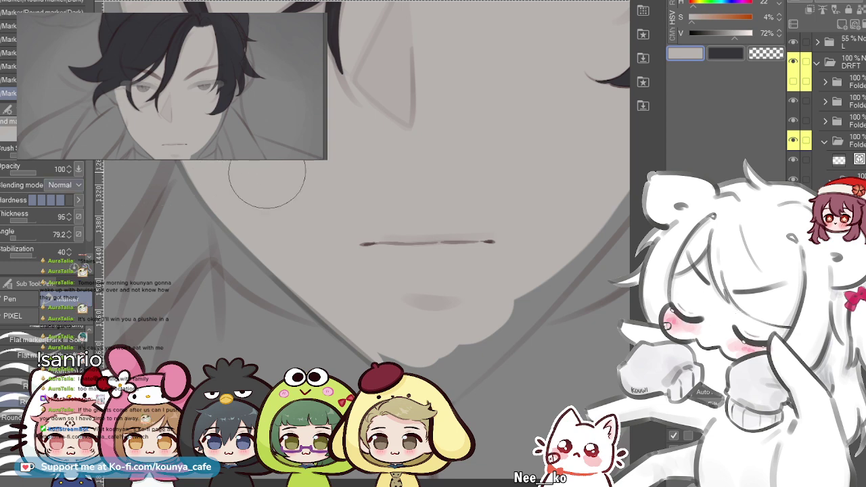
- Check the face's overall skin shape and mirror the canvas to work on the opposite jaw
scroll(329, 122, down, 3)
drag(382, 185, 328, 256)
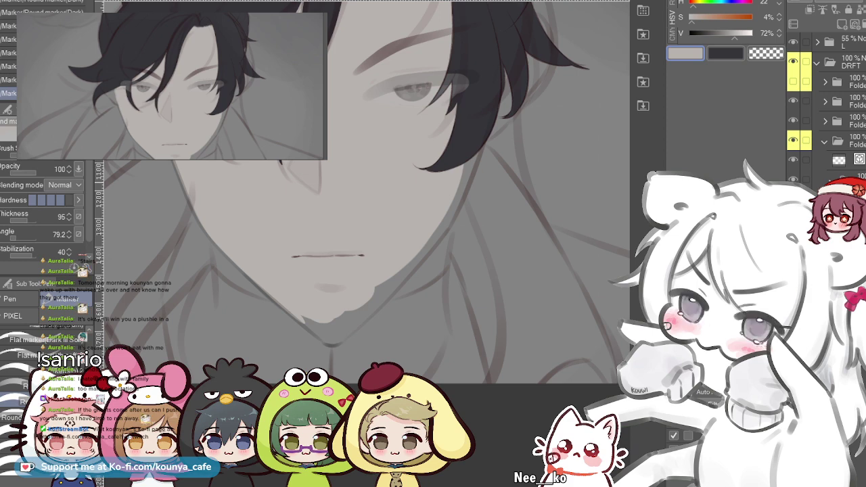
scroll(301, 183, up, 3)
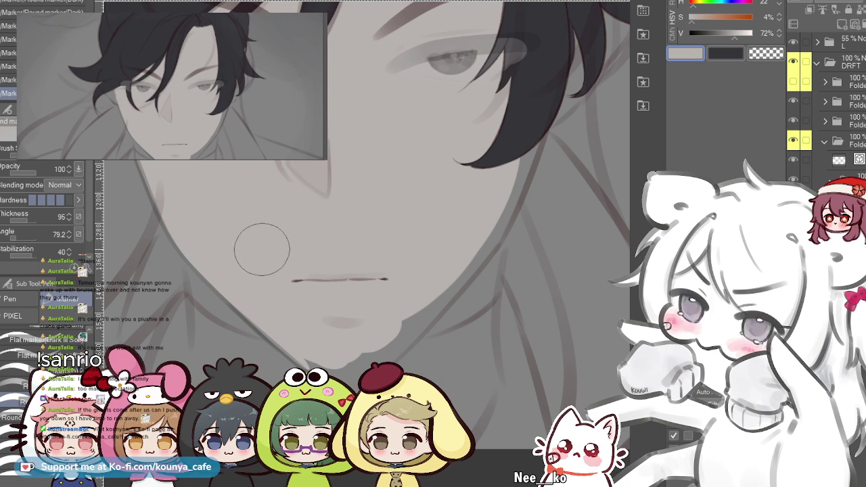
drag(237, 217, 289, 241)
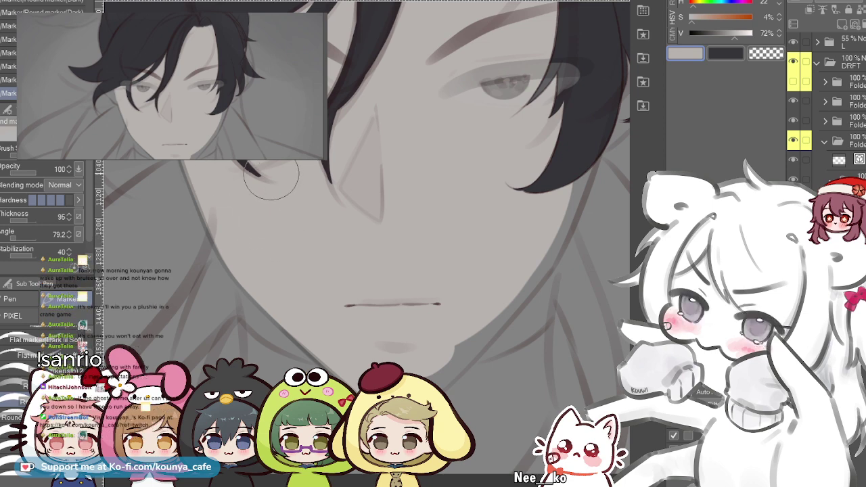
key(ctrl+minus)
mouse_move(406, 271)
mouse_down()
mouse_move(388, 254)
mouse_move(375, 251)
mouse_move(367, 261)
mouse_up()
scroll(293, 203, up, 3)
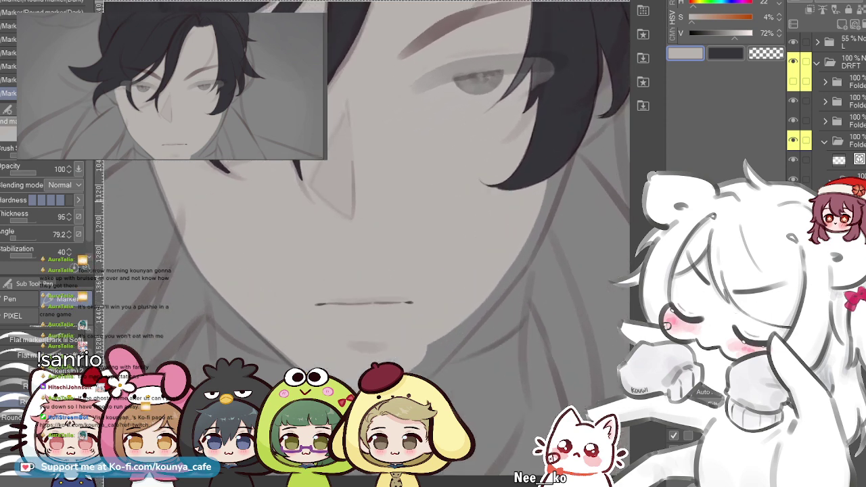
key(shift+h)
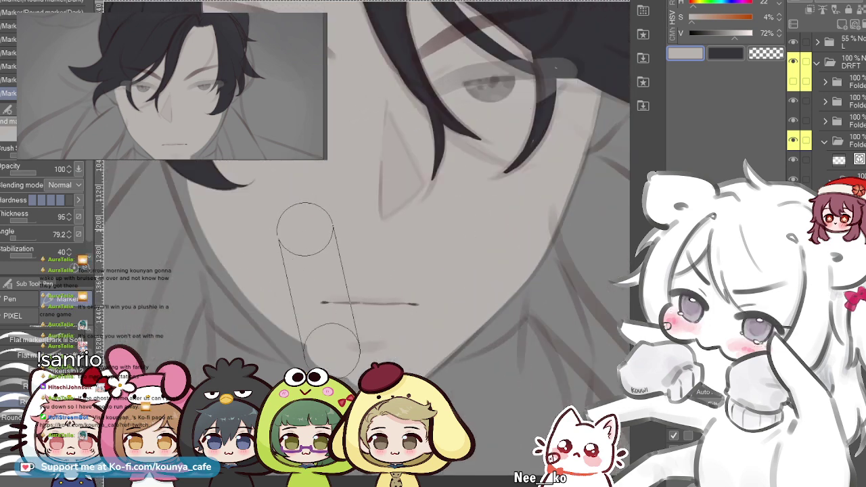
scroll(174, 228, up, 3)
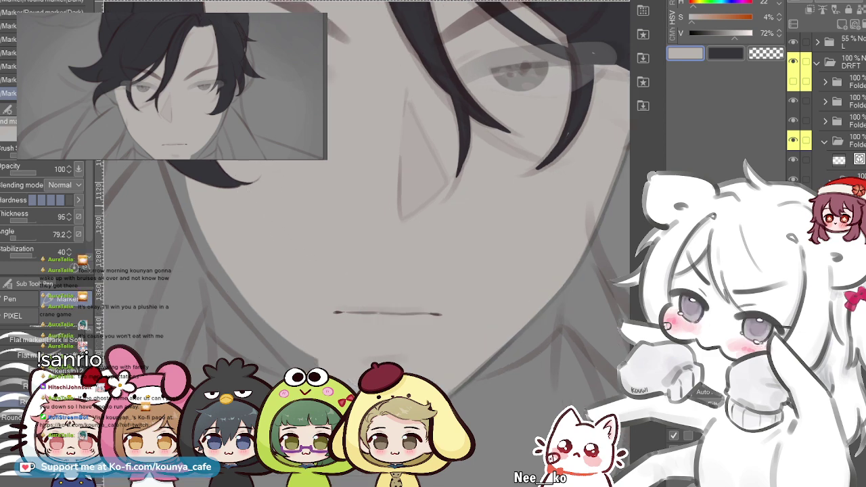
- Paint the skin colour up to the opposite cheek's contour beneath the large curved side lock
drag(196, 167, 210, 167)
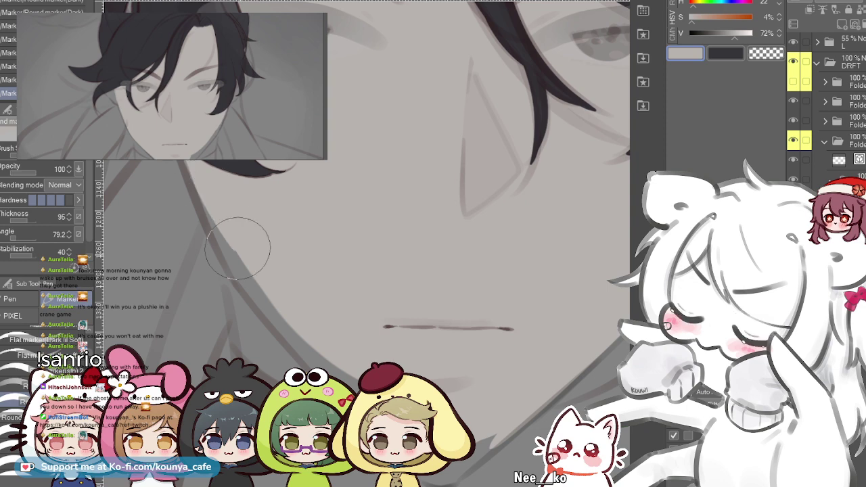
drag(238, 283, 199, 167)
key(ctrl+z)
mouse_move(237, 275)
mouse_down()
mouse_move(201, 201)
mouse_move(235, 228)
mouse_up()
scroll(215, 206, up, 3)
scroll(203, 197, up, 1)
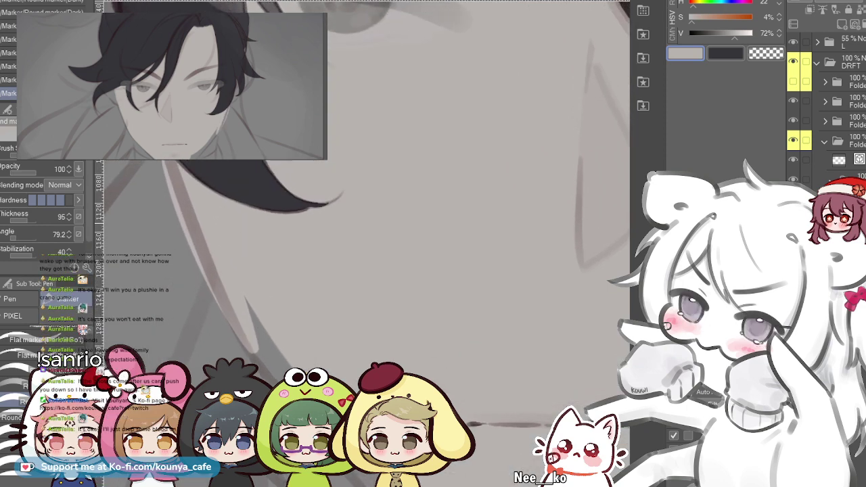
key(ctrl+z)
drag(208, 177, 251, 306)
key(ctrl+z)
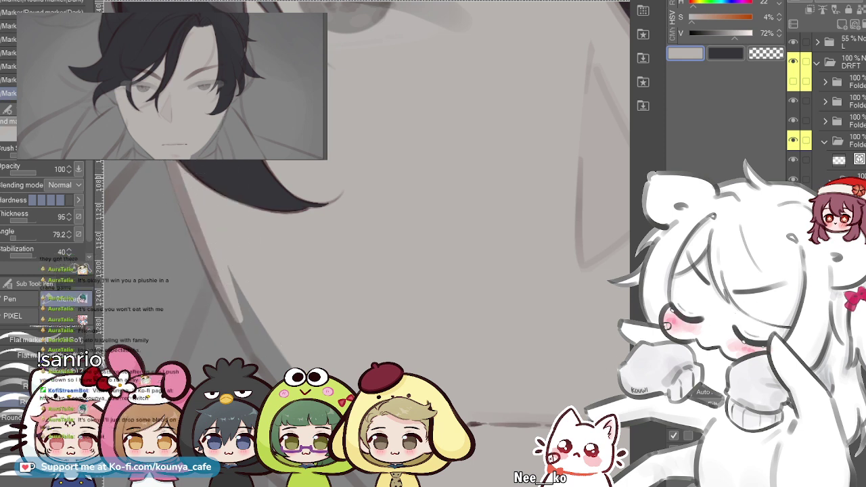
key(period)
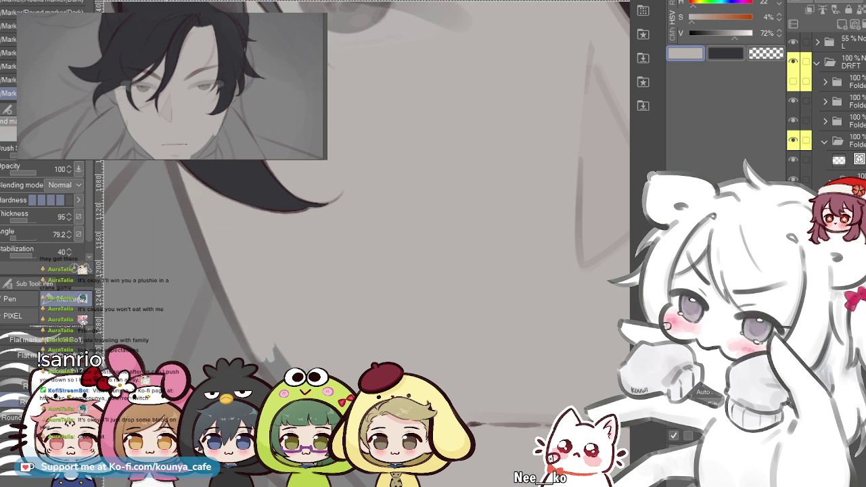
key(comma)
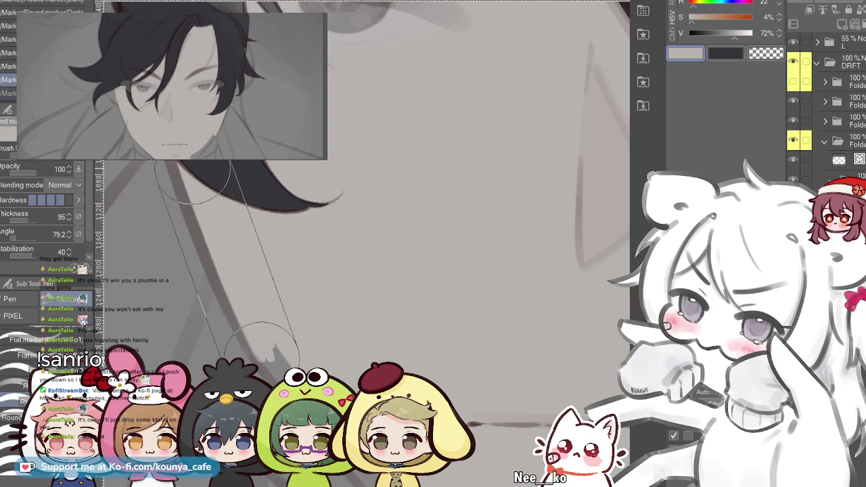
- Smooth the skin edge along the mirrored jaw line from the cheek down towards the chin
scroll(219, 261, down, 3)
drag(193, 186, 252, 276)
key(ctrl+z)
drag(166, 176, 293, 334)
key(ctrl+z)
drag(166, 159, 309, 334)
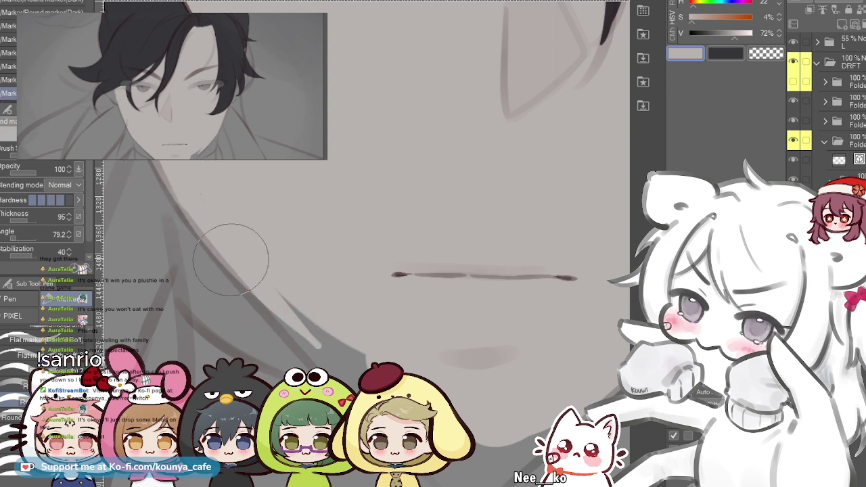
key(ctrl+z)
drag(183, 188, 321, 355)
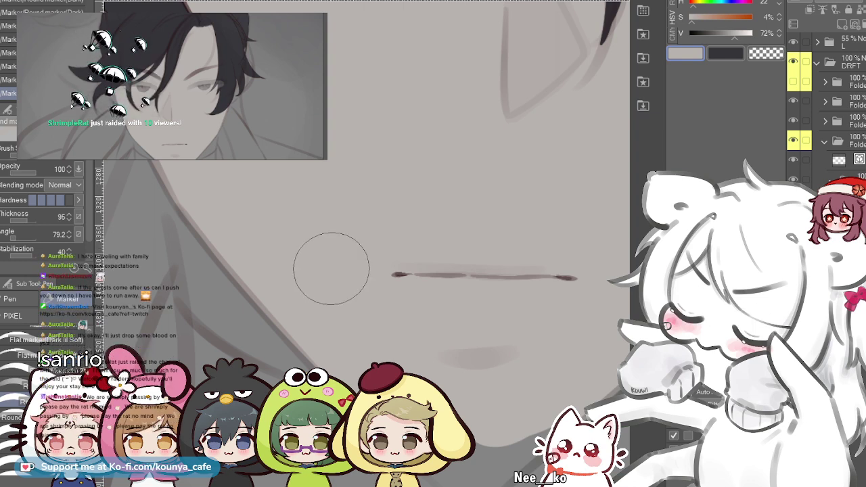
key(ctrl+z)
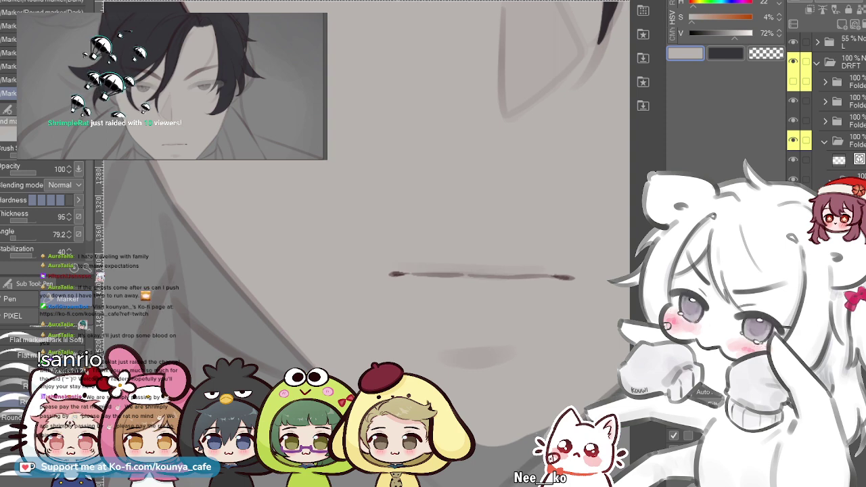
- Fill the jagged gap in the skin beside the chin and straighten the adjoining jaw edge
drag(440, 274, 352, 204)
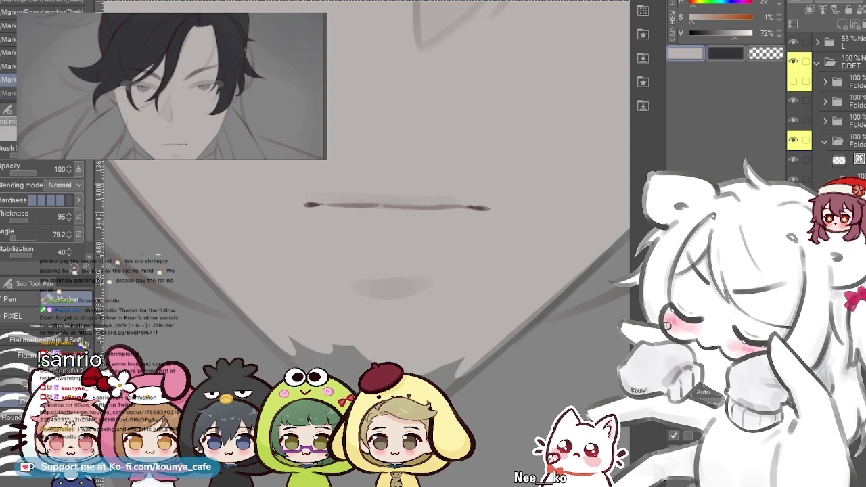
drag(353, 394, 319, 344)
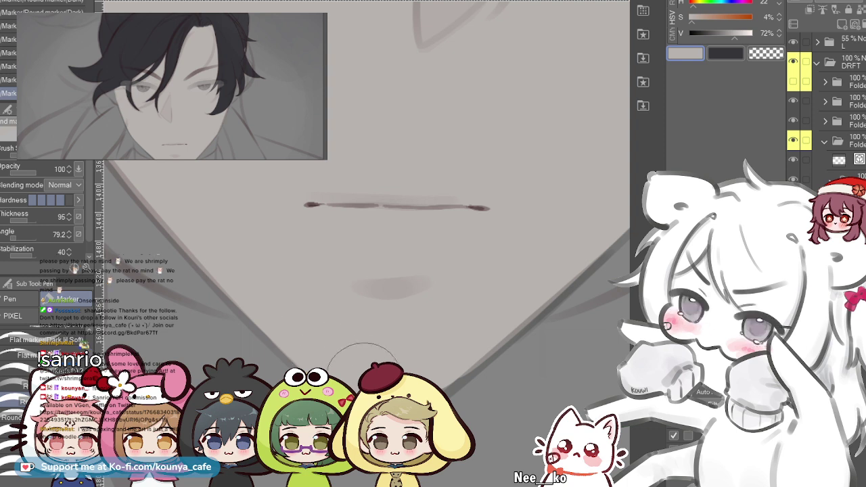
scroll(387, 397, up, 3)
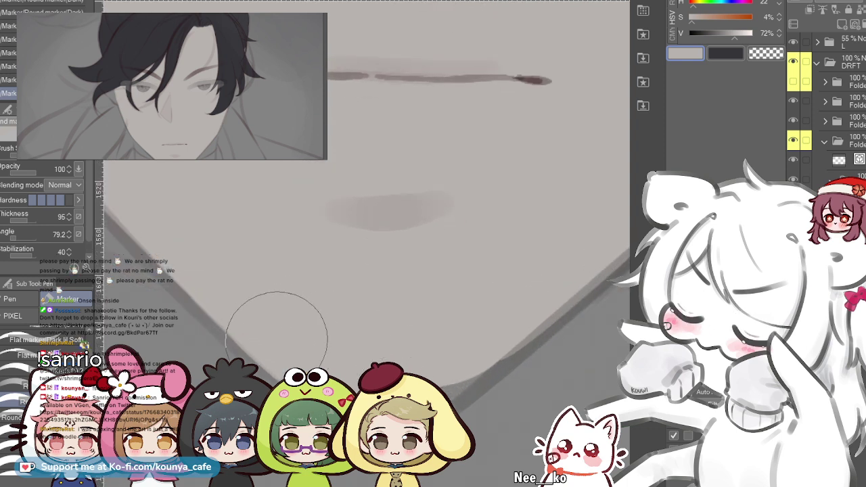
drag(195, 249, 244, 351)
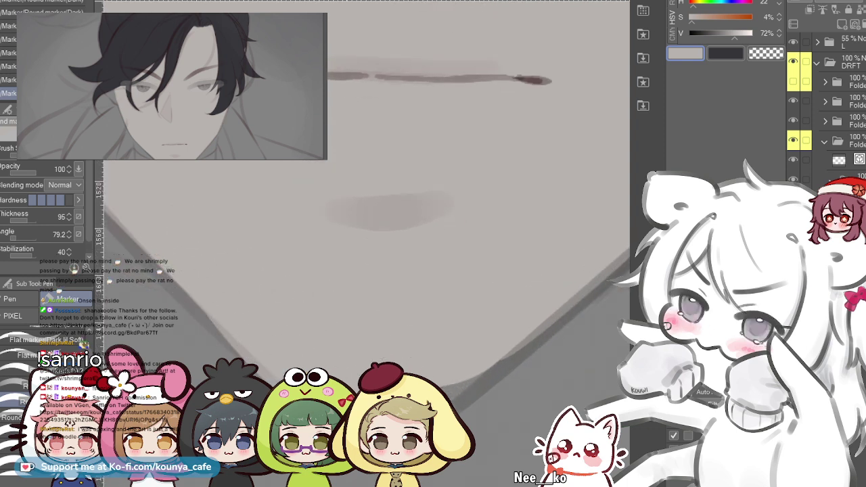
key(ctrl+z)
drag(190, 261, 263, 352)
key(ctrl+z)
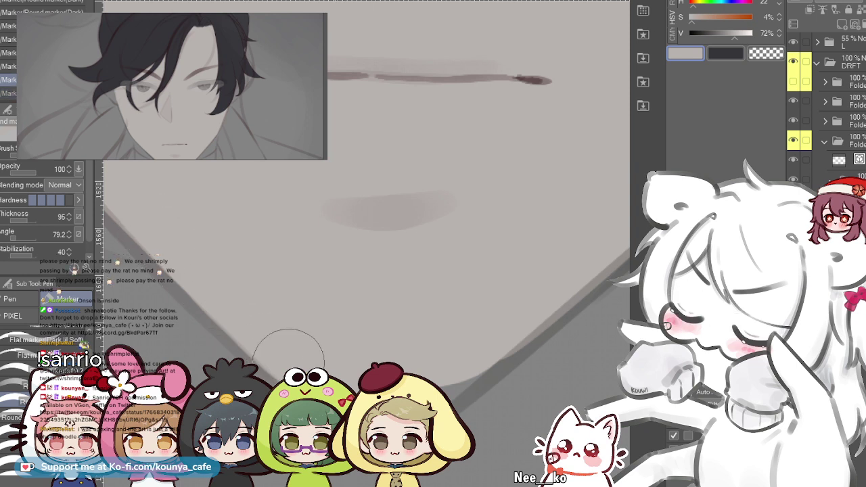
key(.)
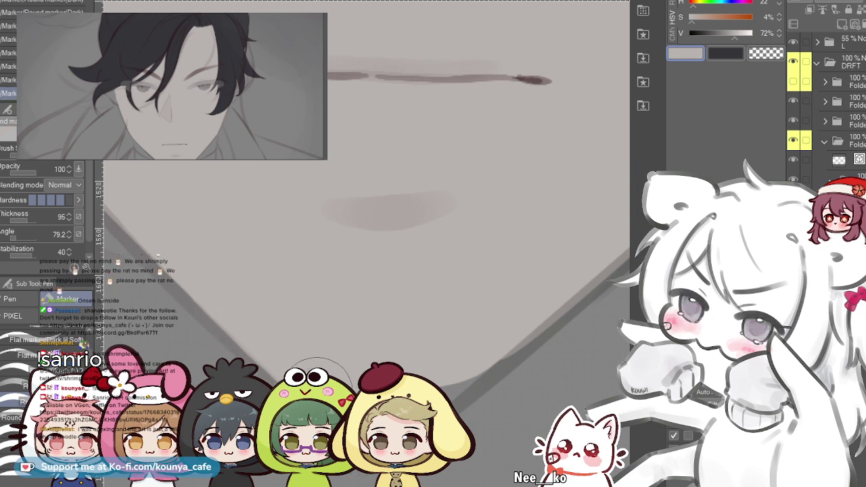
- Fill the chin tip with skin colour from both sides, mirroring the canvas back partway through
scroll(345, 365, up, 3)
mouse_move(324, 398)
mouse_down()
mouse_move(325, 377)
mouse_move(356, 355)
mouse_up()
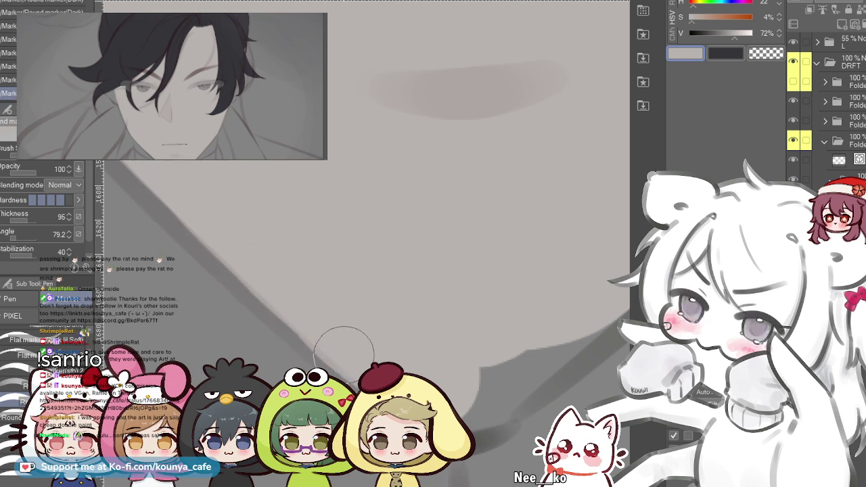
scroll(321, 314, down, 1)
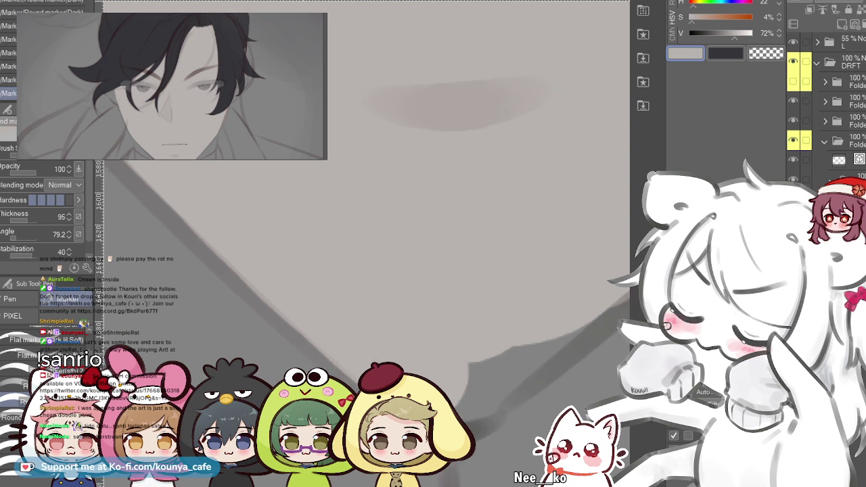
scroll(321, 314, up, 2)
key(h)
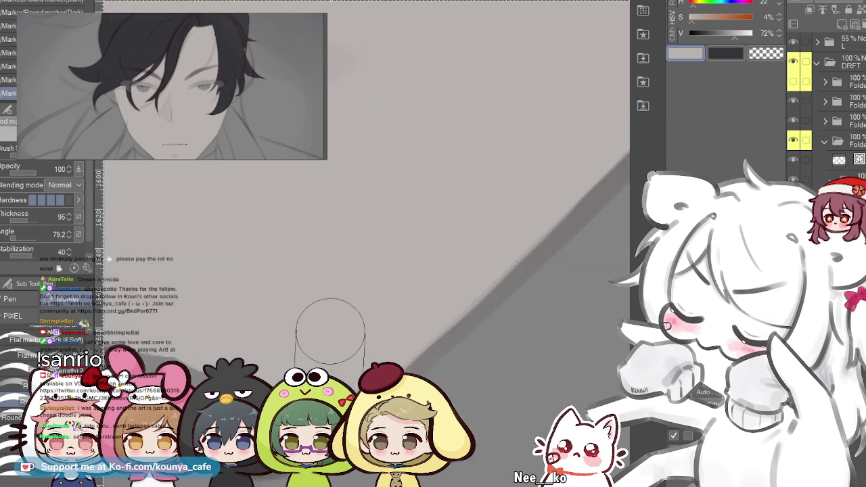
drag(323, 323, 510, 322)
mouse_move(204, 269)
mouse_down()
mouse_move(247, 265)
mouse_move(371, 331)
mouse_up()
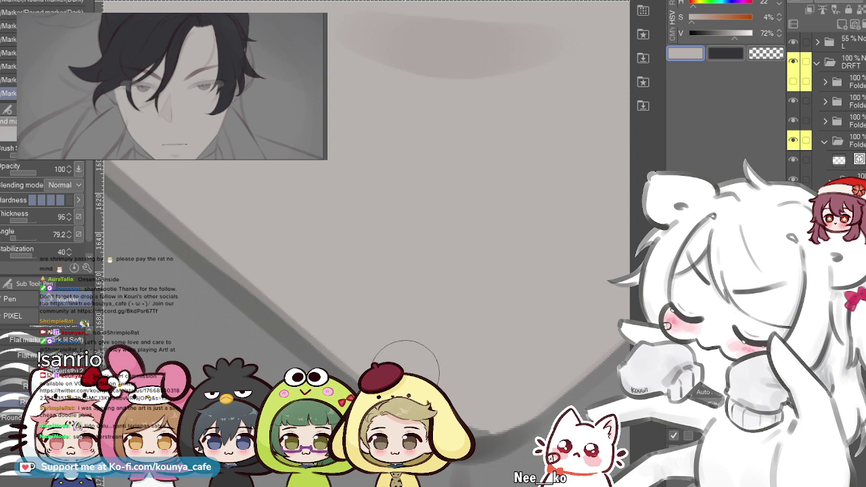
- Paint skin colour along the lower jaw edge into the notch beside the chin tip, redoing the stroke that overshoots
scroll(406, 371, up, 2)
drag(527, 433, 323, 340)
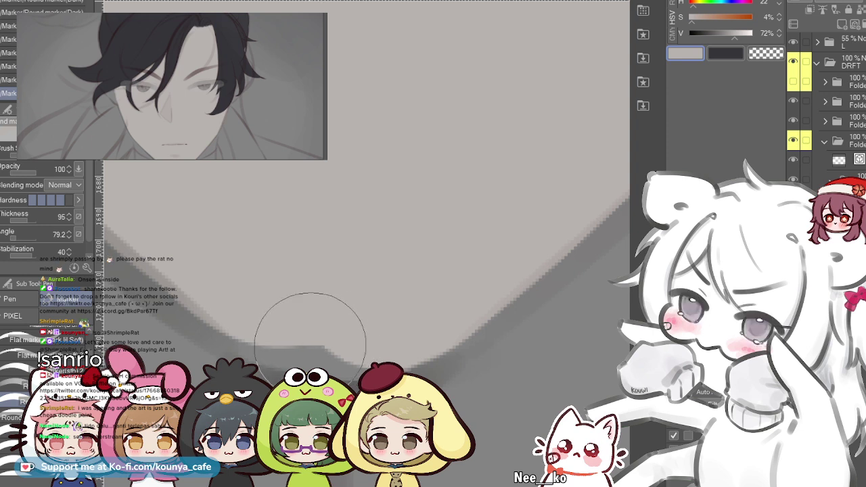
drag(250, 322, 308, 314)
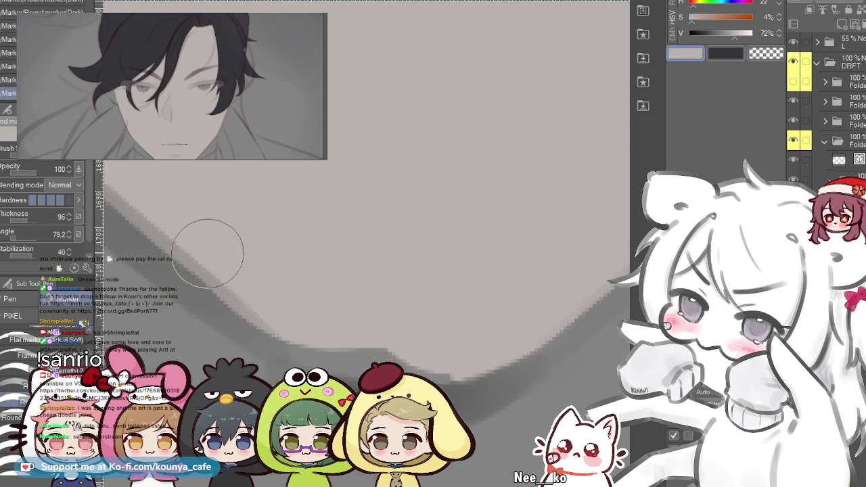
drag(216, 251, 340, 364)
key(ctrl+z)
drag(190, 241, 318, 352)
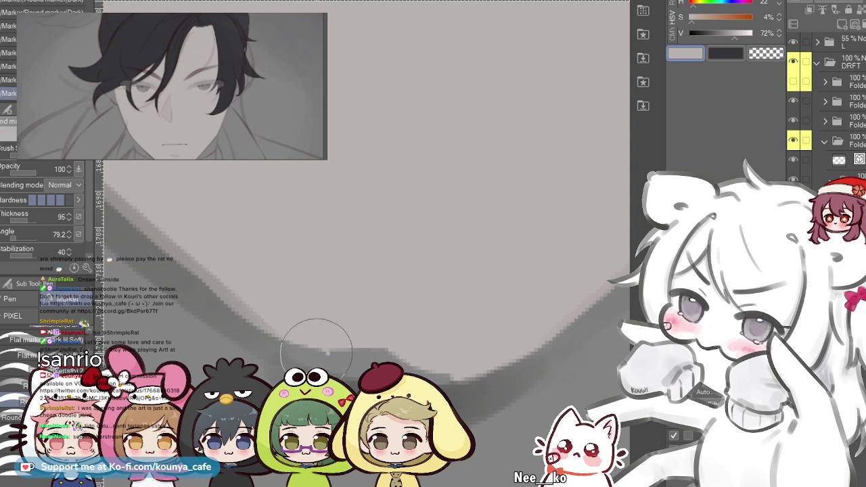
drag(187, 231, 317, 345)
mouse_move(224, 267)
mouse_down()
mouse_move(281, 317)
mouse_move(430, 366)
mouse_move(366, 346)
mouse_move(240, 268)
mouse_move(306, 319)
mouse_move(400, 333)
mouse_up()
mouse_move(274, 321)
mouse_down()
mouse_move(381, 333)
mouse_move(268, 294)
mouse_move(374, 338)
mouse_up()
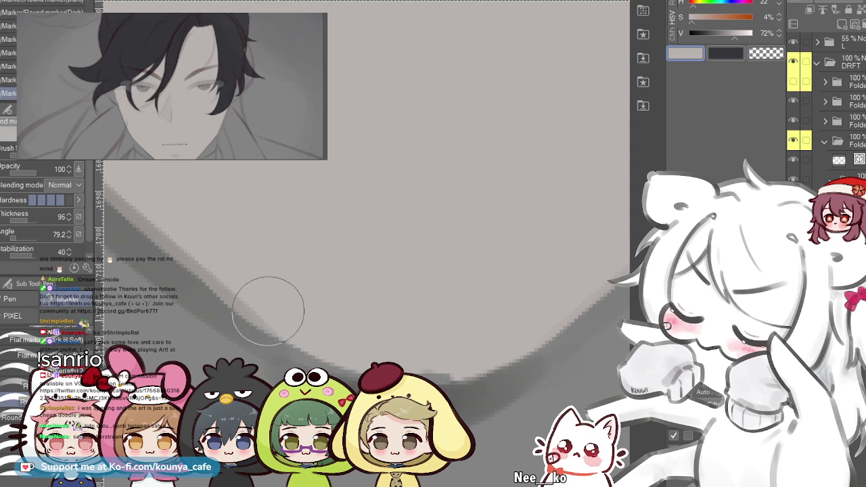
- Fill the remaining step under the chin with skin colour, undoing the strokes that bulge past the sketched contour
mouse_move(264, 308)
mouse_down()
mouse_move(387, 367)
mouse_move(403, 321)
mouse_up()
key(ctrl+z)
mouse_move(261, 295)
mouse_down()
mouse_move(338, 365)
mouse_move(466, 380)
mouse_up()
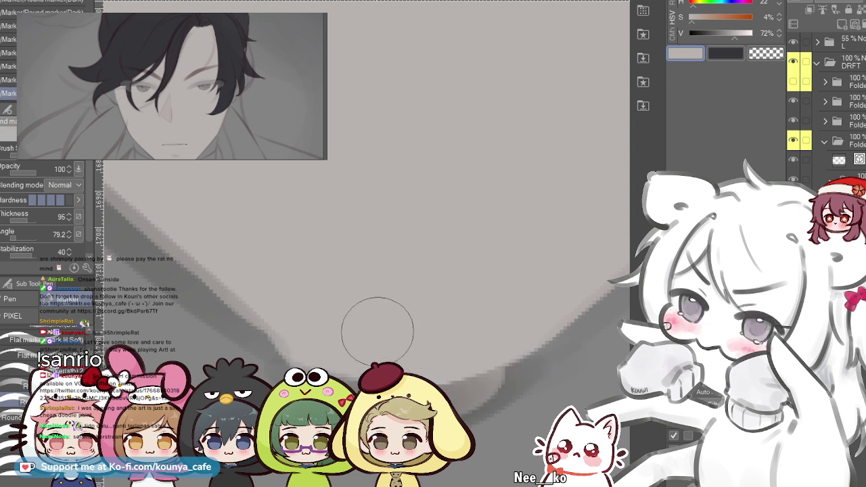
key(ctrl+z)
drag(270, 308, 420, 334)
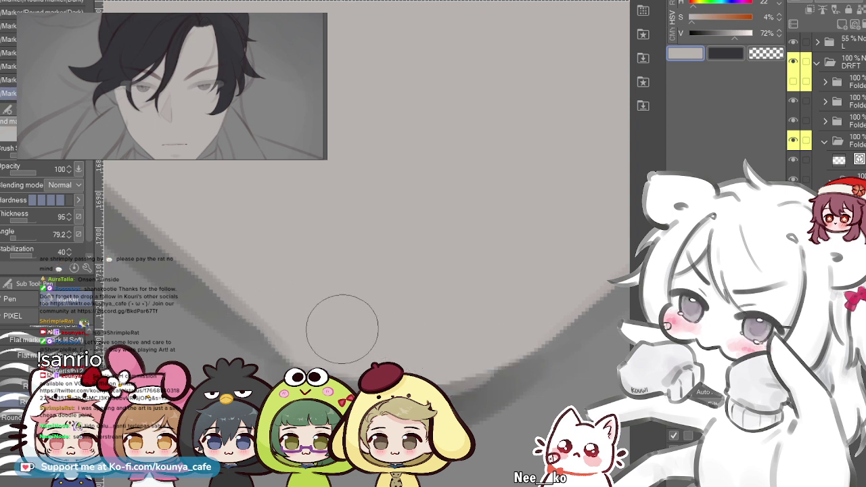
- Smooth the skin edge with long strokes running down the jaw line into the rounded chin
scroll(306, 301, down, 2)
drag(193, 188, 374, 344)
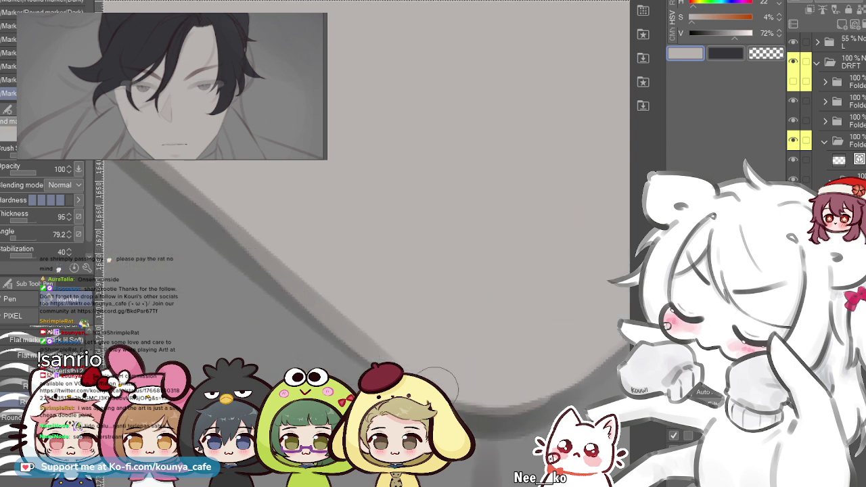
scroll(277, 244, down, 2)
drag(291, 227, 391, 303)
drag(240, 191, 469, 383)
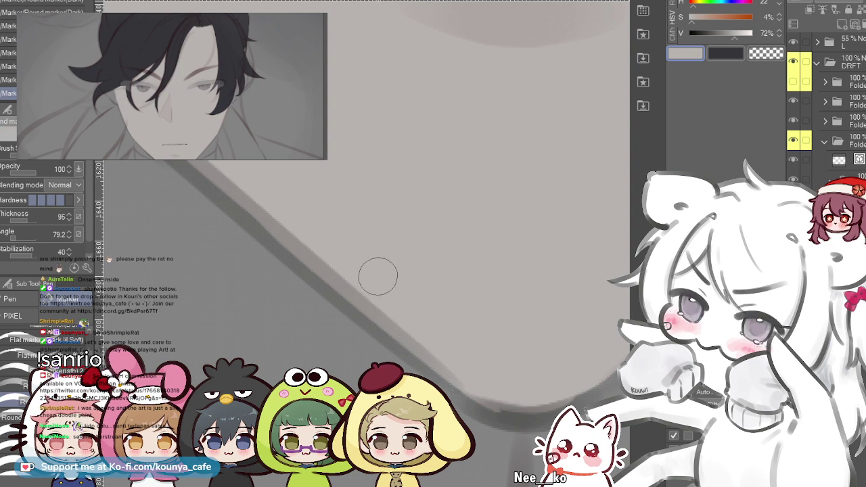
scroll(433, 338, up, 2)
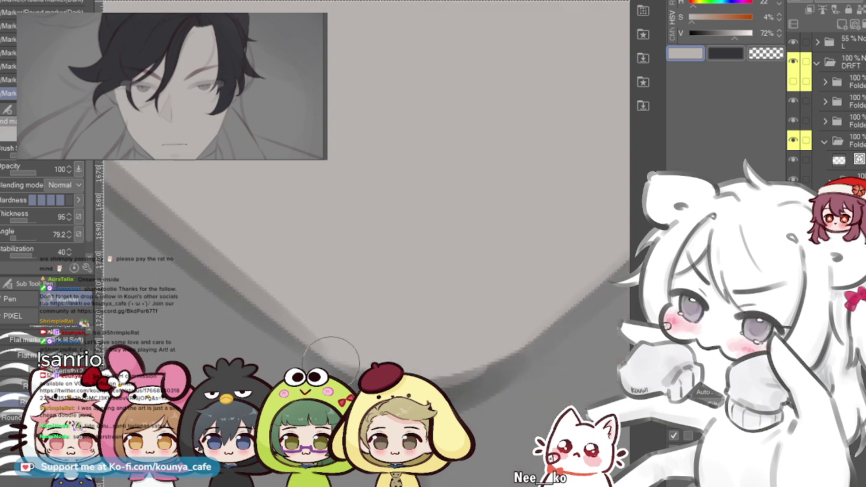
key(x)
drag(283, 345, 378, 377)
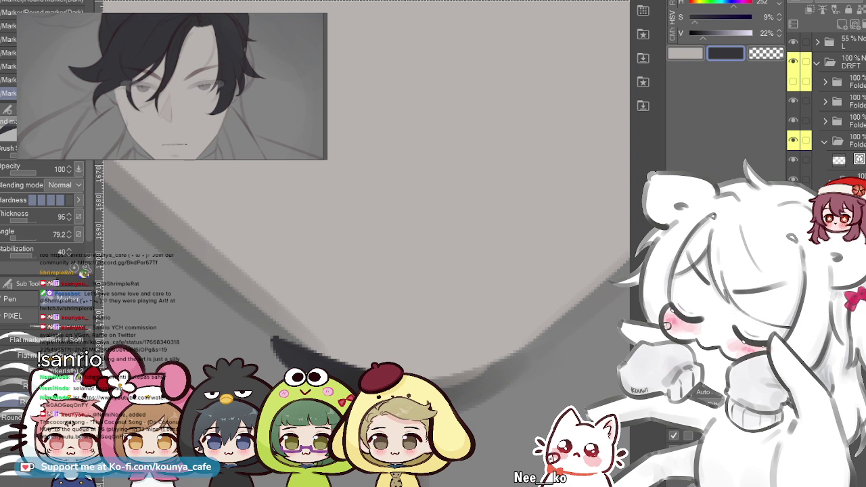
key(x)
key(x)
key(x)
- Trim the skin's edge beside the chin with transparent colour, mirroring the canvas to check it, and return to the skin colour
key(c)
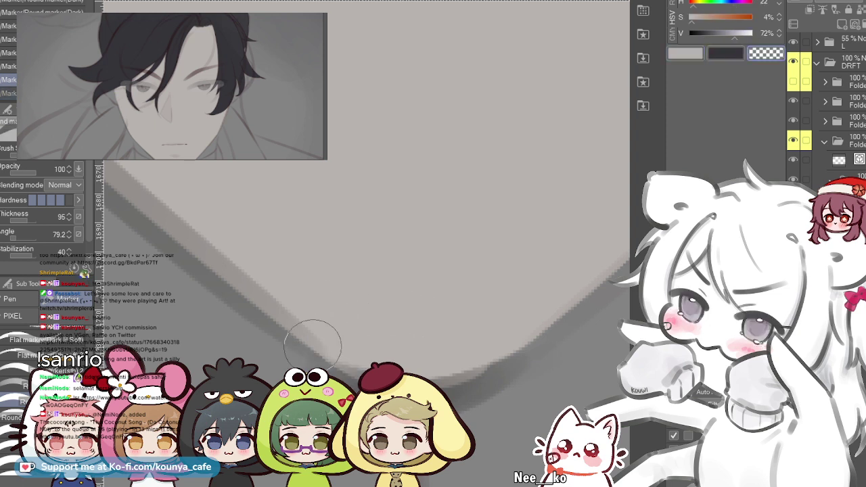
drag(263, 335, 395, 382)
key(period)
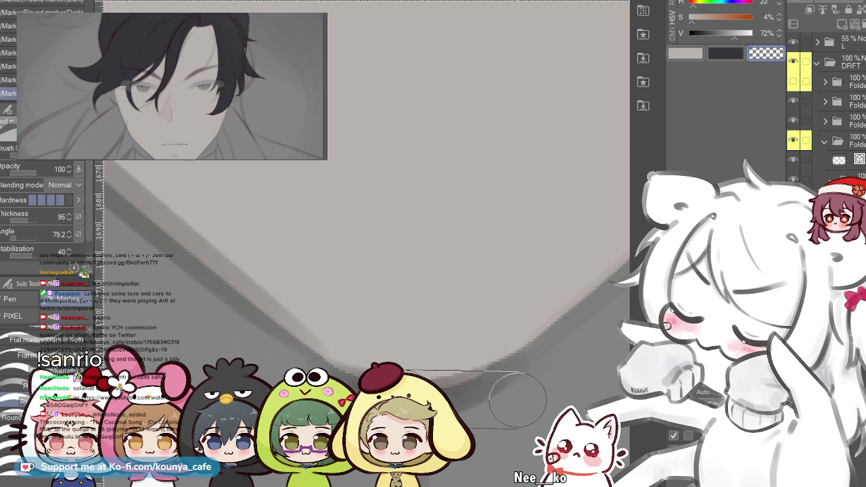
key(h)
drag(313, 323, 363, 372)
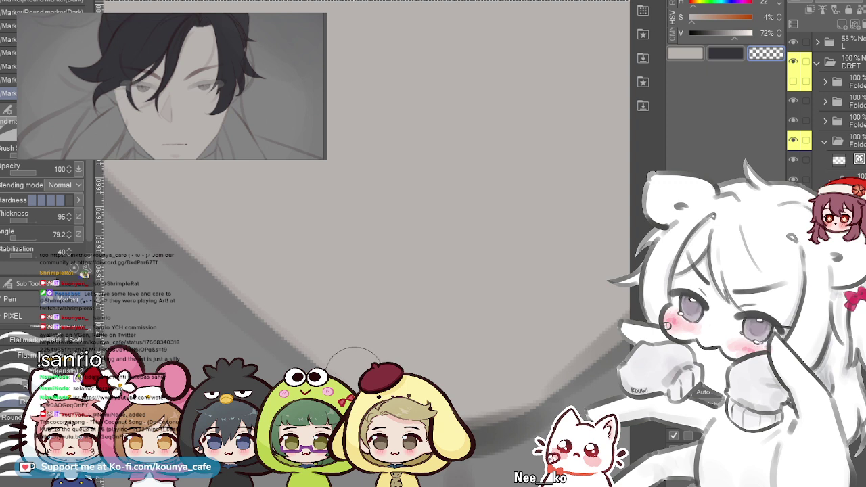
key(c)
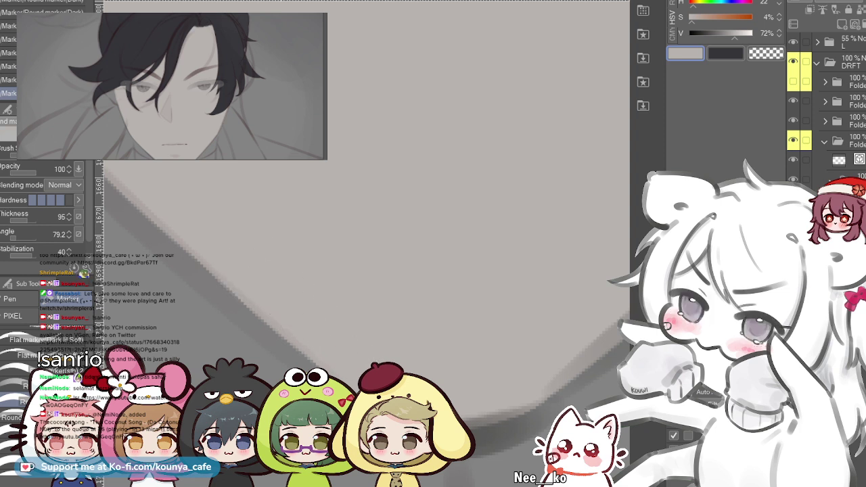
- Mirror the canvas back and paint one side of the neck in skin colour below the jaw on a new raster layer
scroll(420, 345, down, 3)
scroll(376, 337, up, 3)
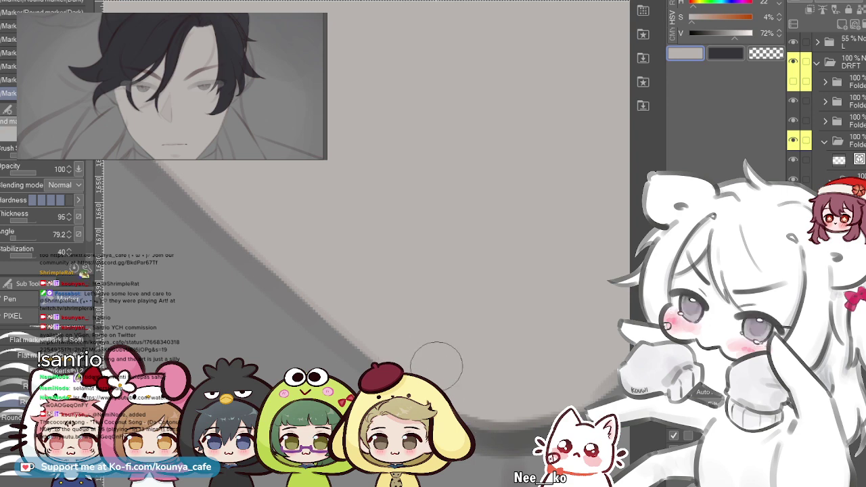
scroll(437, 369, down, 8)
drag(438, 368, 385, 410)
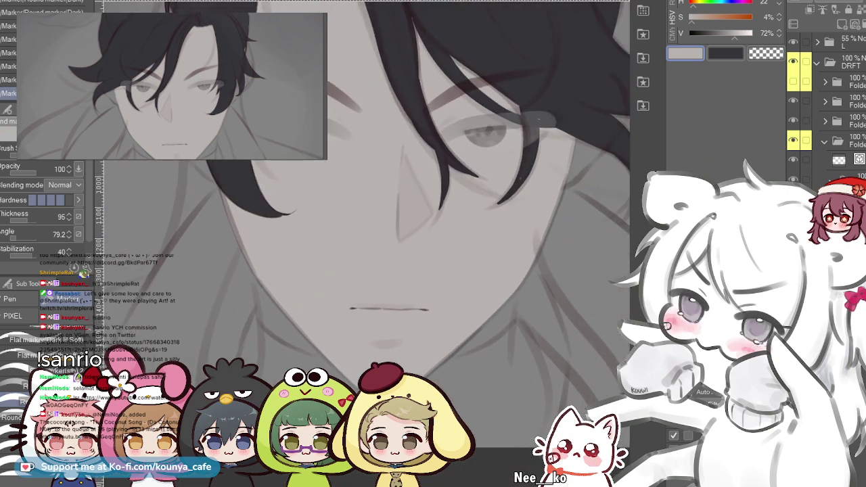
key(h)
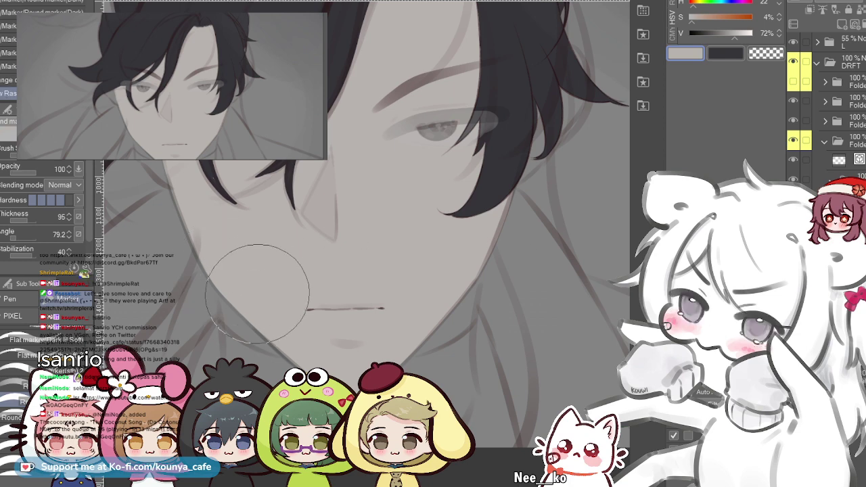
scroll(250, 308, up, 1)
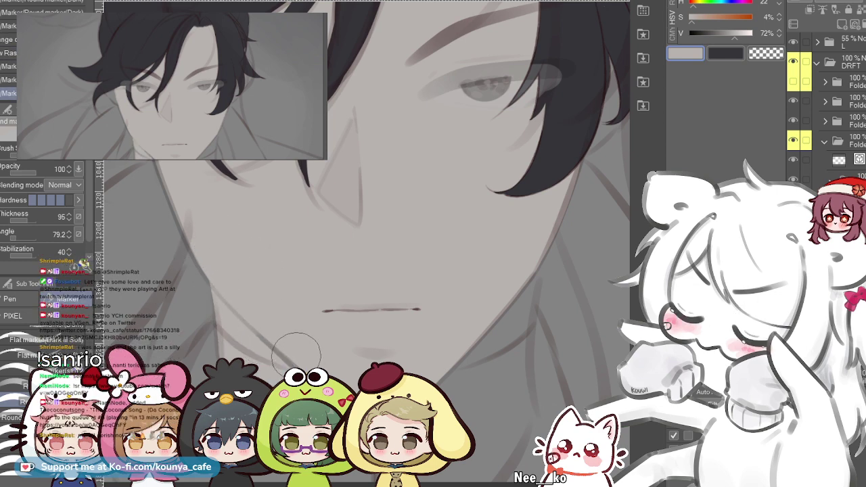
scroll(297, 331, down, 4)
drag(308, 372, 267, 376)
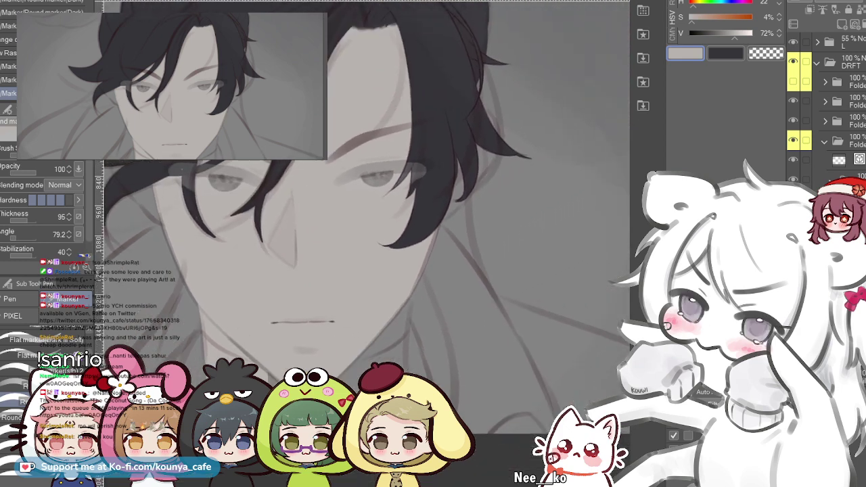
- Paint the opposite side of the neck in skin colour down from the jaw, undoing and redrawing its edge
scroll(267, 375, up, 3)
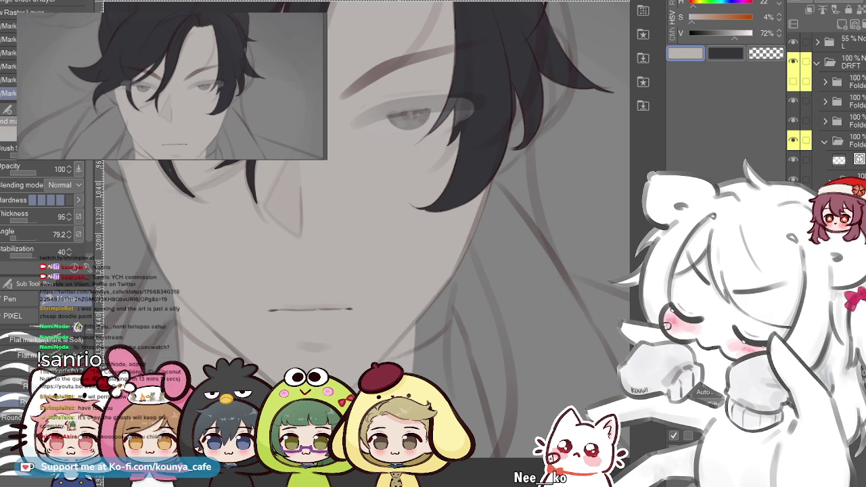
scroll(392, 333, up, 2)
drag(392, 332, 284, 325)
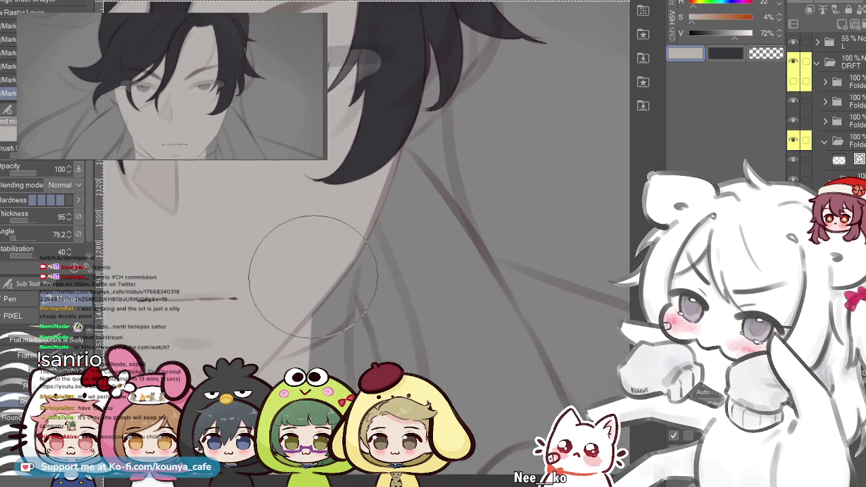
drag(322, 260, 306, 341)
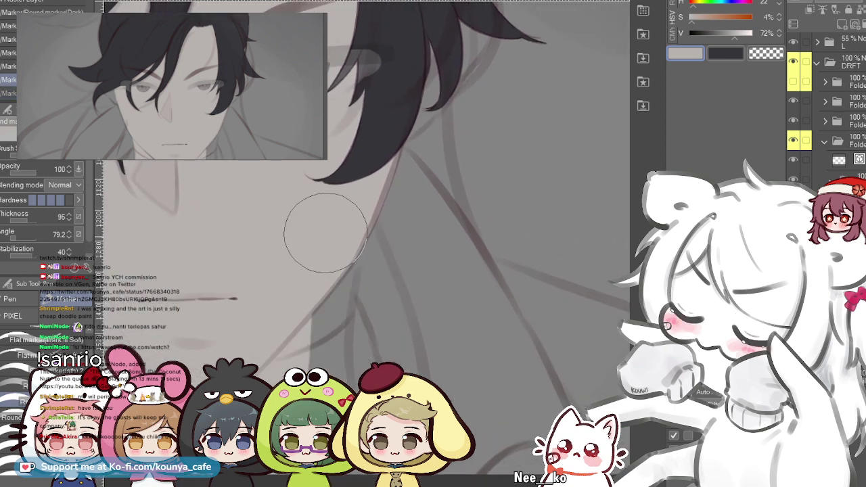
scroll(331, 292, up, 2)
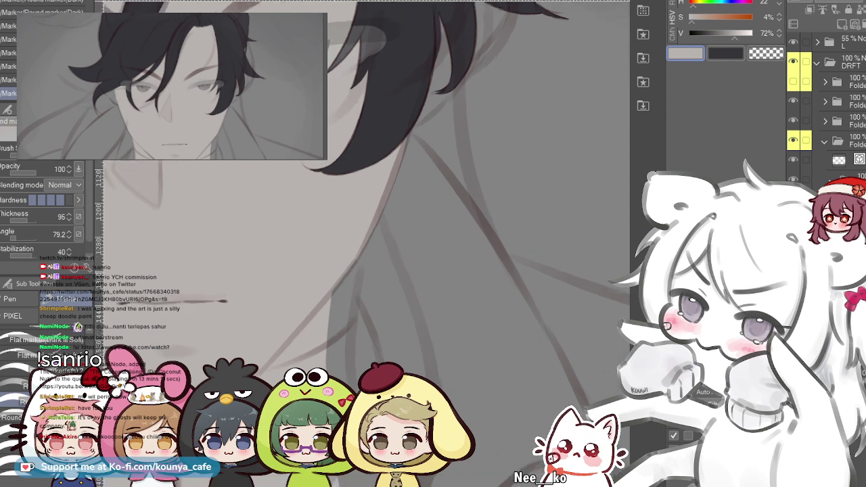
drag(337, 307, 324, 302)
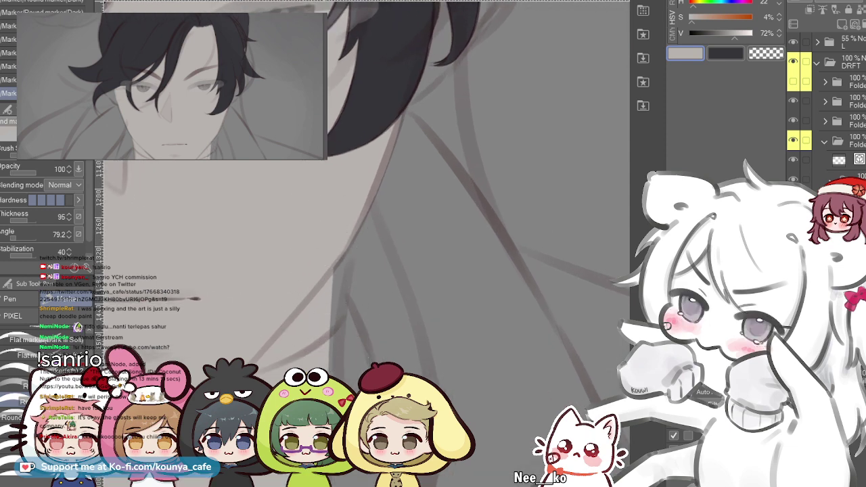
key(ctrl+z)
scroll(358, 345, up, 1)
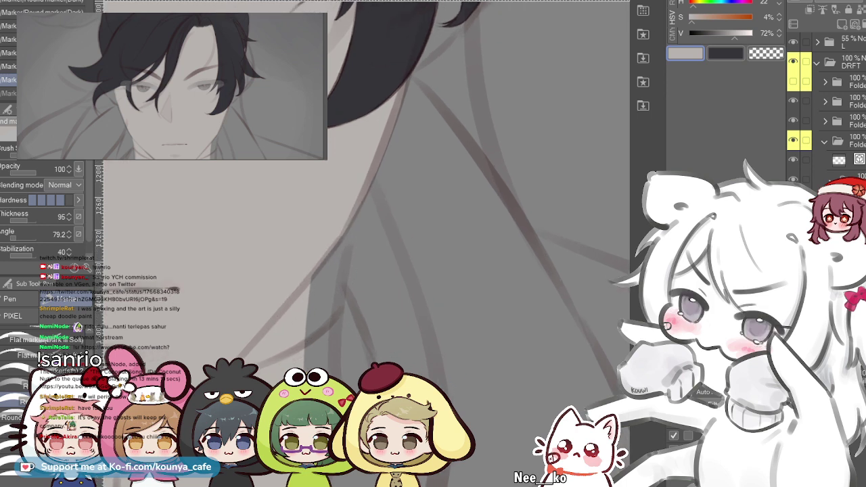
drag(350, 284, 338, 249)
drag(347, 153, 289, 372)
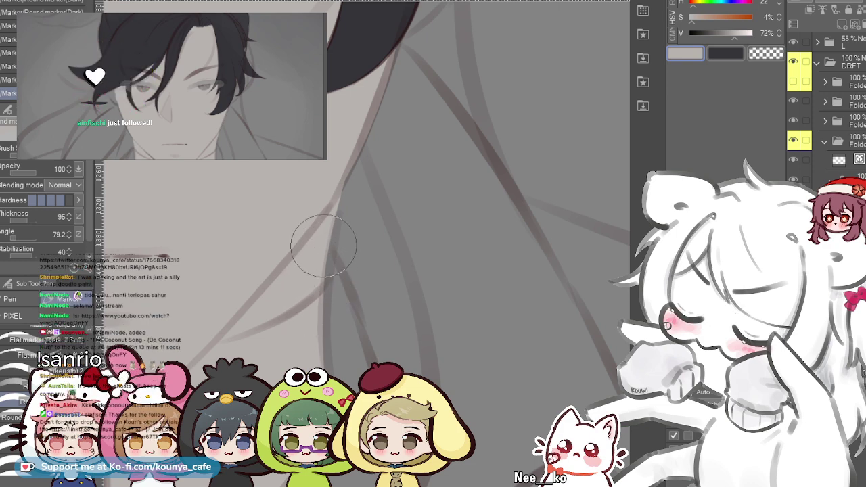
- Refine the neck's outer skin edge from the jaw down to the collar, replacing the misplaced stroke
scroll(338, 271, up, 2)
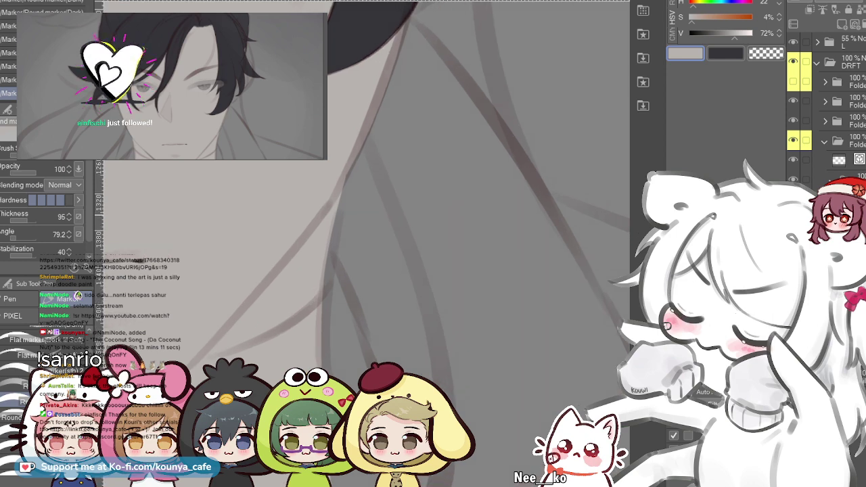
drag(365, 270, 389, 231)
drag(372, 125, 355, 368)
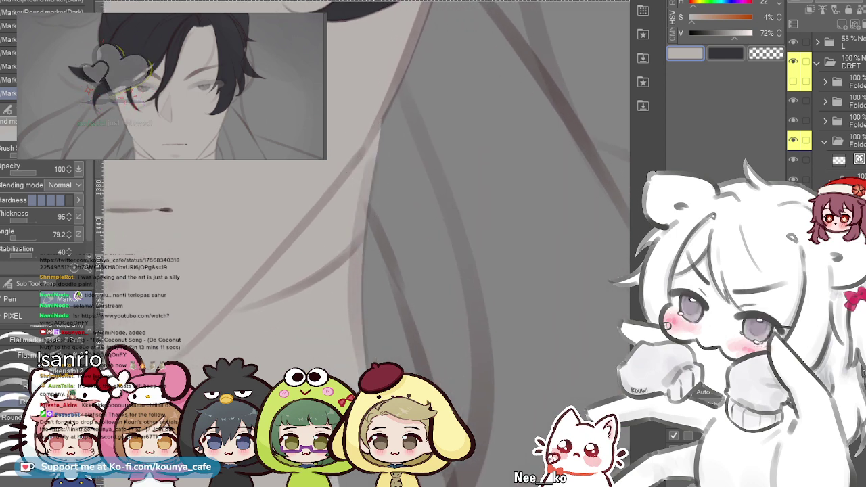
key(ctrl+z)
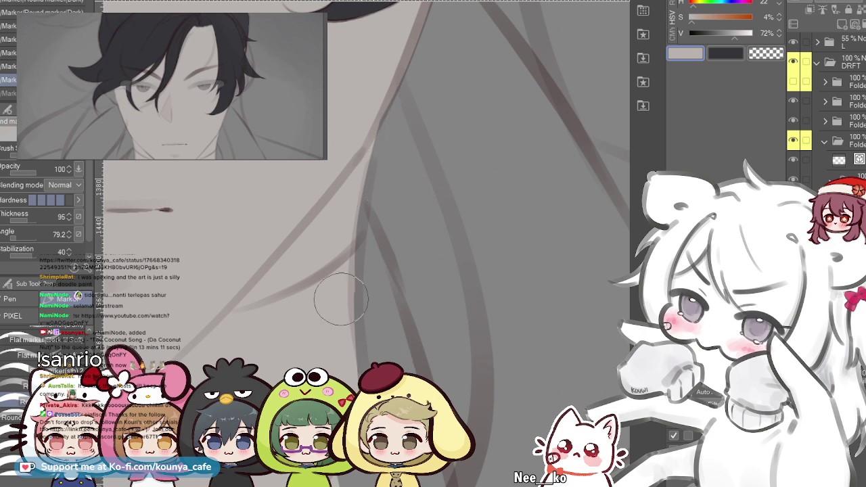
drag(374, 125, 348, 355)
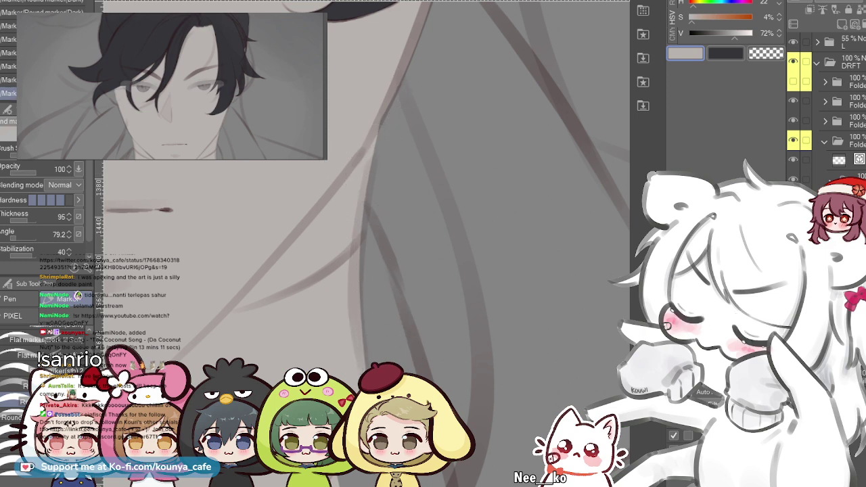
scroll(375, 149, down, 4)
drag(316, 159, 370, 269)
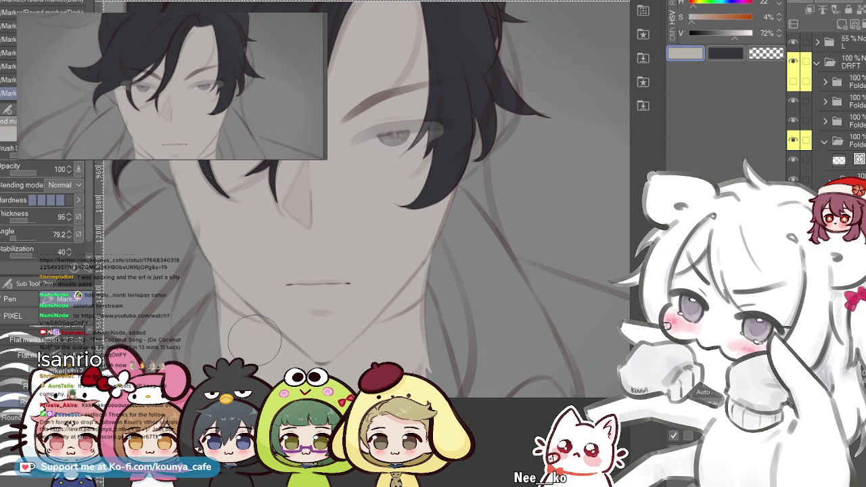
key(ctrl+z)
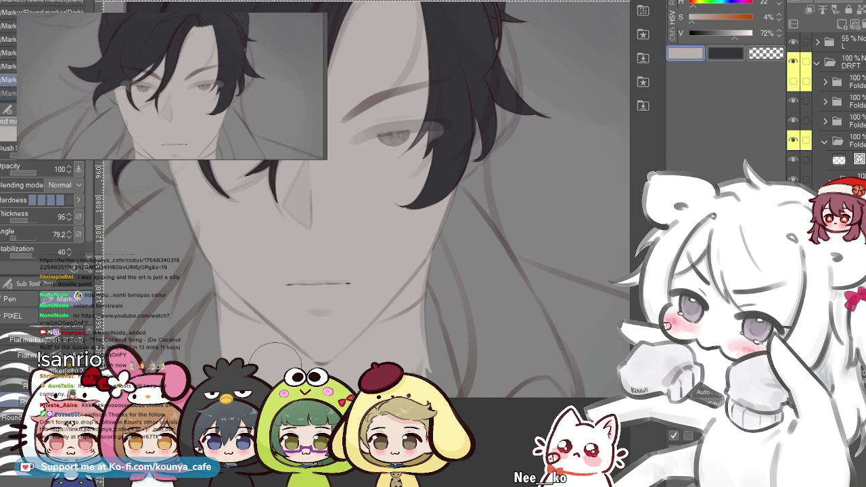
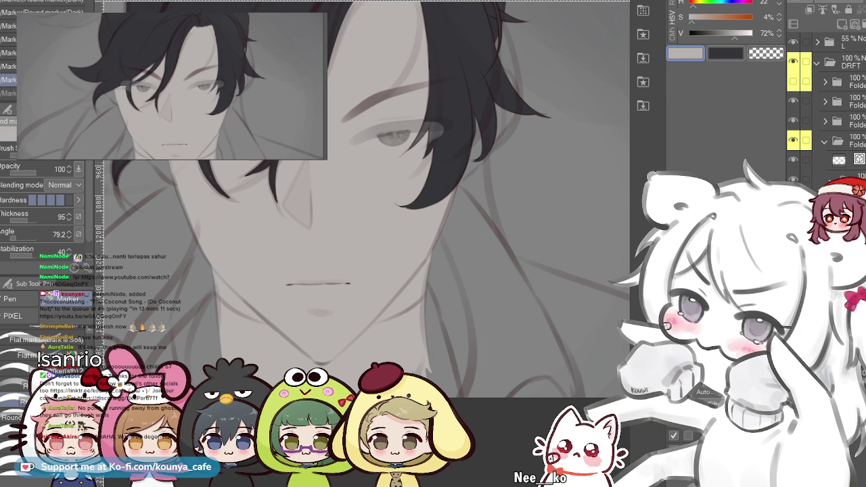
- Create a new raster layer and move it one place down in the layer order
key(ctrl+shift+n)
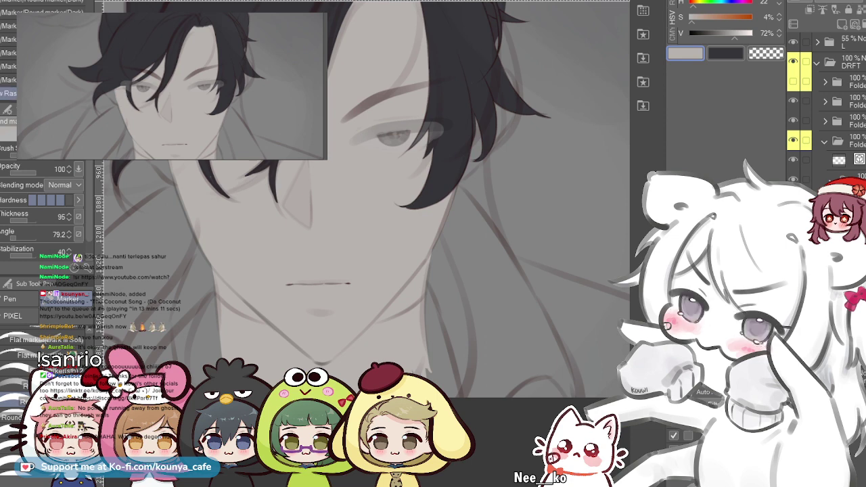
key(ctrl+[)
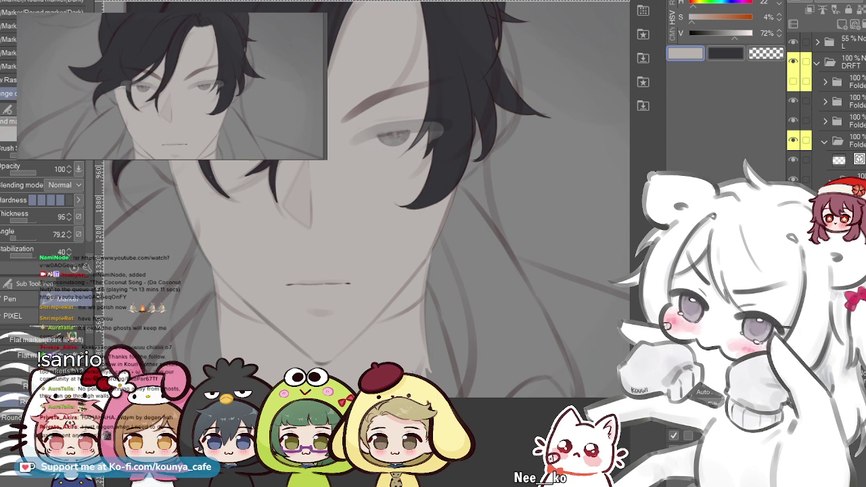
- Sample the dark brown of the mouth line and block in the collar on one side of the neck below the jaw
key(x)
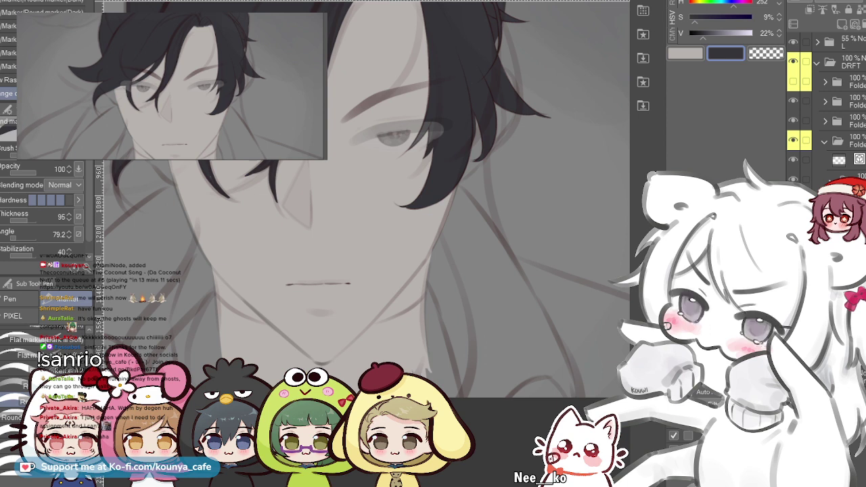
alt+click(347, 284)
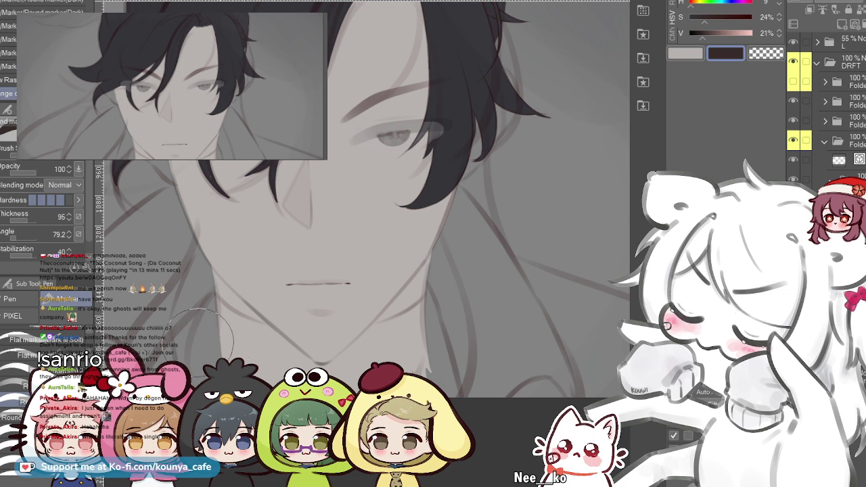
drag(206, 335, 256, 375)
drag(207, 333, 256, 369)
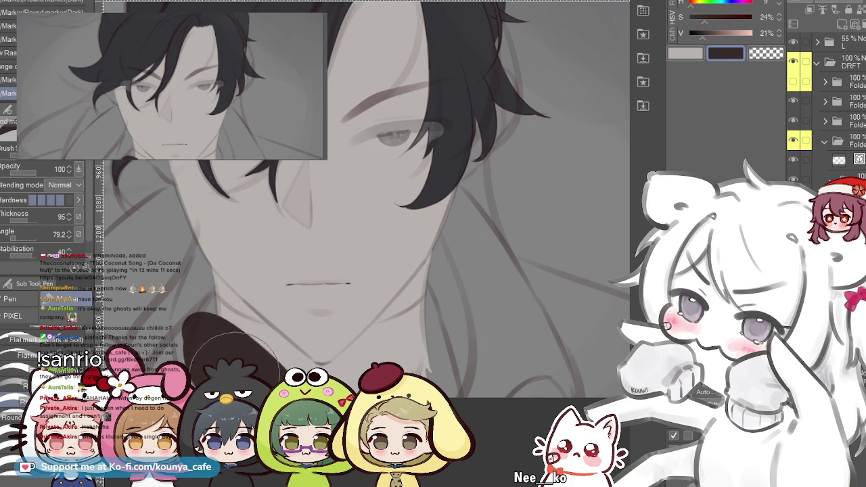
scroll(235, 375, up, 4)
drag(201, 287, 335, 374)
drag(208, 296, 370, 399)
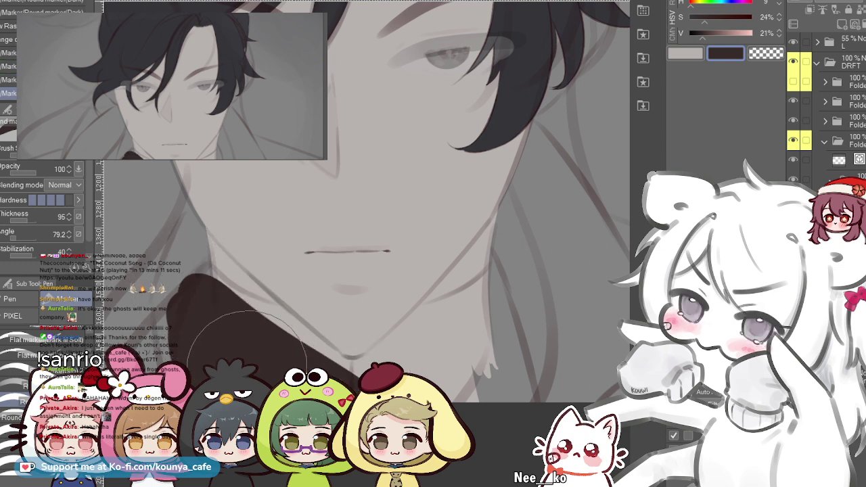
- Try to widen the dark collar shape along its outer edge with a smaller brush, undoing the strokes
scroll(212, 335, down, 3)
mouse_move(212, 335)
mouse_down()
mouse_move(273, 320)
mouse_move(291, 306)
mouse_up()
drag(288, 274, 239, 340)
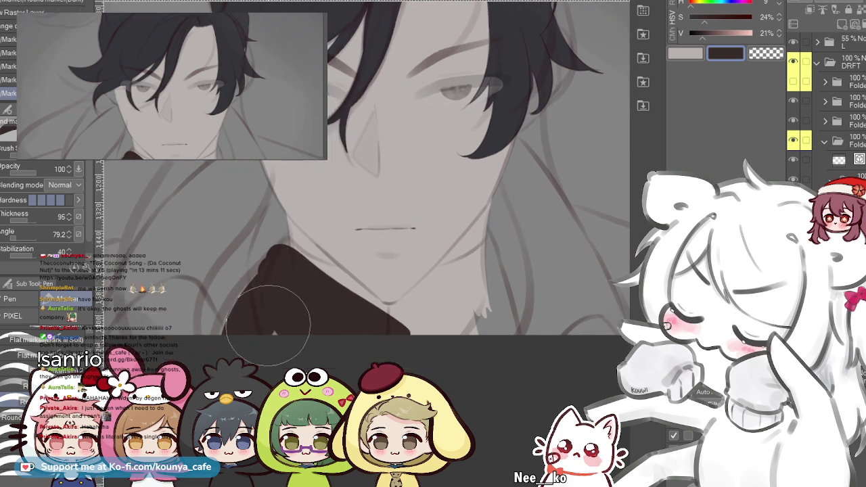
key(ctrl+z)
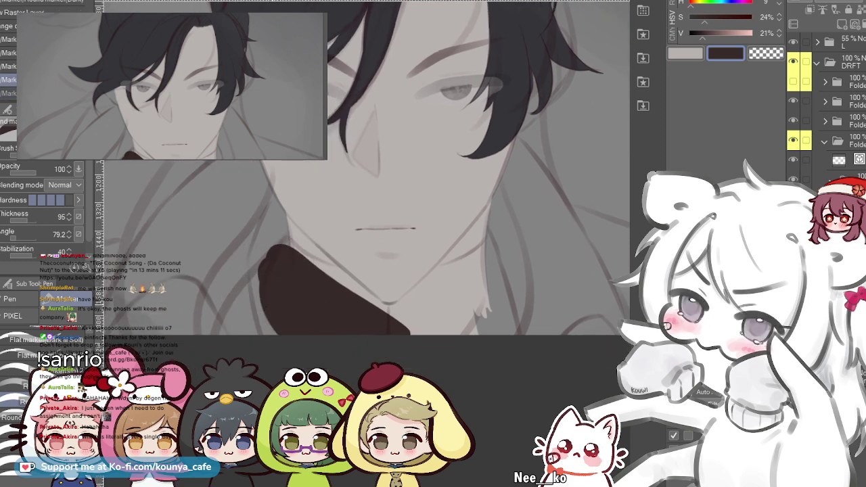
scroll(293, 290, up, 3)
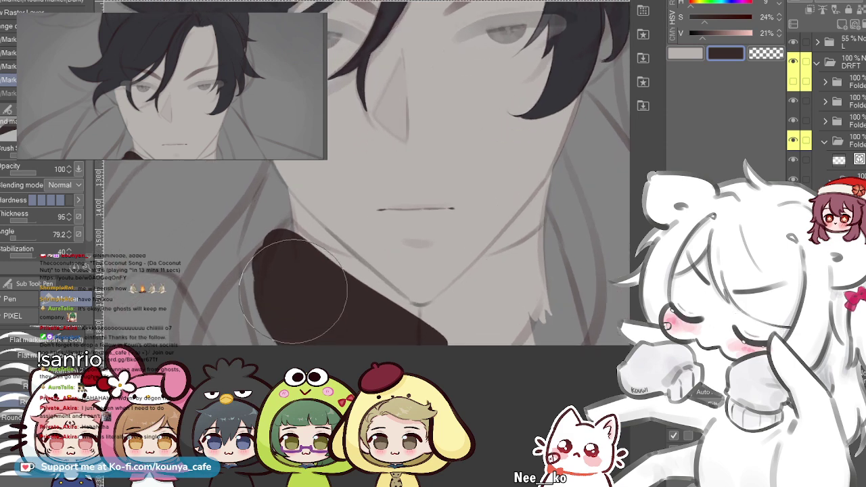
key(bracketleft)
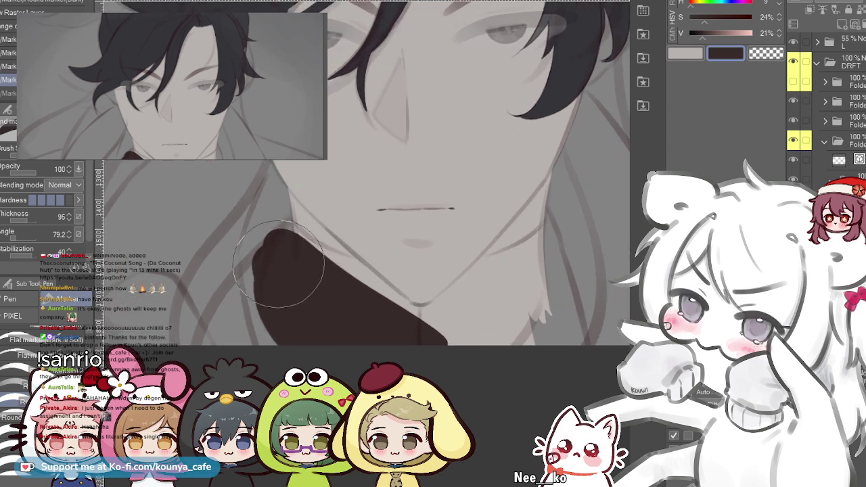
drag(274, 272, 287, 348)
key(ctrl+z)
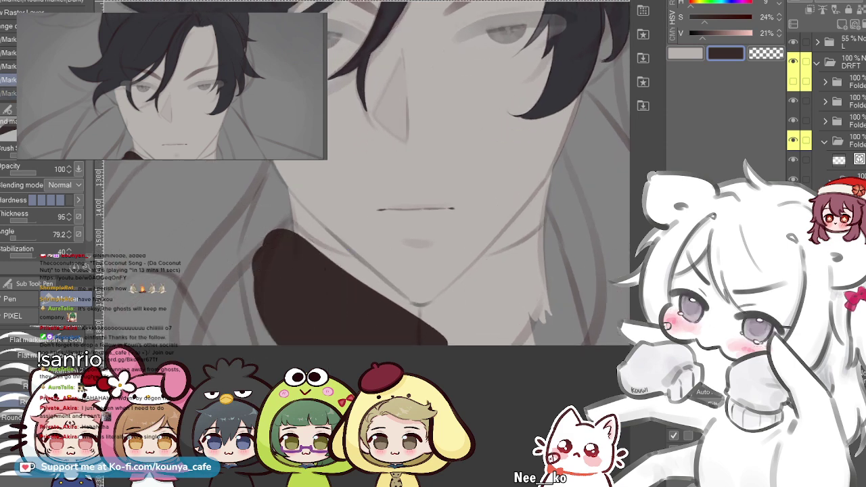
key(ctrl+z)
key(ctrl+z)
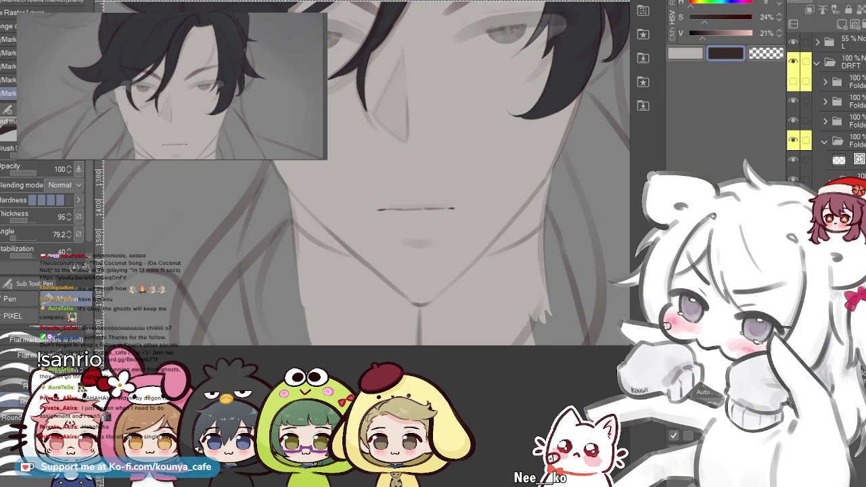
- Restore the dark brown collar shape below the jaw and extend it outward toward the shoulder
key(h)
key(h)
drag(279, 256, 425, 341)
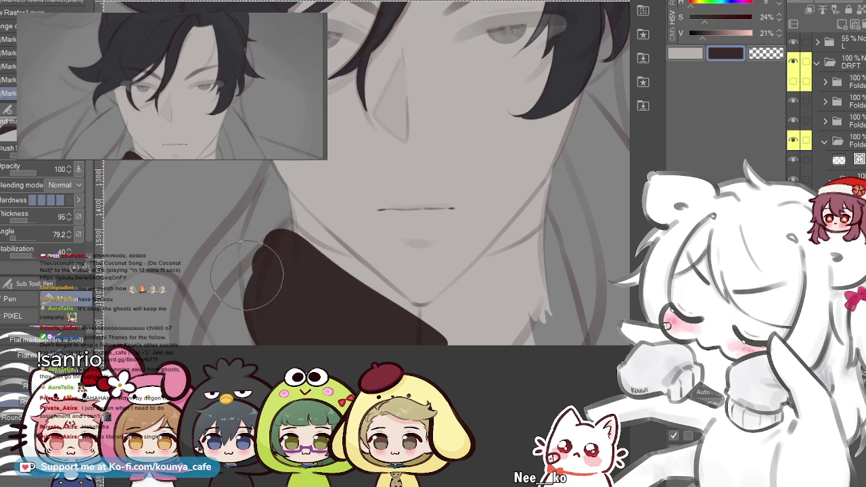
drag(245, 266, 267, 344)
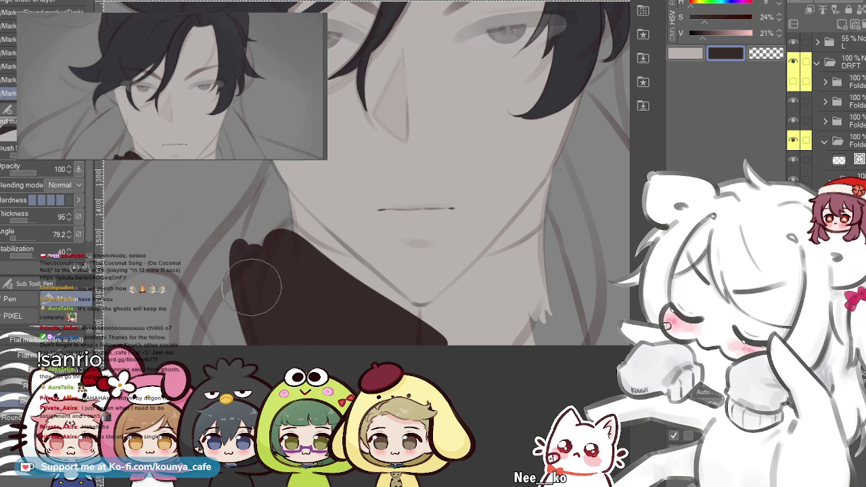
- Add a thin dark pointed tip to the collar where it meets the neck's outer edge, using a smaller brush
scroll(298, 248, up, 3)
mouse_move(311, 251)
mouse_down()
mouse_move(230, 242)
mouse_move(231, 264)
mouse_up()
key(bracketleft)
scroll(342, 192, up, 1)
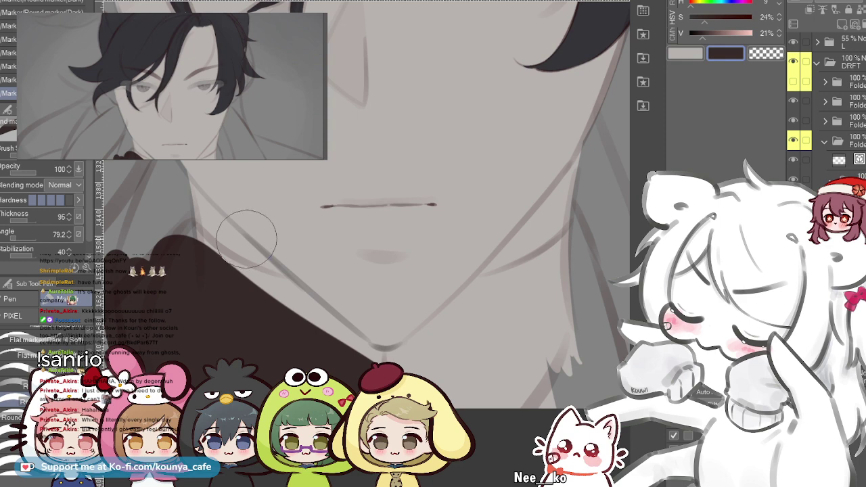
scroll(212, 239, up, 4)
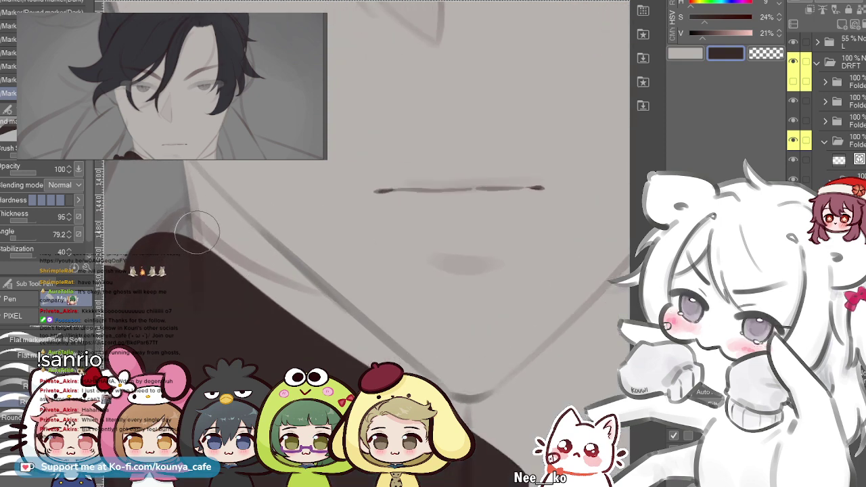
key(ctrl+z)
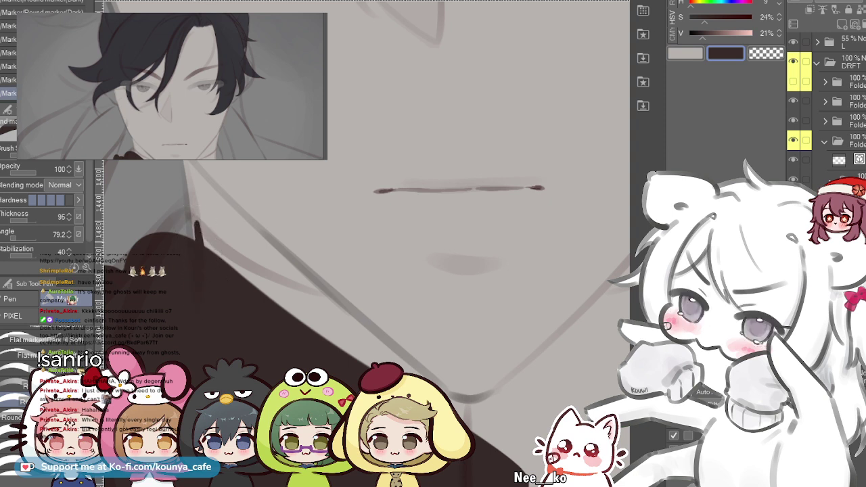
key(comma)
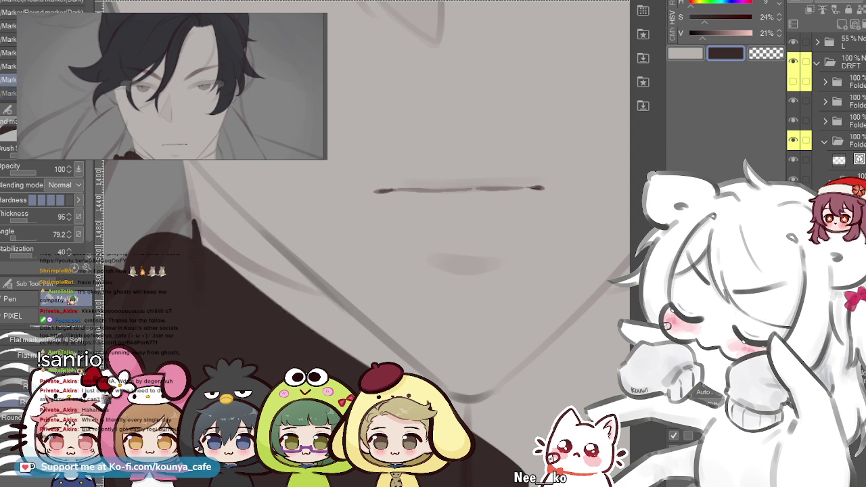
key(period)
- Try repeated curved dark strokes for the collar's upper edge from the neck tip toward the jawline, undoing each one
drag(203, 236, 364, 308)
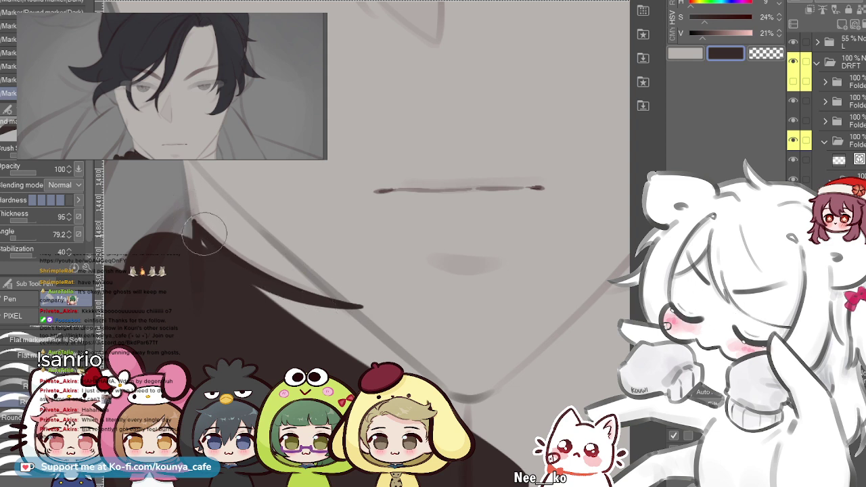
key(ctrl+z)
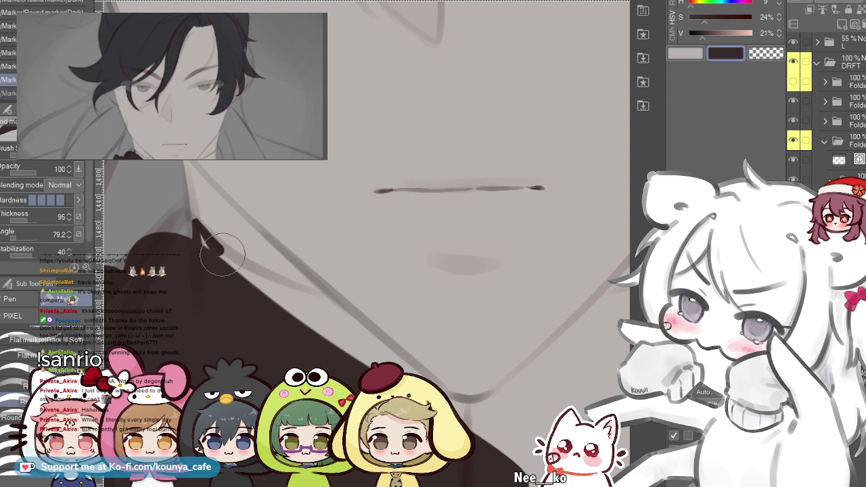
key(period)
mouse_move(196, 226)
mouse_down()
mouse_move(325, 301)
mouse_move(365, 308)
mouse_up()
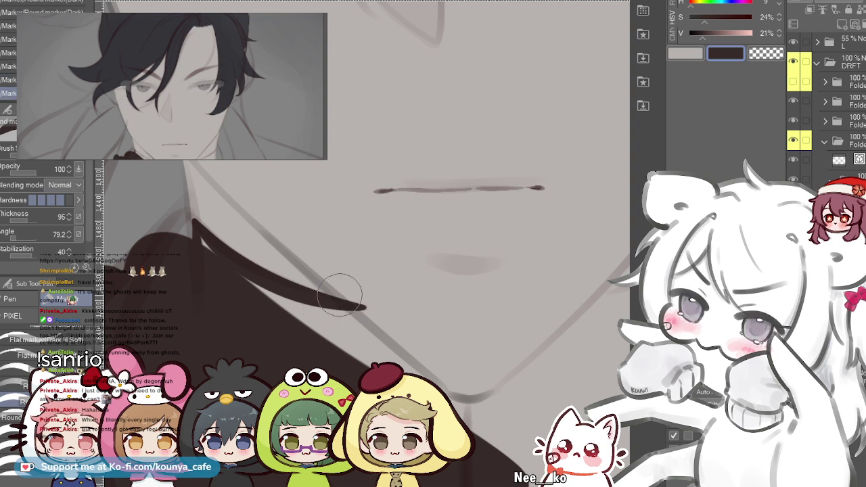
key(ctrl+z)
key(period)
drag(200, 228, 368, 312)
key(ctrl+z)
key(period)
drag(203, 230, 358, 308)
key(ctrl+z)
drag(193, 232, 359, 307)
key(ctrl+z)
key(comma)
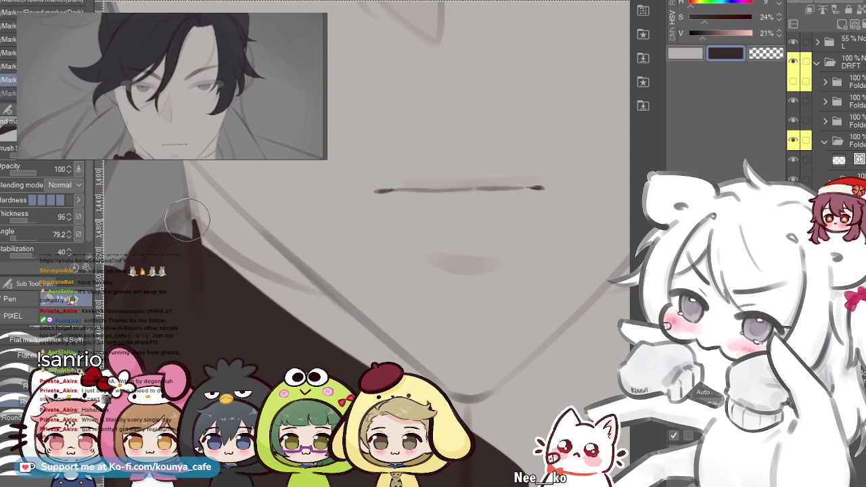
drag(196, 227, 378, 312)
key(ctrl+z)
drag(192, 215, 361, 308)
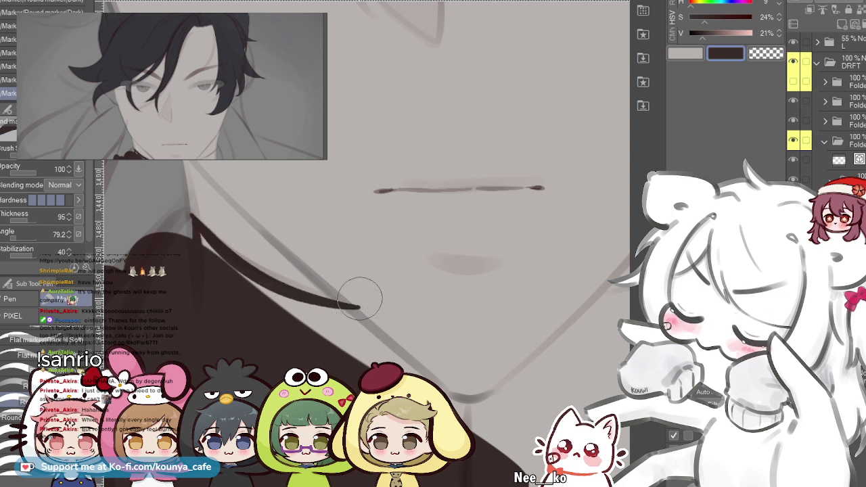
key(ctrl+z)
key(comma)
mouse_move(195, 223)
mouse_down()
mouse_move(273, 283)
mouse_move(358, 305)
mouse_up()
key(period)
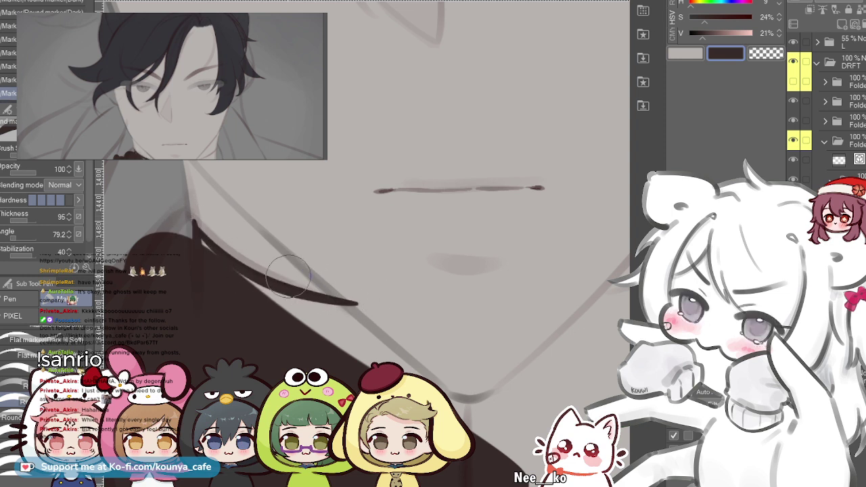
key(ctrl+z)
key(comma)
key(period)
- Paint the collar's curved upper edge from the neck tip to the jawline and fill the gap beneath it
mouse_move(196, 223)
mouse_down()
mouse_move(228, 251)
mouse_move(358, 308)
mouse_up()
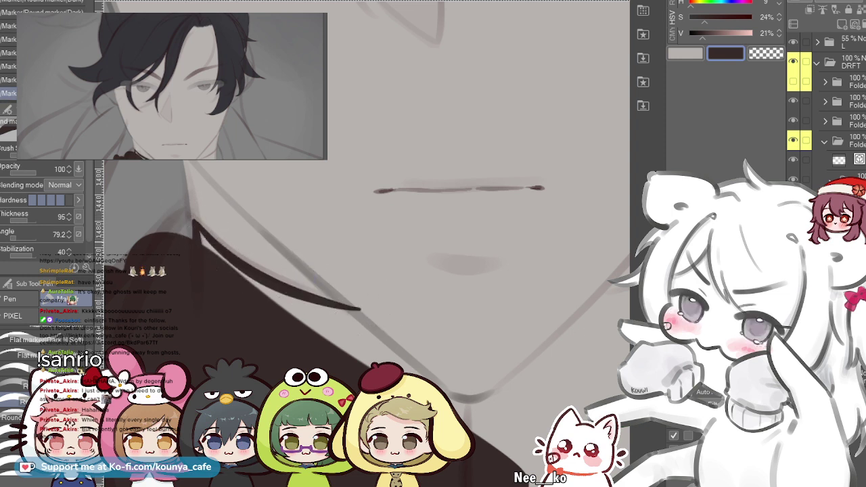
scroll(217, 233, up, 2)
scroll(218, 234, down, 2)
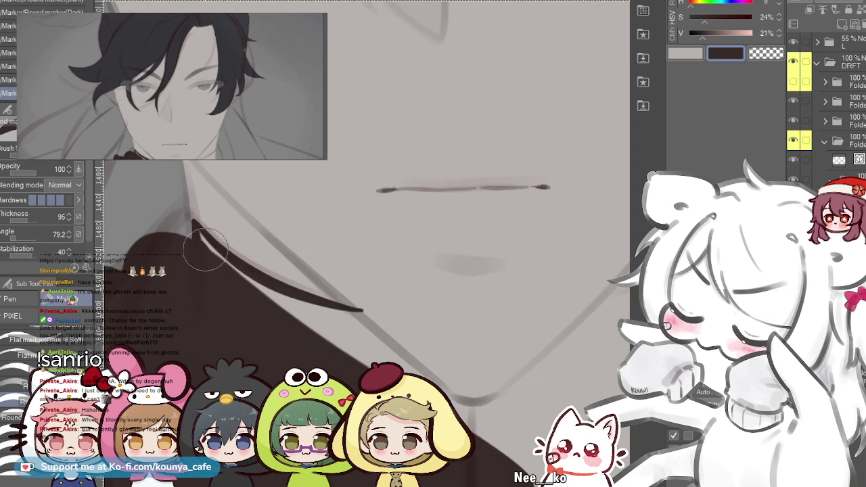
drag(225, 266, 296, 320)
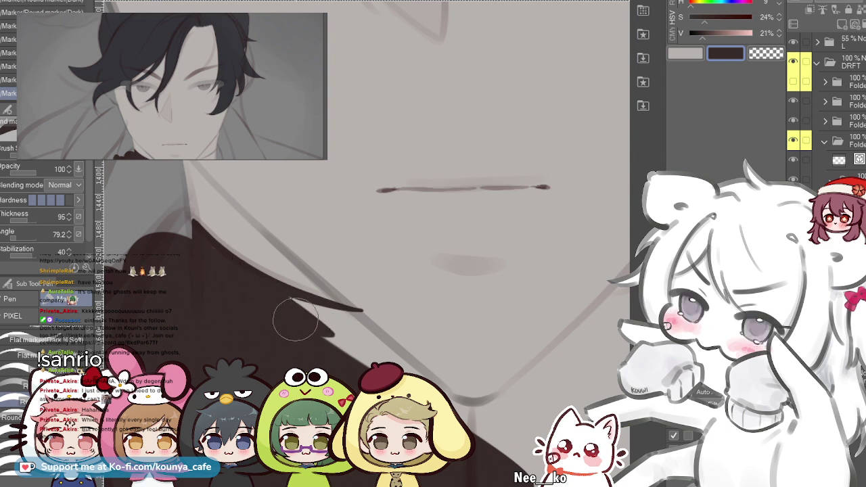
- Thicken the collar's pointed tip at the neck's outer edge and fill its remaining gaps with dark brown
scroll(186, 227, up, 3)
mouse_move(155, 216)
mouse_down()
mouse_move(212, 223)
mouse_move(239, 261)
mouse_up()
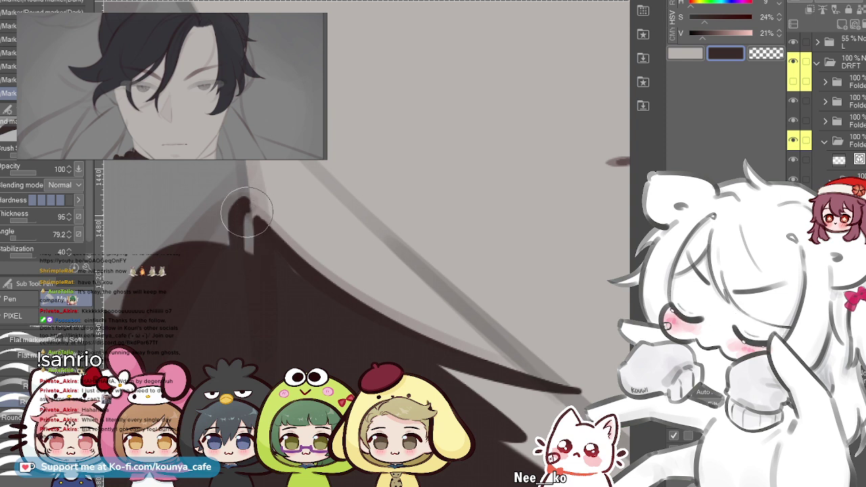
drag(247, 210, 252, 231)
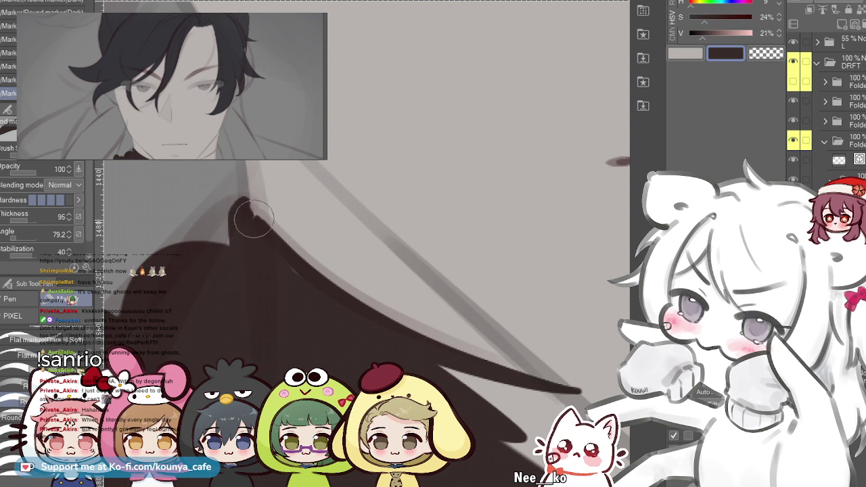
drag(244, 211, 279, 253)
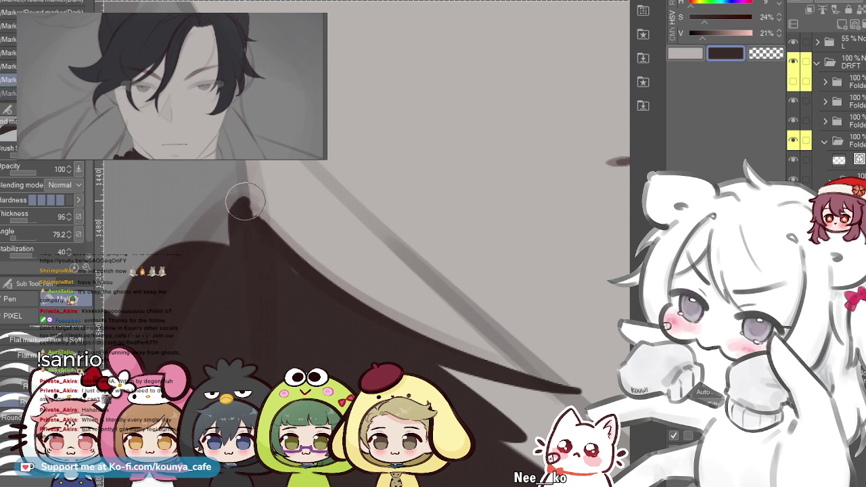
key(period)
key(comma)
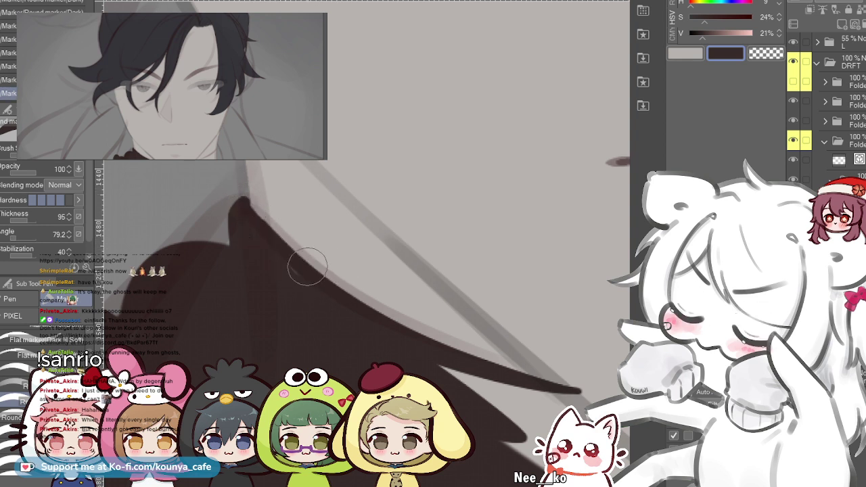
key(period)
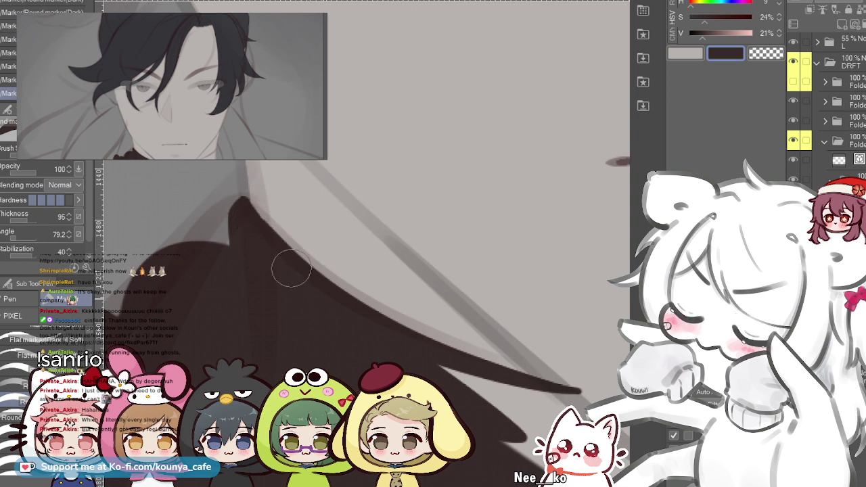
key(comma)
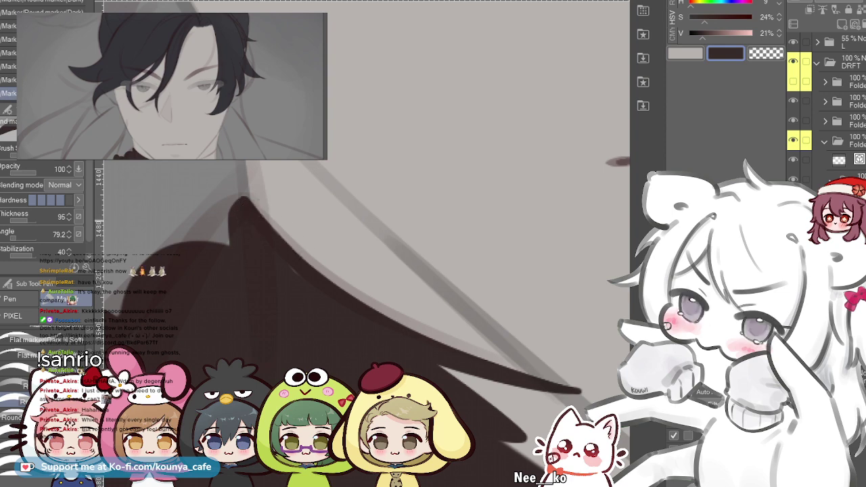
- Fill the notch below the collar's upper edge and extend the dark brown along the jawline to beneath the chin
scroll(292, 215, down, 2)
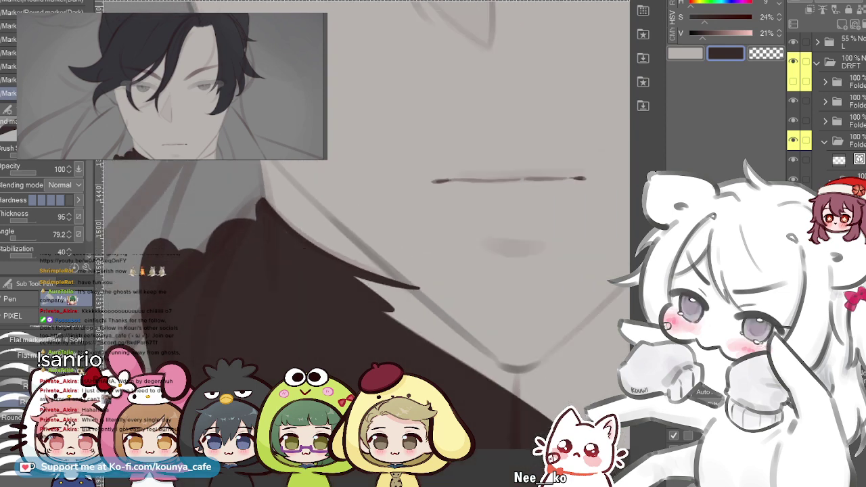
scroll(306, 261, down, 1)
drag(399, 312, 346, 282)
scroll(344, 278, up, 2)
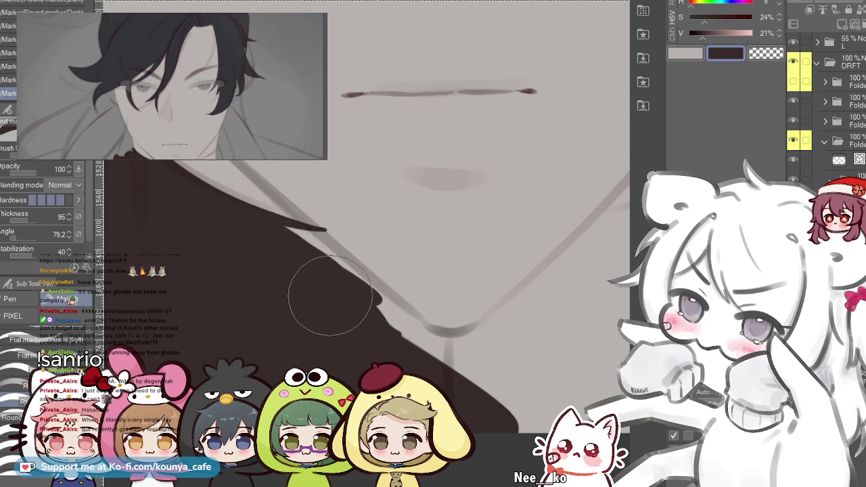
drag(316, 276, 243, 275)
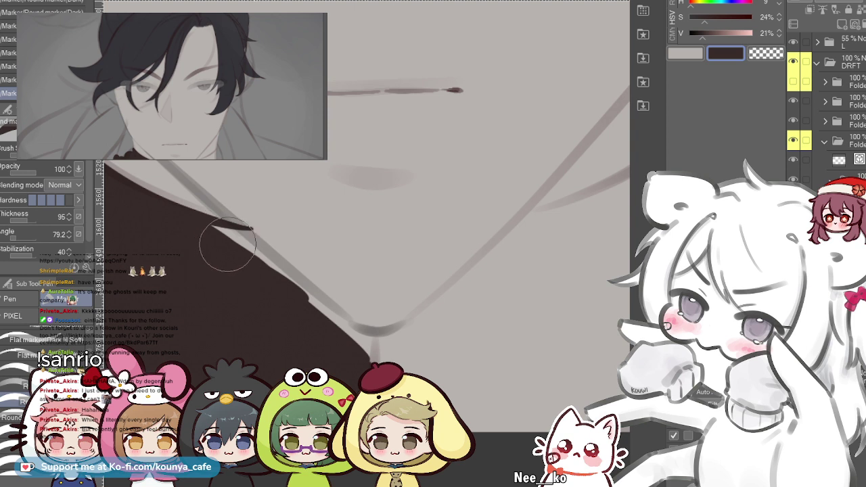
drag(206, 224, 356, 346)
drag(228, 240, 373, 349)
drag(250, 259, 354, 337)
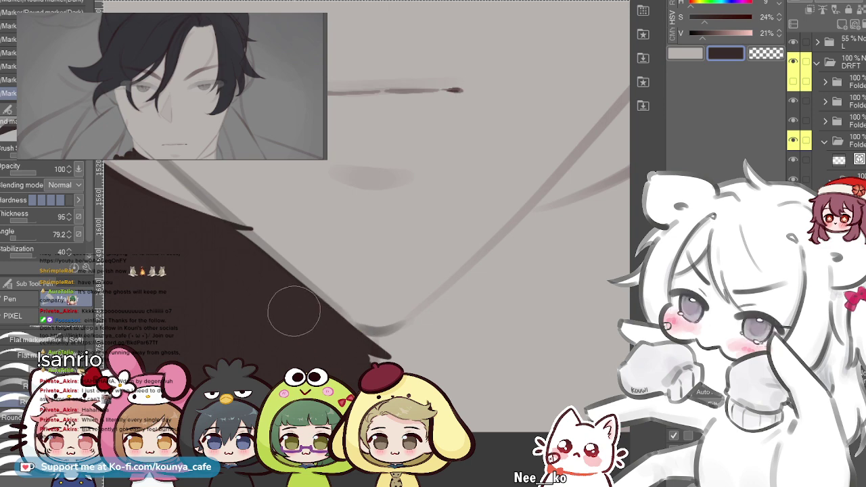
- Redraw the collar's dark edge stroke beneath the chin's tip, undoing the versions that miss the chin's curve
key(ctrl+z)
drag(334, 323, 413, 348)
key(ctrl+plus)
drag(343, 325, 307, 331)
scroll(307, 330, up, 1)
key(ctrl+z)
mouse_move(296, 314)
mouse_down()
mouse_move(346, 346)
mouse_move(374, 346)
mouse_up()
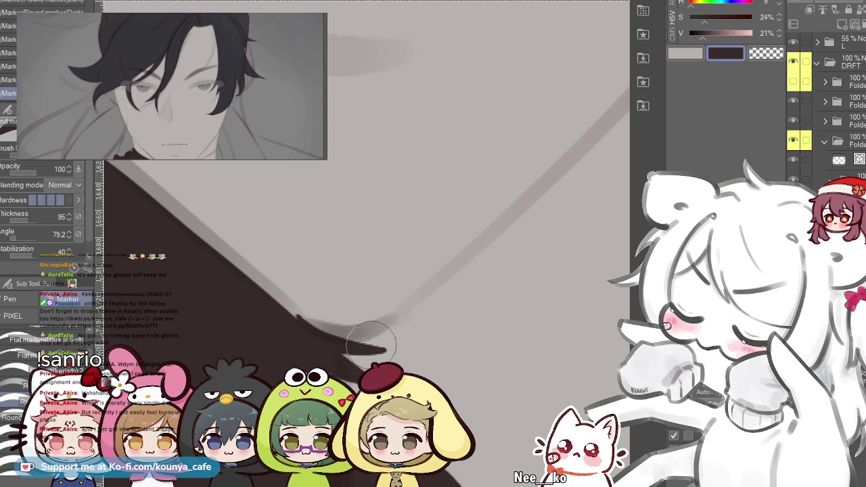
key(ctrl+z)
key(ctrl+z)
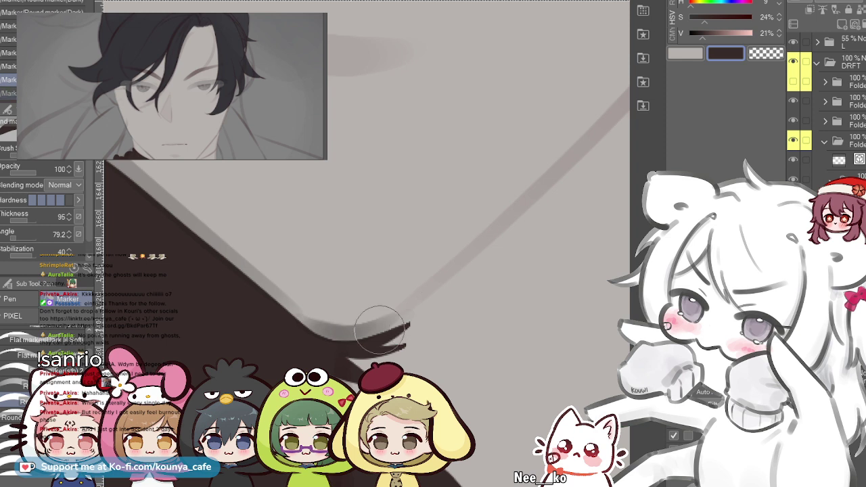
- Try upward-curving dark strokes from beneath the chin toward the opposite jawline, undoing each one
key(period)
drag(349, 345, 384, 318)
key(period)
drag(351, 341, 424, 311)
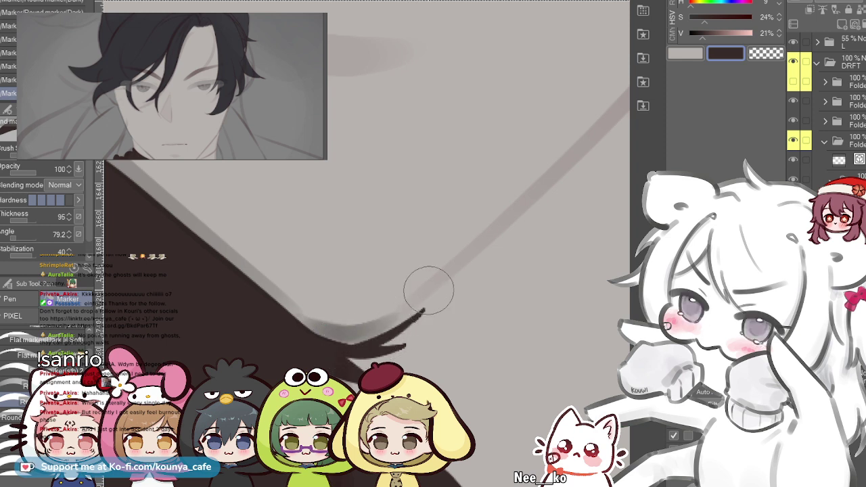
scroll(373, 317, up, 1)
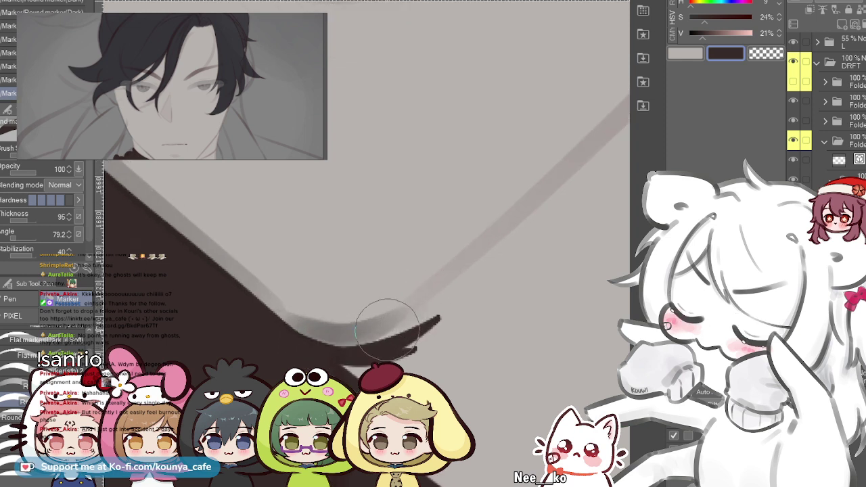
key(ctrl+z)
drag(332, 342, 425, 316)
key(ctrl+z)
key(comma)
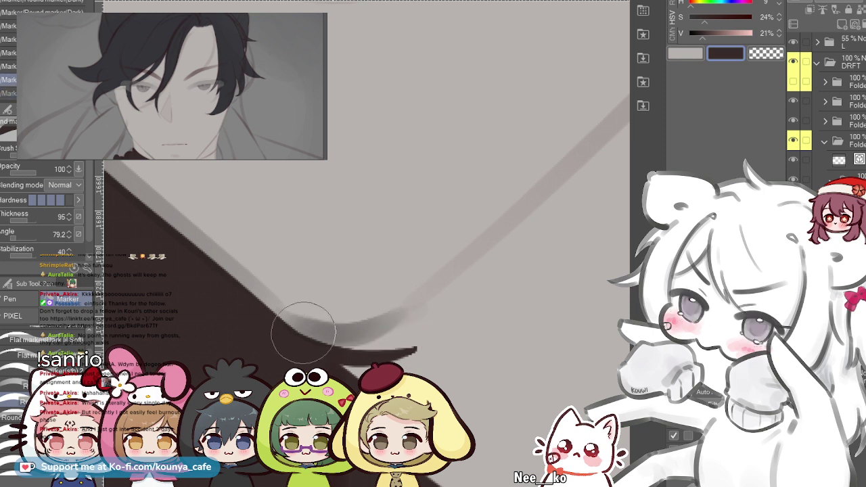
- Add short dark brown strokes hugging the underside of the chin where it turns toward the opposite jawline
key(period)
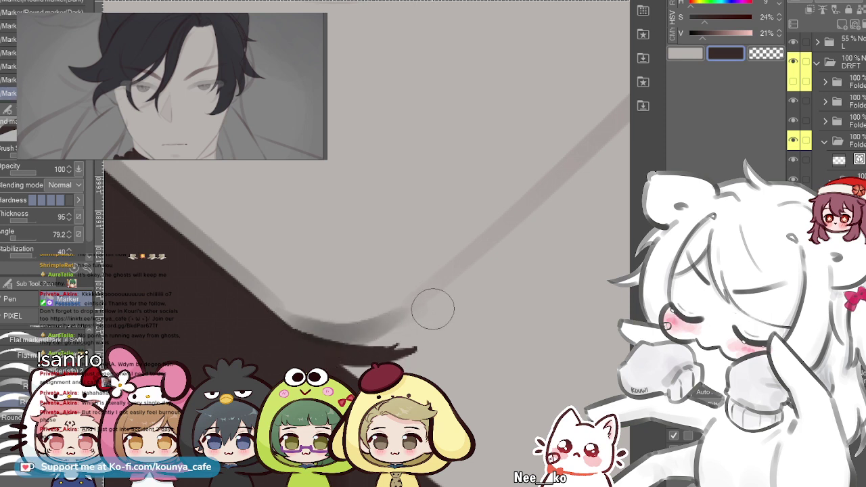
key(comma)
drag(381, 340, 419, 324)
key(period)
key(comma)
mouse_move(304, 316)
mouse_down()
mouse_move(281, 323)
mouse_move(422, 329)
mouse_up()
key(period)
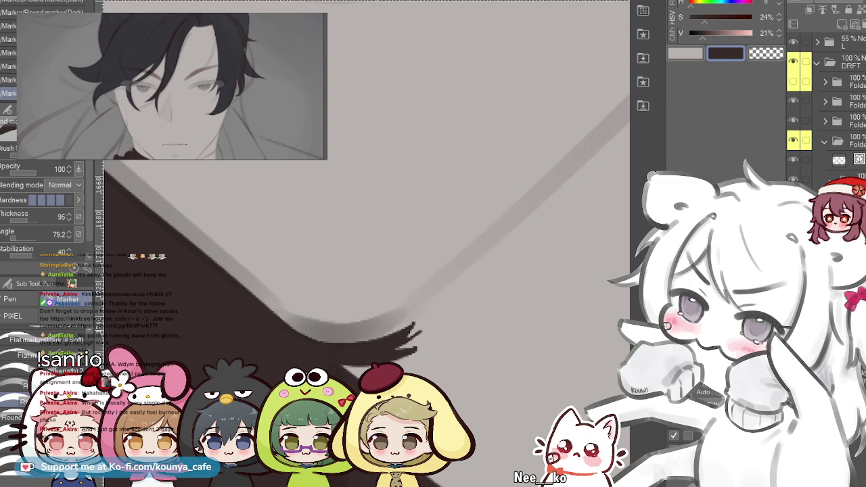
- Extend the dark brown fill across the neck below the chin and block in the collar's other half with the canvas mirrored
scroll(333, 349, down, 3)
mouse_move(338, 360)
mouse_down()
mouse_move(392, 381)
mouse_move(331, 360)
mouse_move(466, 366)
mouse_up()
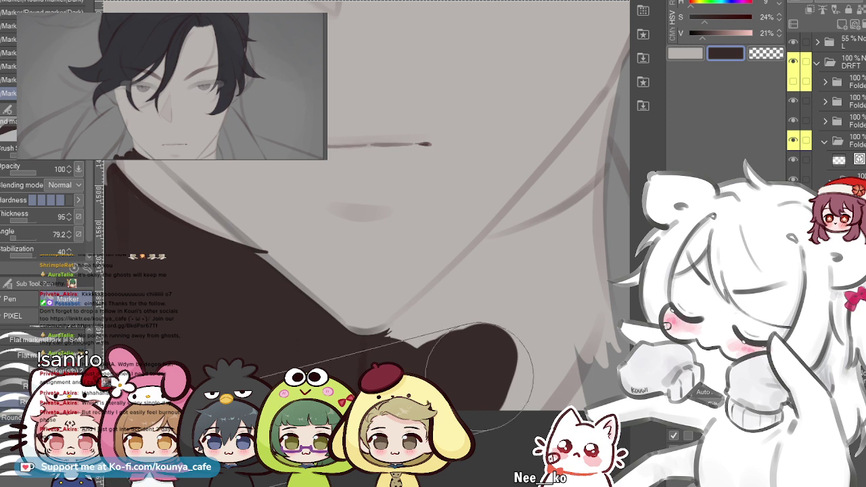
key(h)
mouse_move(284, 284)
mouse_down()
mouse_move(385, 295)
mouse_move(296, 378)
mouse_up()
drag(270, 298, 349, 405)
drag(263, 277, 355, 382)
key(ctrl+z)
mouse_move(269, 274)
mouse_down()
mouse_move(335, 323)
mouse_move(385, 384)
mouse_move(330, 258)
mouse_up()
scroll(281, 216, up, 2)
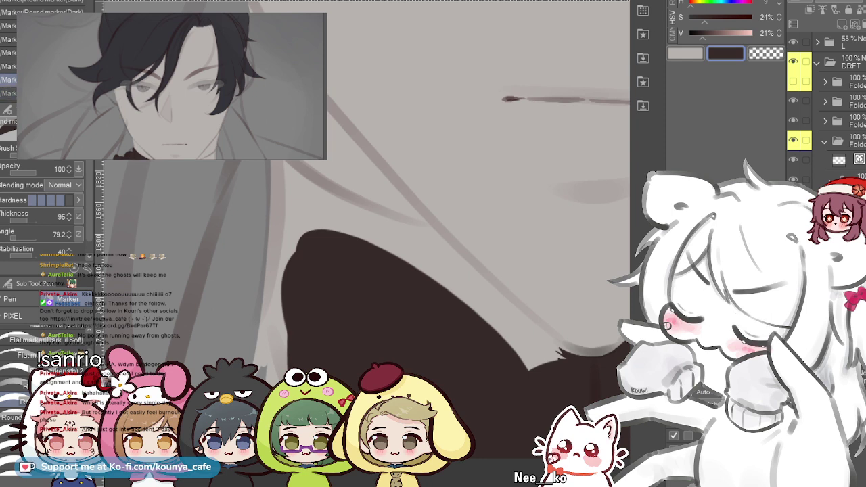
key(ctrl+y)
key(ctrl+z)
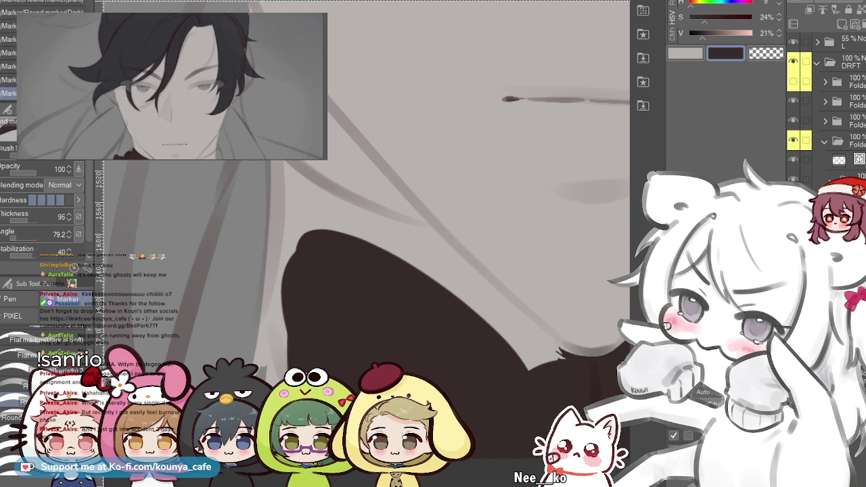
- Paint the collar's outer edge along the unfinished side of the neck and fill the space between it and the dark shape
drag(258, 163, 248, 356)
key(ctrl+z)
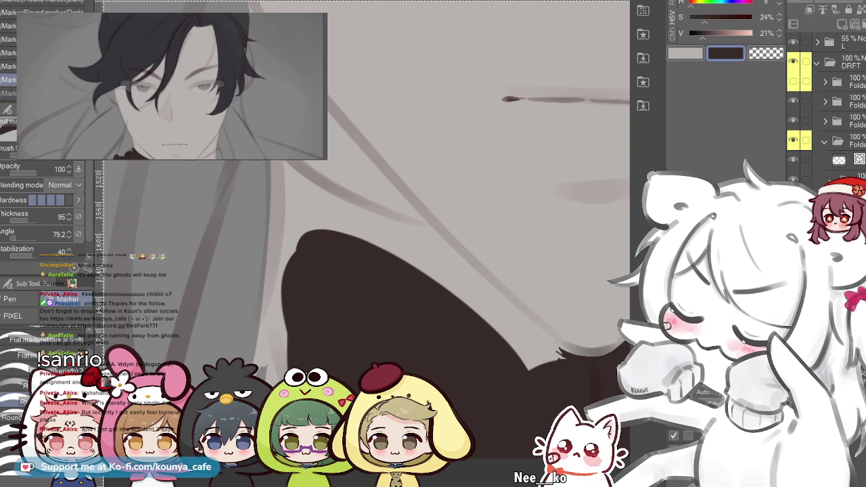
drag(263, 162, 255, 348)
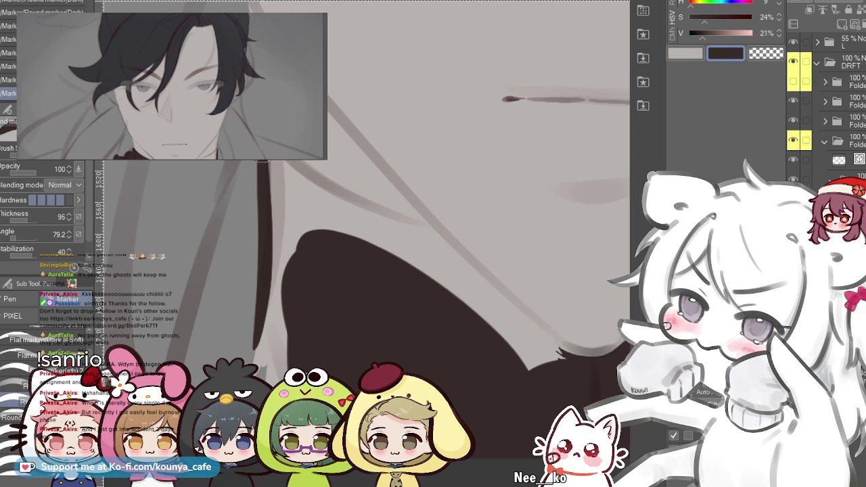
key(ctrl+z)
mouse_move(262, 175)
mouse_down()
mouse_move(285, 176)
mouse_move(274, 180)
mouse_move(358, 315)
mouse_move(283, 210)
mouse_move(271, 172)
mouse_move(300, 357)
mouse_up()
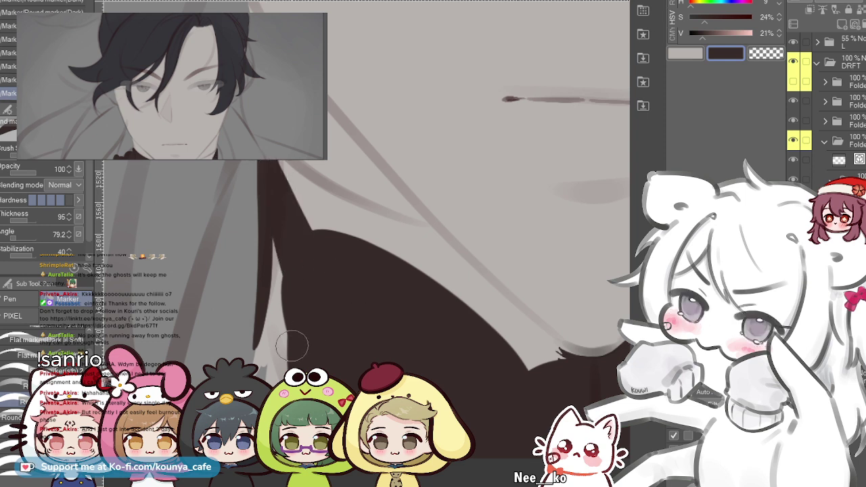
drag(278, 207, 285, 382)
key(comma)
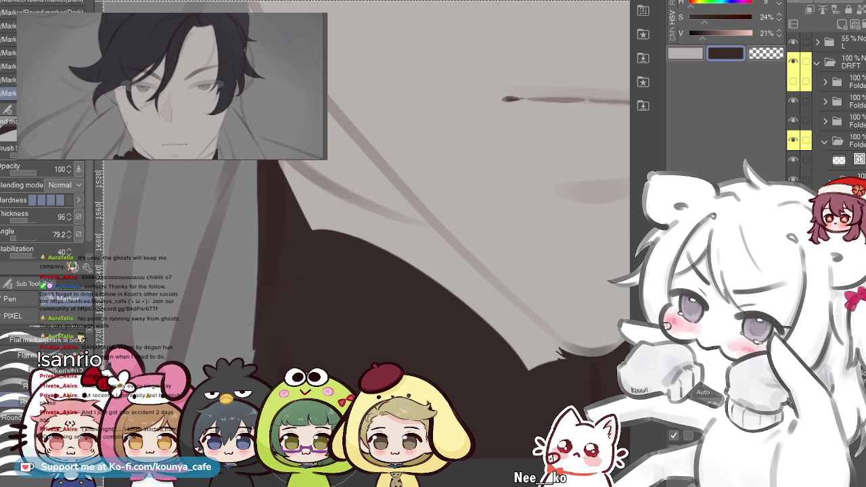
mouse_move(318, 209)
mouse_down()
mouse_move(245, 288)
mouse_move(274, 292)
mouse_move(287, 331)
mouse_move(323, 366)
mouse_up()
- Reduce the brush size and fill the ragged notch beneath the chin with dark brown
key(bracketleft)
key(bracketleft)
key(bracketleft)
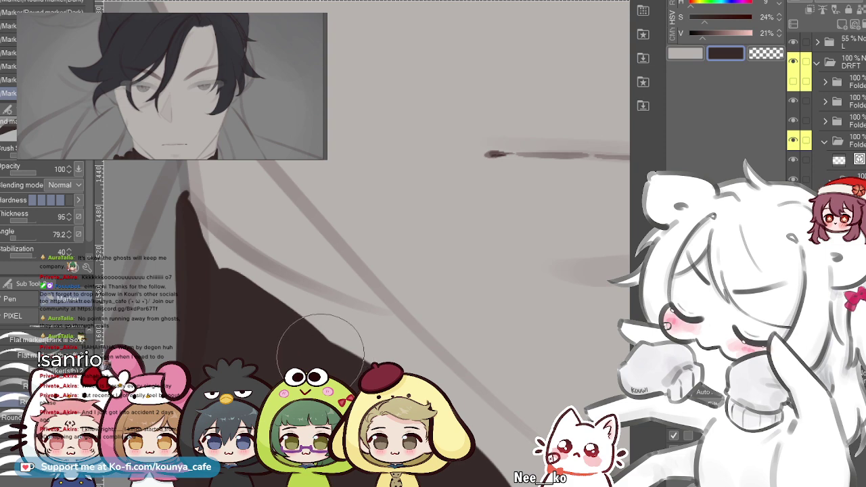
key(h)
drag(233, 418, 297, 383)
key(h)
drag(293, 334, 195, 275)
scroll(365, 291, up, 3)
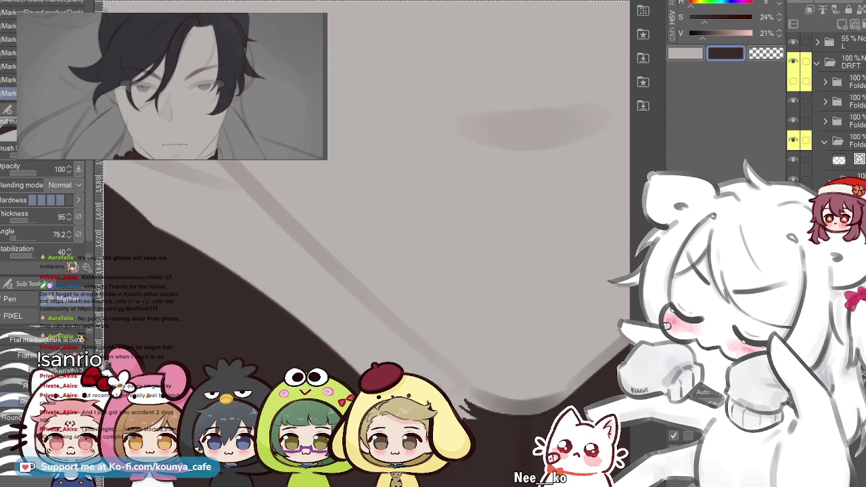
drag(366, 291, 348, 284)
drag(332, 378, 315, 372)
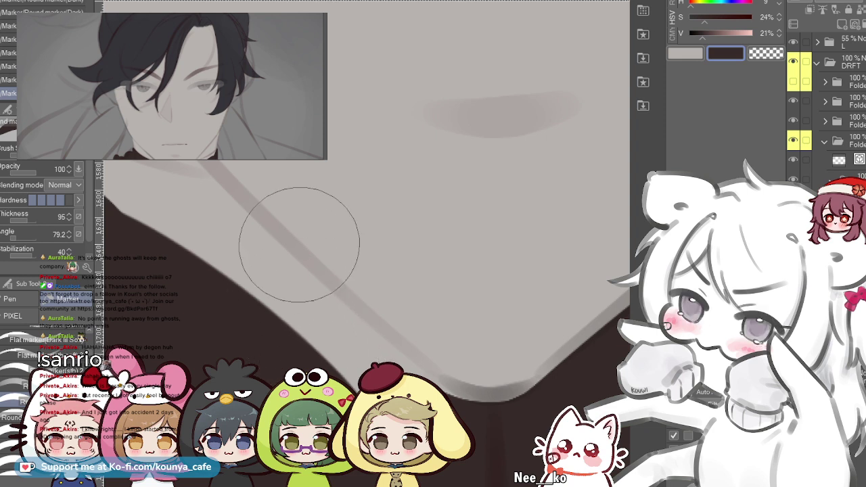
- Try repeated dark strokes along the unfinished jawline down toward the chin, undoing each one
drag(218, 187, 362, 359)
key(ctrl+z)
drag(203, 178, 364, 354)
key(ctrl+z)
drag(194, 168, 358, 356)
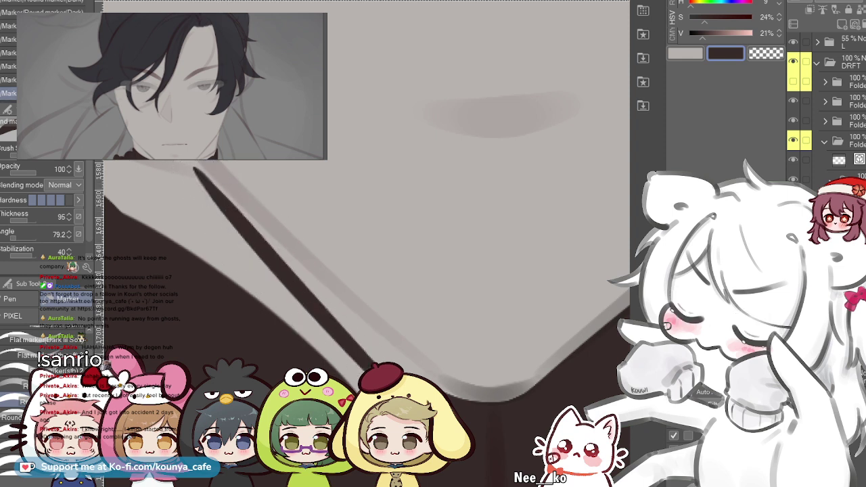
key(ctrl+z)
drag(192, 172, 404, 364)
key(ctrl+z)
key(period)
drag(205, 182, 414, 372)
key(ctrl+z)
mouse_move(200, 170)
mouse_down()
mouse_move(382, 358)
mouse_move(414, 372)
mouse_up()
key(ctrl+z)
drag(205, 180, 414, 372)
key(ctrl+z)
drag(201, 180, 411, 371)
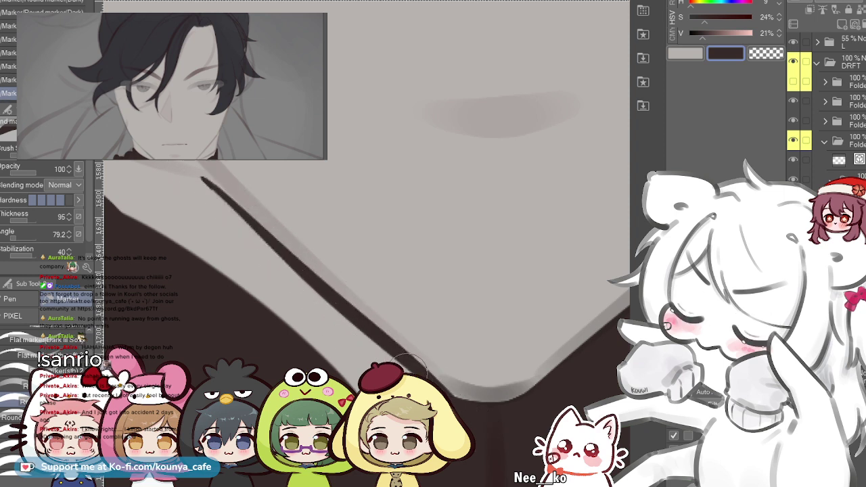
key(ctrl+z)
- Paint a thin dark brown stroke following the unfinished jawline down to the chin
drag(209, 179, 413, 369)
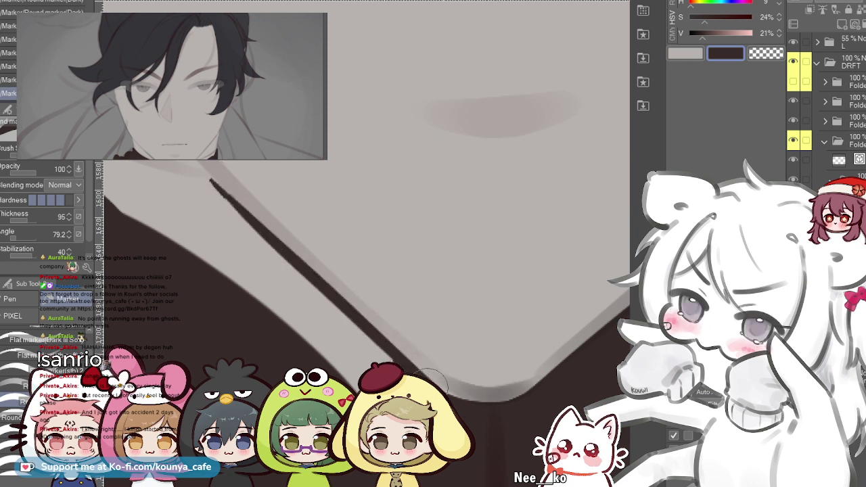
key(ctrl+z)
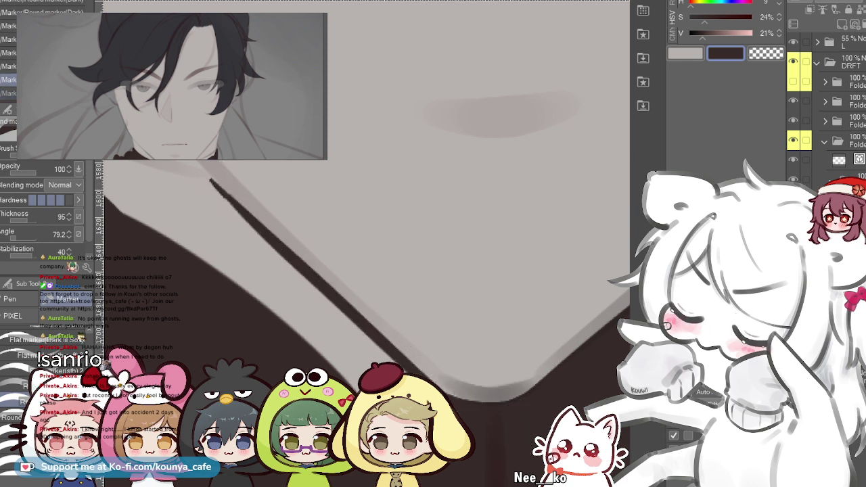
key(Down)
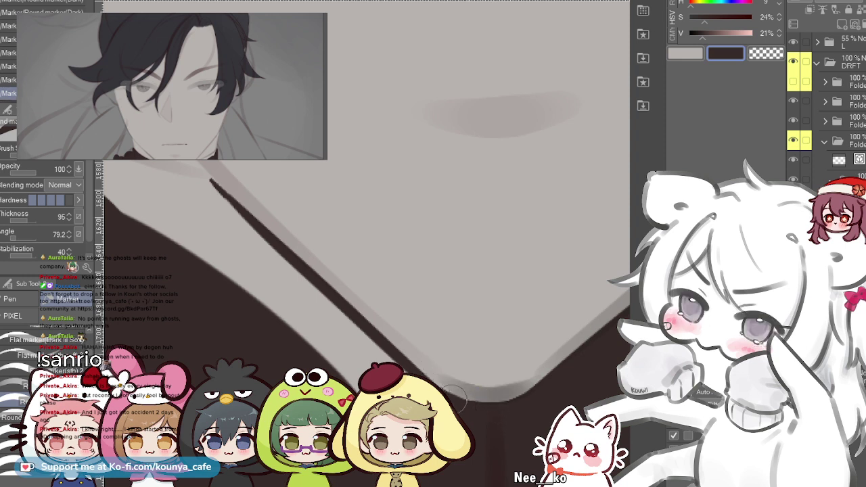
key(Down)
key(Down)
- Enlarge the brush and fill the gap between the jawline stroke and the collar with dark brown
scroll(244, 263, down, 1)
key(bracketright)
key(bracketright)
key(bracketright)
key(bracketright)
key(bracketright)
drag(295, 316, 359, 357)
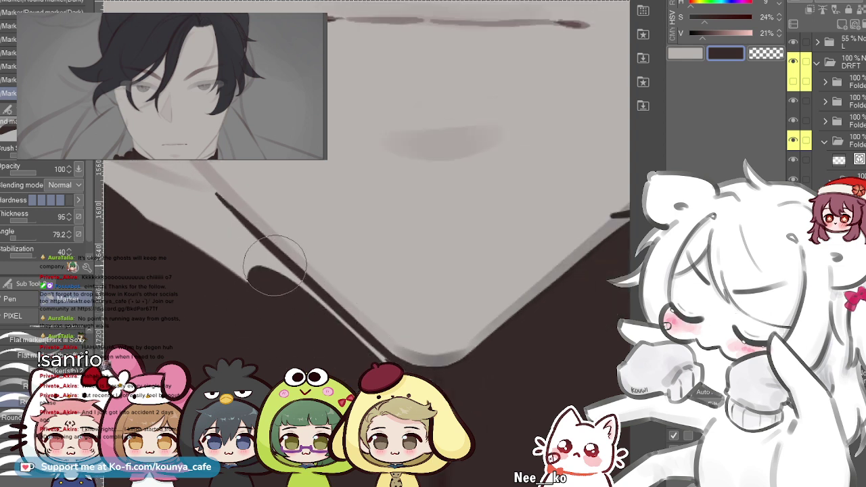
key(ctrl+z)
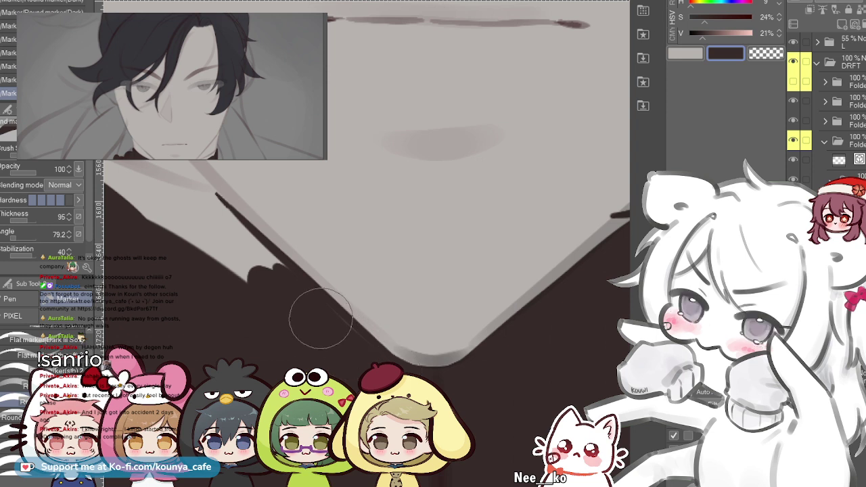
mouse_move(204, 257)
mouse_down()
mouse_move(304, 306)
mouse_move(366, 351)
mouse_up()
mouse_move(280, 276)
mouse_down()
mouse_move(387, 361)
mouse_move(295, 269)
mouse_move(348, 336)
mouse_up()
drag(313, 275, 394, 348)
drag(330, 292, 379, 335)
- Check both collar halves by mirroring the canvas, and paint the unfinished half's curved upper edge from the neck tip to the jawline
key(h)
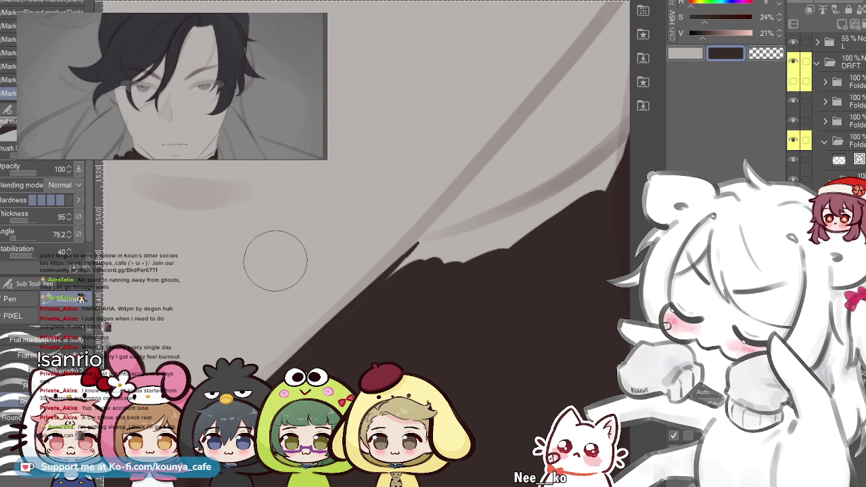
scroll(346, 232, down, 4)
drag(337, 265, 360, 302)
key(h)
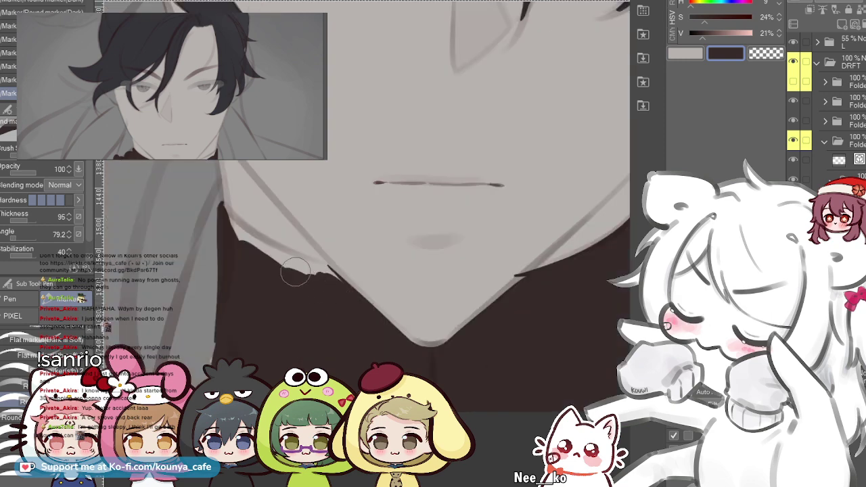
scroll(274, 265, up, 3)
drag(188, 201, 323, 292)
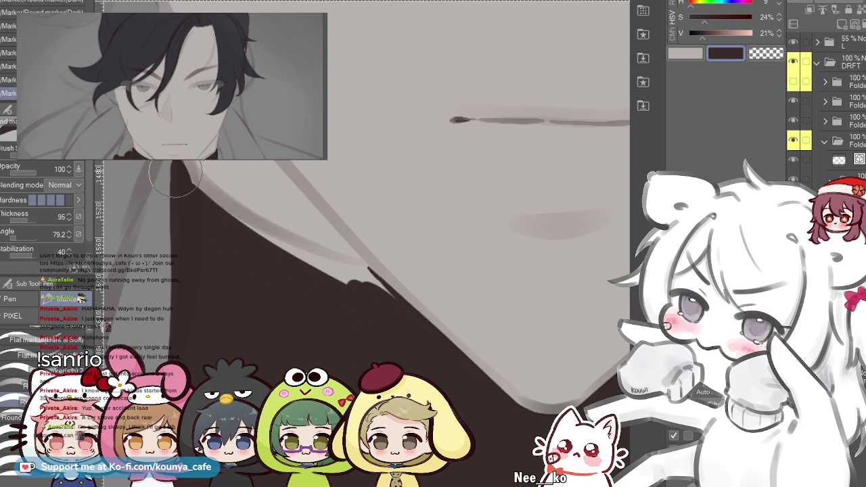
scroll(264, 203, up, 2)
drag(218, 192, 245, 198)
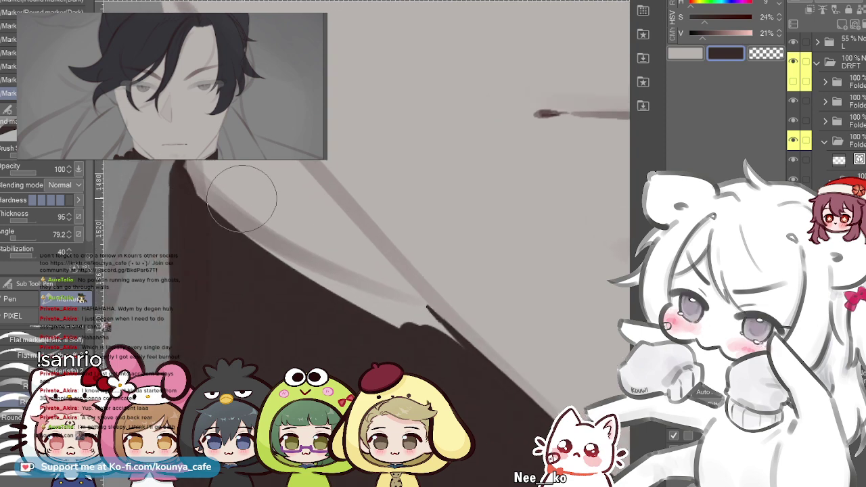
key(bracketleft)
key(bracketleft)
mouse_move(180, 173)
mouse_down()
mouse_move(234, 227)
mouse_move(334, 279)
mouse_move(271, 245)
mouse_move(182, 170)
mouse_move(221, 216)
mouse_move(428, 315)
mouse_move(284, 255)
mouse_move(256, 258)
mouse_move(193, 199)
mouse_move(293, 286)
mouse_up()
key(ctrl+z)
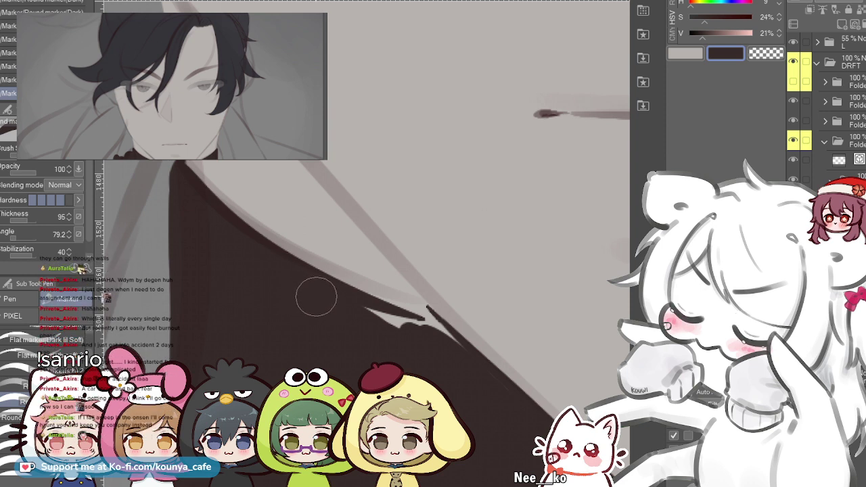
- Try dark brown strokes along the unfinished collar half's curved upper edge, undoing the unsatisfactory ones
drag(311, 292, 299, 292)
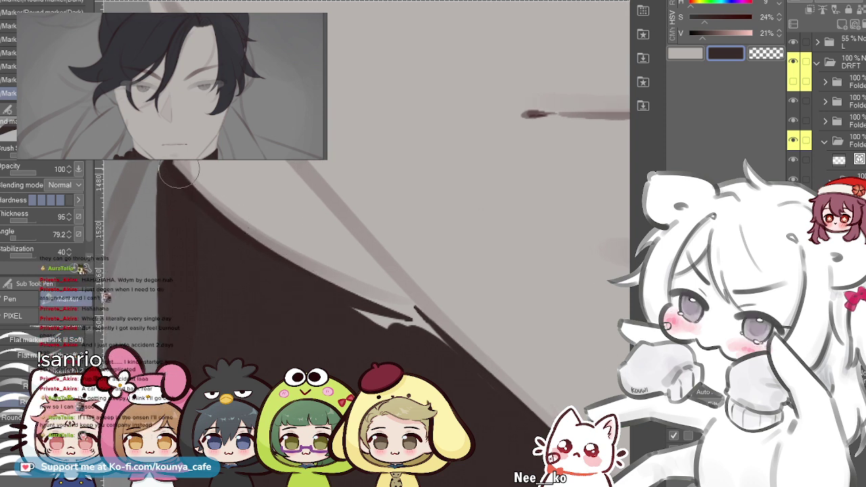
drag(170, 159, 224, 215)
key(ctrl+z)
key(ctrl+z)
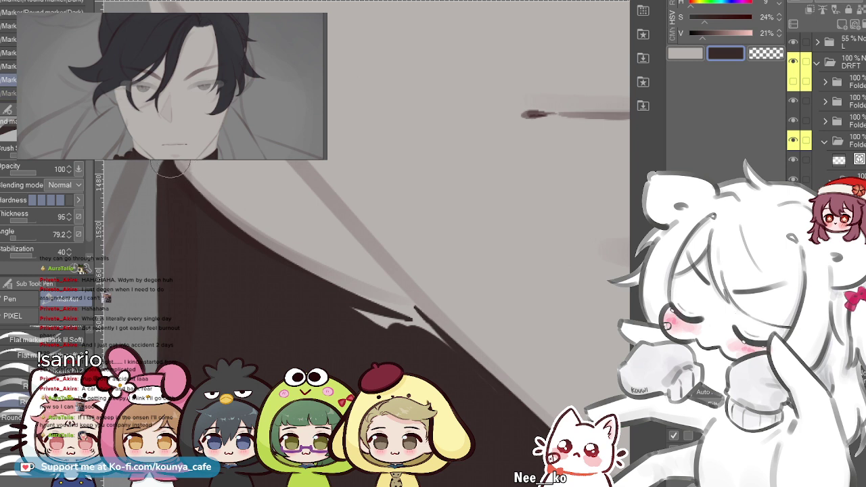
key(period)
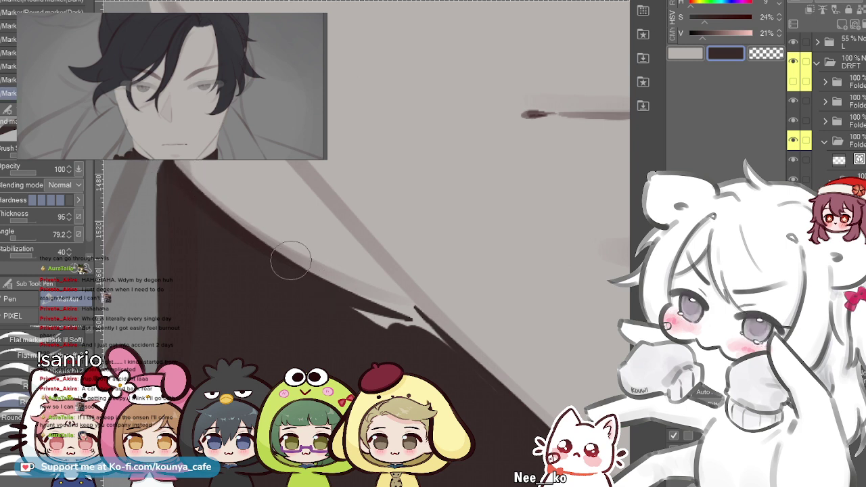
key(comma)
key(period)
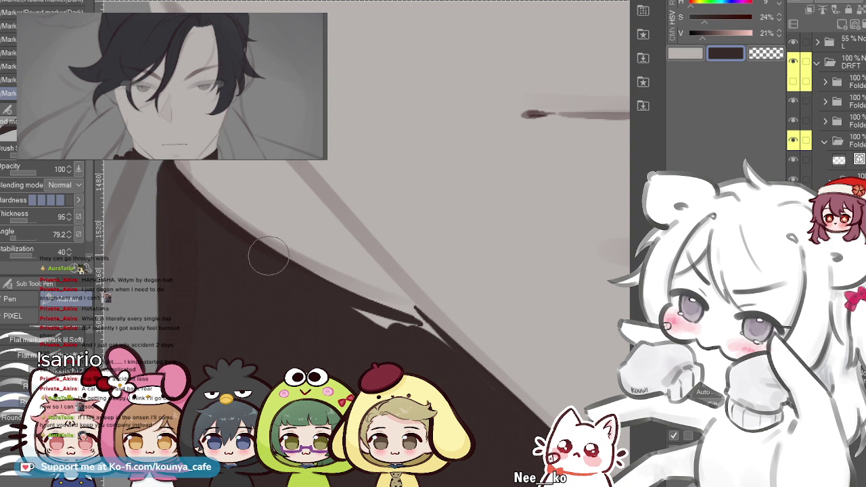
drag(300, 279, 303, 278)
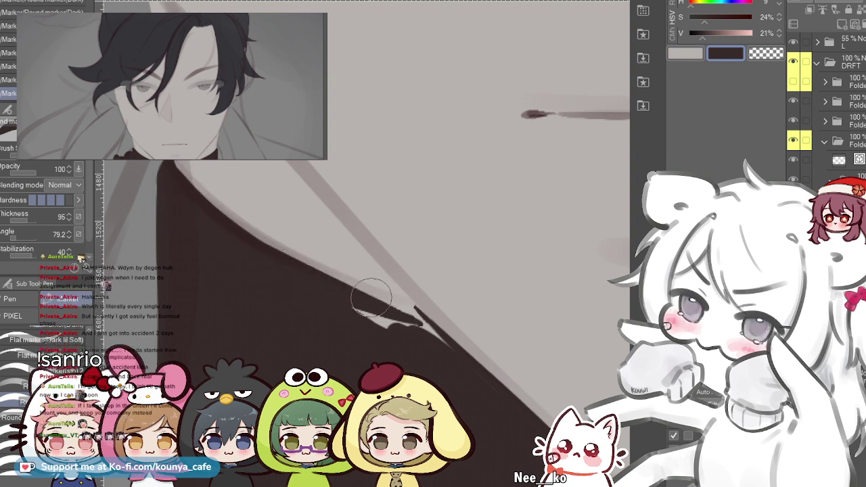
key(ctrl+z)
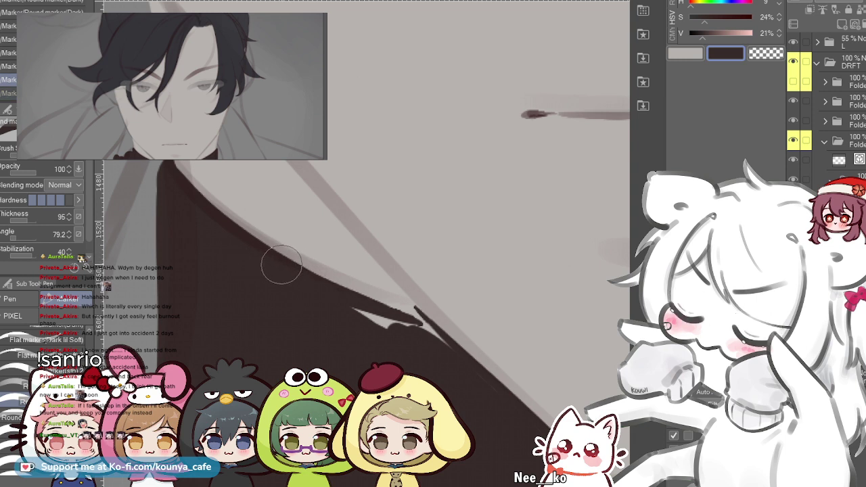
- Paint the collar half's curved upper edge through to the jawline in dark brown and fill the light gaps beneath it
scroll(228, 219, up, 2)
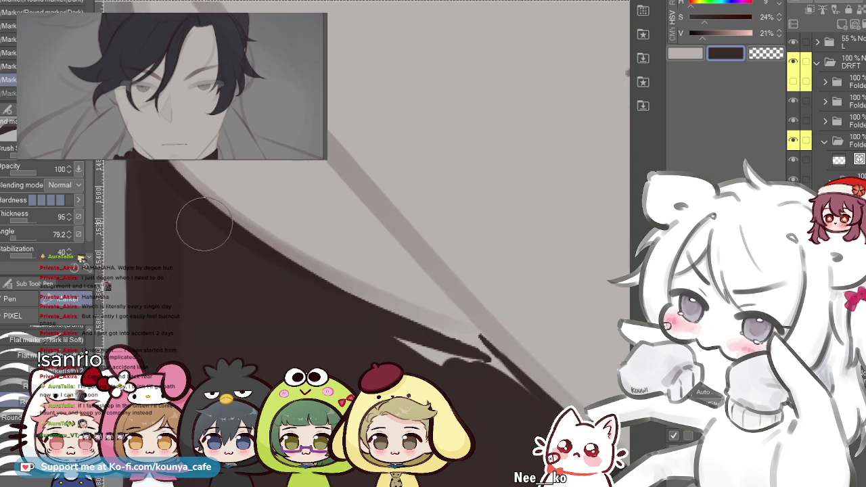
drag(193, 204, 491, 335)
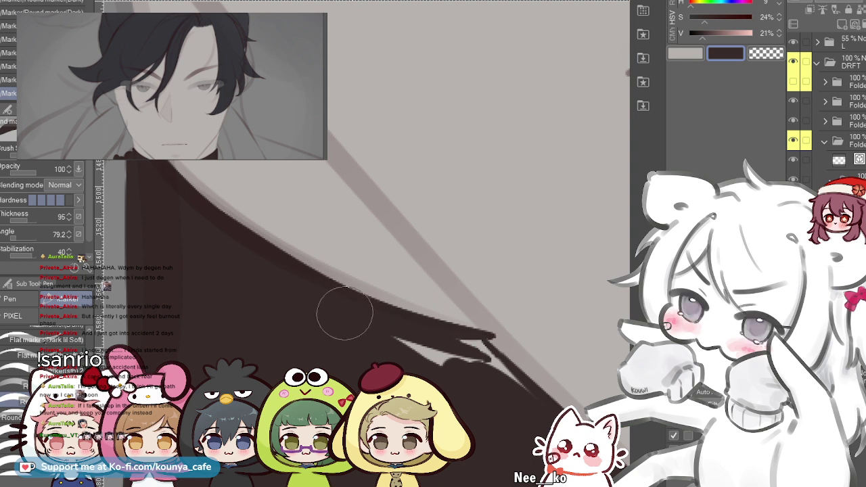
drag(480, 371, 389, 314)
drag(372, 283, 463, 374)
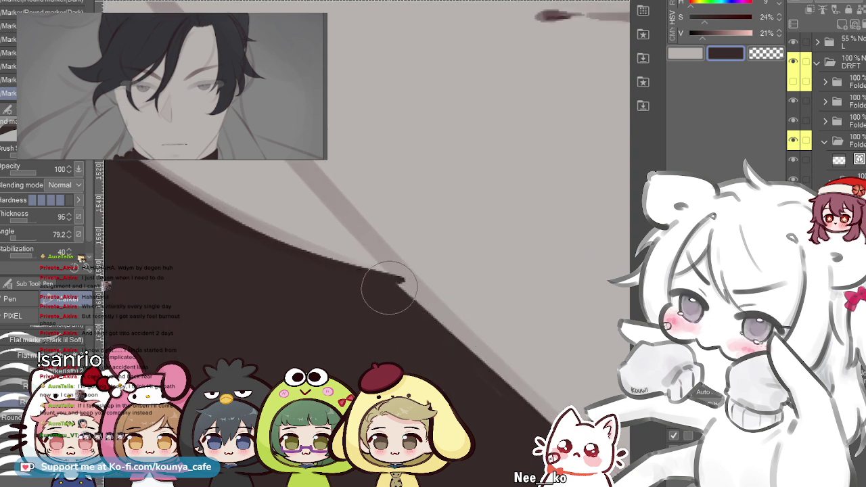
- Retouch the collar's dark brown edge along the jawline below the corner, undoing unsuccessful strokes
drag(402, 299, 452, 345)
key(ctrl+z)
drag(410, 313, 465, 361)
key(ctrl+z)
drag(437, 331, 399, 292)
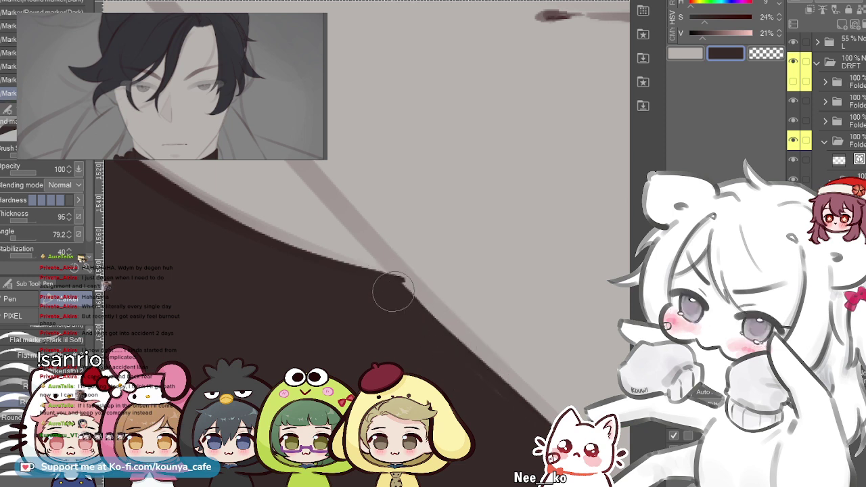
- Switch to transparent colour and erase the dark tip where the collar's upper edge overshoots the jawline
key(c)
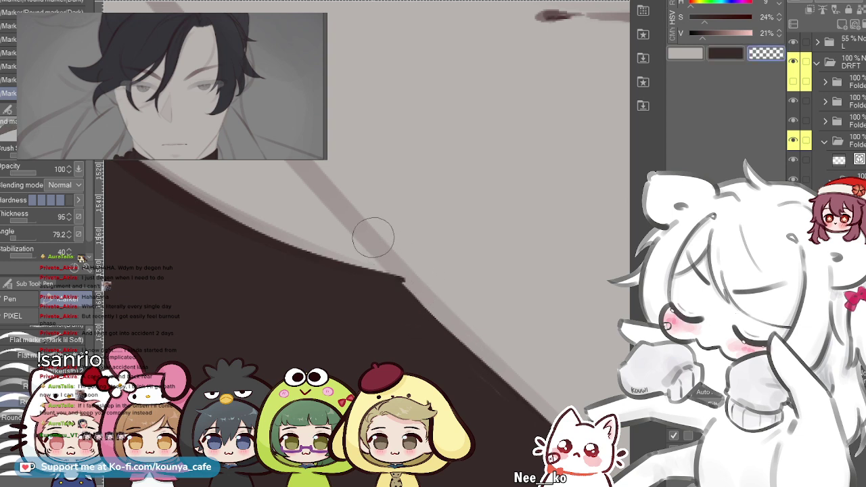
drag(406, 261, 449, 306)
drag(404, 262, 413, 278)
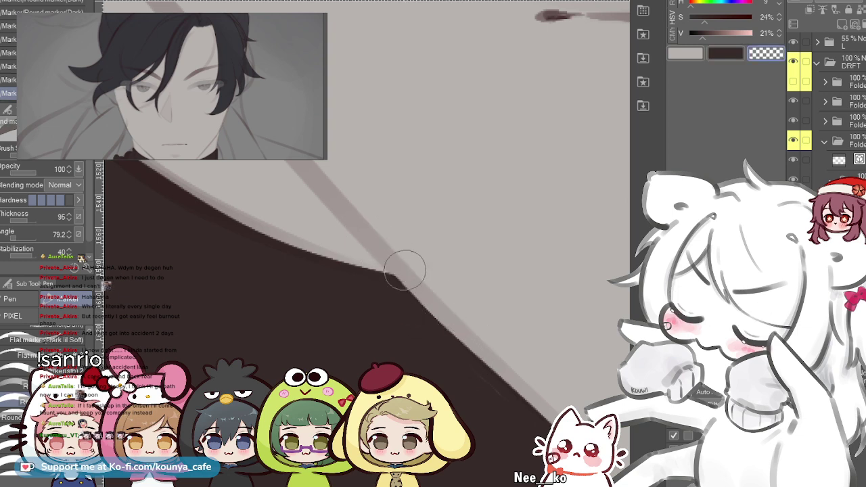
- Mirror the canvas and clean up the corner where the other collar half's upper edge meets the jawline
scroll(410, 249, down, 3)
drag(434, 232, 378, 279)
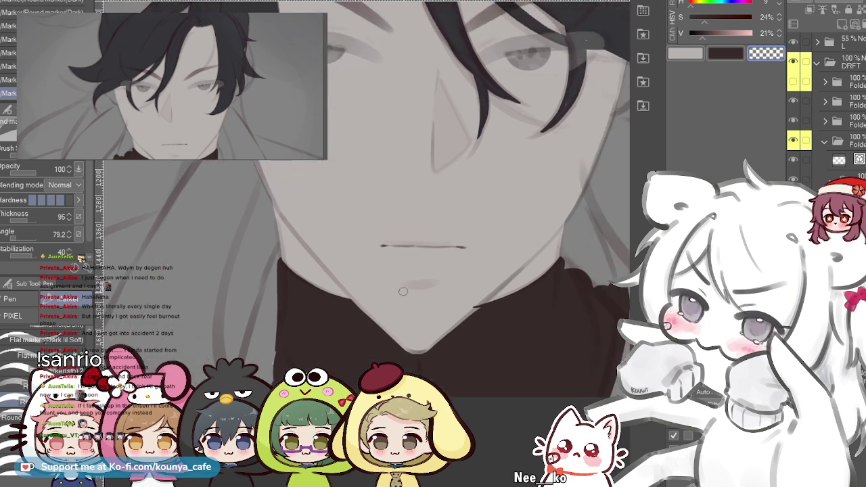
scroll(482, 307, up, 5)
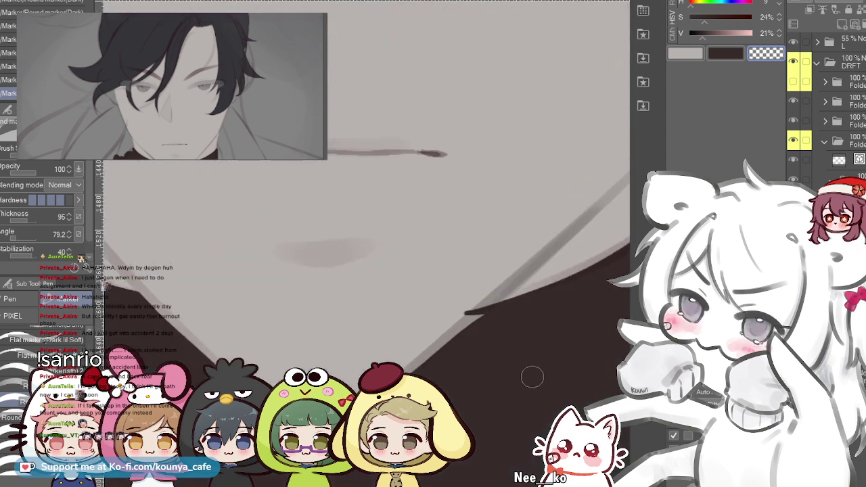
key(shift+h)
scroll(270, 294, up, 3)
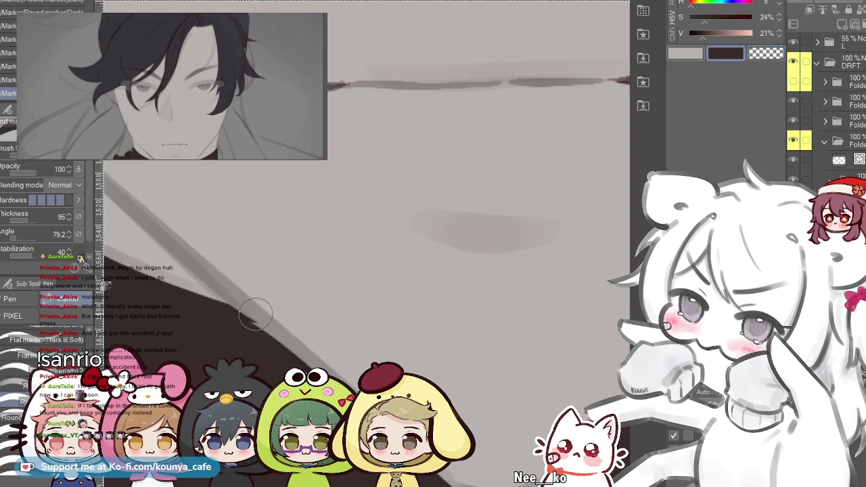
key(c)
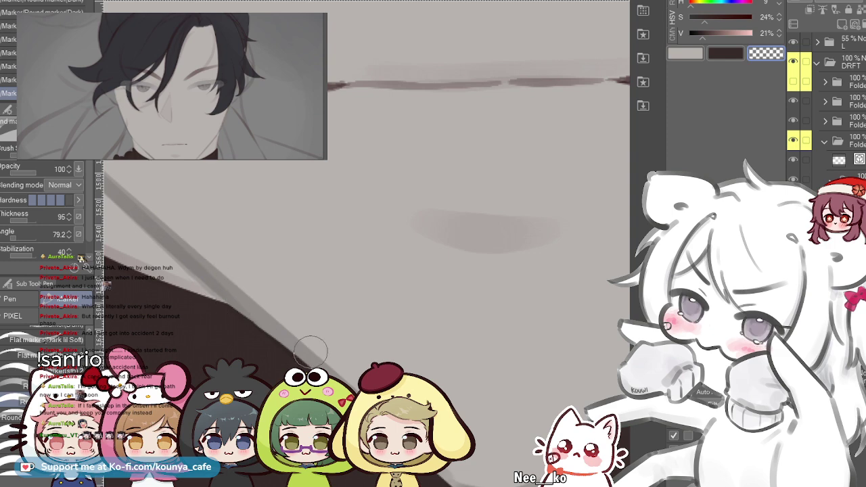
scroll(237, 288, down, 8)
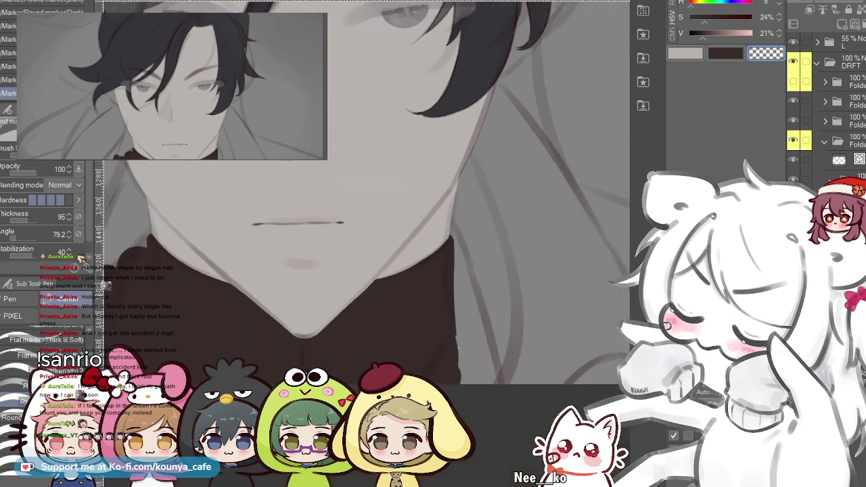
- Flip the canvas back and erase the bumpy outer side of the collar into a clean, nearly straight edge
drag(238, 123, 318, 158)
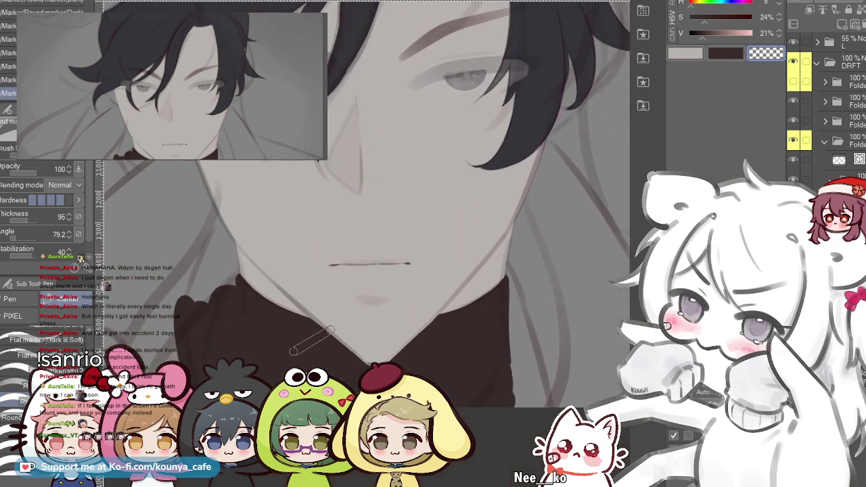
key(h)
scroll(264, 316, down, 3)
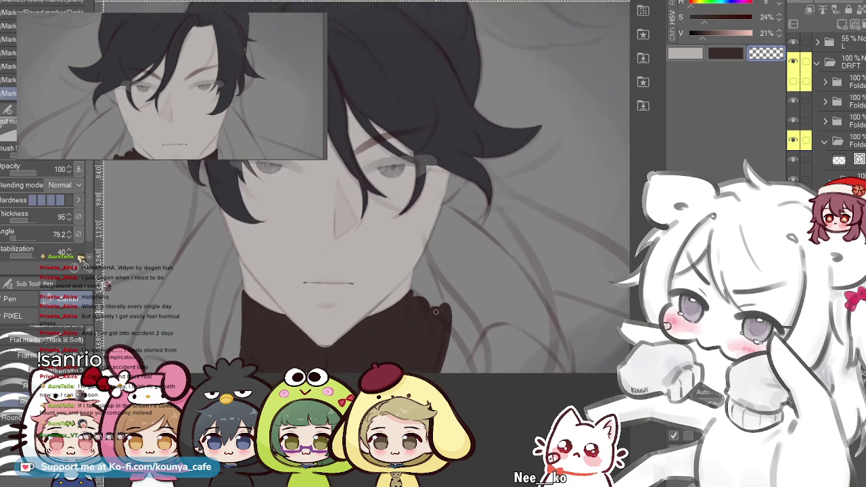
scroll(408, 320, up, 3)
mouse_move(446, 290)
mouse_down()
mouse_move(444, 271)
mouse_move(469, 302)
mouse_move(464, 419)
mouse_up()
key(ctrl+z)
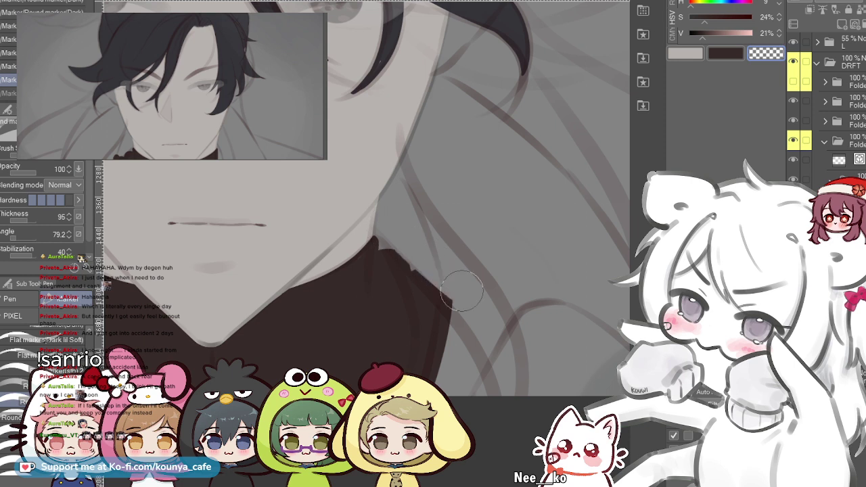
key(Down)
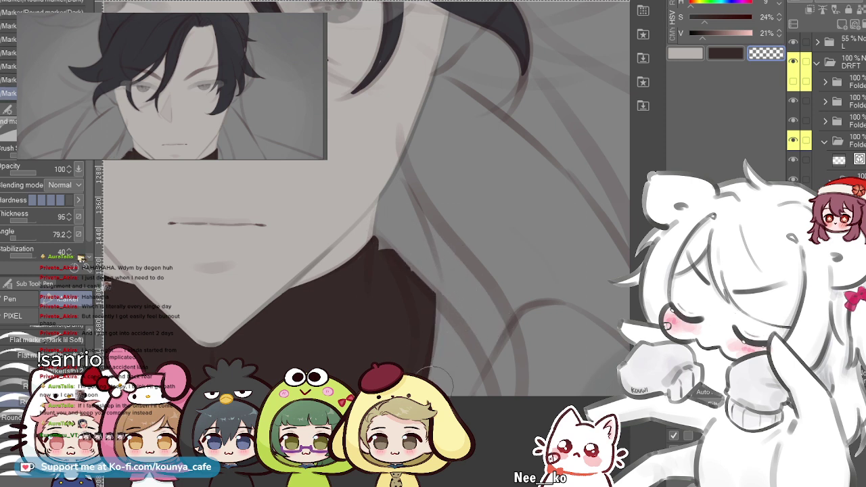
key(ctrl+z)
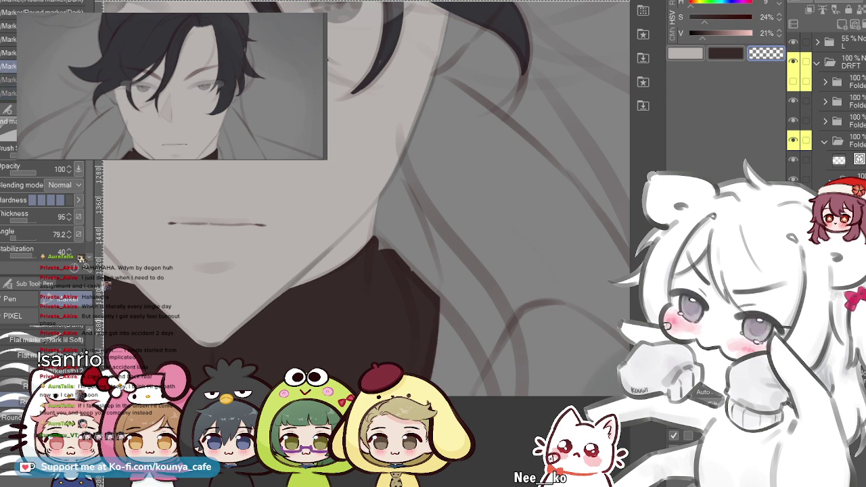
drag(458, 297, 455, 321)
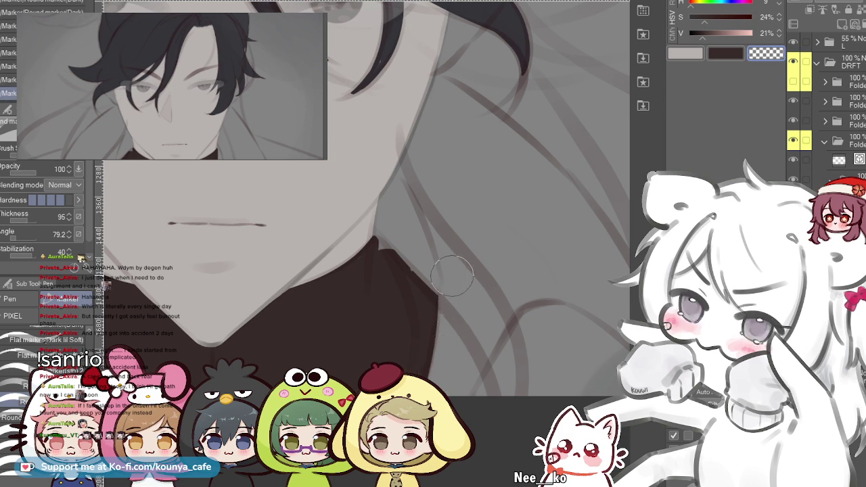
- Mirror the canvas to compare both collar sides, and add a new raster layer for the opposite outer side
scroll(429, 236, down, 4)
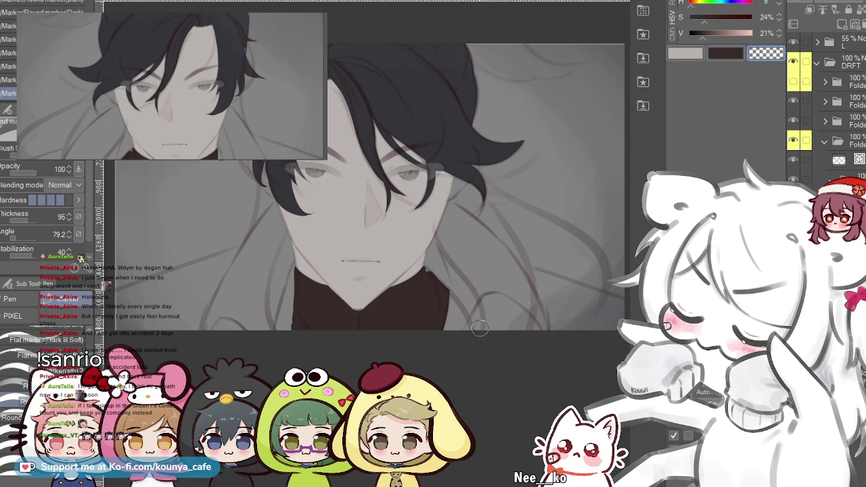
key(shift+h)
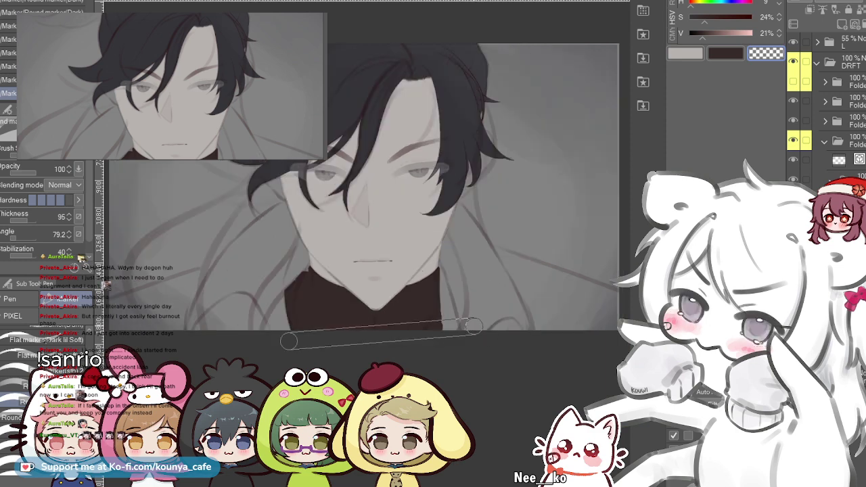
scroll(455, 303, up, 5)
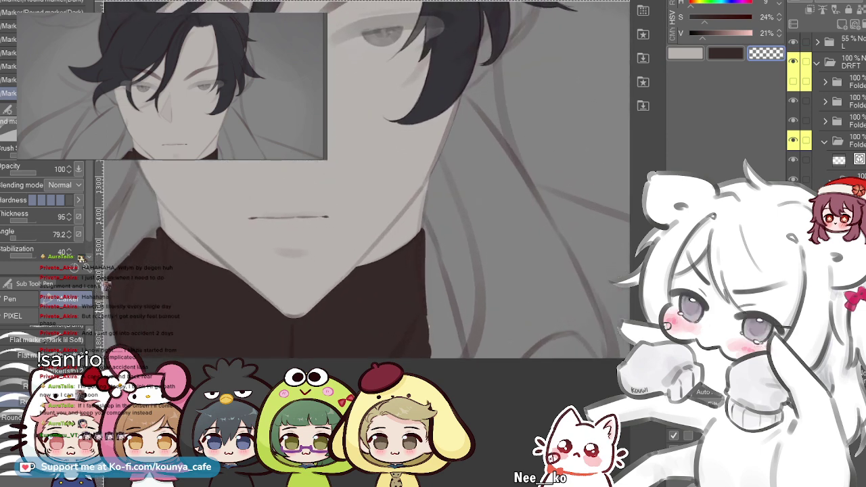
drag(448, 259, 414, 235)
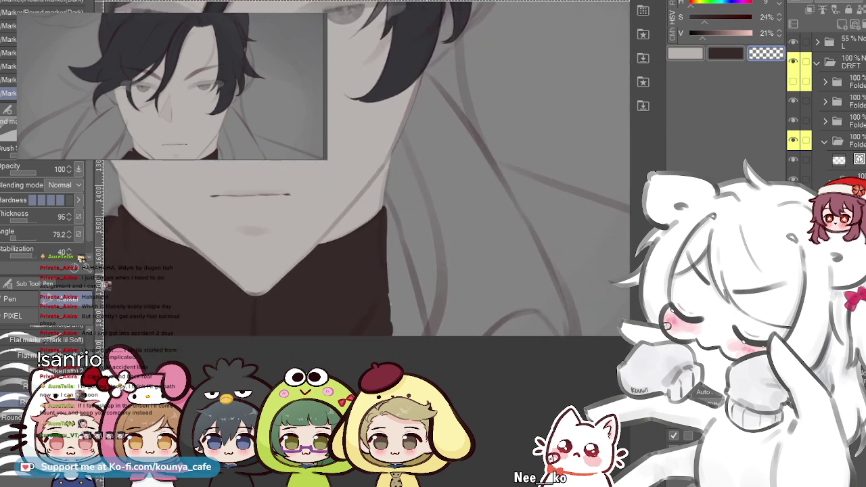
scroll(422, 230, up, 1)
scroll(362, 176, up, 2)
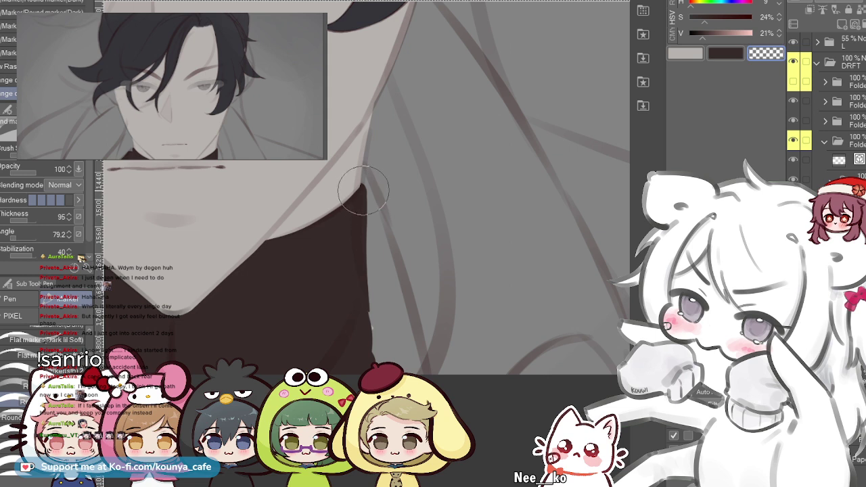
- Try dark brown strokes sloping outward from the collar's upper outer corner to the canvas edge, undoing each one
key(c)
drag(371, 183, 418, 383)
key(ctrl+z)
drag(363, 177, 418, 387)
scroll(400, 185, up, 1)
key(ctrl+z)
- Paint a tapered dark brown stroke from the collar's upper outer corner along the sloping sketch line to the canvas edge
drag(363, 164, 430, 384)
key(ctrl+z)
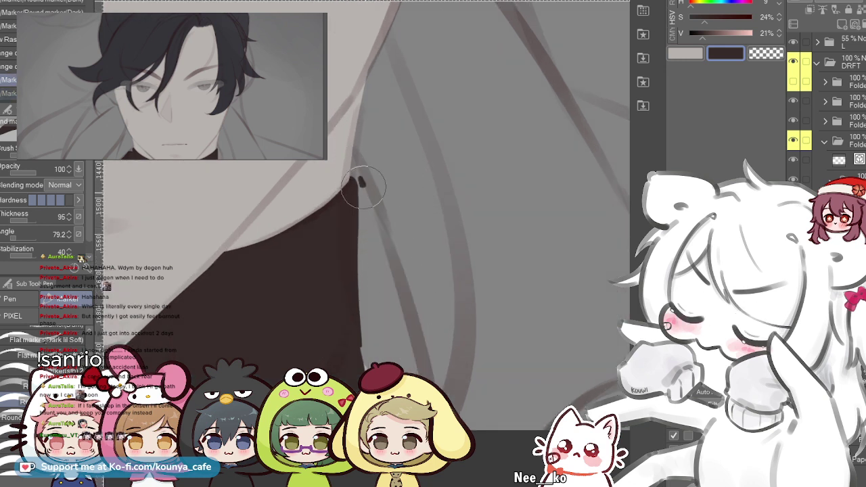
key(ctrl+y)
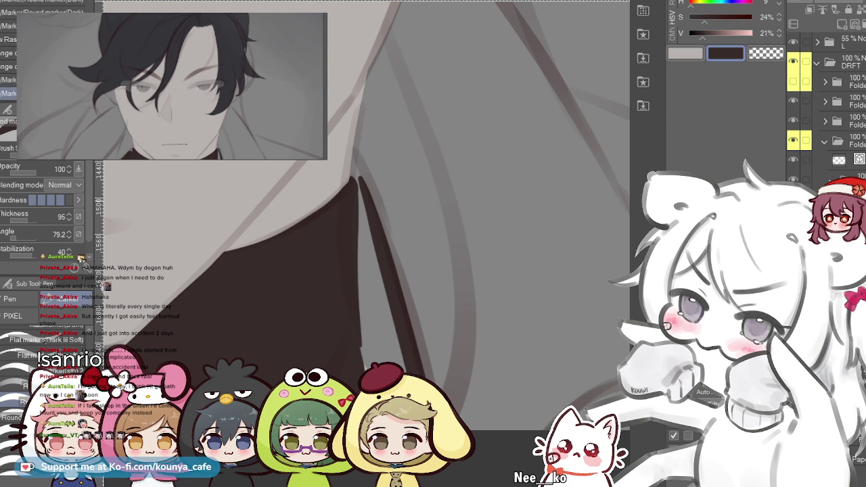
- Move the new dark brown stroke slightly upward and rotate it a little so its tip meets the collar's upper outer corner
key(ctrl+t)
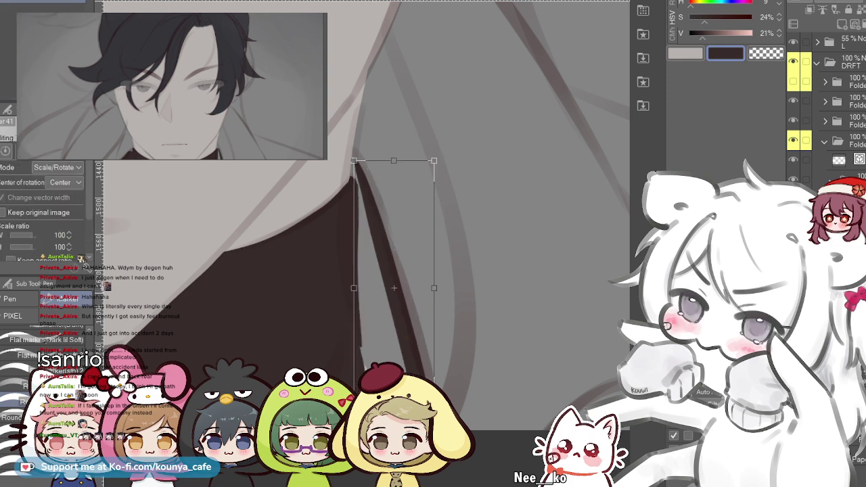
drag(396, 271, 397, 267)
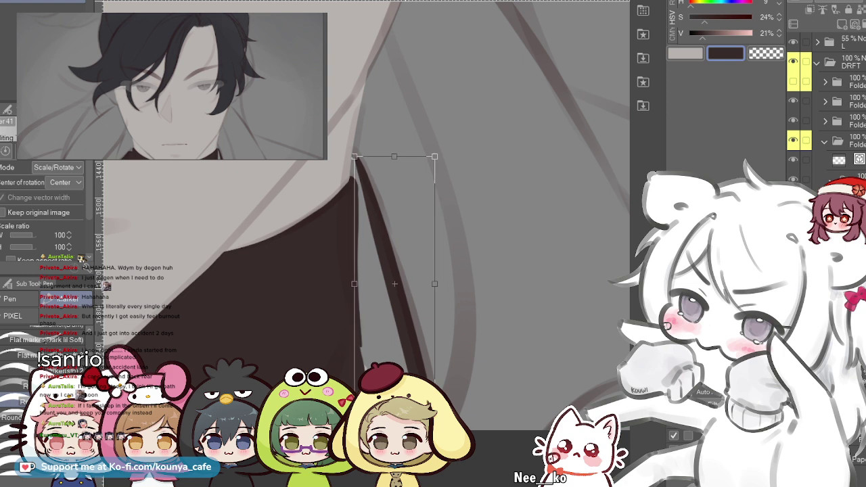
key(Right)
key(Right)
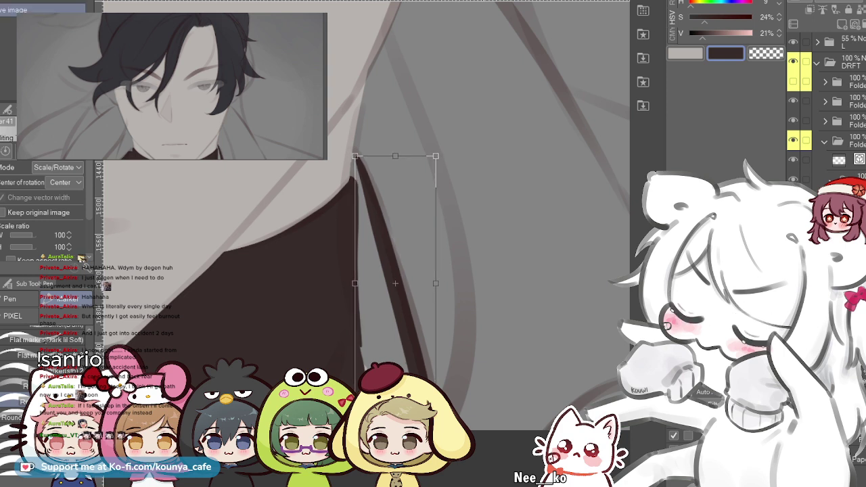
key(Left)
key(Left)
key(Left)
drag(444, 145, 442, 143)
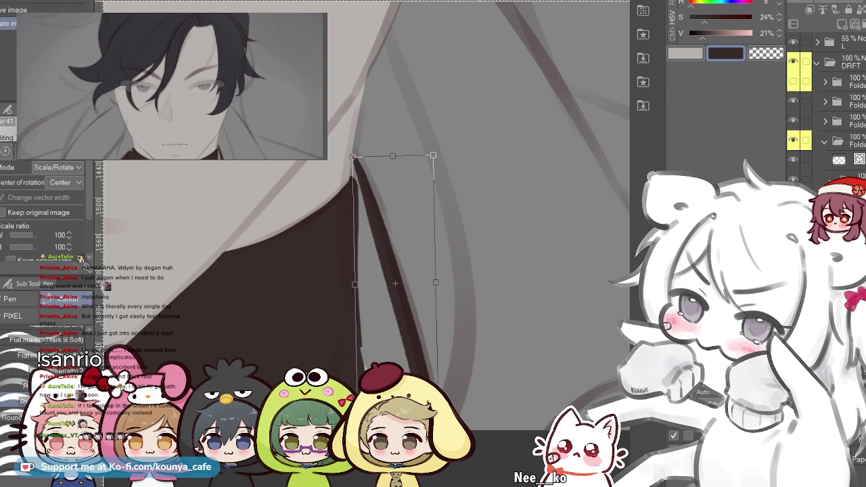
key(Left)
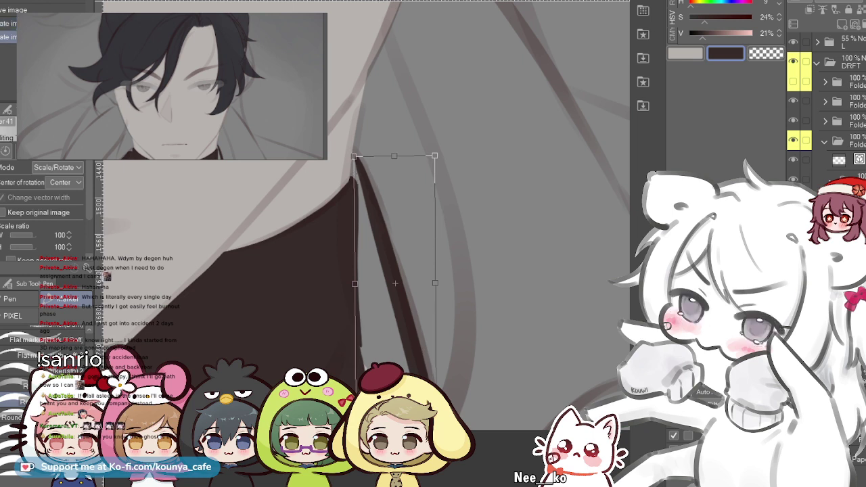
key(Return)
- Extend the sloping dark brown stroke down to the lower canvas edge along the sketch line
drag(442, 395, 403, 325)
scroll(404, 325, up, 1)
scroll(404, 327, up, 4)
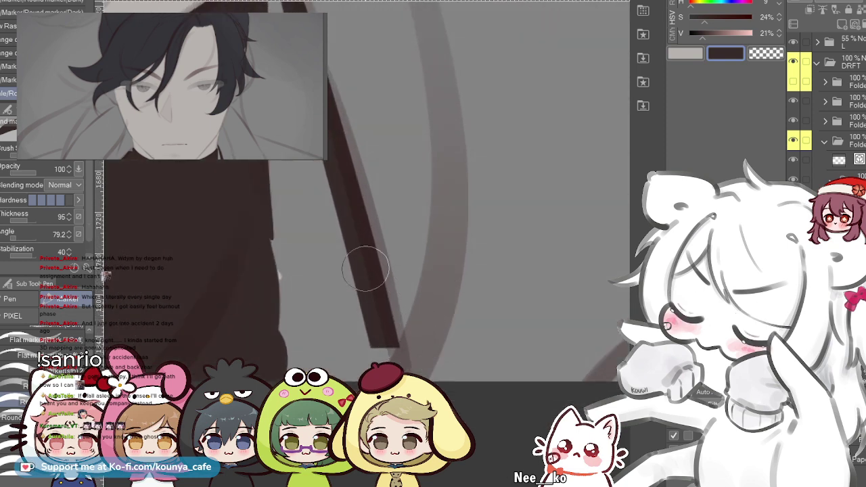
drag(369, 279, 389, 364)
key(ctrl+z)
key(ctrl+y)
key(ctrl+z)
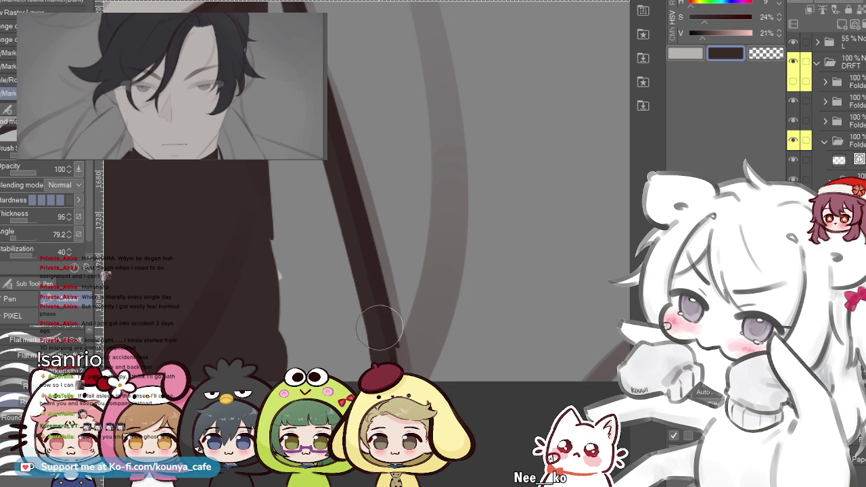
key(ctrl+y)
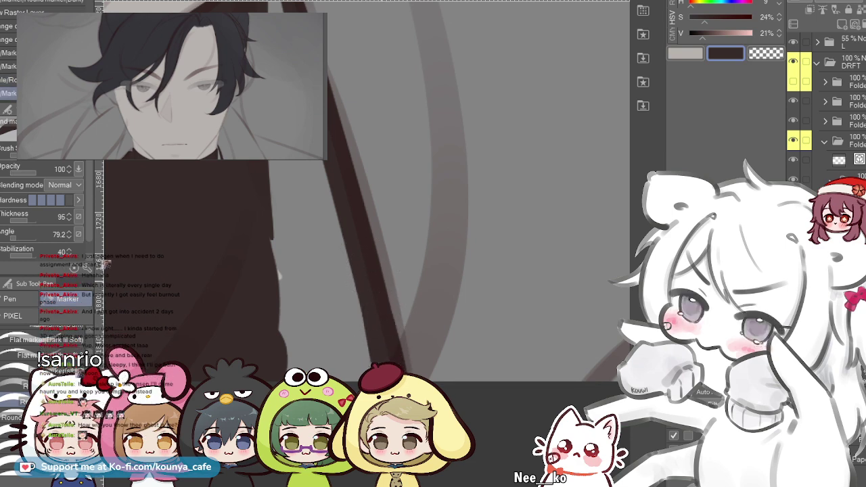
- Fill most of the gap between the collar and the sloping outer stroke with dark brown, using a larger brush
scroll(380, 268, down, 3)
key(bracketright)
key(bracketright)
key(bracketright)
key(bracketright)
scroll(316, 271, up, 2)
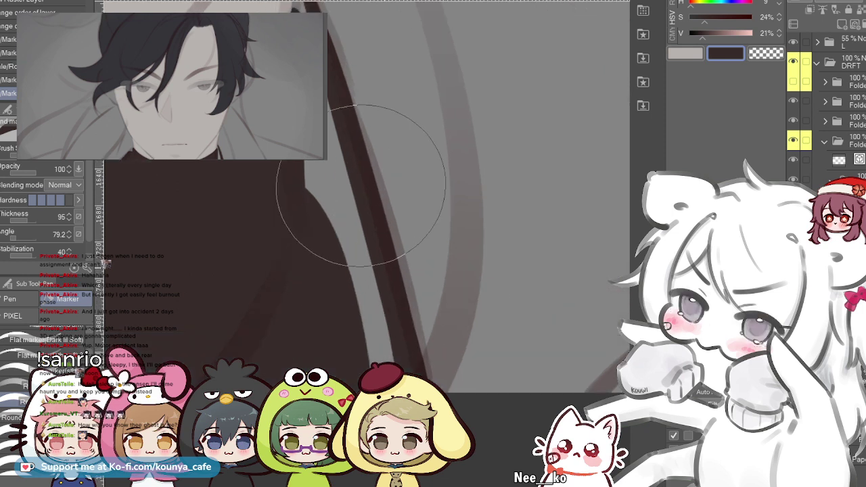
drag(337, 203, 368, 331)
key(ctrl+z)
key(bracketleft)
mouse_move(349, 200)
mouse_down()
mouse_move(339, 238)
mouse_move(329, 213)
mouse_move(358, 290)
mouse_up()
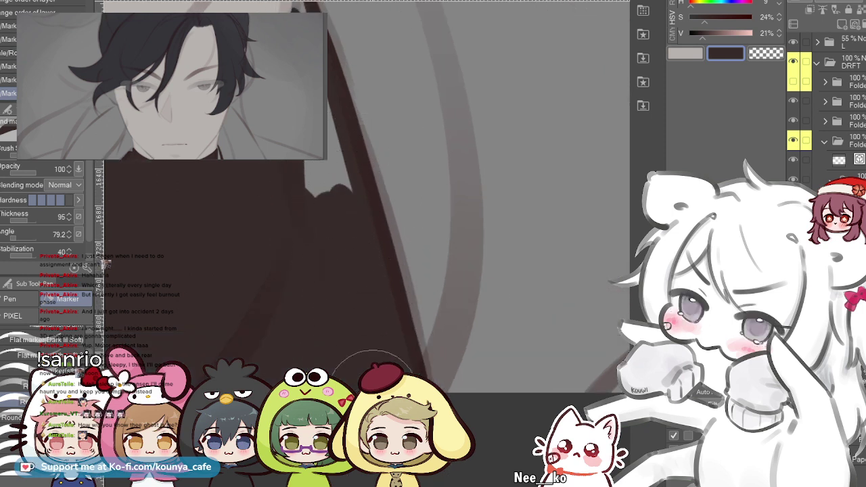
drag(318, 169, 335, 259)
mouse_move(318, 226)
mouse_down()
mouse_move(332, 224)
mouse_move(360, 335)
mouse_up()
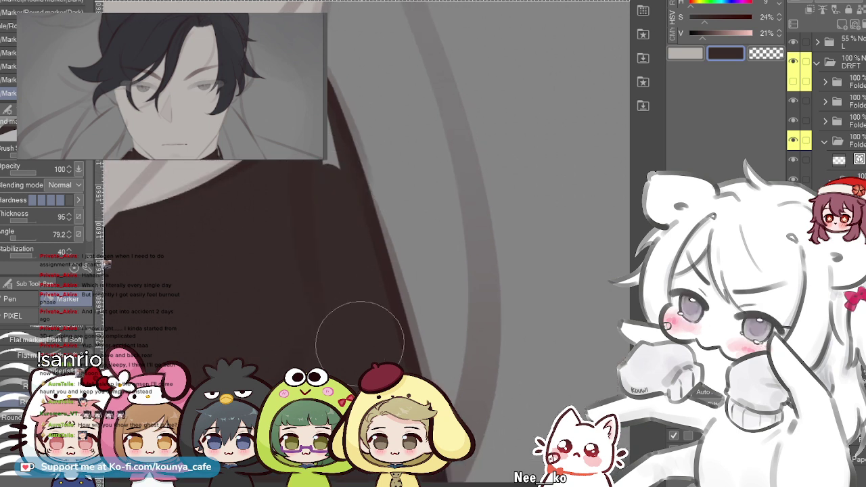
- Try short dark brown strokes linking the collar's upper corner to the outer stroke's tip, undoing each one
scroll(343, 284, up, 3)
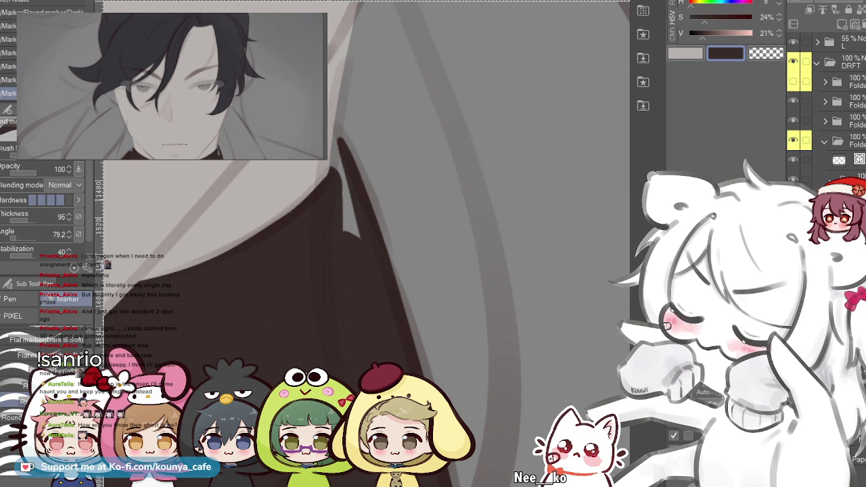
drag(338, 212, 357, 227)
scroll(373, 182, up, 3)
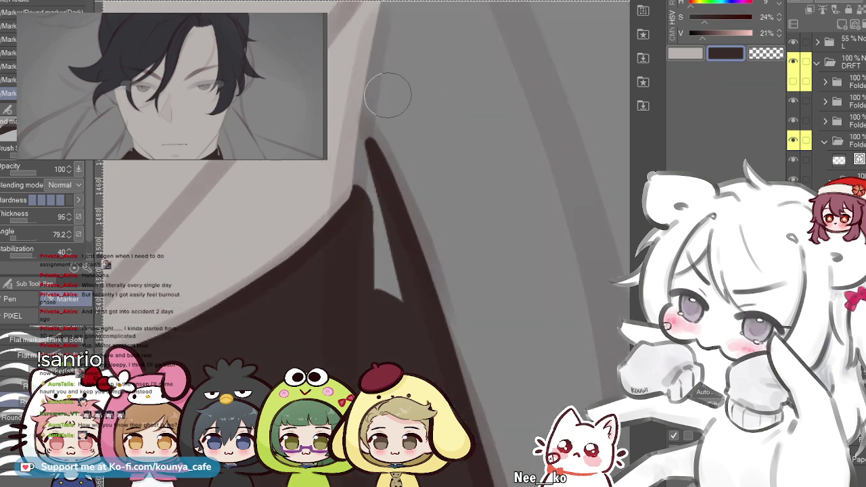
key(ctrl+z)
drag(366, 141, 364, 151)
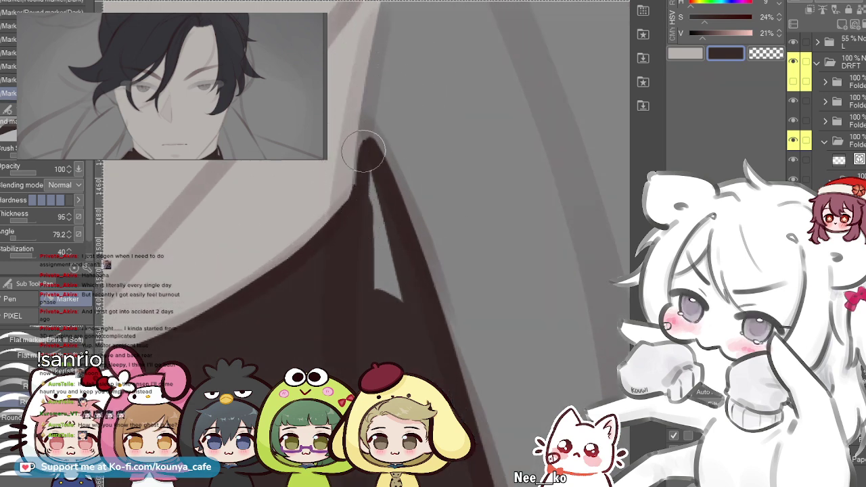
key(ctrl+z)
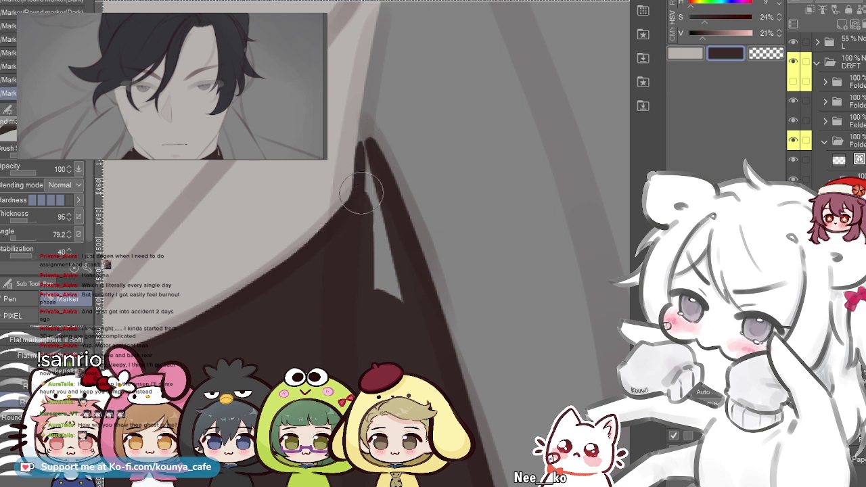
scroll(366, 163, up, 2)
key(ctrl+z)
drag(363, 143, 358, 186)
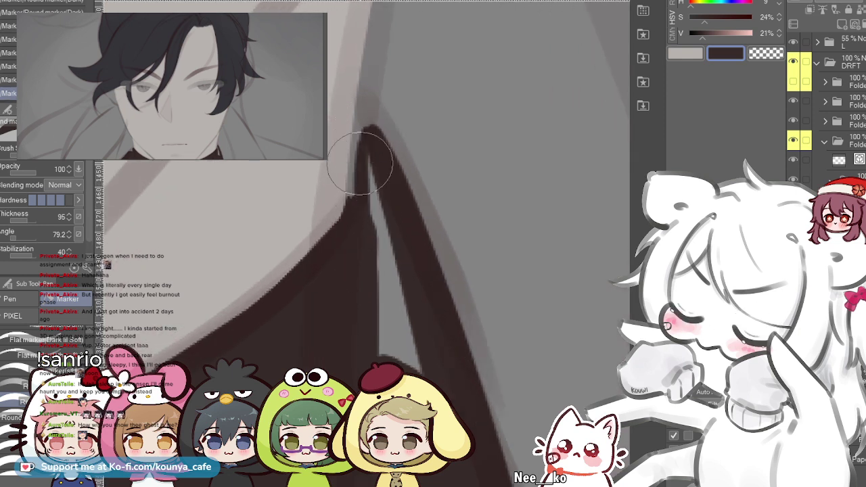
key(ctrl+z)
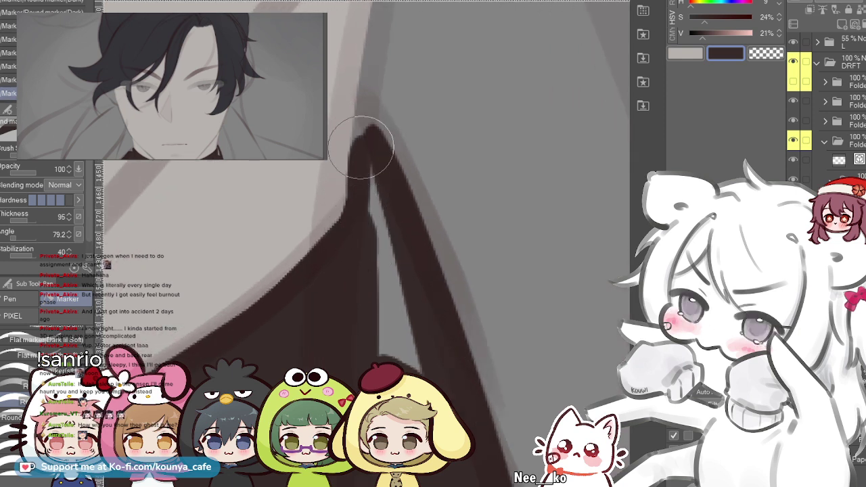
- Join the collar's upper corner to the outer stroke's tip with short dark brown strokes along the neck edge
key(period)
drag(357, 198, 361, 132)
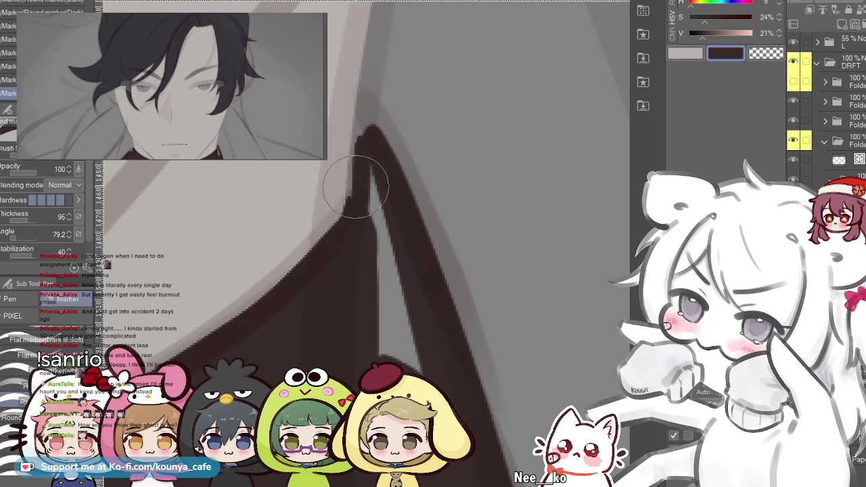
drag(350, 191, 362, 129)
drag(351, 193, 360, 128)
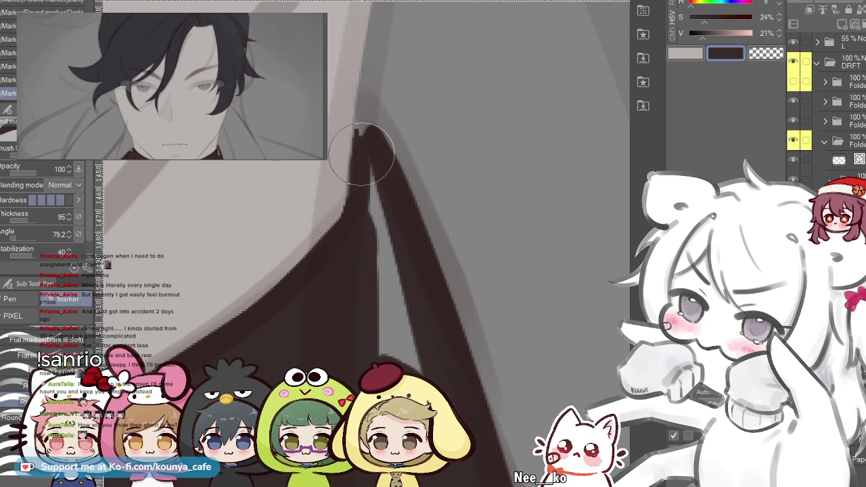
scroll(358, 150, up, 2)
key(ctrl+z)
mouse_move(357, 162)
mouse_down()
mouse_move(362, 124)
mouse_move(357, 159)
mouse_move(361, 115)
mouse_move(361, 155)
mouse_move(359, 118)
mouse_move(382, 154)
mouse_move(366, 121)
mouse_up()
key(ctrl+z)
key(period)
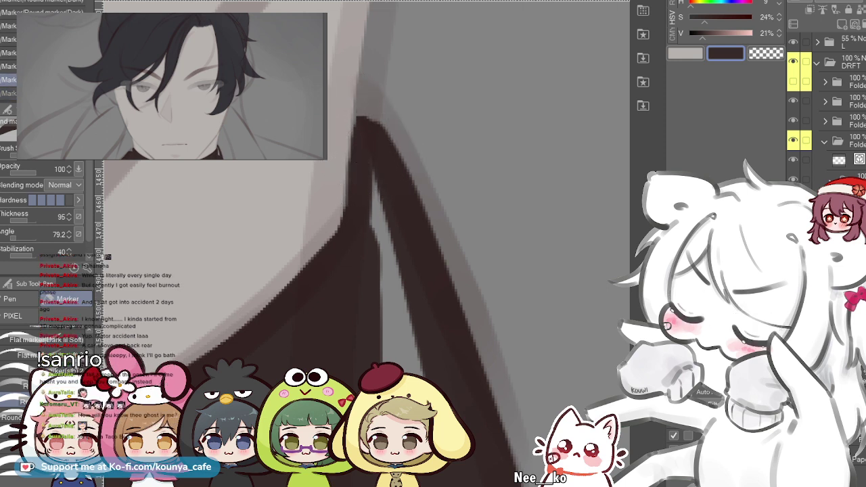
- Extend the joined collar tip upward into a sharp point along the neck edge
drag(363, 139, 363, 118)
key(comma)
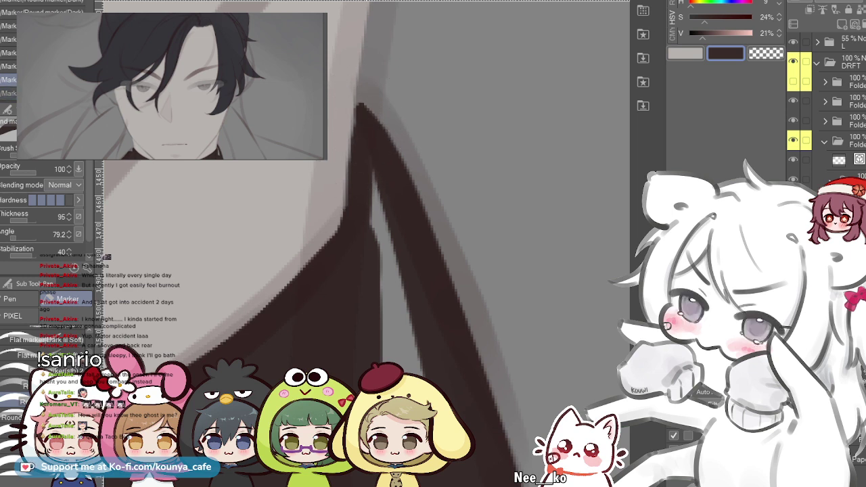
key(period)
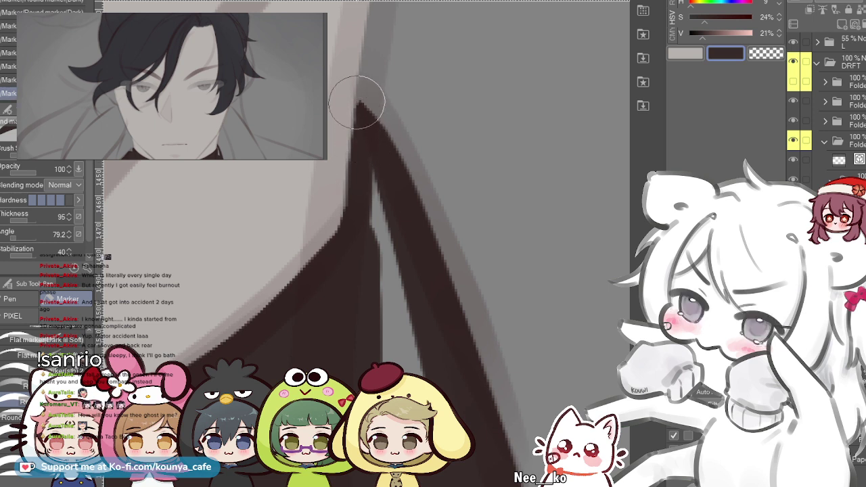
key(comma)
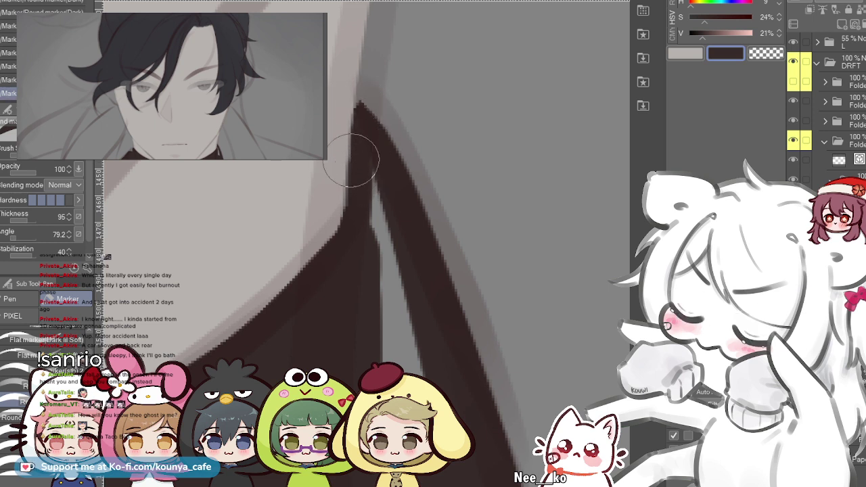
key(comma)
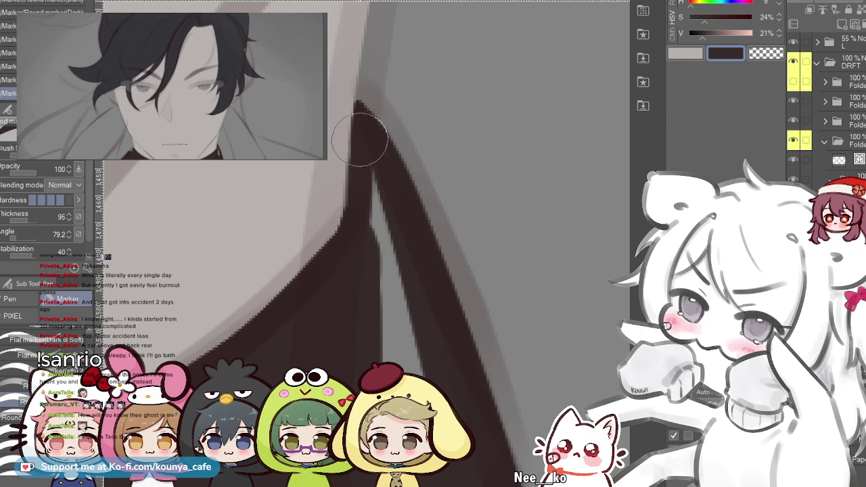
- Fill the remaining narrow gap below the collar's pointed tip with dark brown
scroll(376, 179, down, 3)
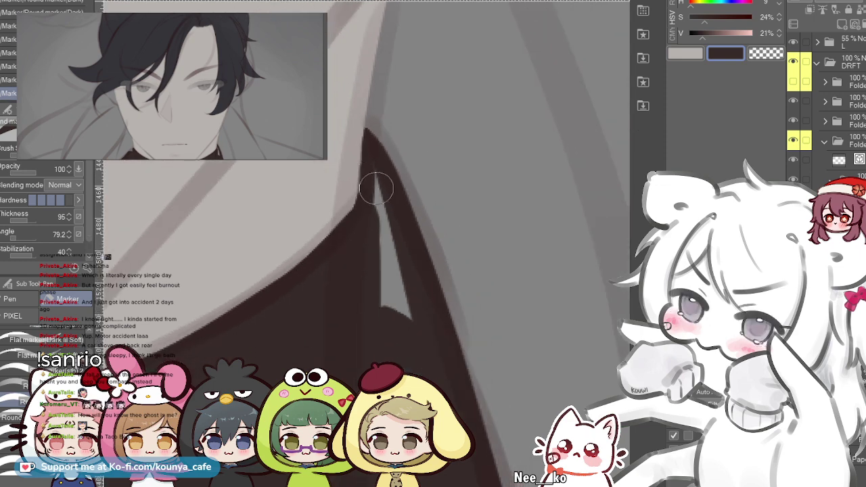
drag(386, 170, 381, 251)
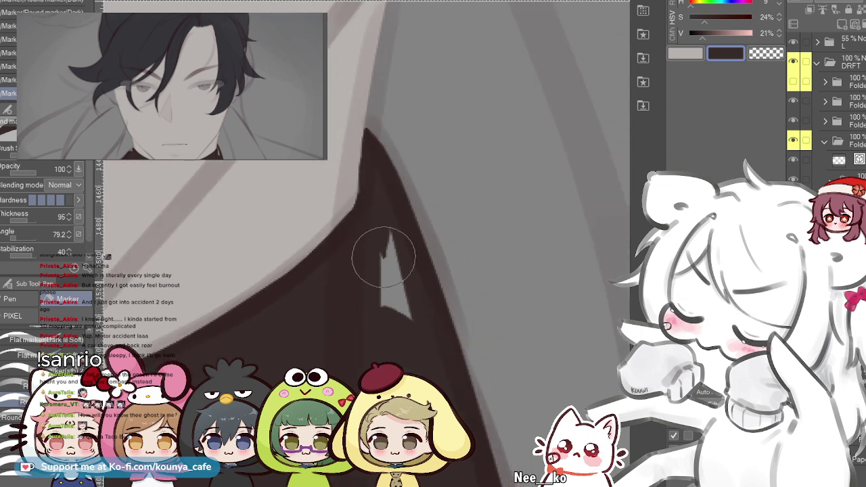
key(ctrl+z)
mouse_move(377, 194)
mouse_down()
mouse_move(391, 340)
mouse_move(428, 353)
mouse_move(433, 366)
mouse_move(432, 320)
mouse_up()
- Mirror the canvas to compare both collar sides and inspect the opposite side's upper outer corner
scroll(406, 325, down, 6)
key(h)
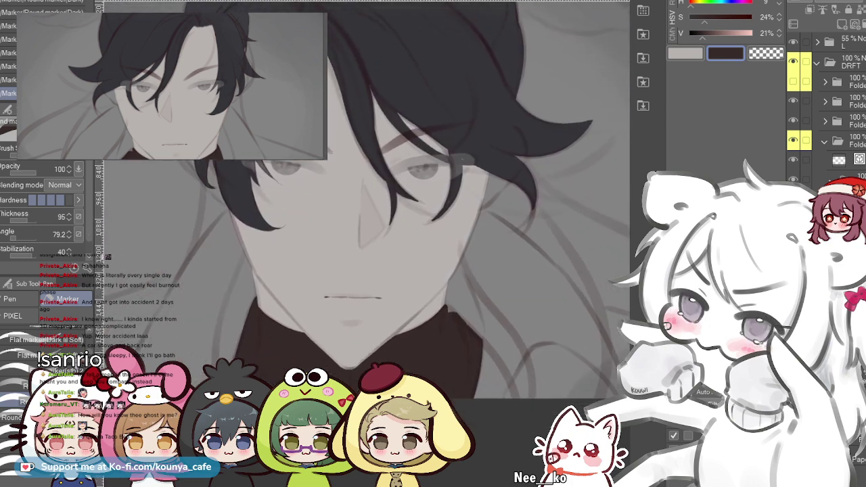
scroll(431, 319, up, 1)
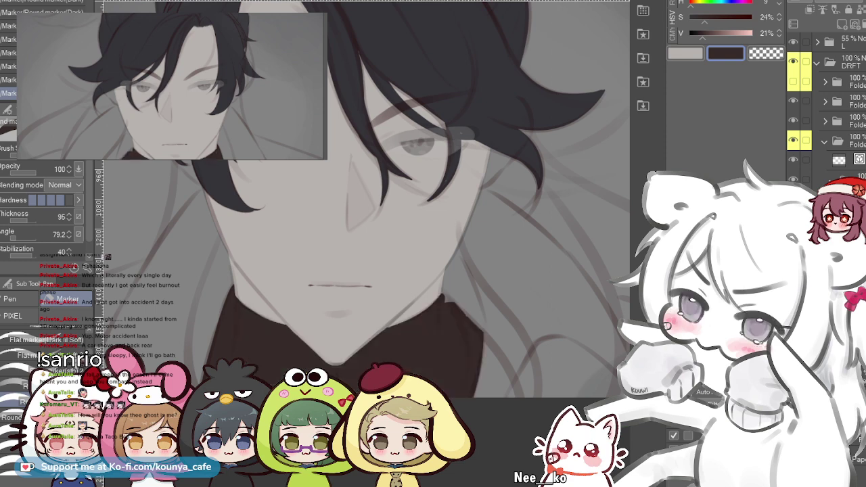
scroll(494, 326, up, 6)
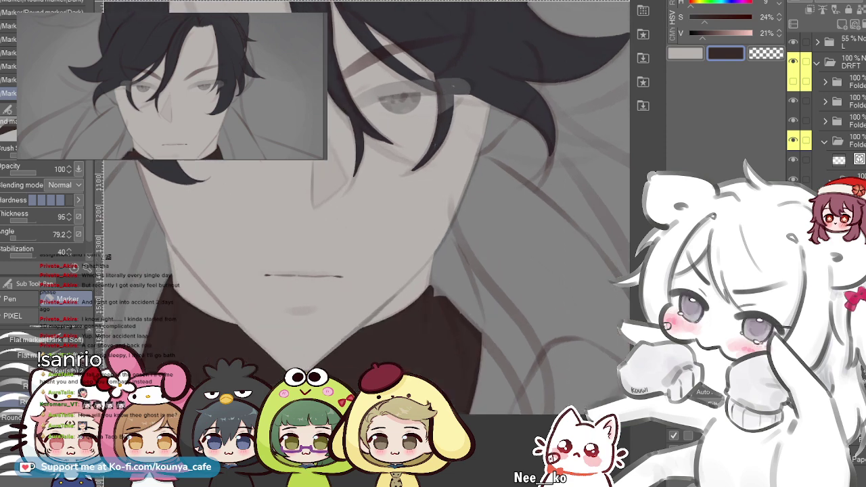
scroll(496, 324, up, 2)
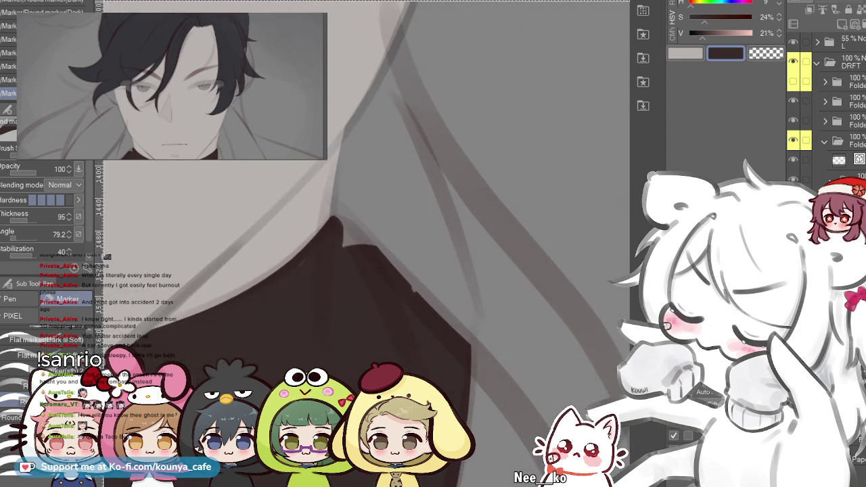
- Try dark brown strokes down the opposite collar side's outer slope from its upper corner, undoing each one
scroll(379, 253, up, 3)
drag(321, 194, 392, 282)
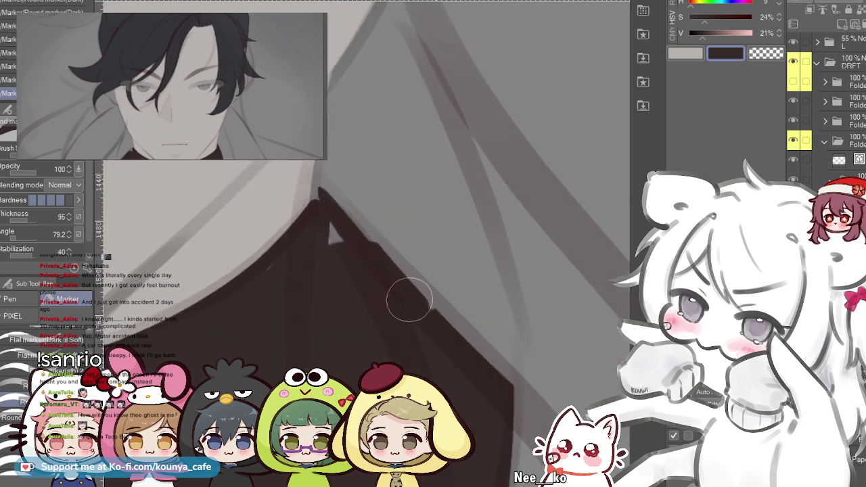
key(ctrl+z)
mouse_move(325, 195)
mouse_down()
mouse_move(420, 297)
mouse_move(320, 184)
mouse_move(491, 364)
mouse_up()
key(ctrl+z)
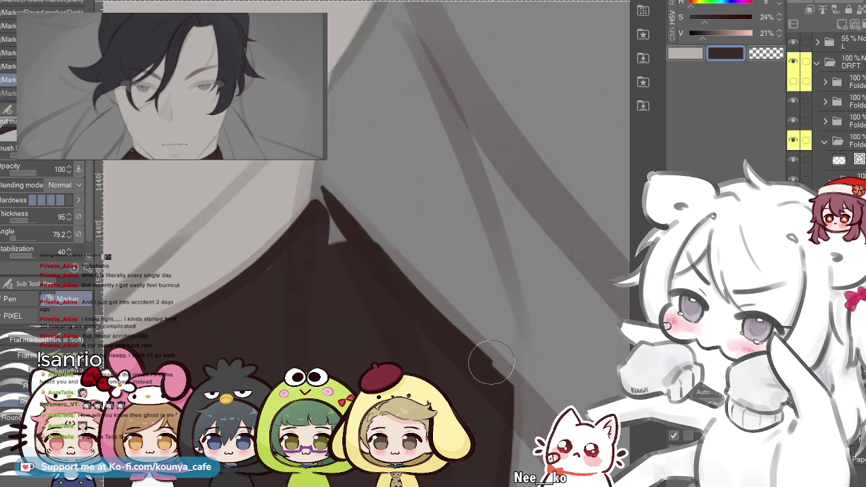
key(ctrl+z)
- Paint a straight dark brown outer slope from the opposite collar side's upper corner and fill the notch below its tip
drag(322, 194, 471, 357)
drag(323, 192, 382, 265)
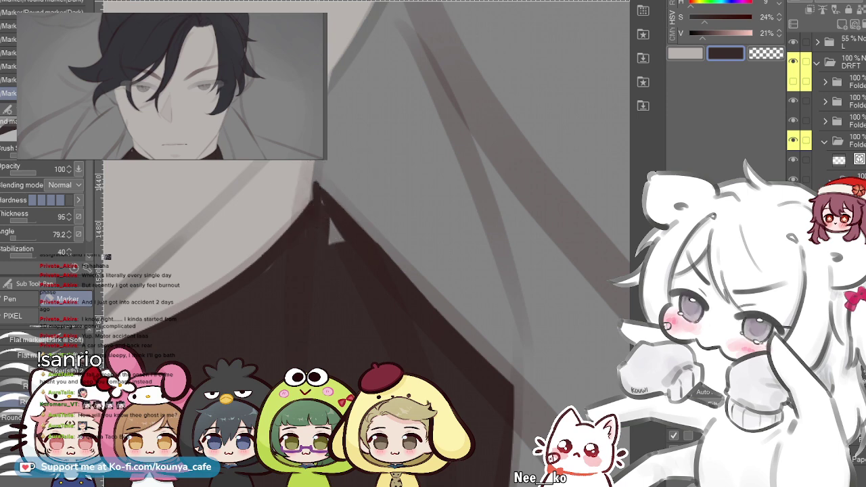
scroll(319, 224, up, 3)
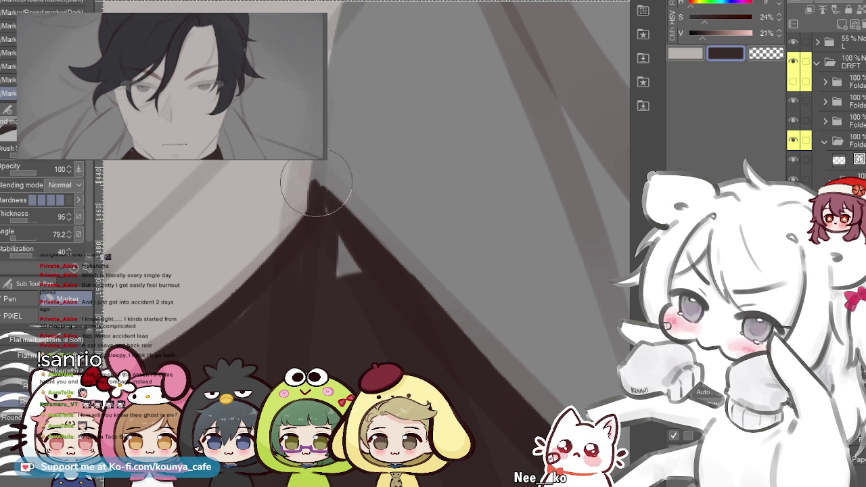
drag(316, 189, 324, 197)
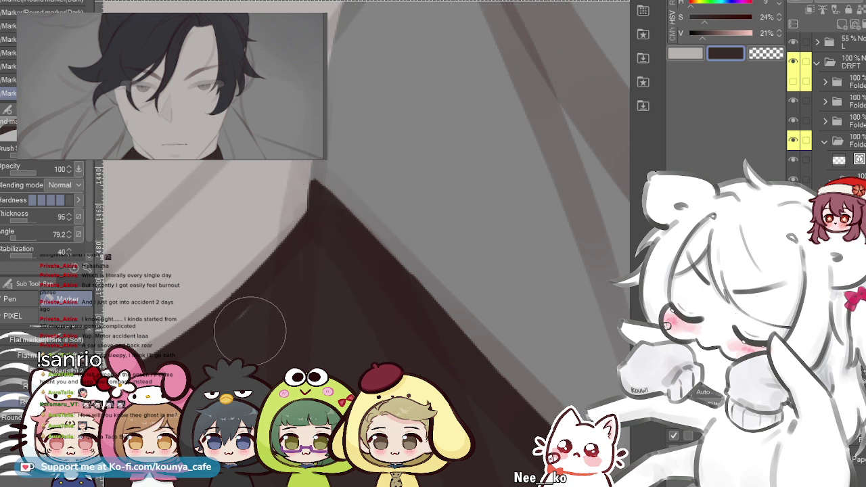
- Undo the last dark brown stroke and repaint the area just inside the collar's inner edge below its pointed corner
key(ctrl+z)
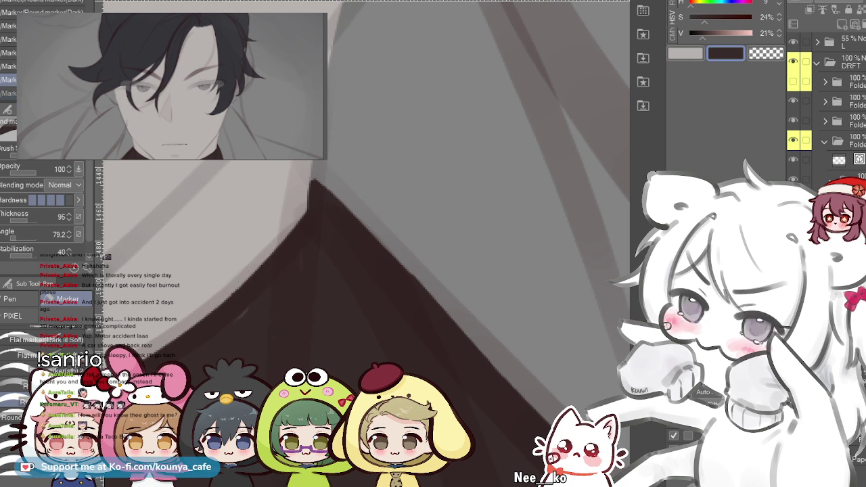
drag(216, 343, 298, 263)
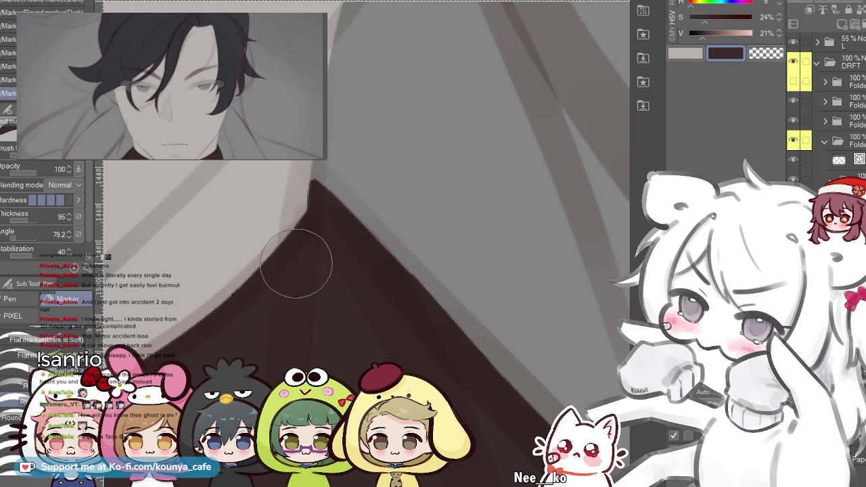
key(ctrl+z)
drag(230, 327, 294, 271)
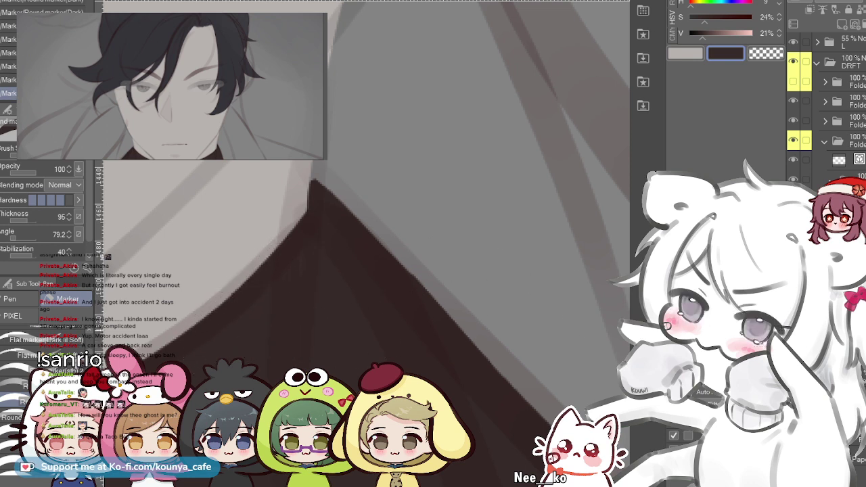
scroll(280, 329, down, 3)
scroll(318, 325, down, 3)
scroll(311, 325, up, 2)
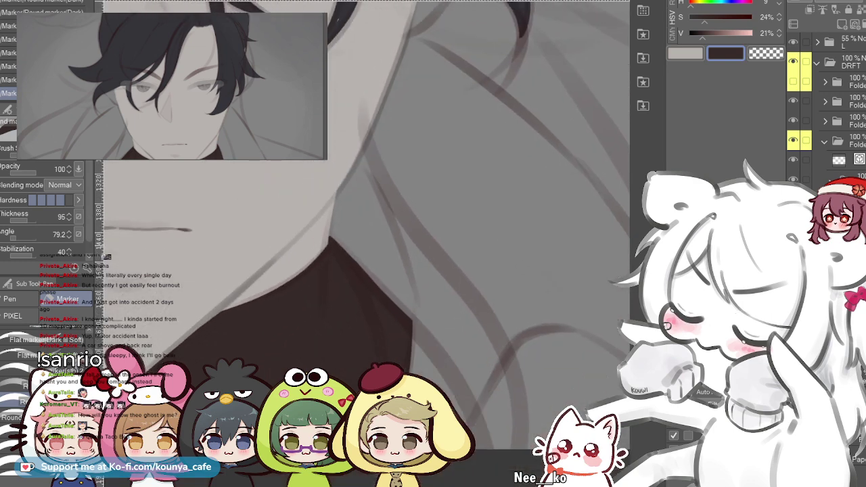
- Refine the collar's pointed upper corner with a short dark brown stroke and mirror the canvas back
scroll(305, 291, up, 4)
scroll(284, 218, up, 2)
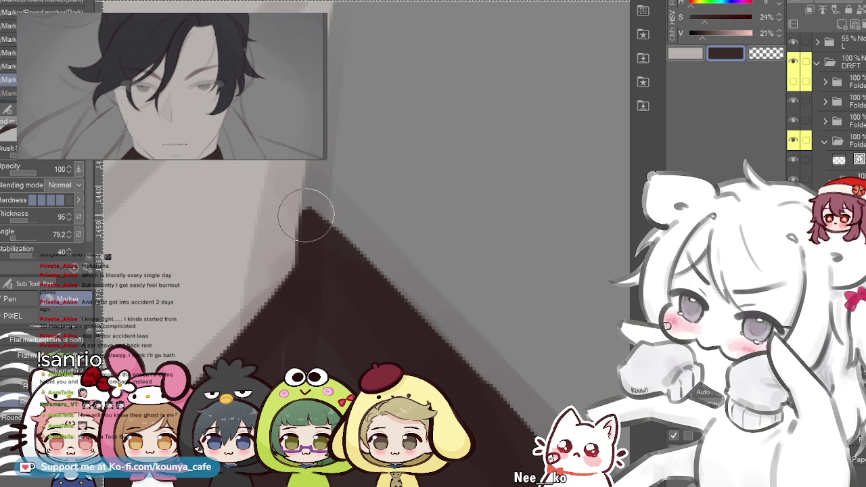
drag(307, 207, 302, 243)
key(ctrl+z)
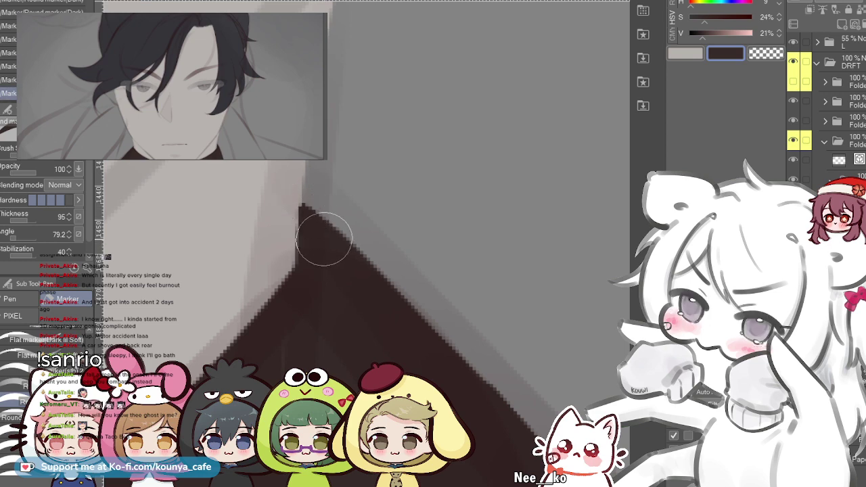
scroll(325, 240, down, 6)
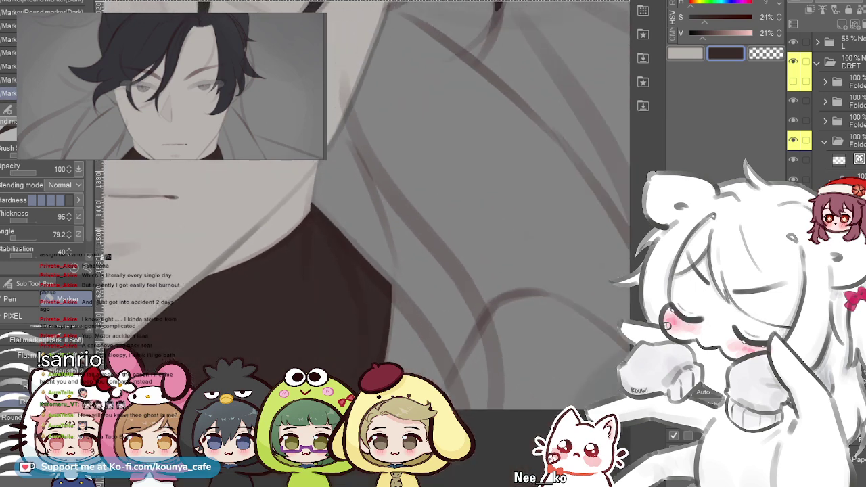
scroll(316, 203, down, 2)
drag(316, 202, 460, 296)
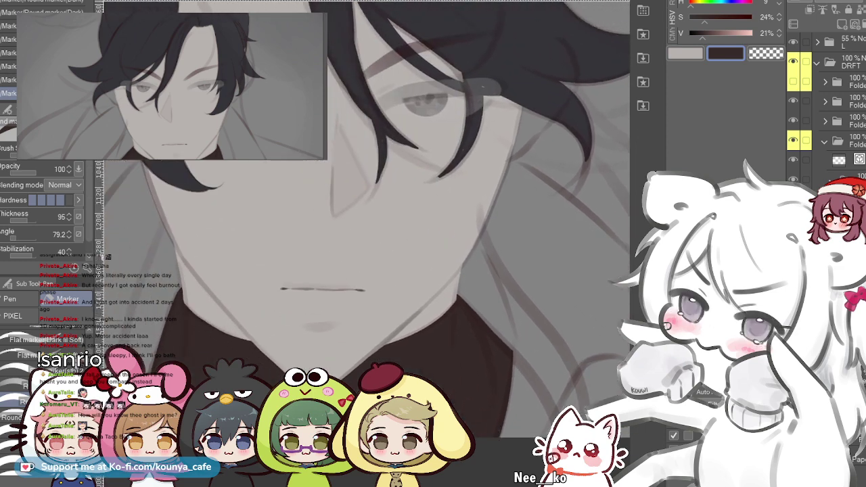
key(h)
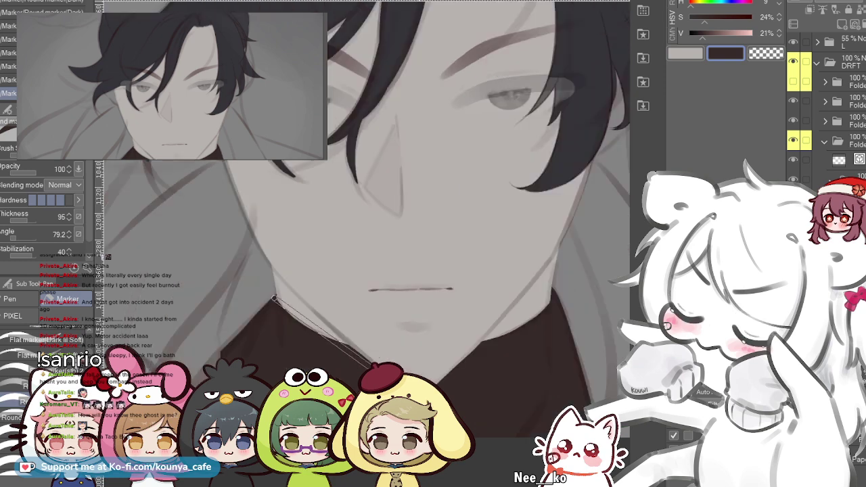
scroll(346, 243, down, 5)
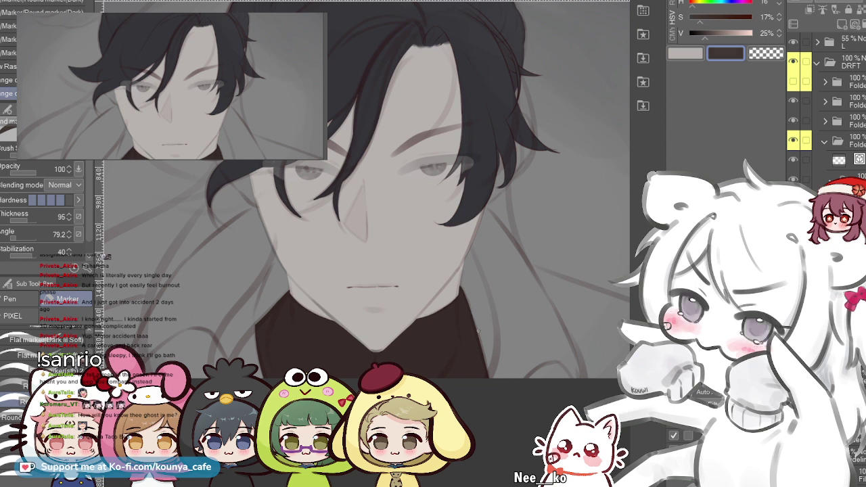
- Try blocking in the coat beside the collar with broad strokes of a slightly lighter dark brown
click(489, 341)
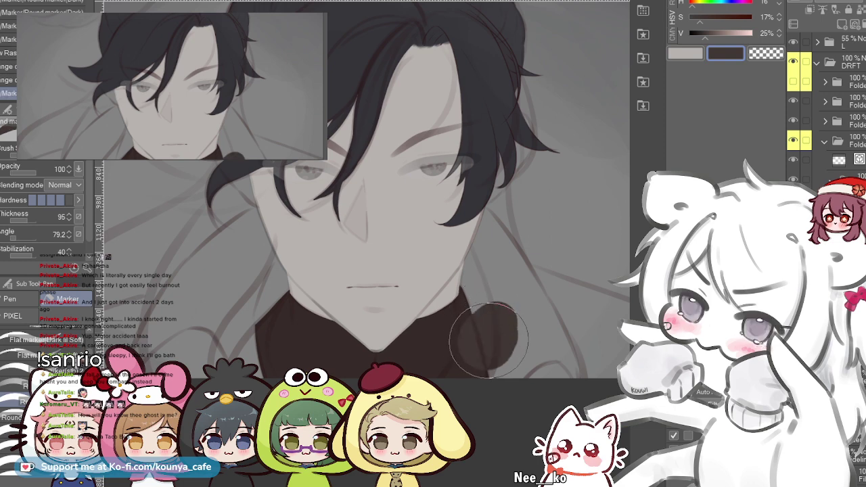
key(ctrl+z)
drag(489, 340, 415, 322)
scroll(467, 277, up, 1)
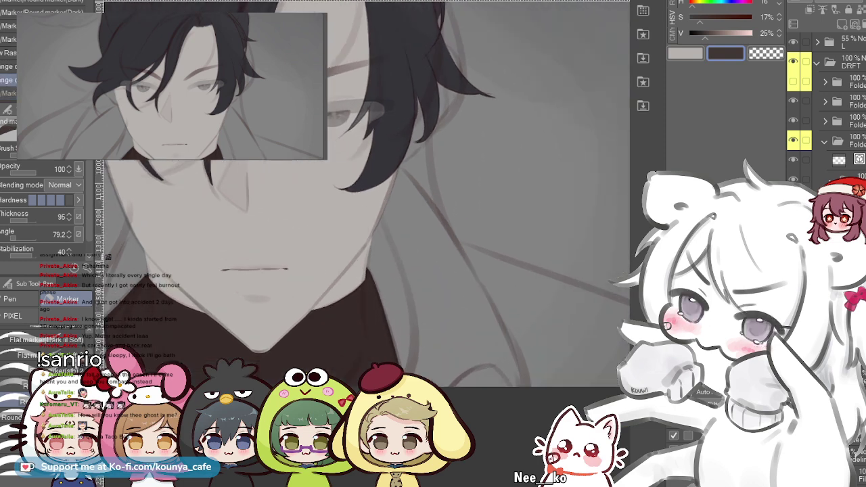
drag(466, 277, 421, 258)
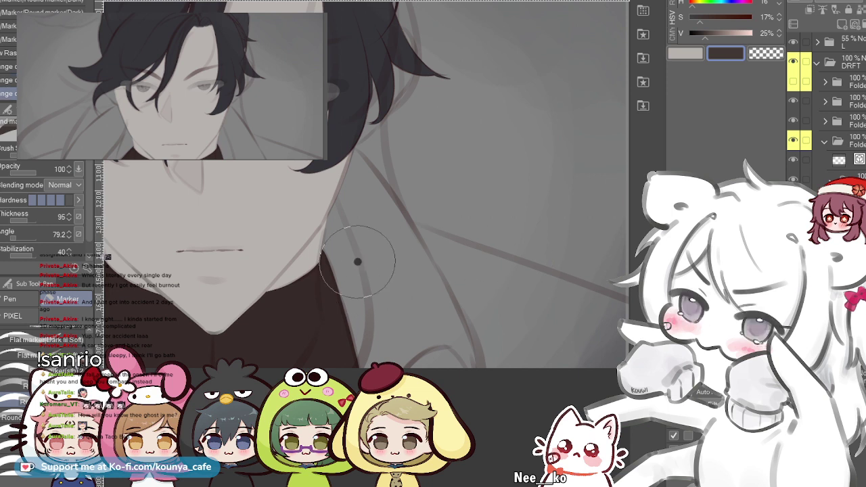
drag(369, 279, 380, 344)
drag(376, 262, 439, 359)
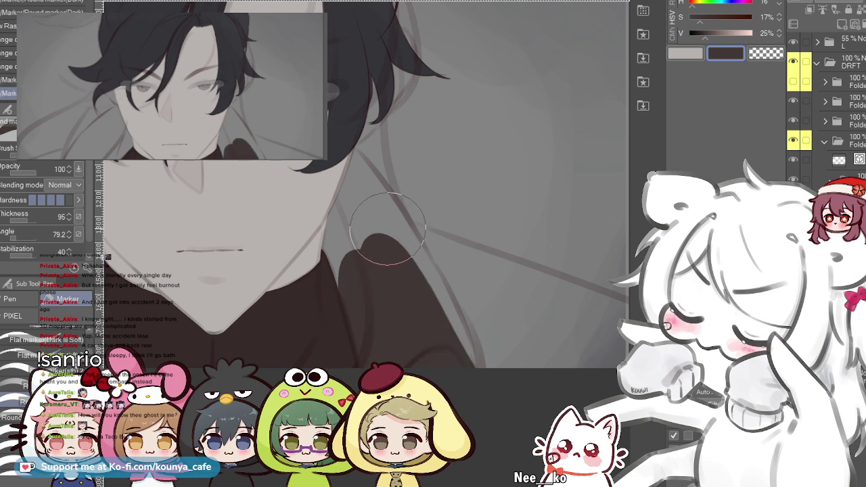
scroll(414, 209, up, 1)
- Reduce the marker to a small size and clear the broad coat strokes from the layer
drag(494, 213, 353, 226)
key([)
key([)
key([)
key([)
key([)
scroll(308, 274, up, 1)
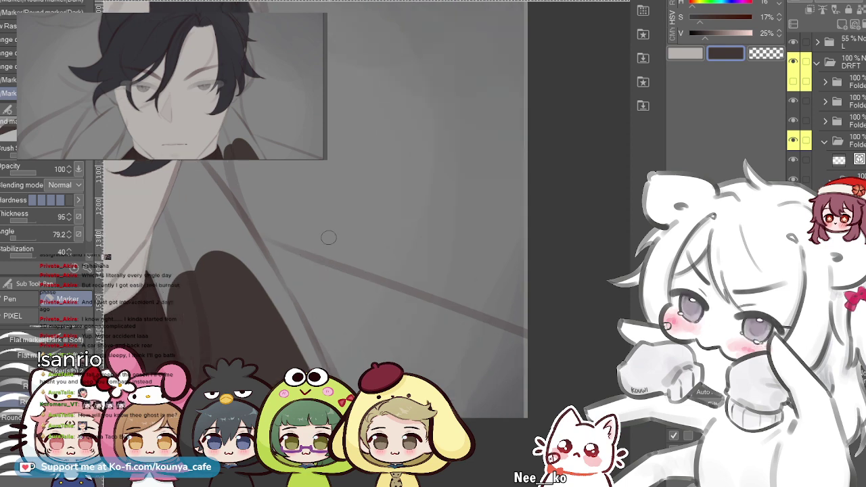
key(Delete)
- Rotate the canvas and paint a straight dark brown line along the coat's shoulder sketch to the canvas edge
key(r)
mouse_move(406, 203)
mouse_down()
mouse_move(411, 249)
mouse_move(347, 202)
mouse_up()
scroll(367, 244, up, 1)
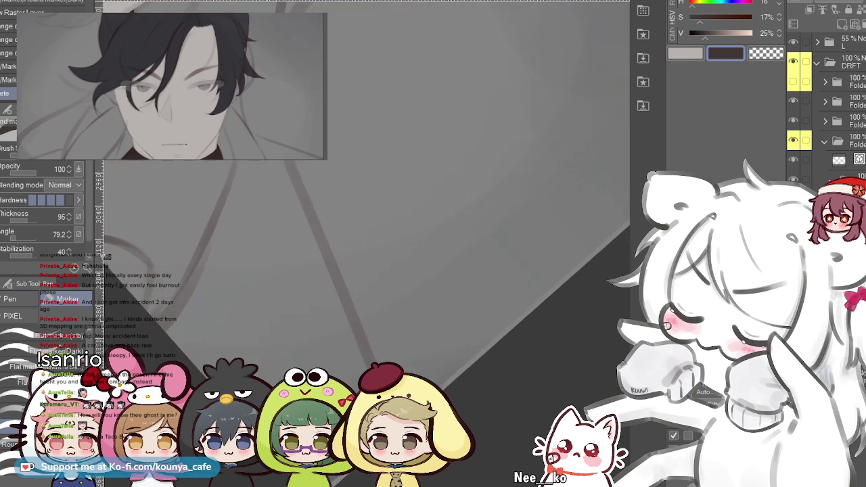
drag(272, 160, 379, 369)
key(ctrl+z)
drag(272, 159, 379, 369)
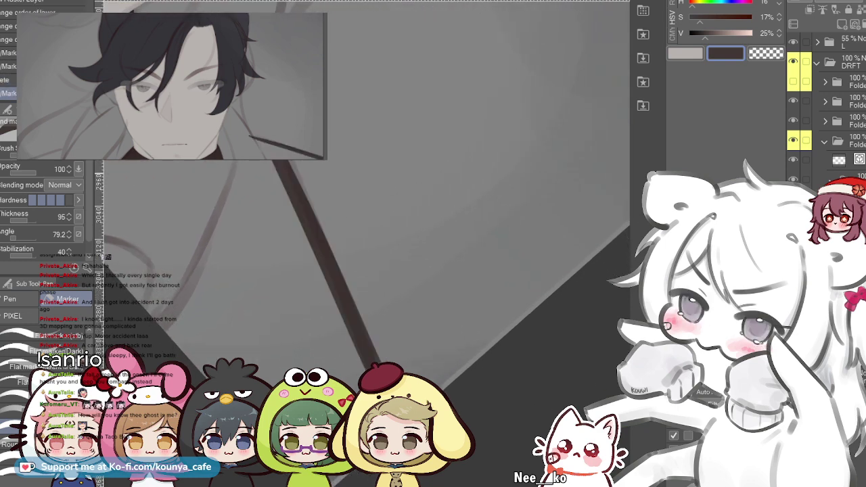
- Transform the shoulder line, nudging and slightly rotating it to match the sketched shoulder
key(ctrl+t)
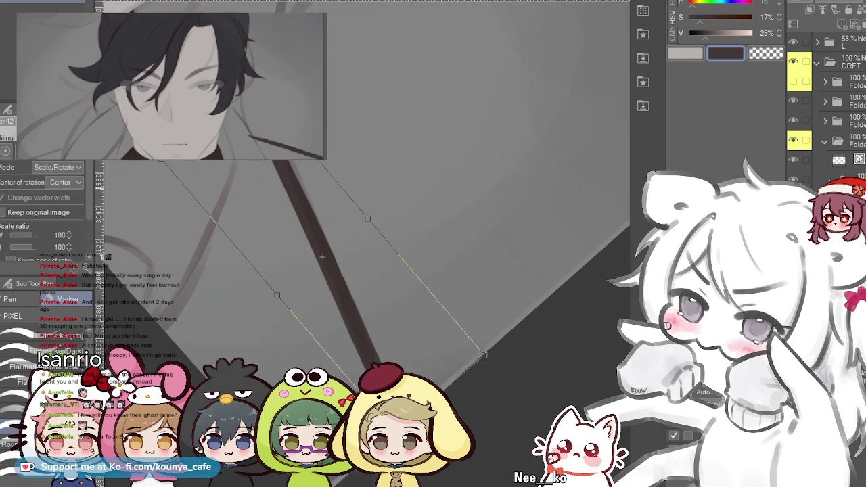
key(Down)
key(Down)
key(Down)
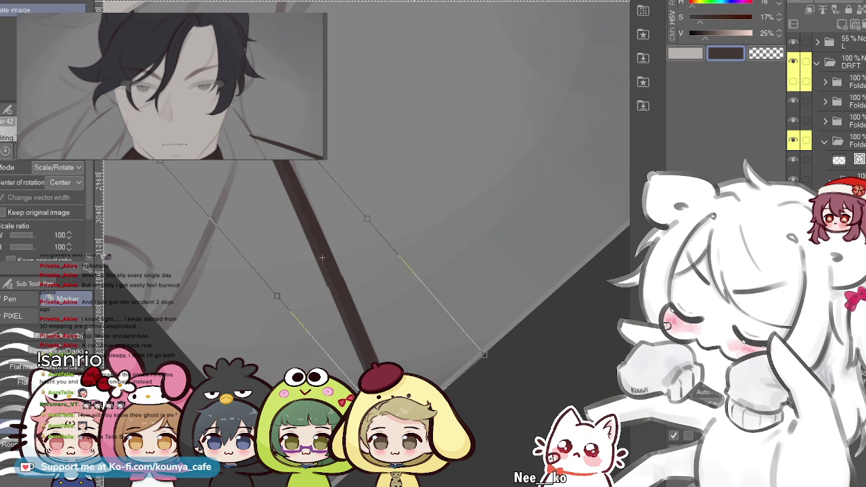
drag(498, 366, 497, 369)
drag(321, 257, 320, 258)
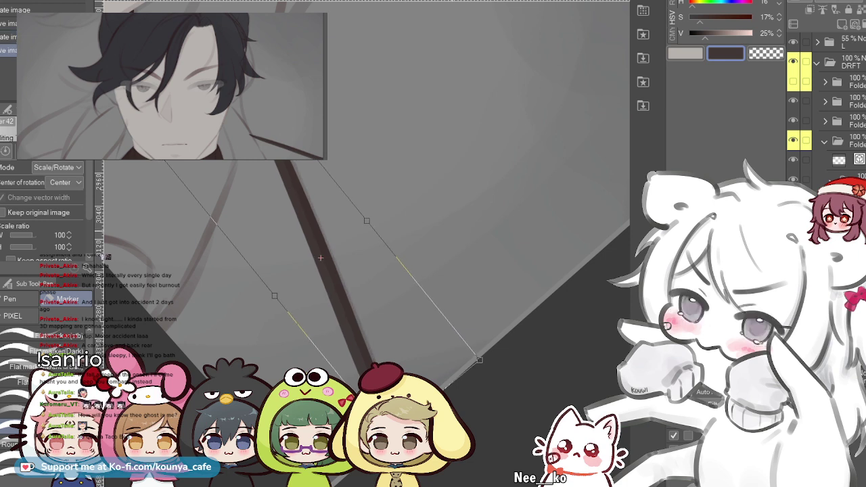
drag(320, 258, 320, 258)
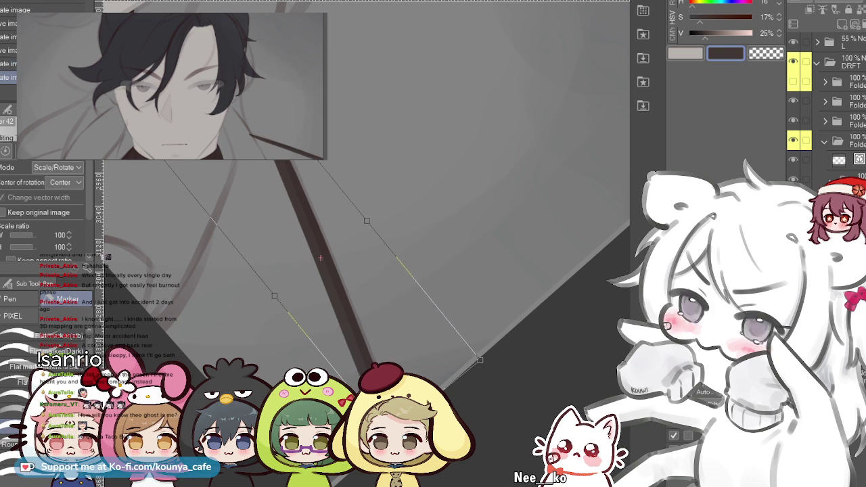
key(Return)
- Touch up the shoulder line's end at the canvas edge with dark brown and rotate the canvas back upright
scroll(382, 348, up, 2)
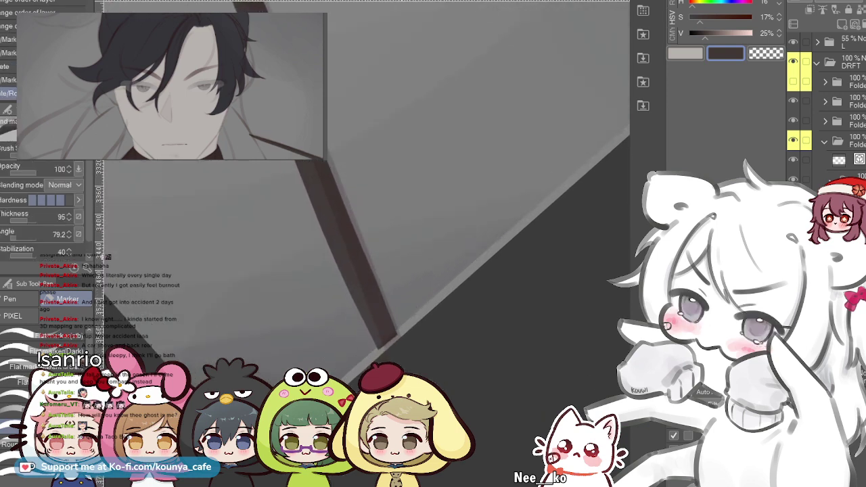
click(379, 325)
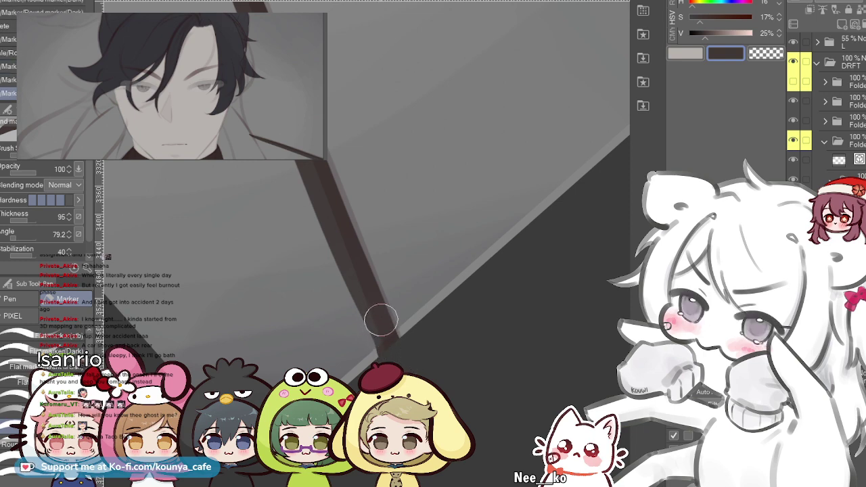
scroll(406, 362, down, 2)
drag(406, 284, 452, 379)
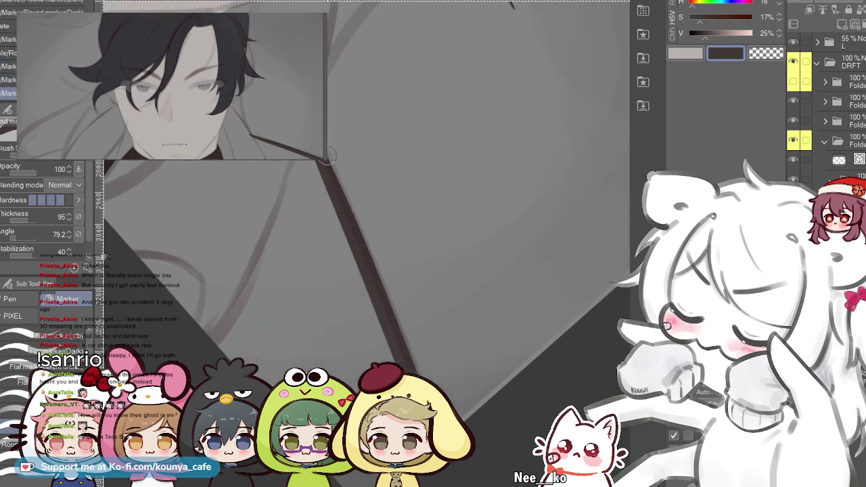
key(r)
drag(440, 423, 571, 326)
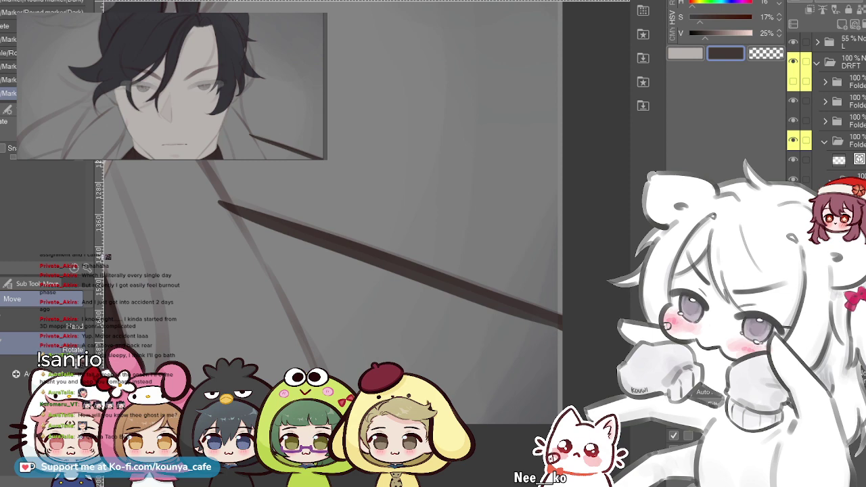
- Paint the coat collar's sloping outer edge in dark brown, from beside the jaw down to the shoulder line
scroll(186, 130, up, 2)
drag(139, 96, 235, 195)
drag(199, 161, 340, 371)
scroll(297, 284, up, 2)
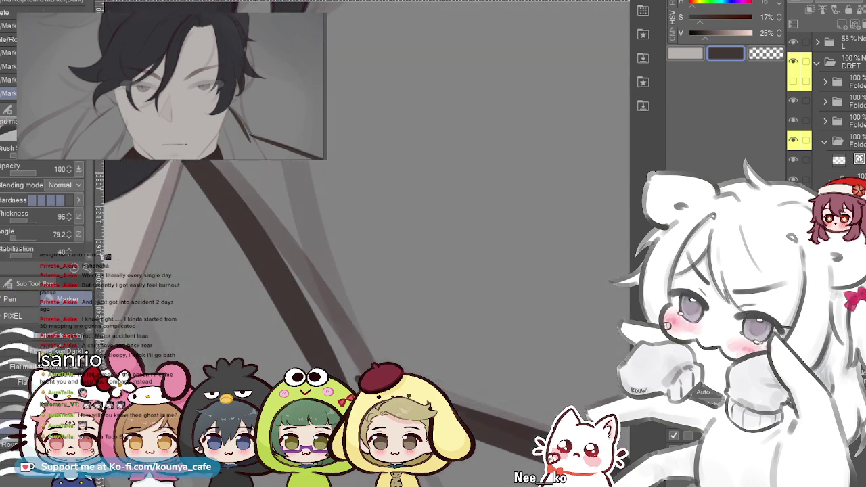
key(ctrl+z)
shift+click(193, 162)
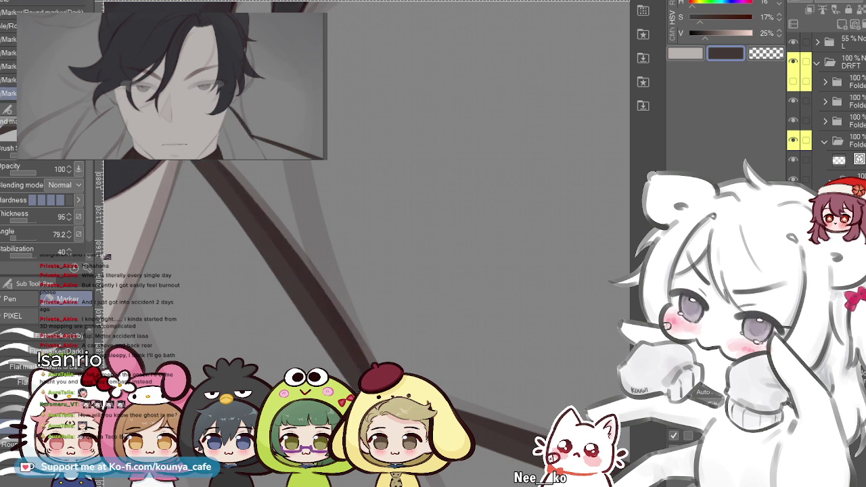
- Try further dark brown strokes along the coat collar's outer edge, undoing them
drag(201, 161, 366, 360)
key(ctrl+z)
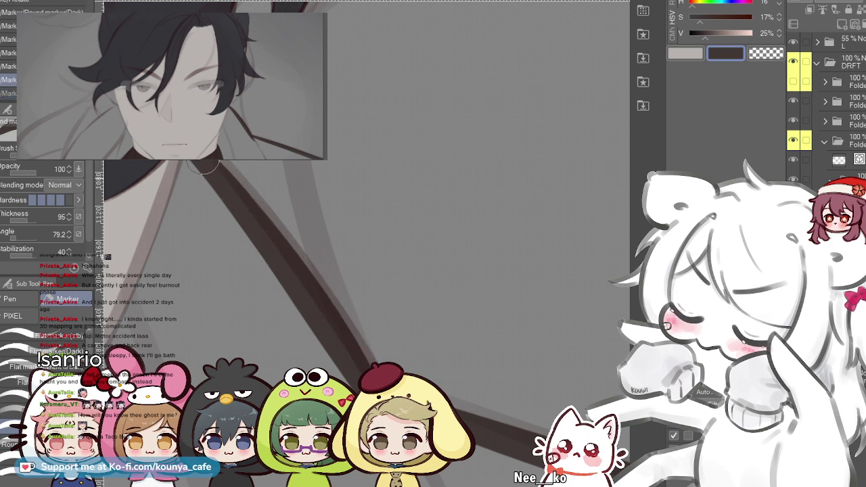
key(.)
key(.)
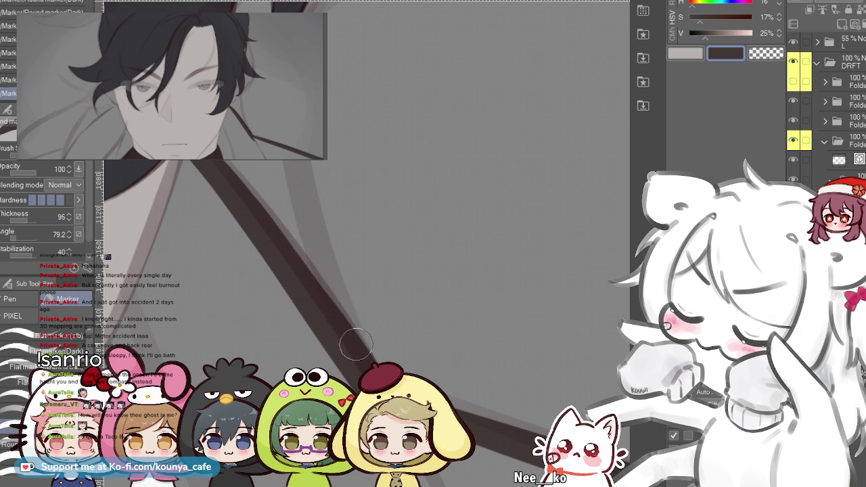
key(ctrl+z)
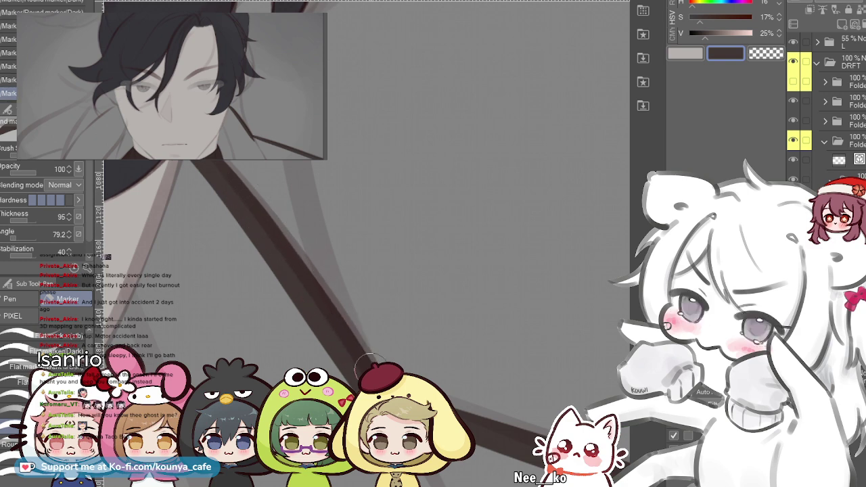
- Close the coat outline along the jaw and neck and fill the enclosed shoulder area with dark brown
scroll(384, 361, down, 4)
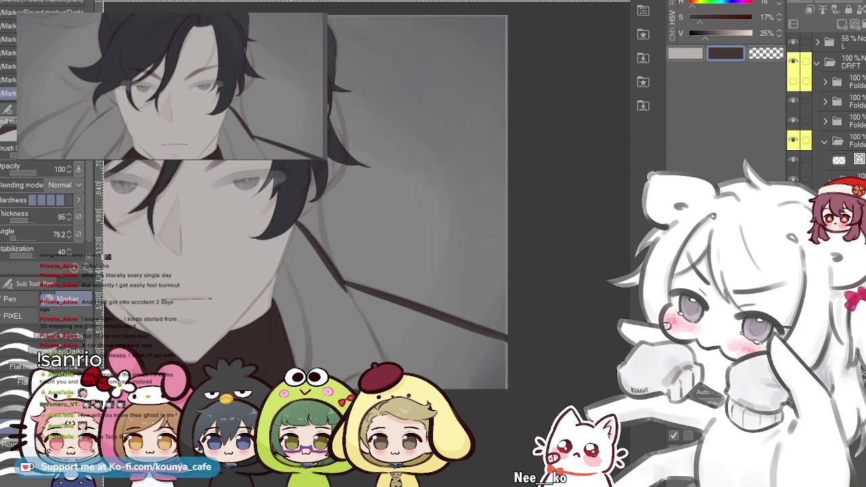
scroll(299, 213, up, 2)
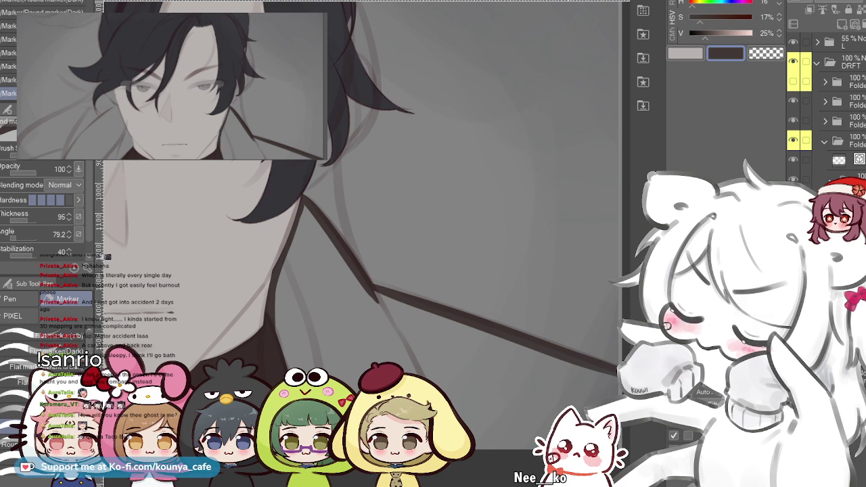
key(g)
click(541, 417)
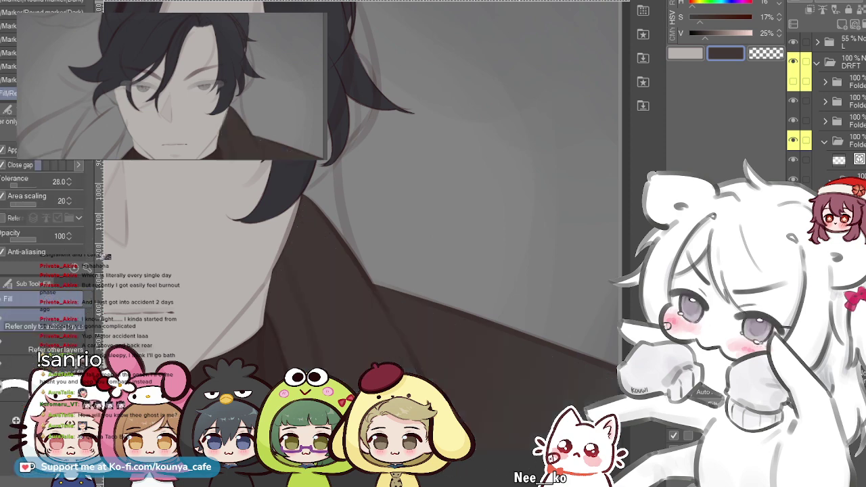
scroll(549, 225, down, 3)
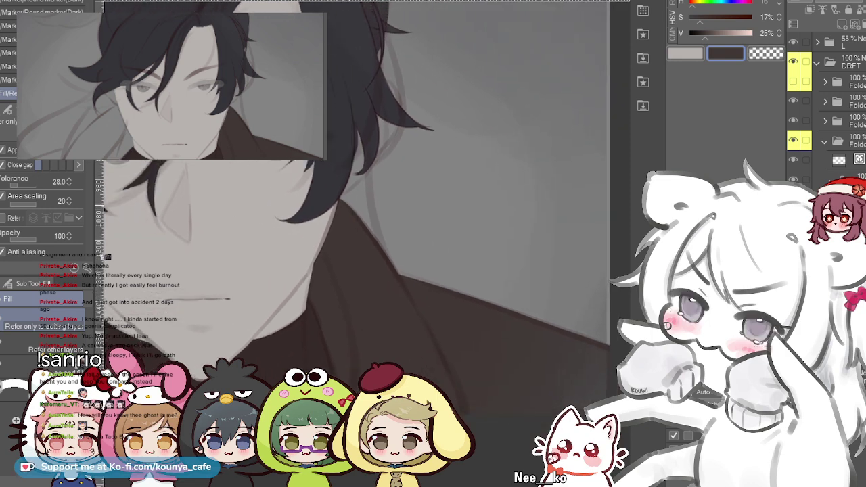
- Mirror the canvas view and add a new raster layer for painting the opposite shoulder with the marker
key(h)
drag(541, 230, 223, 242)
scroll(549, 230, up, 3)
drag(550, 230, 433, 194)
key(p)
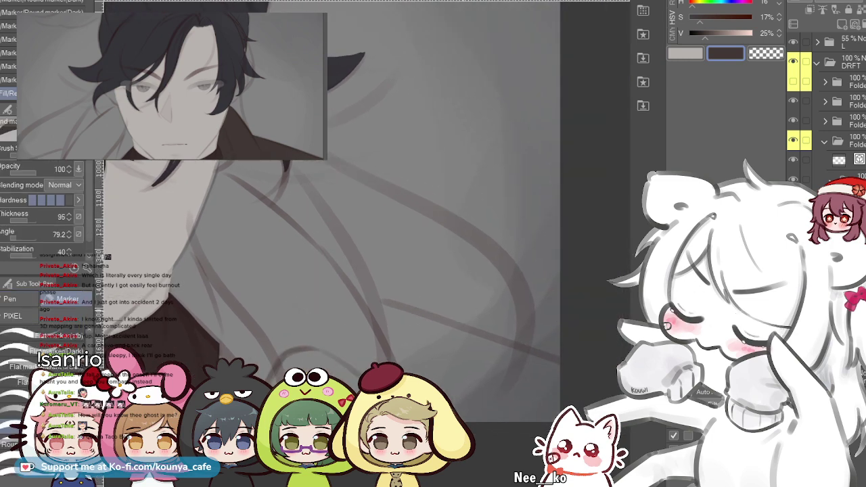
drag(464, 311, 414, 303)
scroll(415, 303, up, 2)
key(ctrl+shift+n)
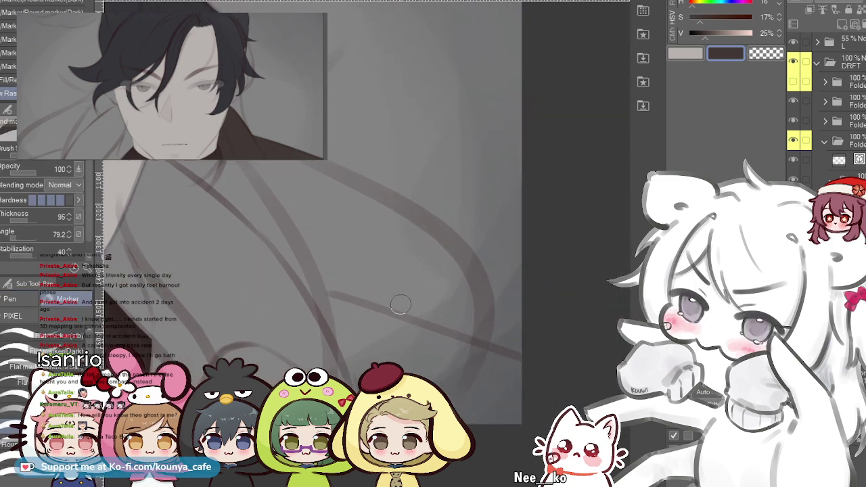
- Paint the opposite shoulder line in dark brown from the collar to the canvas edge, redoing the stroke until it follows the sketch
mouse_move(254, 294)
mouse_down()
mouse_move(351, 308)
mouse_move(521, 372)
mouse_up()
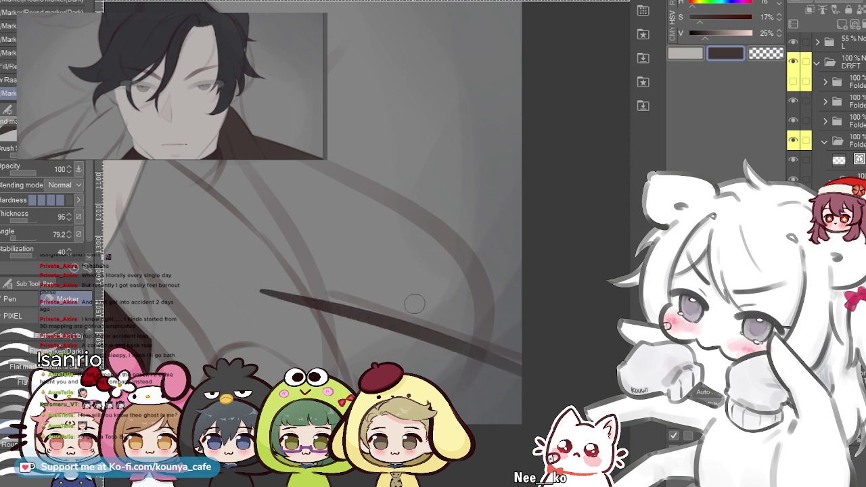
scroll(415, 303, up, 1)
drag(415, 303, 345, 302)
key(ctrl+z)
drag(179, 276, 465, 391)
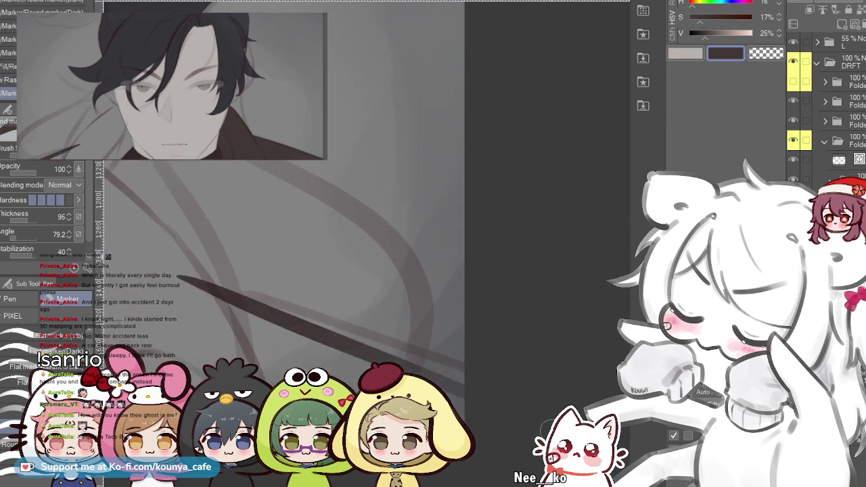
key(ctrl+z)
drag(178, 278, 556, 407)
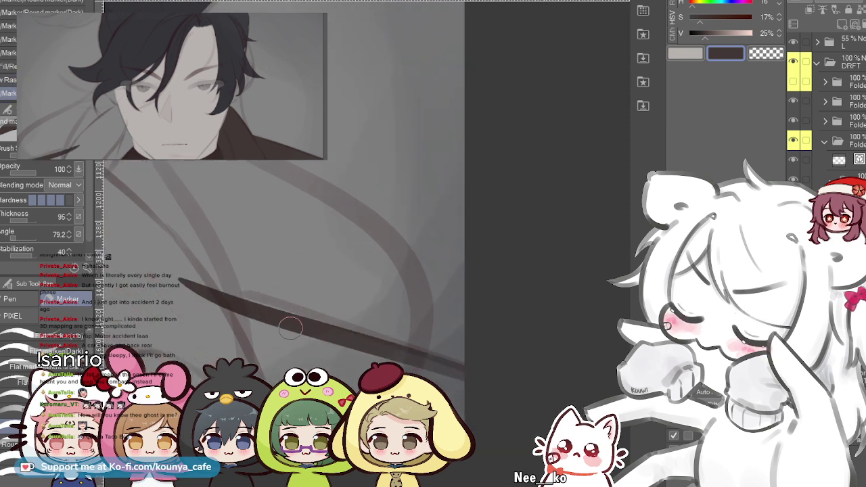
key(ctrl+z)
drag(196, 279, 552, 391)
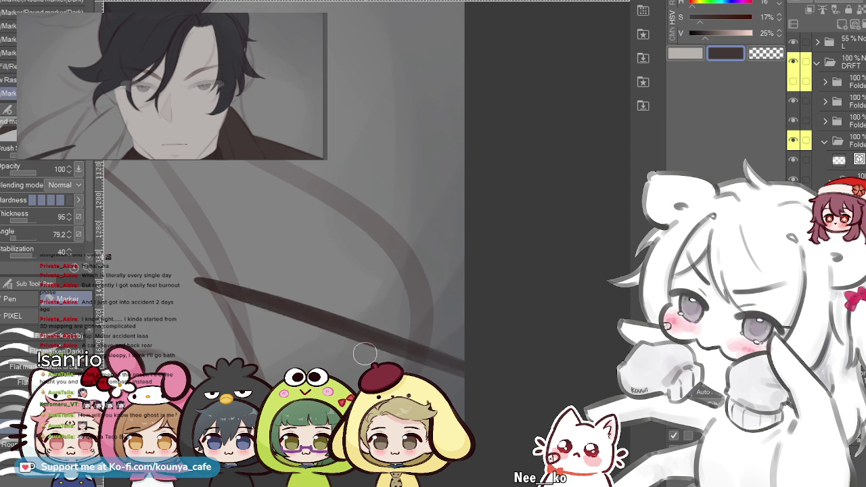
- Transform the shoulder stroke, nudging it slightly and stretching it to meet the canvas edge
key(ctrl+t)
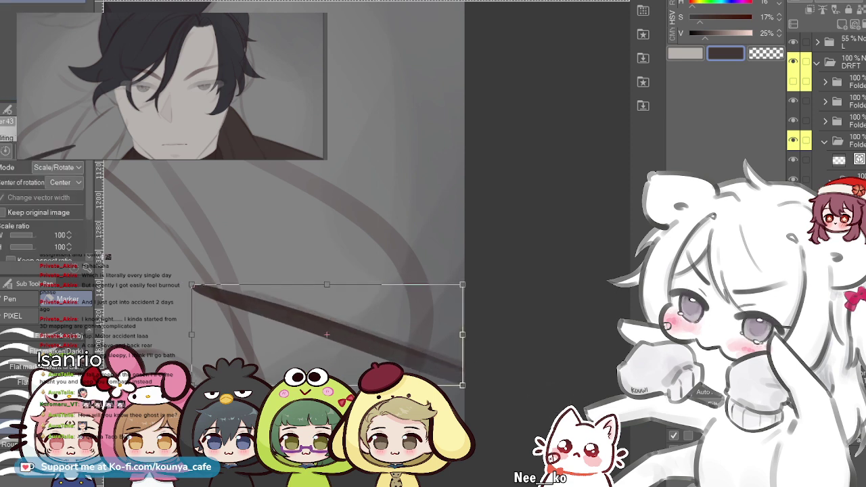
drag(479, 279, 478, 278)
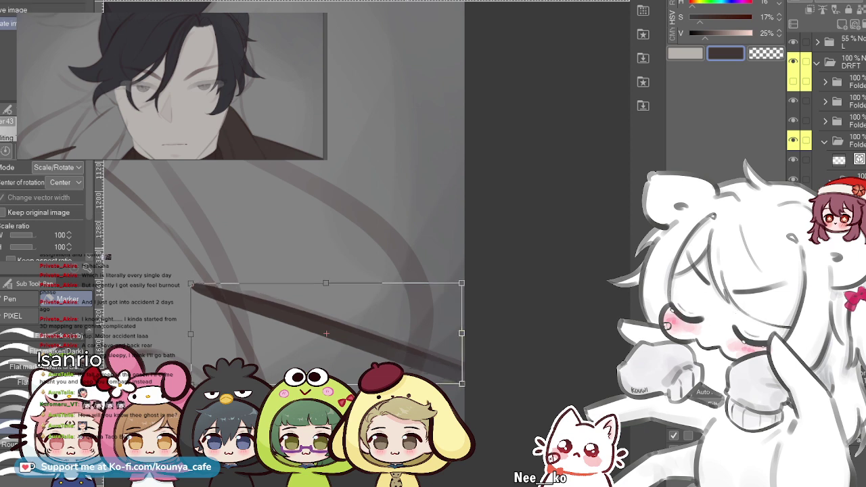
drag(462, 383, 464, 385)
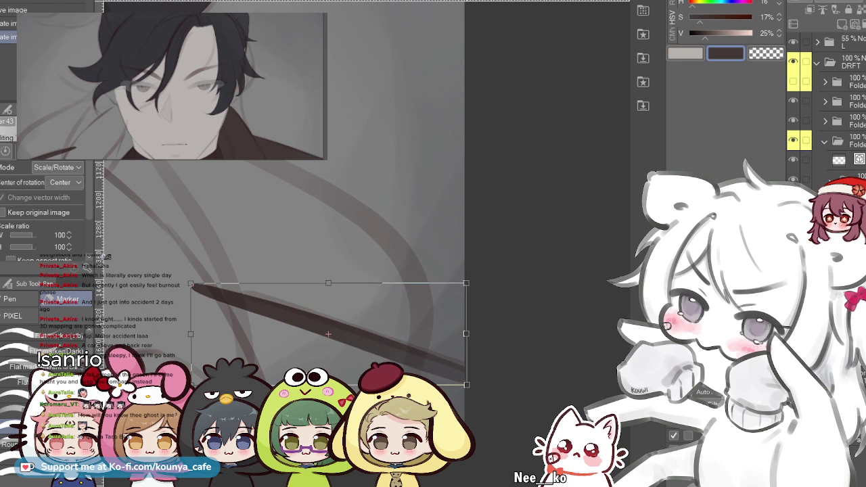
key(Return)
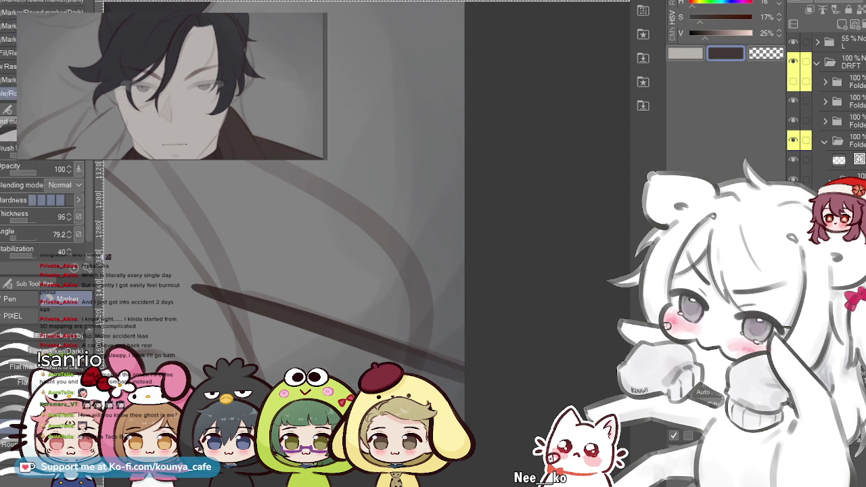
- Thicken the upper edge of the shoulder line near the collar in dark brown, retrying the stroke until it fits the sketch
scroll(262, 292, up, 4)
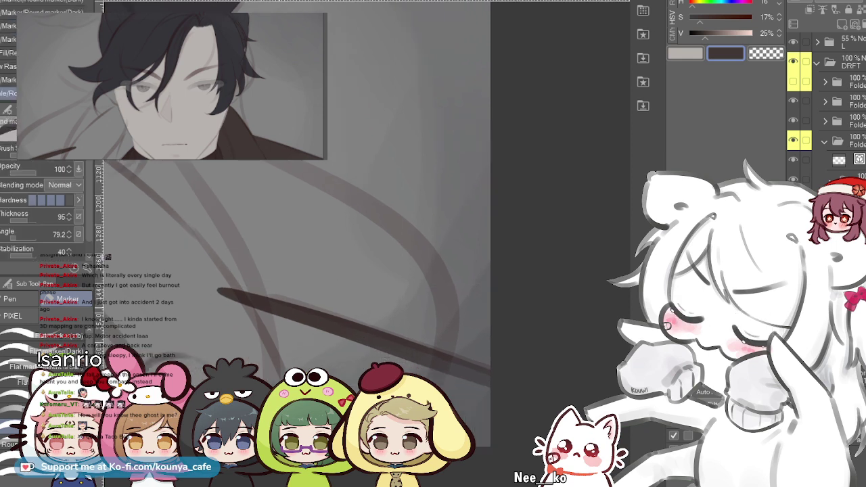
scroll(278, 299, up, 1)
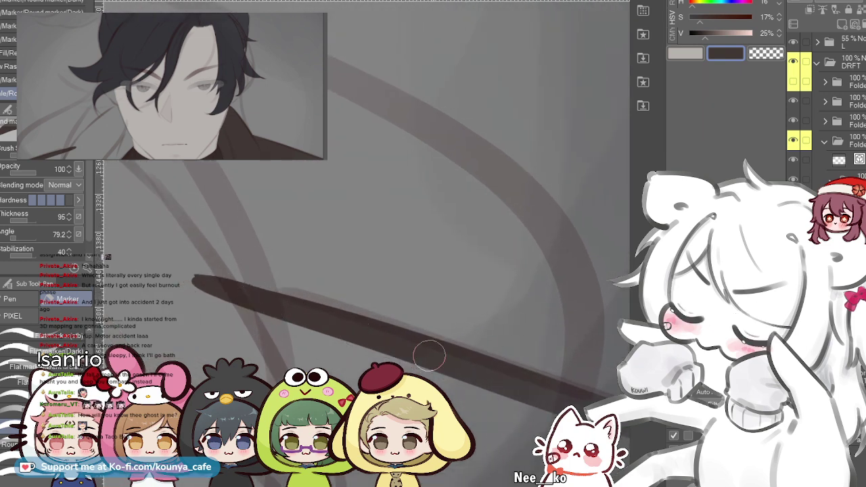
key(ctrl+z)
drag(194, 275, 419, 347)
key(ctrl+z)
drag(188, 272, 419, 330)
key(ctrl+z)
drag(174, 270, 451, 335)
key(ctrl+z)
drag(182, 270, 406, 358)
key(ctrl+z)
drag(194, 269, 446, 355)
key(ctrl+z)
mouse_move(194, 272)
mouse_down()
mouse_move(382, 327)
mouse_move(405, 348)
mouse_up()
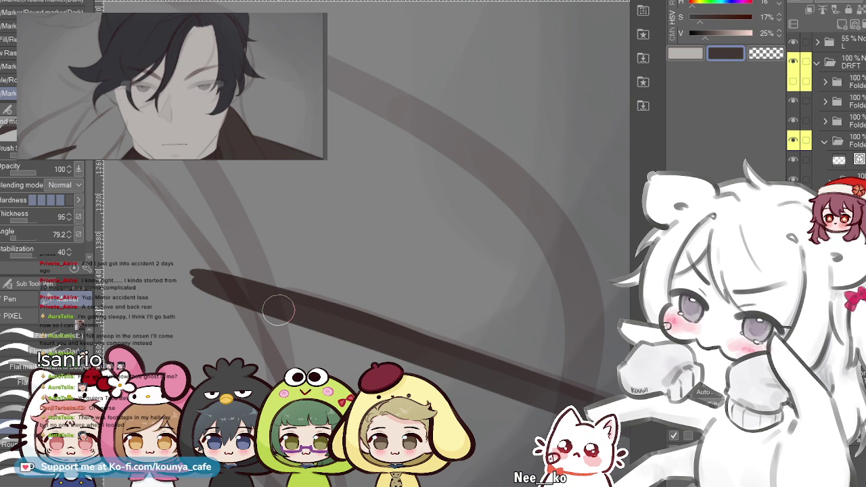
- Try several dark brown strokes for the opposite collar's outer edge from the jaw to the shoulder line, undoing each one
scroll(302, 209, down, 3)
scroll(294, 186, down, 1)
mouse_move(298, 203)
mouse_down()
mouse_move(343, 217)
mouse_move(368, 236)
mouse_move(409, 233)
mouse_up()
scroll(271, 174, up, 3)
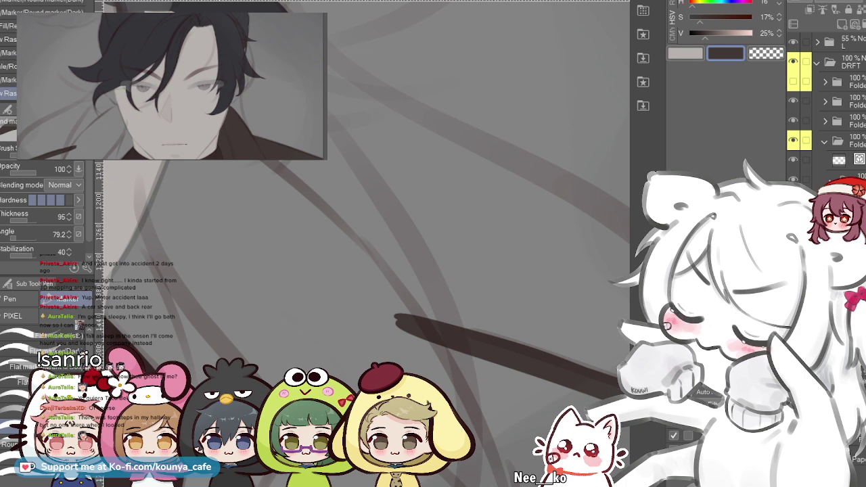
drag(395, 317, 233, 162)
scroll(326, 220, up, 2)
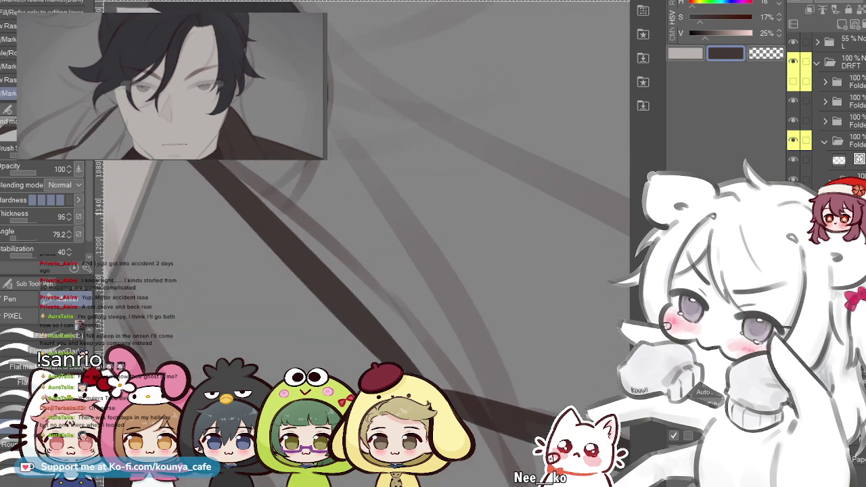
key(ctrl+z)
key(ctrl+y)
key(ctrl+z)
mouse_move(179, 156)
mouse_down()
mouse_move(293, 237)
mouse_move(439, 389)
mouse_up()
key(ctrl+z)
drag(178, 155, 460, 390)
key(ctrl+z)
mouse_move(196, 162)
mouse_down()
mouse_move(232, 230)
mouse_move(452, 390)
mouse_up()
key(ctrl+z)
drag(195, 162, 482, 398)
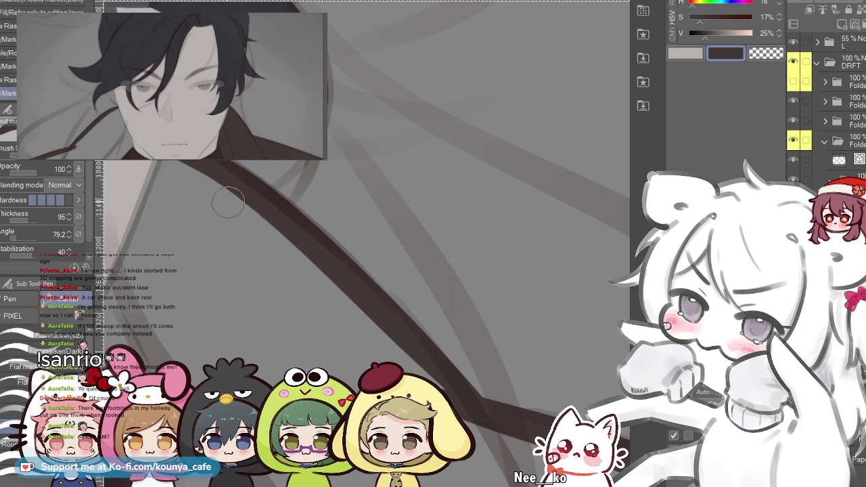
key(ctrl+t)
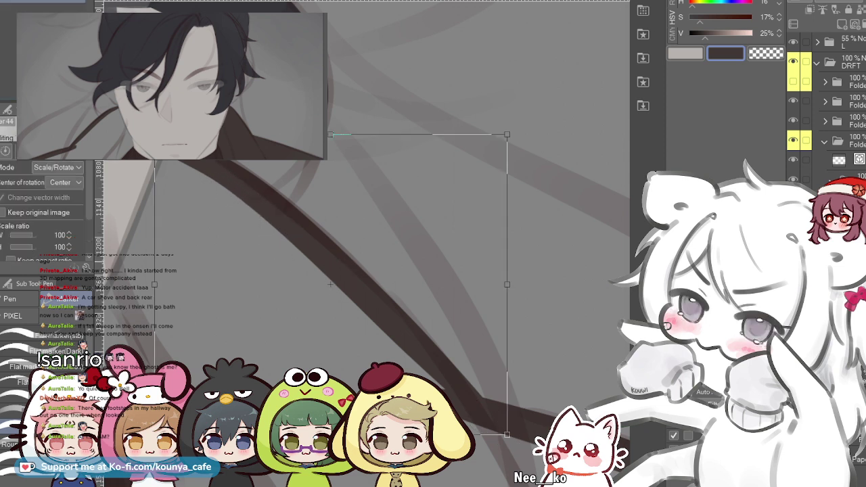
drag(329, 284, 324, 285)
key(Escape)
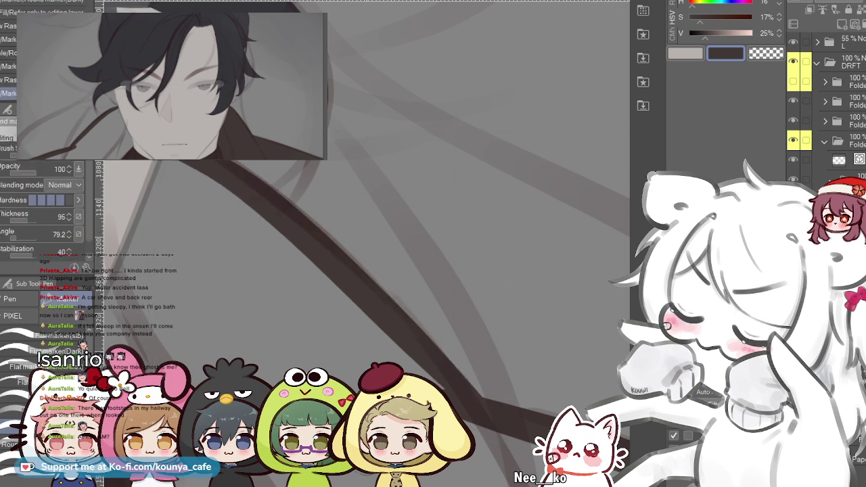
key(ctrl+z)
- Paint the collar's outer edge in dark brown past the shoulder line and transform it to fit the sketch, widening it to 106%
mouse_move(159, 145)
mouse_down()
mouse_move(216, 176)
mouse_move(482, 467)
mouse_up()
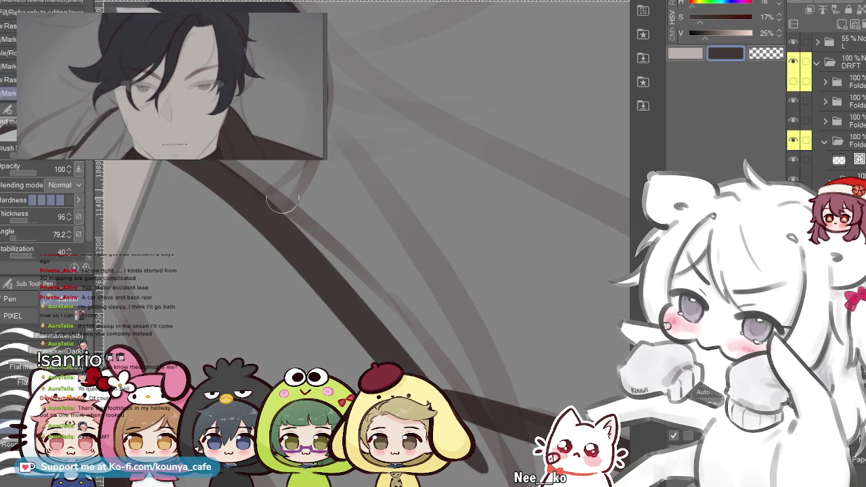
key(ctrl+t)
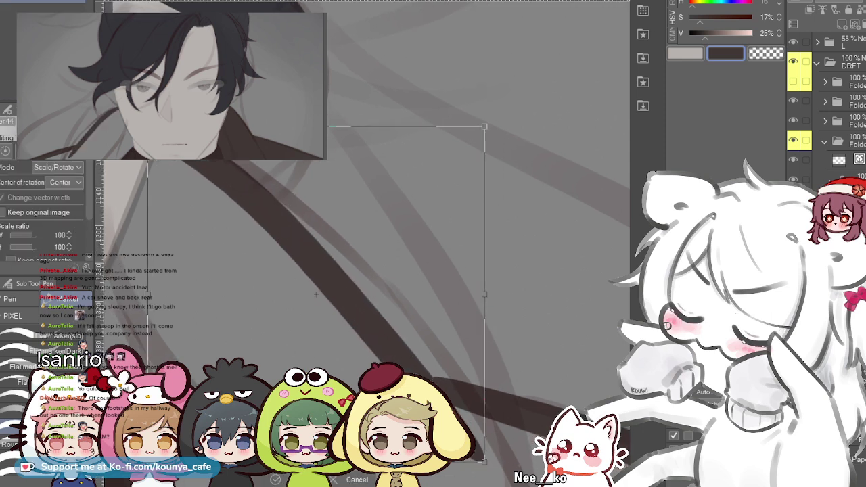
drag(315, 293, 317, 286)
drag(488, 451, 507, 443)
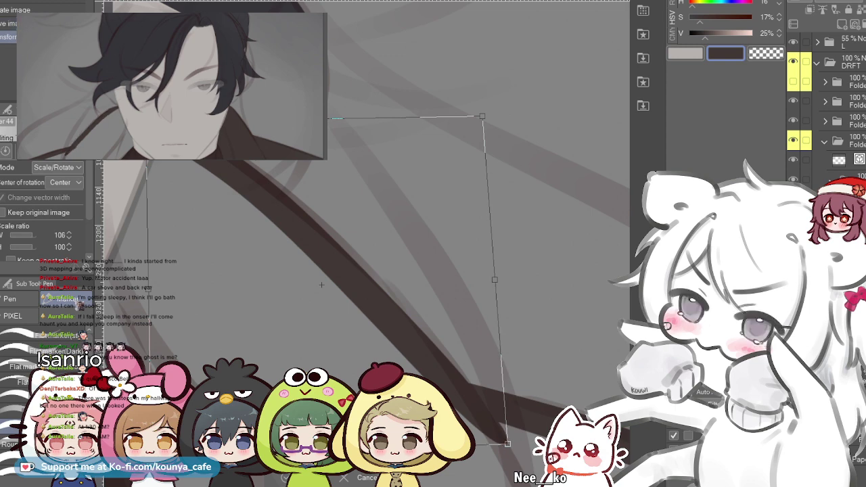
key(Return)
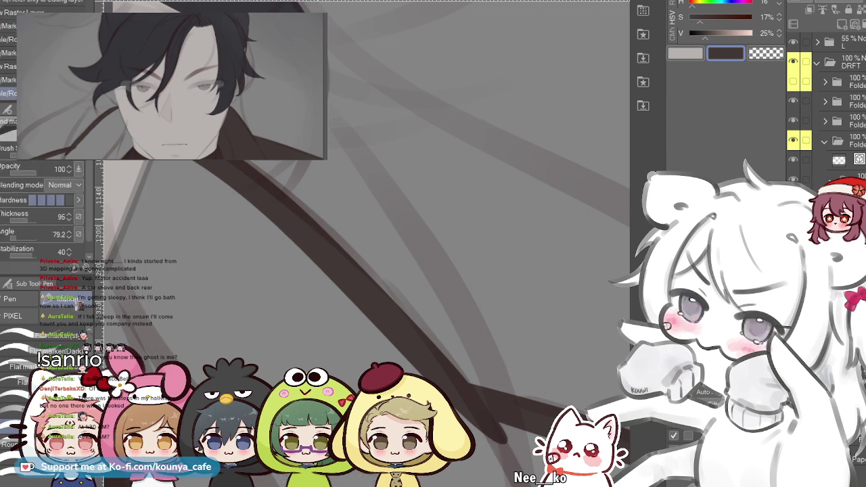
- Close the opposite side's coat outline along the jaw and inner collar, and fill the enclosed collar and shoulder with dark brown
scroll(313, 226, down, 4)
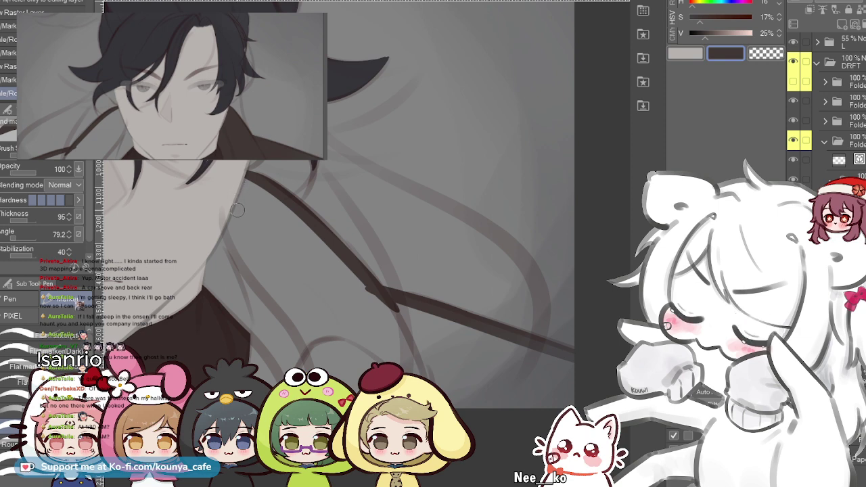
scroll(240, 200, up, 2)
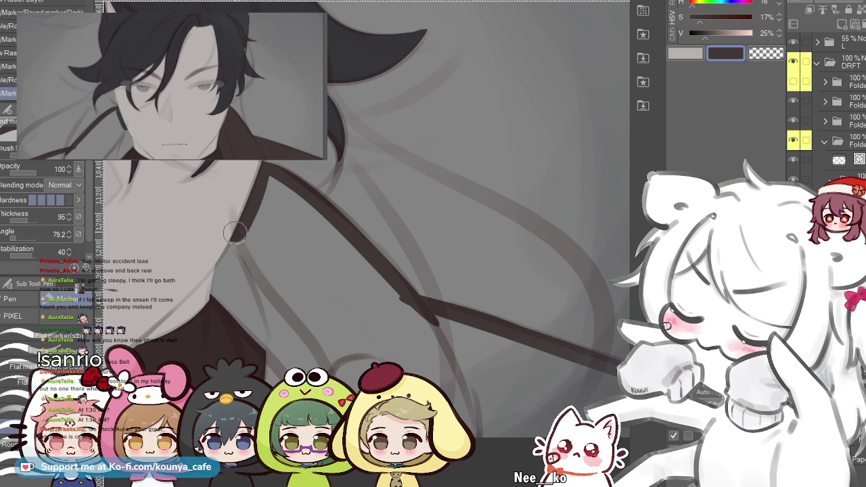
mouse_move(246, 205)
mouse_down()
mouse_move(213, 289)
mouse_move(262, 344)
mouse_move(265, 378)
mouse_up()
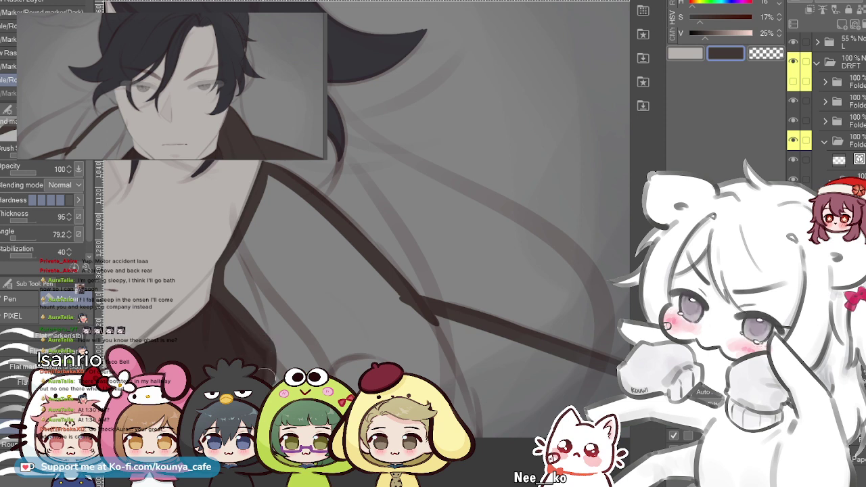
key(ctrl+y)
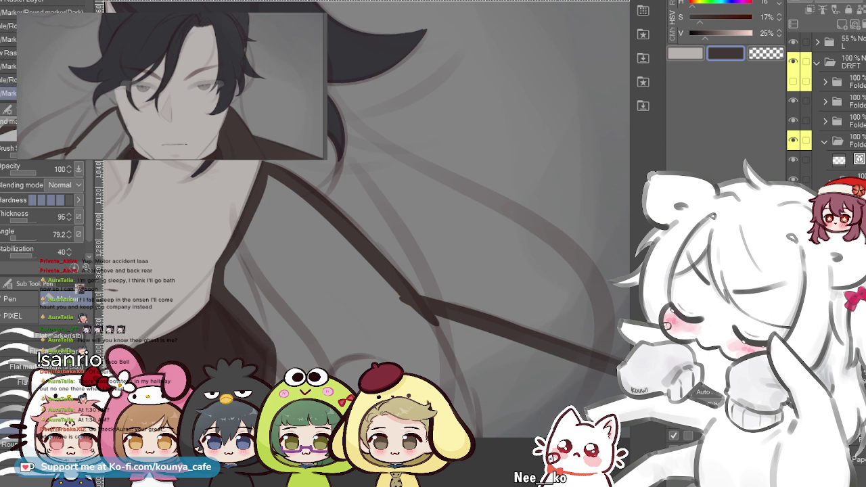
key(g)
click(438, 353)
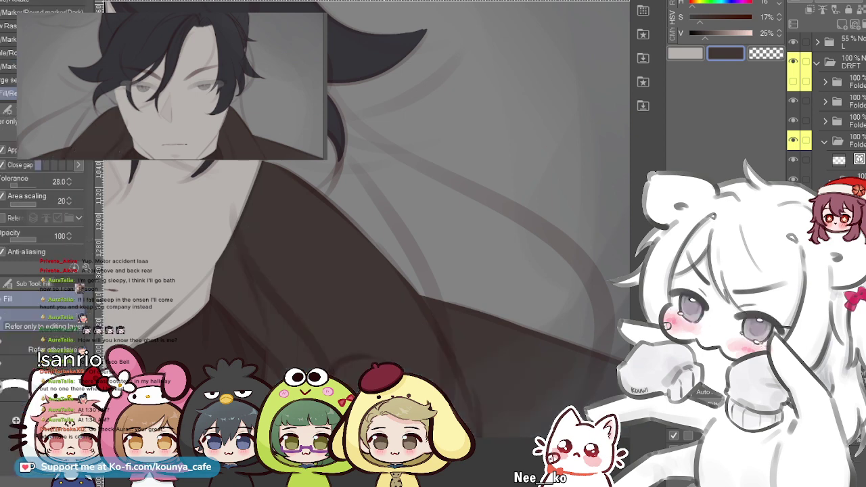
key(p)
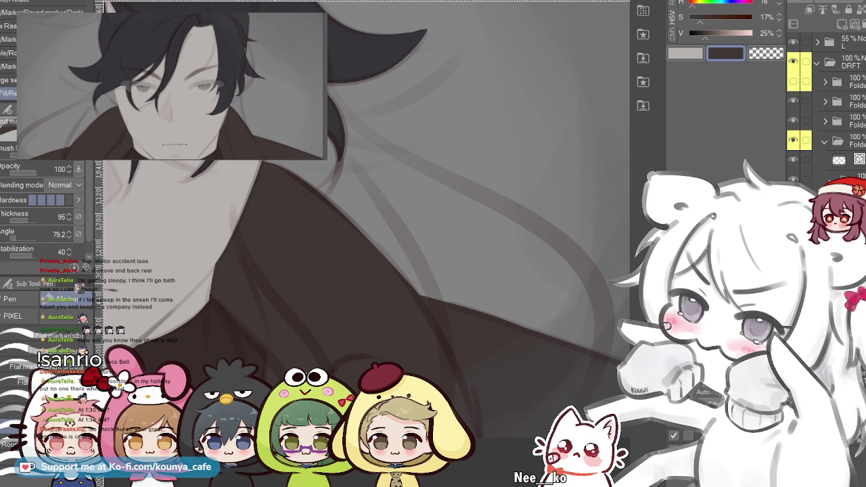
- Mirror the canvas back and examine the whole portrait, checking both coat shoulders, the collar and the face
key(shift+h)
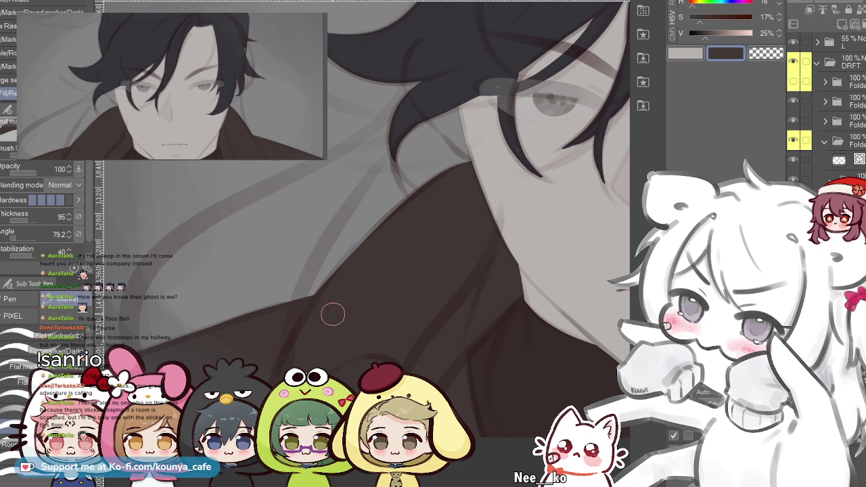
key(ctrl+minus)
key(ctrl+minus)
key(ctrl+minus)
drag(518, 260, 379, 261)
drag(443, 186, 391, 207)
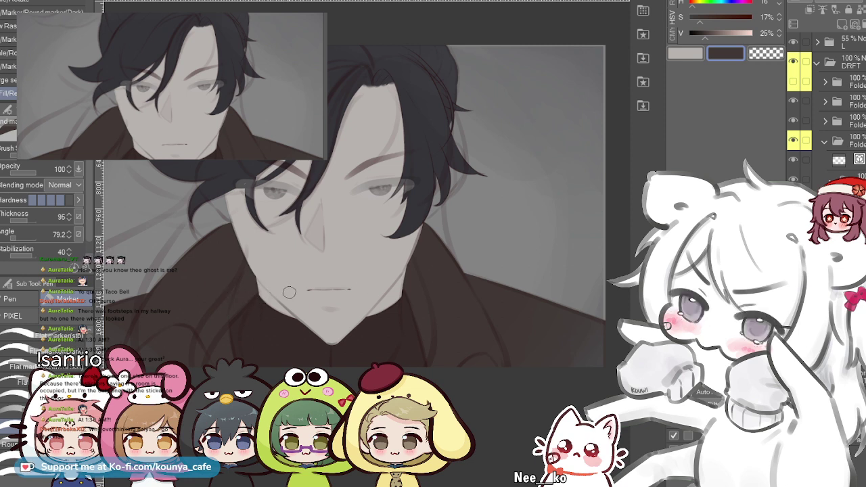
scroll(387, 203, up, 3)
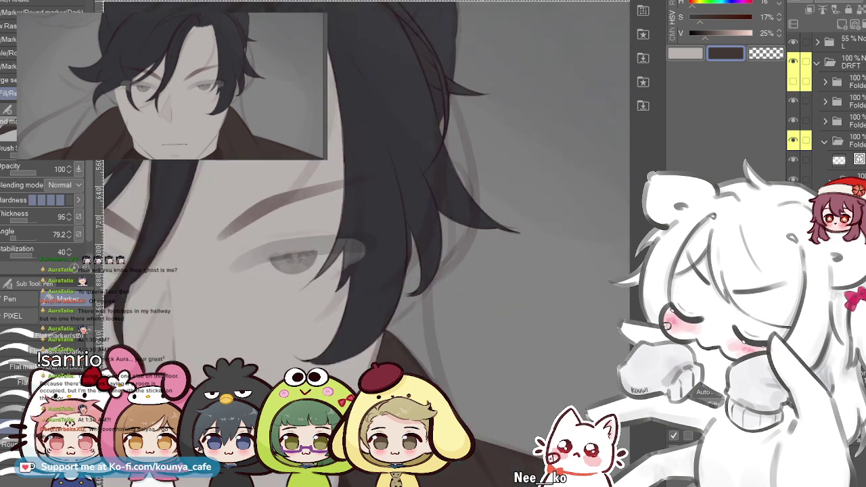
scroll(460, 145, down, 3)
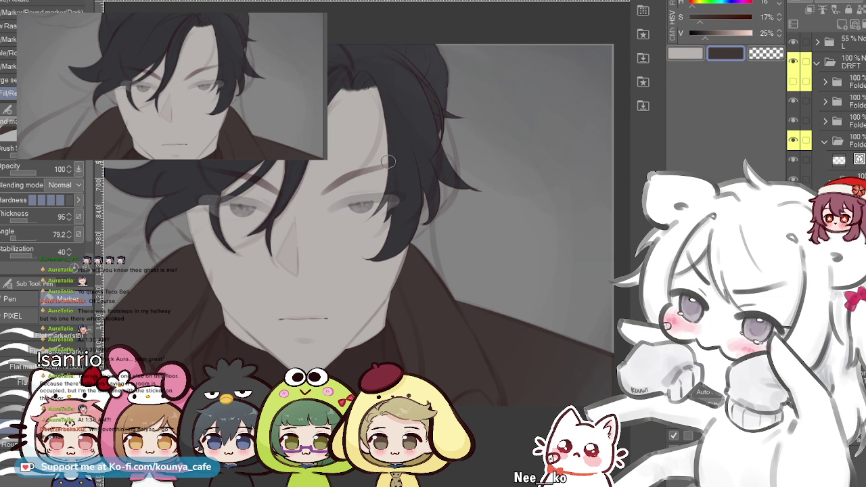
- Create a selection from the painted face base shape and clear it again
drag(293, 186, 344, 195)
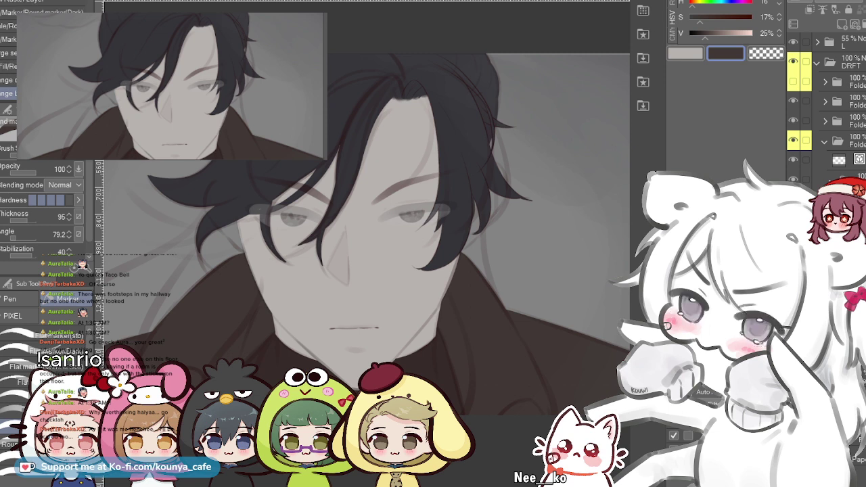
key(ctrl+shift+d)
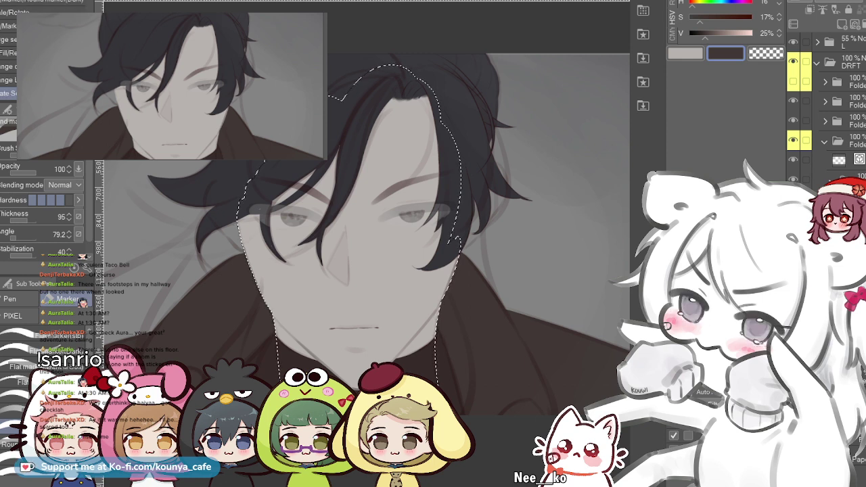
key(ctrl+d)
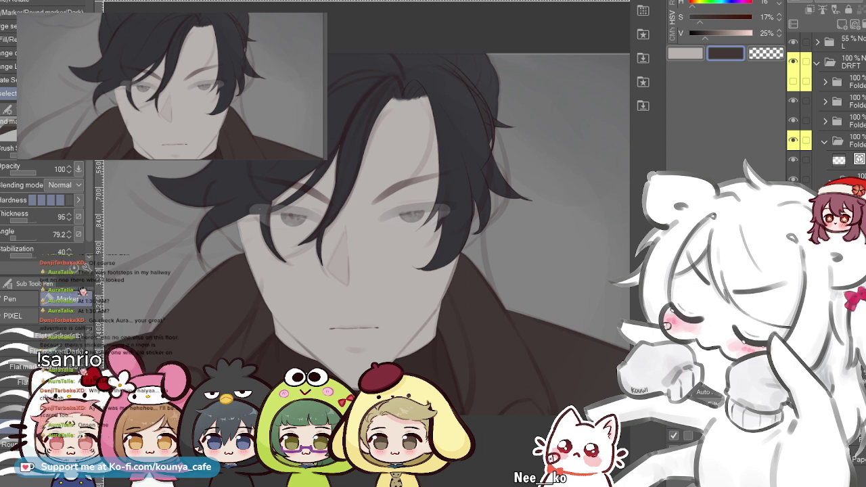
- Clear the remaining selection and move the new raster layer higher in the layer stack
key(ctrl+alt+g)
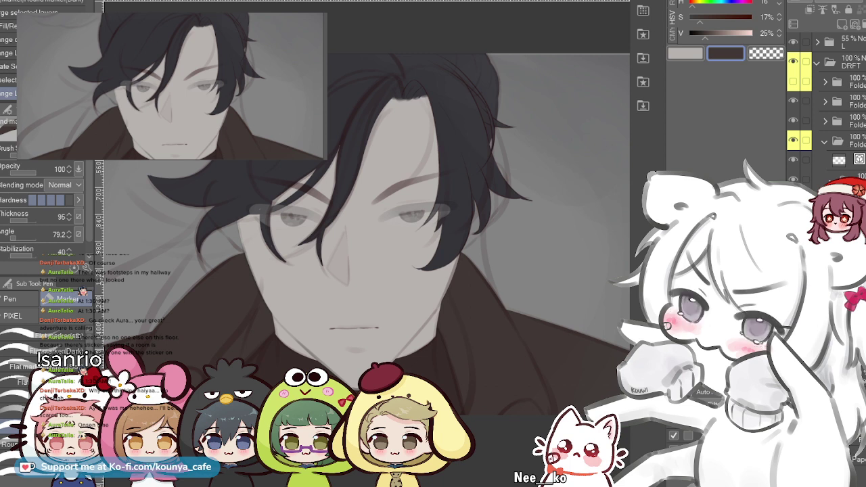
key(ctrl+d)
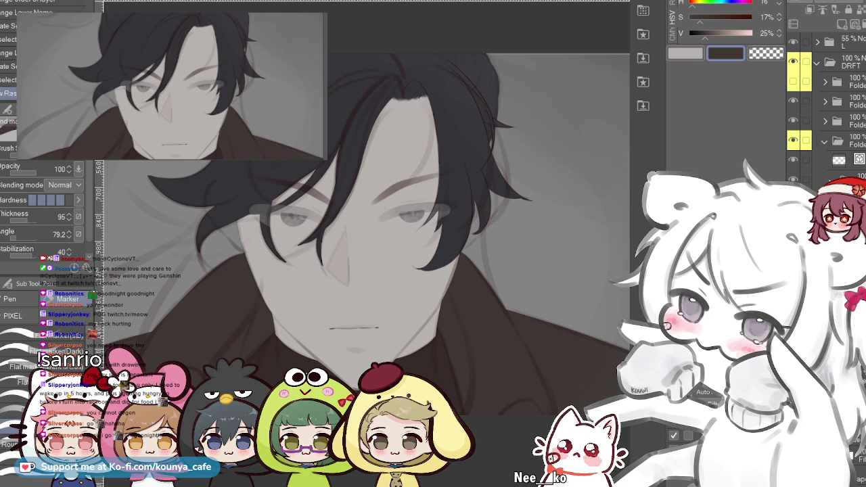
drag(849, 257, 849, 233)
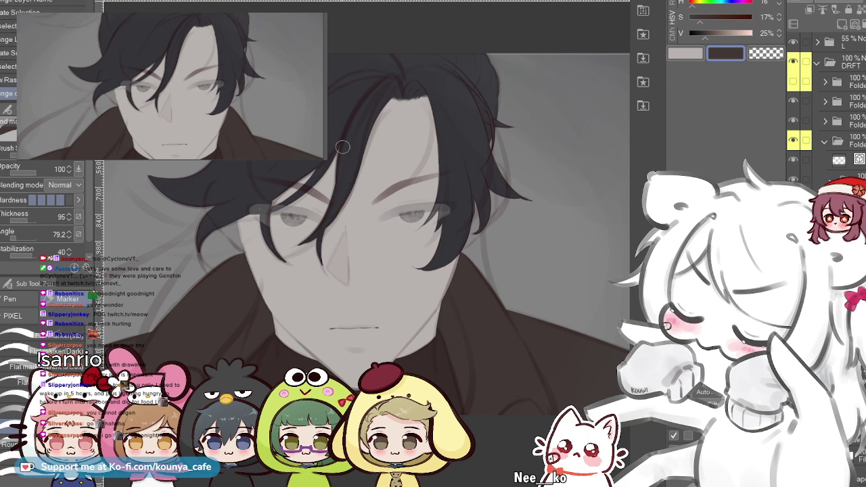
- Pick the hair's dark blue-grey and paint a tapered, curved loose strand over the sketch line on the grey background beside the head
key(x)
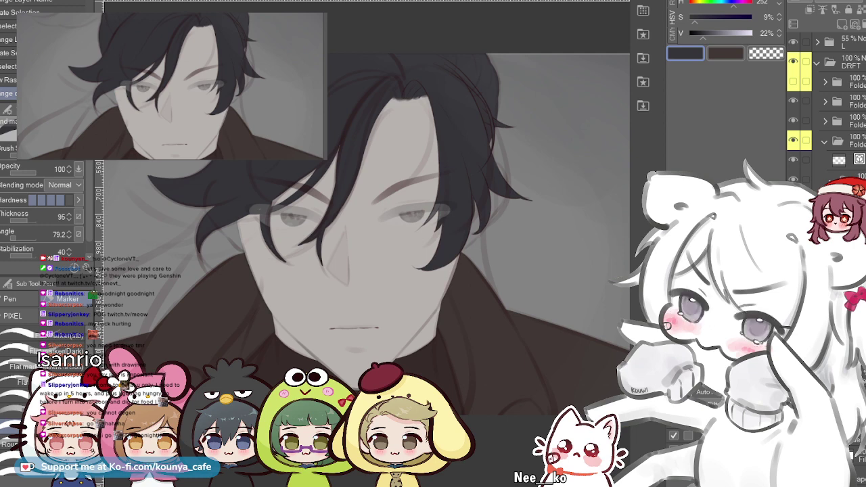
drag(492, 178, 598, 243)
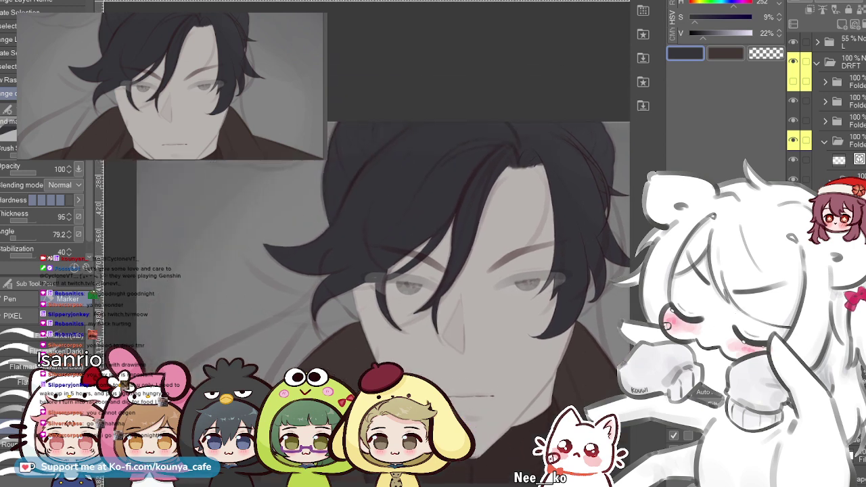
scroll(365, 243, up, 1)
key(ctrl+plus)
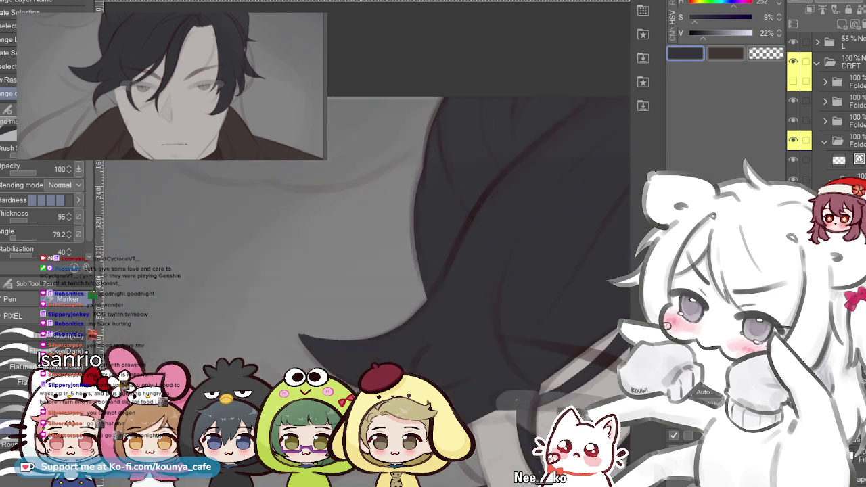
key(ctrl+z)
drag(253, 163, 278, 178)
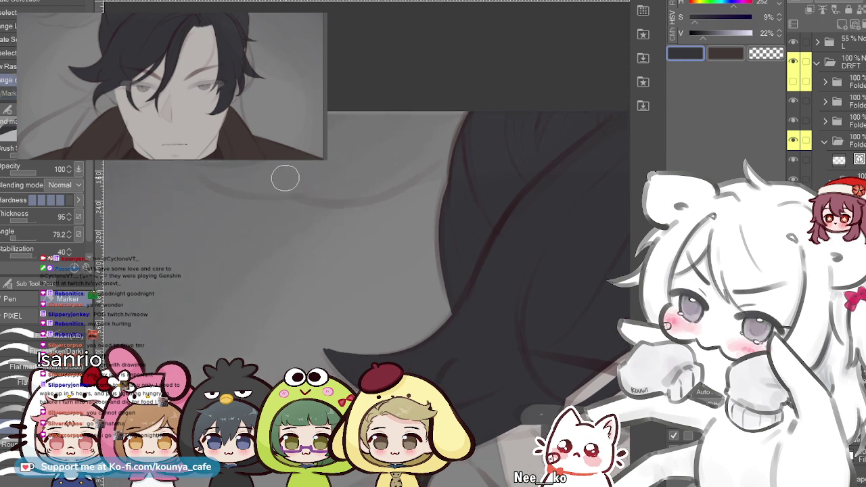
key(shift+h)
mouse_move(430, 135)
mouse_down()
mouse_move(364, 165)
mouse_move(277, 171)
mouse_up()
scroll(363, 162, up, 3)
mouse_move(215, 154)
mouse_down()
mouse_move(327, 241)
mouse_move(480, 234)
mouse_up()
key(ctrl+z)
mouse_move(210, 161)
mouse_down()
mouse_move(280, 203)
mouse_move(479, 231)
mouse_up()
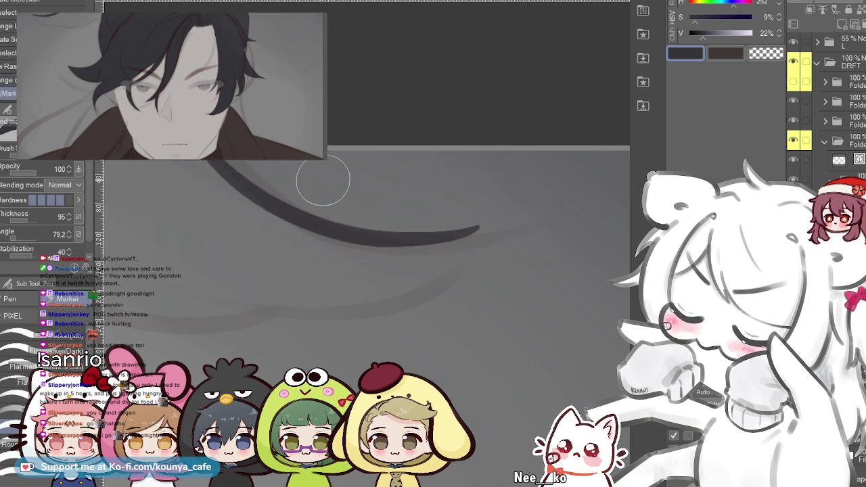
key(ctrl+z)
drag(222, 161, 461, 262)
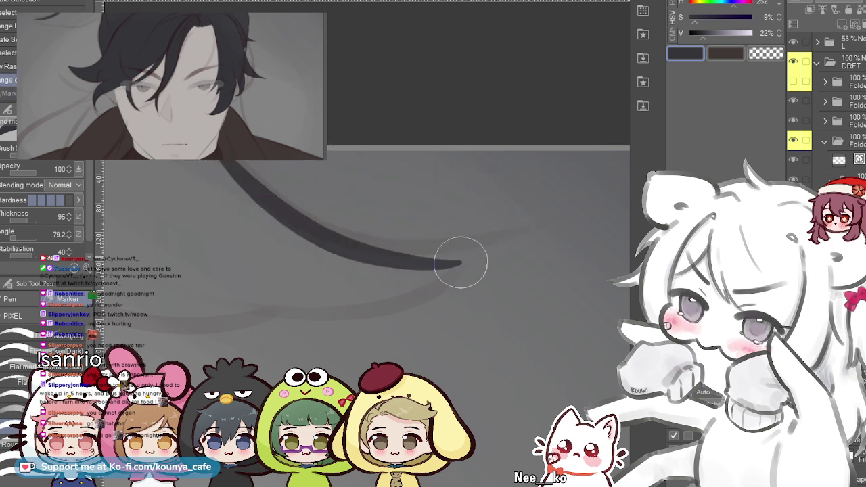
- Undo the last stroke, redraw the dark curved hair strand at the canvas's upper edge, and distort its corners to fit the sketch line
key(ctrl+z)
drag(210, 161, 457, 257)
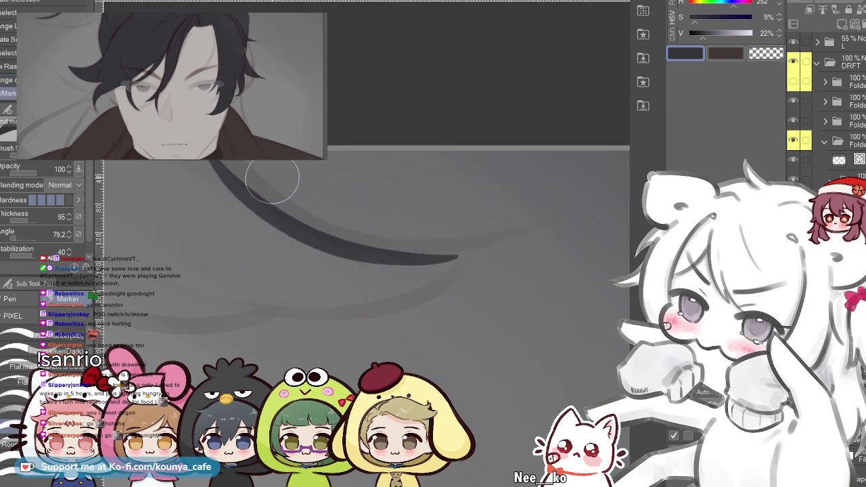
key(ctrl+t)
drag(330, 205, 330, 203)
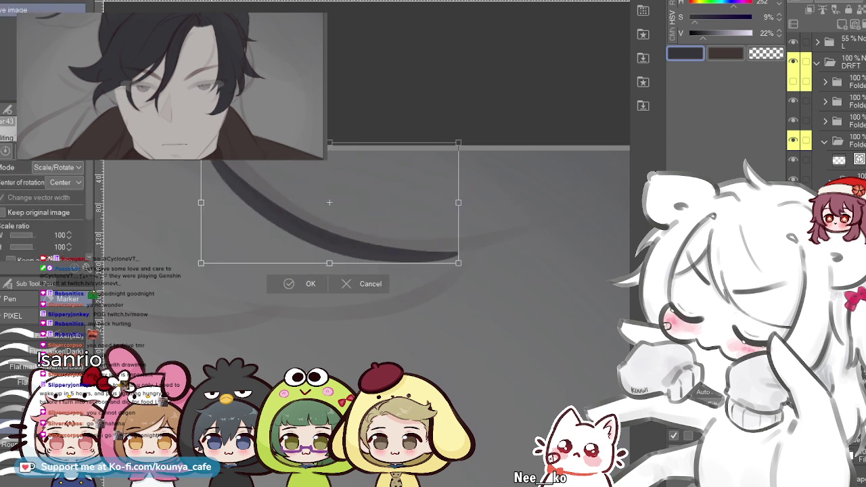
drag(201, 143, 215, 144)
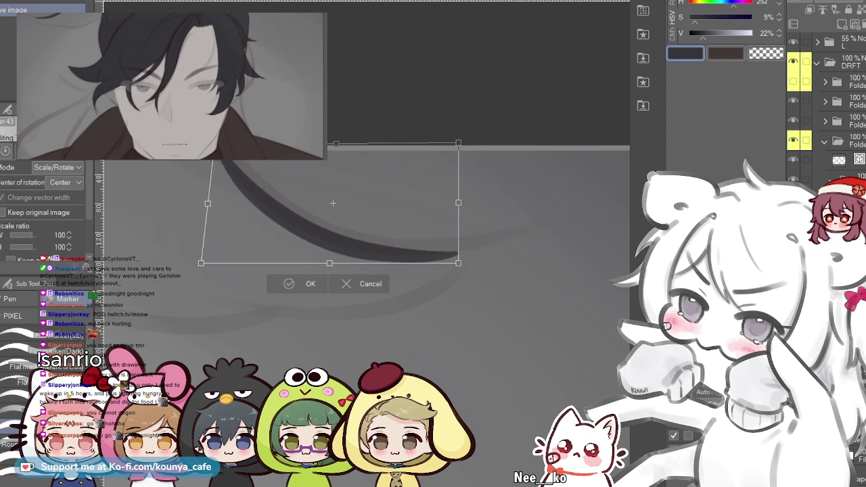
key(Return)
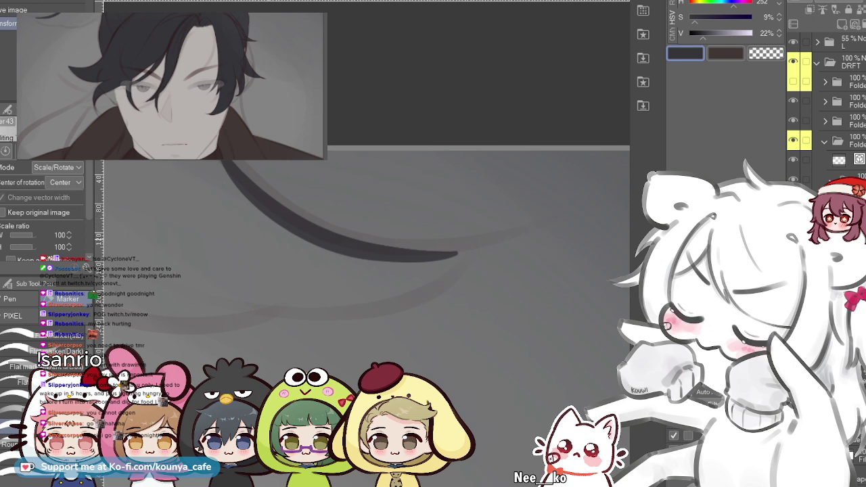
drag(406, 257, 416, 251)
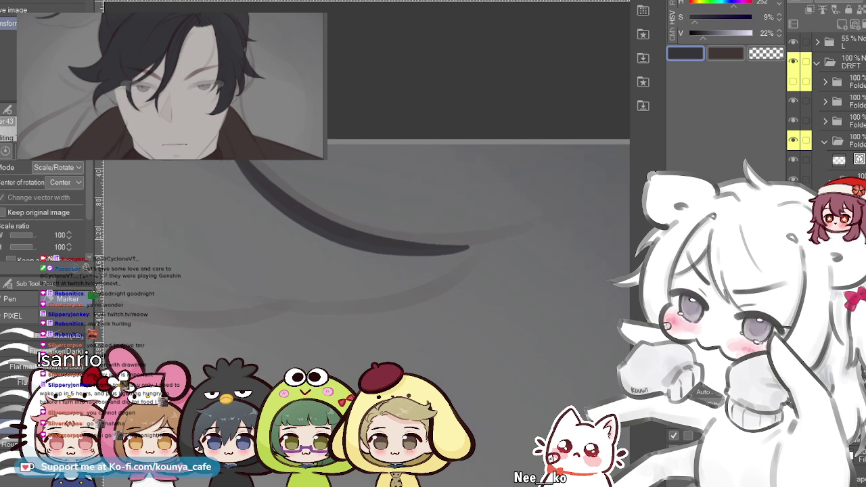
scroll(274, 236, down, 3)
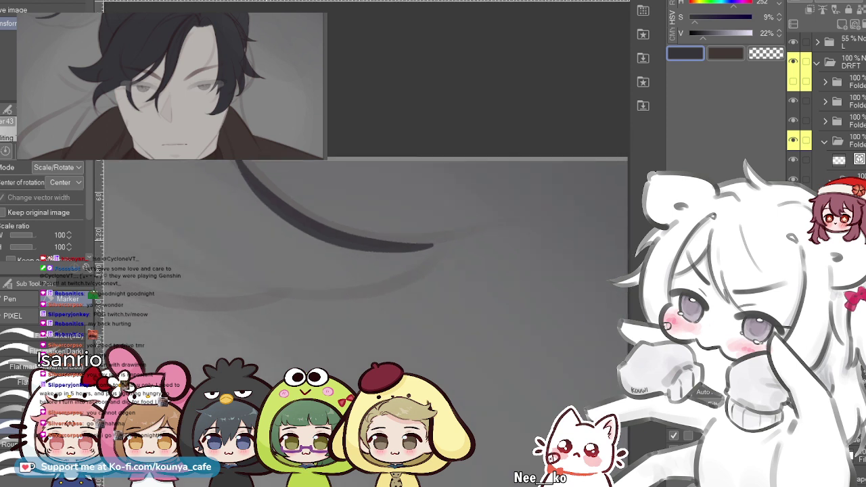
drag(365, 257, 350, 264)
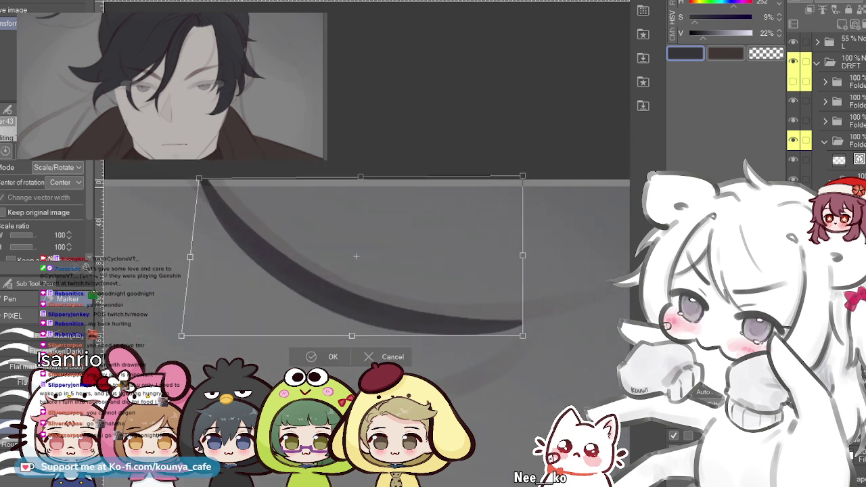
drag(199, 177, 205, 176)
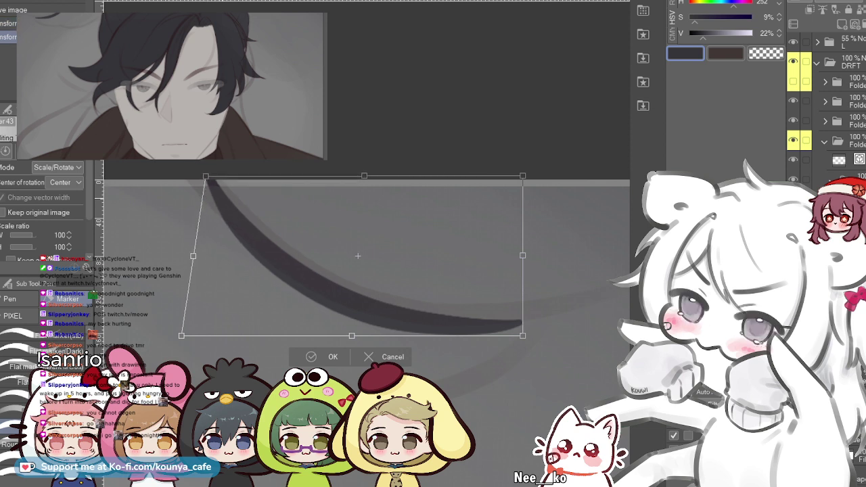
drag(522, 335, 510, 328)
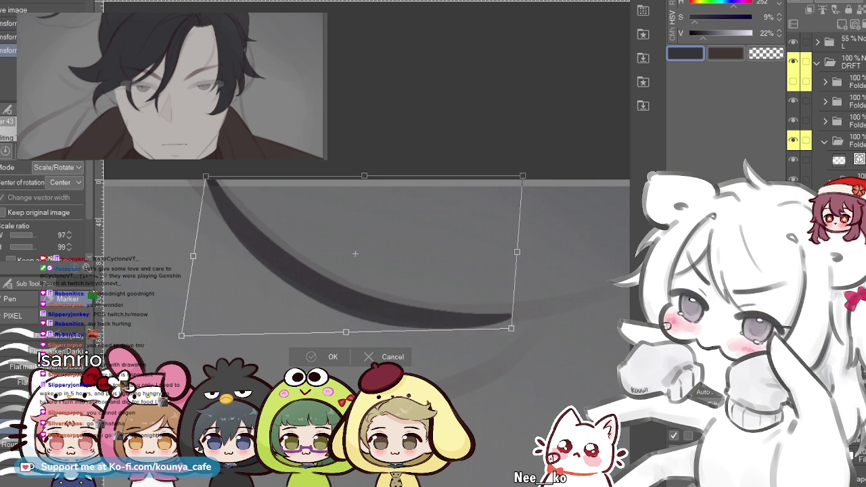
key(Return)
- Flip the canvas view horizontally to work on the strand from the mirrored side
drag(323, 306, 415, 291)
scroll(415, 290, down, 3)
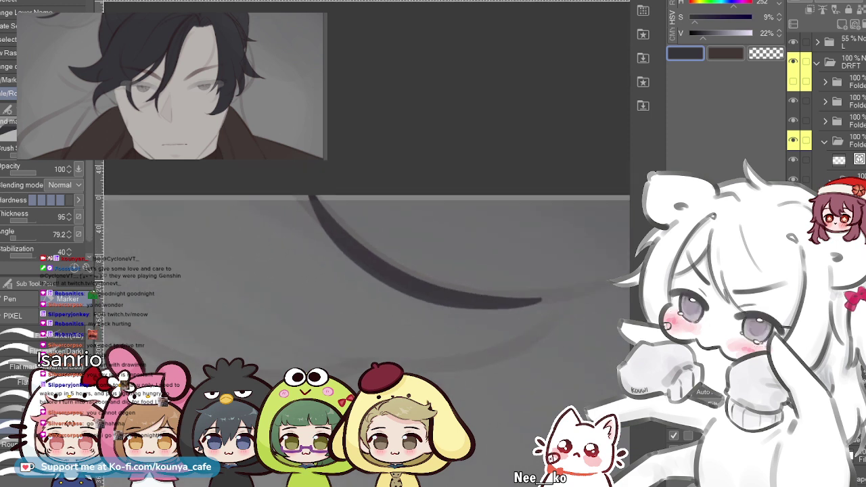
key(shift+h)
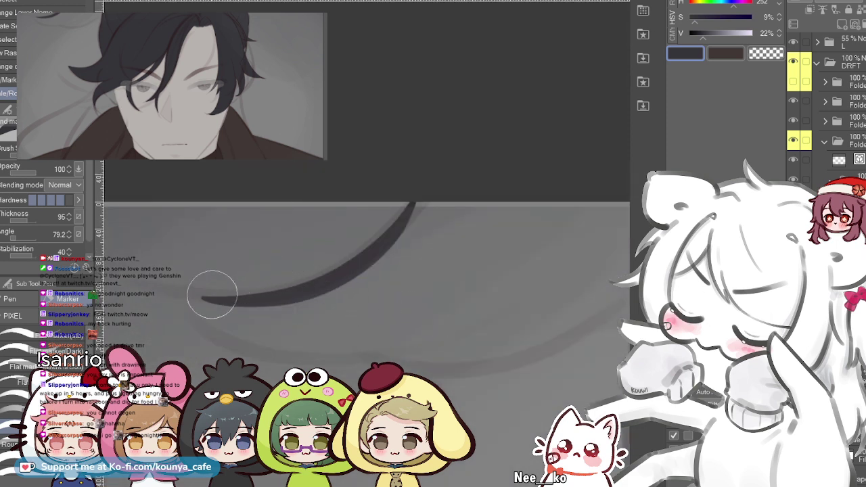
scroll(215, 299, down, 2)
mouse_move(195, 298)
mouse_down()
mouse_move(300, 324)
mouse_move(352, 312)
mouse_up()
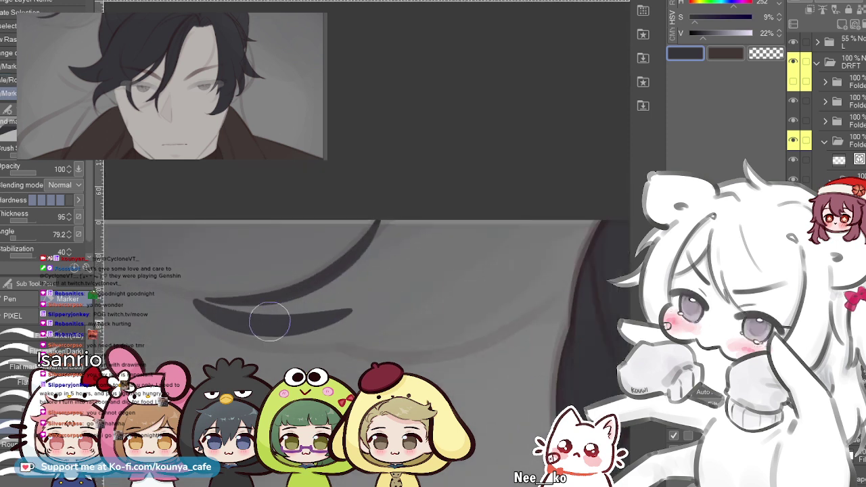
key(ctrl+z)
drag(203, 302, 383, 319)
key(ctrl+z)
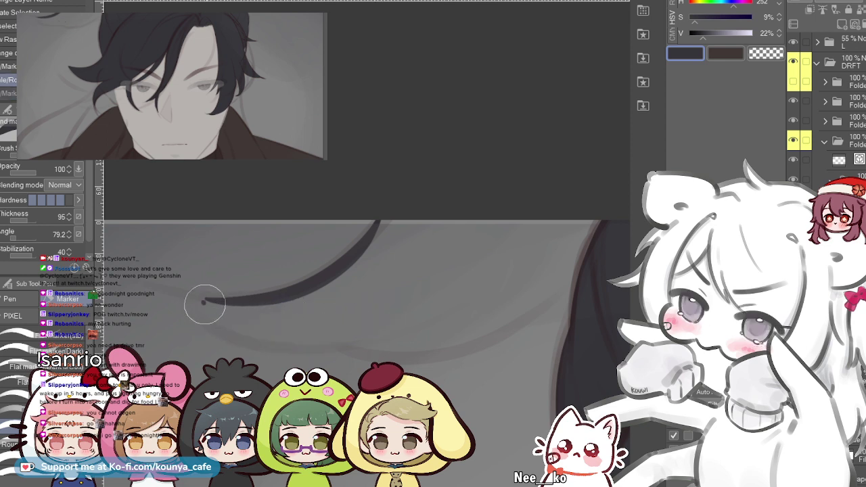
drag(203, 303, 383, 305)
key(ctrl+z)
drag(203, 301, 378, 326)
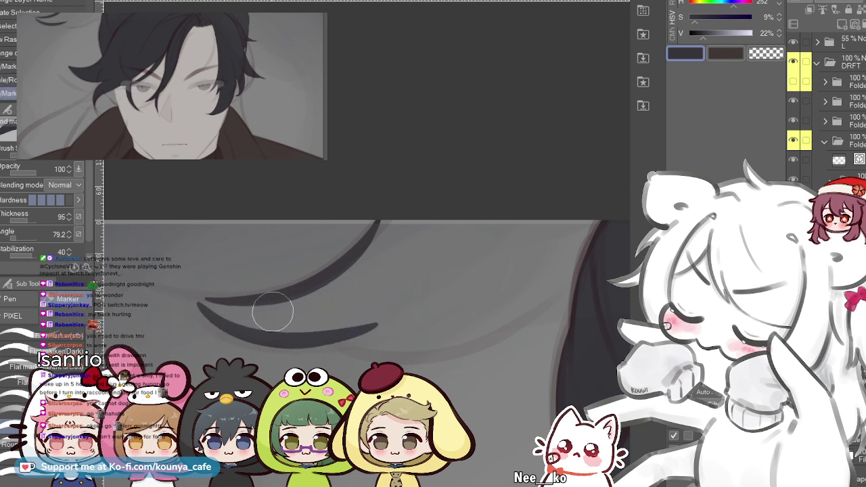
key(ctrl+z)
mouse_move(195, 300)
mouse_down()
mouse_move(244, 332)
mouse_move(388, 309)
mouse_up()
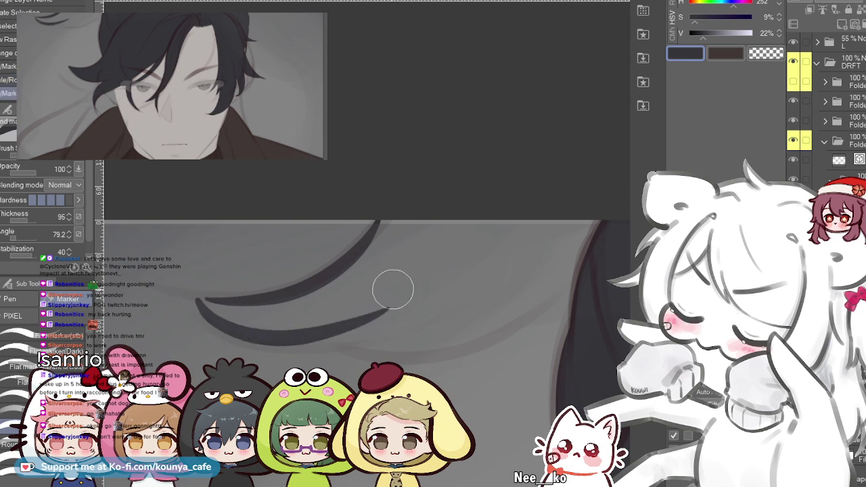
key(ctrl+z)
drag(199, 304, 386, 317)
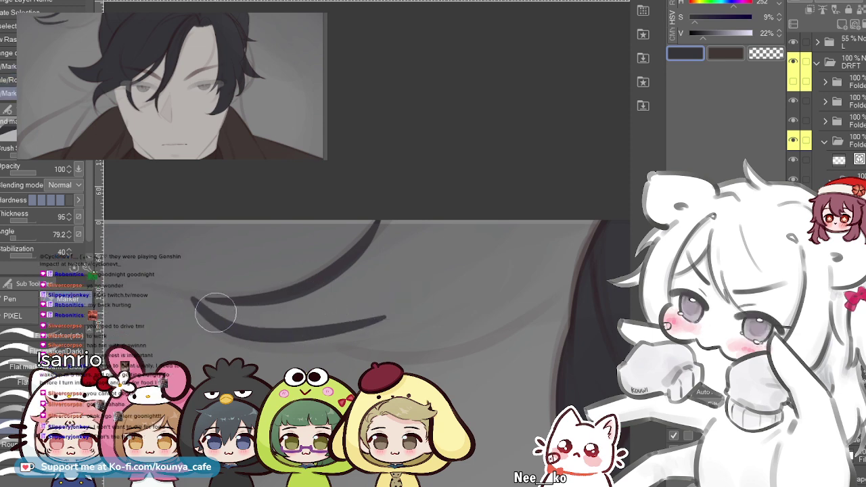
key(ctrl+z)
mouse_move(200, 308)
mouse_down()
mouse_move(309, 342)
mouse_move(375, 309)
mouse_up()
scroll(238, 315, up, 3)
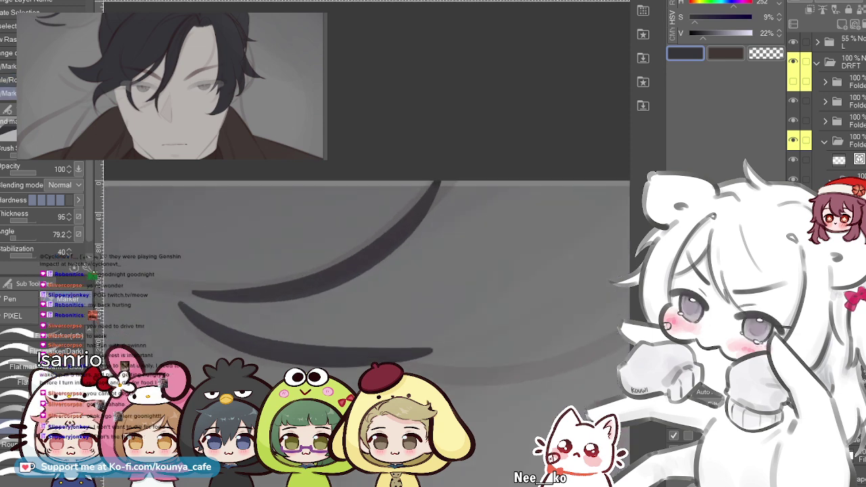
key(ctrl+z)
drag(211, 323, 497, 335)
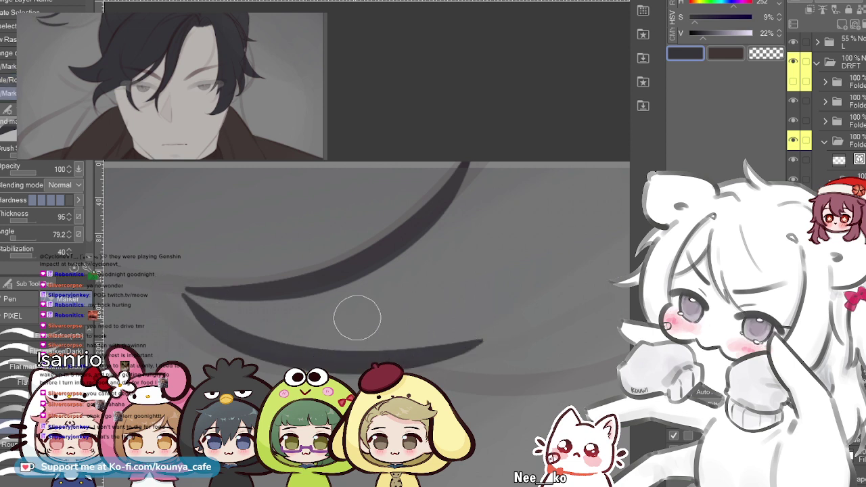
key(ctrl+z)
- Draw a second curved strand below the first, thicken it with overlapping marker strokes, and join its outer end to the upper strand's tip
mouse_move(163, 291)
mouse_down()
mouse_move(255, 345)
mouse_move(464, 328)
mouse_up()
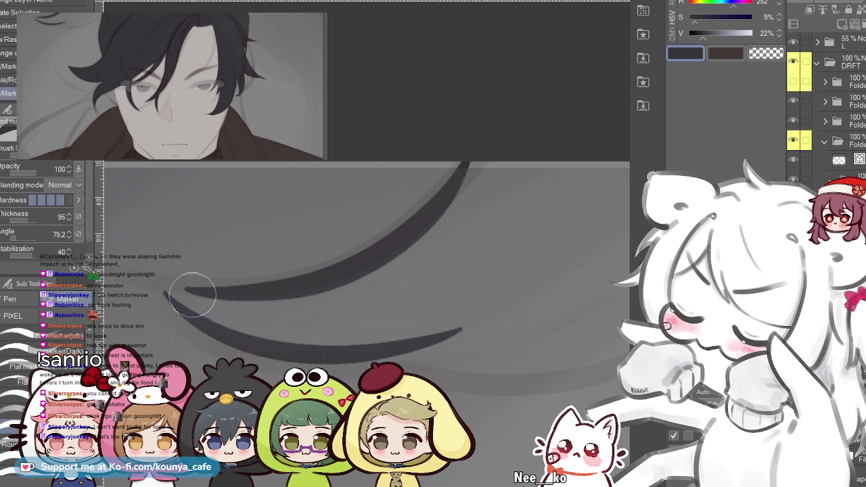
mouse_move(188, 309)
mouse_down()
mouse_move(478, 347)
mouse_move(503, 335)
mouse_up()
key(ctrl+z)
mouse_move(155, 284)
mouse_down()
mouse_move(206, 331)
mouse_move(466, 322)
mouse_up()
key(ctrl+z)
drag(156, 285, 443, 349)
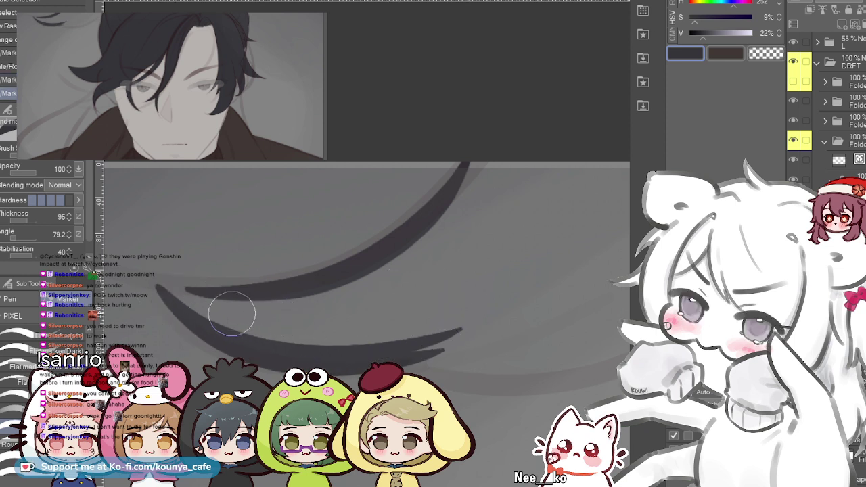
key(ctrl+z)
drag(165, 291, 460, 330)
mouse_move(159, 288)
mouse_down()
mouse_move(241, 341)
mouse_move(464, 347)
mouse_up()
key(ctrl+z)
drag(169, 292, 462, 332)
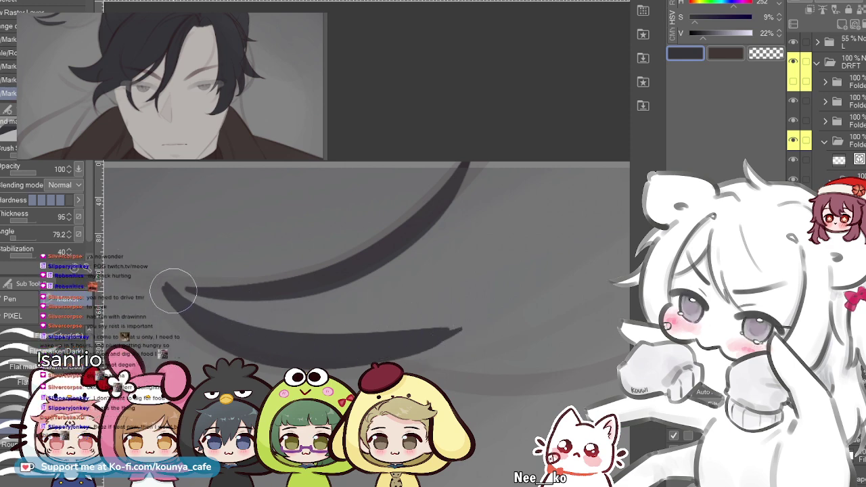
mouse_move(168, 284)
mouse_down()
mouse_move(211, 298)
mouse_move(197, 305)
mouse_up()
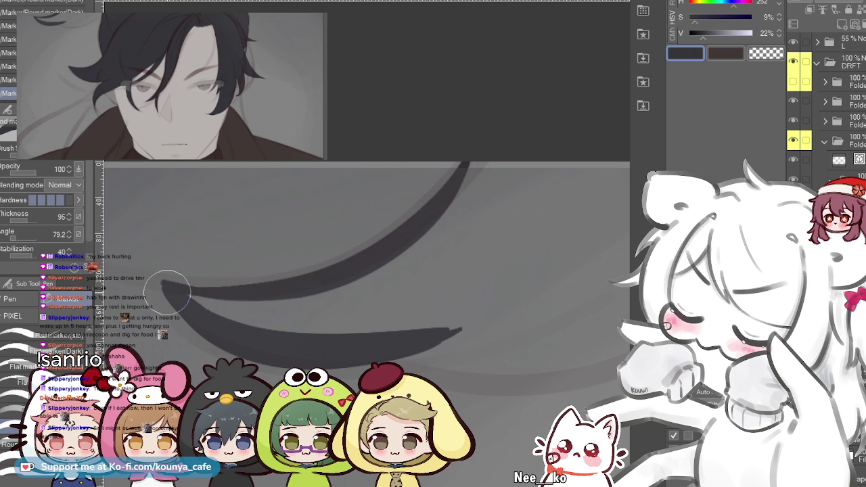
- Flip the canvas view back to its unmirrored orientation
key(h)
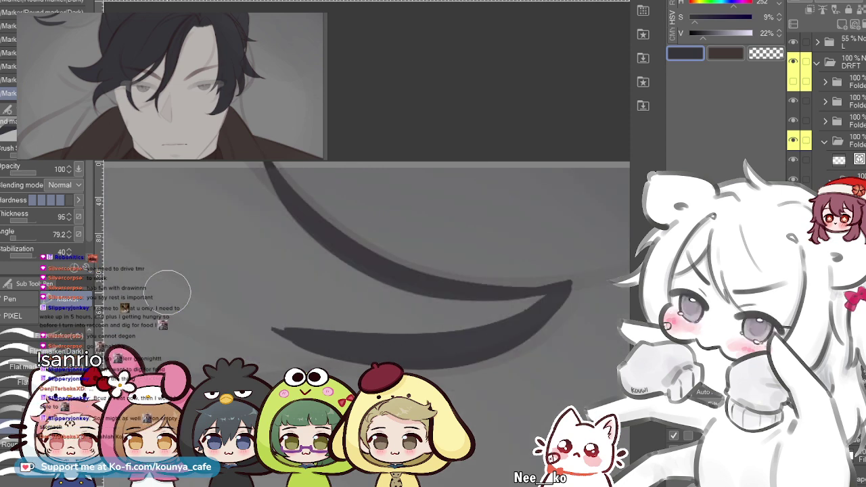
drag(167, 293, 318, 264)
scroll(263, 351, down, 1)
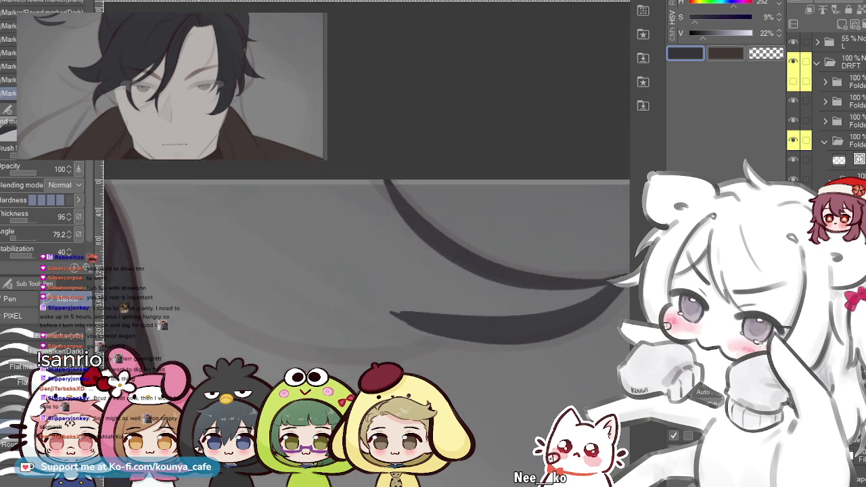
drag(153, 320, 186, 332)
mouse_move(157, 235)
mouse_down()
mouse_move(380, 362)
mouse_move(445, 346)
mouse_up()
key(ctrl+z)
mouse_move(147, 232)
mouse_down()
mouse_move(232, 307)
mouse_move(485, 319)
mouse_up()
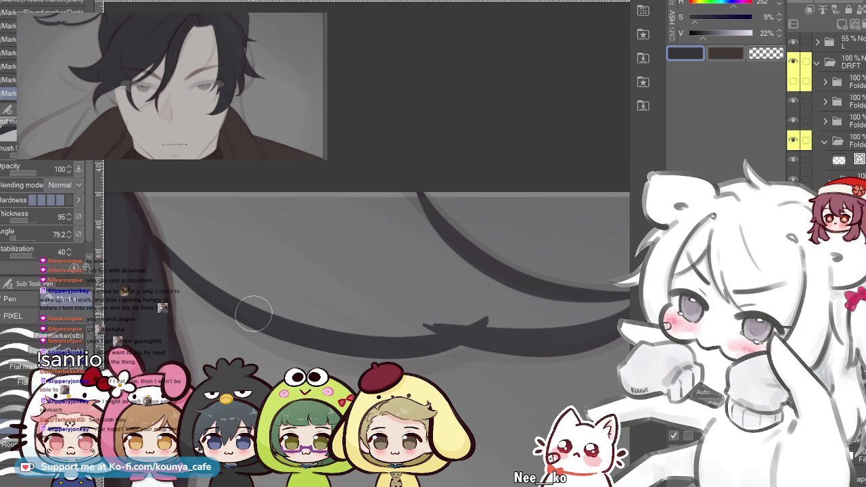
key(ctrl+z)
mouse_move(145, 233)
mouse_down()
mouse_move(220, 303)
mouse_move(474, 335)
mouse_up()
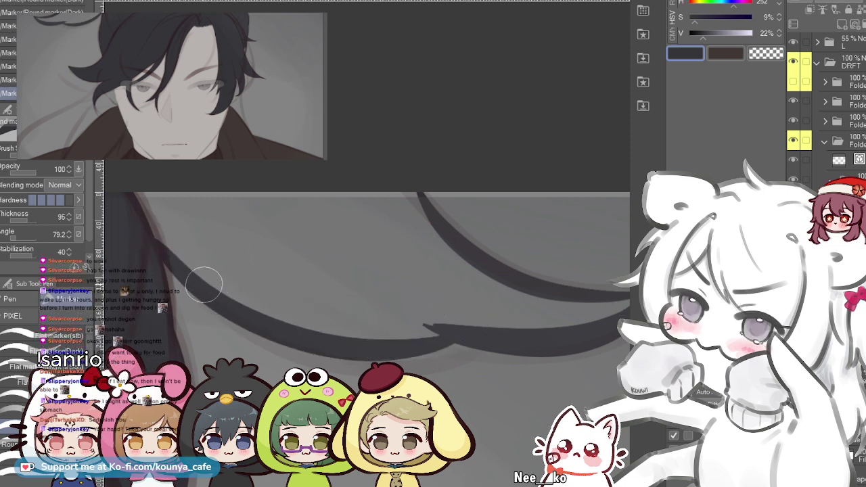
key(ctrl+z)
mouse_move(143, 230)
mouse_down()
mouse_move(264, 325)
mouse_move(467, 331)
mouse_up()
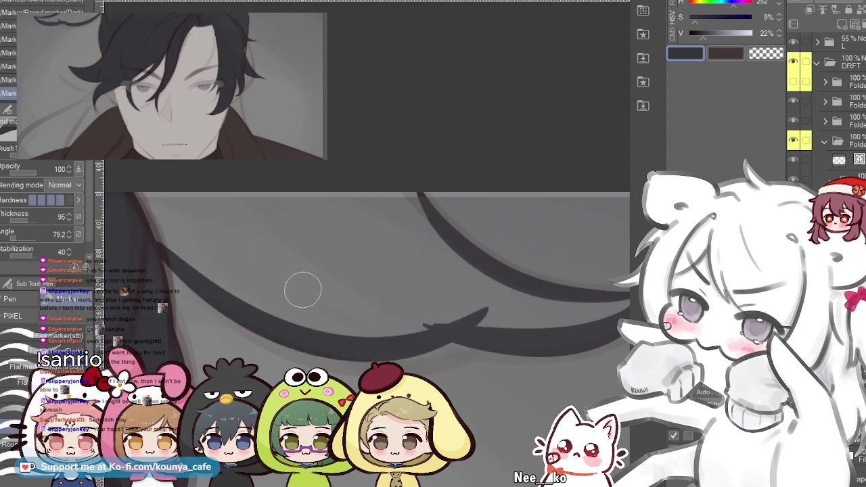
key(ctrl+z)
- Draw a long curved strand from the dark hair mass to the inner end of the lower strand, thickening it with overlapping marker strokes
mouse_move(145, 228)
mouse_down()
mouse_move(279, 331)
mouse_move(478, 342)
mouse_up()
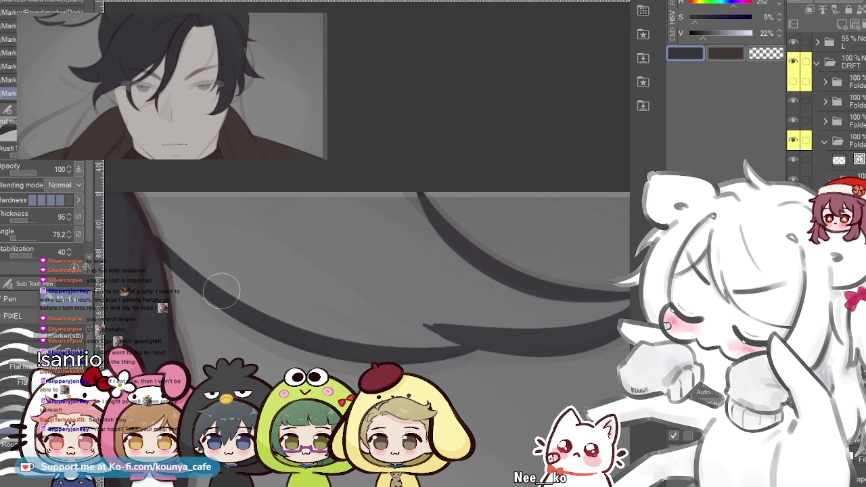
mouse_move(145, 231)
mouse_down()
mouse_move(212, 297)
mouse_move(460, 335)
mouse_up()
key(ctrl+z)
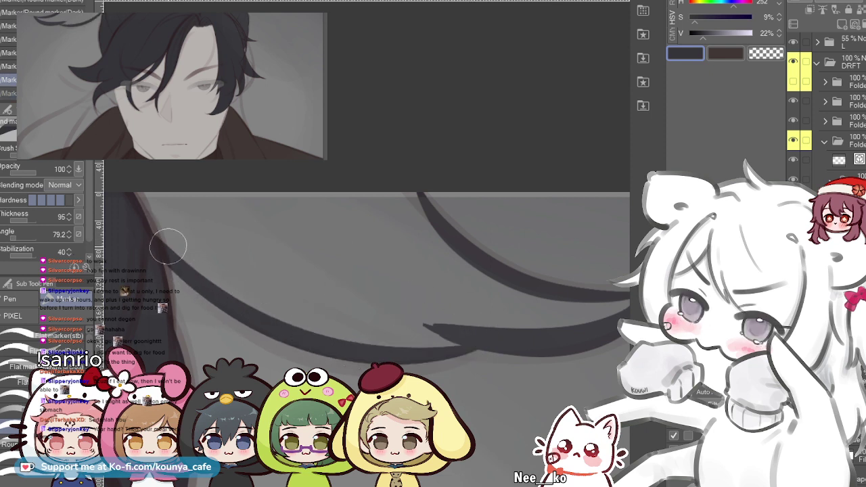
drag(216, 297, 478, 345)
key(ctrl+z)
mouse_move(145, 234)
mouse_down()
mouse_move(309, 344)
mouse_move(460, 345)
mouse_up()
key(ctrl+z)
mouse_move(155, 232)
mouse_down()
mouse_move(311, 343)
mouse_move(484, 331)
mouse_up()
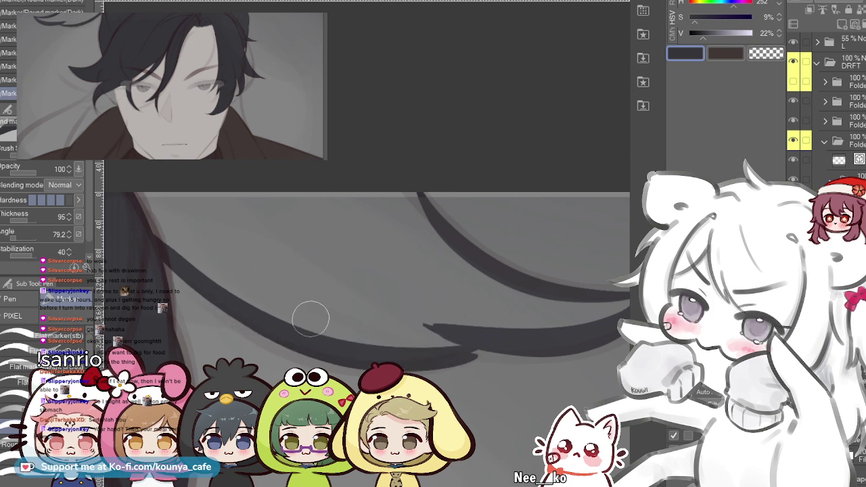
mouse_move(155, 236)
mouse_down()
mouse_move(341, 348)
mouse_move(495, 321)
mouse_up()
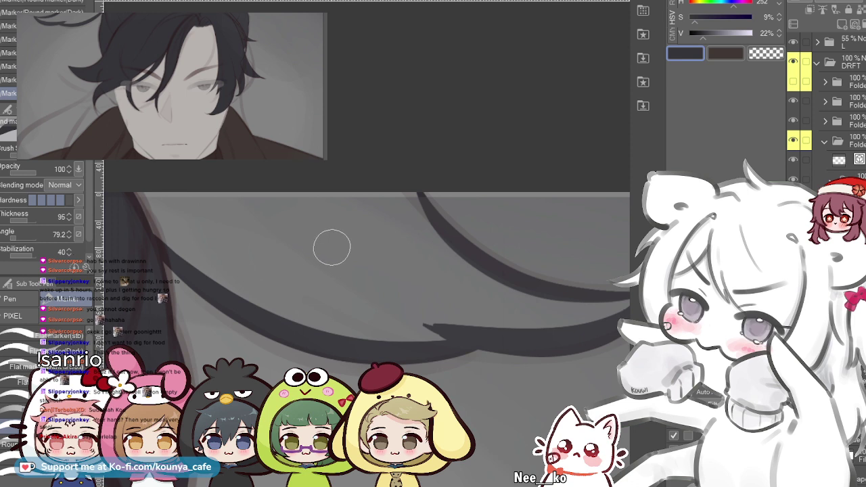
key(g)
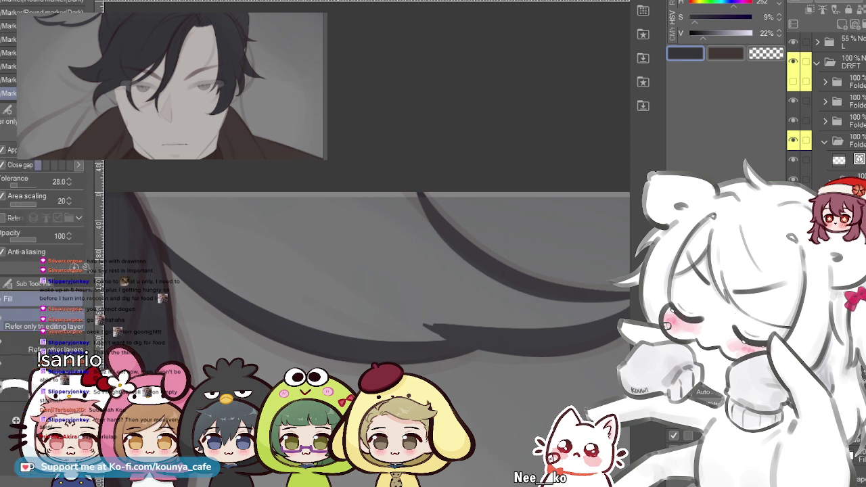
click(379, 284)
key(ctrl+z)
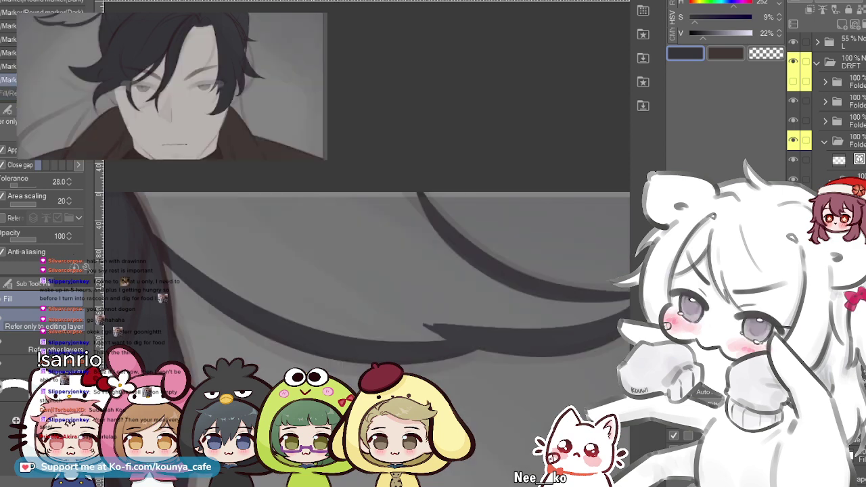
key(p)
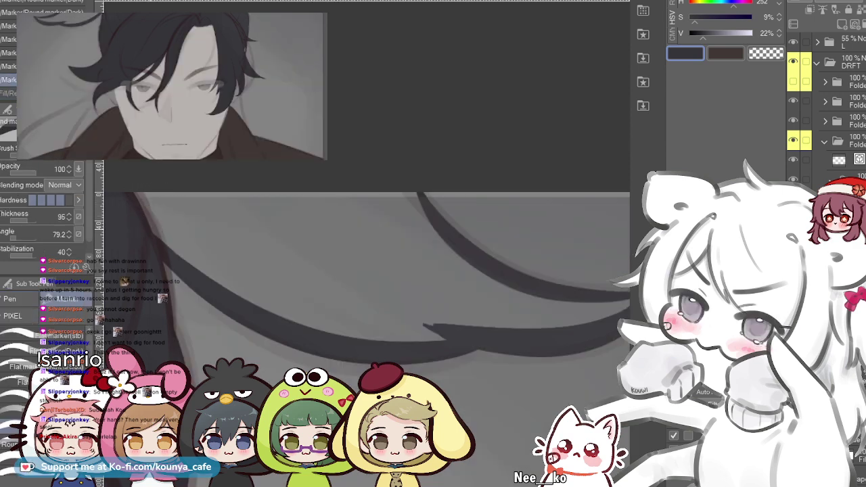
drag(146, 226, 209, 248)
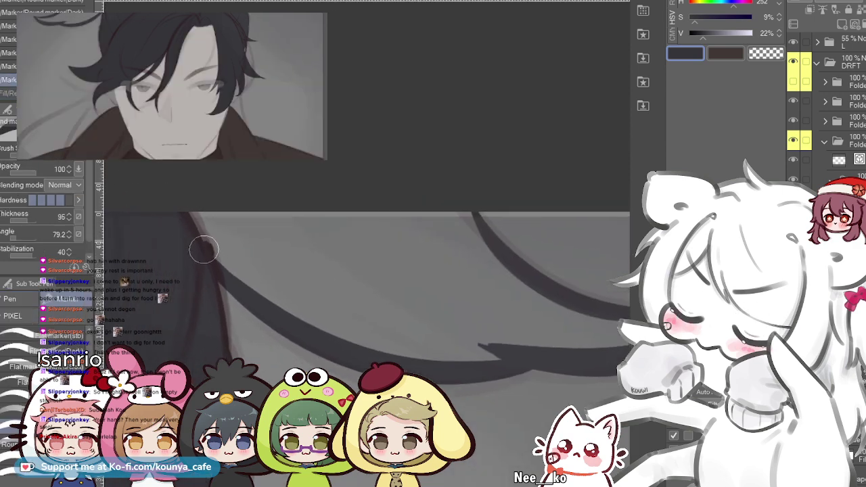
- Close the gap at the hair mass with a marker stroke and fill the enclosed area between the curved strands with the dark hair colour
drag(176, 209, 203, 249)
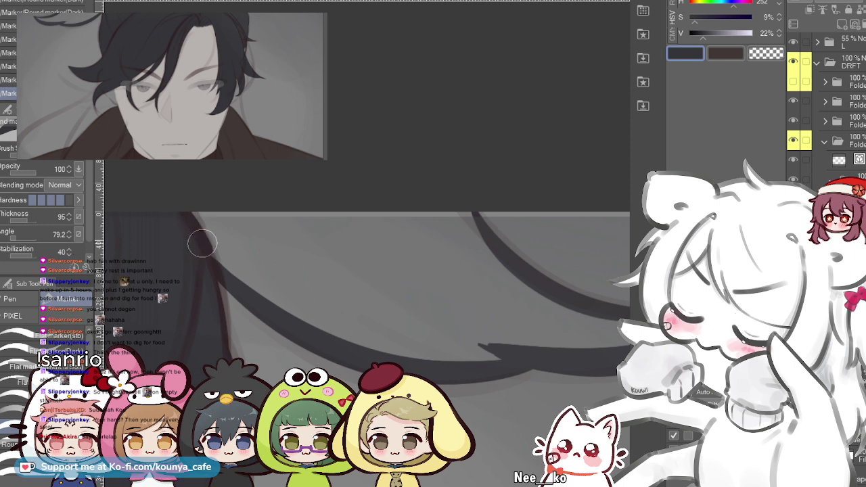
key(comma)
key(comma)
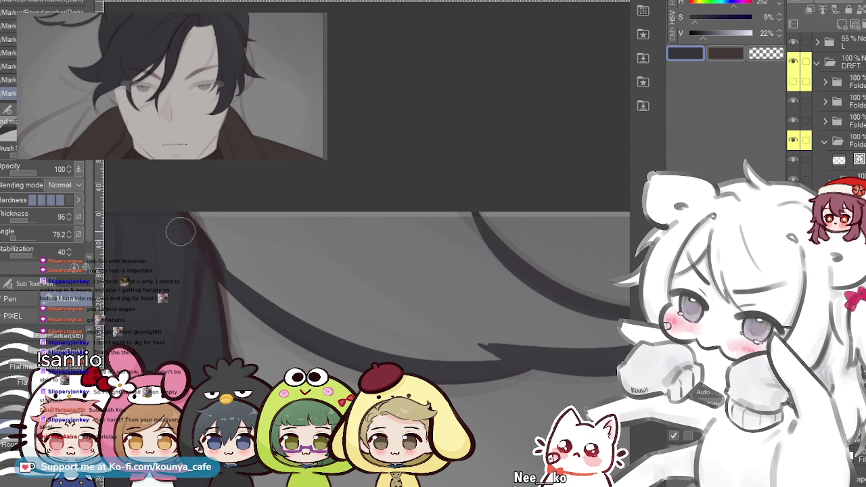
key(g)
click(300, 259)
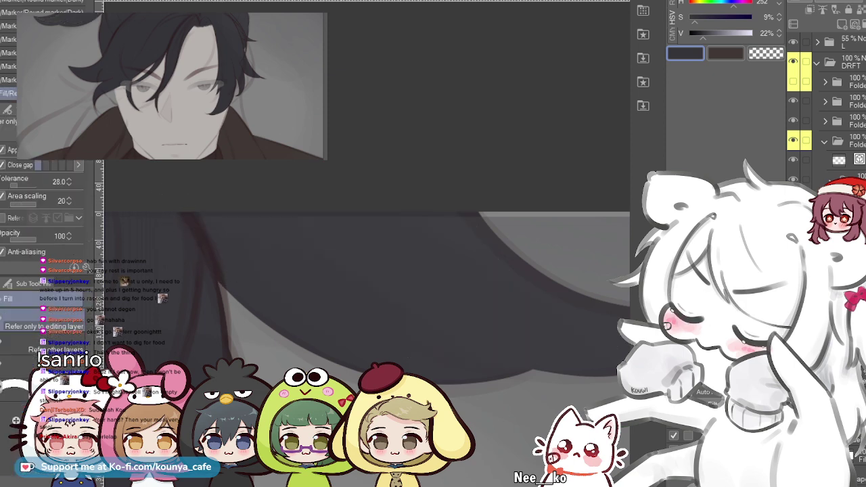
key(p)
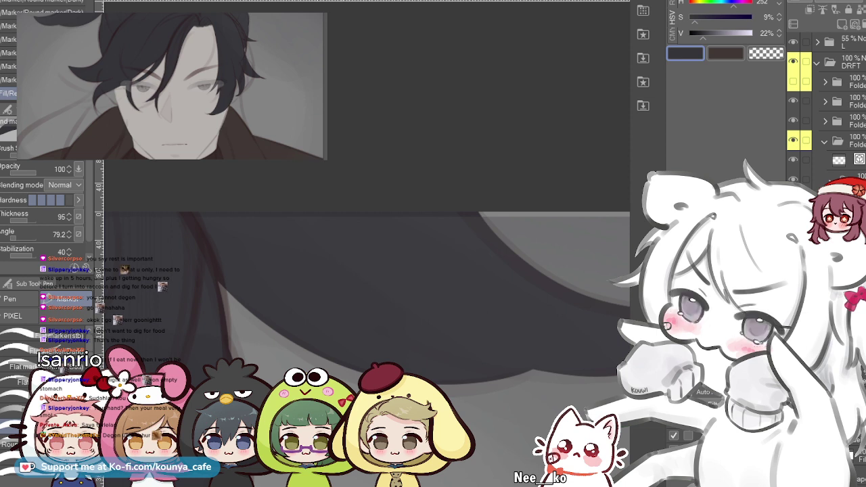
- Flip the canvas view horizontally to check the whole portrait from the mirrored side
scroll(336, 271, down, 3)
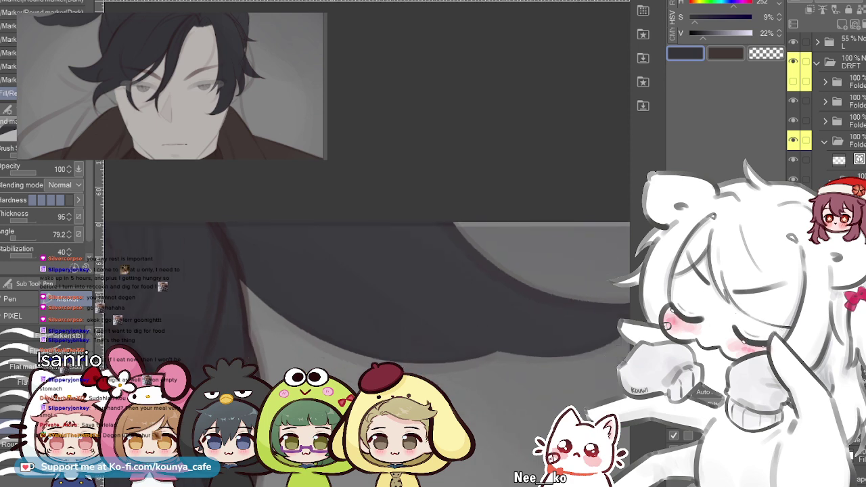
scroll(335, 270, down, 2)
scroll(430, 286, up, 3)
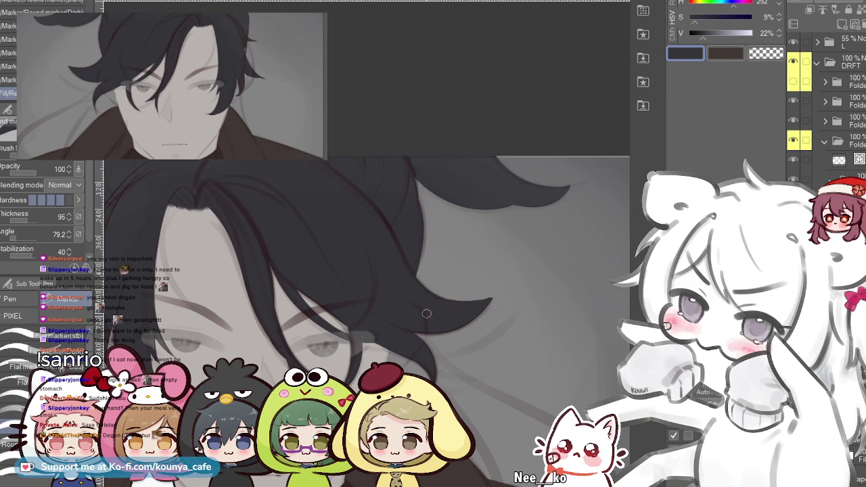
key(shift+h)
drag(487, 284, 363, 225)
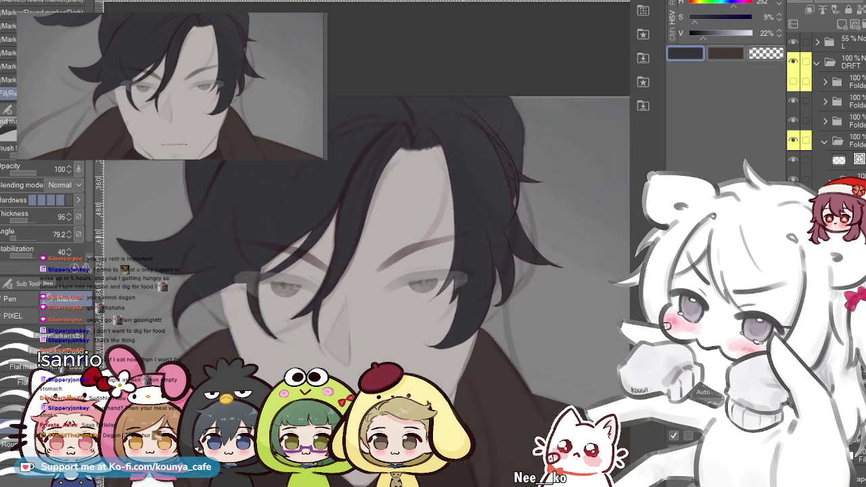
scroll(428, 237, down, 3)
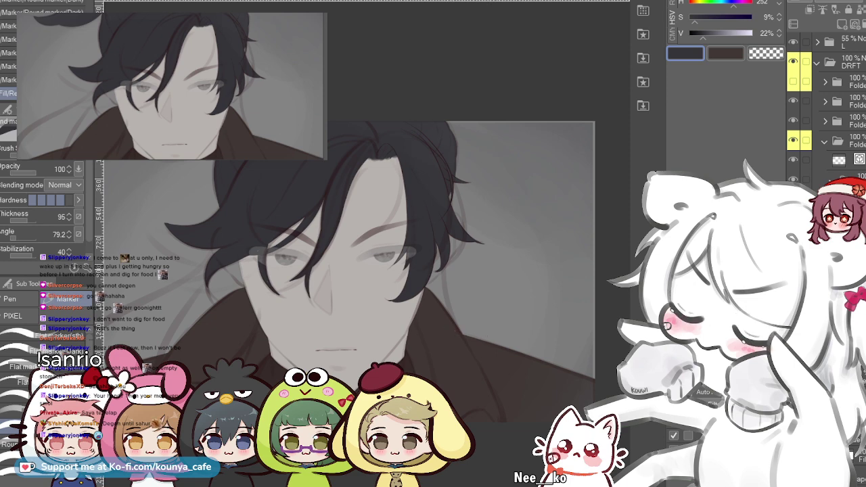
- Paint a dark hair strand over the collar beside the jaw, widening it up to the jawline with overlapping marker strokes
scroll(407, 288, up, 2)
drag(407, 289, 535, 217)
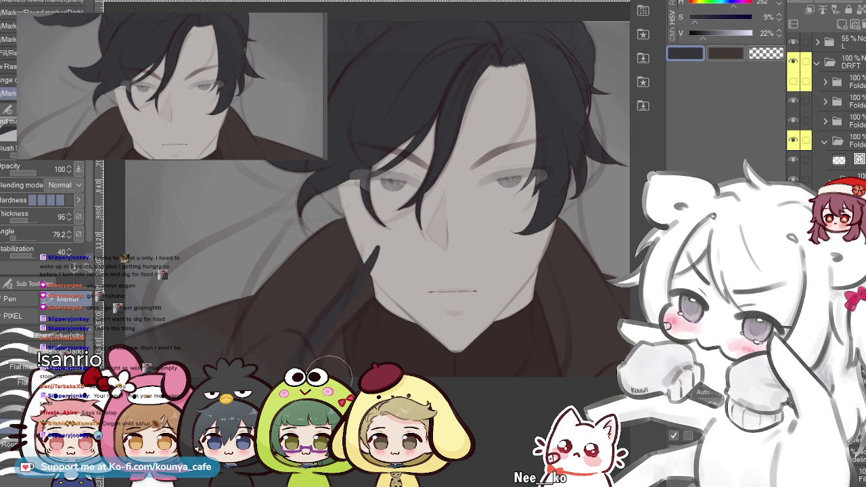
scroll(352, 284, up, 3)
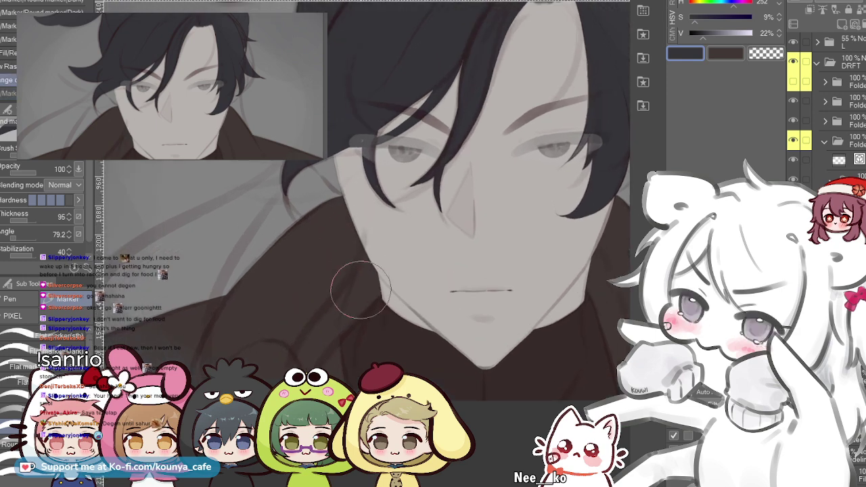
scroll(348, 270, up, 3)
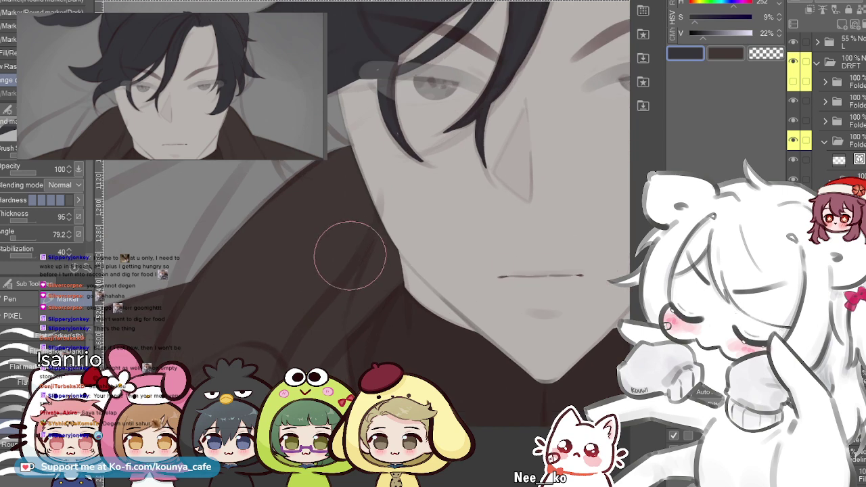
drag(389, 191, 369, 273)
key(ctrl+z)
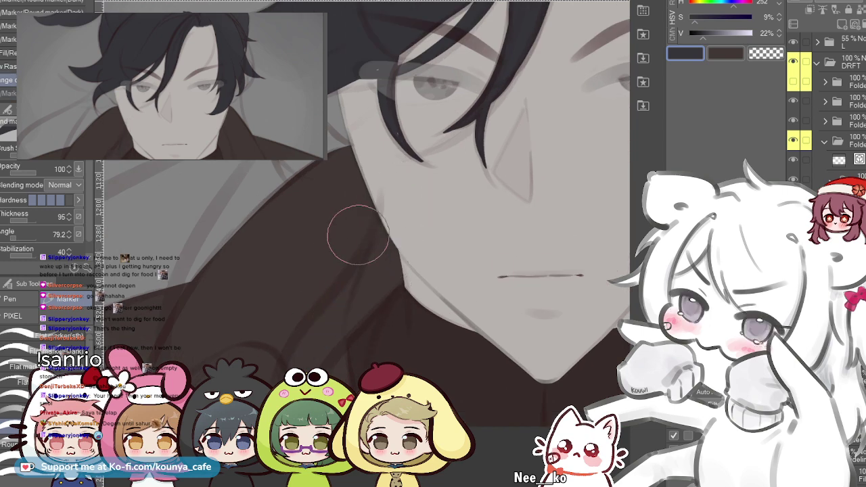
drag(387, 203, 380, 233)
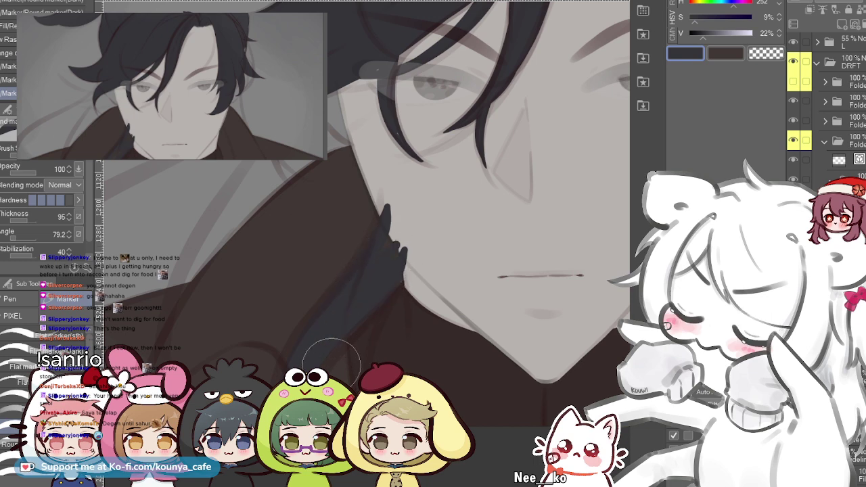
scroll(340, 320, up, 3)
drag(384, 266, 358, 292)
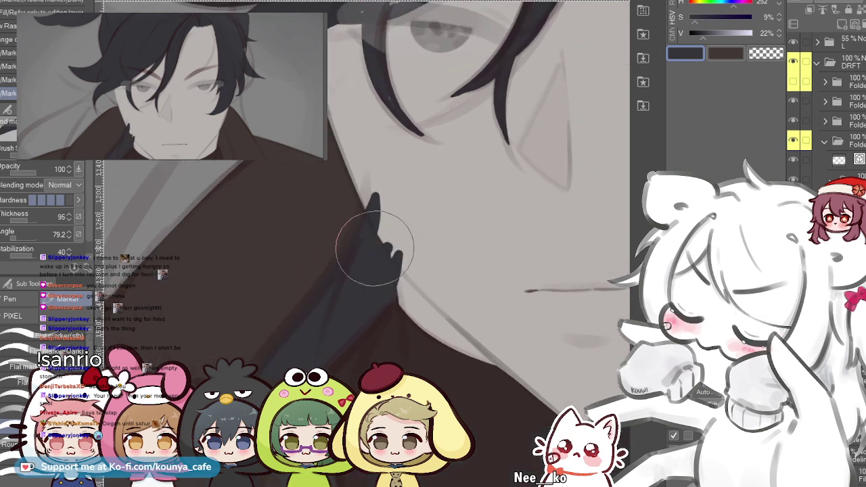
mouse_move(383, 257)
mouse_down()
mouse_move(404, 249)
mouse_move(371, 293)
mouse_up()
scroll(399, 249, up, 3)
- Erase the new strand's overlap on the face along the jawline, using the transparent colour and a smaller brush size
key(c)
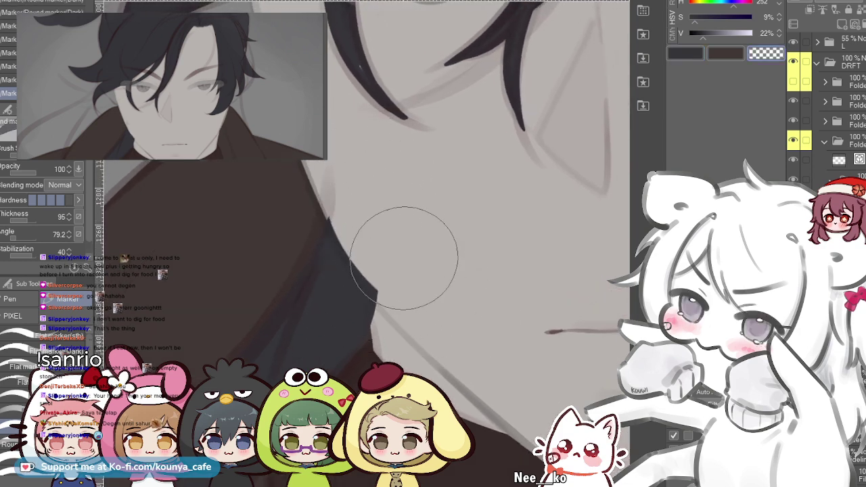
scroll(391, 279, up, 1)
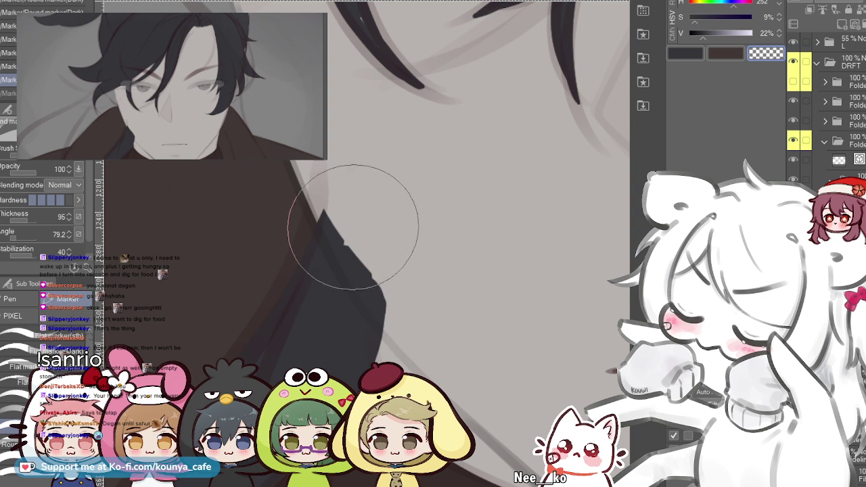
key(bracketleft)
key(bracketleft)
drag(315, 172, 426, 347)
mouse_move(363, 265)
mouse_down()
mouse_move(340, 217)
mouse_move(390, 289)
mouse_up()
key(ctrl+z)
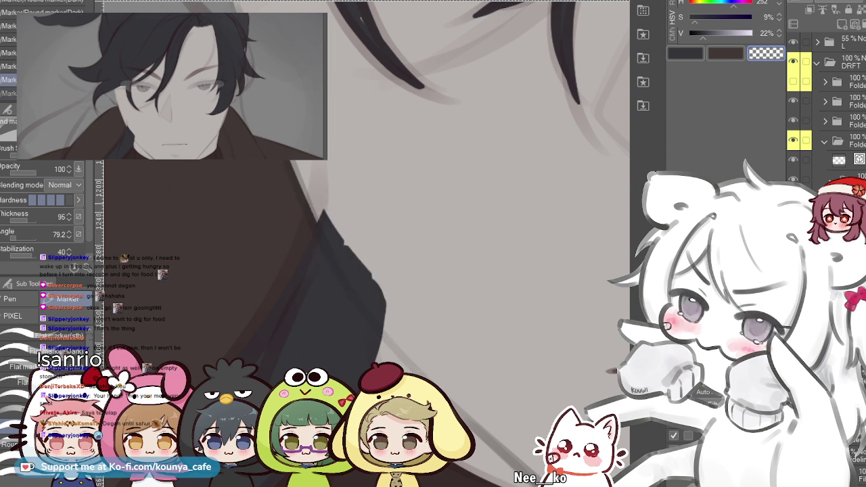
drag(351, 233, 404, 311)
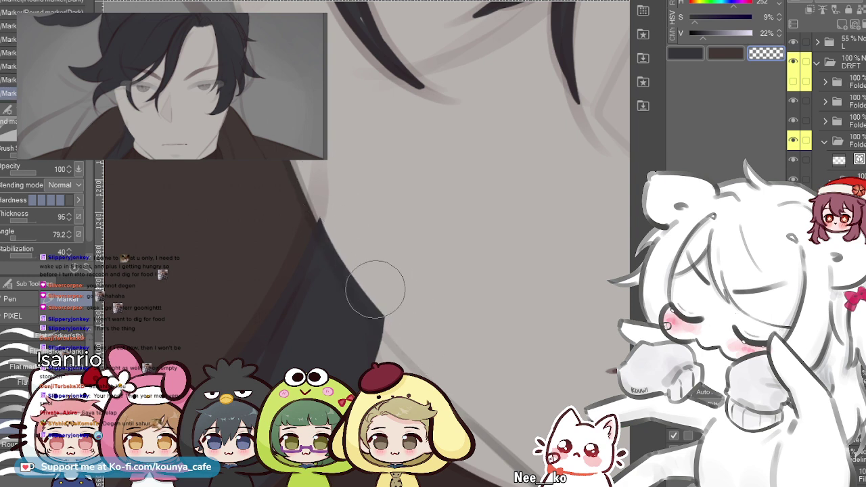
drag(317, 187, 374, 295)
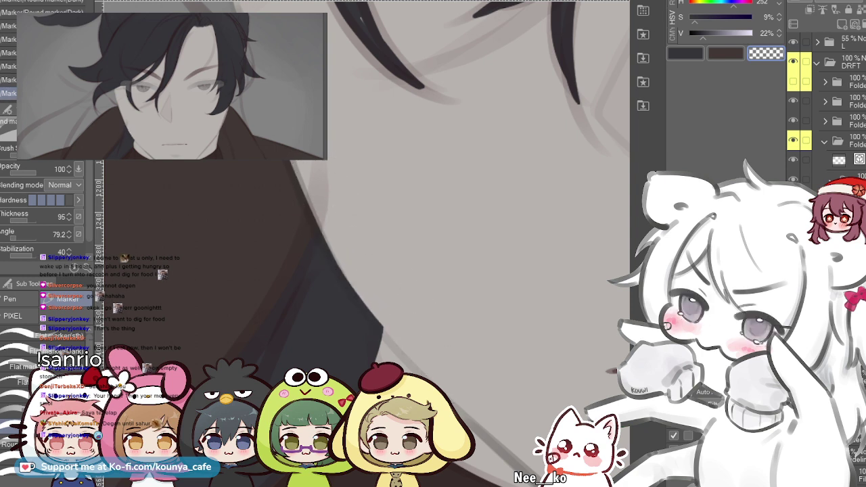
key(ctrl+z)
key(ctrl+z)
key(ctrl+y)
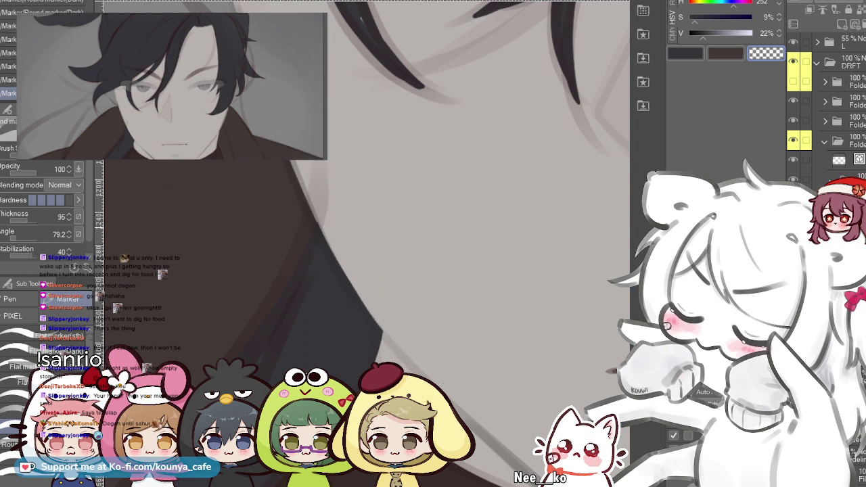
- Switch from the transparent colour back to the main colour and sample the dark tone of the strand hanging beside the eye
scroll(364, 247, down, 4)
drag(363, 248, 351, 314)
scroll(355, 167, up, 3)
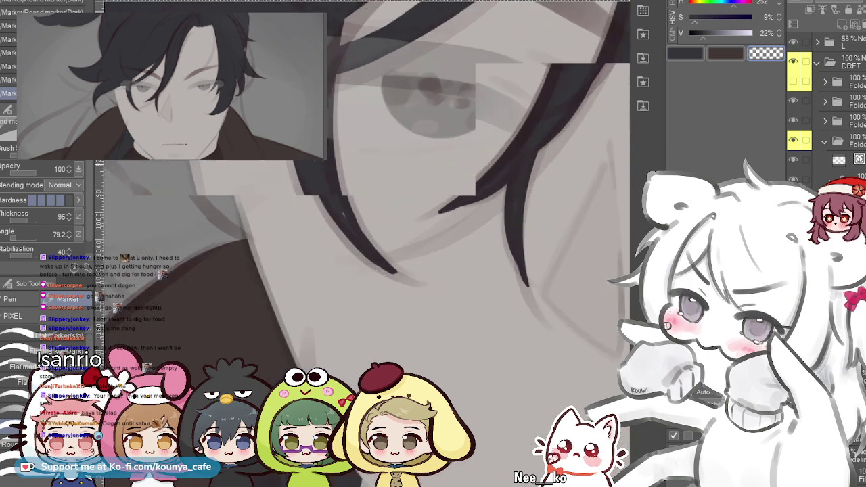
key(c)
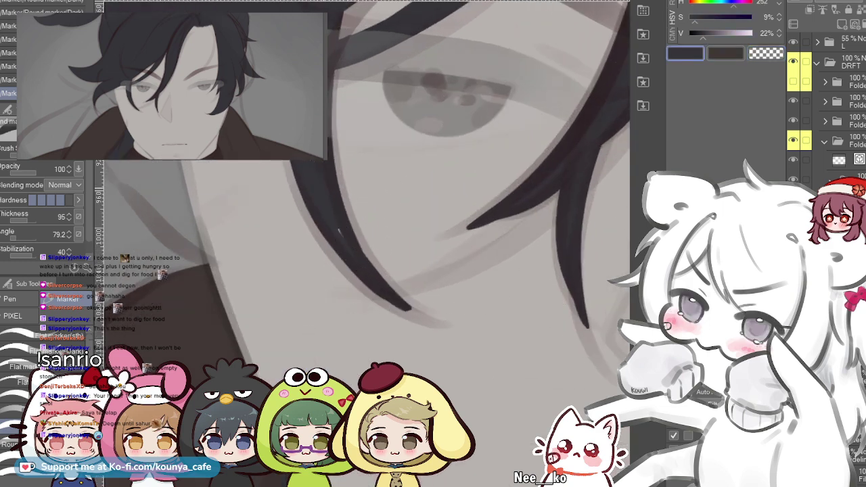
scroll(319, 183, up, 3)
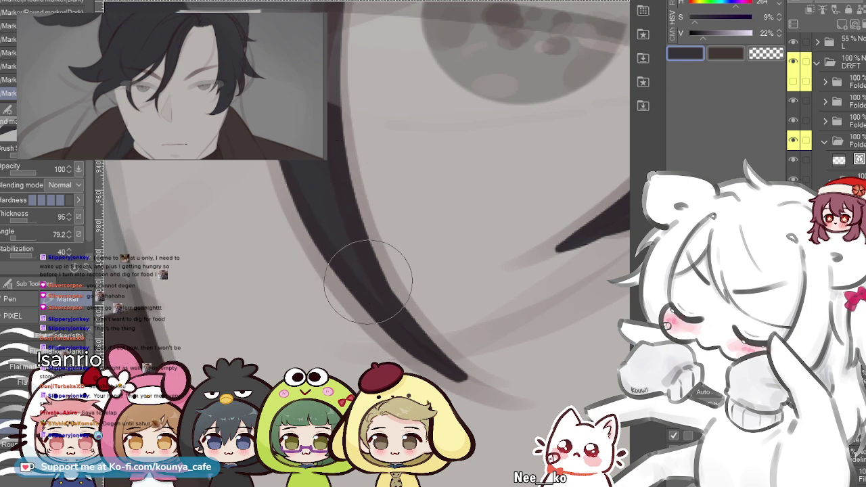
scroll(352, 243, down, 3)
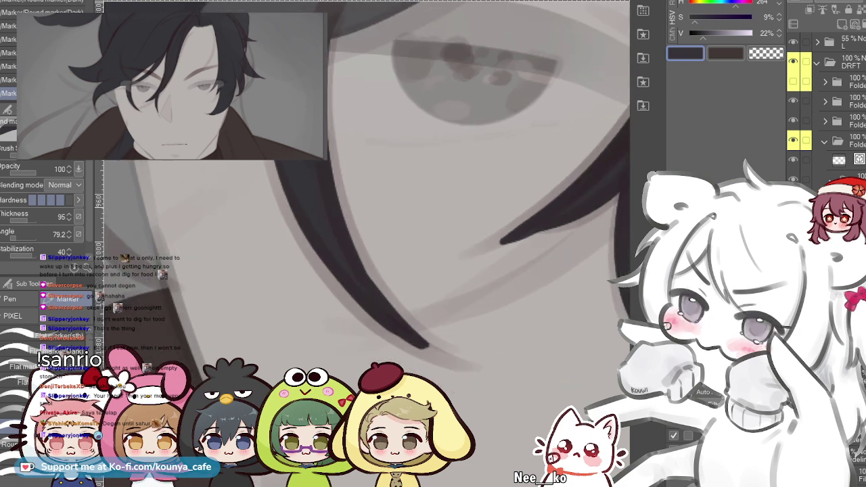
- Try to redraw the long edges of the curved strand beside the eye with sweeping marker strokes down to its tip
scroll(386, 215, up, 2)
drag(271, 184, 372, 348)
key(ctrl+z)
drag(290, 244, 499, 396)
key(ctrl+z)
drag(316, 265, 476, 399)
key(ctrl+z)
drag(280, 178, 483, 396)
key(ctrl+z)
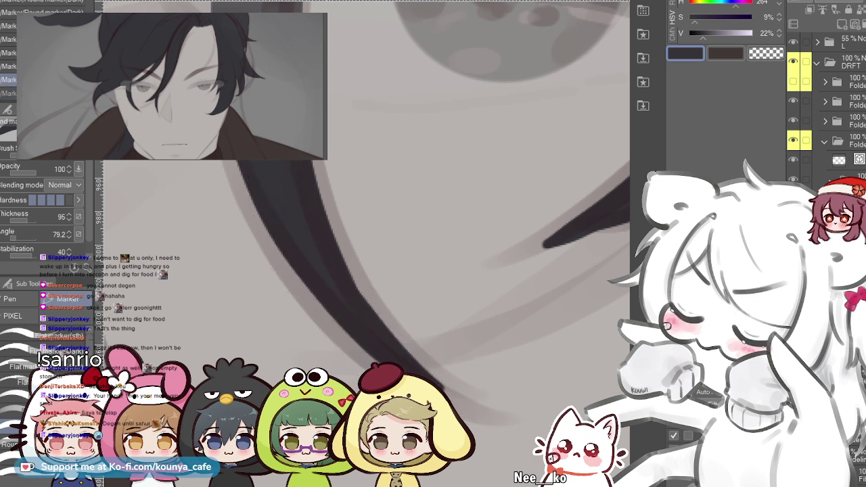
mouse_move(377, 312)
mouse_down()
mouse_move(341, 315)
mouse_move(331, 293)
mouse_up()
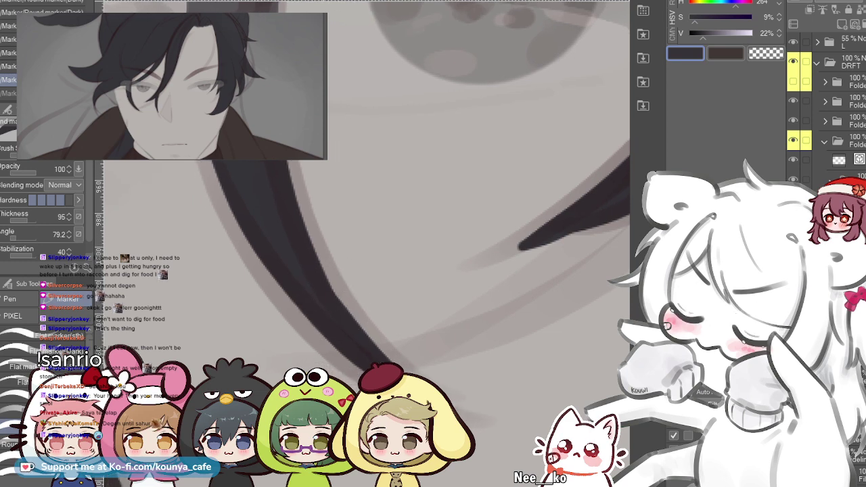
drag(259, 203, 376, 354)
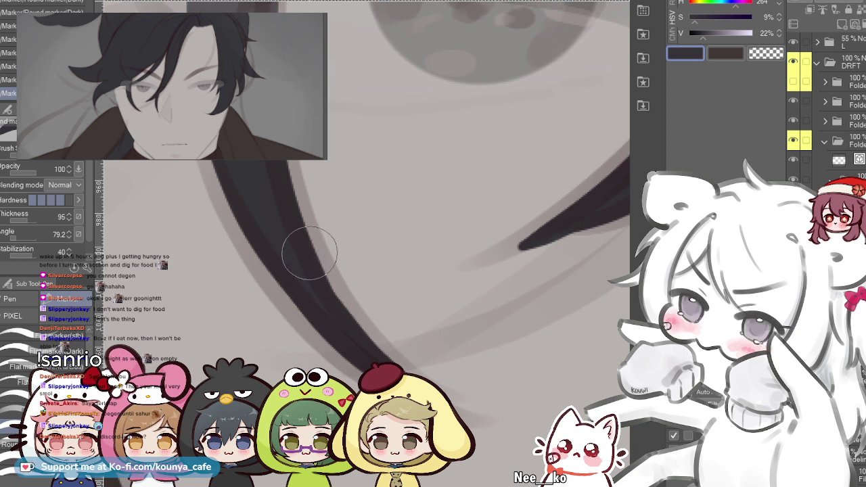
key(ctrl+z)
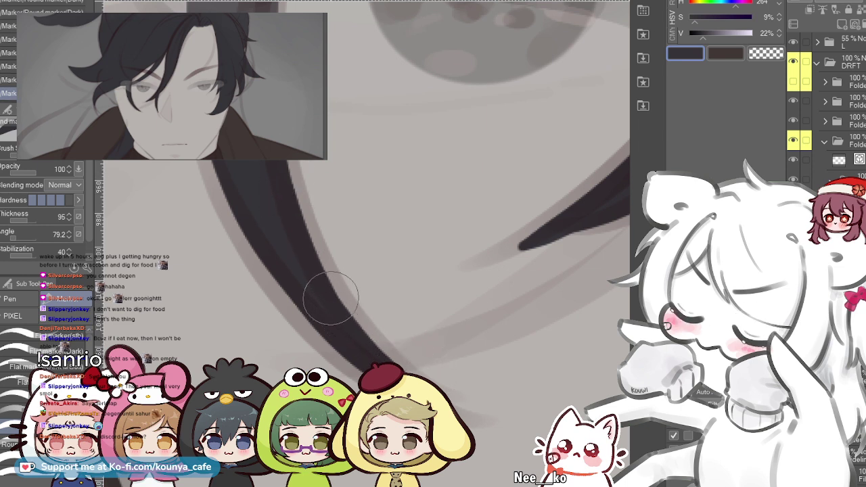
key(ctrl+z)
drag(293, 200, 399, 352)
key(ctrl+z)
drag(297, 223, 441, 375)
key(ctrl+z)
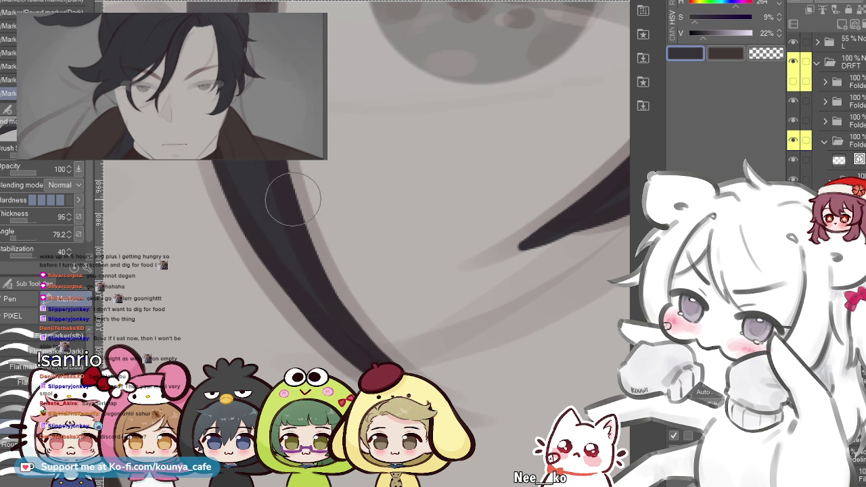
- Smooth the outer edge of the curved hair strand beside the eye with repeated marker strokes toward its tip
key(comma)
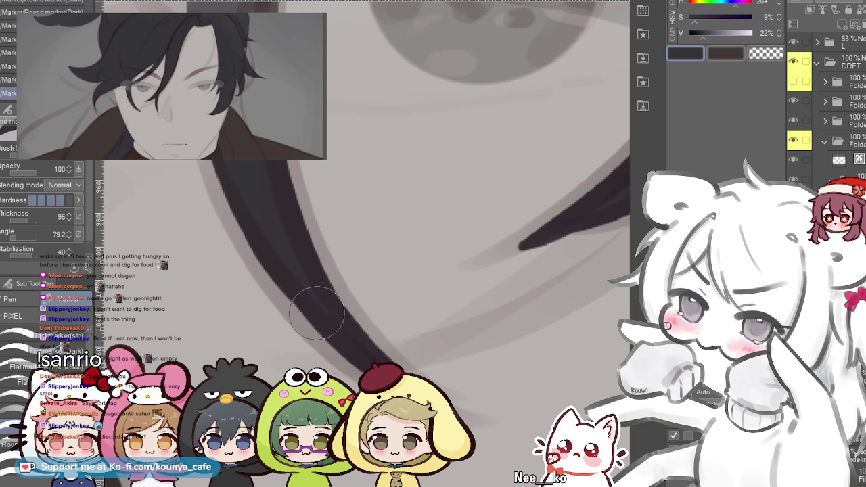
scroll(406, 247, down, 5)
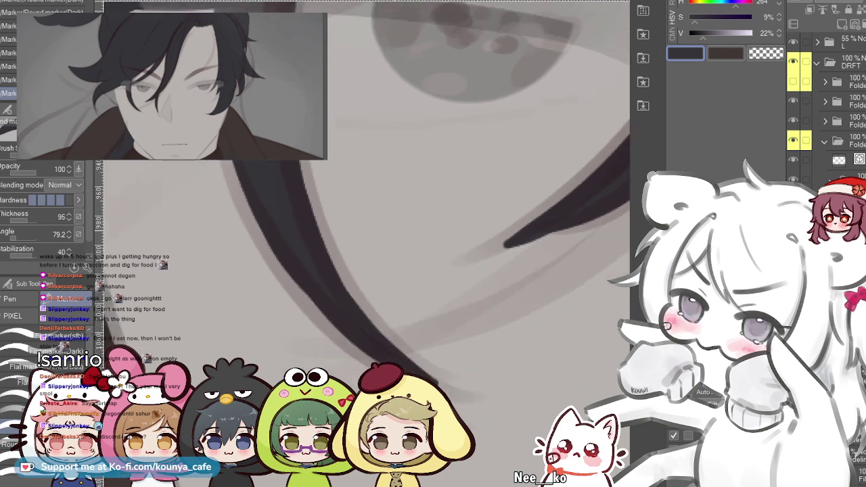
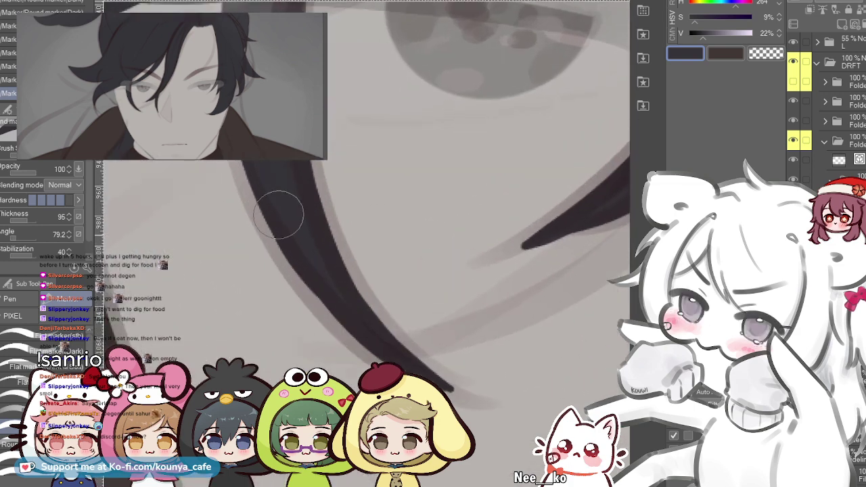
key(ctrl+z)
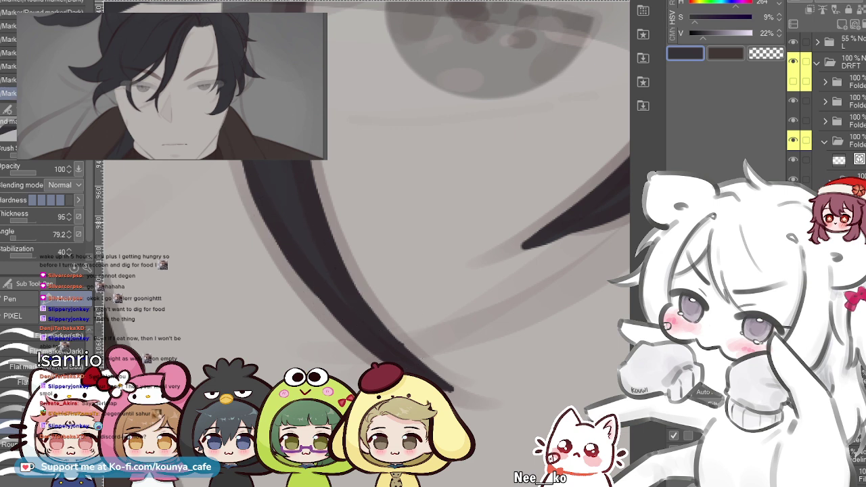
drag(253, 162, 359, 339)
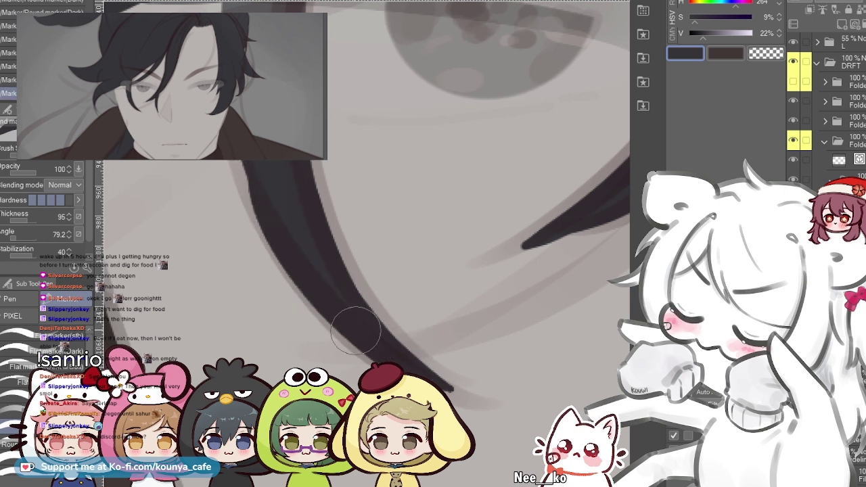
key(ctrl+z)
drag(331, 297, 380, 343)
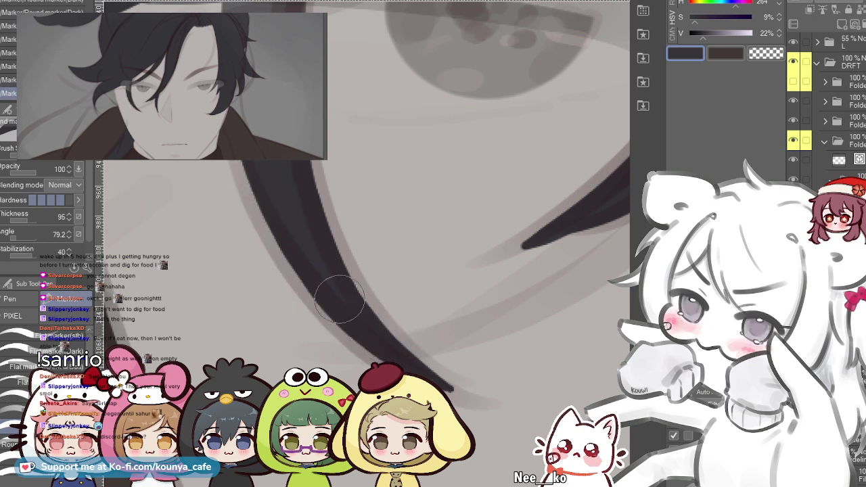
drag(262, 175, 364, 328)
key(ctrl+z)
drag(301, 248, 302, 245)
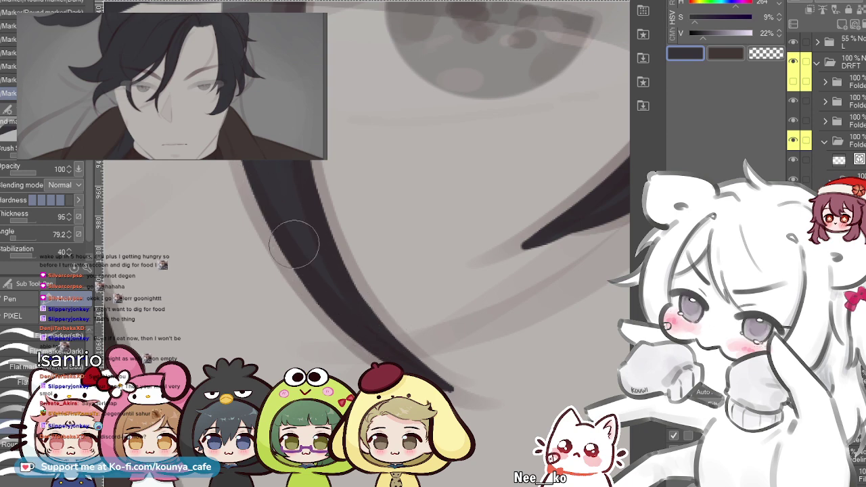
scroll(300, 213, down, 2)
scroll(436, 346, down, 5)
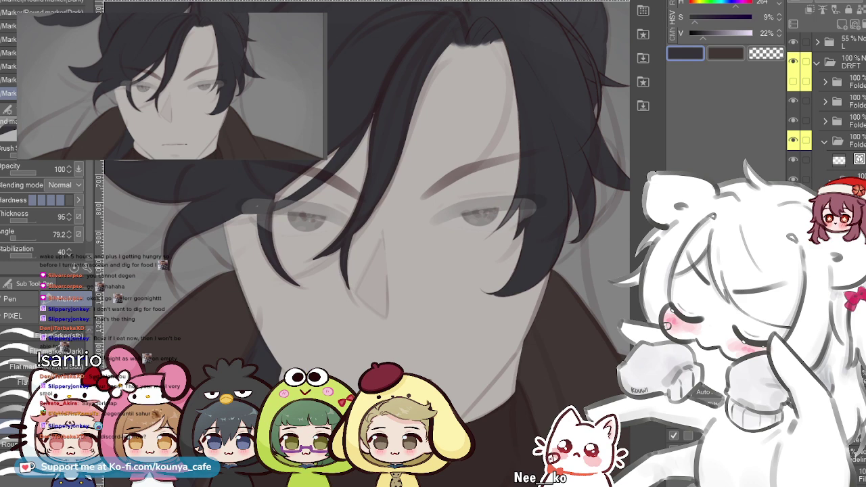
- Trim the edge of the dark strand at the jaw corner with the transparent colour so it follows the jawline
scroll(437, 346, down, 2)
scroll(433, 288, up, 1)
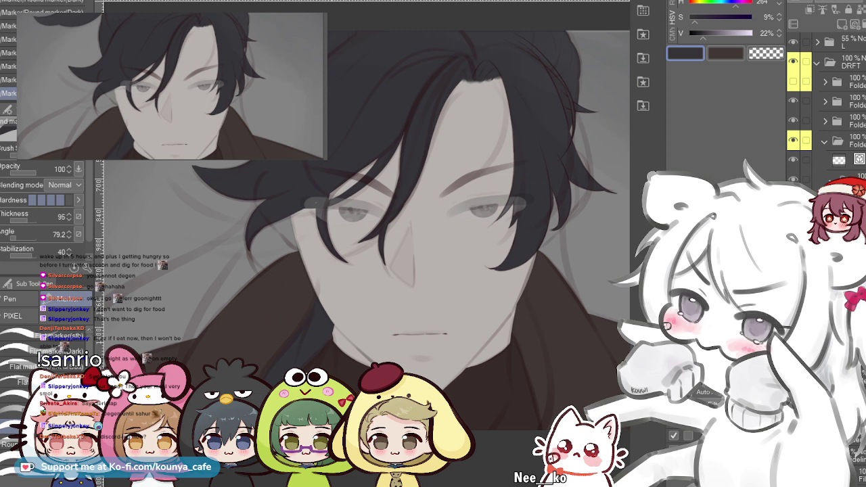
scroll(366, 332, up, 5)
key(c)
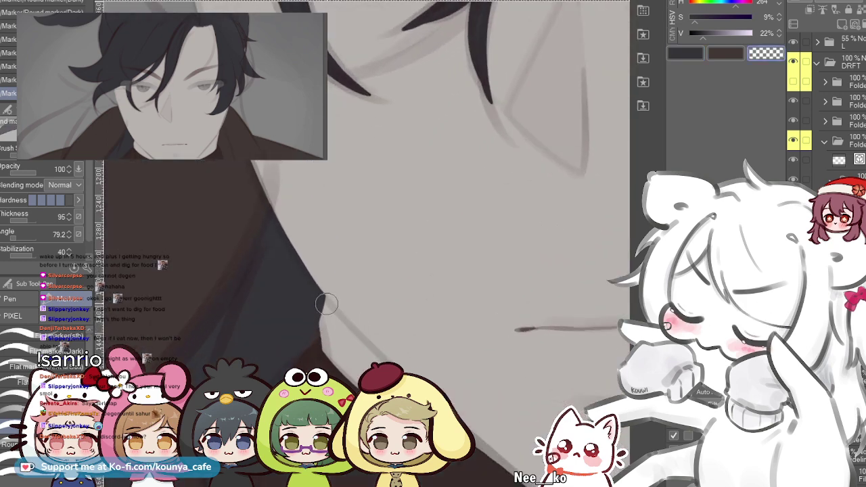
scroll(331, 361, up, 3)
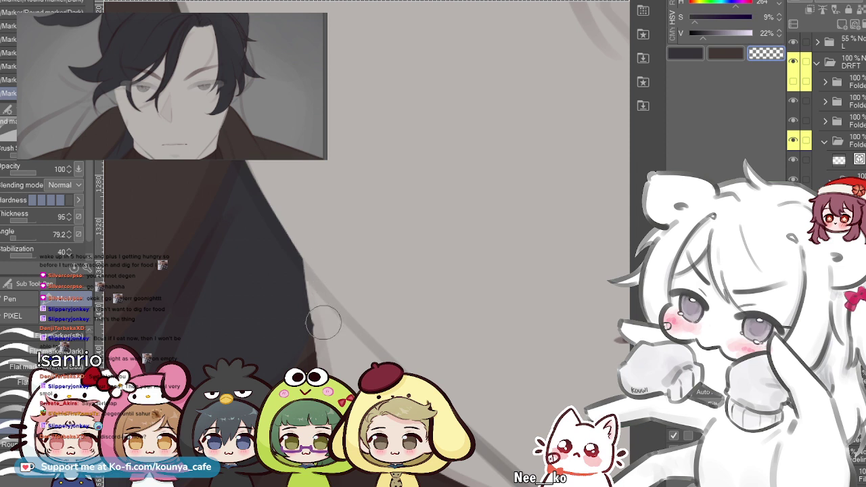
drag(303, 221, 317, 279)
key(ctrl+z)
drag(297, 220, 323, 295)
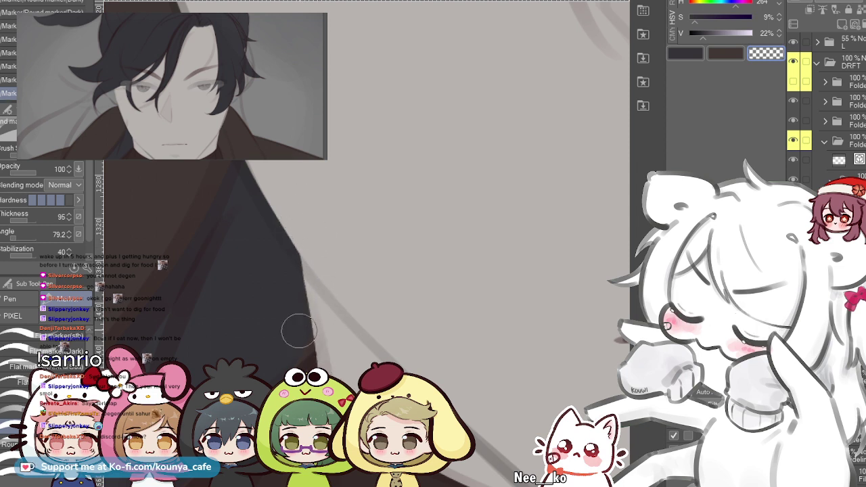
key(comma)
key(comma)
key(period)
key(period)
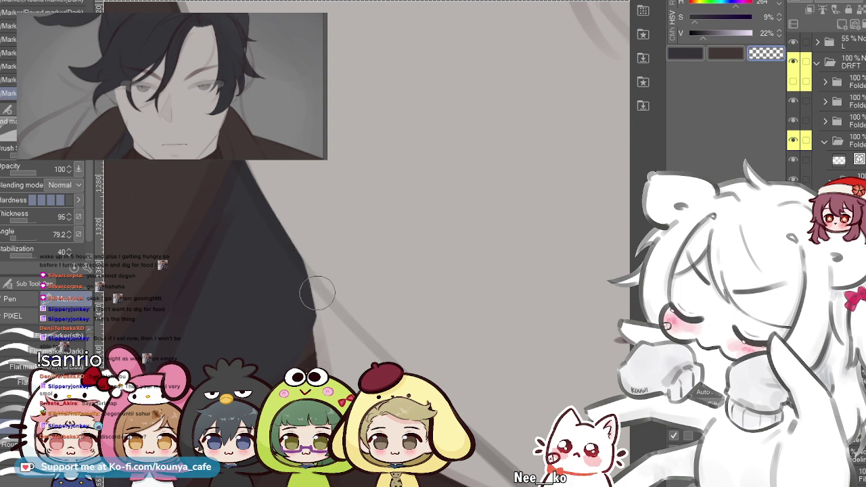
key(ctrl+z)
drag(298, 221, 321, 307)
key(ctrl+z)
drag(297, 211, 322, 315)
scroll(321, 247, down, 6)
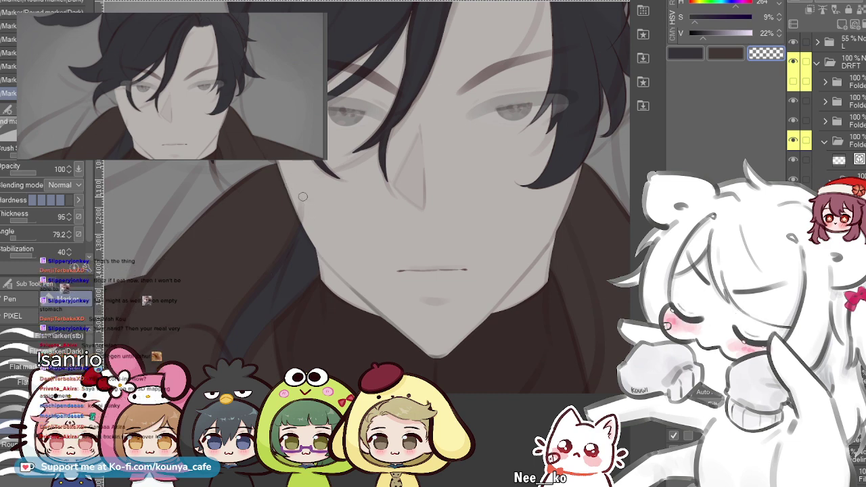
- Pick a layer from the canvas area beside the face and toggle a layer's visibility to check what it contains
drag(365, 176, 423, 242)
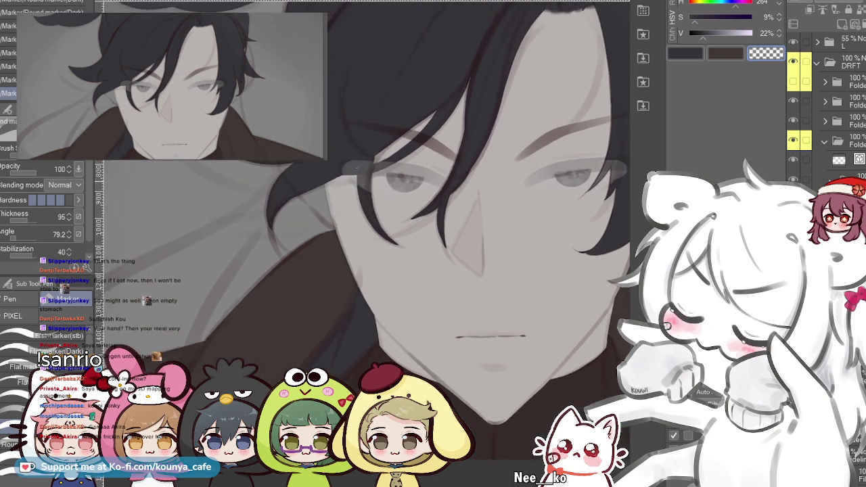
scroll(305, 183, down, 3)
scroll(299, 183, down, 1)
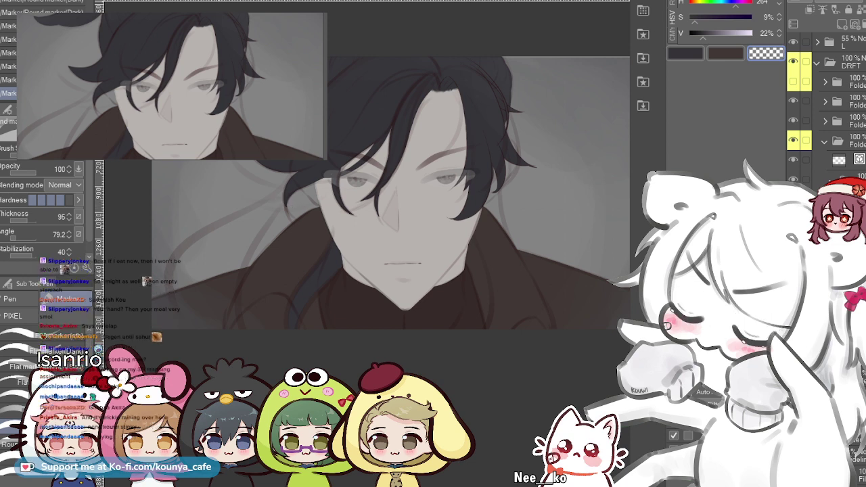
ctrl+click(221, 209)
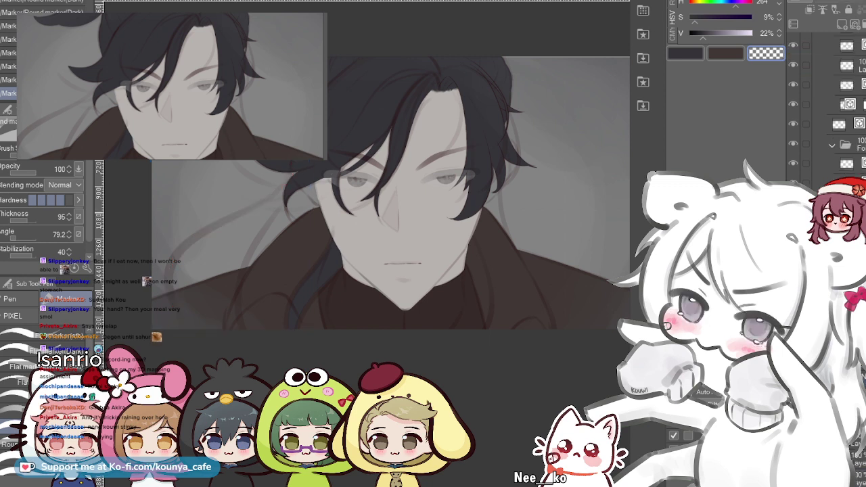
ctrl+click(222, 222)
ctrl+click(222, 222)
click(793, 163)
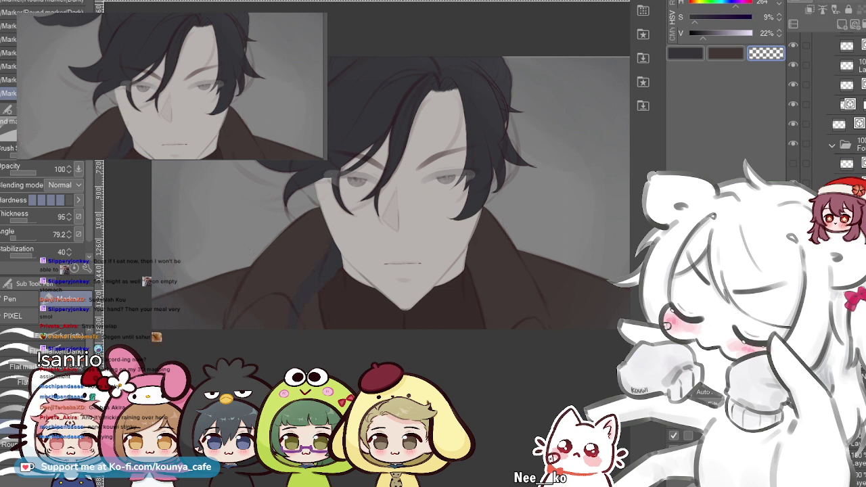
drag(402, 224, 368, 241)
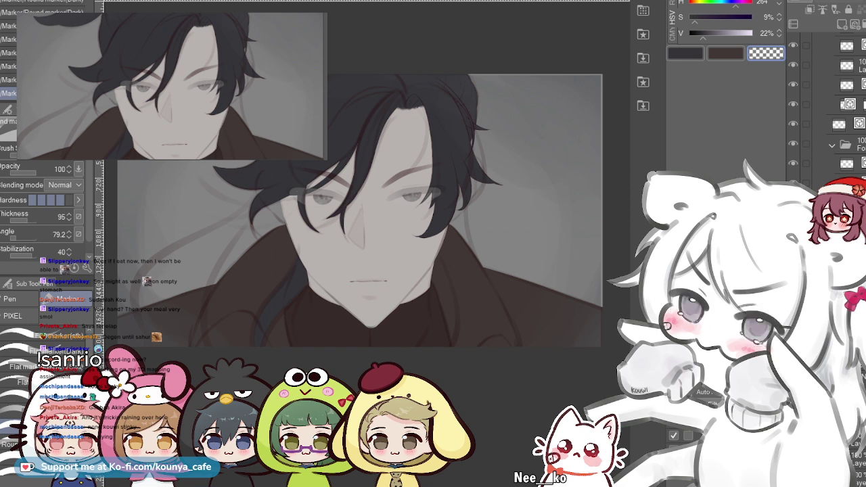
- Create a new raster layer for the strands behind the jaw and switch from the transparent colour to the dark hair colour
scroll(832, 112, down, 3)
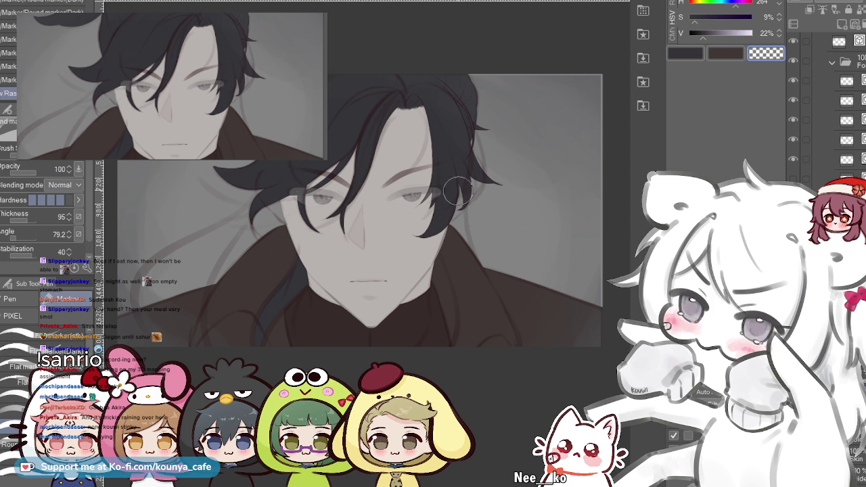
drag(478, 258, 476, 271)
key(x)
key(c)
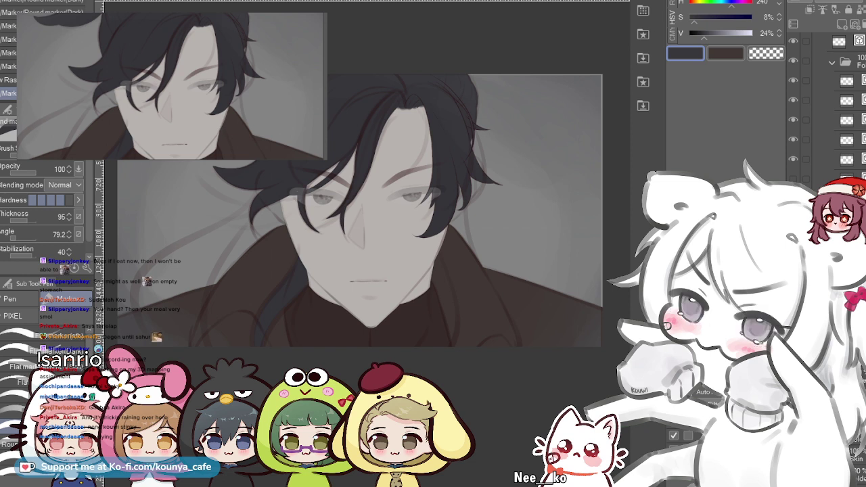
key(ctrl+t)
key(Return)
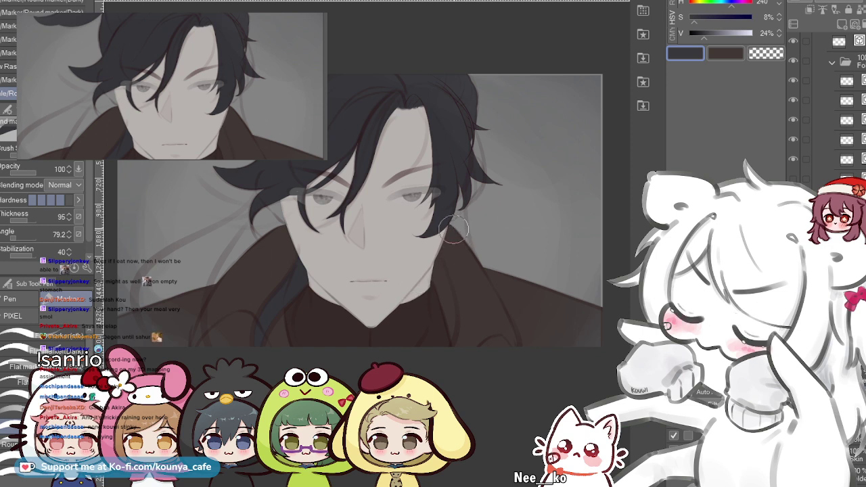
- Try to paint a long strand from the hair behind the cheek down over the coat collar
key(ctrl+z)
drag(449, 203, 510, 395)
key(ctrl+z)
drag(462, 143, 502, 408)
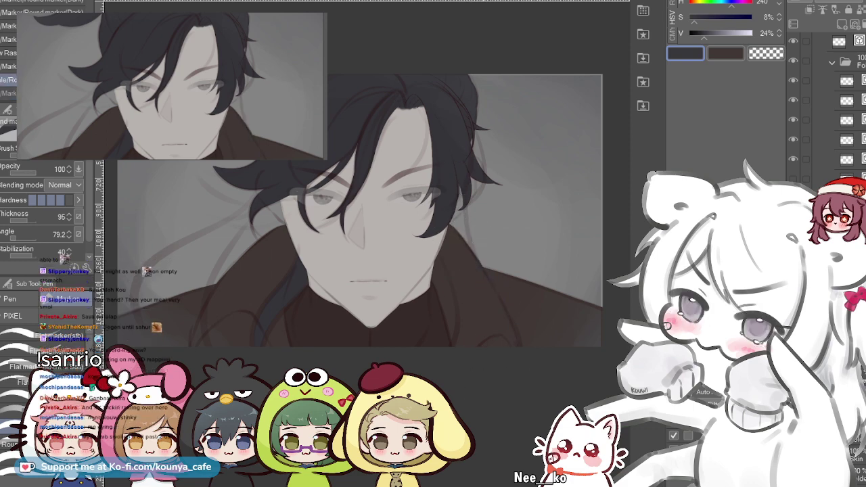
scroll(433, 224, up, 3)
drag(422, 145, 516, 345)
key(ctrl+z)
drag(428, 139, 522, 367)
key(ctrl+z)
drag(427, 146, 423, 286)
key(ctrl+z)
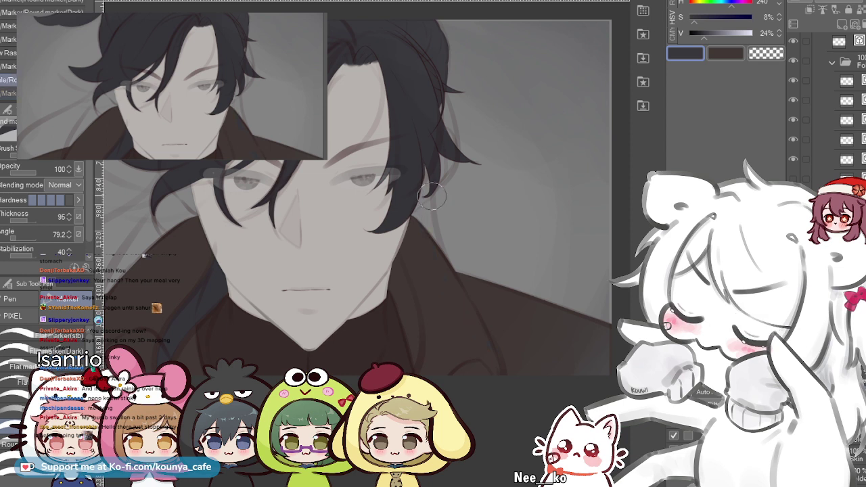
- Paint a long thin dark strand from the hair tips beside the jaw down across the coat collar on the new layer
drag(420, 129, 462, 358)
key(ctrl+z)
drag(427, 131, 466, 355)
key(ctrl+z)
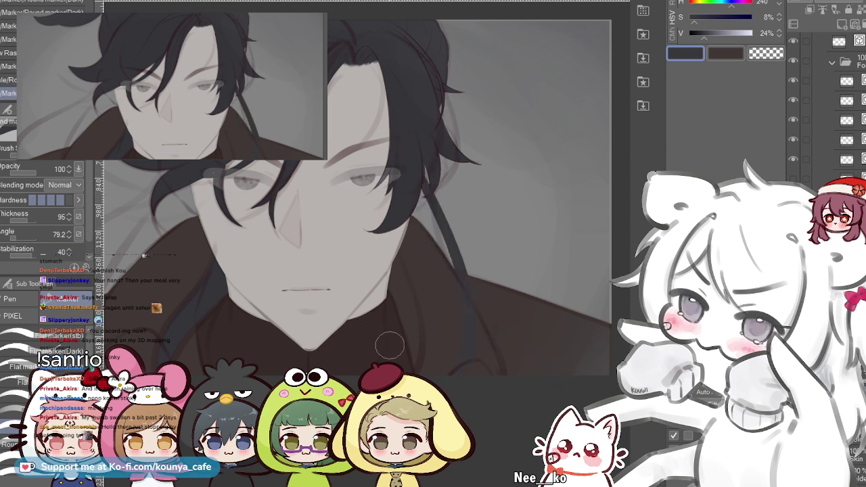
drag(418, 188, 436, 240)
key(period)
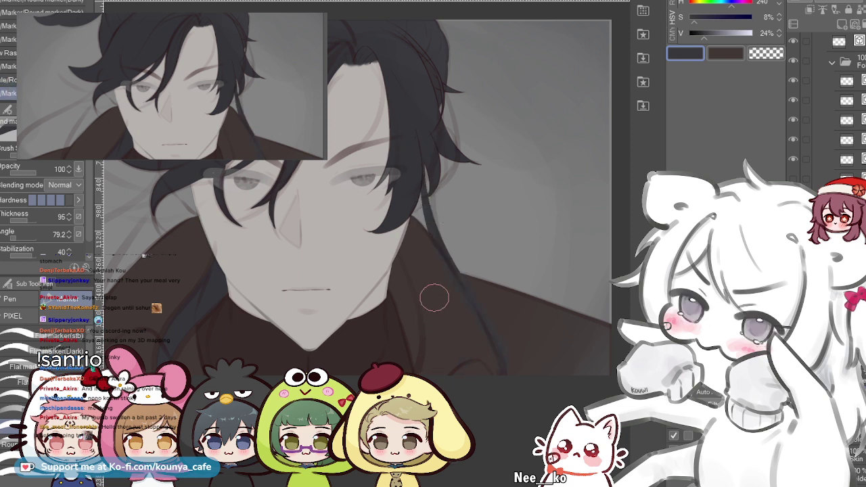
drag(423, 131, 483, 341)
key(ctrl+z)
drag(414, 122, 429, 234)
key(ctrl+z)
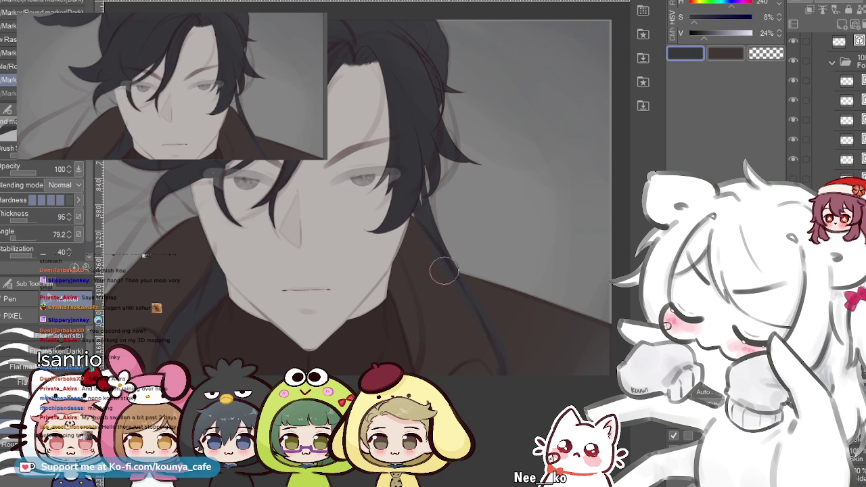
- Widen the long strand where it leaves the hair tips, filling the gap to the collar with marker strokes
scroll(410, 189, up, 4)
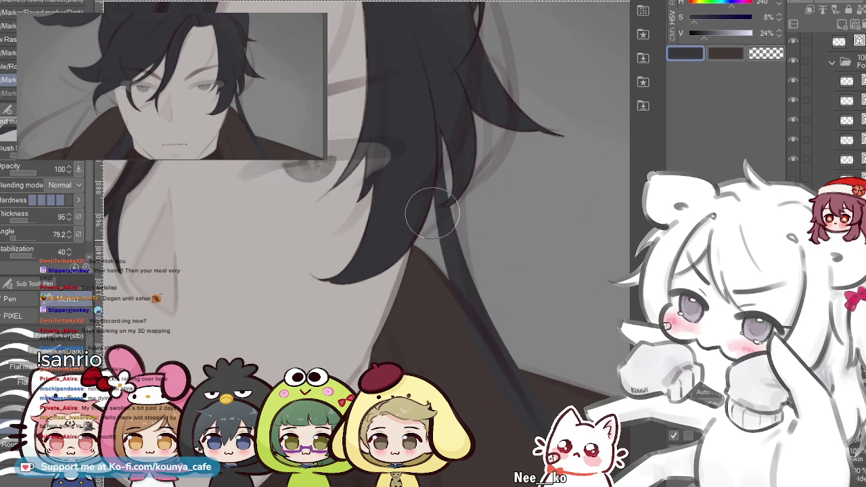
drag(428, 237, 475, 319)
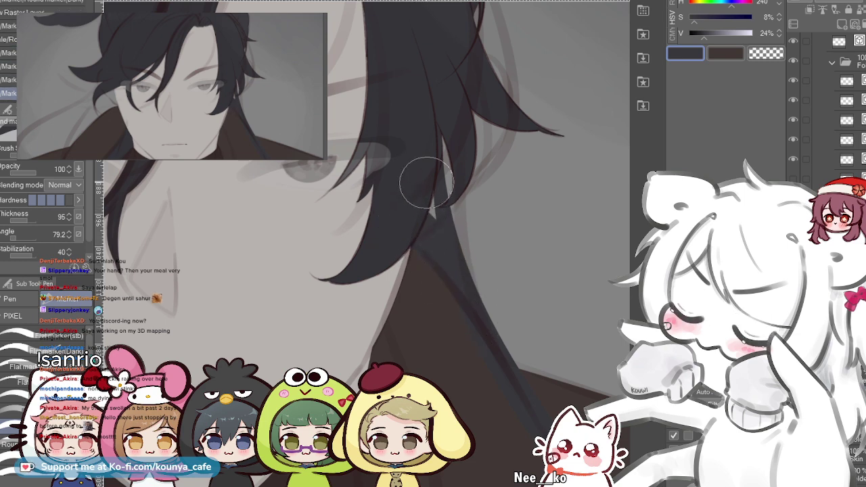
scroll(432, 185, down, 5)
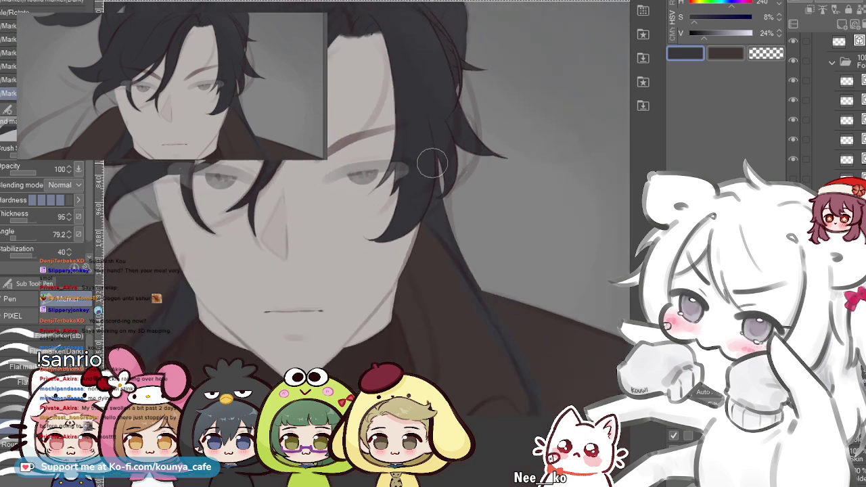
scroll(431, 177, down, 3)
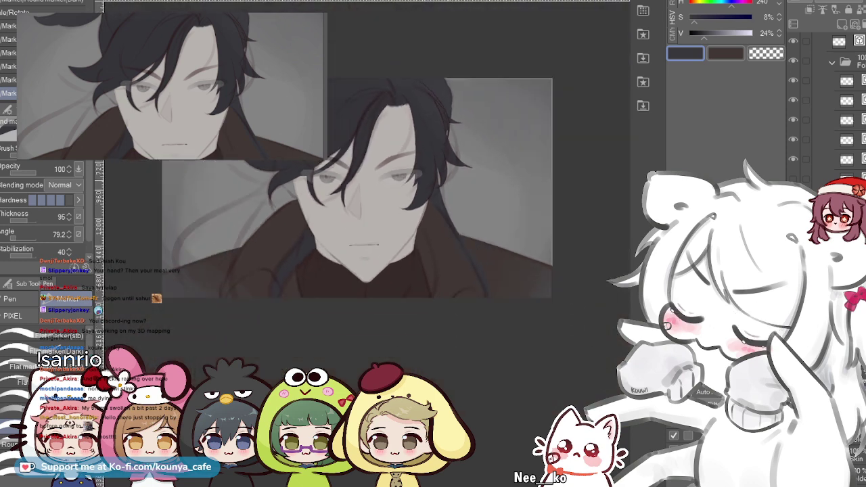
scroll(432, 177, up, 3)
drag(440, 200, 502, 279)
key(ctrl+z)
drag(440, 195, 478, 283)
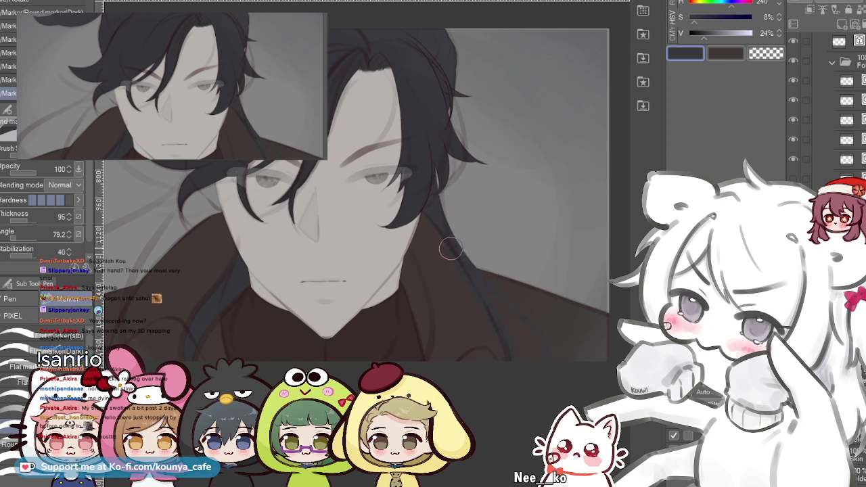
- Flip the canvas view horizontally and position it on the loose strand sketch lines beside the face
drag(349, 271, 395, 285)
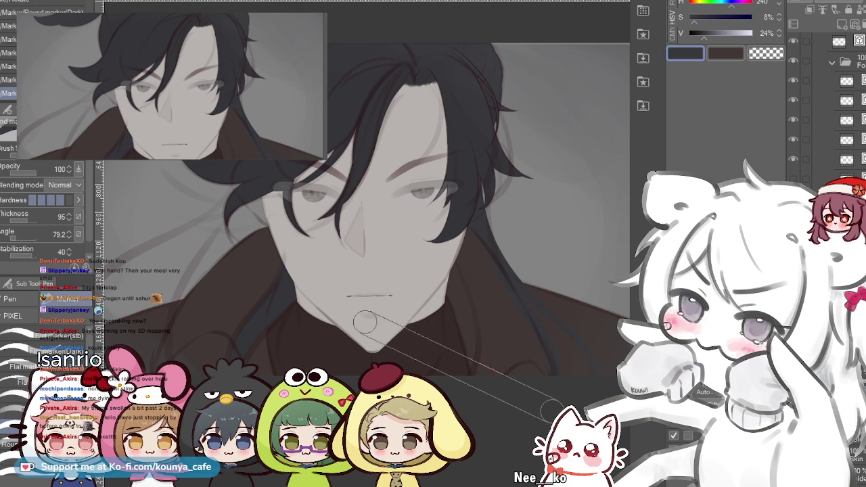
key(shift+h)
drag(365, 322, 308, 323)
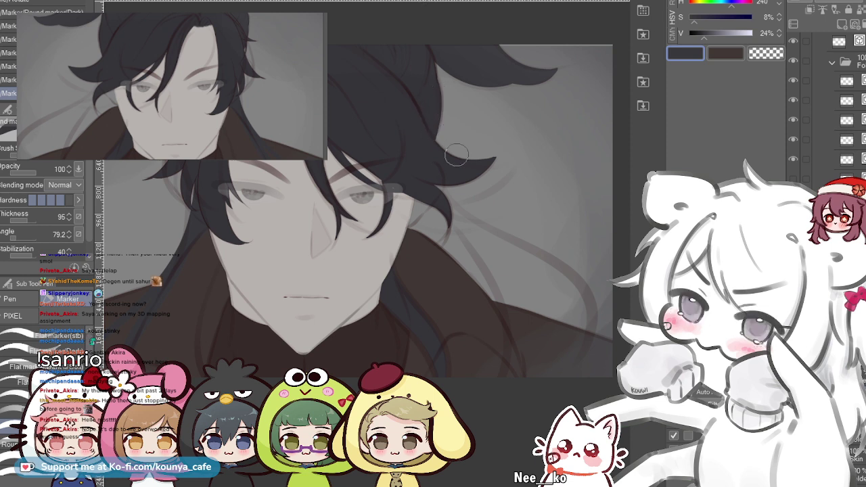
drag(481, 197, 472, 194)
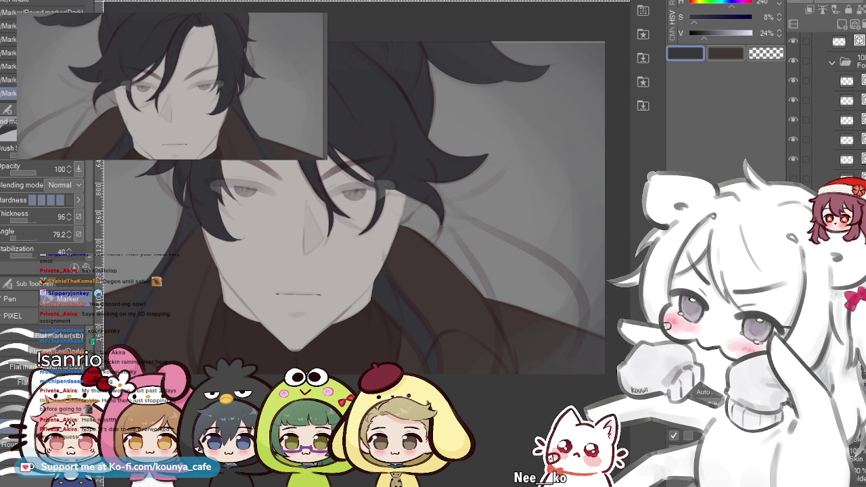
- Add a new raster layer for the loose strands behind the cheek
key(ctrl+shift+n)
mouse_move(462, 229)
mouse_down()
mouse_move(422, 211)
mouse_move(425, 221)
mouse_up()
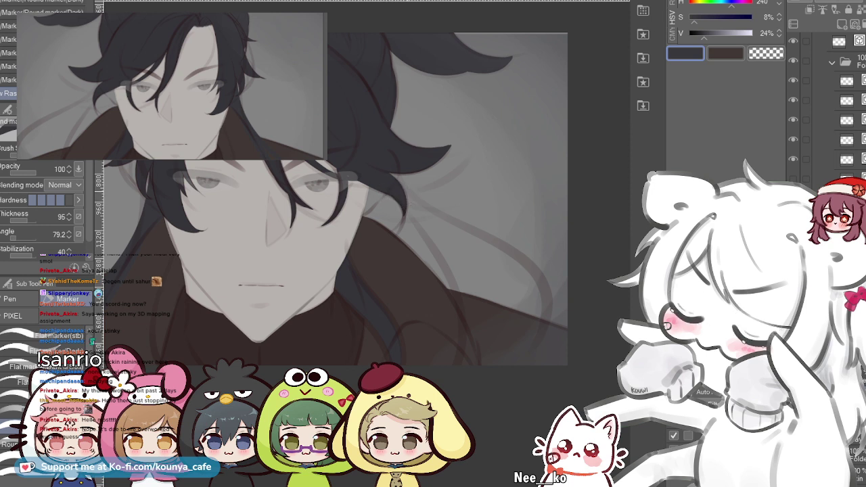
scroll(392, 200, up, 1)
drag(420, 206, 408, 202)
- Try to paint a dark strand from the hair behind the cheek down along the coat collar's outer edge
drag(347, 139, 449, 300)
key(ctrl+z)
drag(348, 134, 449, 314)
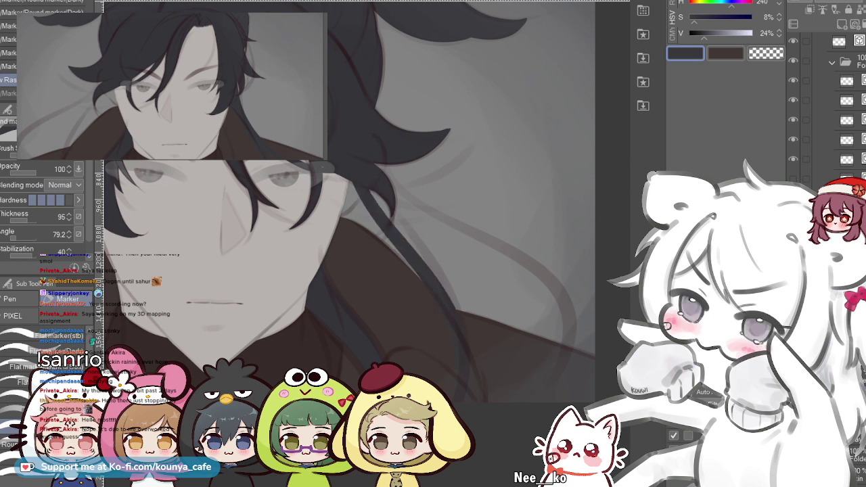
key(ctrl+z)
drag(345, 145, 450, 303)
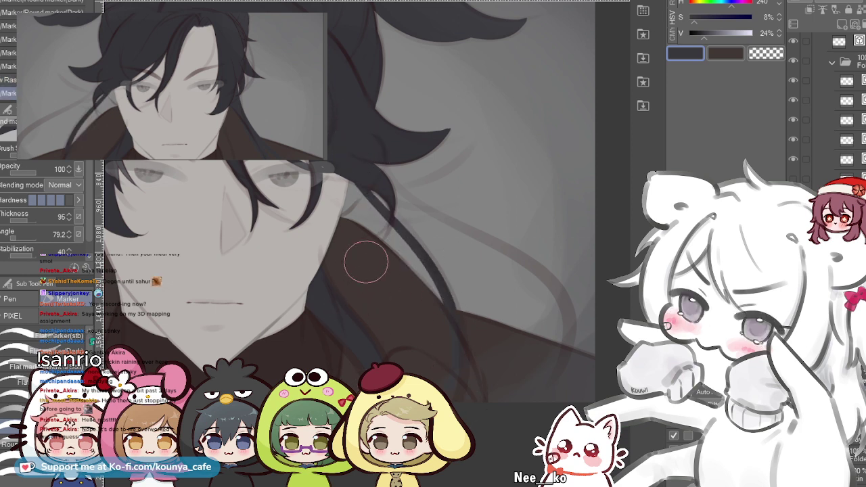
key(ctrl+z)
drag(362, 186, 474, 312)
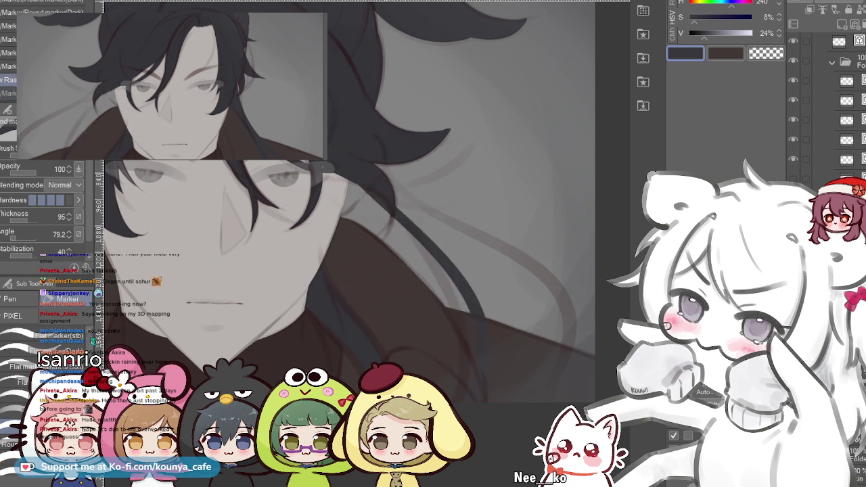
key(ctrl+z)
drag(379, 173, 467, 311)
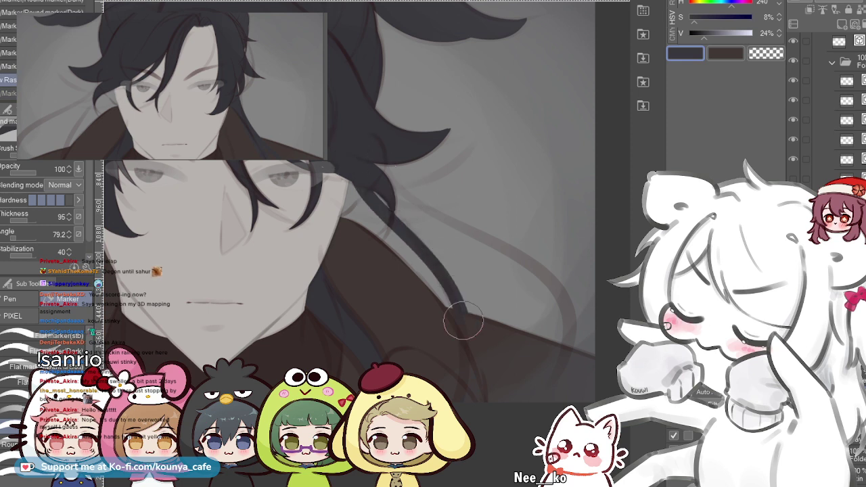
key(ctrl+z)
drag(389, 182, 470, 358)
key(ctrl+z)
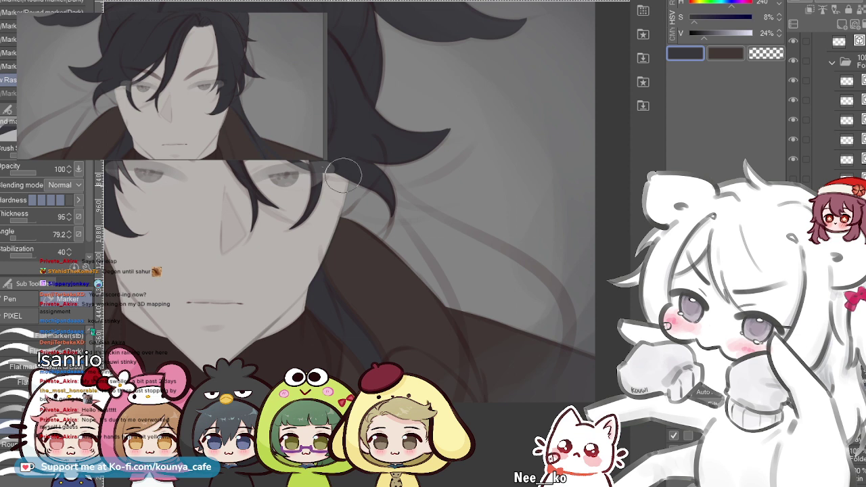
- Paint a curved dark strand from the hair tips beside the cheek down the collar's outer edge to the shoulder
drag(346, 173, 457, 321)
key(ctrl+z)
drag(348, 175, 470, 365)
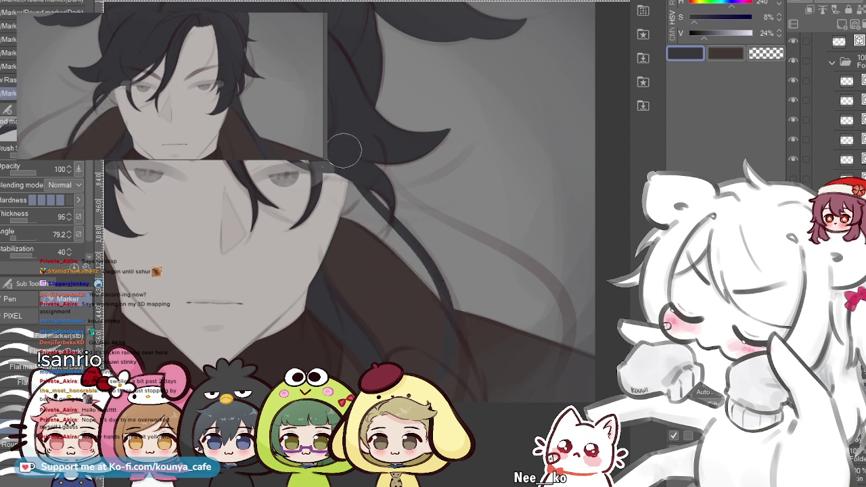
- Try to widen the collar strand with a second marker stroke running alongside it
drag(347, 173, 479, 355)
key(ctrl+z)
drag(346, 174, 452, 330)
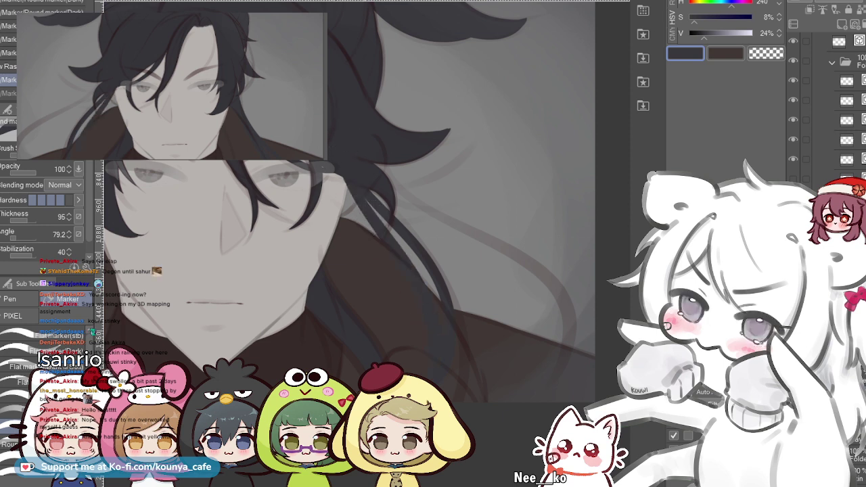
key(ctrl+z)
mouse_move(347, 173)
mouse_down()
mouse_move(404, 240)
mouse_move(438, 299)
mouse_up()
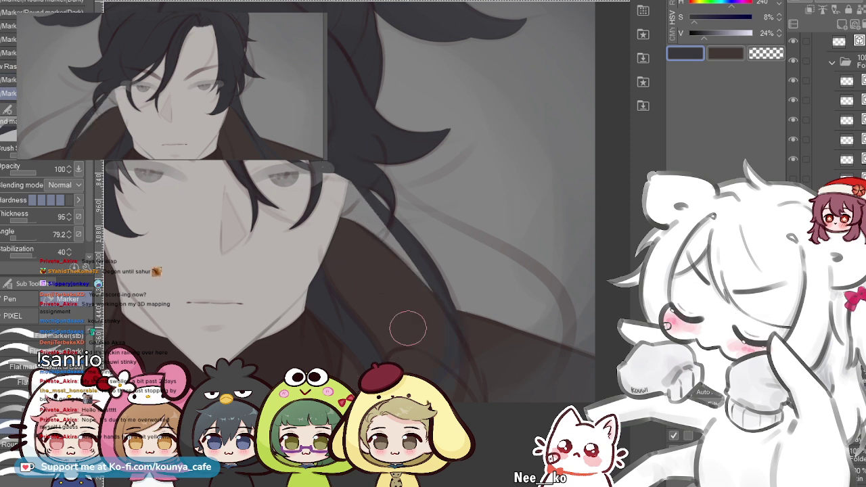
key(ctrl+z)
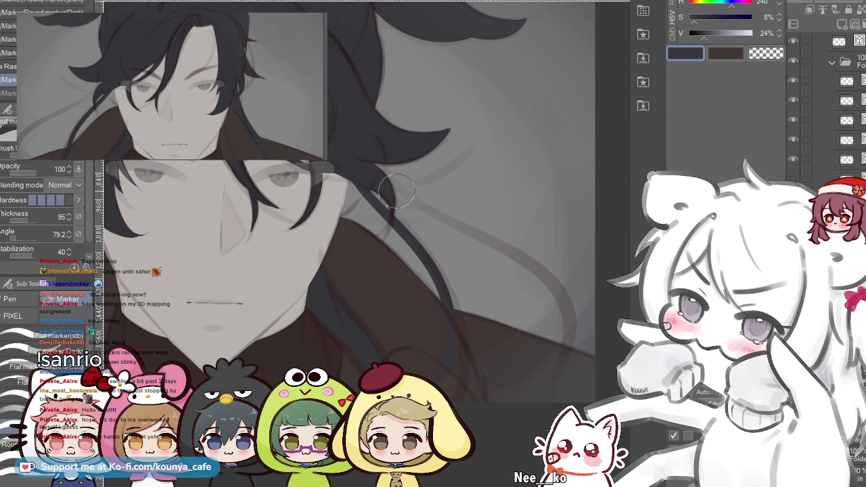
- Try to paint a loose strand bowing outward from the hair tips over the background to the shoulder
mouse_move(352, 142)
mouse_down()
mouse_move(434, 213)
mouse_move(502, 351)
mouse_up()
key(ctrl+z)
mouse_move(372, 175)
mouse_down()
mouse_move(496, 245)
mouse_move(536, 251)
mouse_up()
key(ctrl+z)
drag(357, 142, 481, 344)
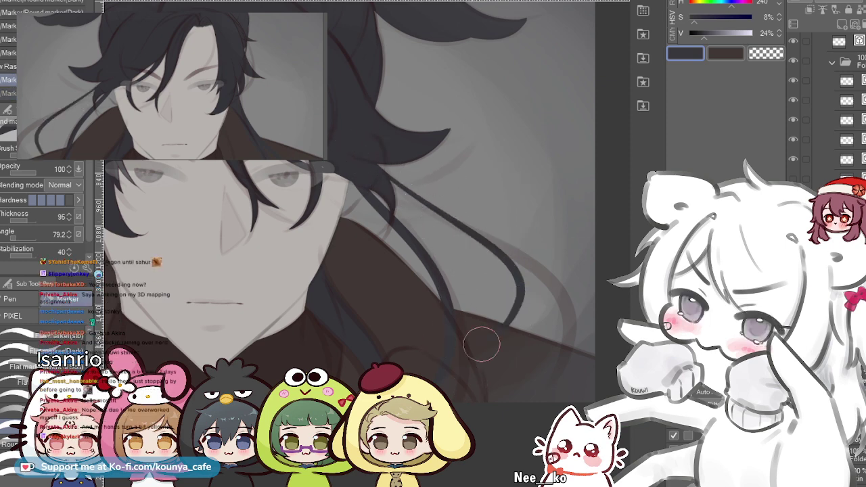
scroll(481, 338, down, 2)
drag(444, 262, 478, 267)
key(ctrl+z)
- Paint a thin loose strand curving outward from the hair tips beside the cheek and back in over the shoulder
mouse_move(435, 190)
mouse_down()
mouse_move(539, 285)
mouse_move(545, 328)
mouse_up()
key(ctrl+z)
mouse_move(423, 185)
mouse_down()
mouse_move(463, 236)
mouse_move(579, 336)
mouse_up()
key(ctrl+z)
mouse_move(423, 188)
mouse_down()
mouse_move(528, 291)
mouse_move(534, 312)
mouse_up()
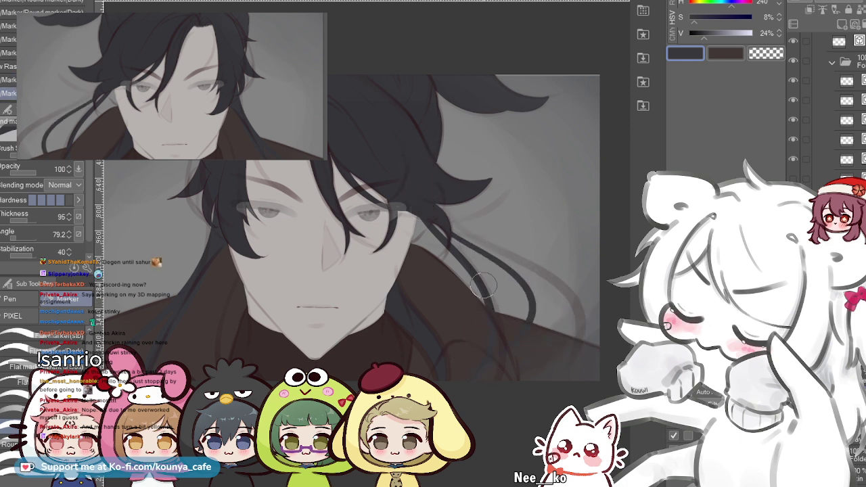
- Close off the gap between the cheek and the collar strand with a marker line and fill it with the dark hair colour
mouse_move(405, 197)
mouse_down()
mouse_move(449, 264)
mouse_move(477, 294)
mouse_up()
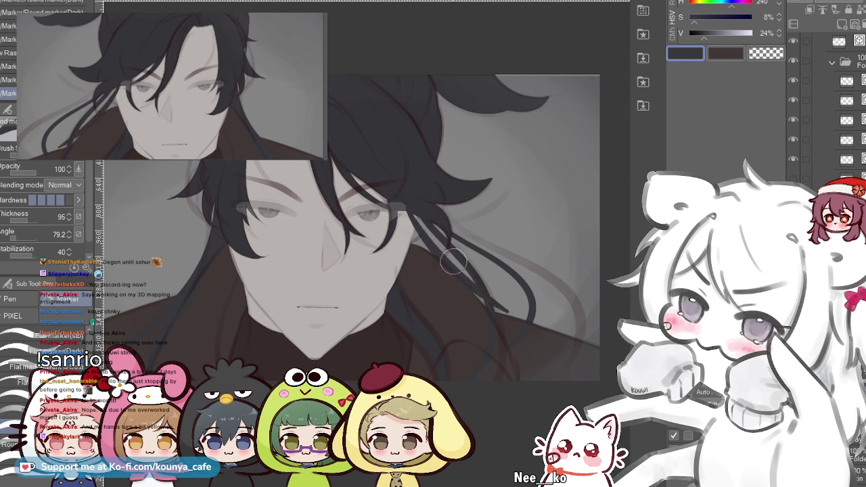
key(ctrl+z)
scroll(425, 233, up, 2)
drag(402, 218, 480, 300)
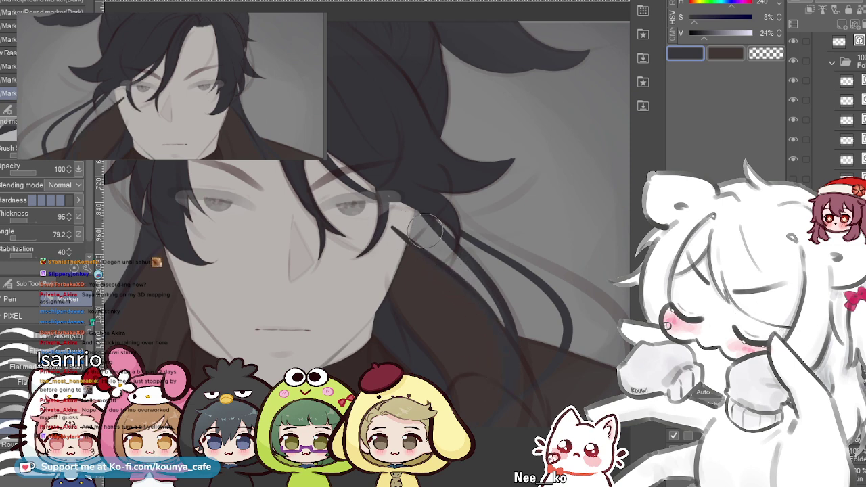
scroll(404, 234, up, 2)
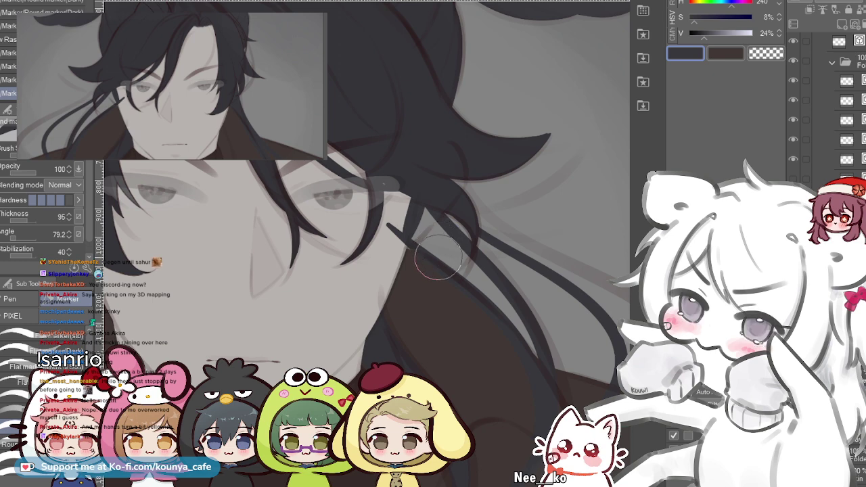
key(g)
click(461, 256)
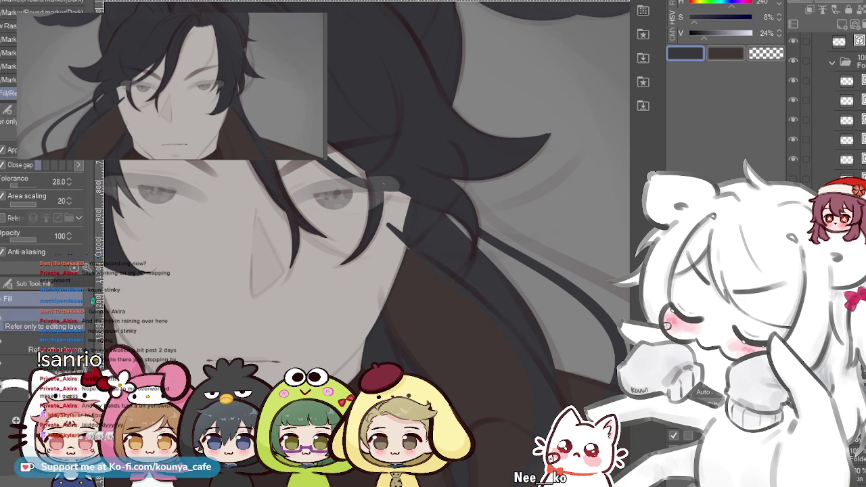
- Erase the stub of dark hair colour that sticks out over the cheek, using a smaller hard eraser
key(p)
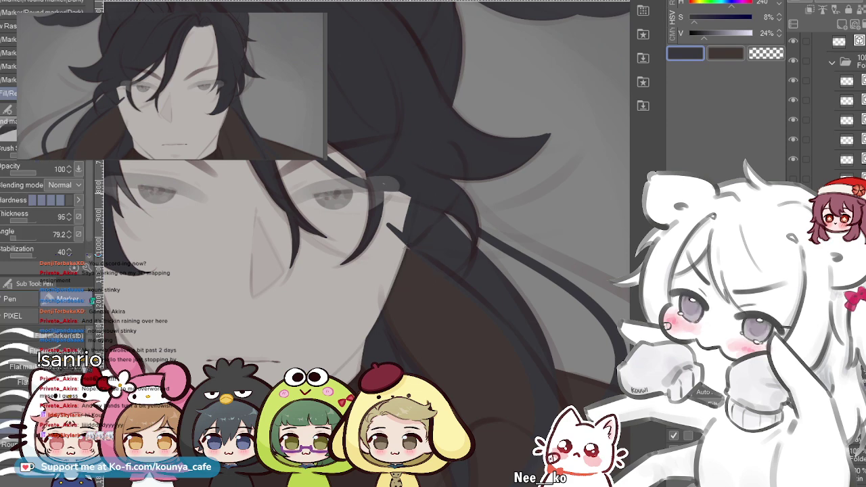
scroll(410, 194, up, 4)
drag(408, 232, 388, 182)
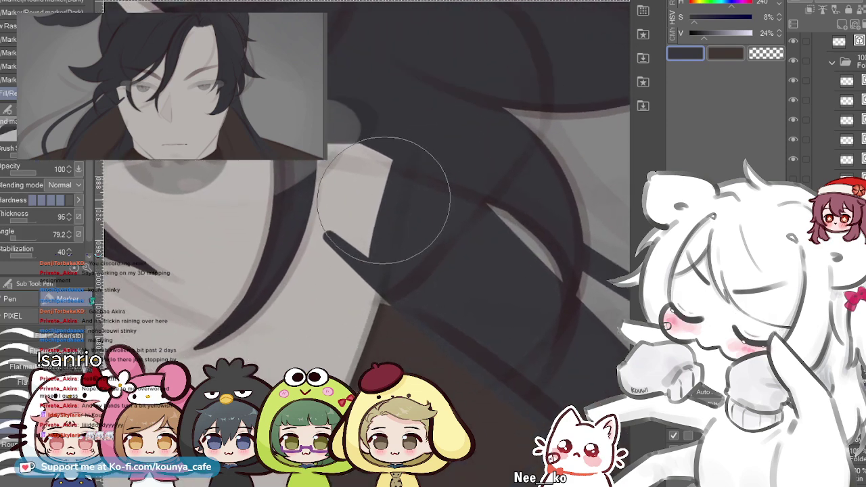
key(e)
key([)
key([)
key([)
key([)
key([)
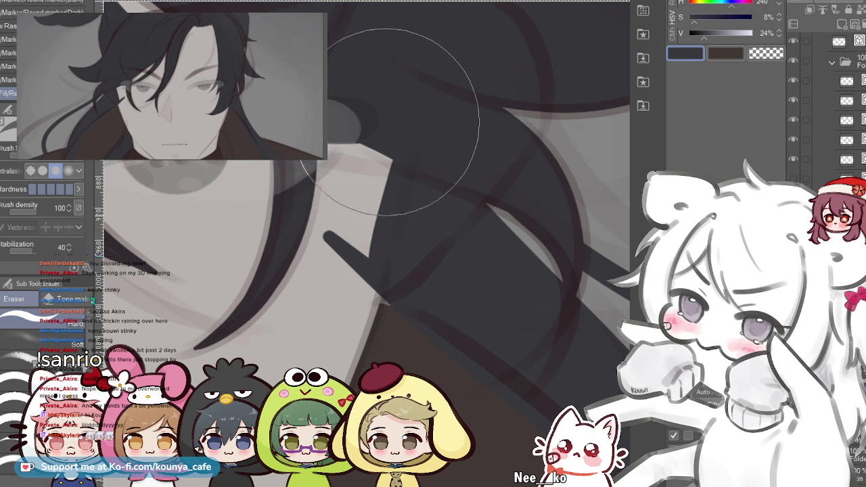
drag(301, 244, 299, 272)
drag(356, 227, 338, 271)
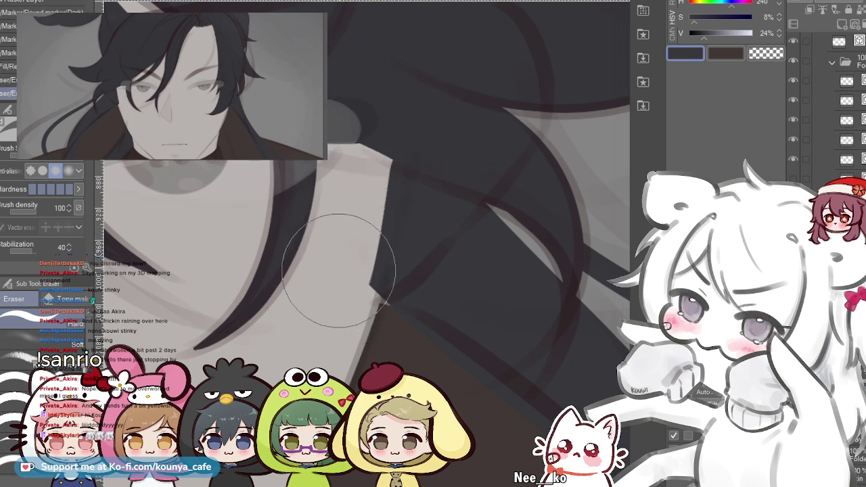
key(ctrl+z)
scroll(379, 203, up, 2)
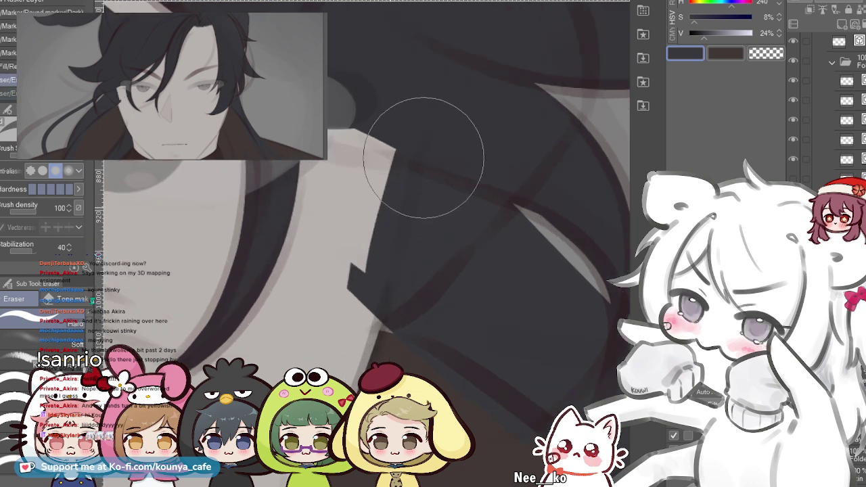
mouse_move(357, 222)
mouse_down()
mouse_move(410, 86)
mouse_move(345, 291)
mouse_up()
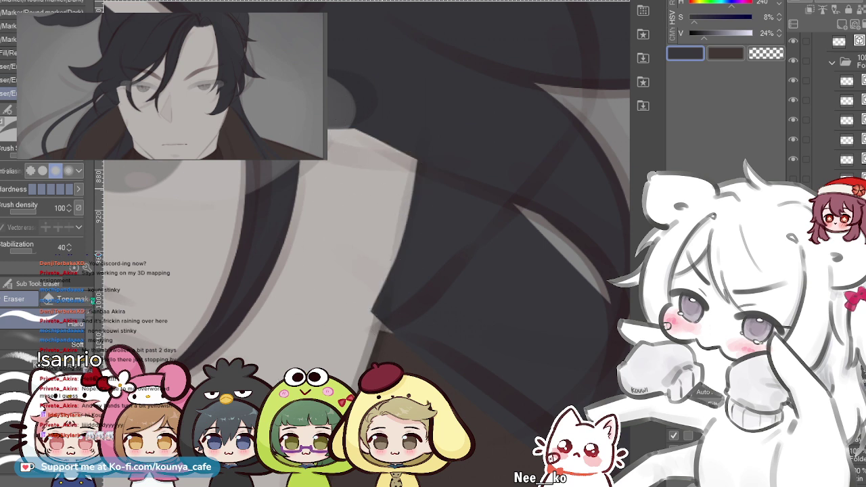
- Trim the dark fill's edge back along the side of the face with long hard eraser strokes
key(ctrl+z)
mouse_move(397, 115)
mouse_down()
mouse_move(377, 199)
mouse_move(408, 93)
mouse_move(354, 284)
mouse_up()
key(ctrl+z)
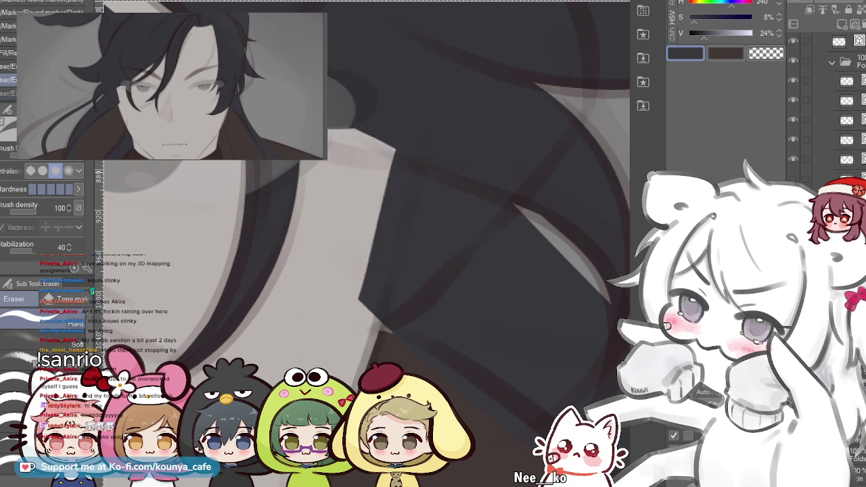
mouse_move(413, 155)
mouse_down()
mouse_move(392, 90)
mouse_move(377, 199)
mouse_move(412, 108)
mouse_move(388, 174)
mouse_up()
key(ctrl+z)
drag(417, 104, 339, 352)
drag(419, 105, 353, 318)
key(ctrl+z)
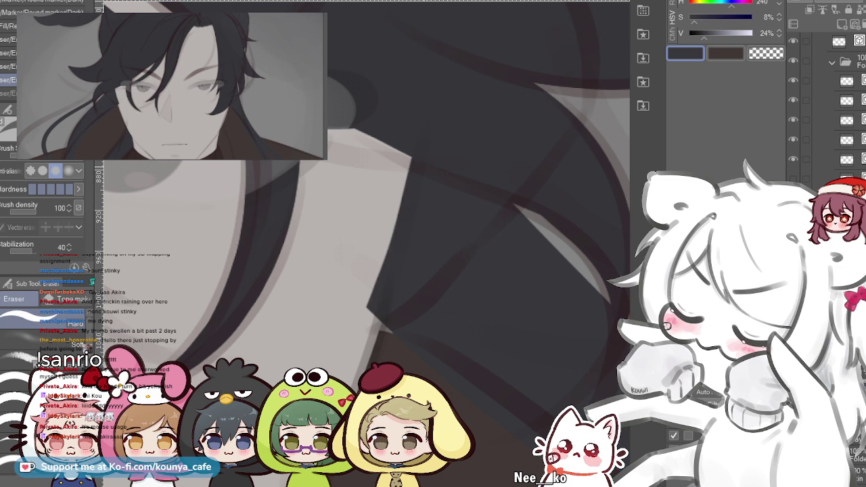
drag(418, 142, 363, 311)
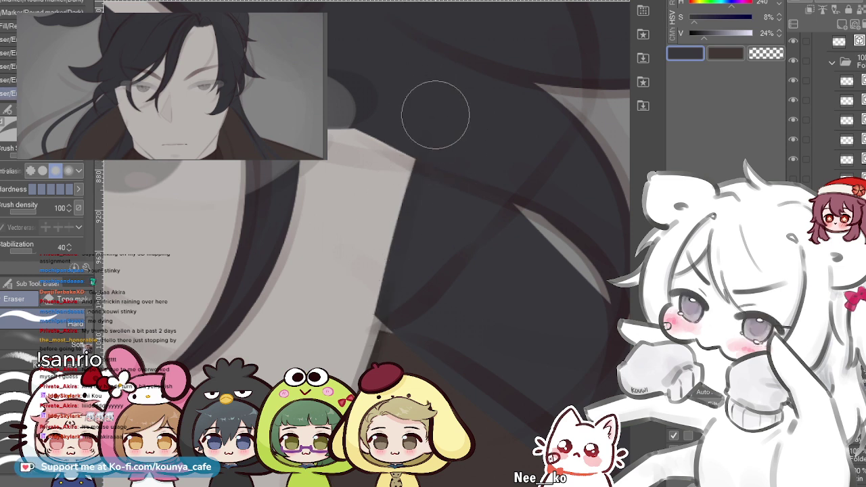
- Reduce the eraser size and clean the hair edge beside the cheek into a smooth line down to the collar
drag(429, 128, 364, 384)
key(ctrl+z)
drag(408, 155, 351, 327)
key(ctrl+z)
key([)
drag(412, 125, 363, 301)
key(ctrl+z)
drag(406, 132, 357, 323)
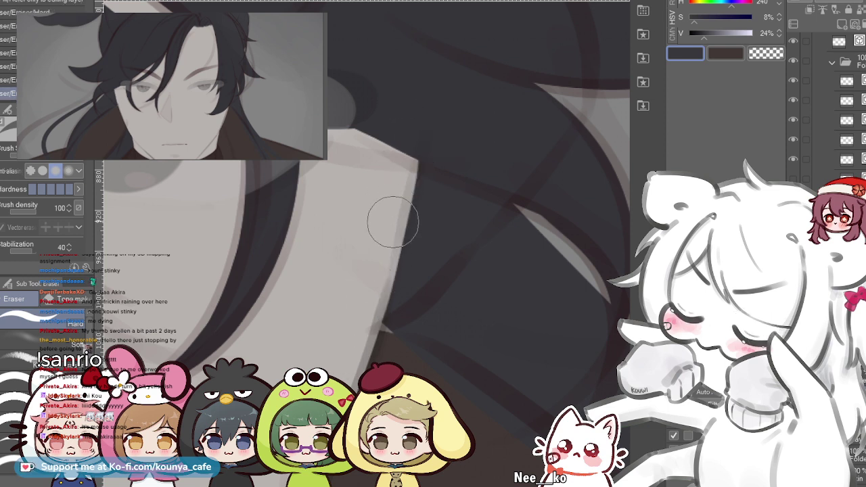
key(ctrl+z)
drag(420, 129, 402, 200)
key(ctrl+z)
drag(414, 114, 400, 220)
- Try to thicken the outward-curving loose strand with marker strokes where it leaves the hair tips
scroll(425, 140, down, 6)
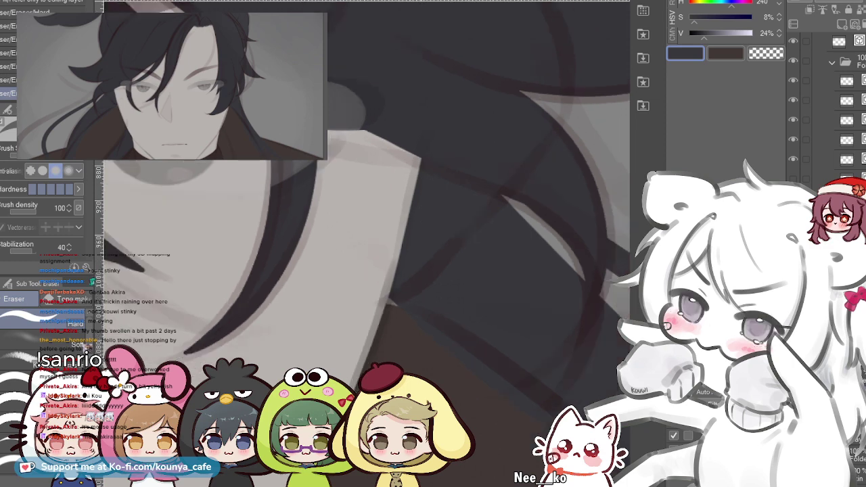
drag(412, 262, 444, 299)
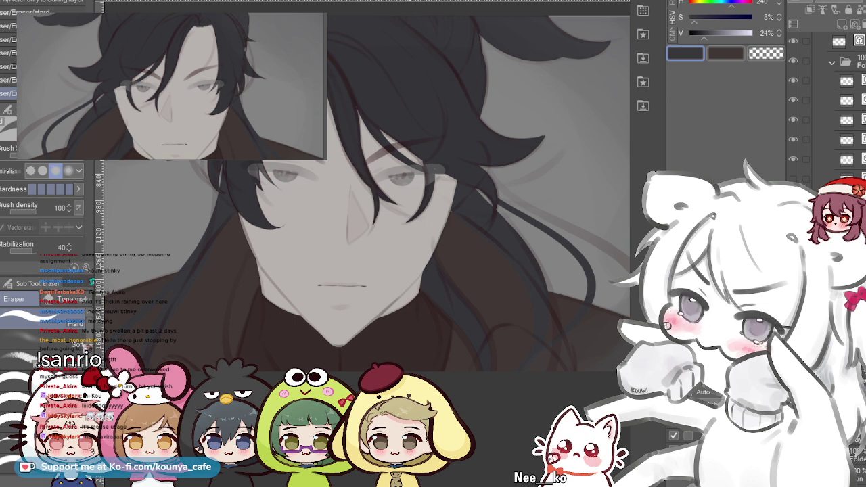
scroll(552, 210, up, 2)
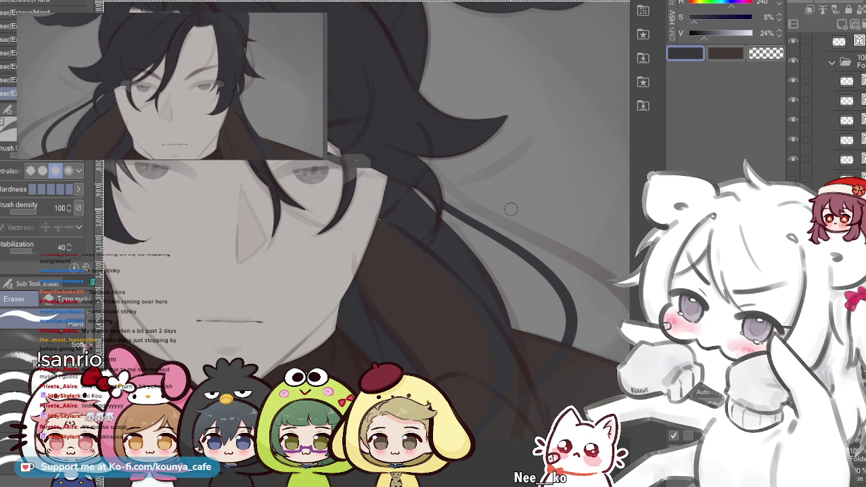
key(p)
mouse_move(406, 175)
mouse_down()
mouse_move(498, 229)
mouse_move(387, 161)
mouse_move(455, 227)
mouse_up()
key(ctrl+z)
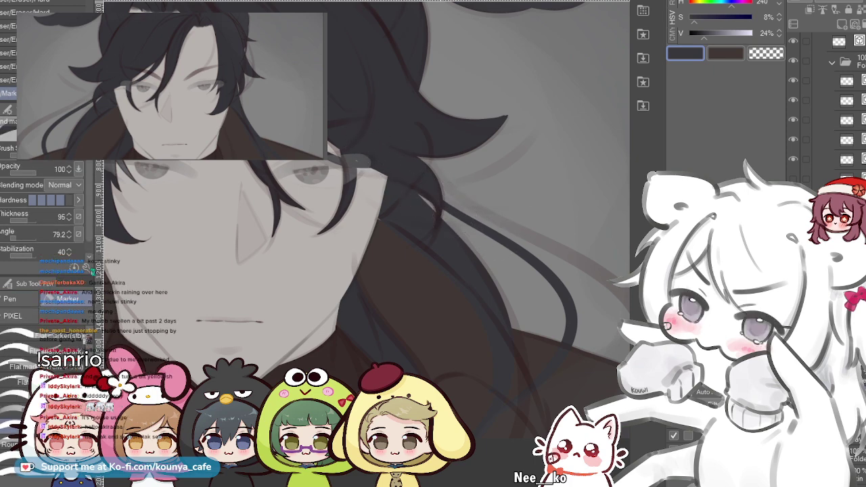
key(ctrl+z)
drag(381, 157, 470, 220)
key(ctrl+z)
drag(381, 158, 474, 224)
key(ctrl+z)
- Blend the root of the outward-curving loose strand into the hair tips with marker strokes
drag(381, 158, 503, 238)
drag(418, 191, 506, 237)
drag(399, 158, 503, 235)
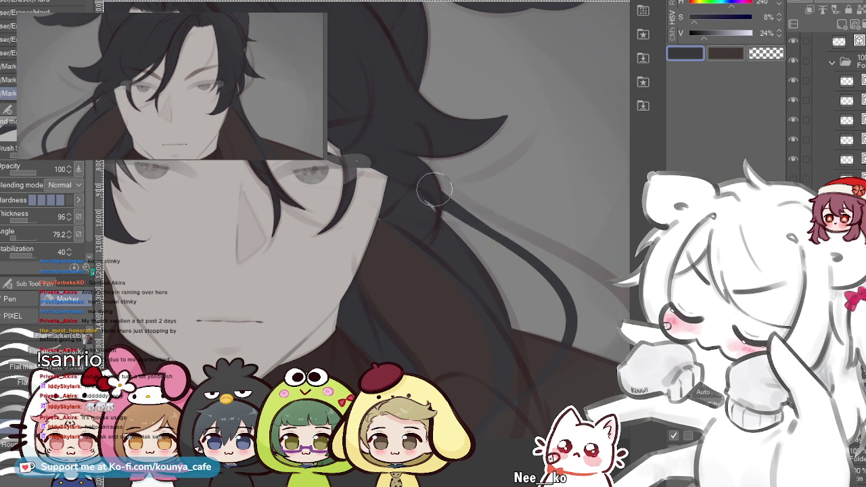
key(ctrl+z)
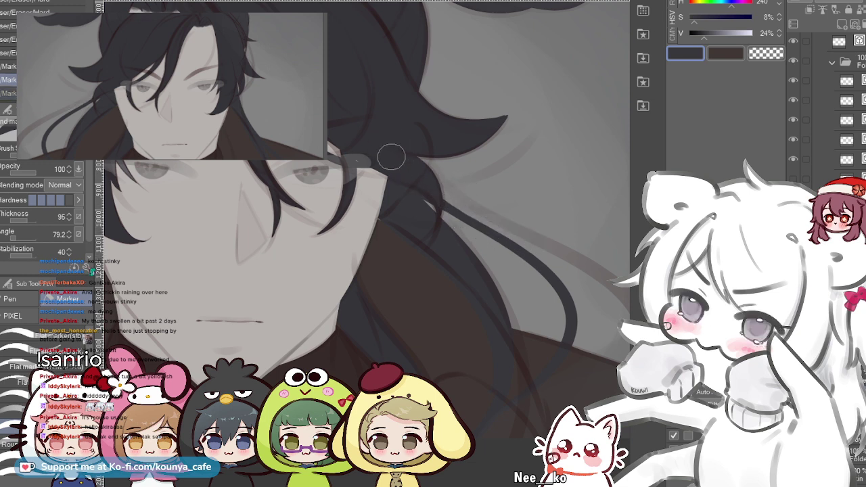
key(ctrl+z)
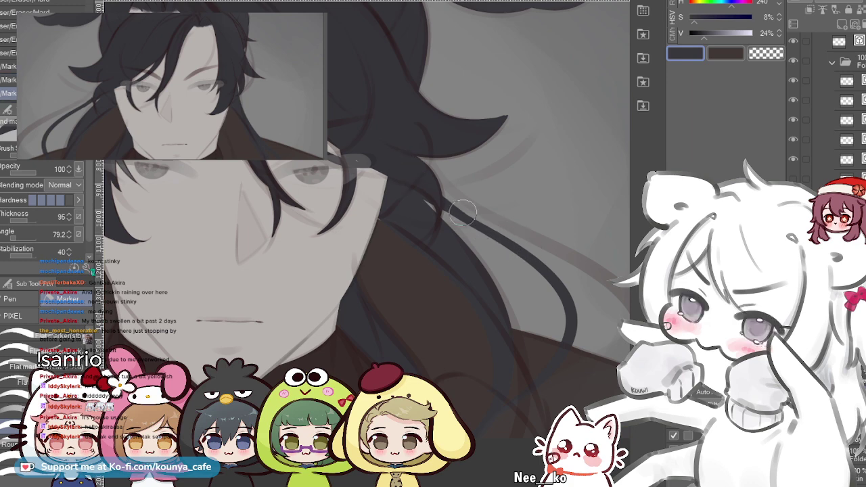
- Try to paint a thin second strand alongside the outward-curving loose strand above the shoulder
scroll(472, 216, down, 3)
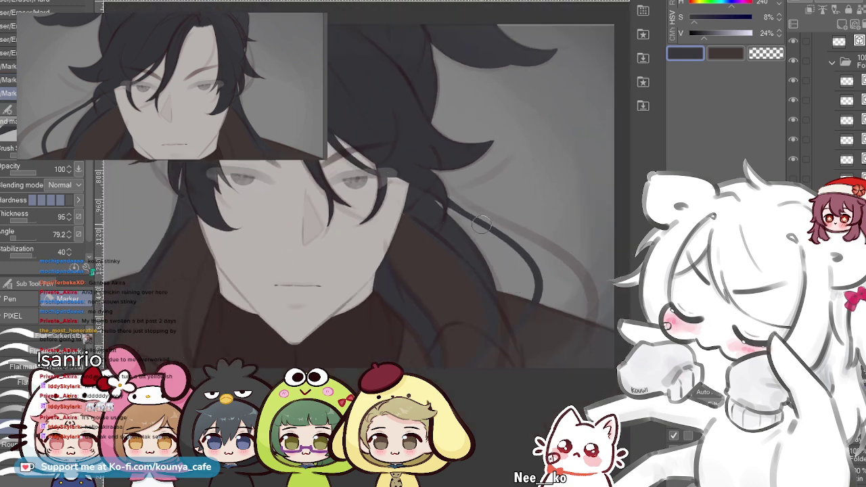
mouse_move(447, 192)
mouse_down()
mouse_move(529, 238)
mouse_move(552, 304)
mouse_up()
key(ctrl+z)
drag(475, 216, 522, 315)
key(ctrl+z)
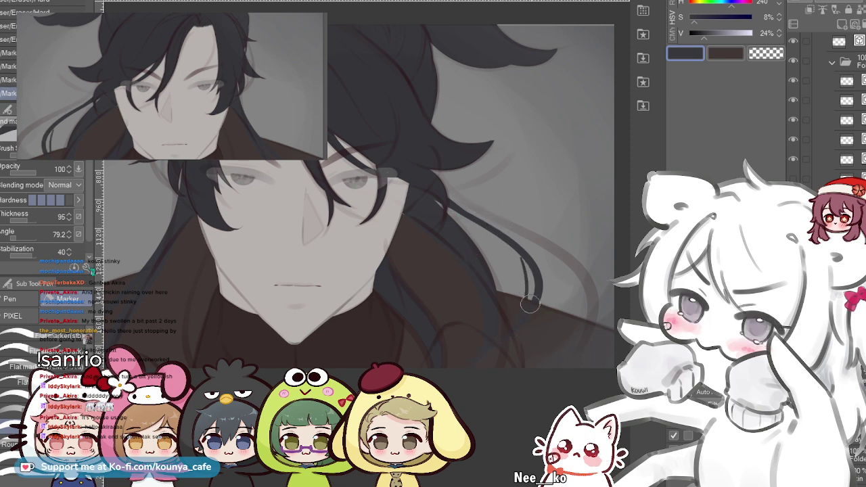
key(ctrl+z)
scroll(513, 237, up, 2)
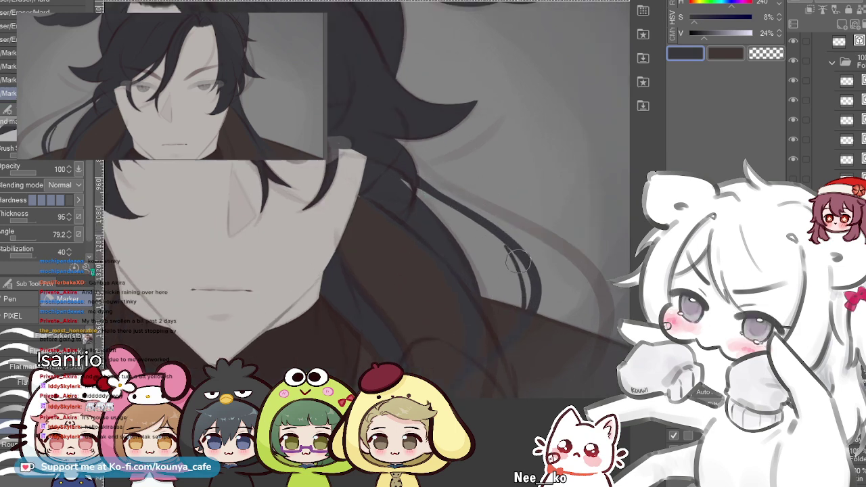
key(ctrl+y)
key(ctrl+z)
- Lower the marker's stabilization to 35 and check the loose-hair layer's painted extent with a temporary selection
click(69, 254)
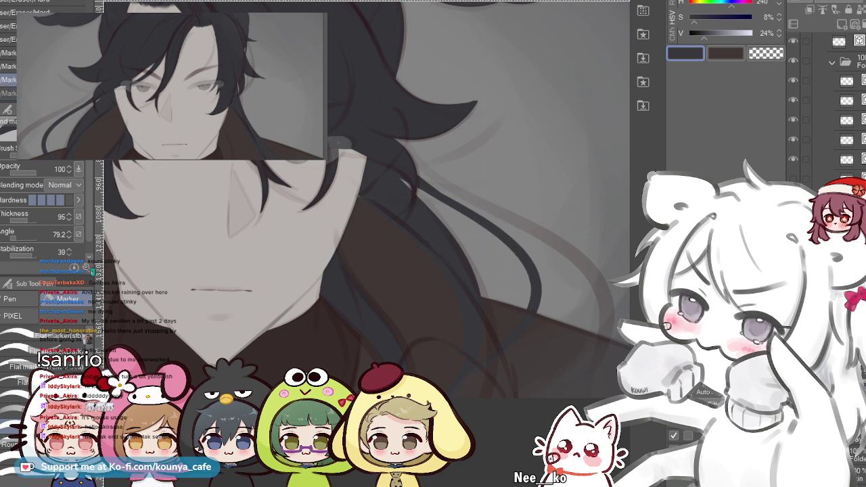
click(69, 255)
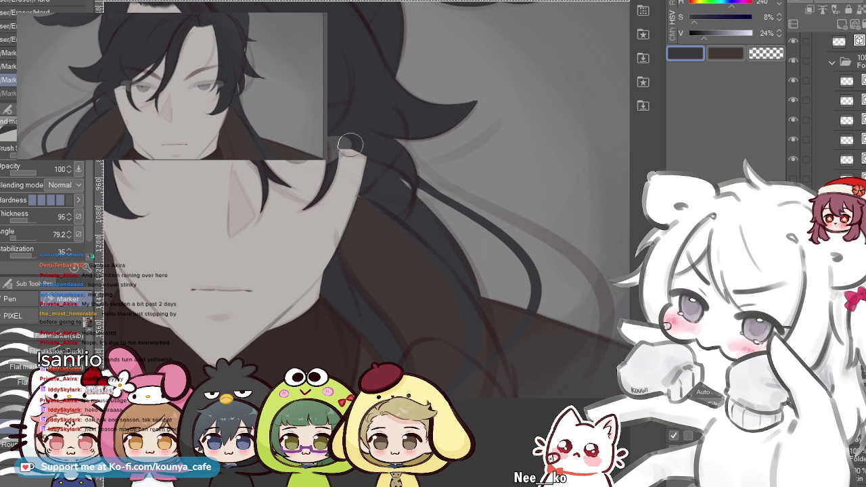
drag(406, 203, 416, 217)
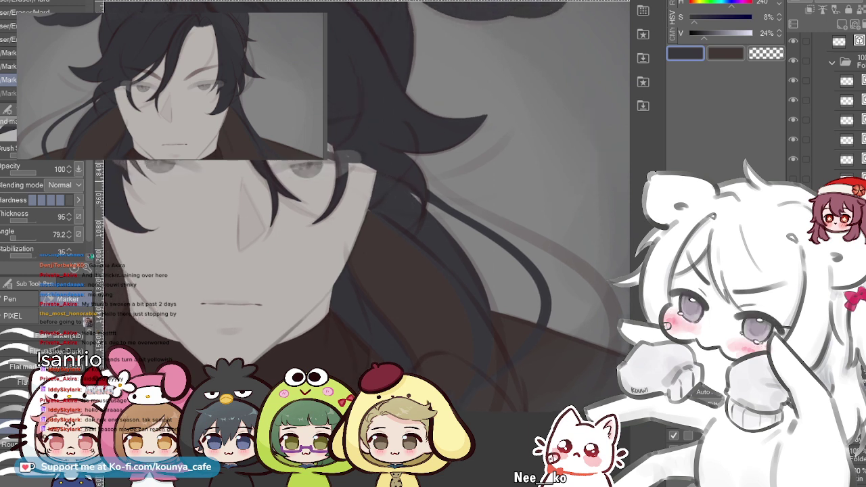
ctrl+click(846, 198)
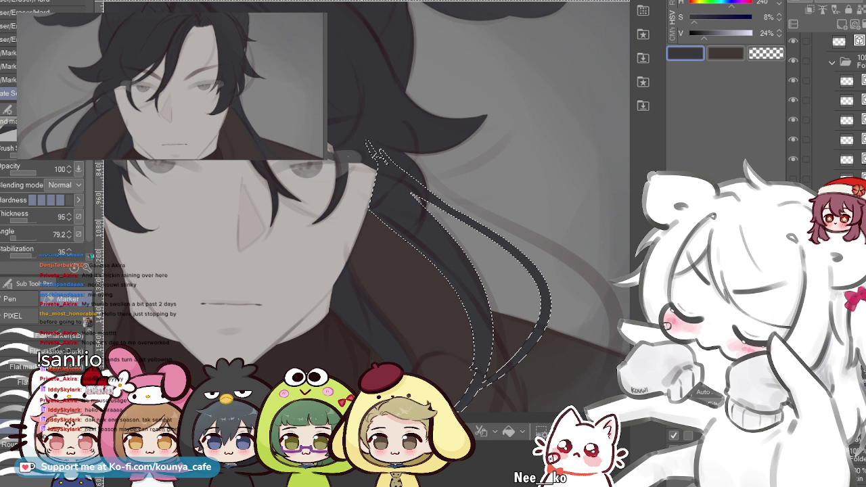
key(ctrl+d)
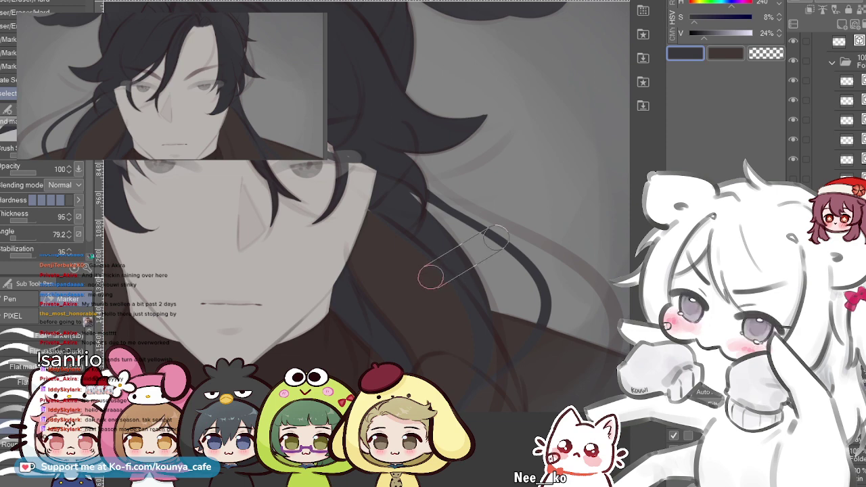
- Mirror the canvas horizontally and sketch a loose strand from the opposite cheek hair down over the coat shoulder
key(shift+h)
scroll(460, 224, down, 2)
drag(565, 212, 456, 231)
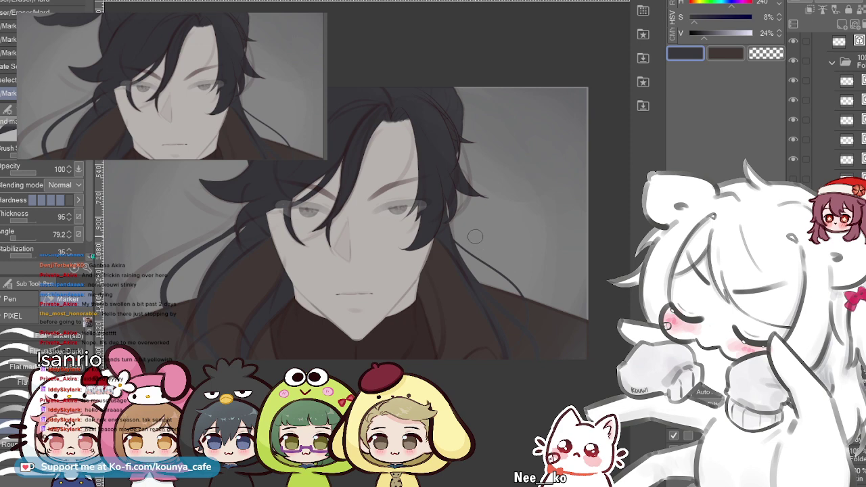
drag(439, 184, 494, 383)
key(ctrl+z)
drag(444, 211, 510, 294)
key(ctrl+z)
drag(442, 210, 504, 298)
key(ctrl+y)
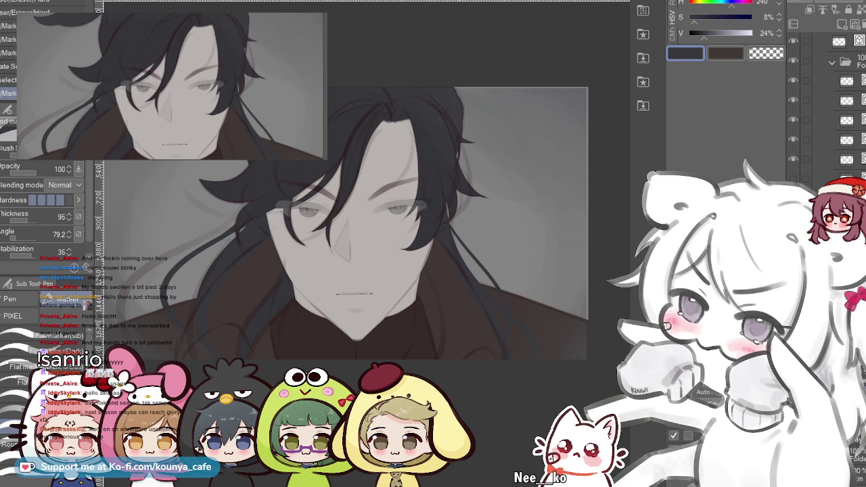
- Rework the loose strand into a single curved stroke running from behind the cheek hair to the shoulder
scroll(514, 234, up, 1)
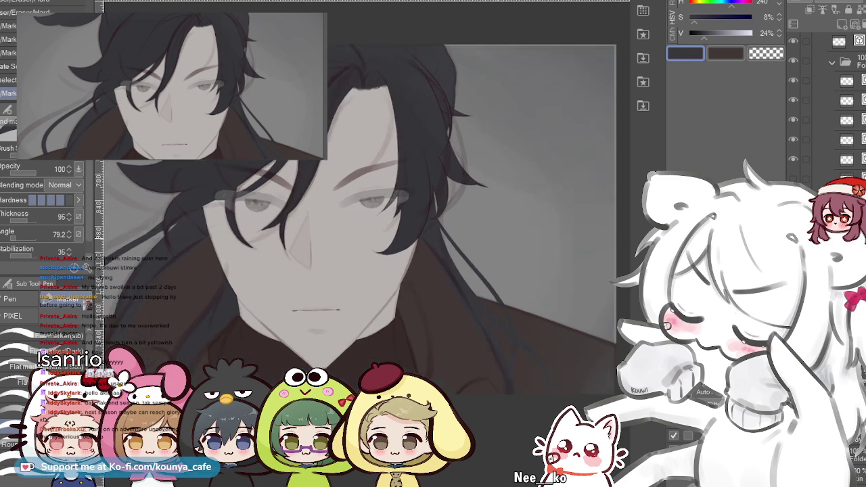
key(ctrl+z)
drag(425, 170, 514, 317)
key(ctrl+z)
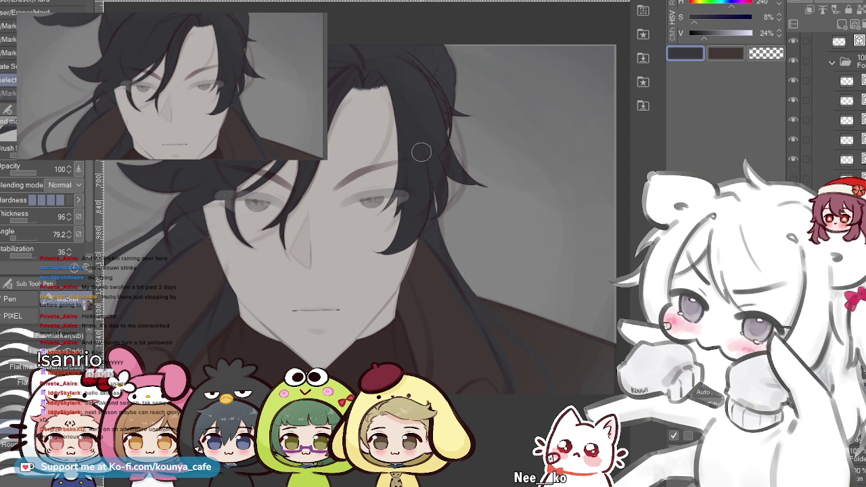
key(ctrl+y)
key(ctrl+z)
key(ctrl+y)
key(ctrl+z)
drag(435, 220, 479, 318)
key(ctrl+z)
key(ctrl+y)
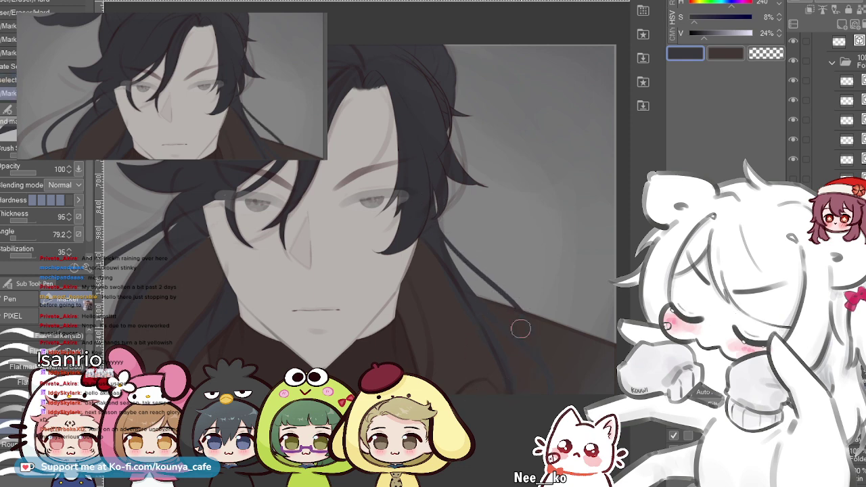
- Try to add another thin strand beside the loose strand behind the cheek hair
scroll(455, 238, up, 2)
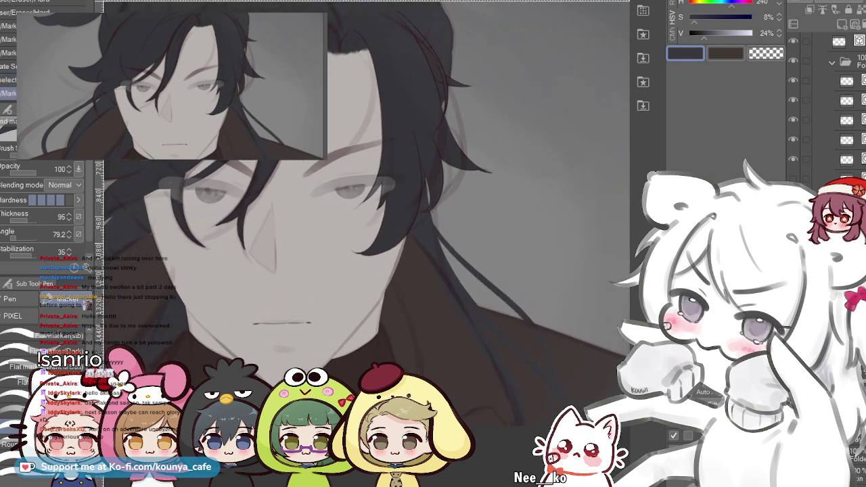
mouse_move(422, 152)
mouse_down()
mouse_move(482, 282)
mouse_move(478, 272)
mouse_up()
key(ctrl+z)
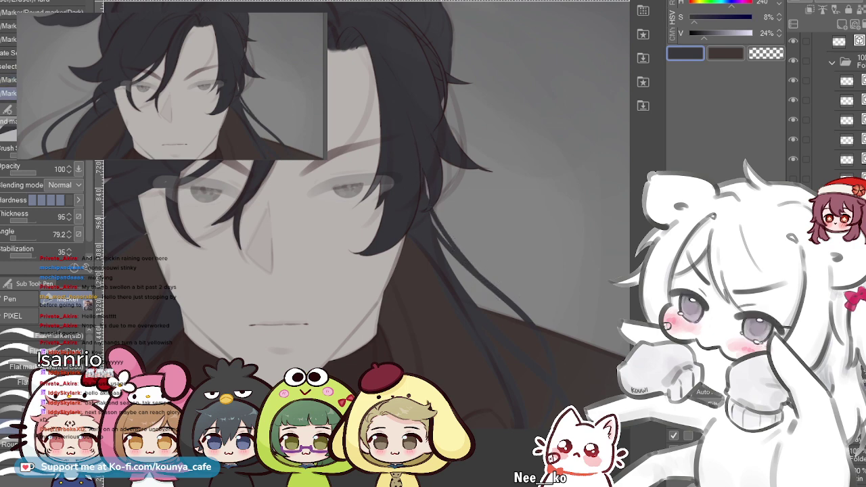
scroll(455, 238, up, 2)
key(ctrl+z)
mouse_move(414, 151)
mouse_down()
mouse_move(433, 224)
mouse_move(492, 276)
mouse_up()
key(ctrl+z)
- Thicken the loose strand's root with marker strokes where it leaves the hair behind the cheek
drag(426, 207, 492, 287)
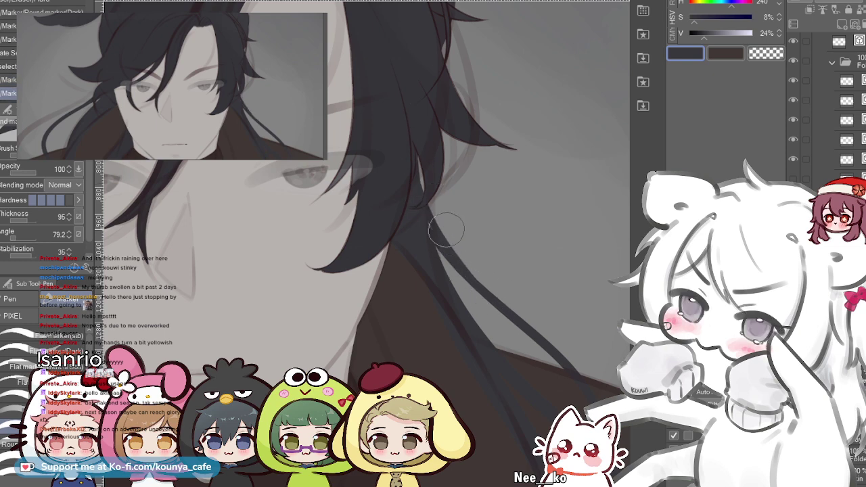
drag(416, 201, 434, 234)
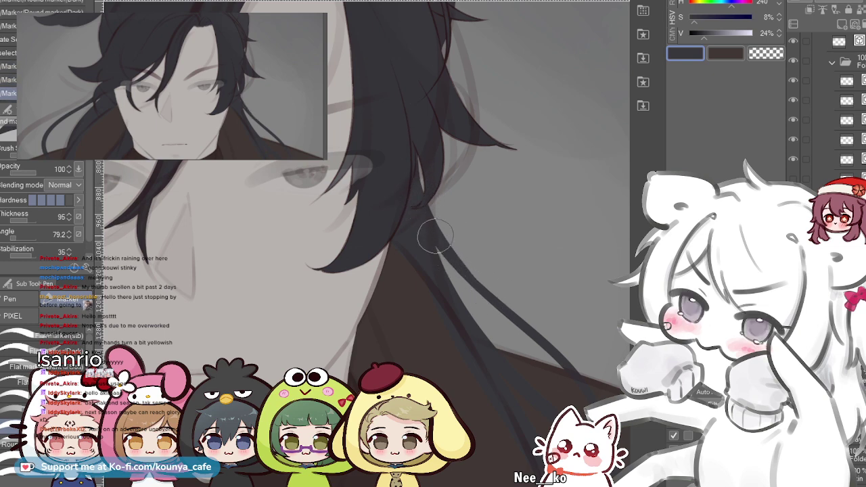
scroll(423, 196, down, 3)
- Move the new raster layer lower in the layer stack and sample the pale skin colour from the face
drag(276, 236, 290, 258)
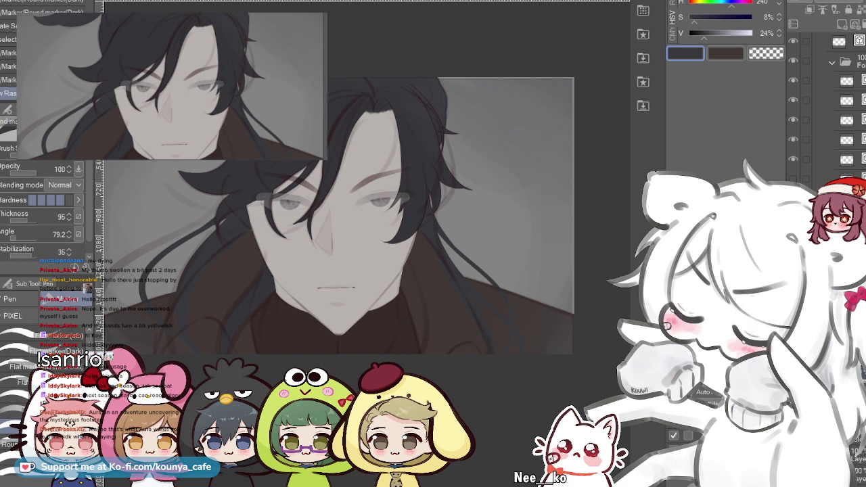
drag(857, 355, 856, 378)
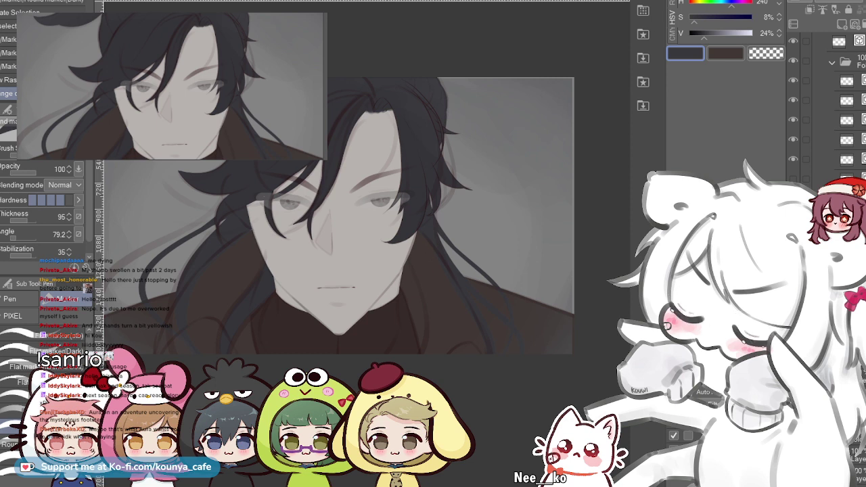
alt+click(352, 264)
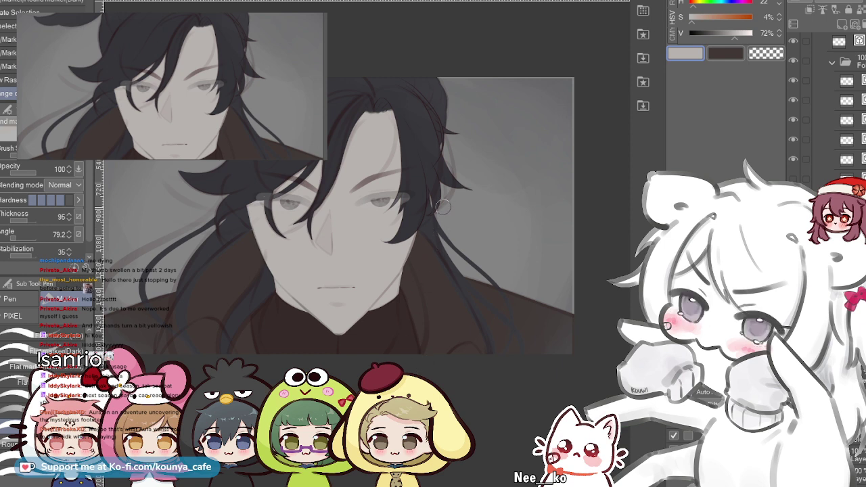
scroll(238, 217, up, 6)
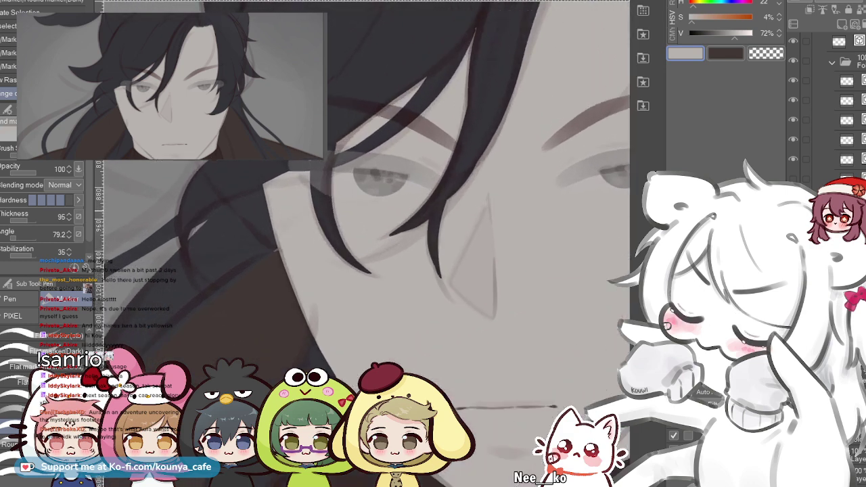
scroll(271, 196, up, 4)
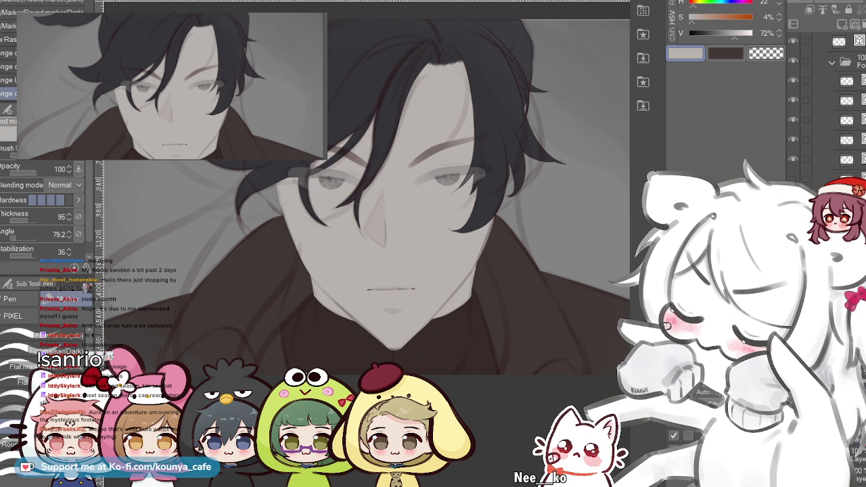
- Undo the last layer change to restore the dark loose hair around the collar
scroll(827, 108, down, 2)
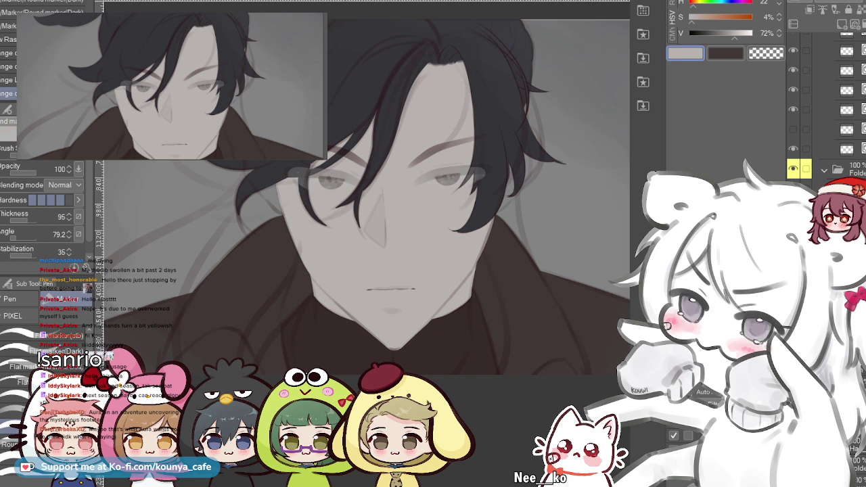
scroll(826, 108, down, 3)
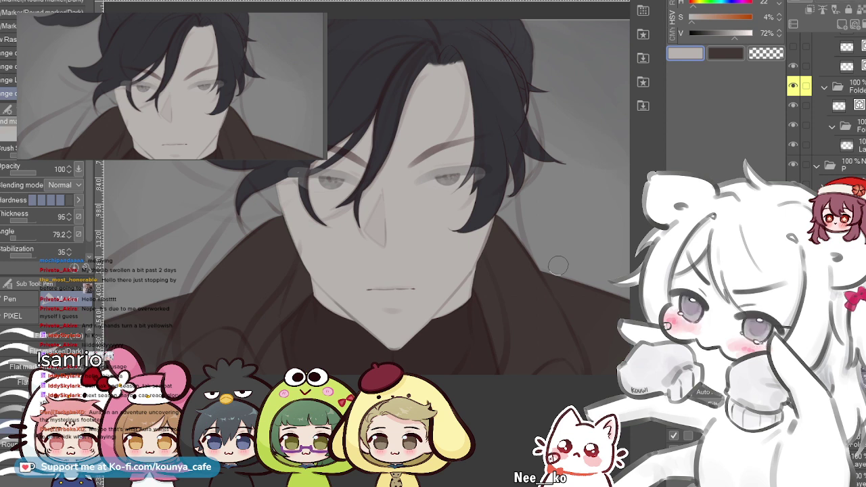
key(ctrl+z)
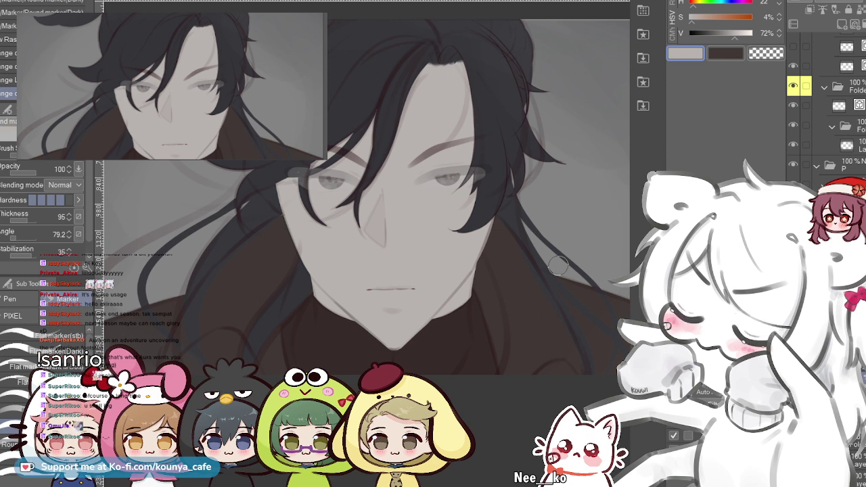
- Lower the opacity of the front hair layer so the sketch beside the eye shows through
scroll(314, 205, down, 2)
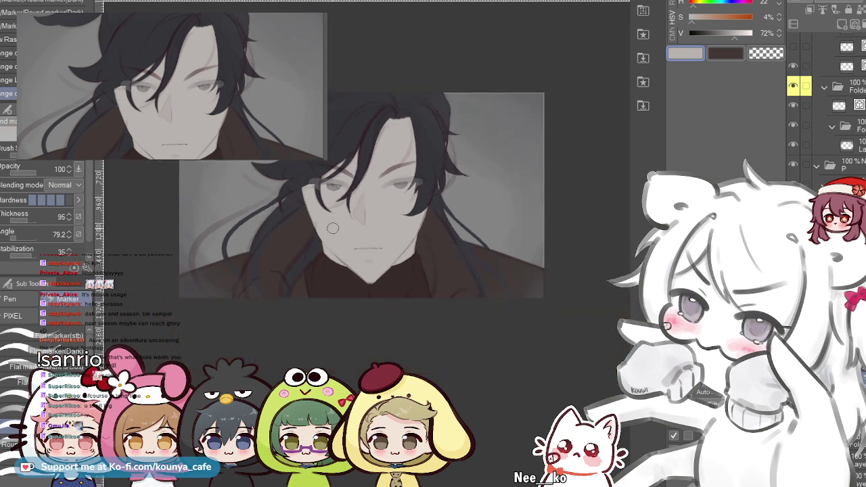
scroll(365, 203, up, 2)
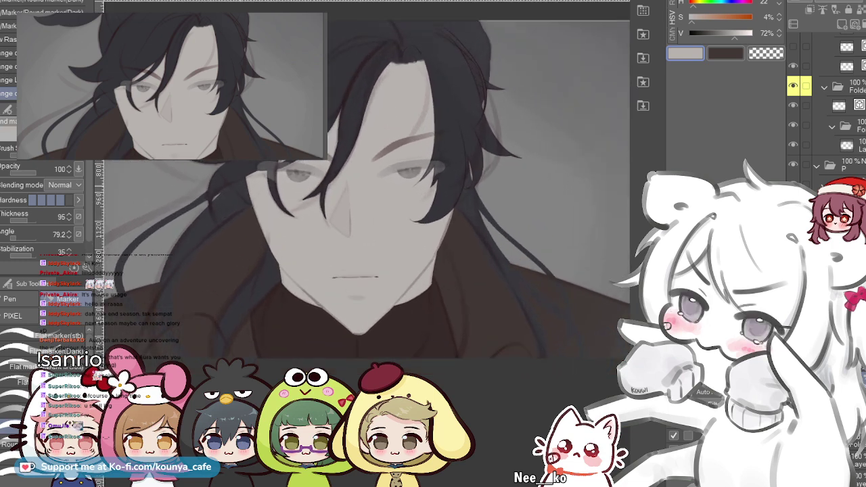
scroll(365, 203, up, 1)
scroll(305, 220, up, 3)
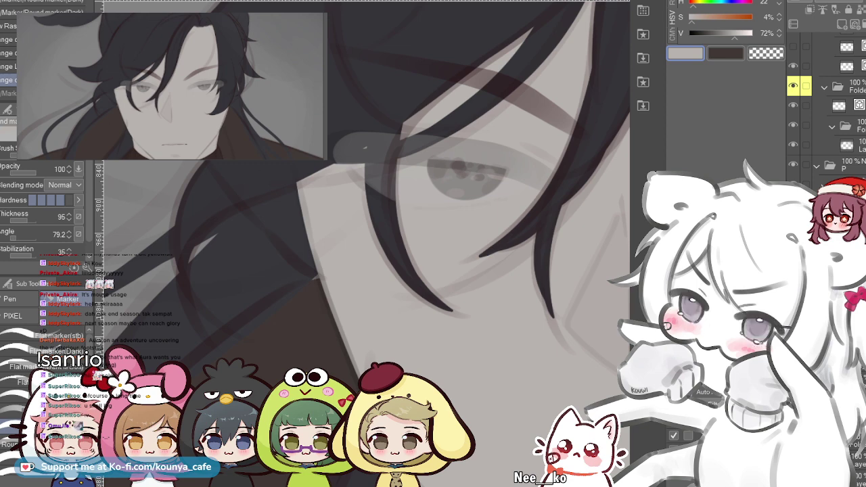
scroll(223, 137, up, 2)
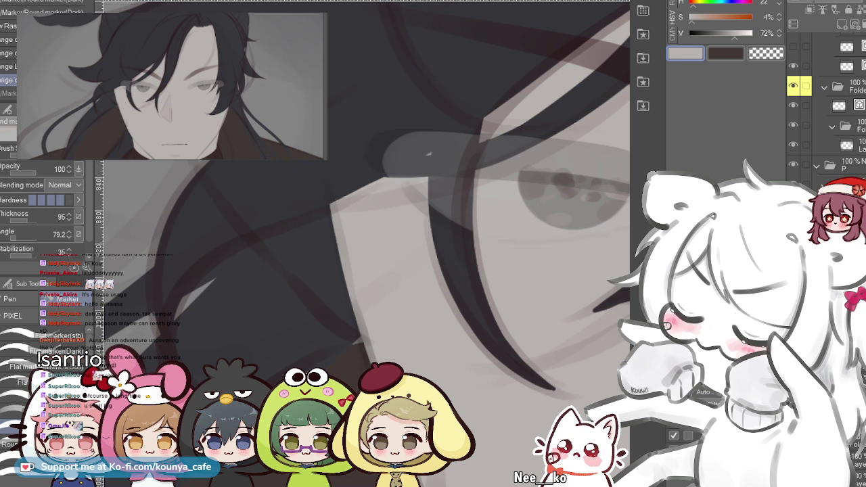
click(841, 183)
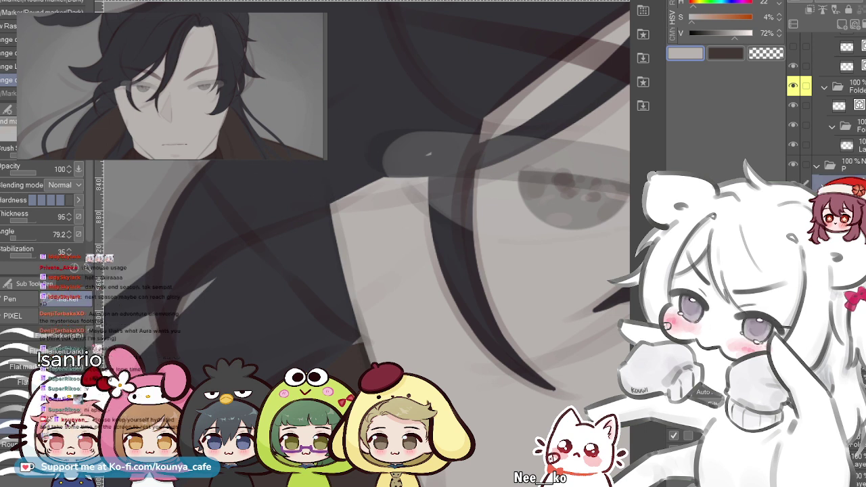
click(842, 2)
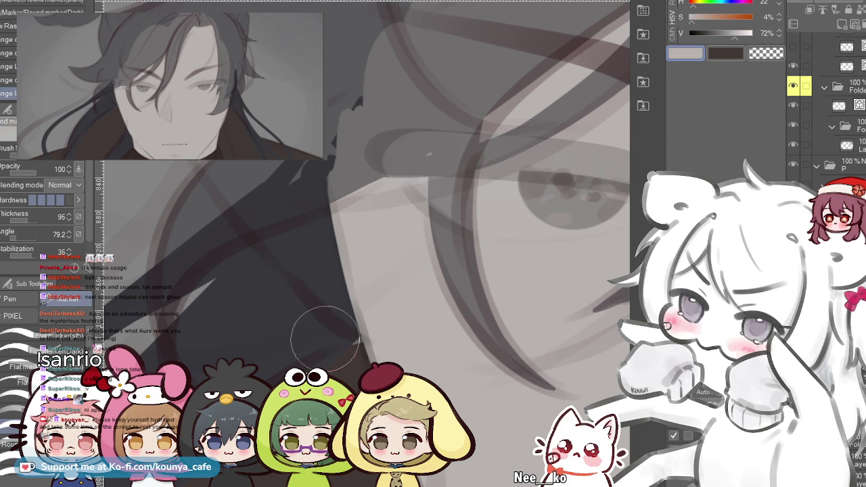
- Paint a pale skin-coloured marker stroke for the ear's outer edge, running diagonally over the dark hair toward the jaw
mouse_move(287, 78)
mouse_down()
mouse_move(310, 52)
mouse_move(321, 90)
mouse_up()
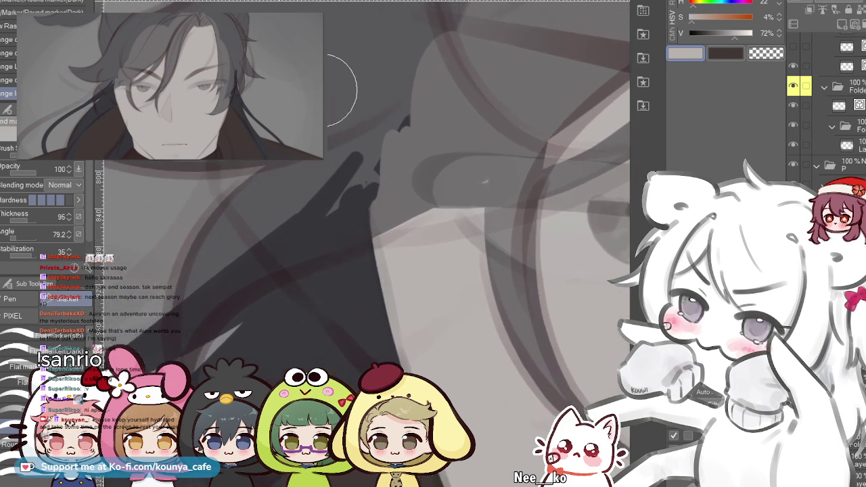
drag(237, 143, 239, 181)
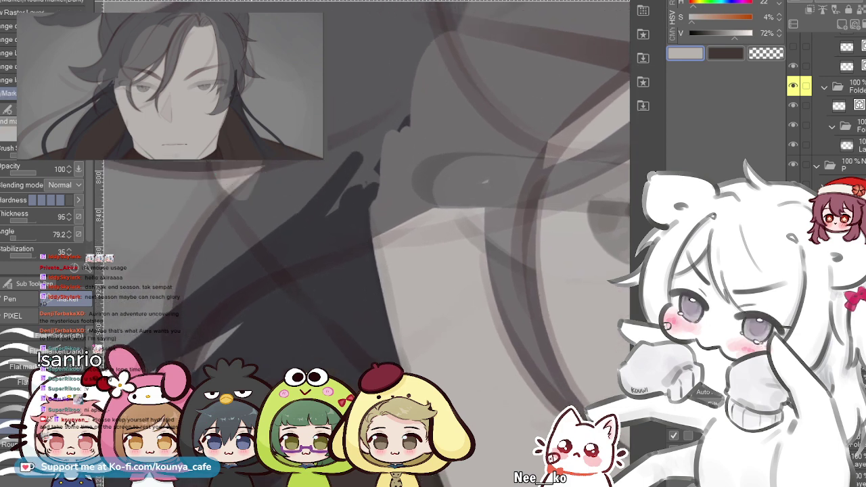
mouse_move(234, 152)
mouse_down()
mouse_move(251, 199)
mouse_move(377, 318)
mouse_up()
key(ctrl+z)
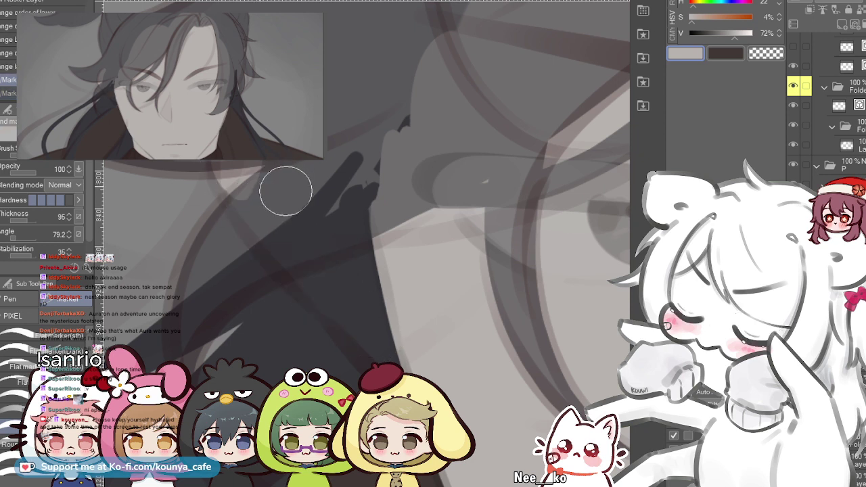
drag(223, 196, 382, 341)
mouse_move(290, 269)
mouse_down()
mouse_move(351, 328)
mouse_move(288, 267)
mouse_move(339, 315)
mouse_move(408, 353)
mouse_up()
key(ctrl+z)
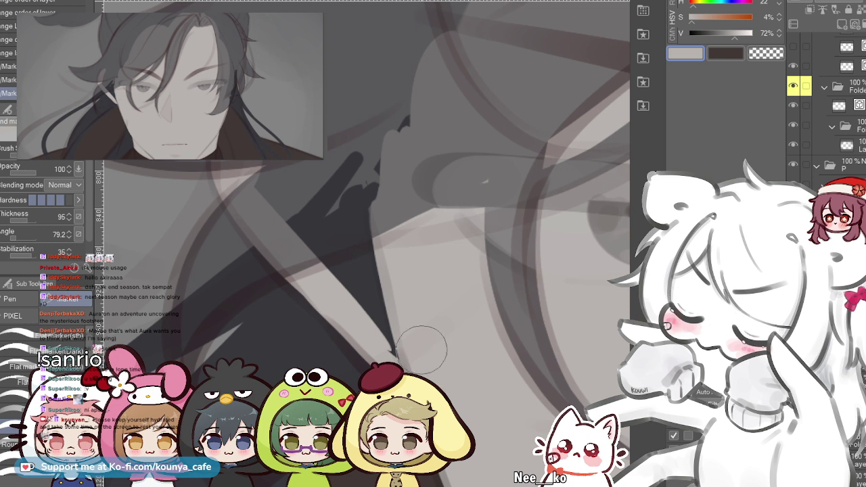
- Try to carry the ear's lower edge into the jaw with repeated pale marker strokes
drag(335, 310, 413, 376)
key(ctrl+z)
mouse_move(312, 296)
mouse_down()
mouse_move(335, 321)
mouse_move(443, 376)
mouse_up()
key(ctrl+z)
mouse_move(309, 296)
mouse_down()
mouse_move(390, 363)
mouse_move(453, 383)
mouse_up()
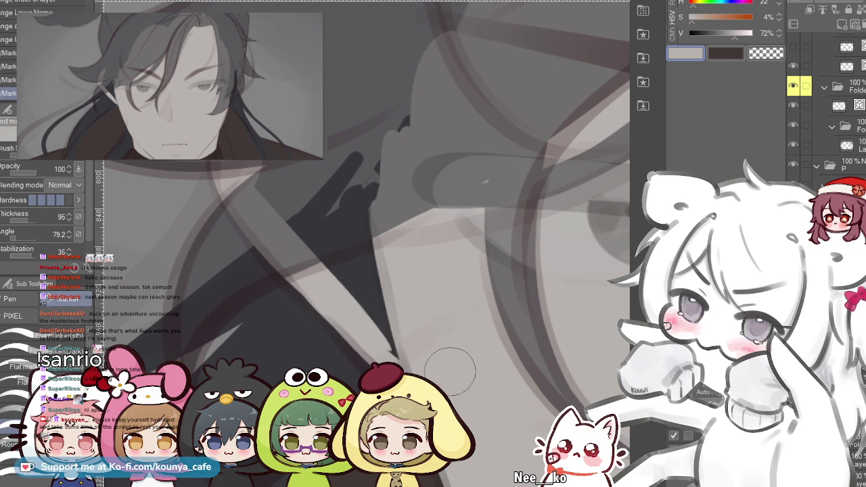
key(ctrl+z)
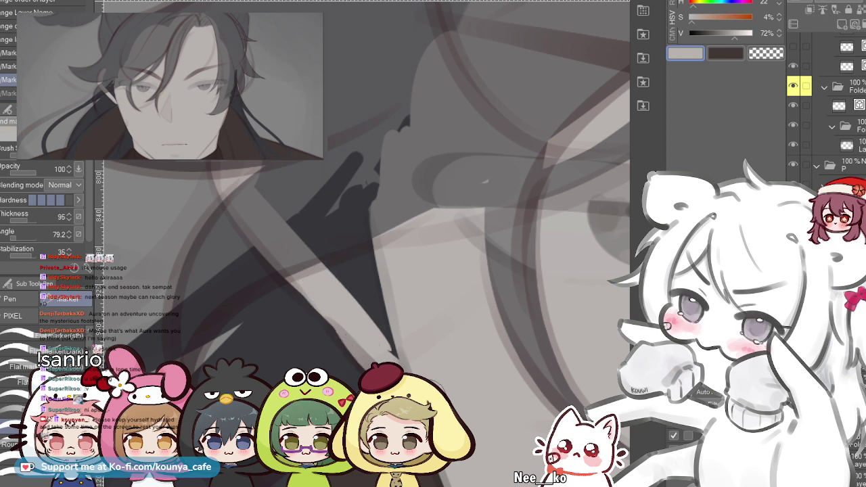
key(ctrl+y)
key(ctrl+z)
mouse_move(319, 303)
mouse_down()
mouse_move(350, 338)
mouse_move(437, 378)
mouse_up()
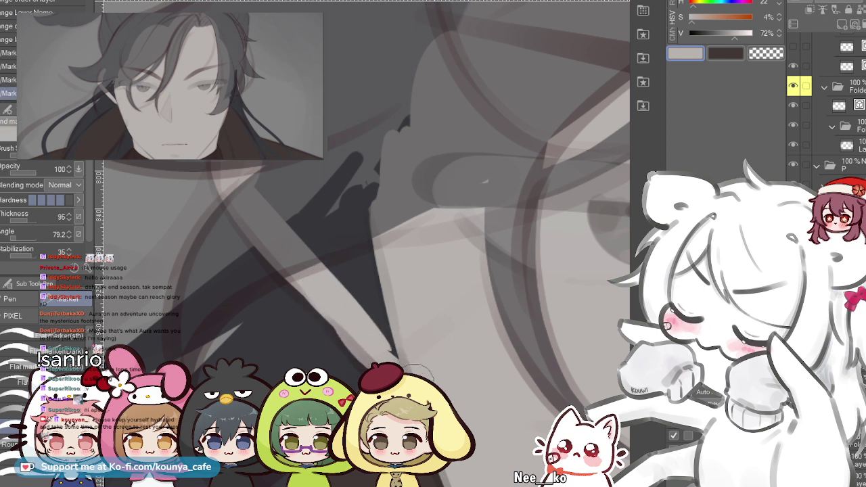
key(ctrl+z)
- Join the lower end of the ear's outer edge to the jaw with overlapping skin-coloured marker strokes
drag(324, 307, 438, 381)
mouse_move(352, 340)
mouse_down()
mouse_move(379, 359)
mouse_move(412, 368)
mouse_up()
scroll(393, 352, up, 3)
key(ctrl+z)
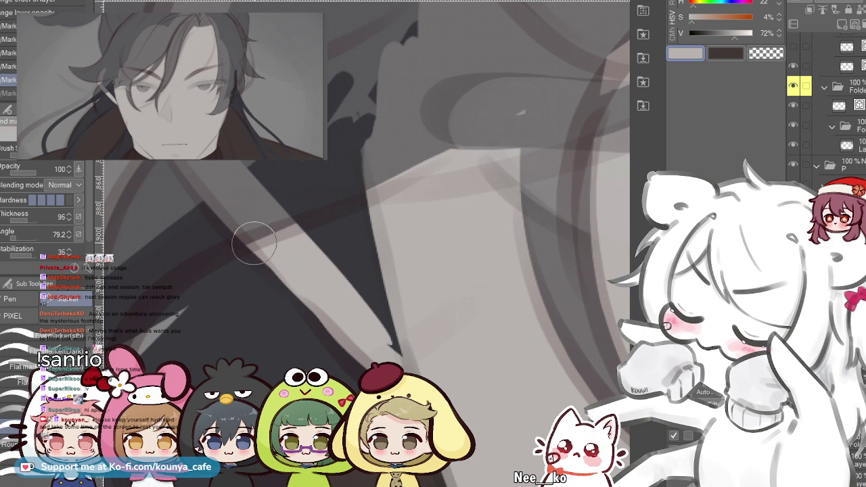
key(ctrl+y)
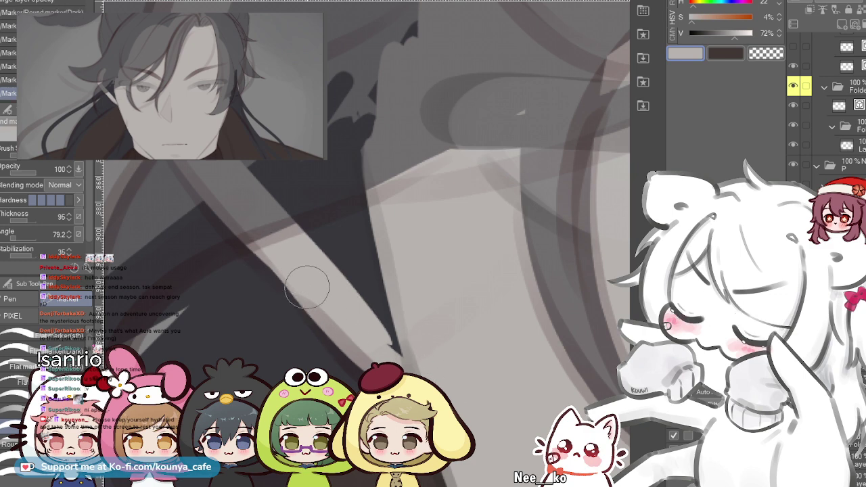
- Outline the ear's upper curve and inner side along the hair, and fill the enclosed shape with the skin colour
scroll(307, 287, down, 3)
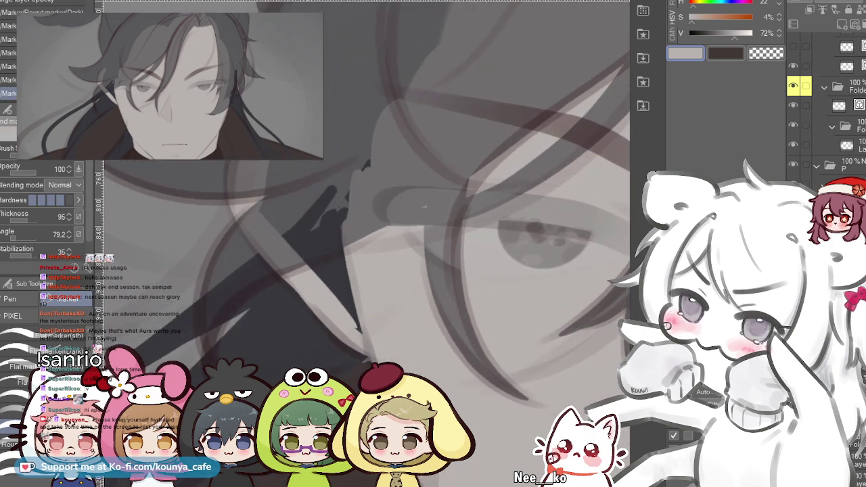
drag(346, 111, 361, 191)
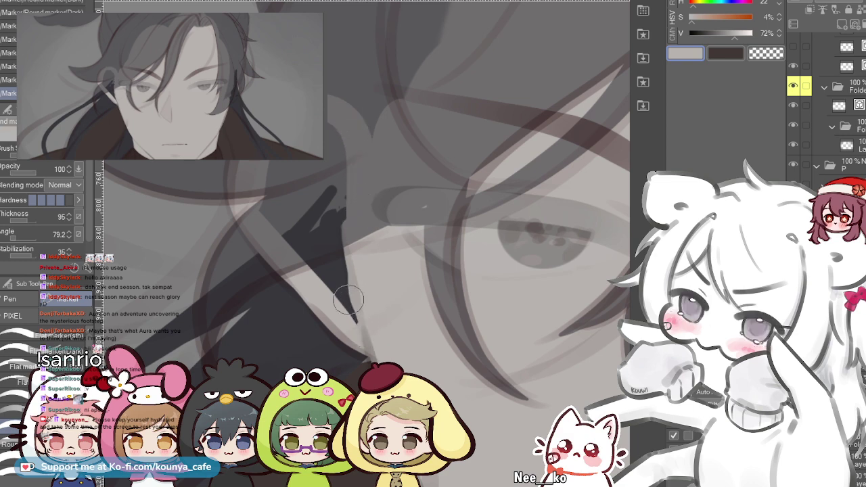
key(g)
key(g)
click(327, 259)
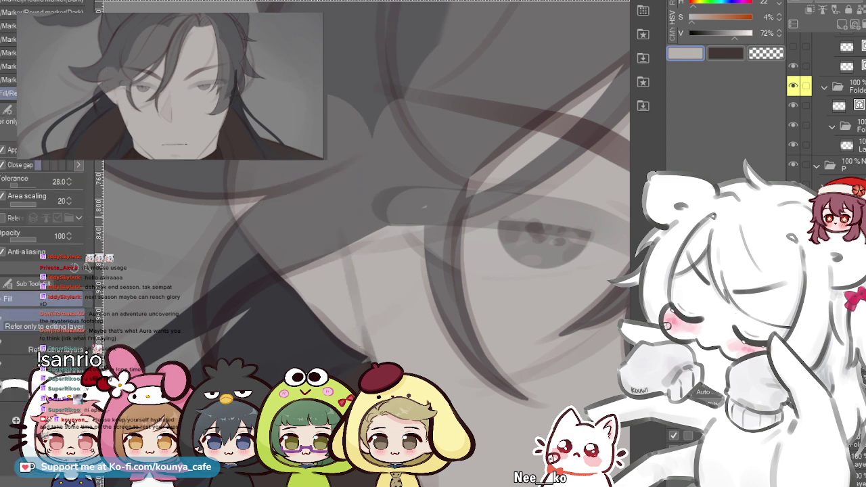
- Mirror the canvas view to check the filled ear, and bring up the opposite side of the face with the marker active
key(p)
key(h)
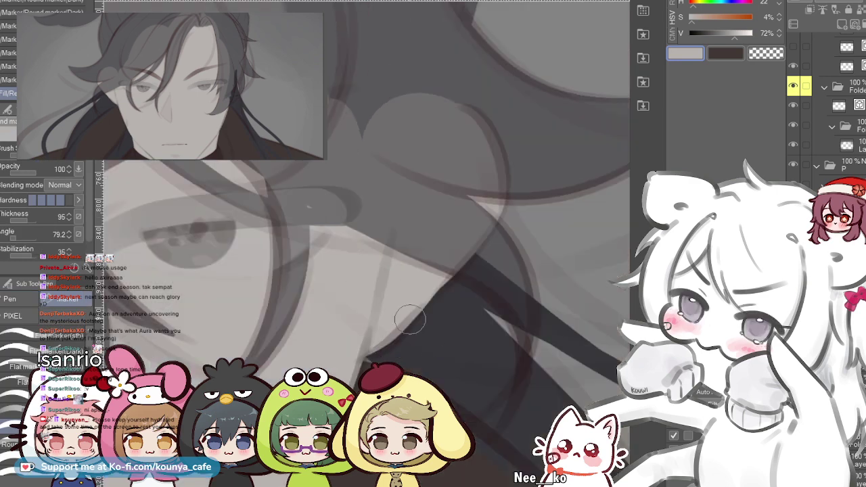
scroll(353, 206, down, 3)
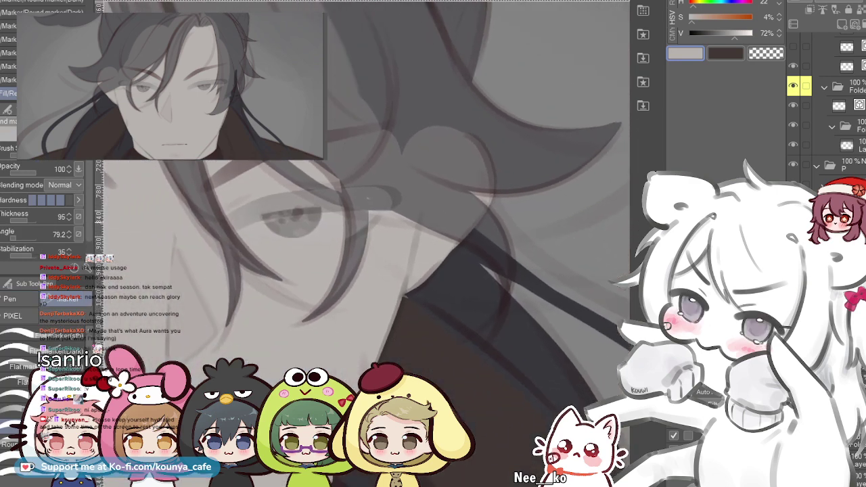
key(h)
scroll(368, 223, up, 1)
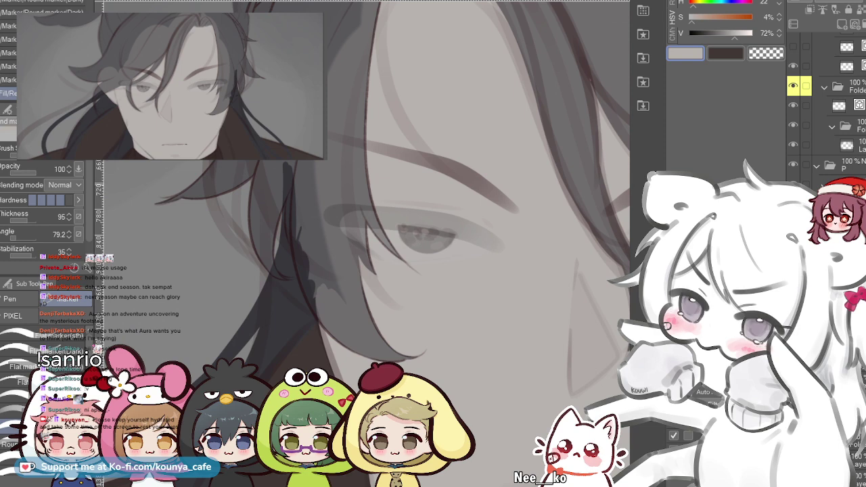
scroll(369, 223, up, 1)
scroll(369, 224, up, 3)
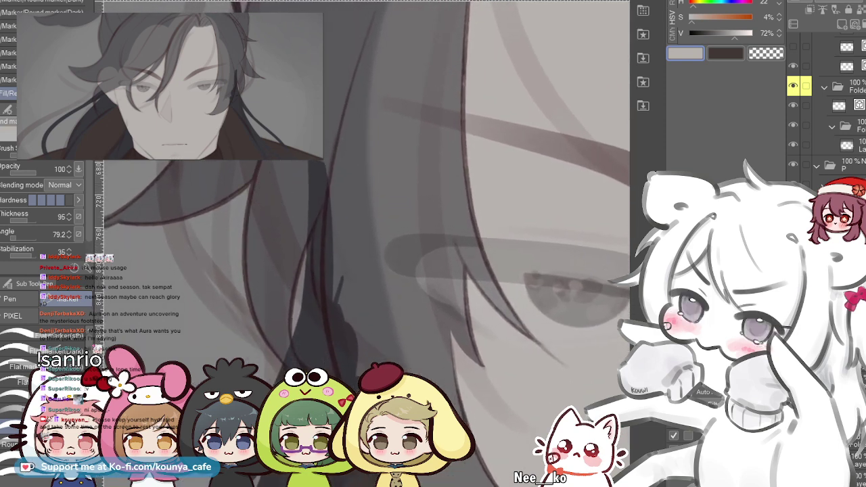
- Locate the layers beneath the unpainted ear area and collapse the expanded layer folders around the skin folder
ctrl+click(208, 264)
ctrl+click(211, 265)
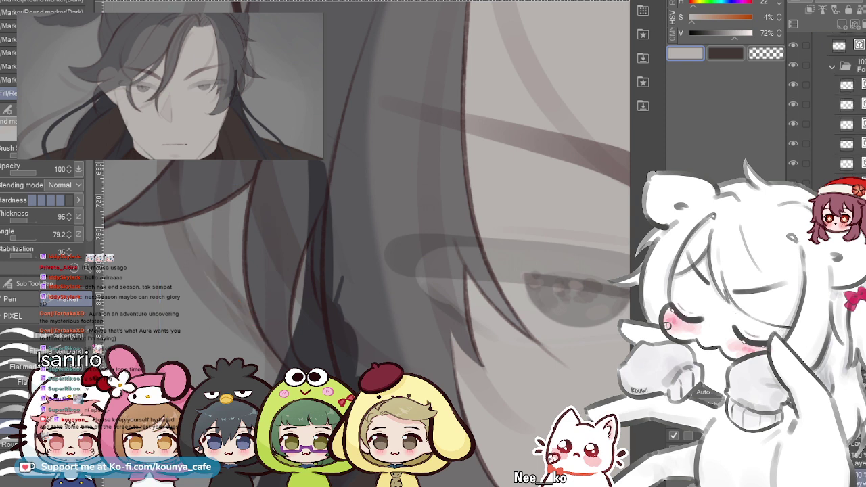
scroll(842, 121, down, 5)
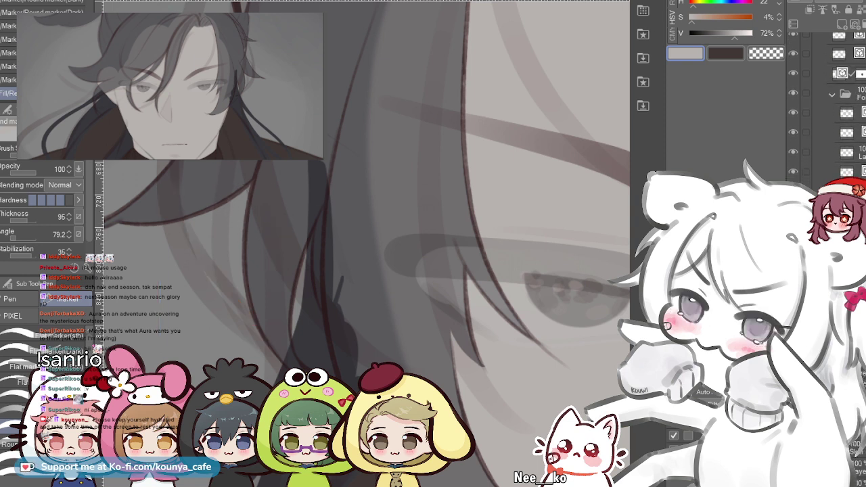
ctrl+click(178, 186)
ctrl+click(211, 266)
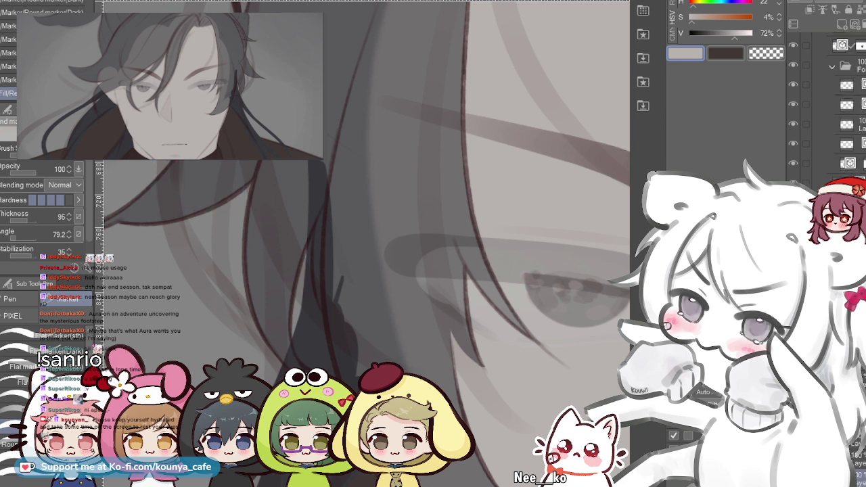
scroll(842, 122, down, 3)
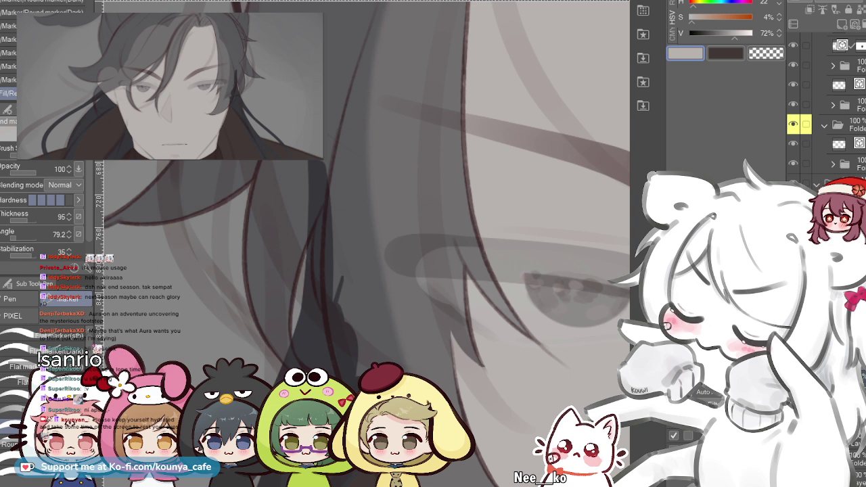
key(ctrl+z)
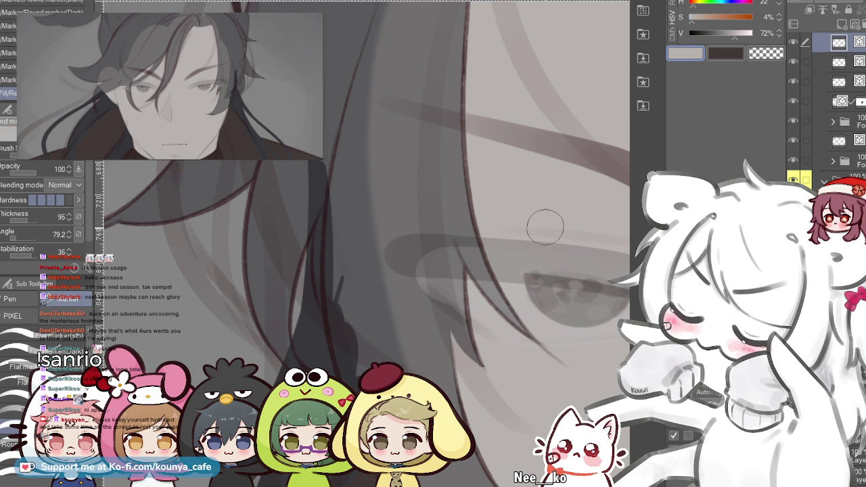
scroll(828, 102, down, 3)
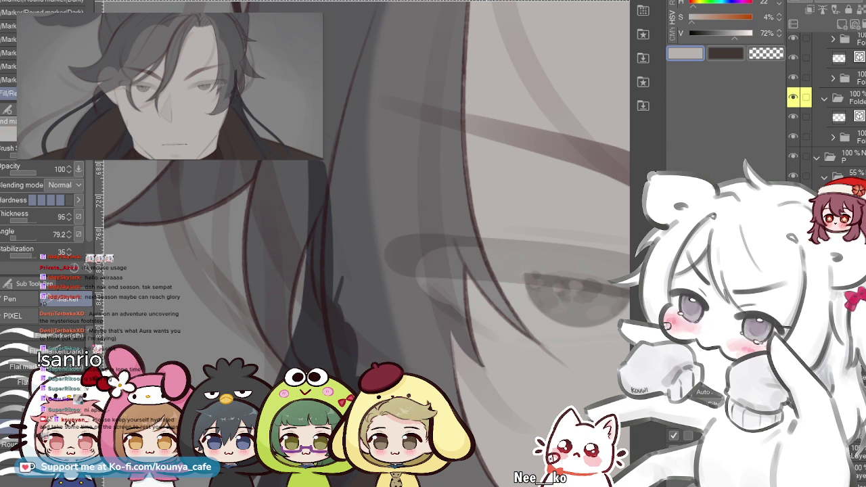
- Try short pale strokes for the outer edge of the ear on the opposite side of the face
drag(420, 244, 450, 237)
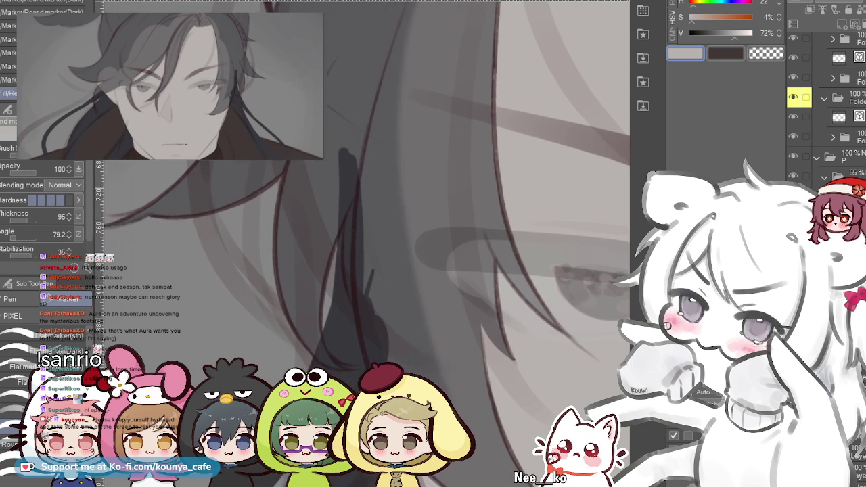
drag(213, 163, 233, 224)
key(ctrl+z)
drag(209, 162, 255, 262)
key(ctrl+z)
scroll(330, 117, up, 1)
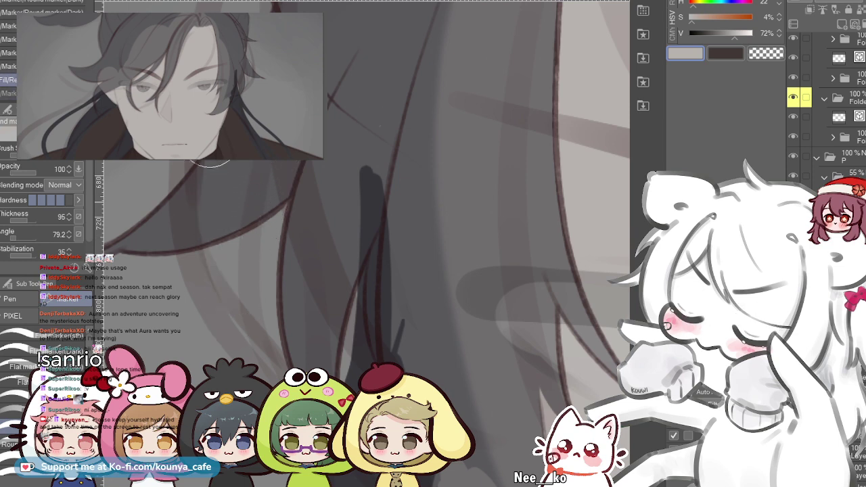
drag(220, 163, 221, 279)
key(ctrl+z)
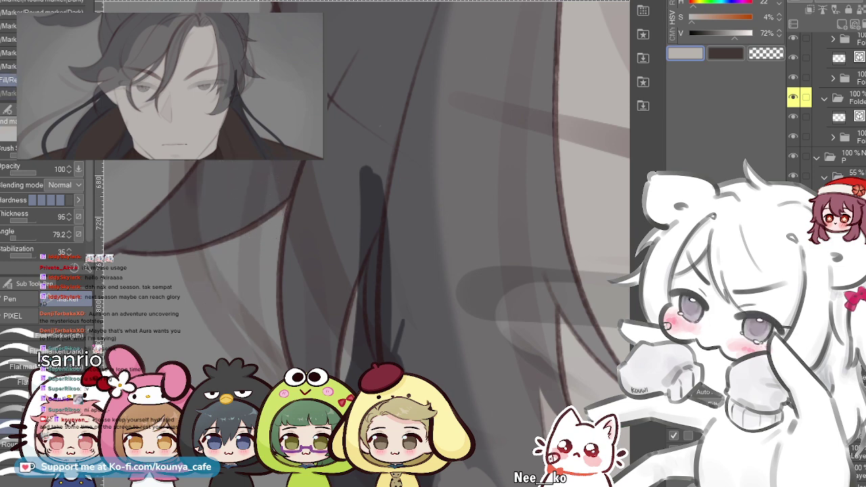
- Try longer curved strokes down the opposite ear's outer edge, testing different starting points and slants
scroll(262, 86, up, 3)
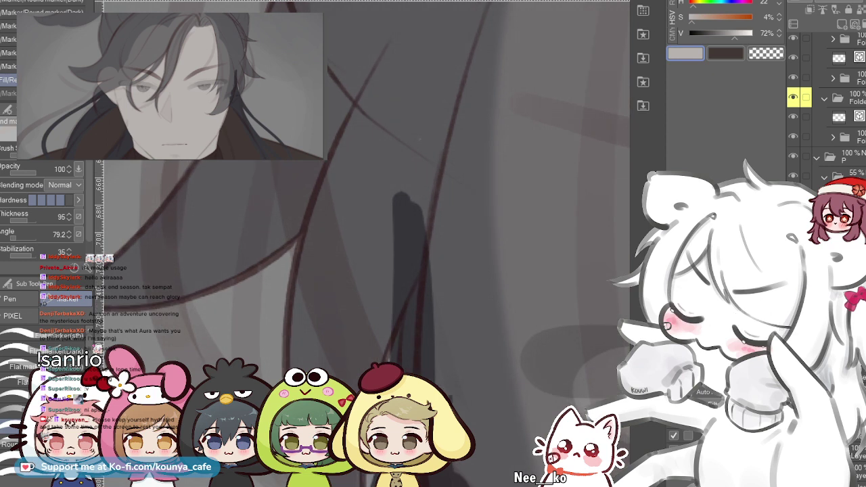
drag(184, 162, 190, 326)
key(ctrl+z)
mouse_move(200, 160)
mouse_down()
mouse_move(201, 261)
mouse_move(215, 327)
mouse_up()
key(ctrl+z)
drag(188, 161, 225, 337)
key(ctrl+z)
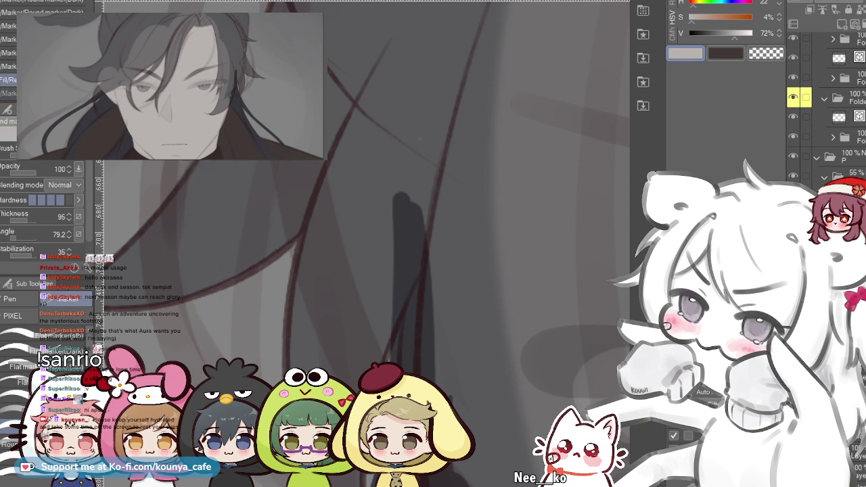
drag(223, 162, 182, 349)
key(ctrl+z)
drag(217, 168, 178, 351)
key(ctrl+z)
drag(203, 161, 162, 365)
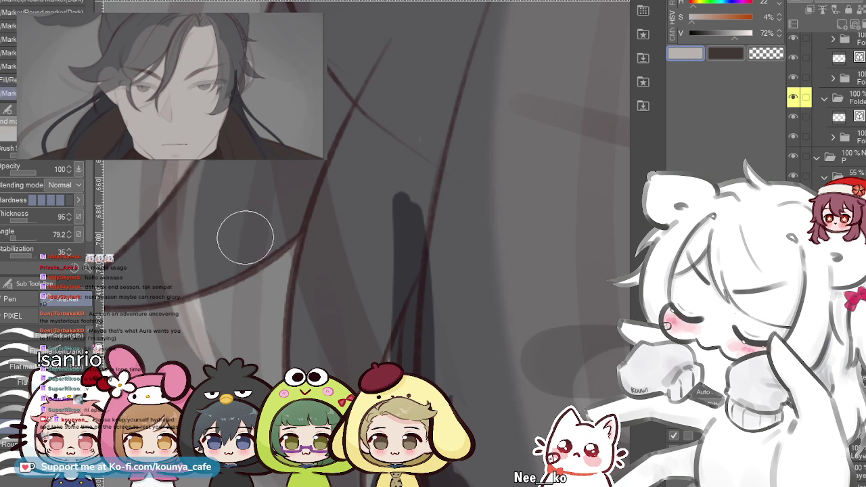
key(ctrl+z)
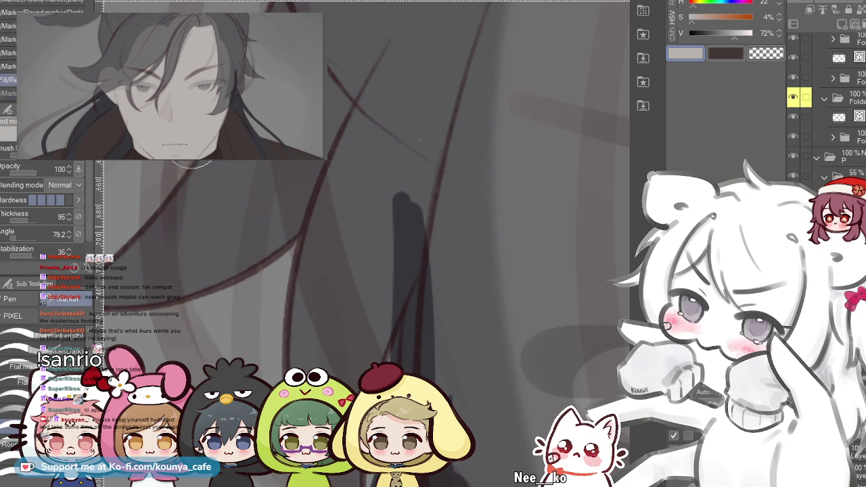
- Paint the upper part of the opposite ear's outer edge with a pale stroke and test its continuation downward
drag(192, 161, 185, 226)
mouse_move(193, 161)
mouse_down()
mouse_move(183, 241)
mouse_move(219, 335)
mouse_up()
key(ctrl+z)
key(ctrl+z)
drag(185, 181, 237, 353)
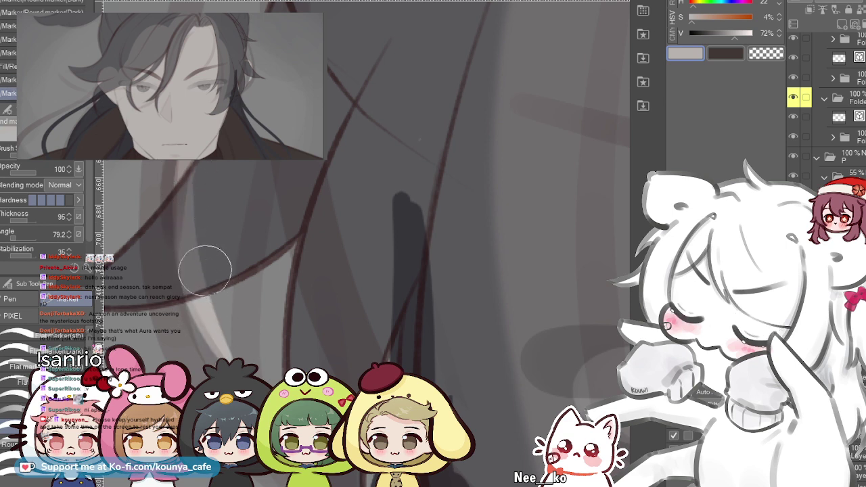
key(ctrl+z)
drag(195, 166, 169, 364)
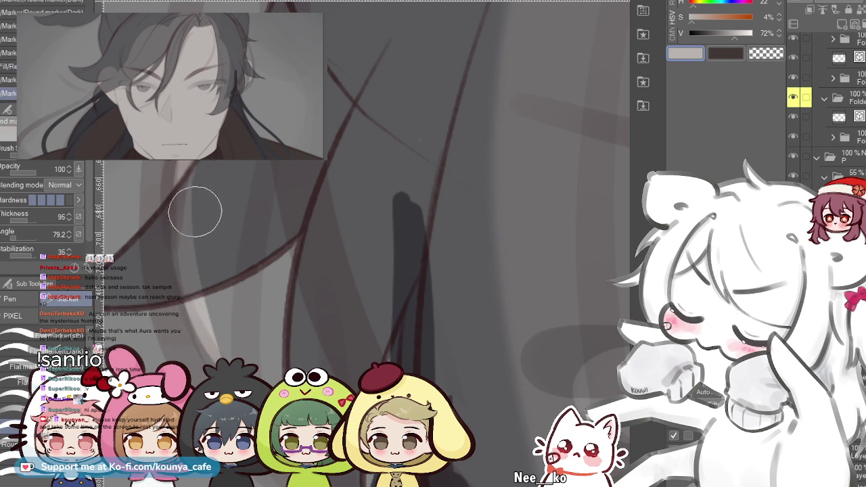
key(ctrl+z)
drag(195, 169, 226, 353)
key(ctrl+z)
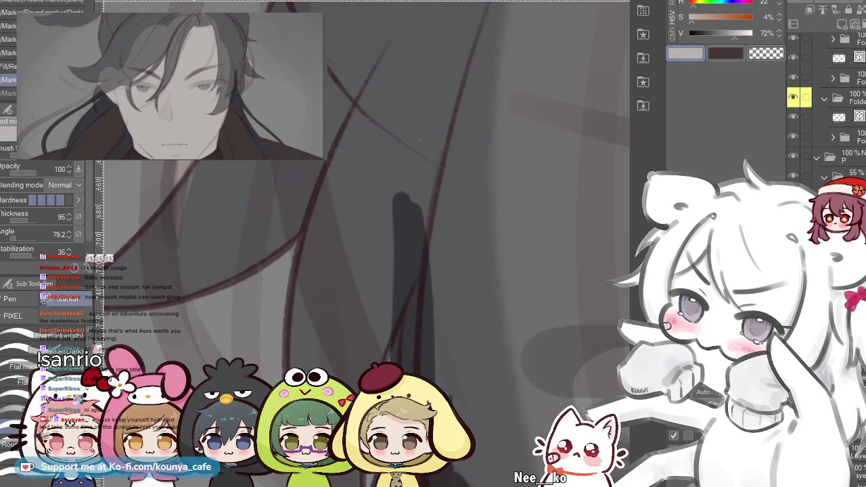
- Try curved pale strokes for the upper part of the opposite ear's outer edge
drag(183, 187, 224, 352)
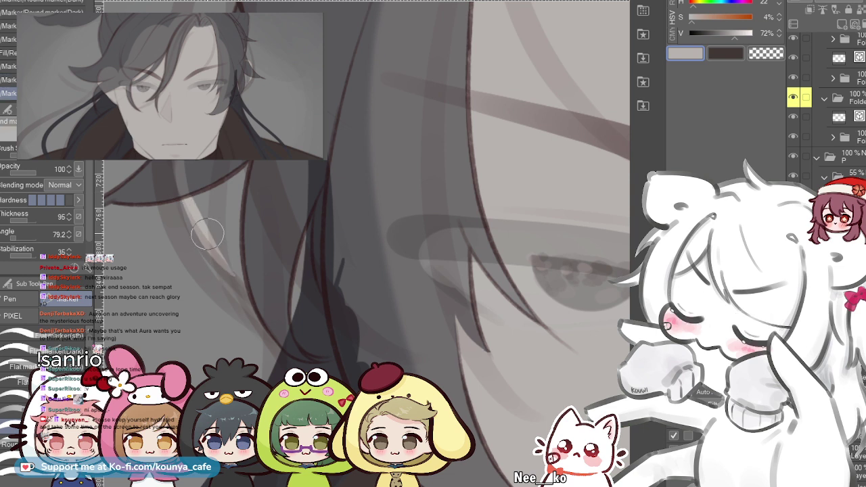
key(ctrl+z)
key(.)
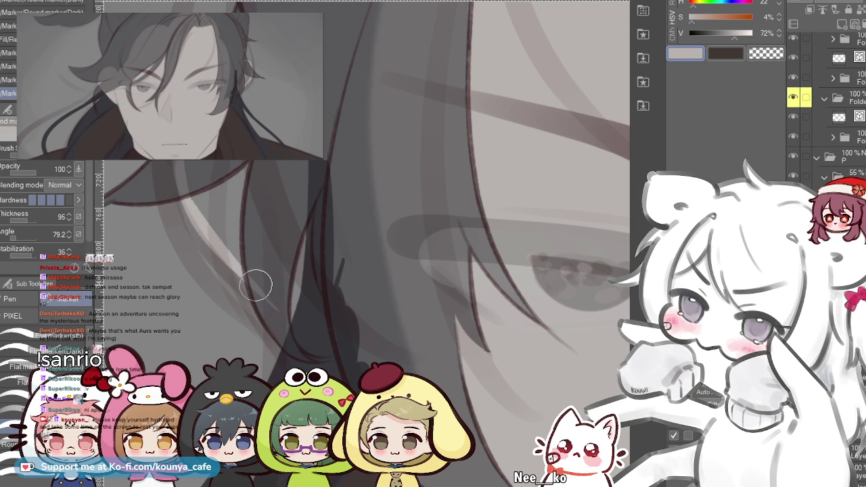
scroll(259, 288, up, 2)
key(ctrl+z)
drag(174, 178, 257, 294)
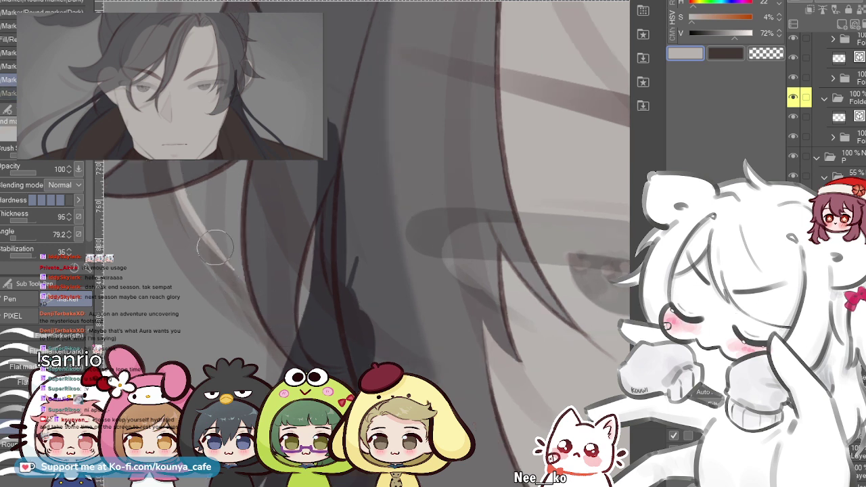
- Try pale continuations of the ear's outer edge downward, starting from different points along the upper stroke
key(.)
scroll(270, 275, up, 1)
drag(197, 196, 322, 362)
key(ctrl+z)
drag(222, 226, 327, 368)
key(ctrl+z)
drag(235, 249, 295, 339)
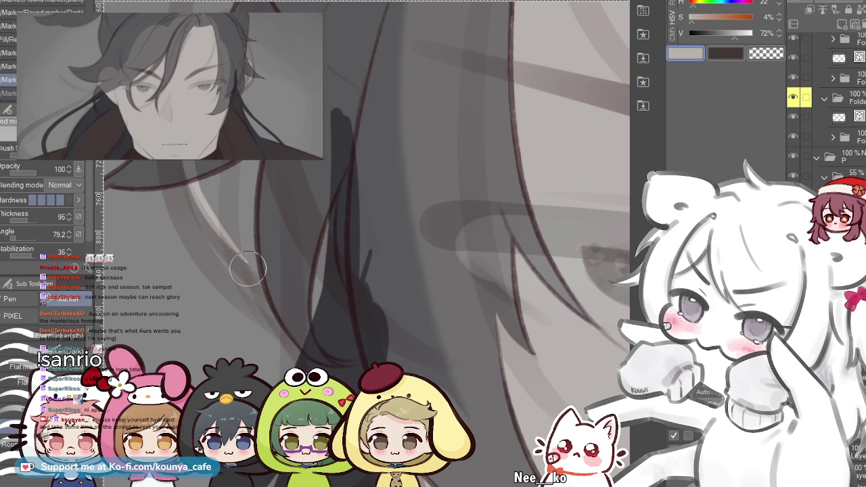
- Review the ear against the whole face and erase the pale test strokes along its outer edge
scroll(332, 341, down, 4)
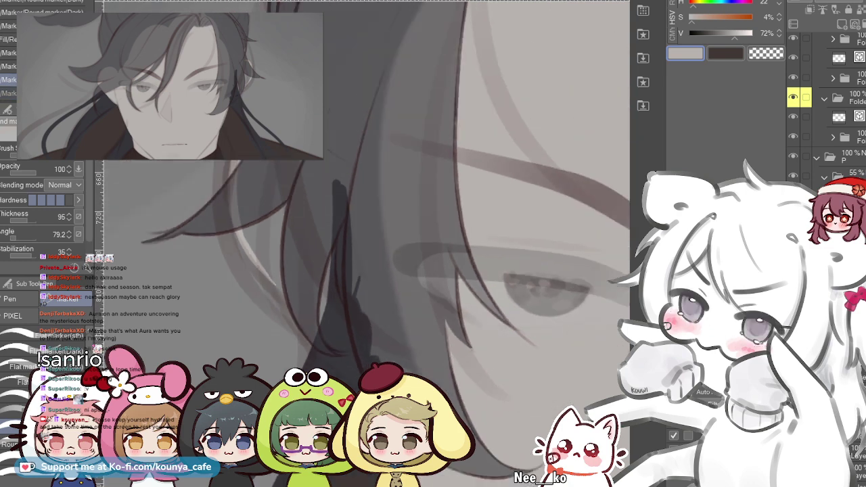
scroll(326, 290, up, 2)
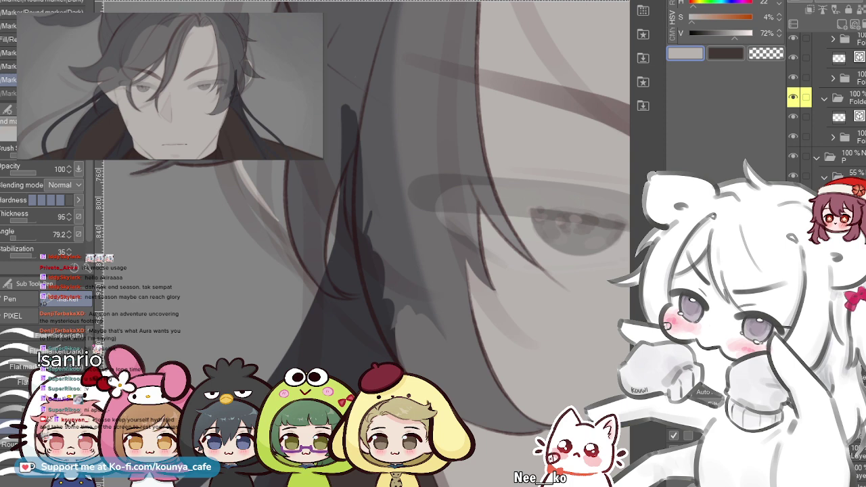
scroll(362, 243, down, 4)
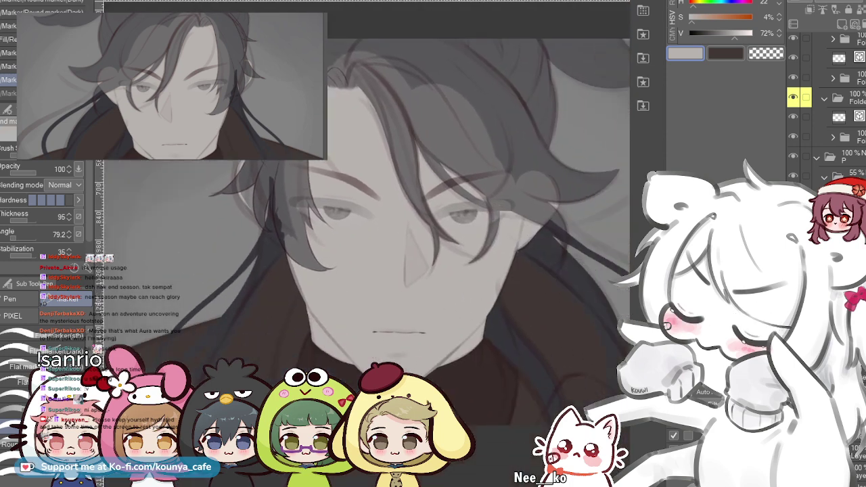
drag(489, 286, 469, 308)
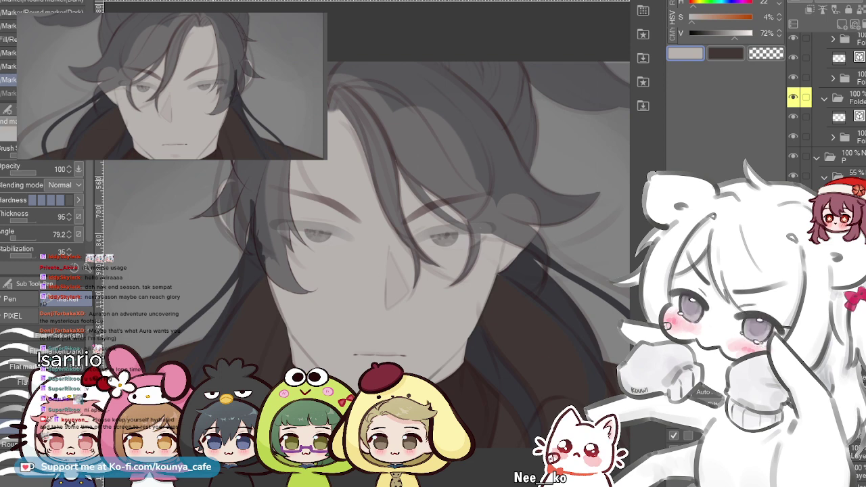
scroll(220, 187, up, 2)
key(e)
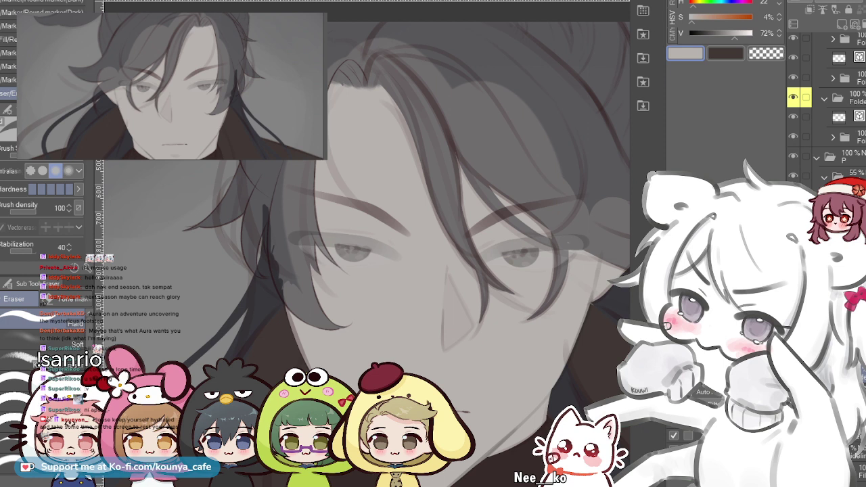
- Check the layer's painted area with a temporary selection and rename the layer
ctrl+click(839, 271)
key(ctrl+d)
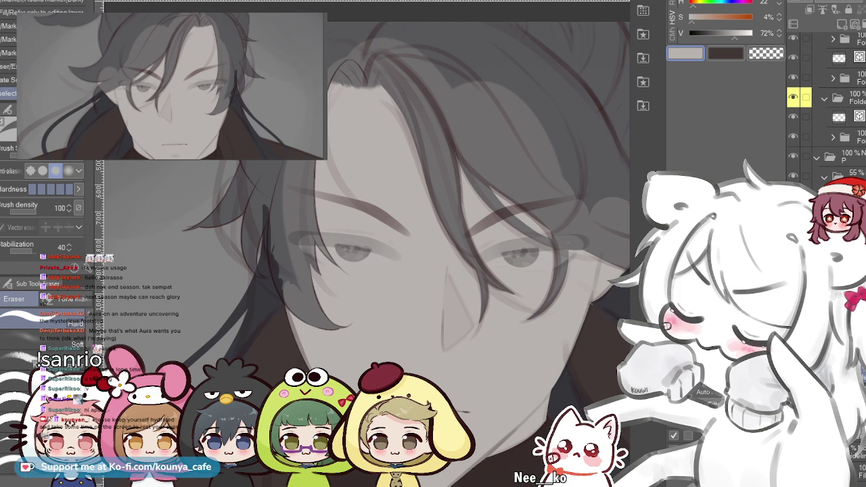
click(839, 270)
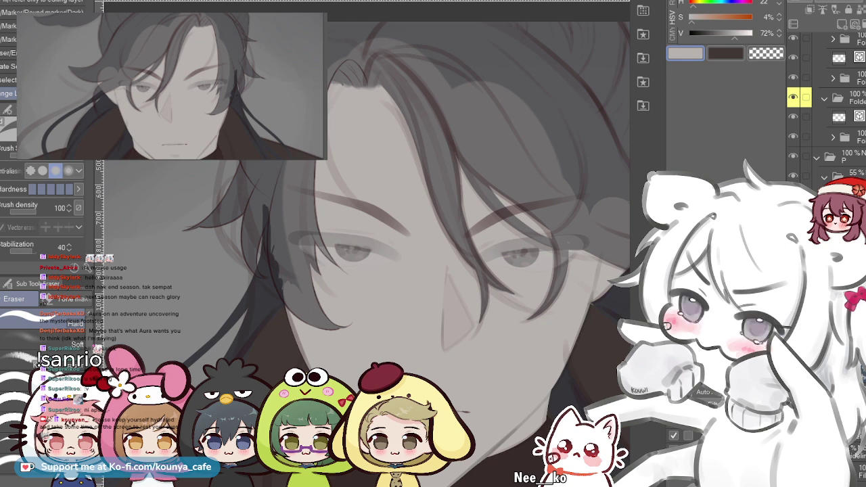
- Repaint the upper section of the opposite ear's outer edge with short pale marker strokes
scroll(249, 213, up, 4)
key(p)
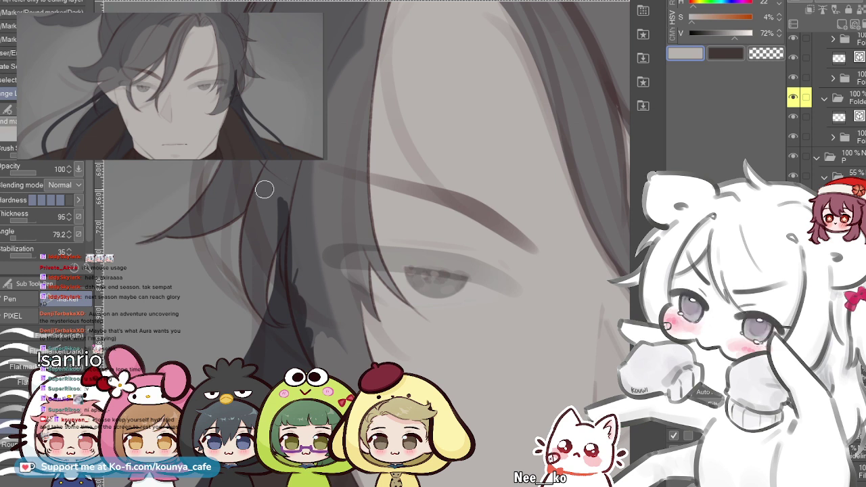
scroll(223, 170, up, 3)
drag(203, 178, 208, 288)
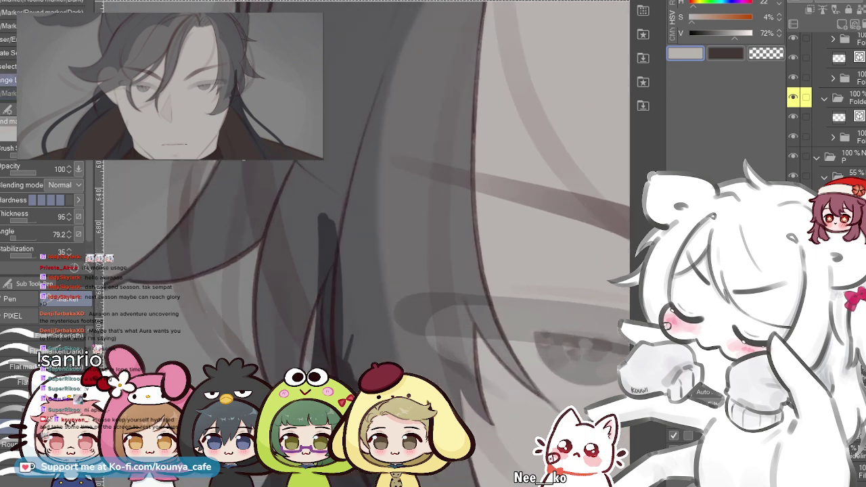
scroll(242, 159, up, 1)
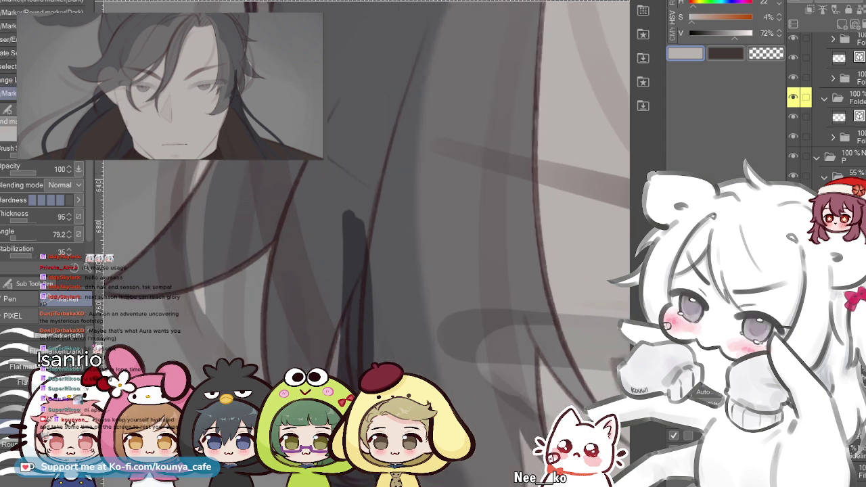
drag(216, 164, 215, 294)
key(ctrl+z)
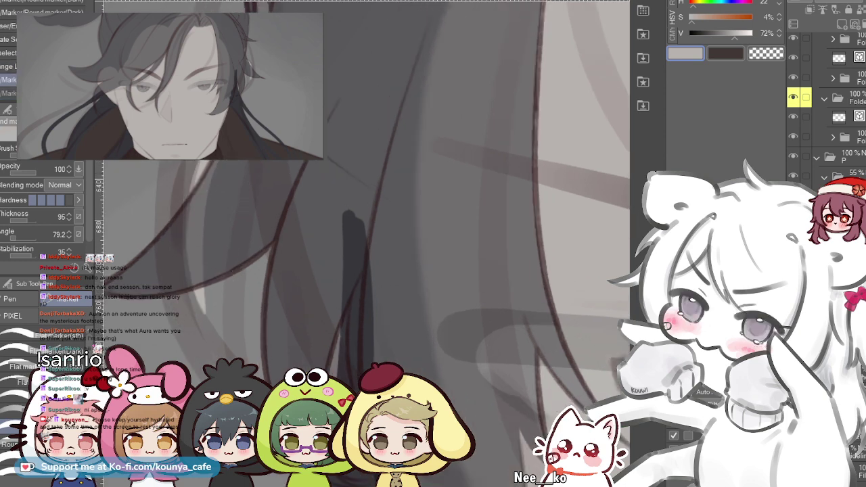
drag(193, 249, 211, 308)
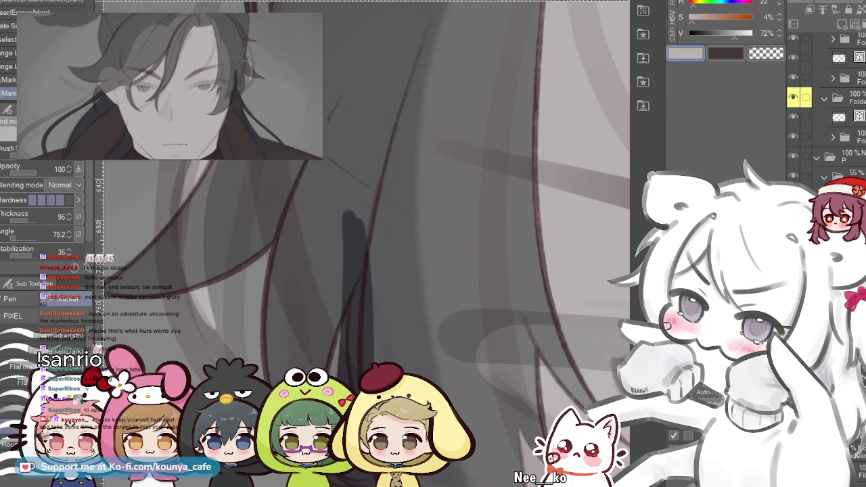
key(ctrl+z)
- Add a short slanted pale stroke over the dark hair beside the top of the ear
drag(327, 138, 388, 177)
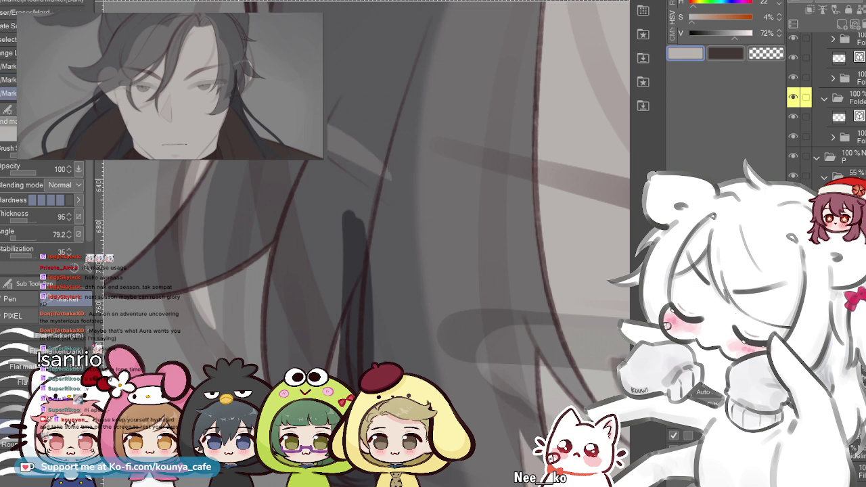
key(ctrl+z)
drag(329, 133, 360, 150)
- Paint a long pale curve from the upper section down the ear's outer edge
drag(247, 163, 222, 90)
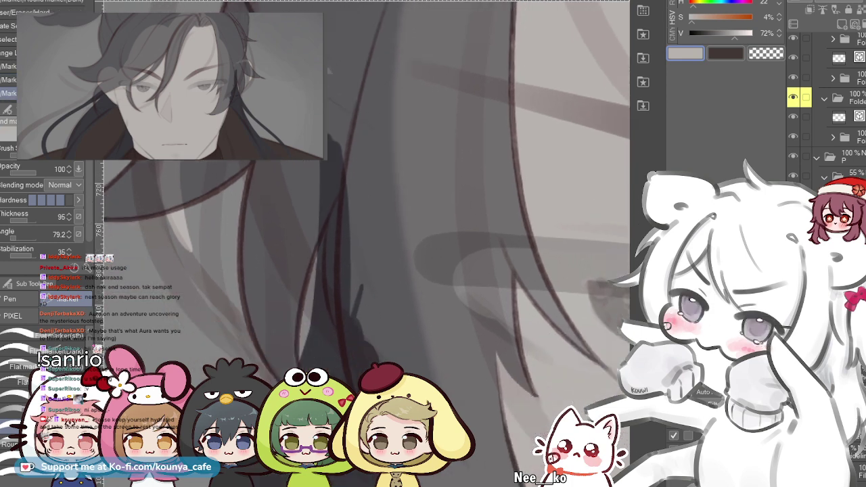
scroll(187, 227, down, 1)
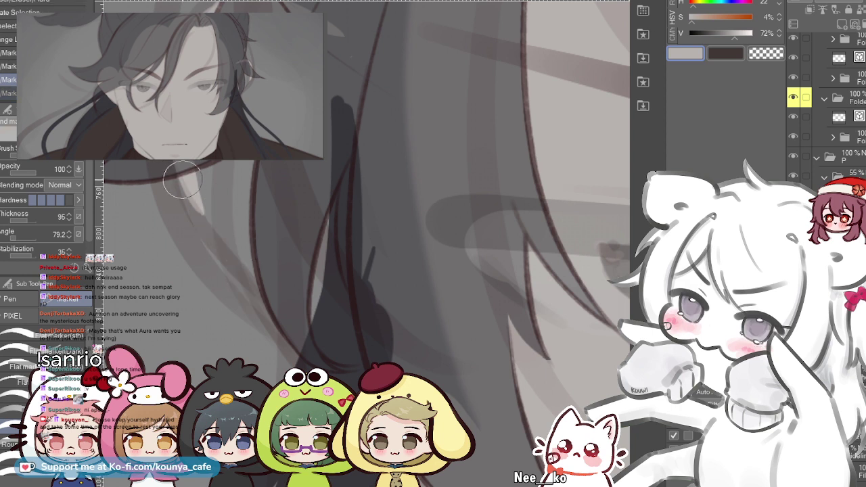
mouse_move(184, 178)
mouse_down()
mouse_move(230, 254)
mouse_move(330, 361)
mouse_up()
key(ctrl+z)
drag(199, 202, 250, 290)
key(ctrl+z)
drag(175, 157, 290, 325)
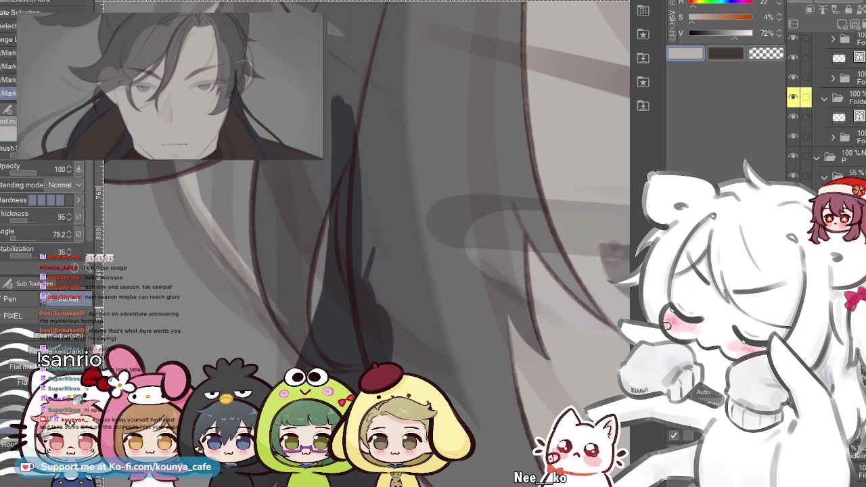
drag(180, 202, 213, 188)
drag(318, 302, 280, 274)
- Try extending the ear's outer edge from the middle of the curve down toward the jaw
drag(230, 224, 308, 331)
key(ctrl+z)
drag(232, 220, 343, 373)
key(ctrl+z)
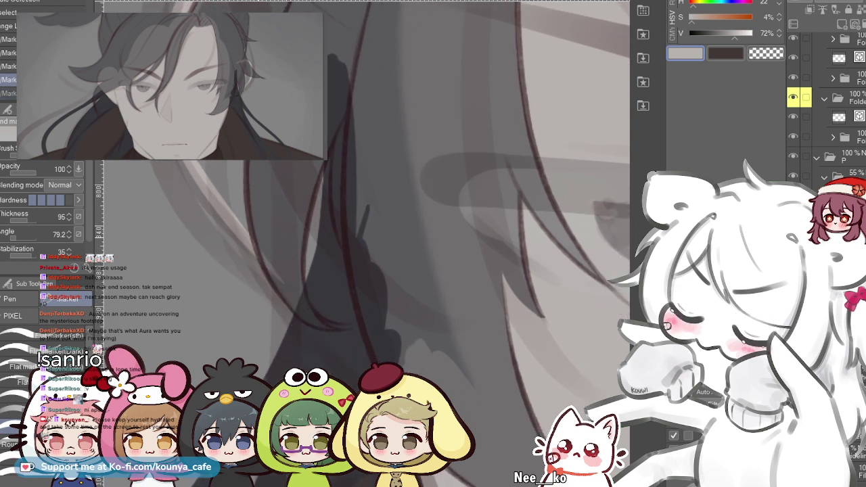
drag(262, 255, 347, 367)
key(ctrl+z)
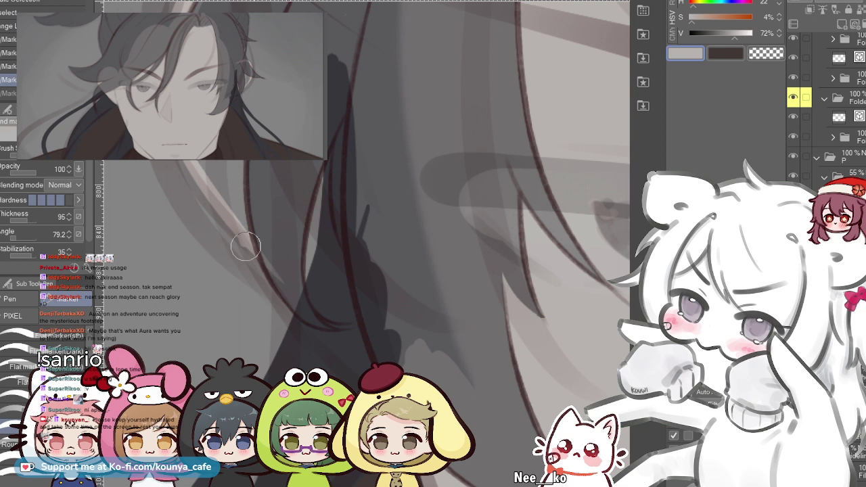
drag(238, 228, 381, 383)
key(ctrl+z)
drag(237, 226, 368, 382)
key(ctrl+z)
- Try repeated pale strokes across the dark hair for the ear's lower edge, varying the starting point slightly
key(comma)
drag(265, 252, 365, 382)
key(period)
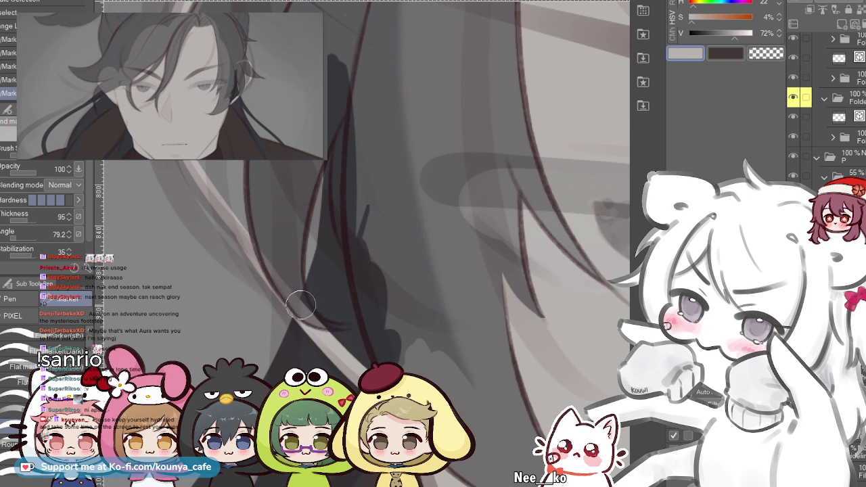
key(ctrl+z)
key(comma)
drag(268, 273, 369, 384)
key(period)
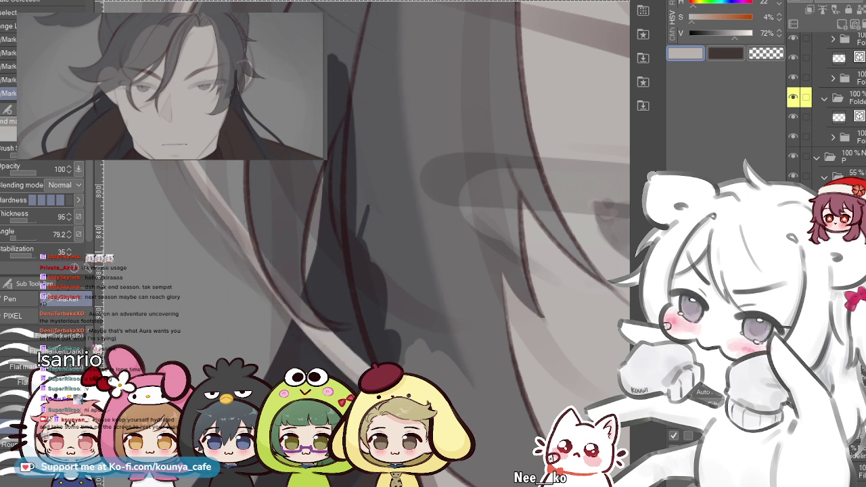
key(ctrl+z)
drag(269, 273, 369, 379)
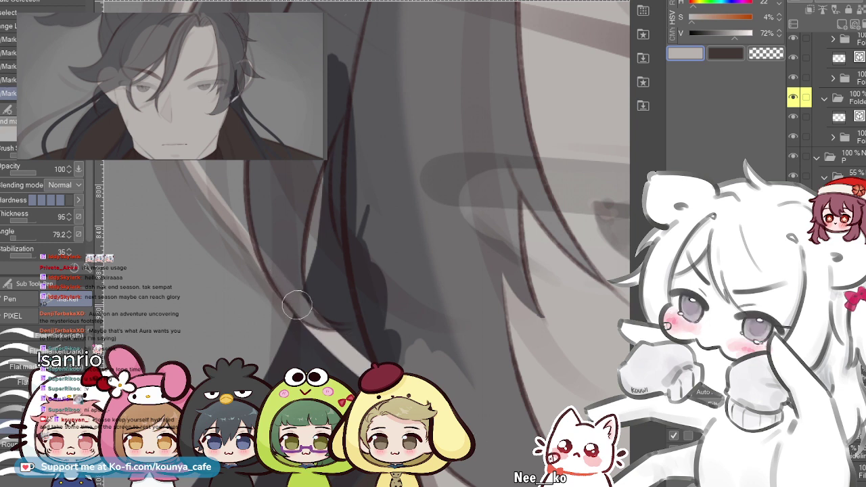
key(ctrl+z)
drag(269, 276, 370, 384)
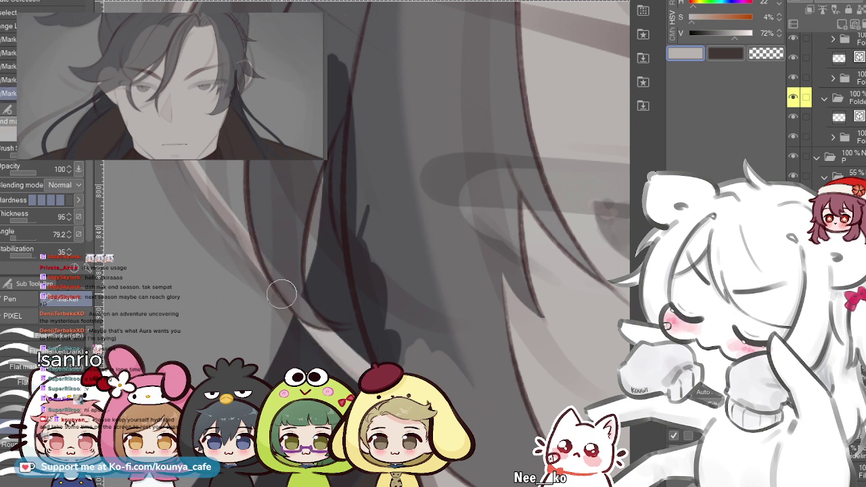
key(ctrl+z)
drag(264, 274, 368, 386)
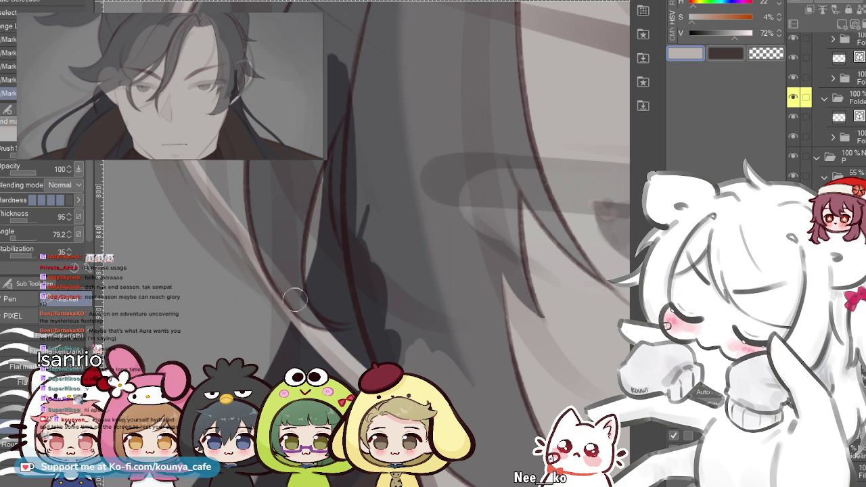
key(ctrl+z)
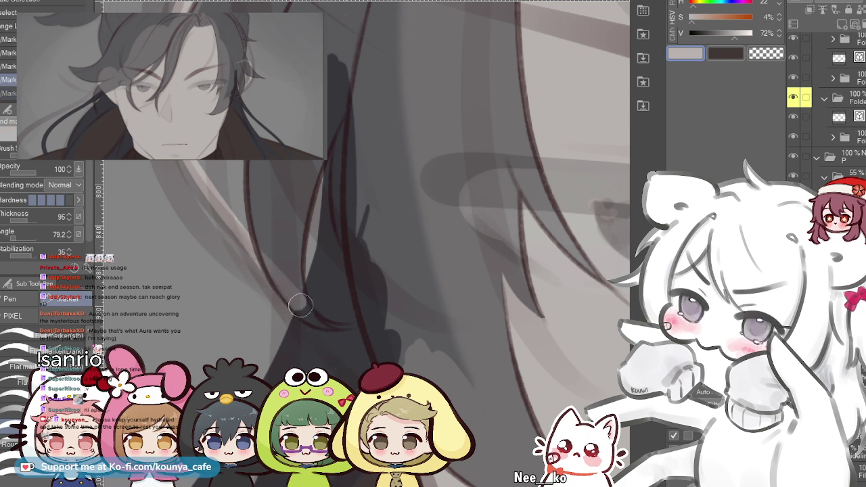
- Paint the ear's lower outer edge in the pale skin colour across the dark hair toward the jaw
drag(285, 289, 391, 336)
drag(254, 259, 366, 371)
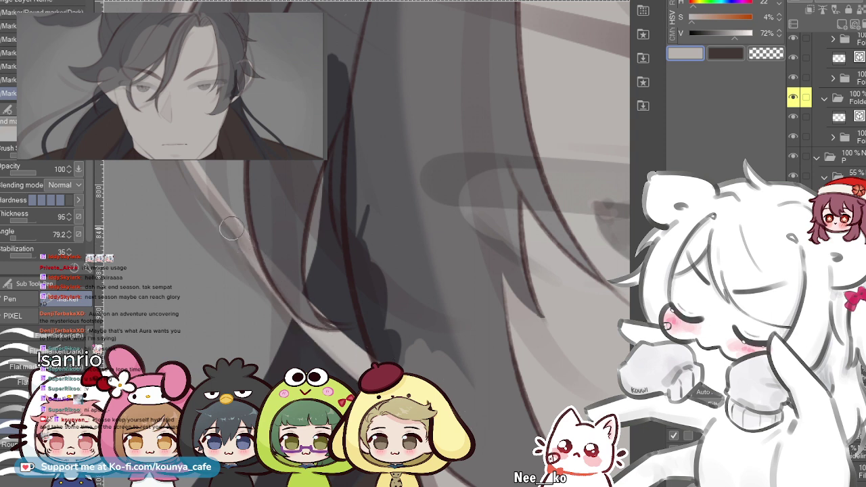
key(ctrl+z)
key(ctrl+y)
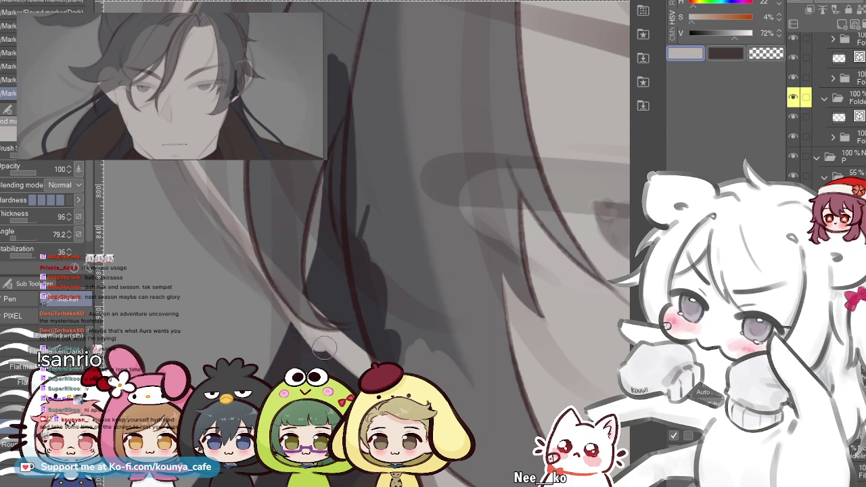
key(ctrl+z)
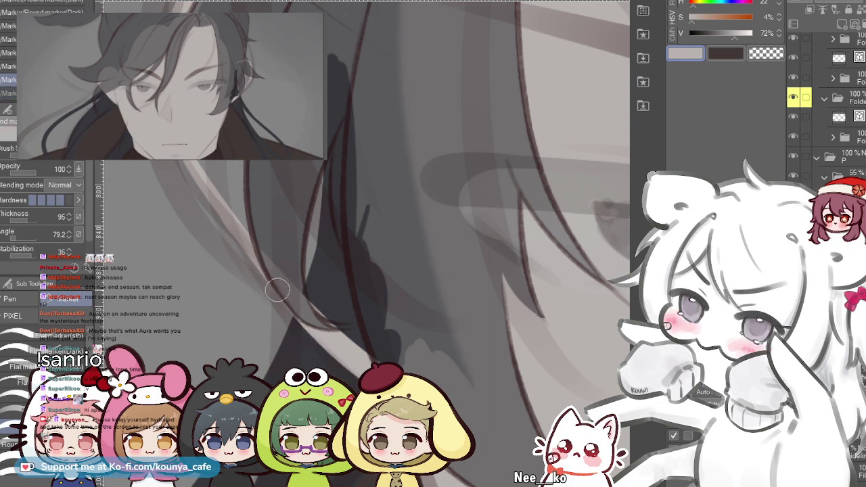
- Refine the ear's lower outer edge with another long pale stroke toward the jaw and check the overall contour
scroll(274, 287, up, 2)
drag(247, 256, 344, 375)
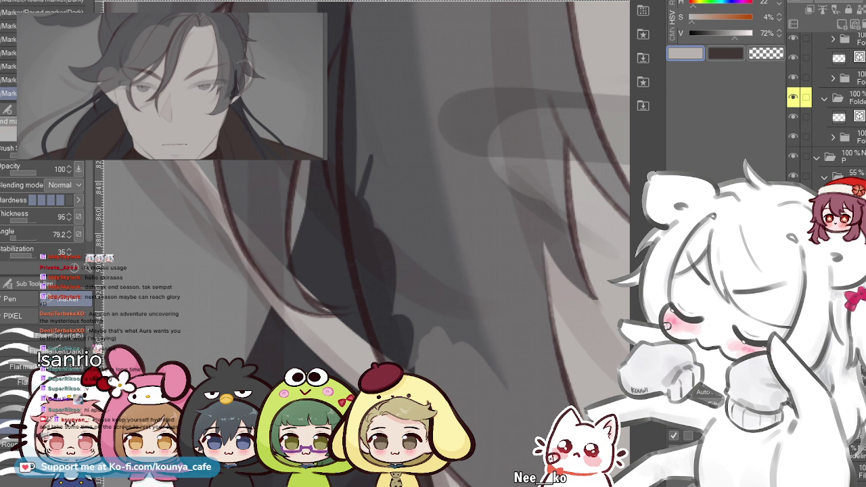
key(ctrl+z)
drag(301, 331, 348, 379)
key(ctrl+z)
drag(216, 213, 280, 296)
key(ctrl+y)
key(ctrl+z)
drag(236, 239, 360, 385)
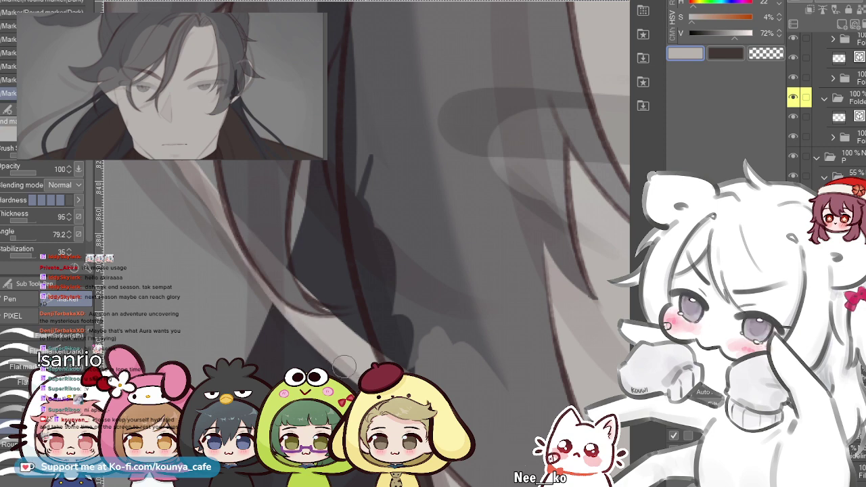
scroll(384, 376, down, 3)
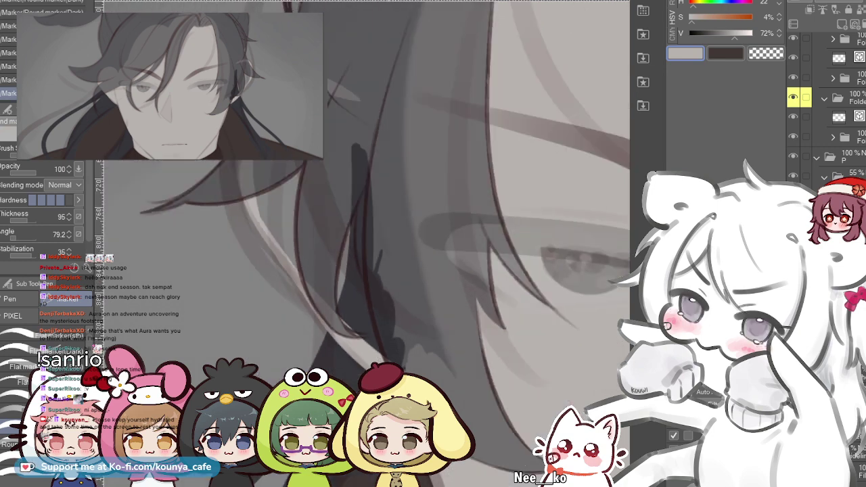
scroll(321, 313, up, 2)
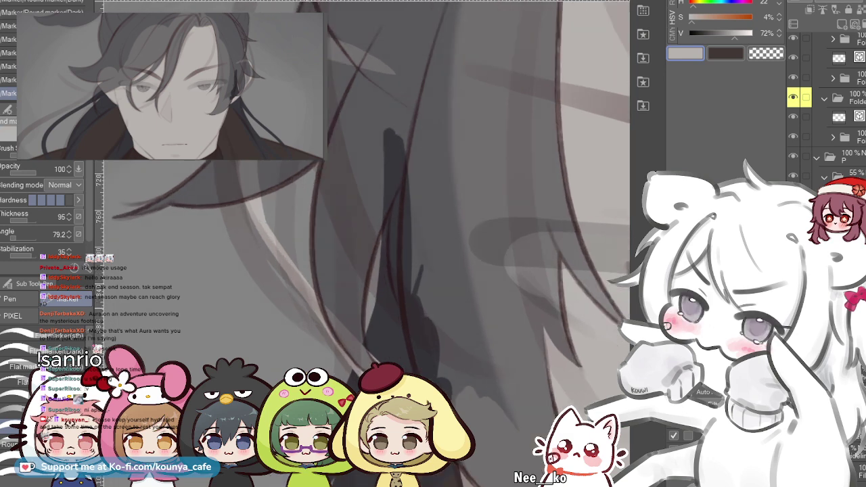
- Outline the ear's remaining inner edge with a pale stroke along the hair and fill the enclosed area with the skin colour
scroll(345, 332, up, 3)
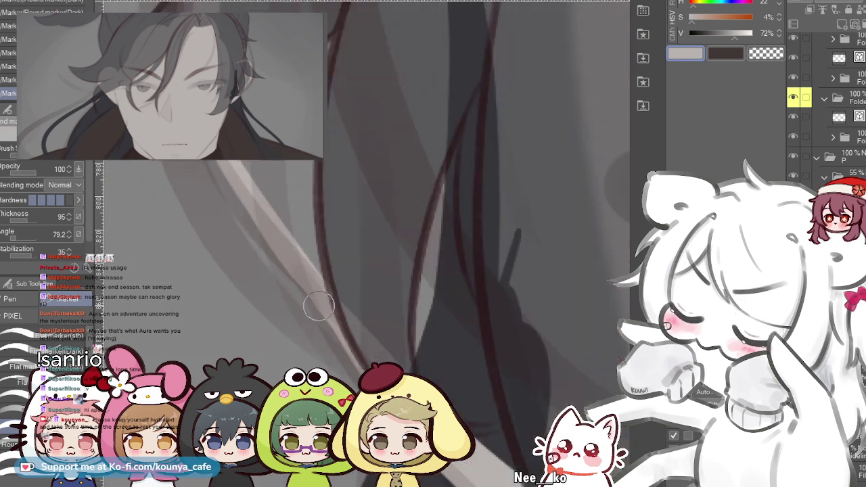
key(c)
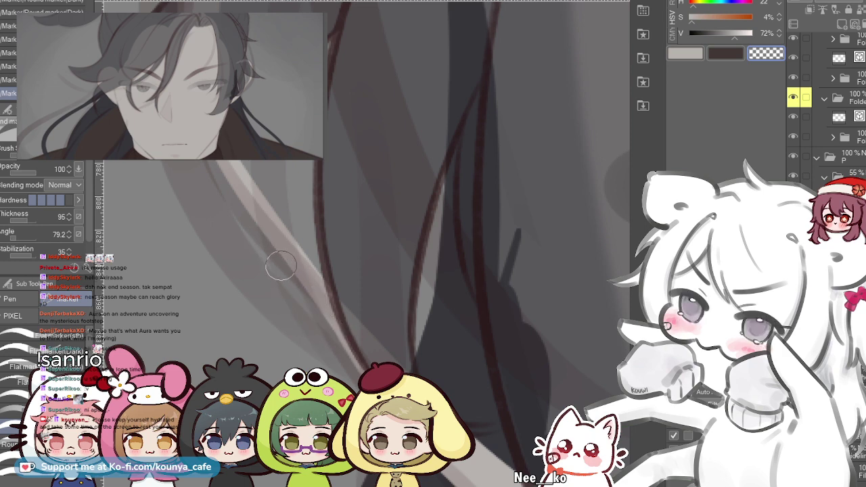
scroll(279, 266, down, 3)
key(c)
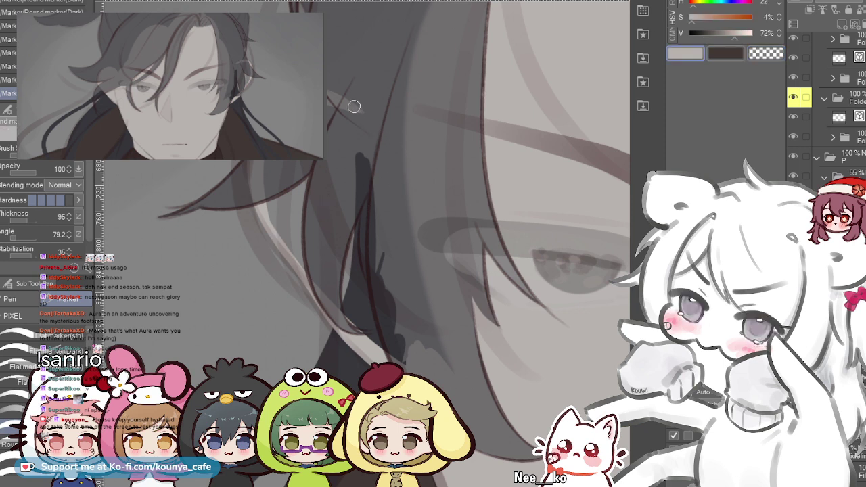
drag(376, 139, 408, 347)
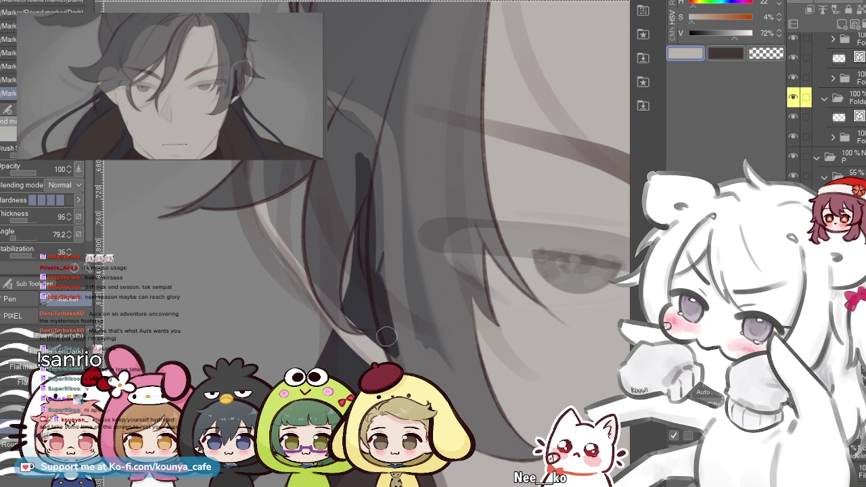
key(g)
click(380, 312)
key(p)
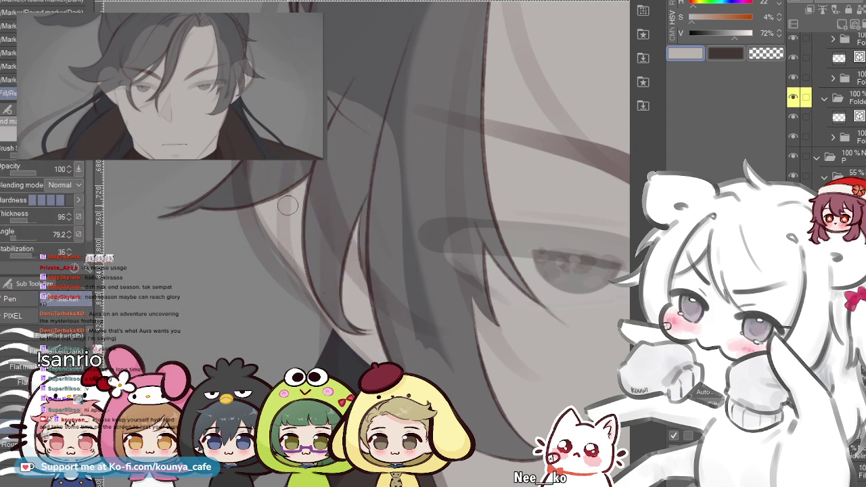
- Raise the hair folder's opacity from its semi-transparent setting to 100% and flip the canvas view to check both ears
click(850, 176)
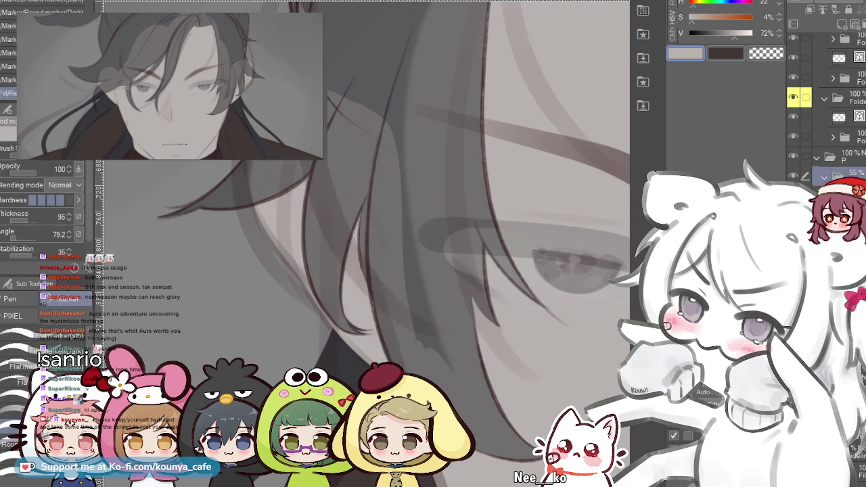
drag(853, 1, 865, 1)
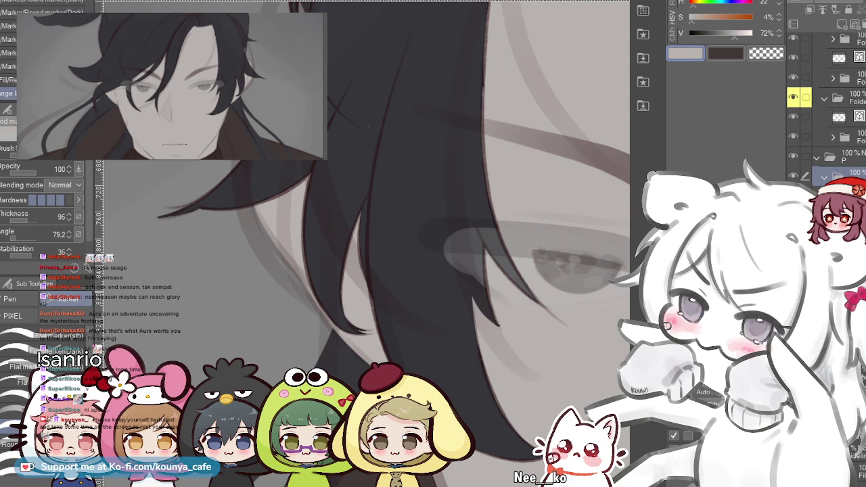
key(h)
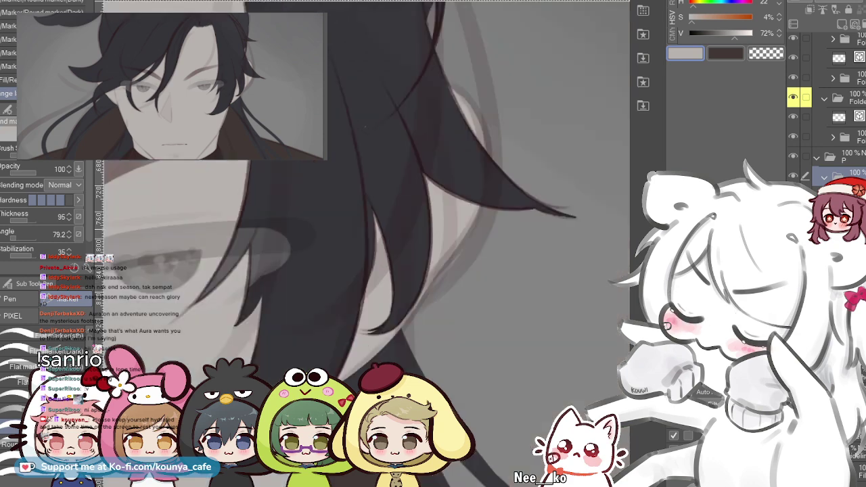
scroll(345, 229, down, 6)
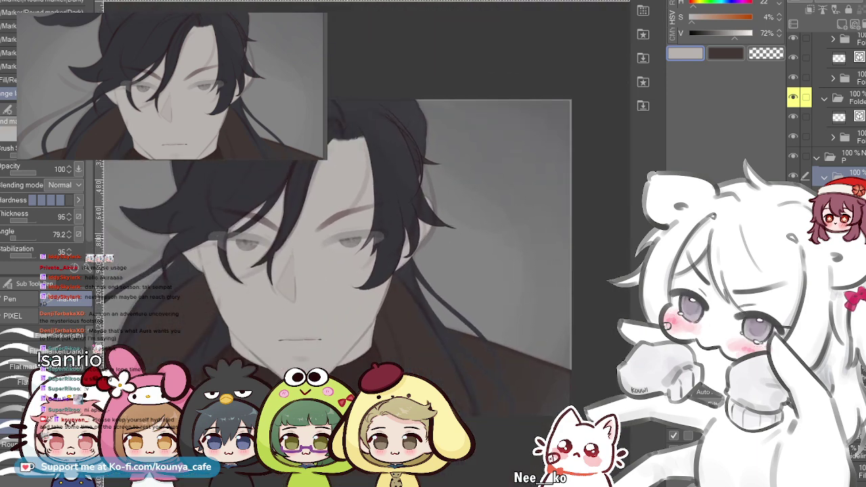
- Review the whole portrait and create a new raster layer clipped to the layer below for the eye colour
scroll(365, 237, up, 4)
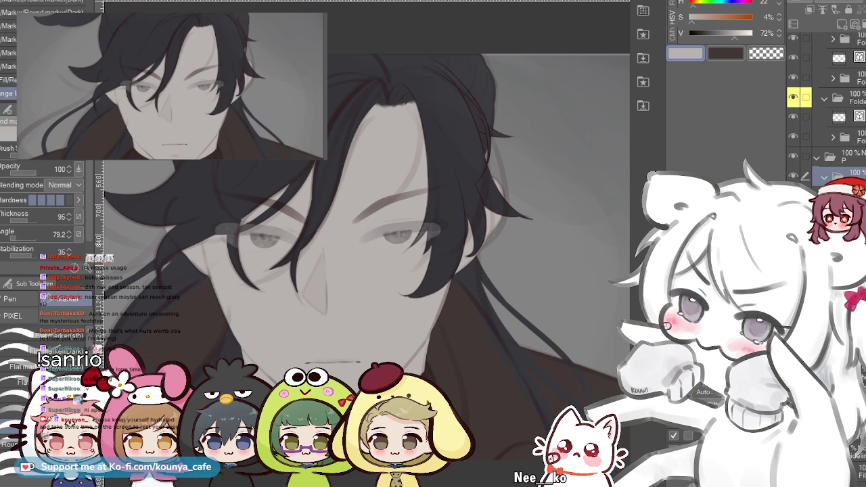
drag(227, 229, 280, 234)
scroll(527, 270, down, 1)
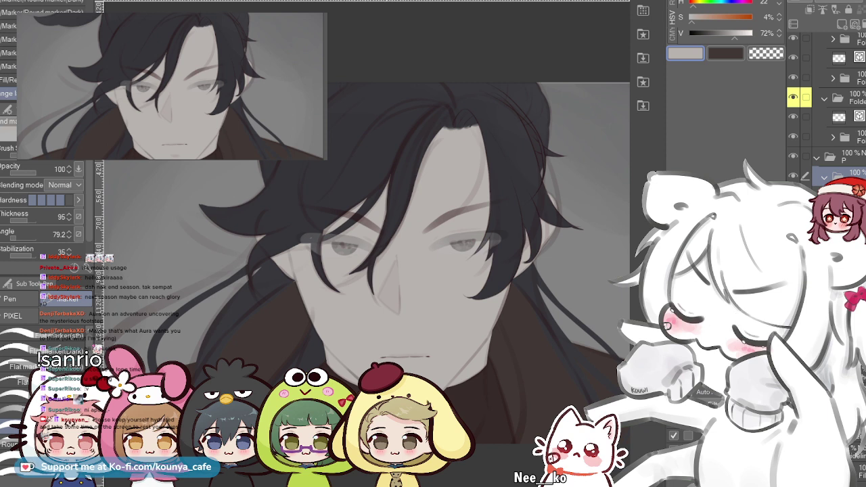
drag(406, 270, 376, 266)
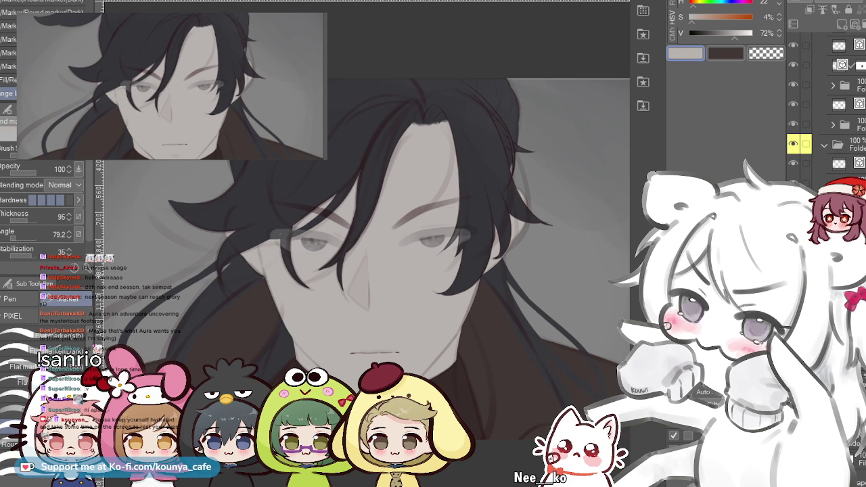
scroll(367, 244, down, 1)
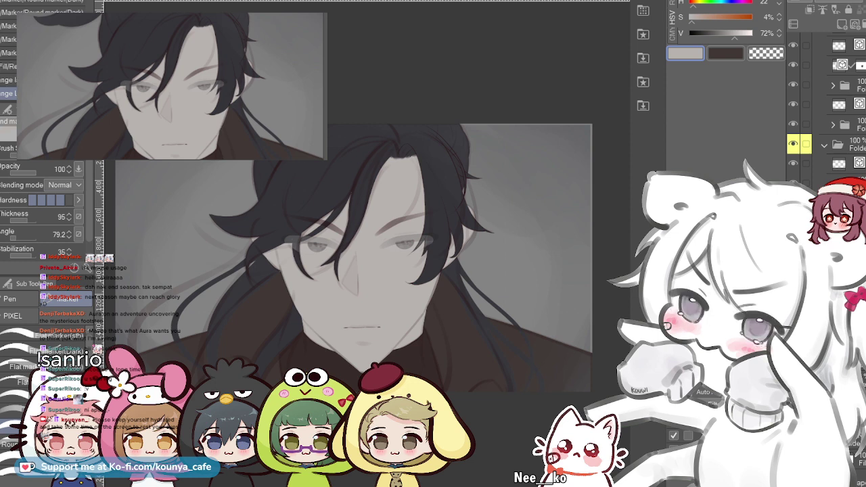
scroll(829, 102, up, 2)
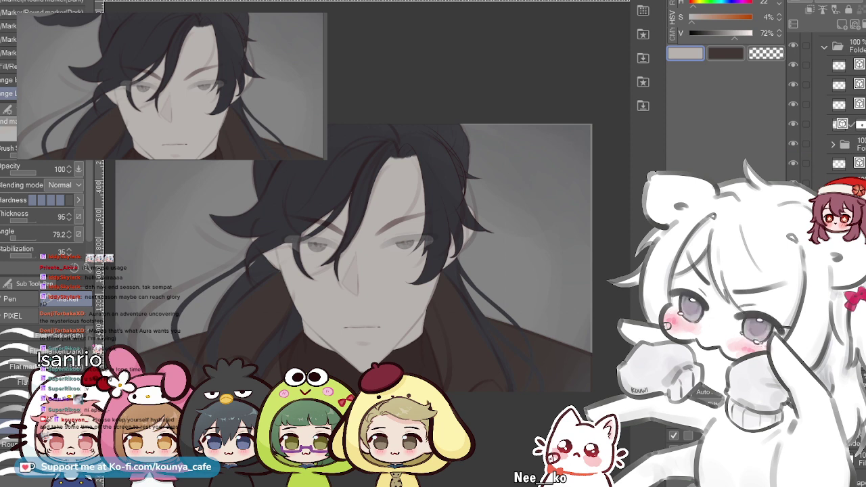
key(ctrl+shift+n)
key(ctrl+alt+g)
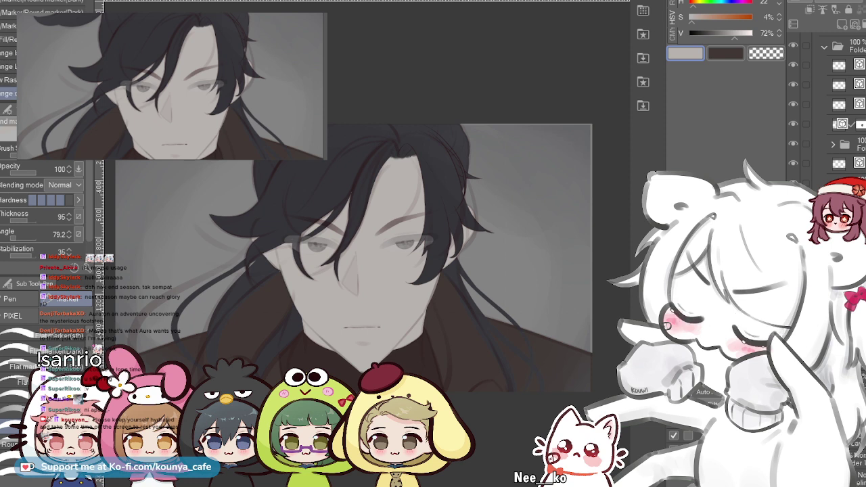
key(shift+alt+m)
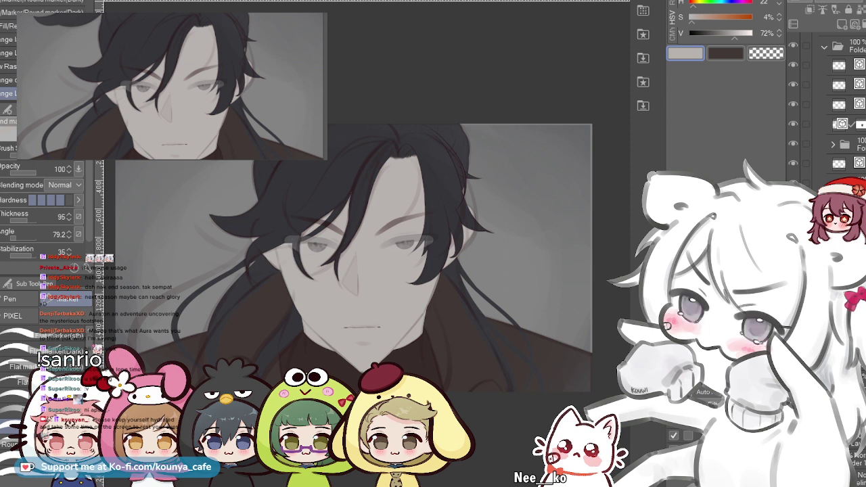
- Switch to the second colour slot and set it to a soft red with 58% saturation and 91% value
key(x)
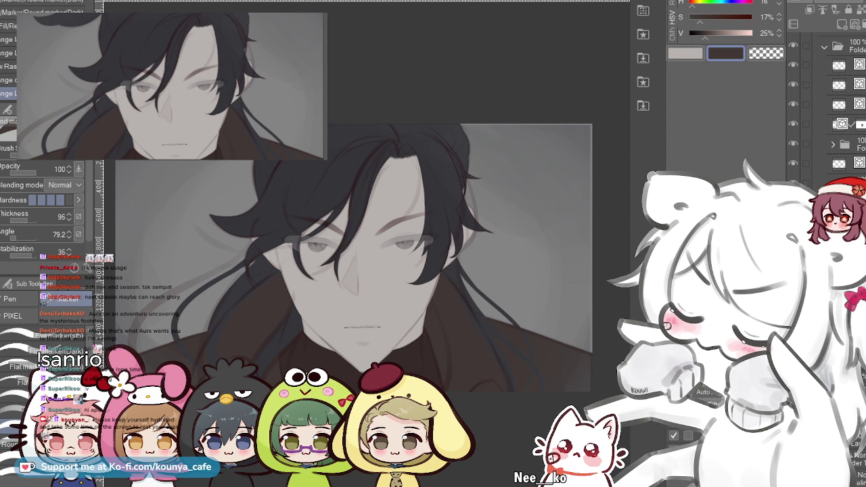
alt+click(400, 275)
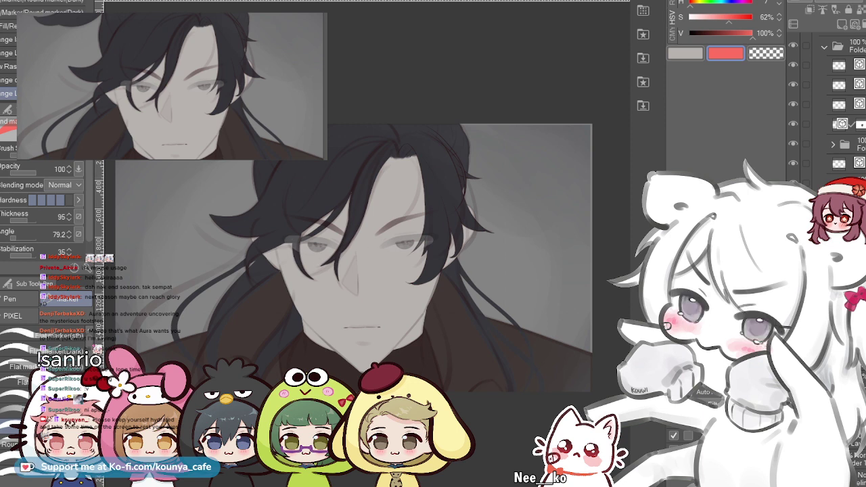
click(726, 1)
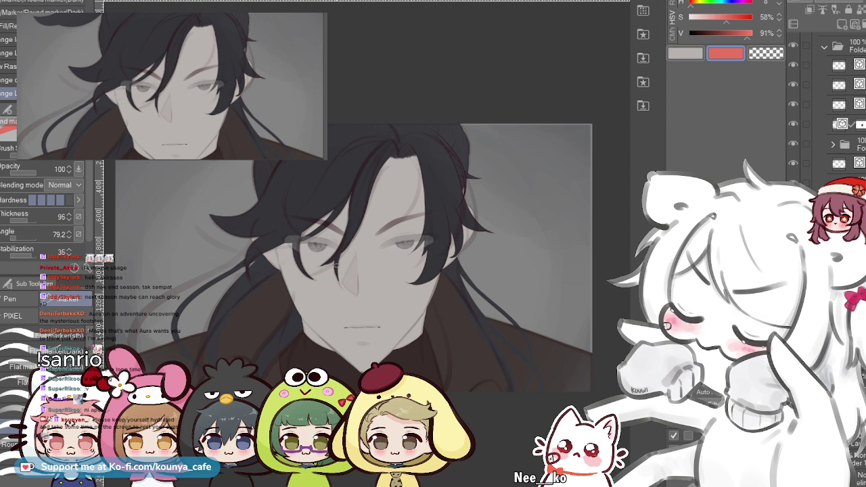
- Try covering the sketched iris on the picture's left with broad red marker strokes
scroll(303, 253, up, 6)
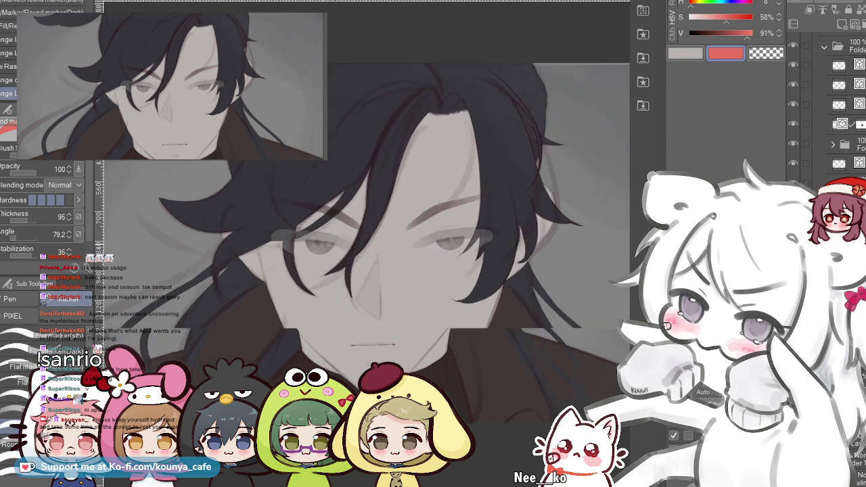
scroll(311, 253, up, 2)
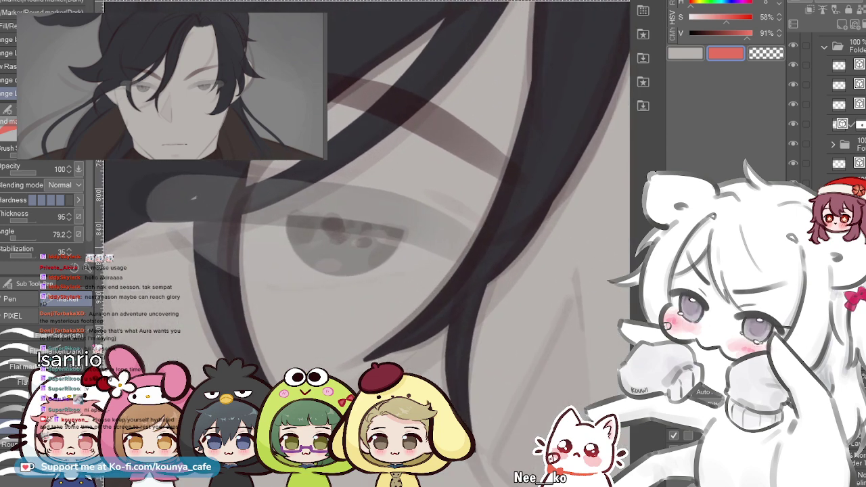
drag(365, 253, 293, 246)
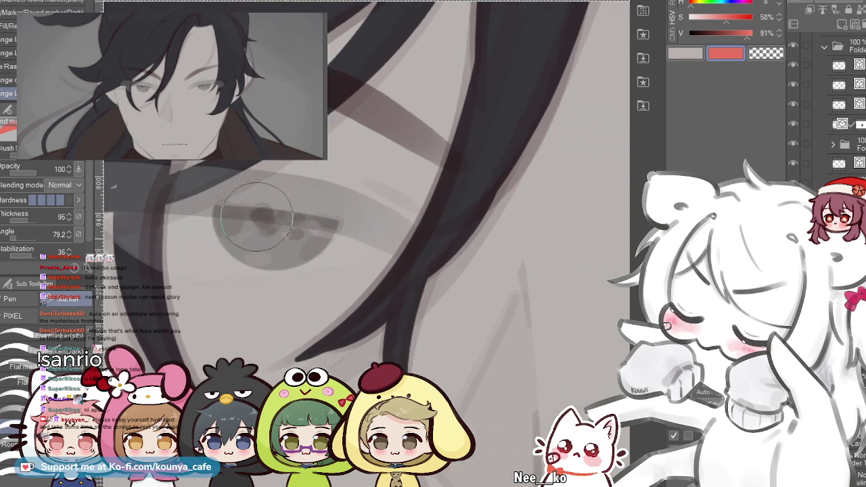
drag(257, 224, 277, 234)
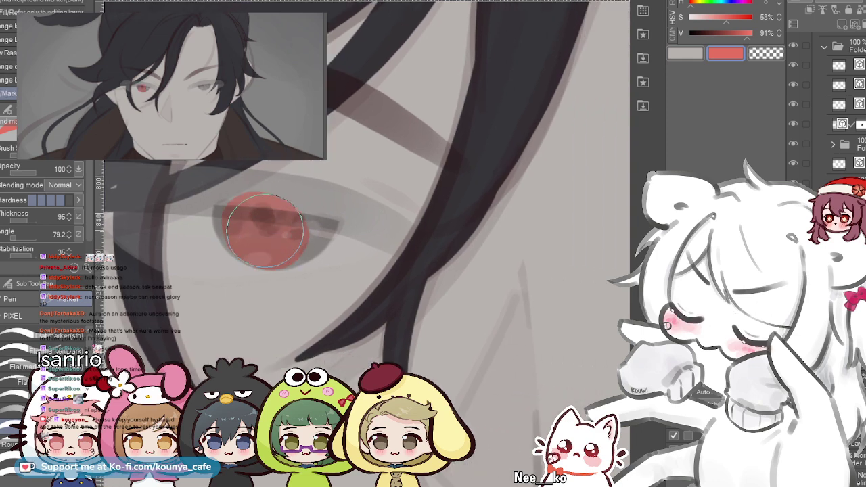
key(ctrl+z)
scroll(276, 233, up, 2)
mouse_move(222, 201)
mouse_down()
mouse_move(291, 245)
mouse_move(231, 200)
mouse_move(272, 249)
mouse_move(267, 225)
mouse_move(240, 218)
mouse_move(231, 203)
mouse_move(234, 228)
mouse_move(262, 222)
mouse_up()
key(ctrl+z)
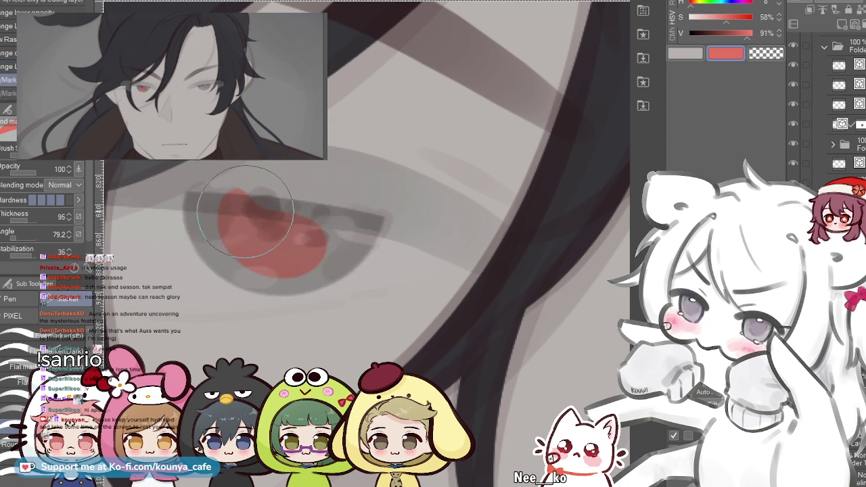
- Block in the iris on the picture's left in soft red, following the sketch's lower curve and covering its upper part
mouse_move(231, 219)
mouse_down()
mouse_move(208, 182)
mouse_move(259, 241)
mouse_move(209, 218)
mouse_move(238, 247)
mouse_move(213, 232)
mouse_move(206, 208)
mouse_move(240, 224)
mouse_move(212, 212)
mouse_move(205, 196)
mouse_move(239, 227)
mouse_move(188, 209)
mouse_move(210, 217)
mouse_move(229, 245)
mouse_move(207, 235)
mouse_move(284, 283)
mouse_move(355, 254)
mouse_up()
scroll(218, 236, up, 1)
key(ctrl+z)
mouse_move(227, 249)
mouse_down()
mouse_move(252, 268)
mouse_move(382, 234)
mouse_up()
key(ctrl+z)
drag(240, 256, 373, 240)
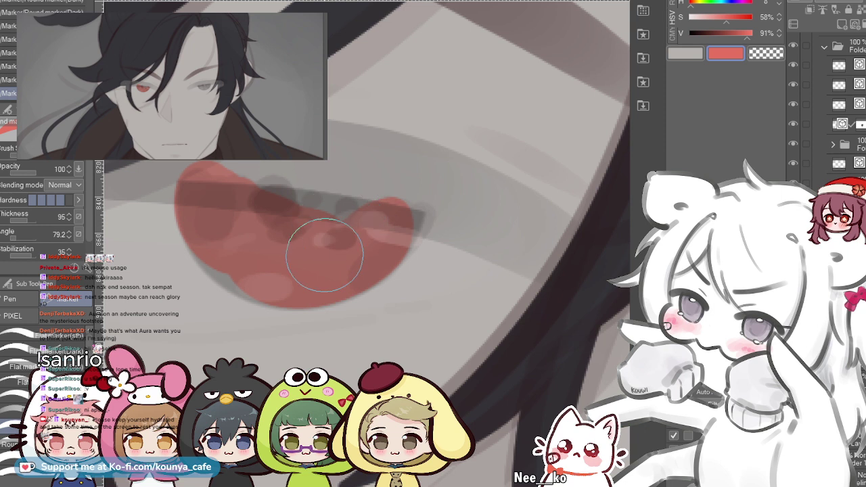
mouse_move(224, 190)
mouse_down()
mouse_move(357, 213)
mouse_move(215, 179)
mouse_move(265, 170)
mouse_move(362, 197)
mouse_move(264, 191)
mouse_up()
key(ctrl+z)
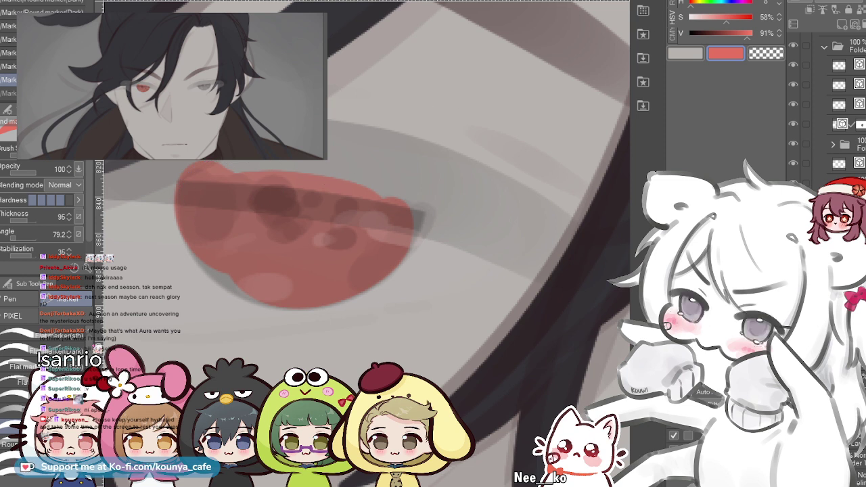
- Find the DRFT folder among the layers and lock it
key(ctrl+shift+n)
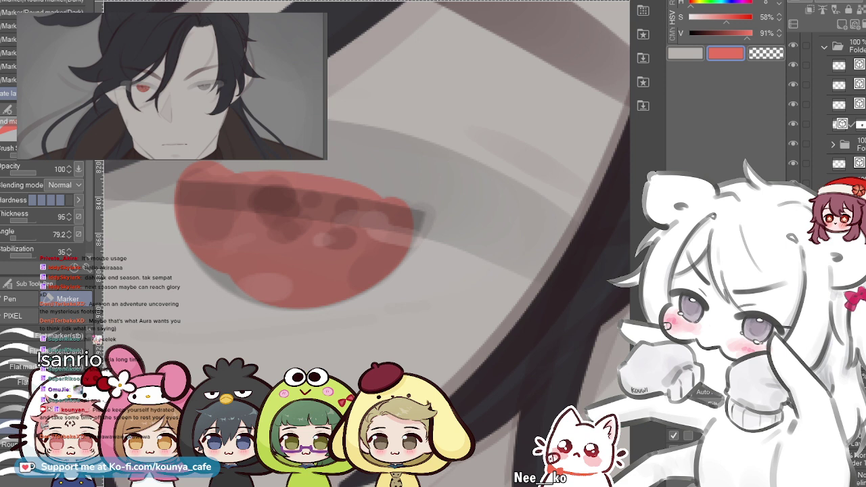
scroll(825, 115, down, 1)
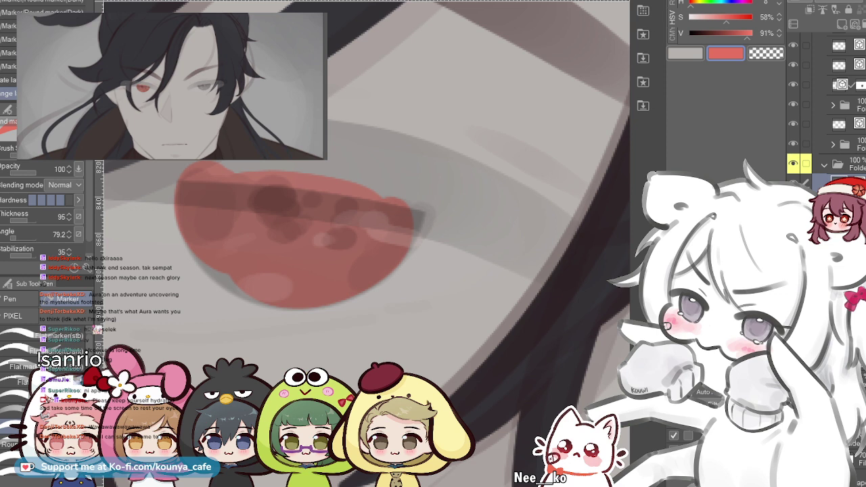
scroll(825, 108, up, 2)
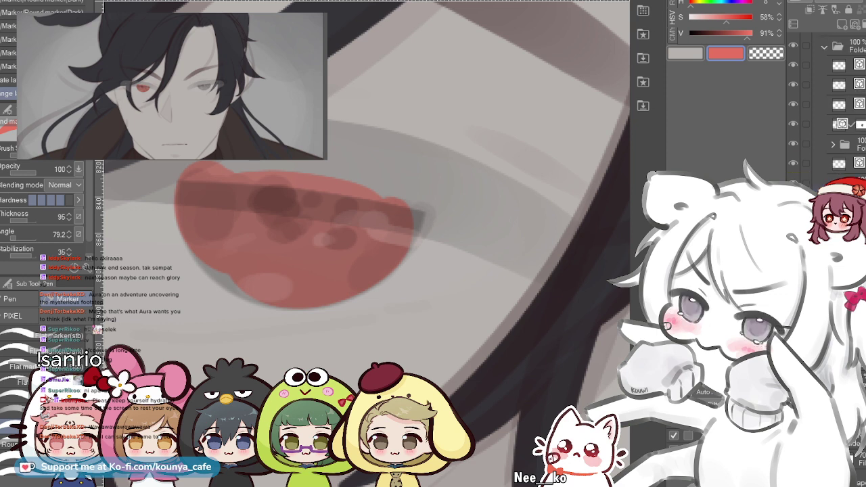
scroll(829, 102, up, 2)
scroll(829, 101, up, 1)
click(817, 63)
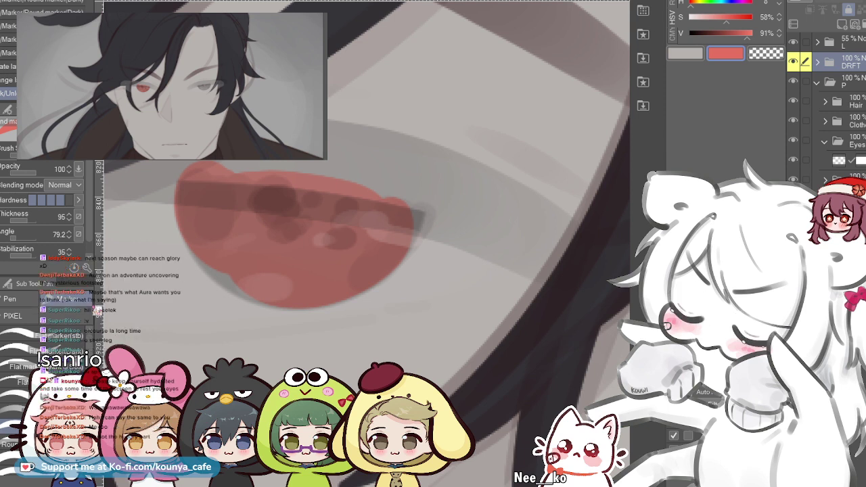
- Smooth the red iris's outline on its layer in the Eyes folder and flip the canvas view to check the shape
click(839, 160)
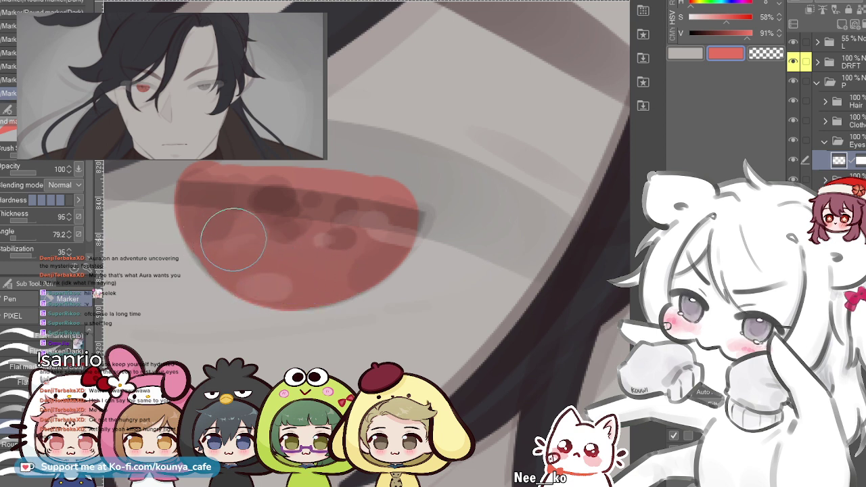
drag(208, 226, 231, 228)
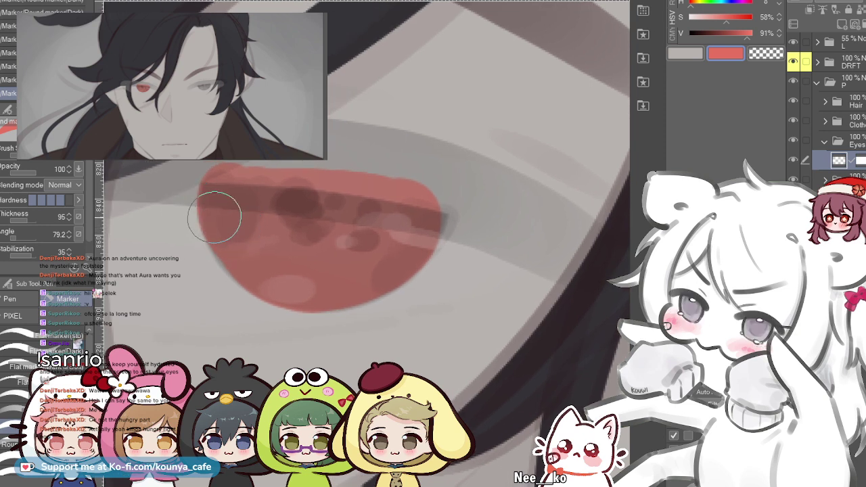
key(ctrl+z)
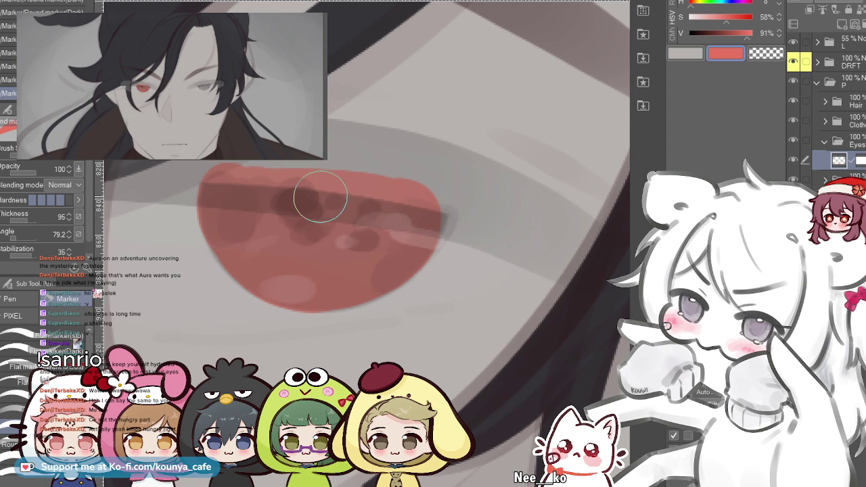
scroll(339, 243, down, 1)
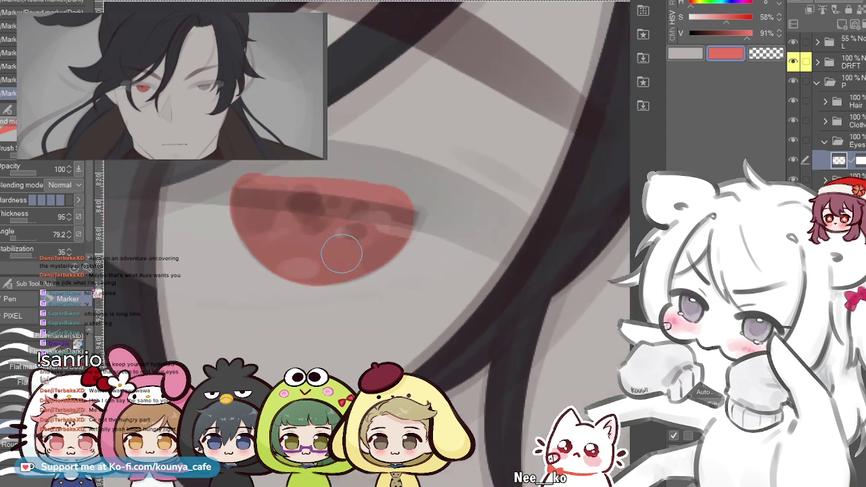
key(h)
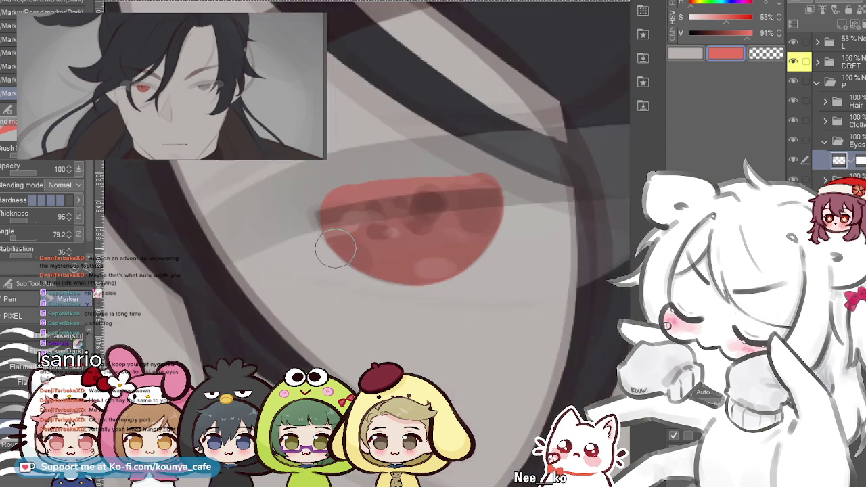
- Start blocking in the iris on the picture's right with a larger red marker, covering its outer end
scroll(340, 230, down, 4)
drag(340, 230, 482, 255)
scroll(365, 243, up, 4)
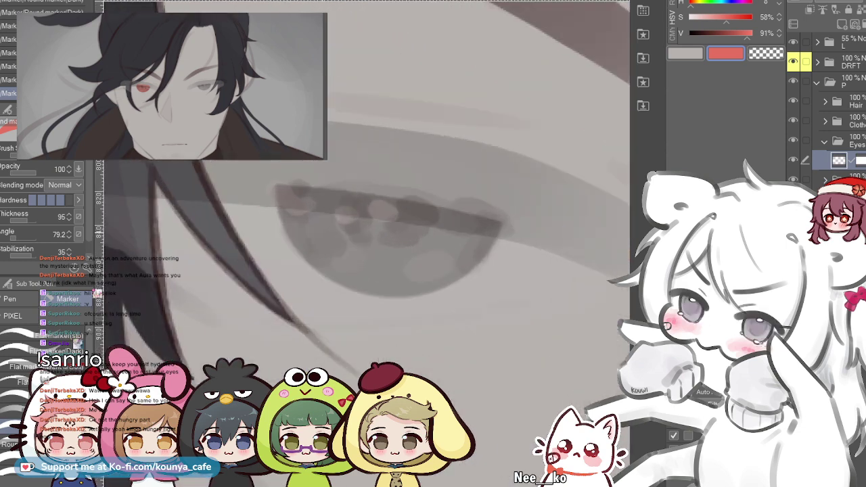
drag(338, 210, 259, 209)
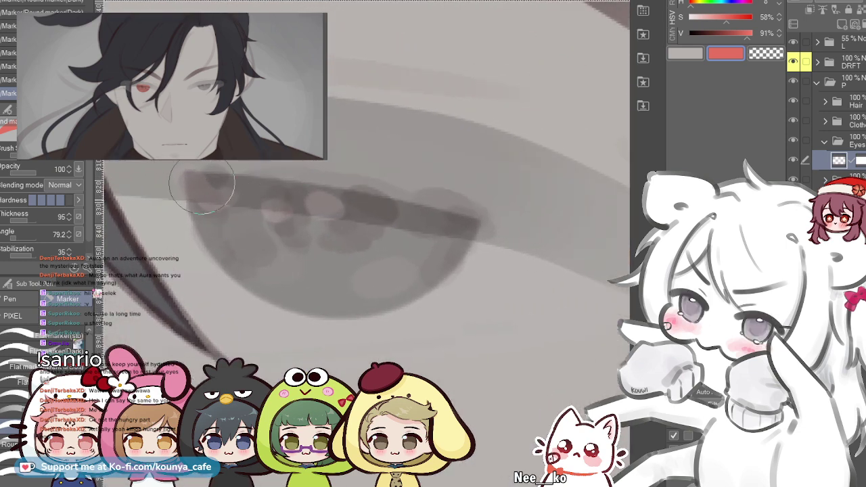
key(])
drag(205, 176, 271, 230)
key(ctrl+z)
drag(209, 183, 290, 230)
key(ctrl+z)
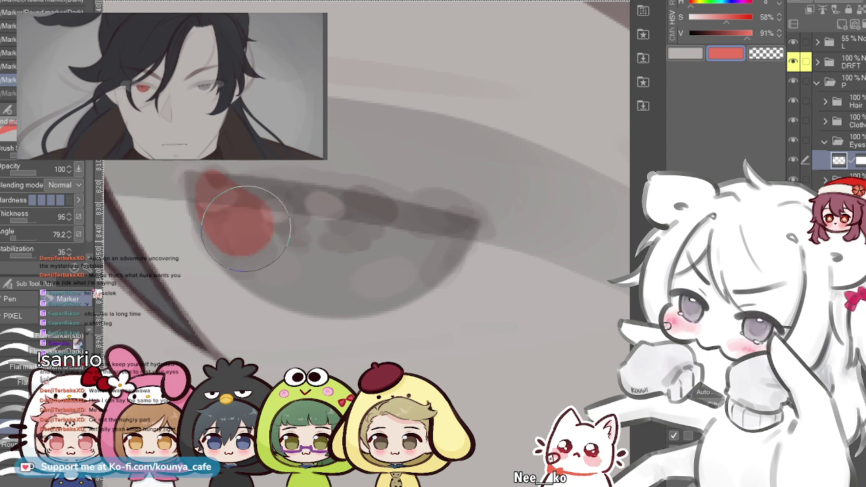
drag(233, 199, 308, 237)
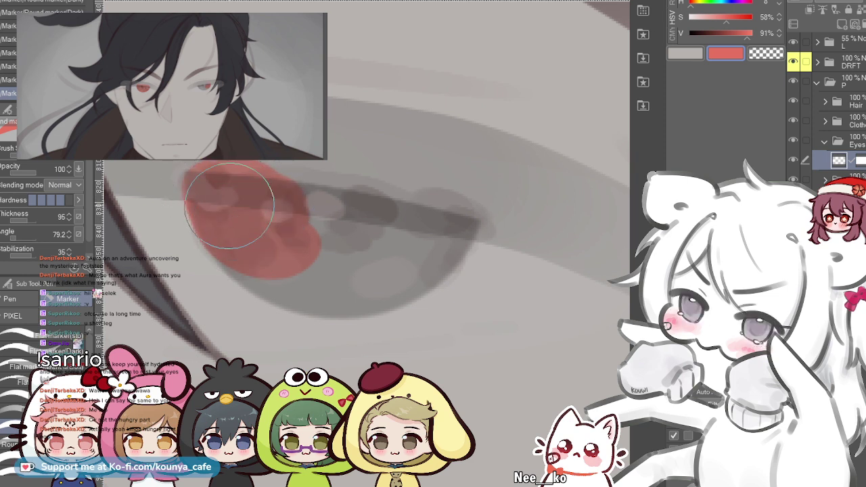
- Fill the rest of the iris on the picture's right in red, following the sketch's lower curve and covering its upper part
mouse_move(238, 223)
mouse_down()
mouse_move(264, 259)
mouse_move(422, 235)
mouse_up()
key(ctrl+z)
mouse_move(248, 241)
mouse_down()
mouse_move(267, 261)
mouse_move(438, 251)
mouse_up()
key(ctrl+z)
drag(264, 215, 399, 206)
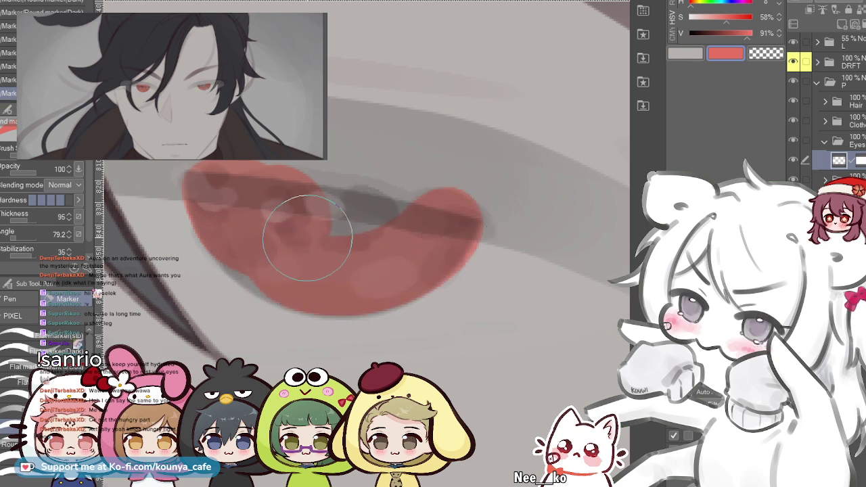
drag(318, 235, 368, 235)
drag(262, 204, 421, 218)
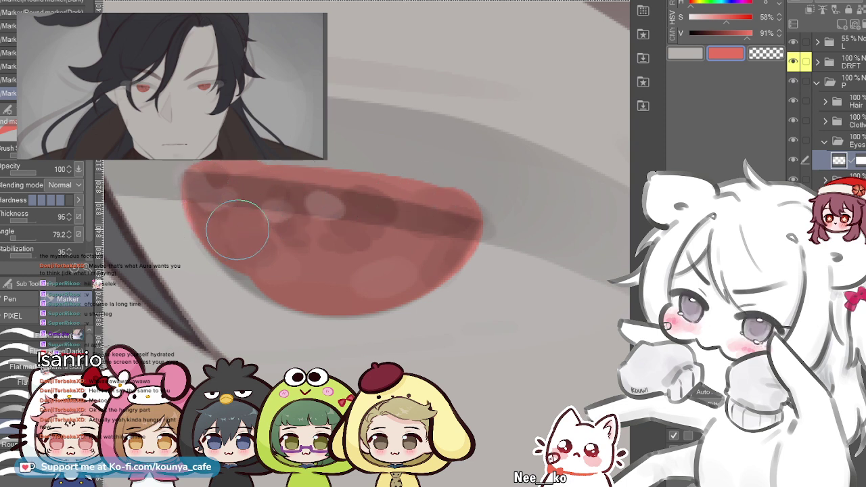
key(ctrl+z)
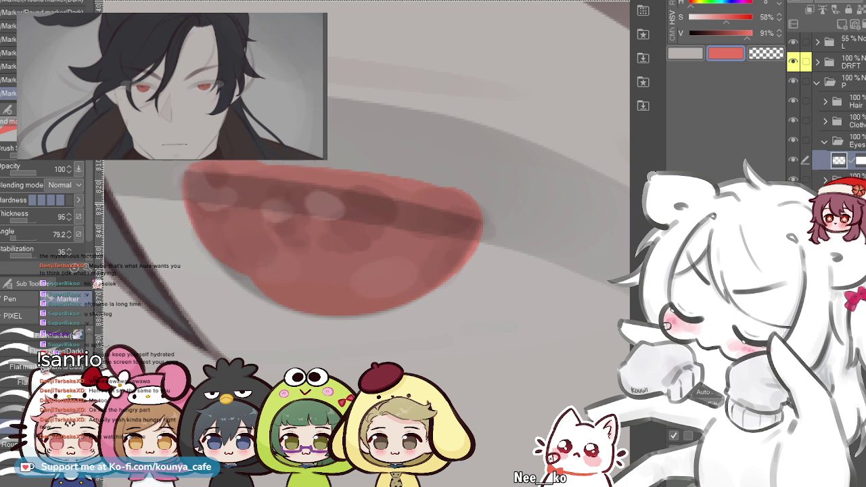
key(period)
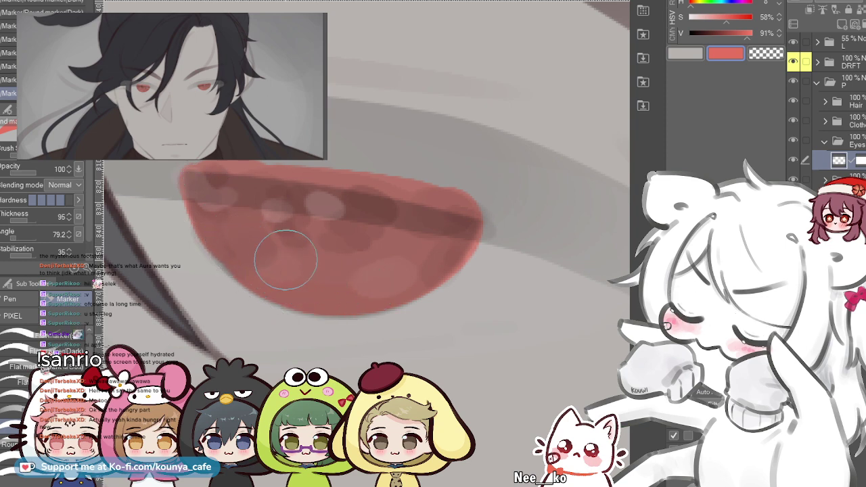
- Compare the shapes of the two red irises in the flipped and unflipped canvas views
scroll(334, 250, down, 4)
scroll(280, 261, down, 3)
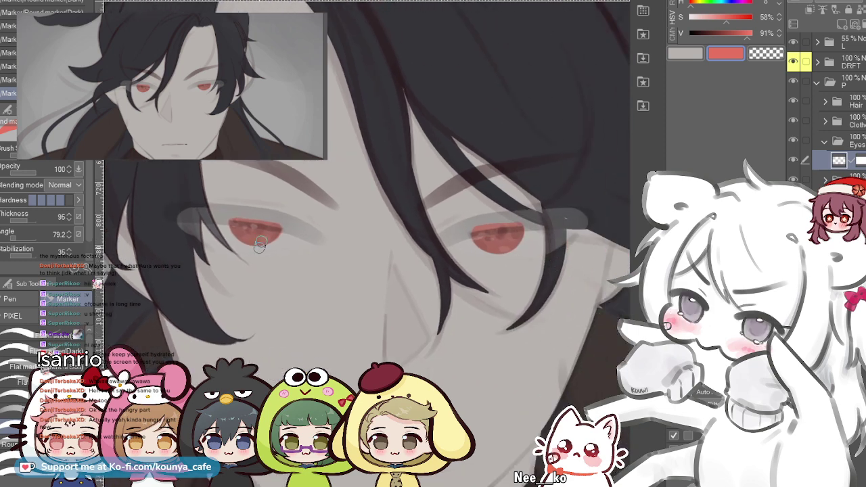
scroll(260, 247, down, 1)
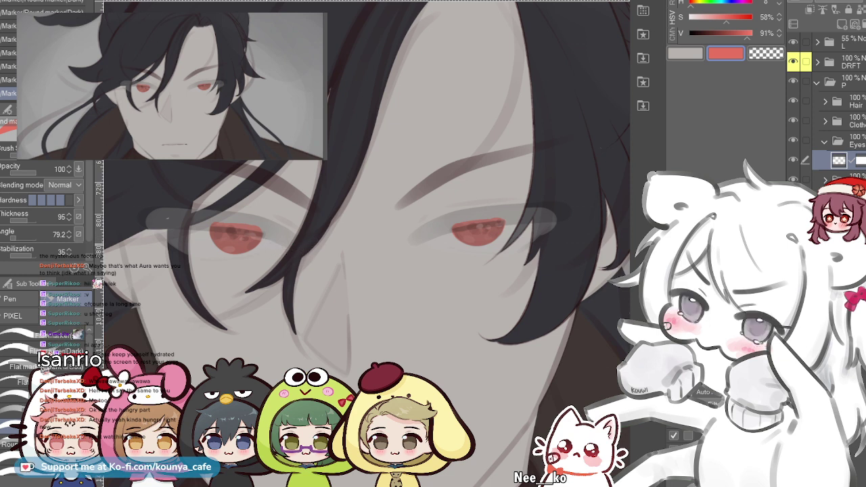
scroll(226, 232, up, 5)
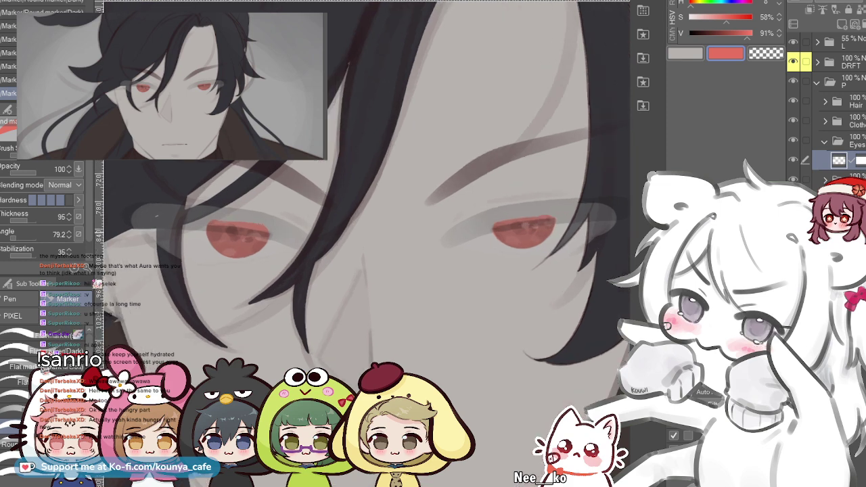
drag(304, 244, 257, 225)
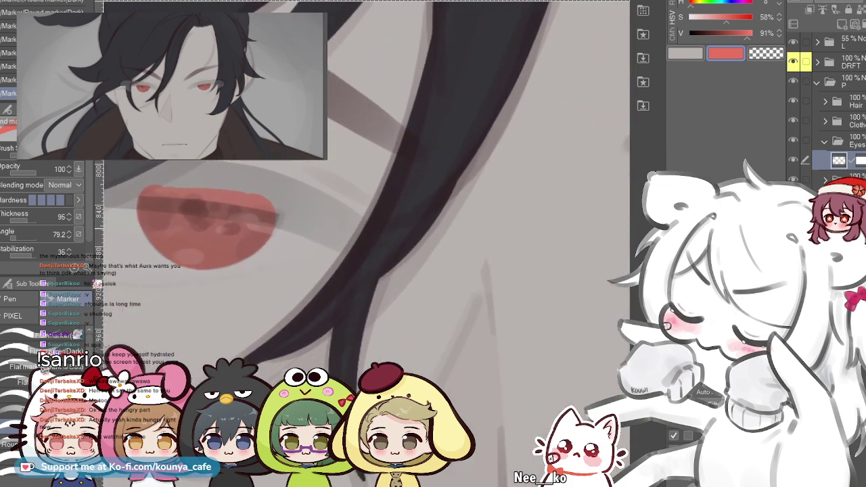
scroll(295, 194, down, 4)
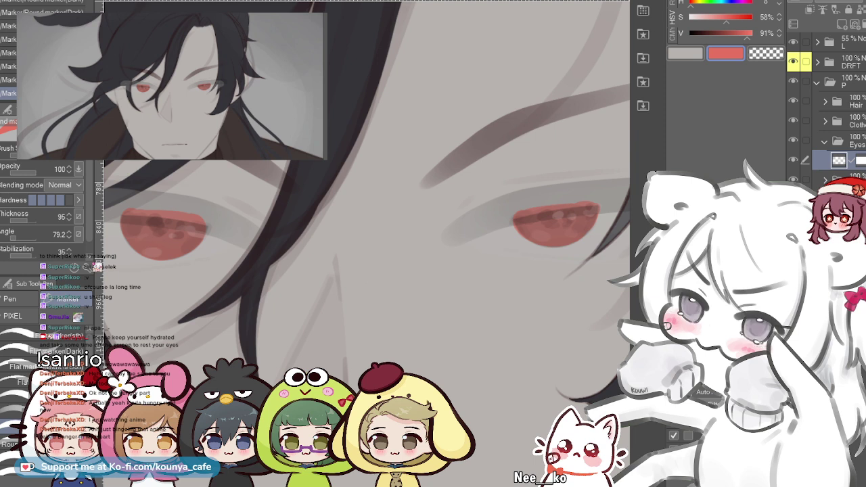
click(855, 140)
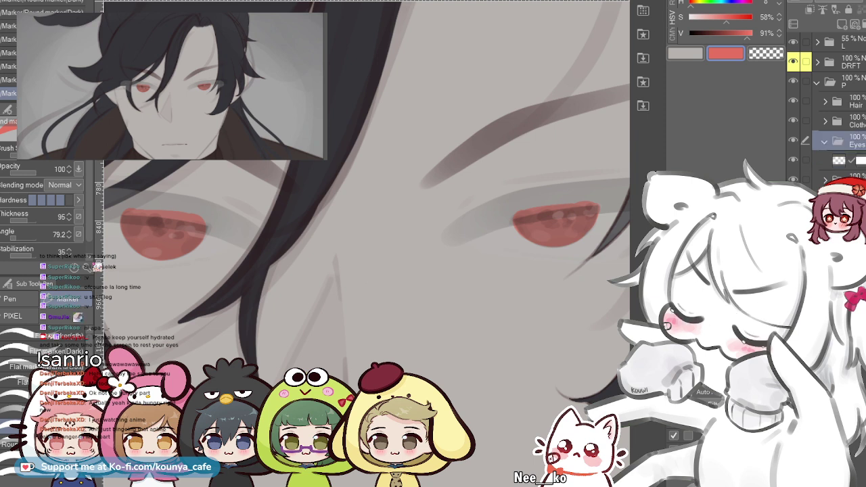
click(855, 160)
click(855, 141)
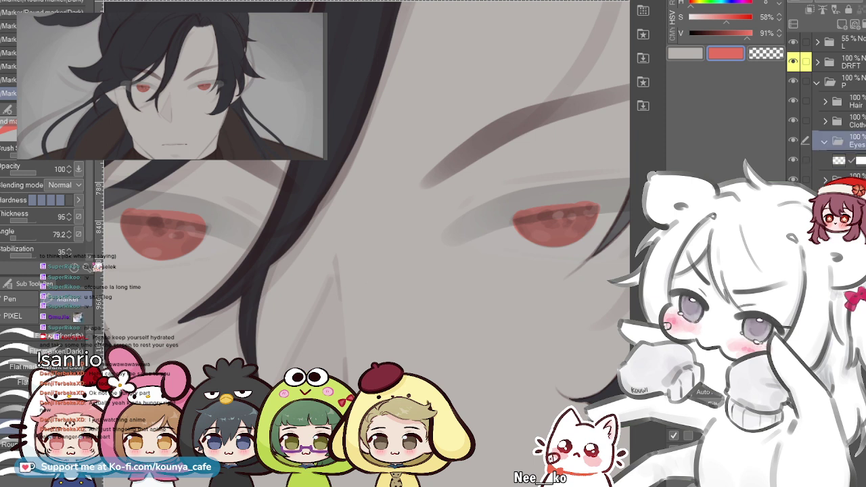
click(855, 160)
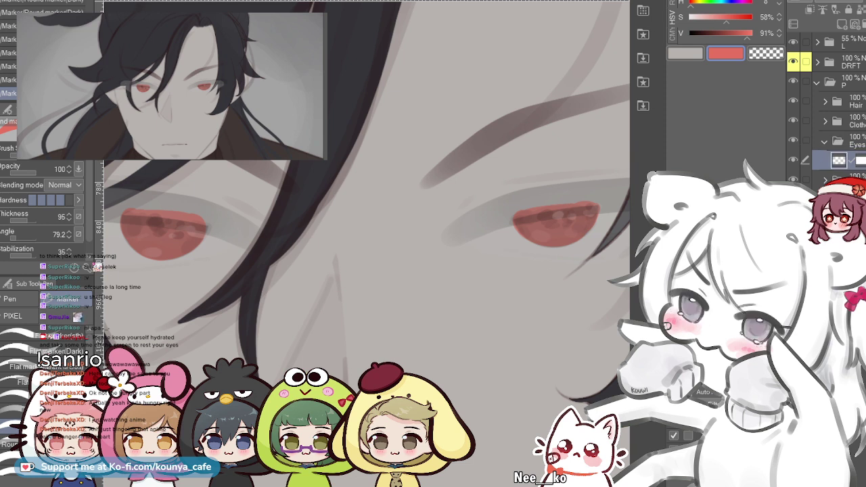
click(855, 141)
click(855, 160)
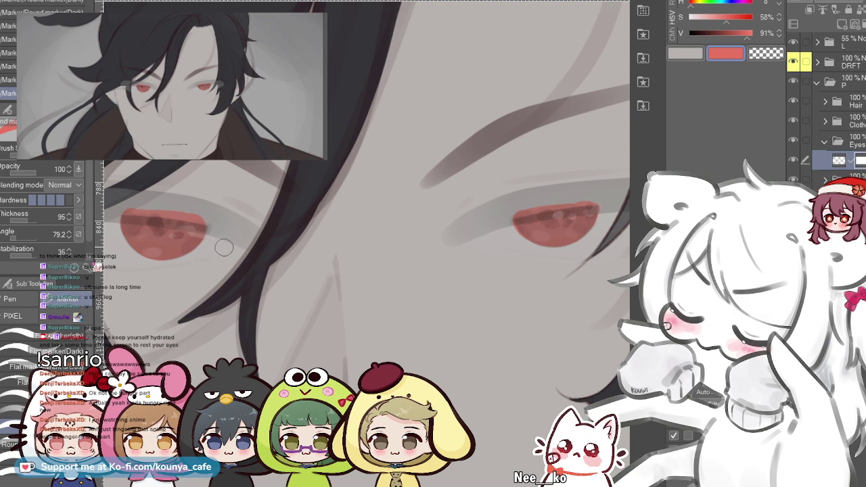
- Trim the upper edge of the iris on the picture's left to a clean slanted line with a smaller Hard eraser
key(e)
key(bracketleft)
key(bracketleft)
key(bracketleft)
key(bracketleft)
key(bracketleft)
key(bracketleft)
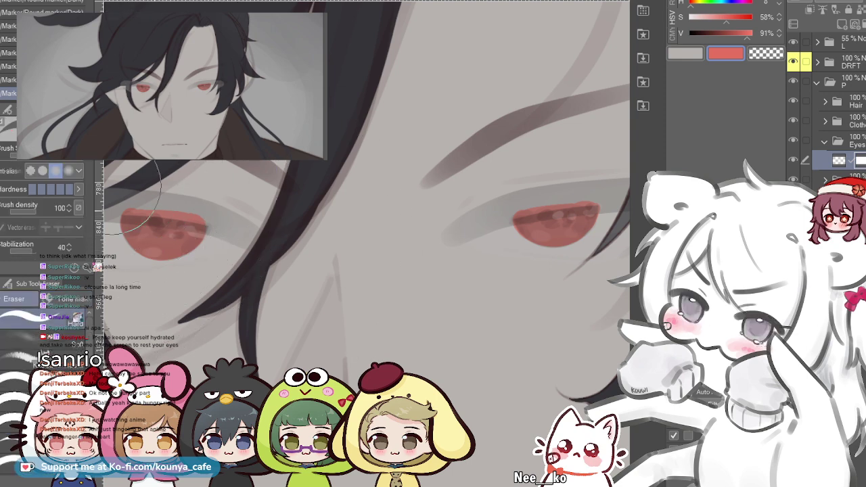
drag(187, 191, 216, 192)
scroll(198, 205, up, 4)
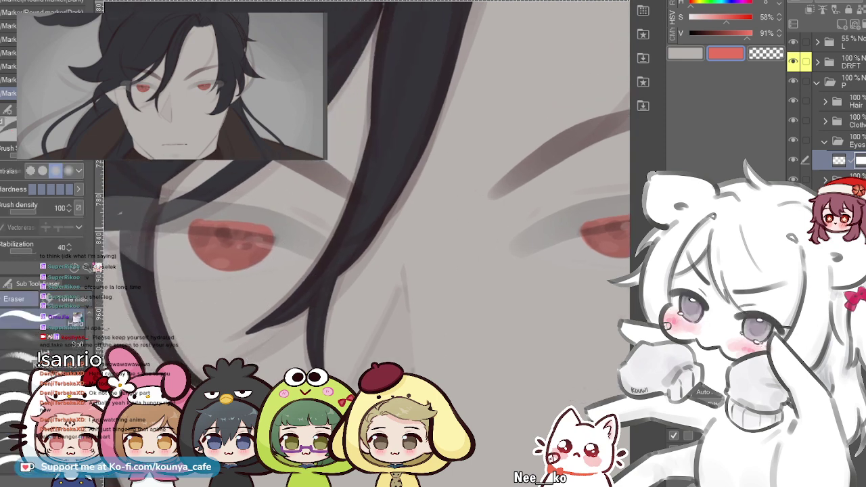
scroll(198, 204, up, 2)
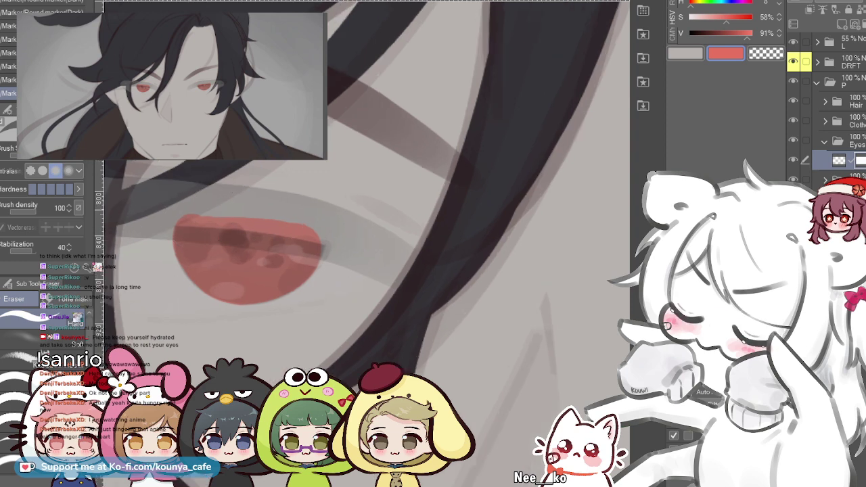
mouse_move(348, 233)
mouse_down()
mouse_move(198, 206)
mouse_move(371, 234)
mouse_up()
mouse_move(156, 218)
mouse_down()
mouse_move(304, 230)
mouse_move(376, 264)
mouse_up()
key(ctrl+z)
mouse_move(168, 217)
mouse_down()
mouse_move(304, 221)
mouse_move(370, 240)
mouse_up()
drag(153, 221, 393, 264)
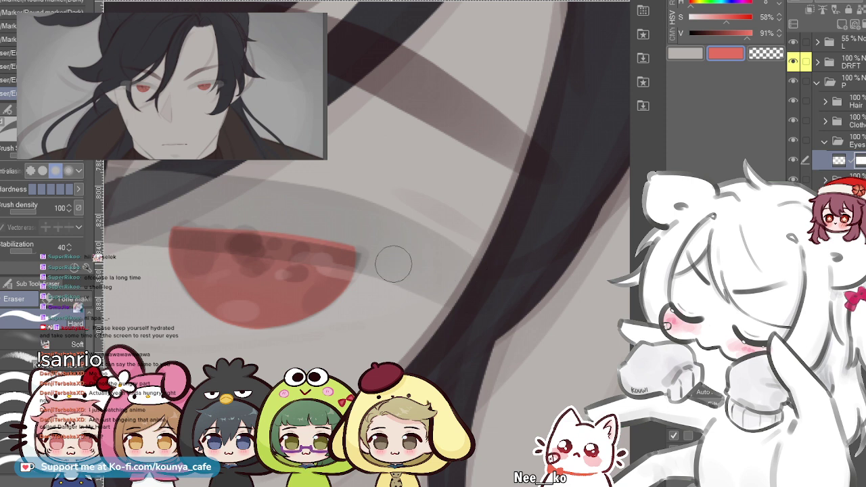
drag(264, 225, 434, 271)
key(ctrl+z)
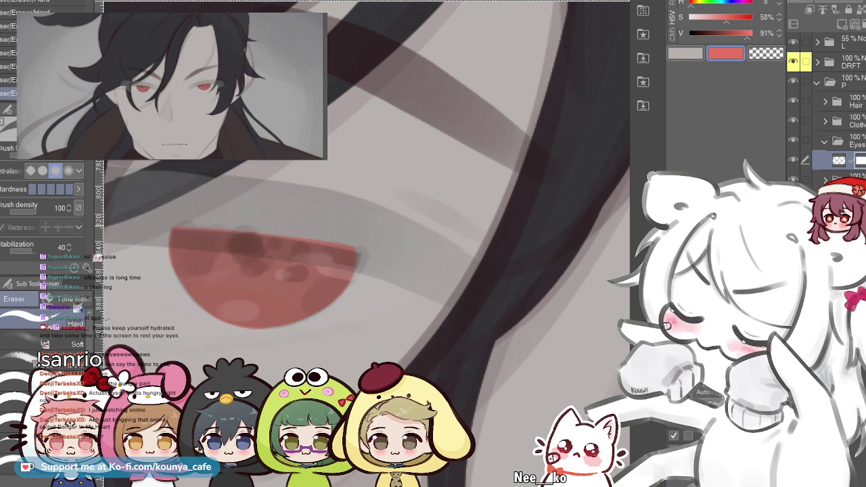
- Flip the canvas view and erase the rounded upper edge of the iris on the picture's right into a straight slanted line
scroll(308, 223, down, 4)
drag(308, 223, 218, 189)
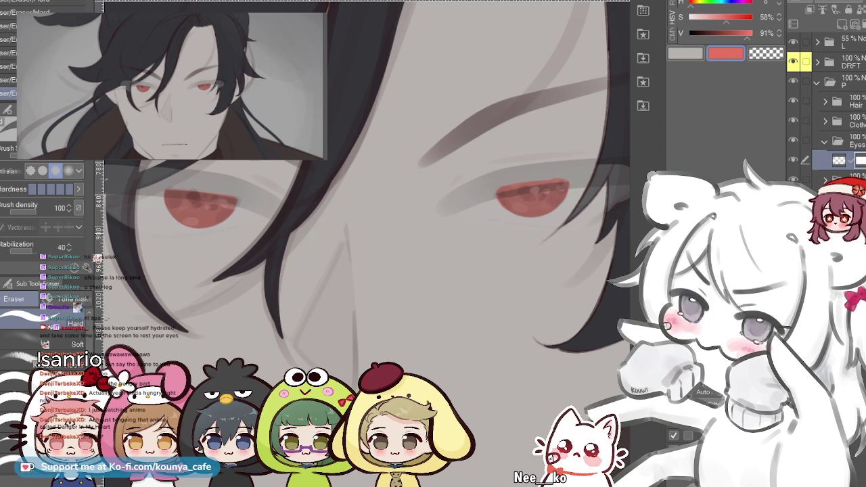
scroll(319, 196, up, 2)
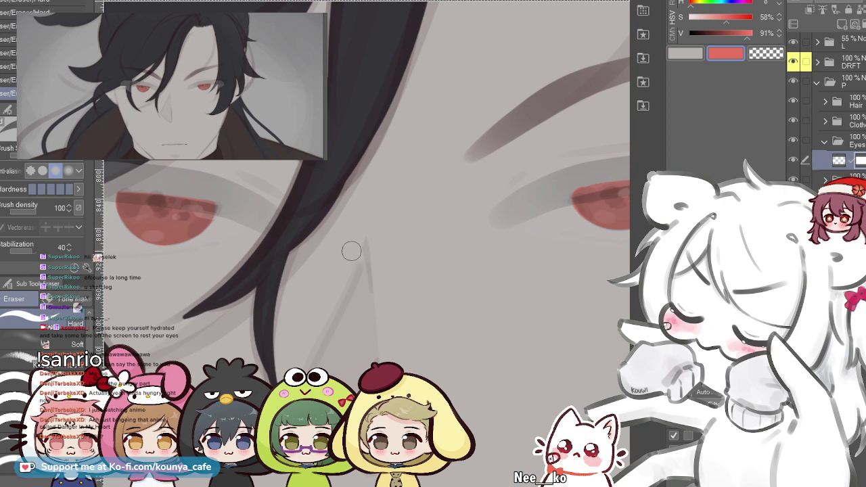
key(shift+h)
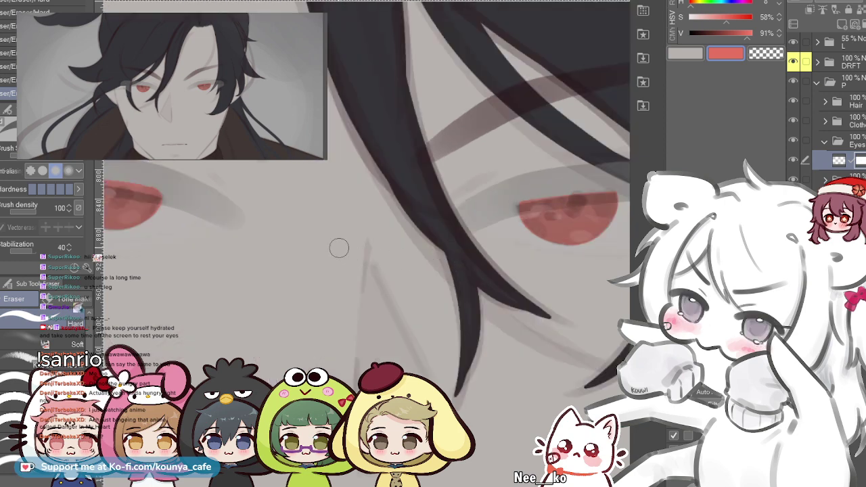
drag(263, 215, 452, 255)
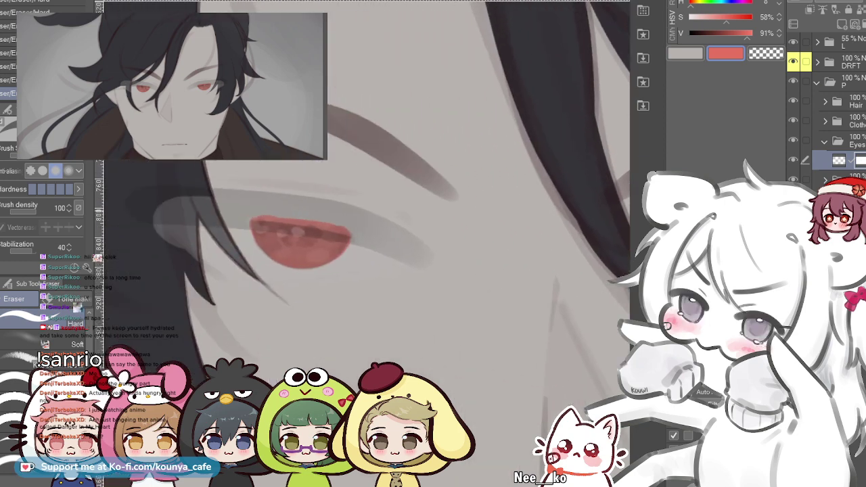
scroll(280, 217, up, 5)
drag(280, 215, 245, 215)
mouse_move(174, 203)
mouse_down()
mouse_move(329, 222)
mouse_move(447, 265)
mouse_up()
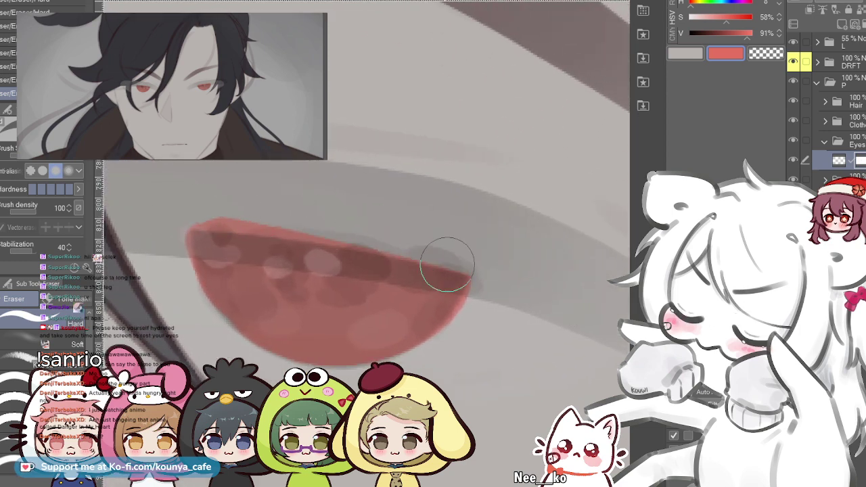
key(ctrl+z)
mouse_move(162, 209)
mouse_down()
mouse_move(228, 206)
mouse_move(471, 246)
mouse_up()
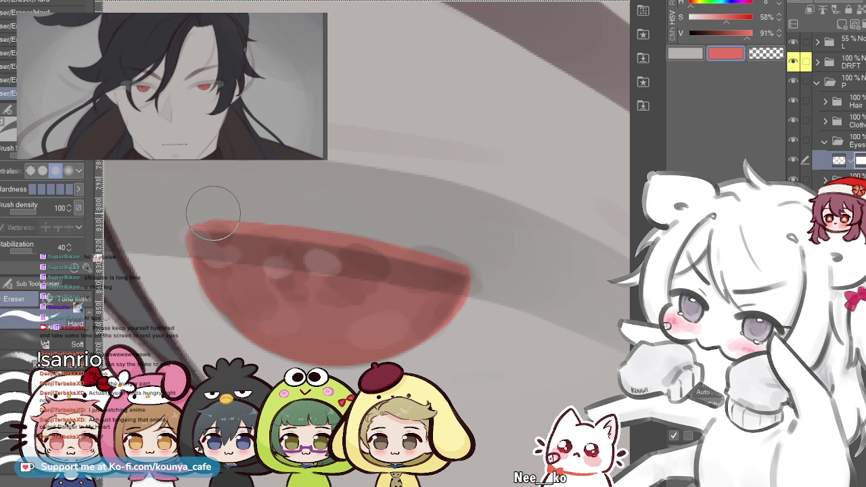
drag(289, 211, 461, 244)
key(ctrl+z)
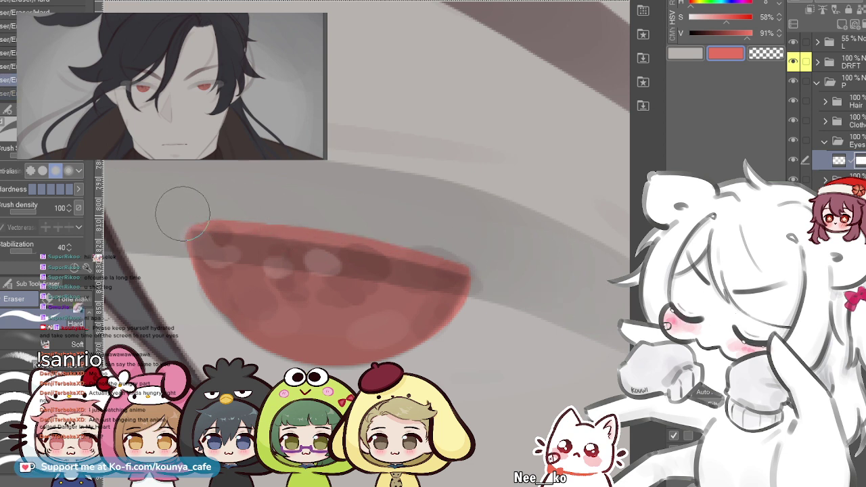
drag(173, 212, 419, 232)
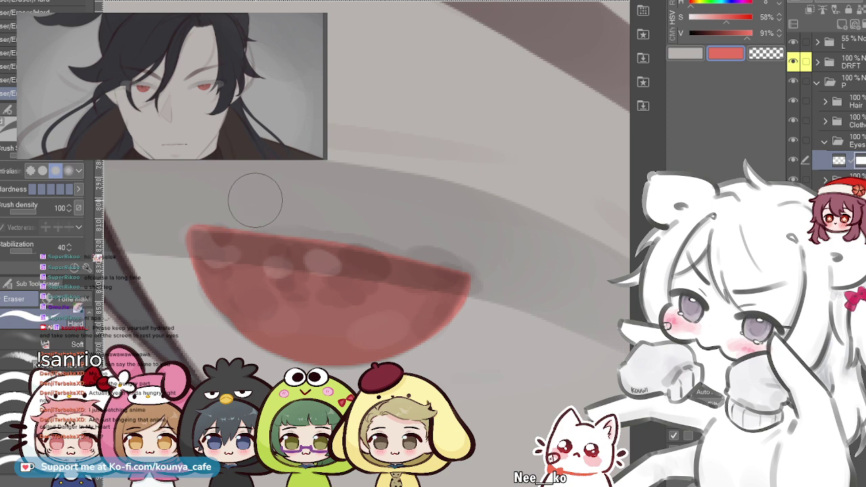
- Check the trimmed upper edges of both irises against each other in the flipped and unflipped canvas views
scroll(244, 202, down, 5)
scroll(244, 202, down, 5)
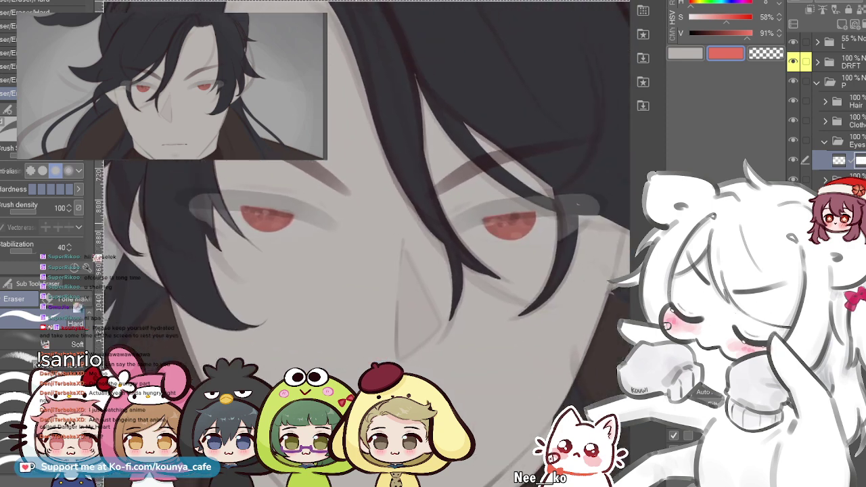
scroll(354, 224, up, 3)
key(h)
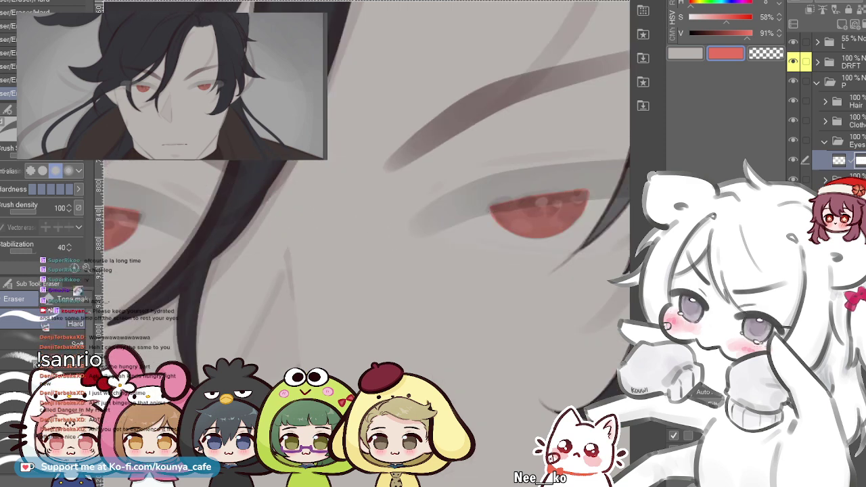
scroll(402, 248, down, 3)
scroll(349, 226, up, 3)
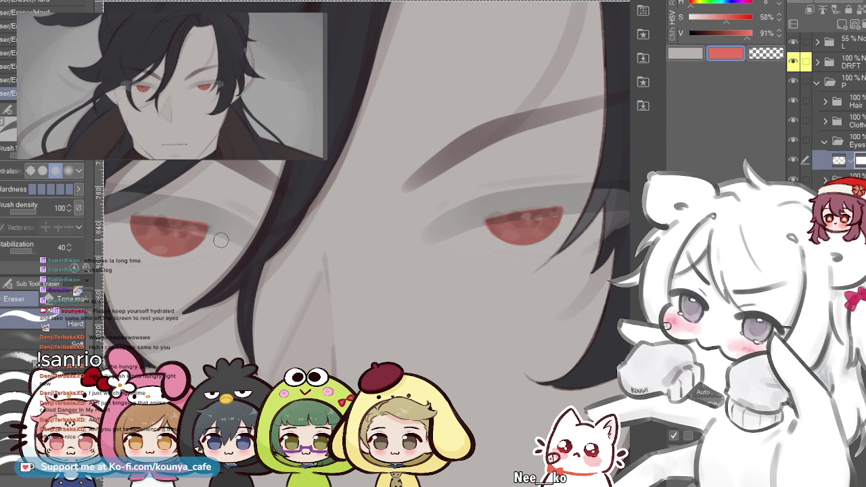
drag(221, 240, 299, 240)
scroll(245, 213, up, 3)
scroll(242, 194, up, 2)
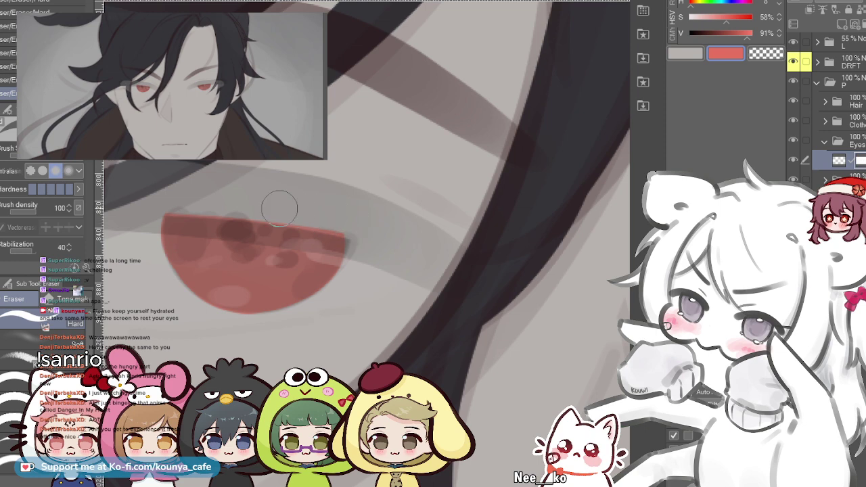
scroll(294, 203, down, 6)
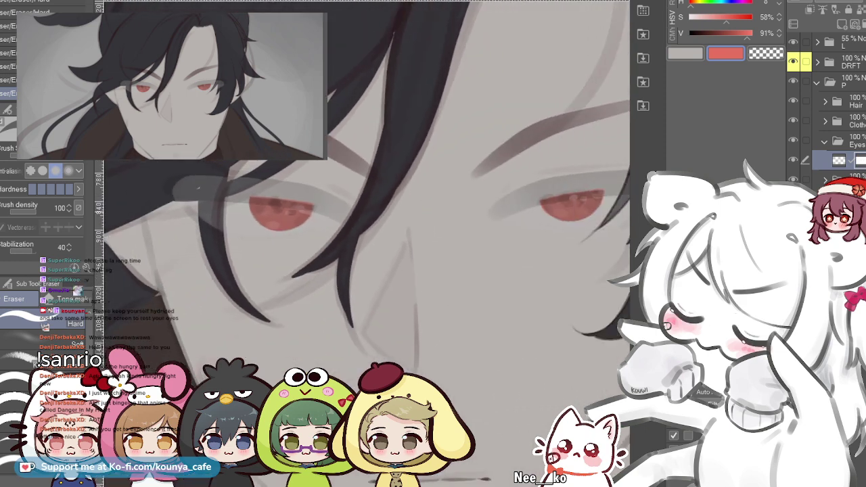
- Examine both trimmed irises up close and at full-face scale, with the DRFT folder shown and hidden
drag(458, 217, 375, 236)
scroll(345, 210, down, 6)
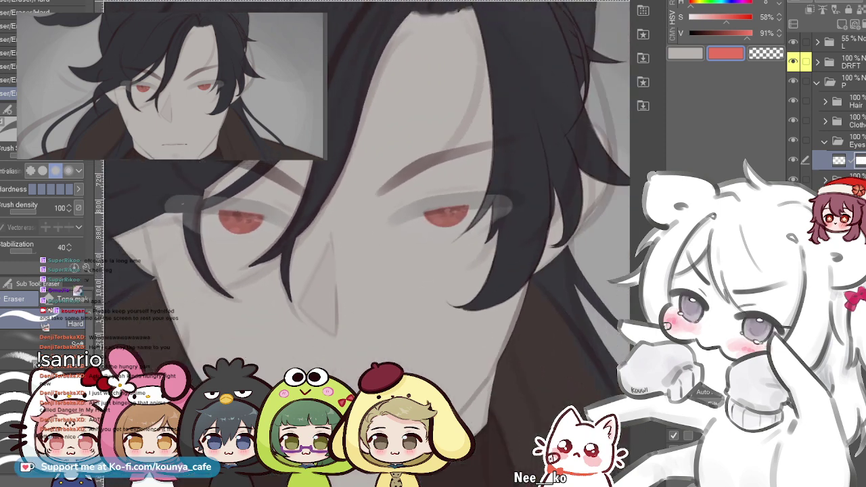
scroll(364, 200, up, 2)
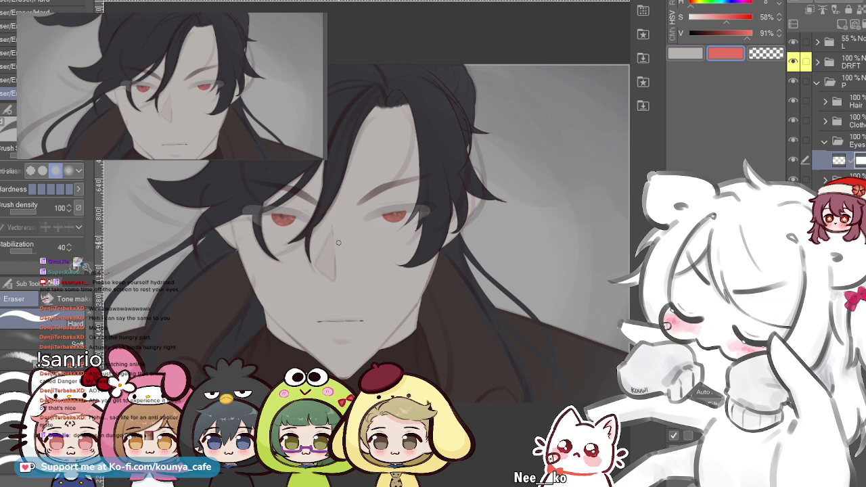
scroll(334, 240, up, 1)
scroll(349, 217, up, 4)
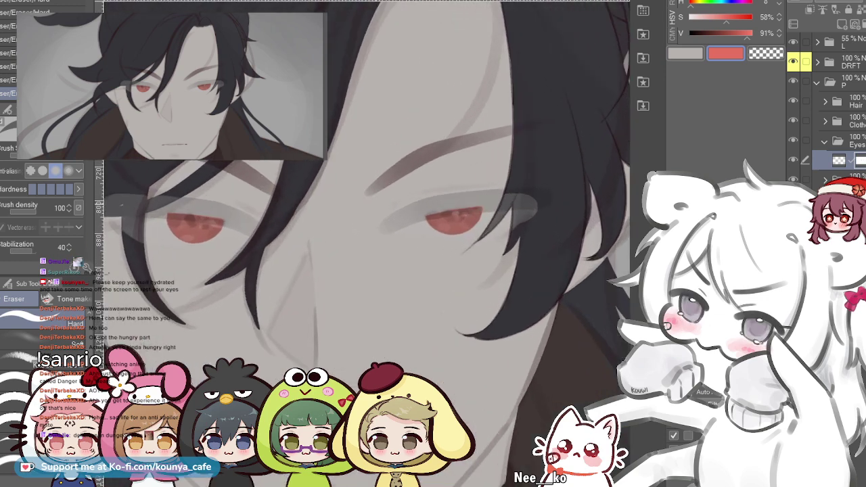
click(854, 177)
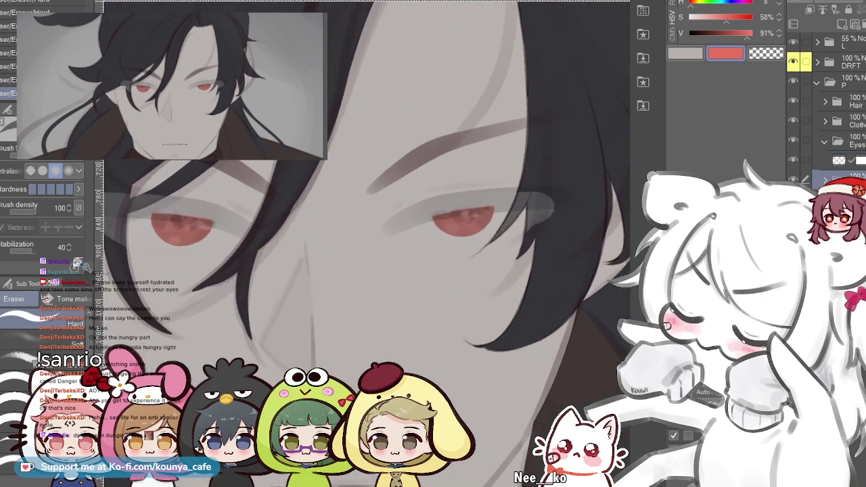
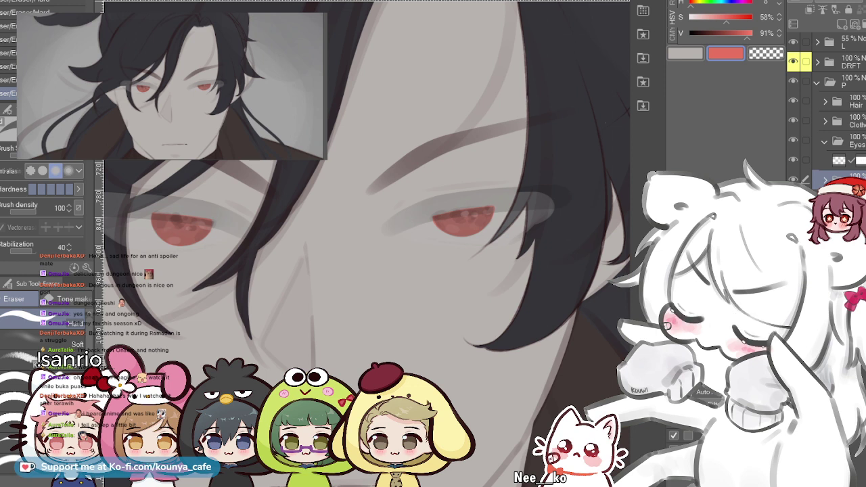
click(846, 161)
click(846, 178)
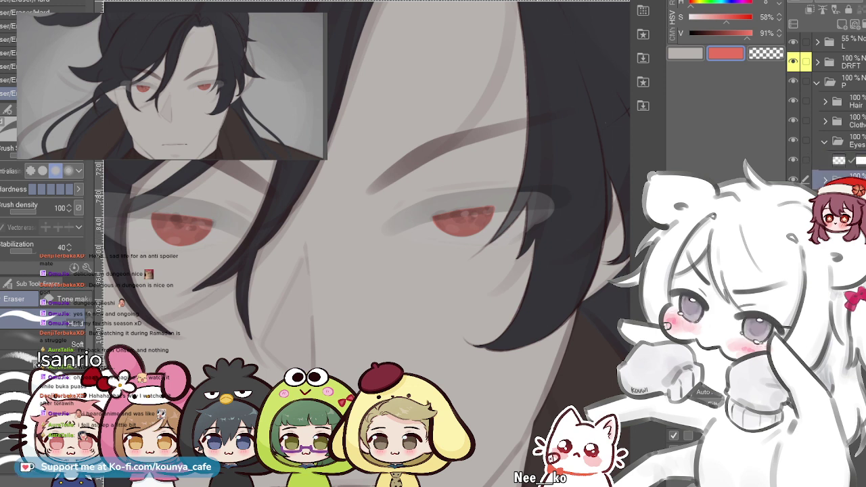
click(793, 61)
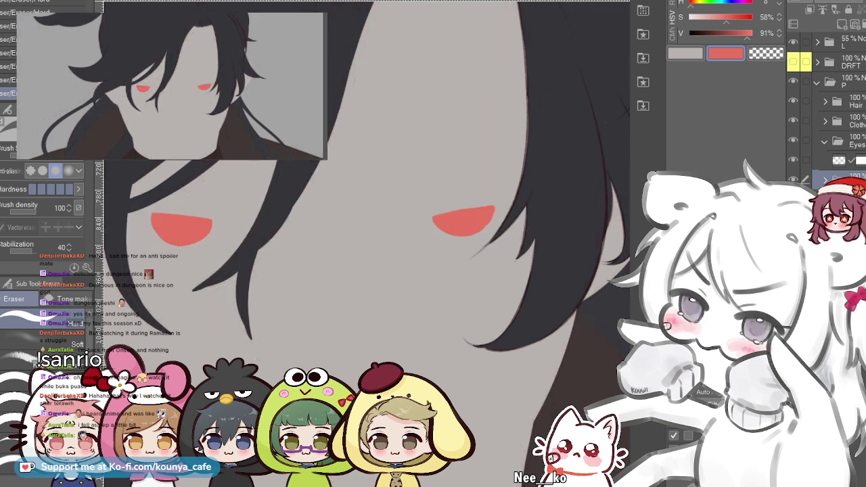
click(793, 62)
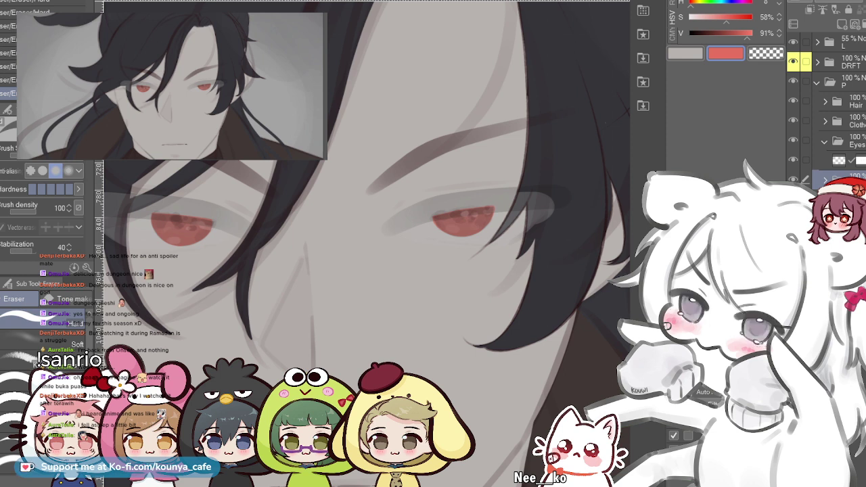
- Add a new raster layer above the iris layer in the Eyes folder and sample a dark red from the iris's pupil area
click(845, 161)
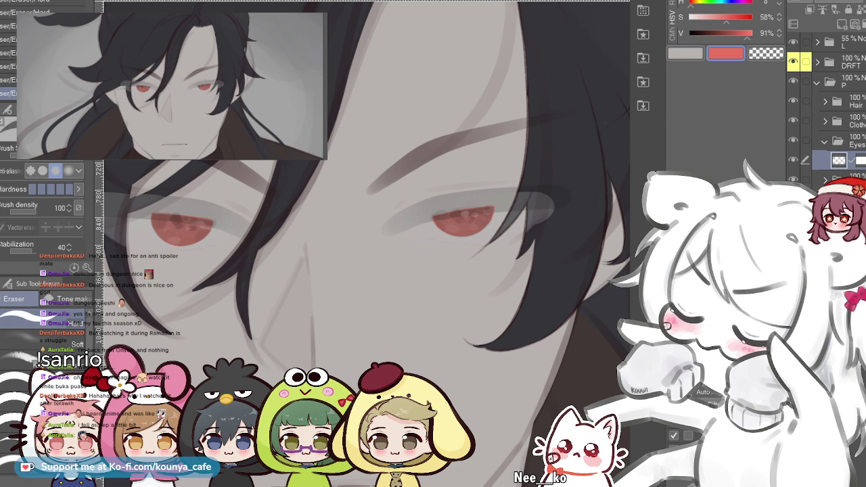
key(ctrl+shift+n)
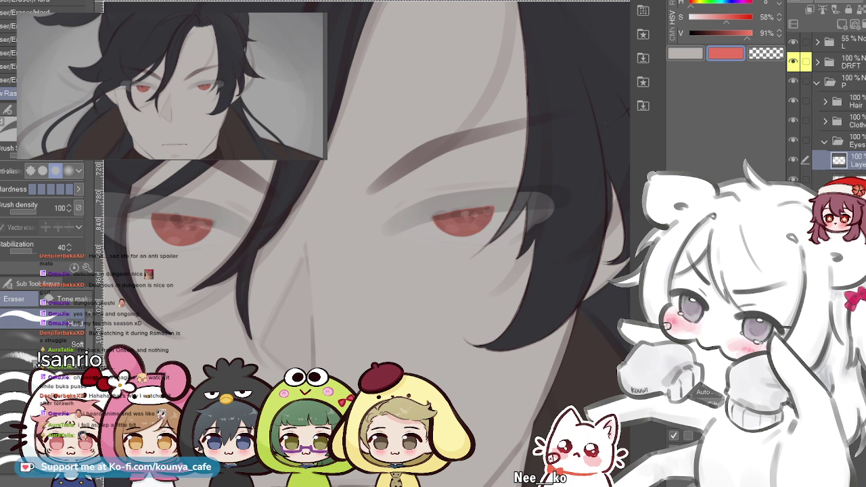
alt+click(463, 215)
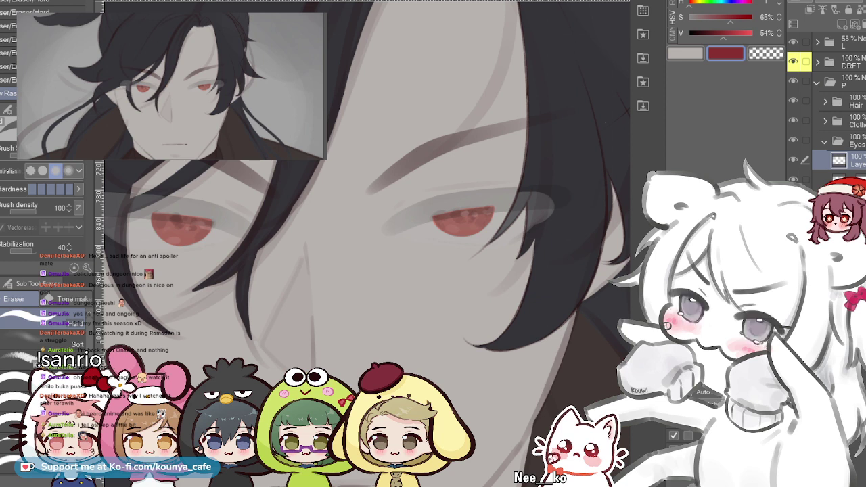
alt+click(462, 215)
alt+click(463, 215)
alt+click(463, 215)
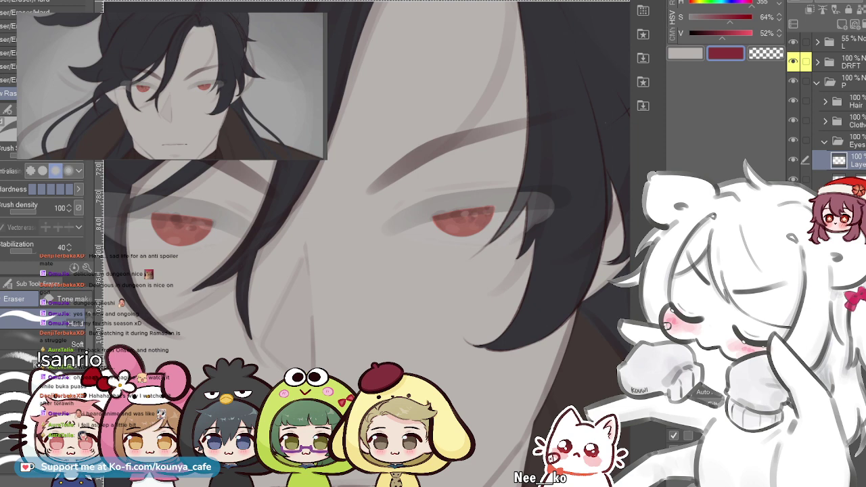
- Set up the marker in a large size for shading the iris on the picture's left
scroll(320, 222, up, 3)
drag(474, 217, 441, 229)
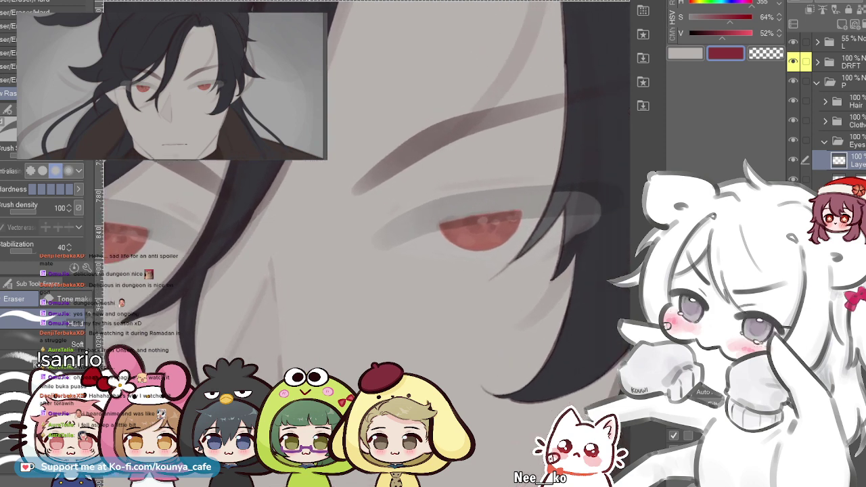
drag(317, 255, 297, 258)
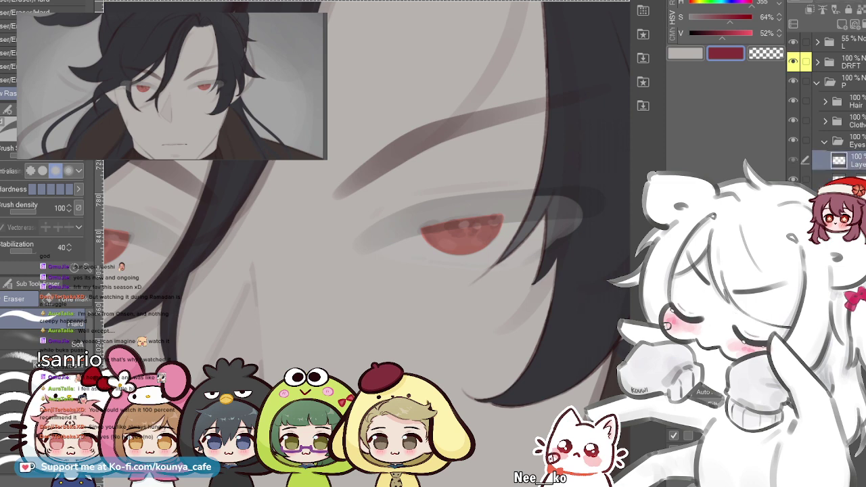
drag(183, 229, 406, 247)
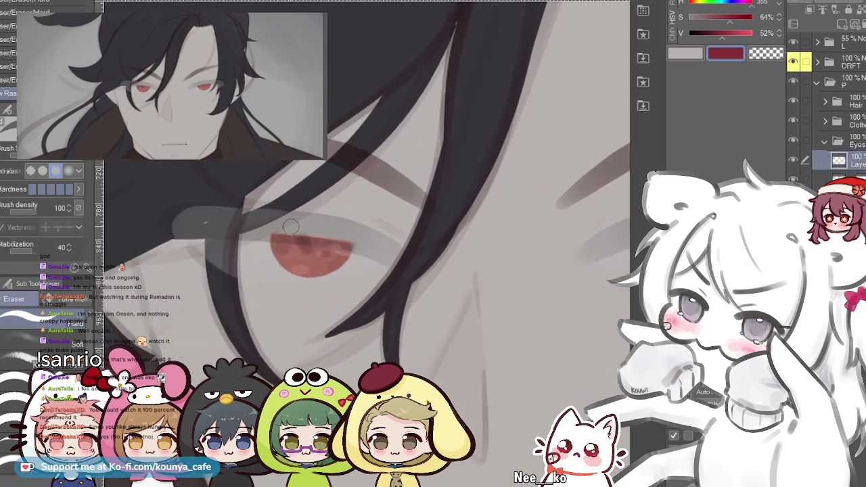
scroll(295, 247, up, 3)
drag(287, 230, 248, 222)
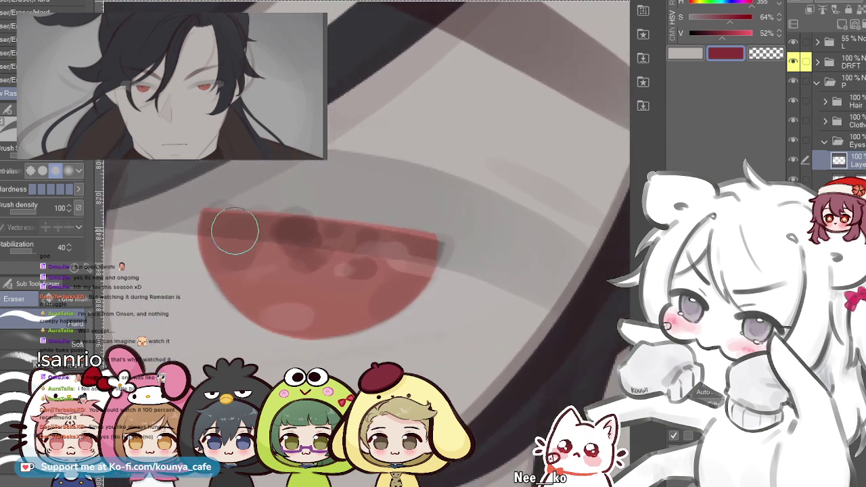
key(bracketright)
key(bracketright)
key(bracketright)
key(bracketright)
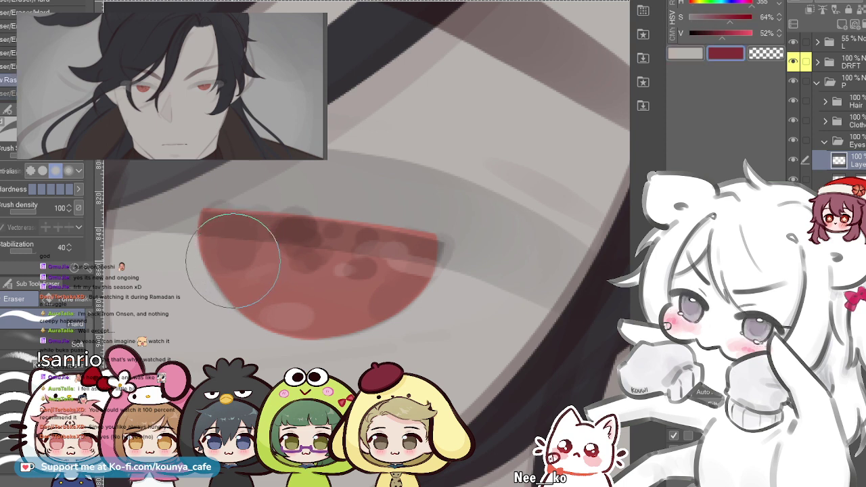
key(p)
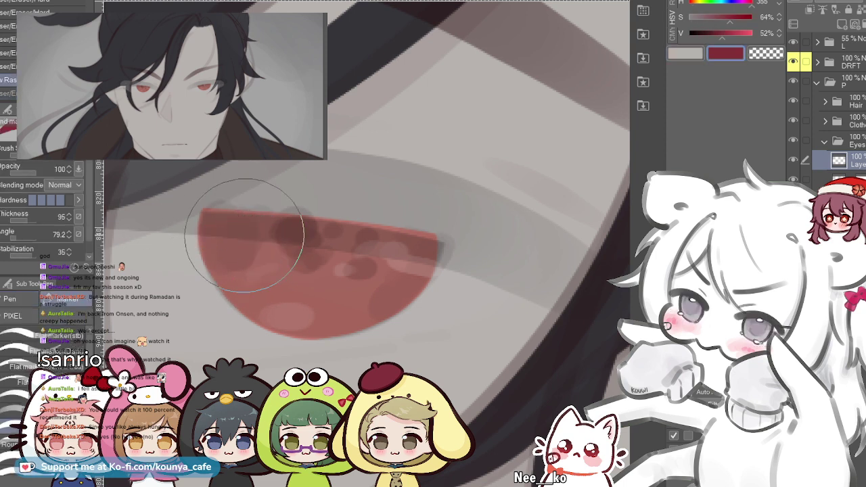
- Try dark red test strokes beside the iris with the marker at 100 opacity and another marker at 60 opacity
mouse_move(209, 250)
mouse_down()
mouse_move(228, 250)
mouse_move(201, 257)
mouse_move(234, 262)
mouse_move(194, 271)
mouse_move(200, 289)
mouse_up()
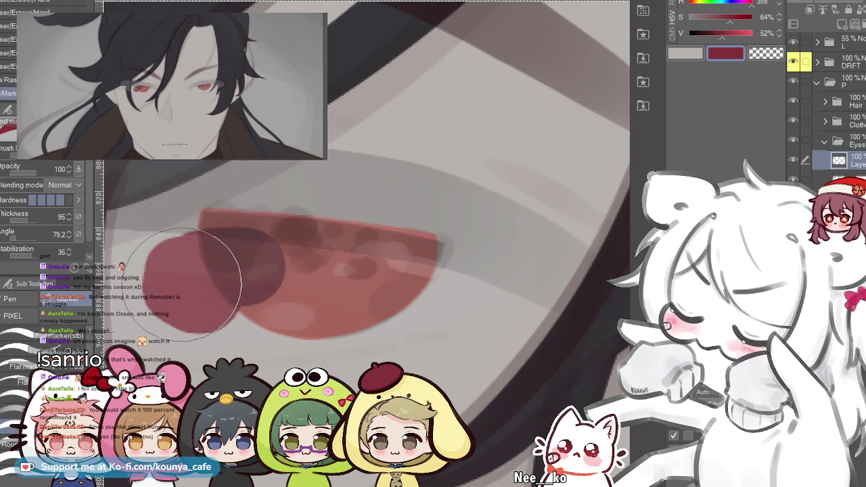
key(ctrl+z)
click(14, 411)
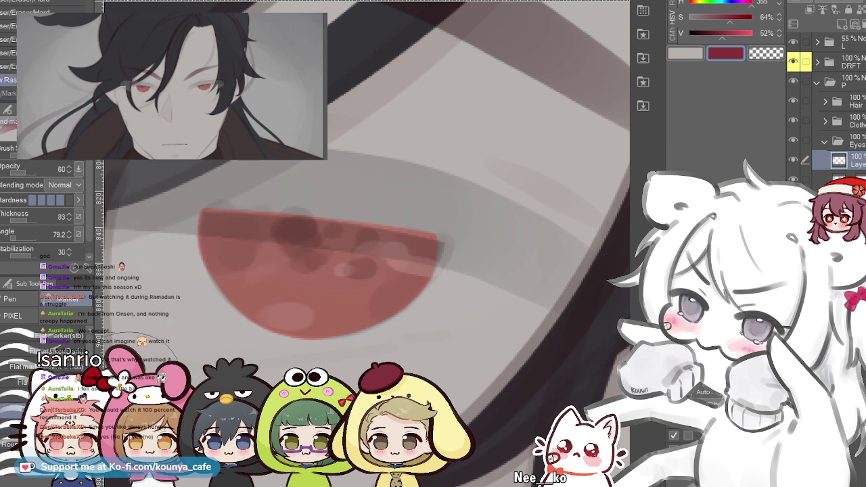
mouse_move(191, 277)
mouse_down()
mouse_move(184, 286)
mouse_move(206, 289)
mouse_move(173, 285)
mouse_up()
mouse_move(173, 284)
mouse_down()
mouse_move(181, 279)
mouse_move(176, 285)
mouse_up()
key(ctrl+z)
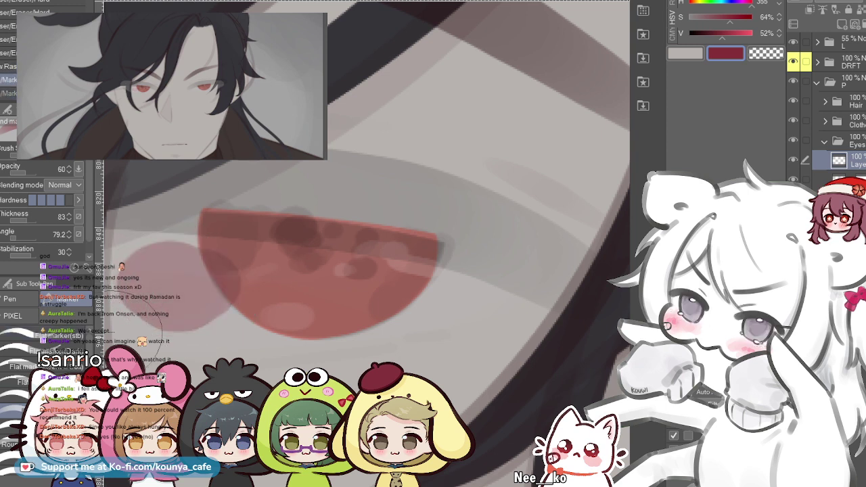
key(ctrl+z)
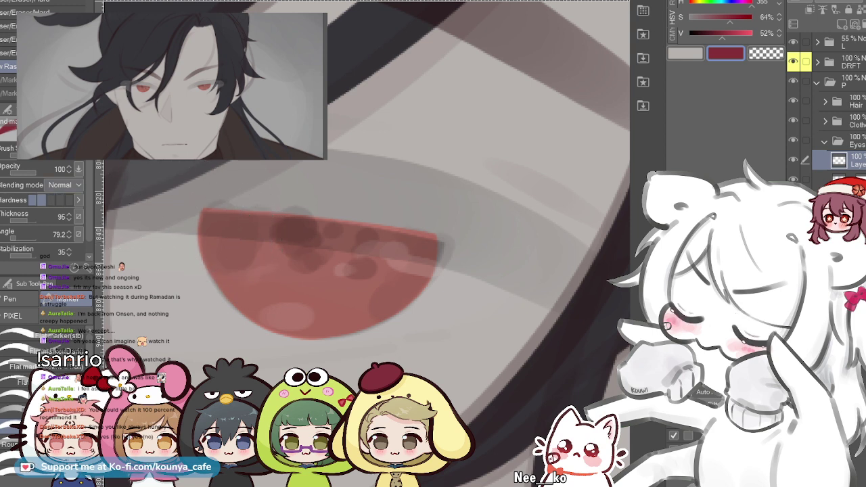
- Try softer marker strokes at 100 opacity beside the iris, and clear them from the layer
drag(149, 291, 195, 318)
key(ctrl+z)
mouse_move(155, 274)
mouse_down()
mouse_move(184, 299)
mouse_move(131, 270)
mouse_move(132, 255)
mouse_move(175, 269)
mouse_move(174, 293)
mouse_up()
key(Delete)
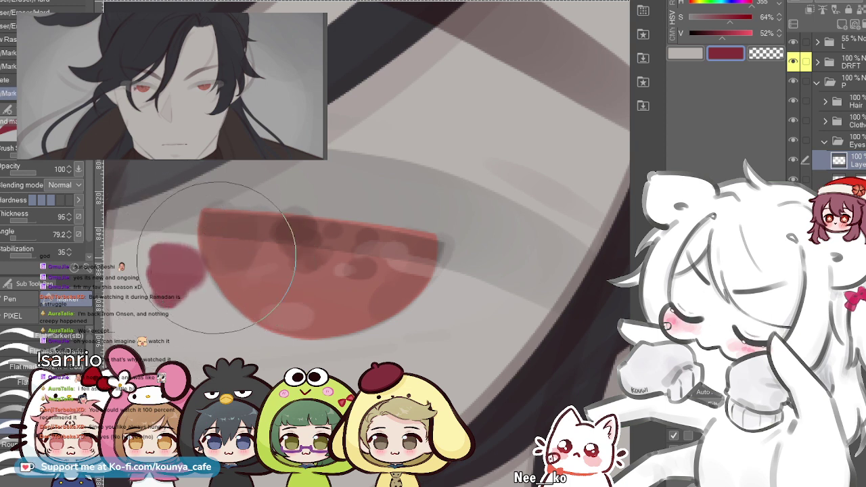
key(Delete)
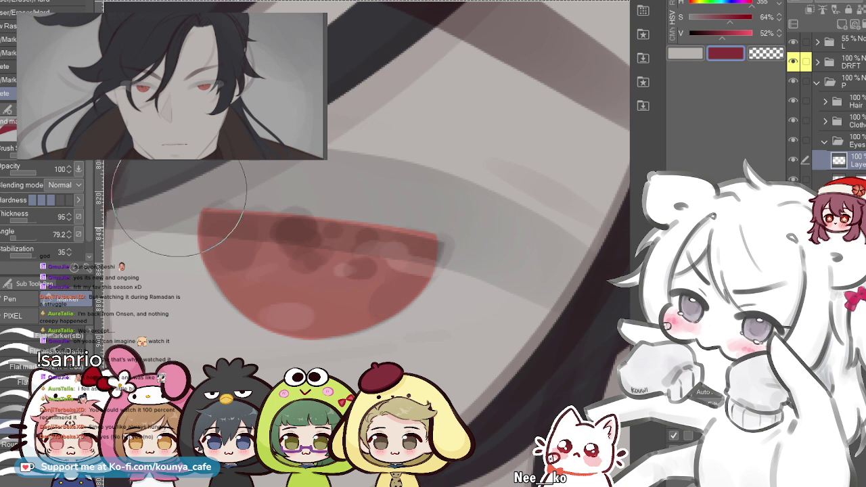
- Paint dark red shading into the upper outer corner of the iris on the picture's left
mouse_move(226, 226)
mouse_down()
mouse_move(228, 210)
mouse_move(210, 223)
mouse_move(215, 262)
mouse_move(236, 246)
mouse_move(234, 225)
mouse_move(208, 220)
mouse_up()
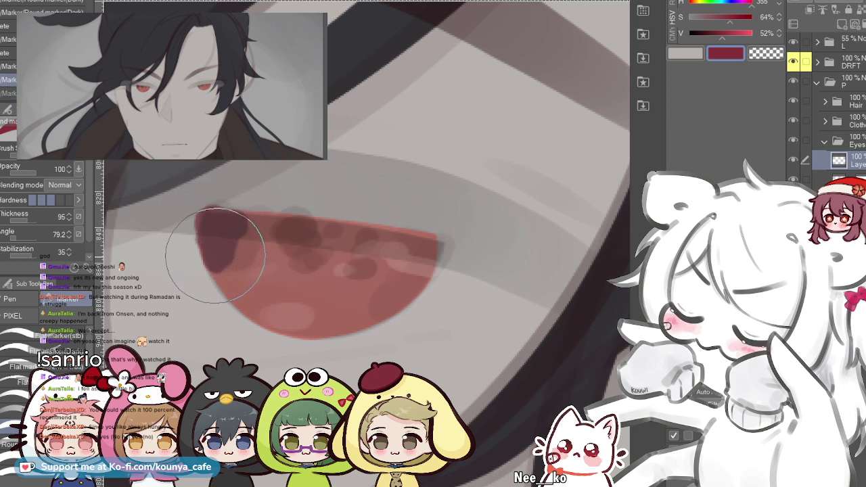
key(ctrl+y)
key(ctrl+z)
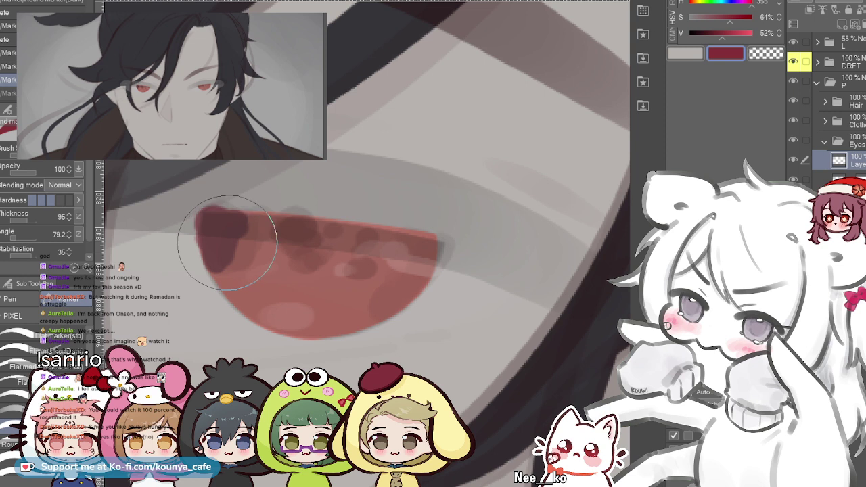
mouse_move(225, 224)
mouse_down()
mouse_move(242, 214)
mouse_move(271, 223)
mouse_up()
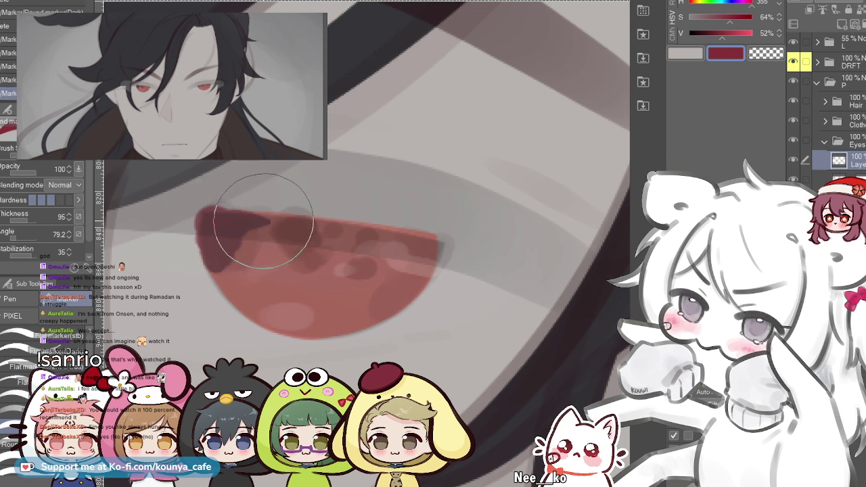
key(ctrl+y)
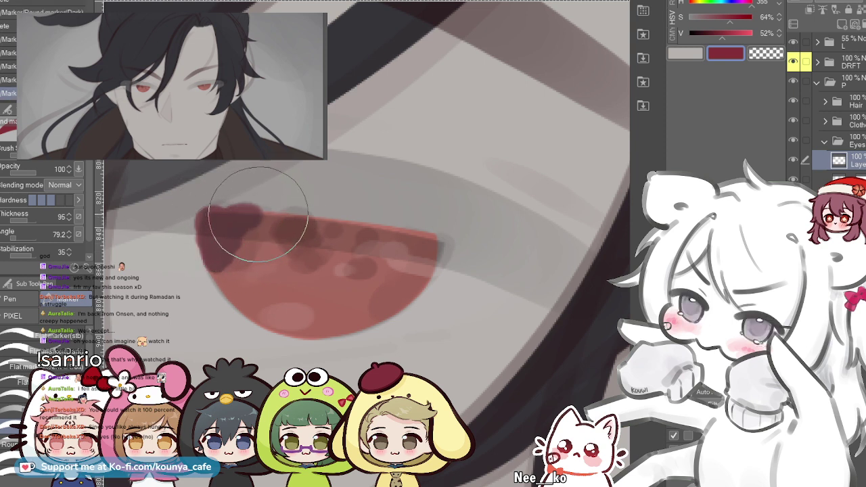
key(ctrl+z)
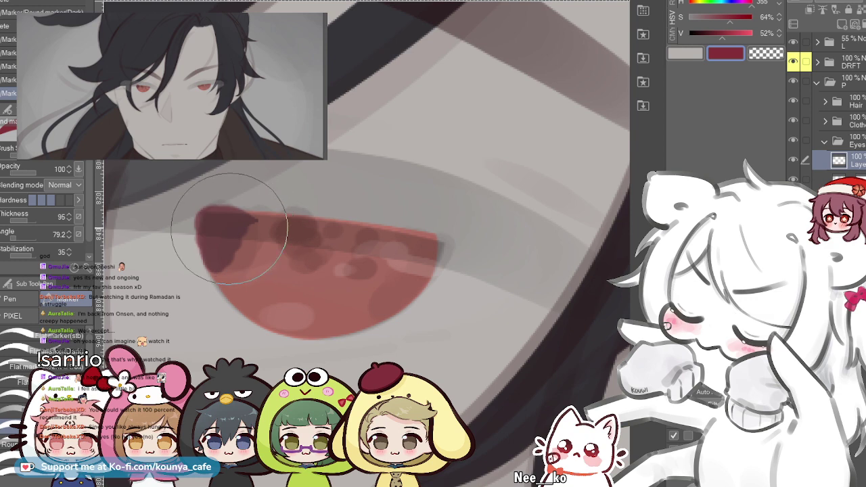
key(ctrl+z)
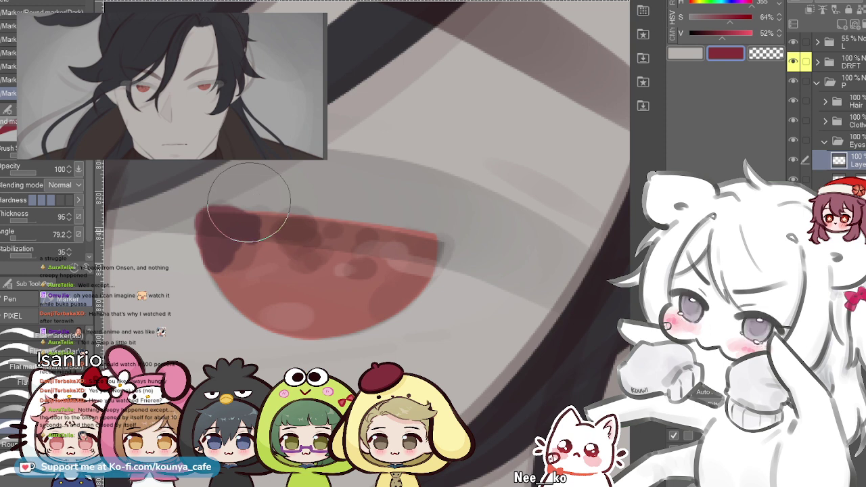
- Extend the dark red shading along the iris's upper edge and paint the rounded pupil at its middle
drag(275, 222, 266, 225)
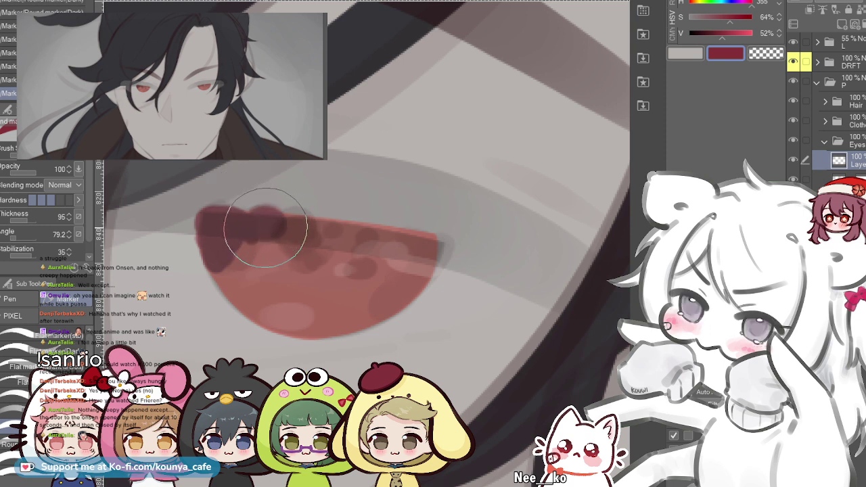
key(bracketleft)
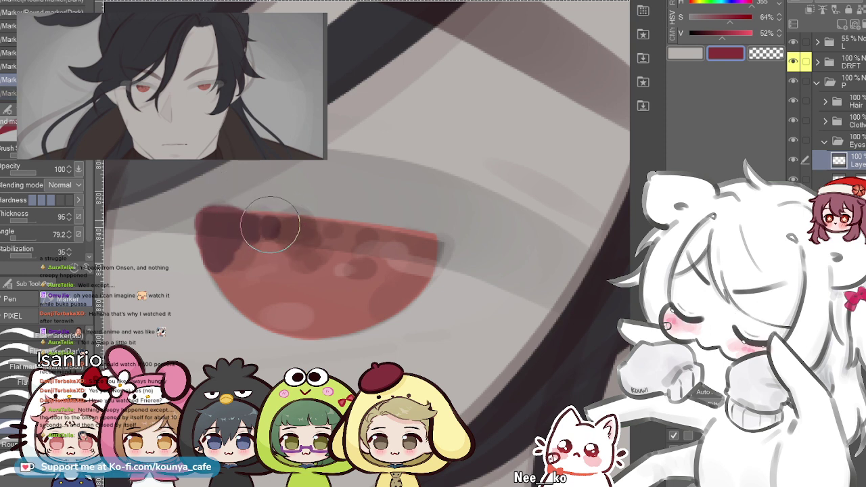
drag(257, 221, 266, 223)
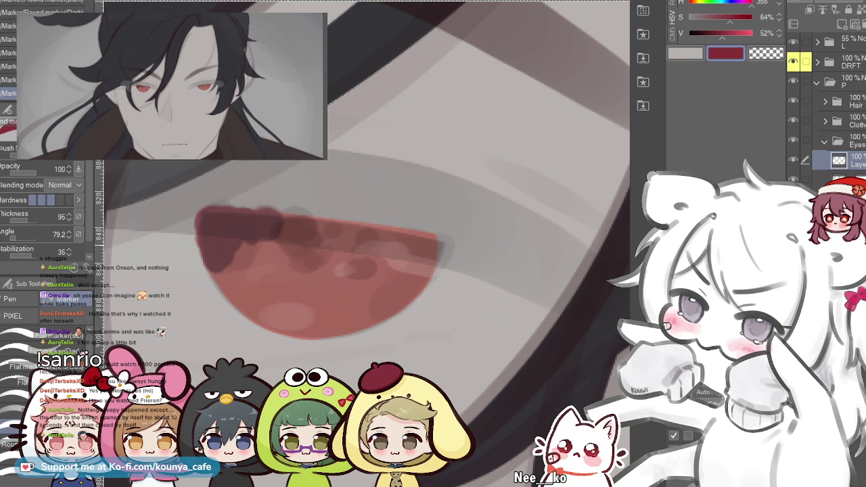
mouse_move(271, 227)
mouse_down()
mouse_move(286, 242)
mouse_move(280, 238)
mouse_move(292, 225)
mouse_up()
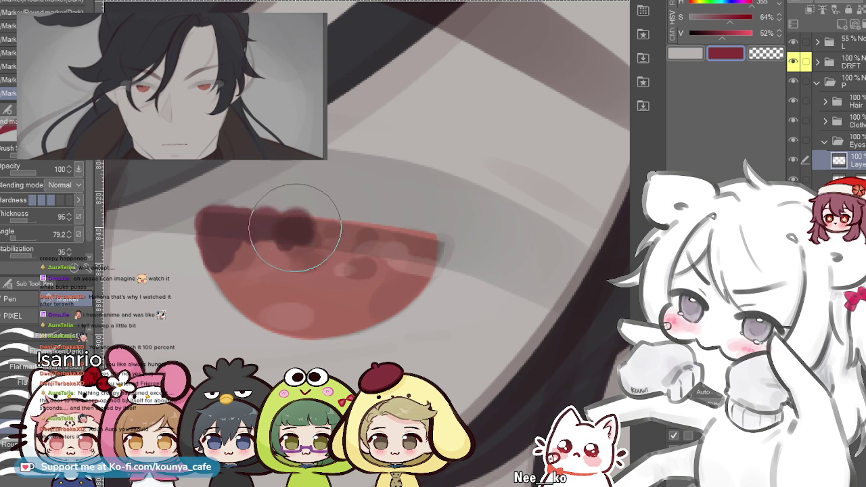
drag(315, 242, 303, 246)
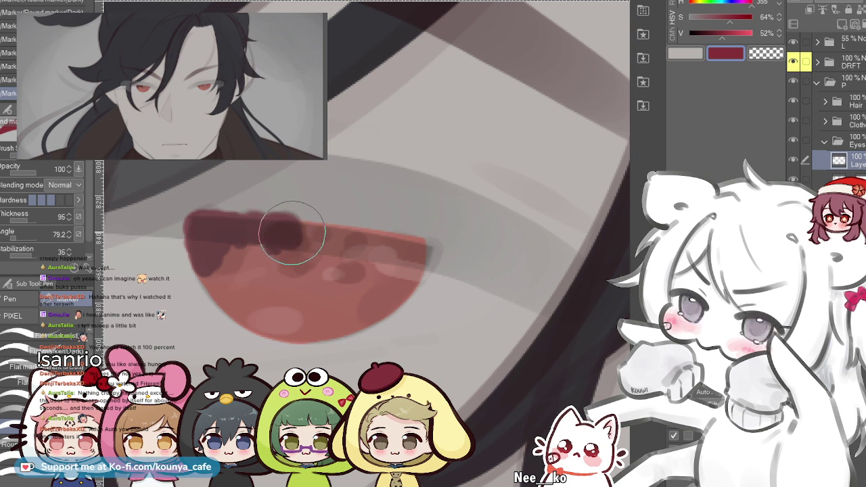
- Complete the dark red pupil of the iris on the picture's left and extend the upper-edge shading to the inner corner
drag(310, 255, 299, 251)
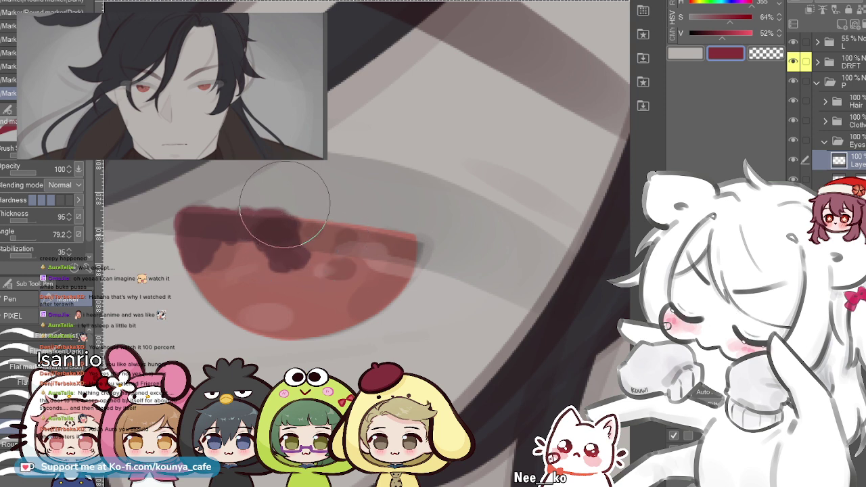
key(ctrl+z)
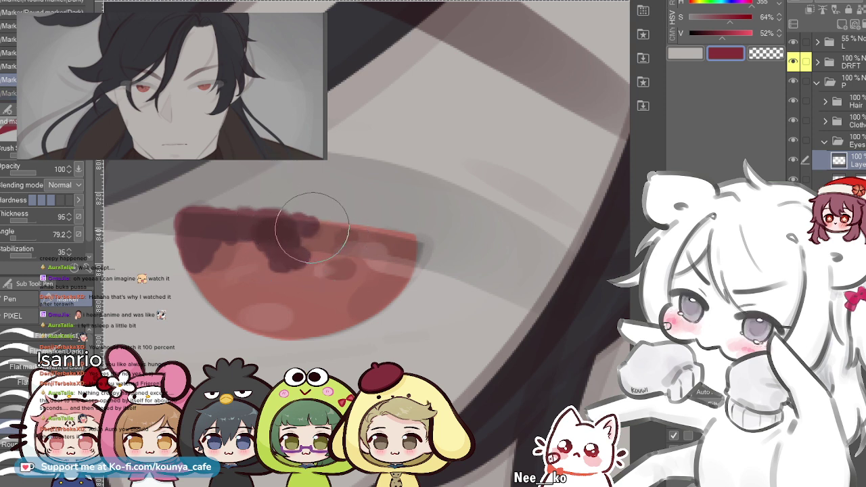
drag(293, 220, 321, 228)
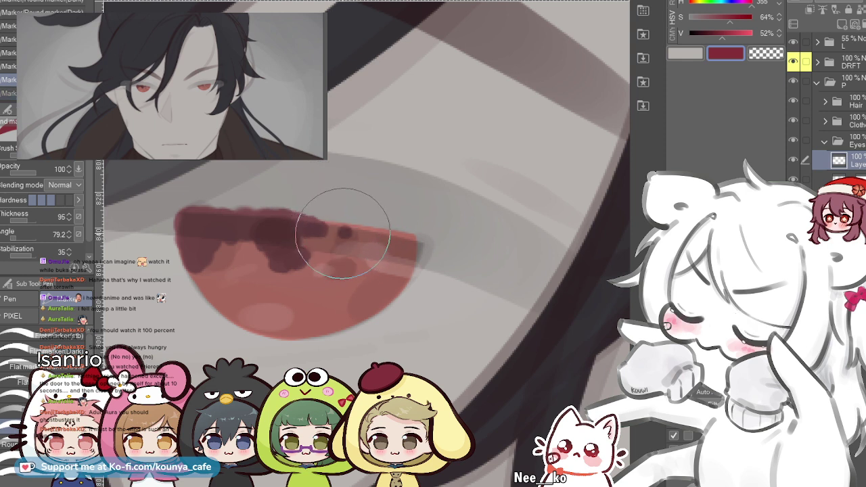
mouse_move(355, 235)
mouse_down()
mouse_move(355, 231)
mouse_move(395, 246)
mouse_up()
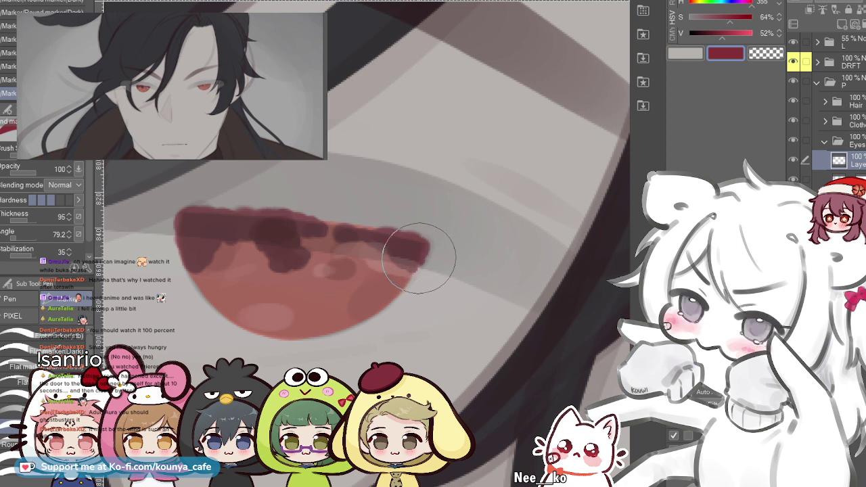
- Rework the dark red strokes at that iris's inner upper corner so they stay close to its outline
key(ctrl+z)
key(ctrl+z)
key(ctrl+z)
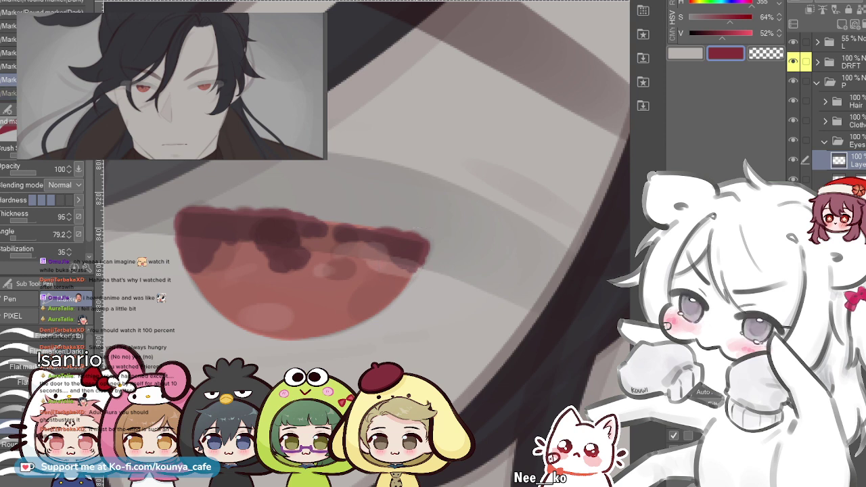
drag(413, 257, 416, 242)
click(414, 248)
key(ctrl+z)
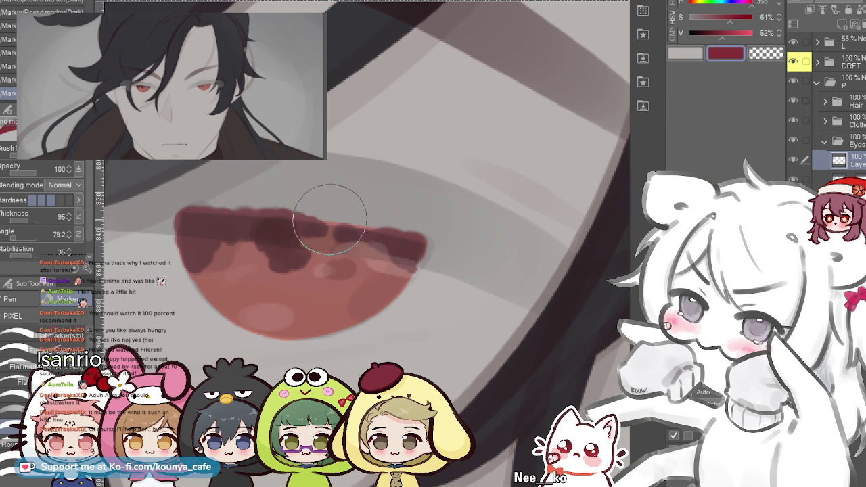
- Mirror the view and paint dark red spots at the pupil and inner upper corner of the iris on the picture's right
key(h)
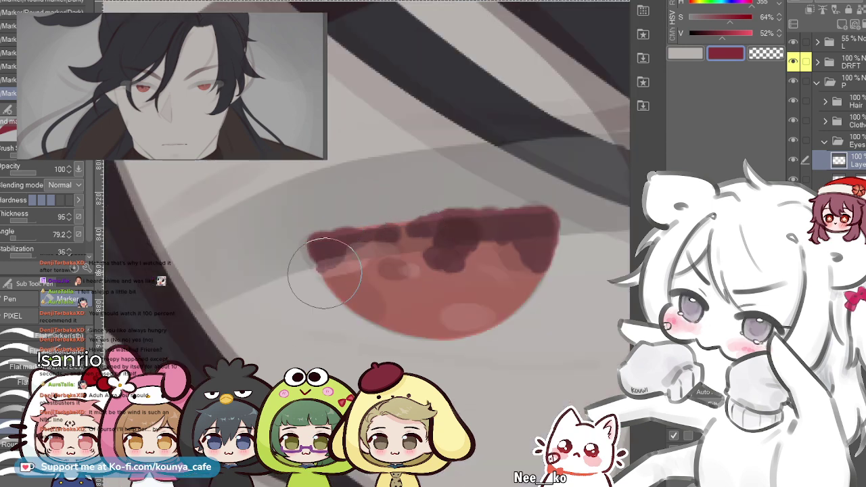
scroll(325, 279, down, 6)
drag(325, 271, 526, 252)
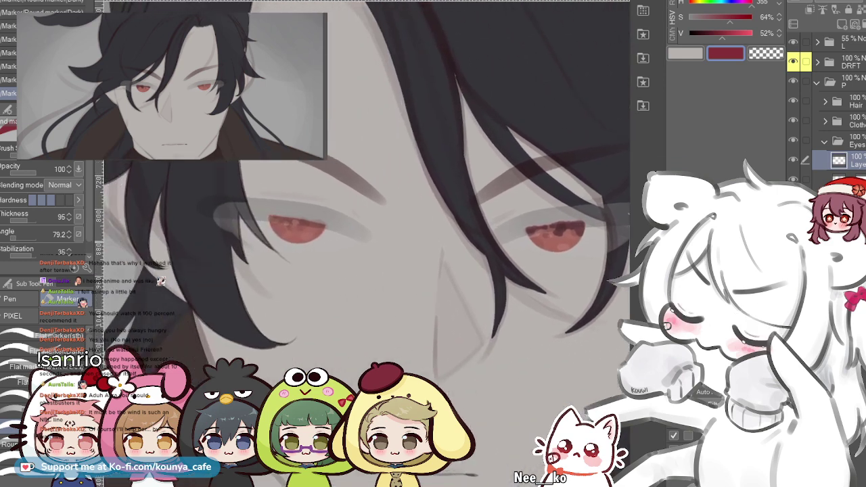
scroll(333, 215, up, 6)
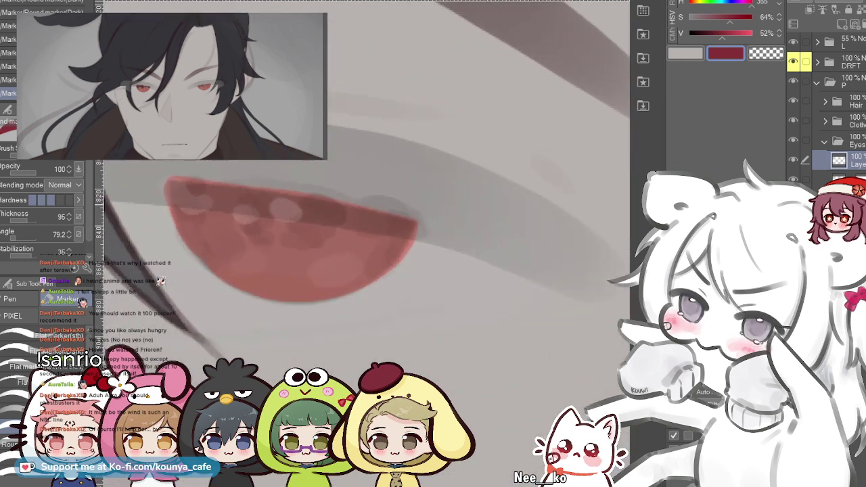
scroll(338, 214, down, 2)
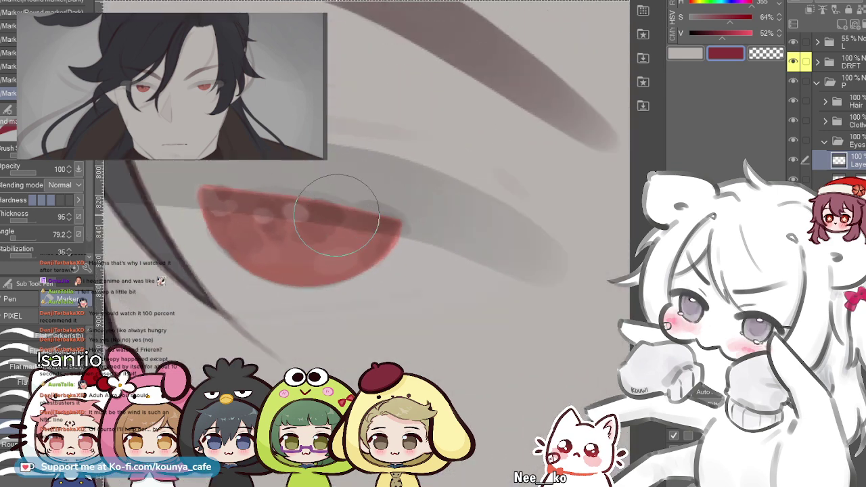
mouse_move(322, 207)
mouse_down()
mouse_move(324, 216)
mouse_move(344, 214)
mouse_move(329, 210)
mouse_up()
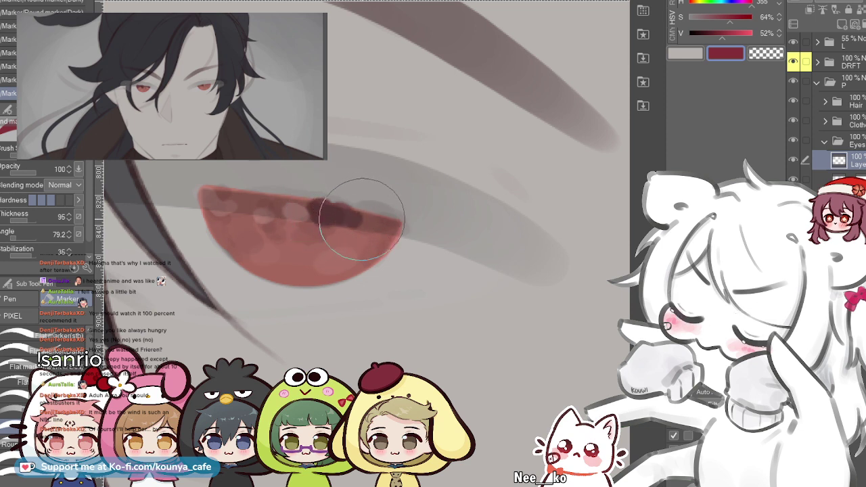
key(ctrl+y)
key(period)
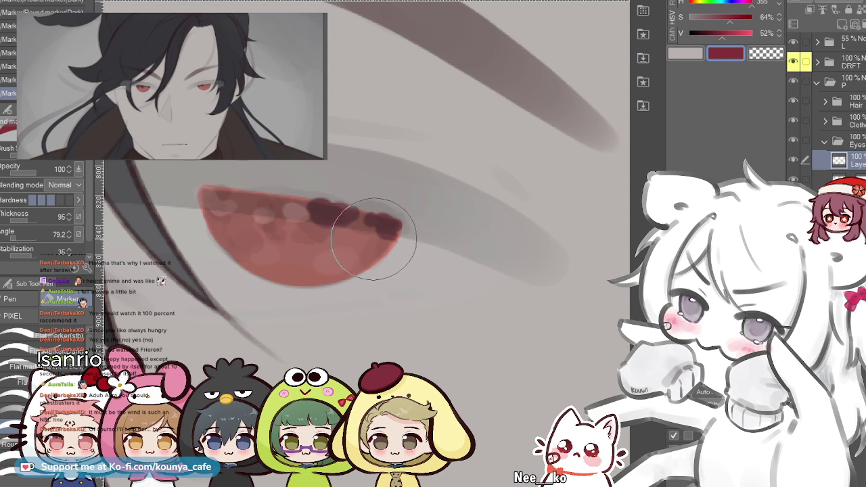
scroll(374, 240, down, 3)
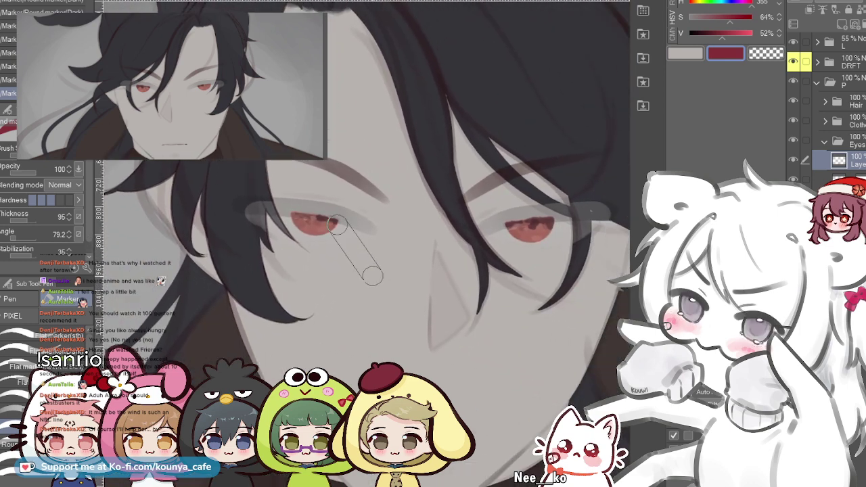
- Unmirror the view and reshape the dark red shading at the inner corner, carrying it down the iris's side edge
key(shift+h)
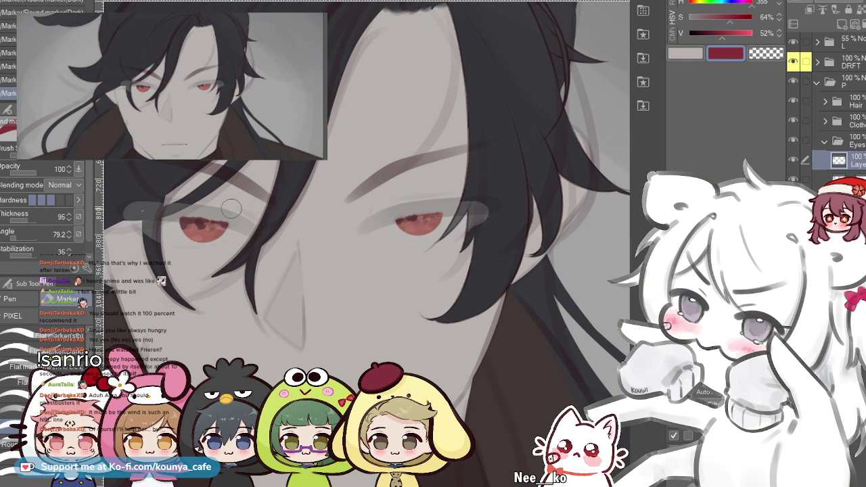
scroll(254, 243, up, 5)
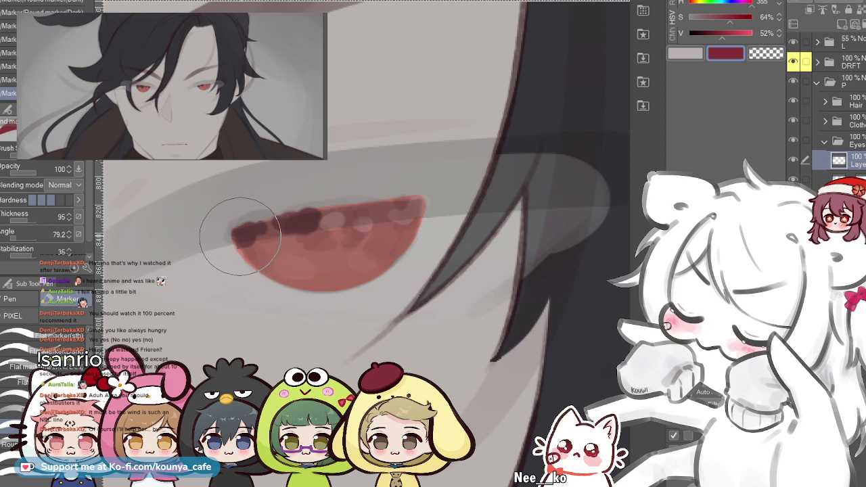
drag(239, 234, 237, 234)
key(ctrl+z)
key(ctrl+z)
key(period)
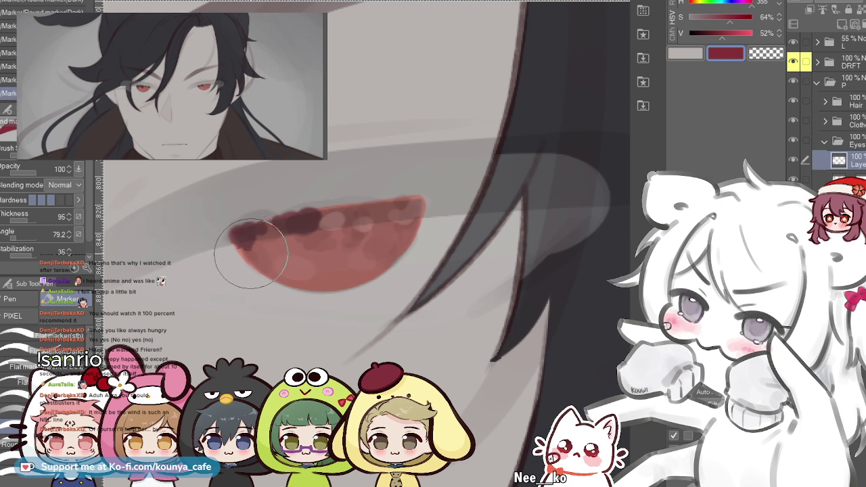
key(ctrl+z)
key(ctrl+y)
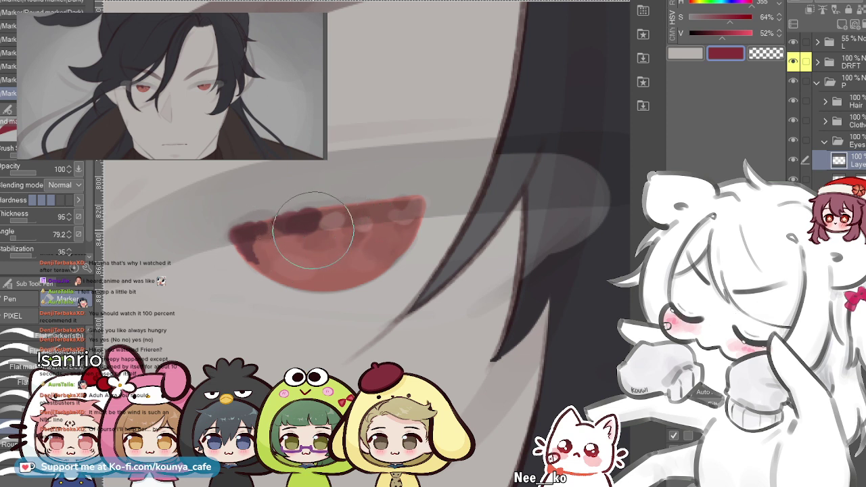
- Paint the rounded lower part of the pupil and extend the dark red shading along the upper edge to the outer corner
drag(323, 230, 316, 232)
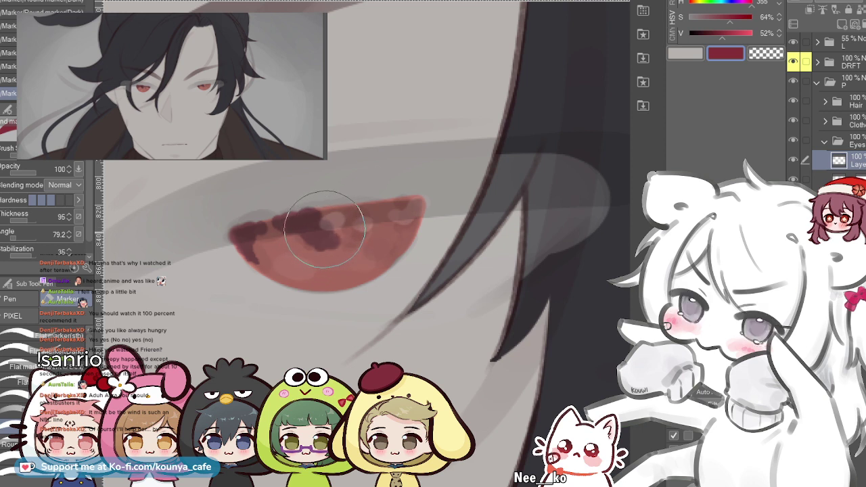
mouse_move(321, 216)
mouse_down()
mouse_move(354, 219)
mouse_move(357, 239)
mouse_up()
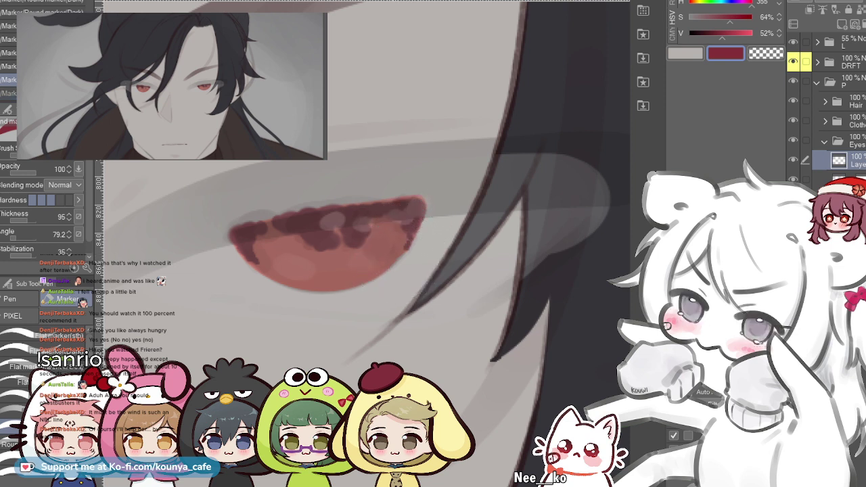
- Continue the dark red shading down both side edges of the iris towards its lower rim
key(ctrl+z)
drag(397, 262, 406, 245)
key(ctrl+z)
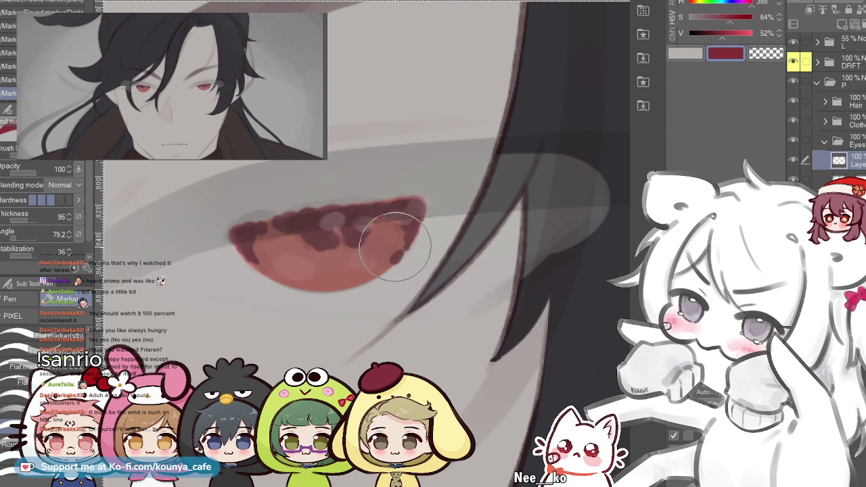
key(.)
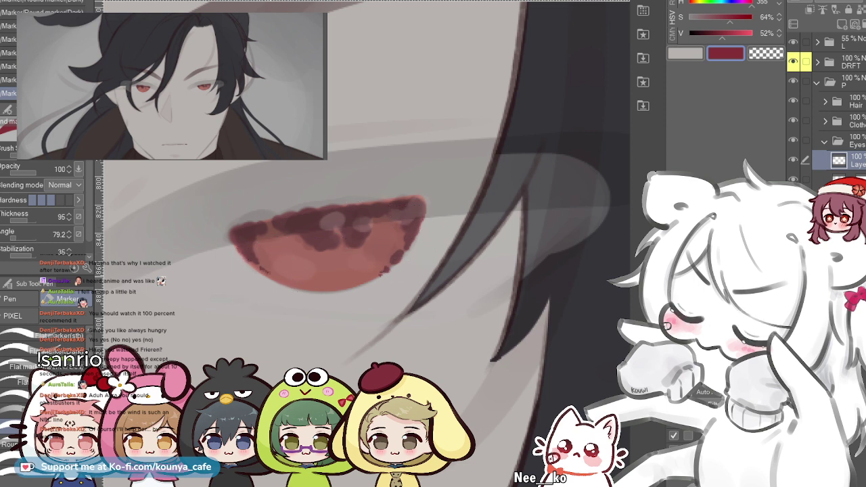
- Compare the last side-edge strokes by undoing and redoing them, undo the final one, and adjust the brush size
key(ctrl+z)
key(ctrl+z)
key(ctrl+y)
key(ctrl+y)
key(ctrl+z)
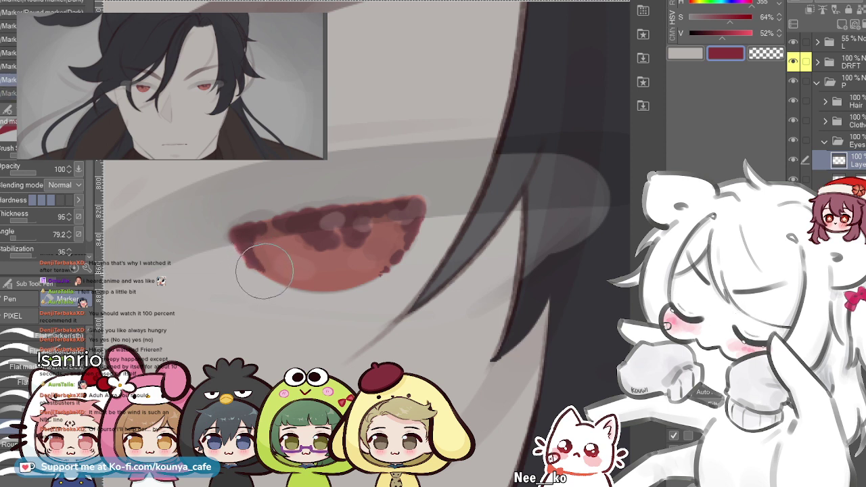
key(comma)
key(comma)
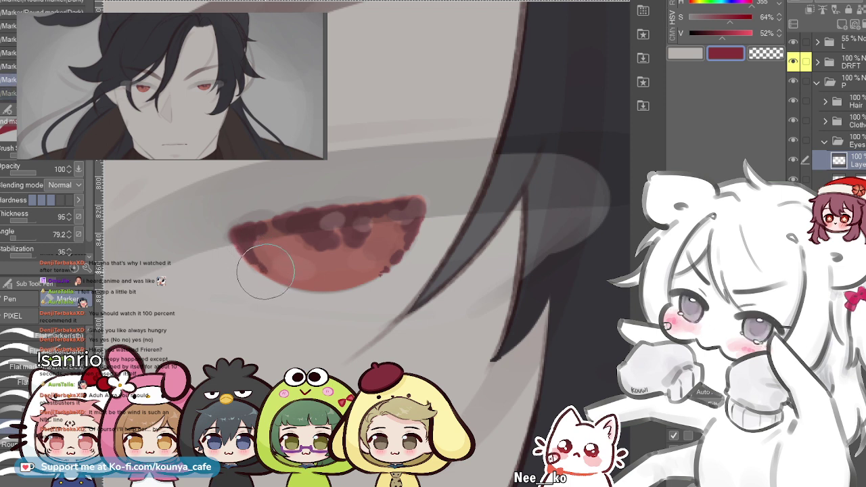
key(comma)
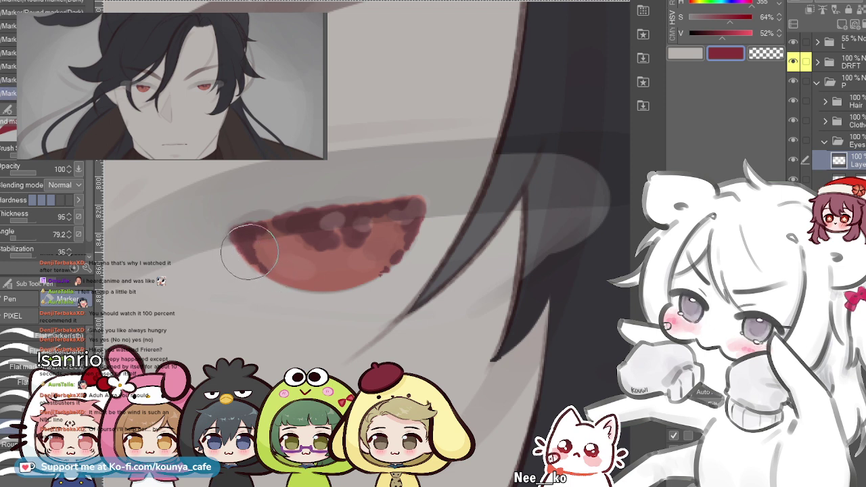
key(bracketright)
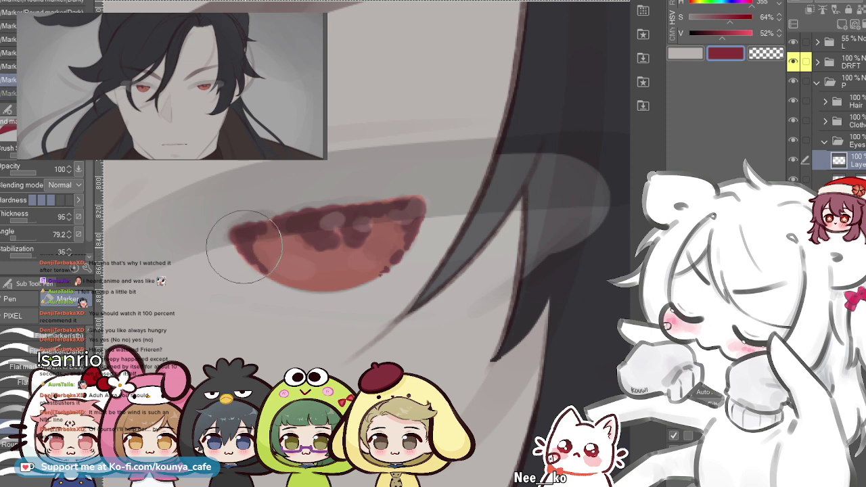
- Switch the drawing colour to white with 0% saturation and 99% value, and try round highlight dabs on the right-hand pupil
scroll(291, 233, down, 4)
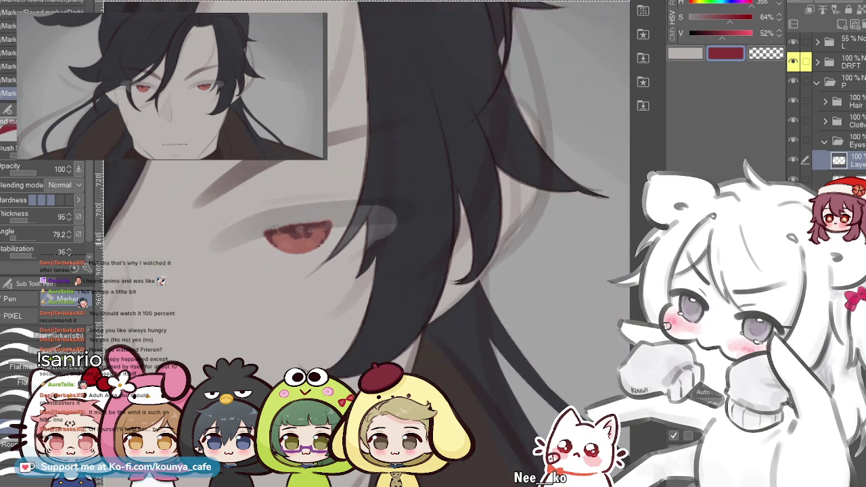
drag(300, 236, 429, 257)
scroll(304, 250, down, 2)
scroll(304, 250, up, 1)
scroll(365, 243, up, 4)
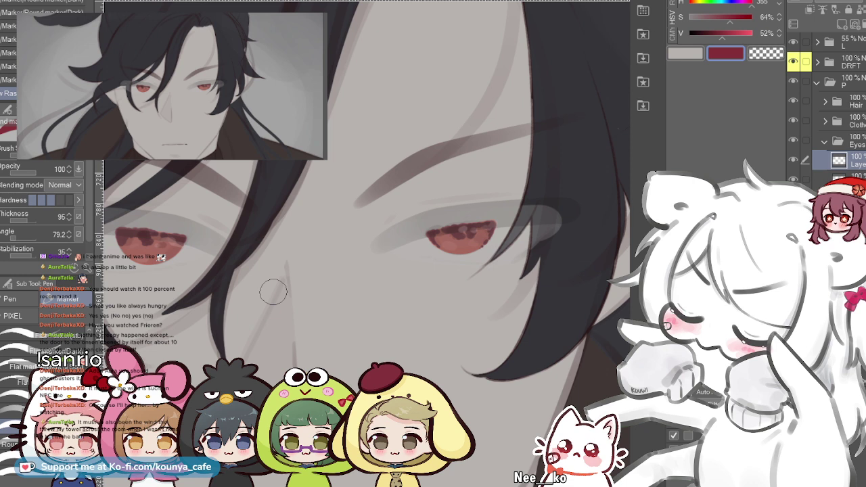
key(x)
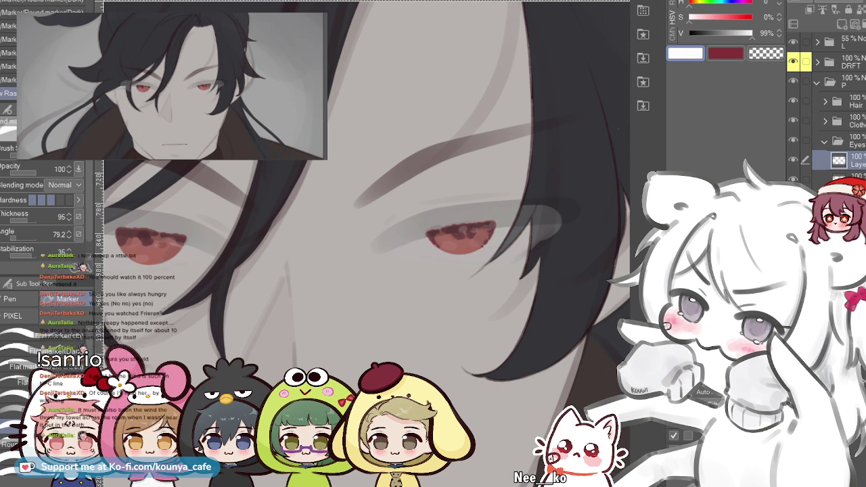
scroll(341, 255, up, 2)
drag(494, 234, 368, 208)
scroll(394, 200, up, 5)
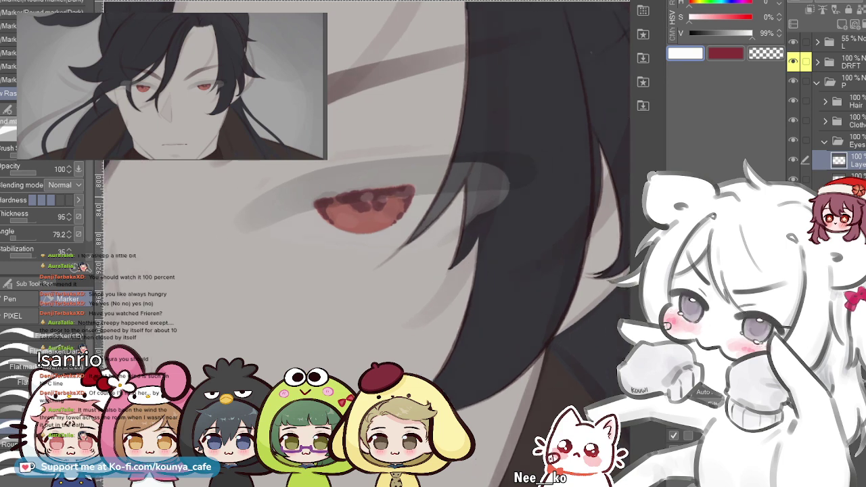
drag(297, 201, 321, 201)
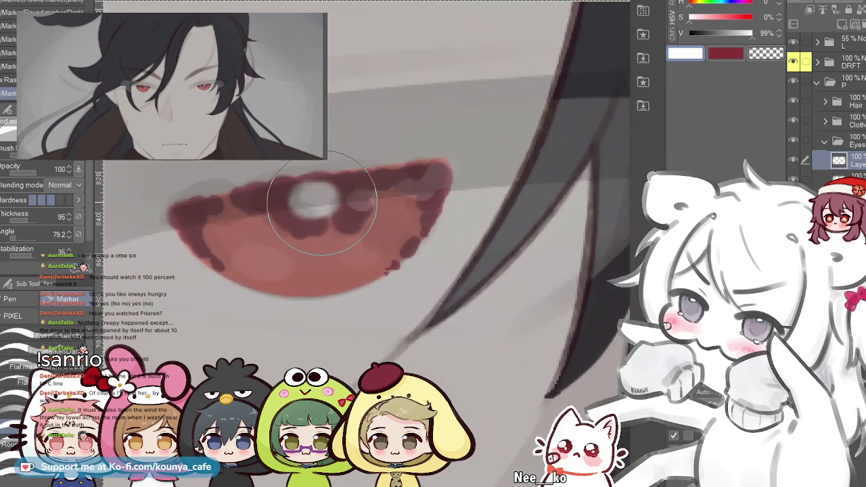
key(ctrl+z)
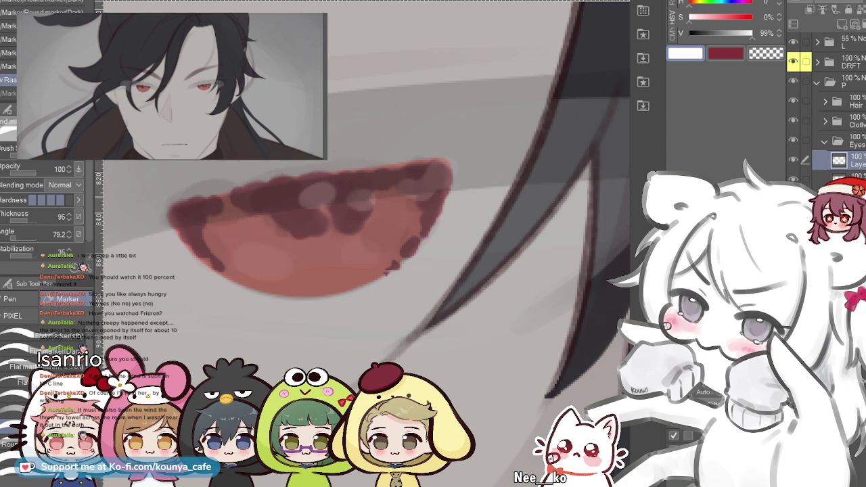
click(305, 197)
click(312, 195)
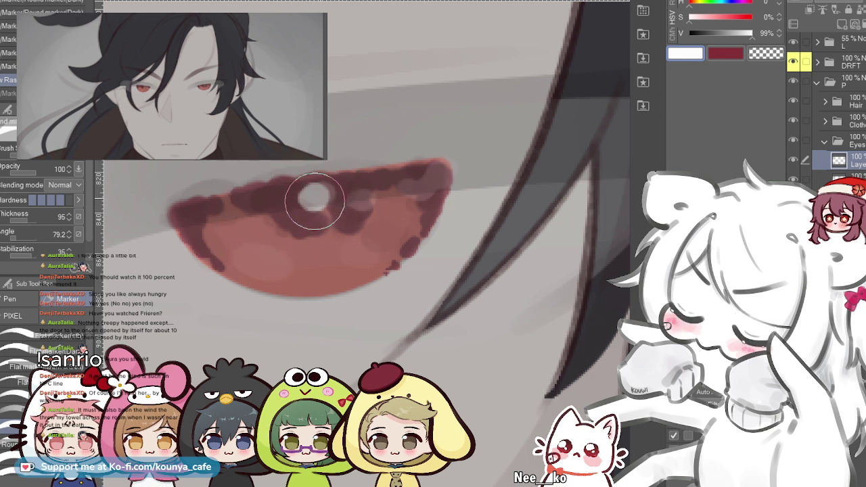
click(317, 198)
key(ctrl+z)
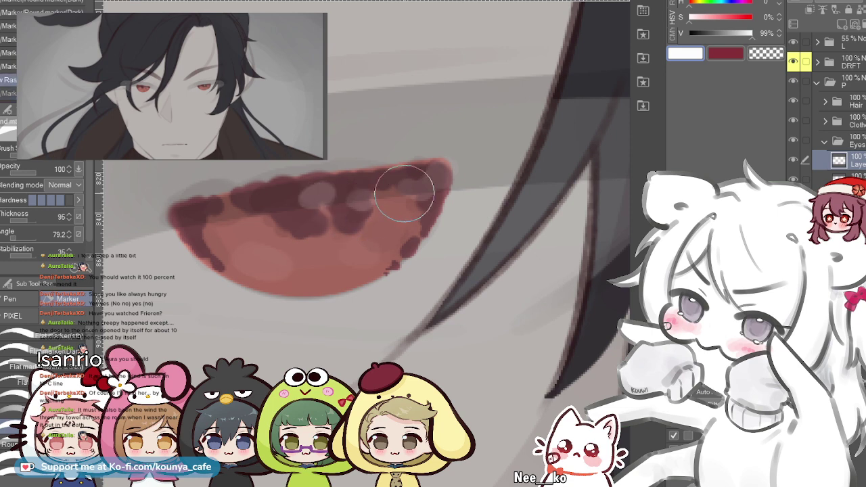
- Paint small white highlights at the iris's outer upper corner and across the top of its pupil
scroll(399, 178, down, 1)
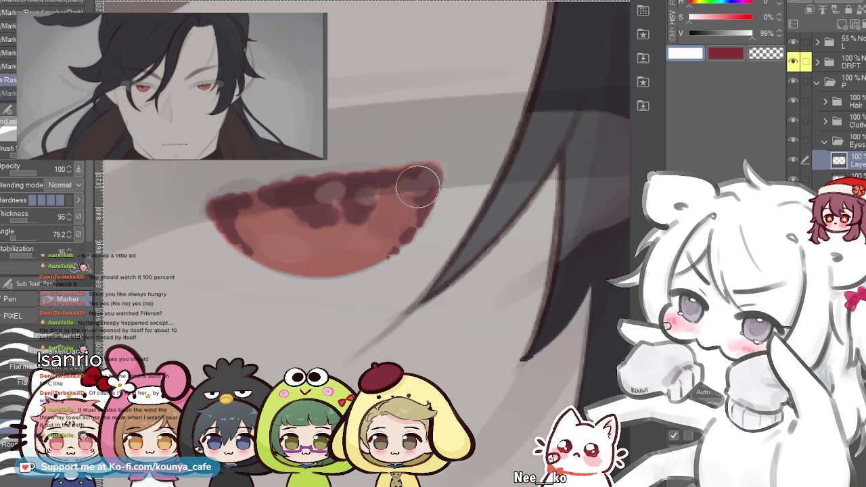
scroll(406, 191, down, 5)
scroll(404, 192, up, 5)
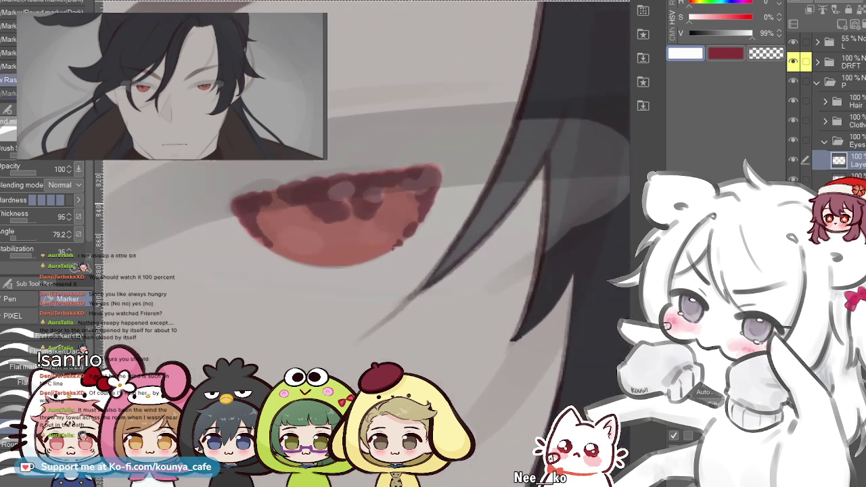
scroll(406, 194, up, 1)
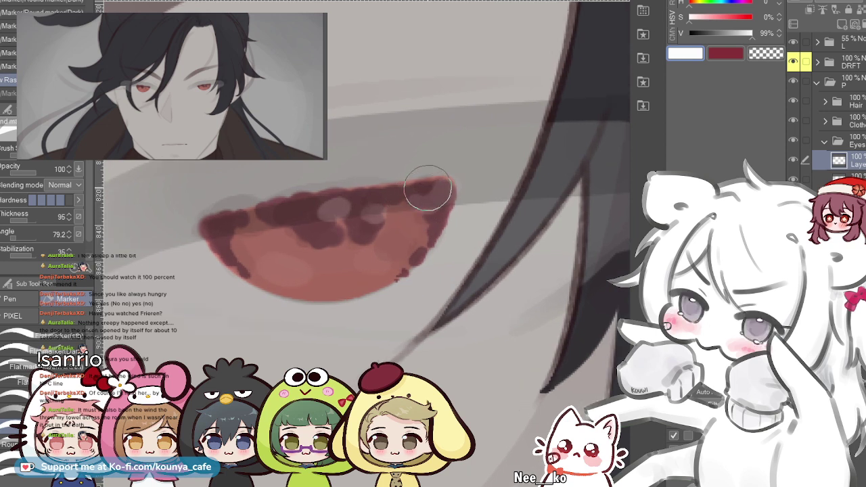
click(426, 195)
key(ctrl+z)
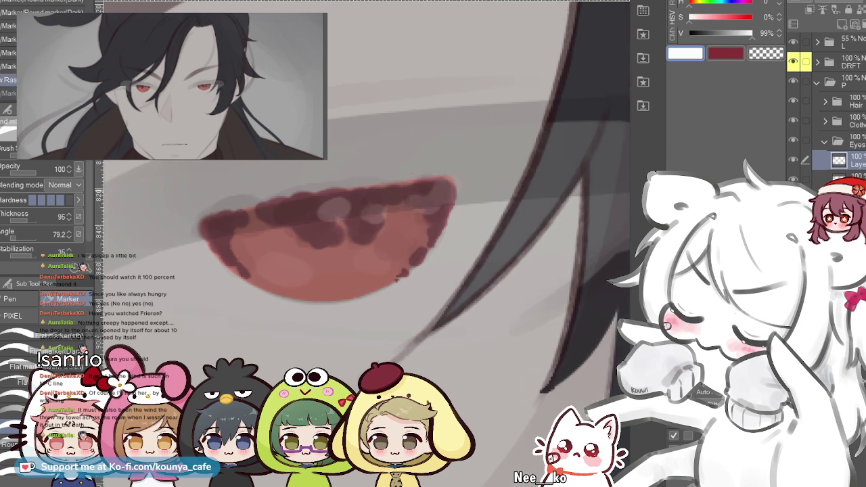
drag(427, 194, 403, 202)
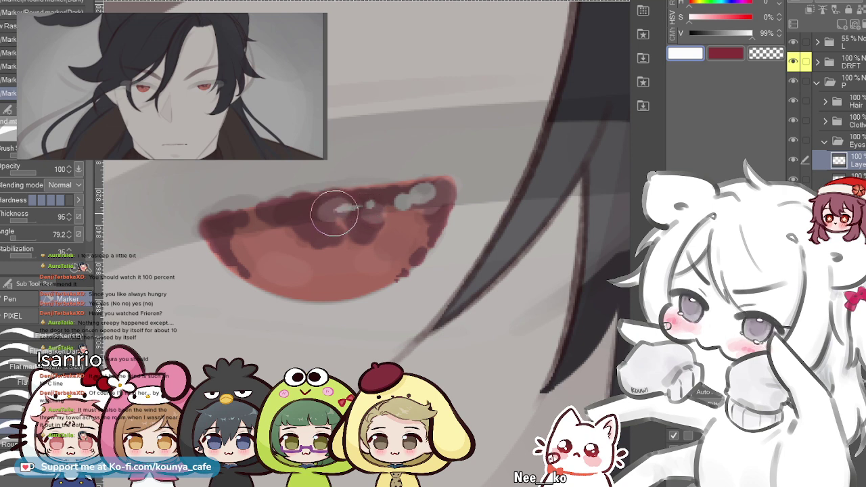
- Clear the highlight layer over the eye and restore it to compare the iris with and without its white spots
scroll(390, 206, down, 3)
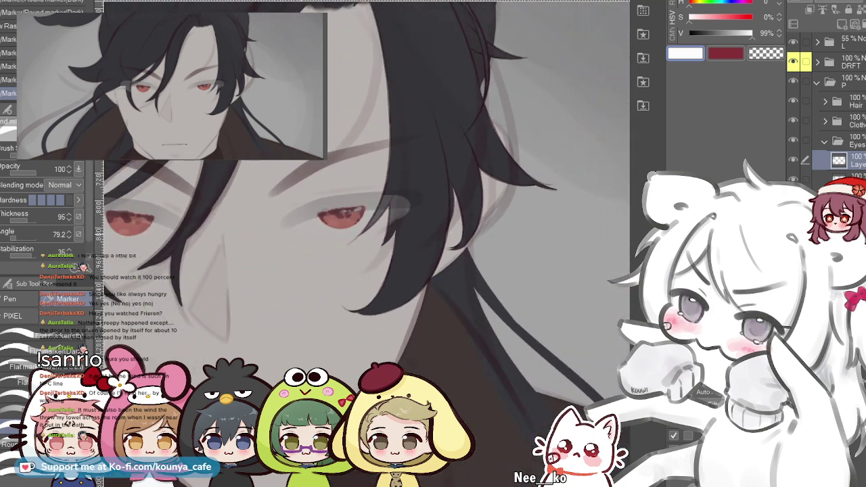
scroll(389, 215, down, 5)
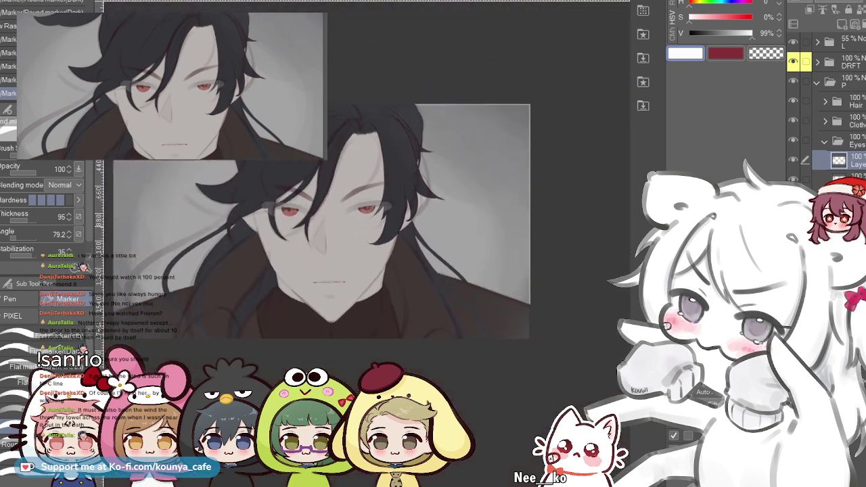
scroll(390, 215, up, 5)
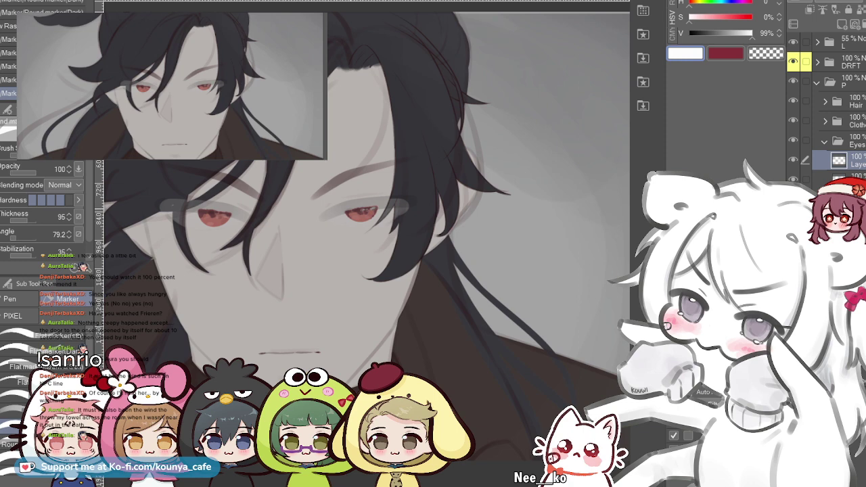
scroll(389, 215, up, 3)
scroll(390, 215, down, 2)
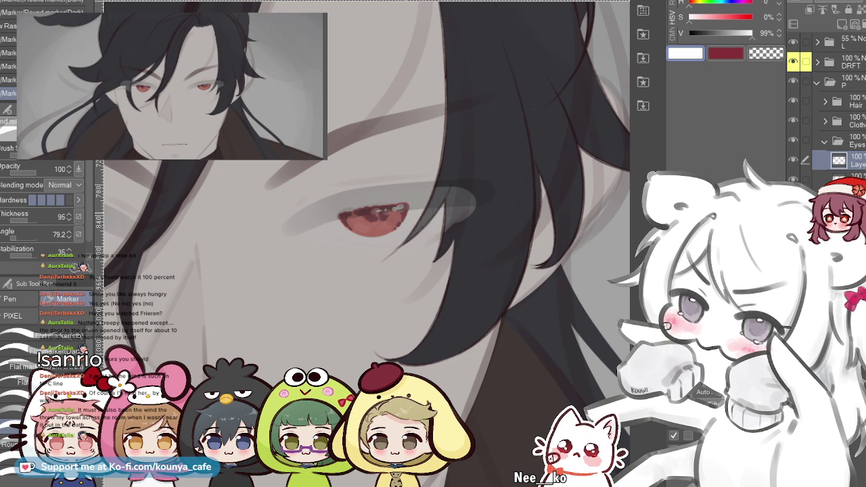
scroll(406, 208, up, 5)
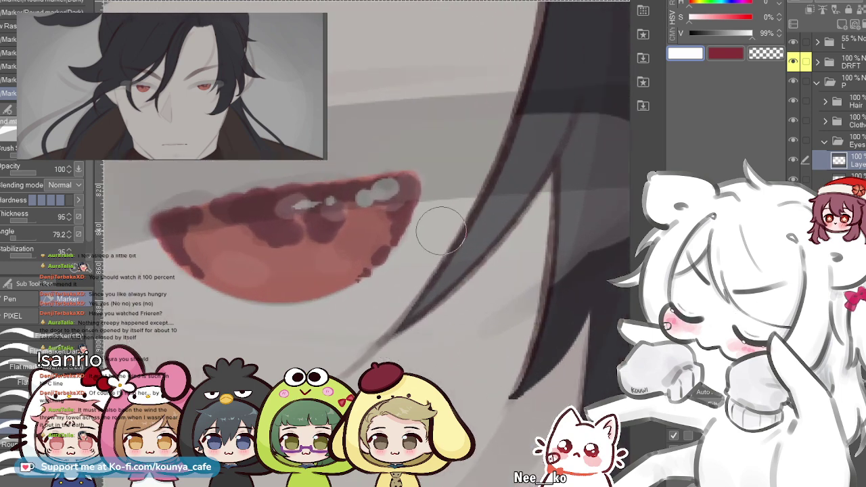
key(Delete)
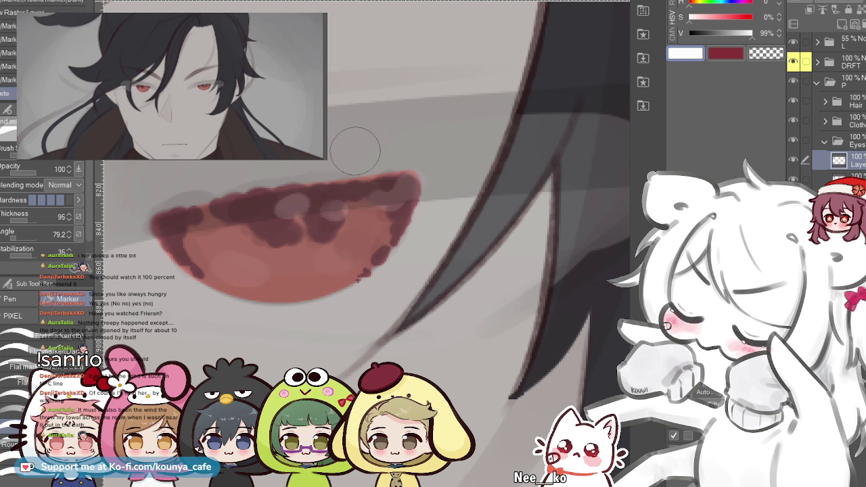
key(ctrl+z)
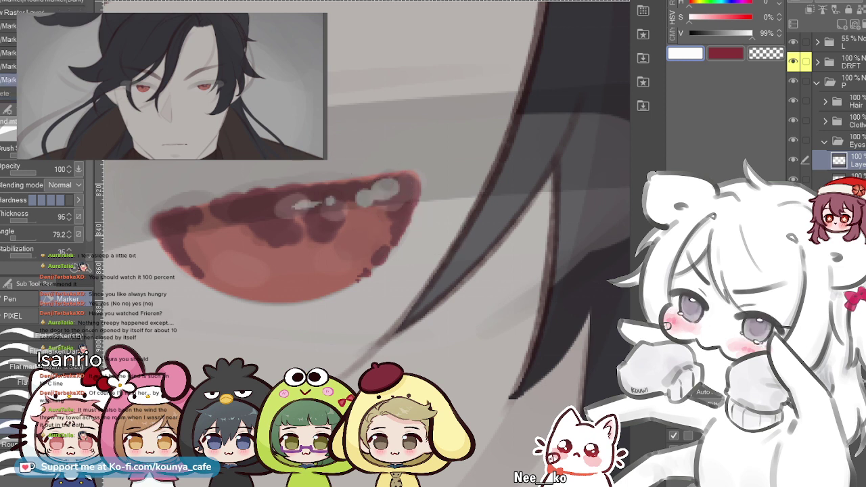
- Add a raster layer above the old eye highlights and lower the old highlight layer's opacity to 58%
key(ctrl+shift+n)
scroll(370, 193, down, 1)
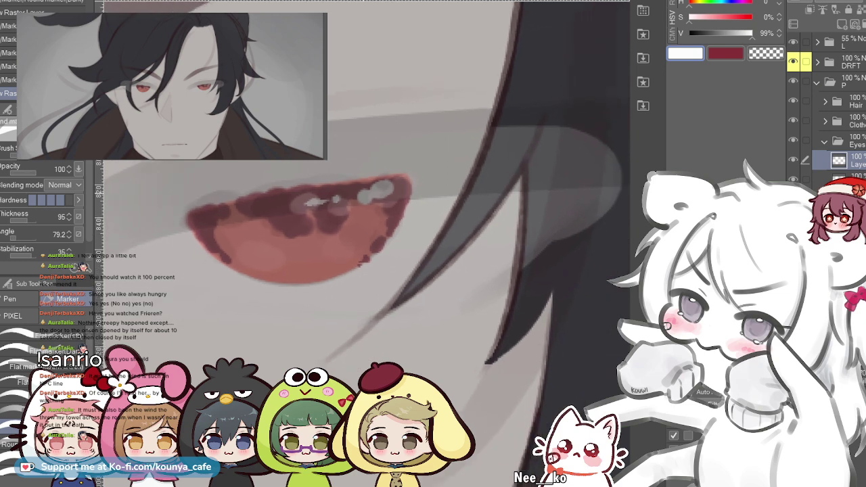
click(855, 178)
click(855, 1)
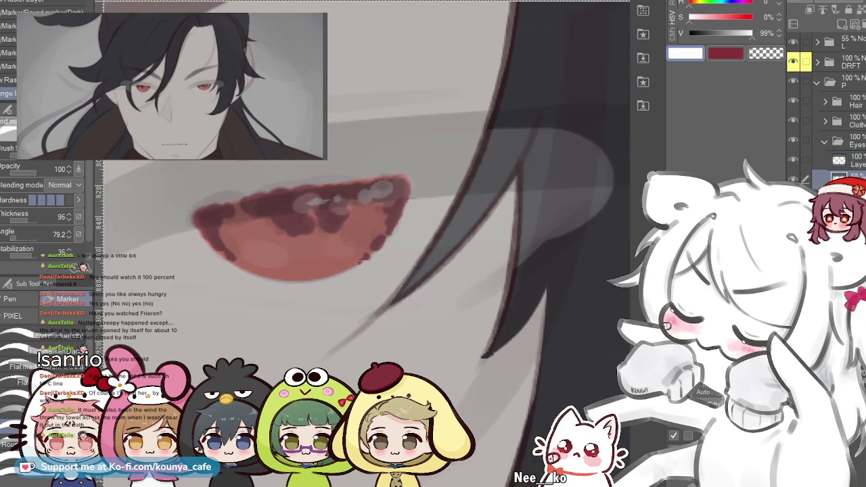
click(855, 161)
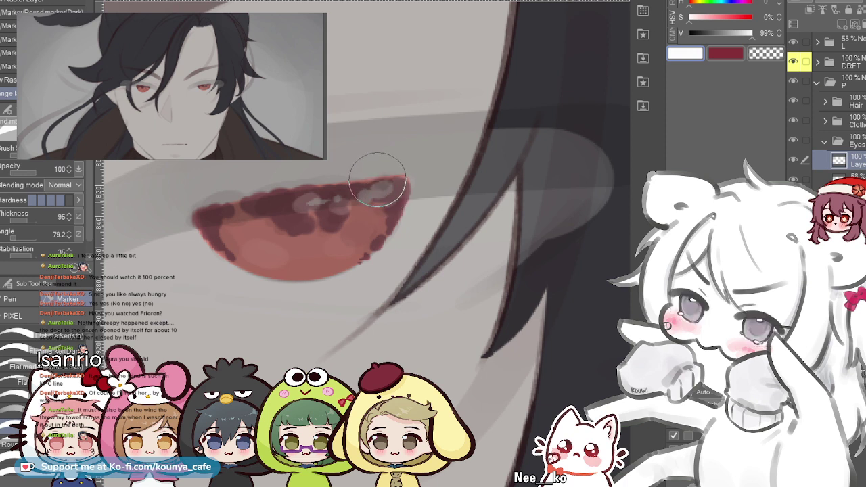
- Paint soft white highlight spots at the upper outer corner of the iris, redoing the first stroke
drag(380, 196, 387, 193)
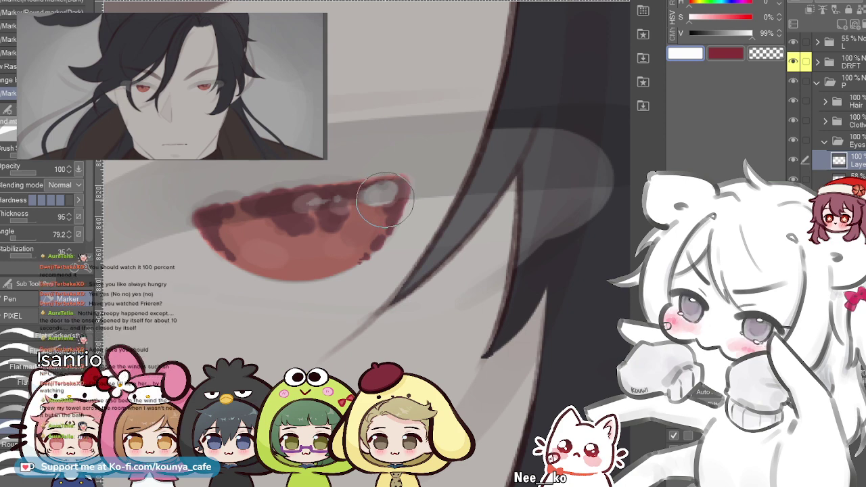
key(ctrl+z)
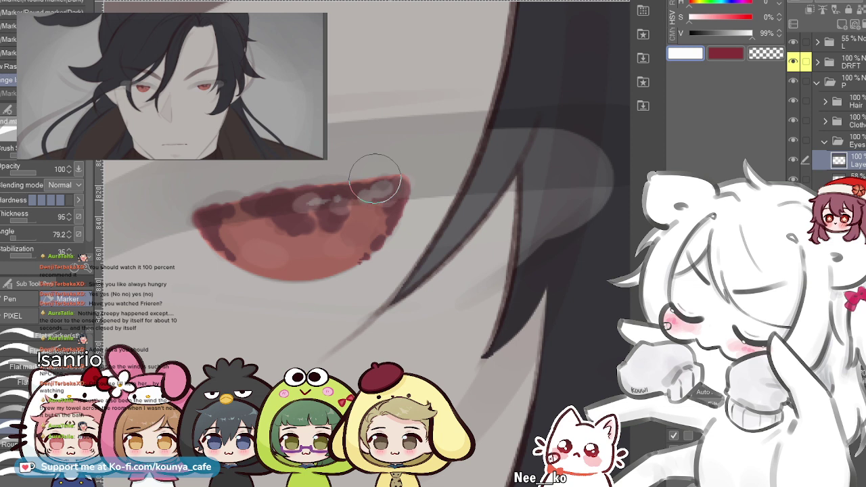
drag(385, 196, 384, 197)
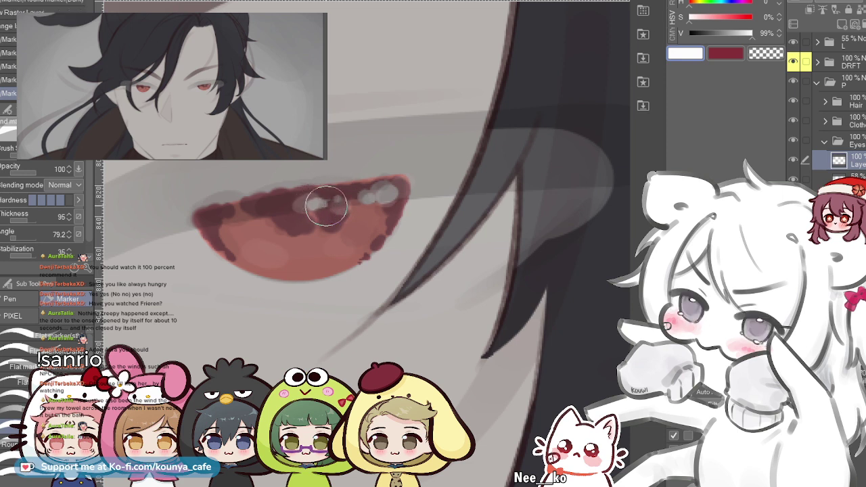
- Paint small white highlight spots over the pupil at the upper middle of the same iris, undoing unwanted strokes
key(ctrl+z)
drag(313, 204, 319, 205)
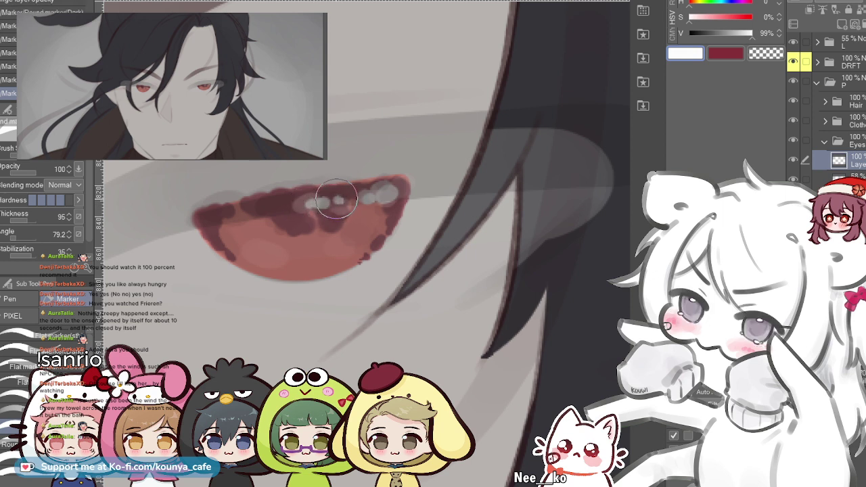
key(ctrl+z)
key(ctrl+z)
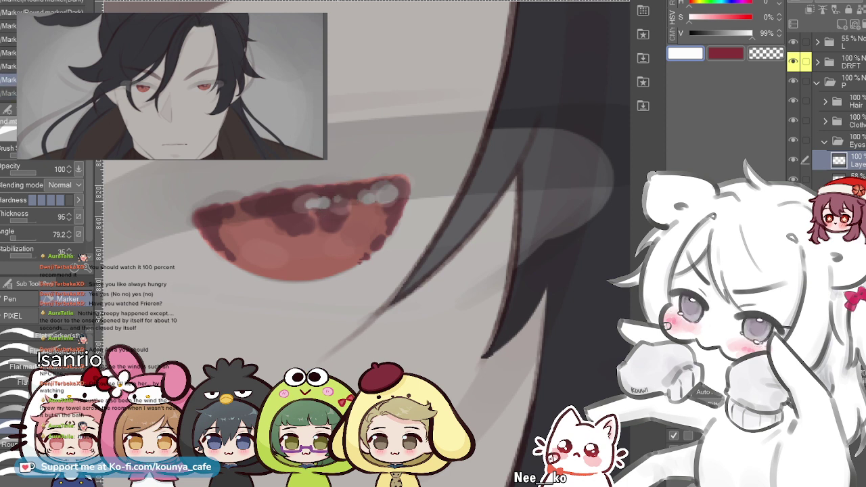
key(ctrl+y)
drag(337, 199, 344, 202)
key(ctrl+z)
key(ctrl+z)
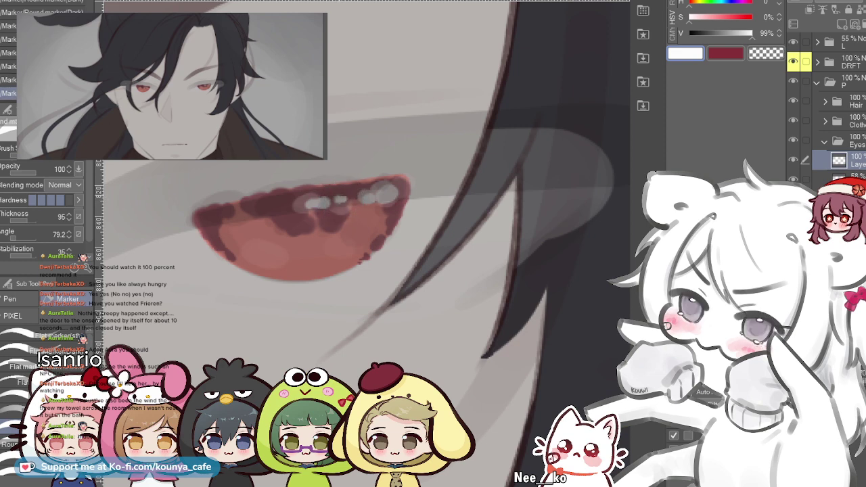
- Enlarge the Marker brush and check both eyes against the whole portrait before highlighting the other iris
scroll(369, 203, down, 5)
scroll(265, 208, up, 5)
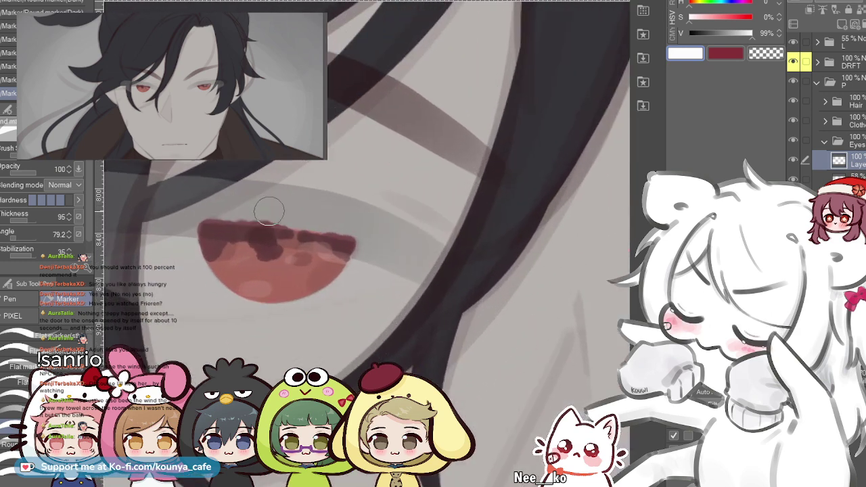
key(bracketright)
key(bracketright)
key(bracketright)
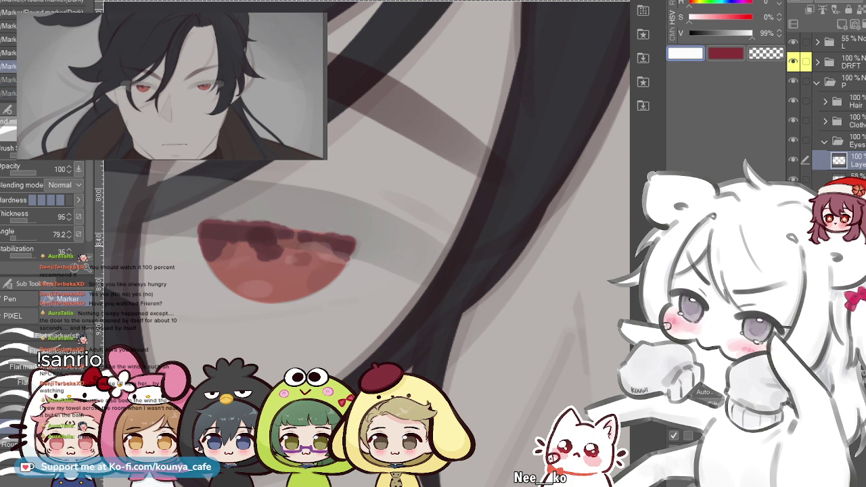
scroll(312, 241, down, 3)
drag(406, 243, 321, 229)
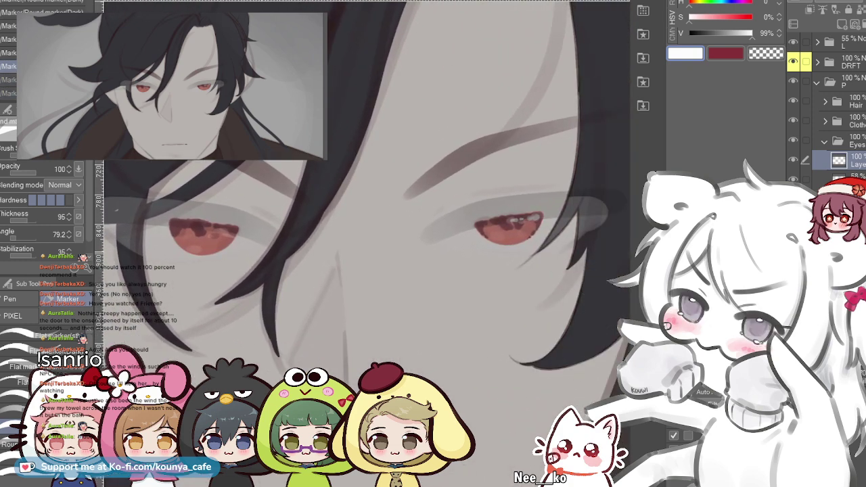
scroll(312, 254, down, 4)
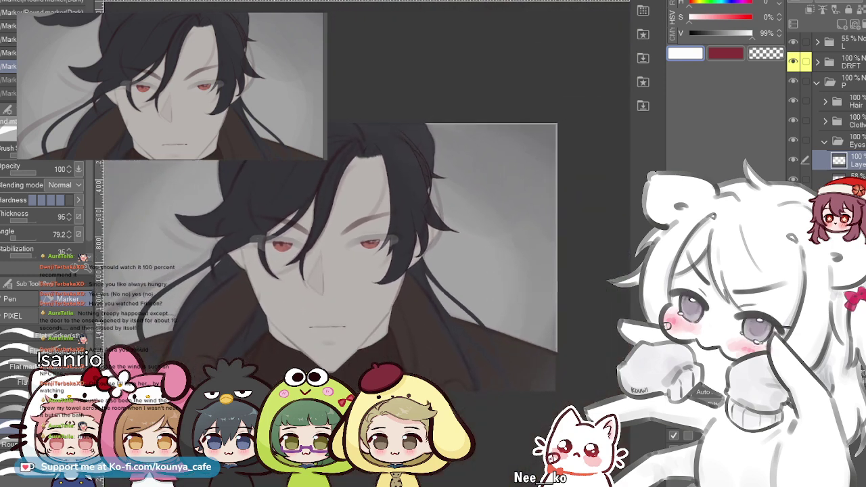
scroll(311, 254, up, 5)
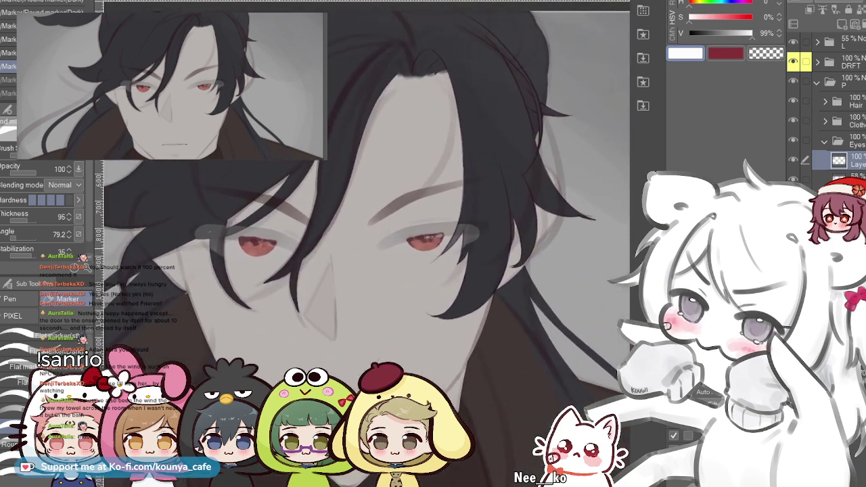
scroll(270, 257, up, 5)
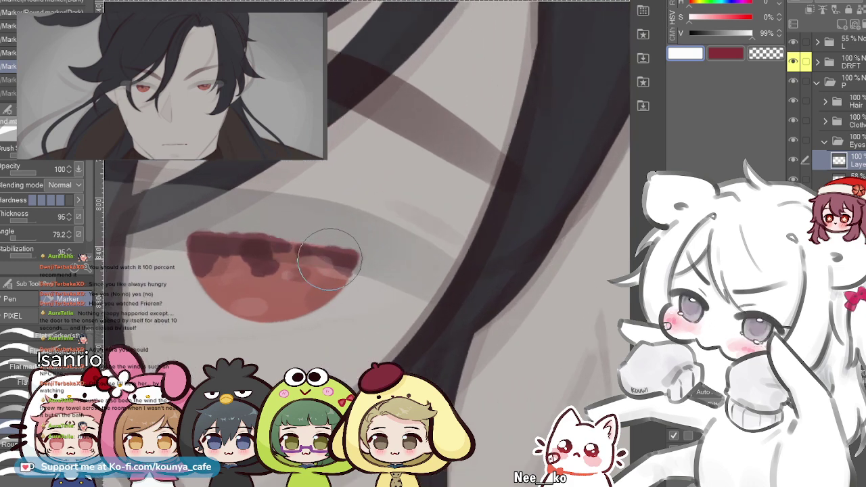
- Paint a white highlight patch at the upper inner corner of the other iris, undoing the unwanted strokes
drag(334, 263, 325, 258)
key(ctrl+z)
click(48, 79)
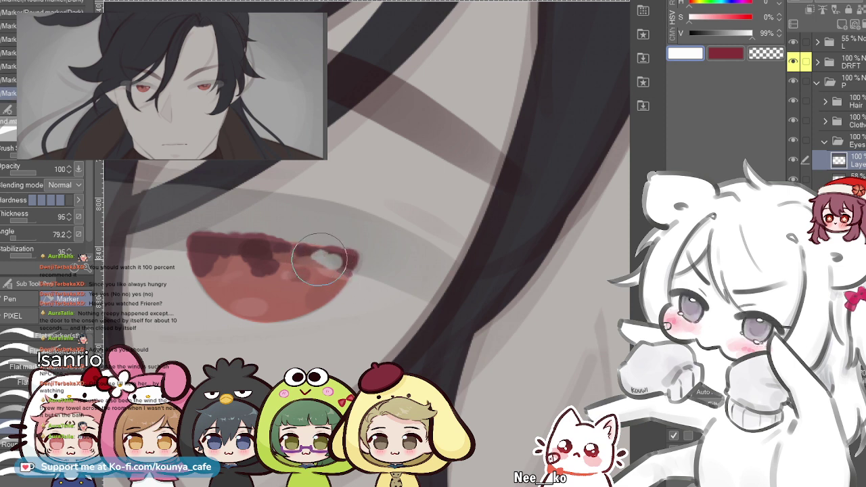
key(ctrl+z)
key(period)
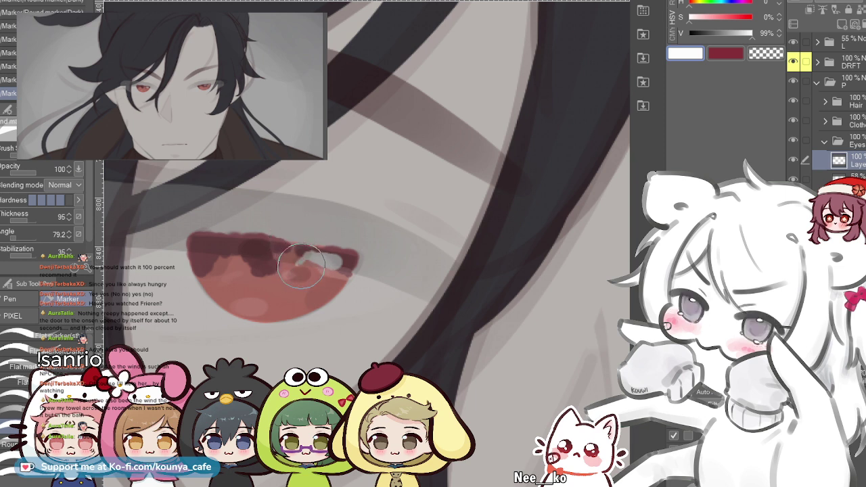
key(ctrl+z)
key(ctrl+z)
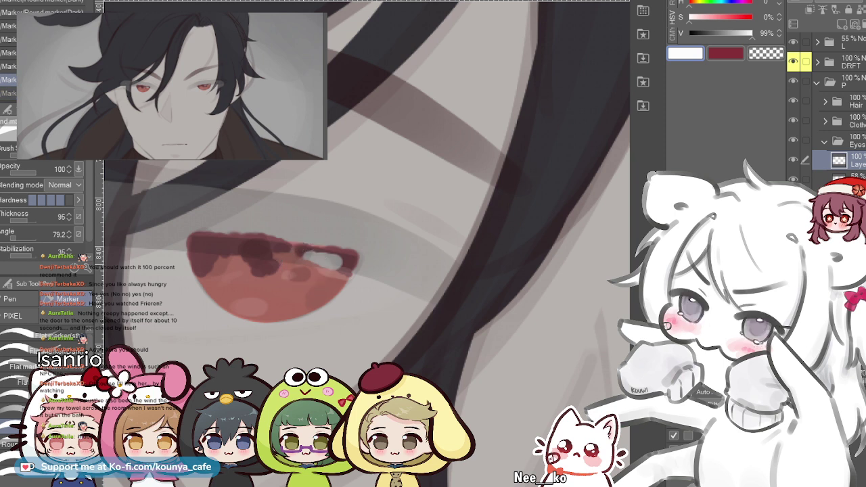
- Extend that iris's white highlight toward the pupil and add a tiny white dot in the pupil
drag(300, 262, 310, 257)
key(comma)
key(period)
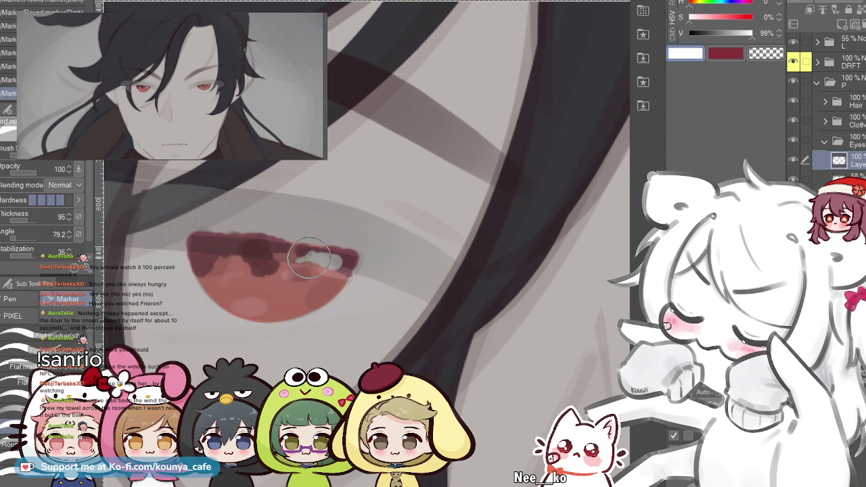
scroll(311, 261, down, 4)
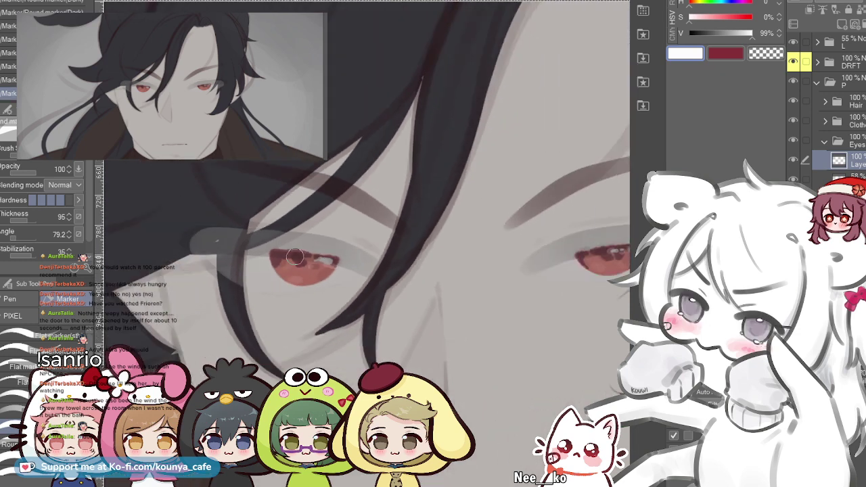
scroll(296, 255, up, 2)
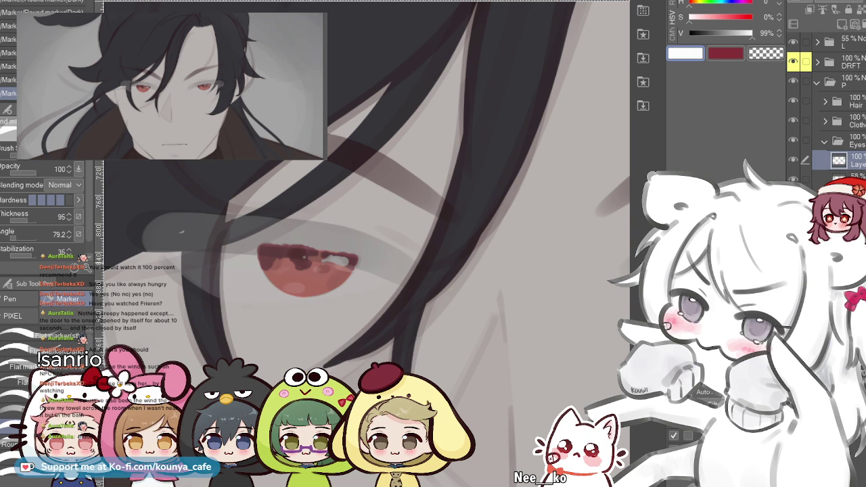
key(comma)
key(period)
scroll(316, 247, down, 3)
drag(317, 247, 241, 223)
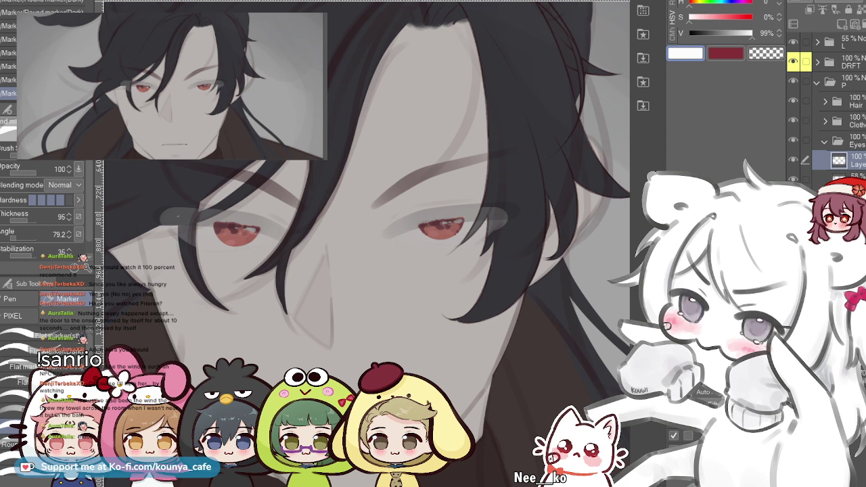
- Expand the DRFT folder and compare the face with and without the draft layer holding the eyebrows and eyelid shading
click(817, 62)
click(793, 121)
click(792, 120)
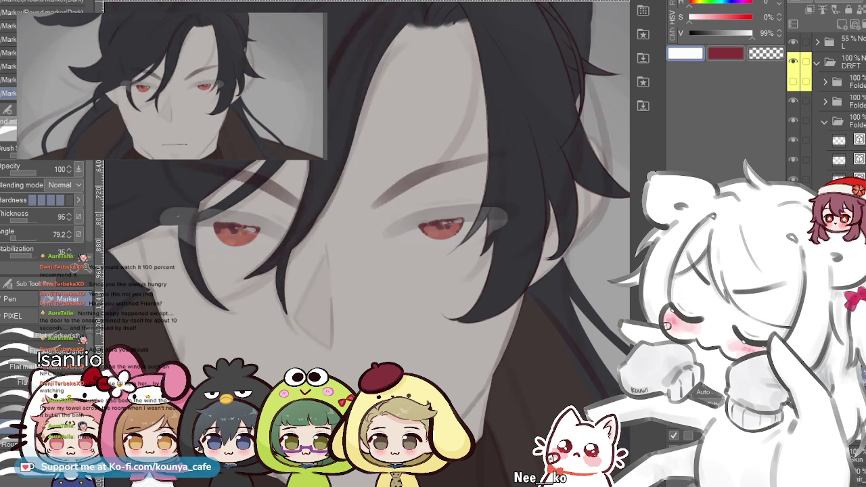
click(793, 179)
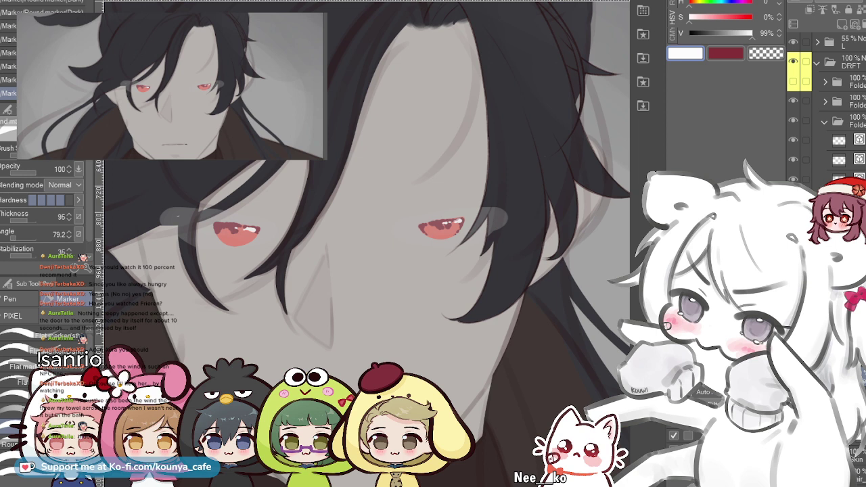
key(ctrl+y)
key(ctrl+y)
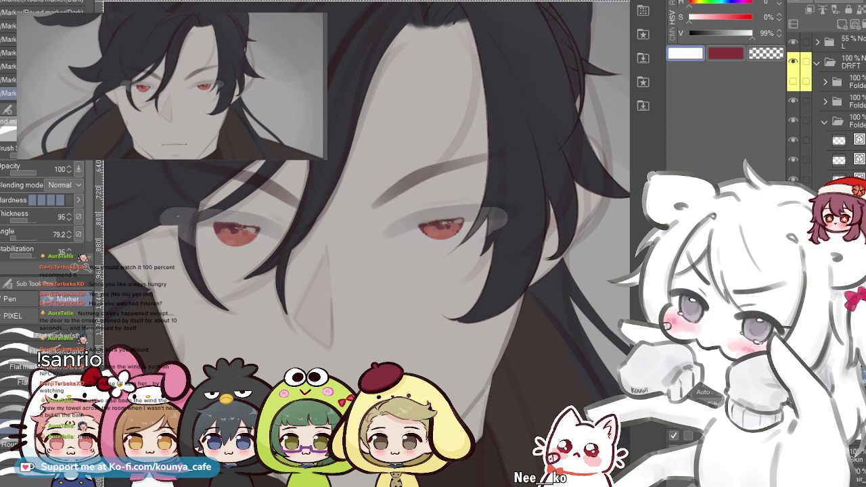
key(ctrl+z)
key(ctrl+z)
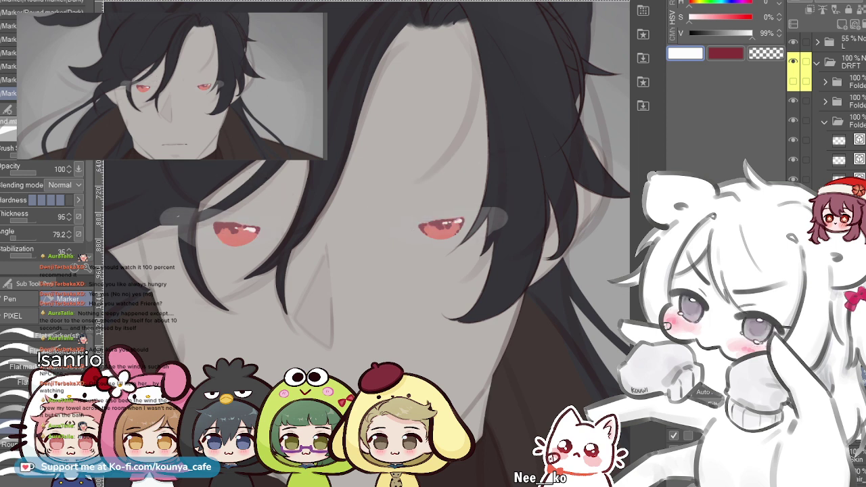
key(ctrl+y)
key(ctrl+y)
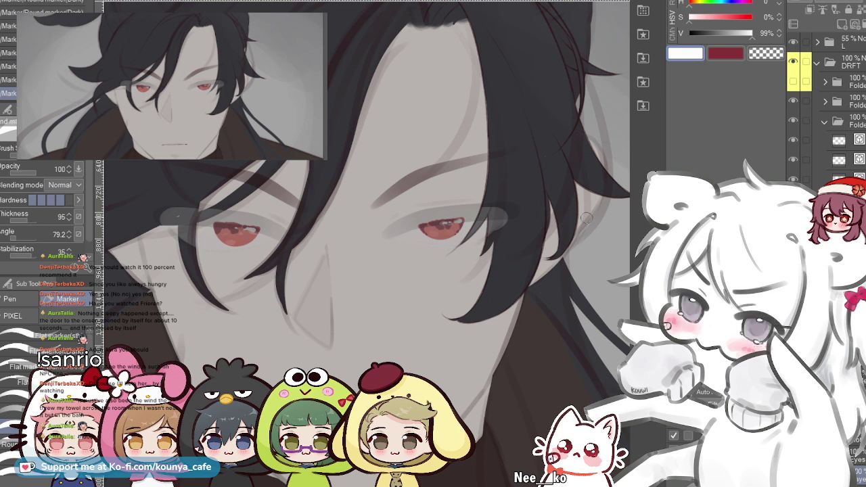
scroll(430, 222, up, 4)
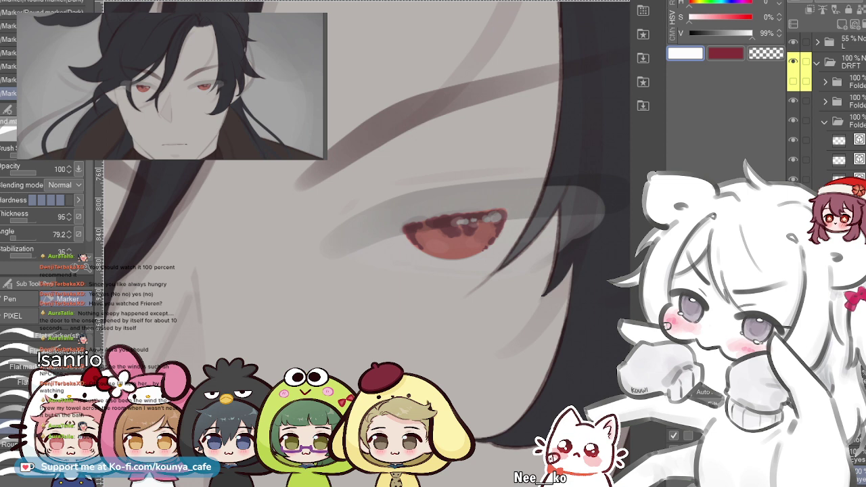
- Undo the last change to the red irises and compare both eyes across the face
key(ctrl+z)
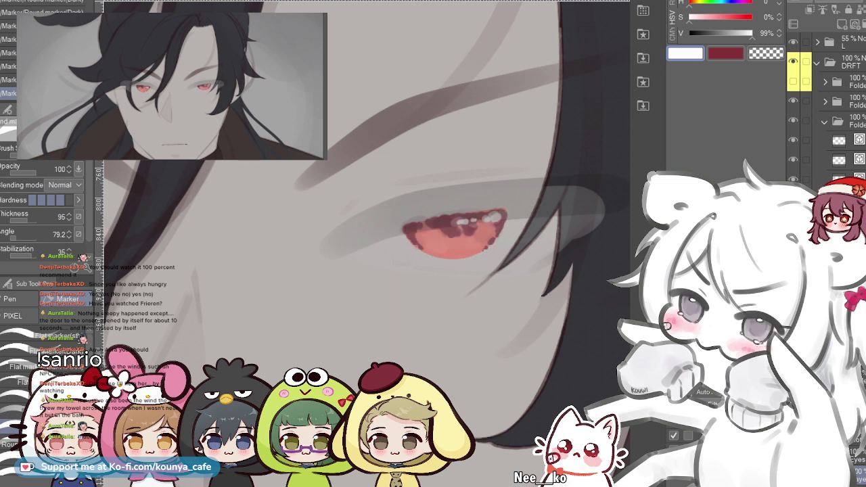
scroll(457, 218, down, 3)
drag(457, 220, 483, 224)
scroll(492, 235, down, 1)
scroll(483, 223, up, 1)
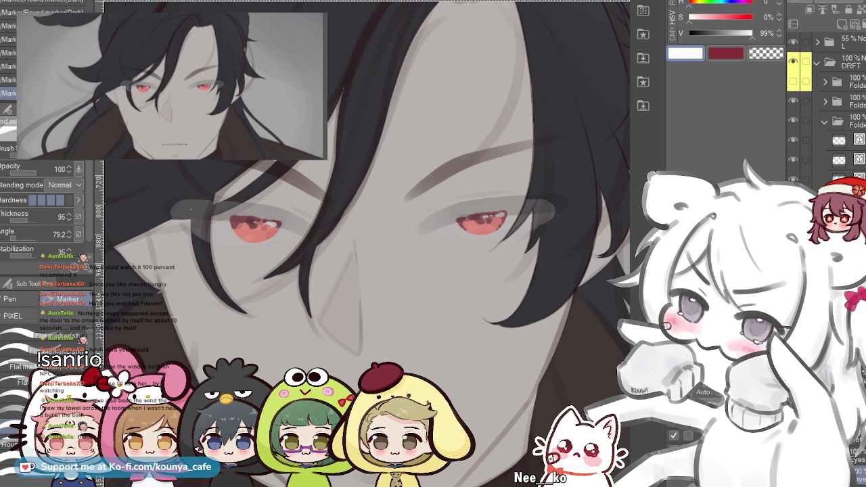
scroll(825, 102, down, 3)
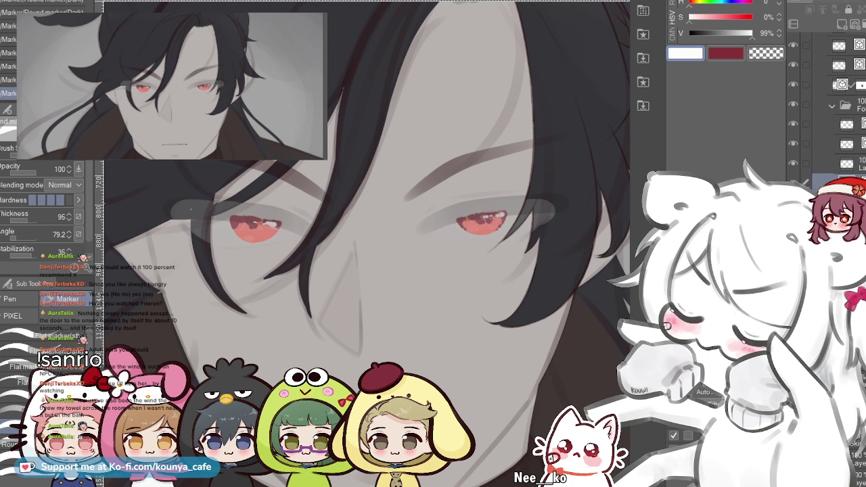
- Identify the eyelid shading layer in its folder by toggling layer visibility, and rearrange its position in the layer order
click(793, 124)
click(793, 124)
click(793, 143)
click(793, 143)
click(847, 144)
drag(847, 144, 847, 135)
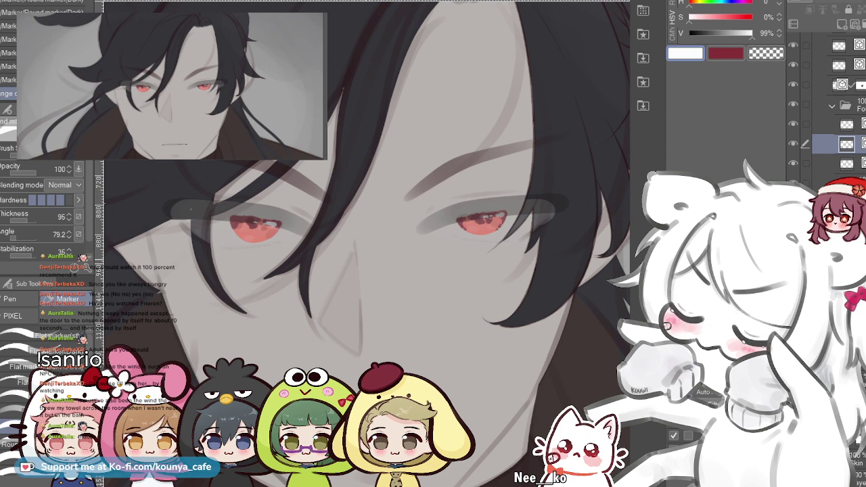
scroll(379, 251, down, 4)
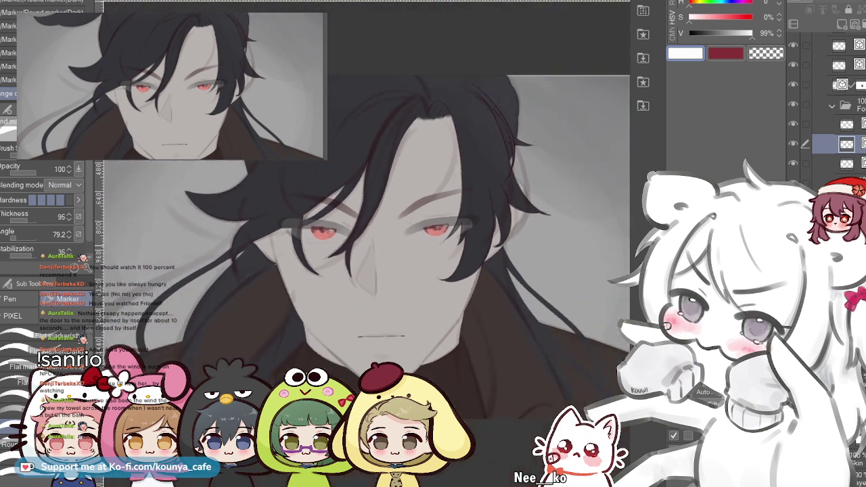
scroll(385, 244, up, 2)
scroll(365, 244, down, 2)
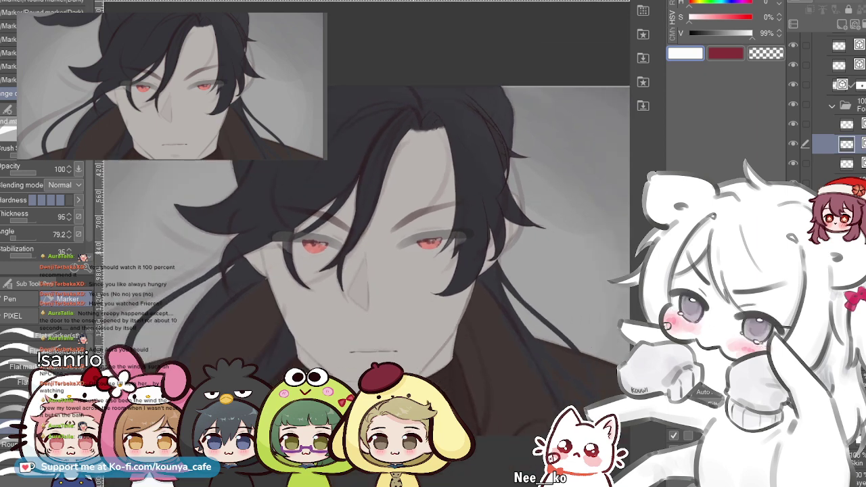
scroll(365, 244, down, 3)
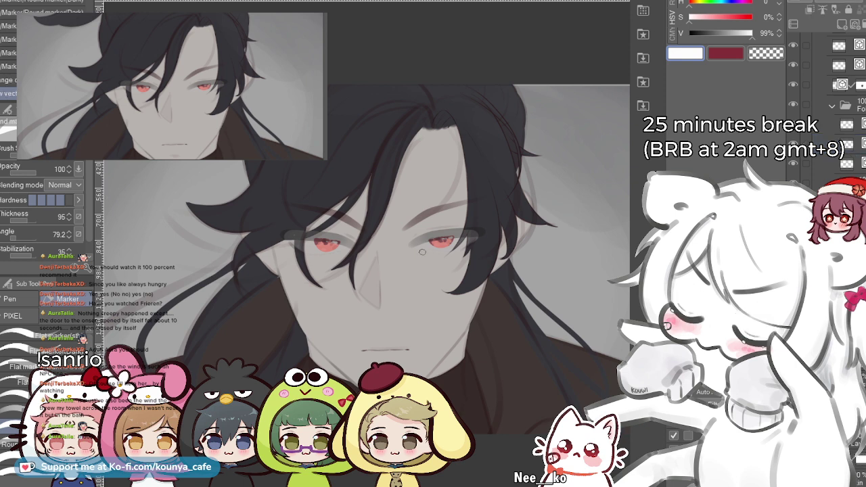
- Write a temporary BRB note in dark red on the grey background beside the hair, and undo the lettering
key(x)
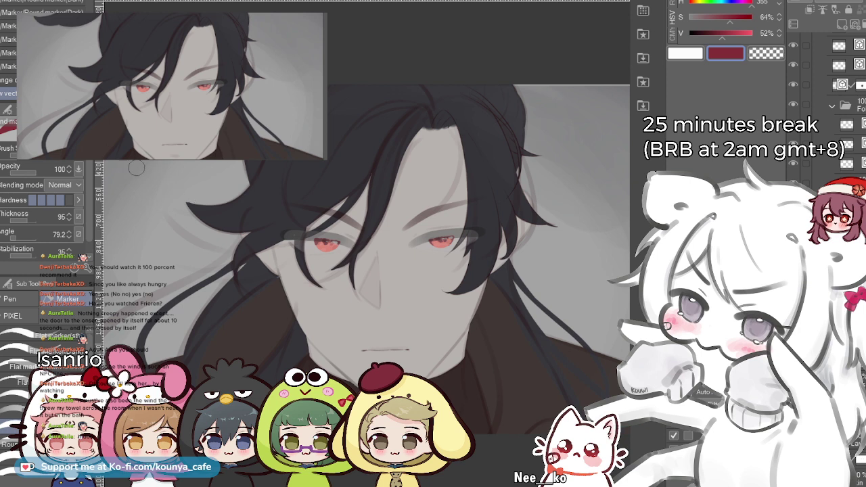
mouse_move(126, 166)
mouse_down()
mouse_move(135, 191)
mouse_move(163, 179)
mouse_move(167, 163)
mouse_move(168, 177)
mouse_move(209, 179)
mouse_move(199, 193)
mouse_up()
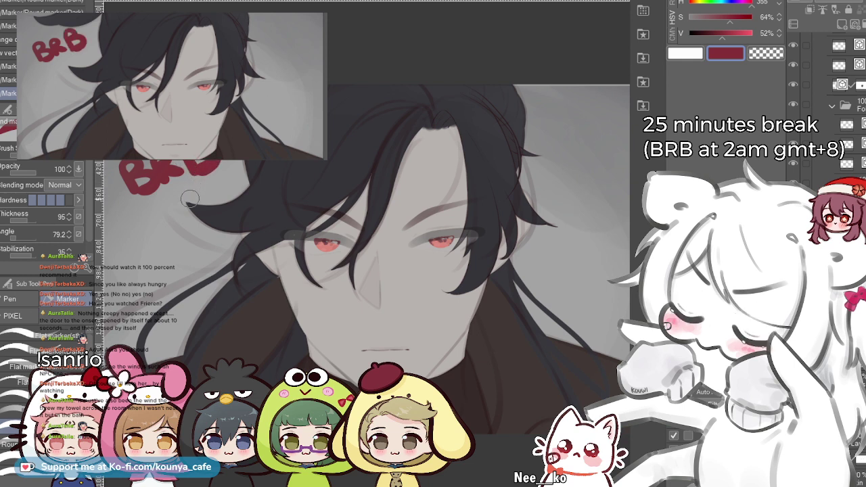
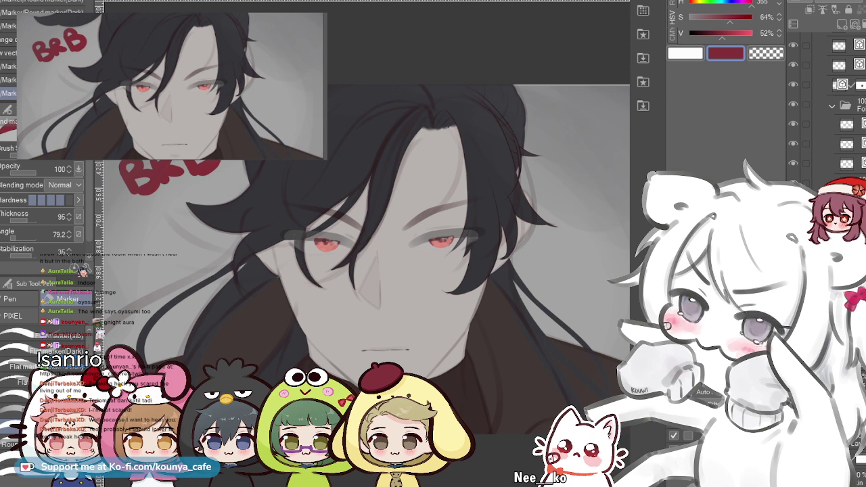
key(ctrl+z)
key(ctrl+z)
key(ctrl+z)
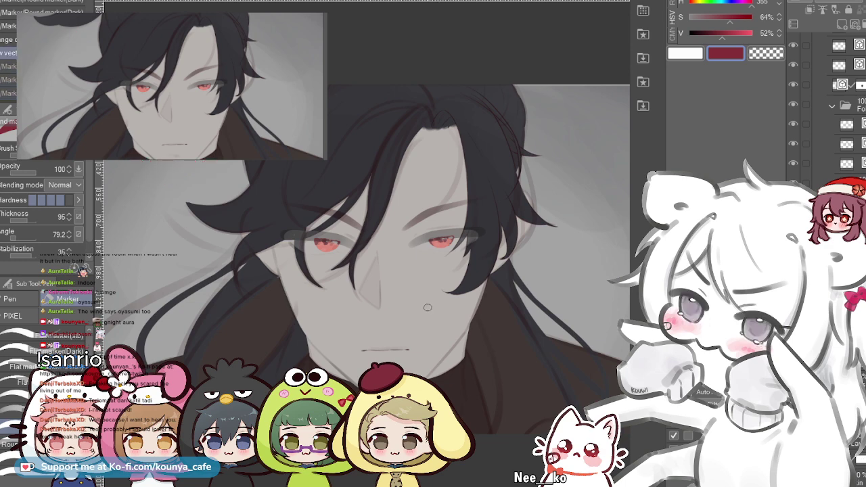
- Sample a dark olive tone (H 70, S 13%, V 18%) from the artwork and fill the background with it
scroll(827, 109, down, 5)
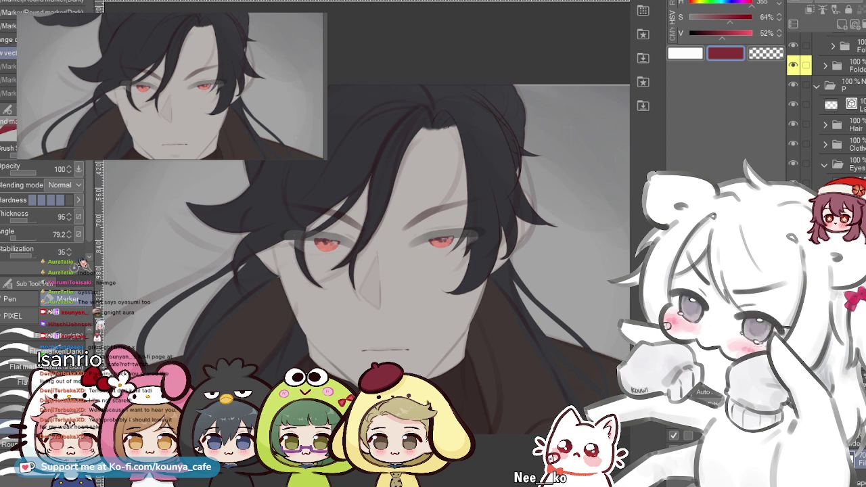
alt+click(559, 338)
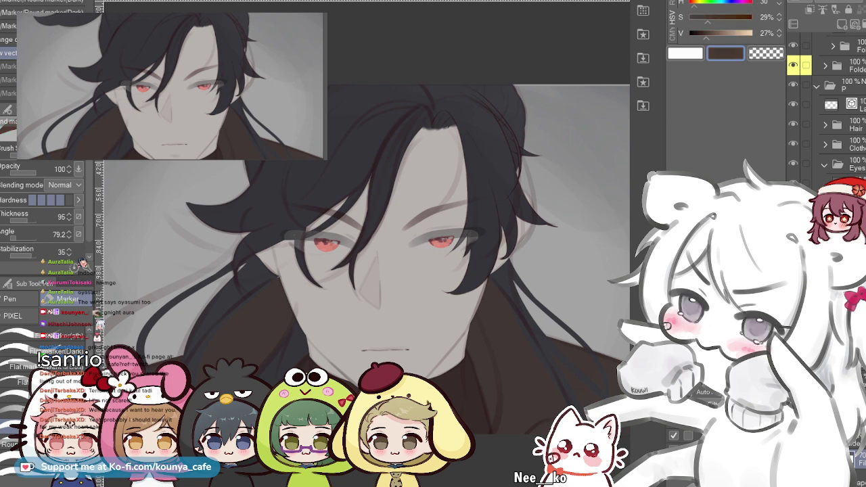
alt+click(501, 223)
alt+click(467, 236)
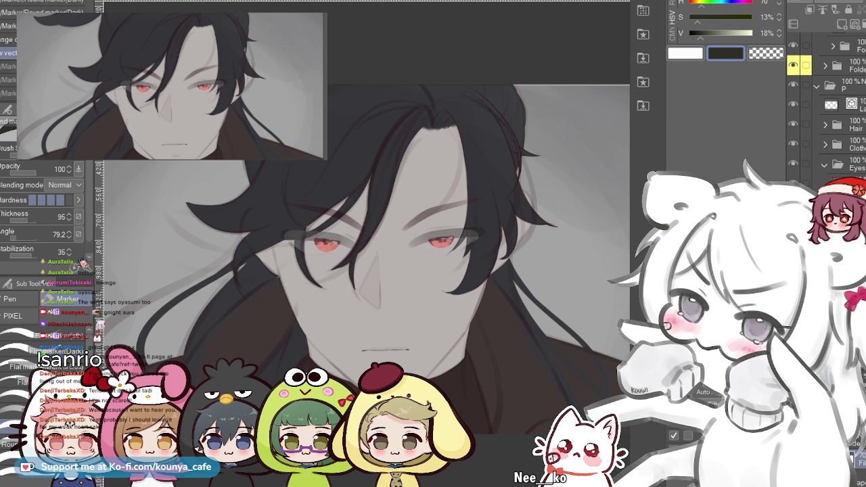
key(alt+Delete)
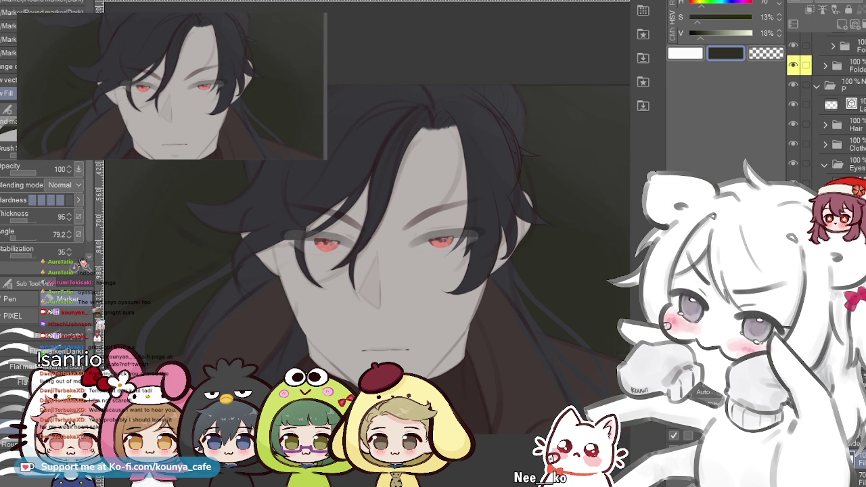
- Select the DRFT folder in the layer stack and toggle its layer lock
click(854, 105)
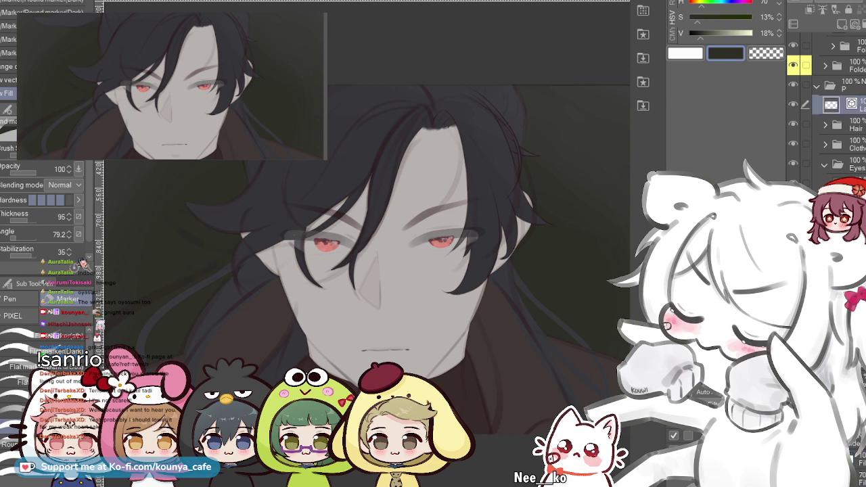
scroll(428, 236, up, 3)
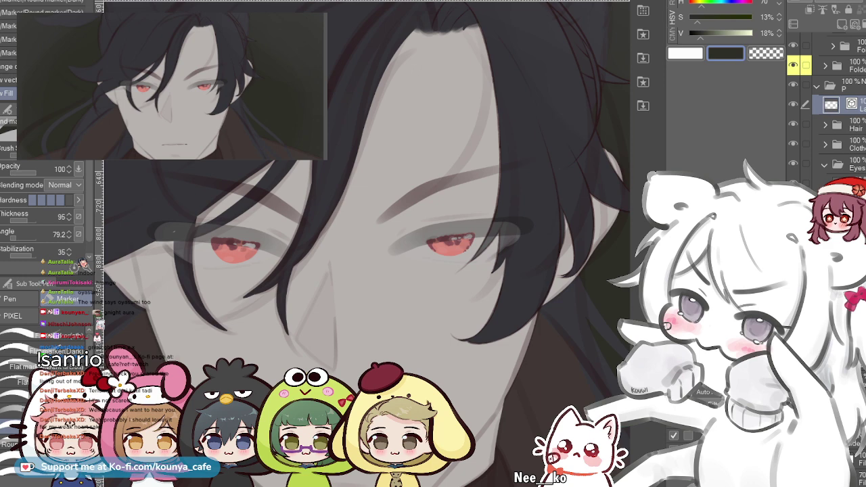
scroll(827, 104, up, 1)
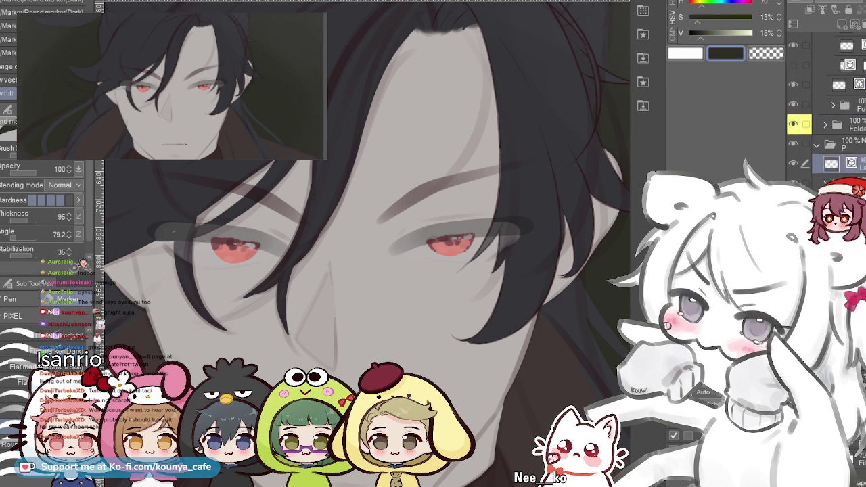
scroll(488, 258, up, 2)
scroll(829, 108, up, 4)
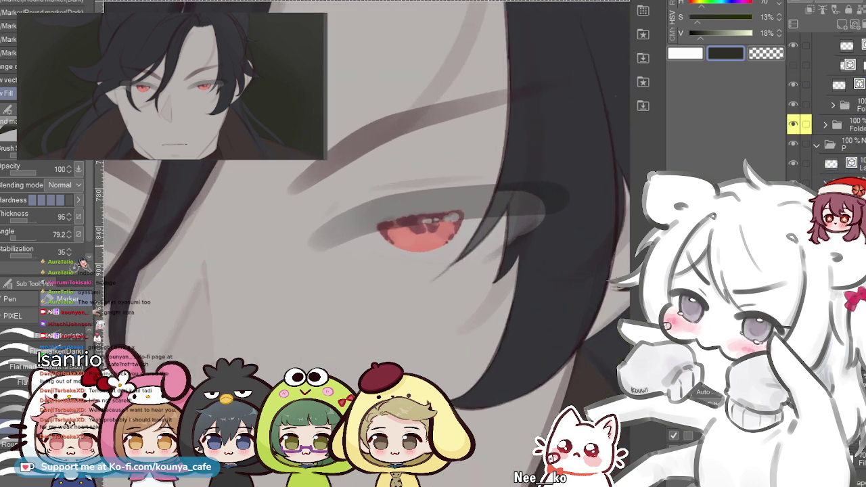
scroll(828, 108, up, 5)
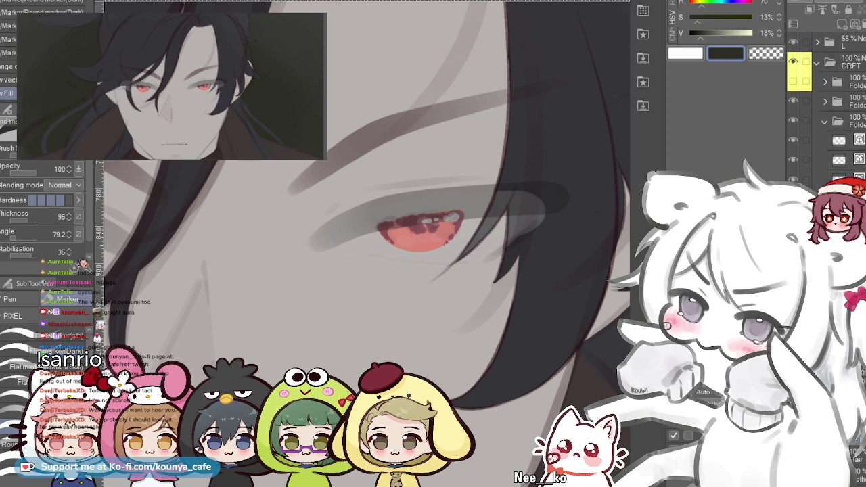
click(852, 81)
click(852, 62)
click(848, 9)
ctrl+click(447, 206)
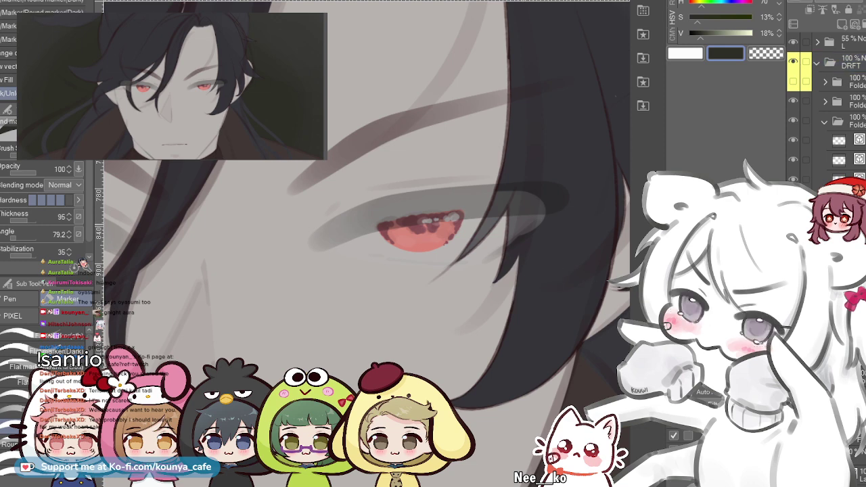
- Examine both red eyes against the dark background at close and full-portrait views, and look through the layer stack
scroll(529, 225, down, 3)
drag(150, 215, 143, 188)
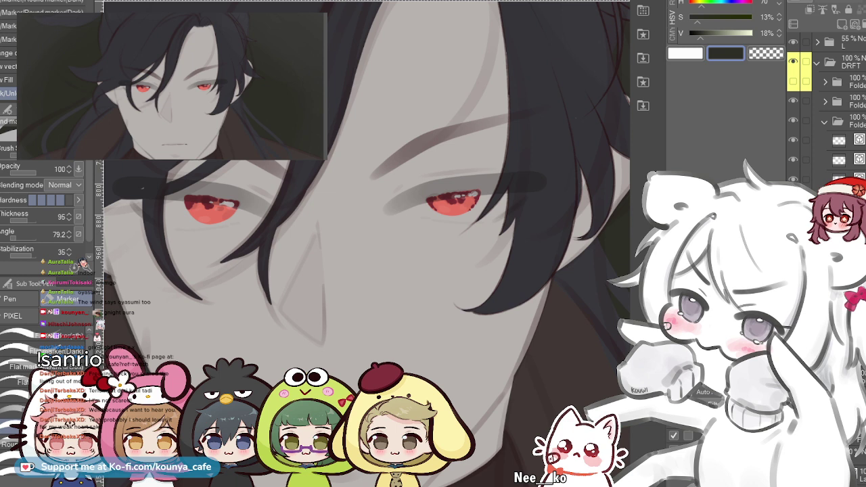
scroll(826, 111, down, 5)
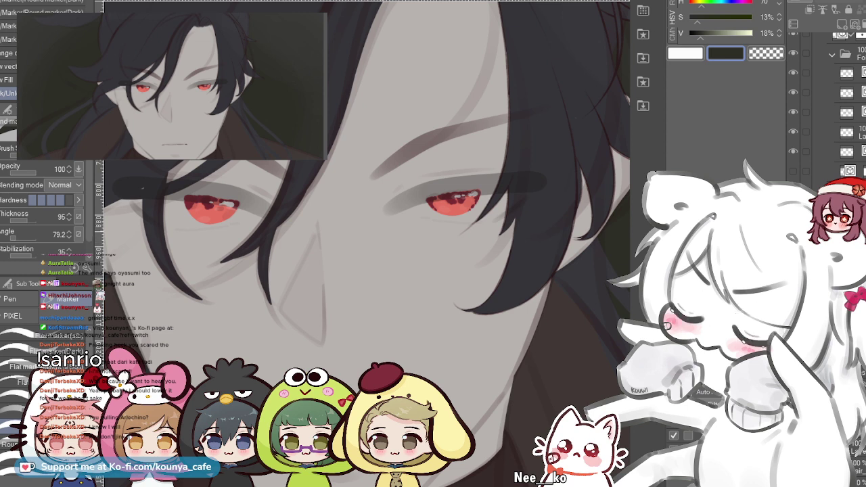
scroll(389, 226, down, 5)
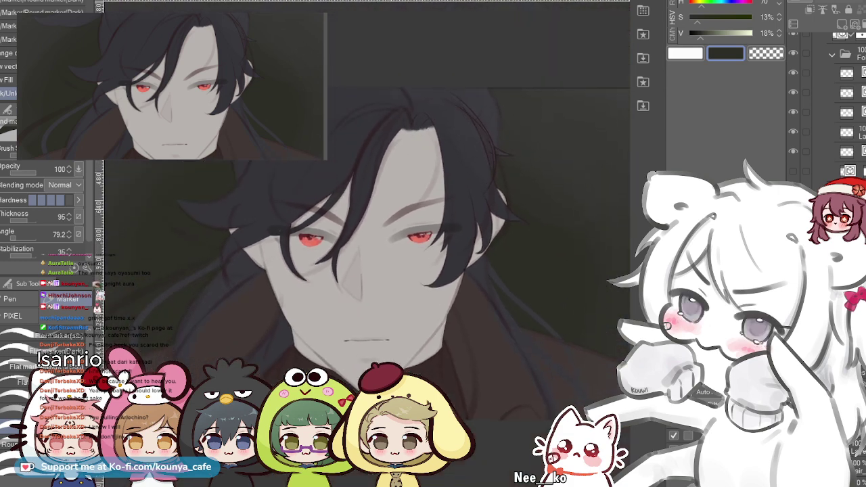
scroll(382, 201, up, 4)
space+drag(221, 243, 232, 207)
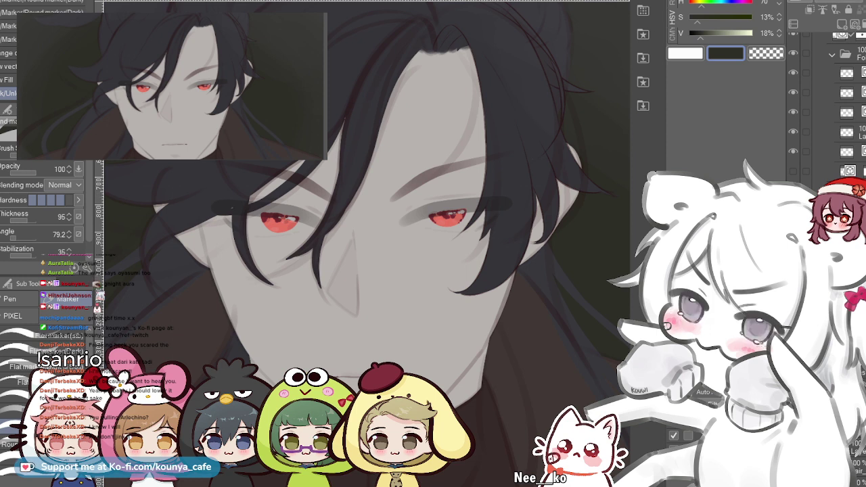
scroll(826, 101, down, 5)
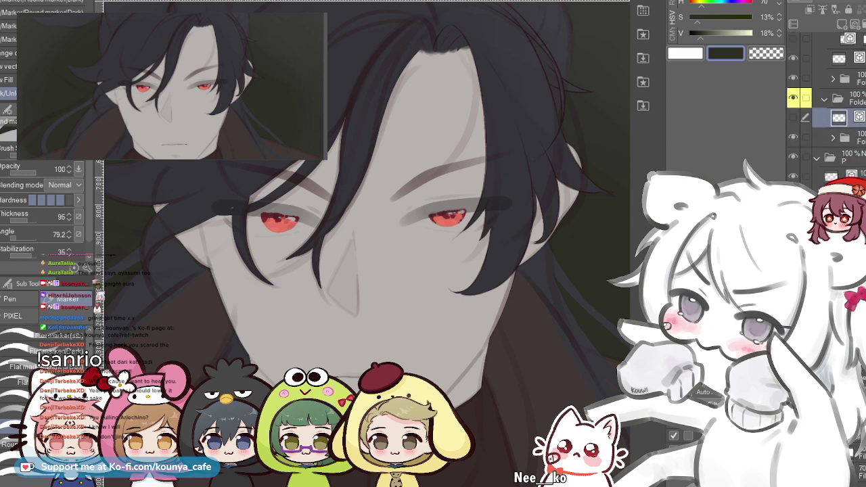
scroll(826, 101, up, 2)
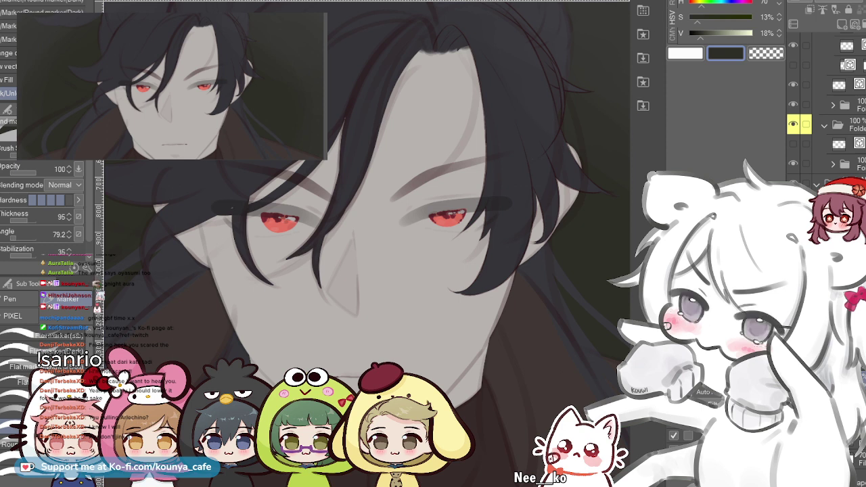
scroll(828, 101, up, 3)
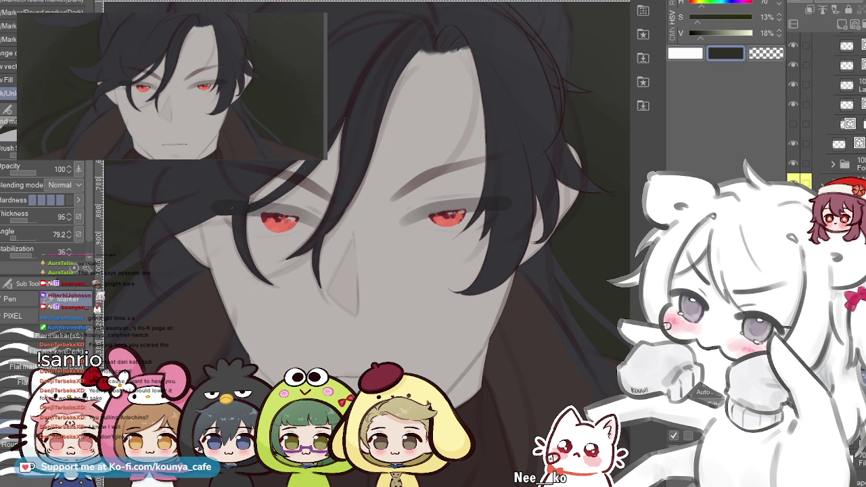
- Paste the copied layer, load the iris detail layer's contents as a selection and clear that selection
key(ctrl+v)
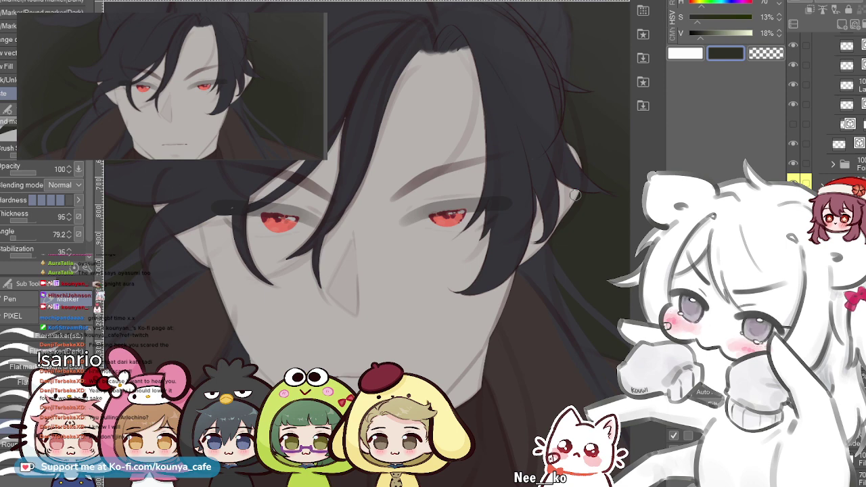
scroll(451, 205, up, 3)
drag(446, 219, 464, 218)
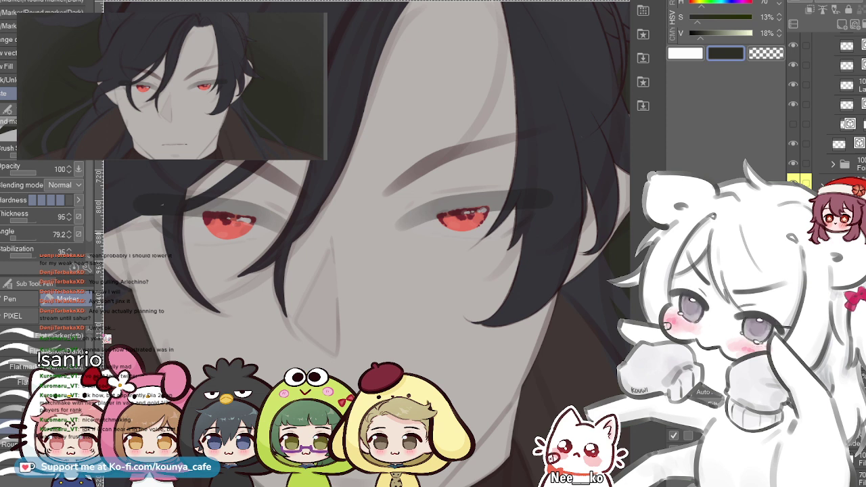
drag(379, 243, 386, 257)
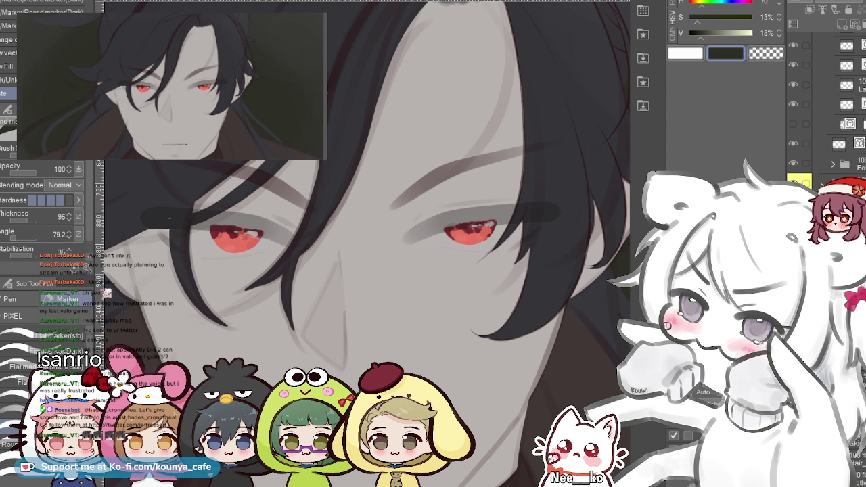
ctrl+click(846, 203)
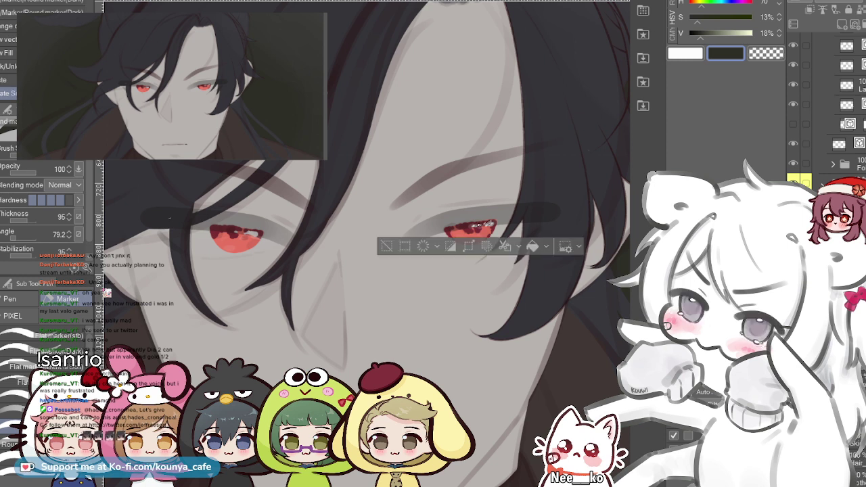
key(ctrl+d)
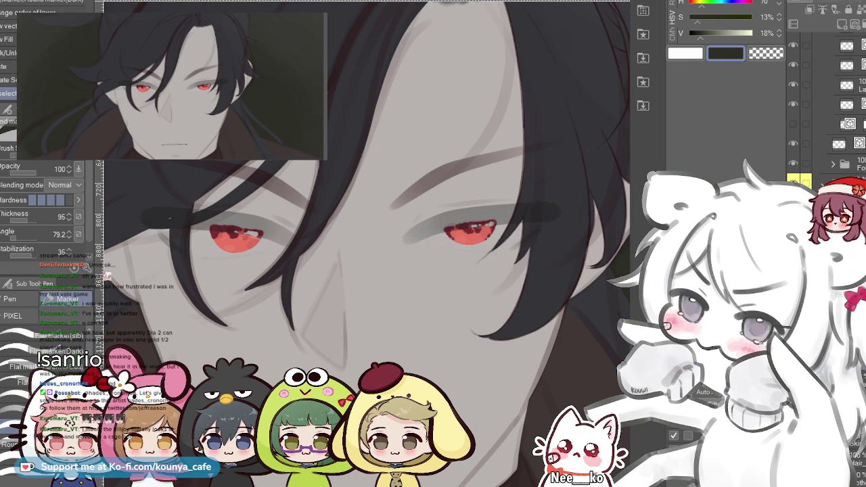
- Replace the current layer with a new raster layer placed higher in the stack, and sample a muted mauve (S 15%, V 58%)
key(Delete)
key(ctrl+shift+n)
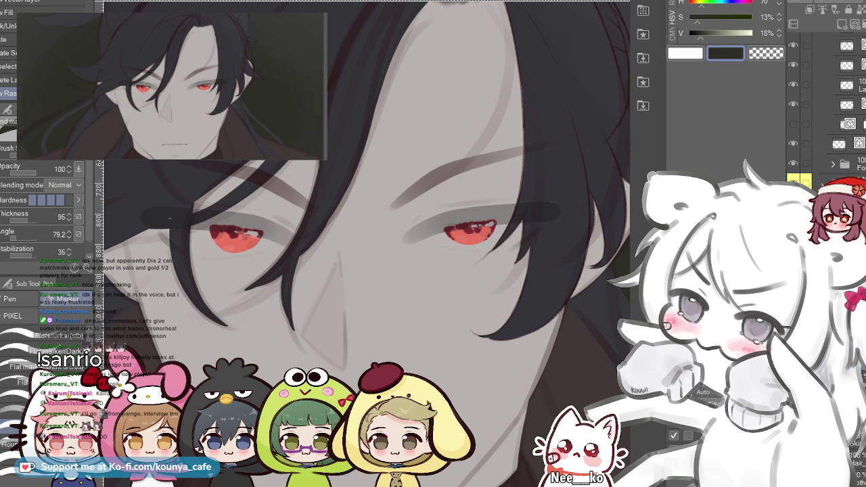
alt+click(468, 163)
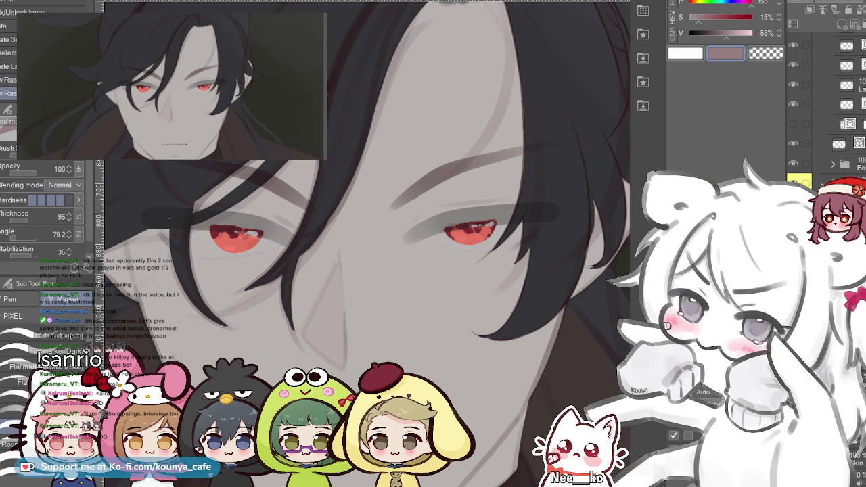
drag(859, 485, 859, 449)
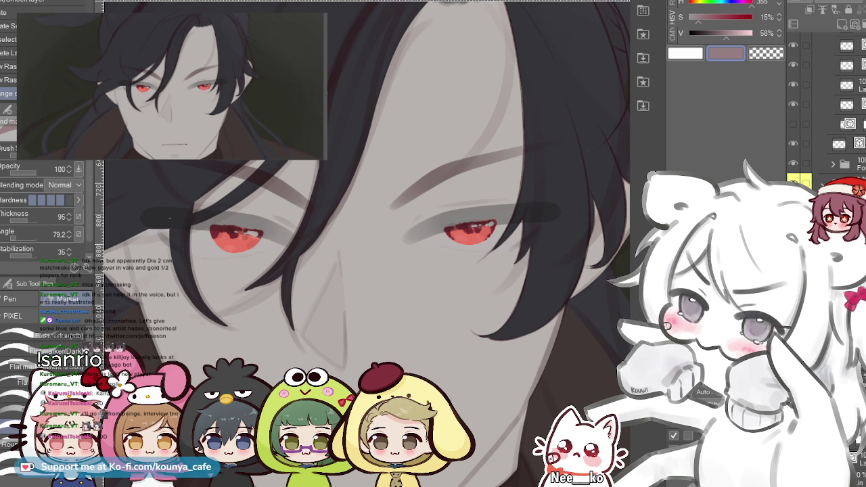
key(Return)
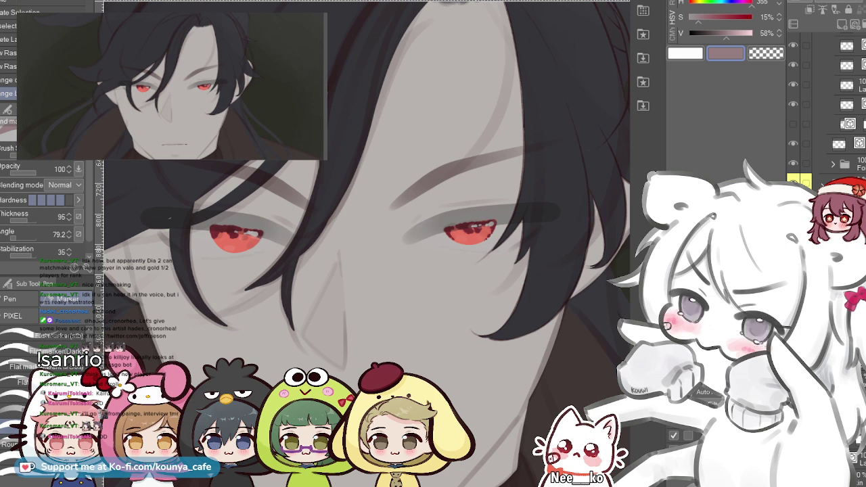
- Switch to the Round marker (Soft), try a few mauve strokes beneath the right-hand eye and clear them
scroll(477, 242, up, 2)
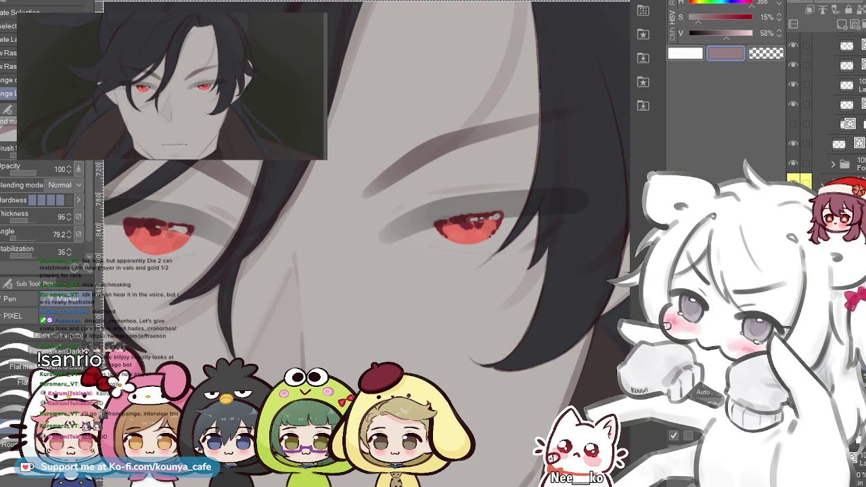
drag(443, 257, 487, 256)
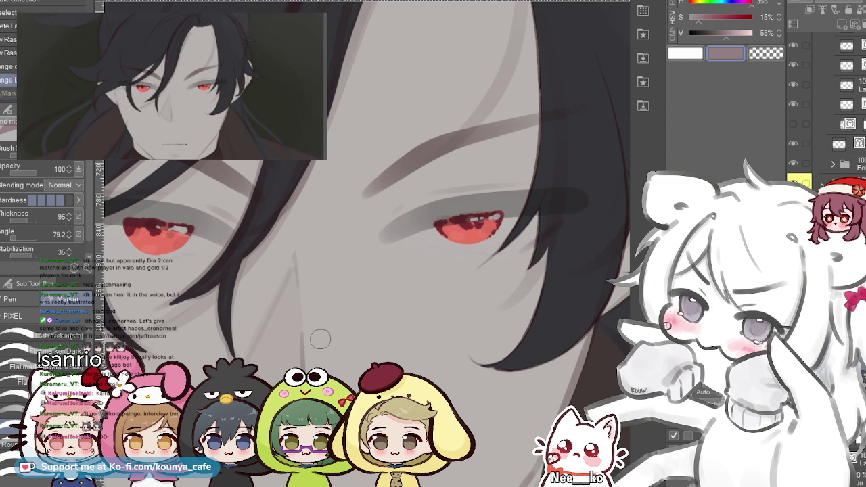
click(15, 412)
scroll(477, 273, up, 4)
drag(507, 255, 450, 303)
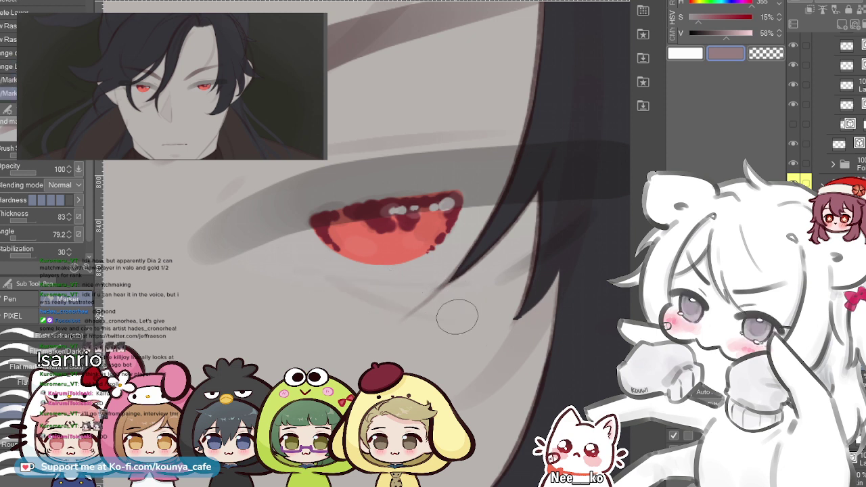
mouse_move(290, 270)
mouse_down()
mouse_move(404, 325)
mouse_move(397, 315)
mouse_up()
key(Delete)
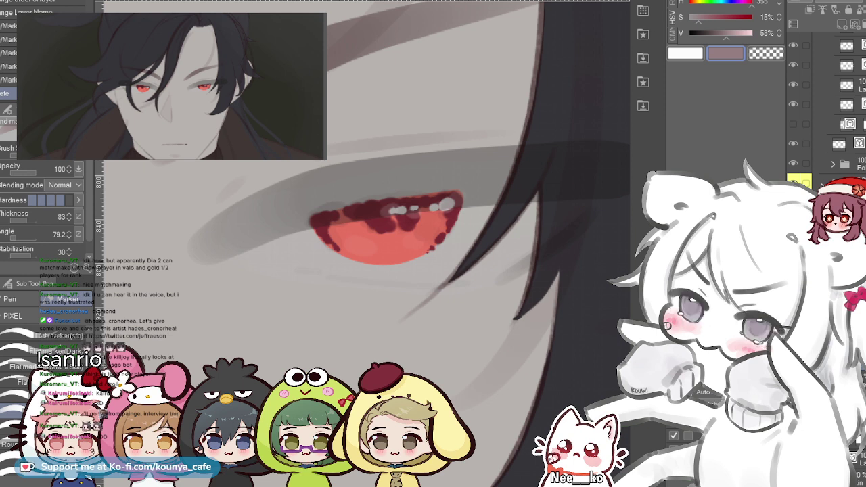
- Brush a soft mauve lower-lid crease beneath the right-hand eye
key(F1)
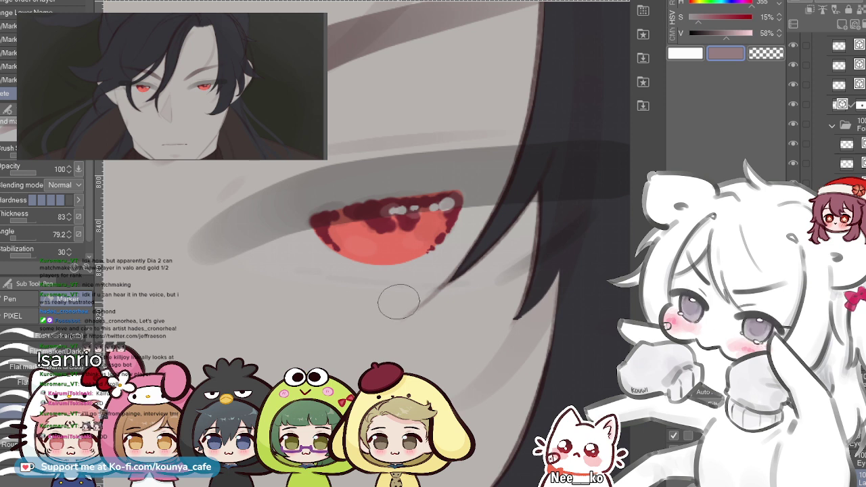
drag(336, 282, 415, 285)
scroll(410, 292, down, 2)
scroll(398, 290, down, 2)
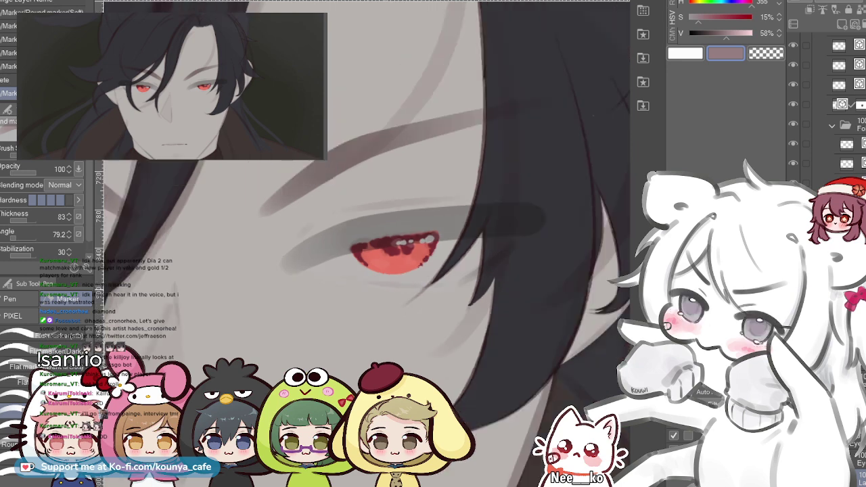
- Brush a matching soft mauve lower-lid crease beneath the left-hand eye
scroll(399, 291, down, 3)
scroll(267, 281, up, 4)
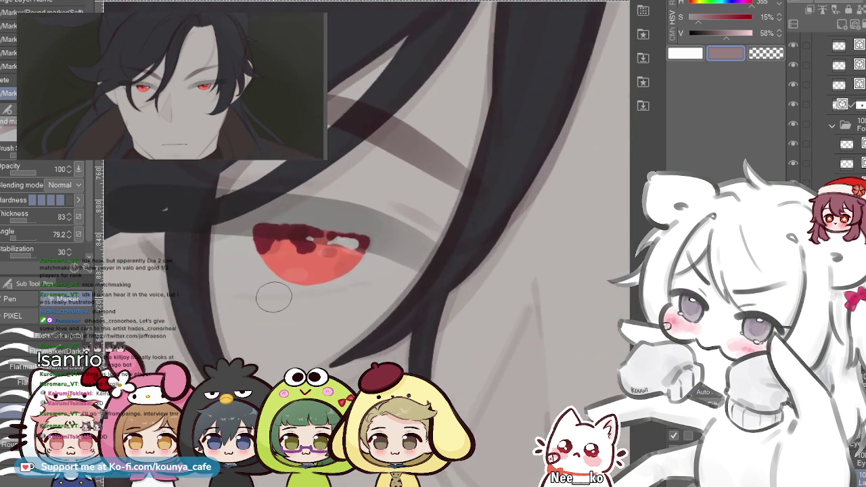
drag(282, 298, 351, 284)
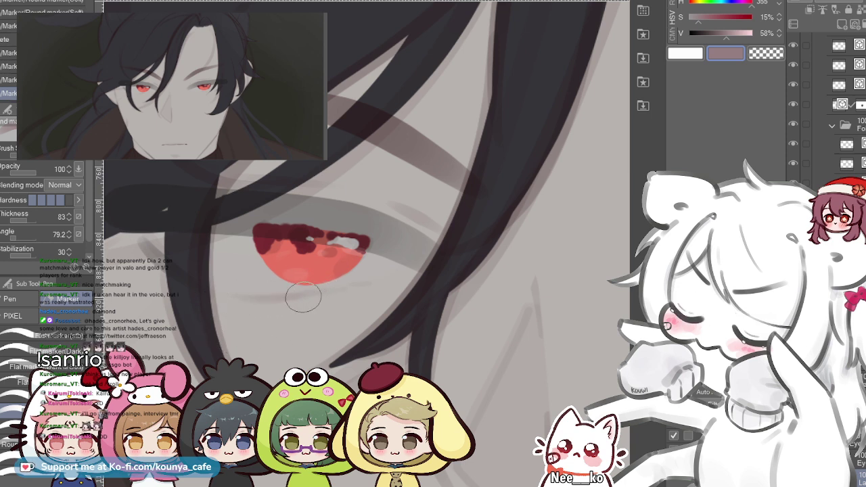
key(ctrl+minus)
drag(541, 264, 434, 261)
key(ctrl+minus)
drag(542, 264, 492, 260)
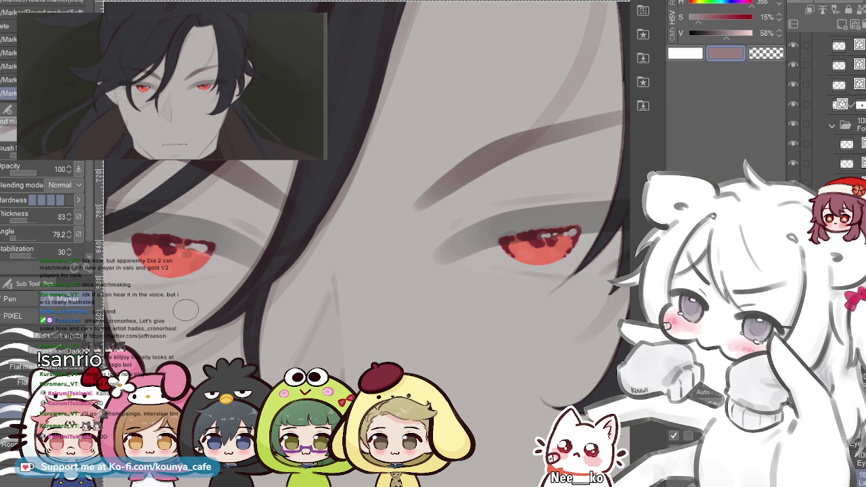
drag(138, 290, 172, 285)
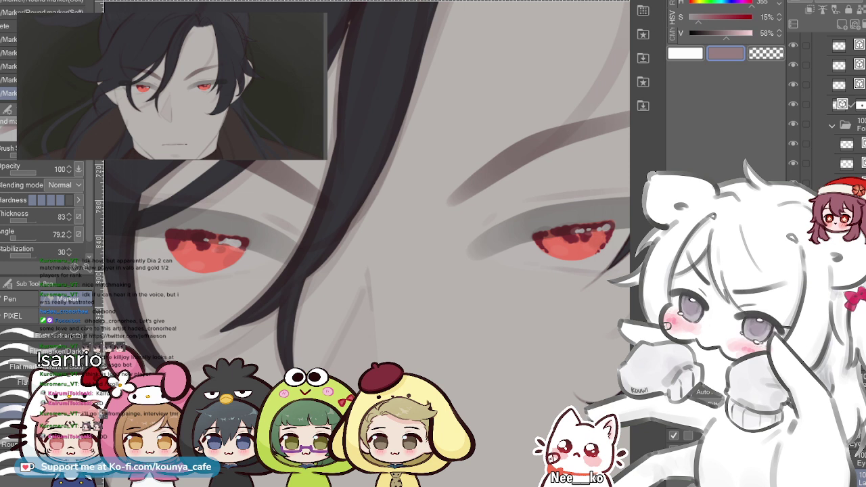
- Sample a pale pink (S 17%, V 80%) from the left-hand eye and add a new raster layer moved lower in the stack
alt+click(234, 242)
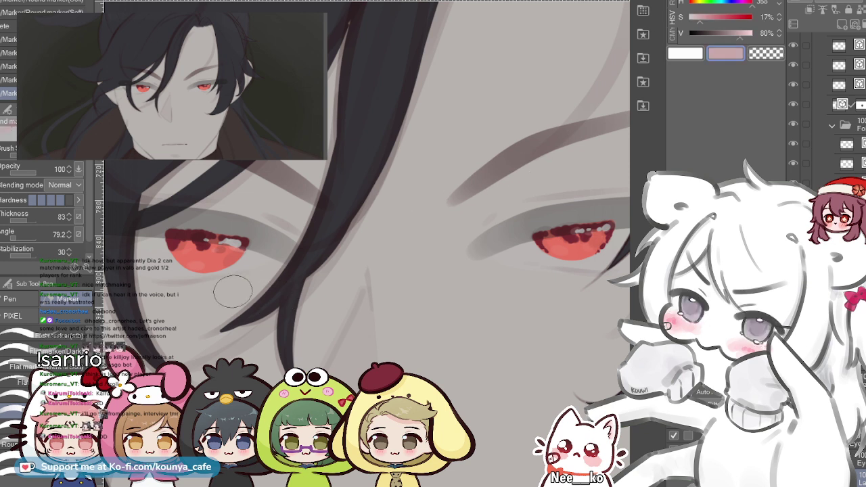
scroll(846, 102, down, 3)
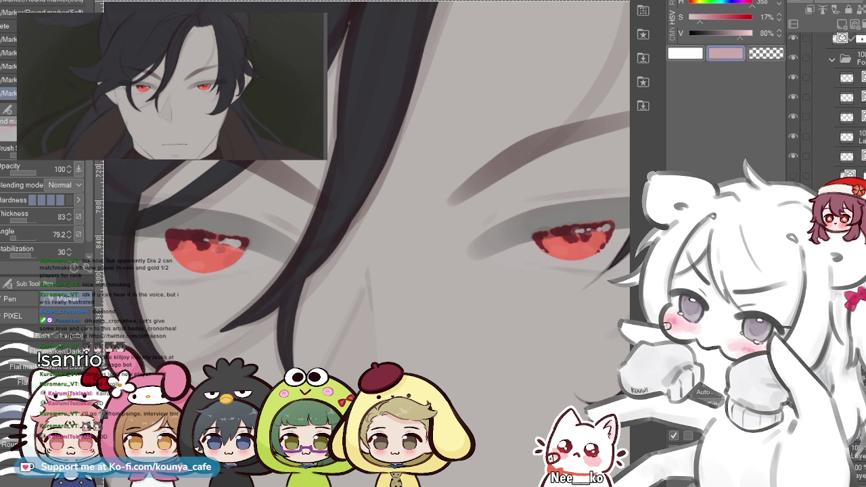
drag(846, 271, 846, 351)
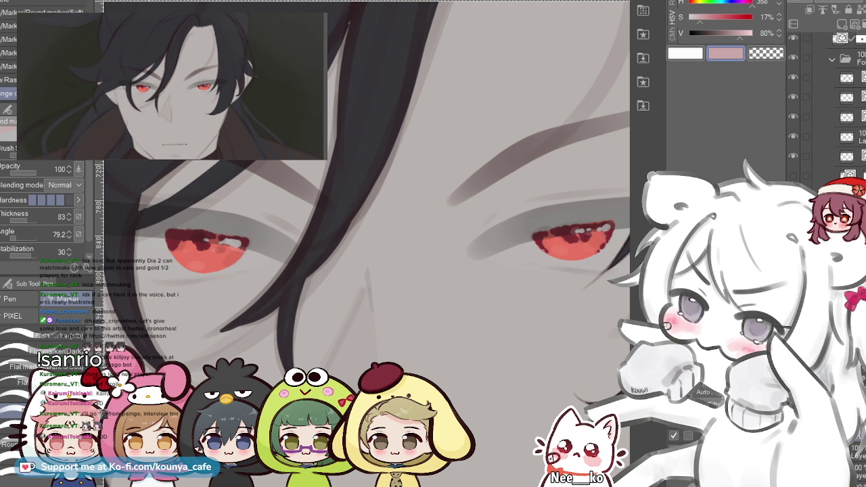
scroll(315, 253, down, 1)
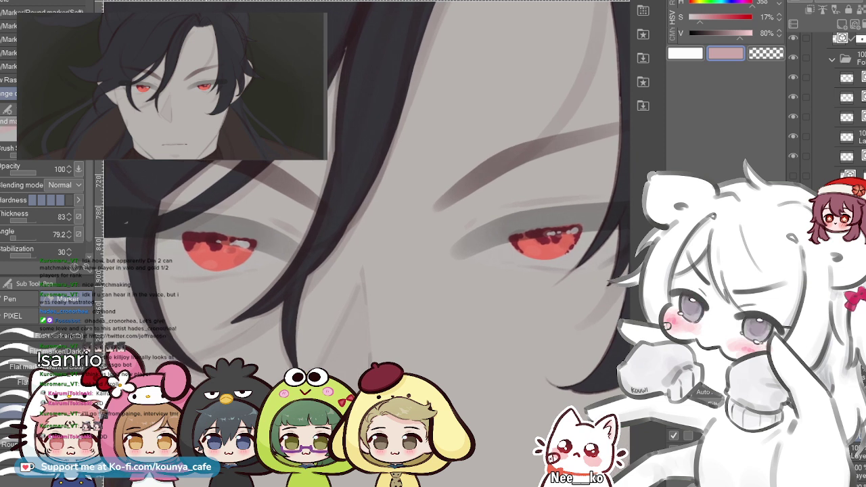
drag(145, 275, 223, 277)
key(ctrl+z)
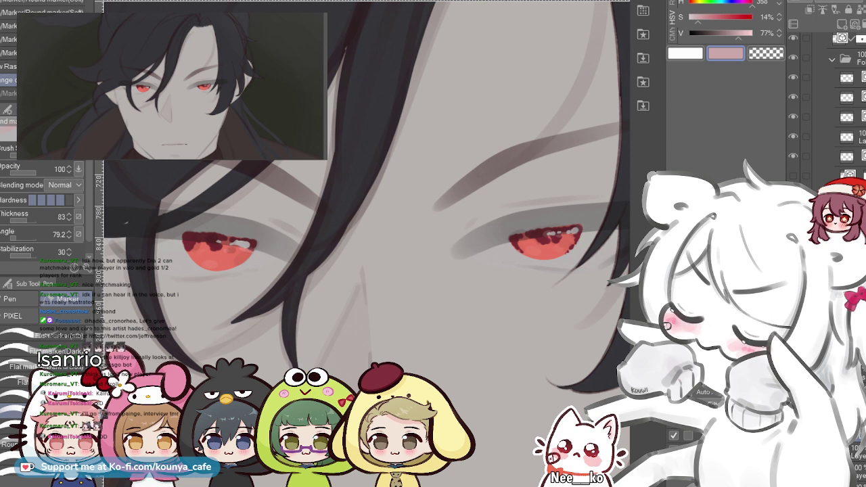
drag(212, 282, 245, 268)
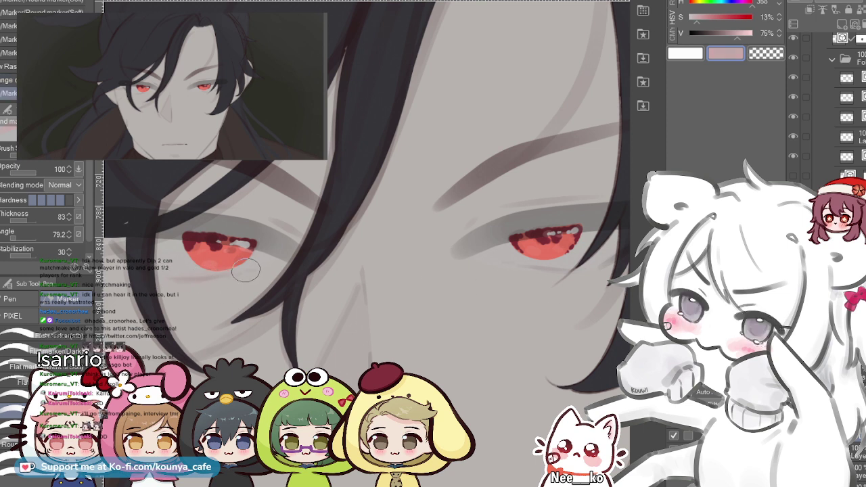
key(comma)
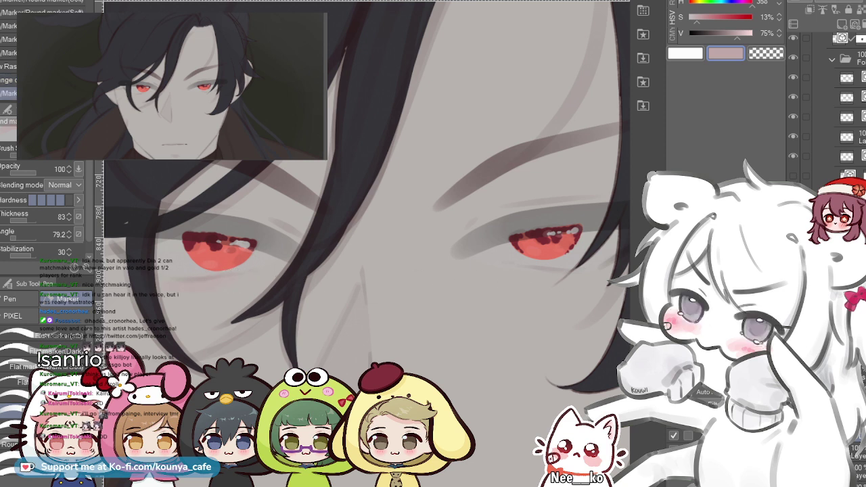
- Brush a faint greyish pink (S 8%, V 70%) over the skin beneath the left-hand eye
alt+click(238, 272)
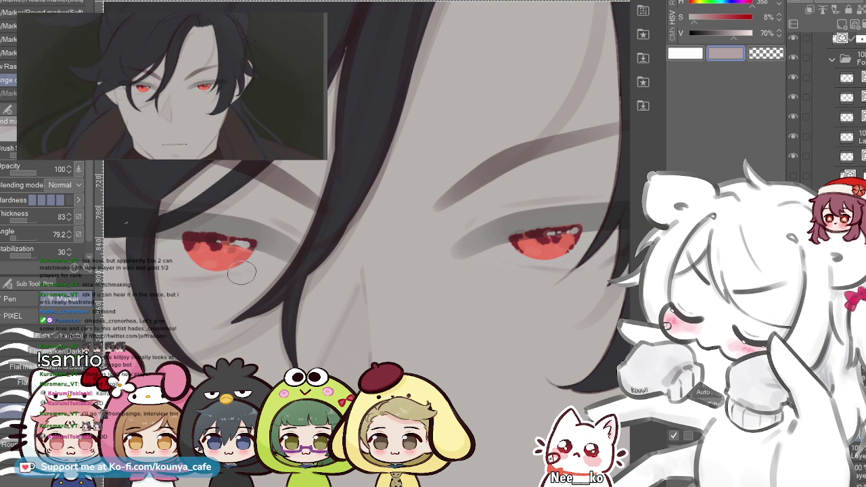
key(period)
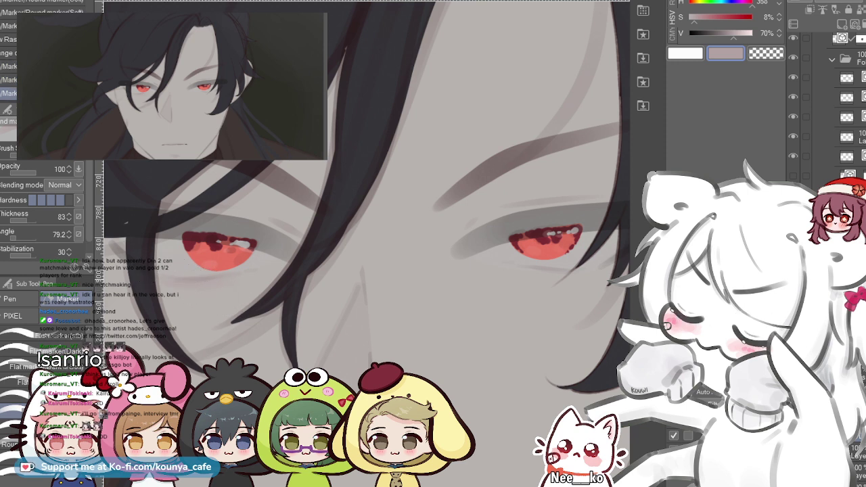
drag(168, 274, 199, 277)
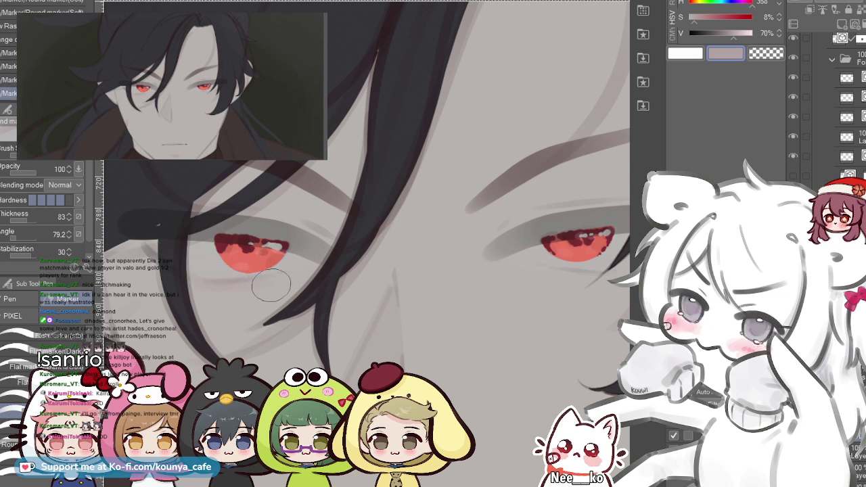
drag(280, 283, 216, 284)
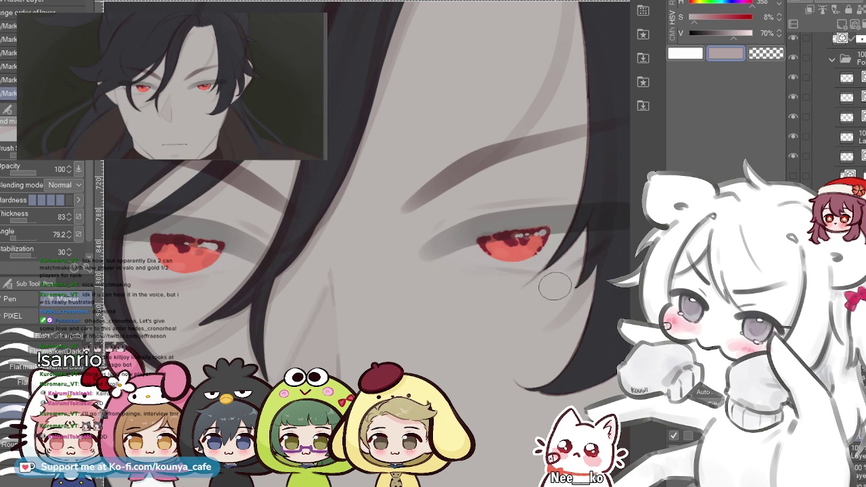
- Tint the skin beneath the right-hand eye with the same greyish pink, redoing the first stroke
scroll(552, 281, down, 1)
scroll(547, 280, down, 1)
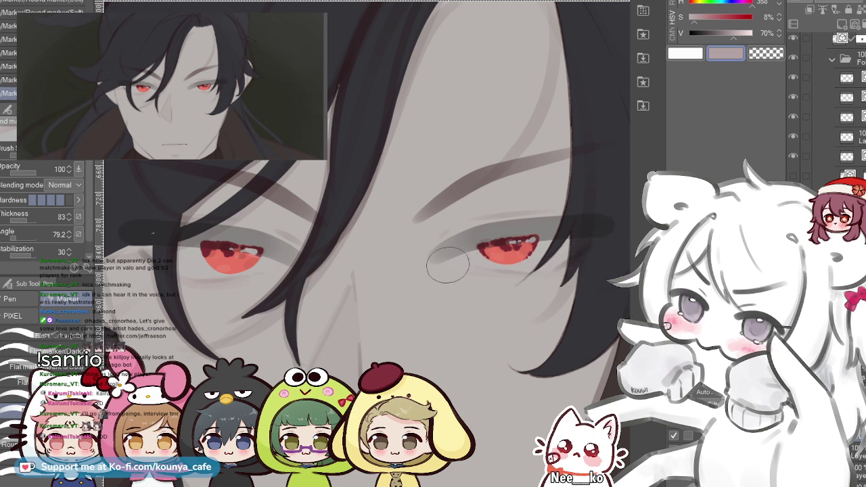
scroll(533, 272, up, 2)
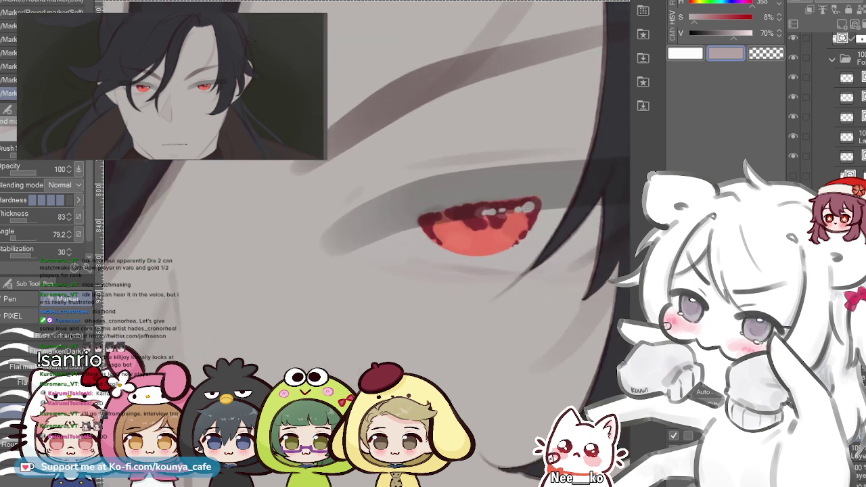
drag(534, 272, 499, 272)
key(ctrl+z)
drag(447, 273, 472, 276)
key([)
drag(363, 255, 428, 265)
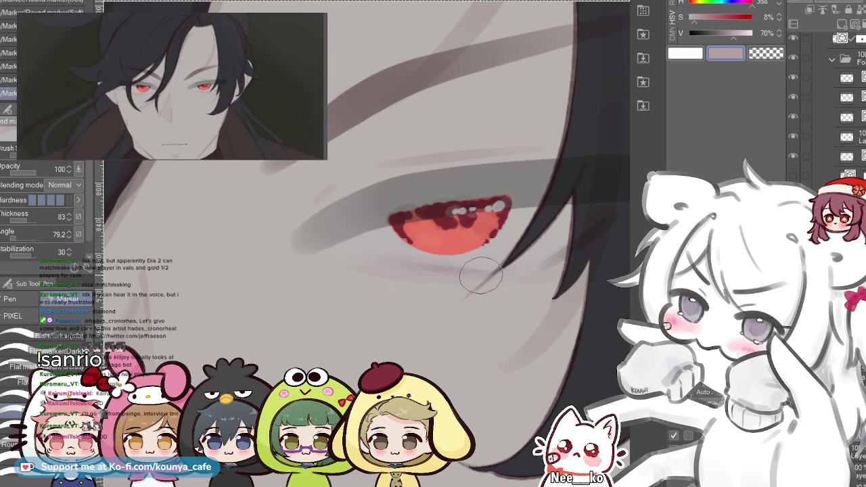
- Deepen the greyish pink tint along the lower lid of the left-hand eye
scroll(466, 272, down, 2)
drag(467, 272, 617, 266)
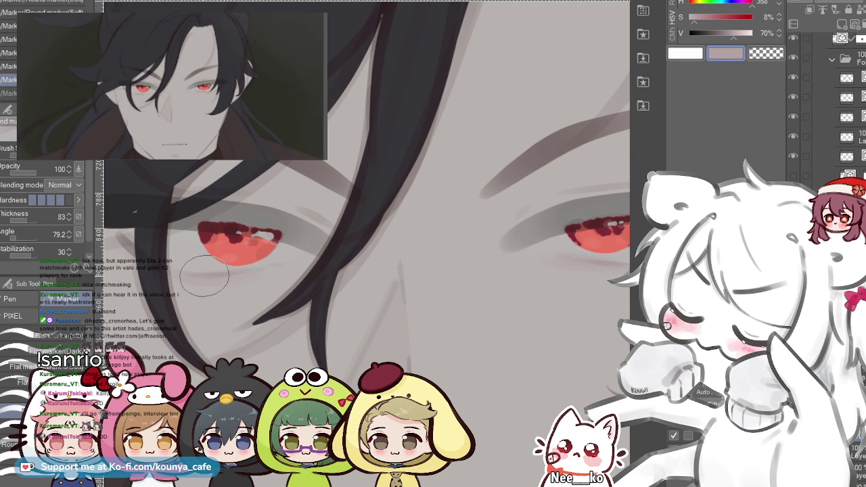
drag(212, 276, 230, 271)
drag(176, 258, 246, 255)
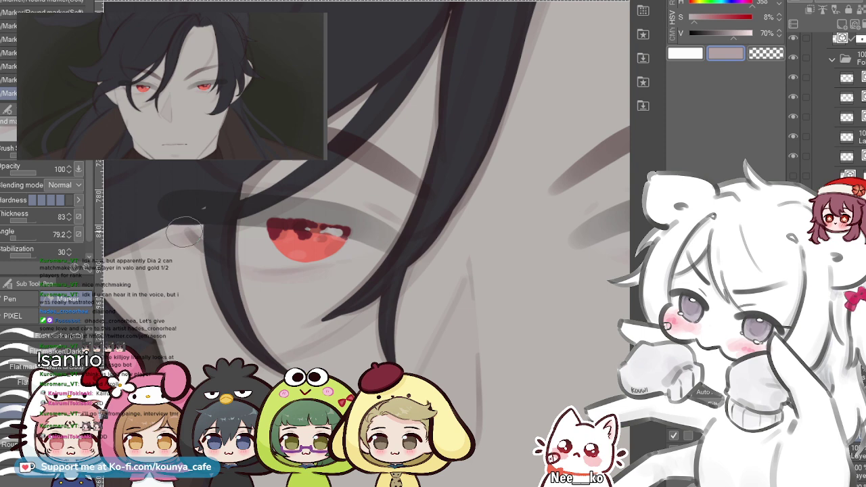
scroll(179, 226, down, 3)
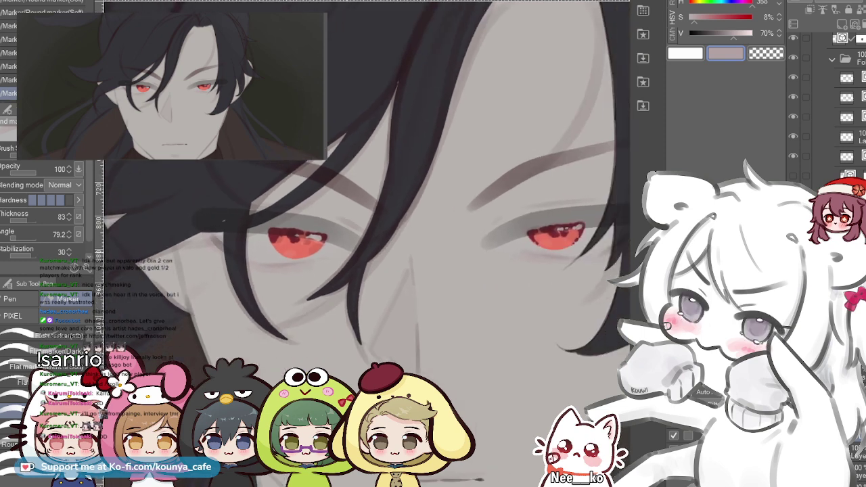
- Add a new raster layer and brush a dark olive-brown (S 43%, V 23%) along the right-hand eye's upper lid
scroll(624, 229, up, 3)
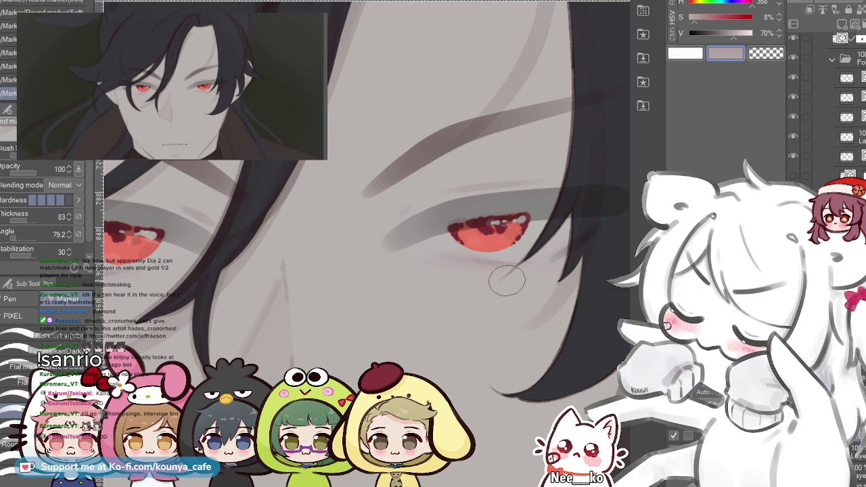
drag(433, 277, 529, 272)
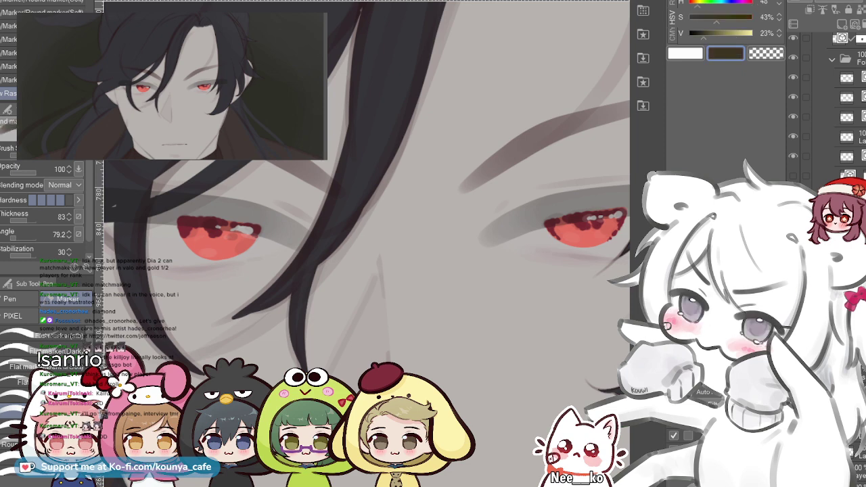
drag(293, 198, 111, 220)
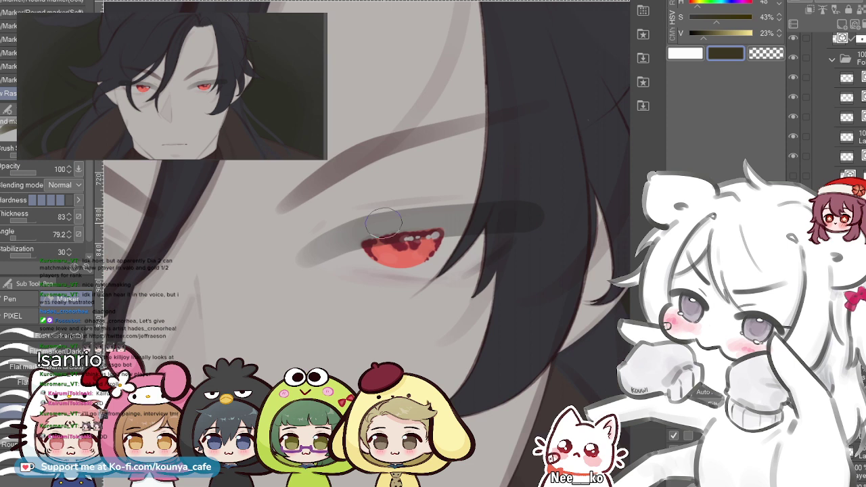
drag(350, 246, 429, 228)
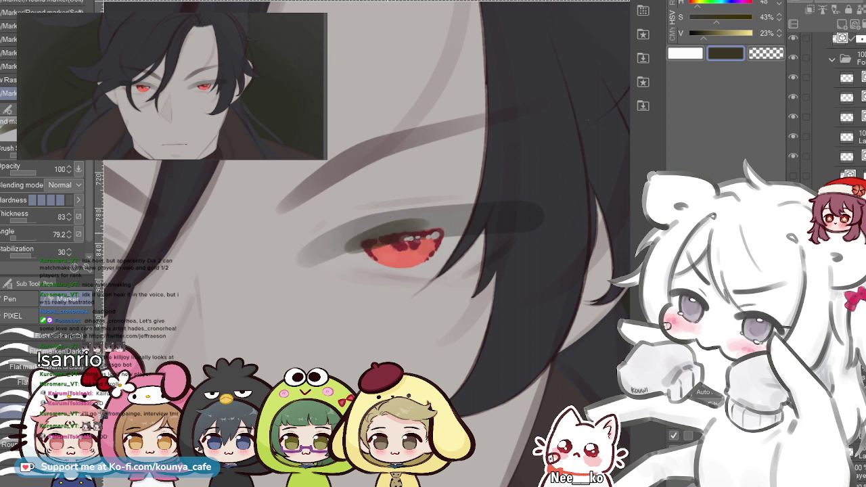
- Repaint the dark olive-brown band along the right-hand eye's upper lid with a larger brush, redoing strokes until it follows the lid
key(ctrl+z)
key(bracketright)
key(bracketright)
drag(330, 248, 402, 222)
key(ctrl+z)
mouse_move(340, 242)
mouse_down()
mouse_move(362, 229)
mouse_move(426, 222)
mouse_up()
key(ctrl+z)
mouse_move(311, 257)
mouse_down()
mouse_move(335, 238)
mouse_move(447, 226)
mouse_up()
key(ctrl+z)
mouse_move(313, 260)
mouse_down()
mouse_move(374, 237)
mouse_move(550, 239)
mouse_up()
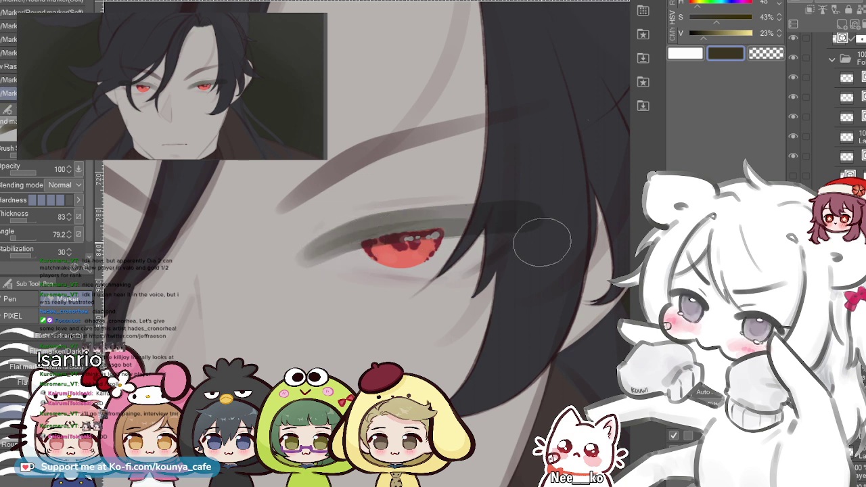
key(ctrl+z)
mouse_move(313, 257)
mouse_down()
mouse_move(369, 230)
mouse_move(537, 225)
mouse_up()
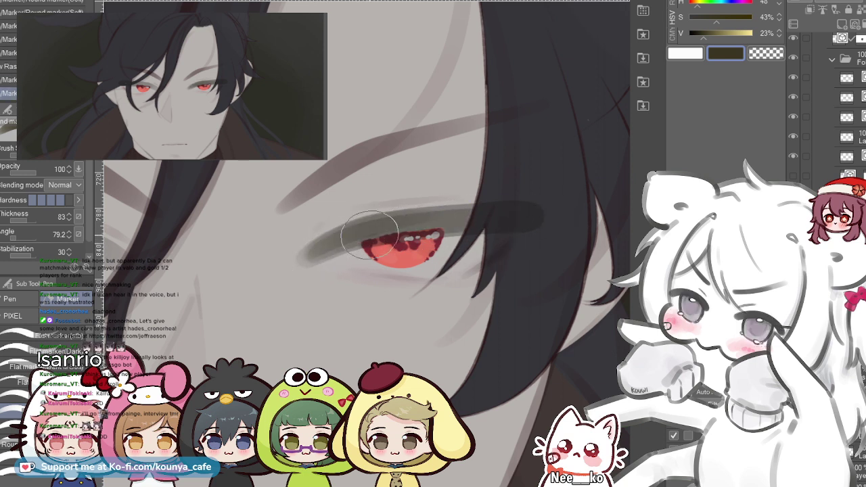
- Layer more olive-brown strokes over the right-hand eye's upper lid to deepen its shading
mouse_move(342, 247)
mouse_down()
mouse_move(429, 214)
mouse_move(477, 218)
mouse_up()
key(ctrl+z)
drag(332, 246, 526, 223)
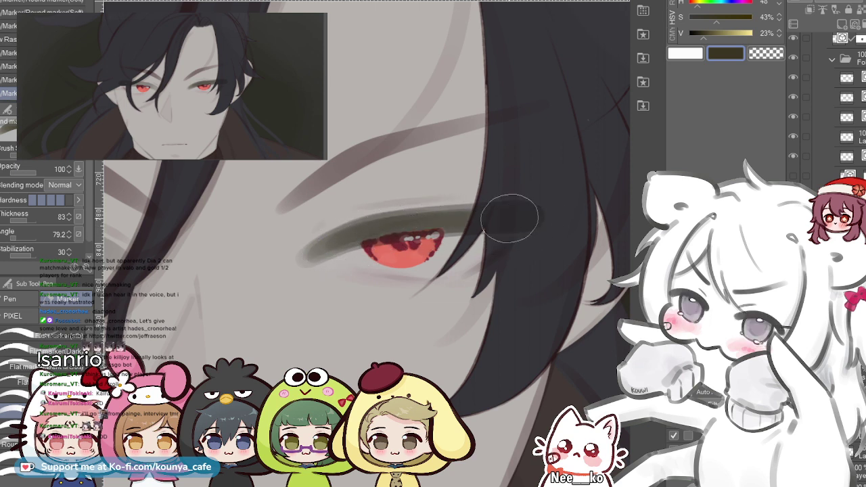
mouse_move(330, 242)
mouse_down()
mouse_move(387, 217)
mouse_move(504, 211)
mouse_up()
key(ctrl+z)
drag(338, 239, 493, 212)
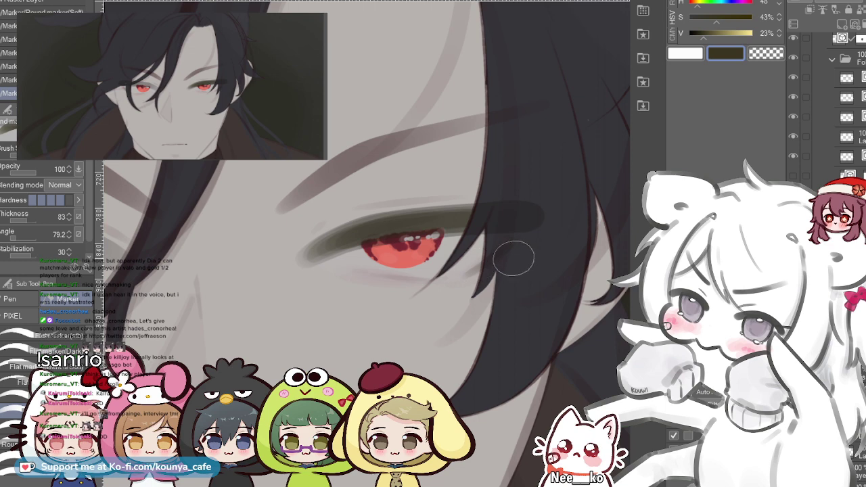
- Brush a thin, soft dark crease beneath the right-hand eye's lower lid
scroll(454, 271, up, 2)
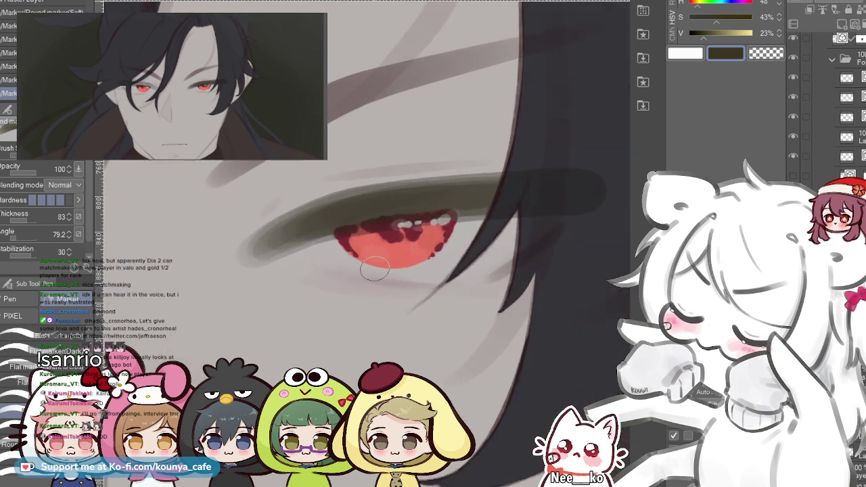
key(ctrl+z)
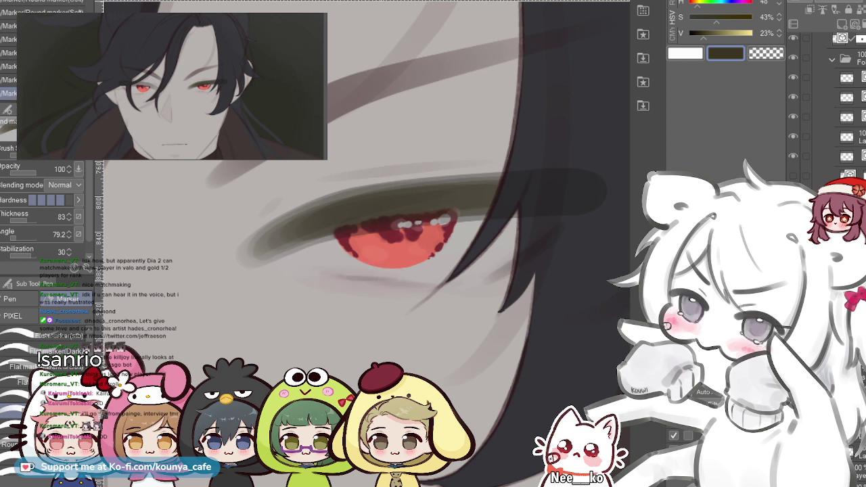
key(period)
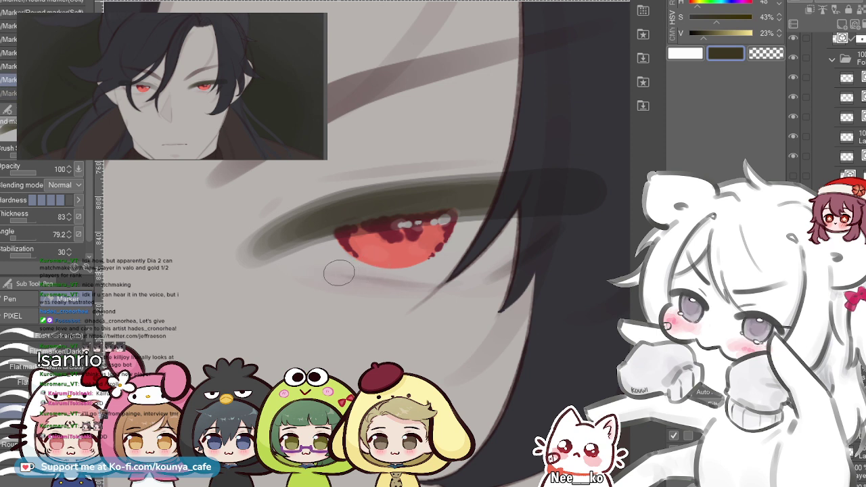
key(comma)
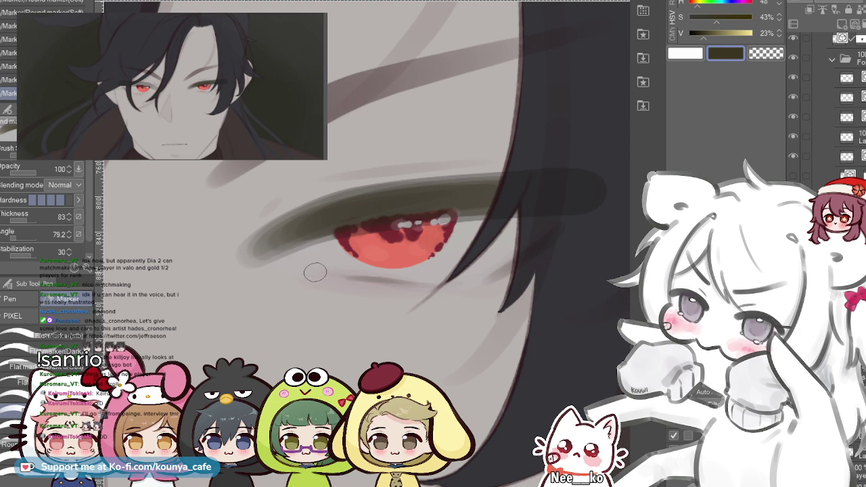
scroll(362, 270, down, 4)
scroll(363, 271, up, 2)
scroll(362, 270, down, 2)
scroll(372, 279, down, 3)
scroll(372, 278, up, 3)
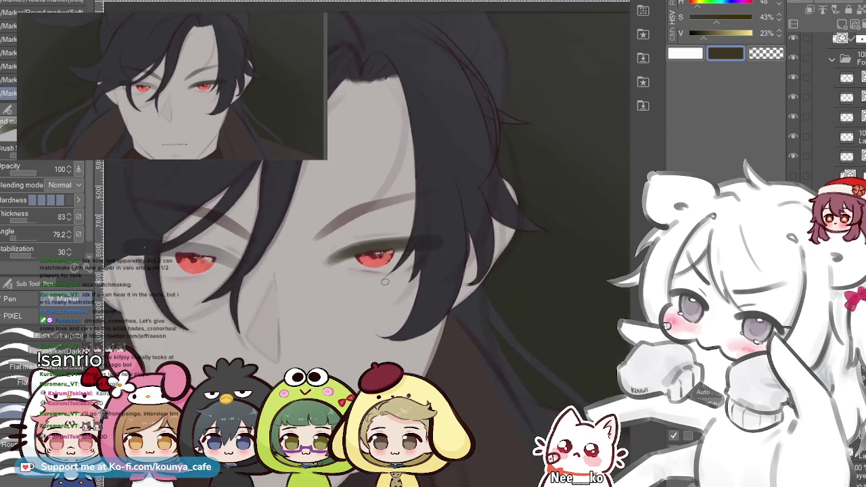
- Darken the right-hand eye's upper lid further and refine the shading at its inner corner
scroll(372, 278, up, 1)
scroll(375, 243, up, 1)
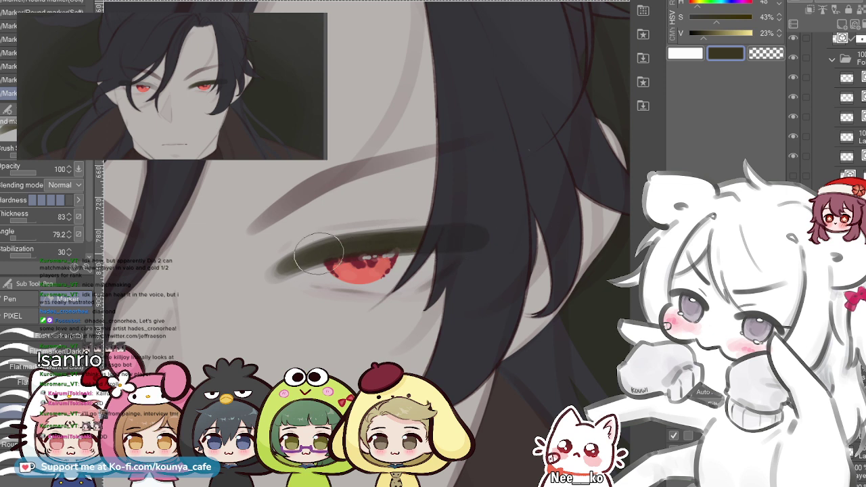
drag(300, 258, 310, 253)
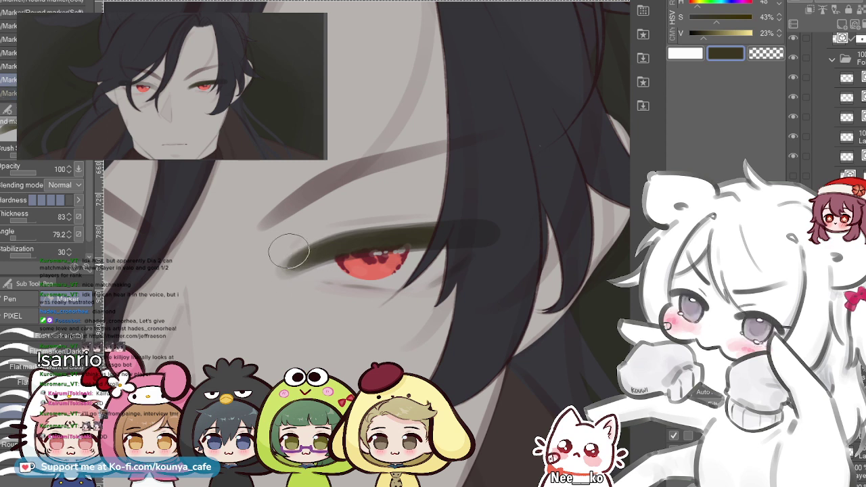
key(ctrl+y)
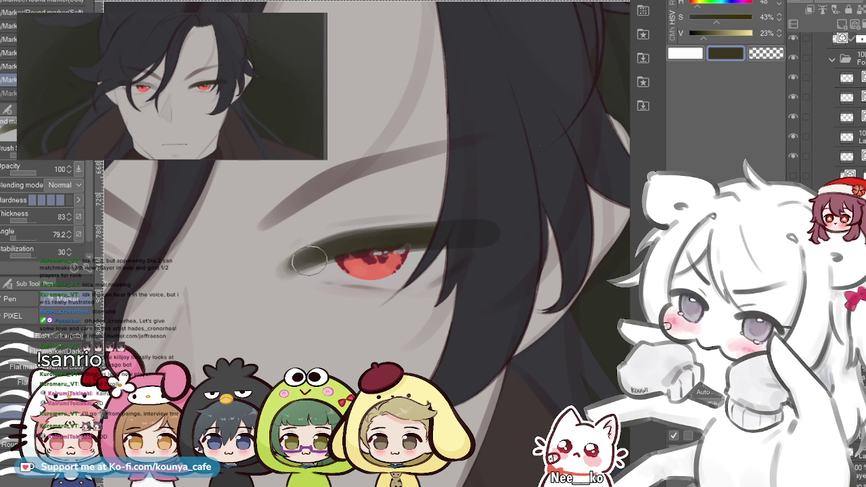
mouse_move(287, 272)
mouse_down()
mouse_move(324, 251)
mouse_move(311, 259)
mouse_move(355, 262)
mouse_up()
key(ctrl+z)
- Try to brush olive-brown shading over the left-hand eye's upper lid
scroll(320, 264, down, 4)
scroll(281, 270, up, 2)
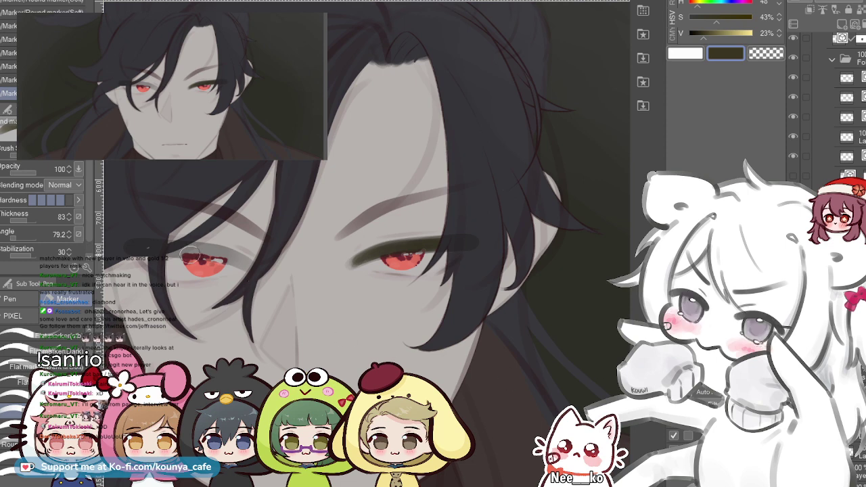
scroll(191, 256, up, 1)
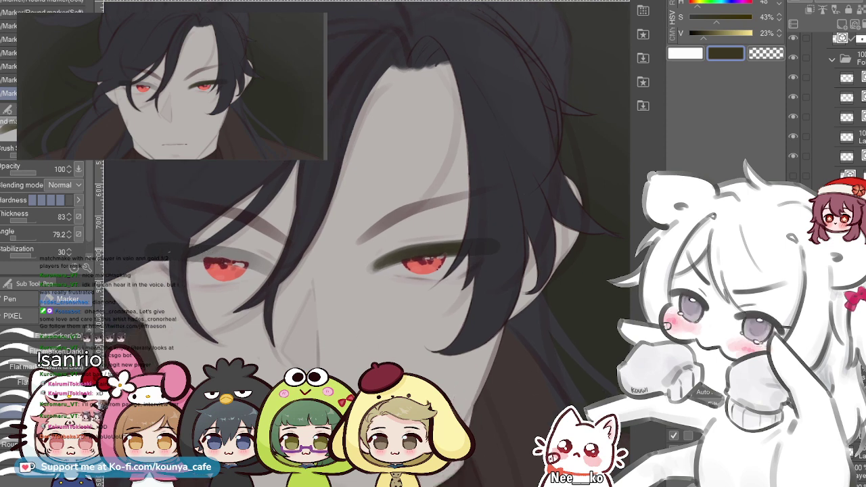
scroll(254, 288, up, 1)
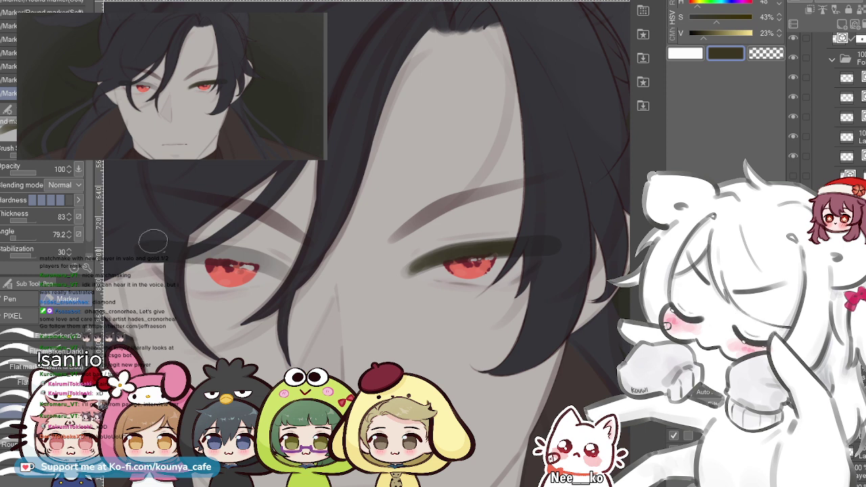
drag(208, 248, 236, 244)
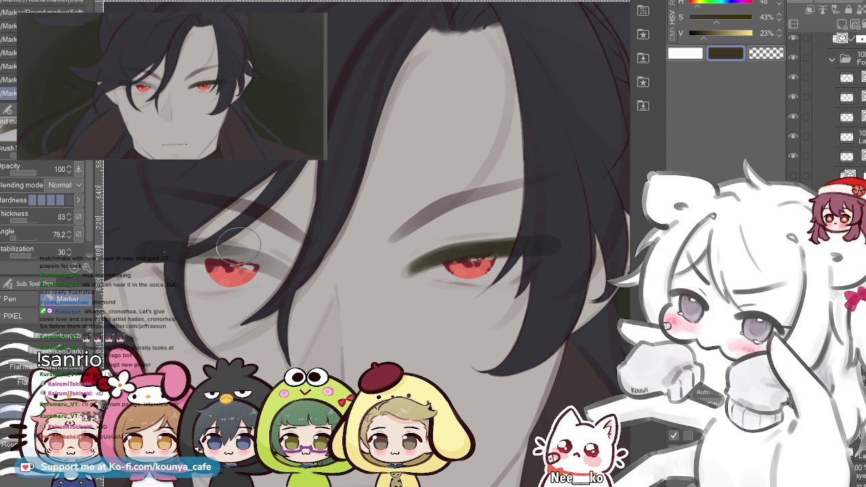
key(ctrl+z)
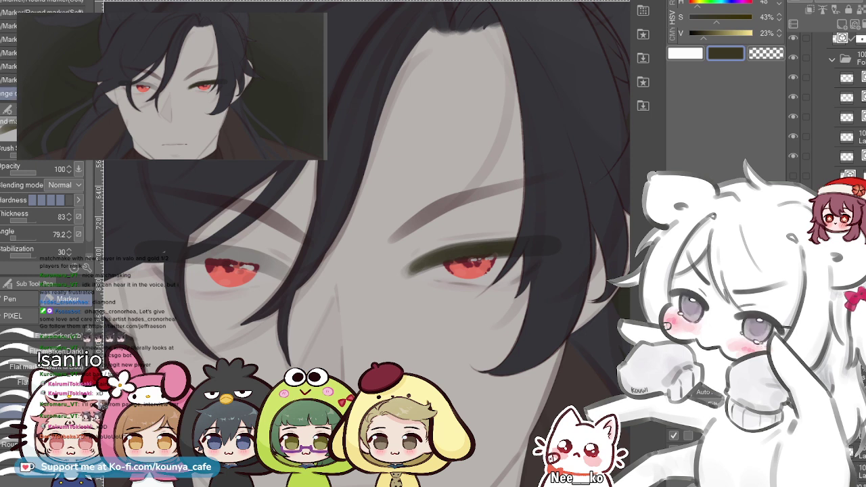
- Flip a copy of the right-hand eye's lid shading horizontally and fit it over the left-hand eye
key(ctrl+t)
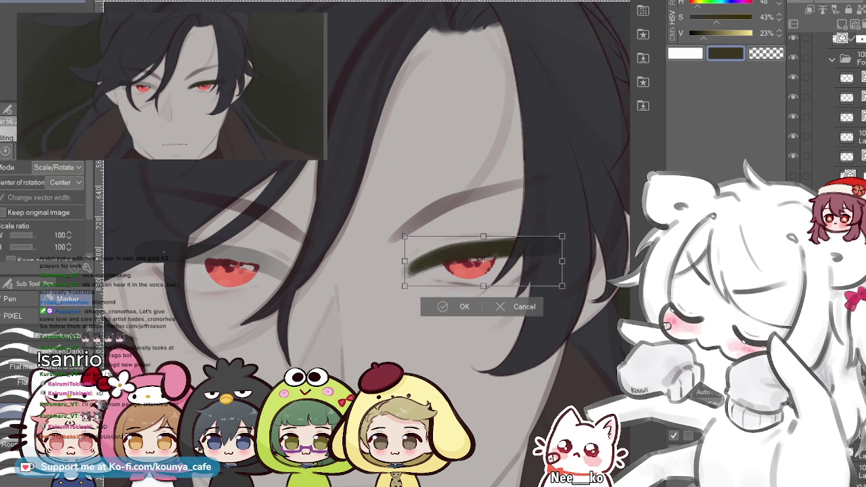
key(h)
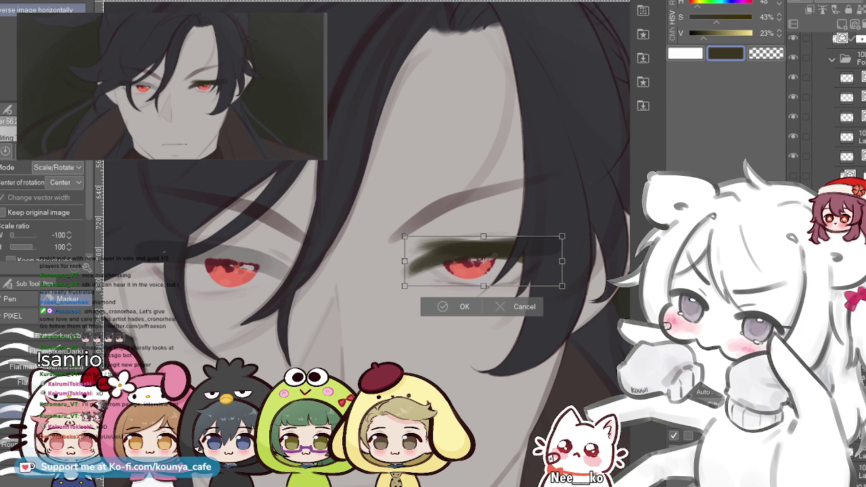
drag(483, 259, 312, 261)
key(Left)
key(Left)
key(Left)
key(Left)
key(Left)
key(Left)
key(Left)
key(Left)
key(Left)
key(Left)
key(Left)
key(Left)
key(Left)
key(Left)
key(Left)
key(Left)
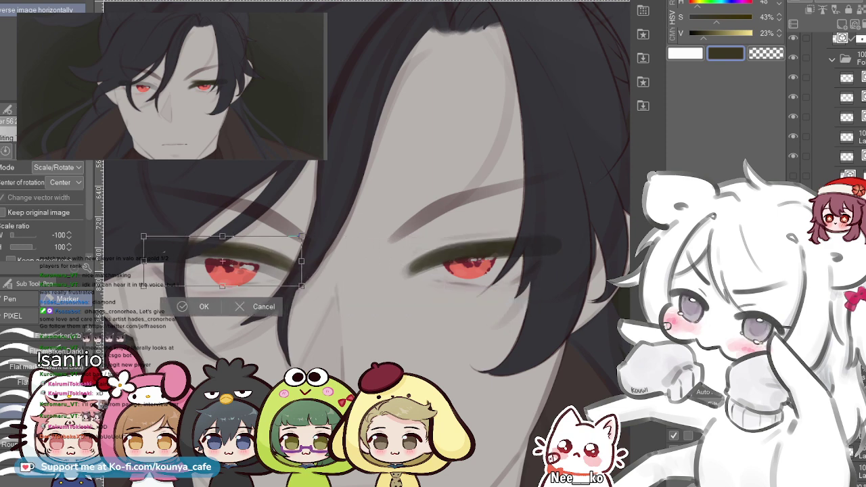
key(Left)
key(Left)
key(Left)
key(Left)
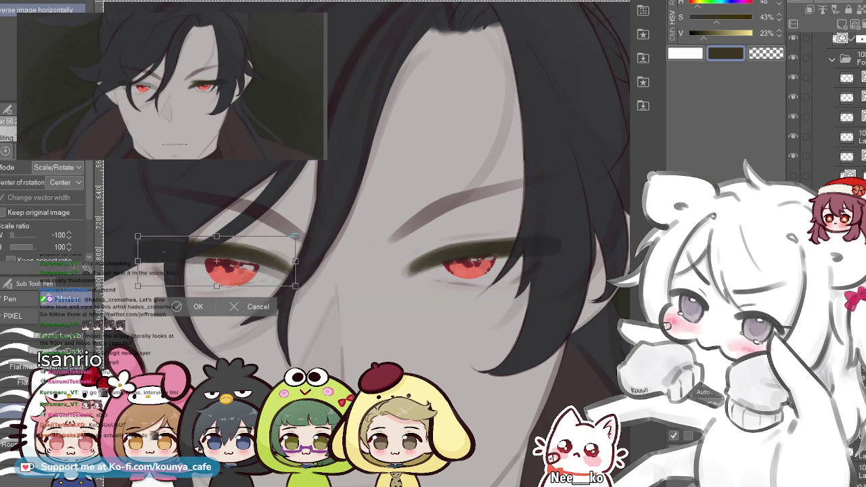
key(Left)
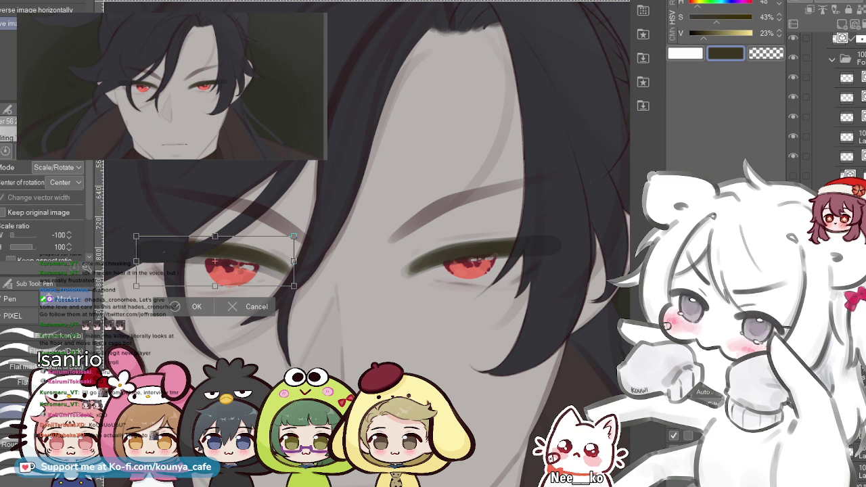
drag(223, 264, 222, 267)
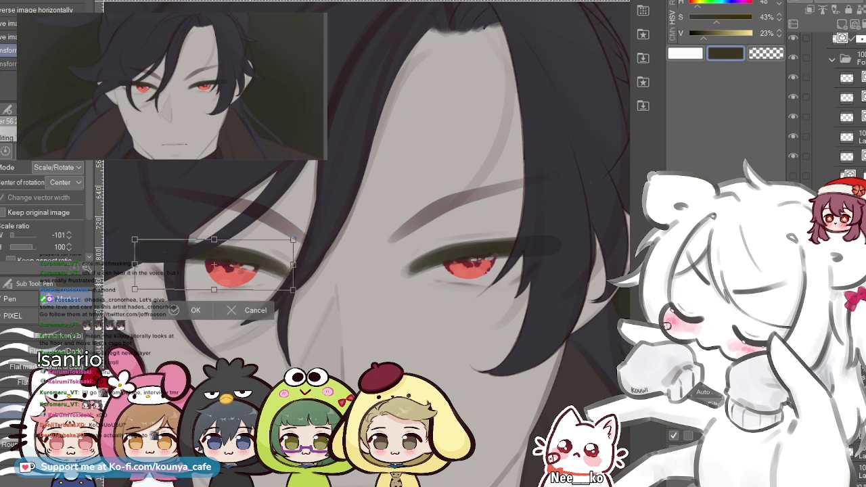
key(Return)
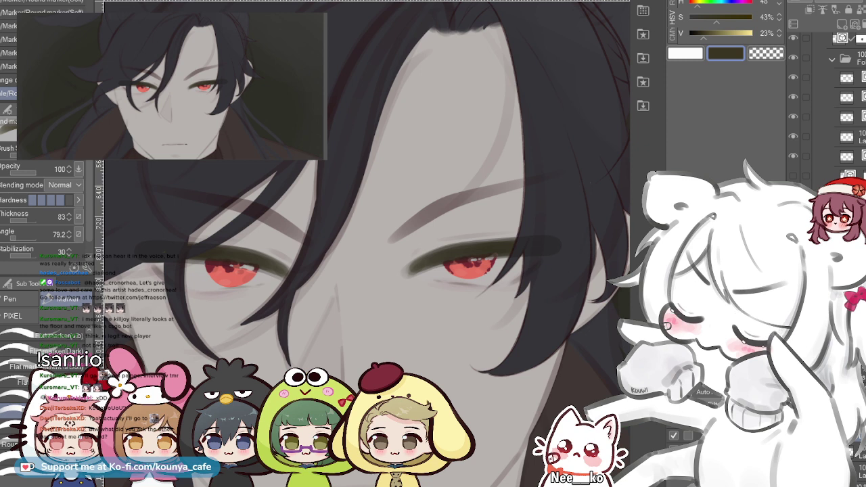
- Nudge the right-hand eye's lid shading slightly down and fine-tune the position of the mirrored shading on the left-hand eye
key(ctrl+z)
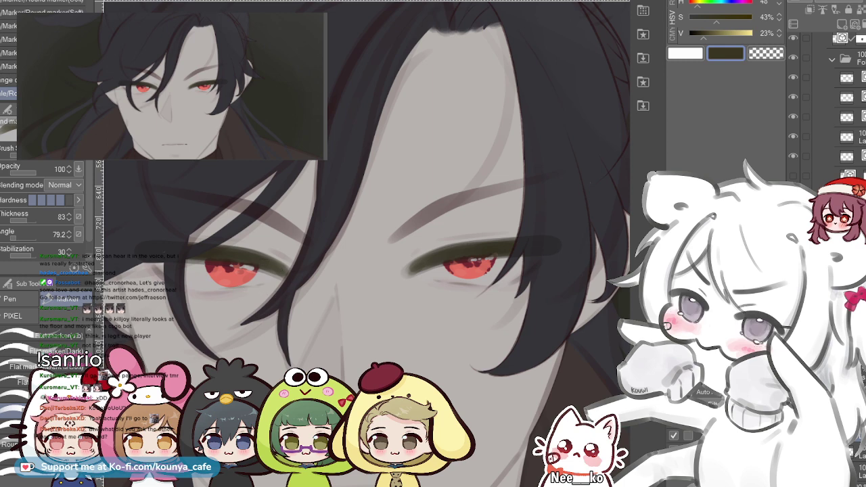
scroll(250, 264, up, 2)
drag(230, 286, 238, 287)
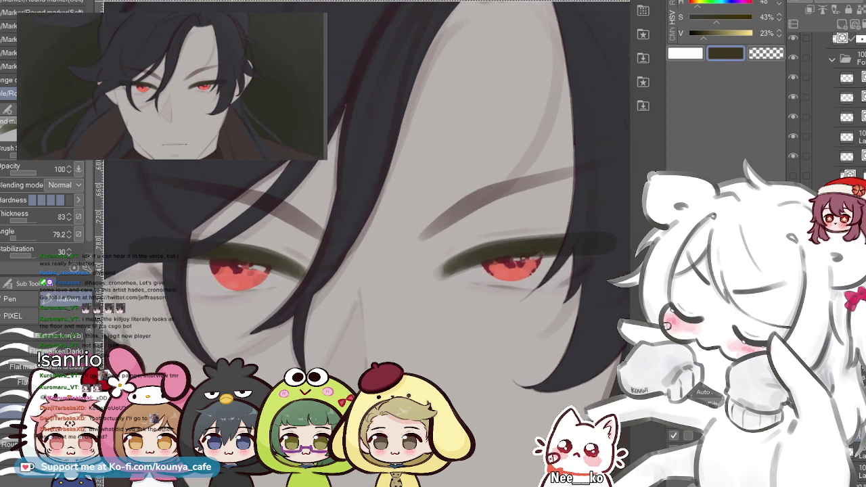
key(ctrl+t)
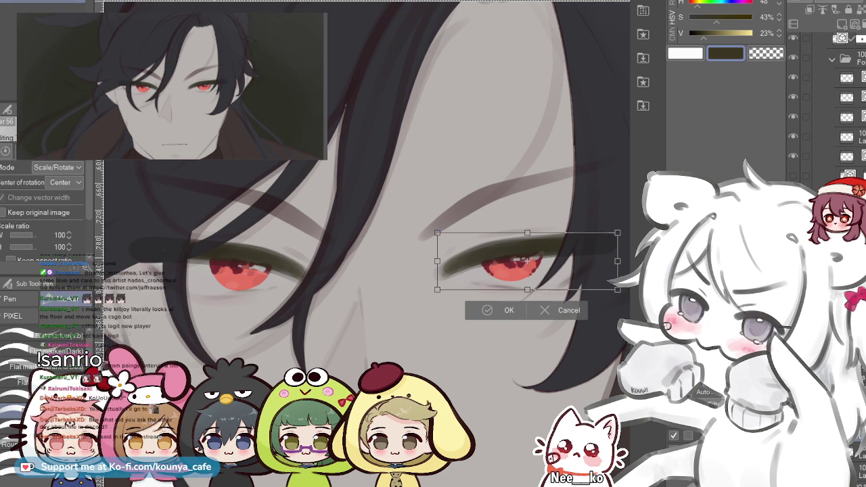
key(Down)
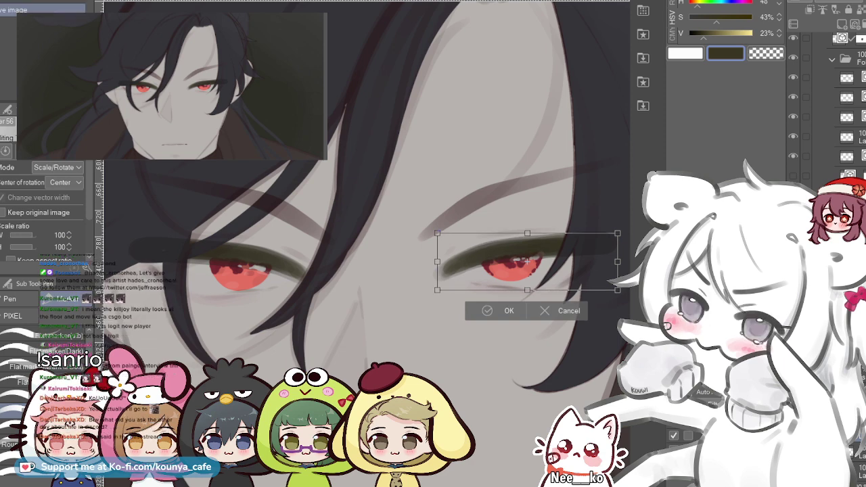
key(Return)
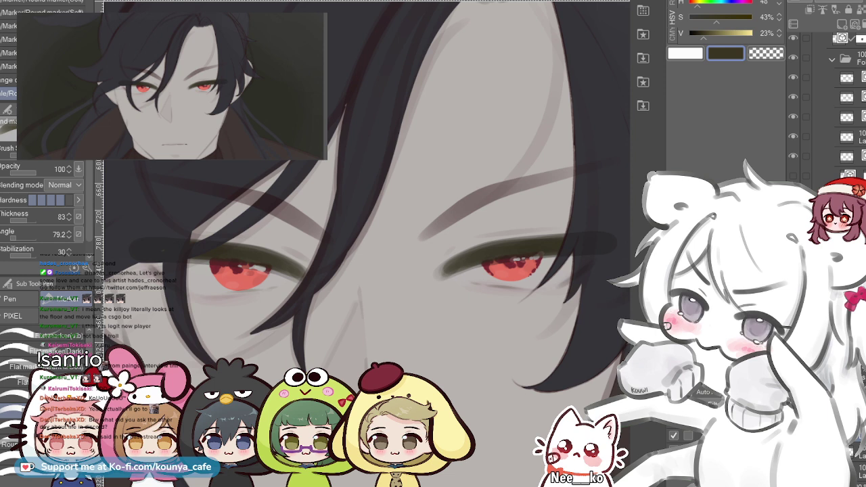
drag(192, 251, 303, 275)
key(ctrl+t)
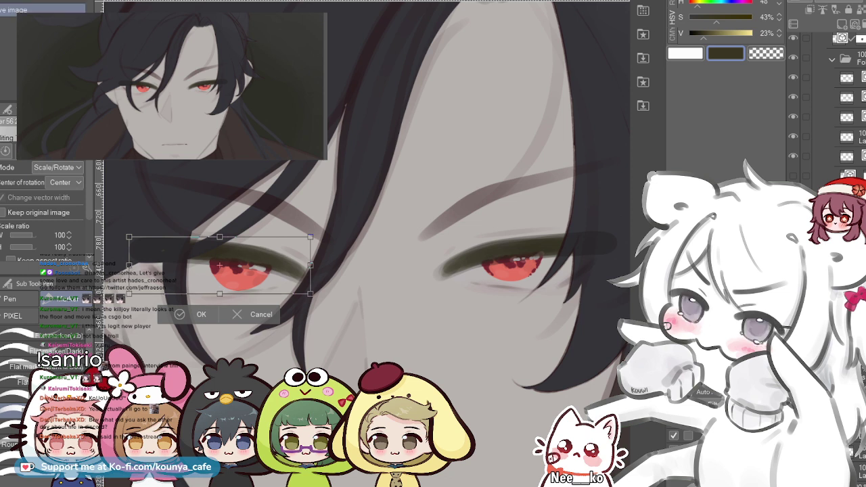
key(Return)
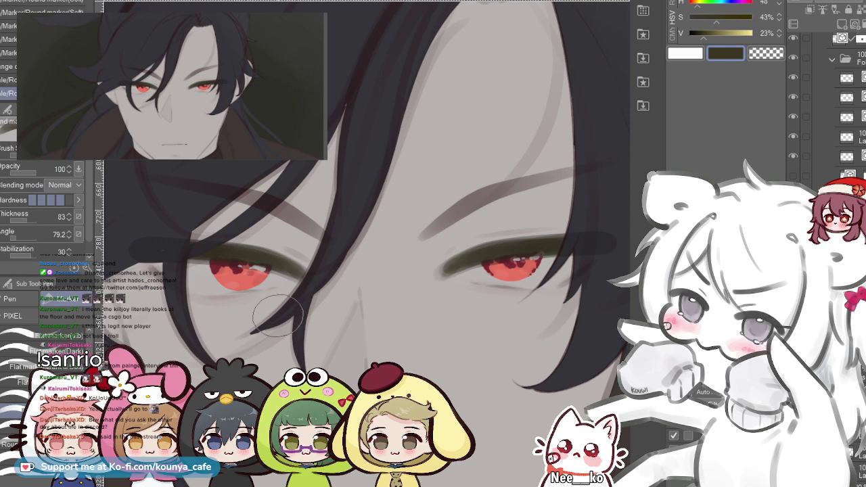
- Lasso the lower-lid crease under the left-hand eye, then tilt it slightly counter-clockwise and nudge it toward the outer corner
scroll(225, 265, up, 2)
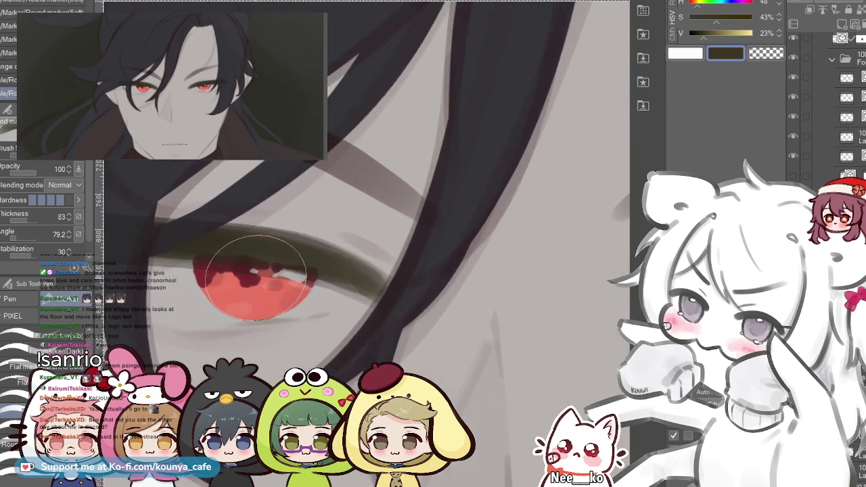
key(m)
mouse_move(205, 309)
mouse_down()
mouse_move(315, 313)
mouse_move(327, 343)
mouse_up()
mouse_move(203, 308)
mouse_down()
mouse_move(308, 302)
mouse_move(227, 337)
mouse_move(201, 310)
mouse_move(215, 298)
mouse_up()
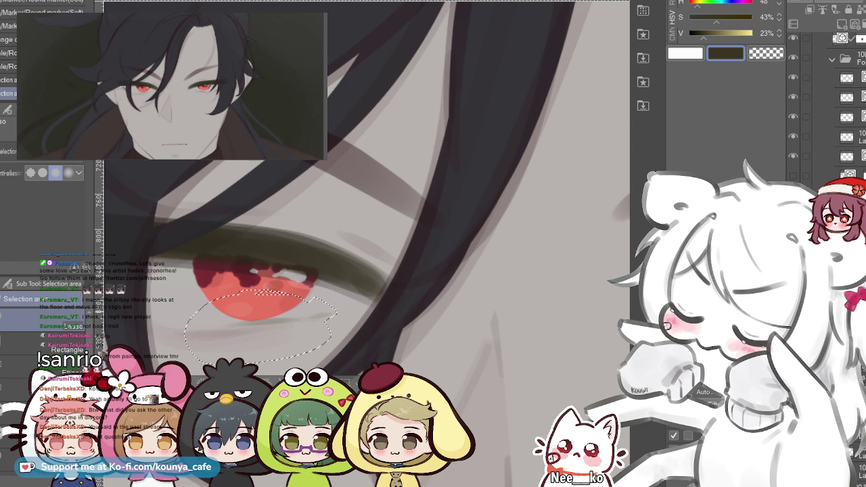
key(ctrl+t)
key(ctrl+z)
drag(261, 327, 260, 330)
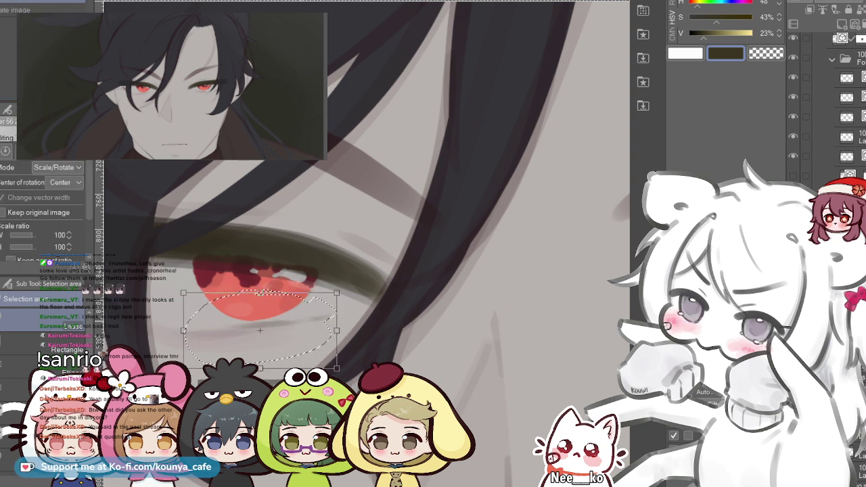
drag(344, 287, 341, 283)
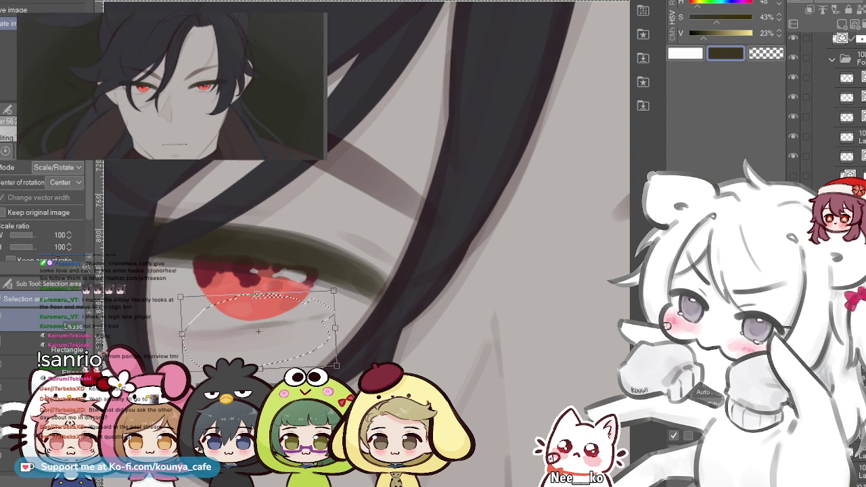
drag(258, 328, 256, 329)
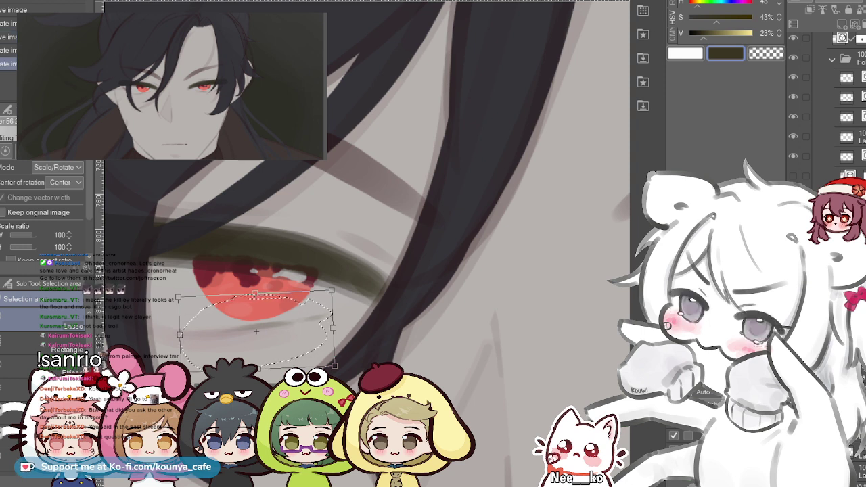
key(Return)
scroll(255, 330, down, 3)
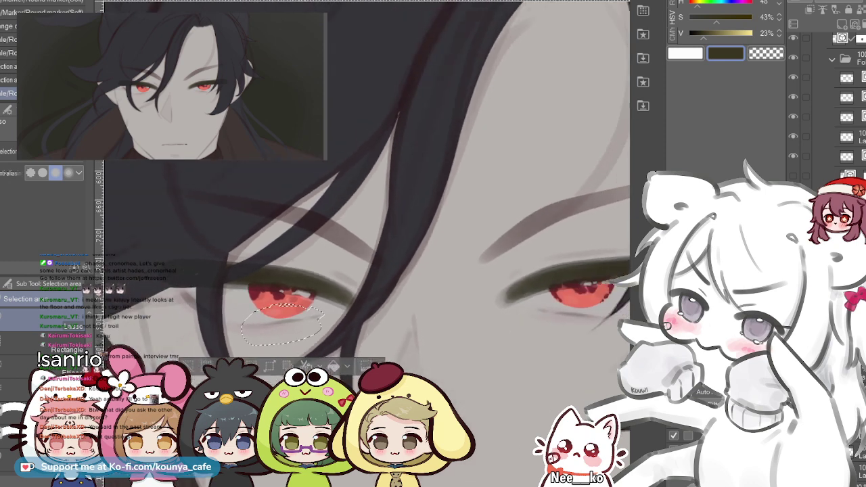
scroll(284, 318, down, 1)
scroll(323, 326, up, 3)
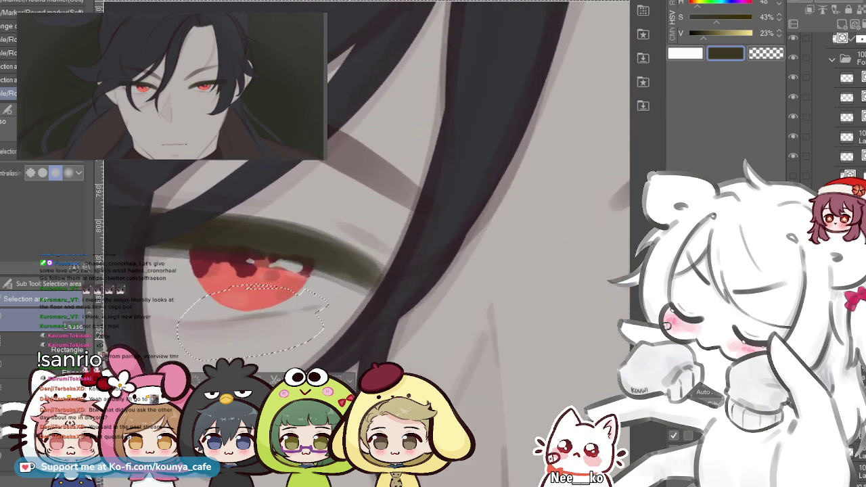
- Delete the selected lower-lid crease under the left-hand eye and clear the selection
key(ctrl+d)
key(ctrl+z)
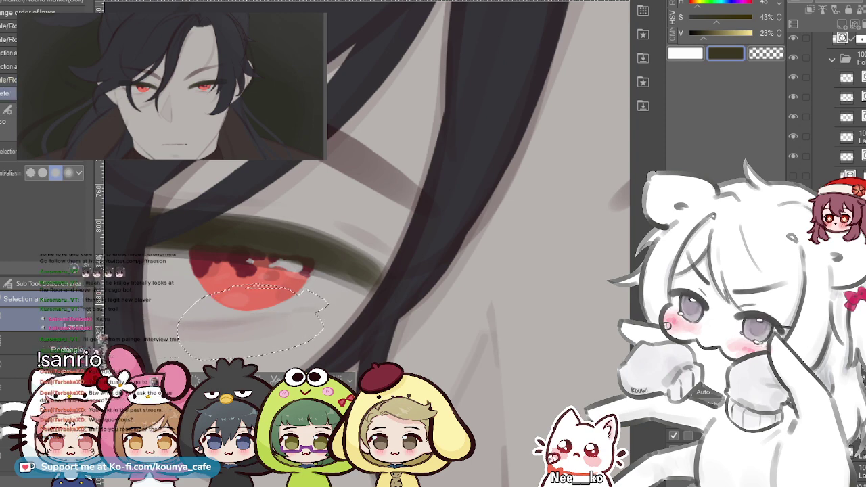
key(ctrl+d)
key(p)
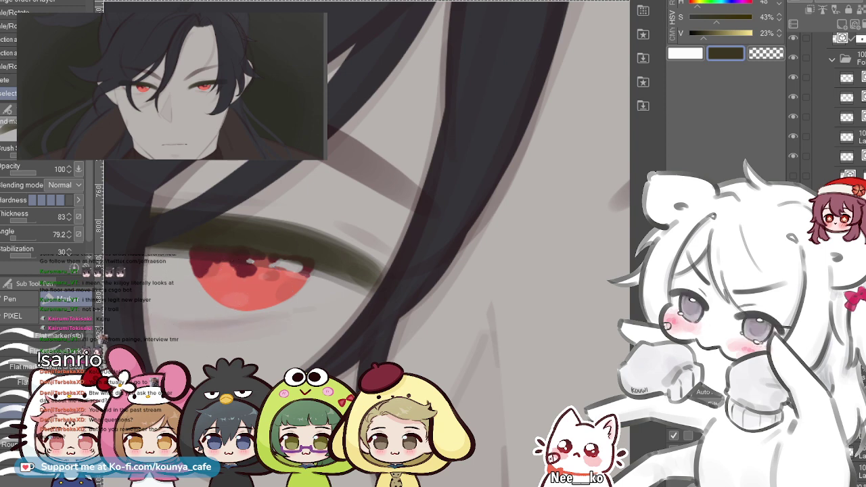
- Repaint a soft, faint crease under the left-hand eye's iris, extending it toward the inner corner with light marker strokes
scroll(183, 301, up, 3)
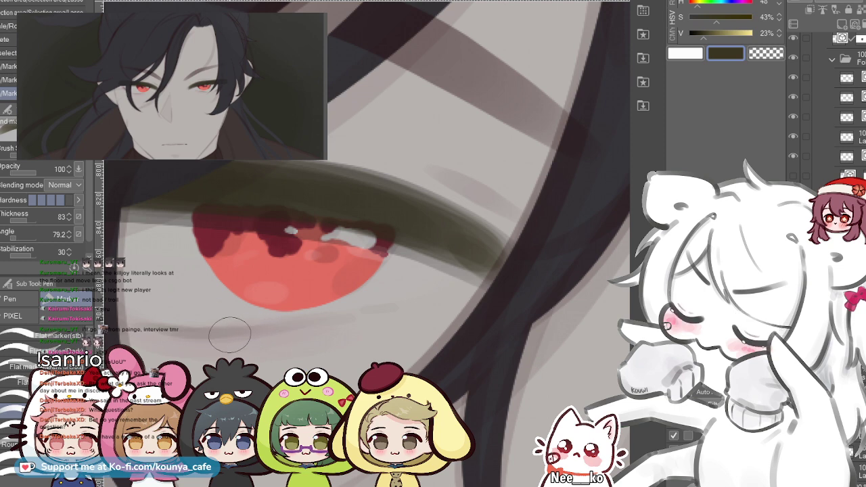
scroll(350, 308, down, 6)
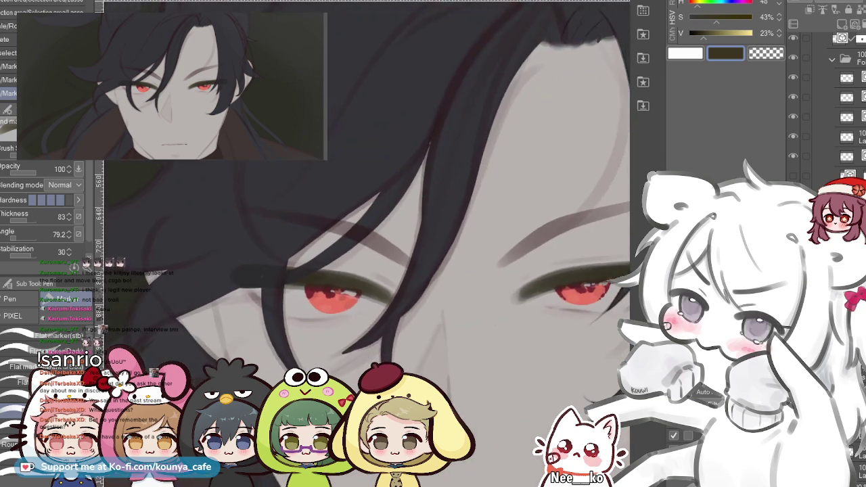
drag(352, 305, 324, 304)
scroll(249, 336, up, 5)
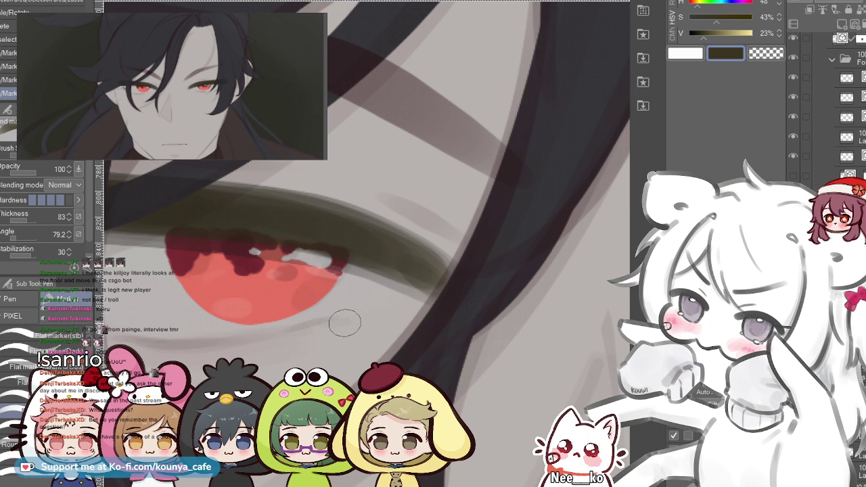
key(ctrl+y)
drag(286, 330, 348, 321)
drag(294, 327, 334, 315)
scroll(321, 318, down, 4)
scroll(335, 322, down, 1)
scroll(335, 322, up, 3)
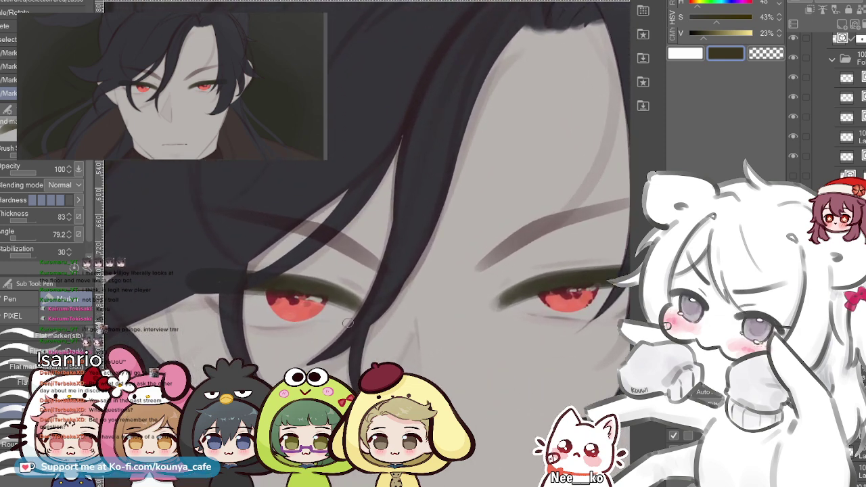
- Paint a diagonal dark olive shadow at the left-hand eye's outer corner, just beyond the hair strand
scroll(335, 322, up, 3)
drag(142, 261, 223, 262)
scroll(223, 262, up, 3)
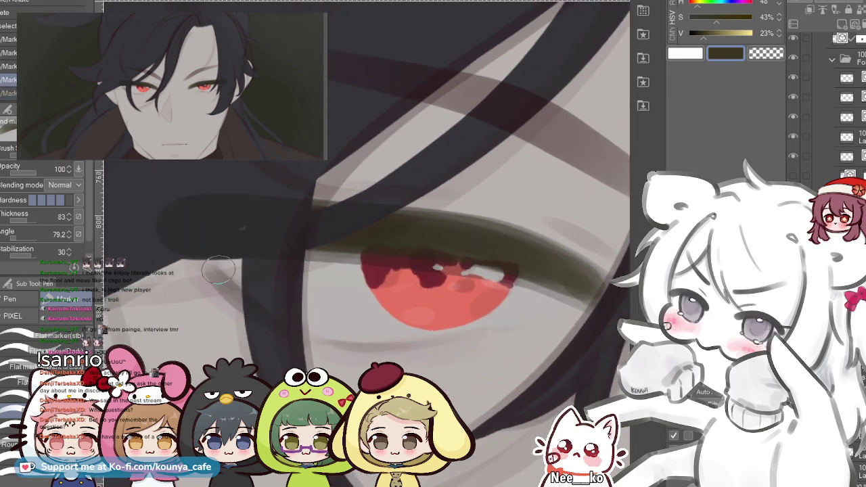
drag(257, 305, 263, 311)
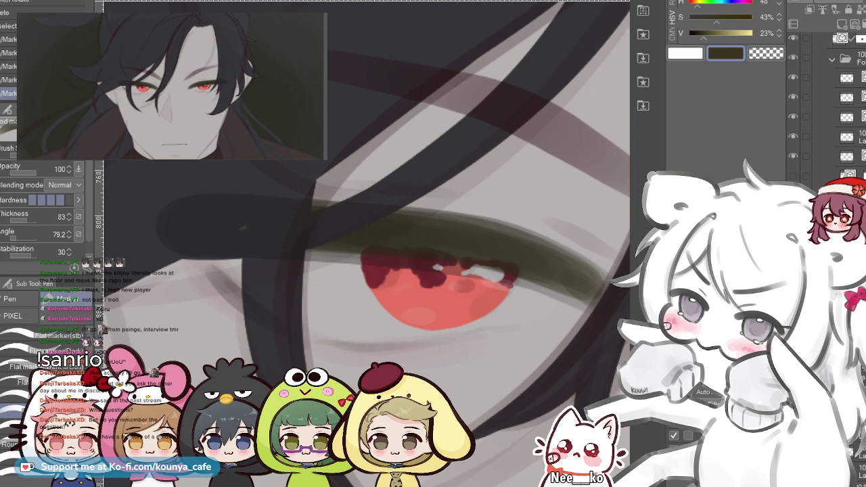
click(793, 274)
click(793, 274)
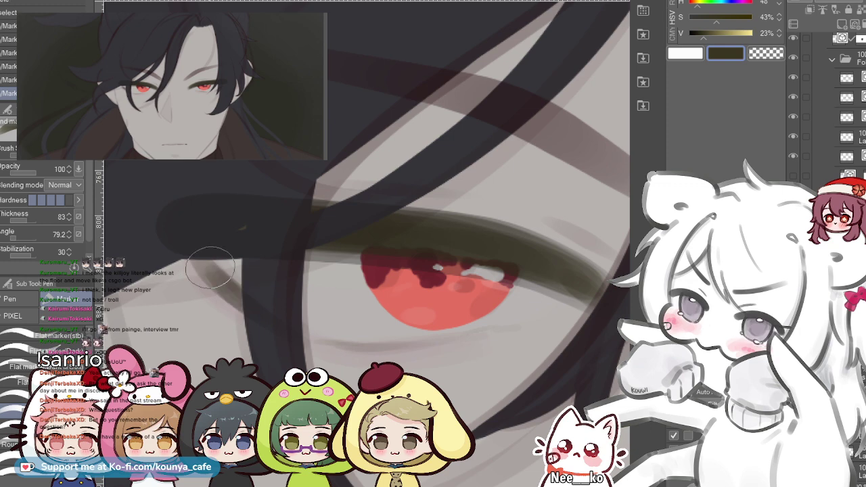
scroll(211, 268, down, 2)
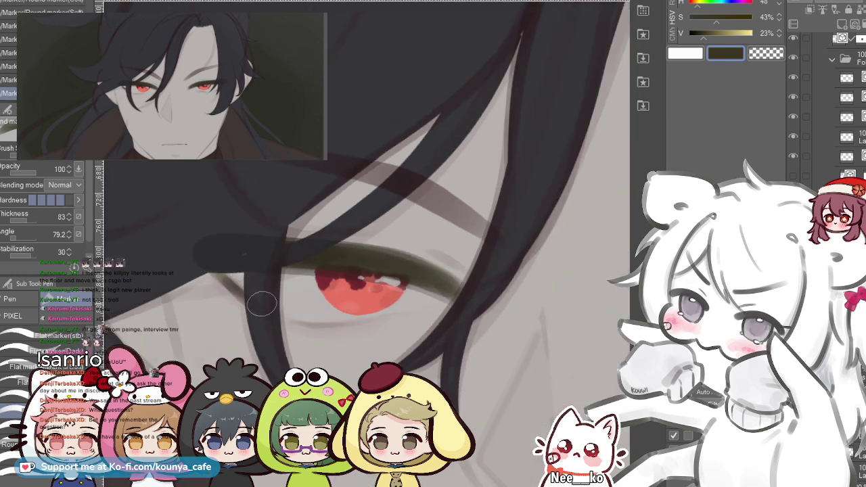
scroll(250, 287, up, 2)
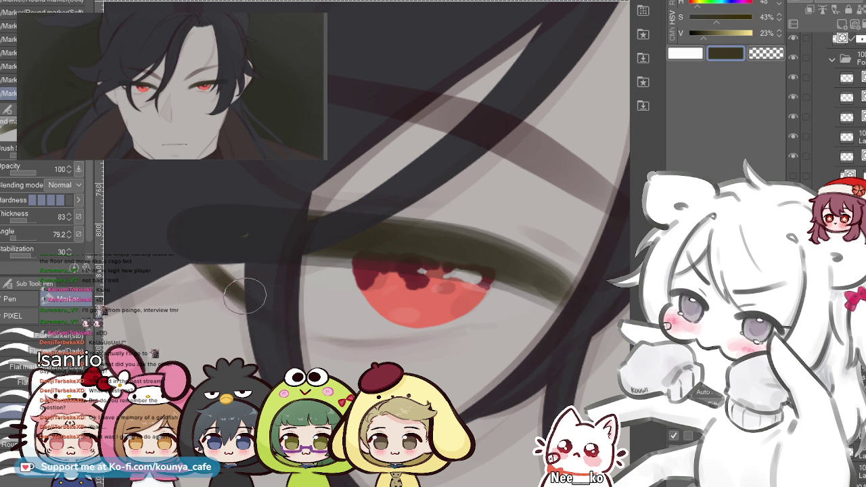
- Retrace the left-hand eye's outer-corner shadow diagonally down to the hair strand and check it against the other eye
scroll(250, 296, up, 2)
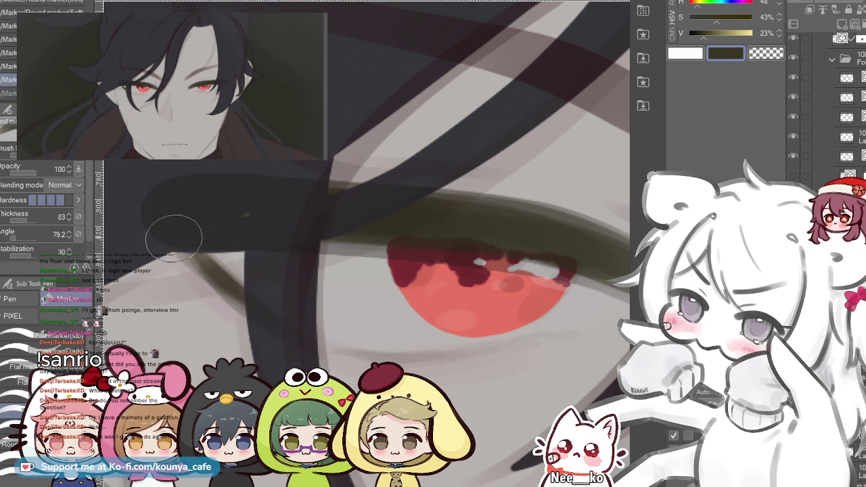
drag(174, 234, 256, 311)
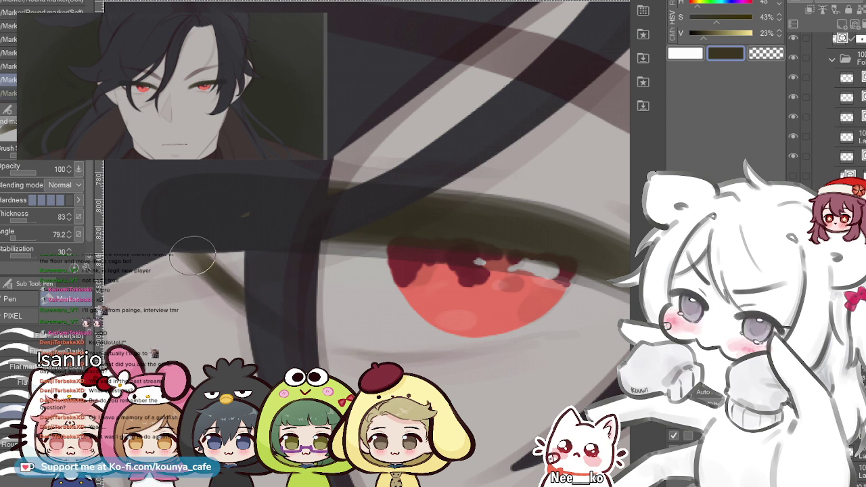
drag(181, 234, 276, 330)
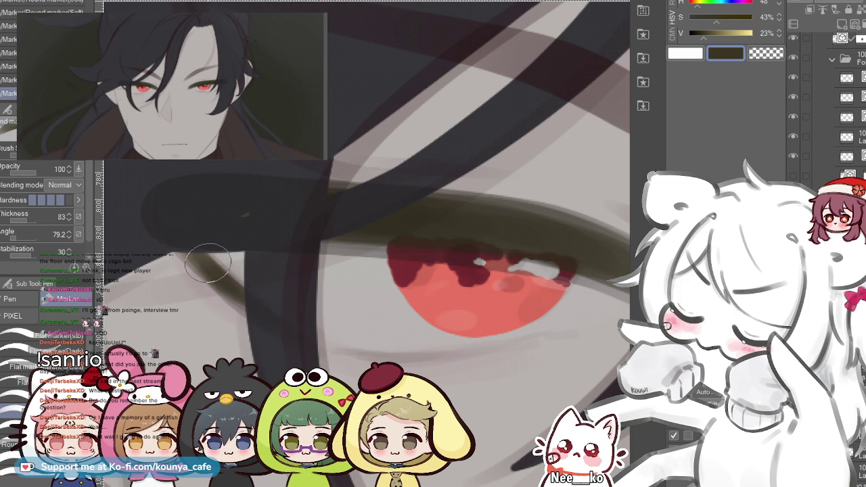
key(ctrl+z)
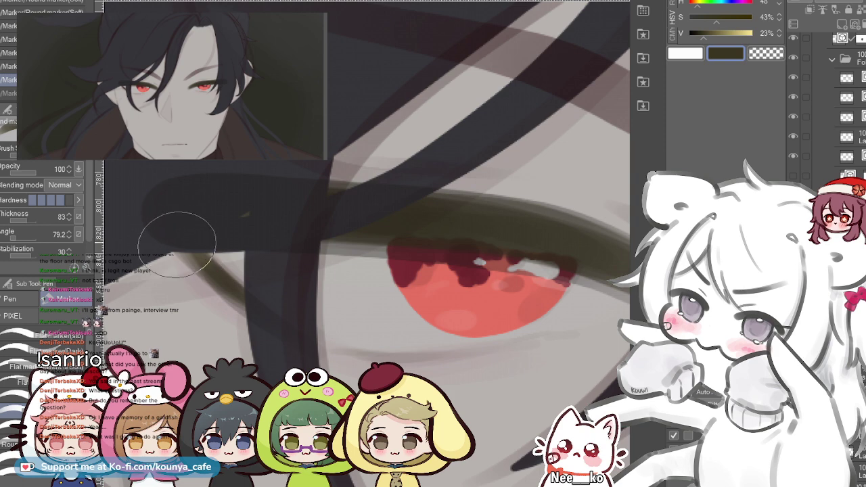
scroll(250, 291, down, 2)
scroll(365, 257, down, 3)
drag(365, 257, 398, 268)
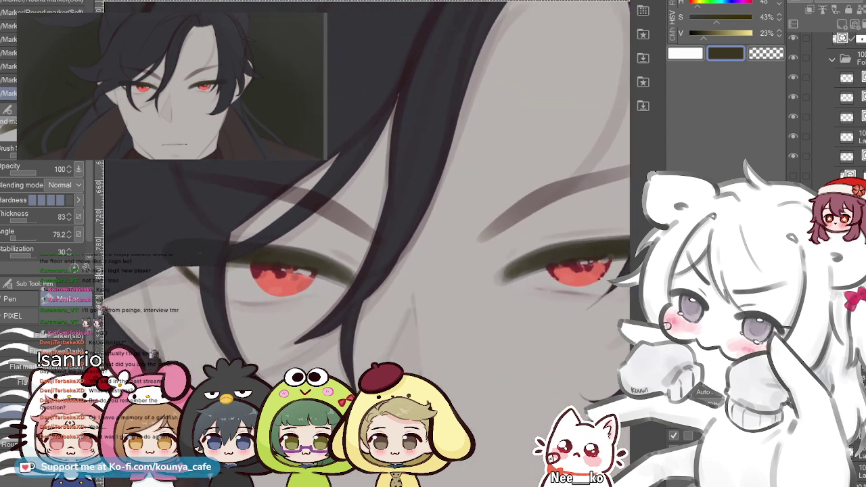
scroll(221, 275, down, 3)
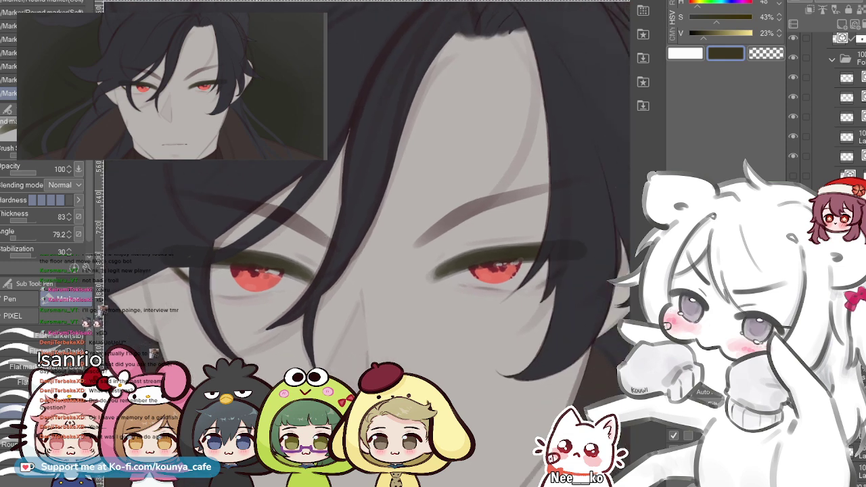
scroll(541, 264, up, 5)
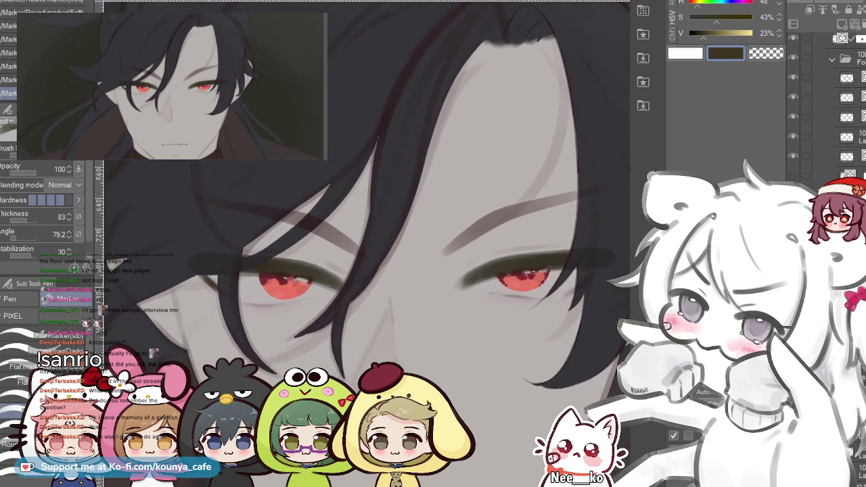
scroll(210, 257, up, 1)
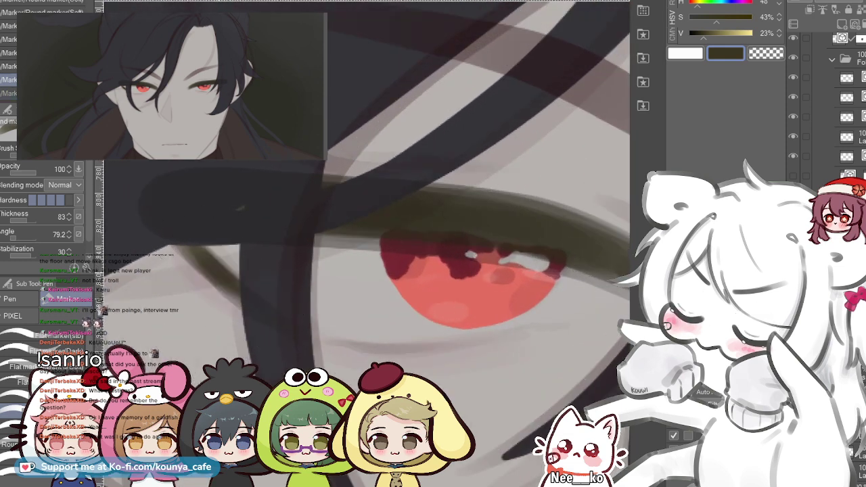
- Deepen the dark olive outer-corner line of the left-hand eye and refine its lower end beside the hair strand
key(ctrl+z)
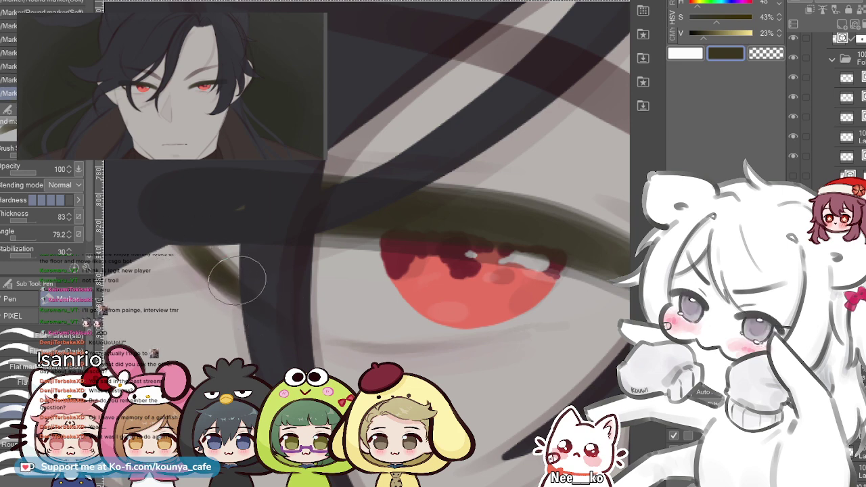
scroll(240, 284, down, 4)
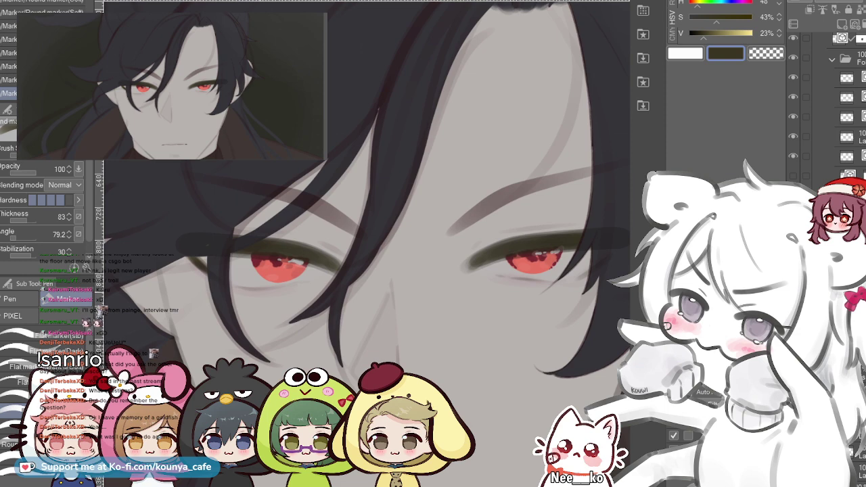
scroll(170, 256, up, 3)
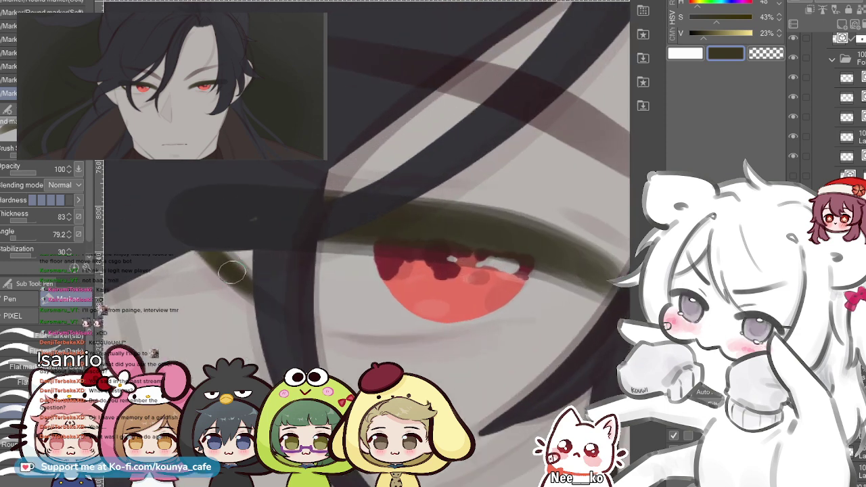
drag(197, 242, 251, 294)
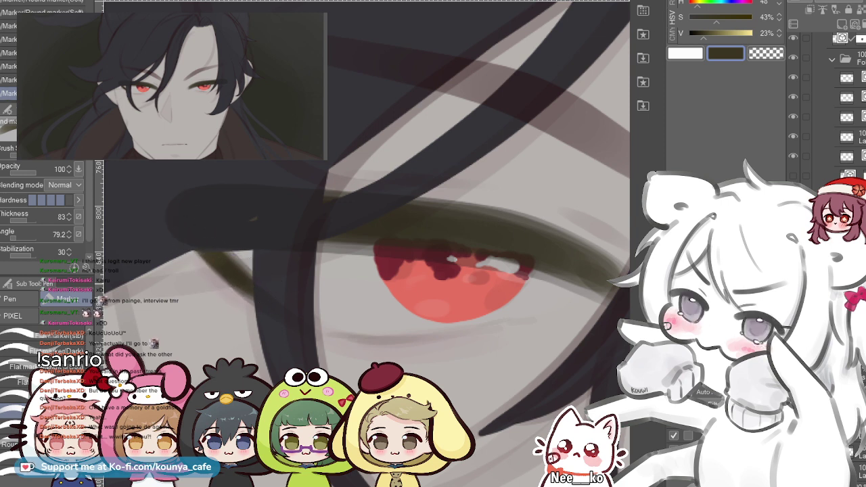
scroll(243, 282, down, 5)
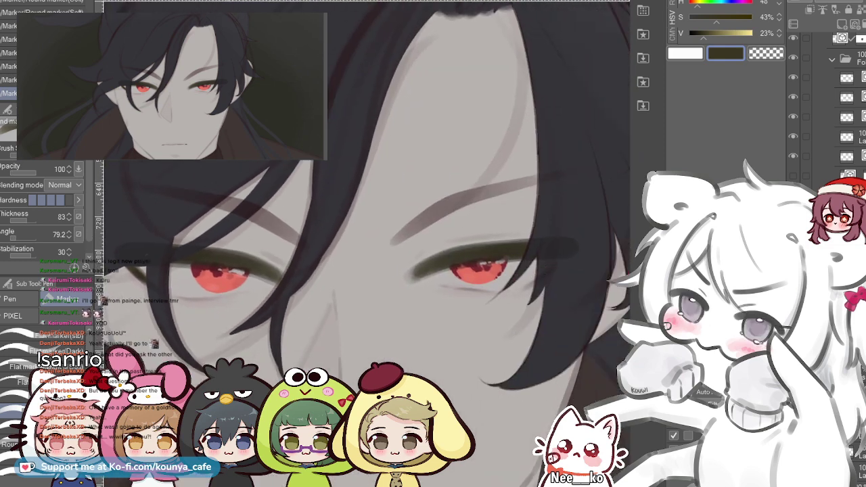
scroll(208, 224, up, 8)
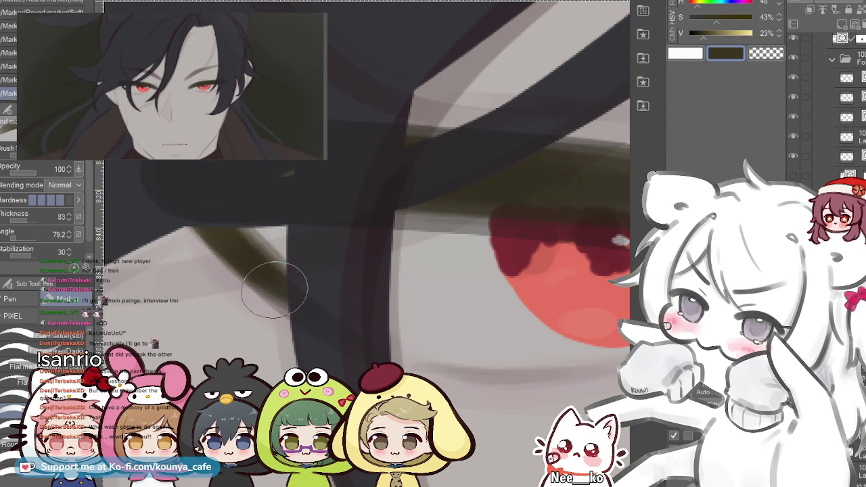
drag(309, 305, 288, 294)
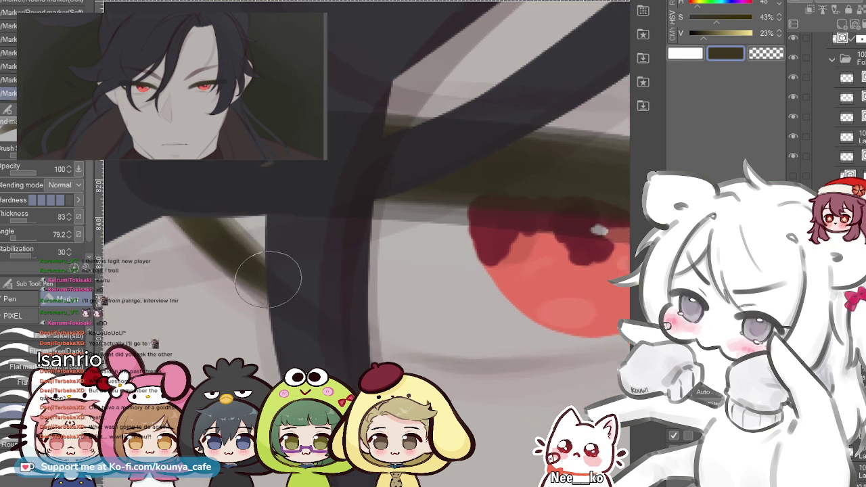
key(ctrl+z)
- Try to brush olive shading along the outer part of the left-hand eye's lower-lid crease
drag(352, 330, 271, 321)
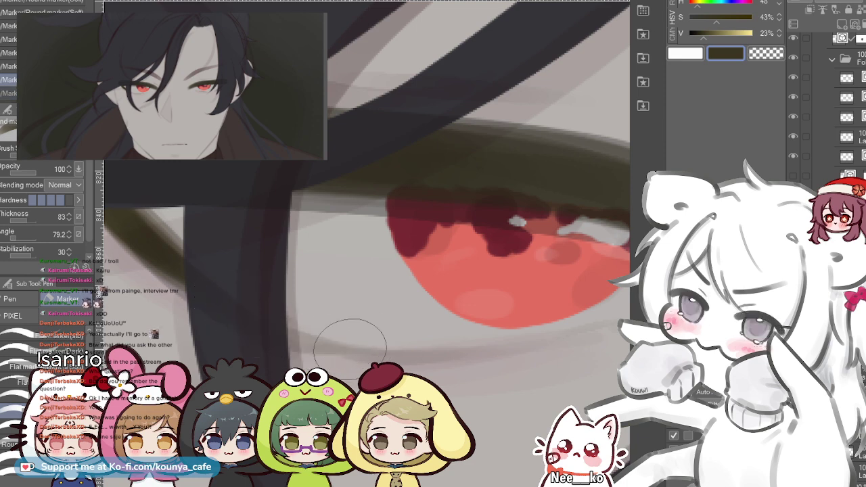
scroll(298, 338, down, 4)
drag(299, 331, 271, 328)
key(ctrl+z)
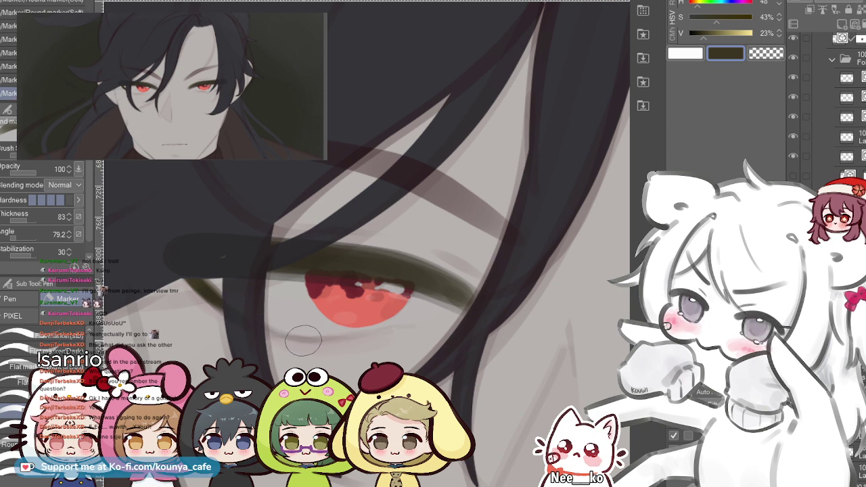
- Paint dark olive shading at the right-hand eye's outer corner, along the skin gap between the hair strands
scroll(278, 326, down, 4)
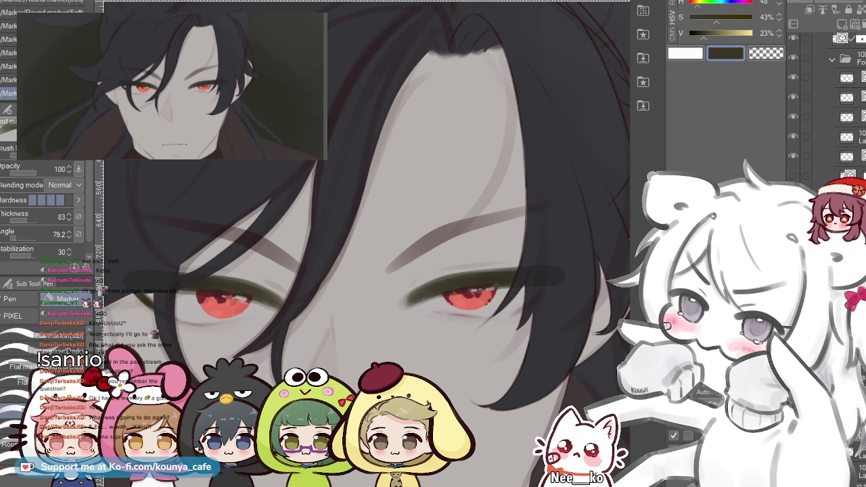
ctrl+click(850, 452)
key(ctrl+d)
scroll(529, 316, up, 3)
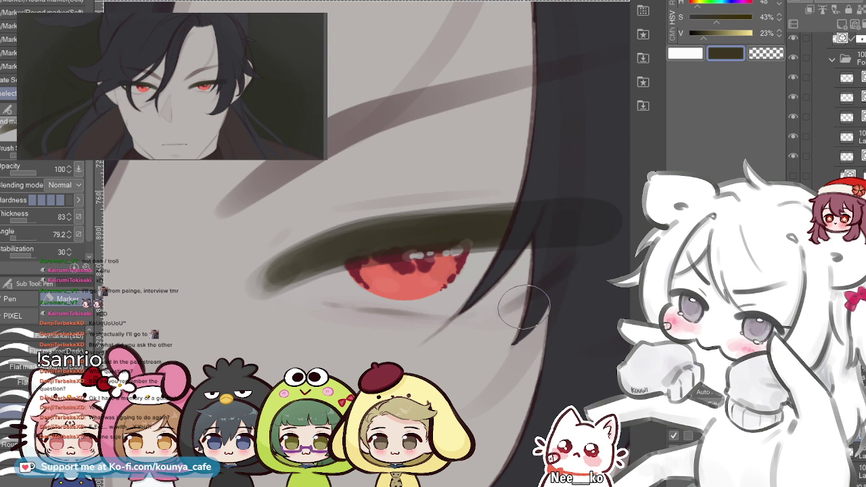
drag(533, 300, 480, 315)
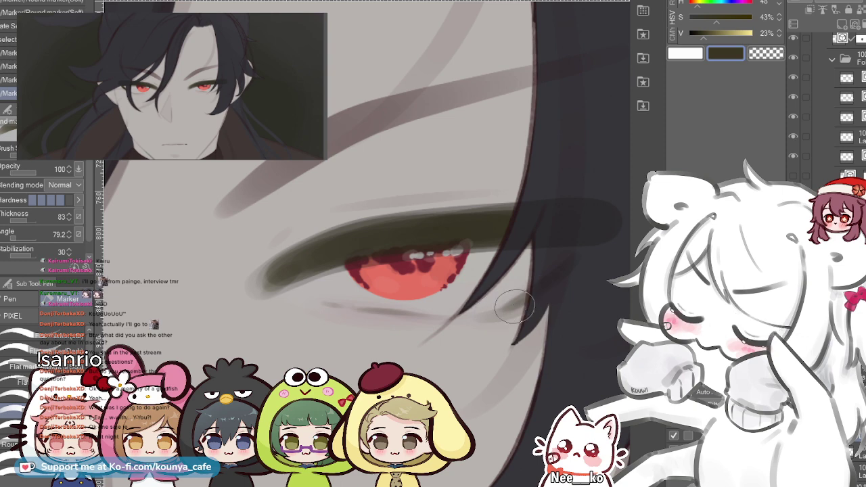
scroll(504, 309, down, 3)
scroll(353, 338, up, 1)
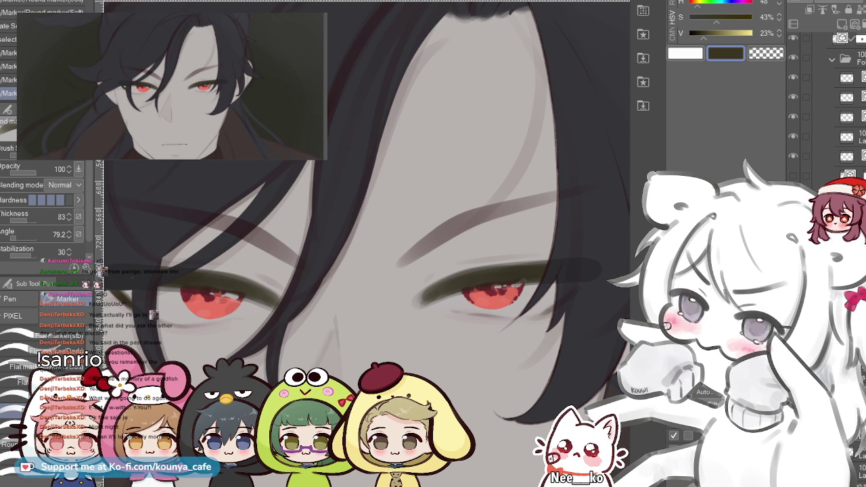
- Merge the selected eye-shading layers and compare both eyes with and without the dark olive lid shading
key(shift+alt+e)
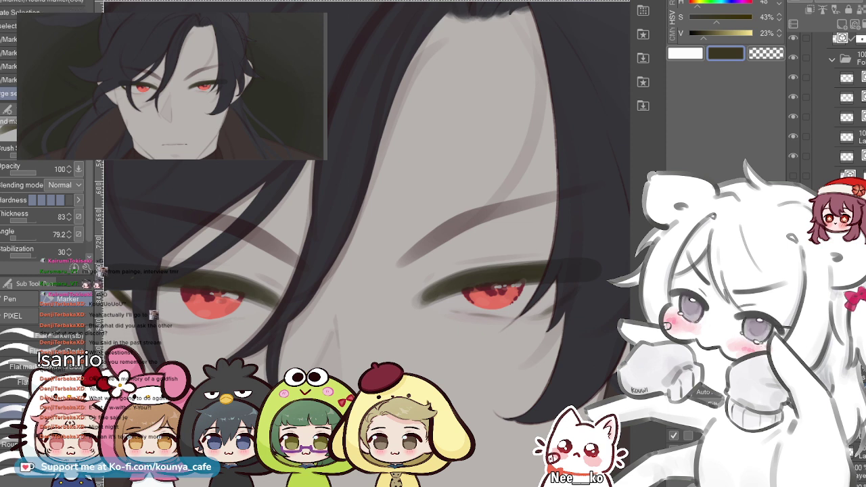
key(ctrl+z)
scroll(416, 233, down, 5)
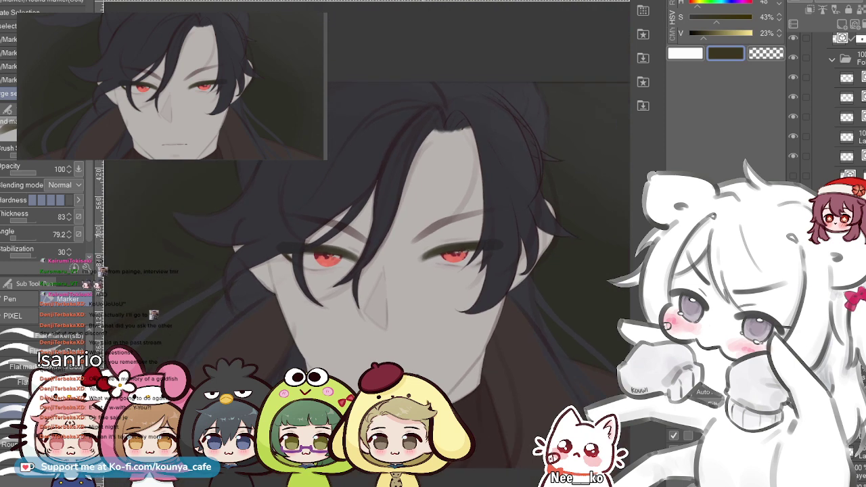
scroll(392, 238, up, 1)
scroll(400, 234, up, 1)
drag(399, 234, 417, 193)
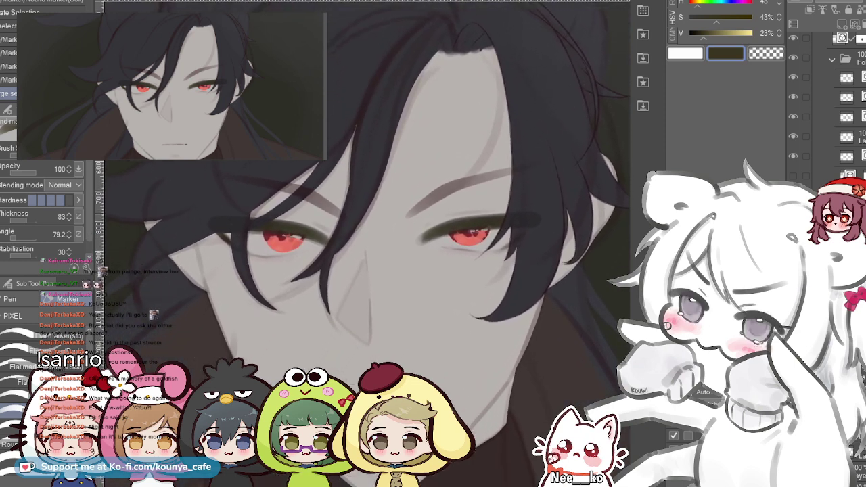
key(Delete)
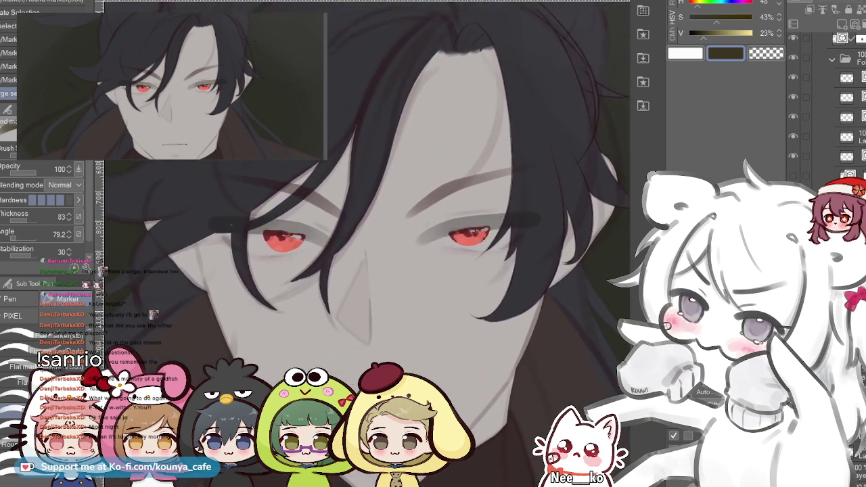
key(ctrl+z)
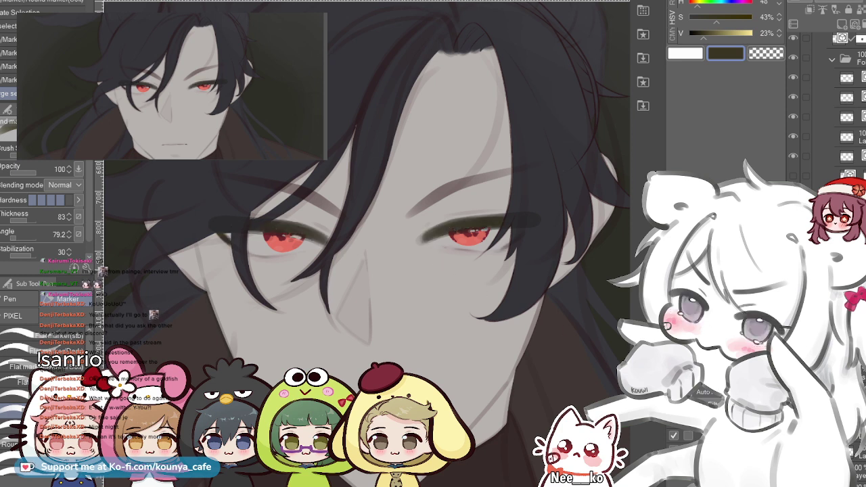
scroll(466, 253, up, 3)
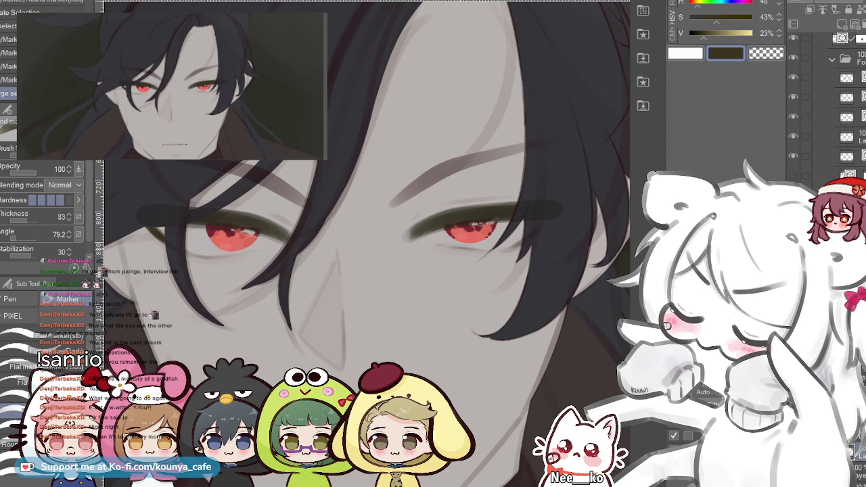
- Sample the muted brown-grey above the right-hand eye and brush it along that eye's lower-lid crease out to the hair strand
alt+click(419, 203)
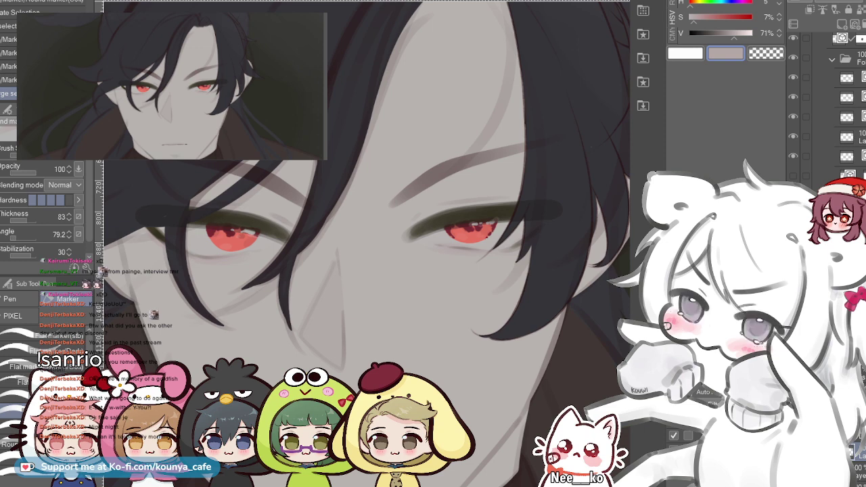
alt+click(426, 203)
alt+click(426, 203)
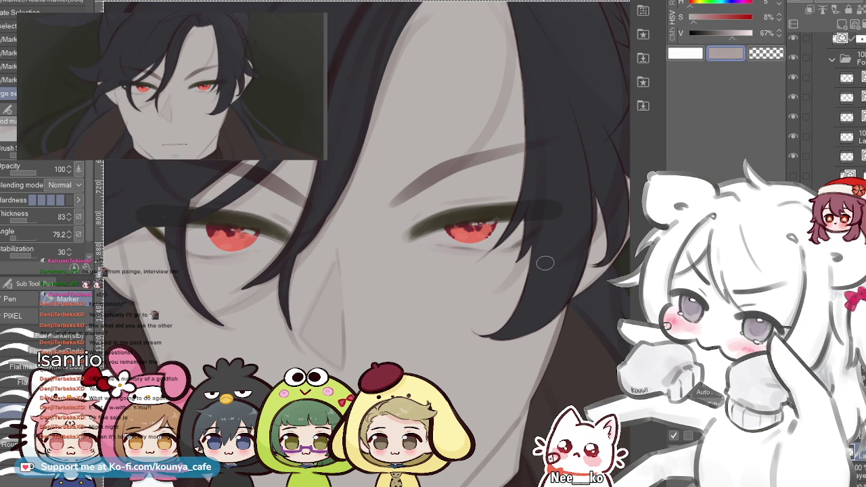
scroll(472, 243, up, 2)
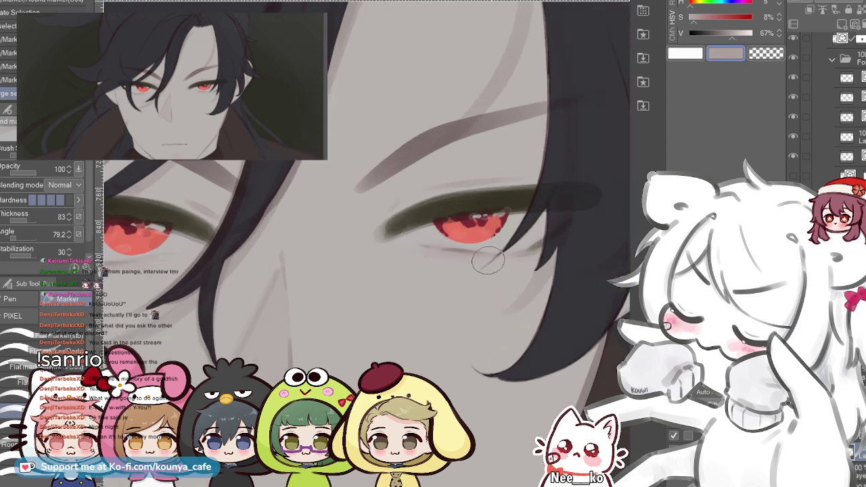
key(ctrl+z)
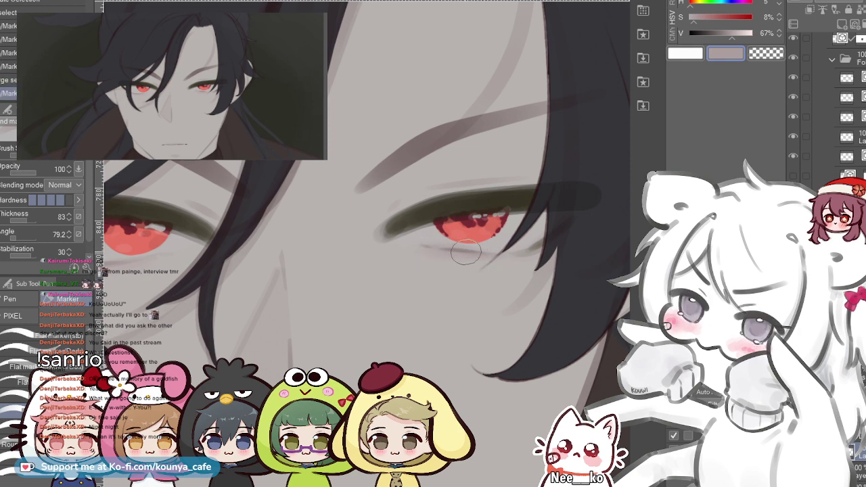
drag(473, 254, 529, 253)
scroll(530, 252, down, 2)
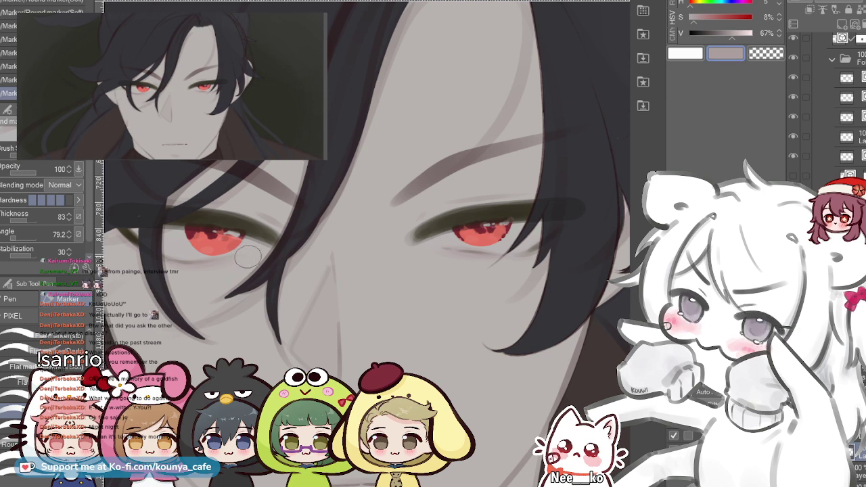
scroll(364, 257, down, 5)
scroll(364, 256, up, 4)
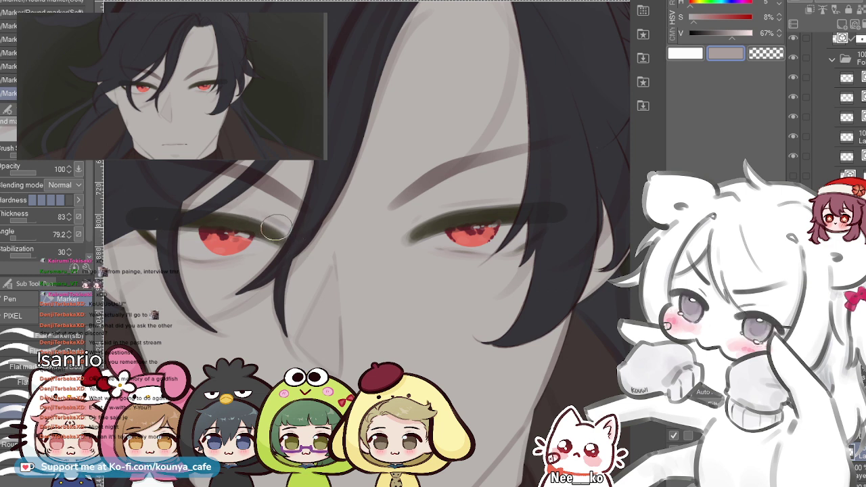
key(ctrl+z)
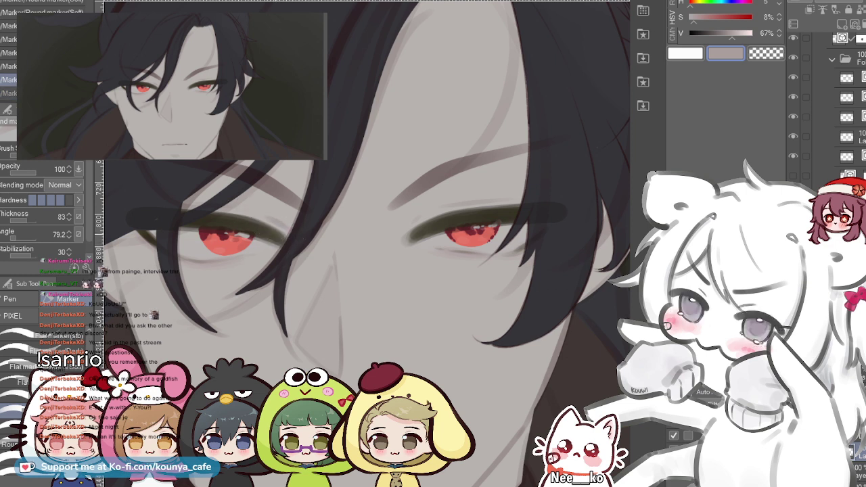
key(ctrl+y)
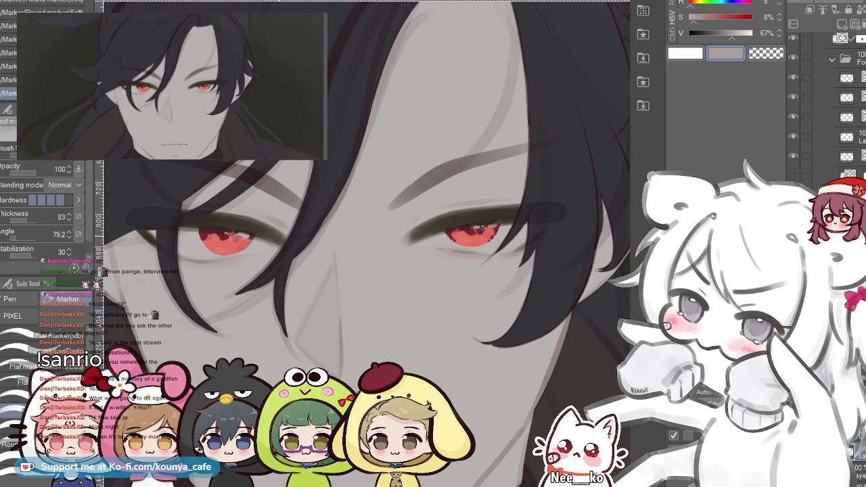
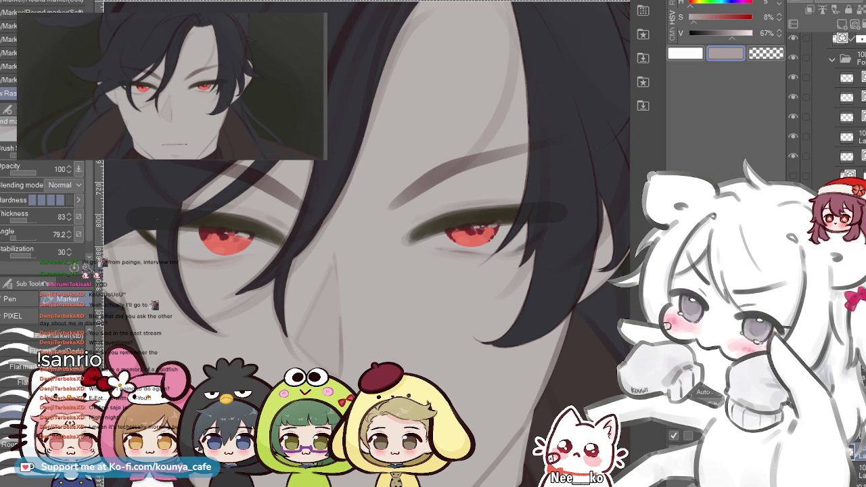
- Sample muted mauve from the right-hand eyebrow's inner end and brush it softly above that eye's upper lid
alt+click(406, 196)
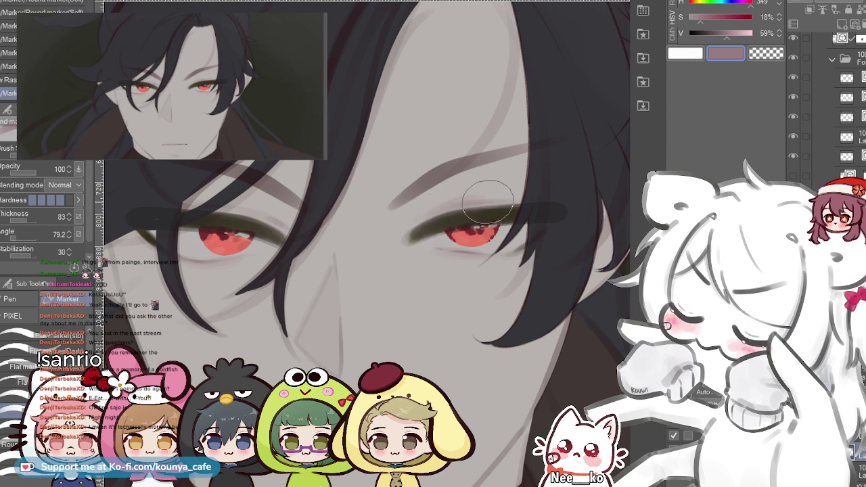
drag(438, 221, 501, 205)
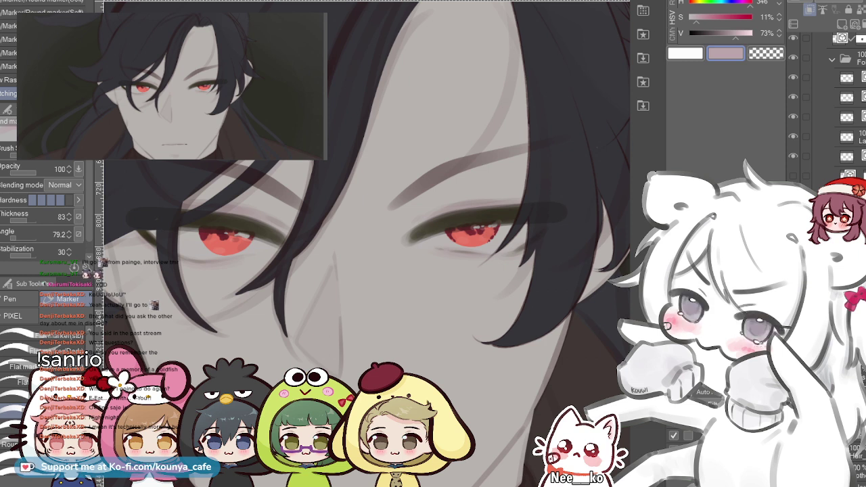
- Brush soft pale mauve shading over the left-hand eye's upper lid toward its inner corner, redoing unsatisfactory strokes
scroll(256, 189, down, 2)
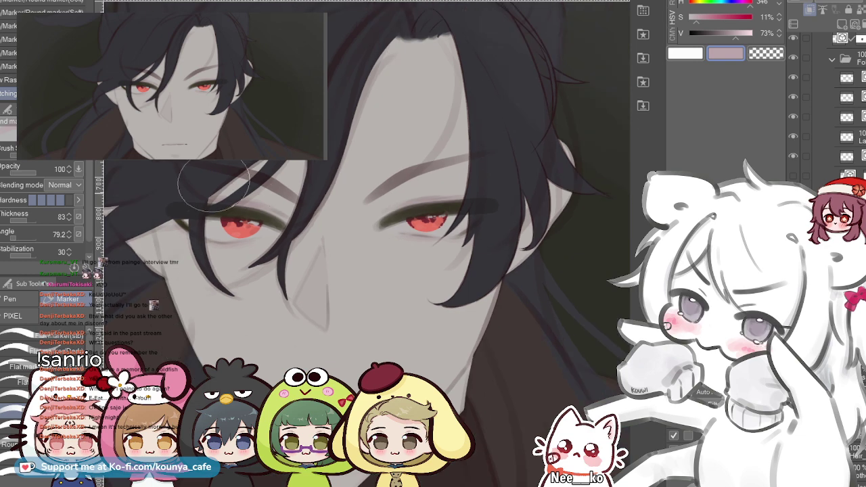
drag(258, 199, 218, 194)
key(ctrl+z)
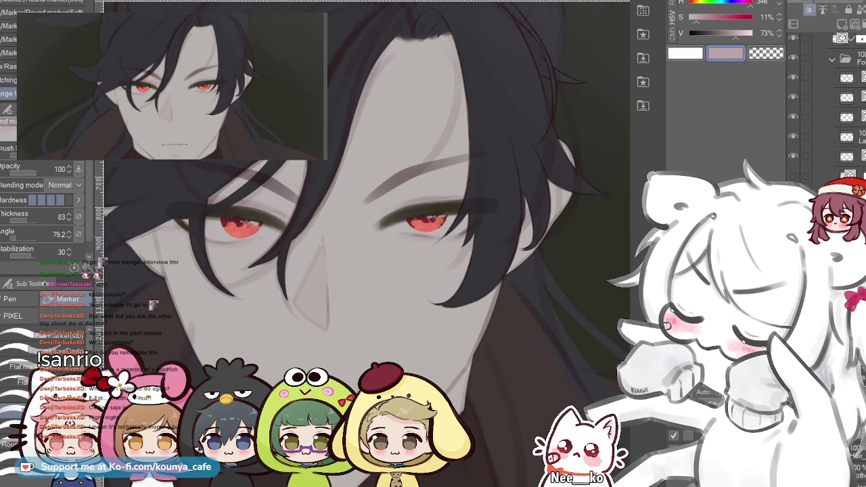
drag(227, 193, 269, 190)
key(ctrl+z)
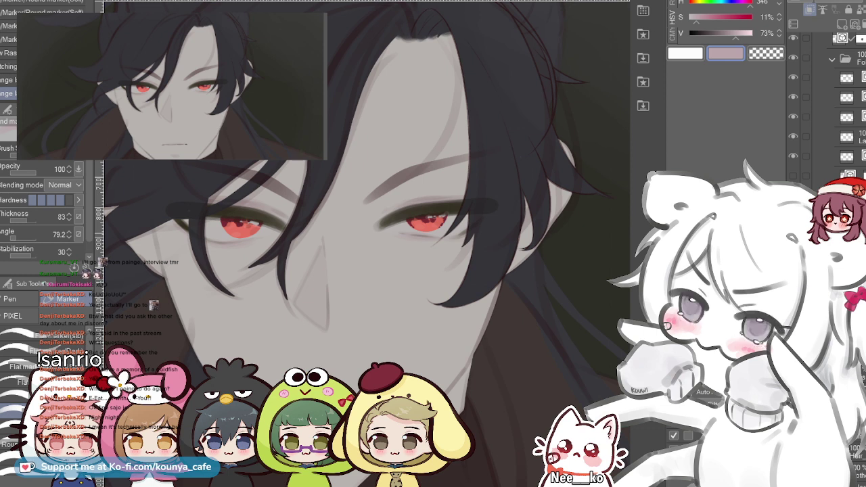
mouse_move(365, 243)
mouse_down()
mouse_move(406, 237)
mouse_move(392, 241)
mouse_up()
drag(272, 196, 307, 213)
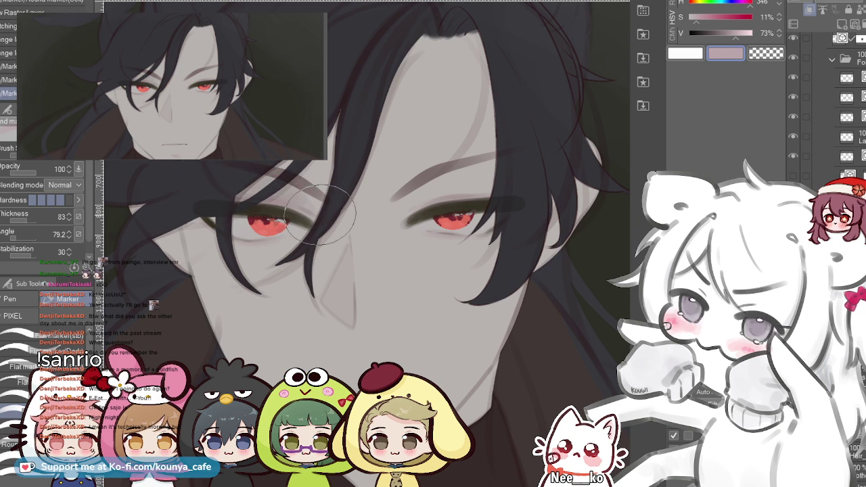
- Shade the area between the right-hand eye's upper lid and eyebrow with pale mauve, from the inner corner to the hair
drag(424, 201, 496, 184)
key(ctrl+z)
drag(421, 201, 512, 177)
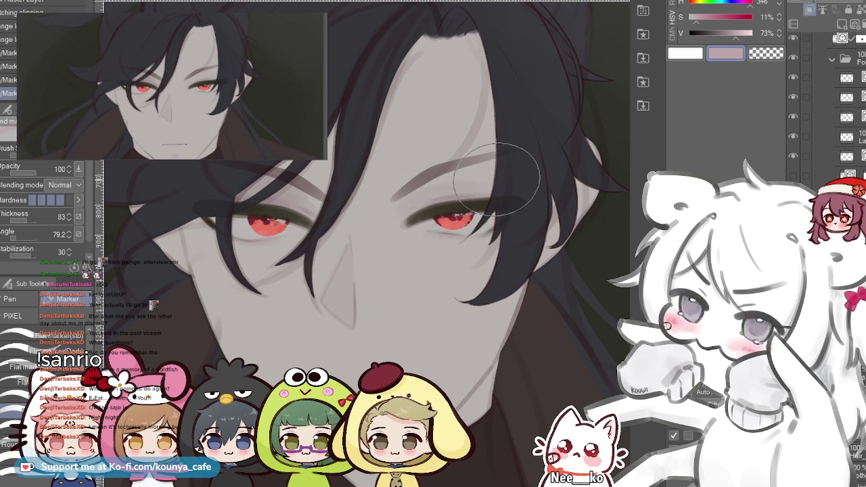
mouse_move(426, 196)
mouse_down()
mouse_move(525, 185)
mouse_move(460, 204)
mouse_up()
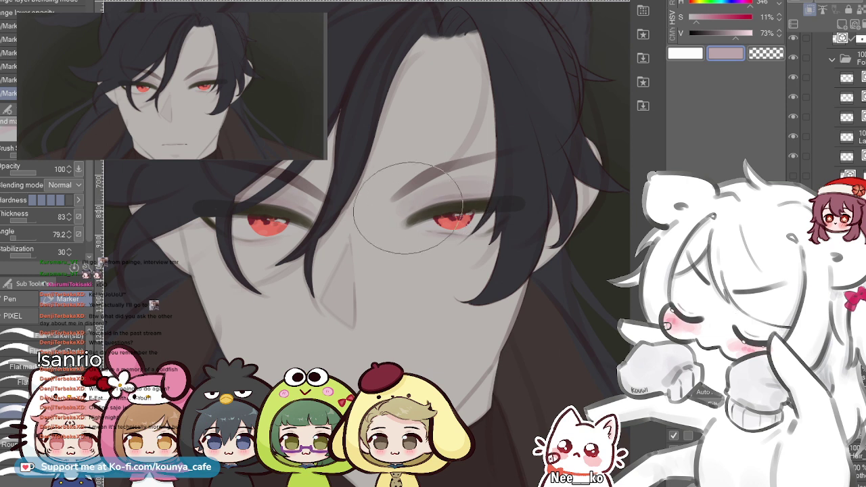
drag(433, 212, 479, 195)
- Retouch the pale mauve shading between the left-hand eye's upper lid and eyebrow with a smaller brush
drag(249, 190, 294, 200)
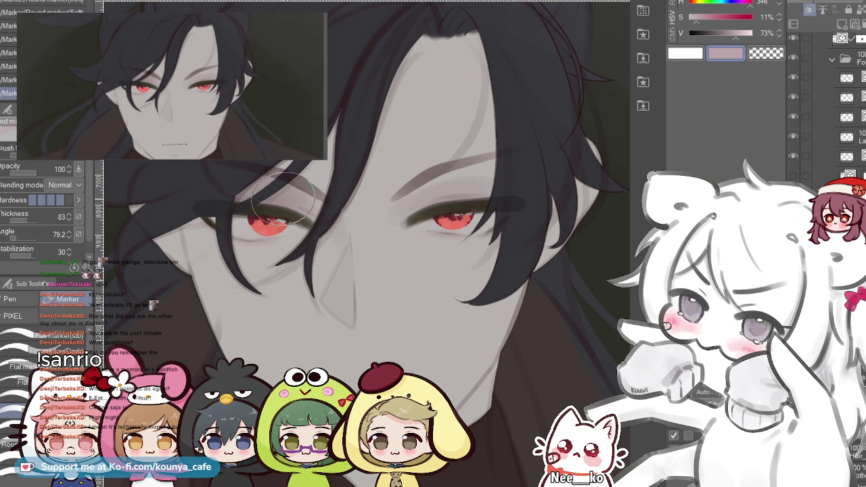
key(ctrl+z)
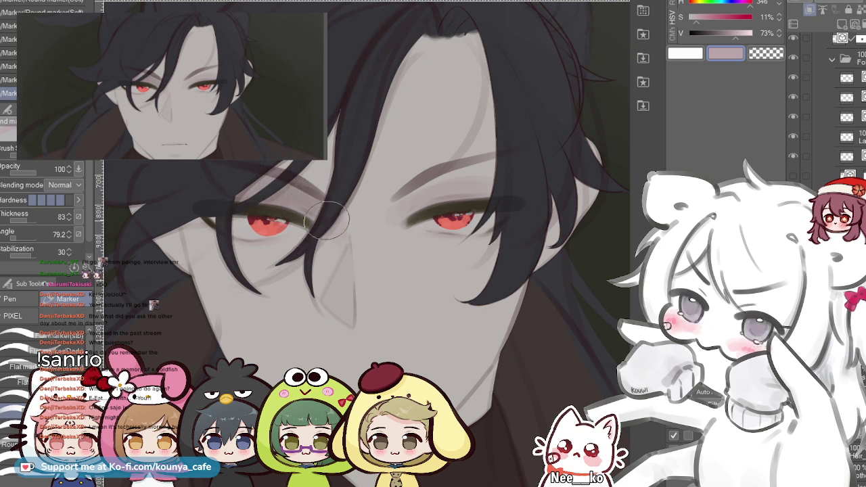
key(period)
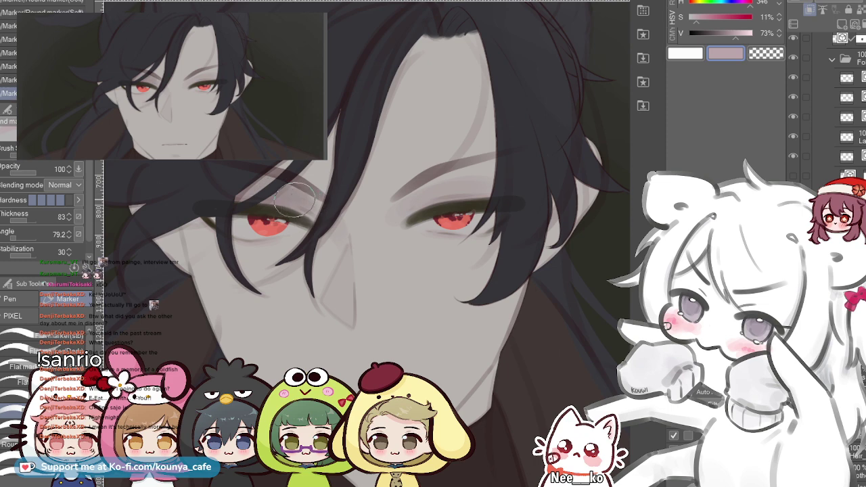
scroll(359, 216, down, 3)
drag(378, 216, 382, 221)
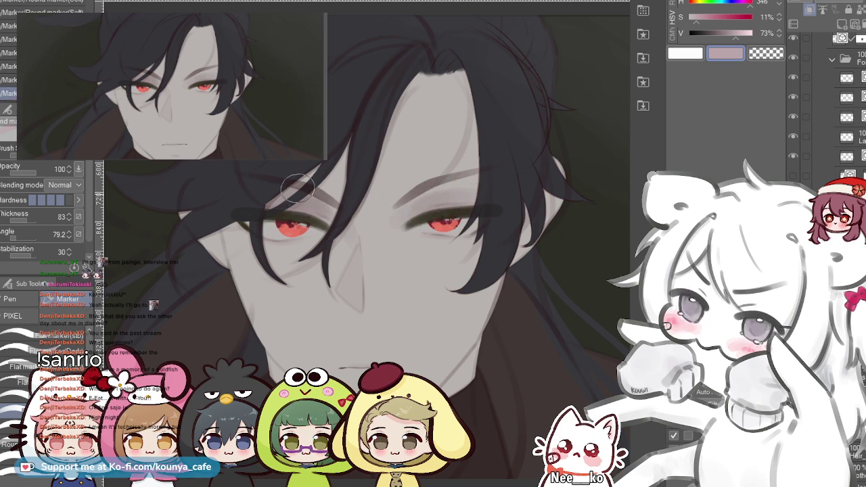
scroll(305, 197, up, 2)
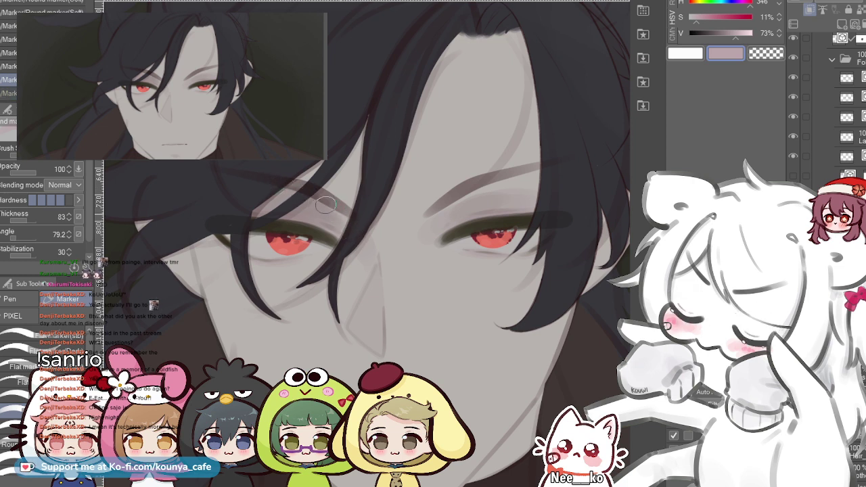
- Try to refine the pale mauve shading along the underside of the right-hand eyebrow
drag(485, 221, 423, 219)
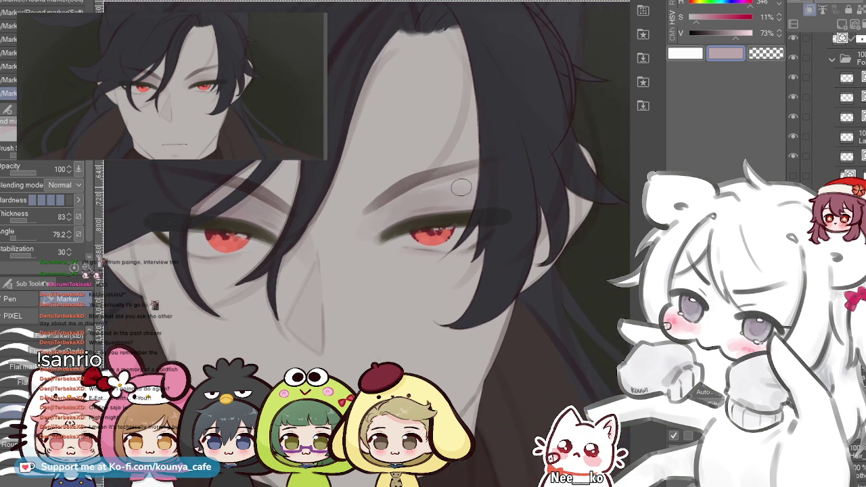
key(ctrl+z)
scroll(436, 194, up, 4)
mouse_move(351, 198)
mouse_down()
mouse_move(517, 140)
mouse_move(330, 218)
mouse_up()
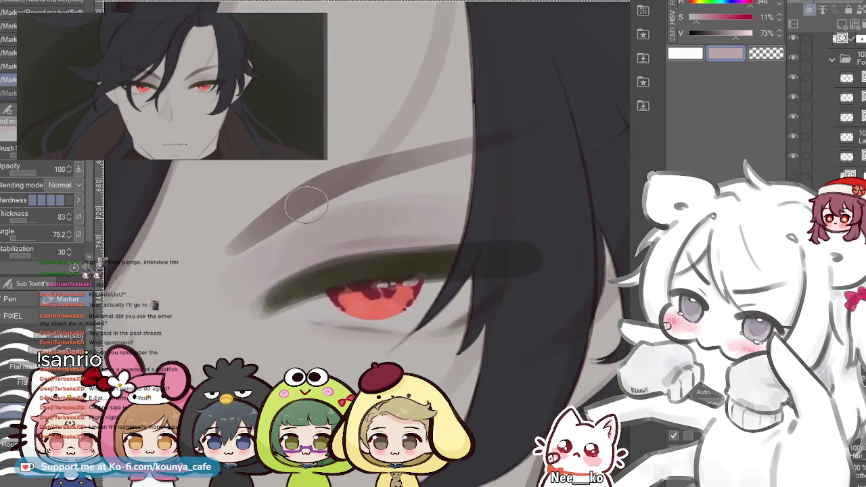
drag(265, 239, 239, 247)
mouse_move(272, 222)
mouse_down()
mouse_move(325, 199)
mouse_move(455, 166)
mouse_up()
key(ctrl+z)
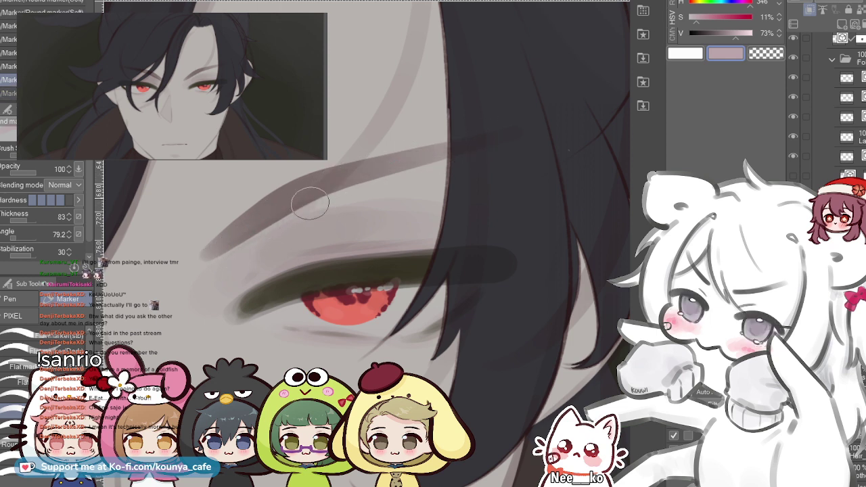
- Brush pale mauve shading along the underside of the right-hand eyebrow toward the hair, undoing the last stroke
drag(370, 176, 489, 145)
drag(341, 190, 490, 143)
key(ctrl+z)
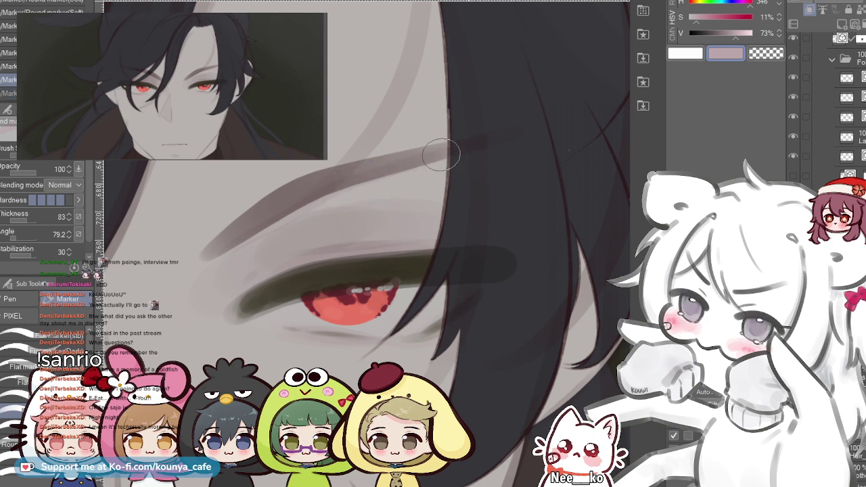
- Examine the eye and eyebrow shading at several magnifications, comparing the portrait before and after the latest stroke
key(period)
scroll(453, 184, down, 5)
scroll(454, 185, up, 2)
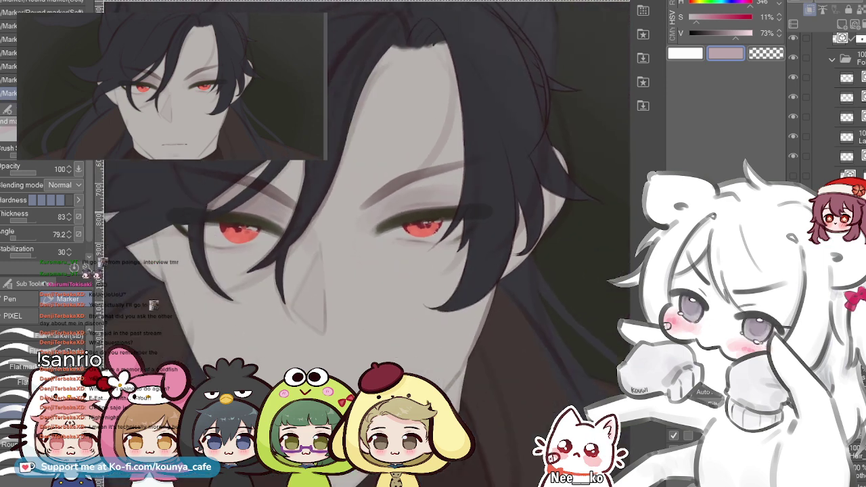
scroll(454, 184, down, 1)
scroll(367, 224, up, 1)
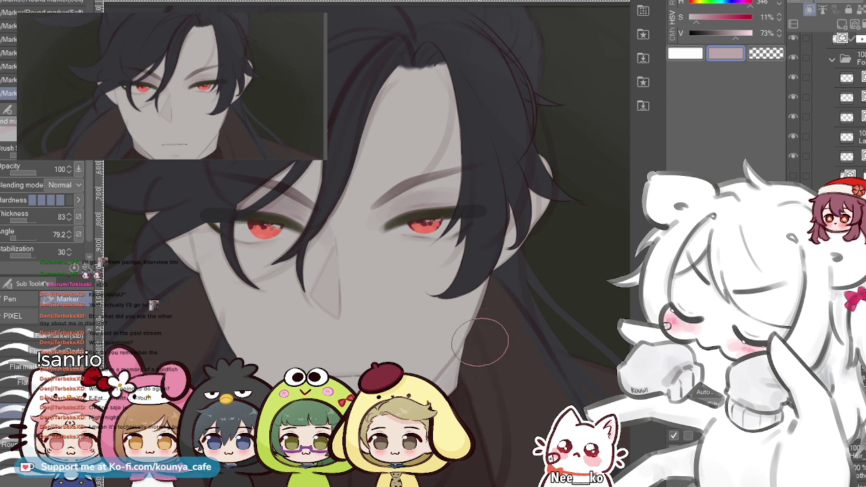
scroll(476, 363, down, 5)
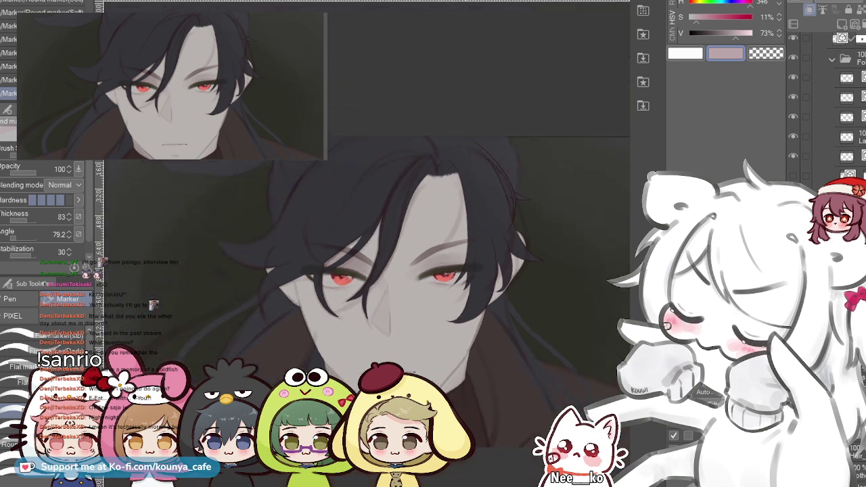
scroll(477, 362, up, 3)
scroll(470, 366, up, 1)
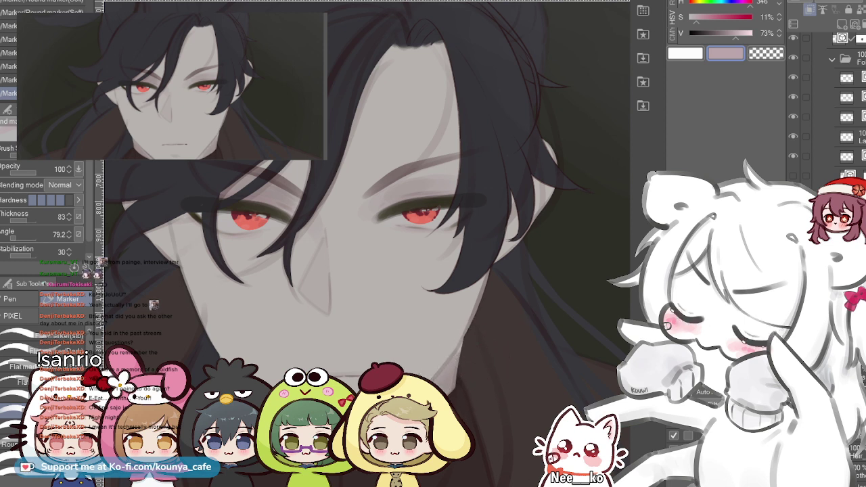
key(ctrl+z)
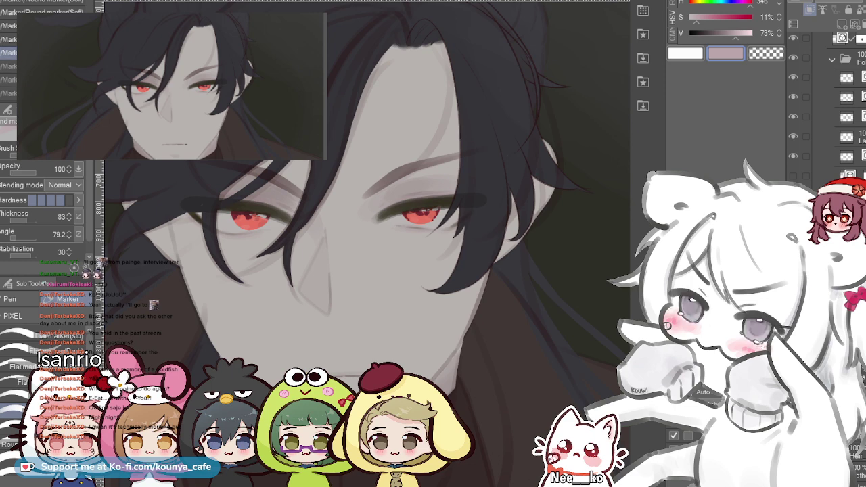
key(ctrl+y)
key(ctrl+y)
key(ctrl+y)
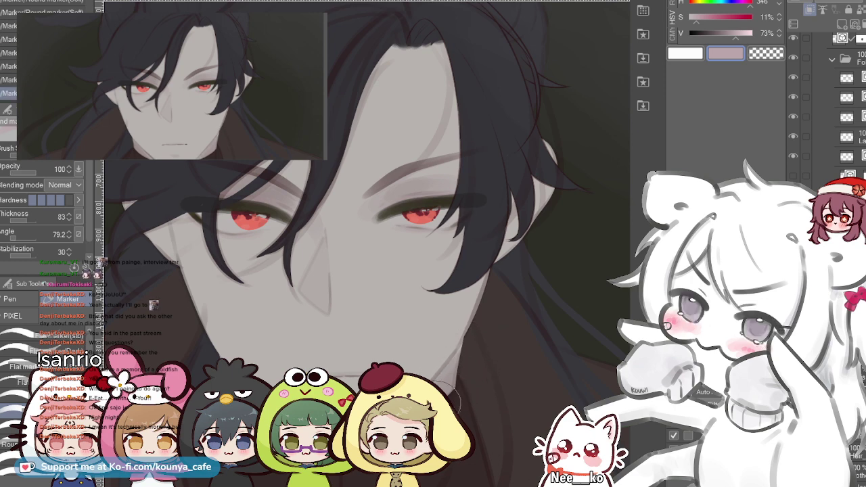
scroll(418, 421, up, 3)
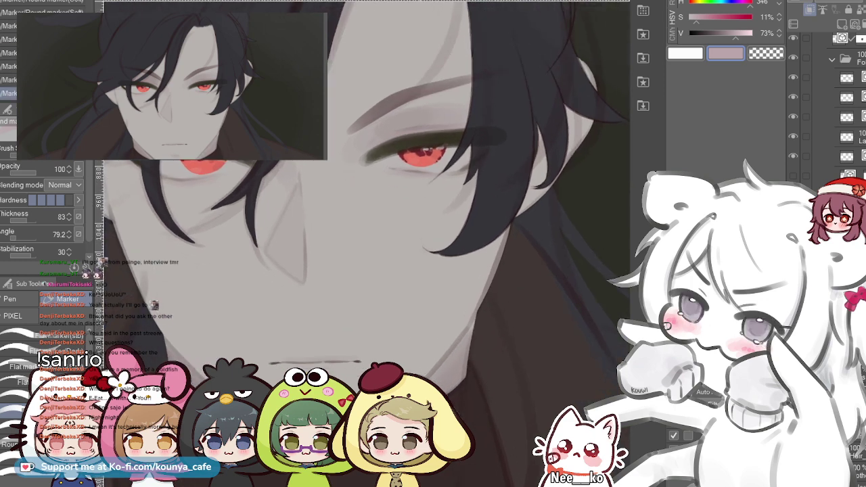
scroll(203, 346, down, 2)
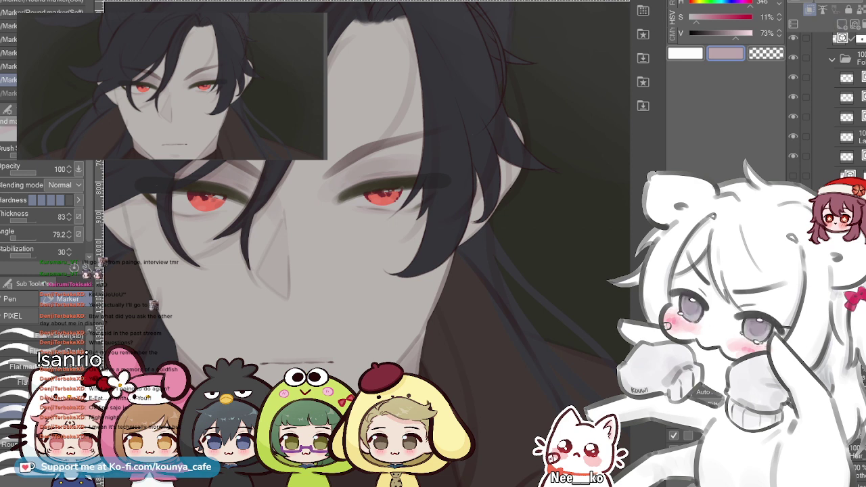
- Clear the unwanted strokes and brush pale mauve shading along the left-hand side of the lower jaw
key(Delete)
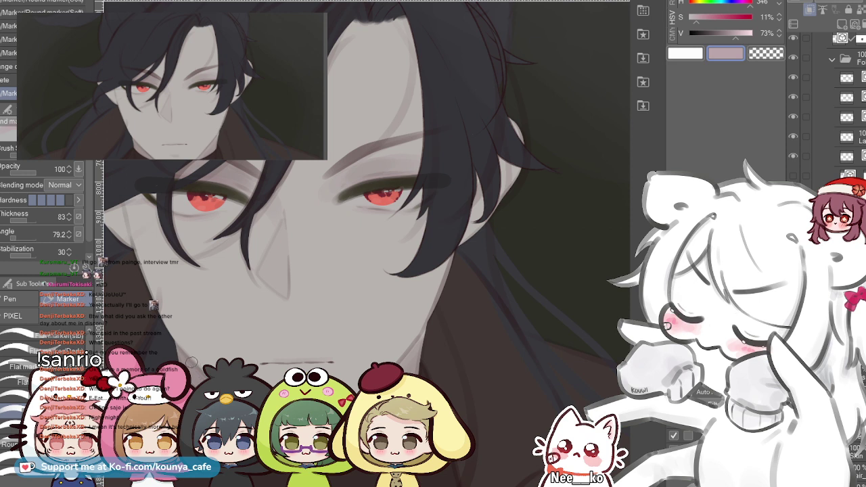
key(ctrl+z)
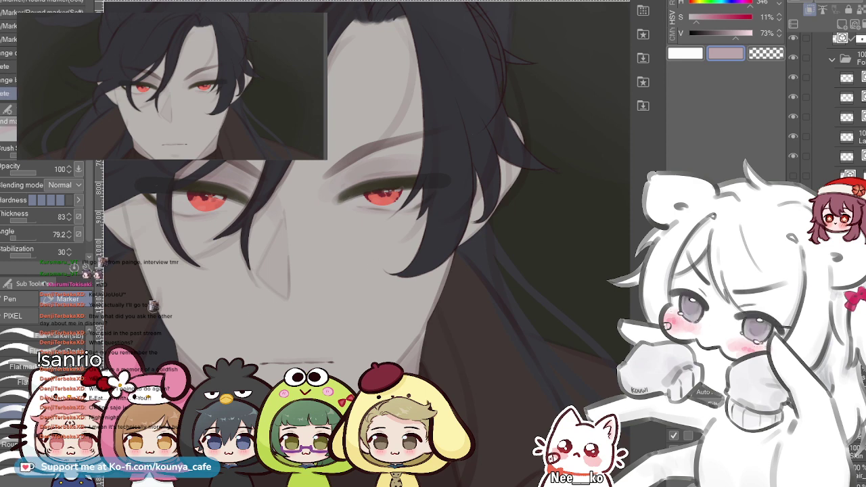
scroll(154, 304, up, 1)
drag(184, 350, 208, 360)
click(211, 360)
scroll(212, 359, up, 2)
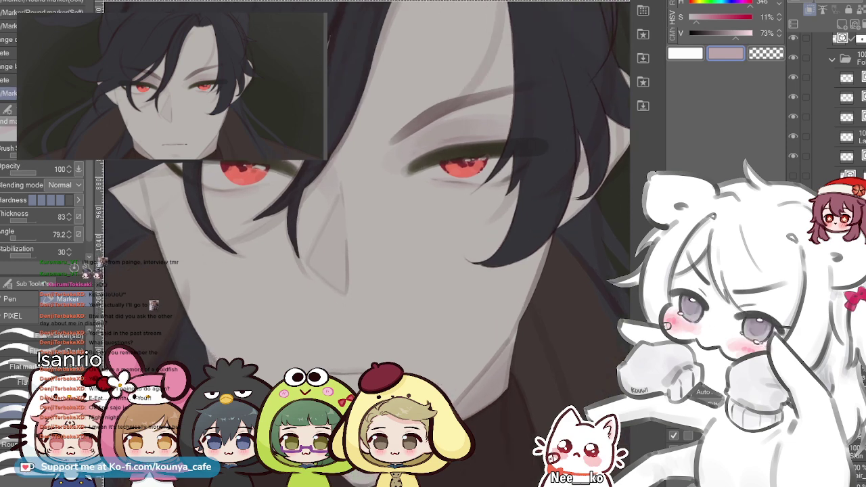
drag(211, 359, 225, 364)
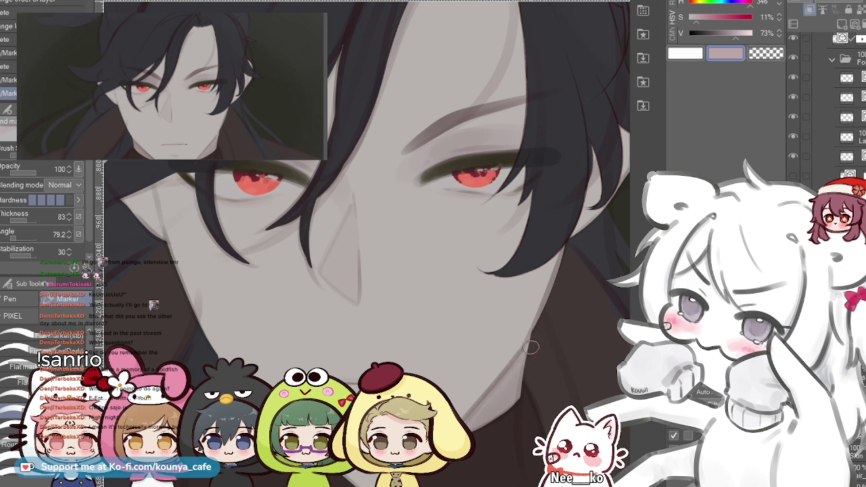
- Brush pale mauve shading along the right-hand side of the lower jaw toward the chin, retrying strokes as needed
key(ctrl+z)
key(period)
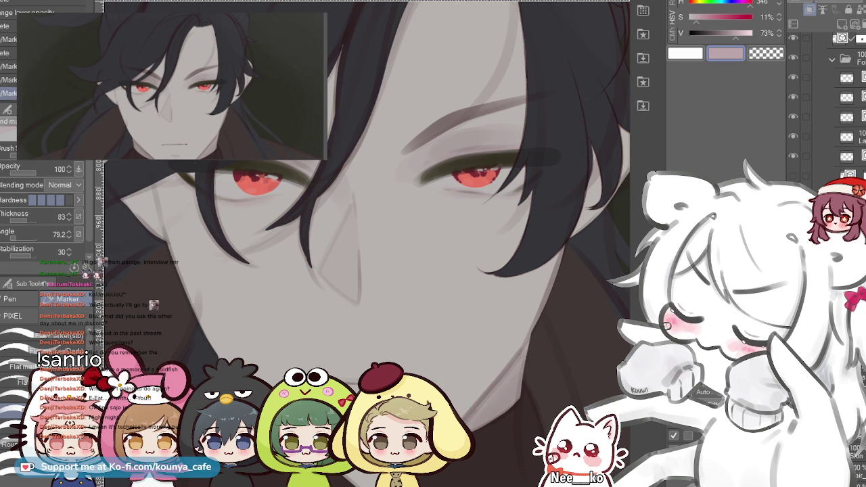
key(comma)
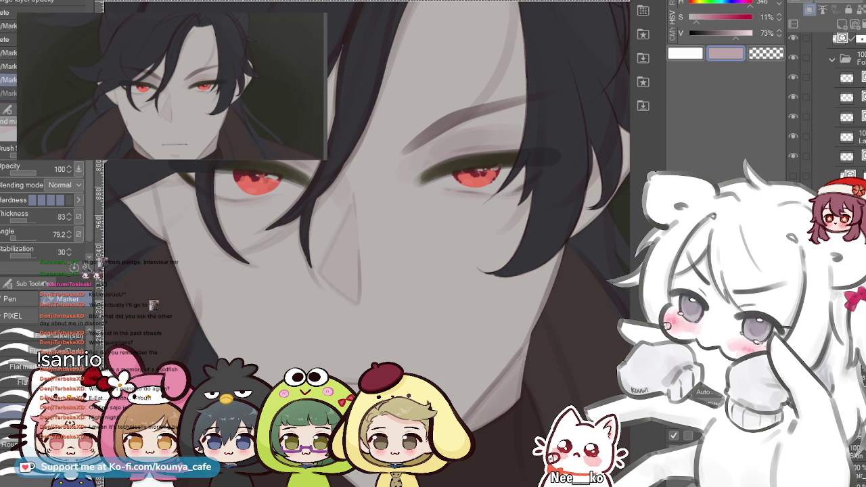
key(ctrl+z)
key(ctrl+y)
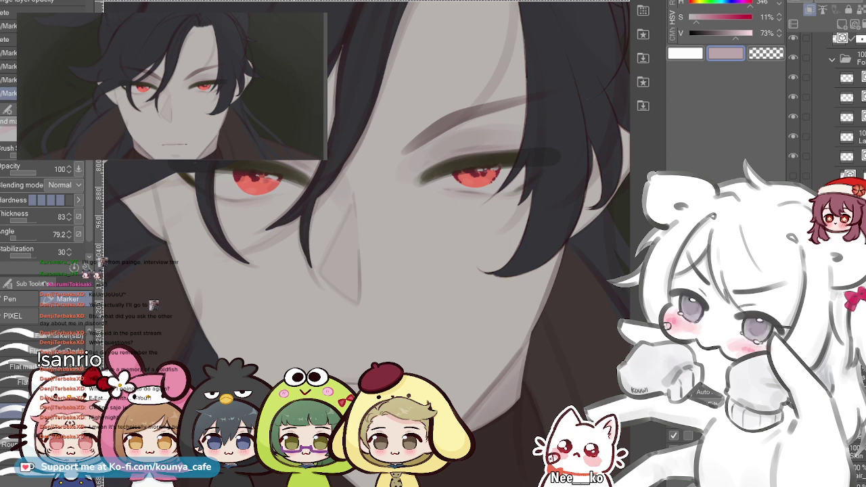
key(ctrl+y)
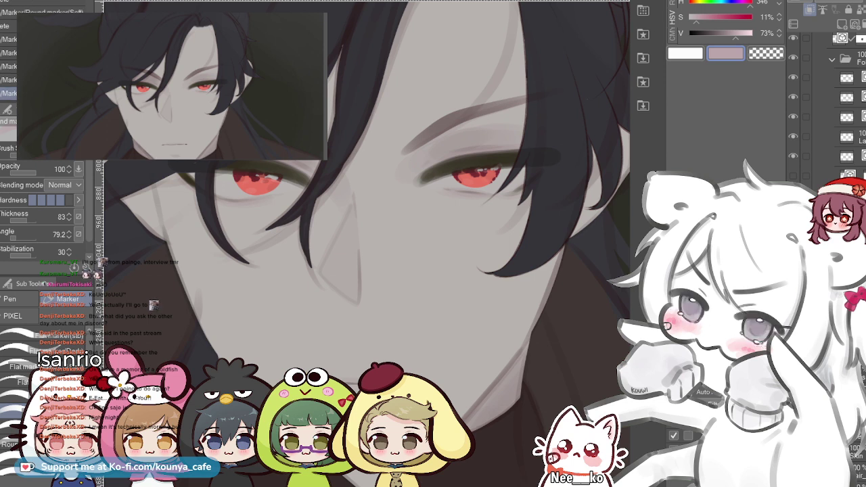
drag(498, 379, 470, 412)
key(ctrl+z)
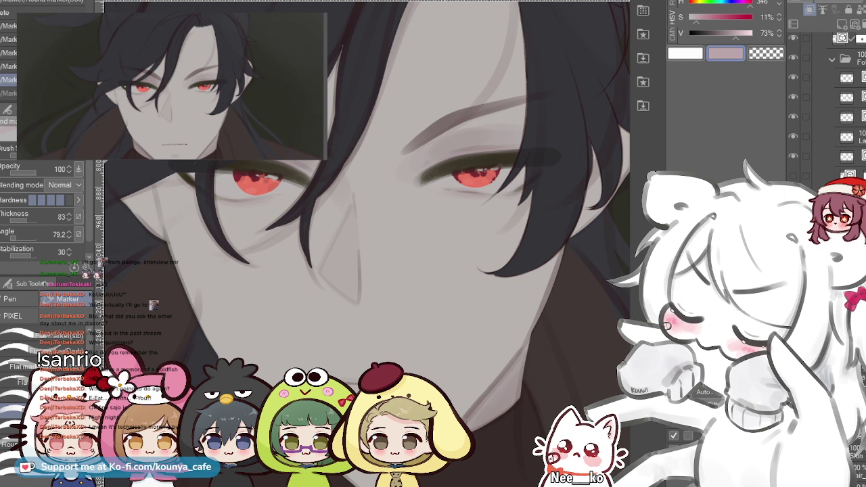
key(ctrl+y)
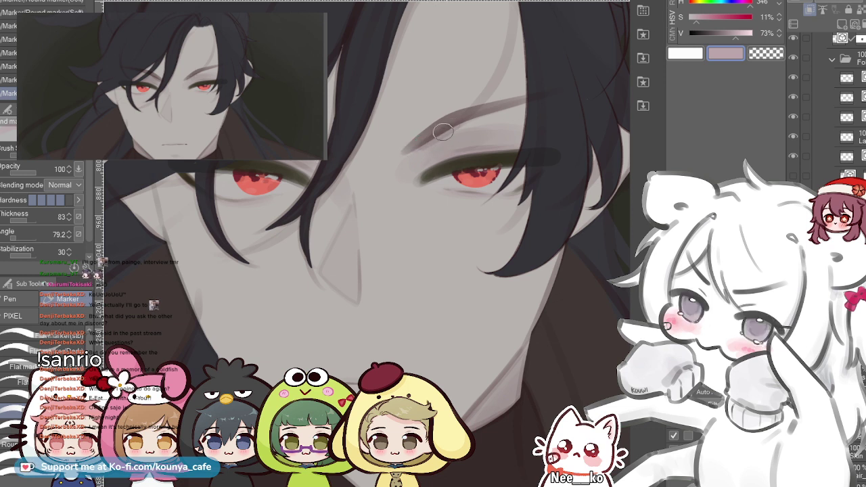
- Shade beneath the inner end of the right-hand eyebrow with pale mauve, using a larger brush
key(ctrl+z)
key(bracketright)
key(bracketright)
key(period)
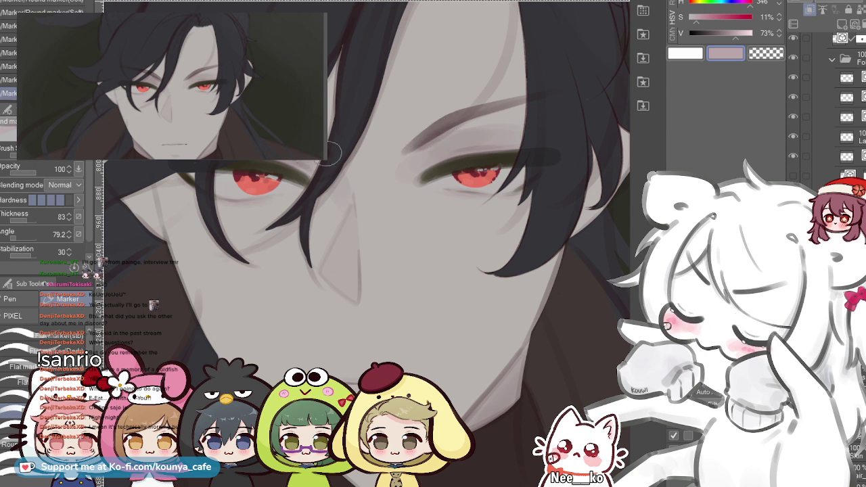
key(comma)
drag(424, 145, 452, 131)
scroll(338, 216, down, 3)
scroll(339, 216, up, 2)
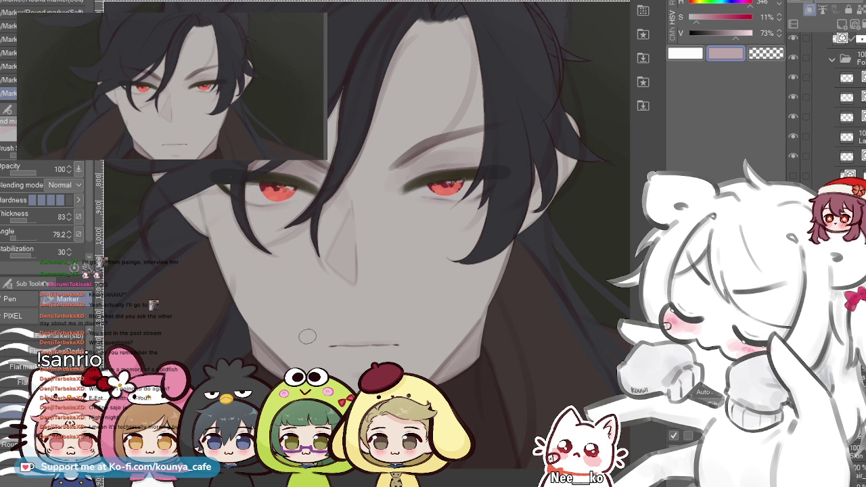
- Switch to a marker with thickness 95 and stabilization 35, and merge the selected layers
click(12, 427)
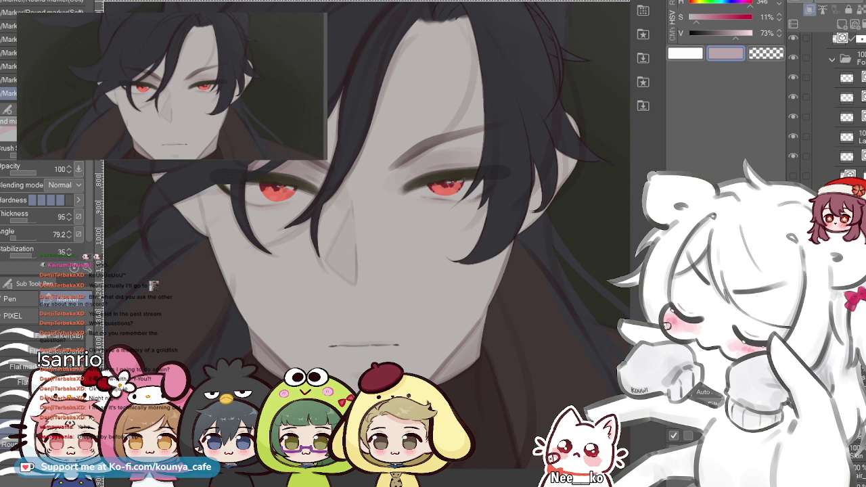
scroll(42, 392, down, 3)
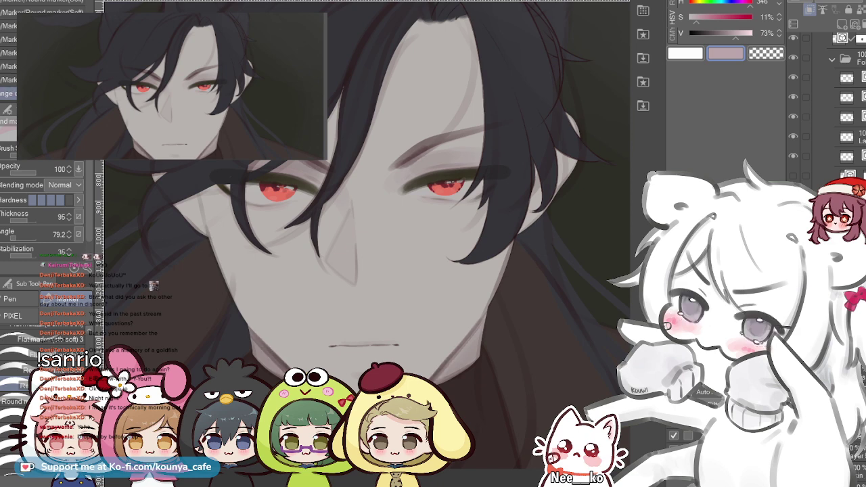
scroll(425, 152, down, 1)
drag(532, 212, 526, 249)
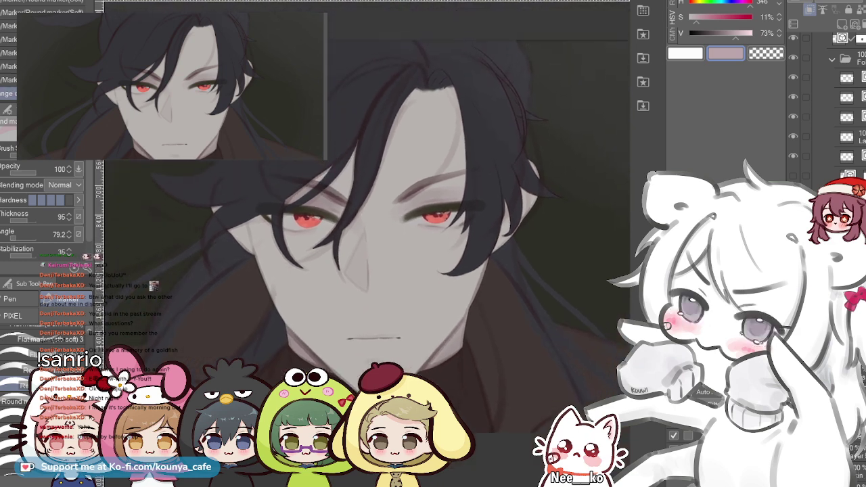
key(ctrl+z)
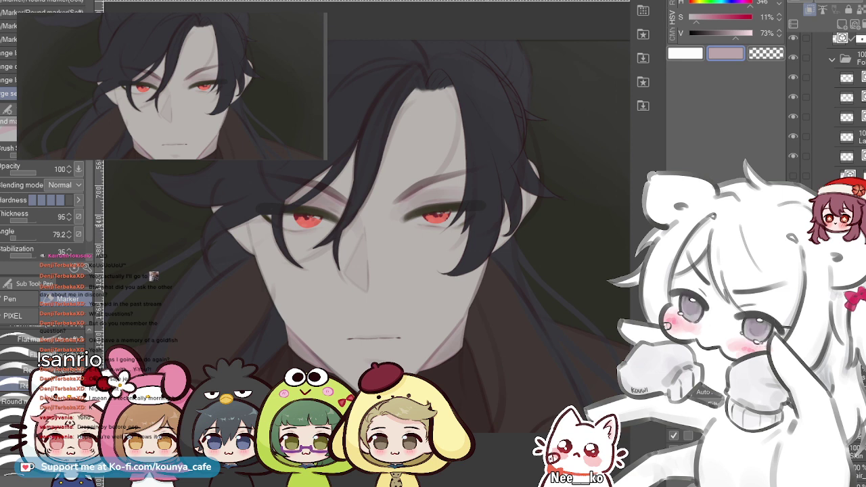
- Collapse the DRFT folder and compare the portrait with the dark fill layer and the P folder hidden and shown
drag(379, 230, 367, 229)
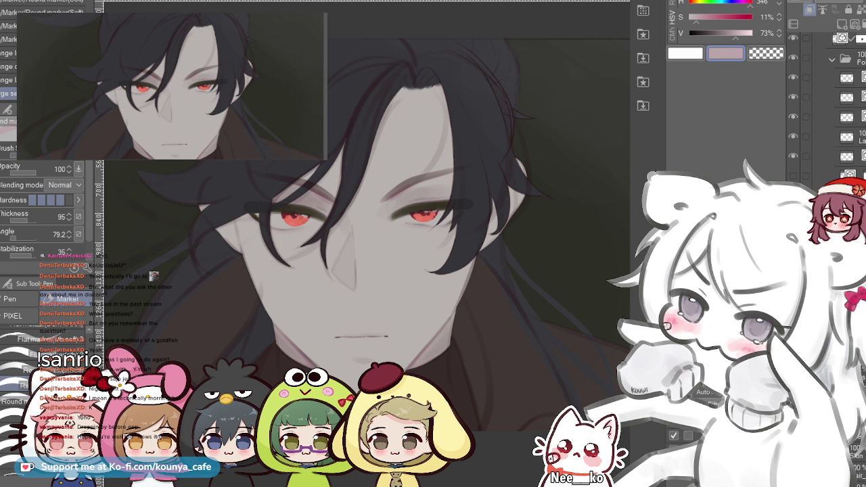
scroll(842, 101, up, 2)
scroll(842, 101, up, 2)
scroll(825, 102, up, 2)
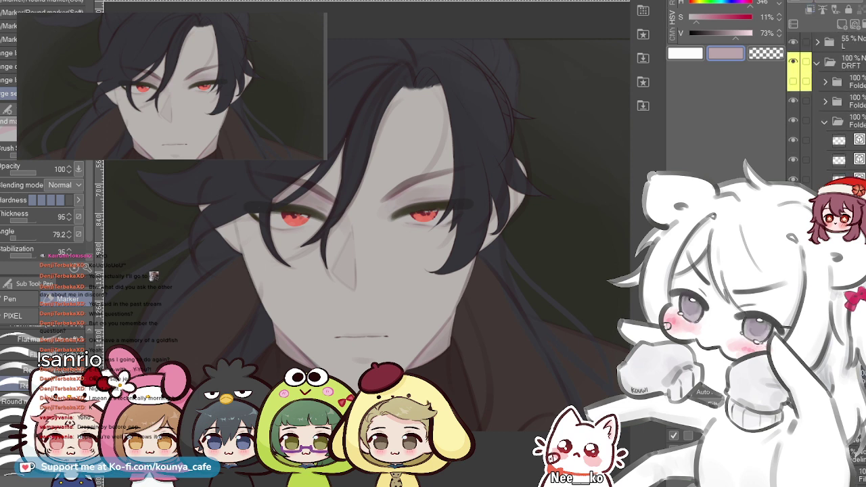
click(817, 62)
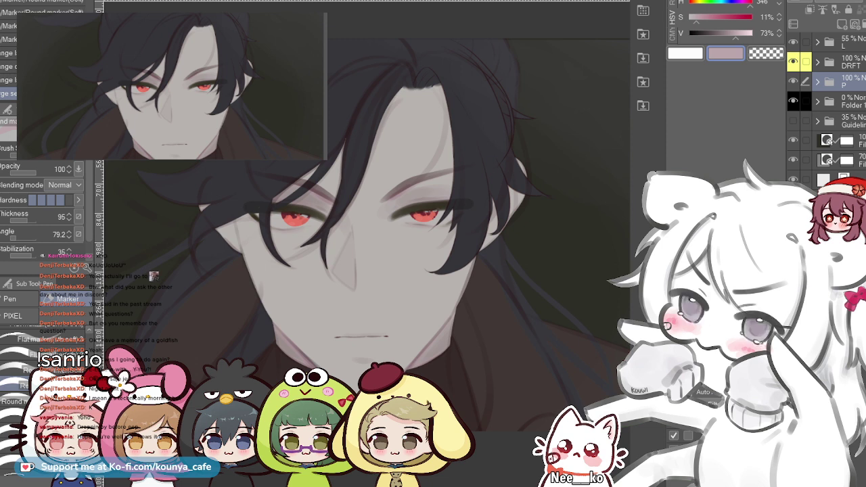
click(793, 140)
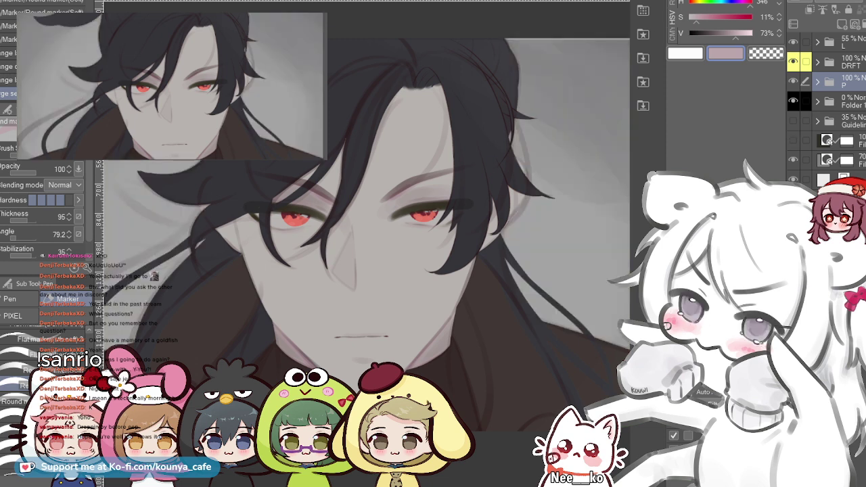
click(793, 81)
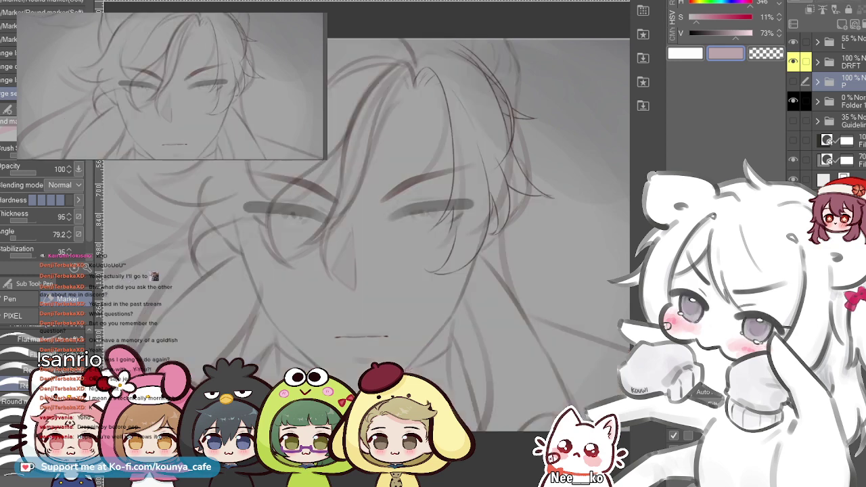
click(793, 82)
click(793, 140)
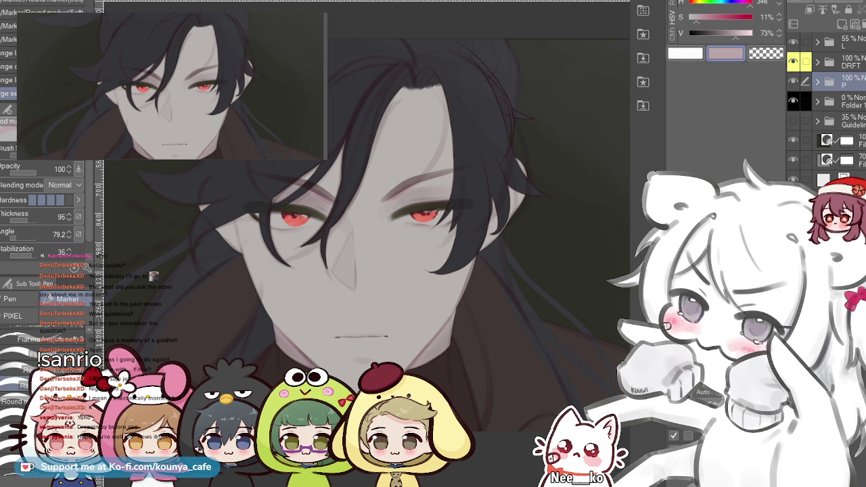
- Replace the layer below the Eyes folder in the P folder with a new raster layer clipped to the layer beneath
click(817, 82)
click(838, 178)
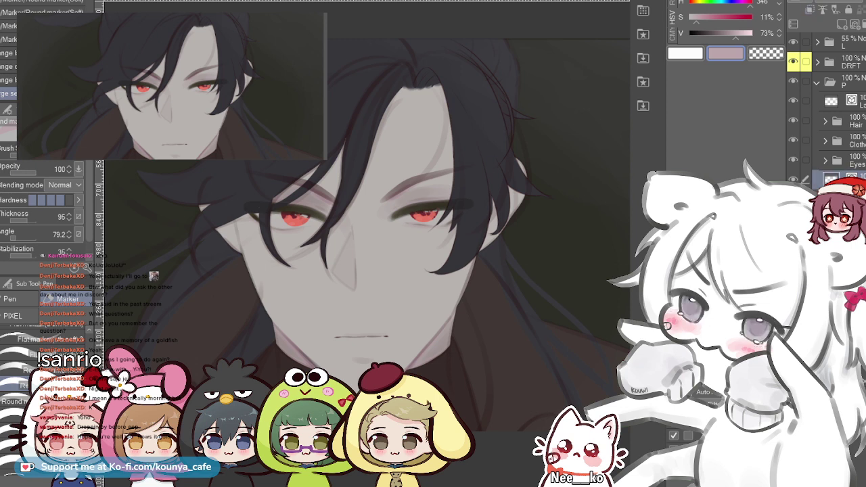
key(ctrl+shift+n)
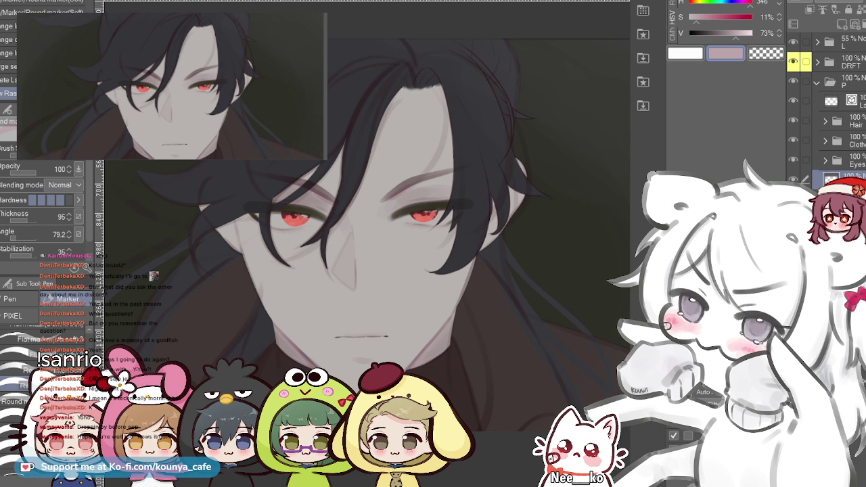
key(alt+shift+m)
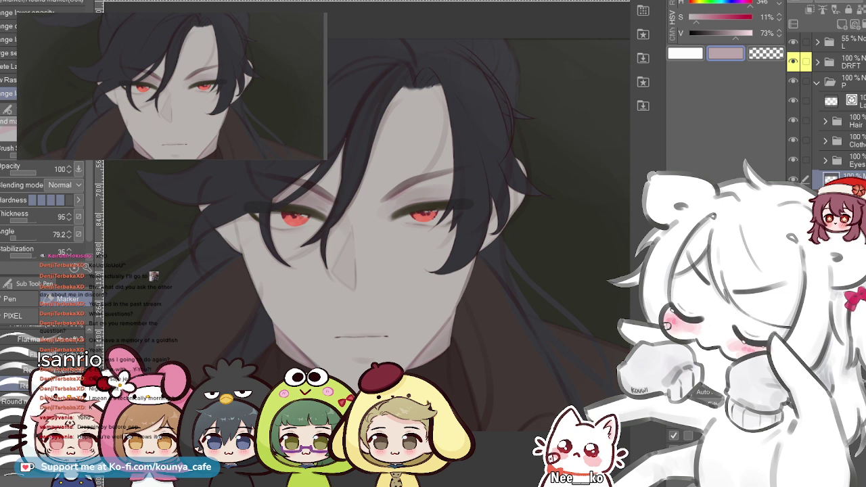
key(ctrl+alt+g)
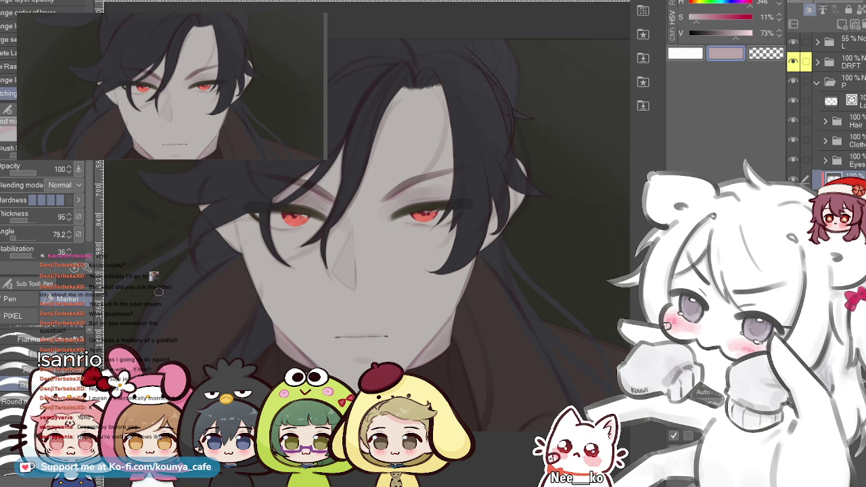
- Try mauve marker shading down the forehead along the edge of the right-hand hair lock, lowering the clipped layer's opacity to 52%
drag(439, 88, 448, 195)
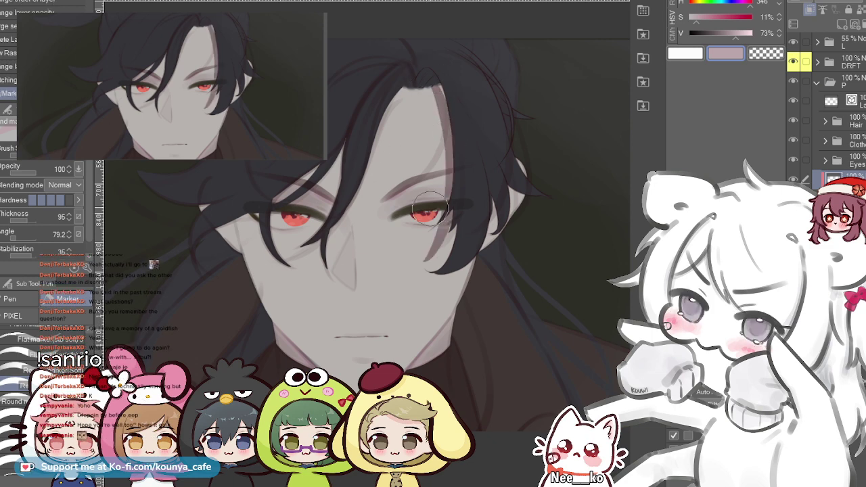
key(ctrl+z)
drag(441, 88, 460, 191)
key(ctrl+z)
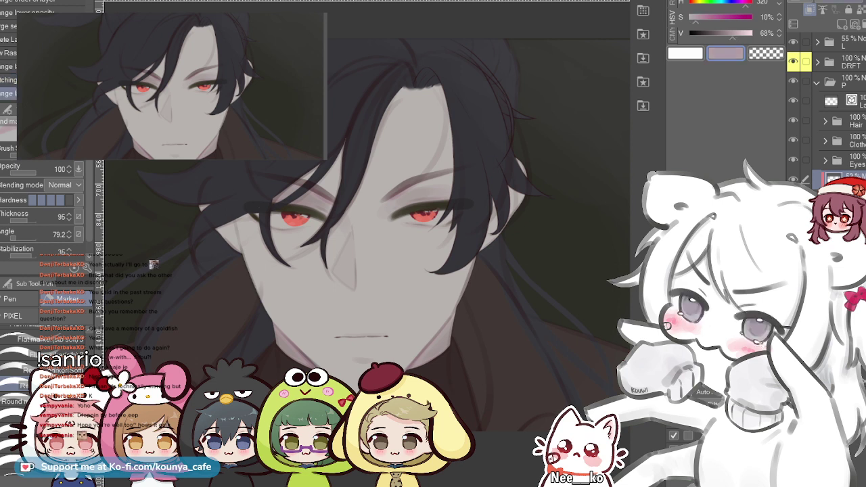
drag(847, 2, 845, 1)
mouse_move(438, 74)
mouse_down()
mouse_move(447, 129)
mouse_move(427, 235)
mouse_up()
key(ctrl+z)
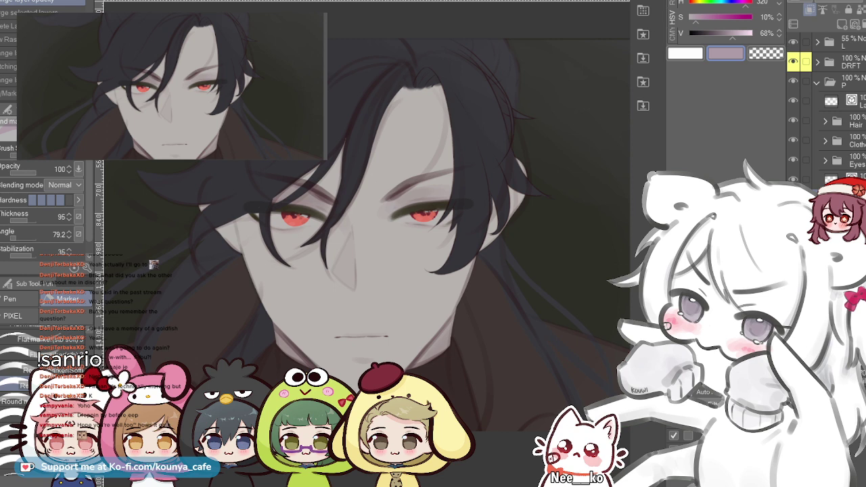
- Add a raster layer below the Eyes folder clipped to the layer beneath, and try a mauve stroke along the left jaw
click(852, 179)
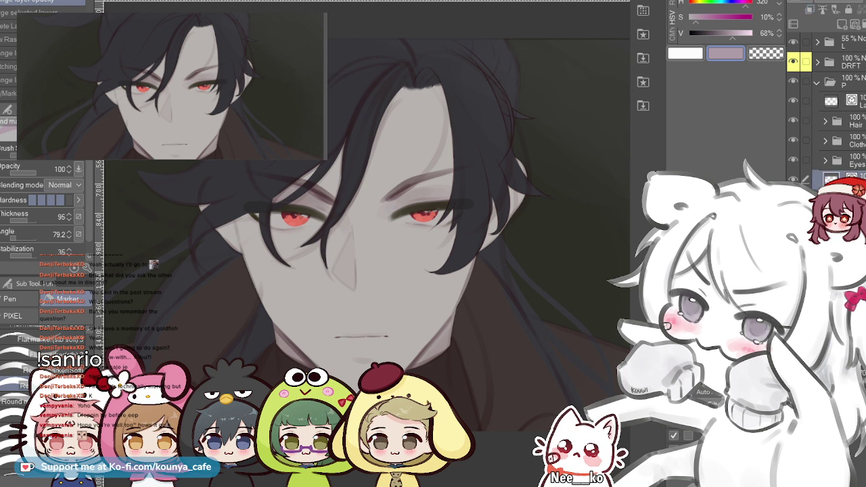
key(Delete)
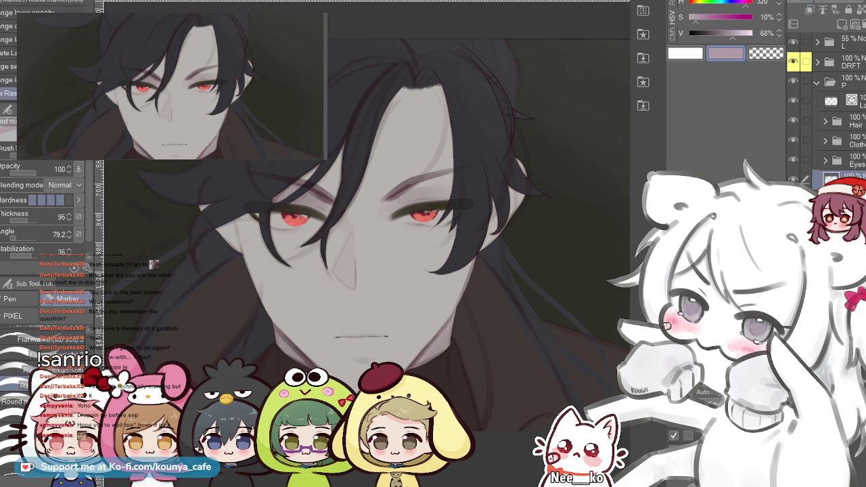
key(ctrl+alt+g)
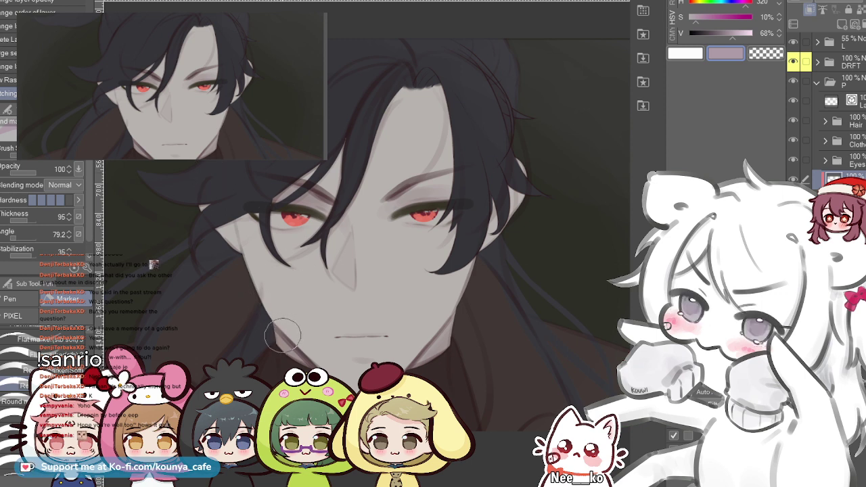
drag(266, 326, 326, 367)
key(ctrl+z)
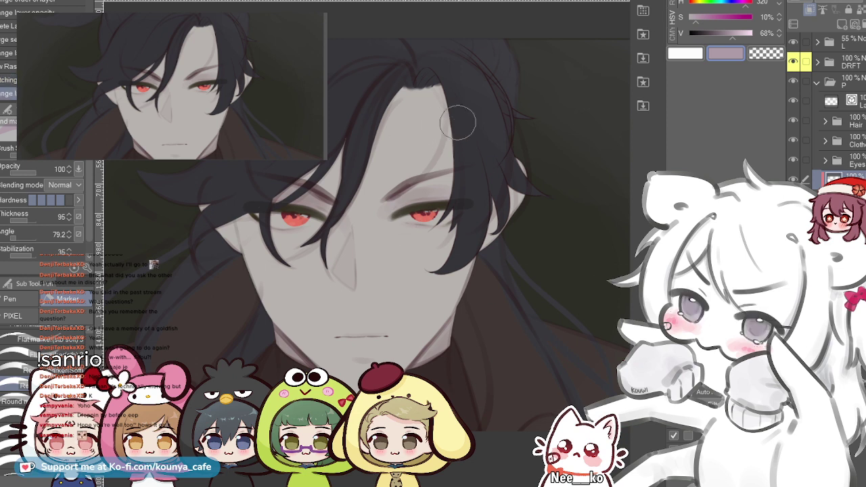
- Set the clipped layer's opacity to 70% and try mauve shadow strokes from the hair parting down the forehead to the right-hand eye
click(851, 2)
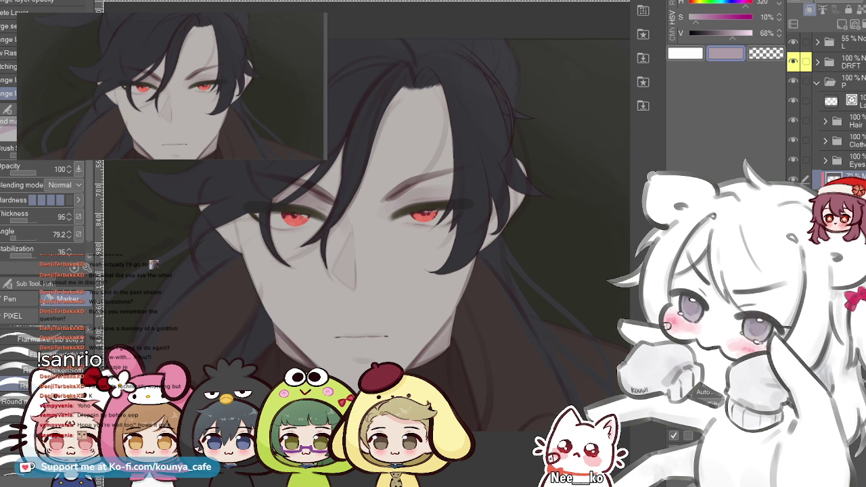
mouse_move(432, 68)
mouse_down()
mouse_move(440, 193)
mouse_move(392, 232)
mouse_up()
key(ctrl+z)
drag(429, 68, 395, 246)
key(ctrl+z)
drag(430, 57, 391, 245)
key(ctrl+z)
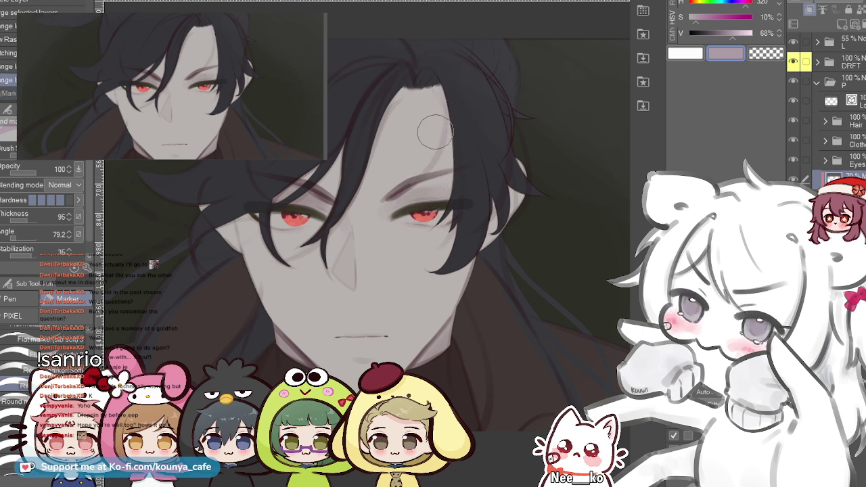
mouse_move(435, 97)
mouse_down()
mouse_move(437, 235)
mouse_move(423, 248)
mouse_up()
key(ctrl+z)
drag(443, 84, 406, 217)
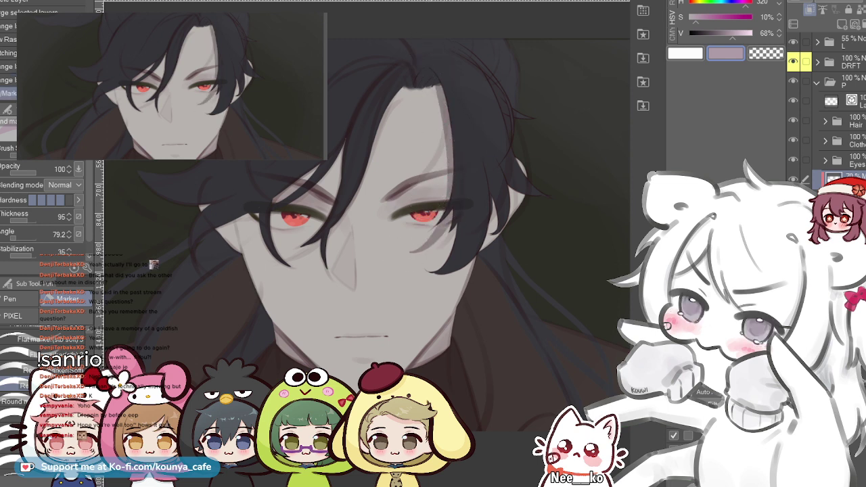
key(ctrl+z)
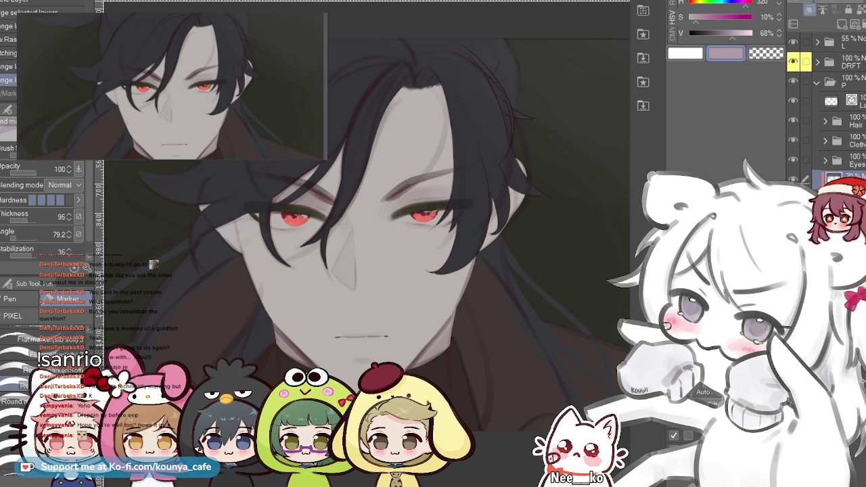
- Examine the right-hand eye up close with the skin layer hidden and shown, and check the contents of the Eyes folder
click(793, 198)
click(792, 199)
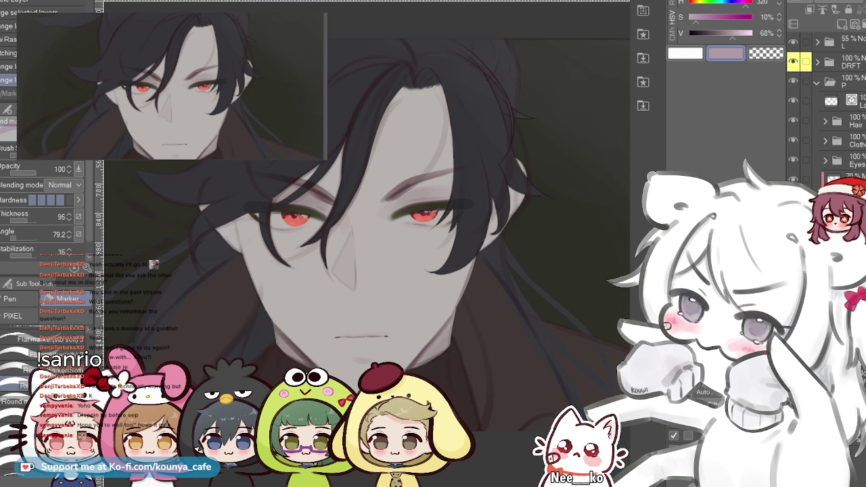
scroll(447, 207, up, 1)
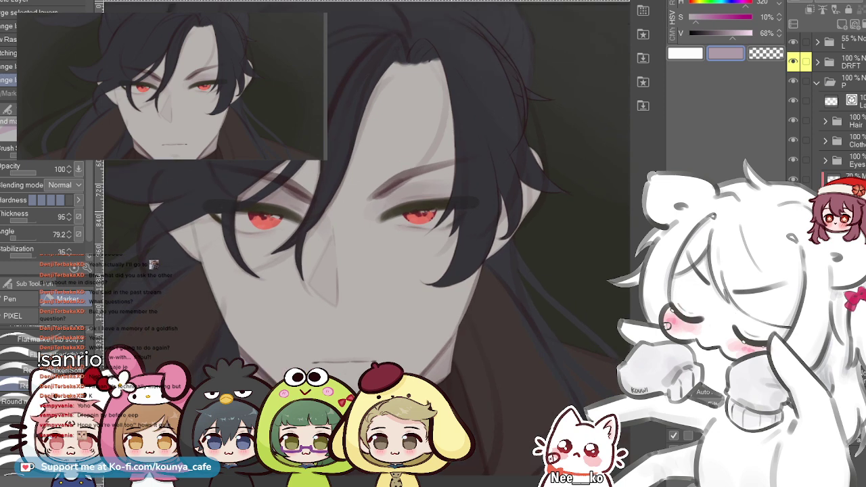
scroll(453, 211, up, 2)
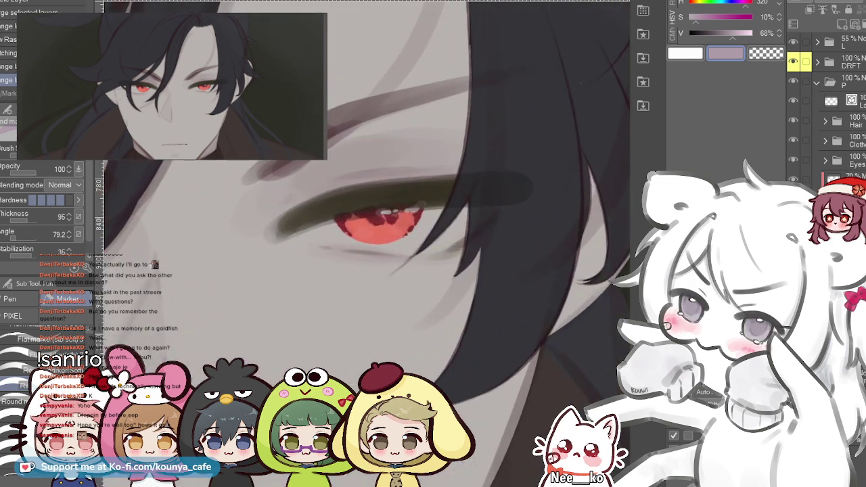
key(ctrl+z)
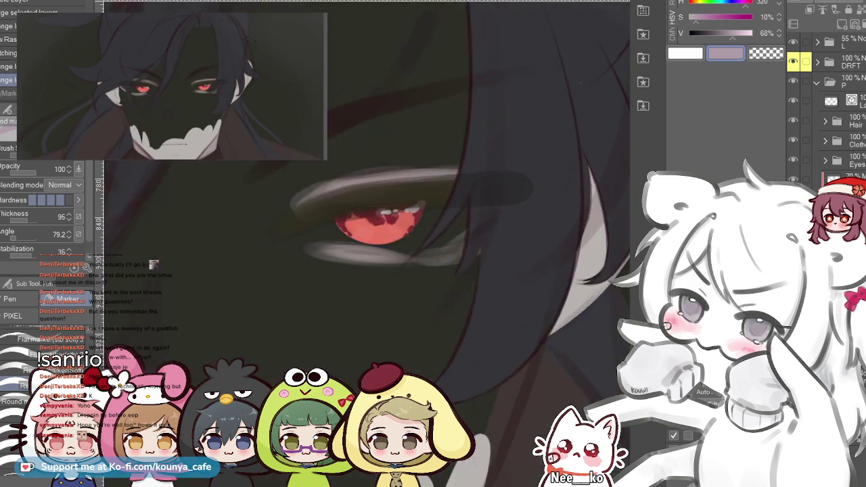
key(ctrl+z)
scroll(429, 225, up, 3)
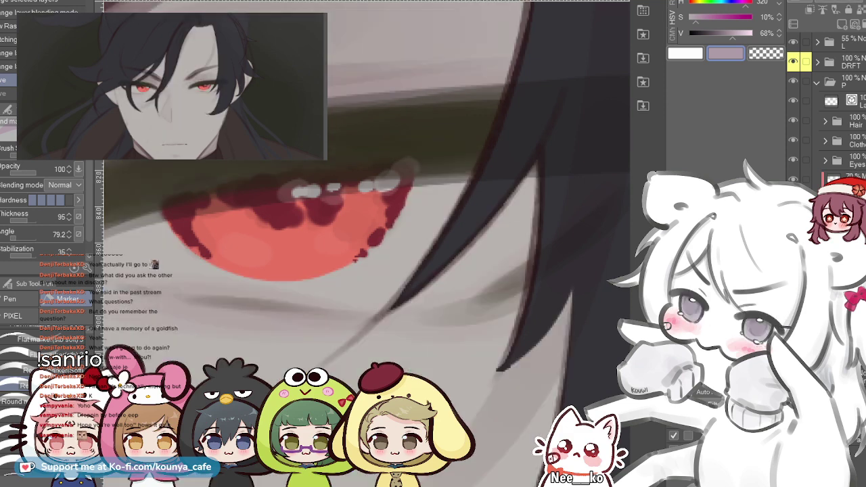
scroll(392, 250, down, 6)
mouse_move(400, 271)
mouse_down()
mouse_move(478, 219)
mouse_move(462, 226)
mouse_up()
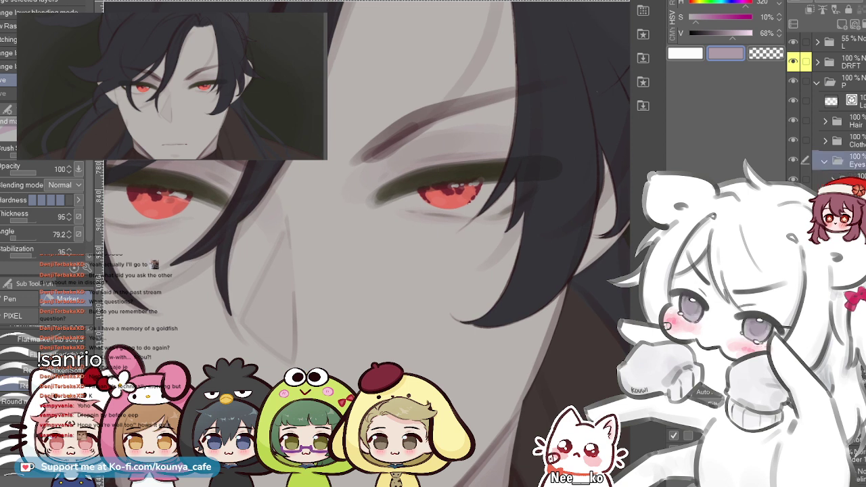
click(825, 161)
click(824, 160)
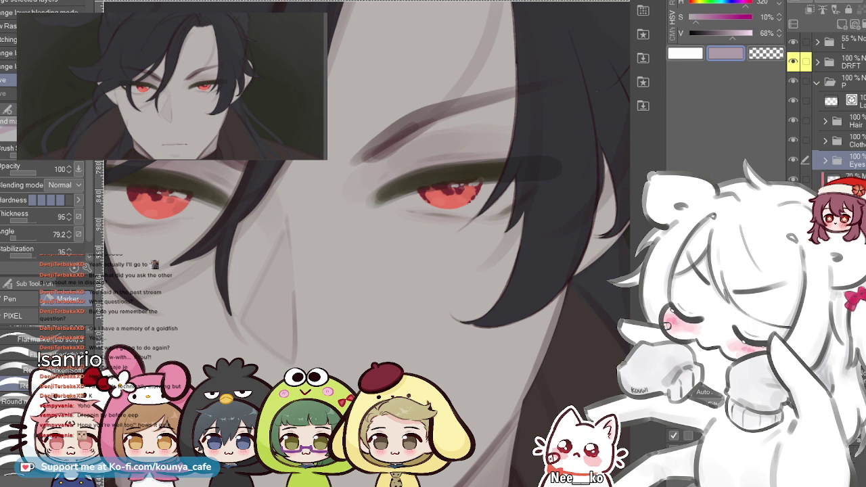
- Inspect the extent of the layer below the Eyes folder by loading its outline as a selection and toggling the skin layer's visibility
click(845, 198)
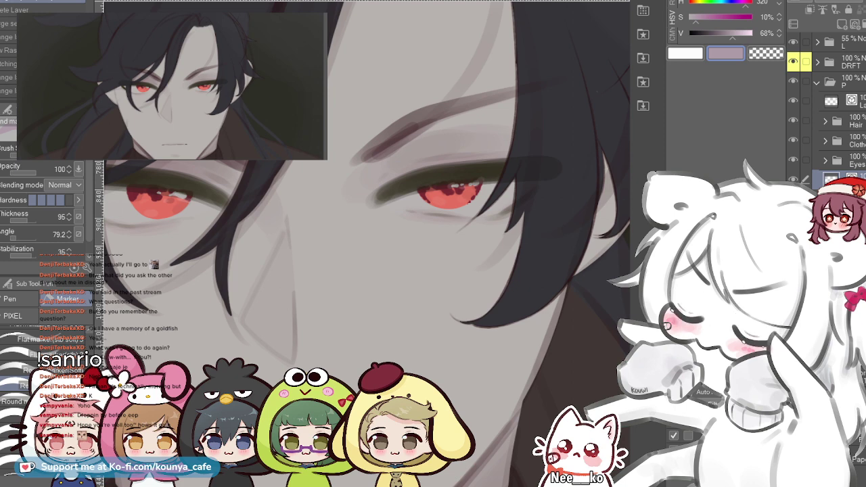
key(ctrl+a)
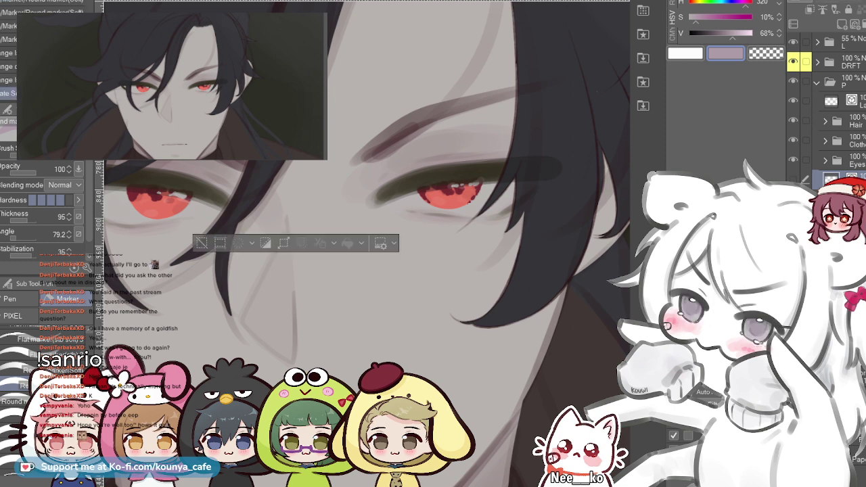
scroll(446, 274, down, 5)
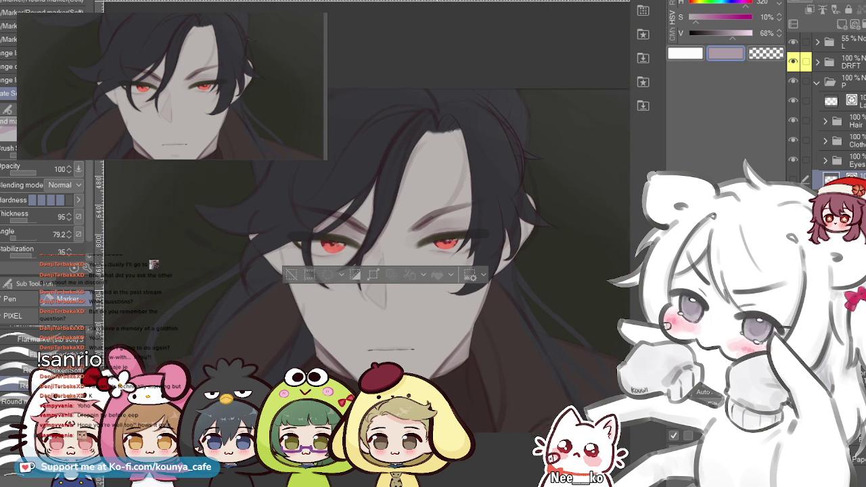
key(ctrl+d)
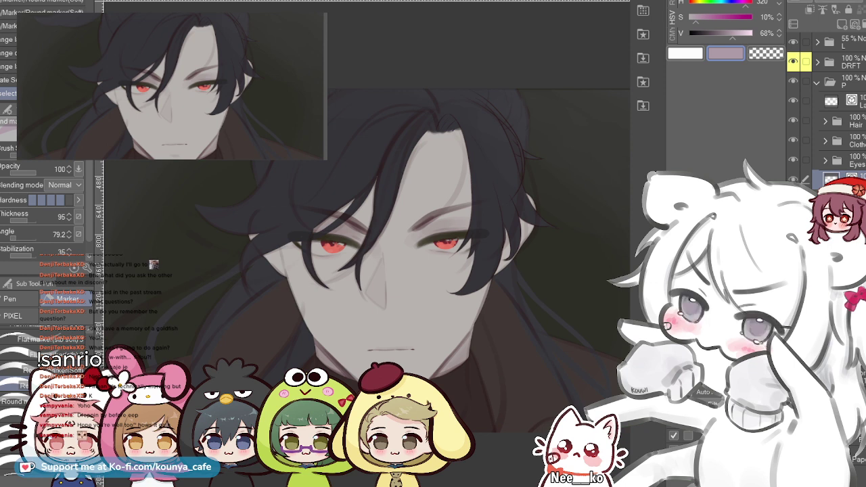
ctrl+click(830, 178)
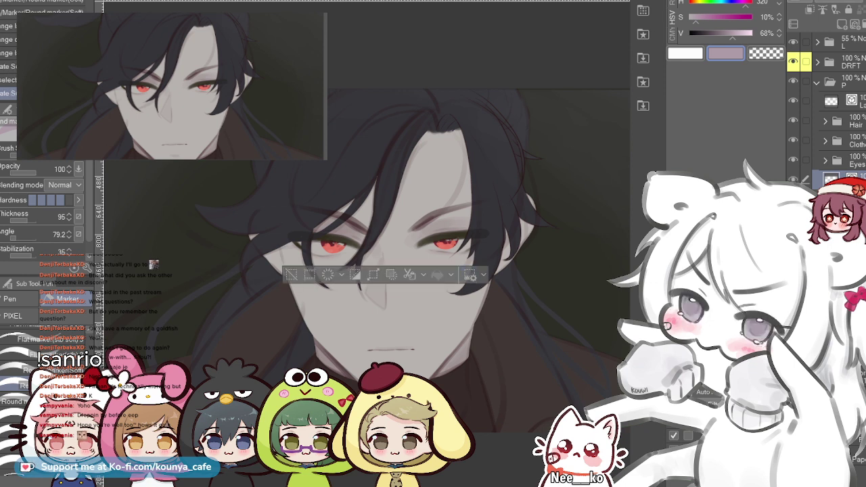
scroll(493, 248, up, 5)
scroll(582, 250, up, 1)
click(793, 199)
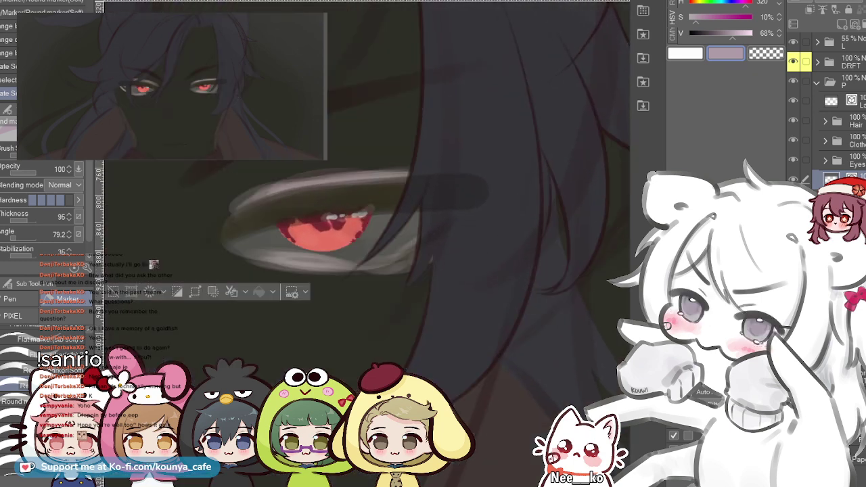
key(ctrl+z)
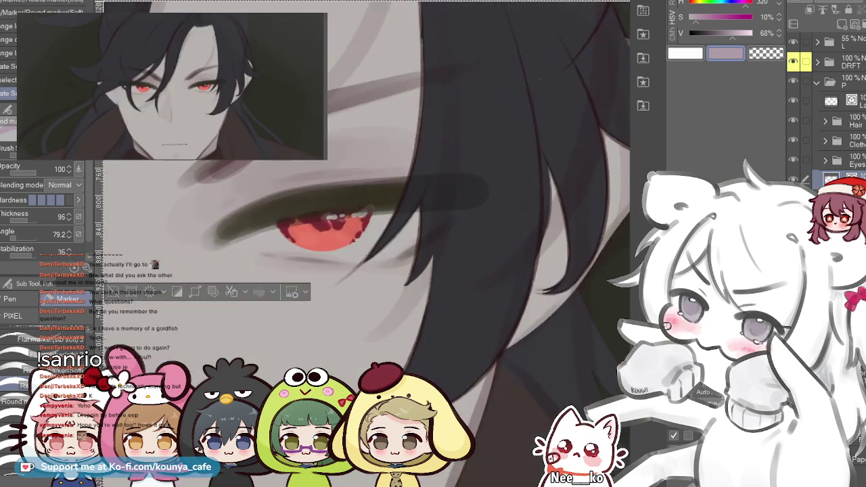
key(ctrl+d)
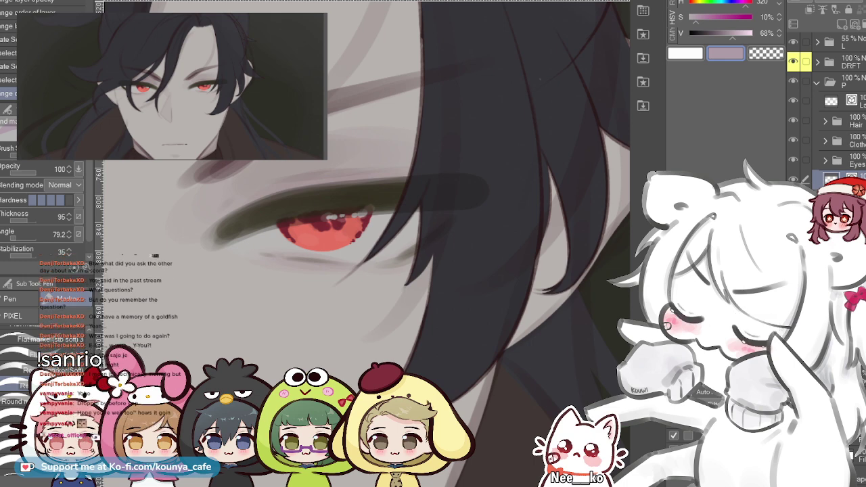
- Reorder and merge the layers below the Eyes folder, checking the eye whites with the skin layer hidden
click(793, 199)
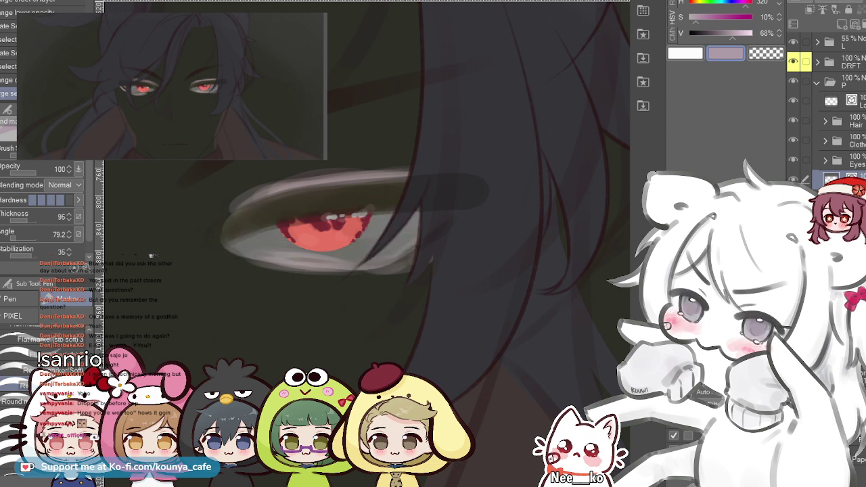
drag(839, 180, 839, 199)
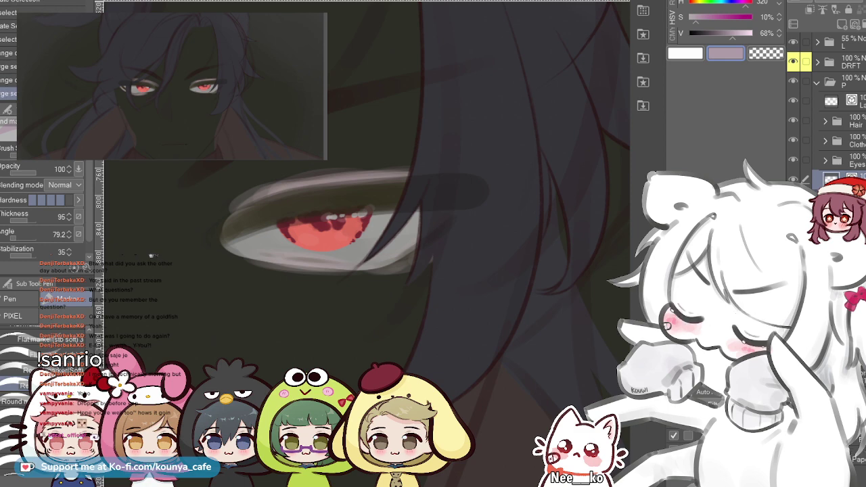
click(793, 200)
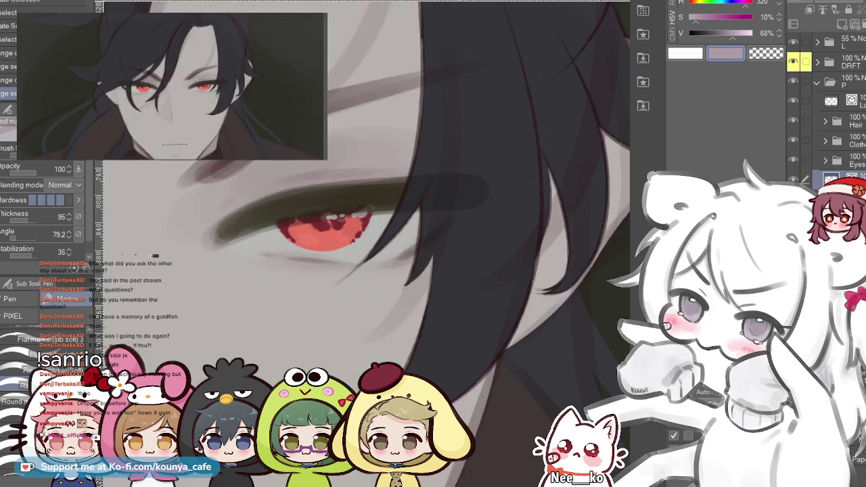
- Apply a Scale/Rotate transform to the selected layer spanning the face, keeping the scale at 100
scroll(446, 143, down, 3)
drag(449, 152, 536, 193)
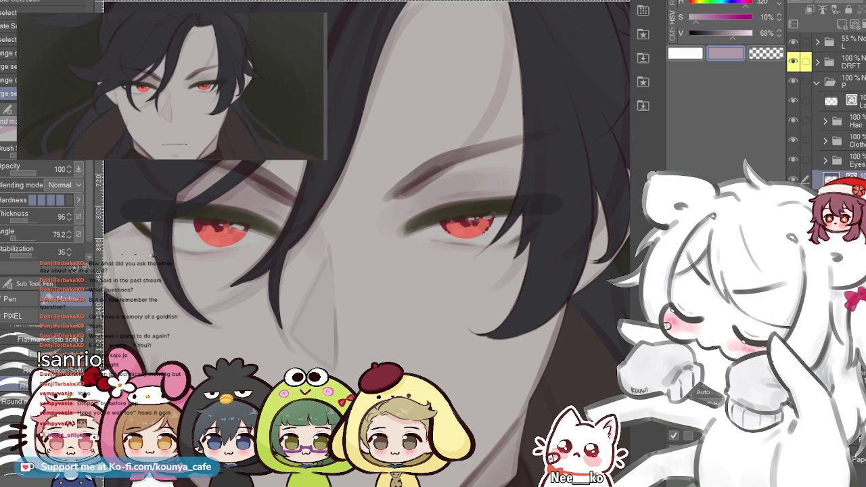
key(ctrl+t)
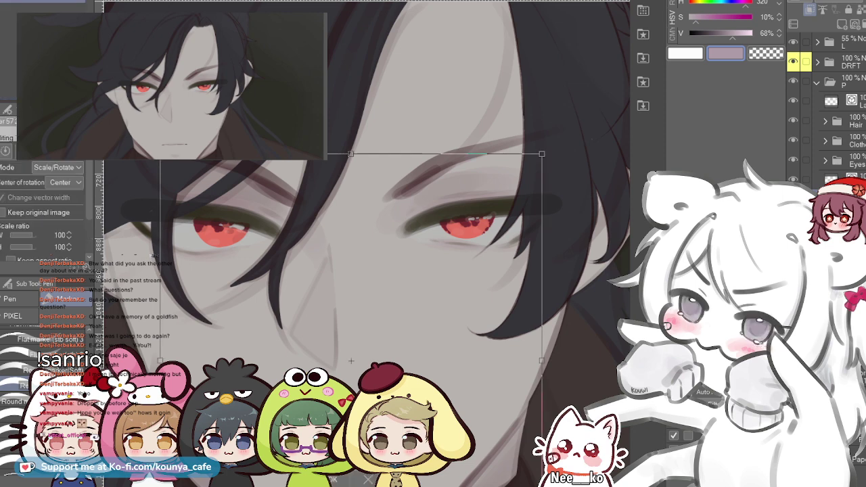
key(Return)
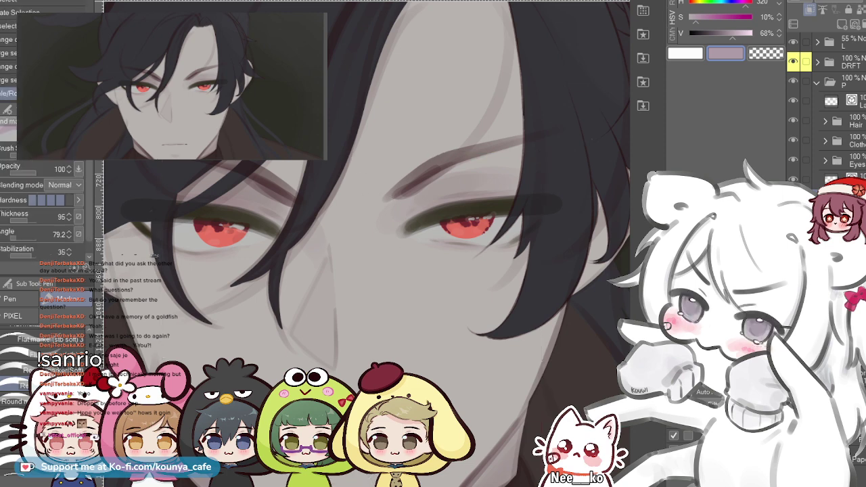
- Create a new raster layer and clip it to the layer beneath
scroll(358, 179, down, 2)
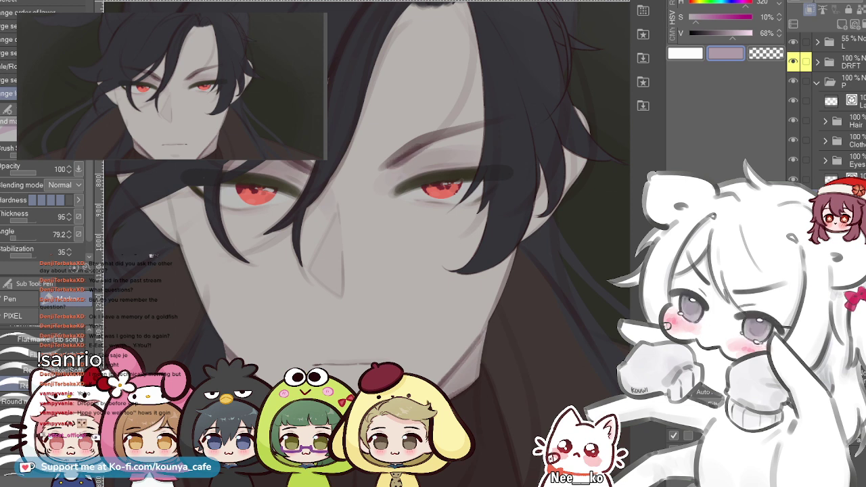
key(ctrl+shift+n)
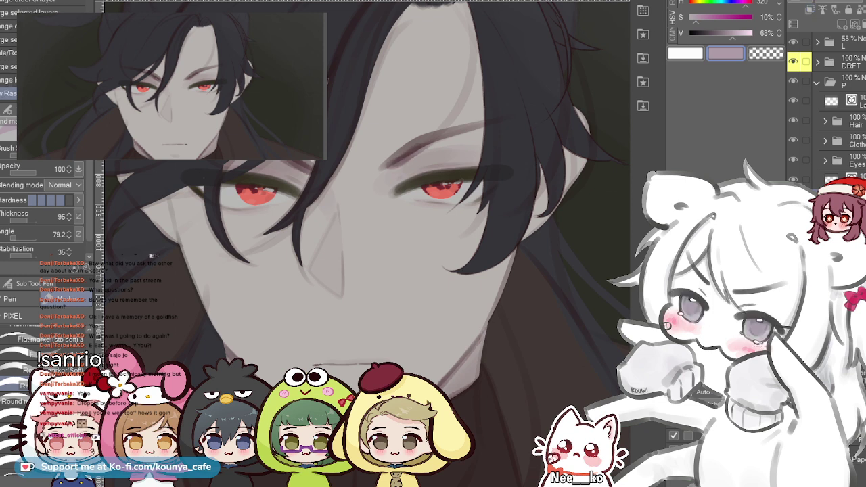
key(ctrl+alt+g)
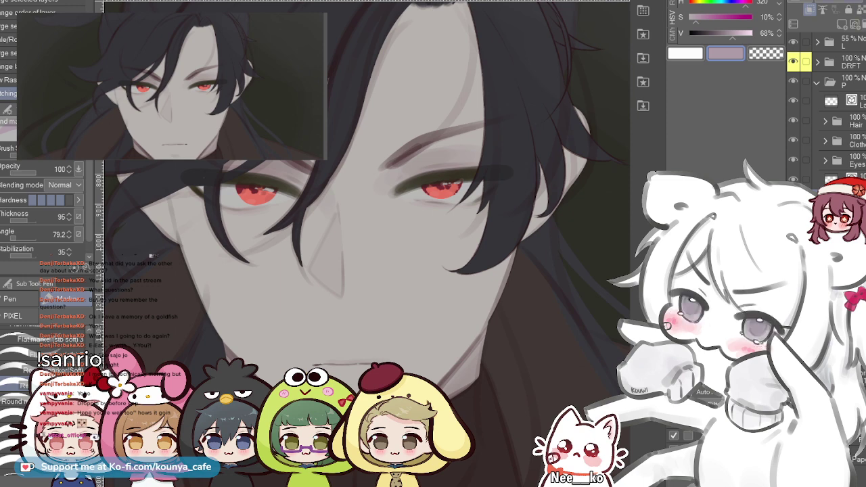
- Paint a thin mauve hair shadow on the forehead along the long bang on the viewer's right, retrying the stroke
drag(446, 79, 433, 118)
mouse_move(454, 40)
mouse_down()
mouse_move(447, 270)
mouse_move(421, 279)
mouse_up()
key(ctrl+z)
mouse_move(447, 50)
mouse_down()
mouse_move(467, 206)
mouse_move(459, 236)
mouse_up()
key(ctrl+z)
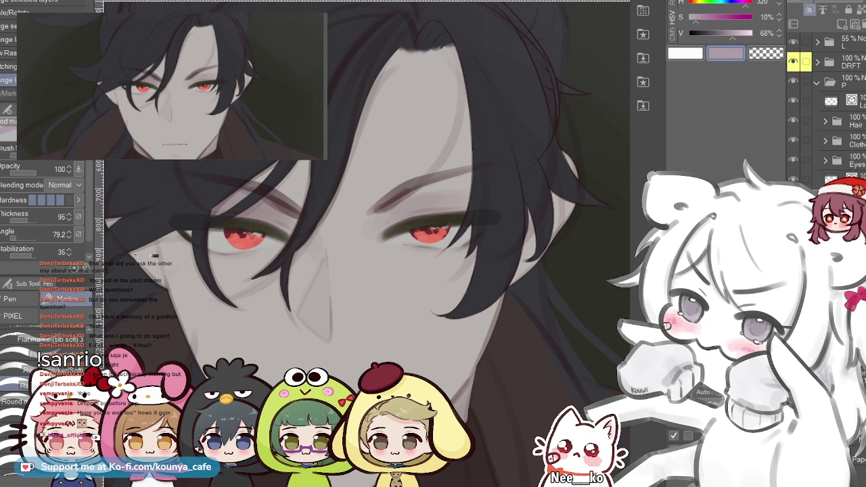
drag(436, 28, 431, 281)
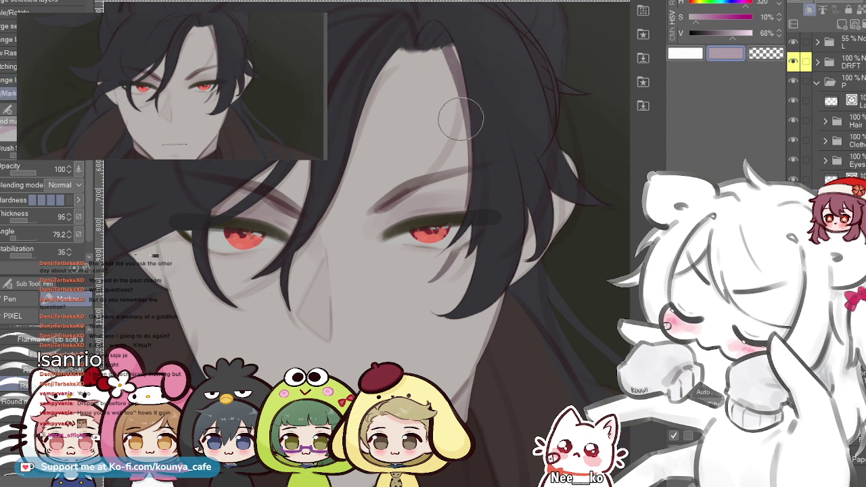
key(ctrl+z)
key(ctrl+z)
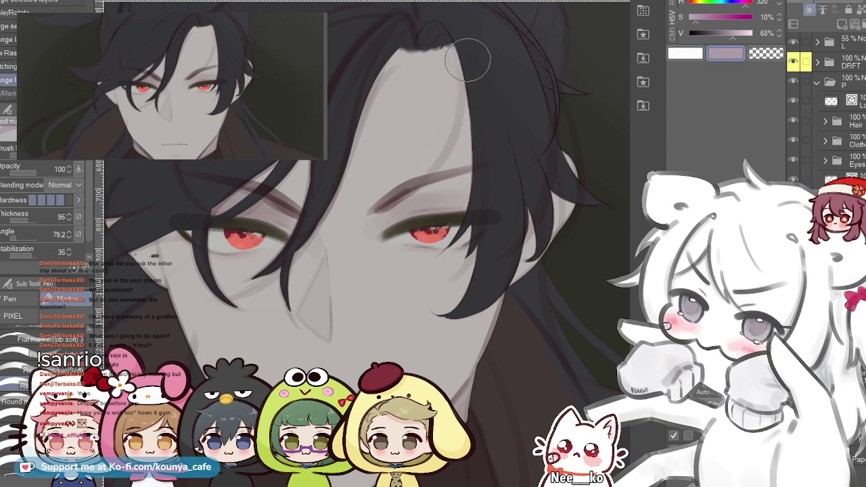
key(ctrl+y)
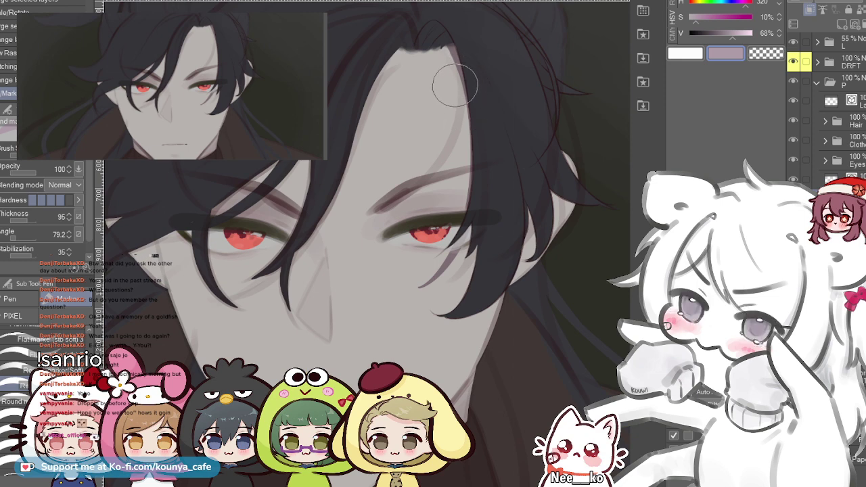
- Paint tapered mauve shadow strands beneath the hair tips below the eye on the viewer's right, undoing a misplaced stroke
scroll(365, 243, up, 3)
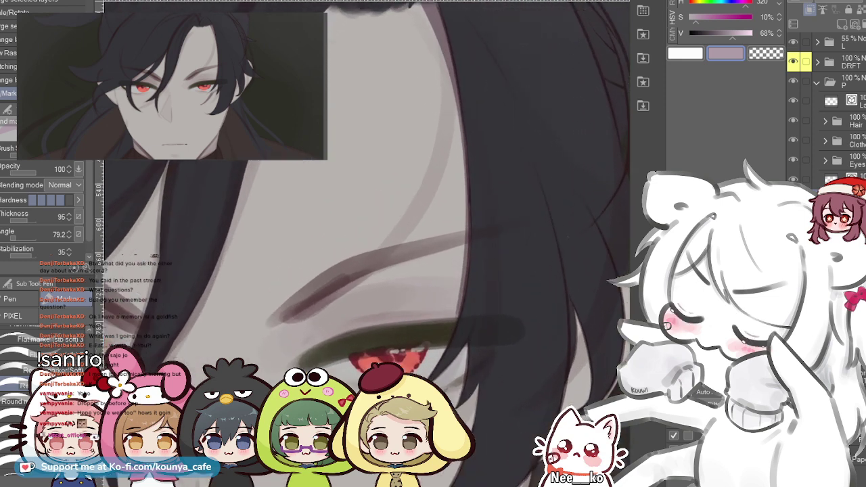
scroll(366, 244, down, 3)
scroll(365, 243, up, 2)
scroll(365, 243, up, 1)
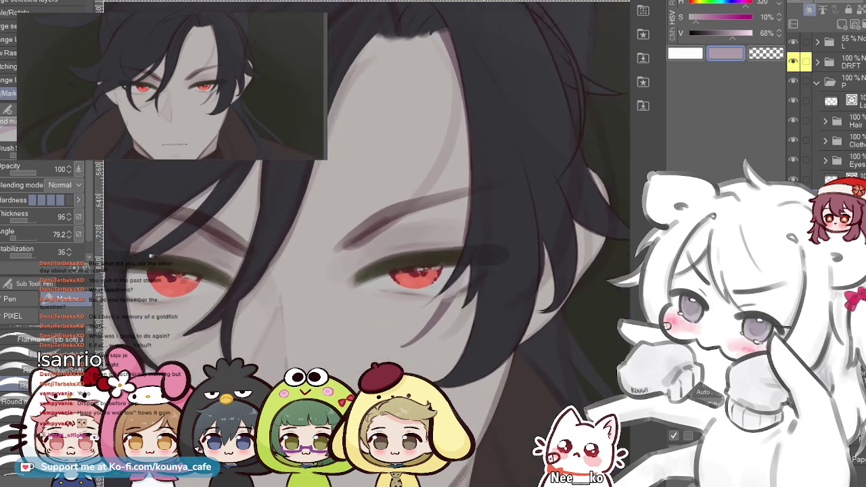
scroll(365, 244, down, 1)
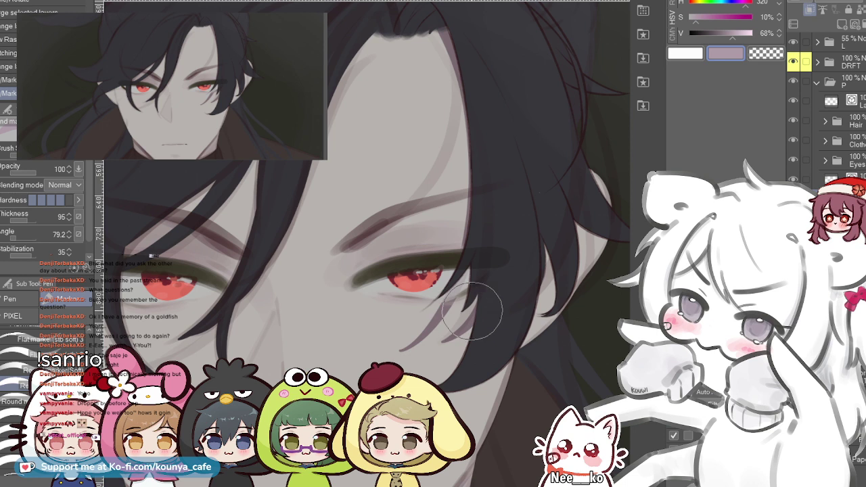
key(ctrl+z)
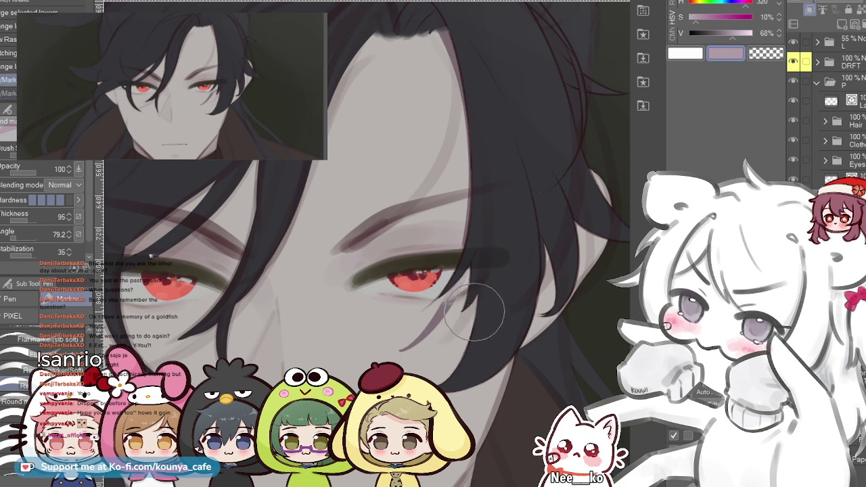
scroll(478, 324, up, 2)
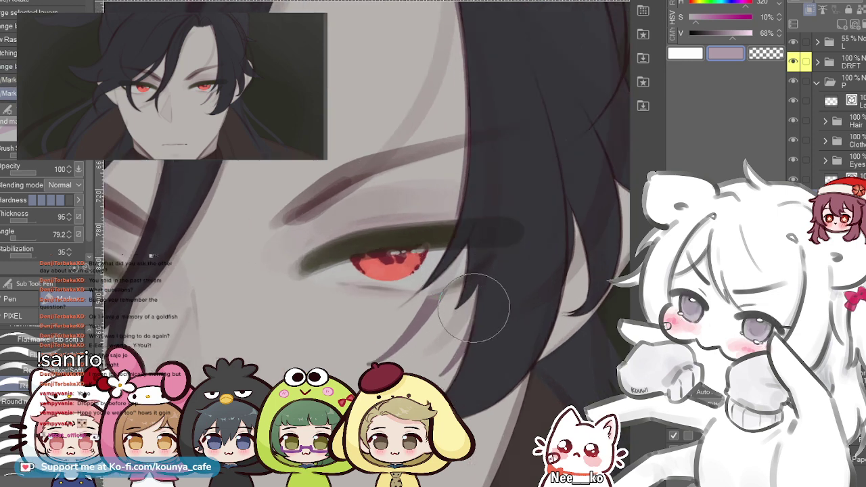
scroll(459, 308, up, 2)
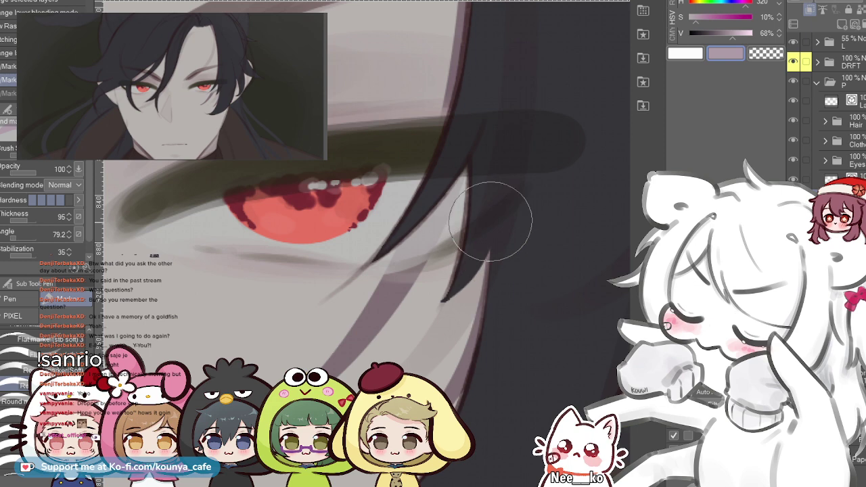
scroll(481, 238, down, 3)
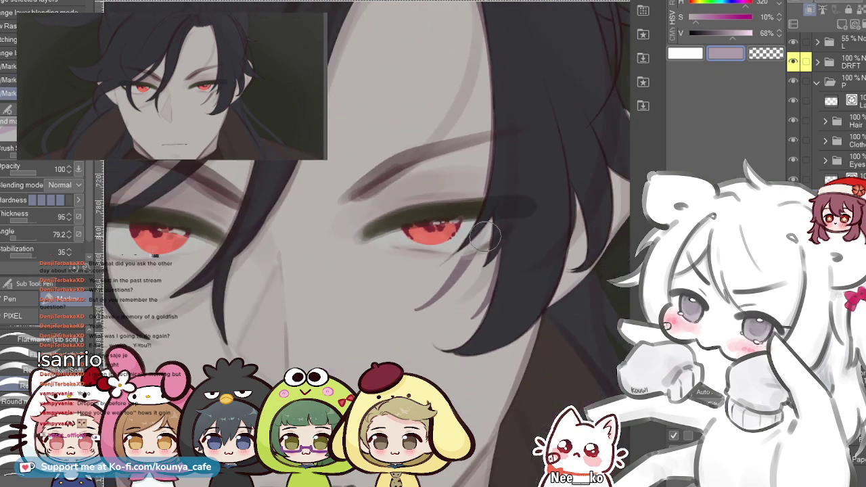
scroll(495, 253, up, 3)
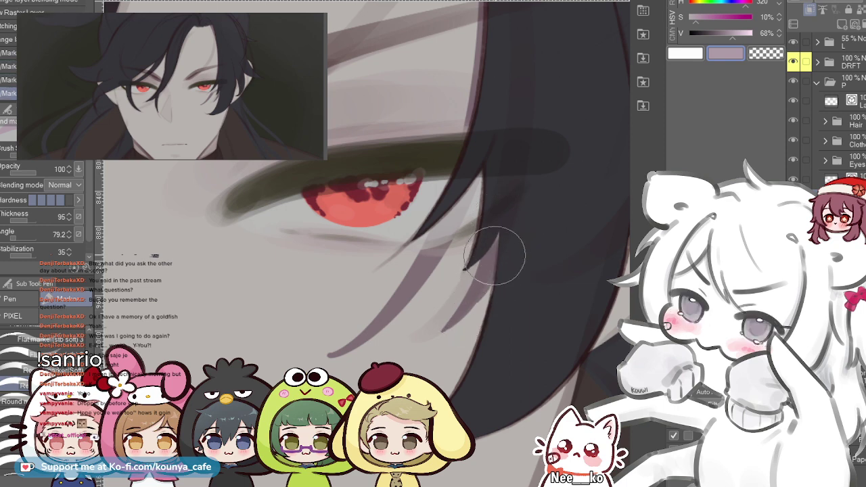
scroll(490, 271, down, 3)
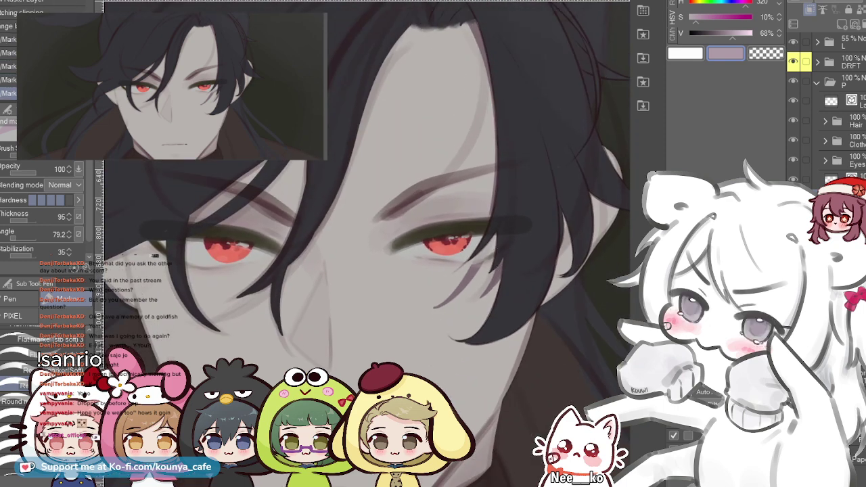
- Shade the ear on the viewer's right in mauve where the side hair overlaps it, undoing unwanted strokes
scroll(518, 276, down, 2)
scroll(508, 257, up, 1)
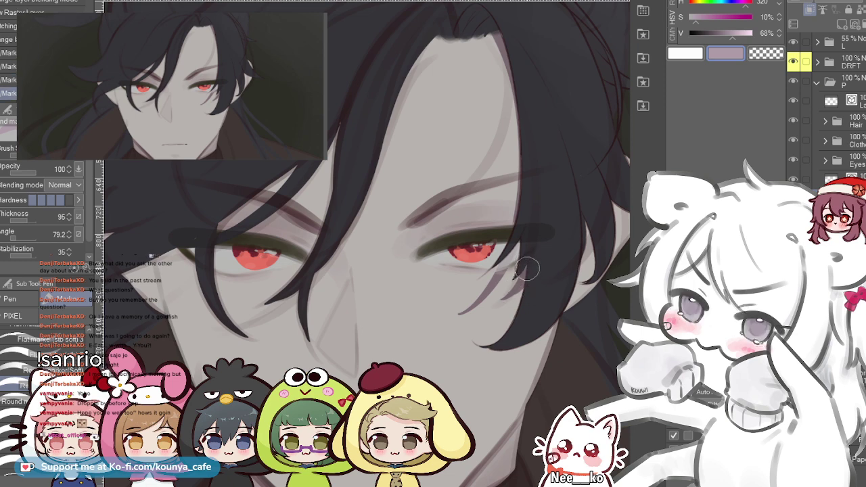
scroll(495, 259, down, 2)
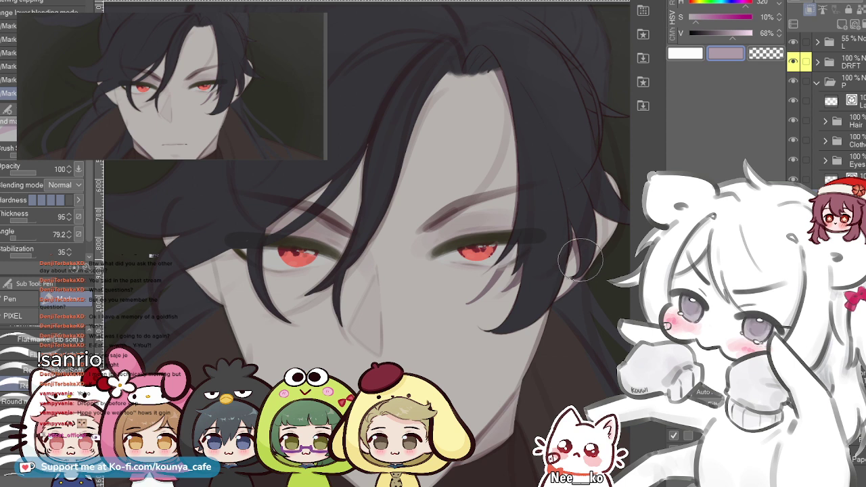
key(ctrl+z)
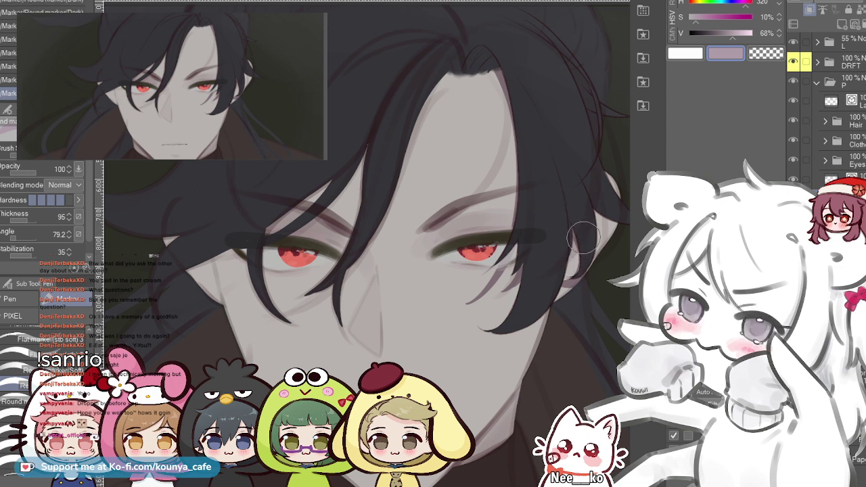
key(ctrl+z)
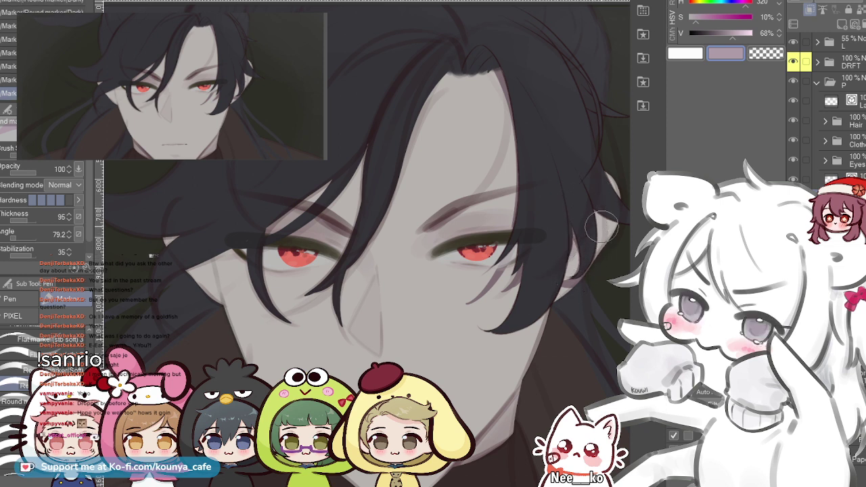
key(period)
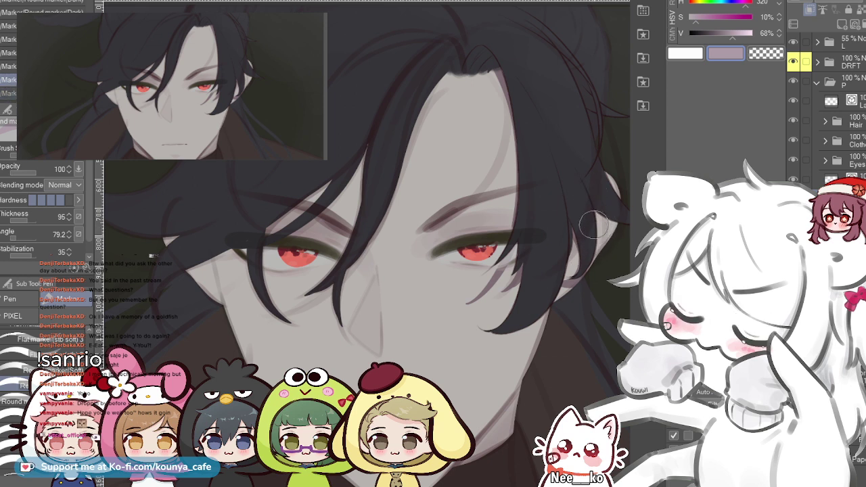
key(period)
key(comma)
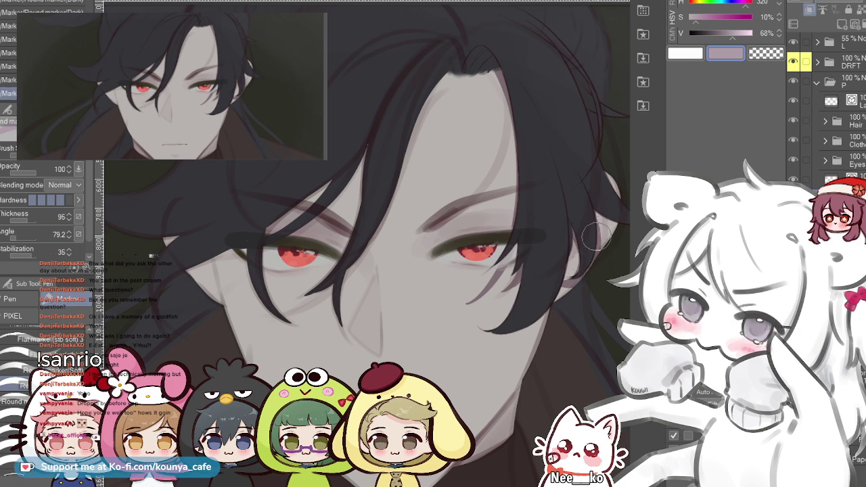
mouse_move(598, 210)
mouse_down()
mouse_move(546, 219)
mouse_move(561, 225)
mouse_up()
key(ctrl+z)
key(ctrl+z)
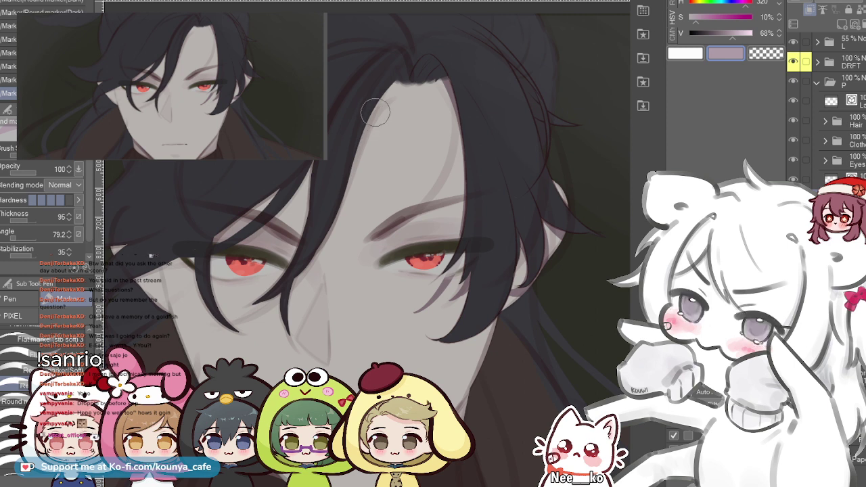
- Outline the central bang's cast shadow in mauve, curving from the hairline down the forehead to beside the nose bridge
drag(339, 201, 356, 273)
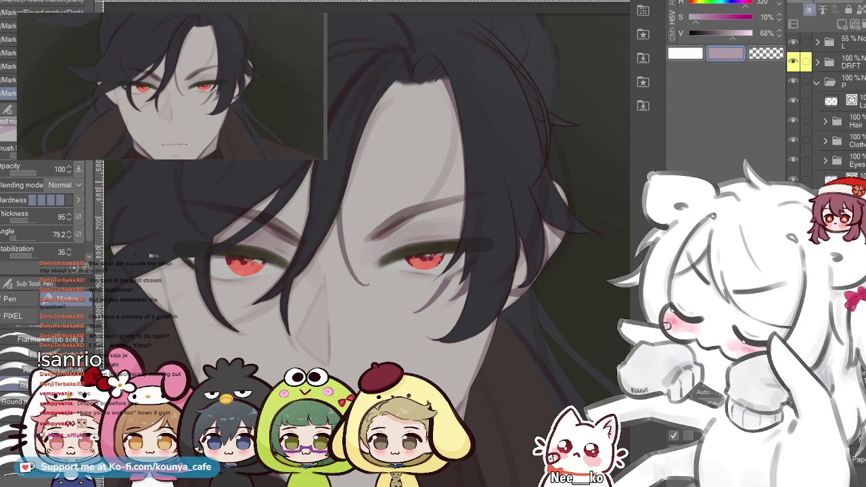
key(ctrl+z)
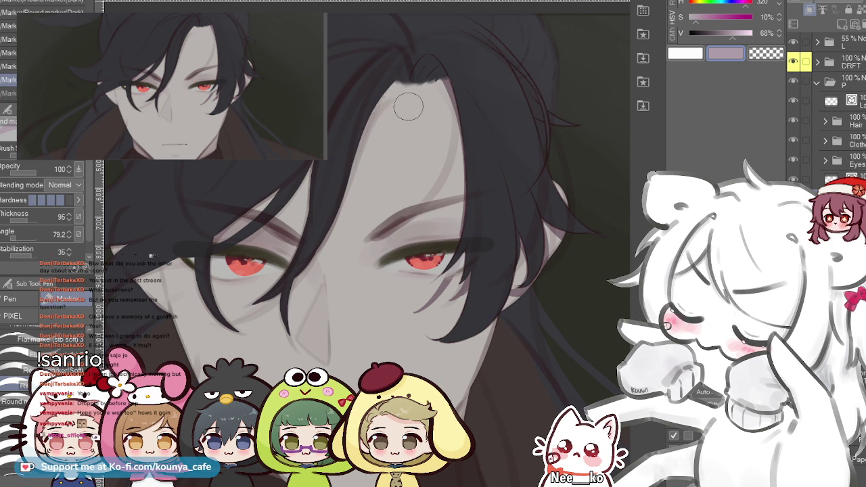
key(ctrl+z)
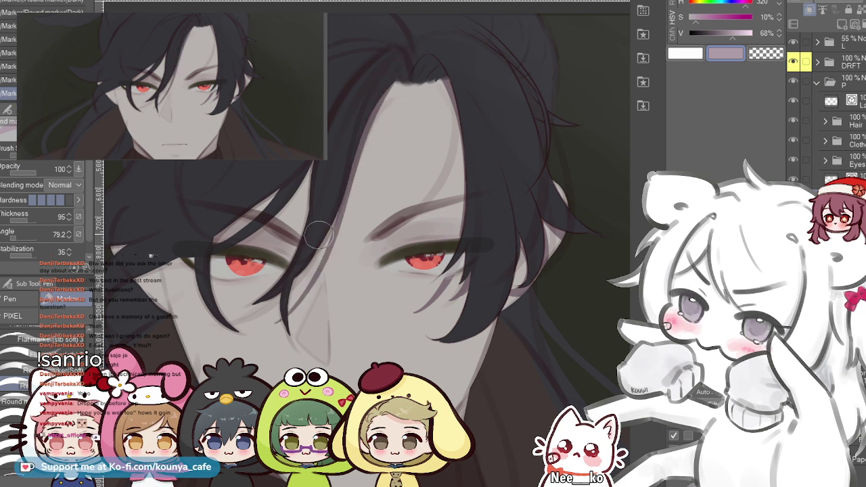
key(ctrl+z)
drag(398, 74, 294, 303)
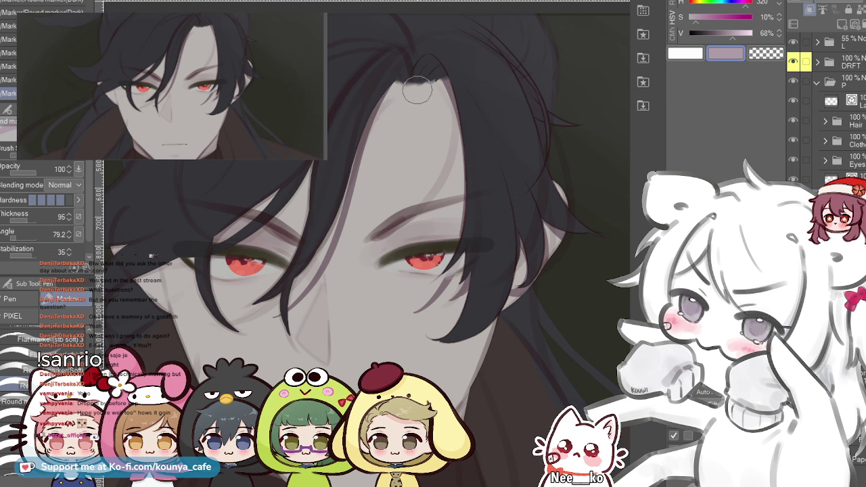
key(ctrl+z)
drag(396, 67, 289, 319)
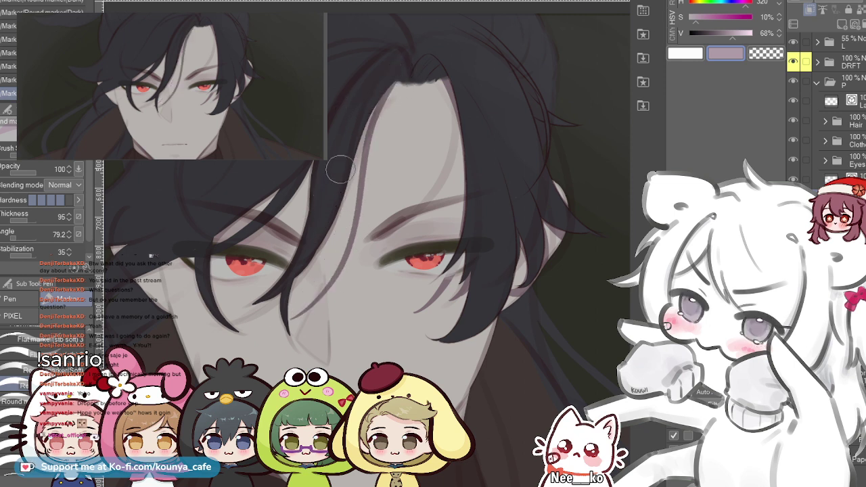
key(ctrl+z)
key(ctrl+y)
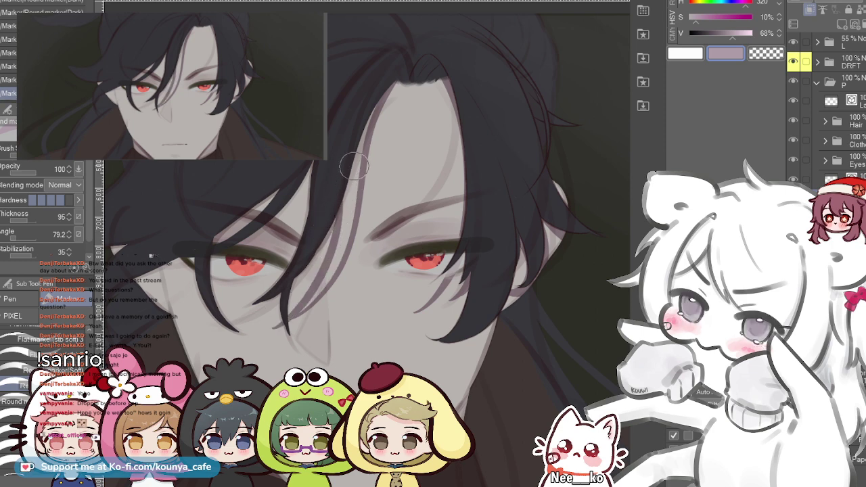
- Fill the outlined shadow beside the central bang with mauve, referring only to the editing layer
scroll(353, 160, up, 3)
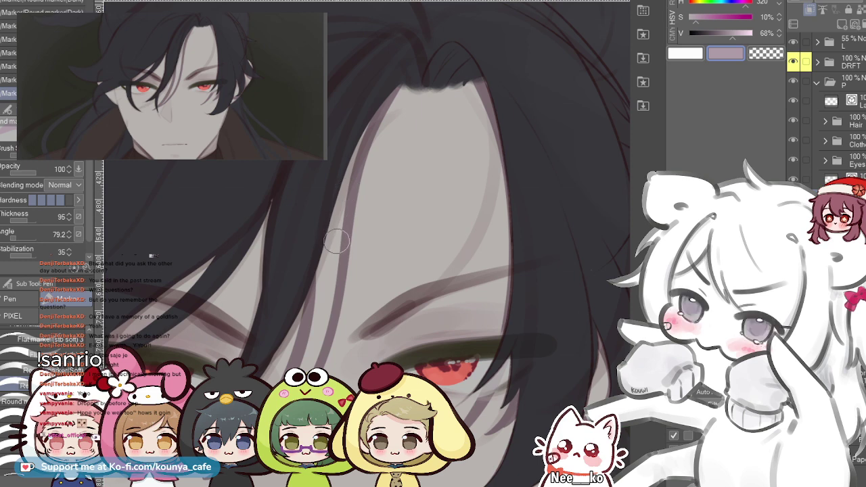
key(g)
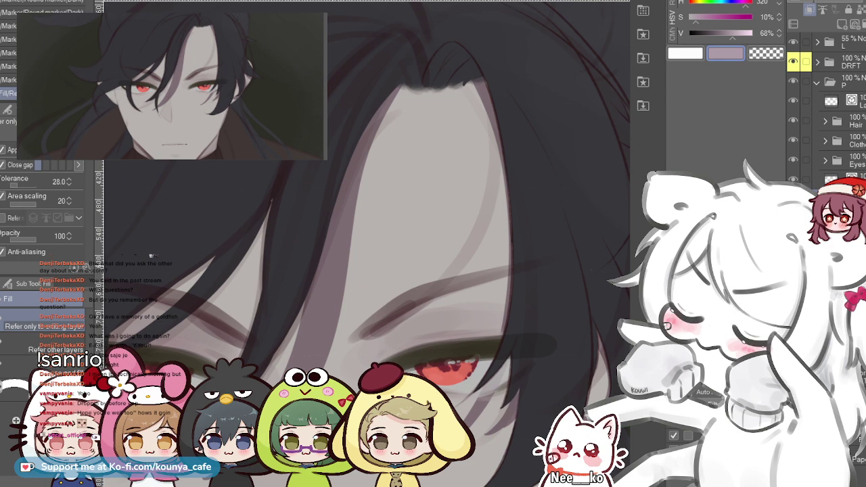
key(p)
- Extend the central bang's mauve shadow into tapered tips beside the nose bridge, undoing misplaced strokes
scroll(339, 162, down, 5)
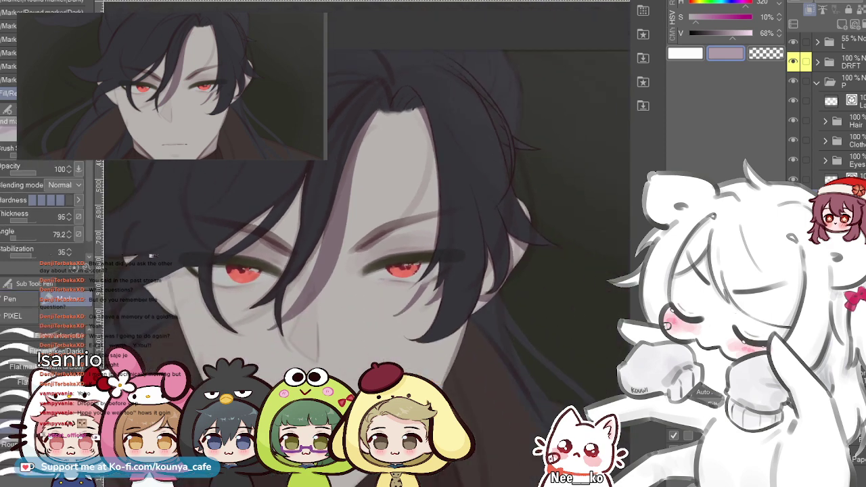
scroll(342, 170, up, 2)
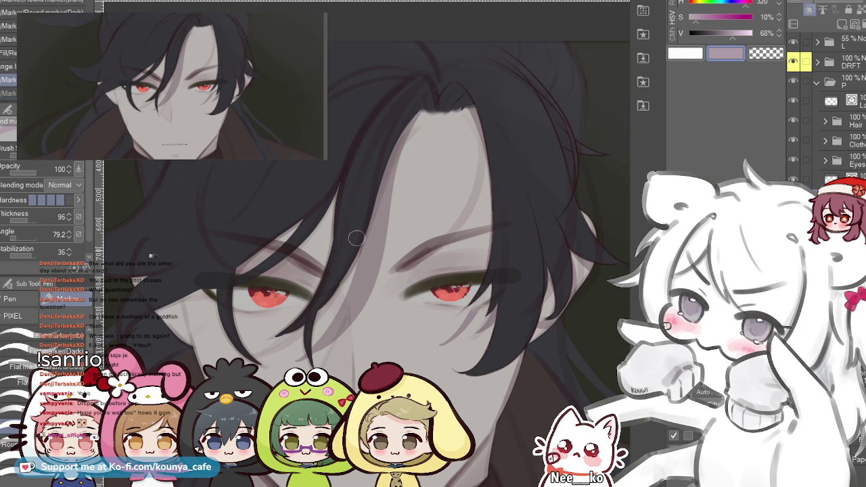
scroll(372, 241, up, 2)
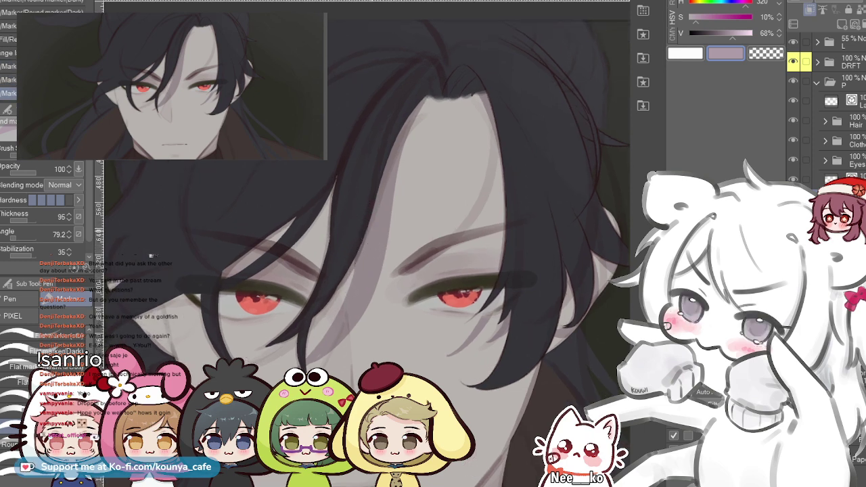
drag(360, 262, 383, 232)
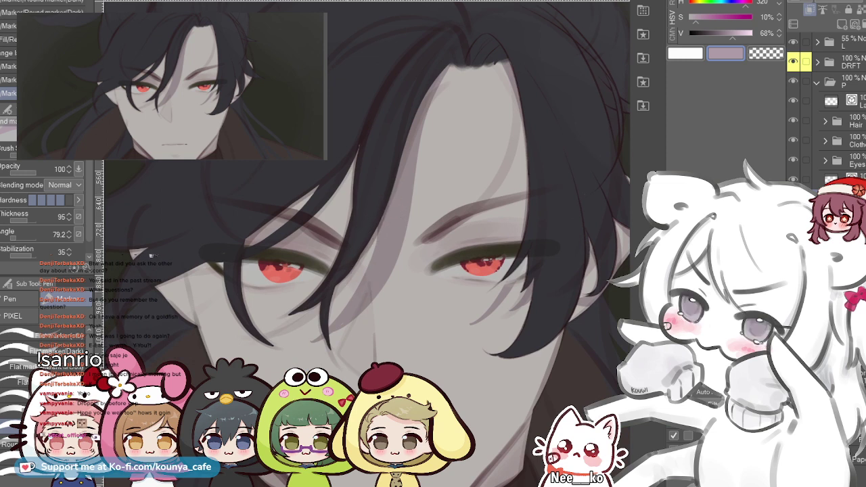
scroll(354, 266, down, 1)
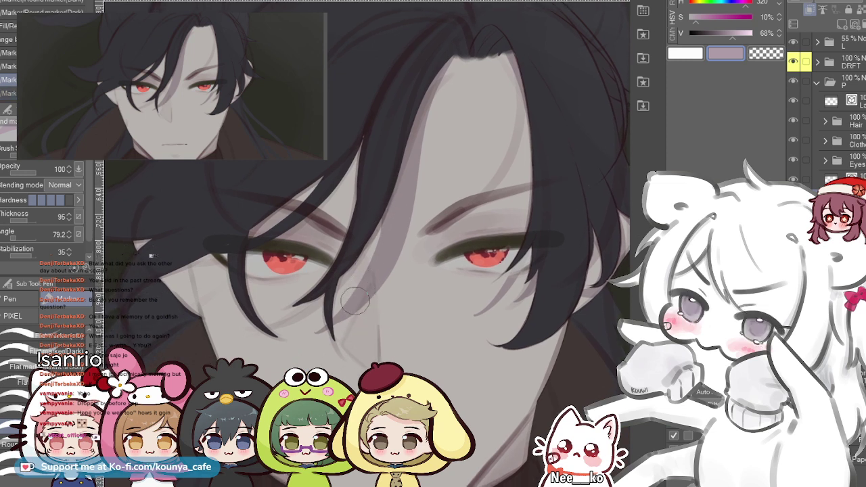
key(ctrl+z)
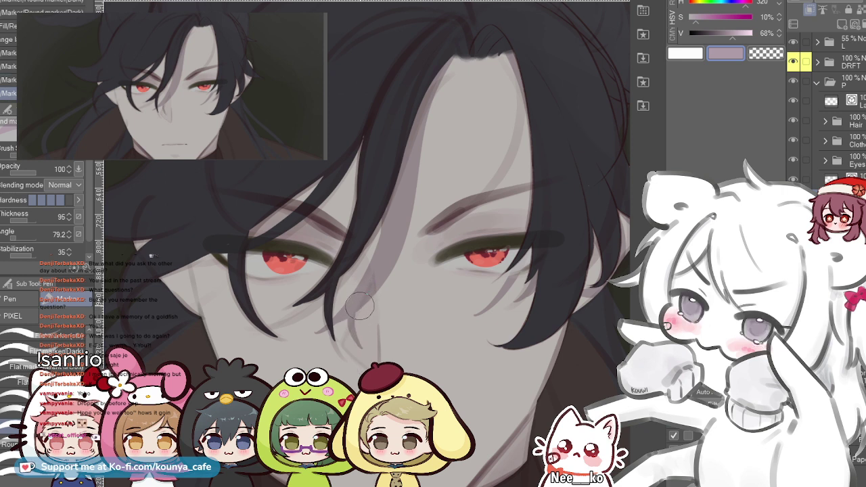
key(ctrl+z)
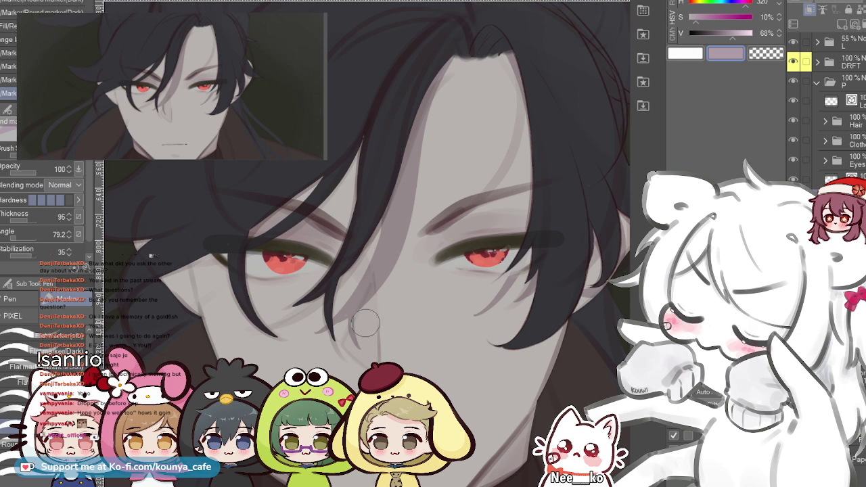
scroll(363, 327, up, 2)
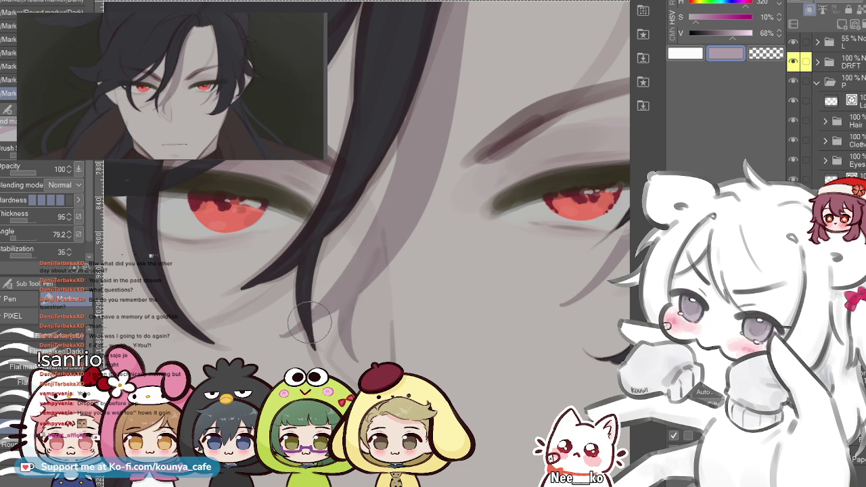
scroll(341, 295, down, 3)
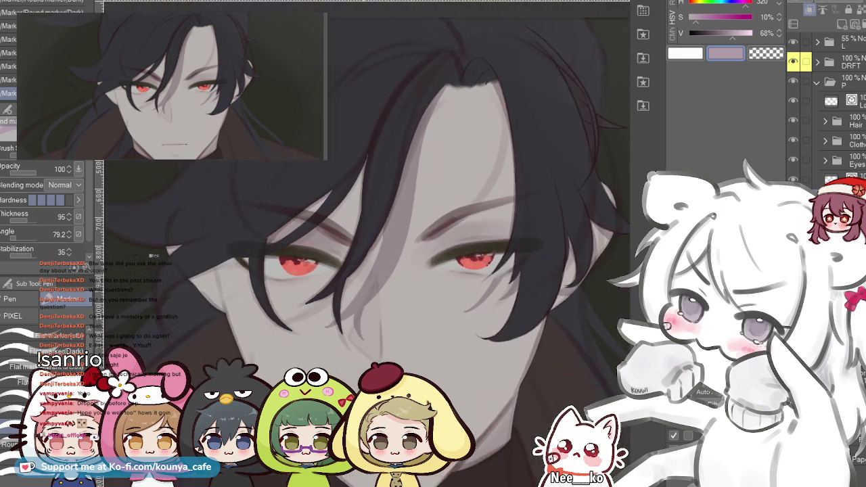
scroll(372, 221, up, 2)
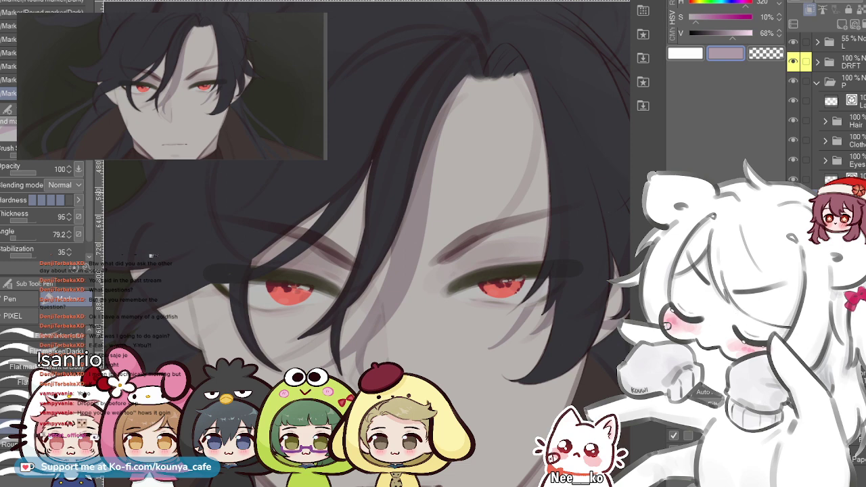
scroll(373, 177, down, 1)
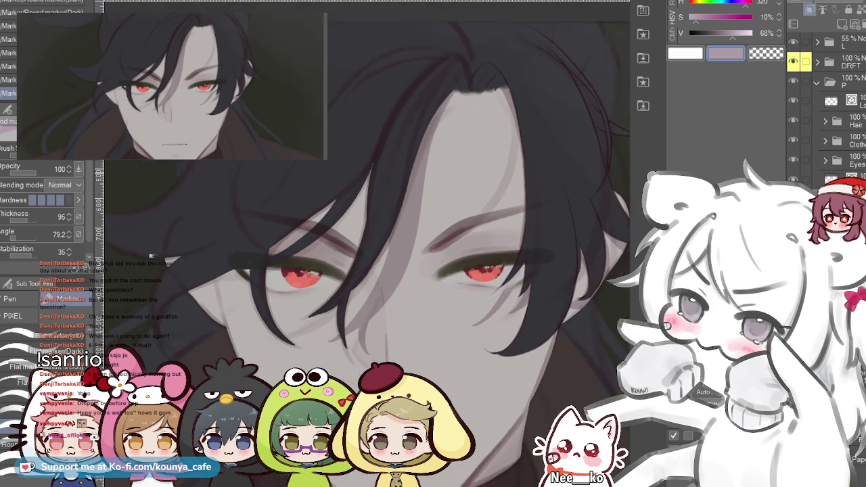
- Try to paint a mauve shadow from the parting between the bangs across the inner eyebrow on the viewer's left
drag(361, 189, 326, 245)
key(ctrl+z)
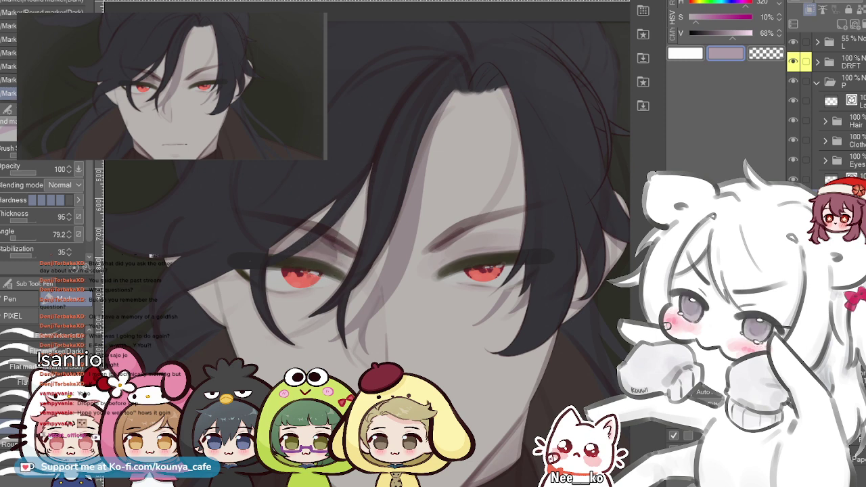
scroll(316, 259, up, 2)
key(ctrl+z)
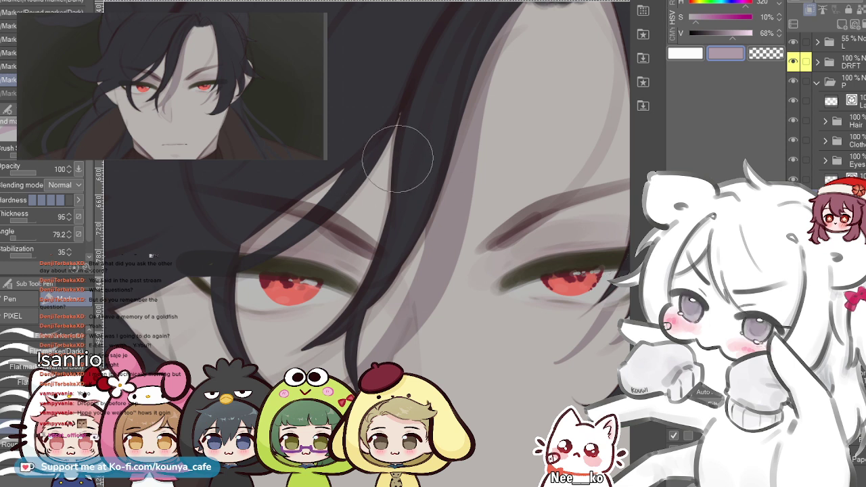
drag(392, 107, 340, 232)
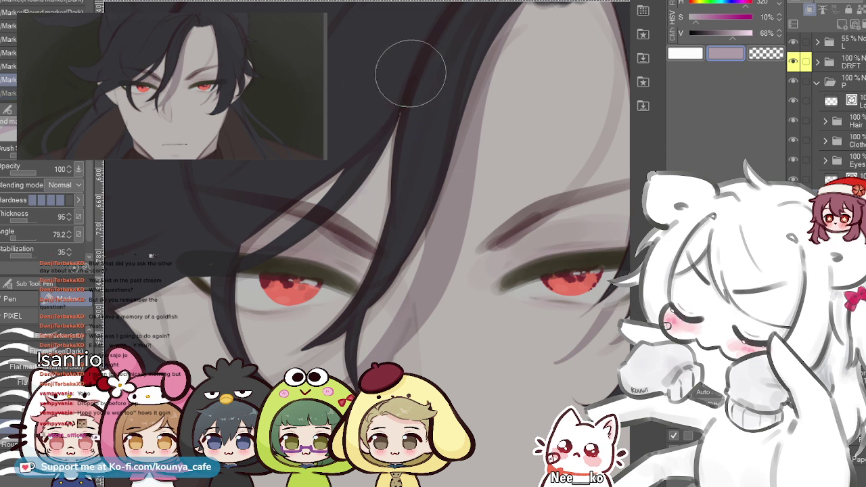
key(comma)
key(period)
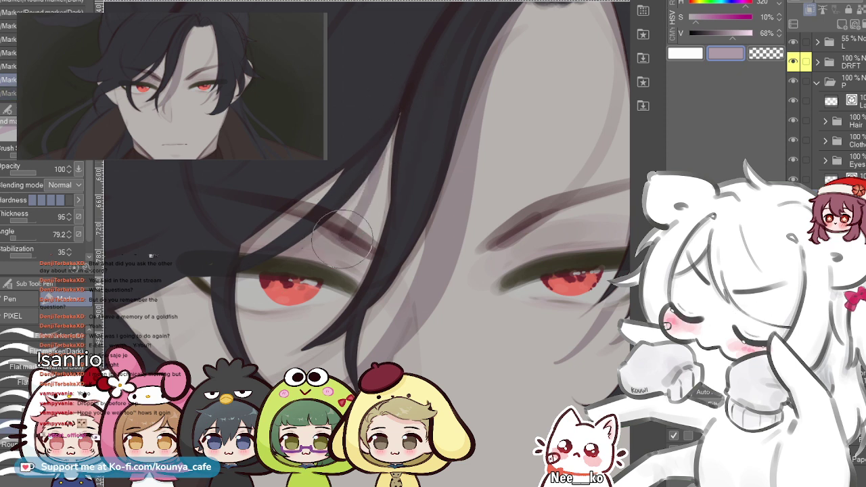
key(comma)
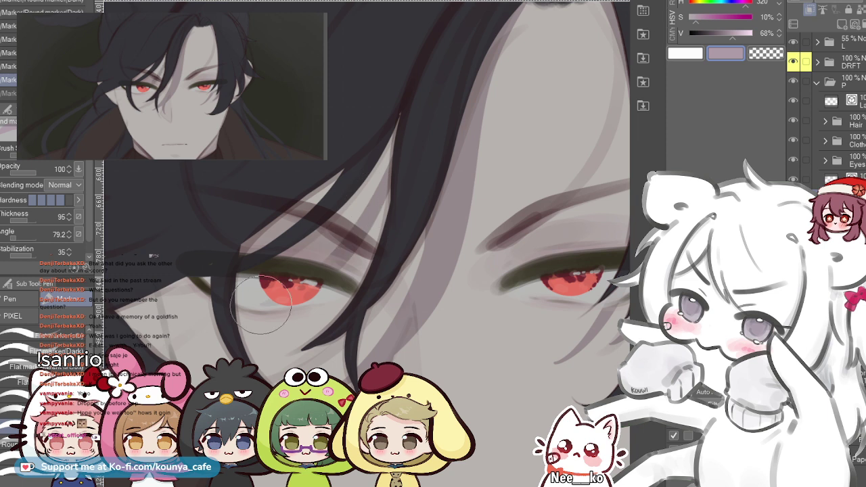
key(ctrl+z)
drag(400, 100, 298, 248)
key(ctrl+z)
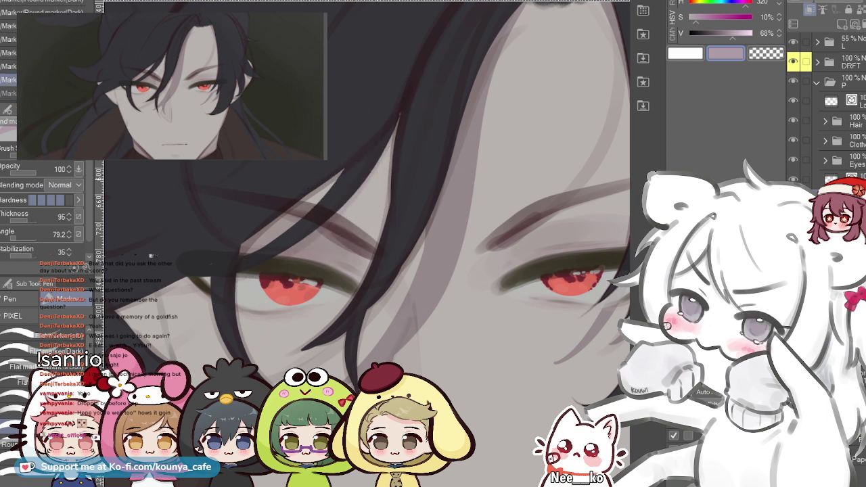
- Paint and trim a narrow mauve shadow in the forehead gap between the bangs, above the inner eyebrow on the viewer's left
key(period)
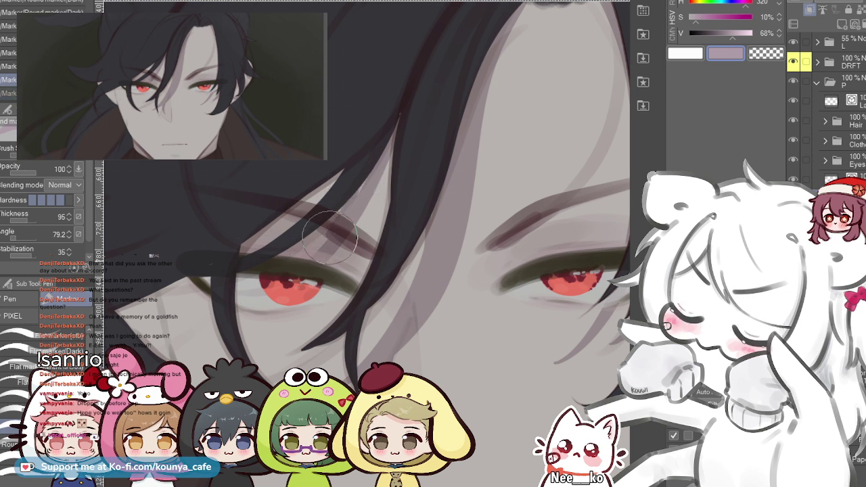
key(comma)
key(comma)
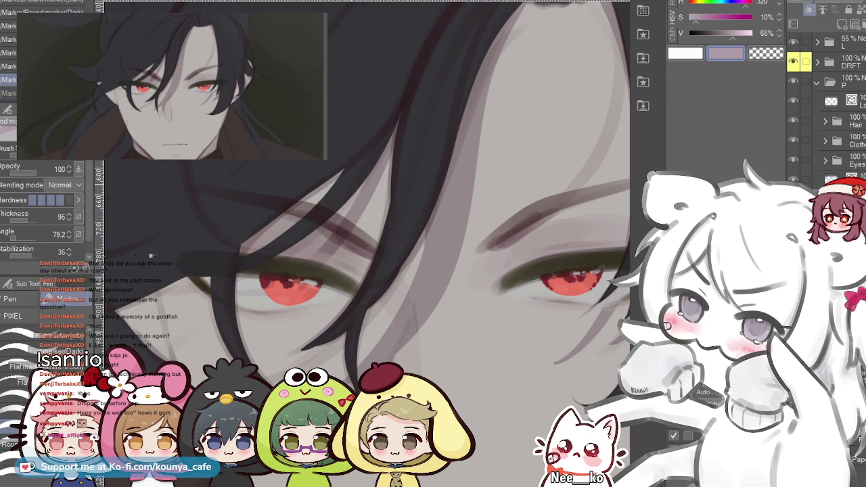
key(period)
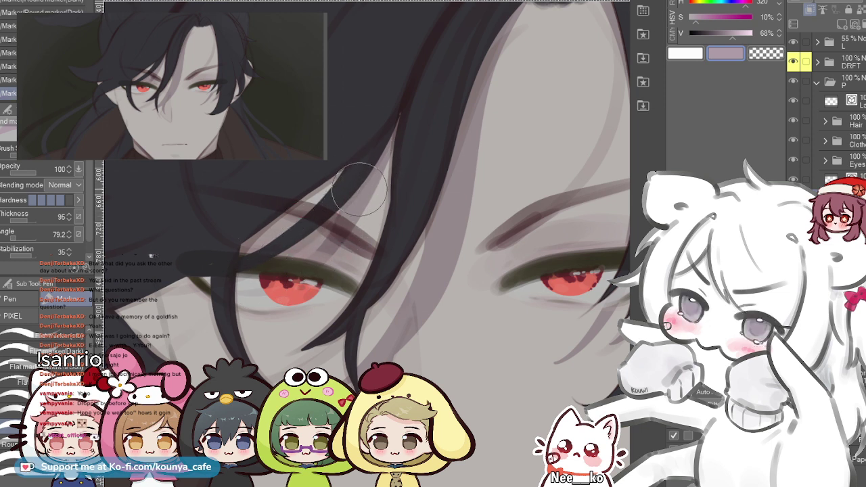
key(period)
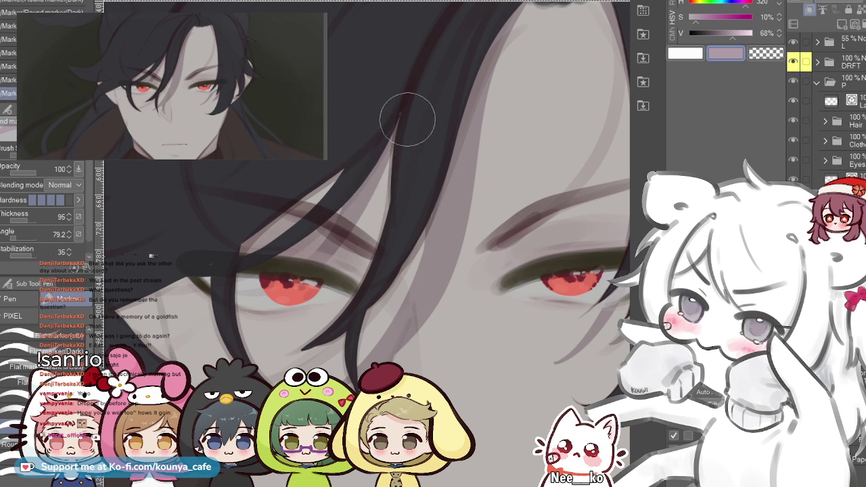
key(period)
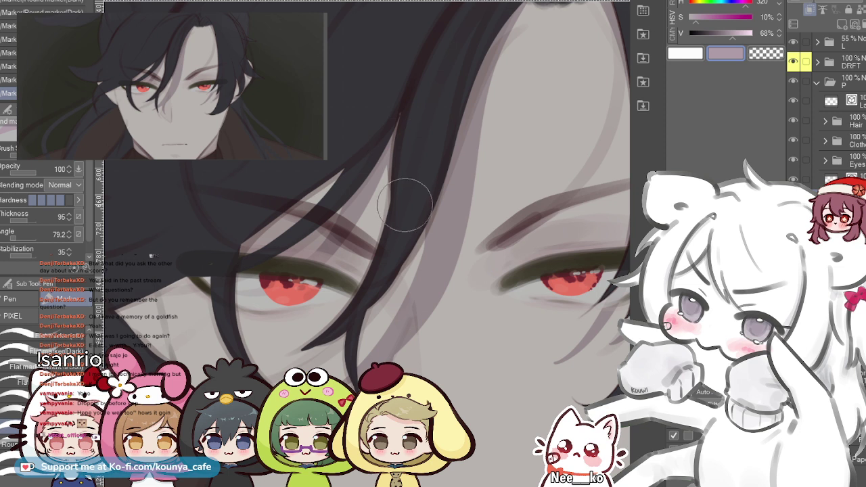
key(comma)
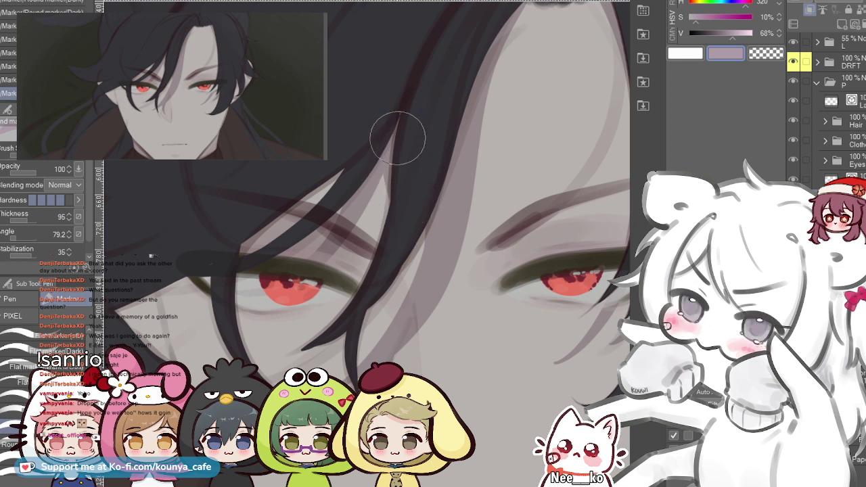
- Add tapered mauve shadow strands beneath the hair tips below the eye on the viewer's left
scroll(398, 137, down, 2)
scroll(427, 145, up, 2)
key(comma)
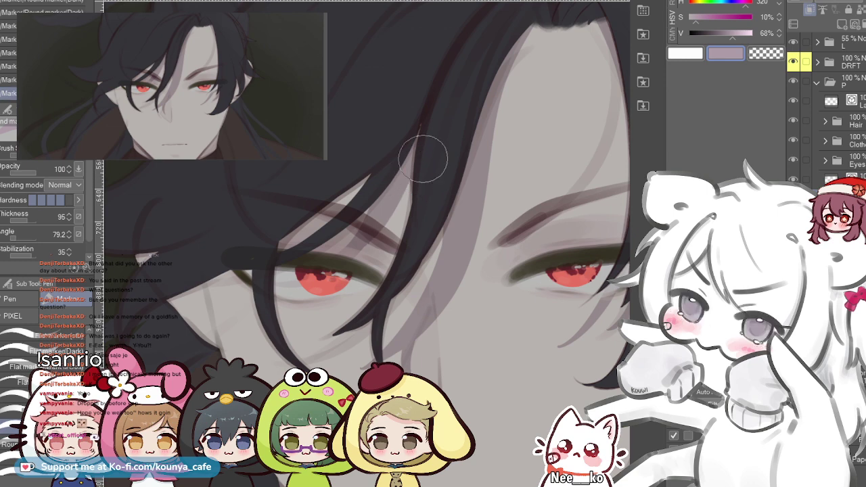
key(period)
scroll(422, 151, down, 2)
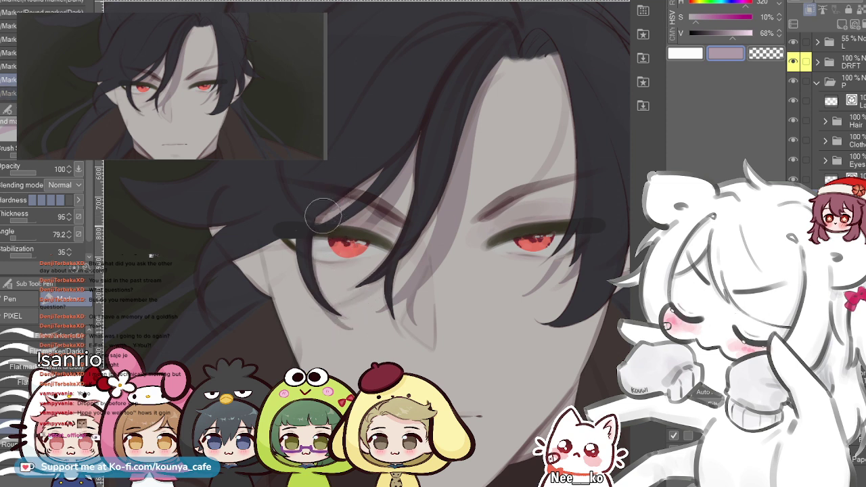
- Shade the temple and ear on the viewer's left in mauve beneath the side hair, undoing unwanted strokes
key(ctrl+z)
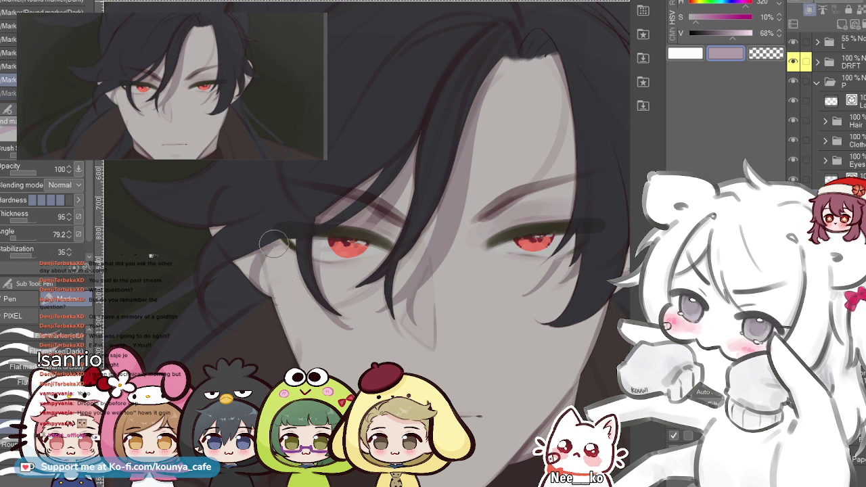
drag(300, 239, 268, 263)
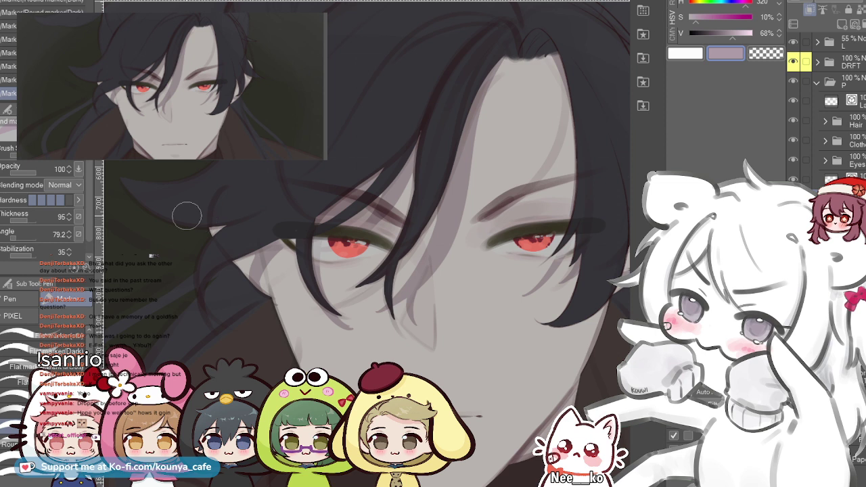
key(ctrl+z)
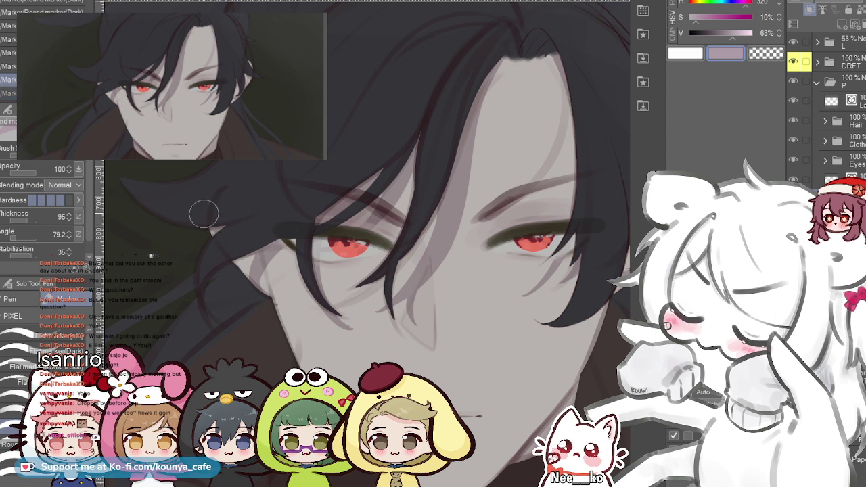
key(.)
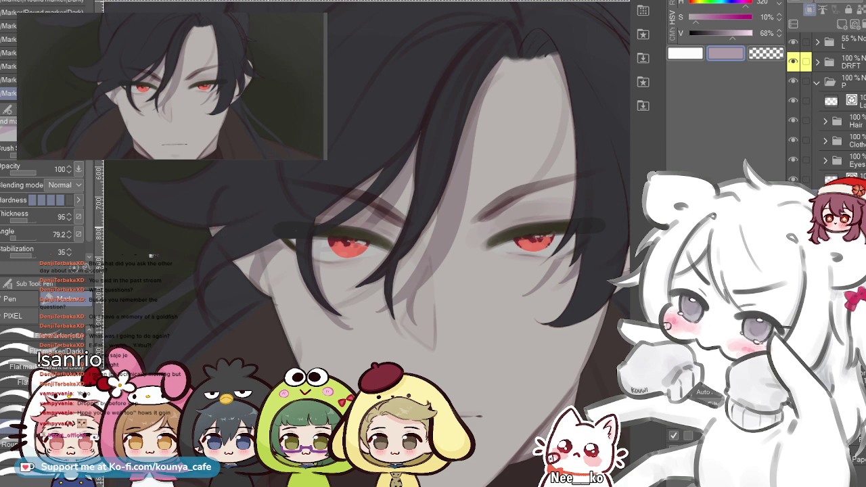
scroll(284, 218, down, 2)
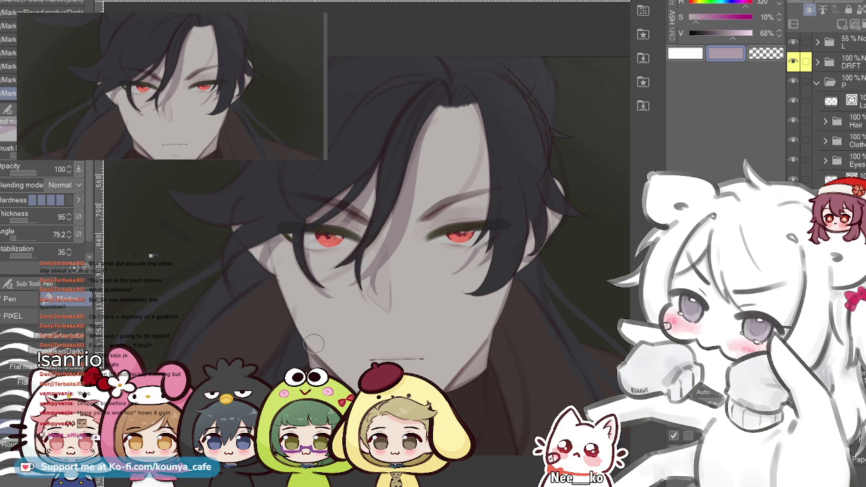
- Expand the Eyes folder and its nested folder, and load the painted hair-shadow shapes as a selection
click(849, 179)
click(849, 161)
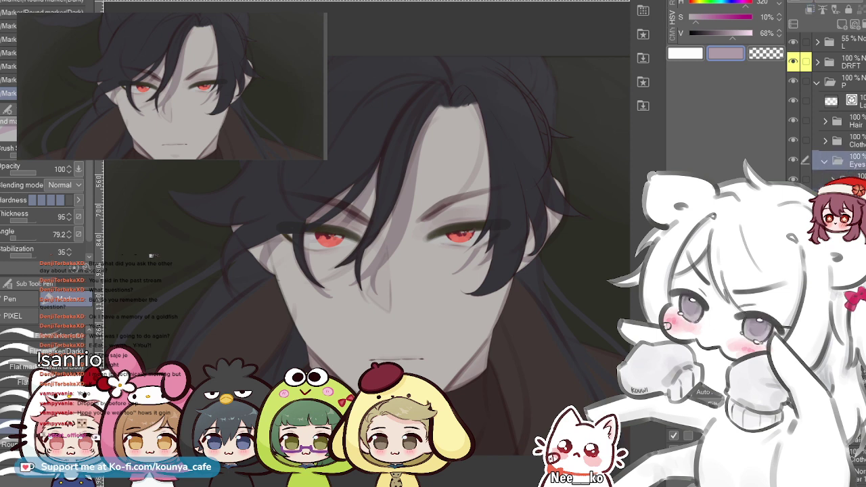
click(792, 199)
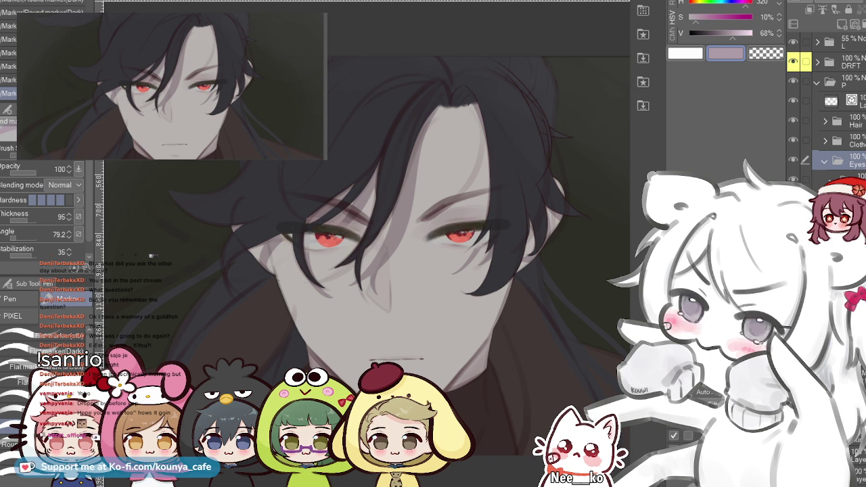
click(839, 200)
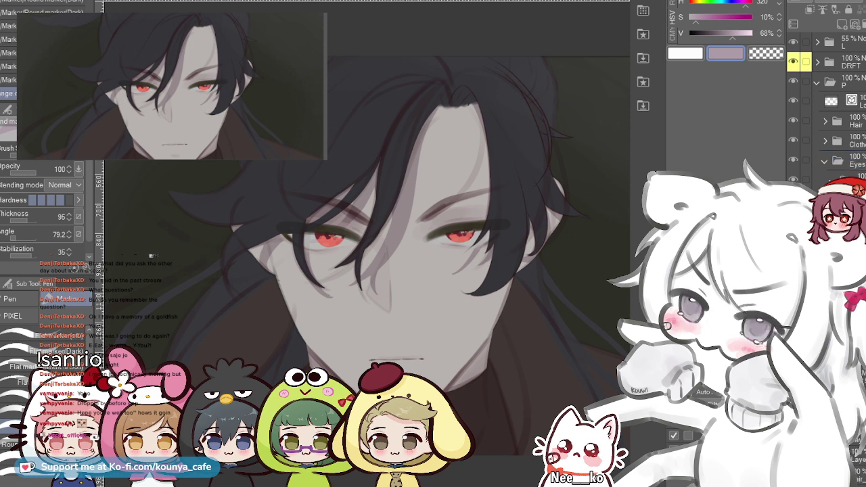
scroll(826, 101, down, 1)
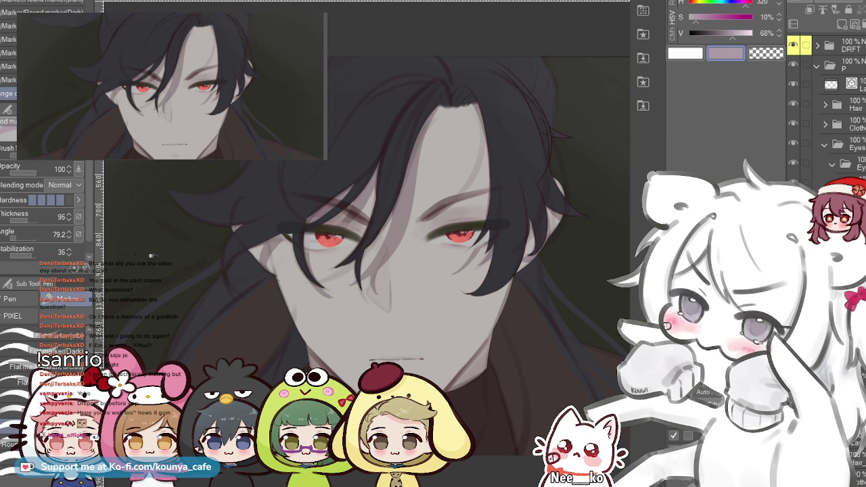
click(849, 379)
click(792, 379)
click(792, 379)
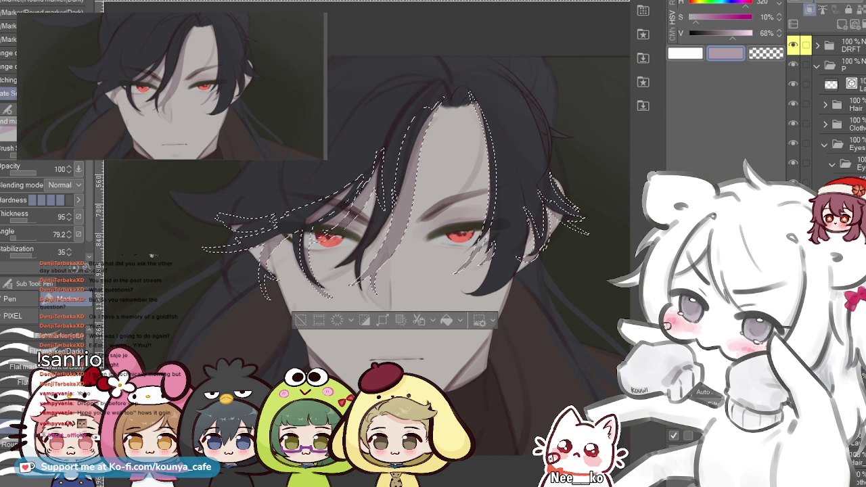
- Deselect the hair shadow shapes and paint mauve shadow along the hairline above the forehead gap, undoing the first stroke
key(ctrl+d)
drag(463, 96, 449, 102)
scroll(450, 101, up, 2)
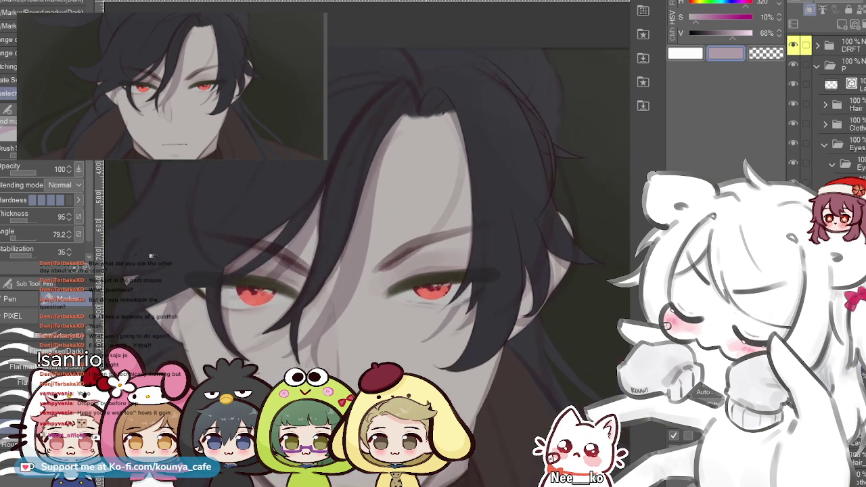
drag(373, 248, 417, 115)
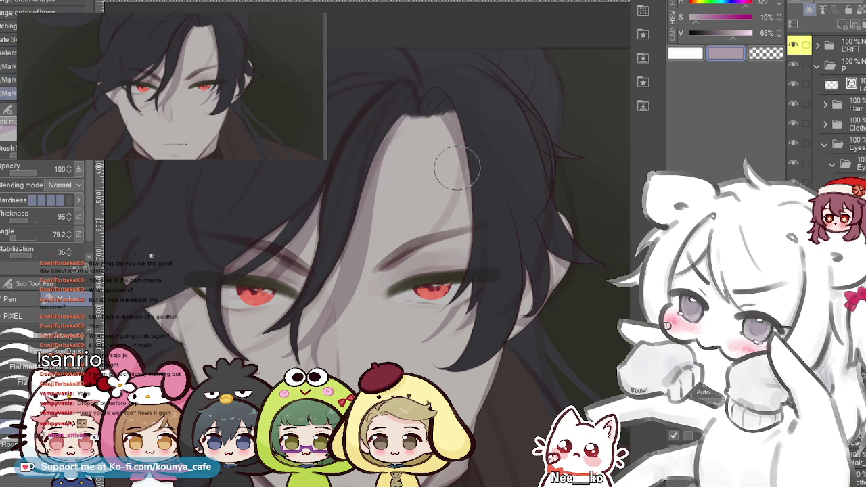
key(ctrl+z)
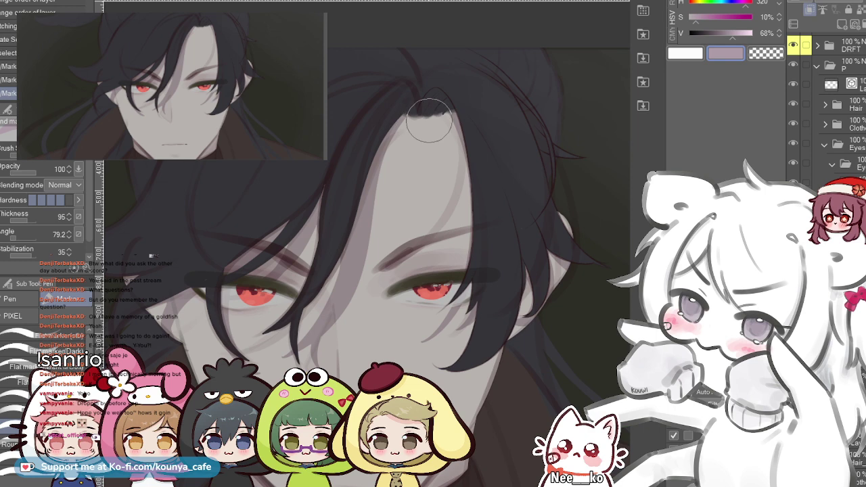
key(b)
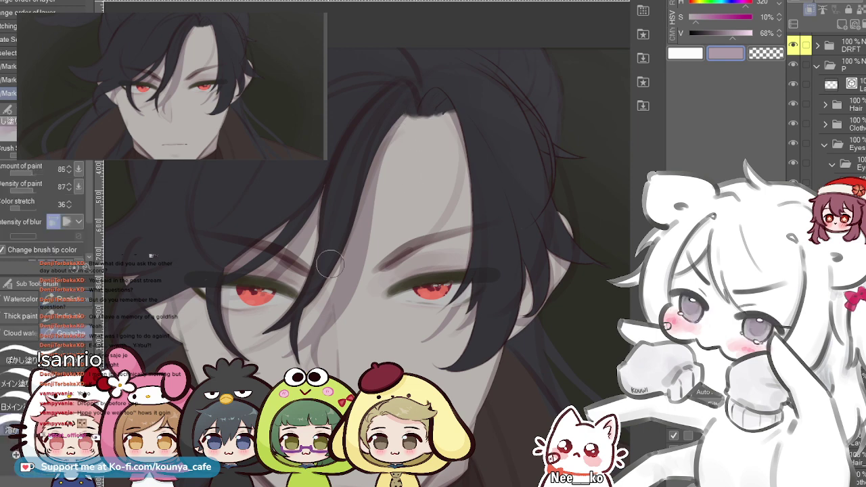
key(b)
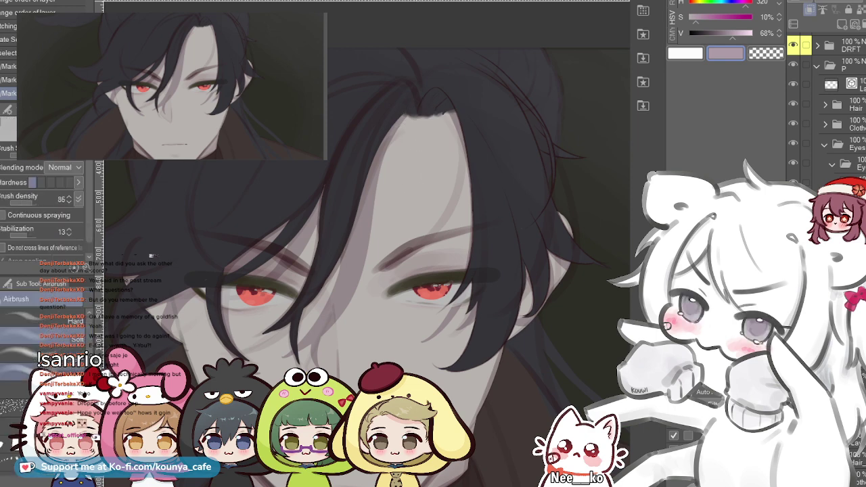
key(p)
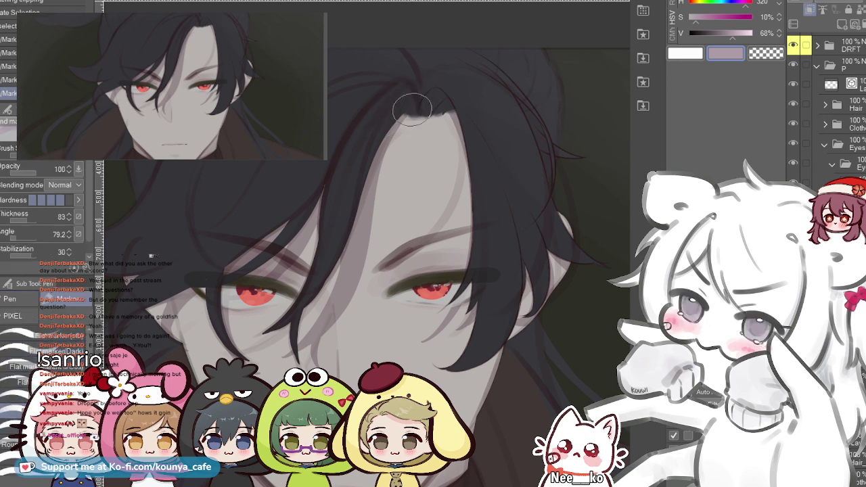
drag(426, 112, 401, 108)
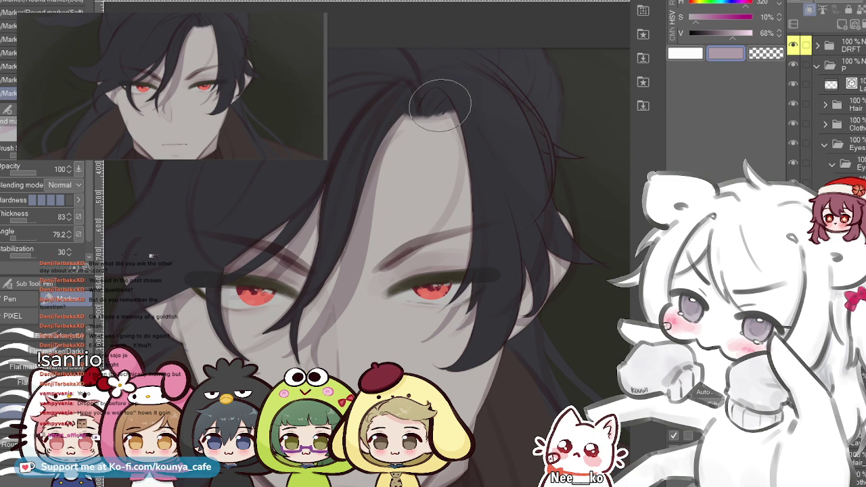
scroll(438, 107, down, 3)
scroll(438, 107, up, 2)
drag(439, 135, 458, 70)
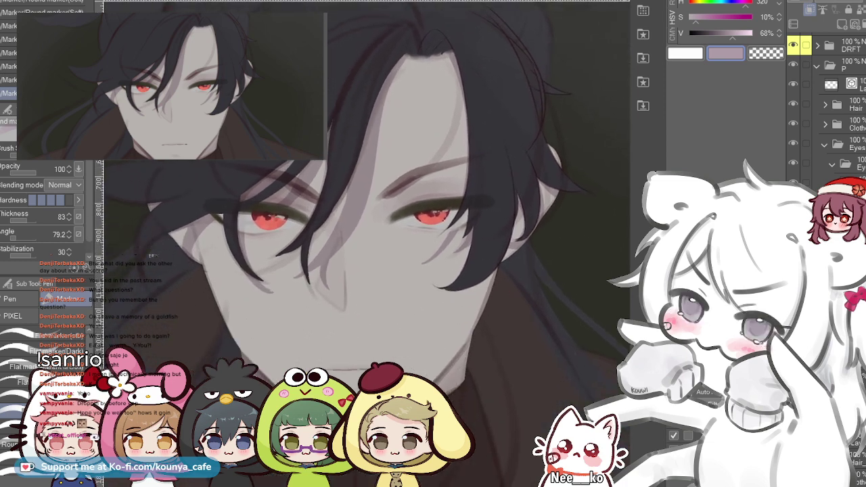
scroll(443, 236, down, 4)
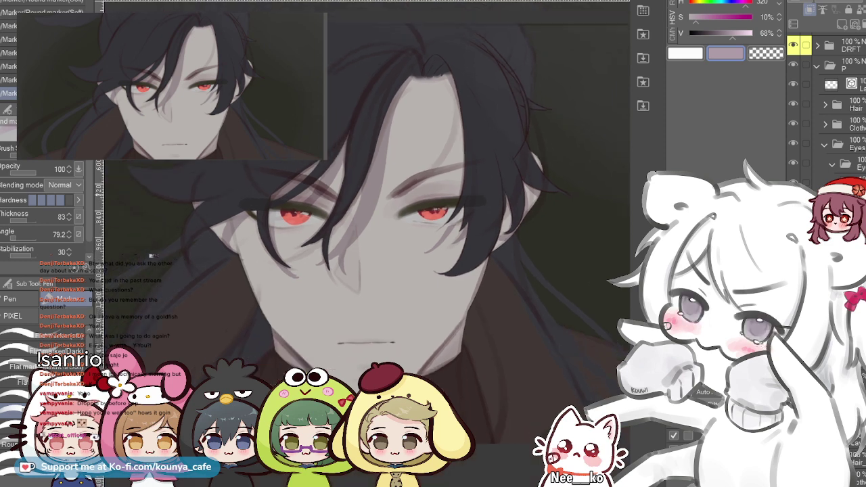
scroll(382, 236, up, 2)
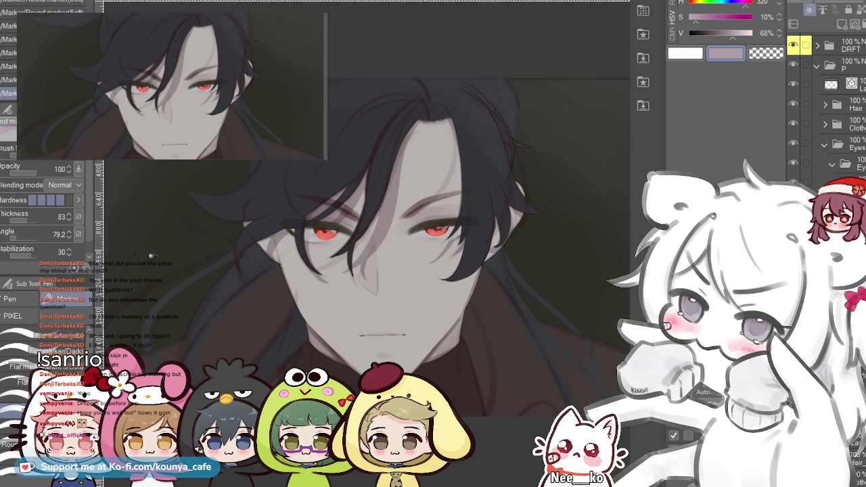
- Collapse the Eyes folder and add a new raster layer directly beneath it, clipped to the layer below
click(856, 164)
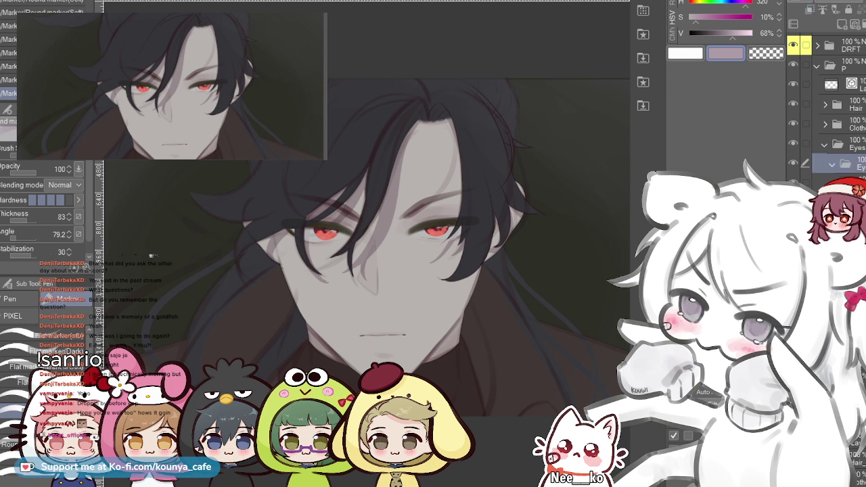
click(855, 144)
click(824, 144)
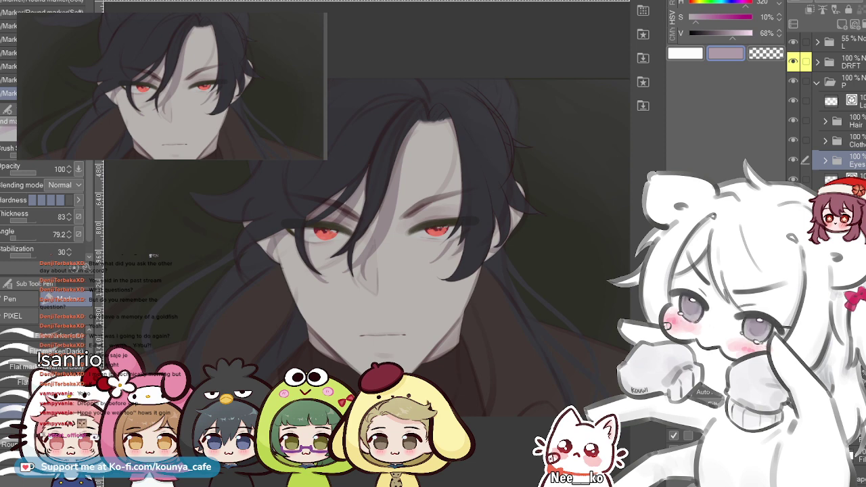
scroll(434, 239, up, 4)
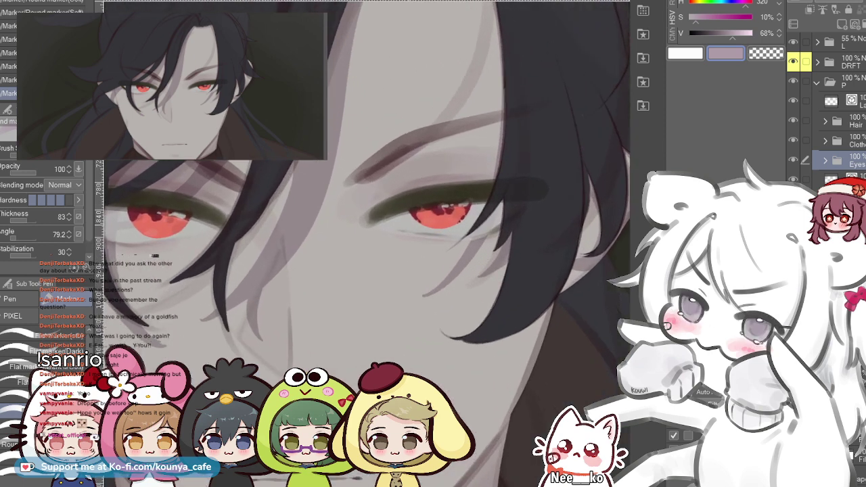
ctrl+click(449, 205)
key(ctrl+z)
click(830, 178)
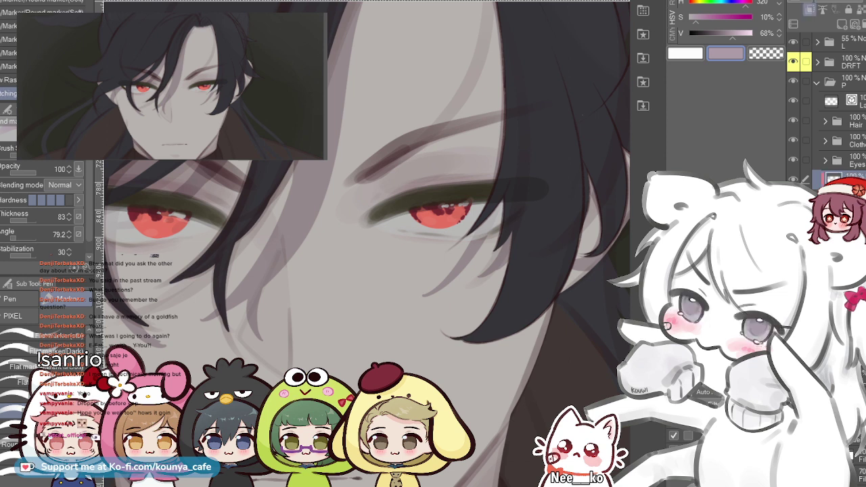
- Sample a pale pink (saturation 10%, value 78%), change the new layer's blending mode, and tint the upper eyelid on the viewer's right
click(830, 198)
alt+click(392, 271)
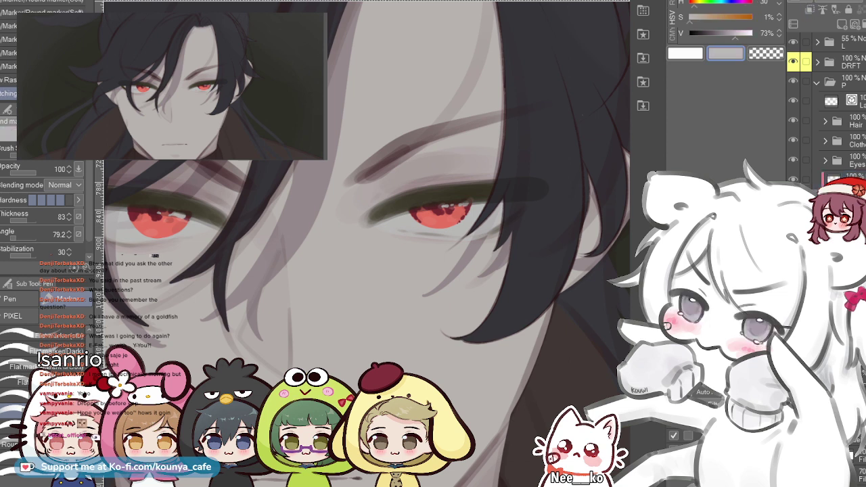
alt+click(433, 162)
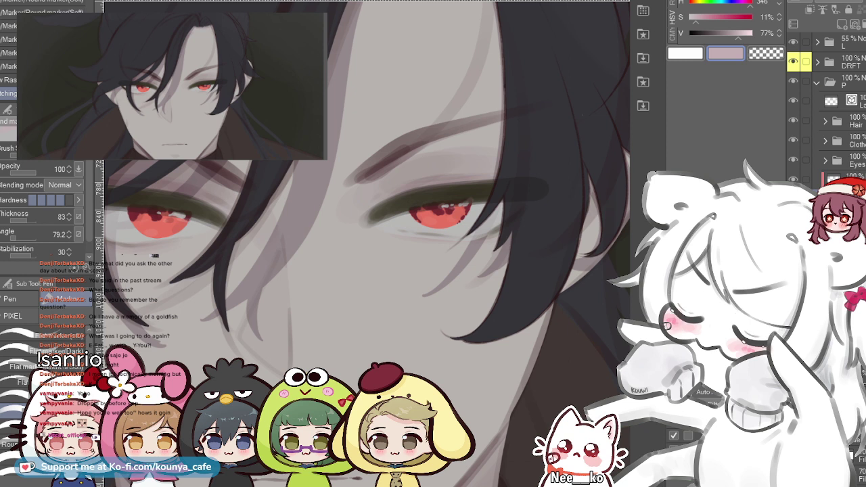
alt+click(155, 255)
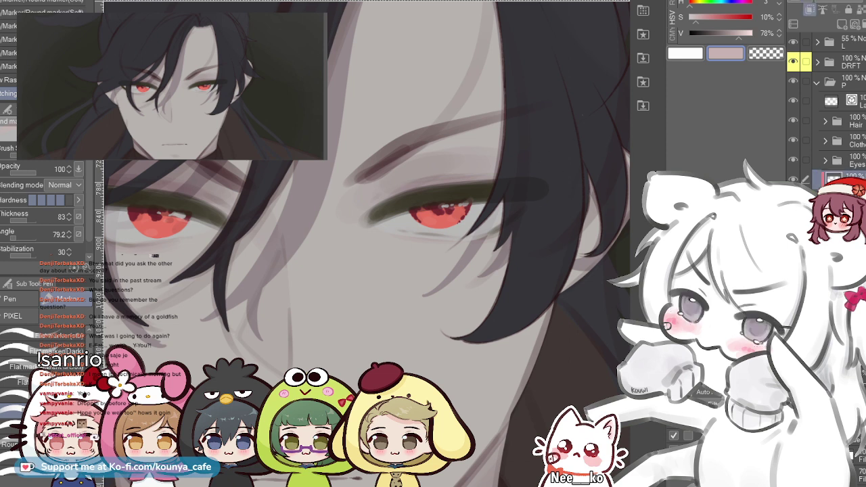
drag(402, 220, 428, 212)
key(ctrl+z)
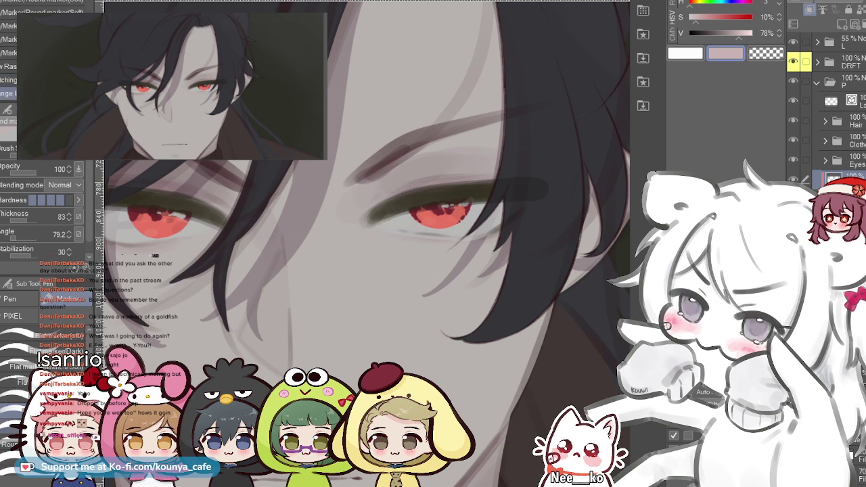
drag(380, 213, 450, 194)
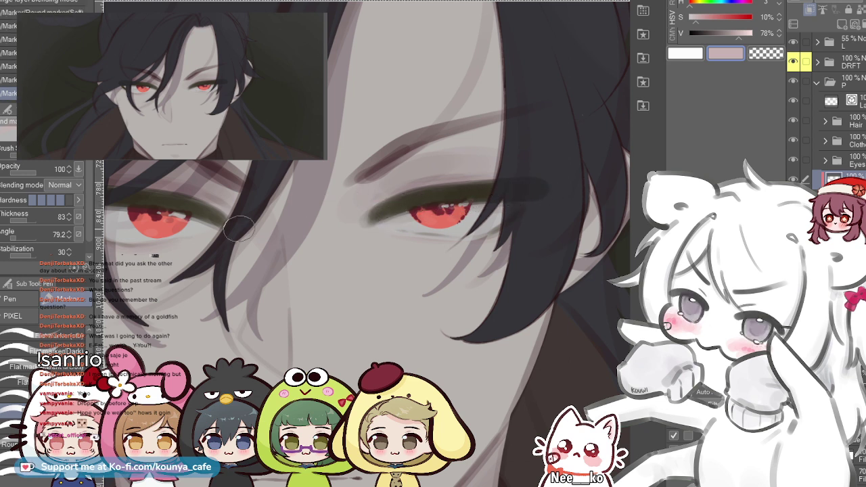
- Brush the same pale pink around the outer and inner corners of the eye on the viewer's left
scroll(217, 227, down, 2)
drag(151, 206, 170, 208)
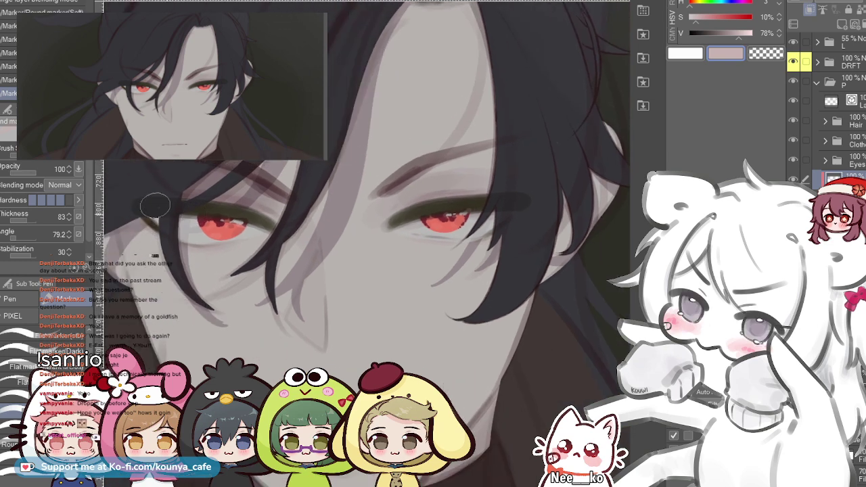
key(ctrl+z)
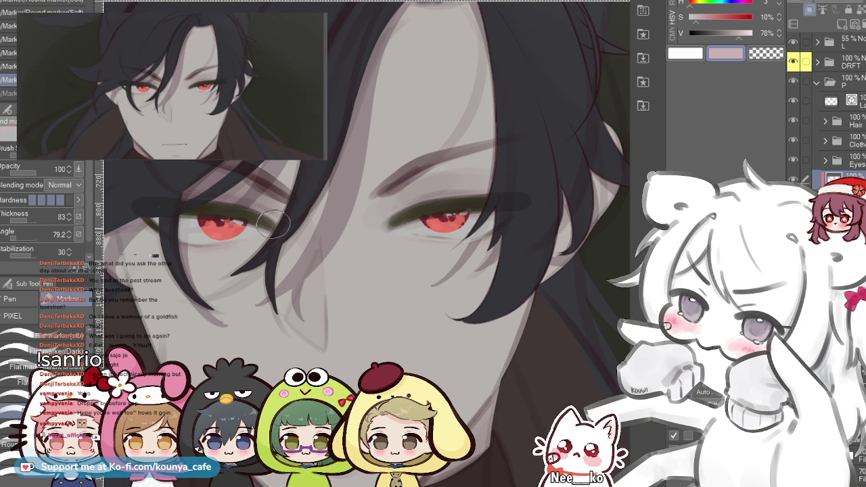
key(period)
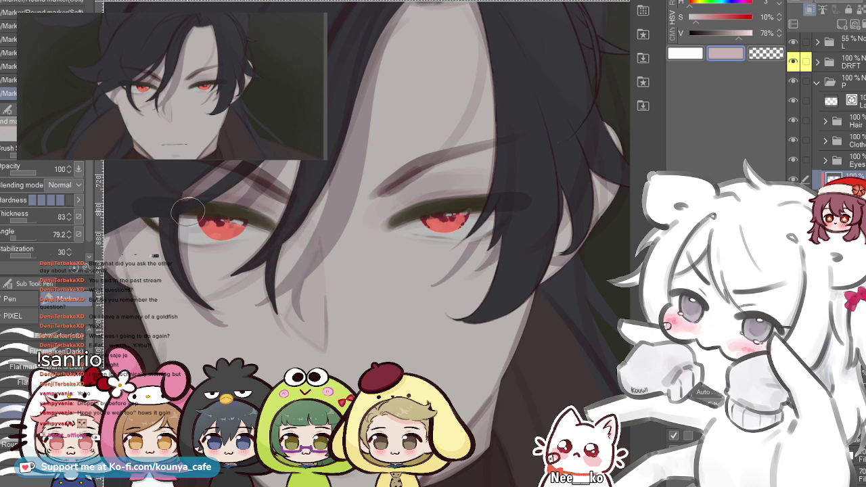
- Add soft pale pink strokes at the inner corner and beneath the iris of the eye on the viewer's right
scroll(187, 212, up, 2)
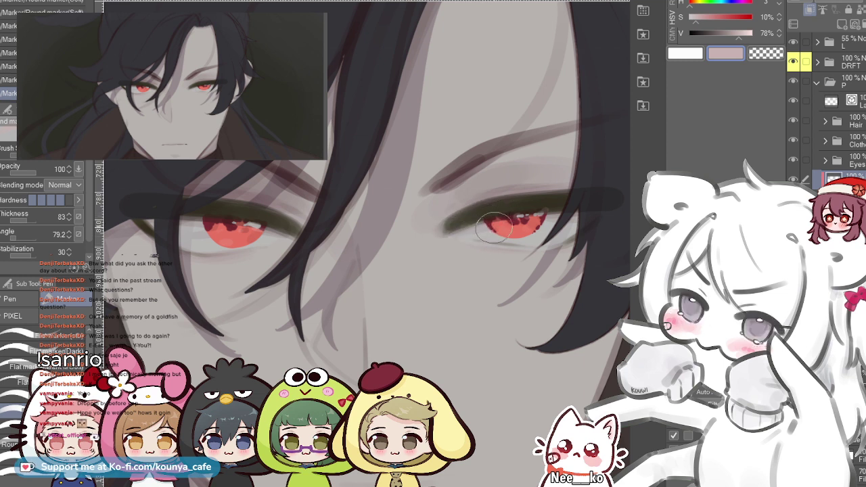
drag(537, 234, 477, 221)
scroll(477, 221, up, 3)
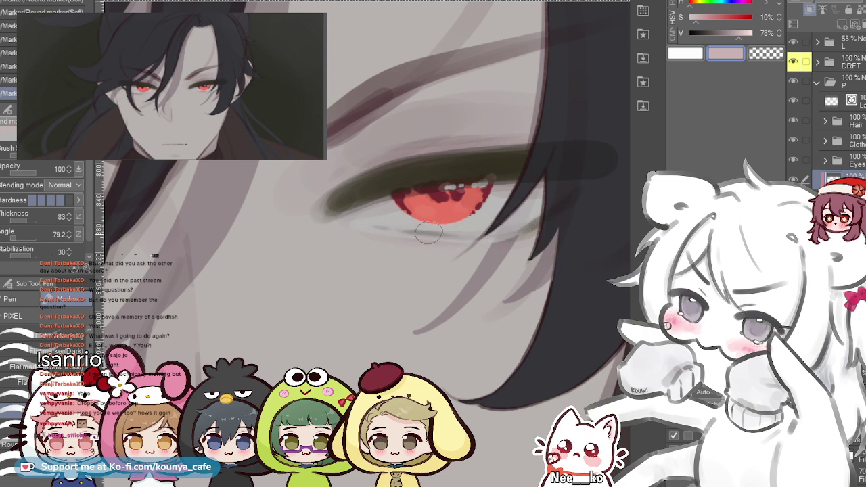
drag(406, 233, 470, 232)
drag(270, 237, 515, 260)
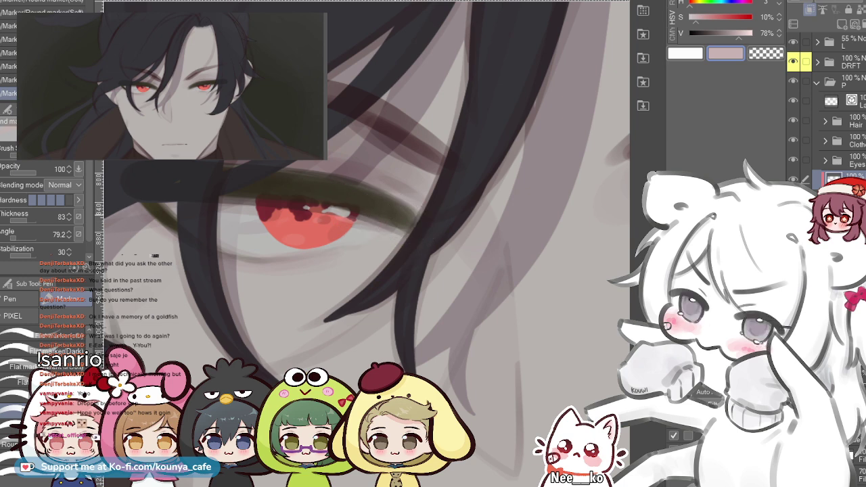
scroll(403, 227, down, 3)
scroll(367, 244, down, 2)
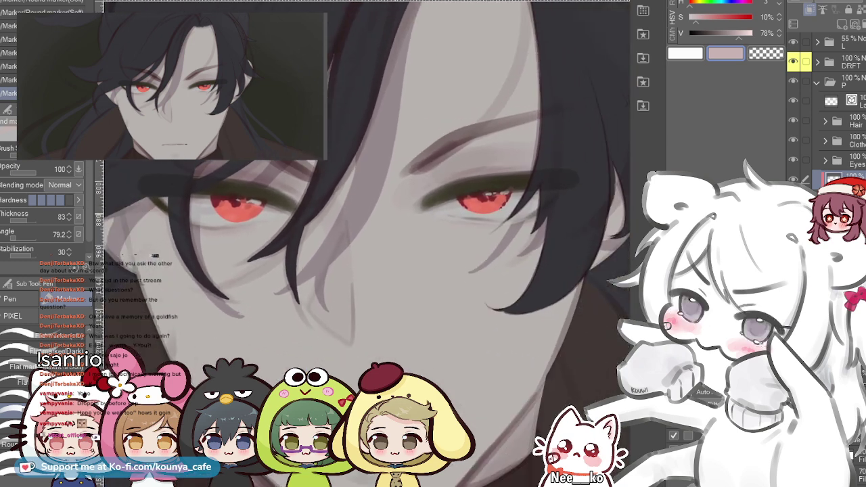
drag(520, 201, 481, 198)
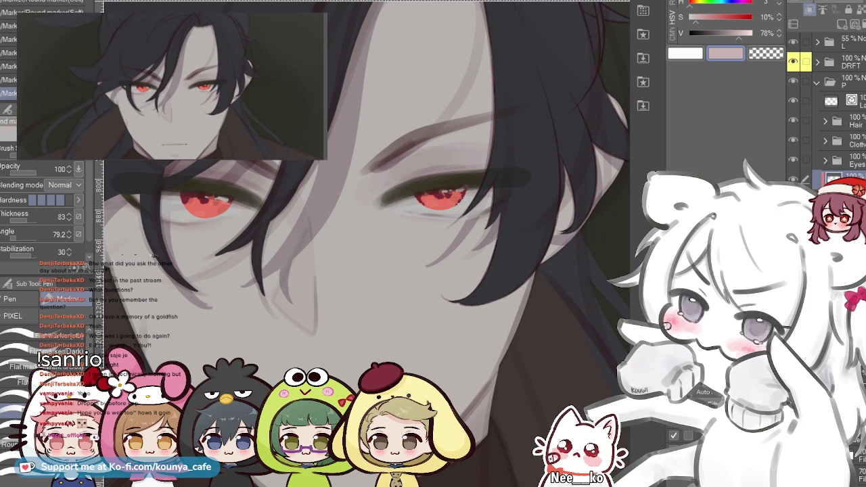
scroll(474, 284, down, 2)
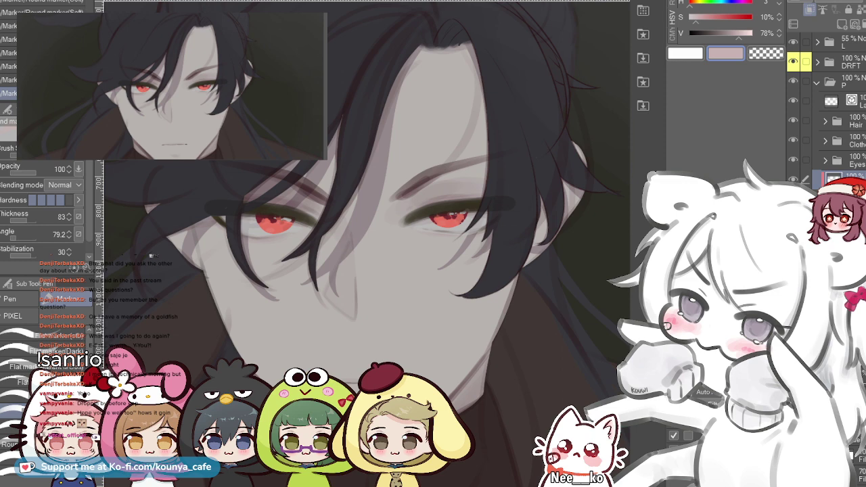
- Expand the DRFT folder and show its hidden topmost subfolder of pale lighting over the hair and coat
click(818, 62)
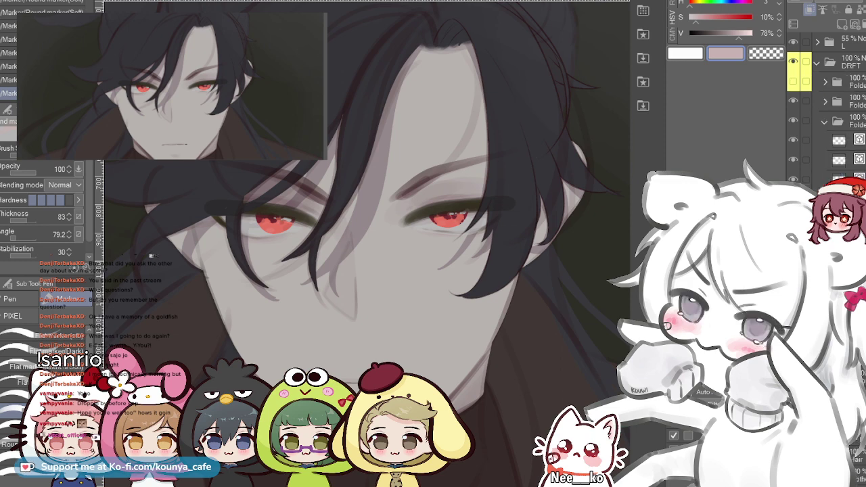
click(793, 81)
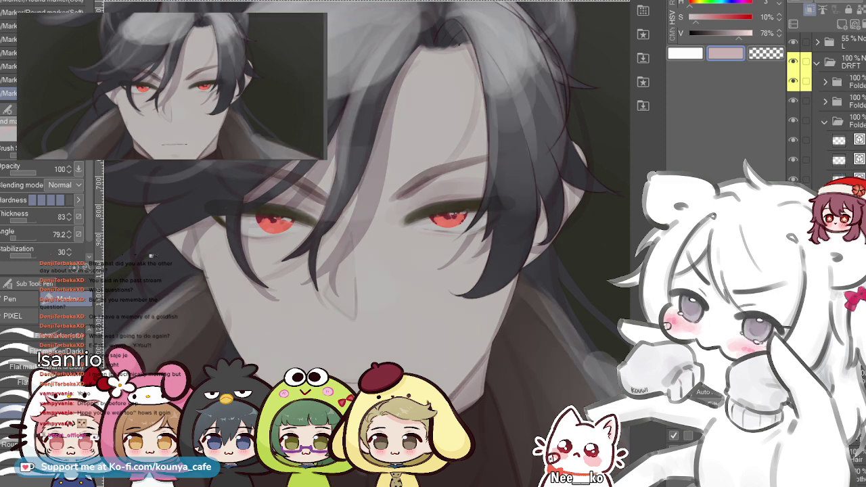
scroll(382, 181, down, 4)
- Lower the opacity of the lighting subfolder in DRFT to 17%, trying 25% and 31% on the way
click(854, 82)
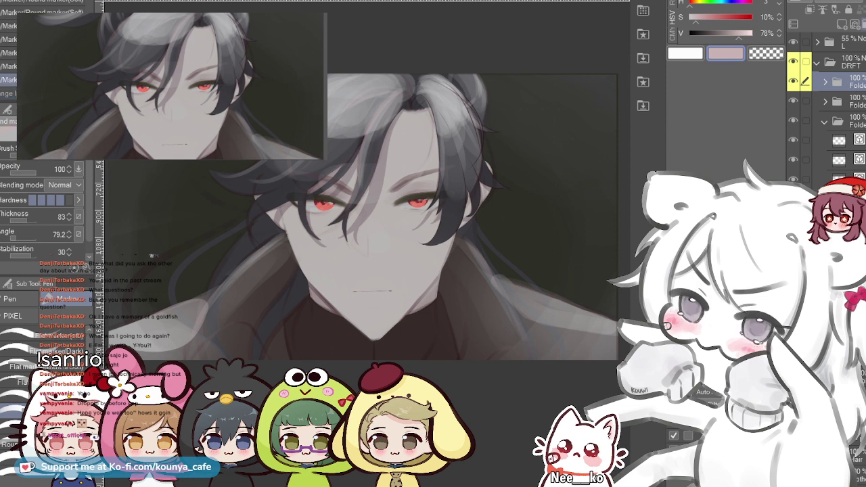
key(ctrl+z)
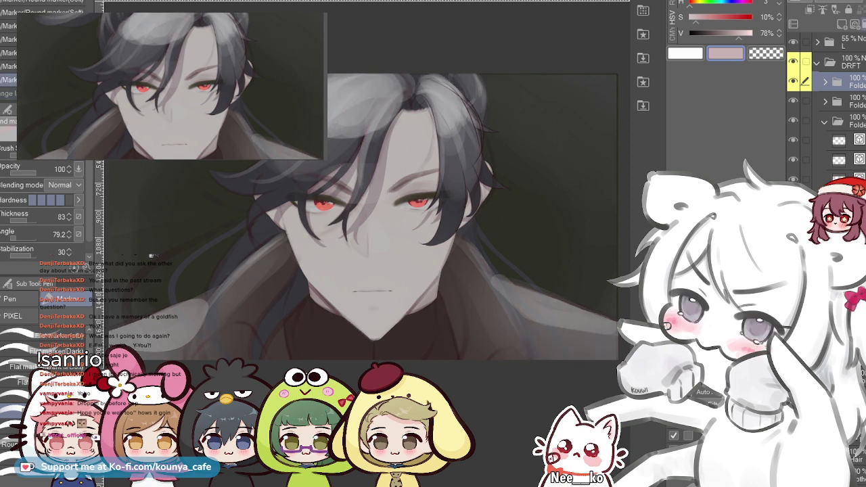
key(ctrl+y)
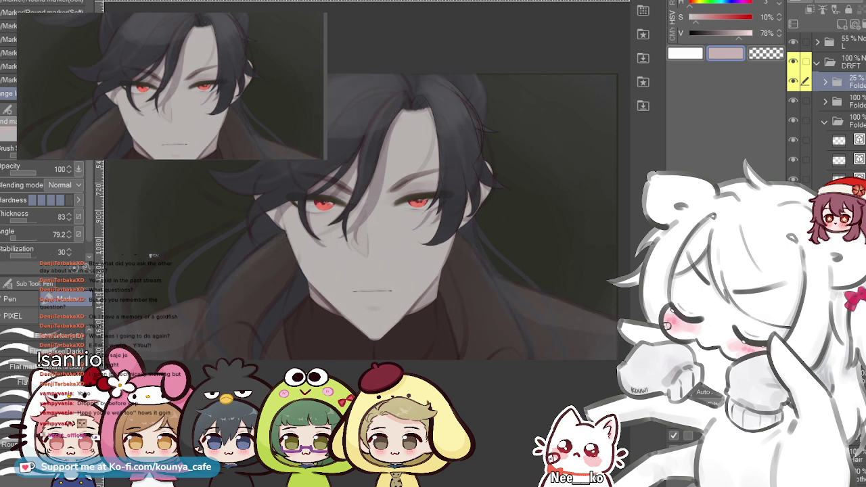
drag(860, 2, 862, 2)
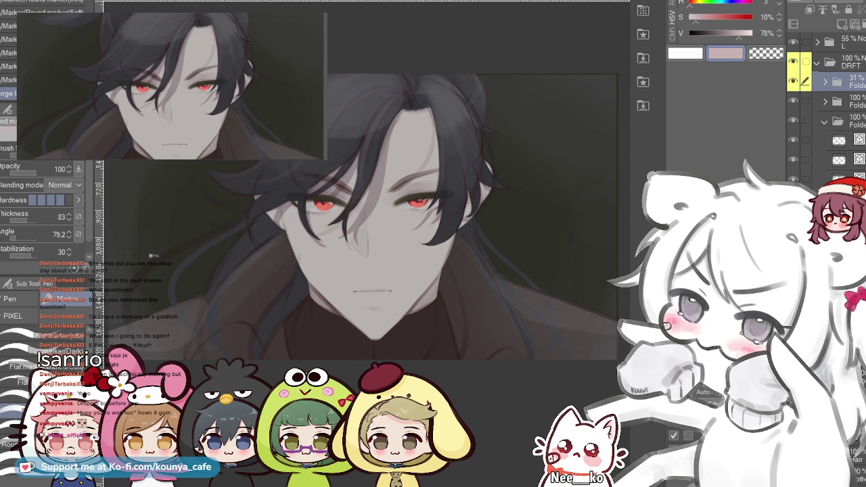
drag(862, 1, 860, 1)
click(846, 1)
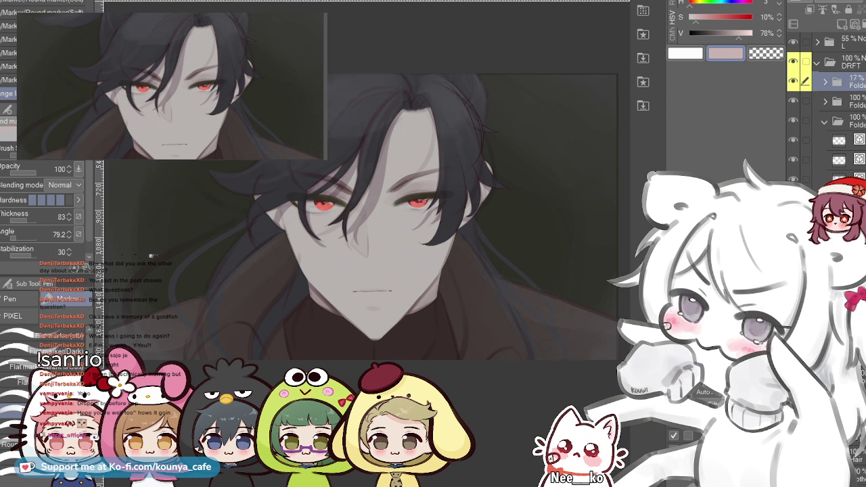